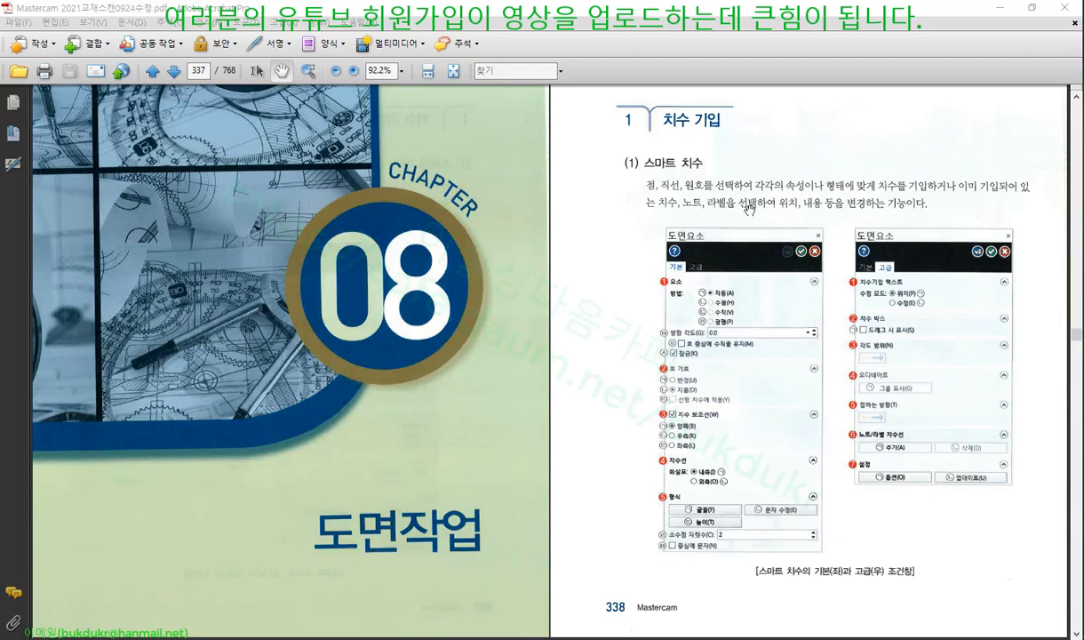
# Fit the textbook page to the window width and scroll to page 338's 스마트 치수 section
pyautogui.click(429, 73)
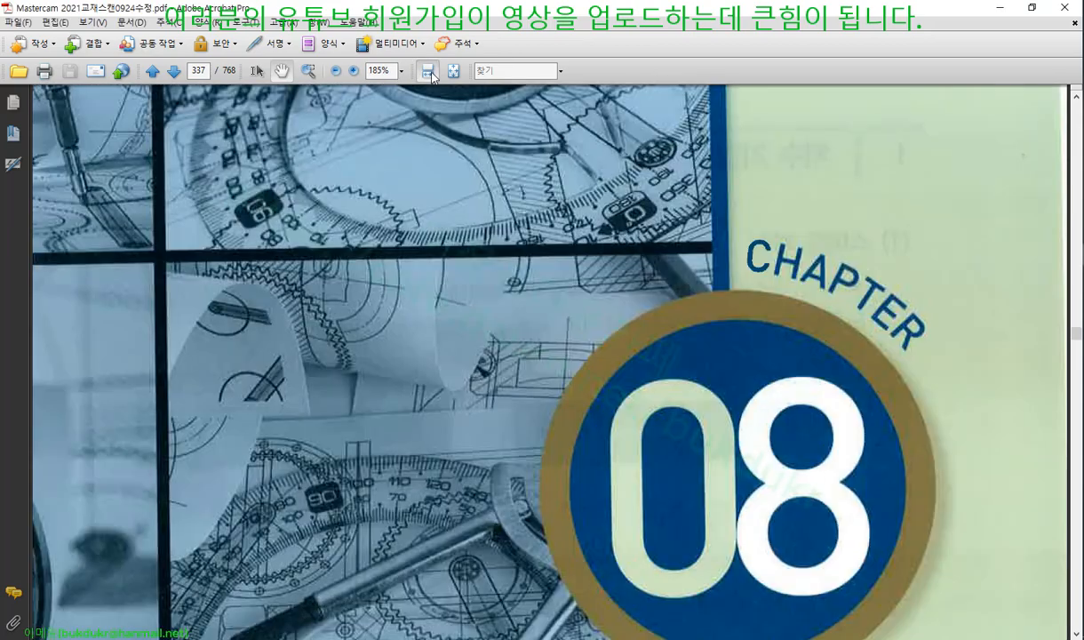
pyautogui.scroll(-3, 655, 432)
pyautogui.scroll(-10, 655, 432)
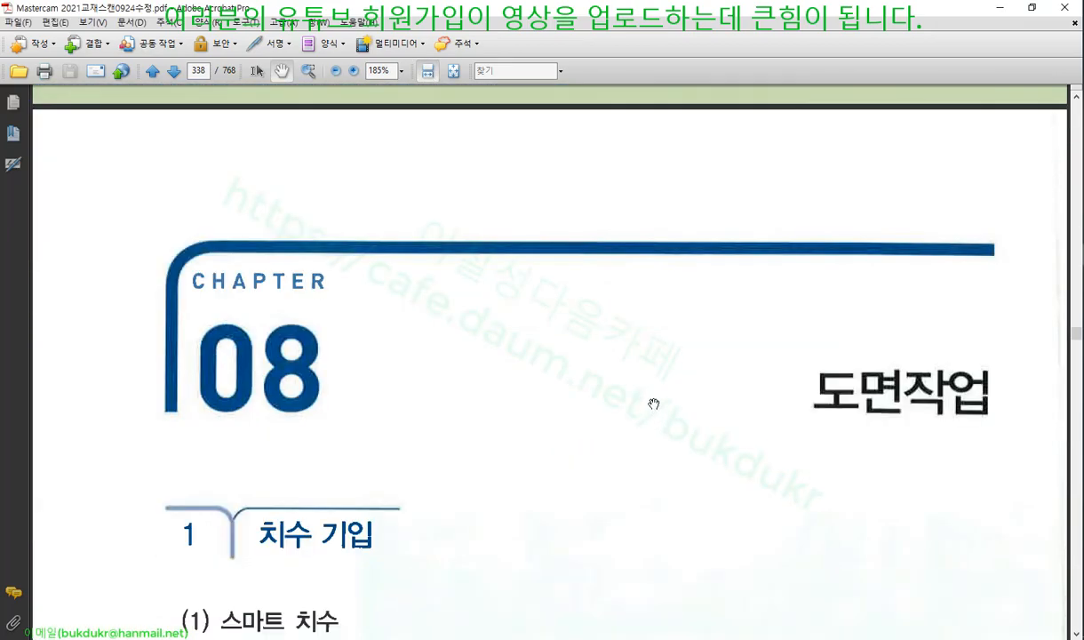
pyautogui.scroll(2, 653, 399)
pyautogui.scroll(-5, 653, 399)
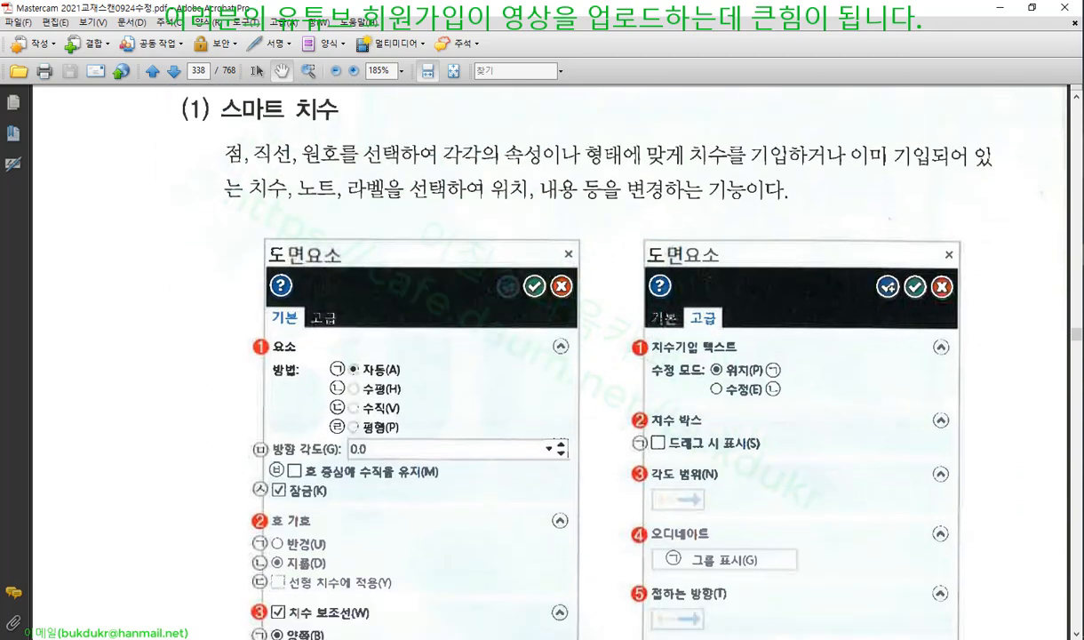
# Mark up the 스마트 치수 heading and the 자동, 수직, 평행 and 방향 각도 options in red ink
pyautogui.moveTo(216, 125)
pyautogui.mouseDown()
pyautogui.moveTo(344, 123)
pyautogui.moveTo(363, 111)
pyautogui.mouseUp()
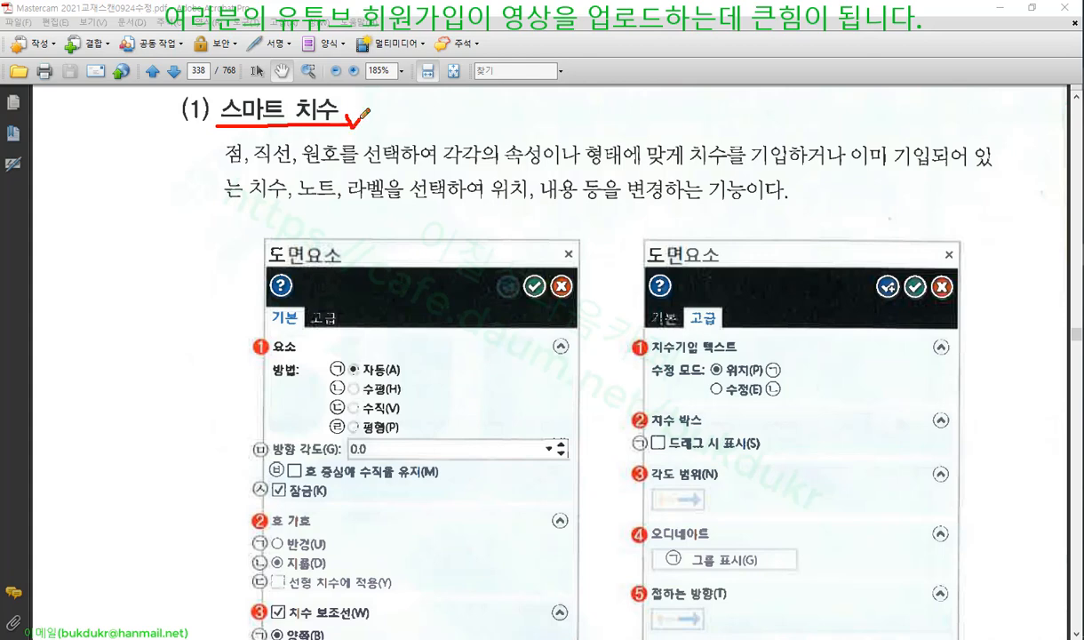
pyautogui.moveTo(130, 262)
pyautogui.mouseDown()
pyautogui.moveTo(130, 356)
pyautogui.moveTo(207, 262)
pyautogui.moveTo(226, 331)
pyautogui.moveTo(180, 354)
pyautogui.moveTo(127, 358)
pyautogui.mouseUp()
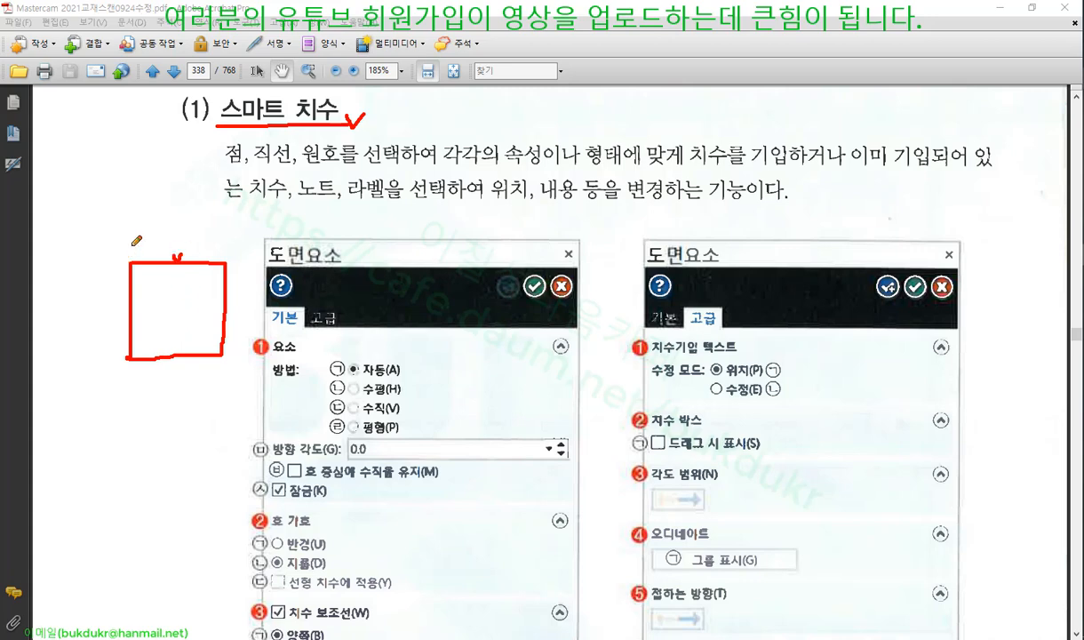
pyautogui.moveTo(129, 238); pyautogui.dragTo(129, 259)
pyautogui.moveTo(227, 238); pyautogui.dragTo(228, 255)
pyautogui.moveTo(196, 117); pyautogui.dragTo(213, 113)
pyautogui.moveTo(354, 376)
pyautogui.mouseDown()
pyautogui.moveTo(405, 376)
pyautogui.moveTo(388, 415)
pyautogui.mouseUp()
pyautogui.moveTo(364, 435); pyautogui.dragTo(397, 435)
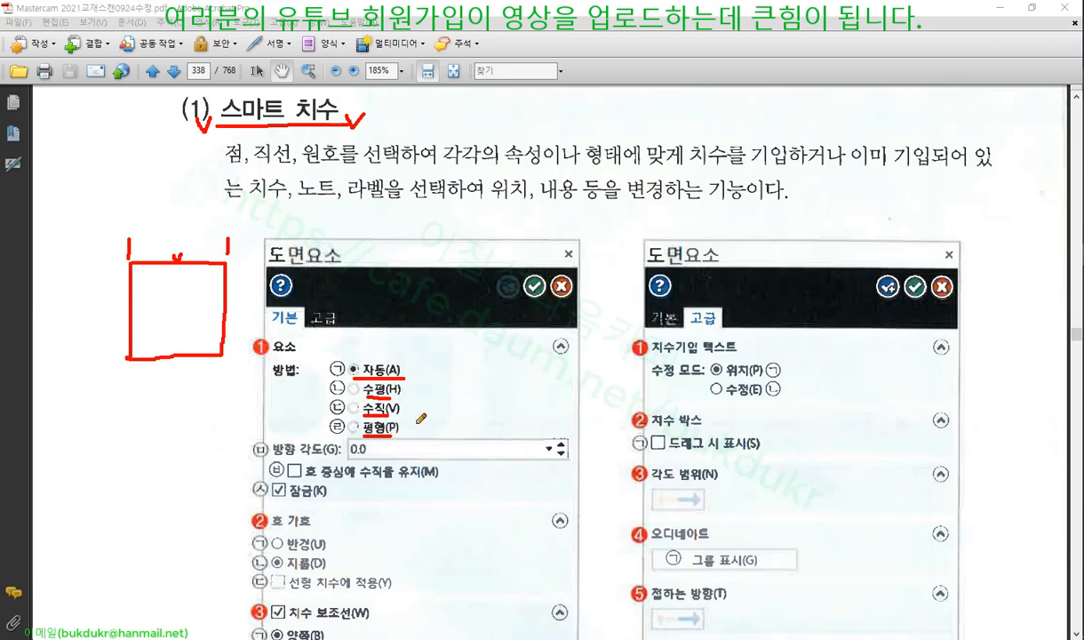
pyautogui.moveTo(406, 384)
pyautogui.mouseDown()
pyautogui.moveTo(419, 408)
pyautogui.moveTo(410, 431)
pyautogui.mouseUp()
pyautogui.moveTo(256, 458); pyautogui.dragTo(342, 460)
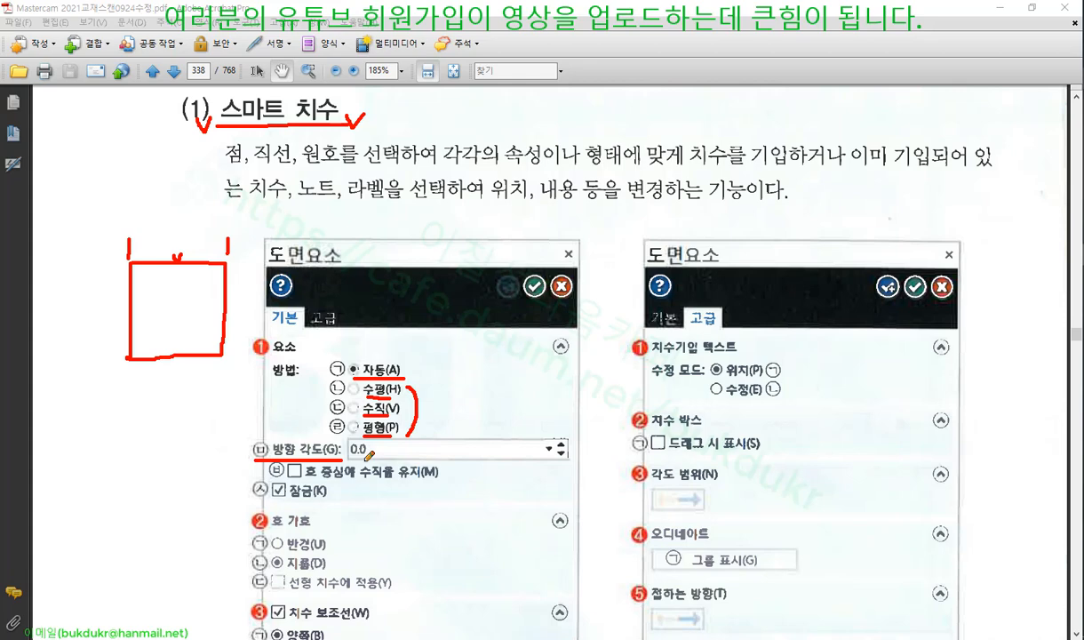
# Add angled strokes at the margin square's top corners, then close the pen and clear the ink
pyautogui.moveTo(154, 222); pyautogui.dragTo(139, 255)
pyautogui.moveTo(255, 231); pyautogui.dragTo(232, 262)
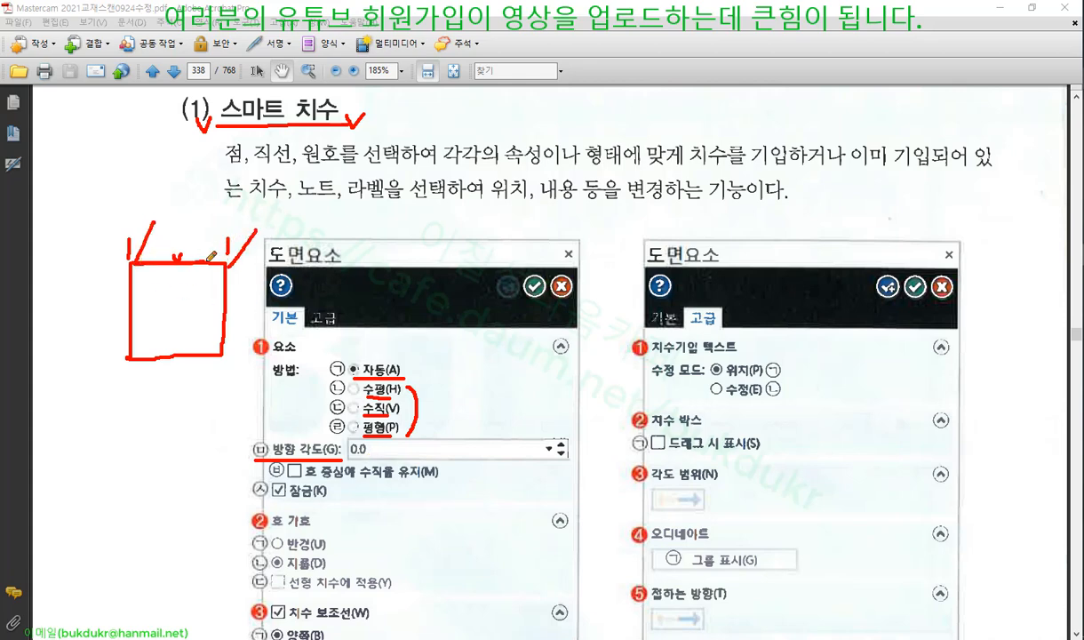
pyautogui.moveTo(162, 216); pyautogui.dragTo(132, 265)
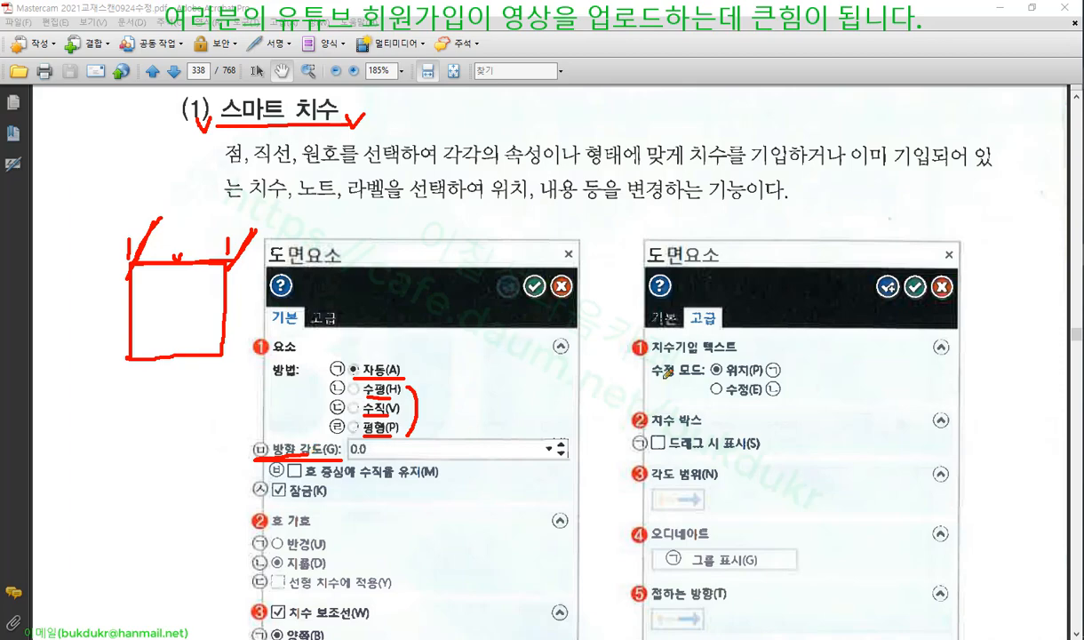
pyautogui.rightClick(769, 224)
pyautogui.click(811, 373)
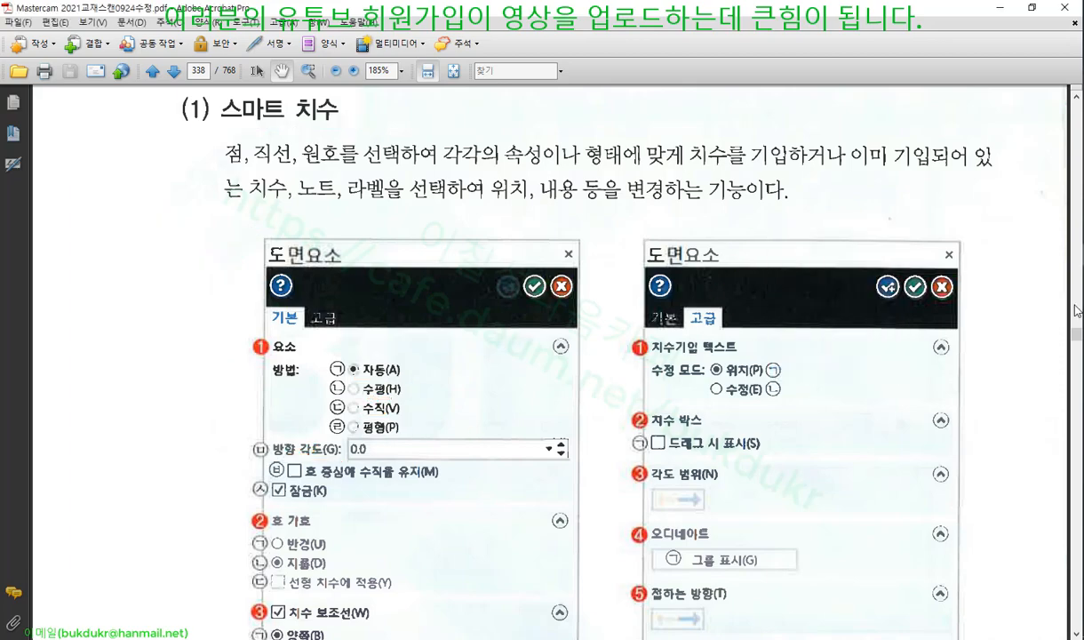
# In Mastercam, draw a six-sided polygon centred at the origin with radius 45.53488
pyautogui.hotkey('alt', 'Tab')
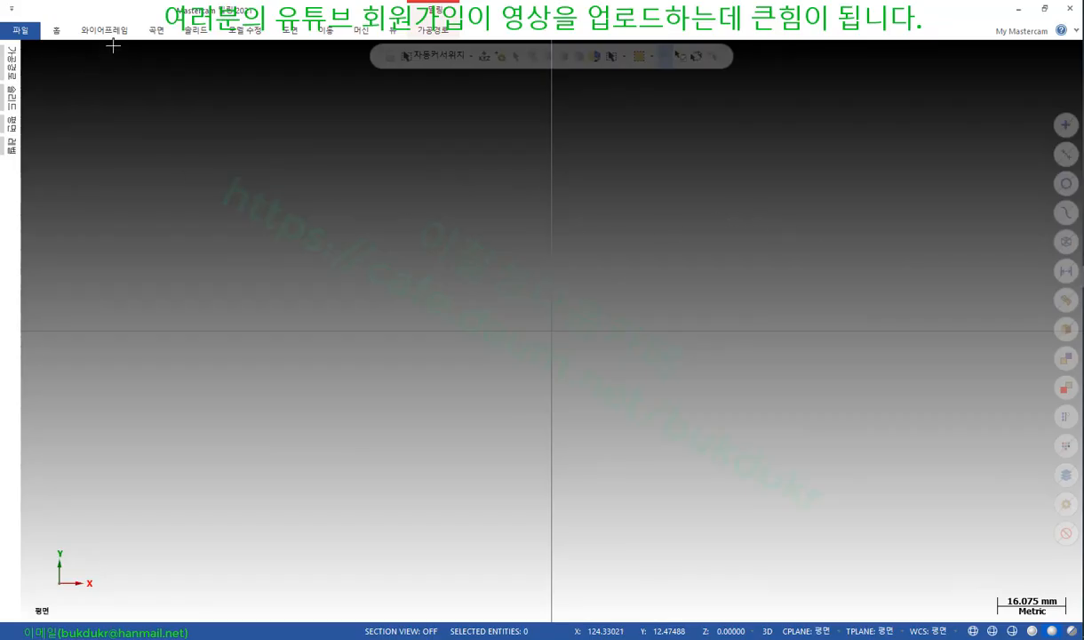
pyautogui.click(112, 31)
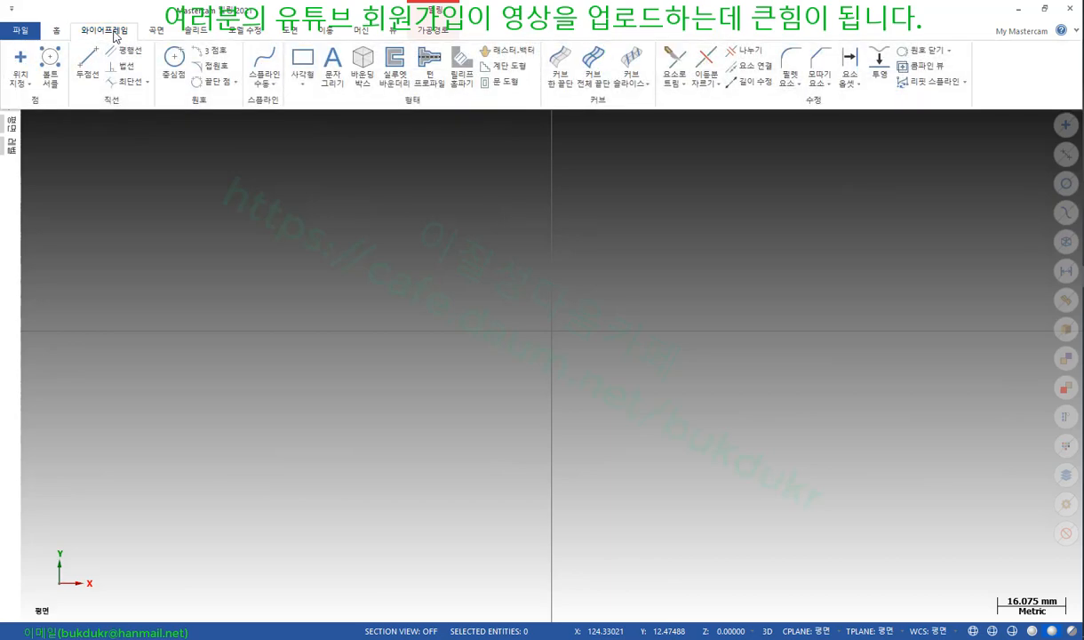
pyautogui.click(302, 82)
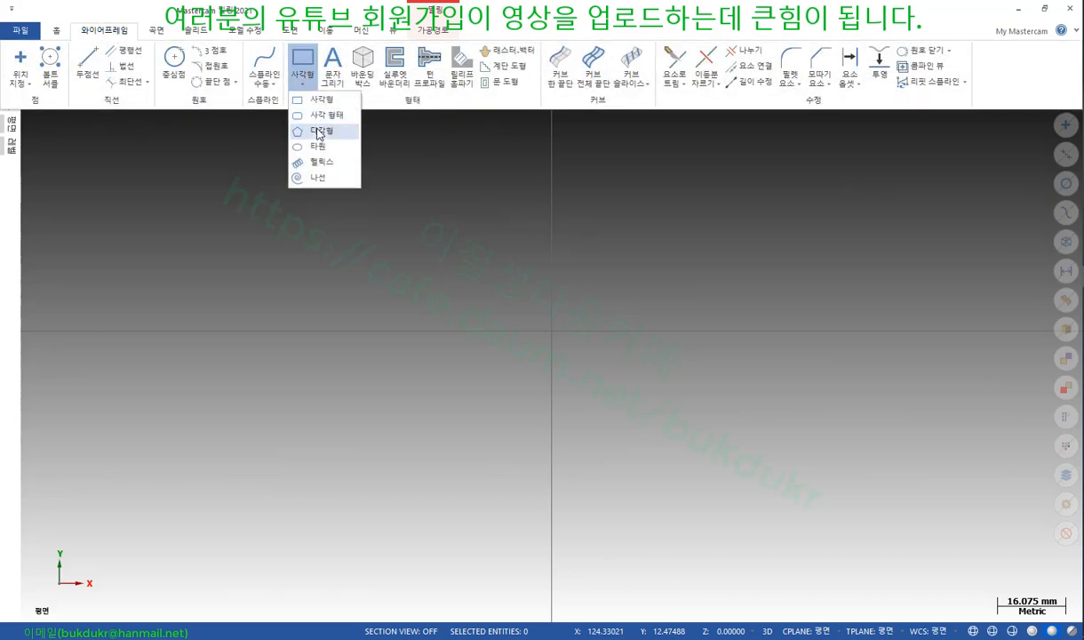
pyautogui.click(320, 133)
pyautogui.click(673, 331)
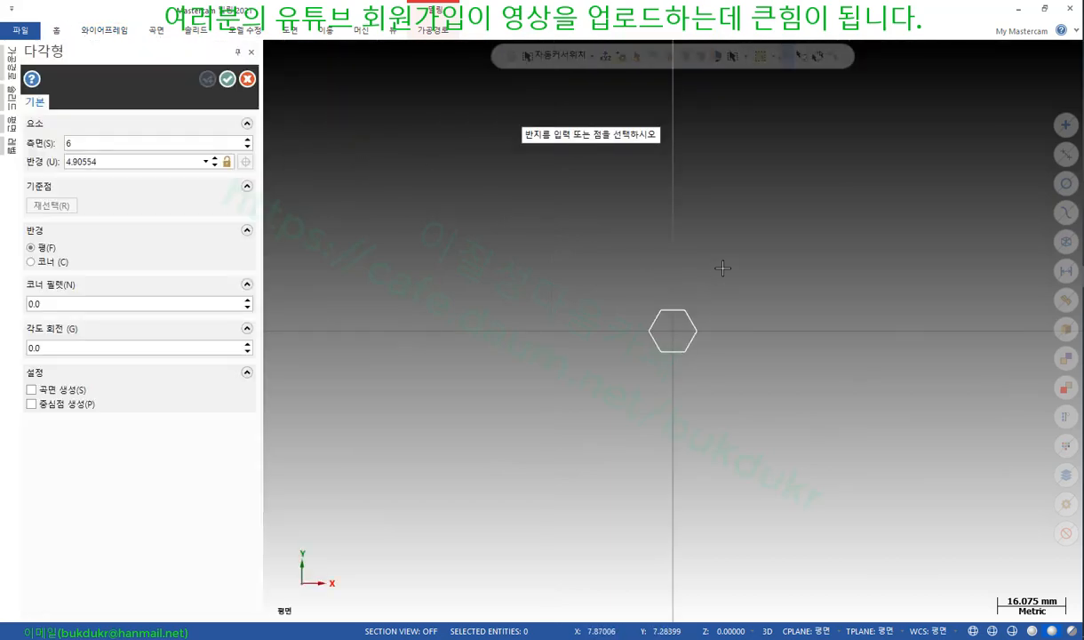
pyautogui.click(808, 194)
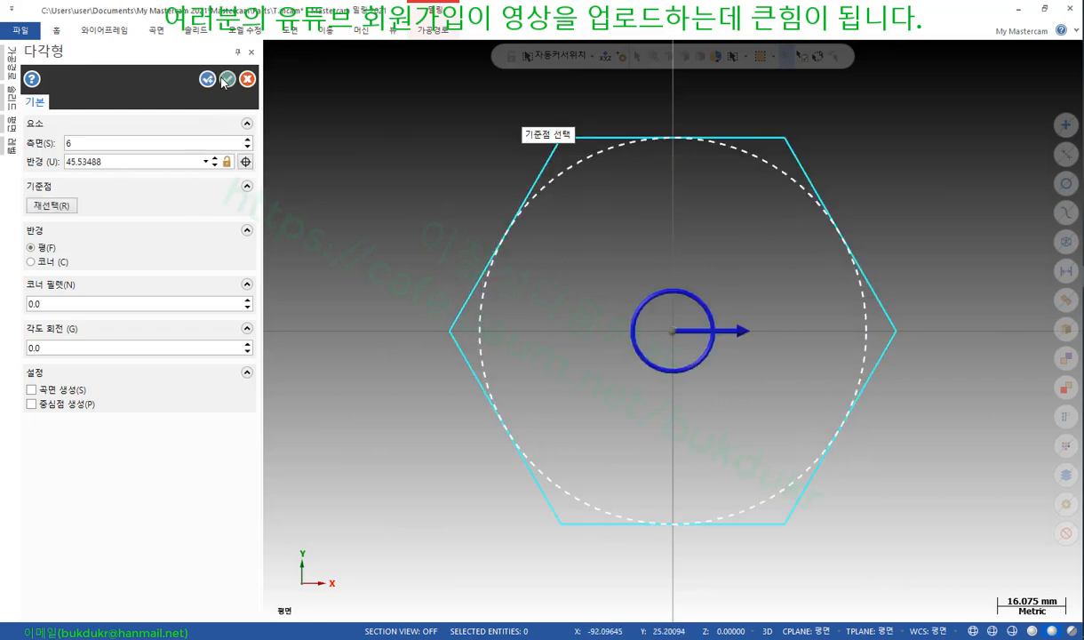
pyautogui.click(227, 79)
# Bring up the Drafting (도면) dimensioning tools
pyautogui.scroll(-1, 302, 267)
pyautogui.scroll(-1, 378, 396)
pyautogui.scroll(2, 643, 284)
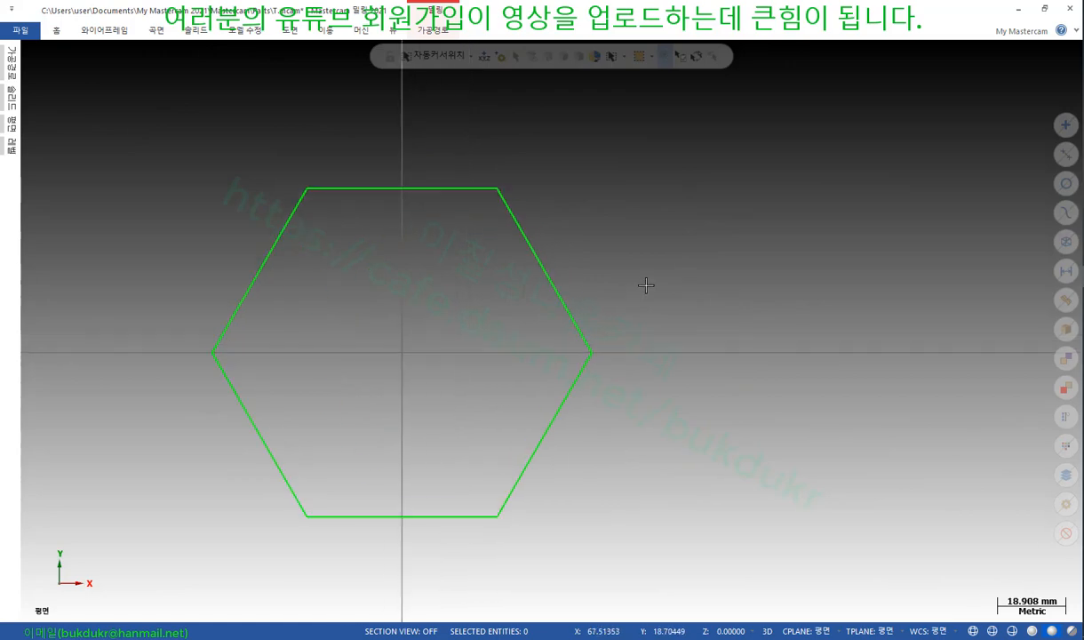
pyautogui.click(275, 29)
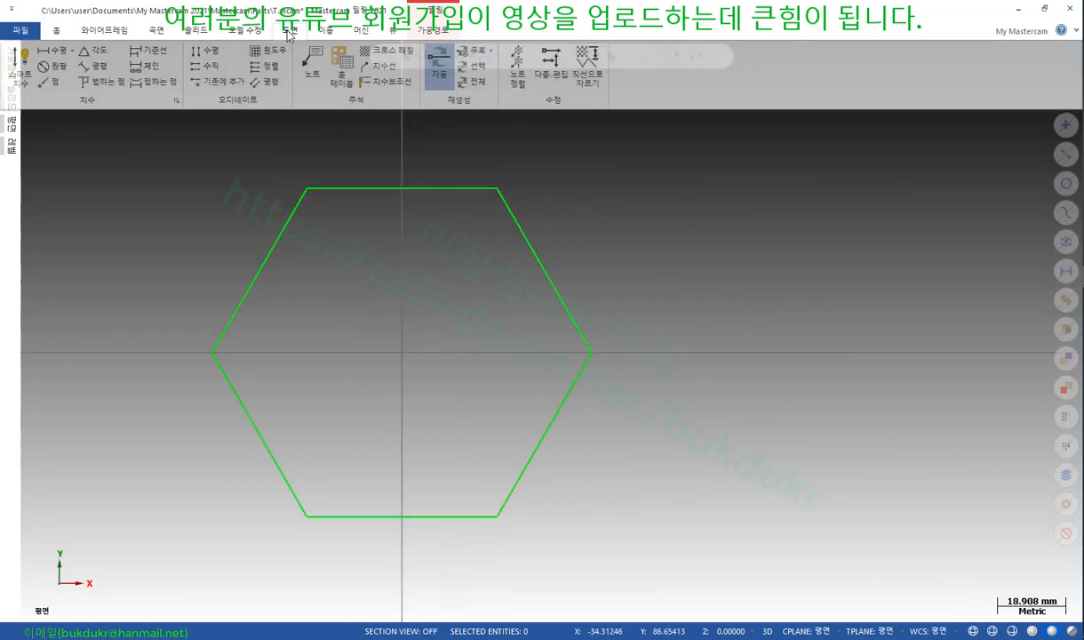
# Using Smart dimension, dimension the upper-right and lower-right edges at 52.58 each
pyautogui.click(23, 62)
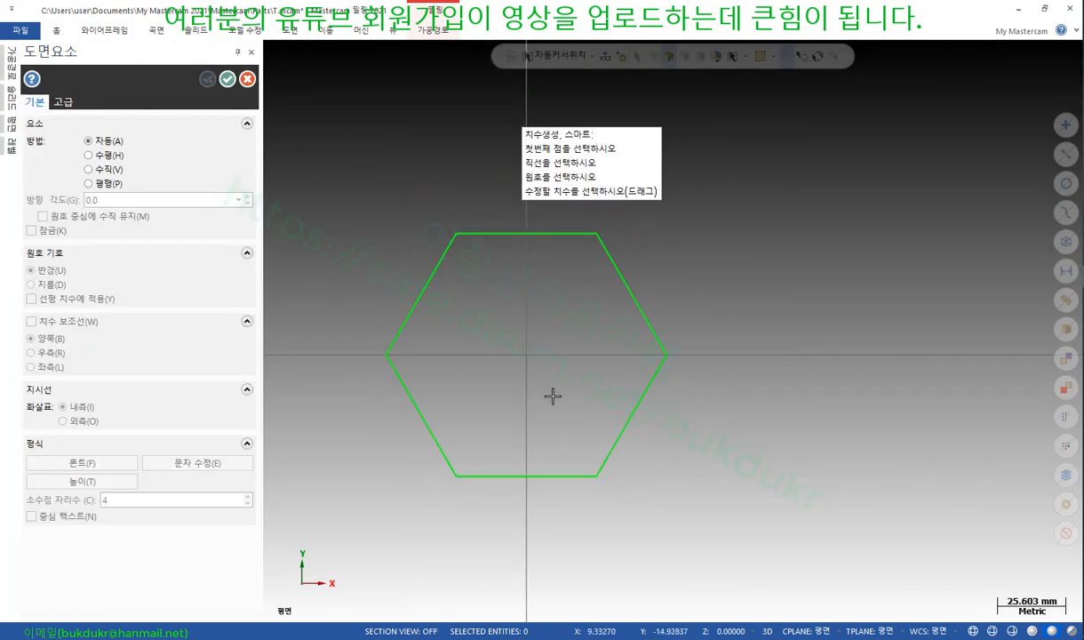
pyautogui.scroll(-1, 571, 394)
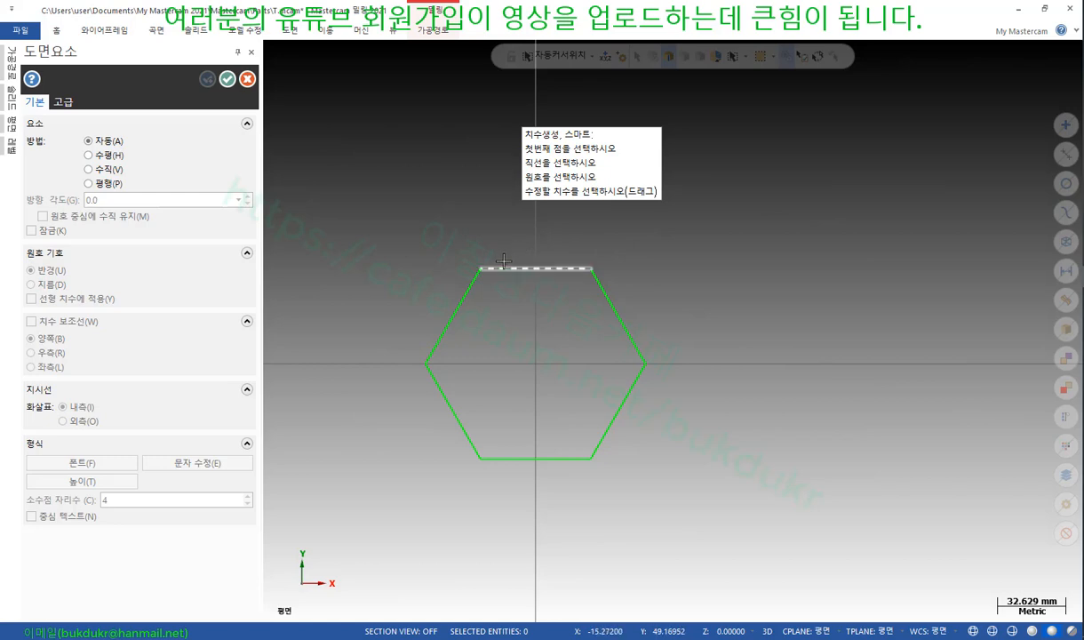
pyautogui.click(605, 282)
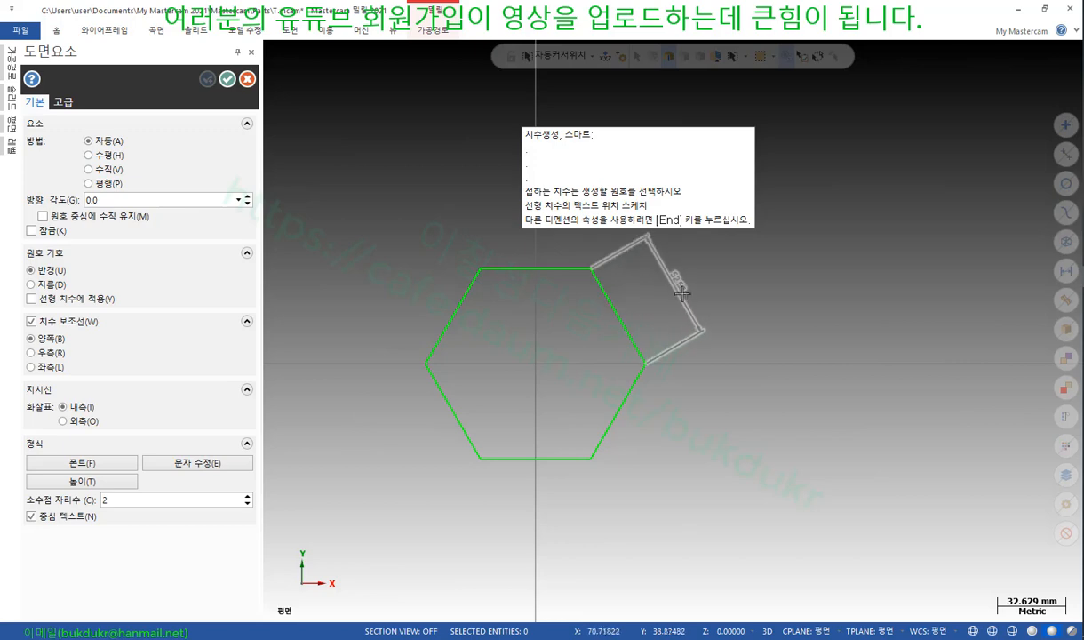
pyautogui.click(653, 295)
pyautogui.scroll(5, 586, 292)
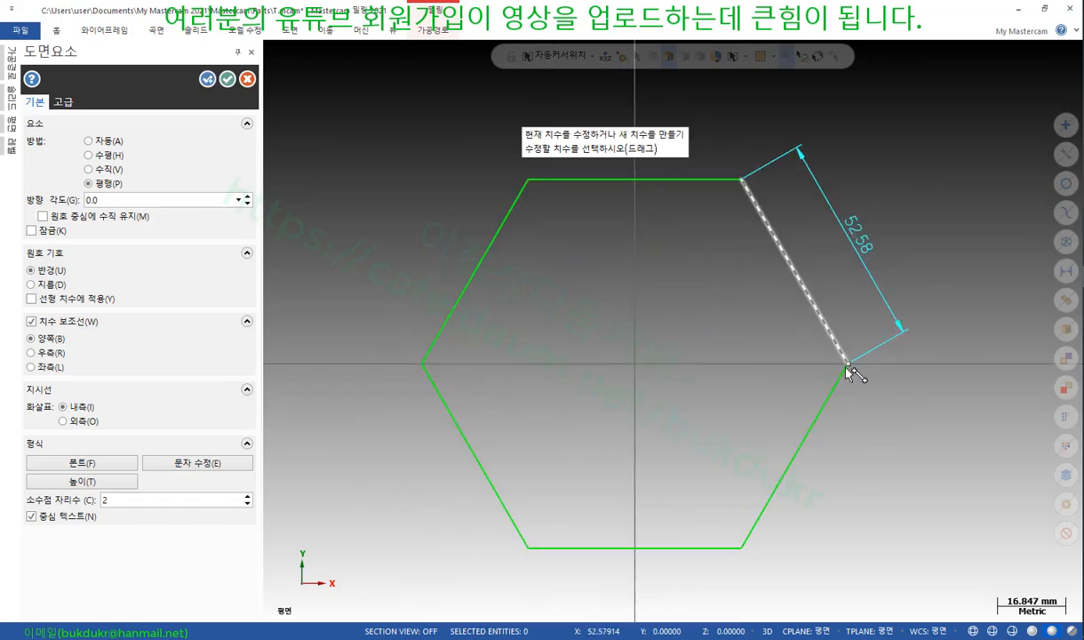
pyautogui.click(847, 366)
pyautogui.click(741, 551)
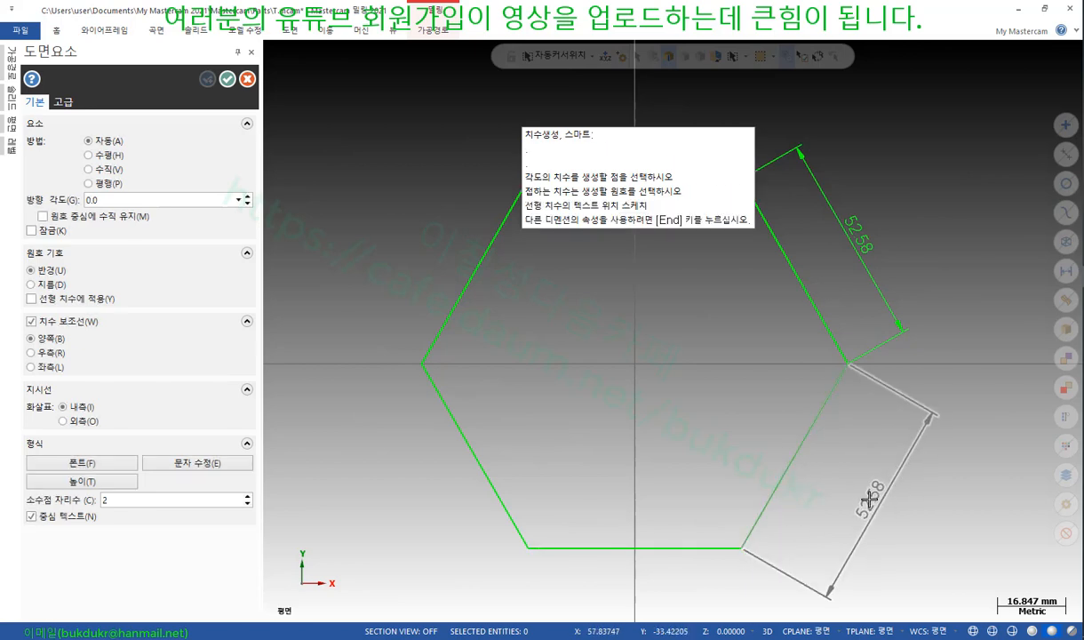
pyautogui.click(839, 485)
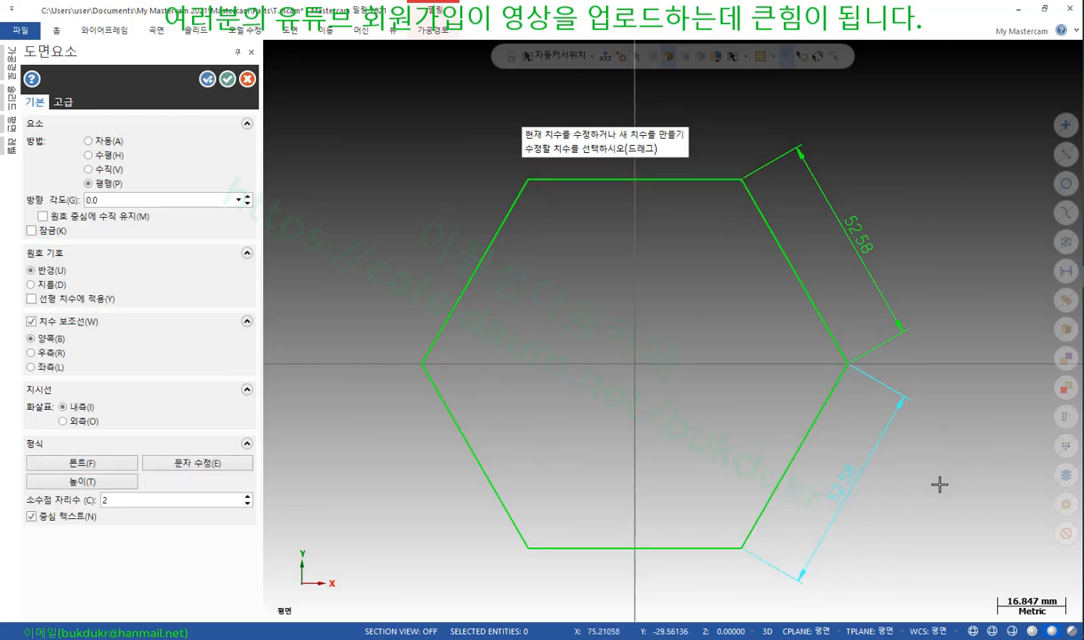
# Add a 91.07 corner-to-corner dimension and a 52.58 dimension above the top edge
pyautogui.scroll(-1, 937, 484)
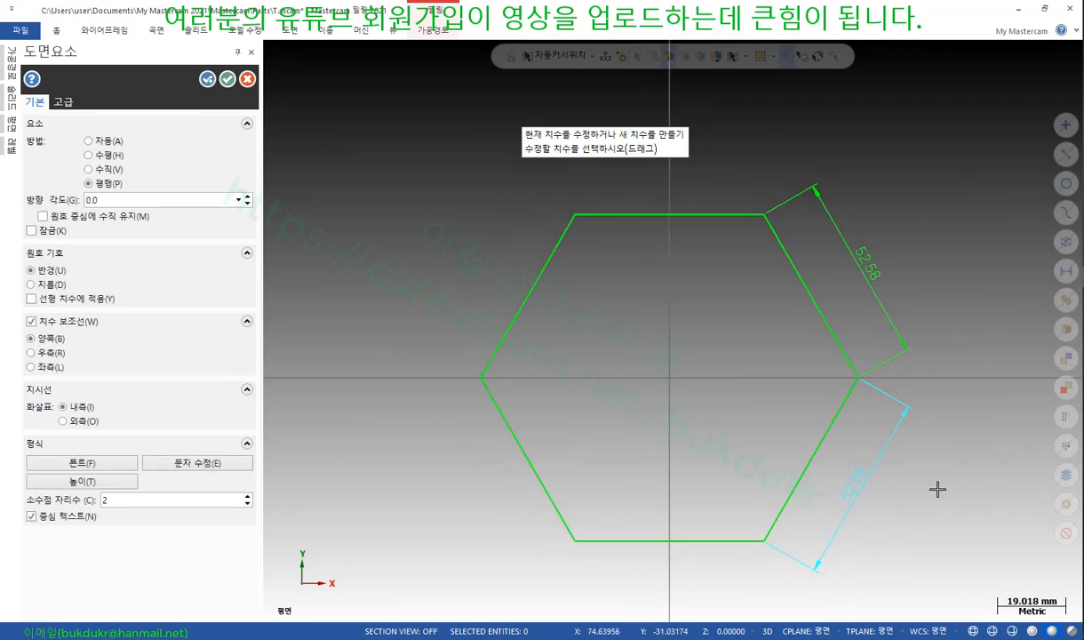
pyautogui.click(765, 215)
pyautogui.click(485, 380)
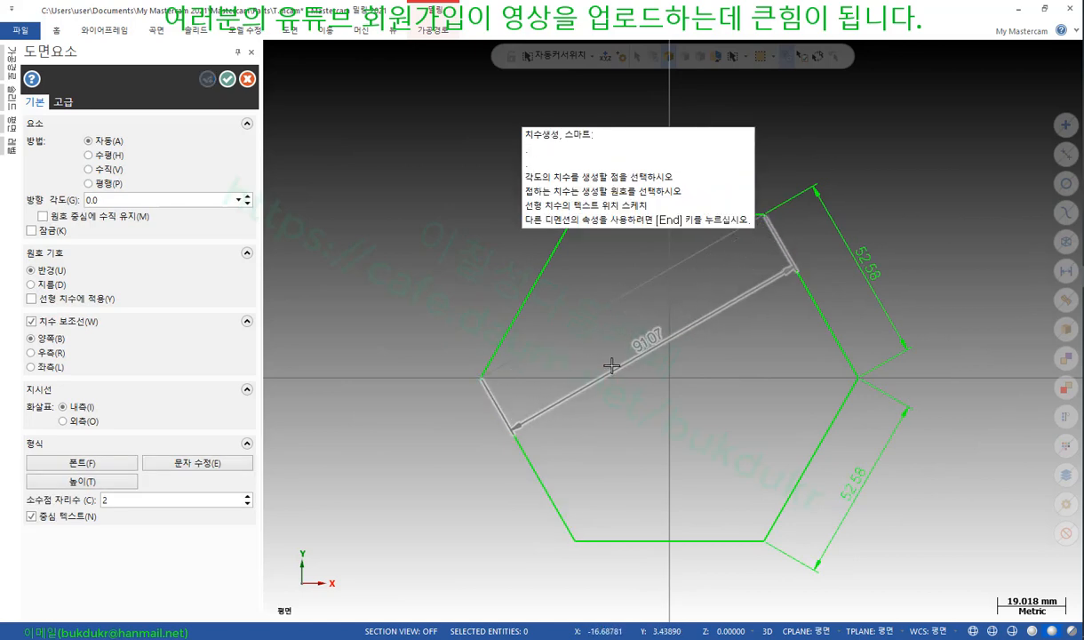
pyautogui.click(648, 358)
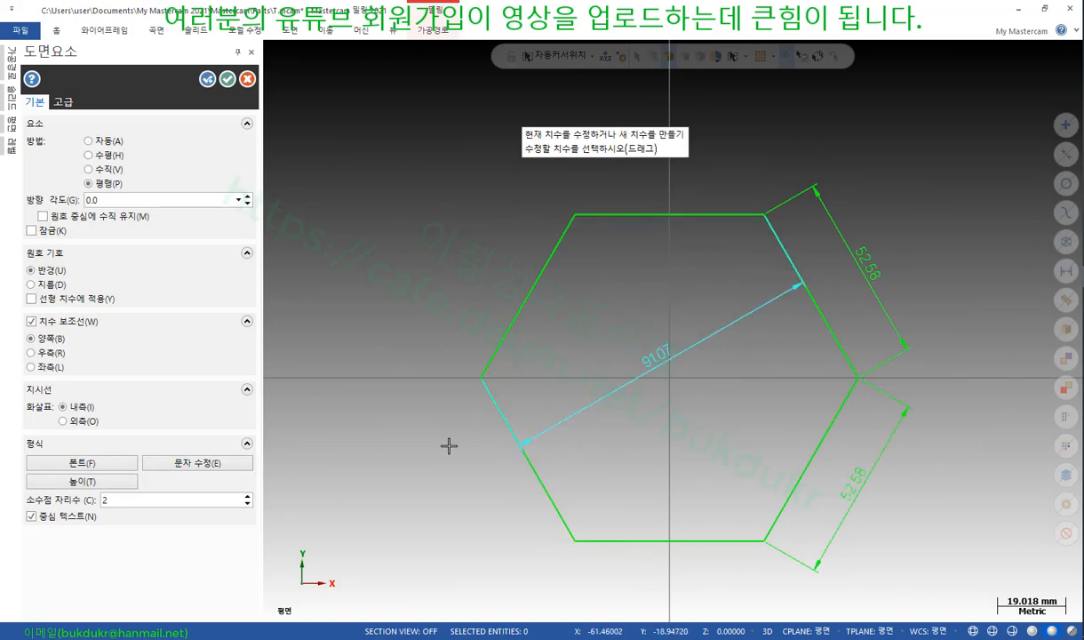
pyautogui.scroll(-1, 489, 508)
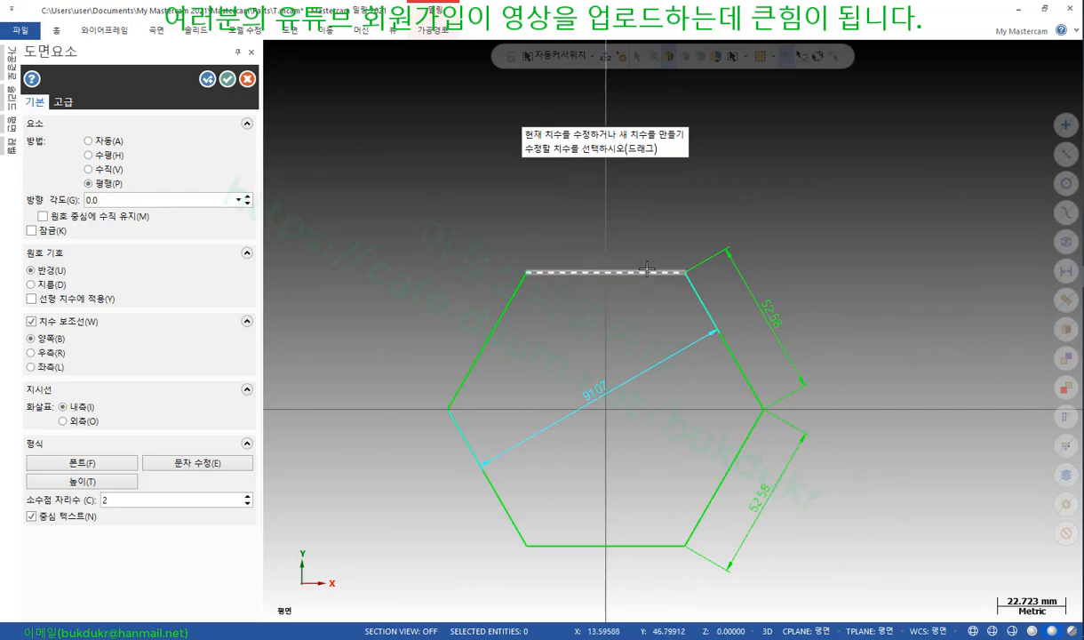
pyautogui.click(526, 253)
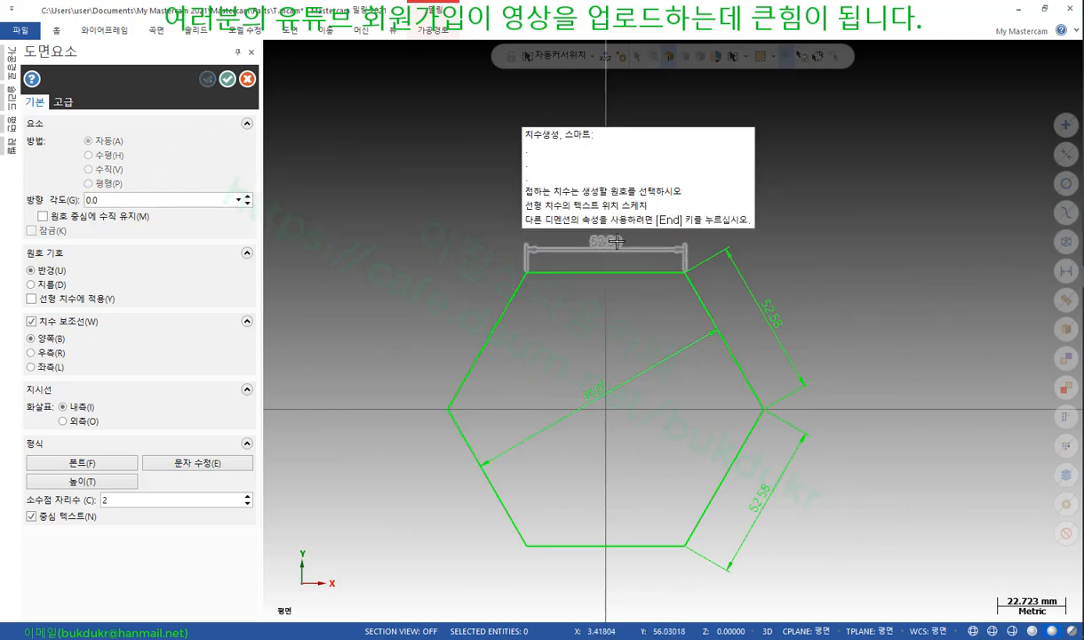
pyautogui.click(561, 238)
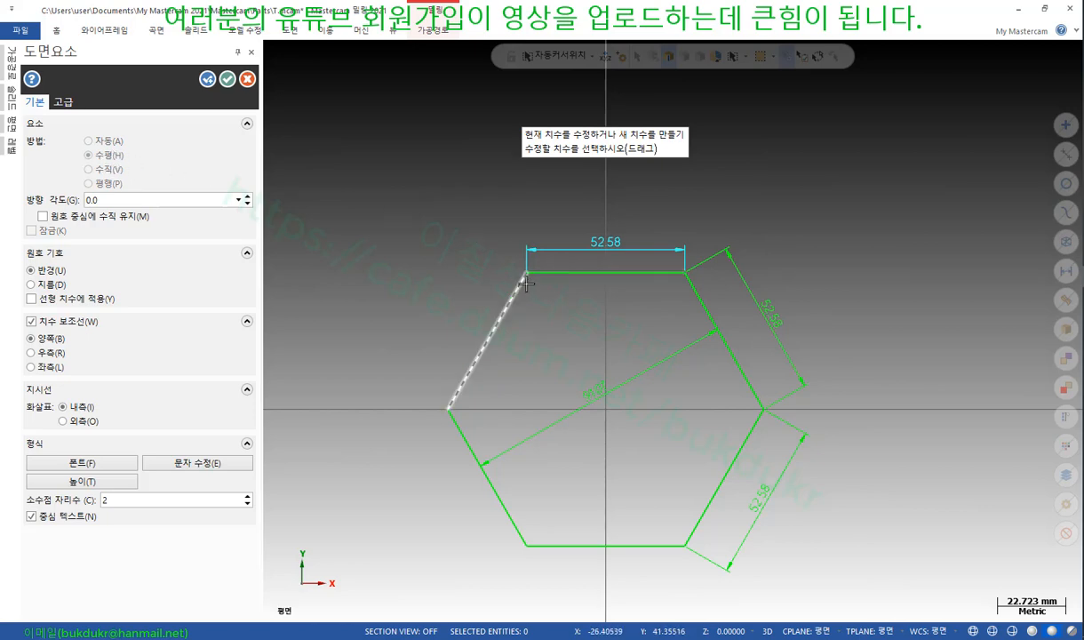
# Add a 91.07 height dimension left of the hexagon and reposition the diagonal 91.07
pyautogui.click(556, 273)
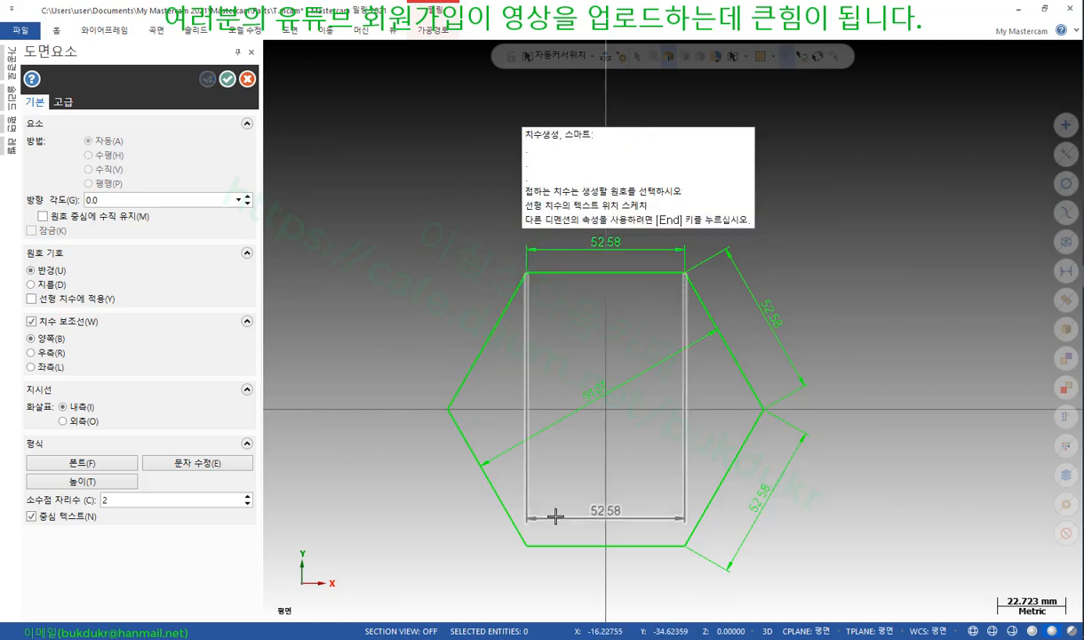
pyautogui.click(558, 545)
pyautogui.click(399, 419)
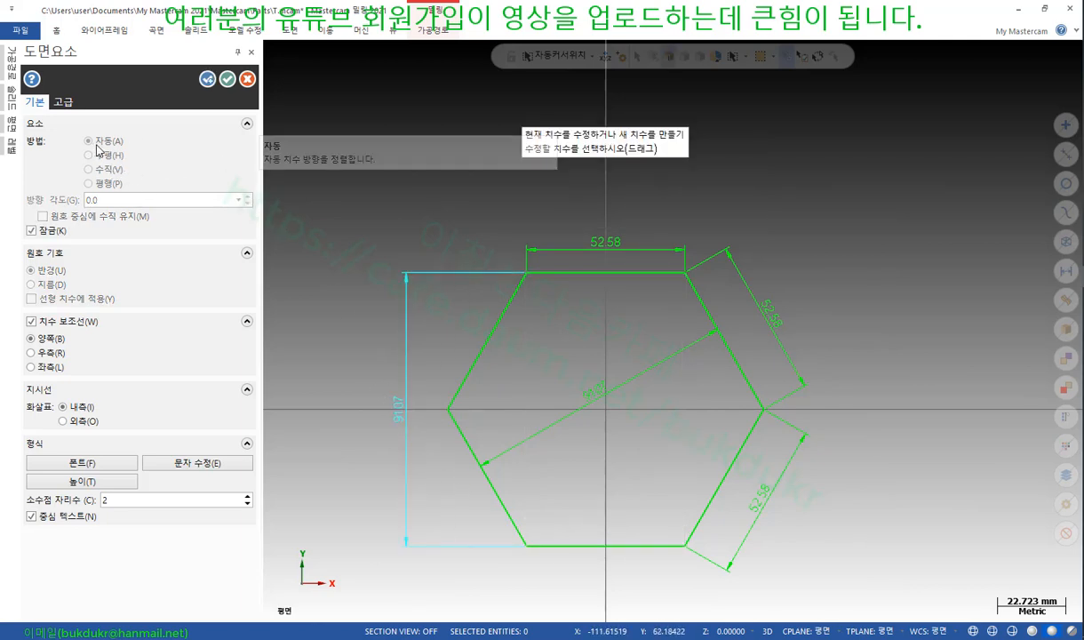
pyautogui.scroll(-1, 506, 302)
pyautogui.scroll(2, 484, 307)
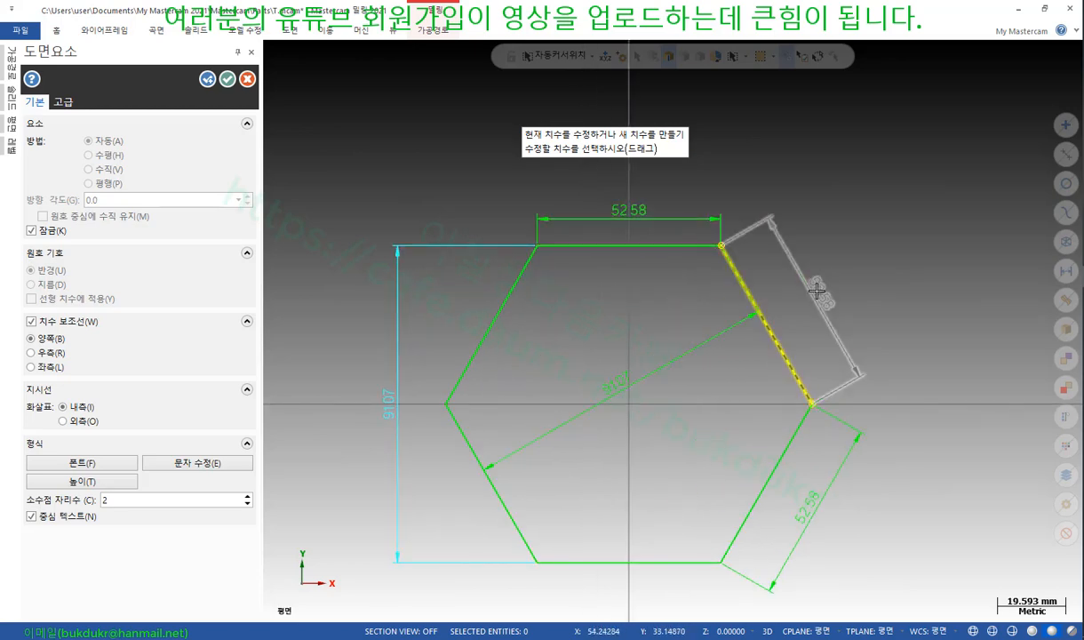
pyautogui.click(737, 277)
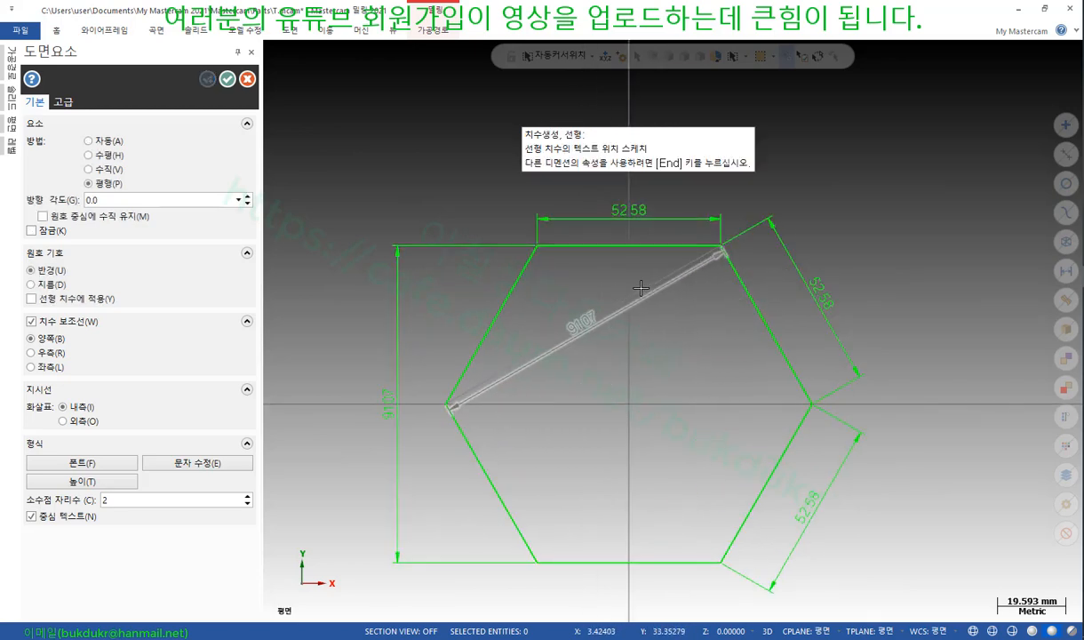
pyautogui.click(605, 319)
# Place an angled 52.58 dimension outside the upper-right edge
pyautogui.click(751, 298)
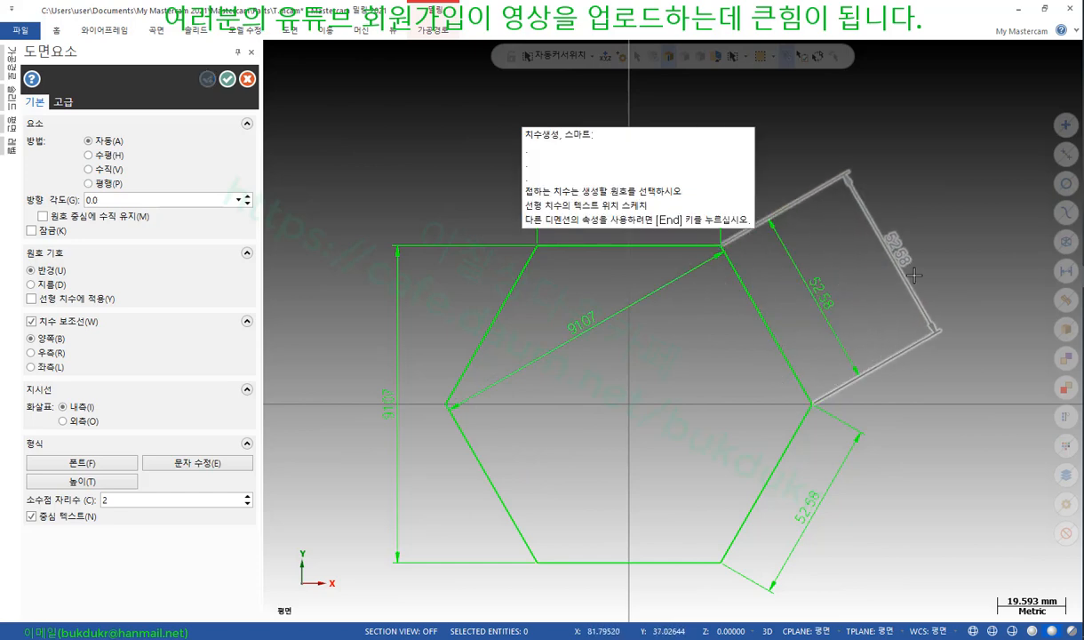
pyautogui.scroll(-2, 943, 262)
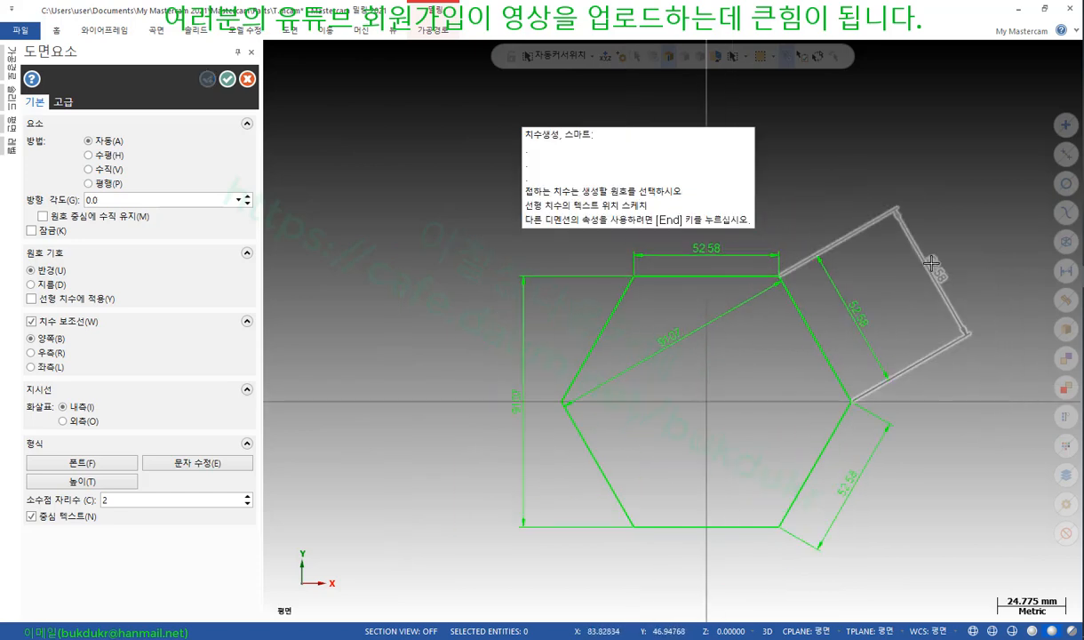
pyautogui.scroll(3, 811, 178)
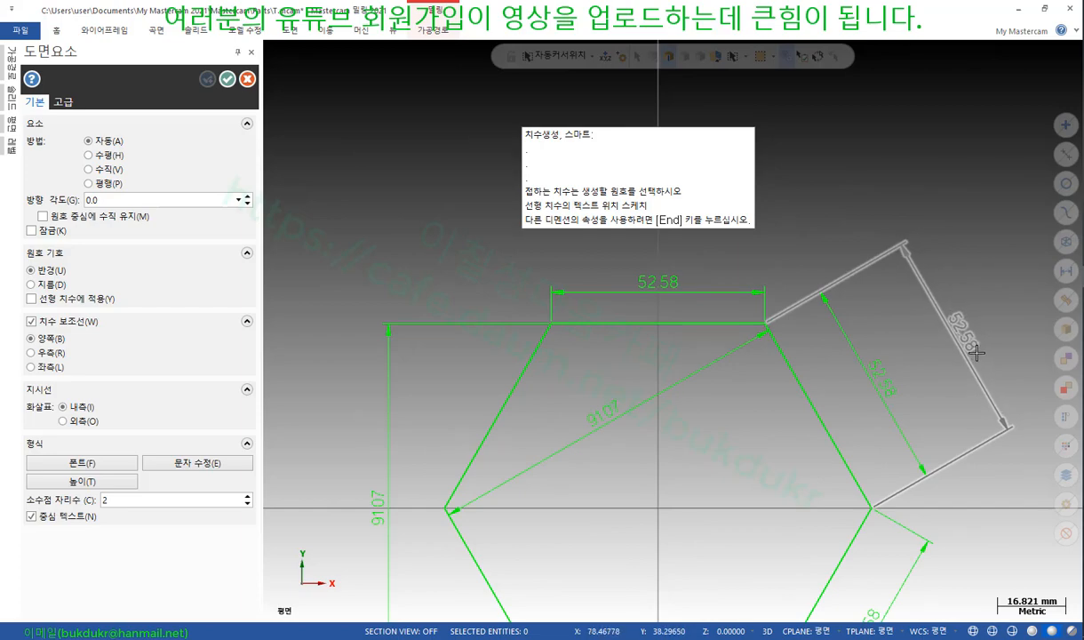
pyautogui.scroll(-3, 869, 249)
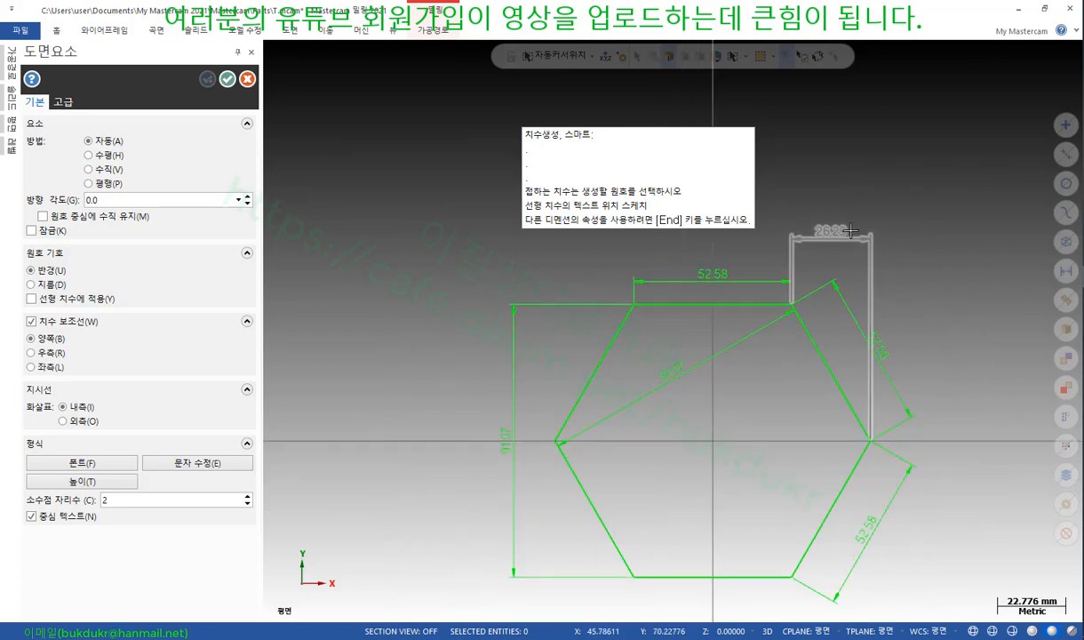
pyautogui.scroll(2, 904, 257)
pyautogui.click(933, 331)
pyautogui.scroll(-2, 924, 432)
pyautogui.scroll(5, 860, 440)
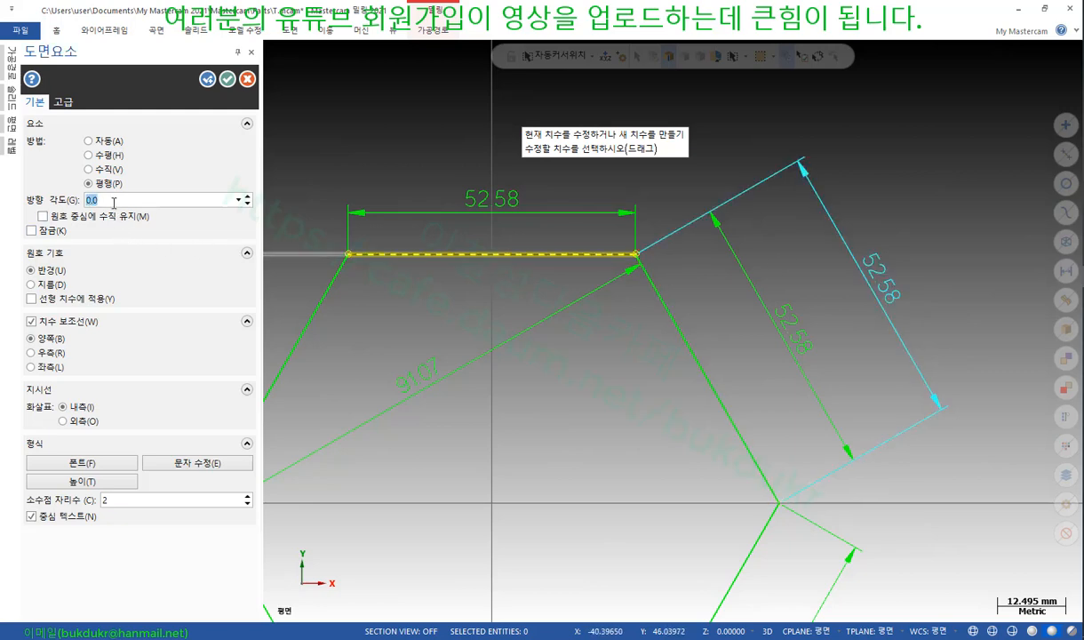
# Set the Parallel dimension's direction angle to 100 (shown as -80.0), so it reads 49.41
pyautogui.write('120')
pyautogui.press('Return')
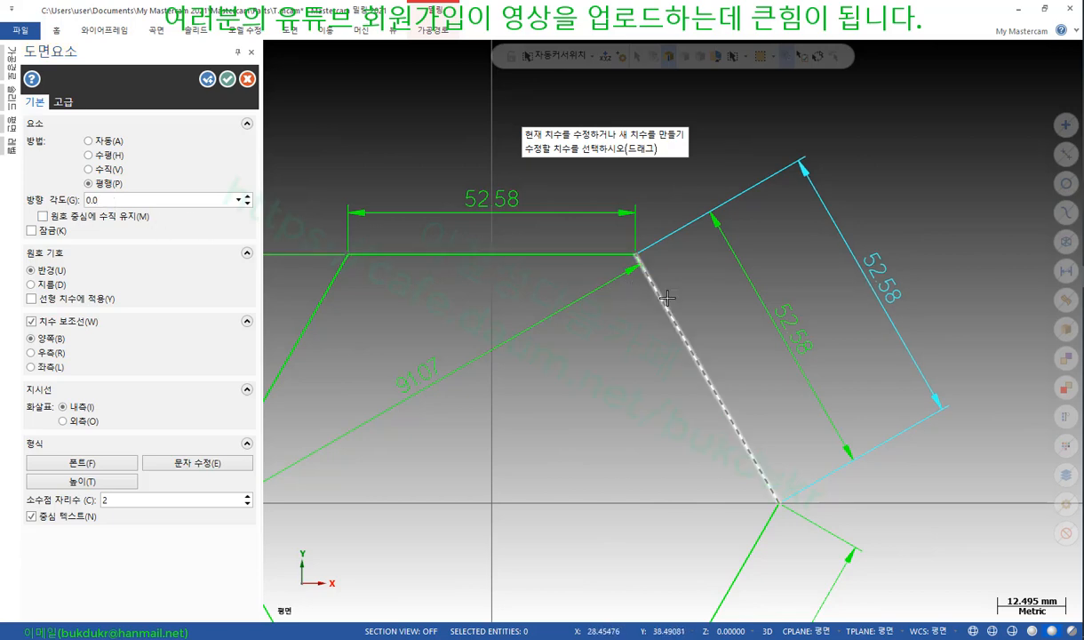
pyautogui.click(622, 255)
pyautogui.click(120, 201)
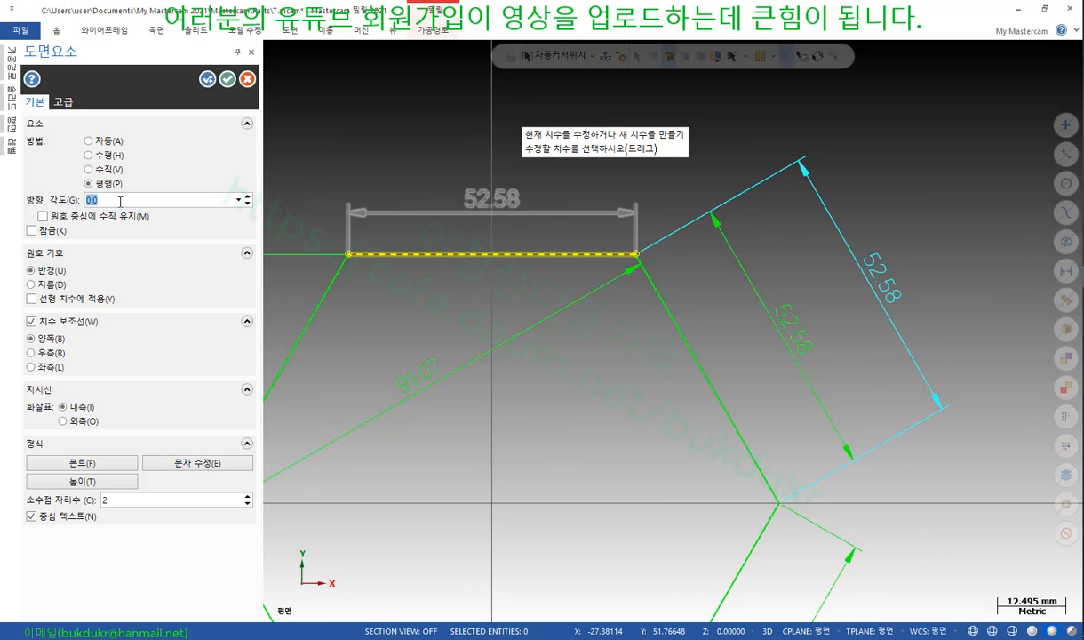
pyautogui.write('10')
pyautogui.press('Return')
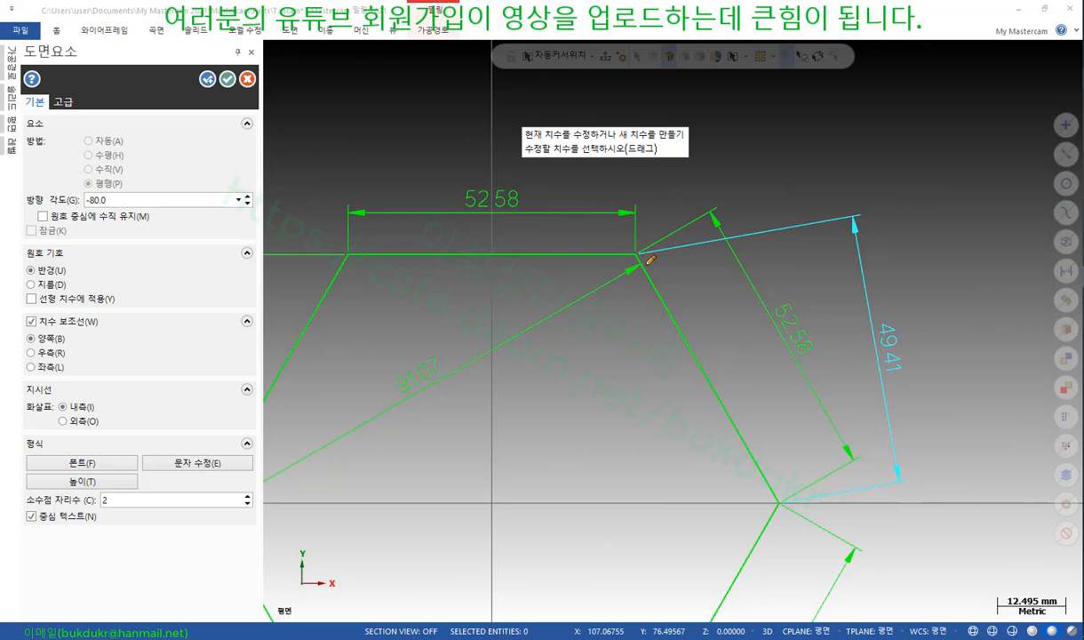
# Sketch red lines, an arc and '10' labels marking 10° angles at both ends of the upper-right edge
pyautogui.moveTo(640, 248); pyautogui.dragTo(708, 209)
pyautogui.moveTo(640, 251); pyautogui.dragTo(735, 424)
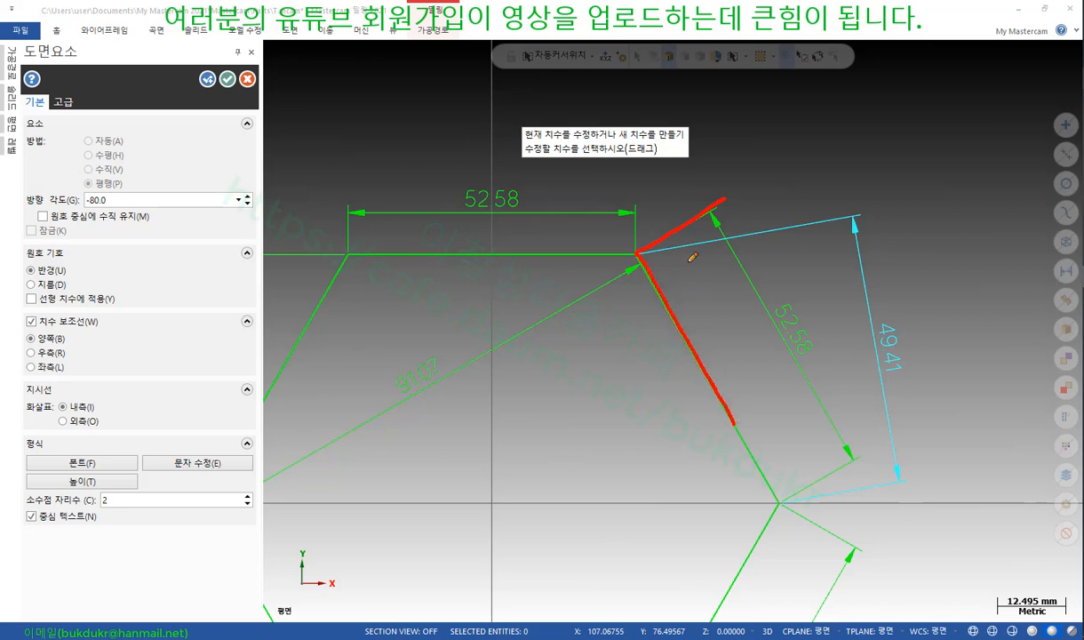
pyautogui.moveTo(679, 255)
pyautogui.mouseDown()
pyautogui.moveTo(656, 284)
pyautogui.moveTo(684, 287)
pyautogui.mouseUp()
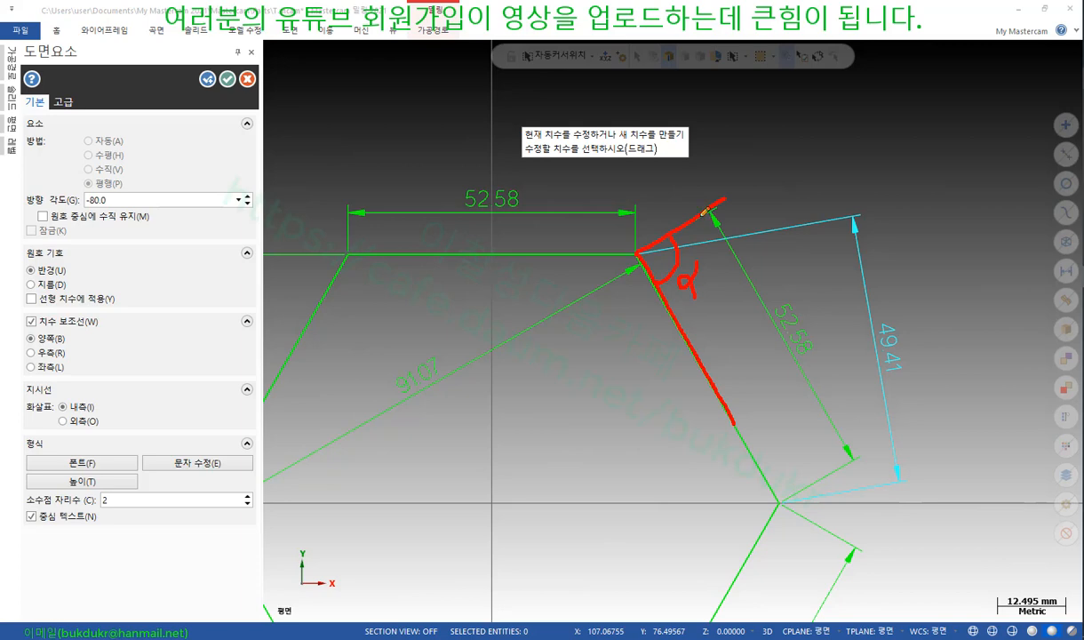
pyautogui.moveTo(718, 234); pyautogui.dragTo(706, 230)
pyautogui.moveTo(779, 502)
pyautogui.mouseDown()
pyautogui.moveTo(854, 457)
pyautogui.moveTo(834, 473)
pyautogui.moveTo(847, 488)
pyautogui.moveTo(864, 479)
pyautogui.moveTo(859, 471)
pyautogui.mouseUp()
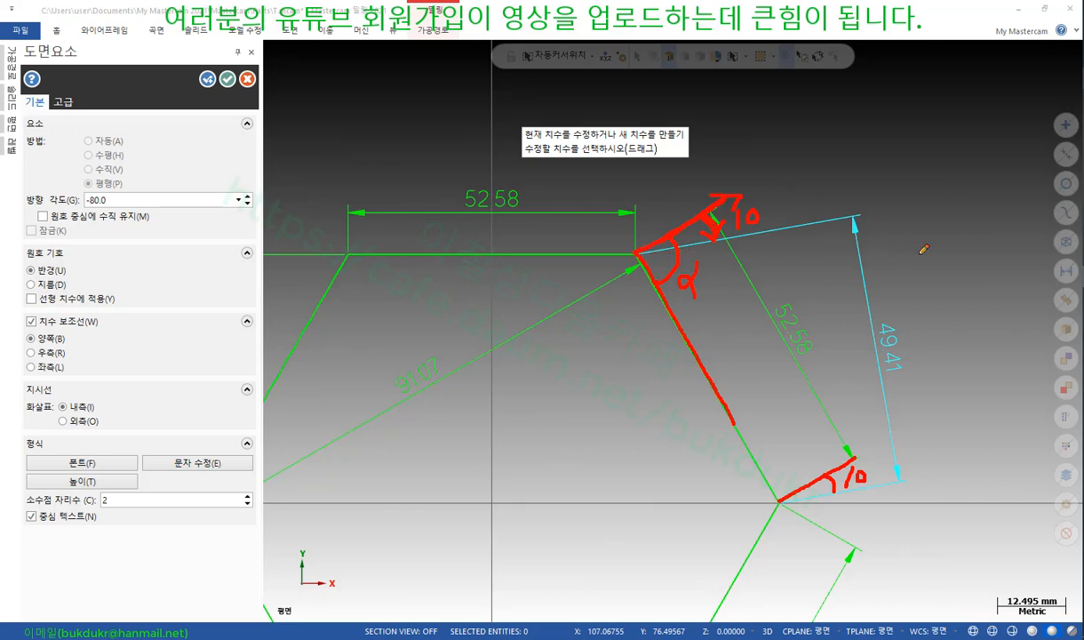
pyautogui.rightClick(858, 149)
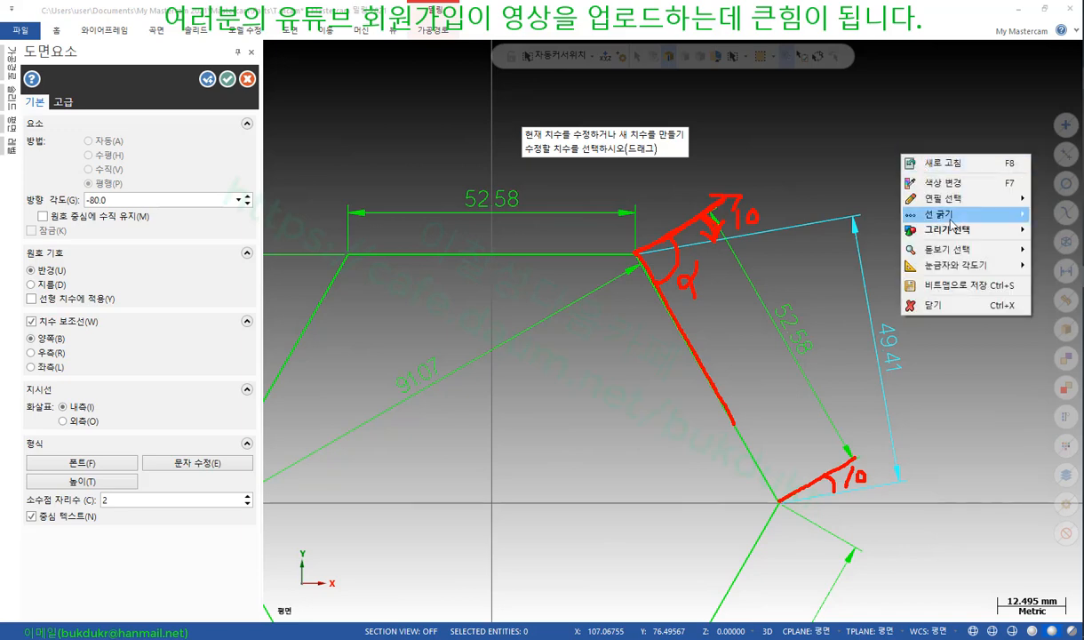
# Clear the notes and change the direction angle to 145 (shown as -35.0), measuring 47.65
pyautogui.click(902, 293)
pyautogui.doubleClick(128, 199)
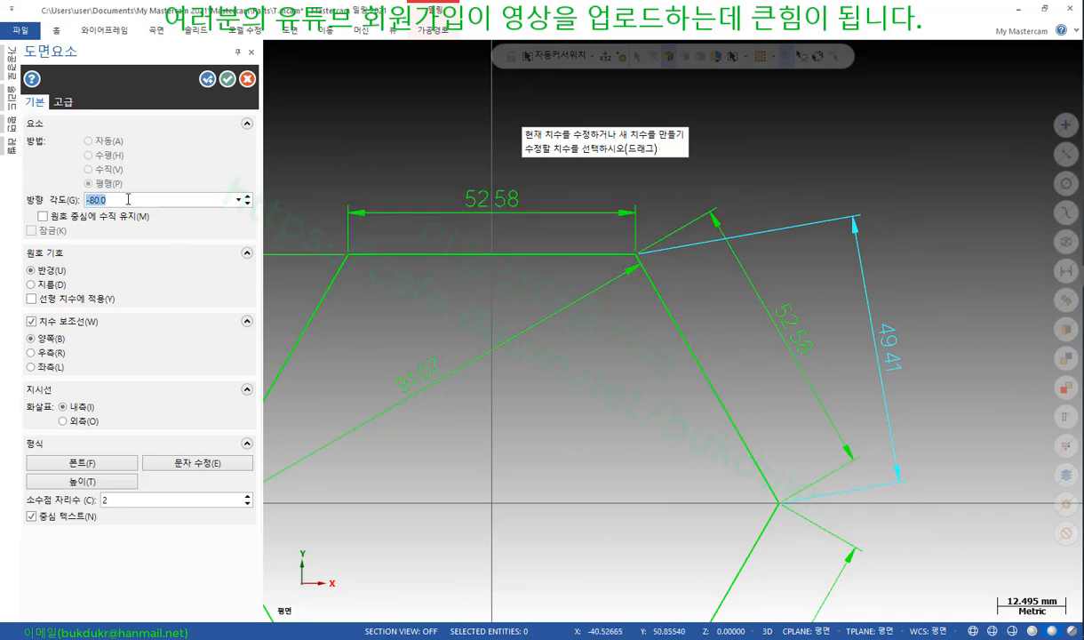
pyautogui.write('145')
pyautogui.press('Return')
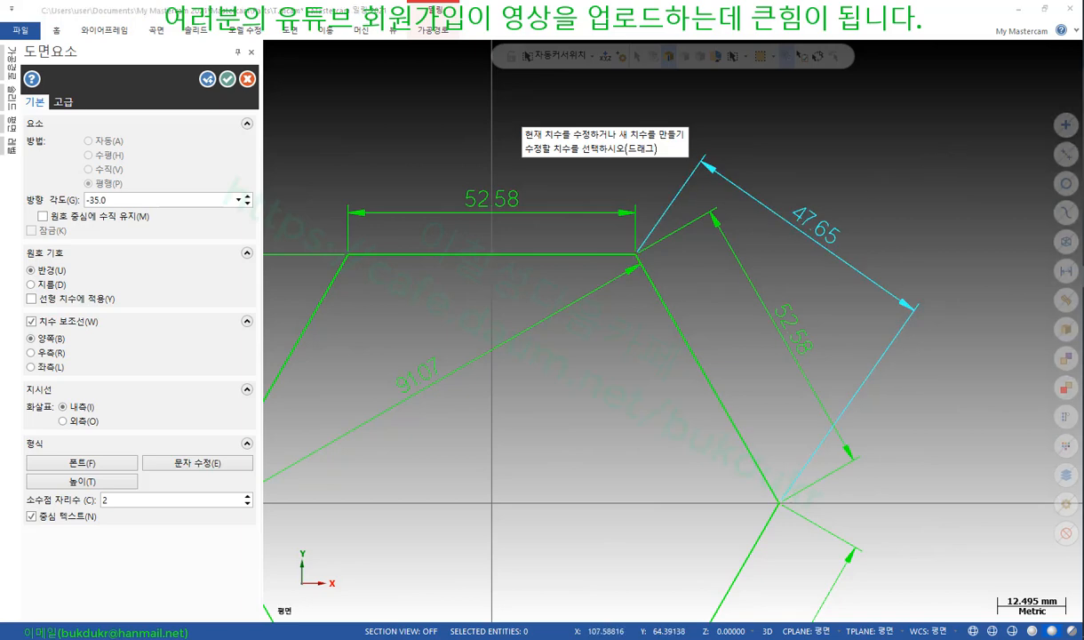
# Annotate the -35.0 value, the corner angle, '145' and the 47.65 dimension in red, then clear the ink
pyautogui.moveTo(79, 213); pyautogui.dragTo(120, 213)
pyautogui.moveTo(658, 229)
pyautogui.mouseDown()
pyautogui.moveTo(663, 251)
pyautogui.moveTo(647, 280)
pyautogui.moveTo(701, 278)
pyautogui.moveTo(691, 299)
pyautogui.moveTo(716, 277)
pyautogui.moveTo(703, 305)
pyautogui.moveTo(728, 268)
pyautogui.mouseUp()
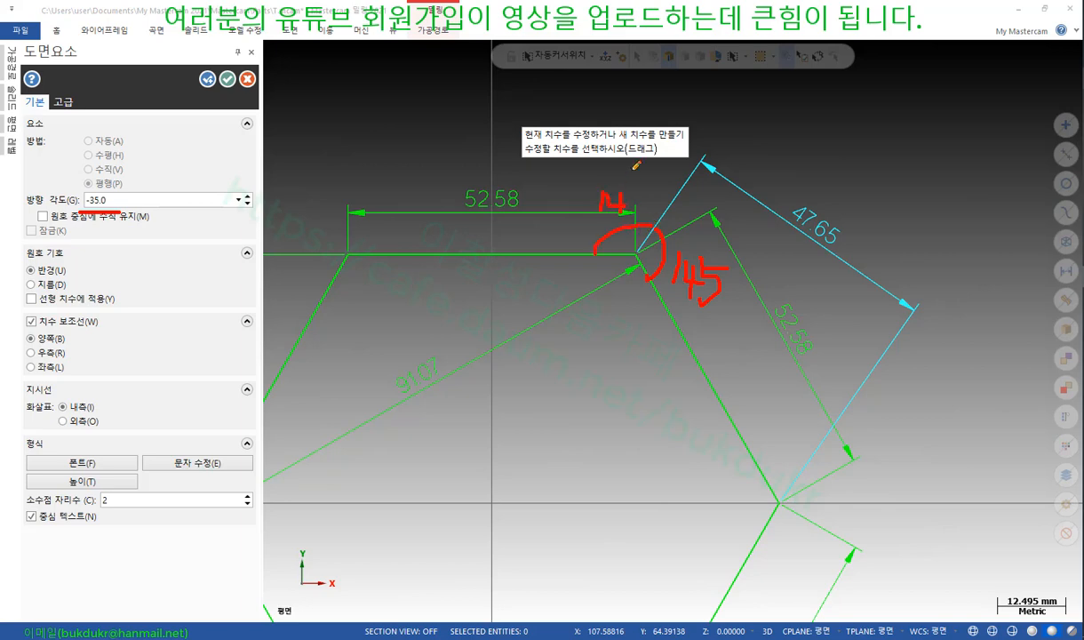
pyautogui.moveTo(635, 168); pyautogui.dragTo(641, 212)
pyautogui.moveTo(594, 256); pyautogui.dragTo(658, 272)
pyautogui.moveTo(598, 330)
pyautogui.mouseDown()
pyautogui.moveTo(594, 361)
pyautogui.moveTo(629, 359)
pyautogui.moveTo(626, 370)
pyautogui.mouseUp()
pyautogui.moveTo(639, 347)
pyautogui.mouseDown()
pyautogui.moveTo(653, 365)
pyautogui.moveTo(640, 383)
pyautogui.mouseUp()
pyautogui.moveTo(639, 356); pyautogui.dragTo(660, 354)
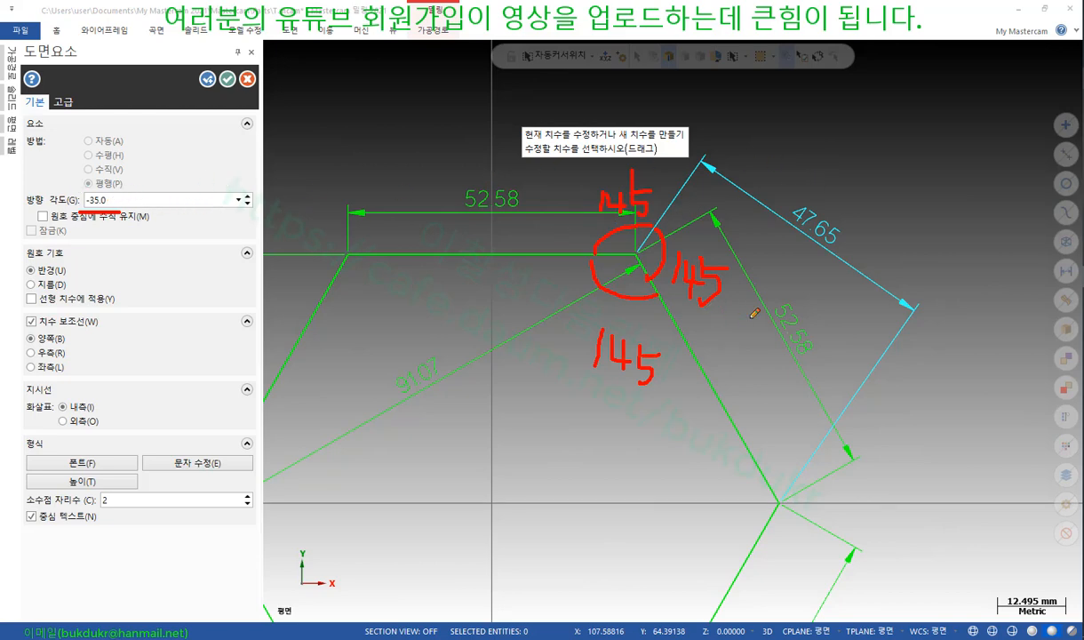
pyautogui.moveTo(844, 261)
pyautogui.mouseDown()
pyautogui.moveTo(830, 256)
pyautogui.moveTo(807, 197)
pyautogui.moveTo(843, 260)
pyautogui.mouseUp()
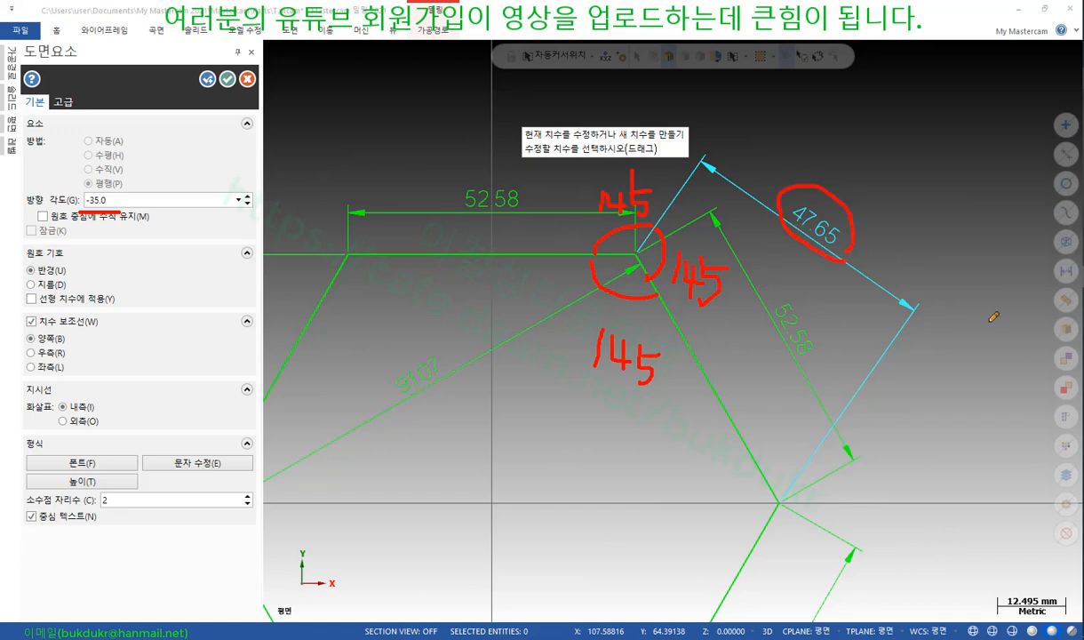
pyautogui.rightClick(939, 199)
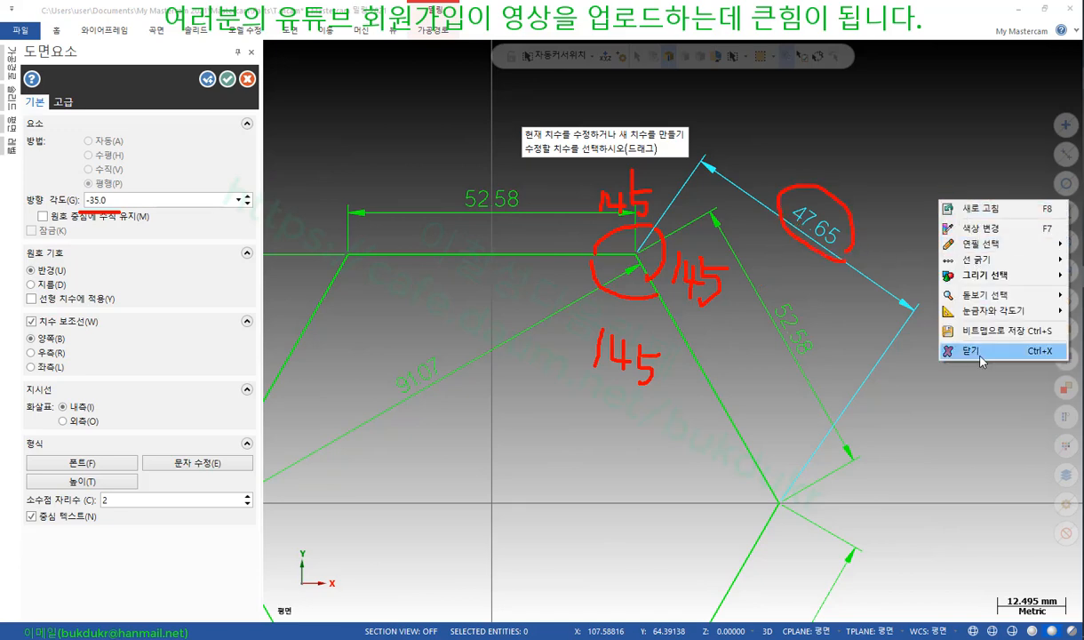
pyautogui.click(970, 351)
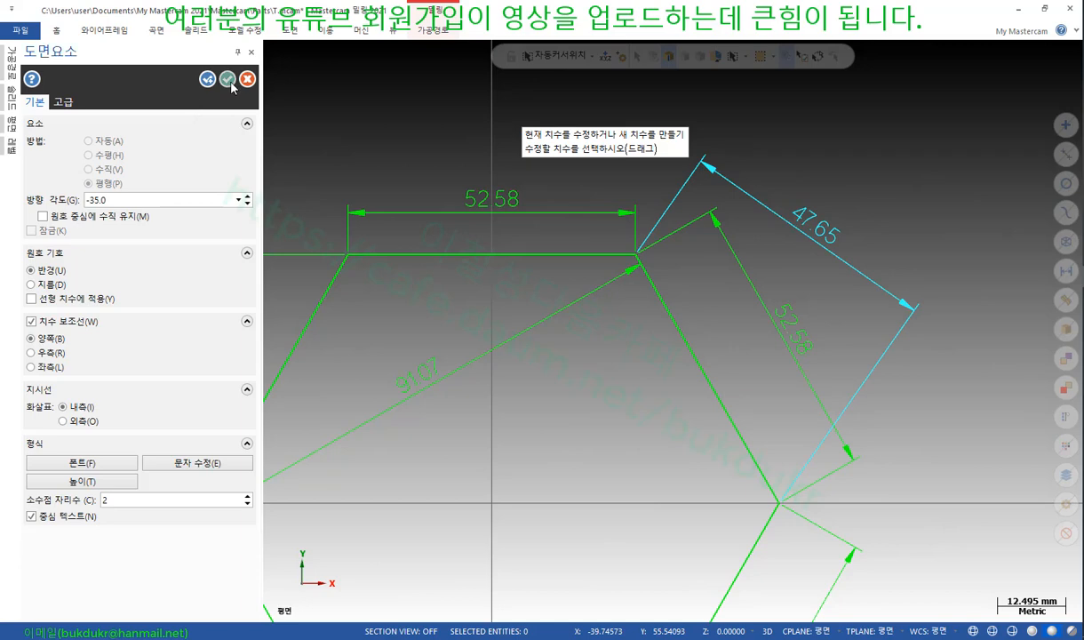
# Finish placing the 47.65 parallel dimension, then browse the Wireframe trim options
pyautogui.click(228, 79)
pyautogui.click(698, 222)
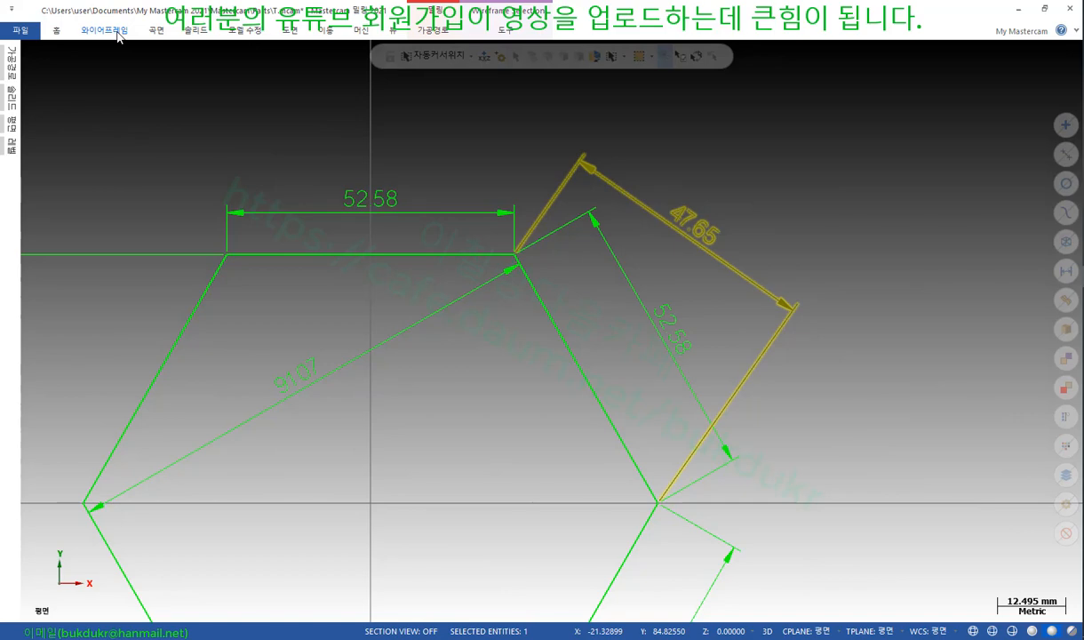
pyautogui.click(118, 32)
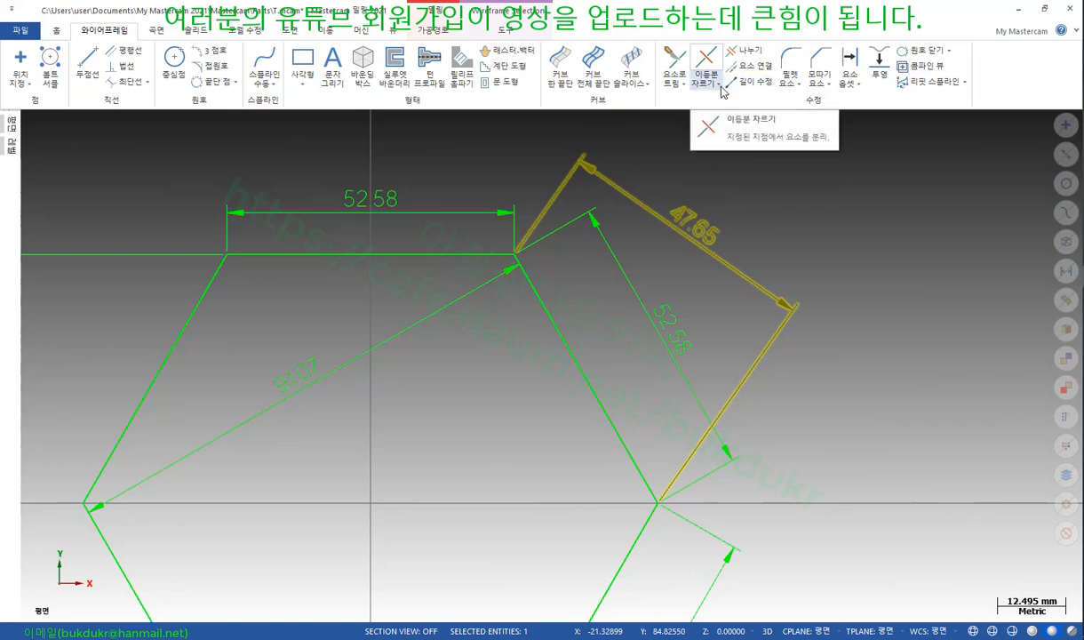
pyautogui.click(720, 85)
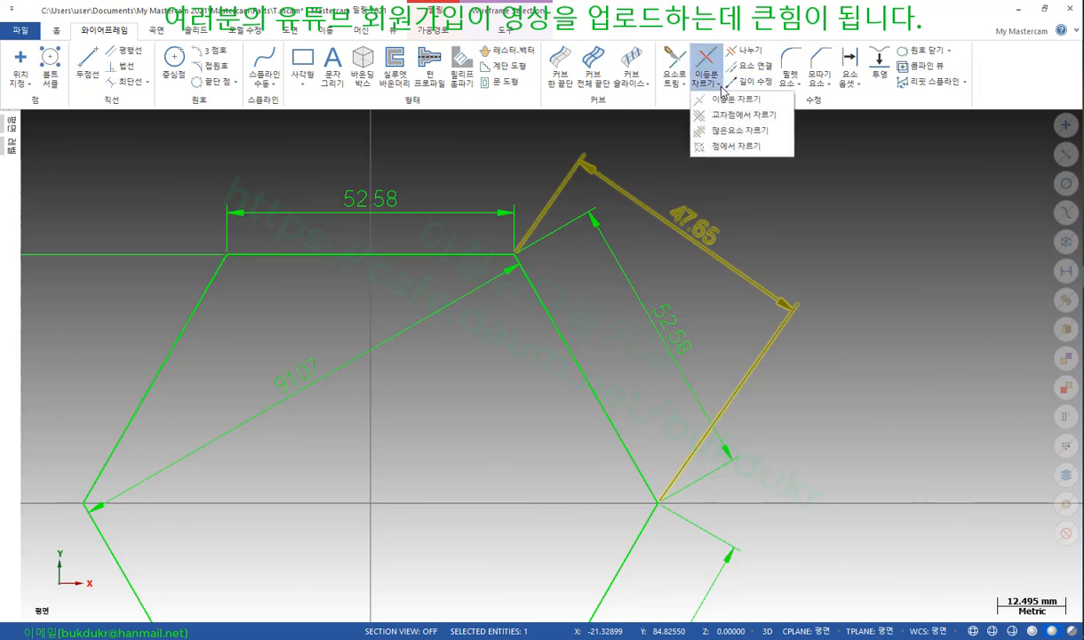
pyautogui.click(721, 88)
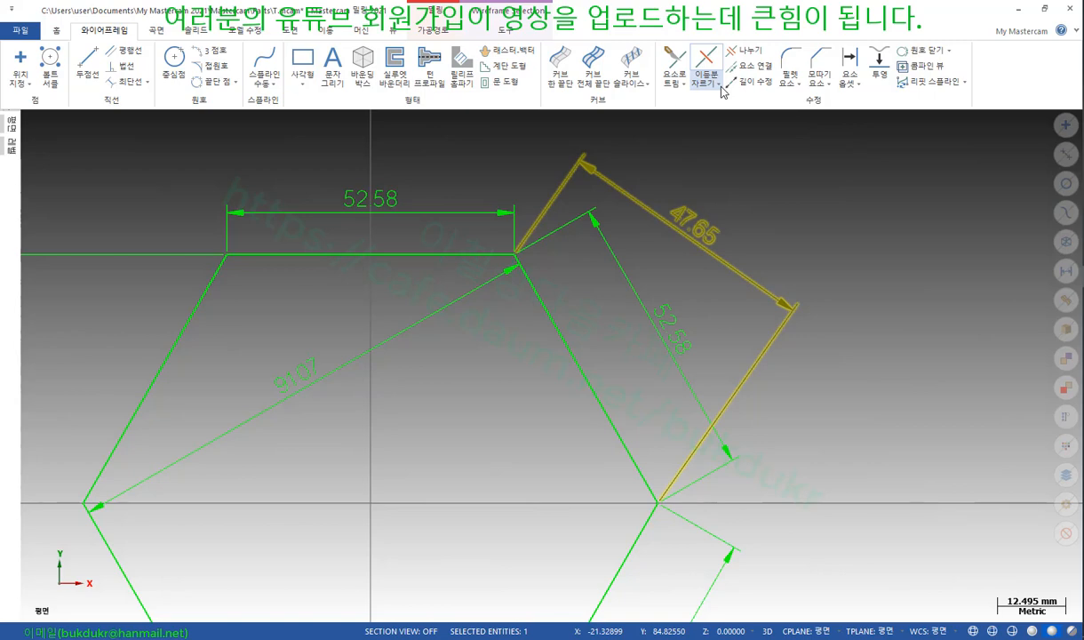
pyautogui.click(58, 32)
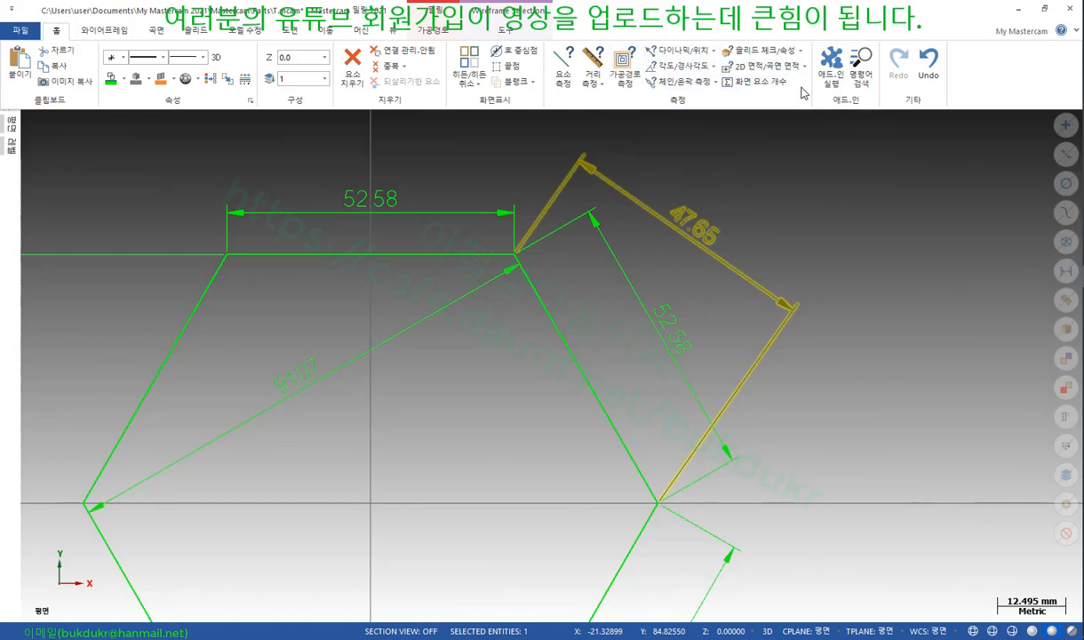
pyautogui.click(109, 32)
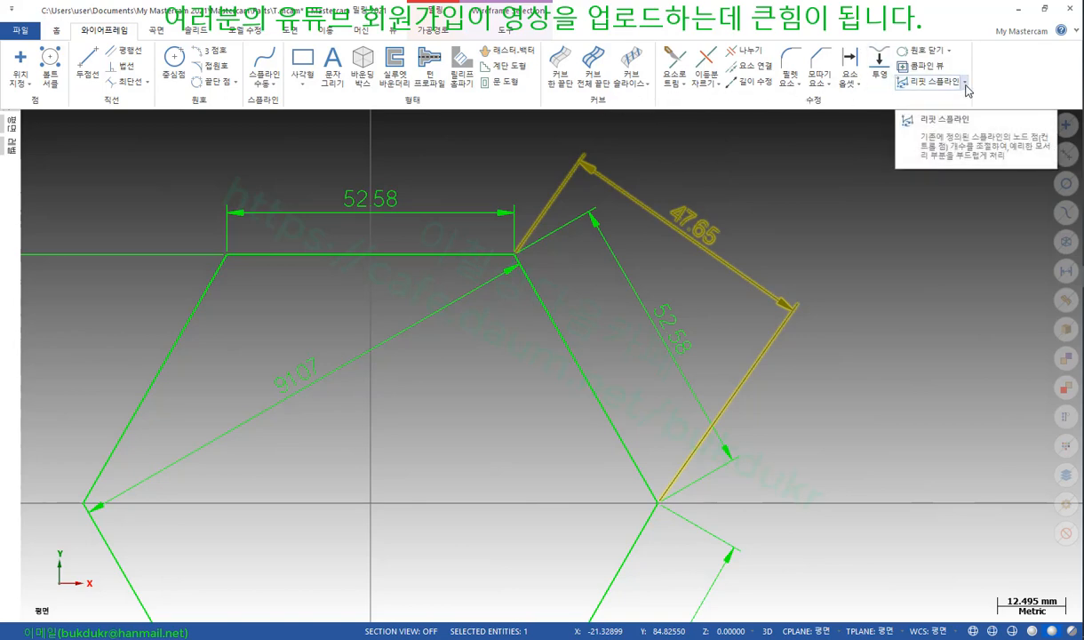
# Look through the close-arc and trim dropdowns without choosing, then return to the Drafting tools
pyautogui.click(952, 53)
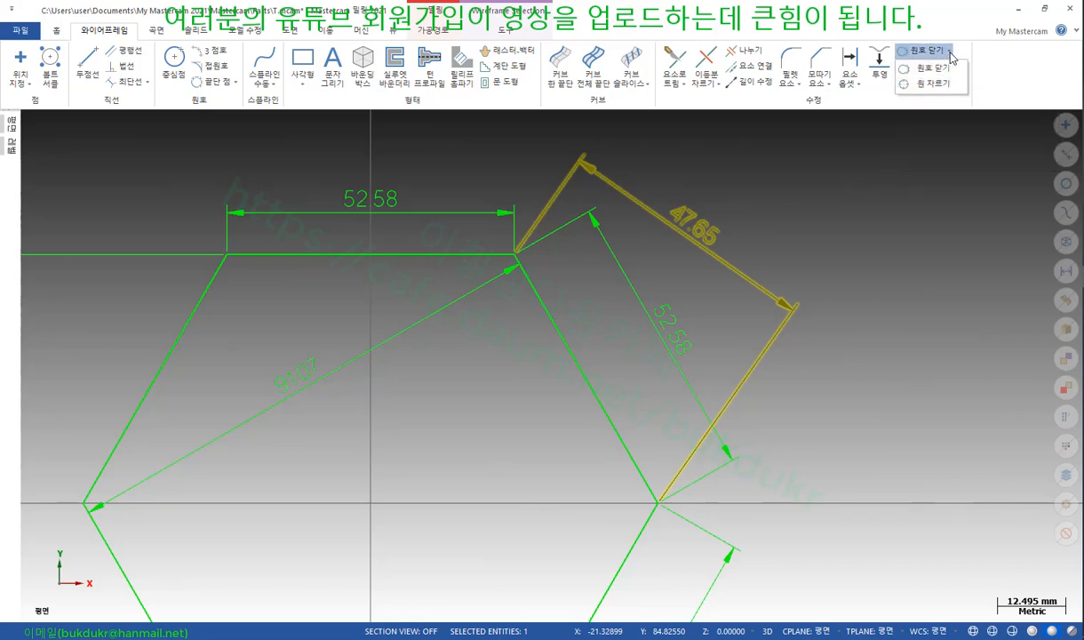
pyautogui.click(951, 53)
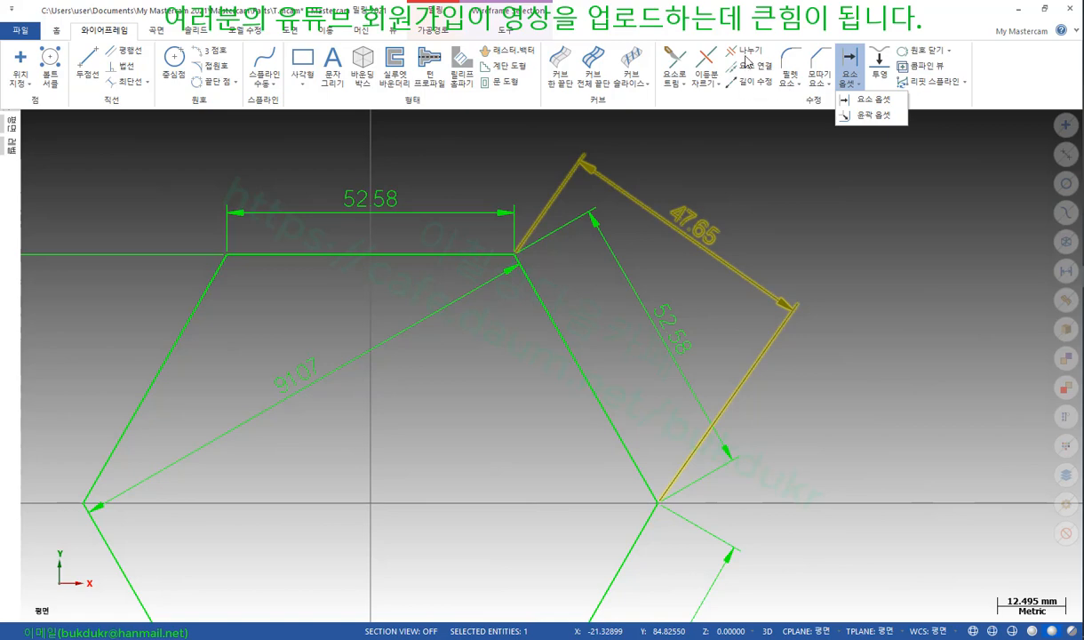
pyautogui.click(718, 86)
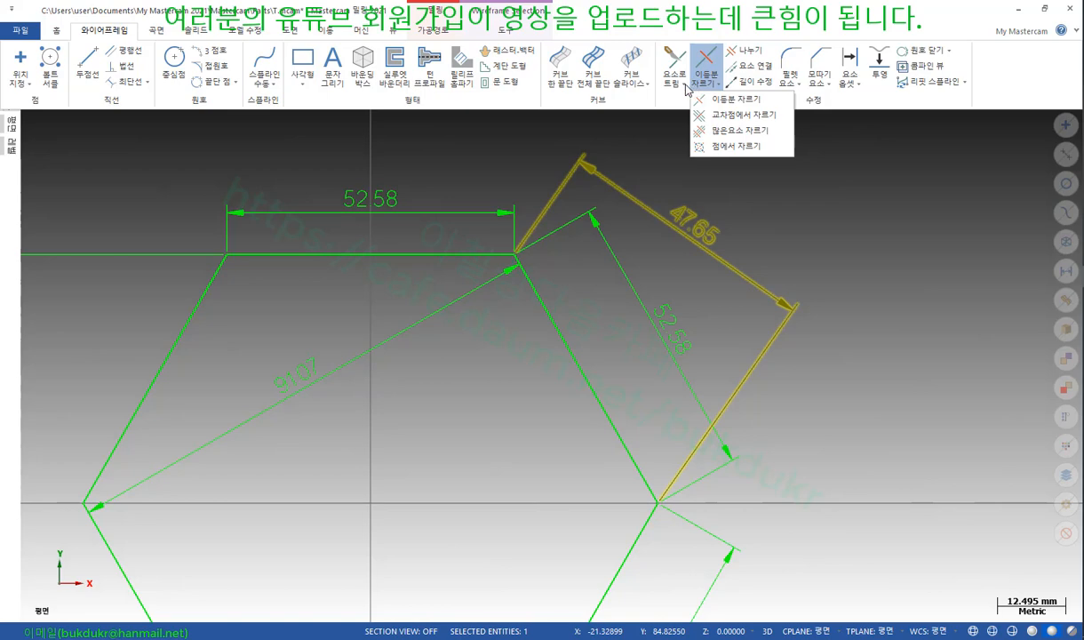
pyautogui.click(684, 86)
pyautogui.click(685, 87)
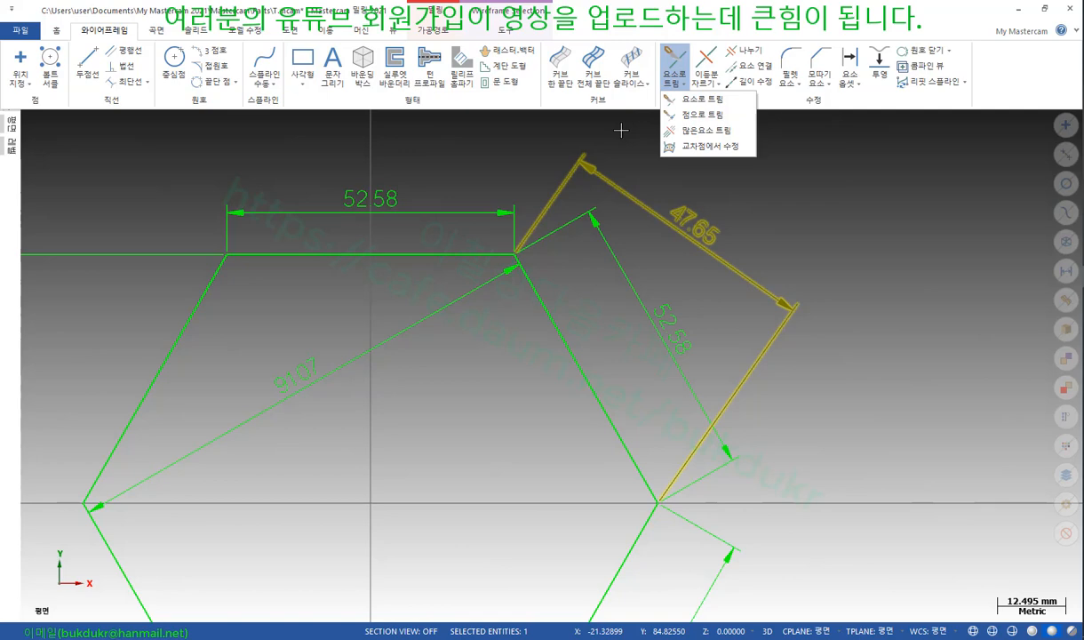
pyautogui.click(620, 130)
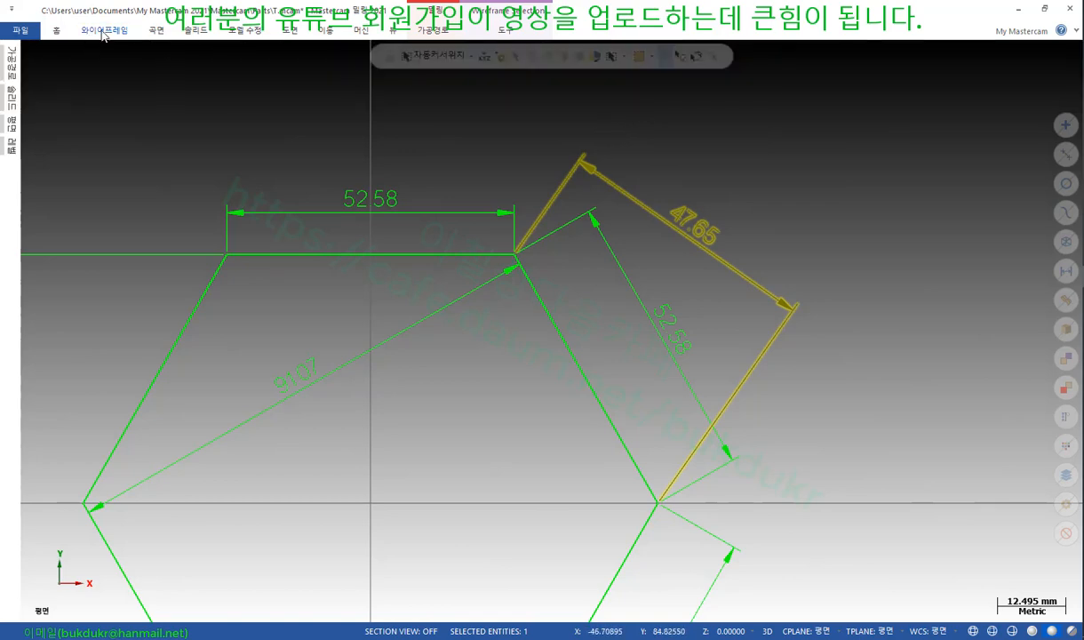
pyautogui.click(104, 31)
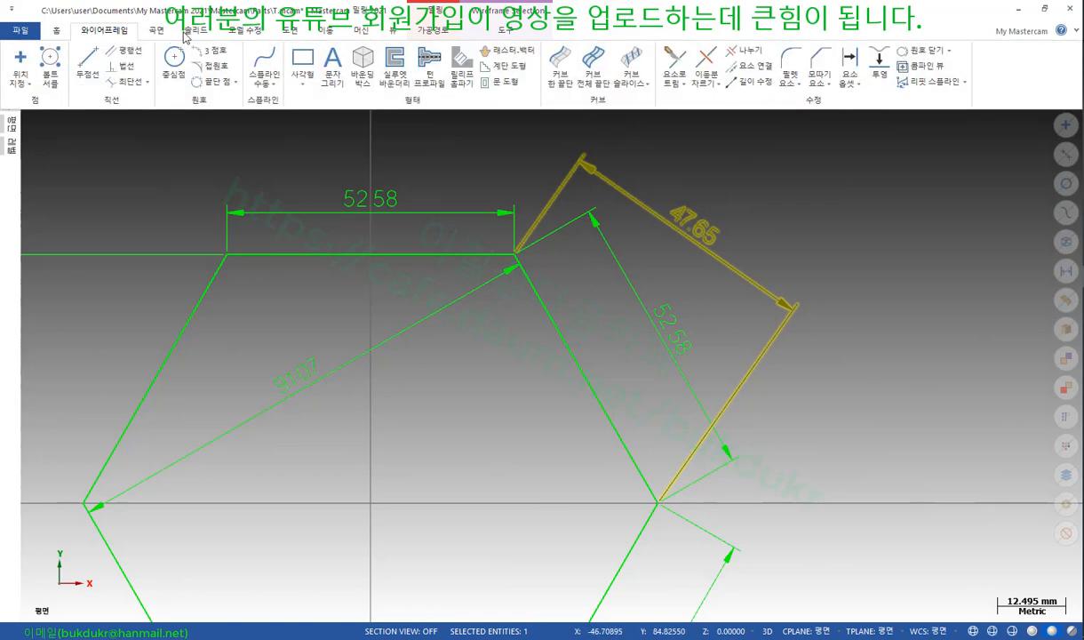
pyautogui.click(292, 31)
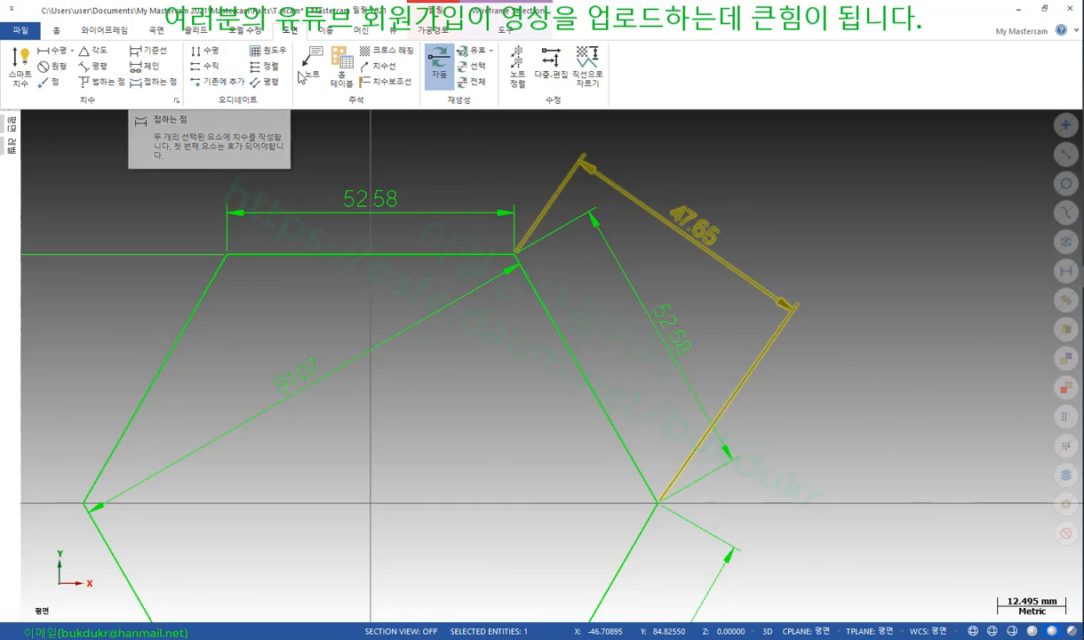
pyautogui.click(325, 30)
pyautogui.click(357, 33)
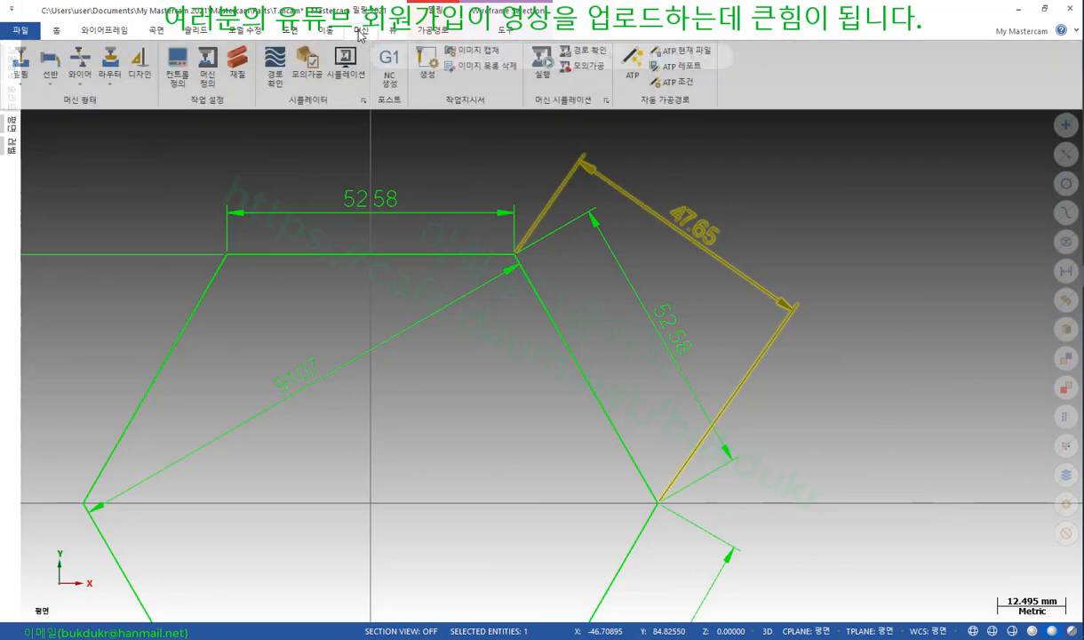
pyautogui.click(387, 35)
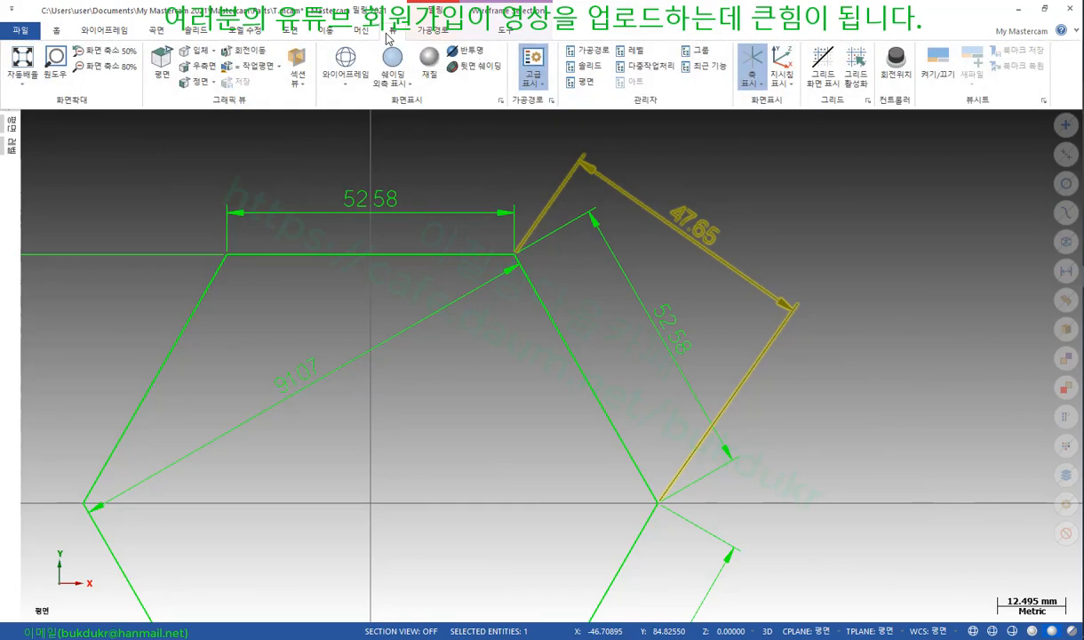
pyautogui.click(117, 34)
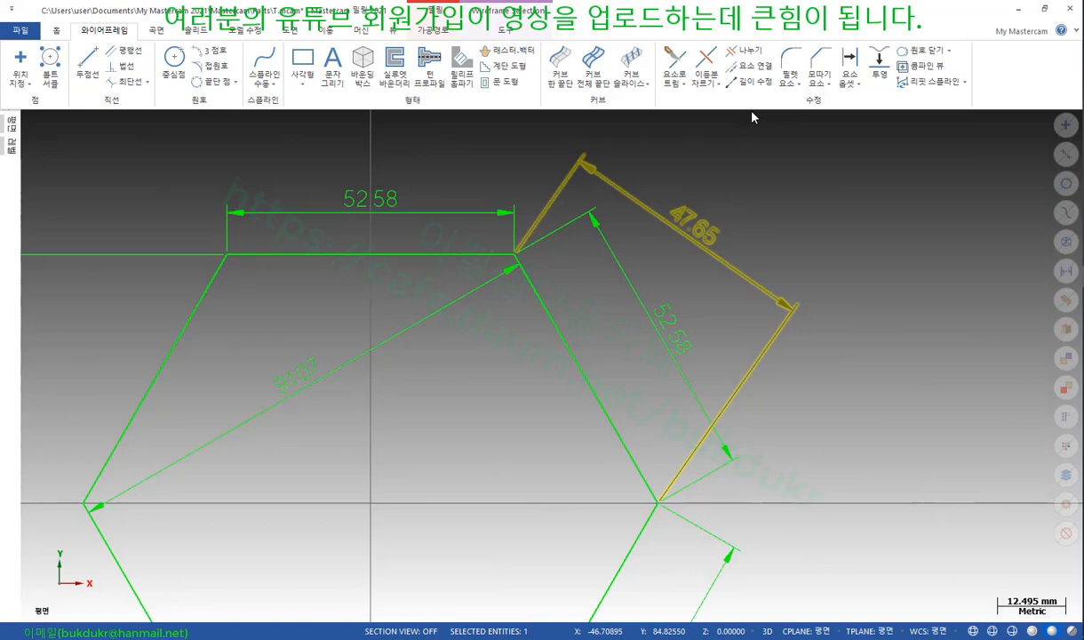
pyautogui.click(719, 86)
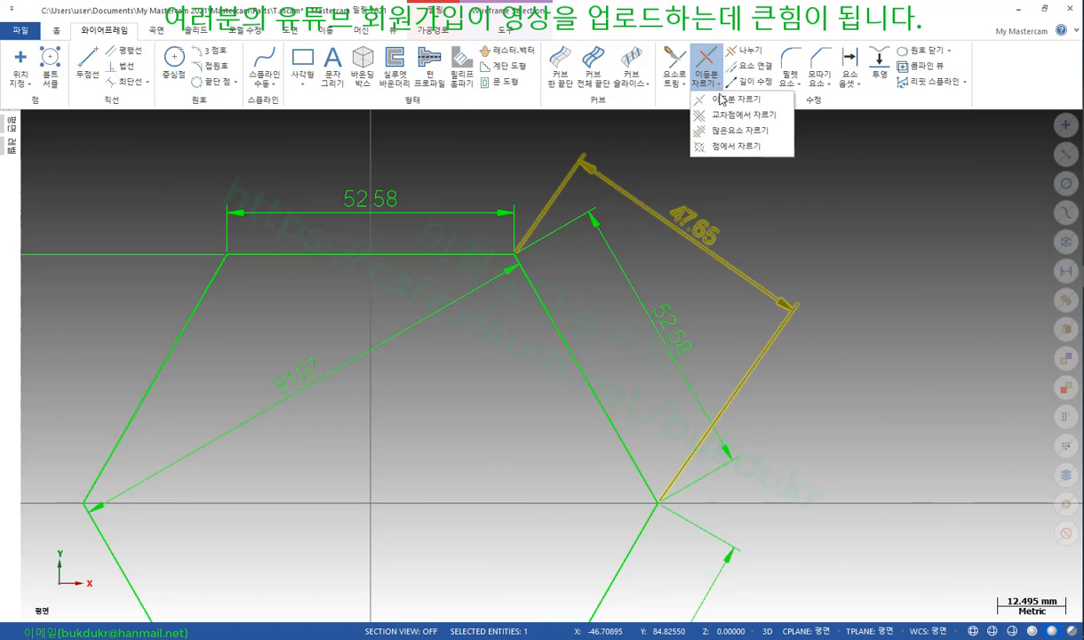
pyautogui.click(777, 33)
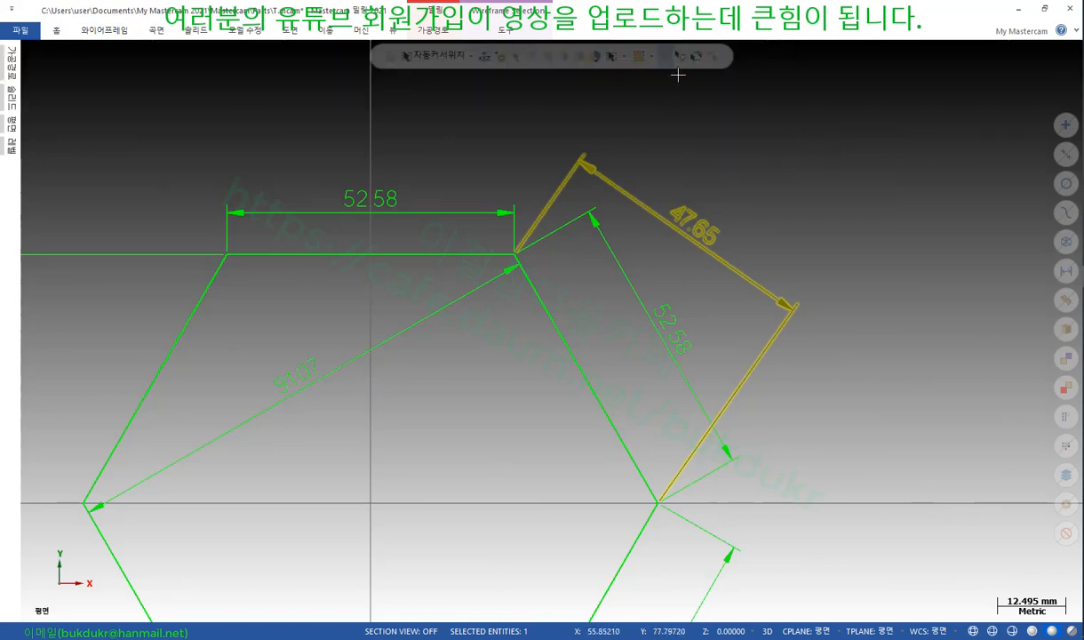
# Open the 47.65 dimension's properties and close them without changes
pyautogui.rightClick(678, 230)
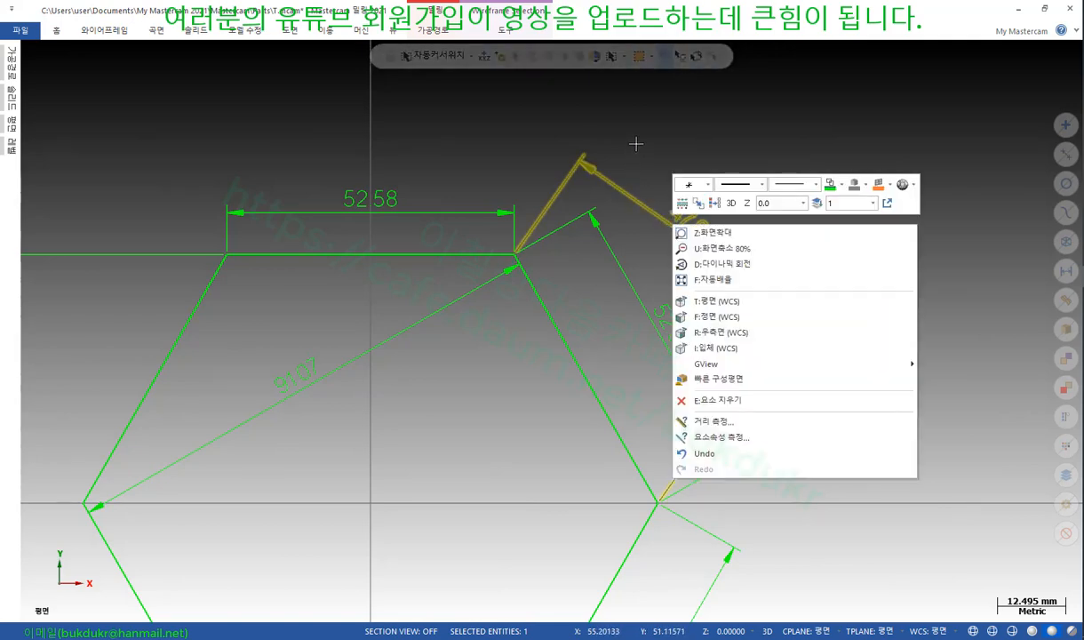
pyautogui.click(635, 143)
pyautogui.doubleClick(710, 250)
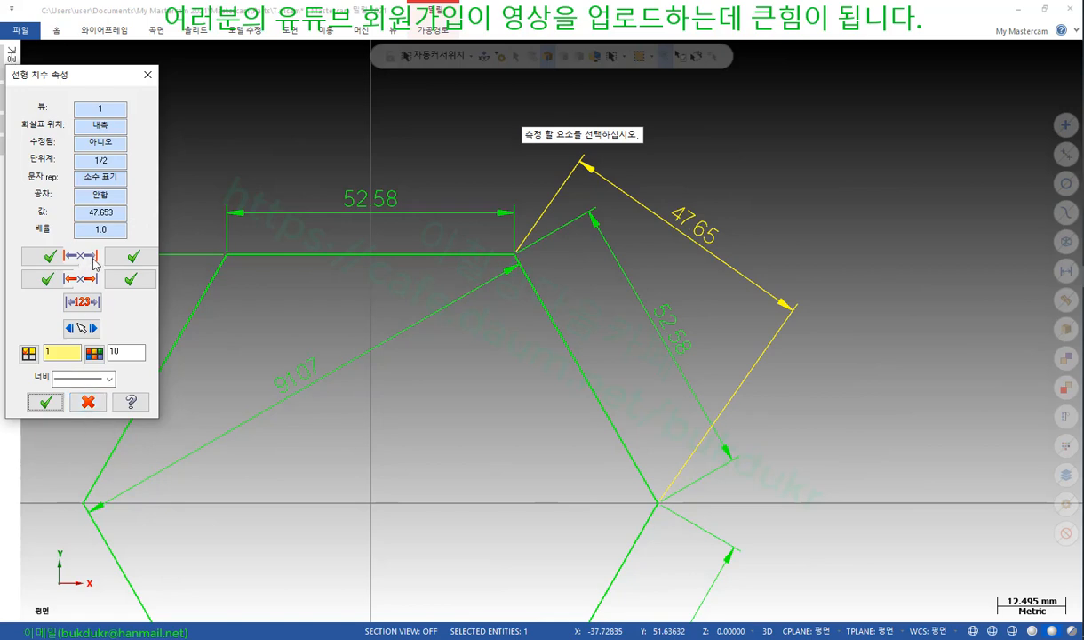
pyautogui.click(88, 402)
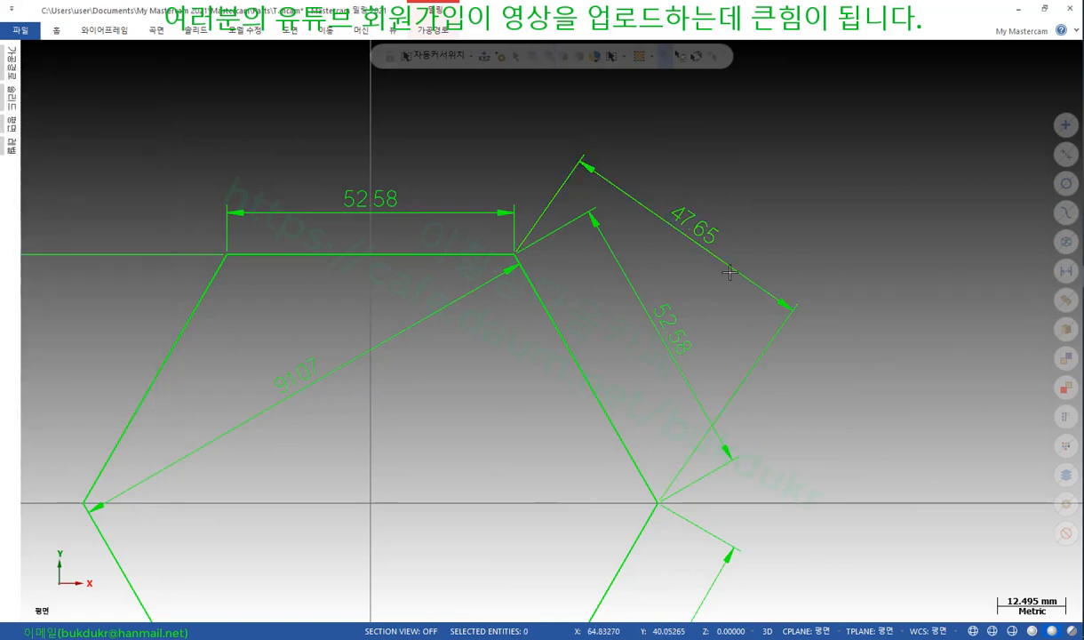
# Zoom the view and start a Line Endpoints command
pyautogui.scroll(2, 493, 216)
pyautogui.scroll(2, 494, 216)
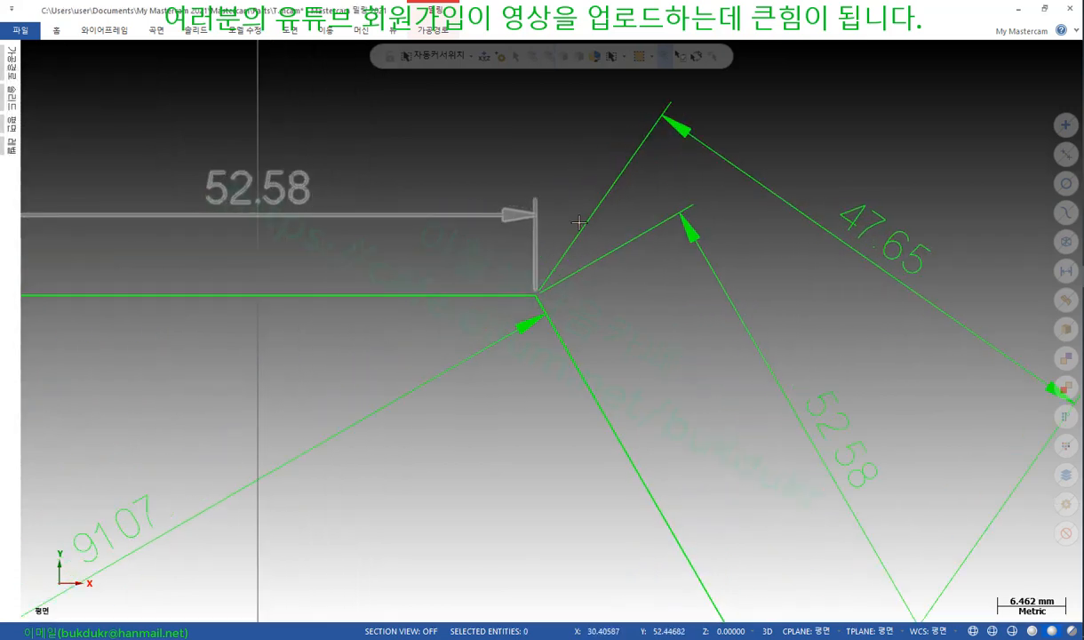
pyautogui.scroll(-2, 549, 292)
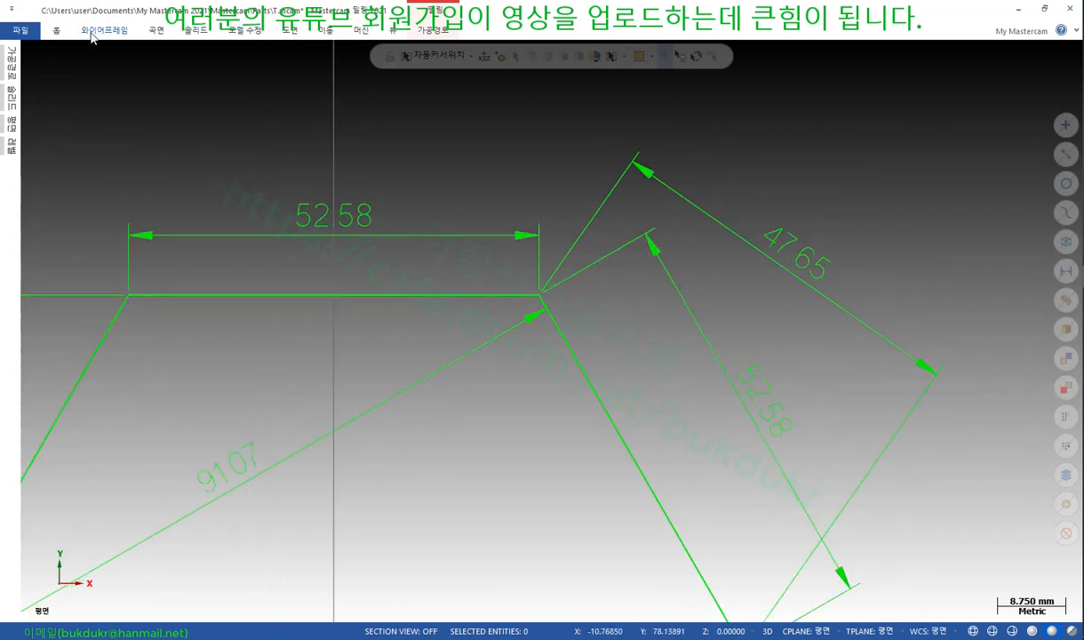
pyautogui.click(104, 29)
pyautogui.click(84, 59)
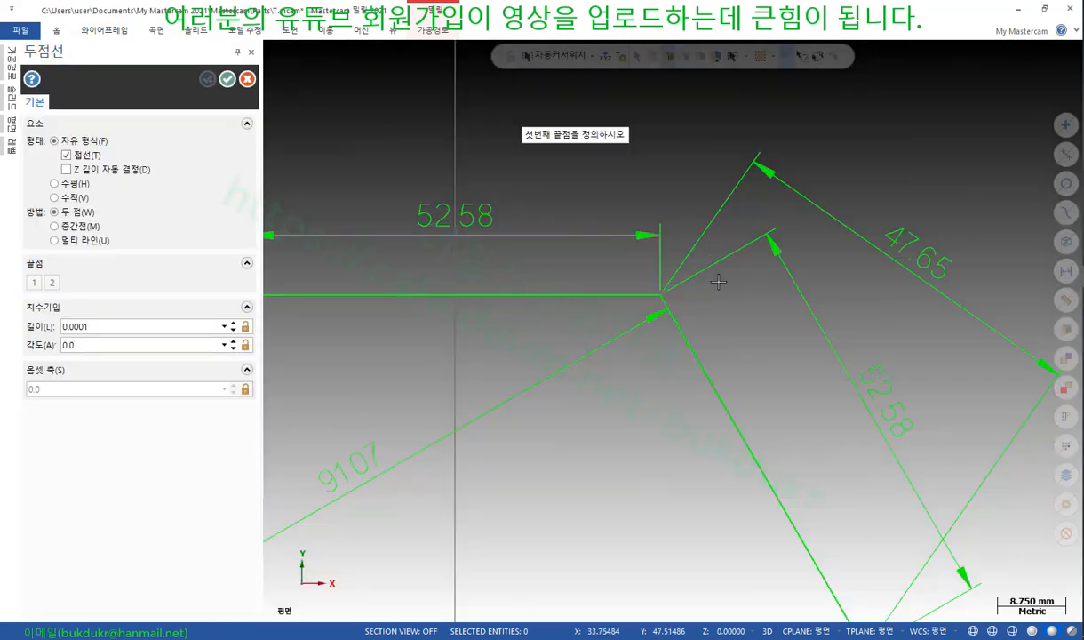
# Draw a two-point line from the hexagon's top-right corner to a point up-right at about 55°
pyautogui.click(661, 295)
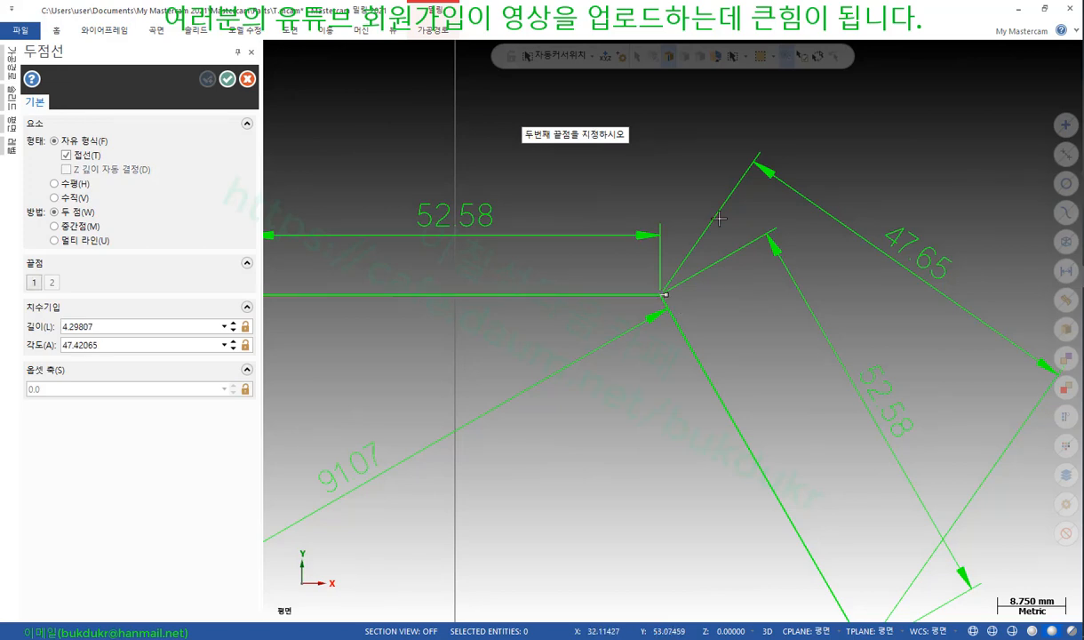
pyautogui.click(795, 103)
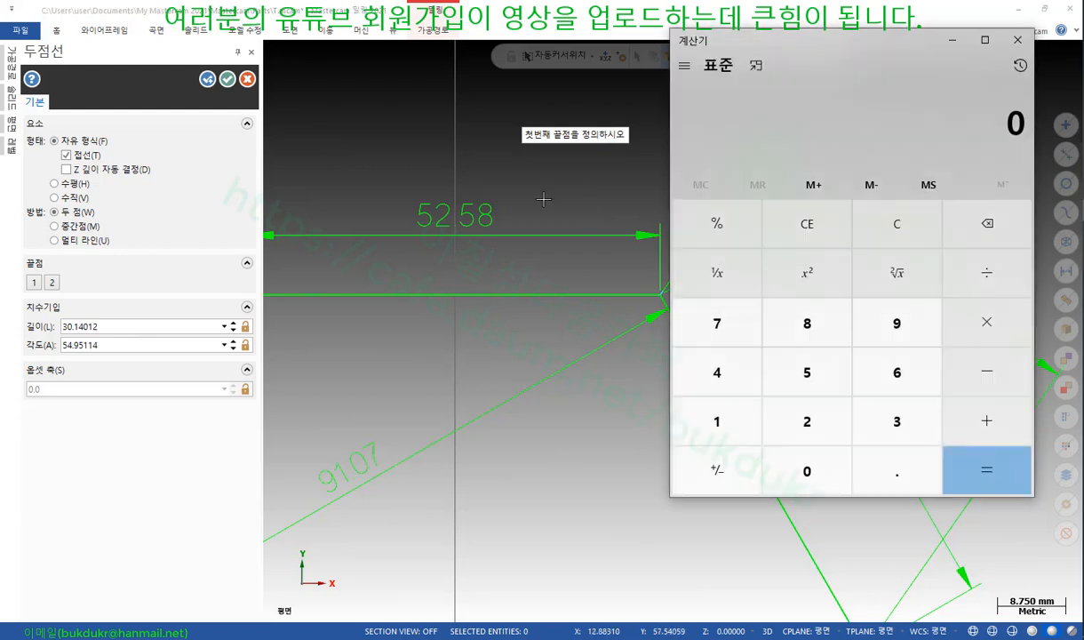
pyautogui.click(716, 422)
pyautogui.click(807, 323)
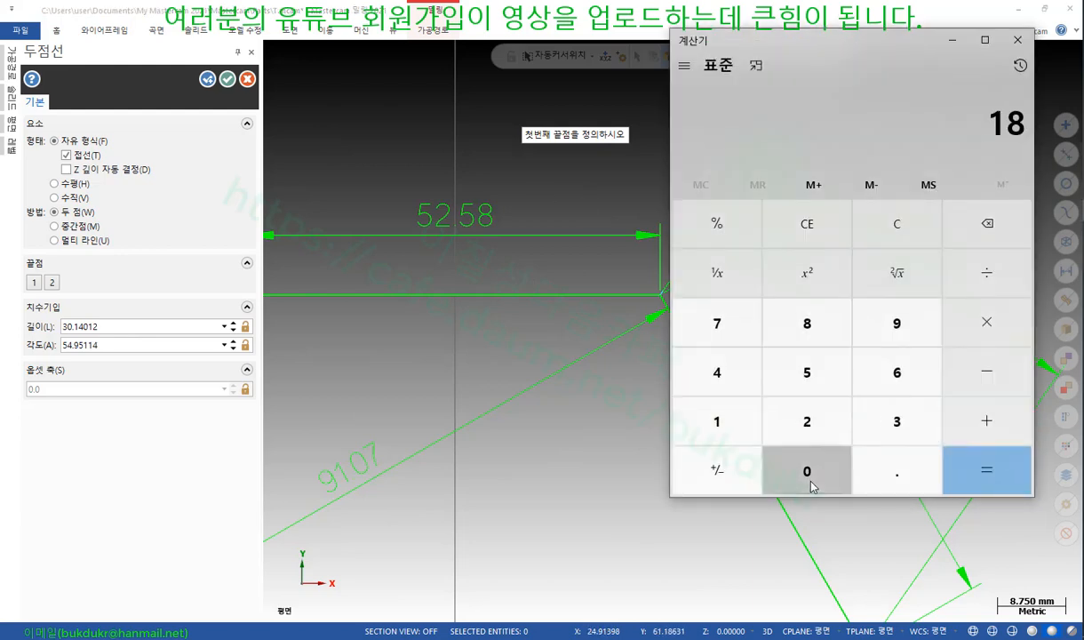
pyautogui.click(807, 471)
pyautogui.click(956, 371)
pyautogui.click(818, 380)
pyautogui.click(818, 380)
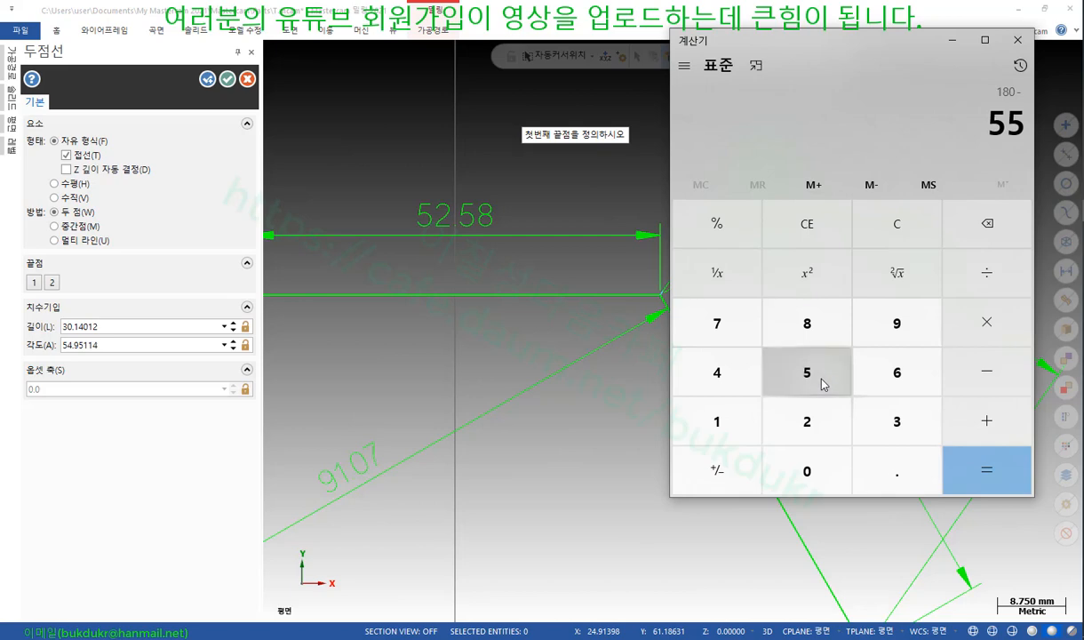
pyautogui.click(983, 482)
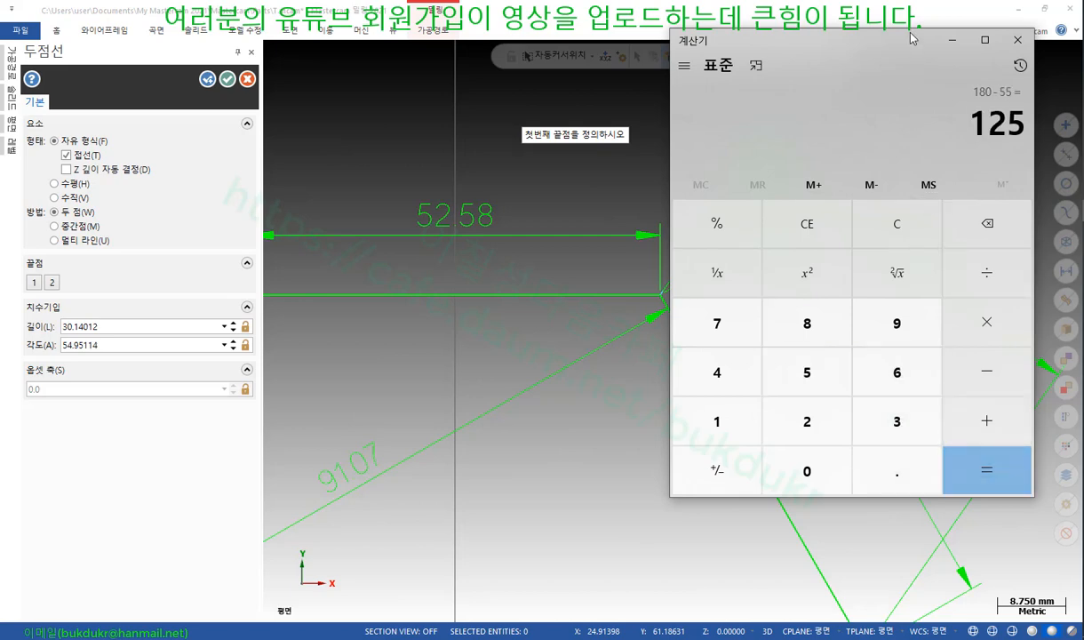
pyautogui.moveTo(911, 39); pyautogui.dragTo(326, 158)
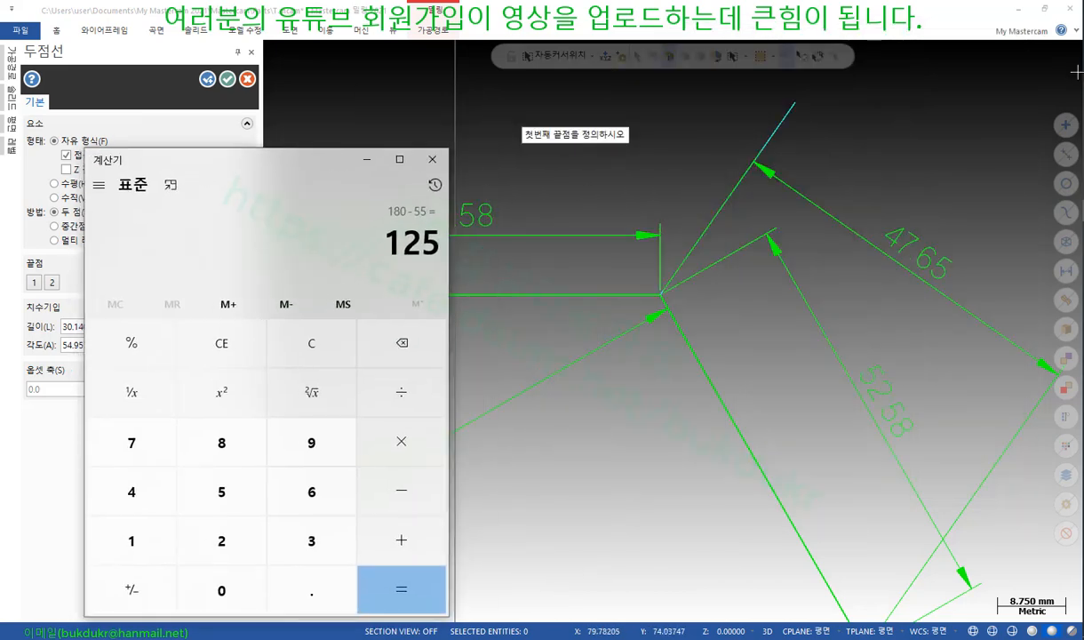
pyautogui.moveTo(610, 287); pyautogui.dragTo(689, 239)
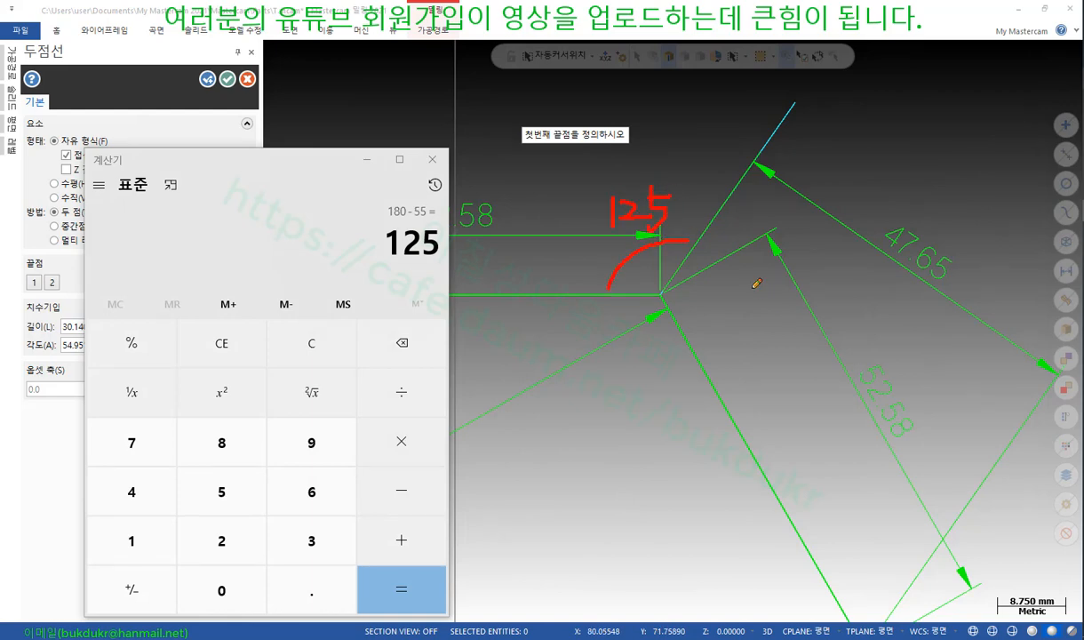
pyautogui.moveTo(705, 242)
pyautogui.mouseDown()
pyautogui.moveTo(726, 271)
pyautogui.moveTo(700, 341)
pyautogui.moveTo(720, 345)
pyautogui.mouseUp()
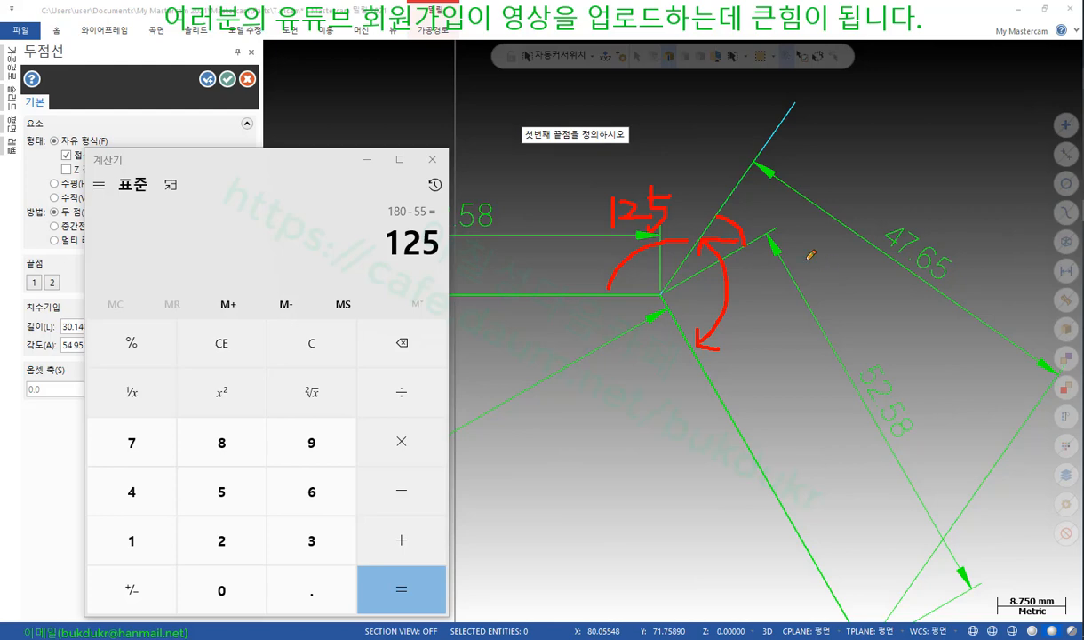
pyautogui.rightClick(578, 283)
pyautogui.click(613, 383)
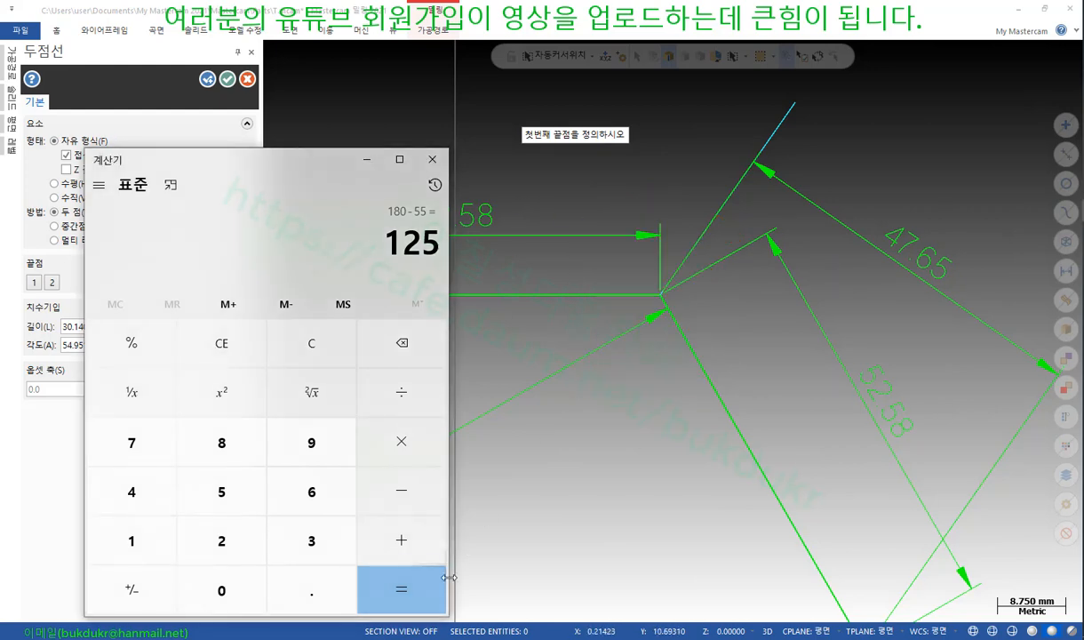
pyautogui.click(432, 158)
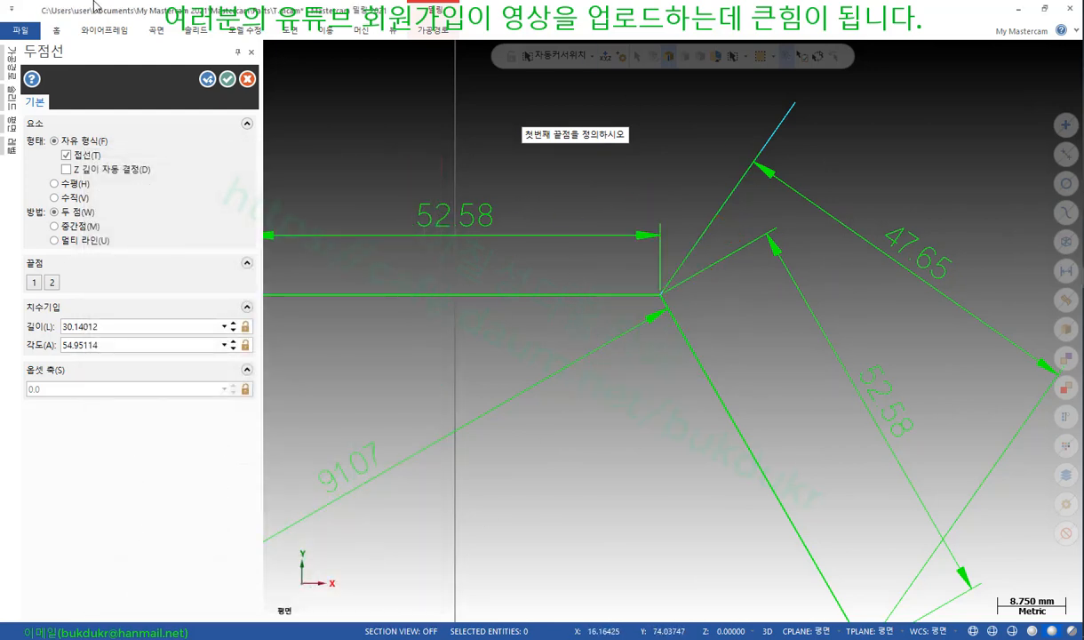
# Draw a perpendicular line from a hexagon edge, running 30° from the top-right corner
pyautogui.click(105, 33)
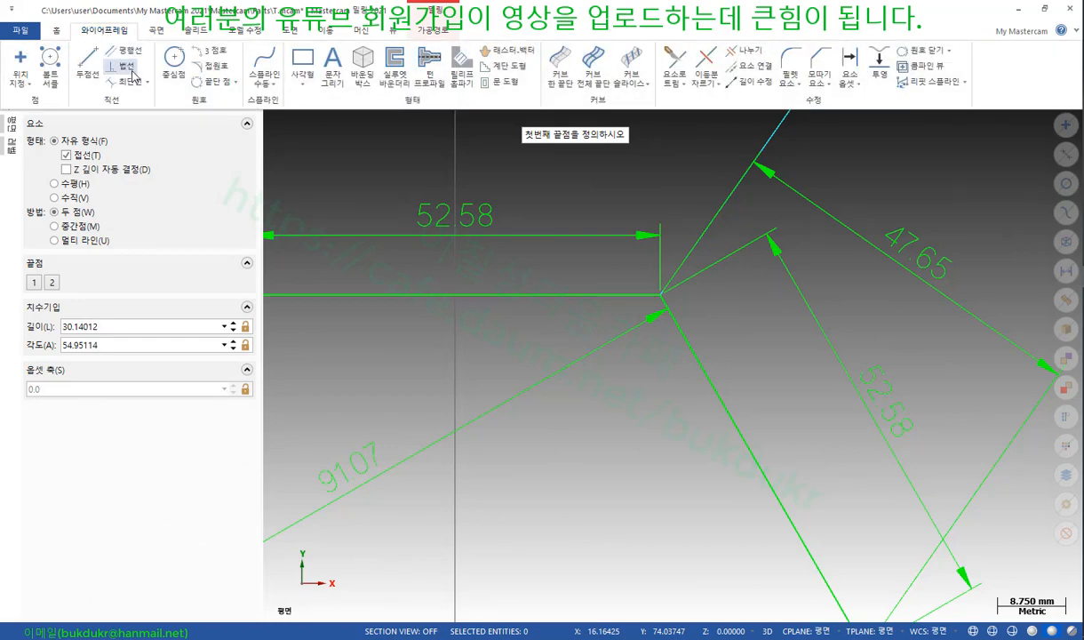
pyautogui.click(134, 73)
pyautogui.click(693, 347)
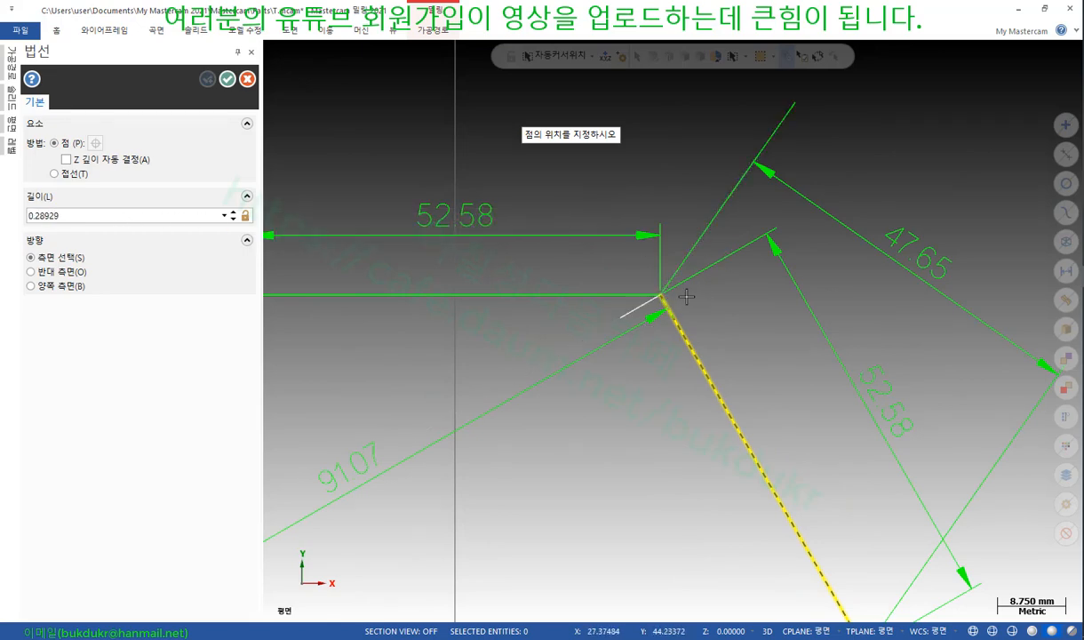
pyautogui.click(930, 139)
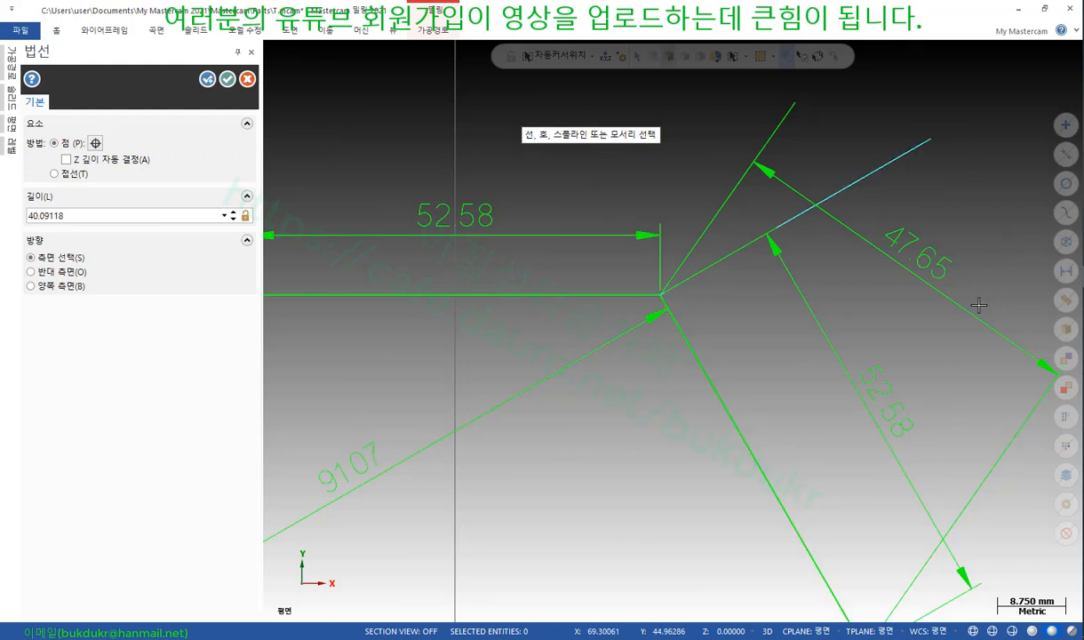
# Finish the line and view its properties with F4, showing 40.046 length at 30.0°
pyautogui.click(228, 79)
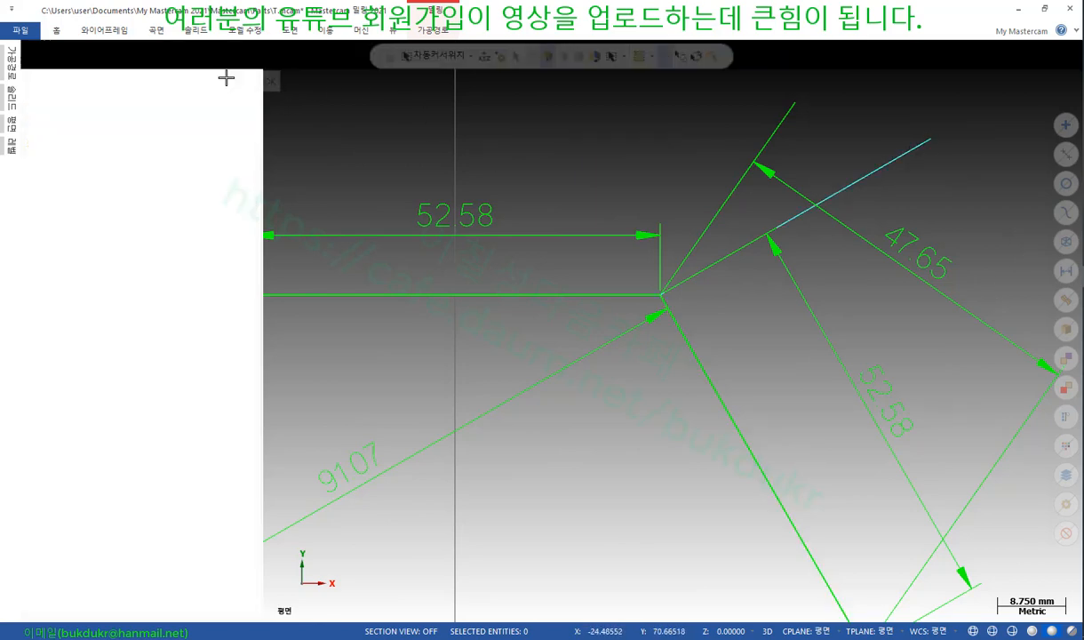
pyautogui.click(767, 153)
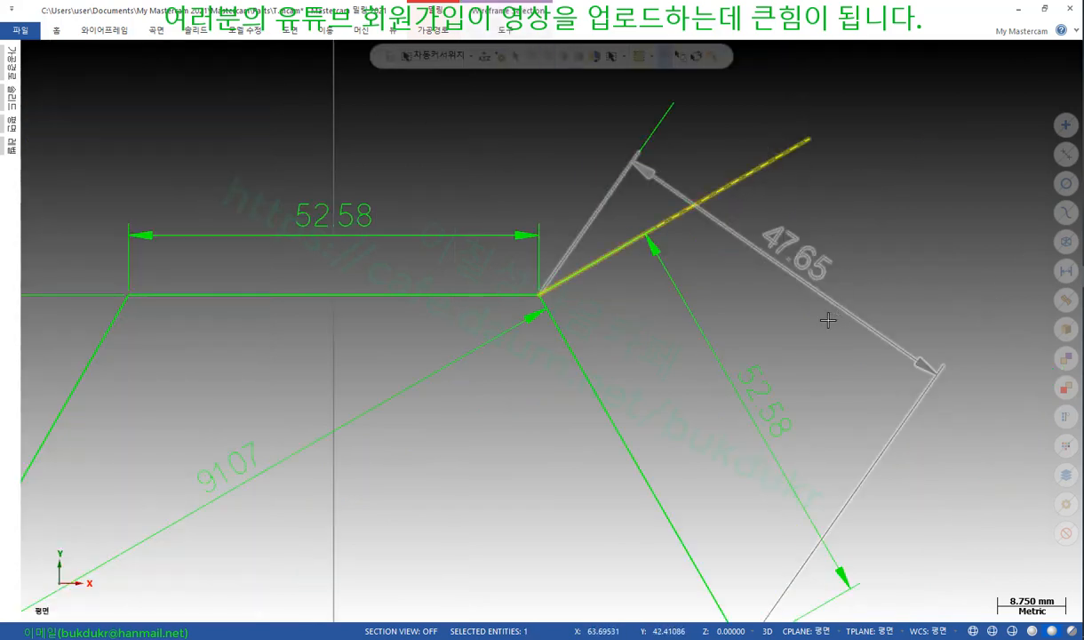
pyautogui.press('F4')
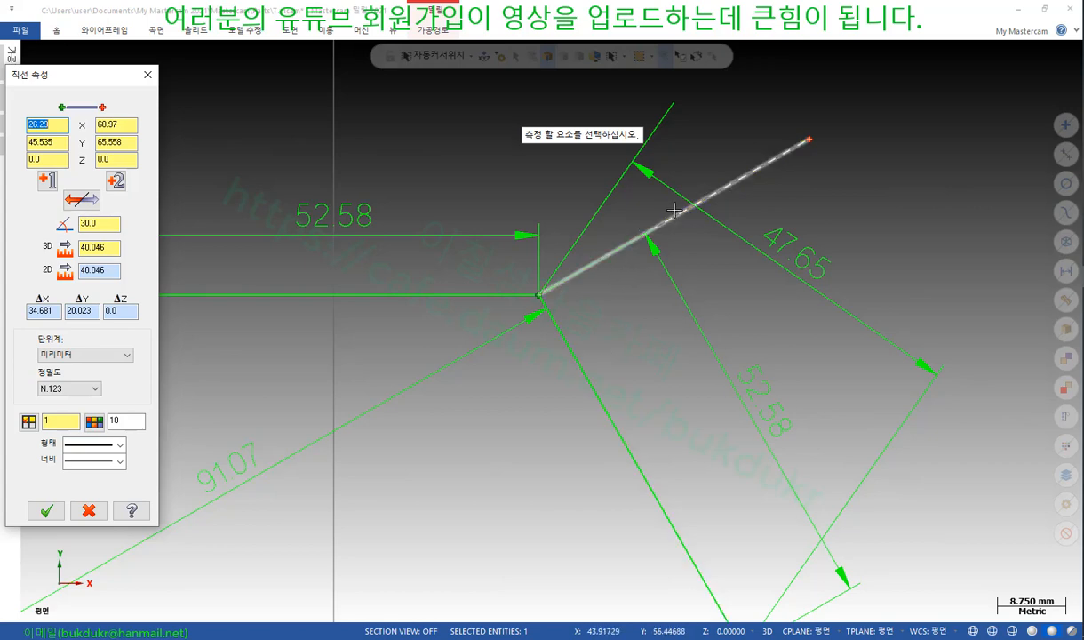
# Measure the upper slanted line (54.951°, 30.14), then jot 55, 30 and a 90° reference on screen
pyautogui.click(572, 256)
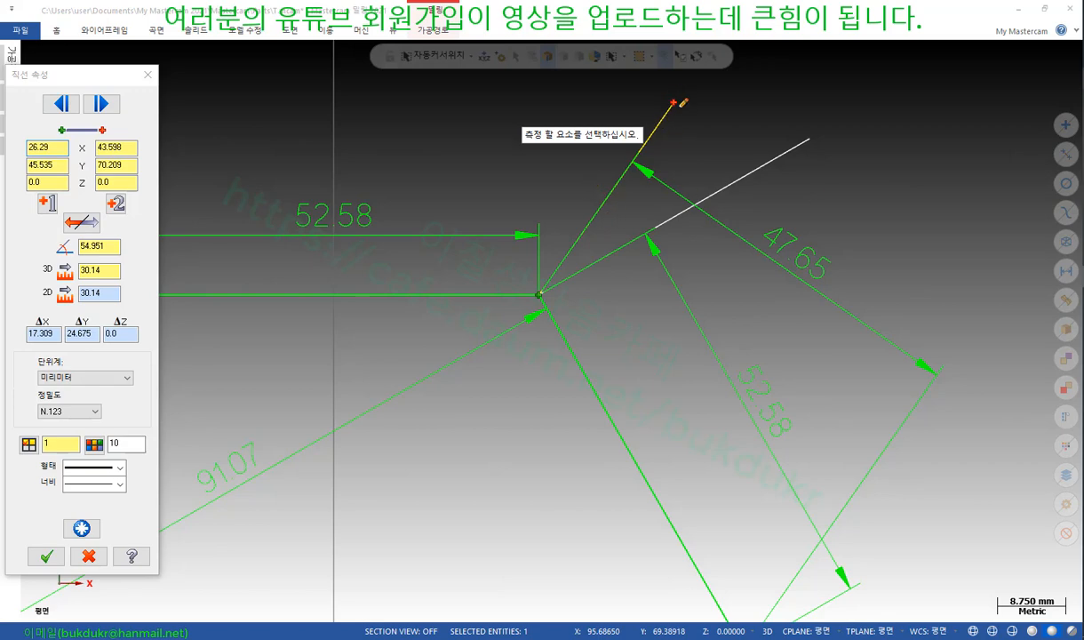
pyautogui.moveTo(700, 89)
pyautogui.mouseDown()
pyautogui.moveTo(692, 108)
pyautogui.moveTo(718, 82)
pyautogui.moveTo(729, 98)
pyautogui.moveTo(761, 87)
pyautogui.mouseUp()
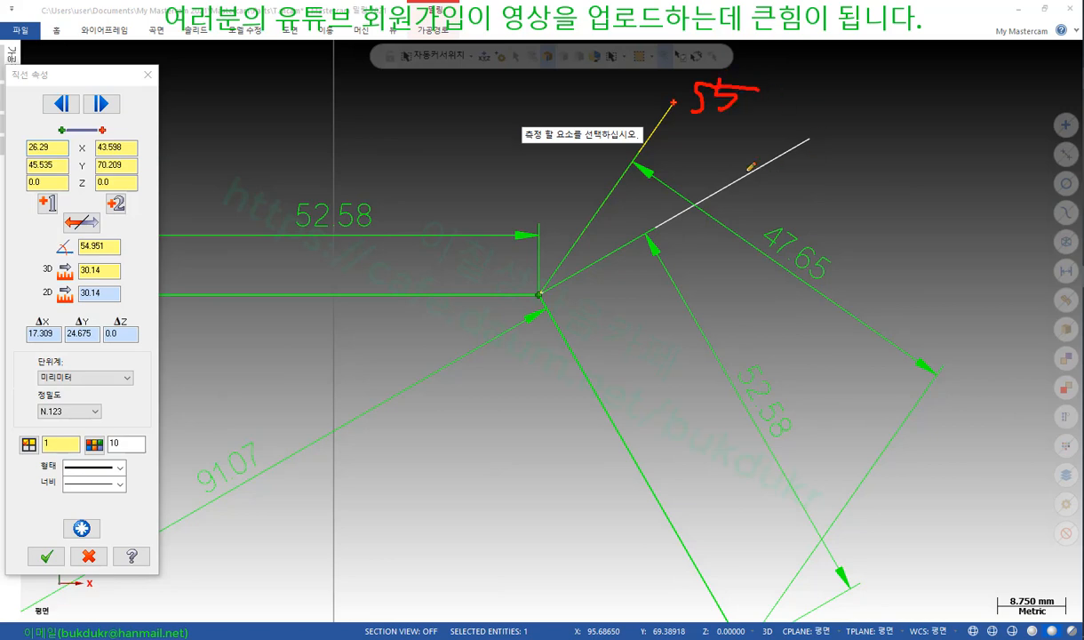
pyautogui.moveTo(750, 175)
pyautogui.mouseDown()
pyautogui.moveTo(749, 200)
pyautogui.moveTo(793, 201)
pyautogui.moveTo(800, 178)
pyautogui.mouseUp()
pyautogui.moveTo(539, 292); pyautogui.dragTo(930, 267)
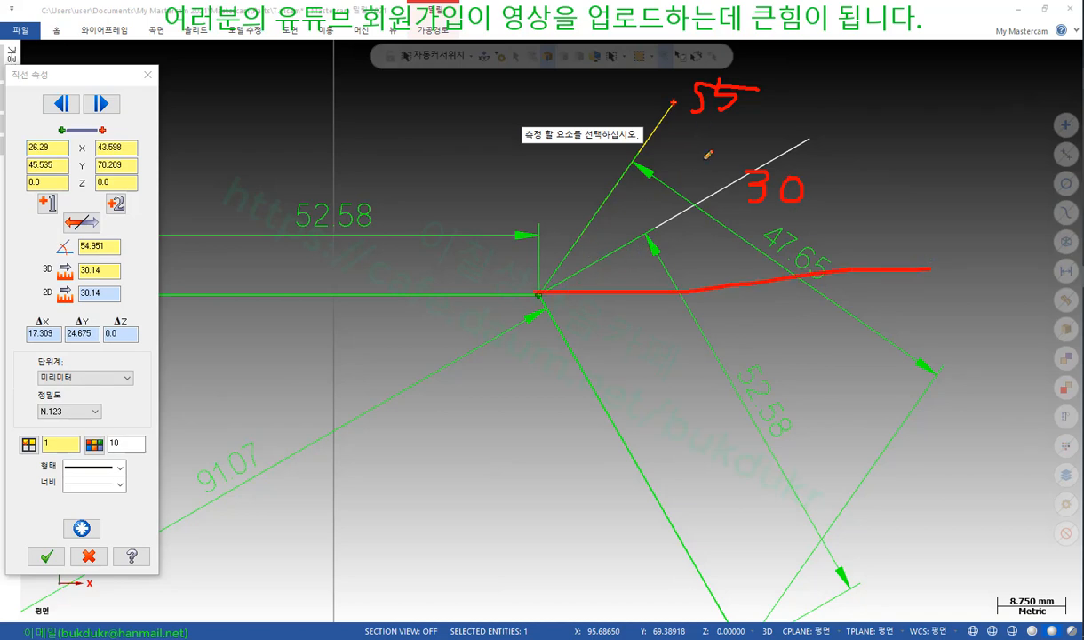
pyautogui.moveTo(566, 281)
pyautogui.mouseDown()
pyautogui.moveTo(583, 311)
pyautogui.moveTo(551, 342)
pyautogui.moveTo(598, 367)
pyautogui.moveTo(642, 355)
pyautogui.moveTo(622, 327)
pyautogui.mouseUp()
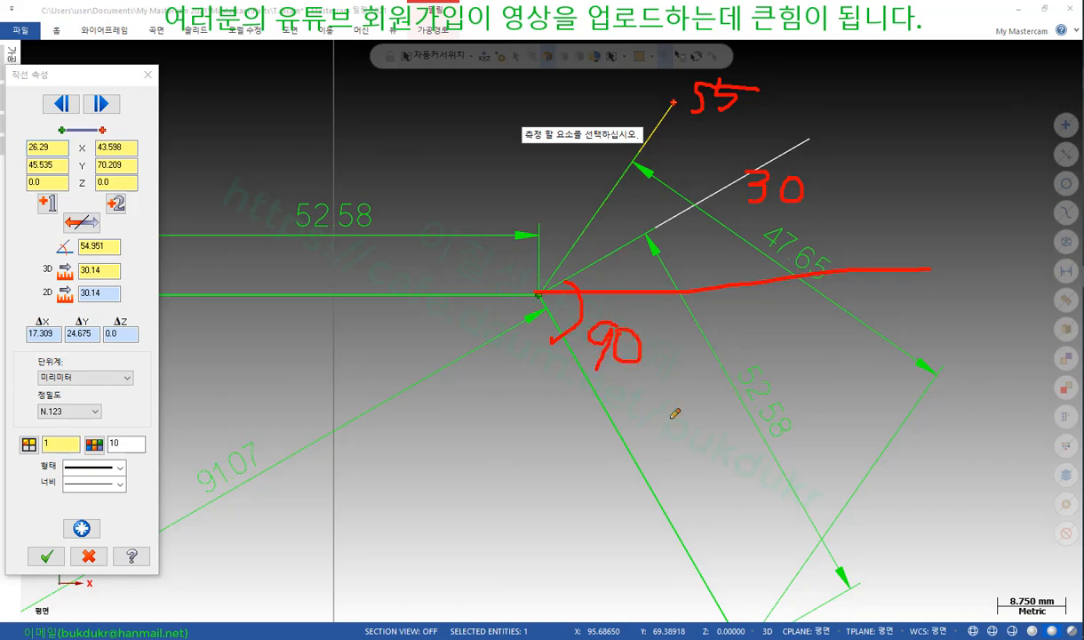
# Handwrite 25 + 90 = 115 beside the noted angles and mark the corner's angle arcs
pyautogui.moveTo(684, 120); pyautogui.dragTo(757, 117)
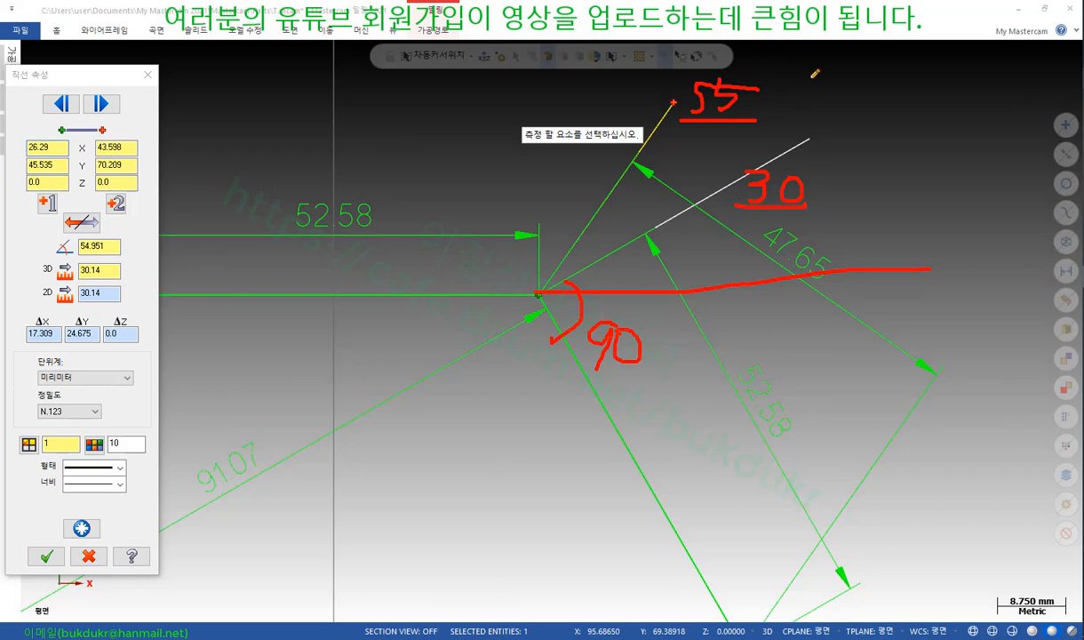
pyautogui.moveTo(804, 77)
pyautogui.mouseDown()
pyautogui.moveTo(840, 91)
pyautogui.moveTo(876, 63)
pyautogui.moveTo(931, 83)
pyautogui.moveTo(918, 109)
pyautogui.mouseUp()
pyautogui.moveTo(974, 76)
pyautogui.mouseDown()
pyautogui.moveTo(973, 103)
pyautogui.moveTo(1007, 76)
pyautogui.mouseUp()
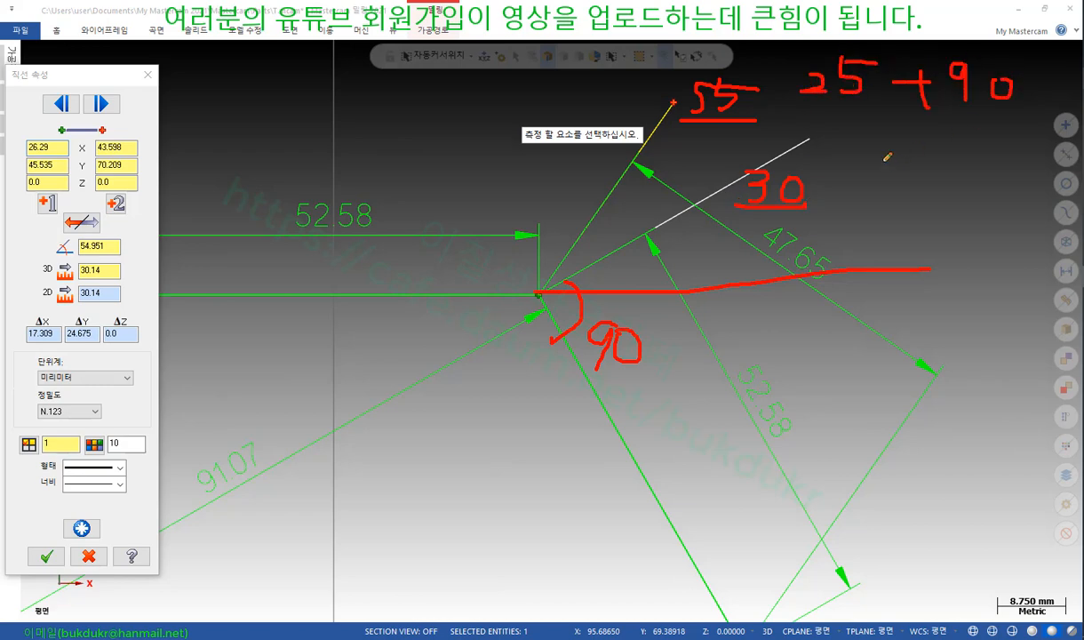
pyautogui.moveTo(882, 164); pyautogui.dragTo(883, 209)
pyautogui.moveTo(893, 161)
pyautogui.mouseDown()
pyautogui.moveTo(894, 216)
pyautogui.moveTo(923, 220)
pyautogui.moveTo(947, 178)
pyautogui.mouseUp()
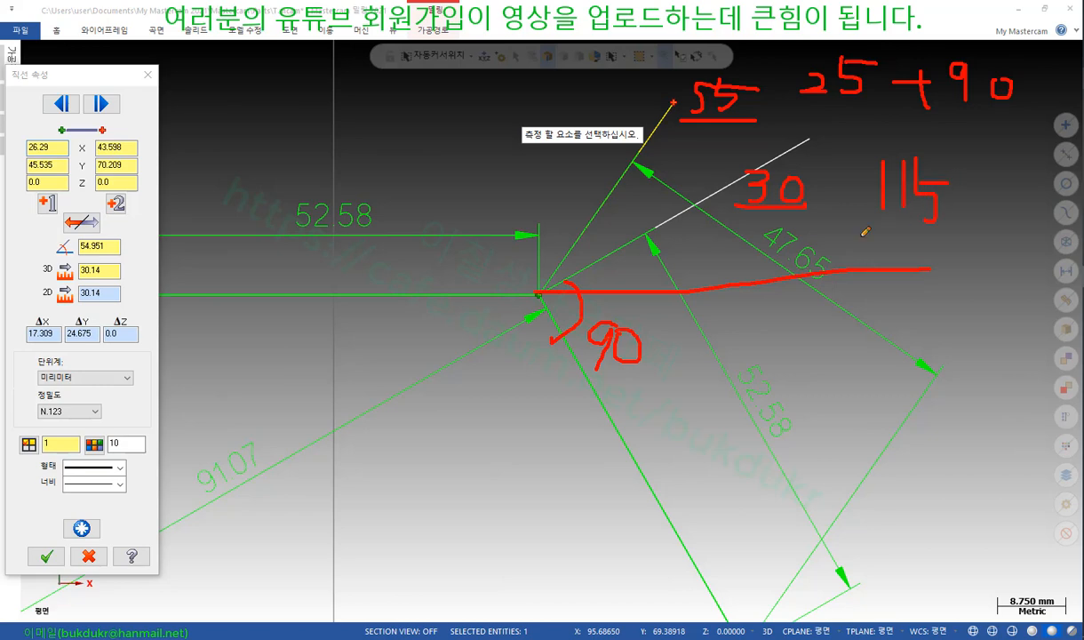
pyautogui.moveTo(475, 281)
pyautogui.mouseDown()
pyautogui.moveTo(558, 252)
pyautogui.moveTo(575, 365)
pyautogui.mouseUp()
# Note 115 × 3 below the corner and bring up the pen tool's options menu
pyautogui.moveTo(406, 424); pyautogui.dragTo(420, 468)
pyautogui.moveTo(434, 428); pyautogui.dragTo(436, 470)
pyautogui.moveTo(444, 435)
pyautogui.mouseDown()
pyautogui.moveTo(470, 430)
pyautogui.moveTo(488, 470)
pyautogui.moveTo(512, 470)
pyautogui.mouseUp()
pyautogui.moveTo(520, 442)
pyautogui.mouseDown()
pyautogui.moveTo(535, 450)
pyautogui.moveTo(523, 476)
pyautogui.mouseUp()
pyautogui.moveTo(417, 475); pyautogui.dragTo(461, 473)
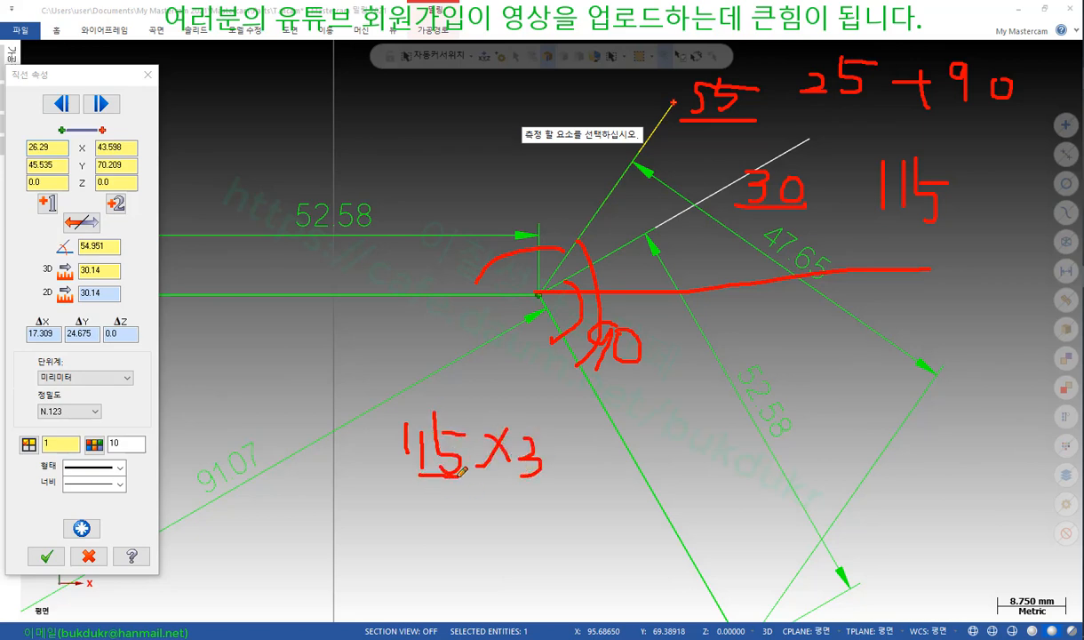
pyautogui.moveTo(488, 537)
pyautogui.mouseDown()
pyautogui.moveTo(505, 542)
pyautogui.moveTo(475, 576)
pyautogui.mouseUp()
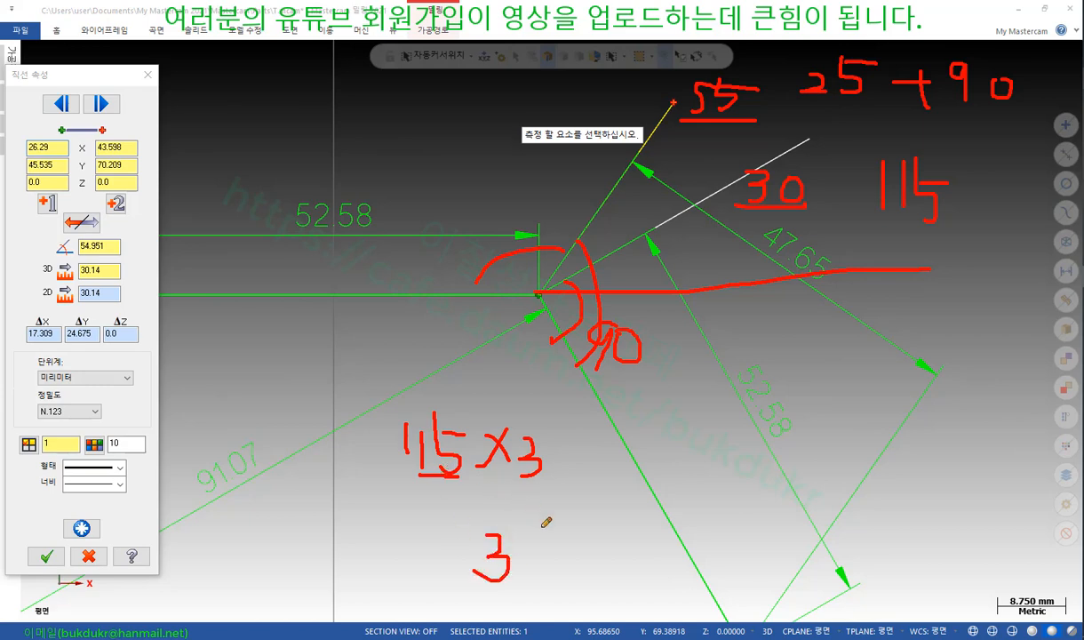
pyautogui.rightClick(392, 121)
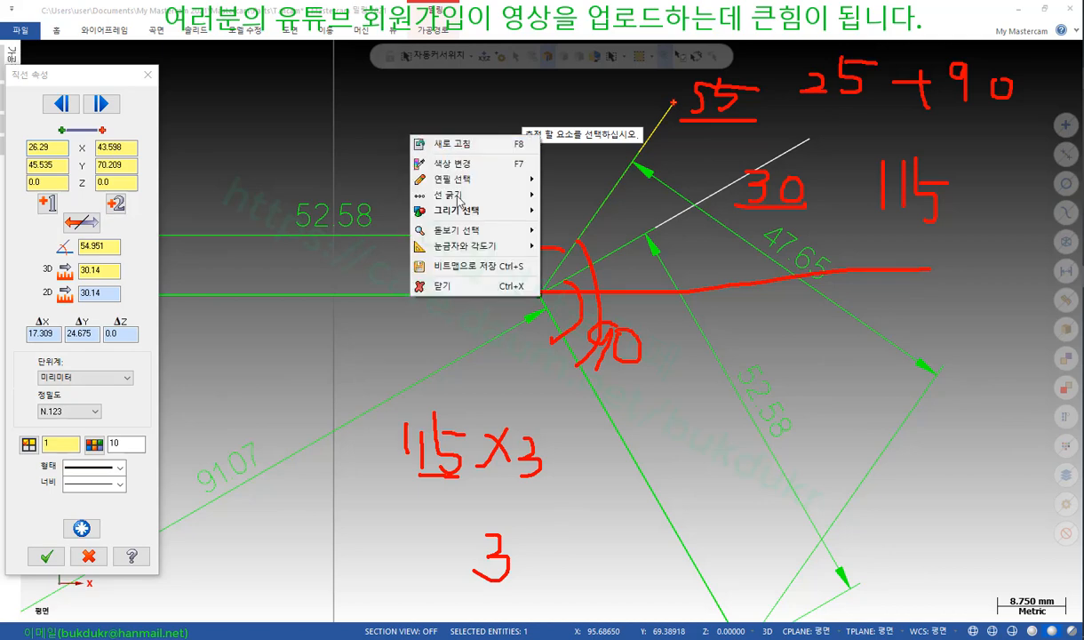
# Clear the handwritten notes and close the line analysis without overwriting the autosave
pyautogui.click(440, 284)
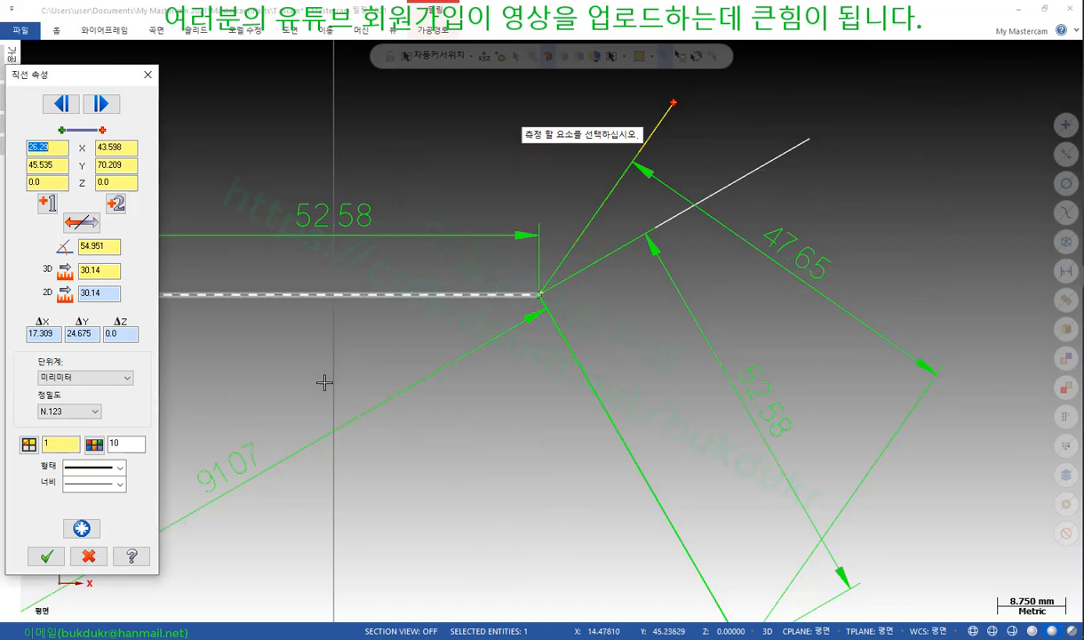
pyautogui.click(89, 556)
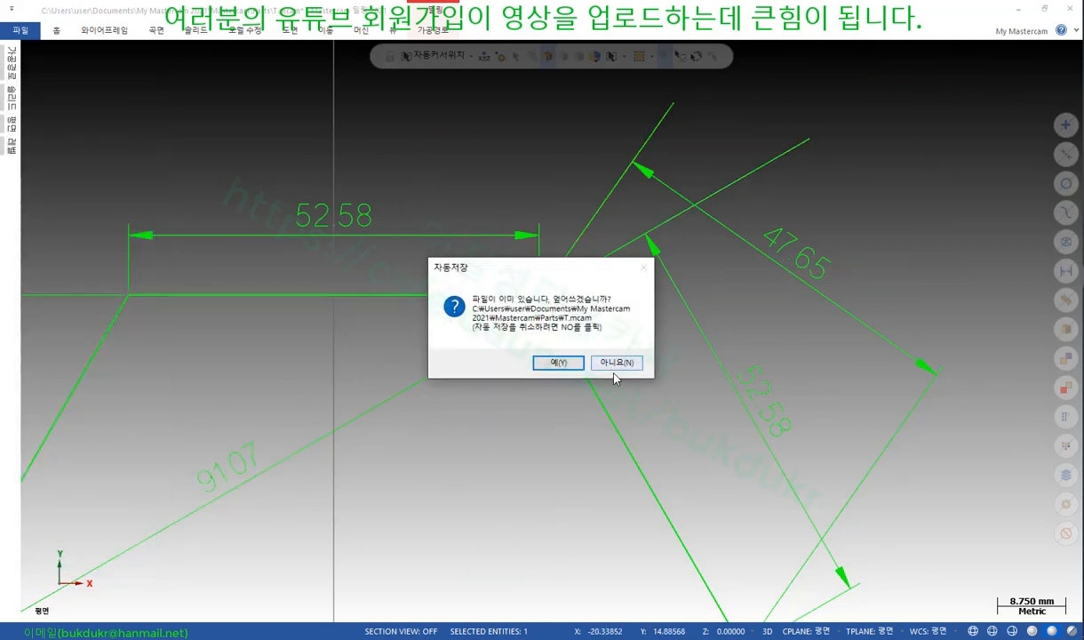
pyautogui.click(612, 361)
# Start a Dynamic move from the Transform tab
pyautogui.scroll(-1, 617, 193)
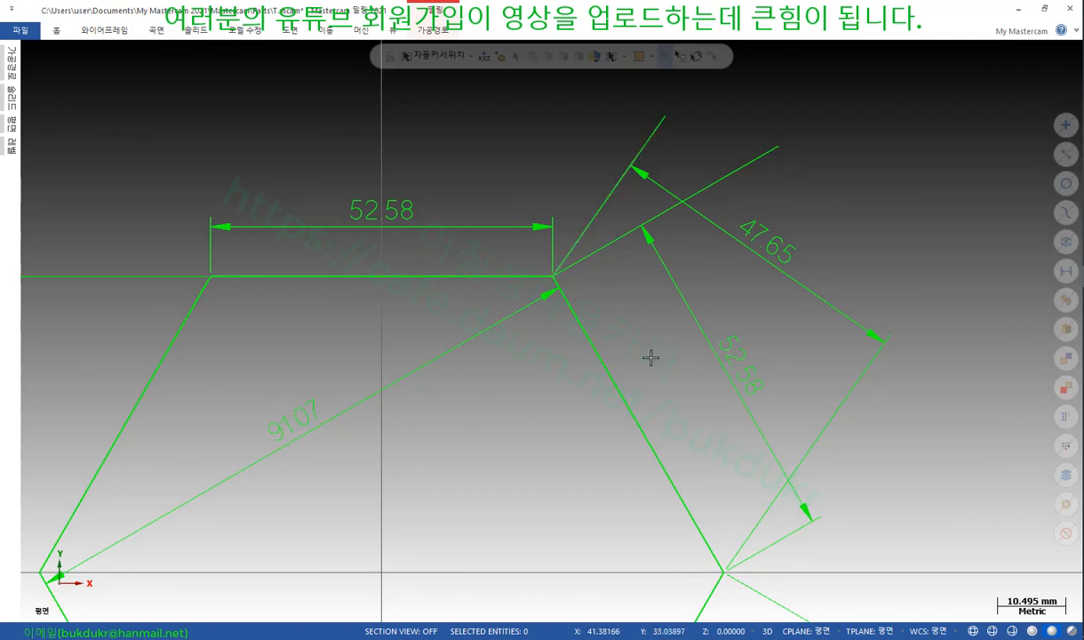
pyautogui.click(320, 32)
pyautogui.click(33, 58)
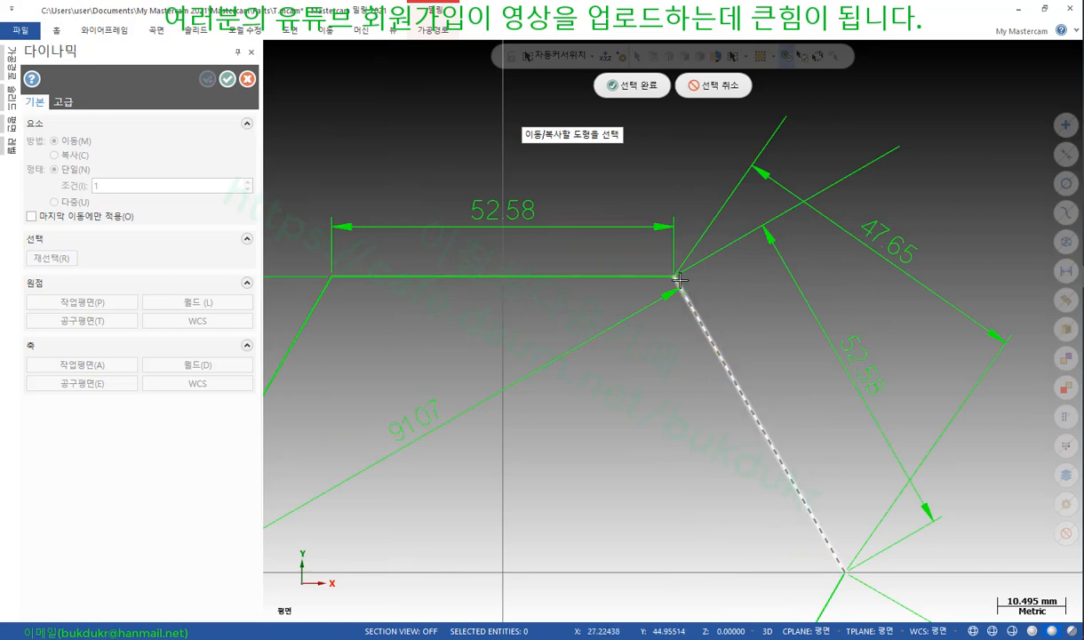
# Anchor the Dynamic gnomon at the hexagon's top-right corner and align its axes with the slanted edge
pyautogui.click(633, 86)
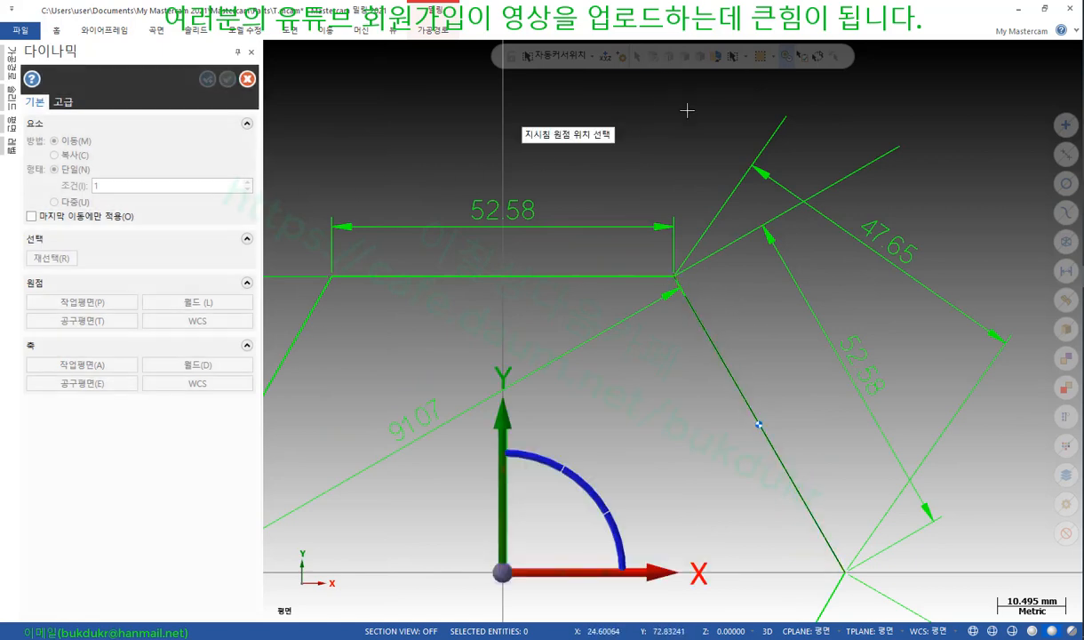
pyautogui.click(677, 281)
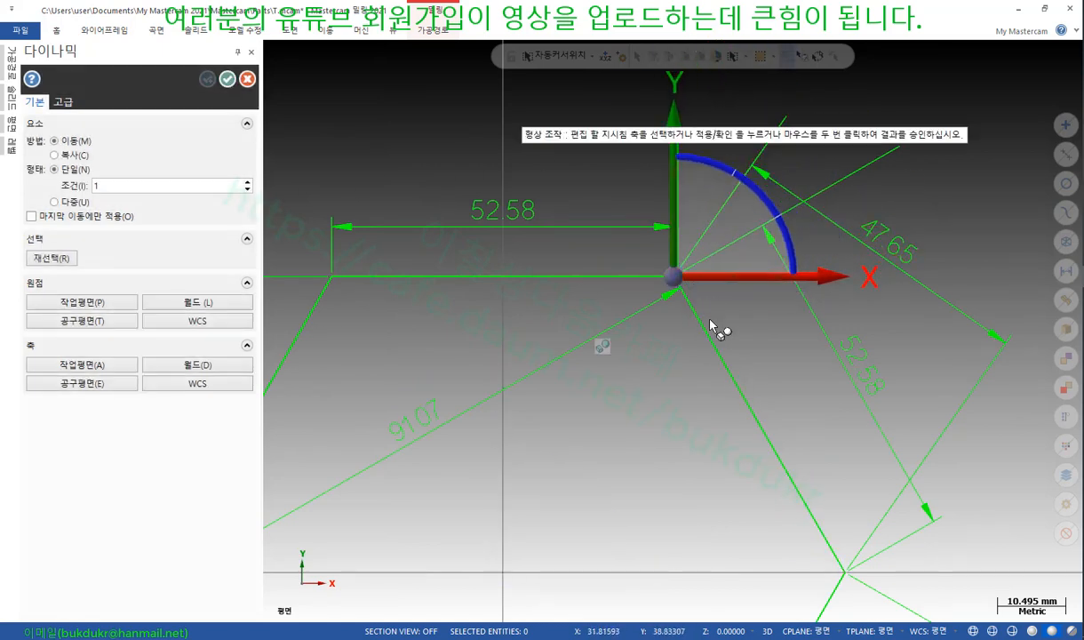
pyautogui.click(602, 348)
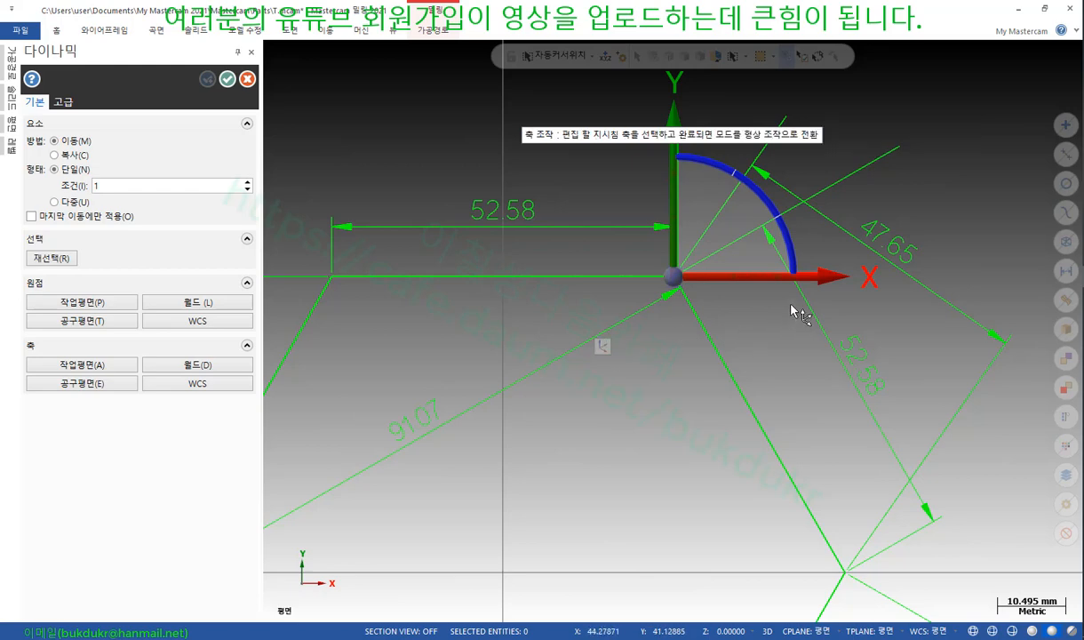
pyautogui.click(796, 259)
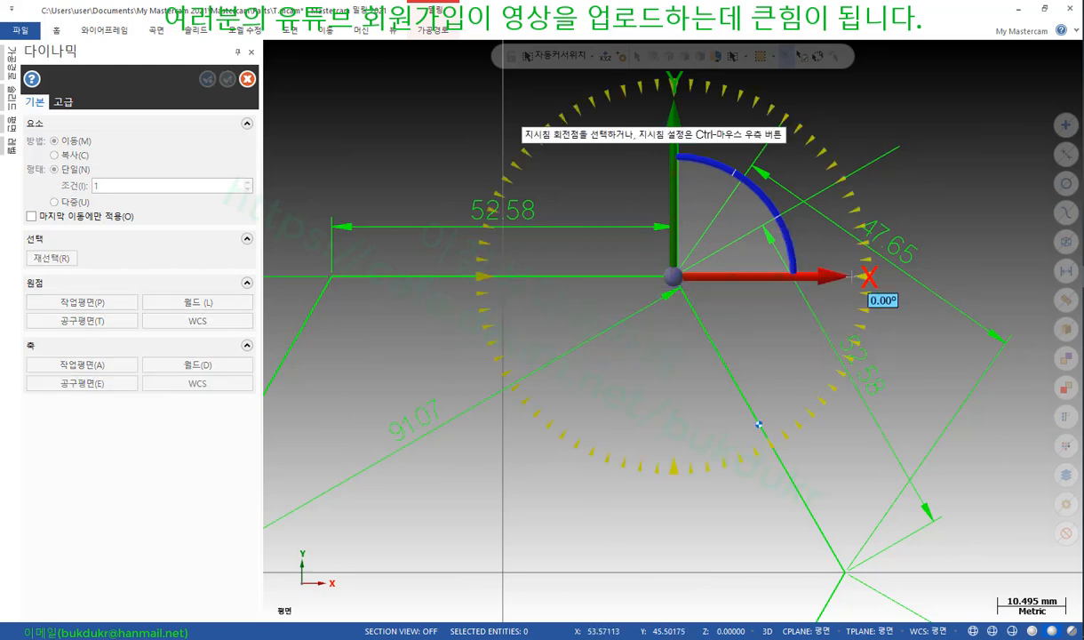
pyautogui.click(846, 578)
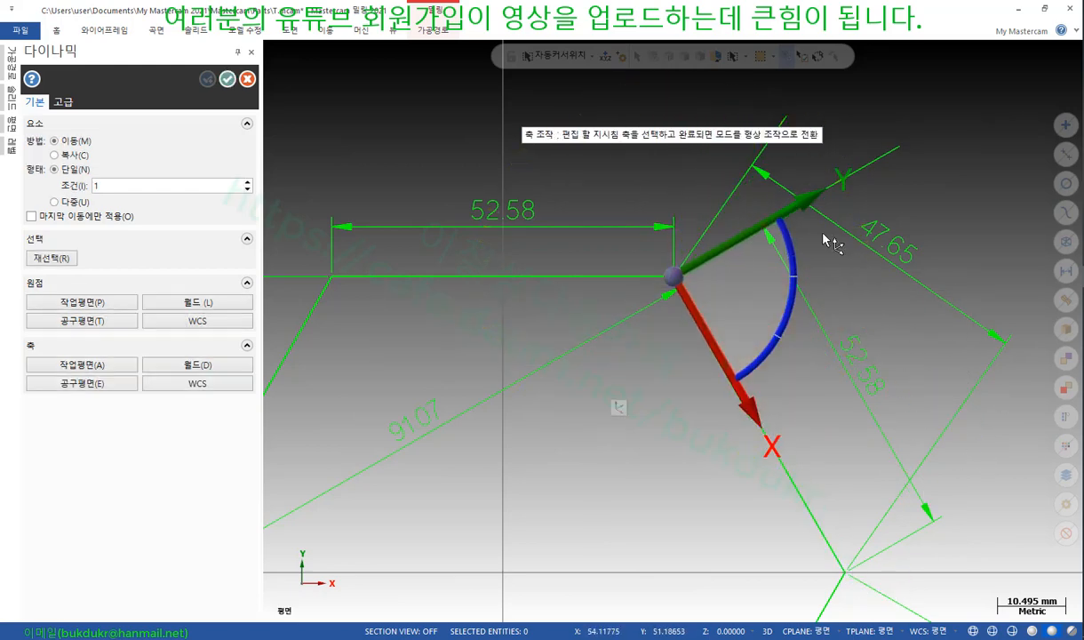
# Rotate the selected edge about that corner and apply the transform
pyautogui.click(619, 409)
pyautogui.click(754, 367)
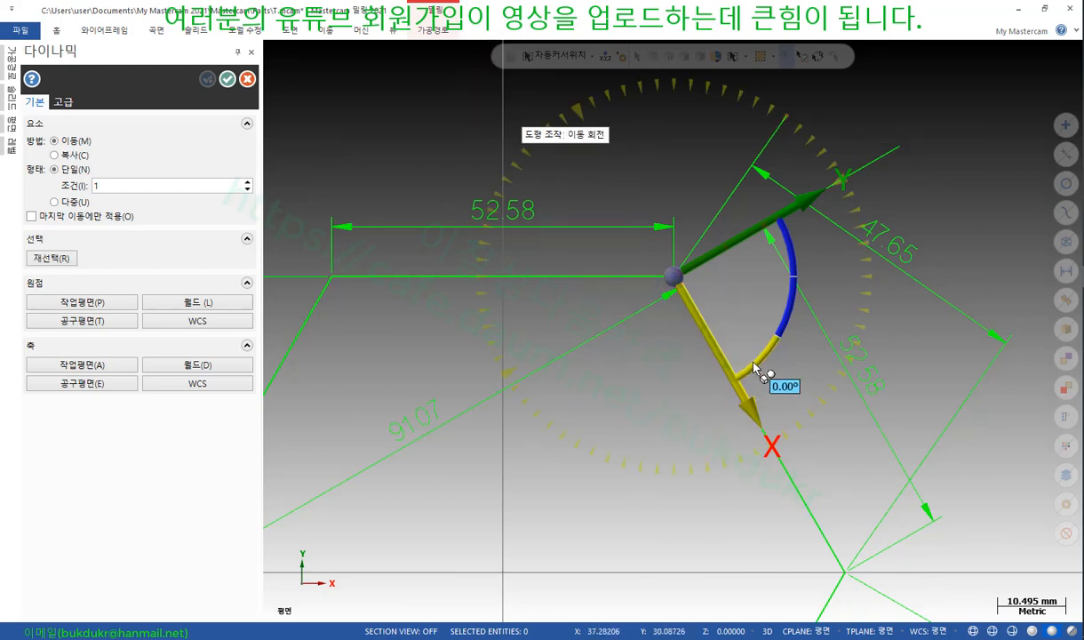
pyautogui.click(754, 367)
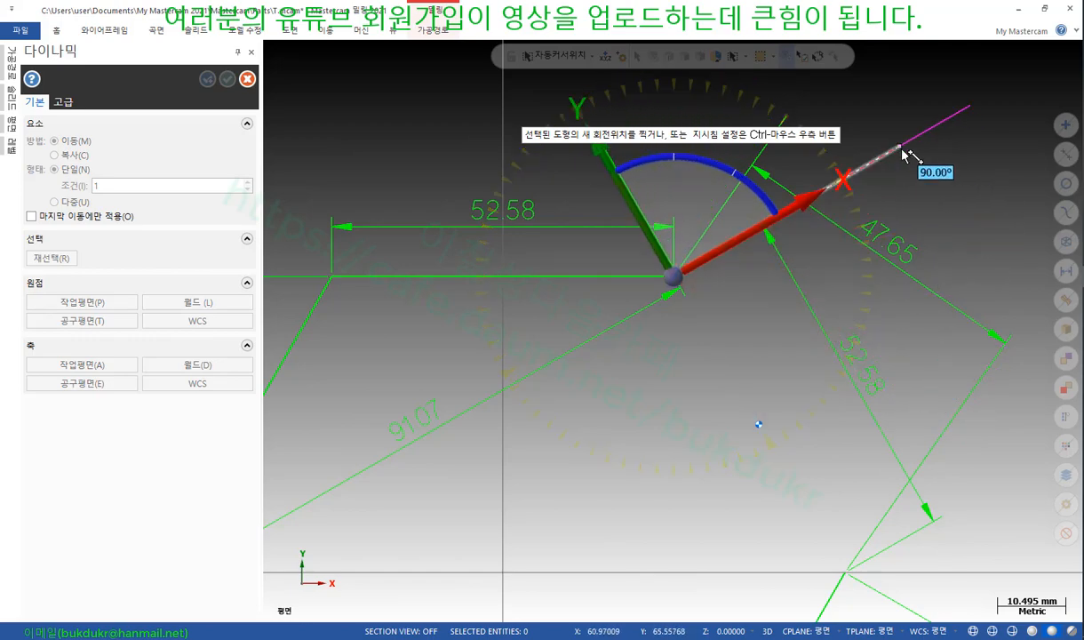
pyautogui.scroll(-2, 875, 182)
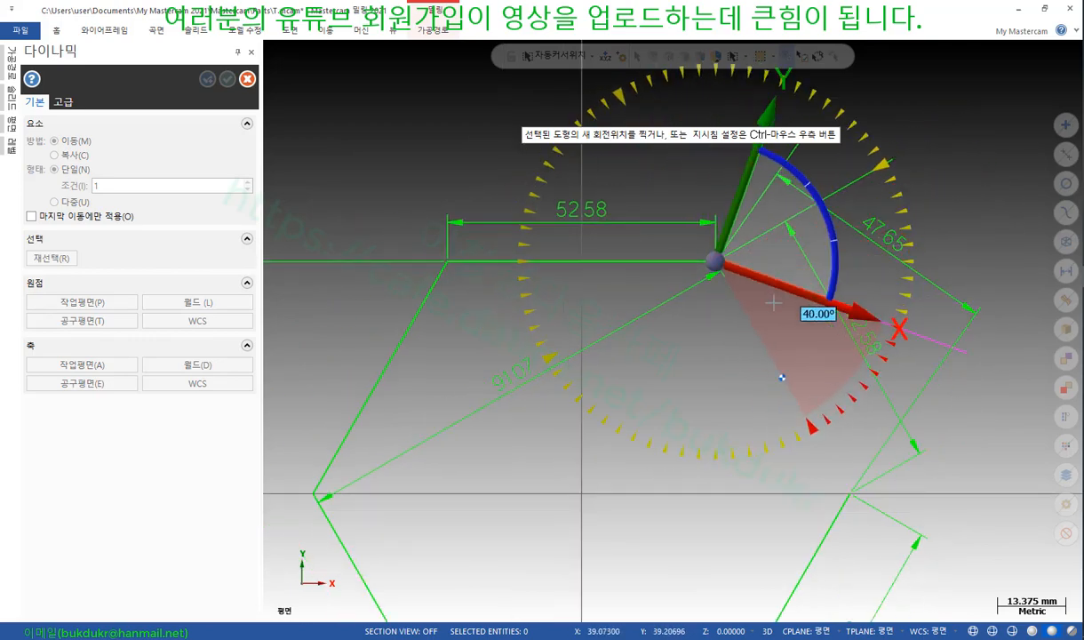
pyautogui.scroll(-4, 773, 304)
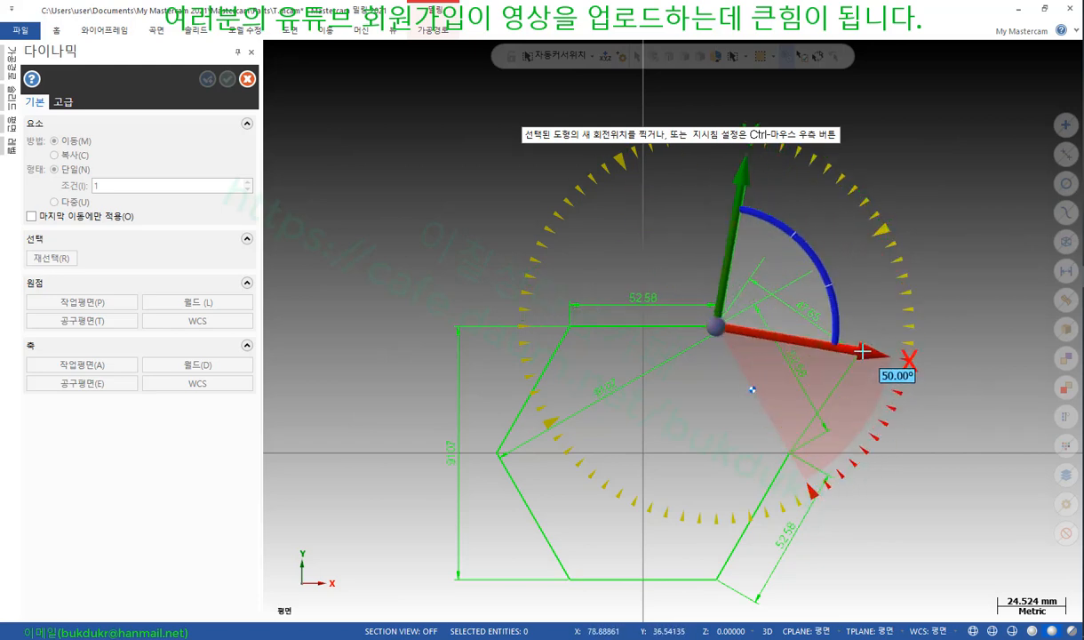
pyautogui.click(742, 269)
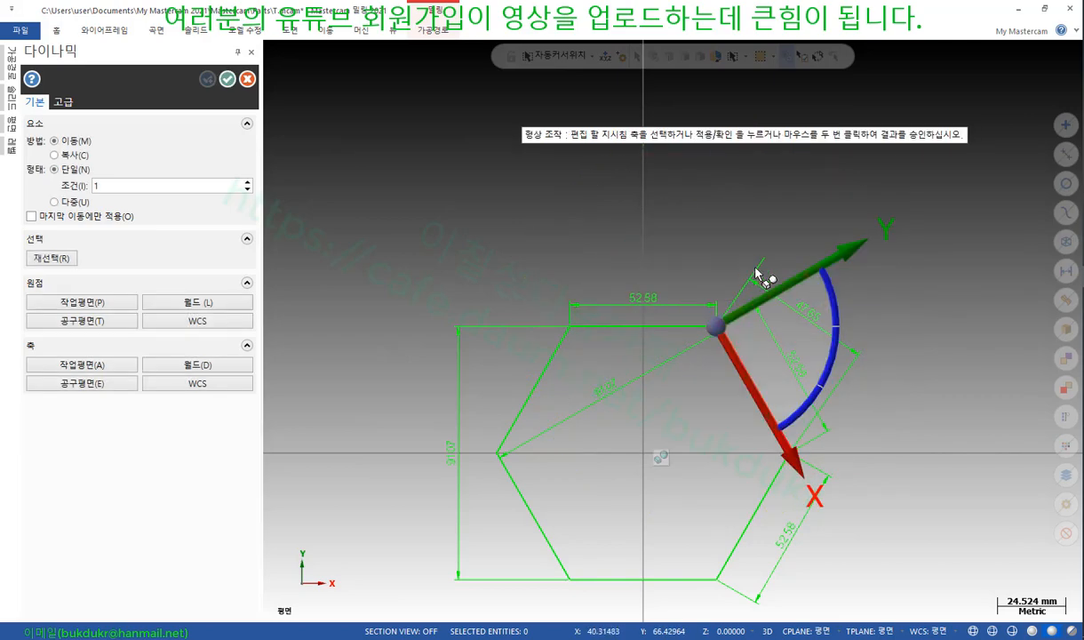
pyautogui.press('Return')
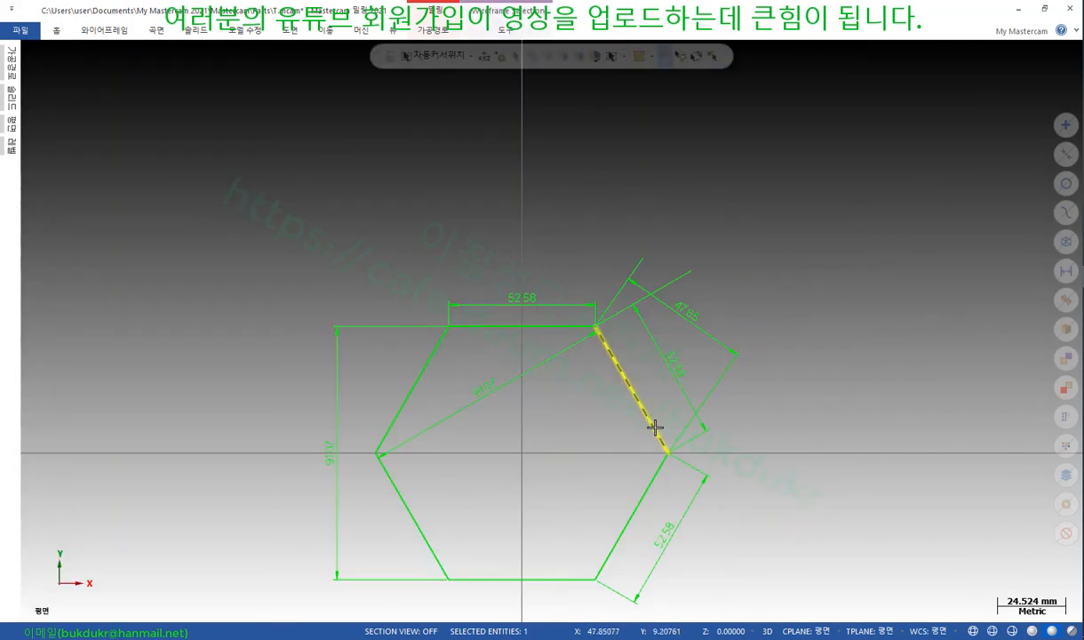
# Trial a 30° dynamic rotation of the upper-right edge about the right vertex, then cancel it with Esc
pyautogui.click(653, 426)
pyautogui.press('Return')
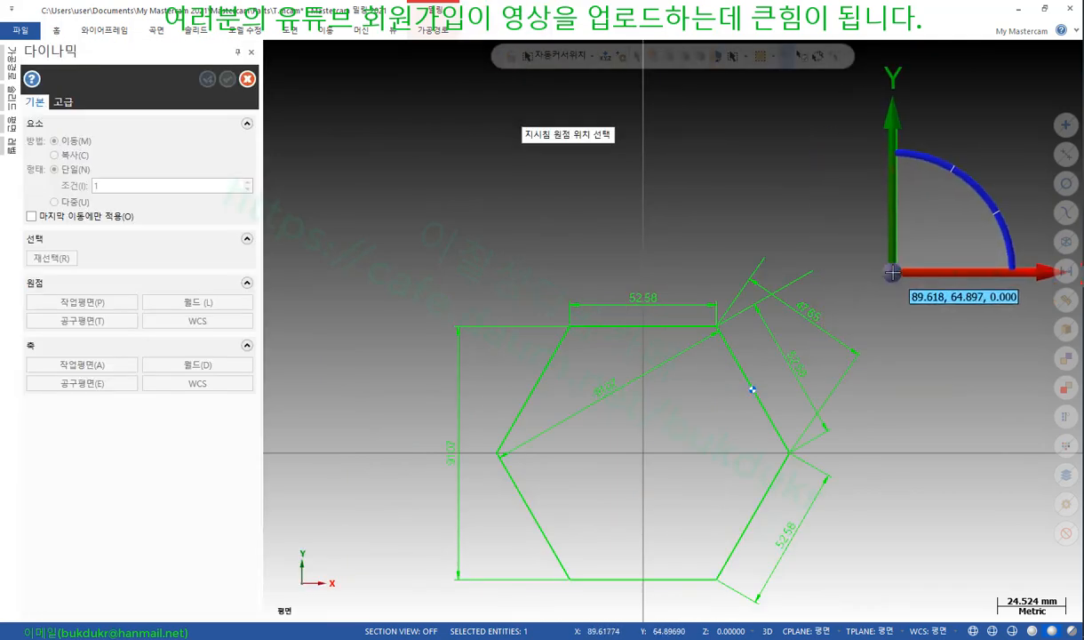
pyautogui.click(789, 454)
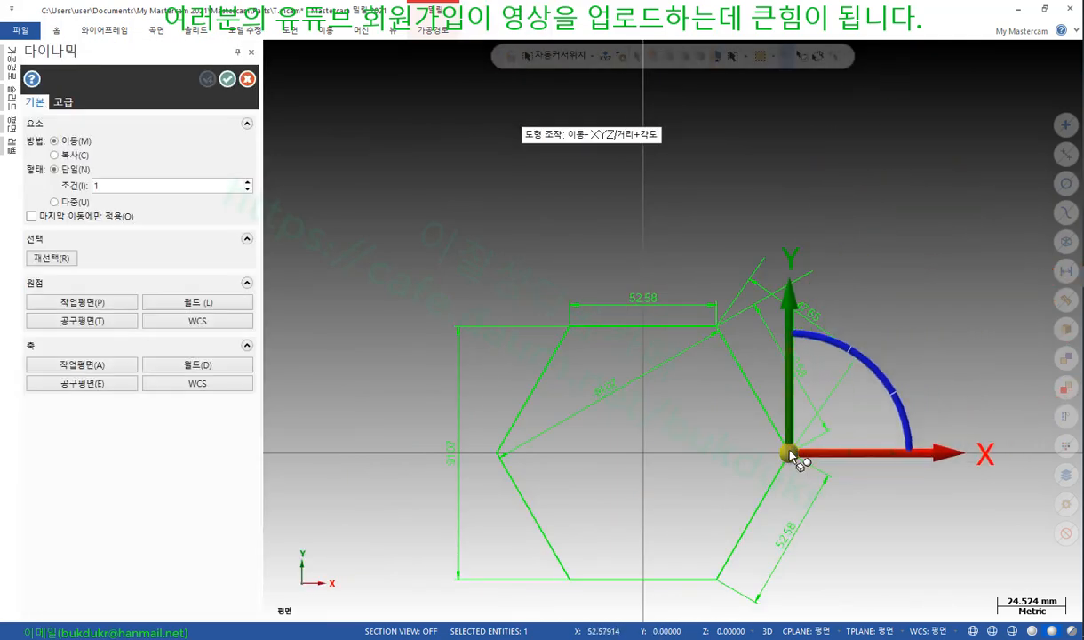
pyautogui.click(913, 454)
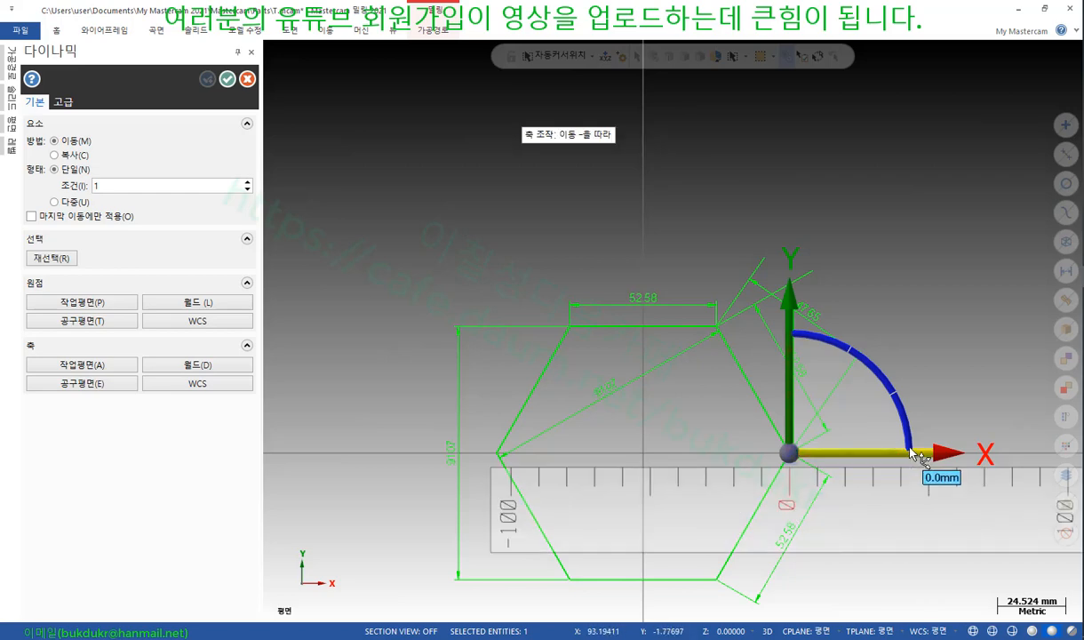
pyautogui.click(908, 438)
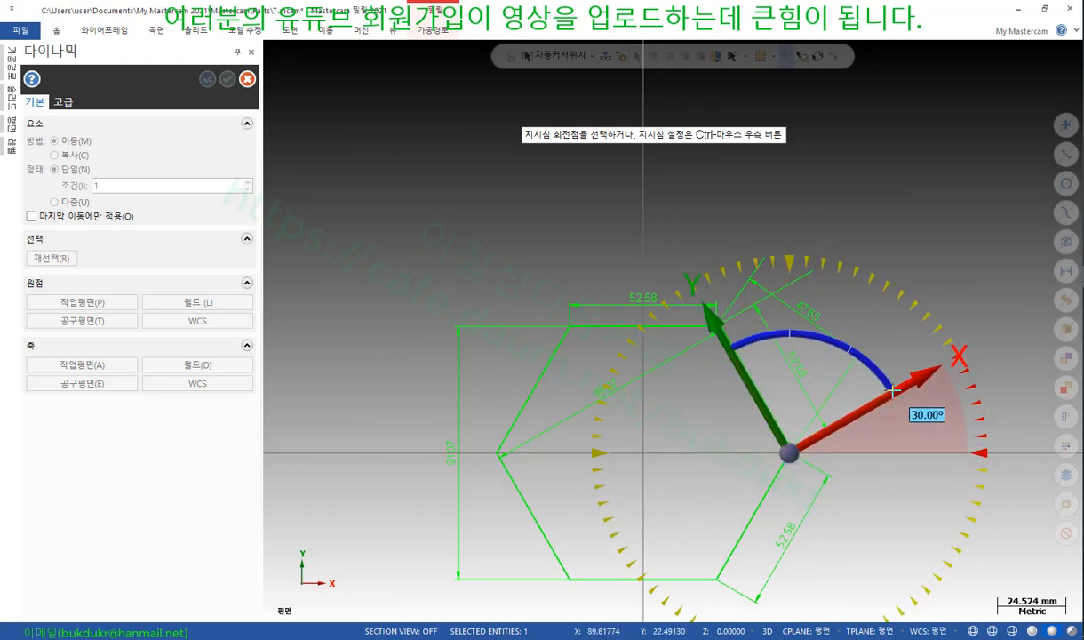
pyautogui.click(893, 391)
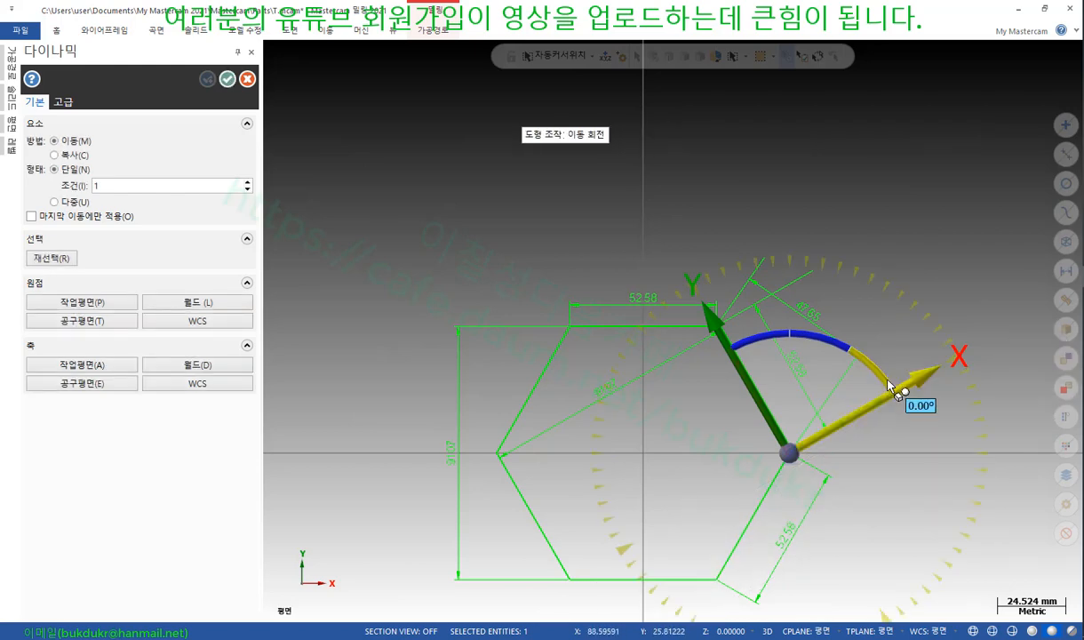
pyautogui.click(944, 364)
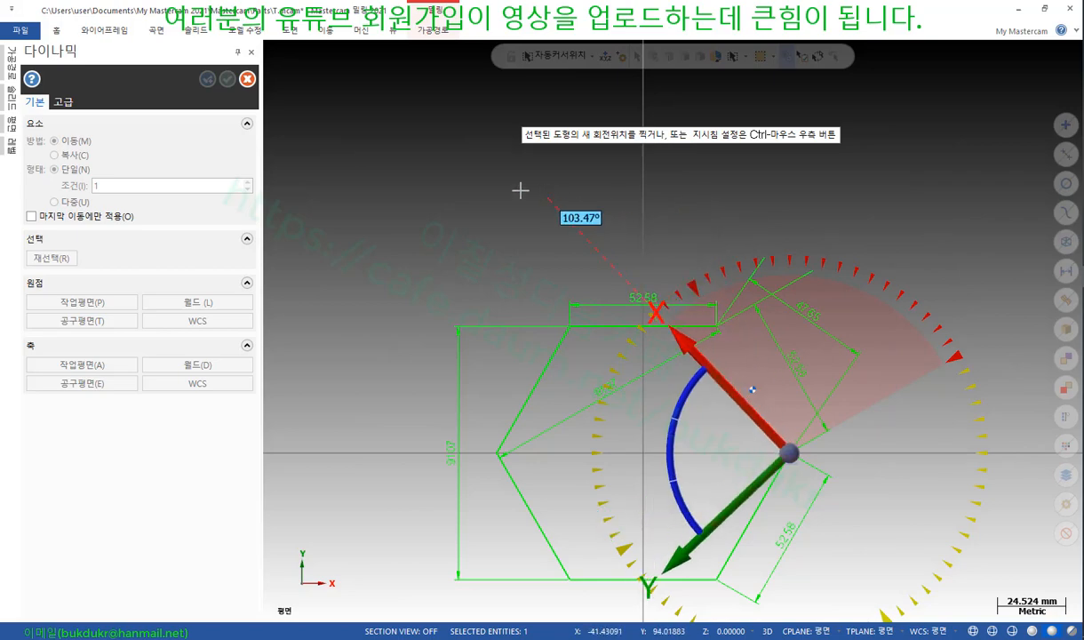
pyautogui.press('Escape')
pyautogui.press('Escape')
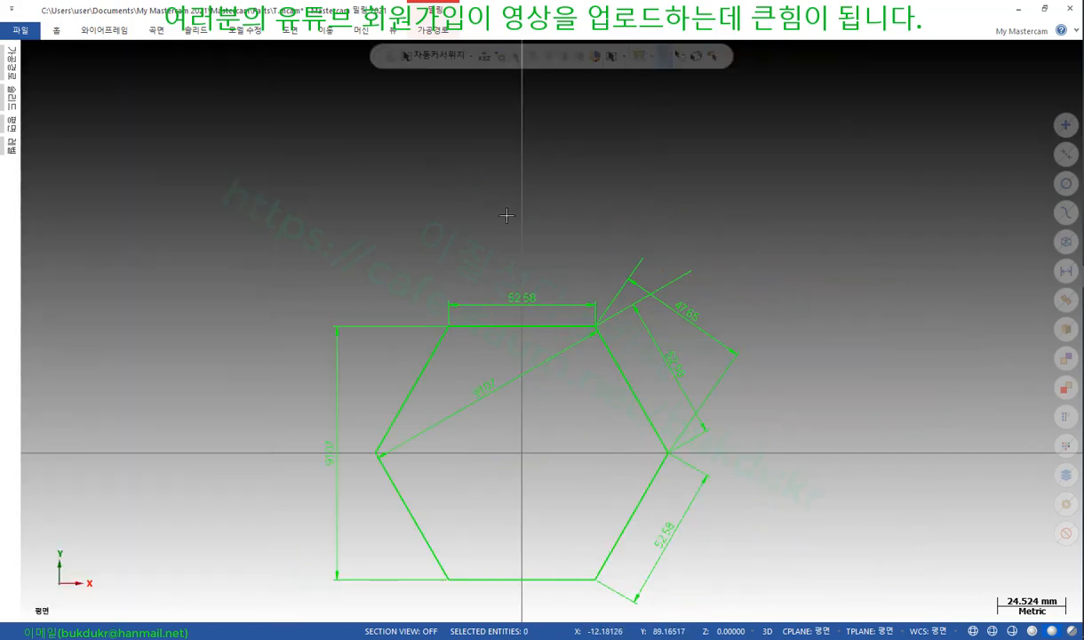
# Delete the 47.65 dimension
pyautogui.scroll(2, 664, 488)
pyautogui.scroll(1, 764, 365)
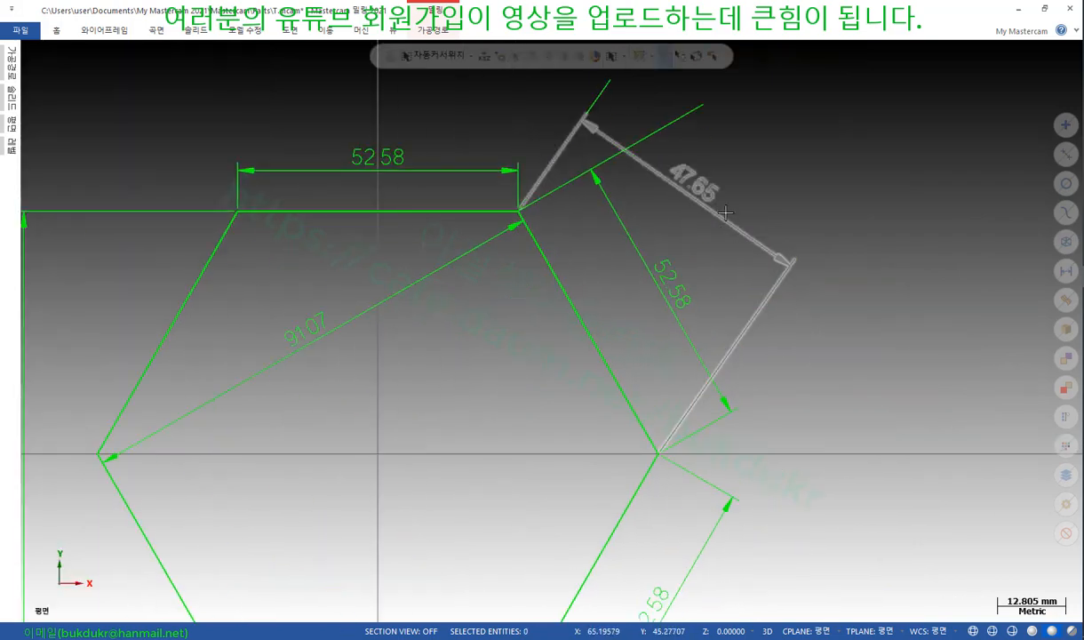
pyautogui.click(691, 207)
pyautogui.scroll(-1, 896, 475)
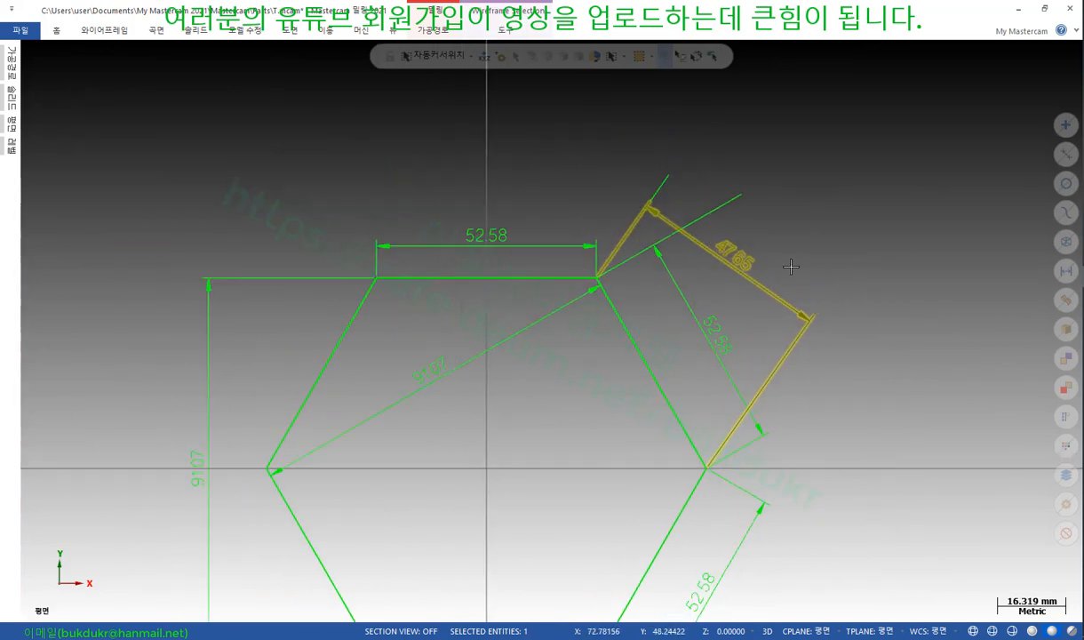
pyautogui.press('Delete')
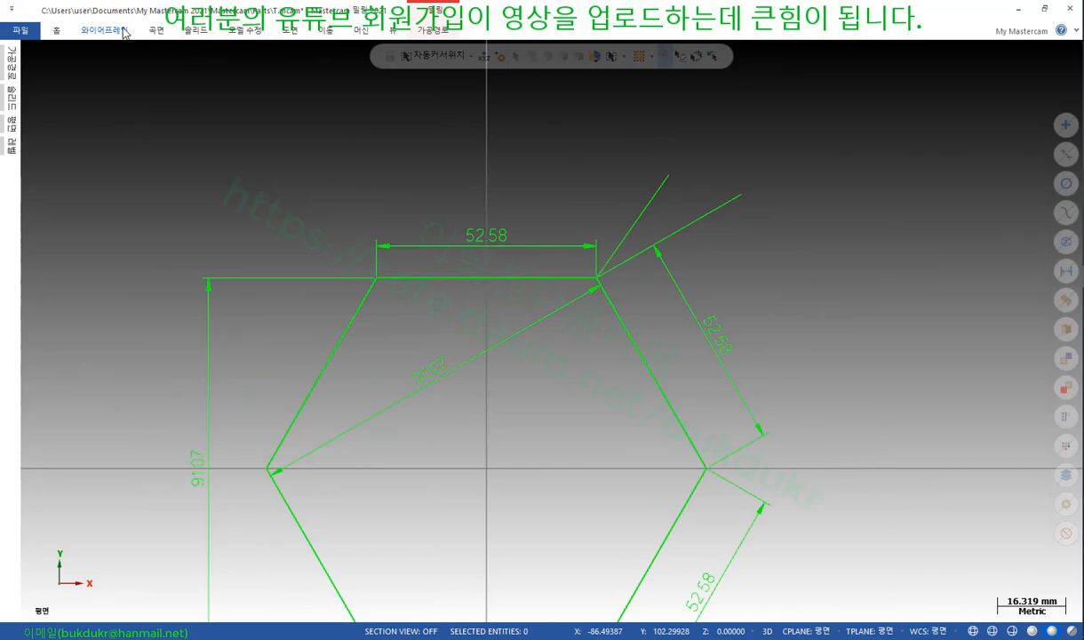
# Add a 52.58 parallel Smart Dimension beside the right slanted edge
pyautogui.click(291, 31)
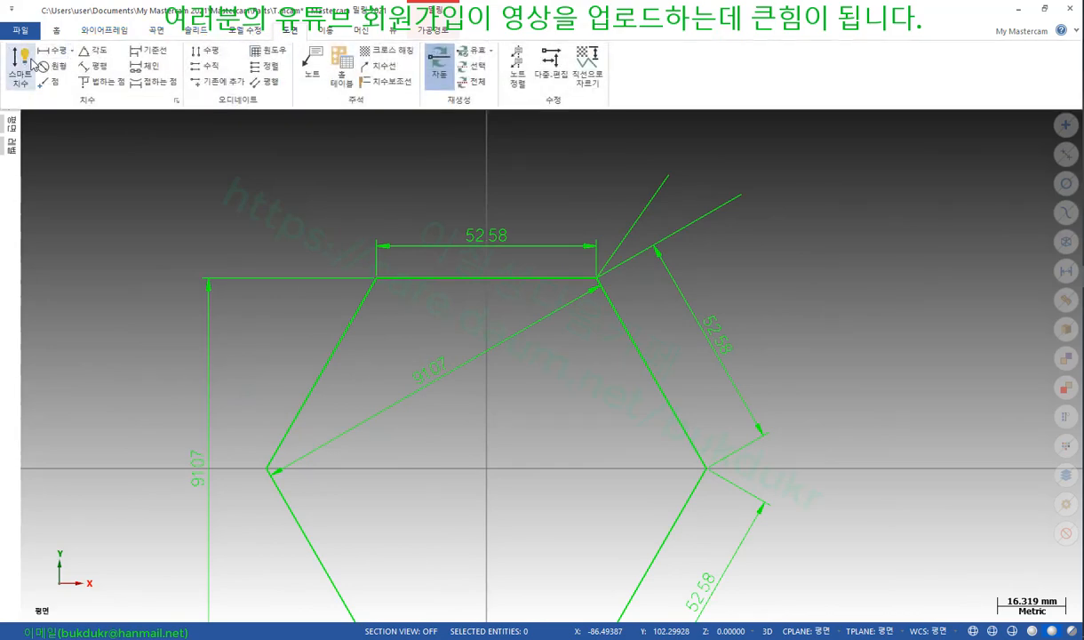
pyautogui.click(21, 65)
pyautogui.scroll(-1, 827, 265)
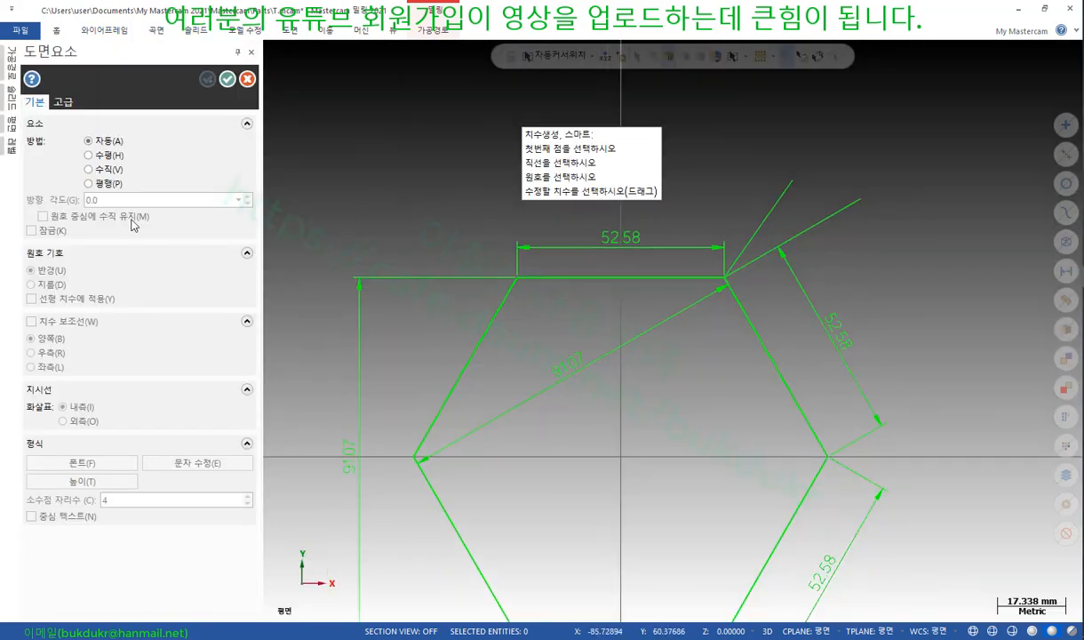
pyautogui.click(756, 333)
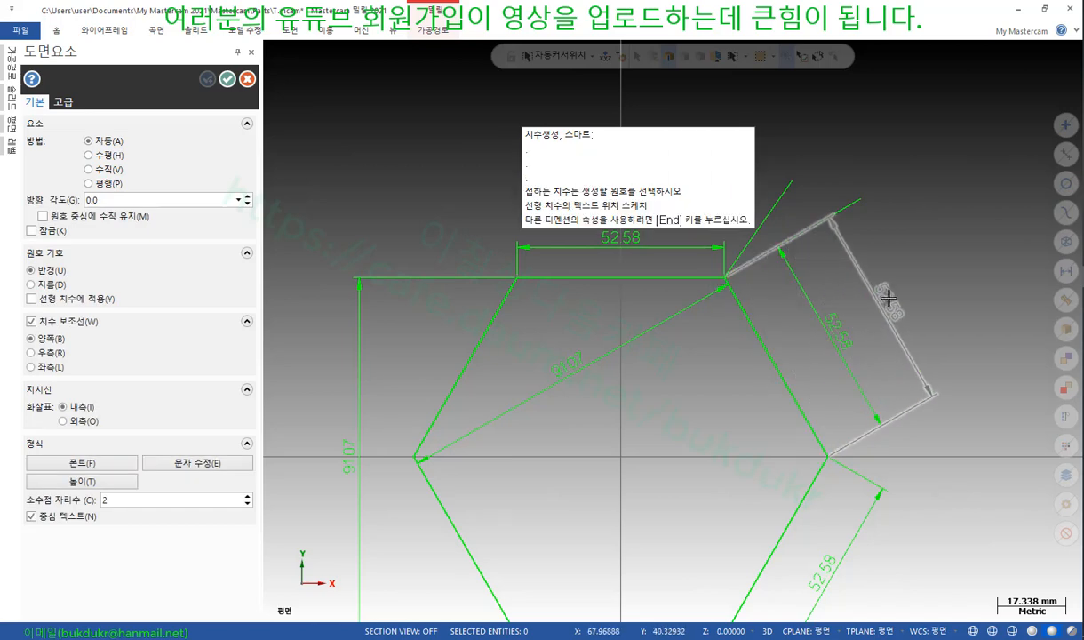
pyautogui.click(888, 302)
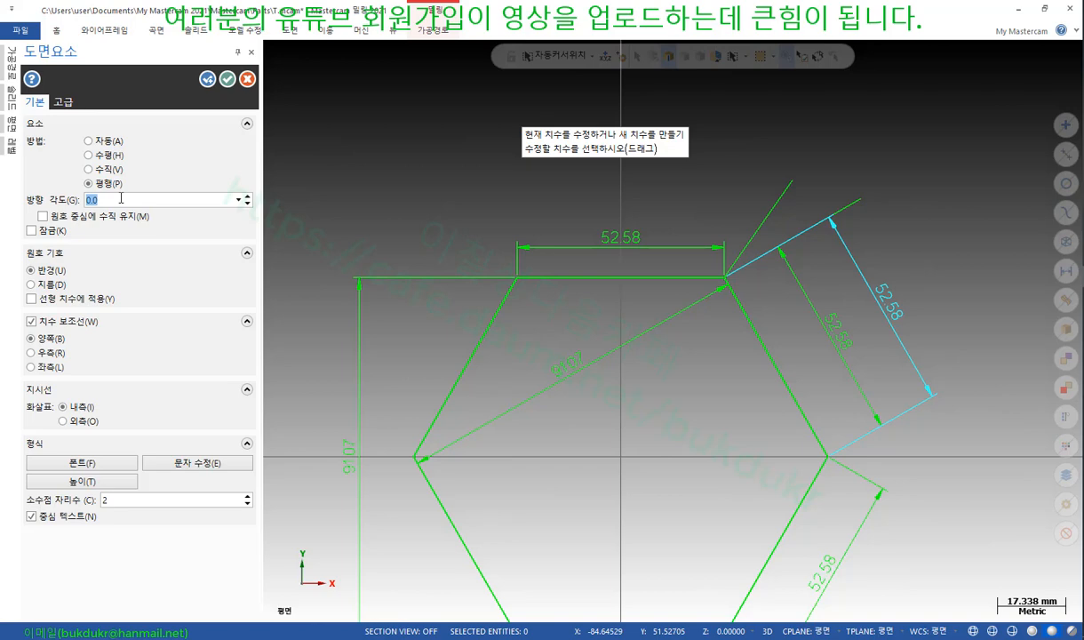
pyautogui.write('120')
pyautogui.press('Return')
pyautogui.scroll(2, 907, 303)
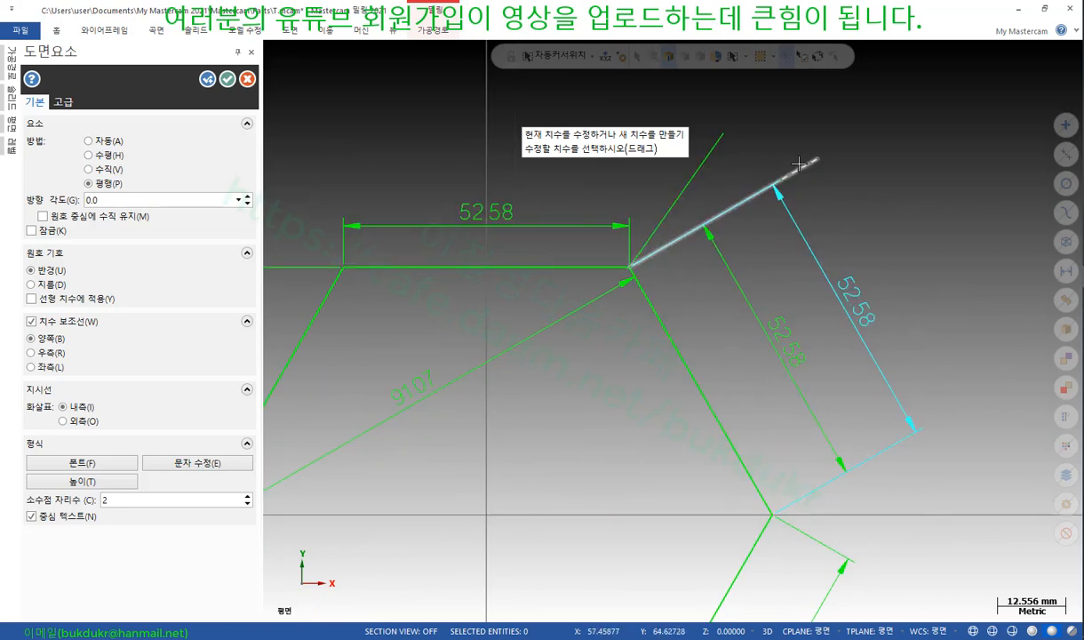
# Set the orientation angle to 130 so the dimension reads 51.78, and place it
pyautogui.click(122, 200)
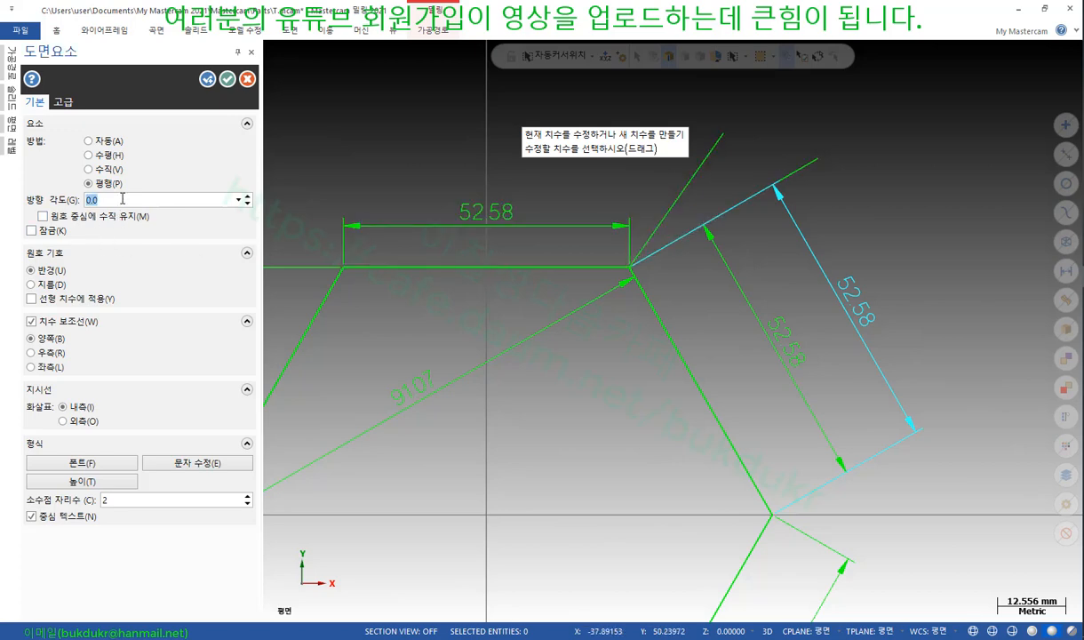
pyautogui.write('130')
pyautogui.press('Return')
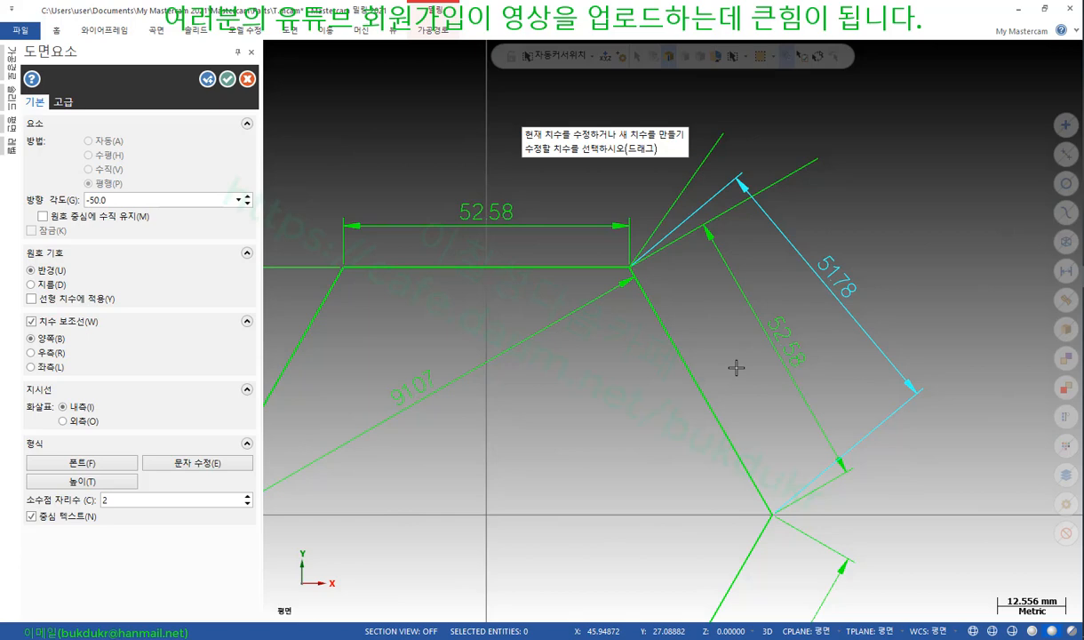
pyautogui.scroll(3, 724, 249)
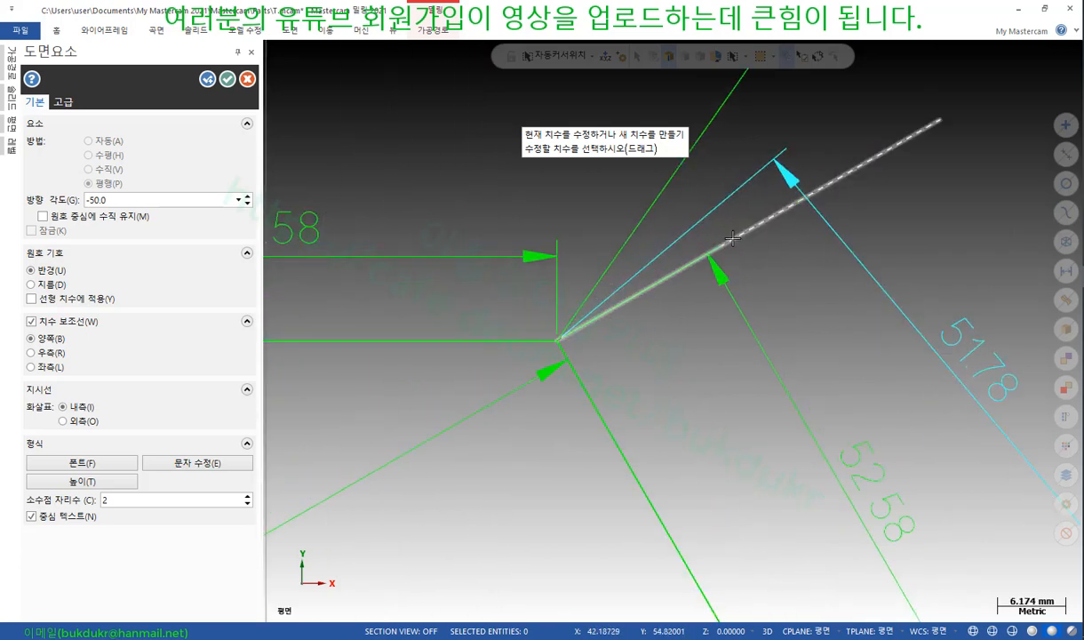
pyautogui.click(718, 207)
pyautogui.click(718, 207)
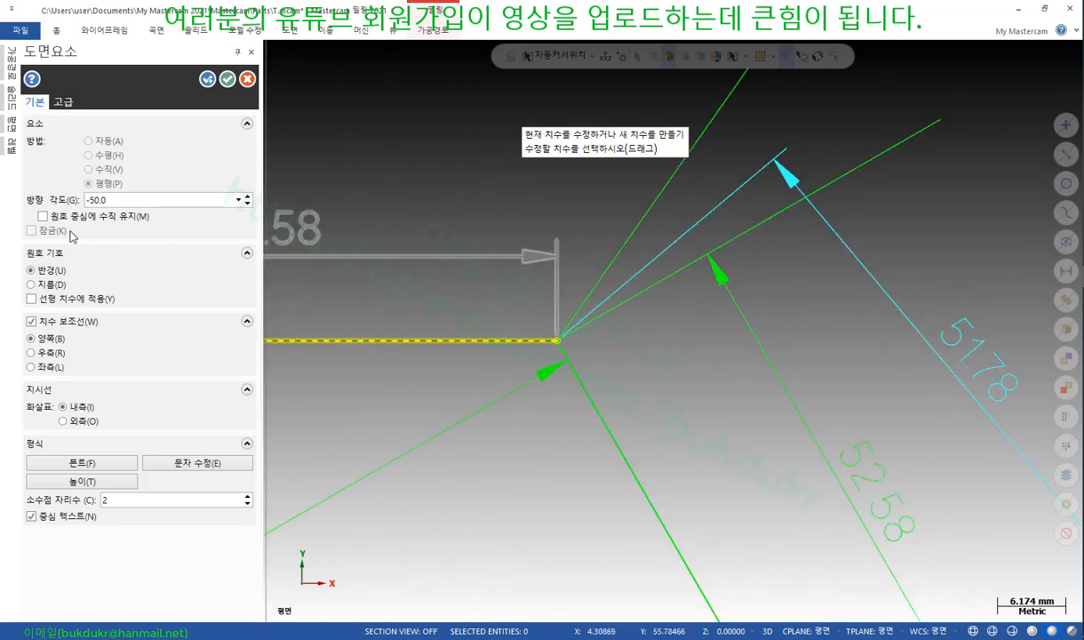
pyautogui.scroll(-3, 784, 218)
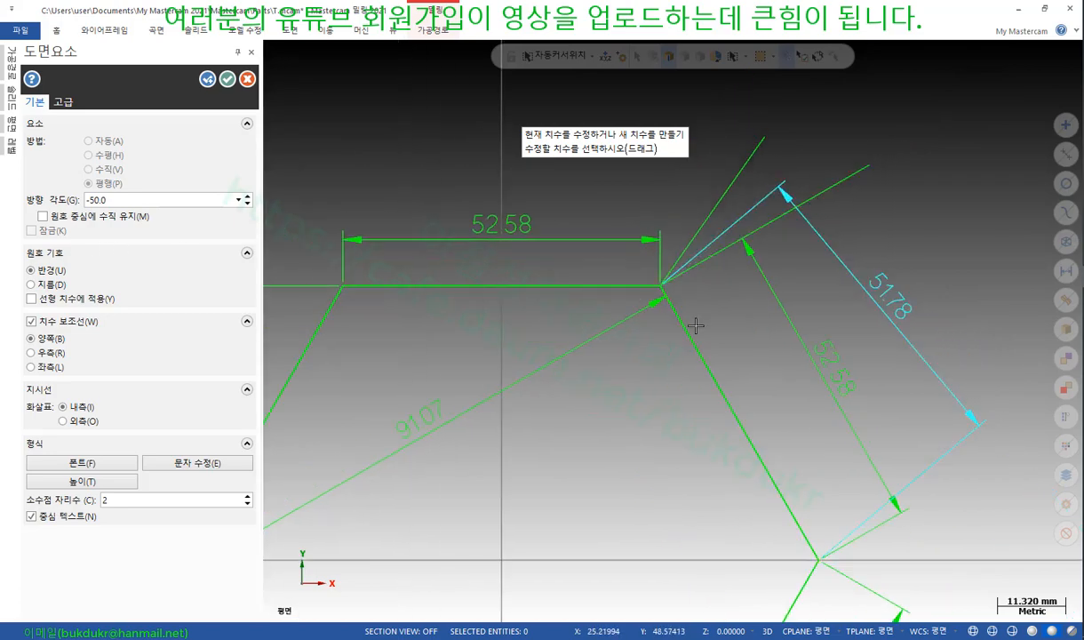
# Add two more slanted-edge dimensions at orientation 135 and 140, reading 50.79 and 49.41
pyautogui.click(716, 367)
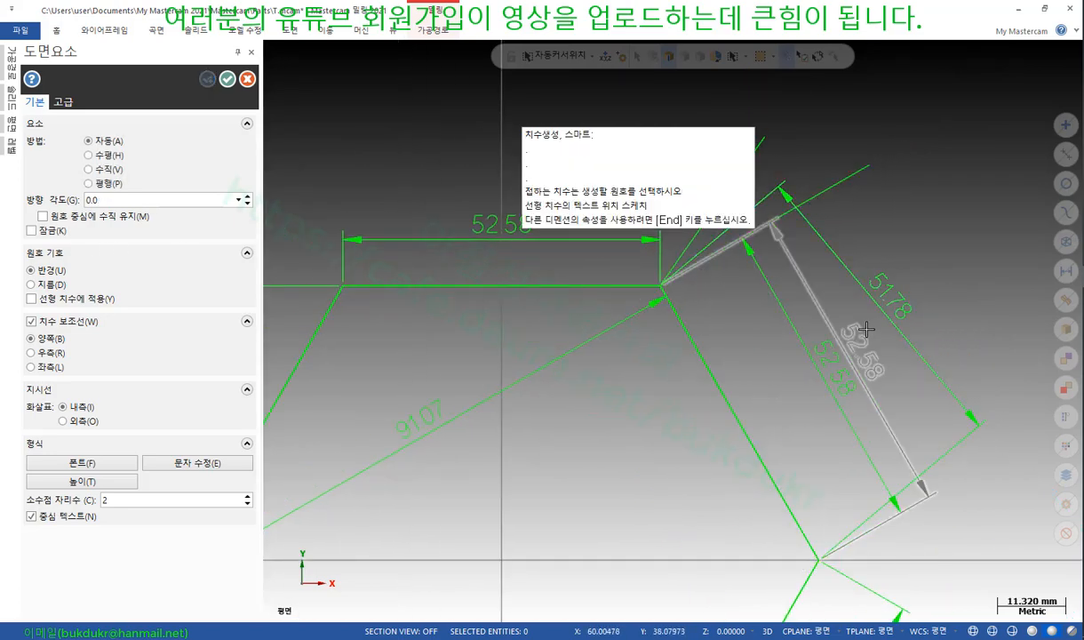
pyautogui.click(973, 307)
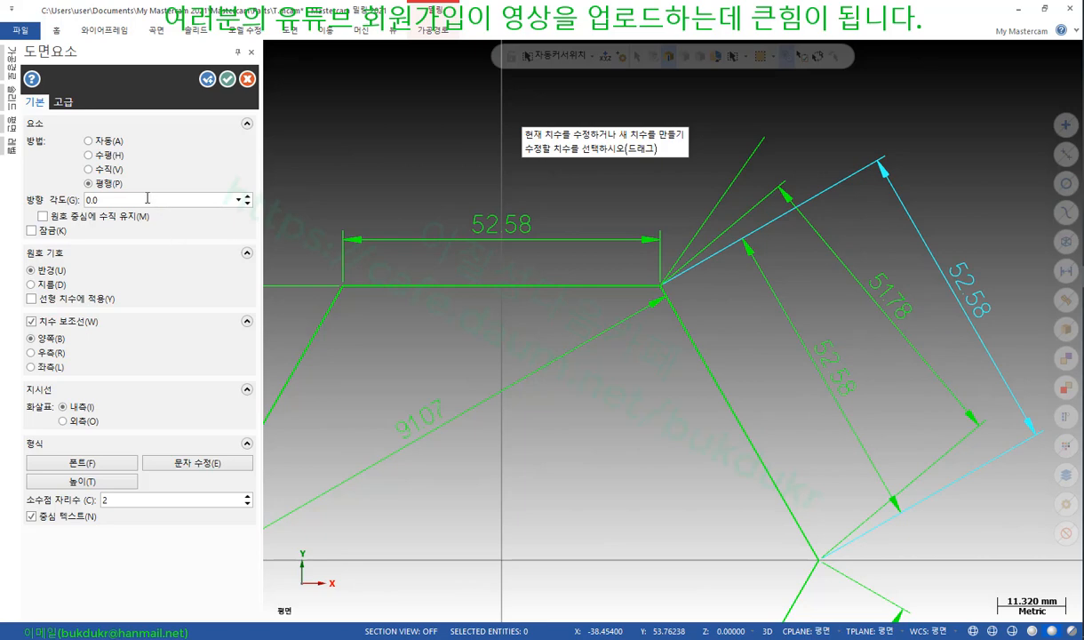
pyautogui.write('135')
pyautogui.press('Return')
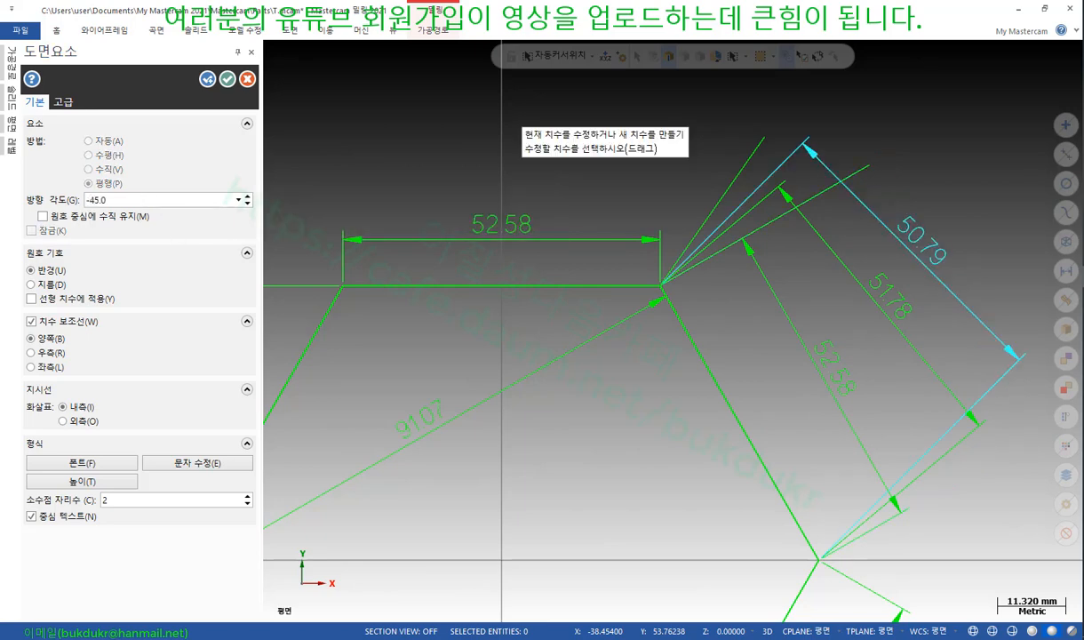
pyautogui.scroll(1, 964, 329)
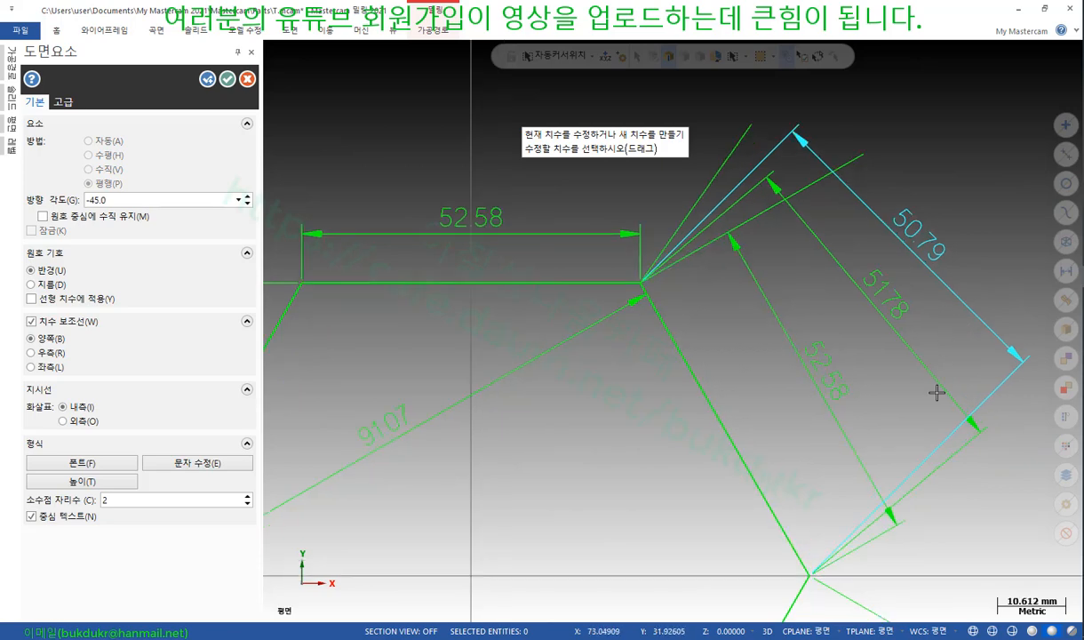
pyautogui.click(692, 362)
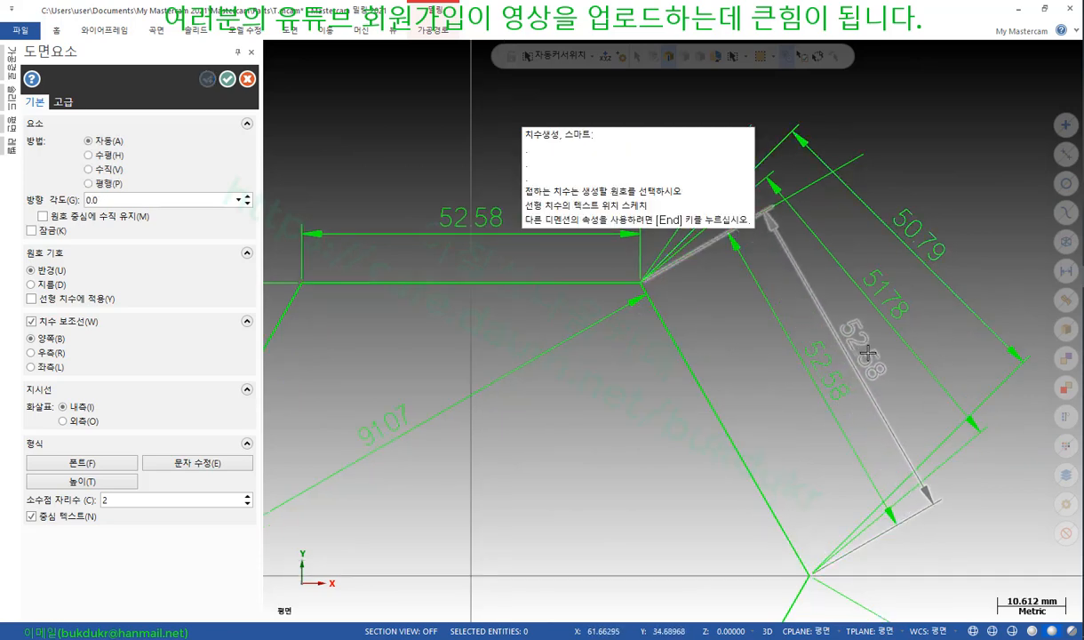
pyautogui.click(853, 342)
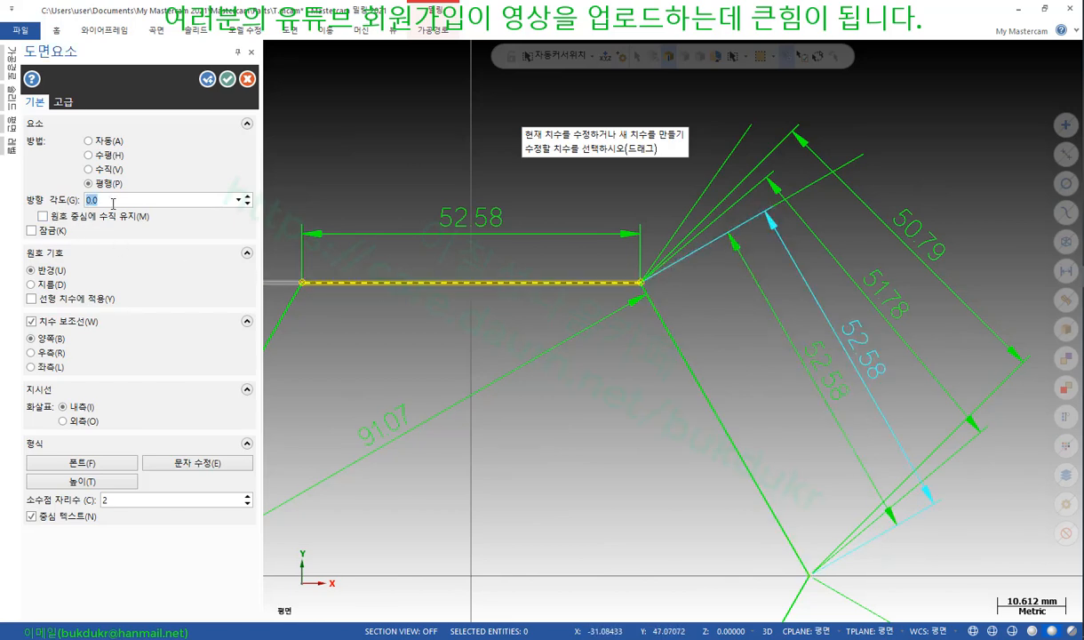
pyautogui.write('140')
pyautogui.press('Return')
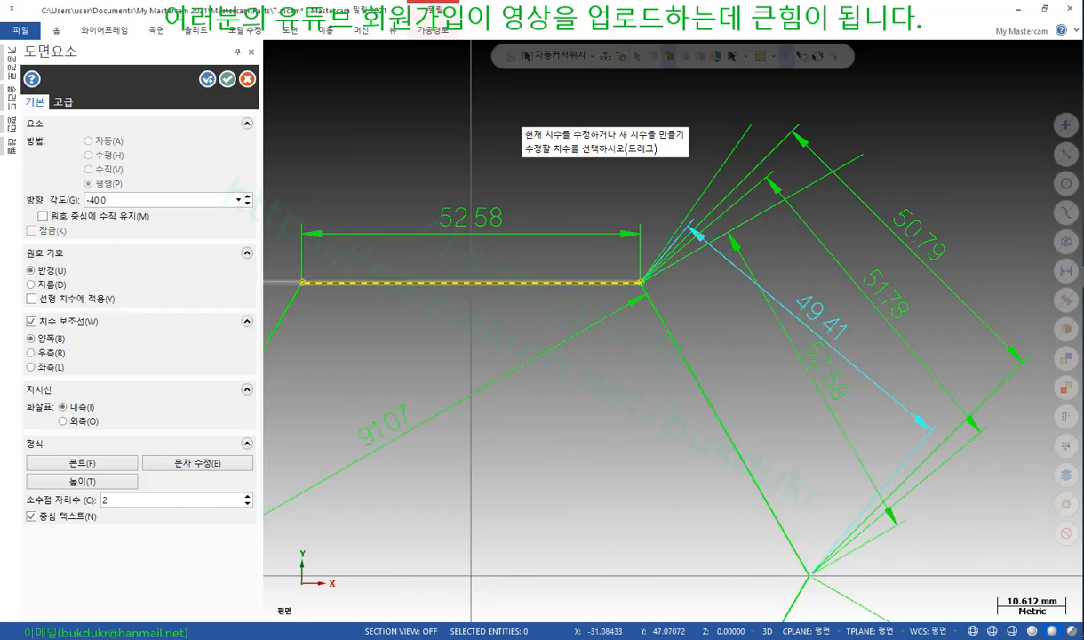
pyautogui.scroll(1, 813, 308)
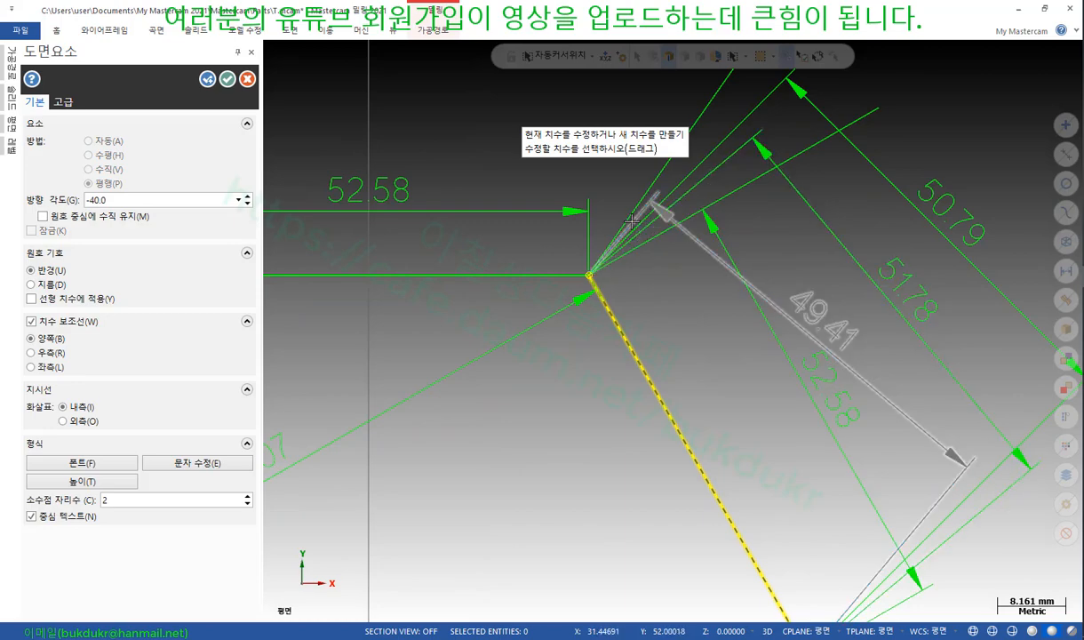
# Add a fourth at orientation 145 reading 47.65 and place it farthest out
pyautogui.click(711, 471)
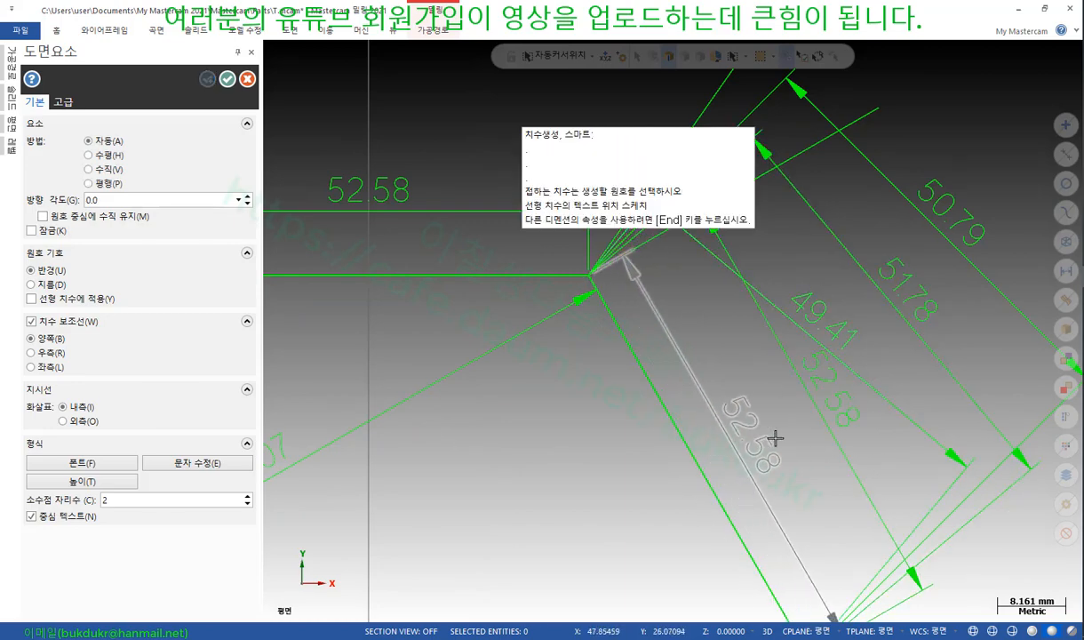
pyautogui.click(777, 438)
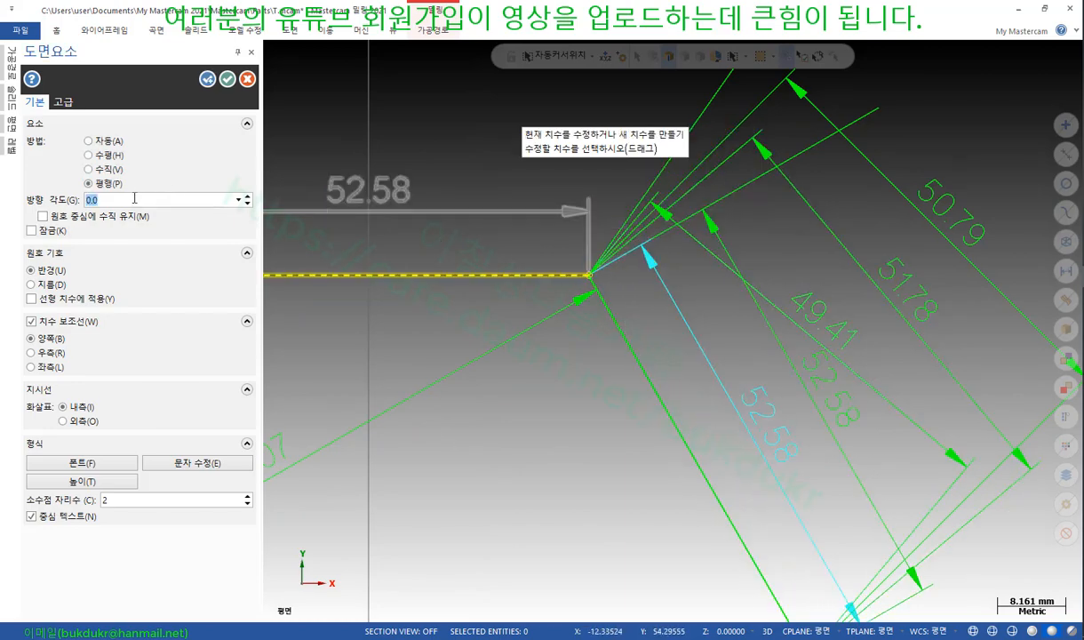
pyautogui.write('145')
pyautogui.press('Return')
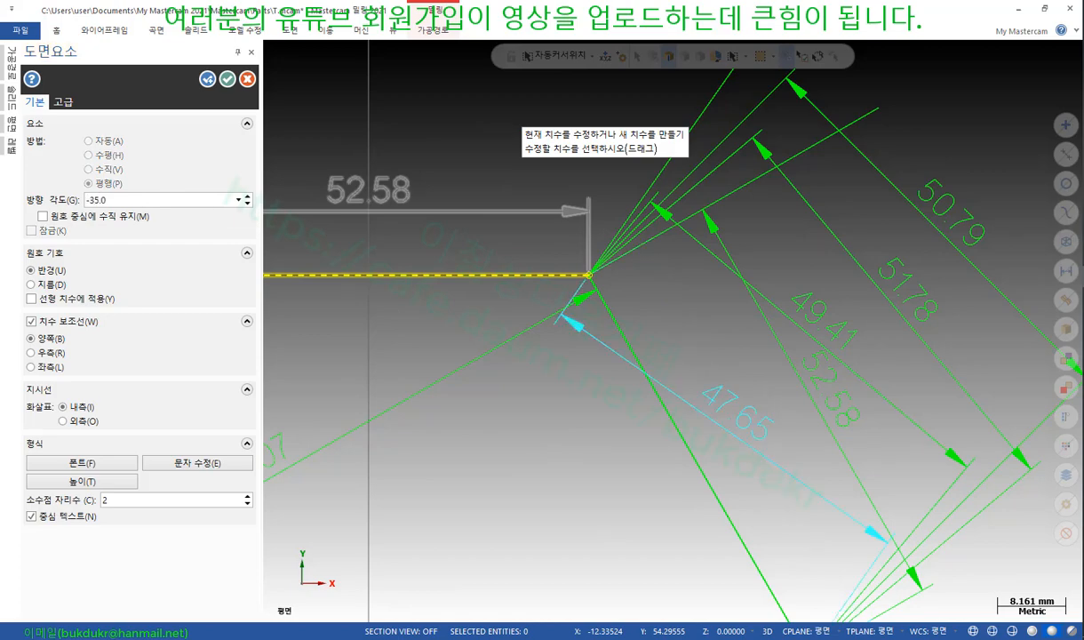
pyautogui.click(741, 421)
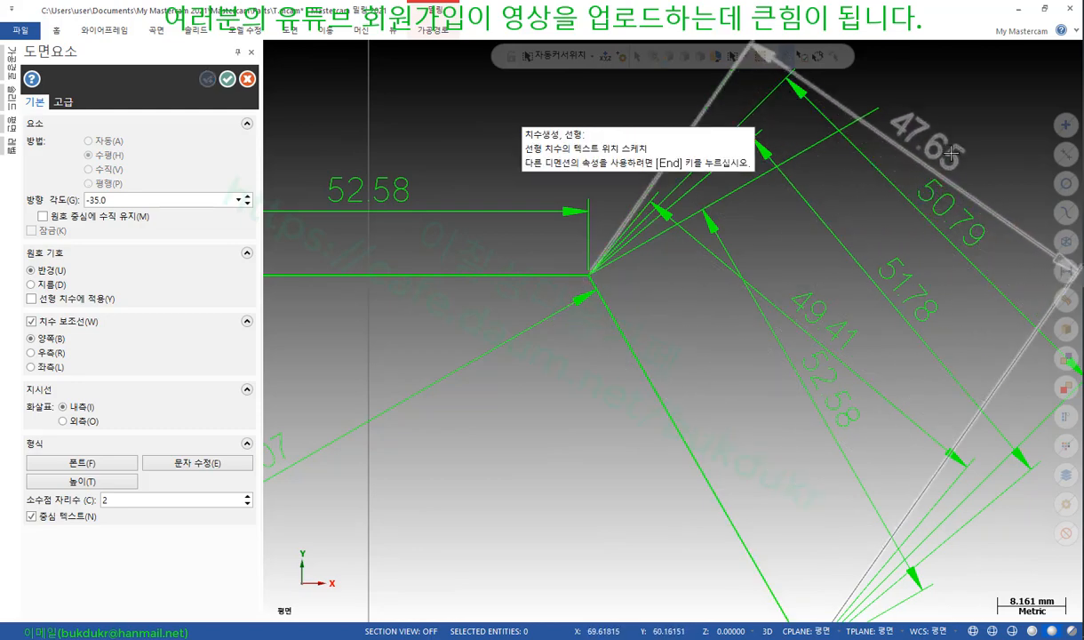
pyautogui.scroll(-3, 790, 403)
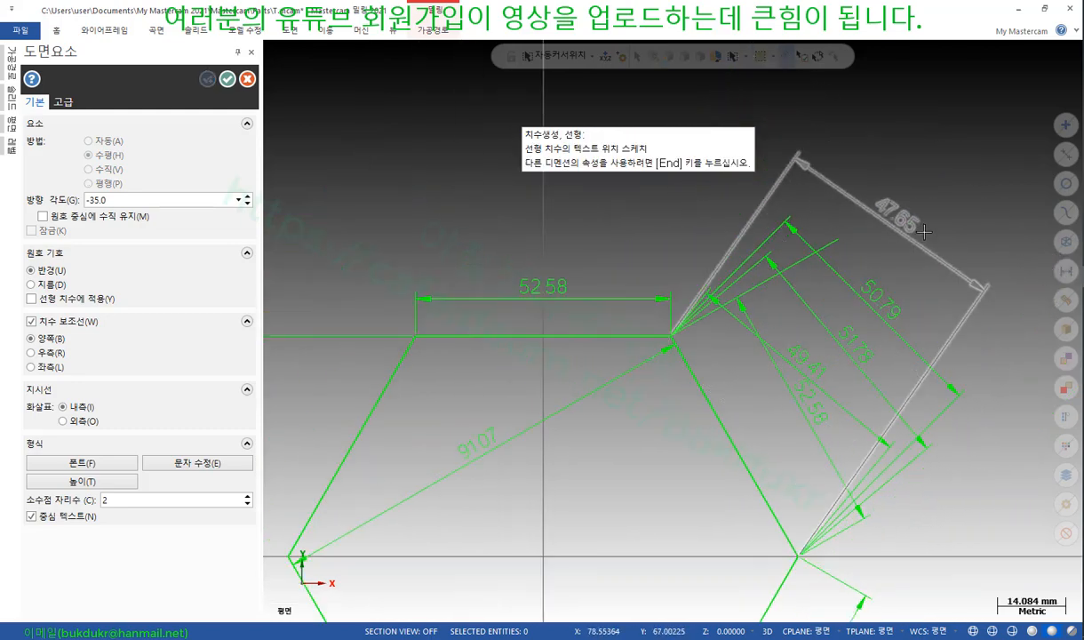
pyautogui.click(925, 232)
pyautogui.scroll(1, 944, 540)
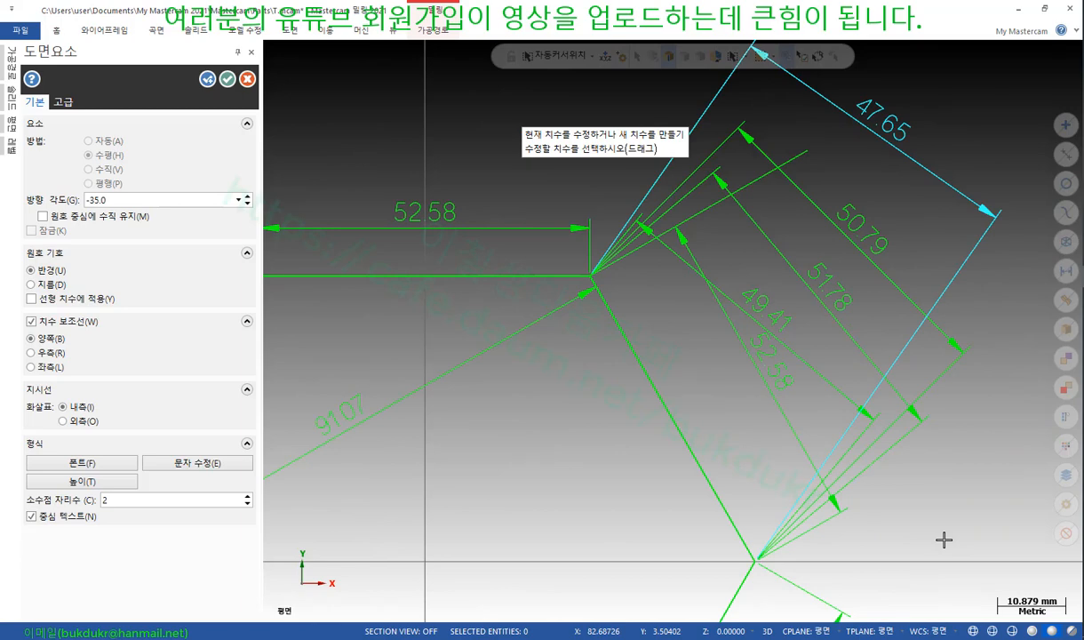
# Enter 150 as the dimension angle, then spin the direction angle up toward -7°
pyautogui.click(146, 198)
pyautogui.write('1')
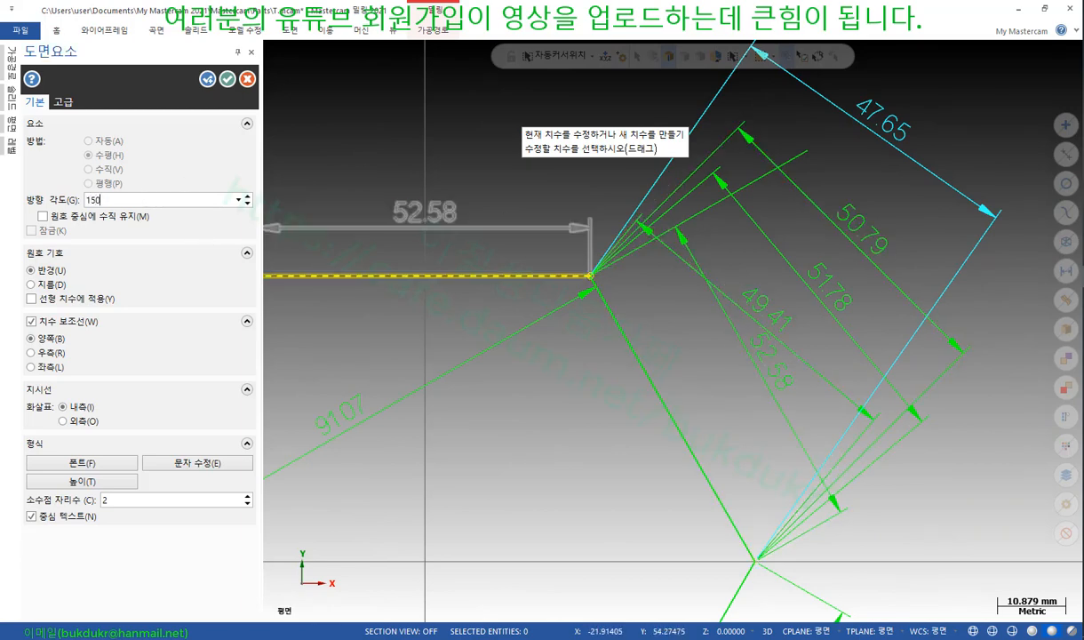
pyautogui.write('50')
pyautogui.press('Return')
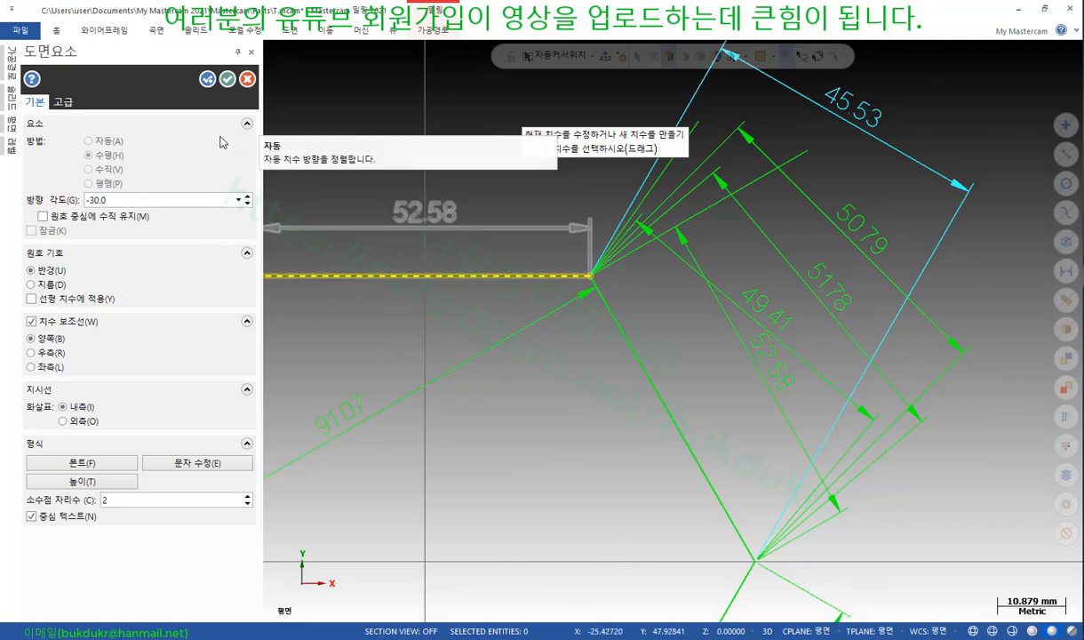
pyautogui.click(249, 197)
pyautogui.click(249, 198)
pyautogui.click(249, 197)
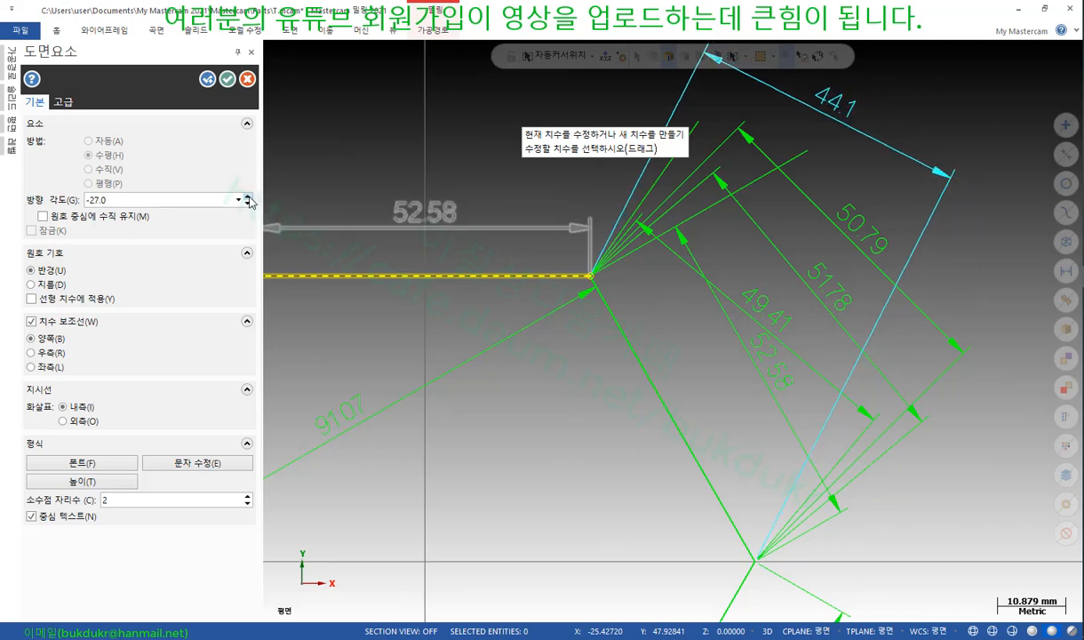
pyautogui.click(249, 198)
pyautogui.click(249, 197)
pyautogui.click(249, 198)
pyautogui.click(249, 198)
pyautogui.click(249, 198)
pyautogui.click(249, 197)
pyautogui.click(249, 197)
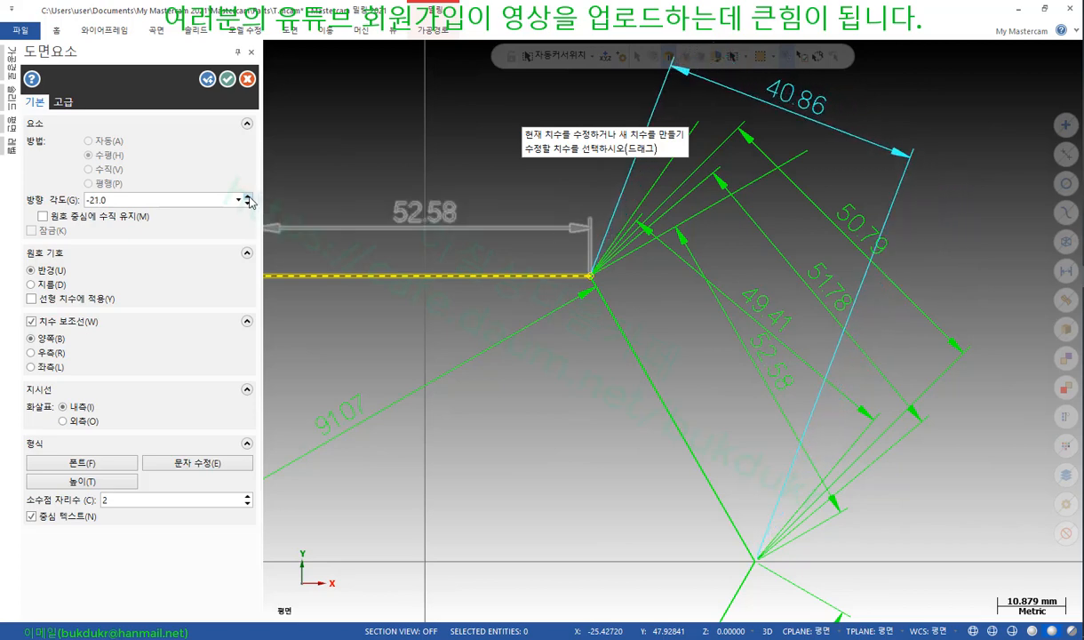
pyautogui.click(248, 197)
pyautogui.click(249, 197)
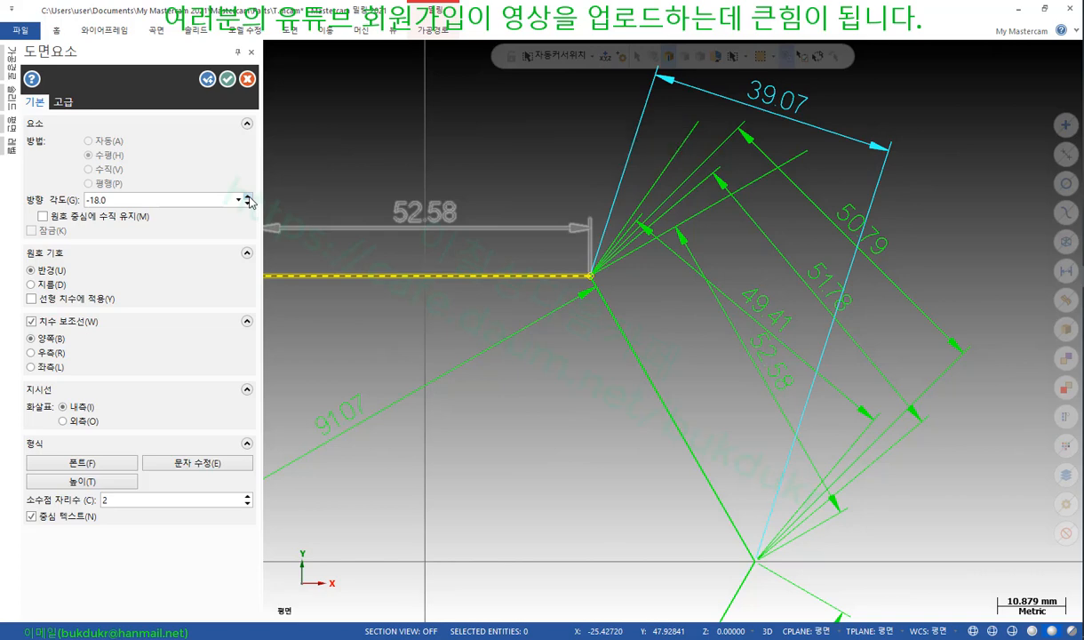
pyautogui.click(249, 198)
pyautogui.click(249, 198)
pyautogui.click(249, 198)
pyautogui.click(249, 198)
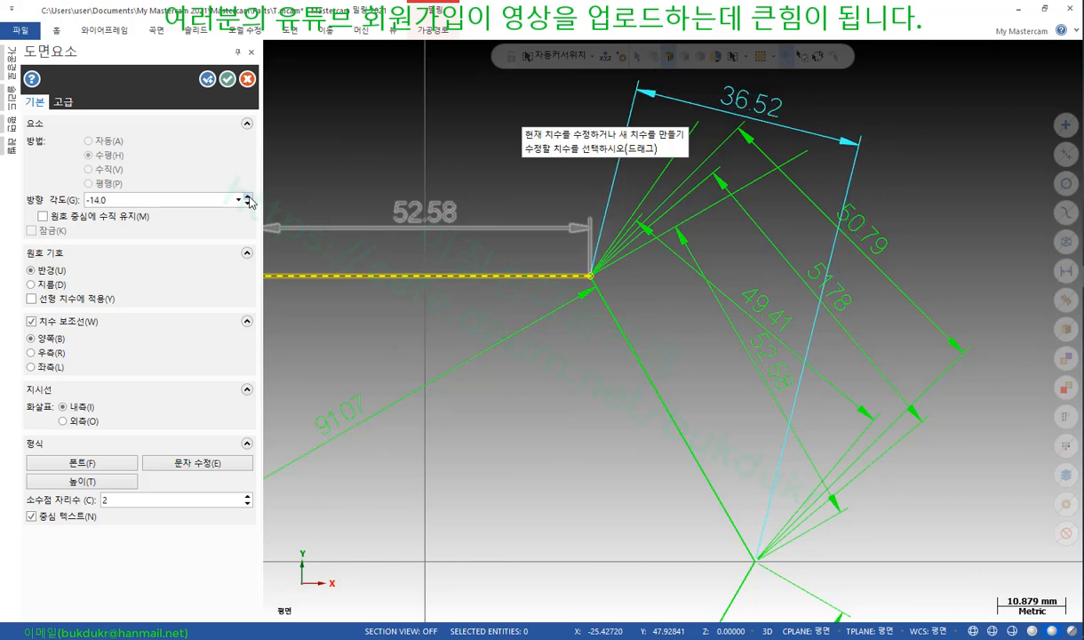
pyautogui.click(249, 198)
pyautogui.click(249, 198)
pyautogui.click(249, 198)
pyautogui.click(249, 198)
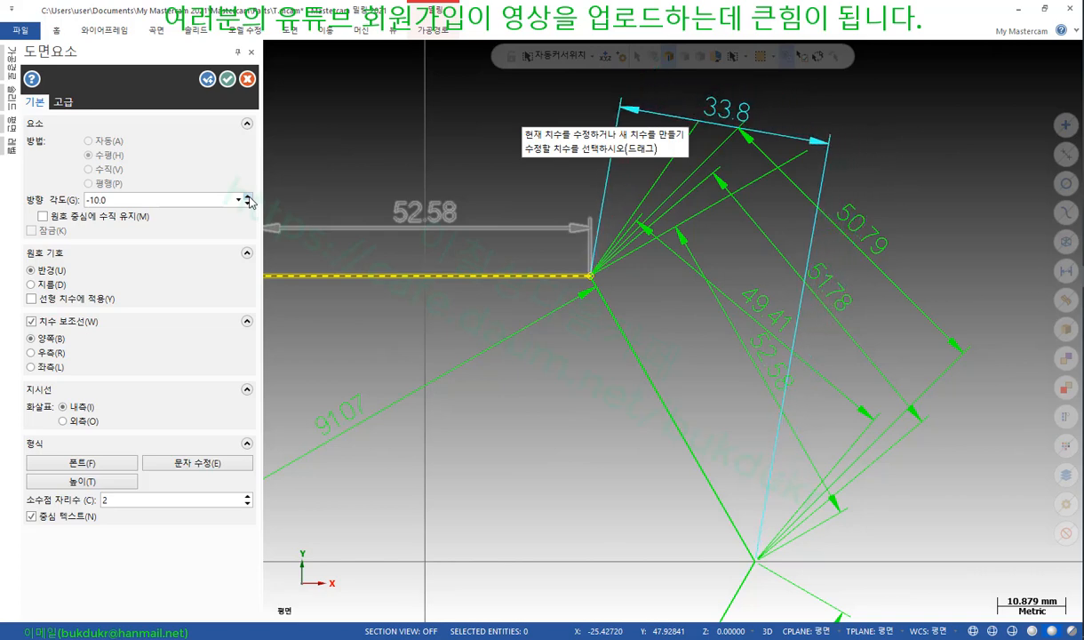
pyautogui.click(249, 199)
pyautogui.click(249, 199)
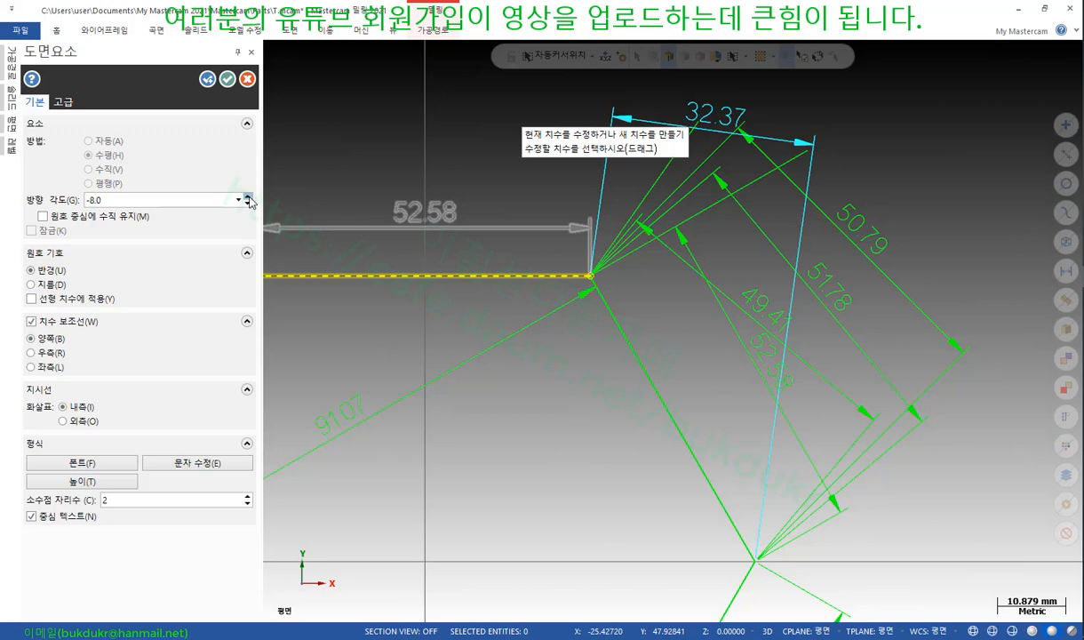
pyautogui.click(249, 198)
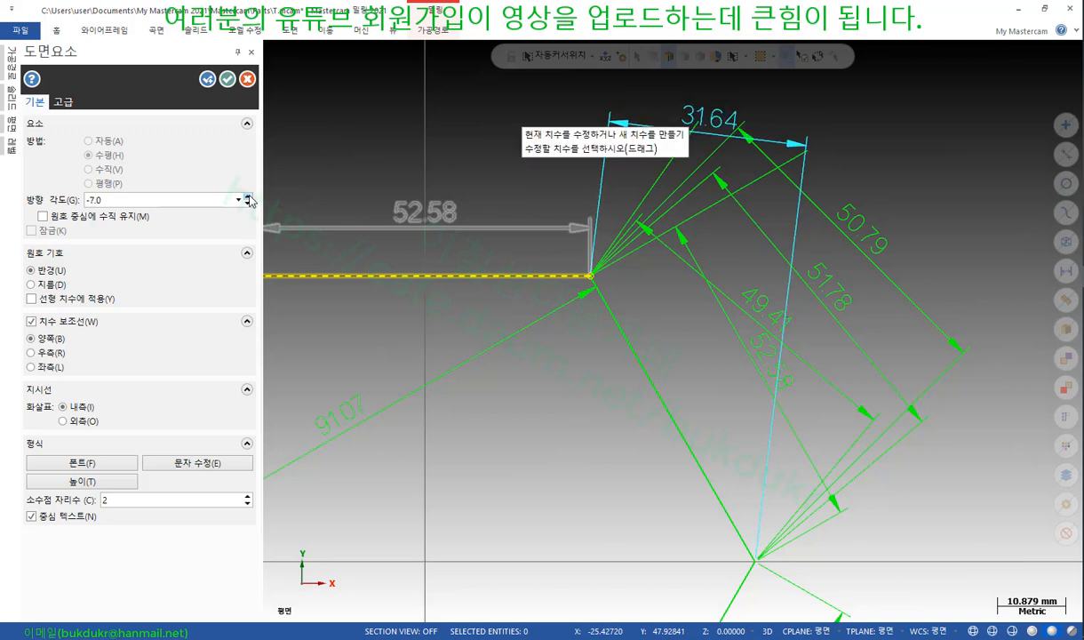
# Spin the direction angle back down until it settles at -78°, reading 50.01
pyautogui.click(250, 204)
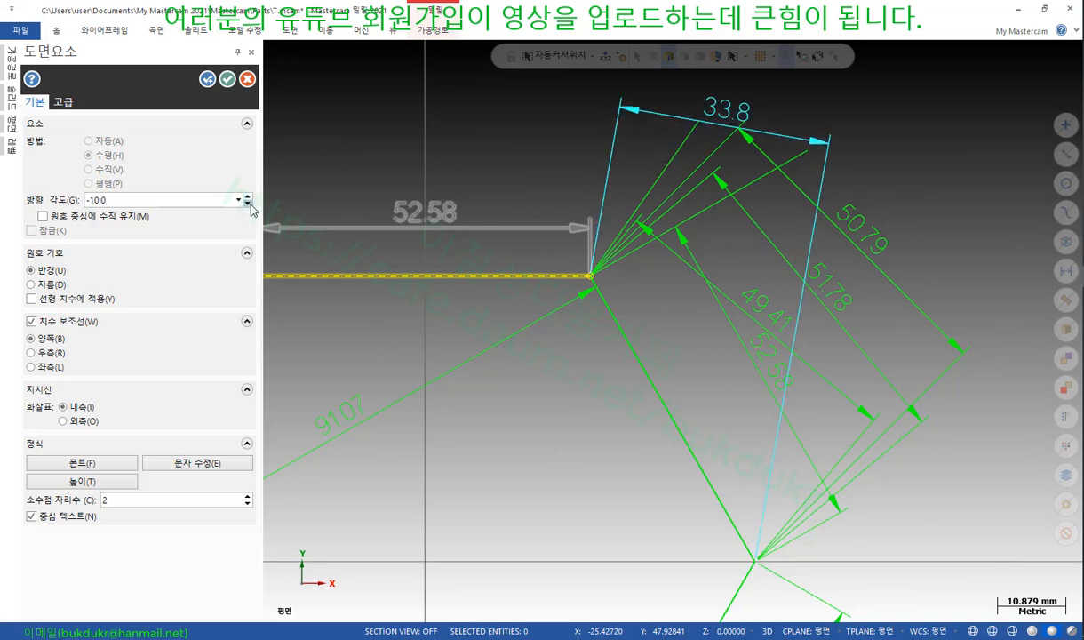
pyautogui.click(250, 203)
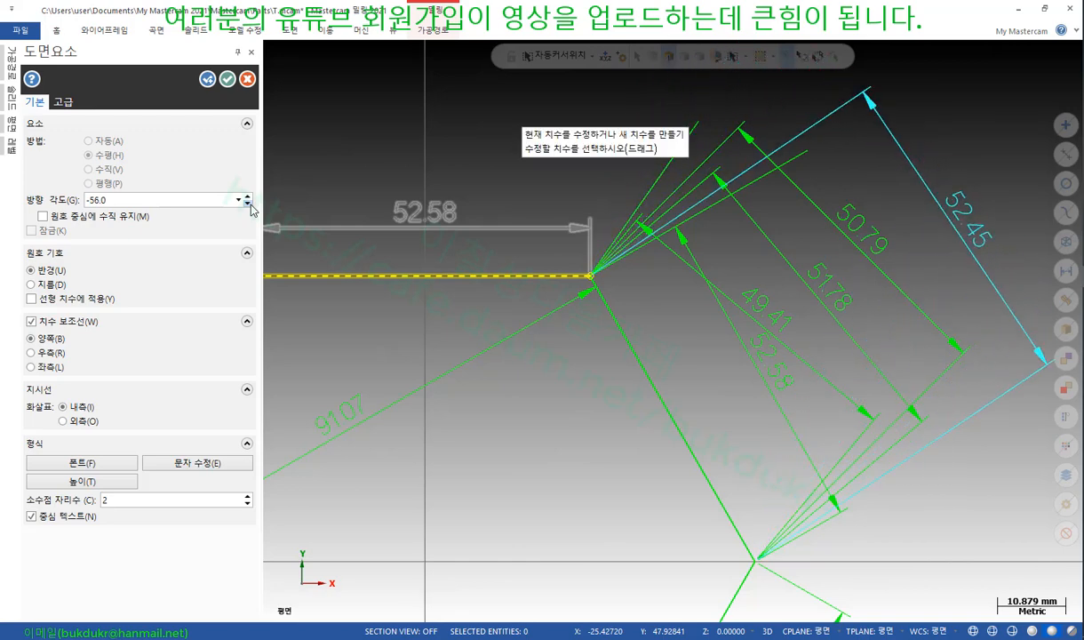
pyautogui.click(250, 204)
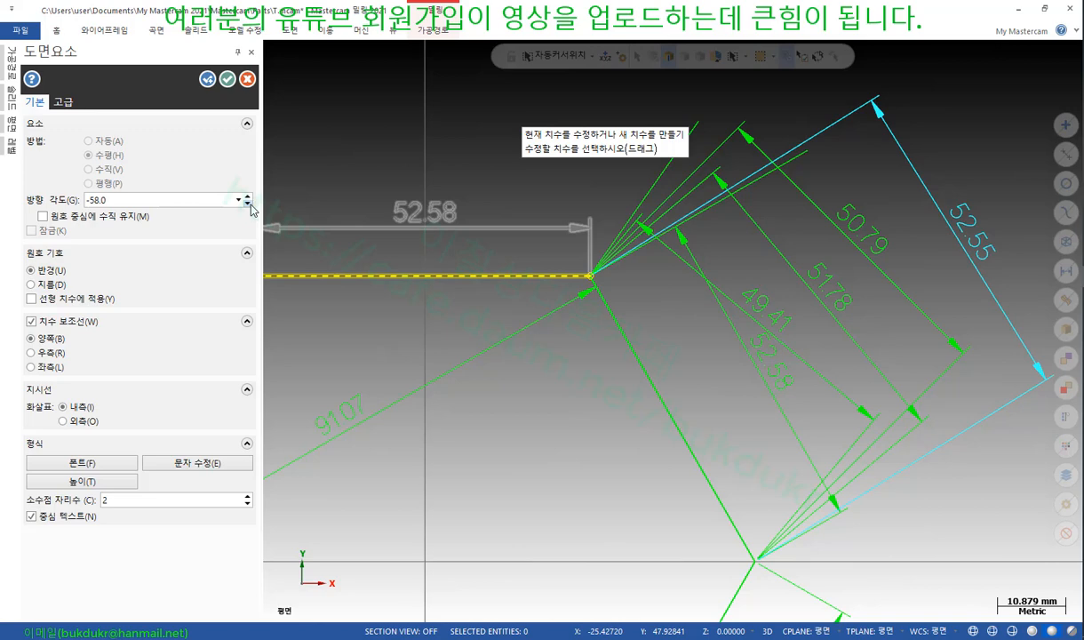
pyautogui.click(250, 204)
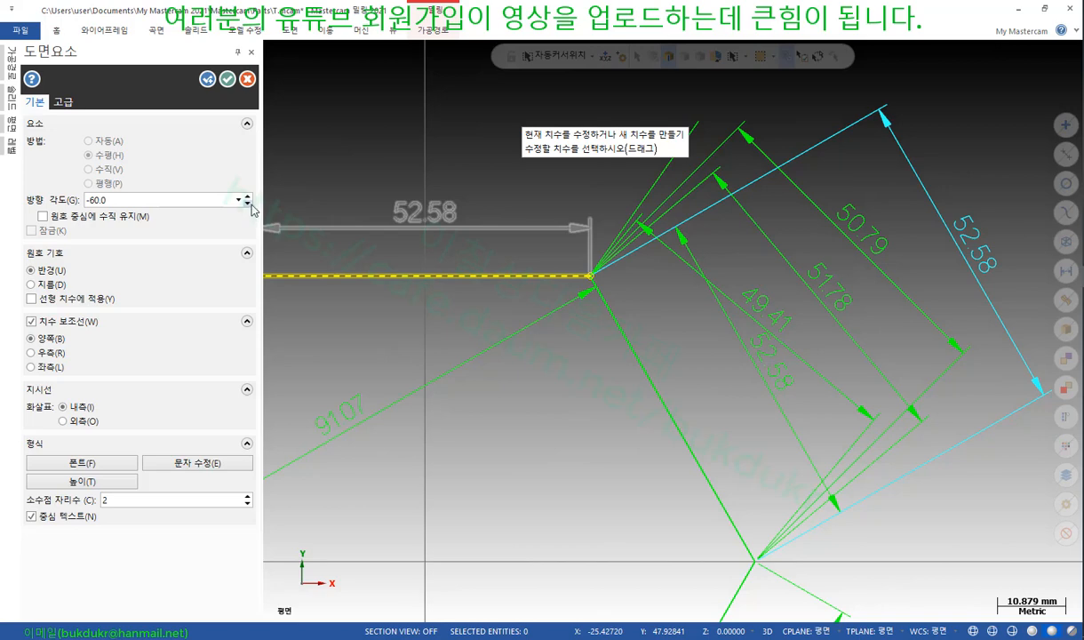
pyautogui.click(250, 199)
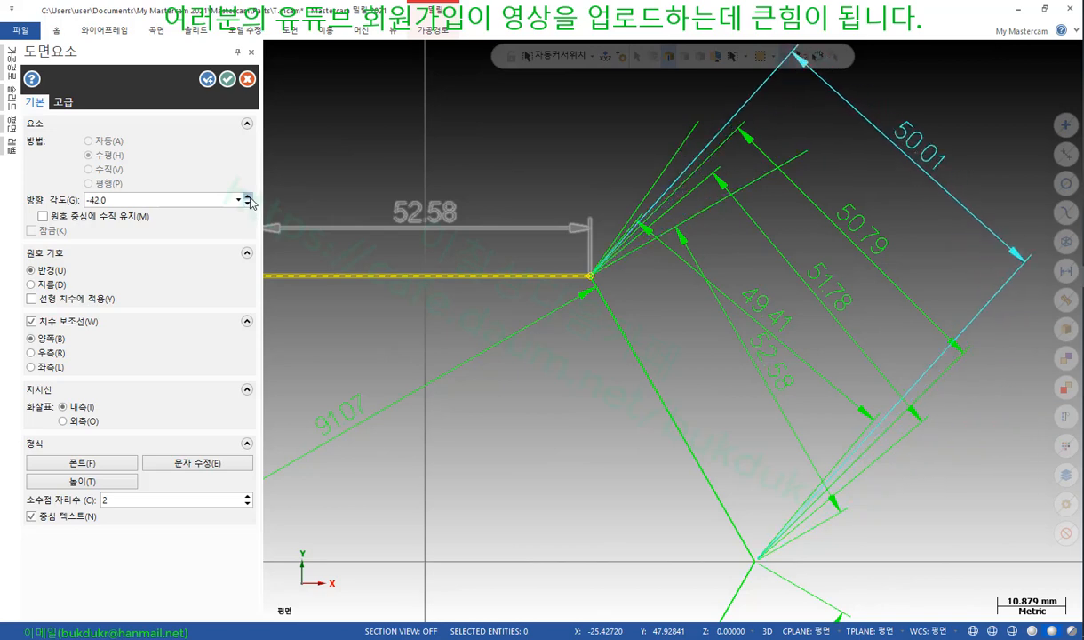
pyautogui.click(250, 199)
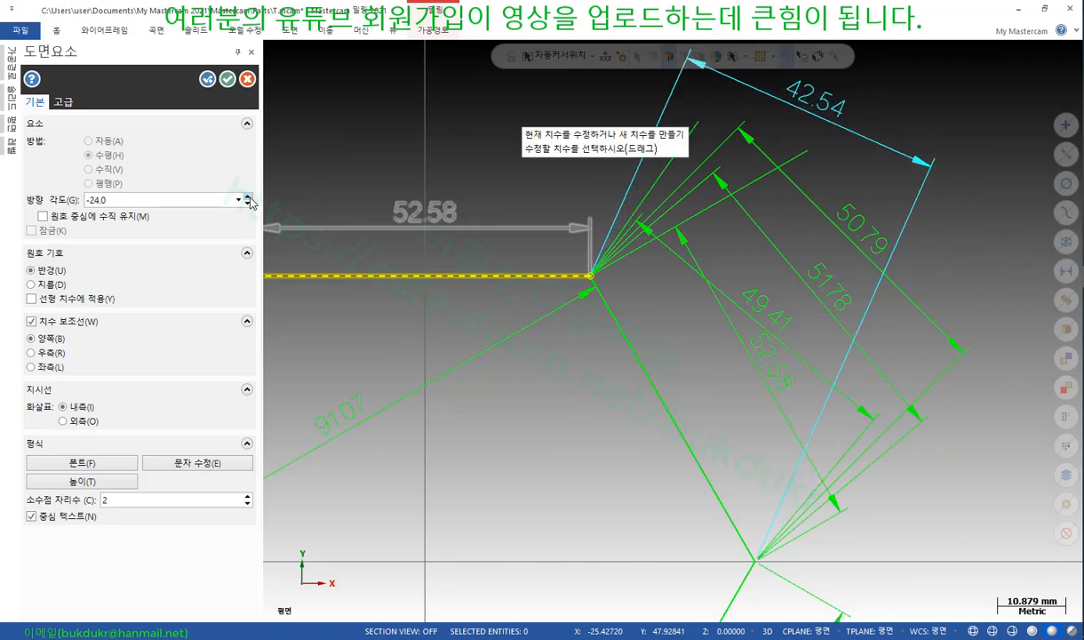
pyautogui.click(250, 199)
pyautogui.click(250, 200)
pyautogui.click(249, 199)
pyautogui.doubleClick(249, 199)
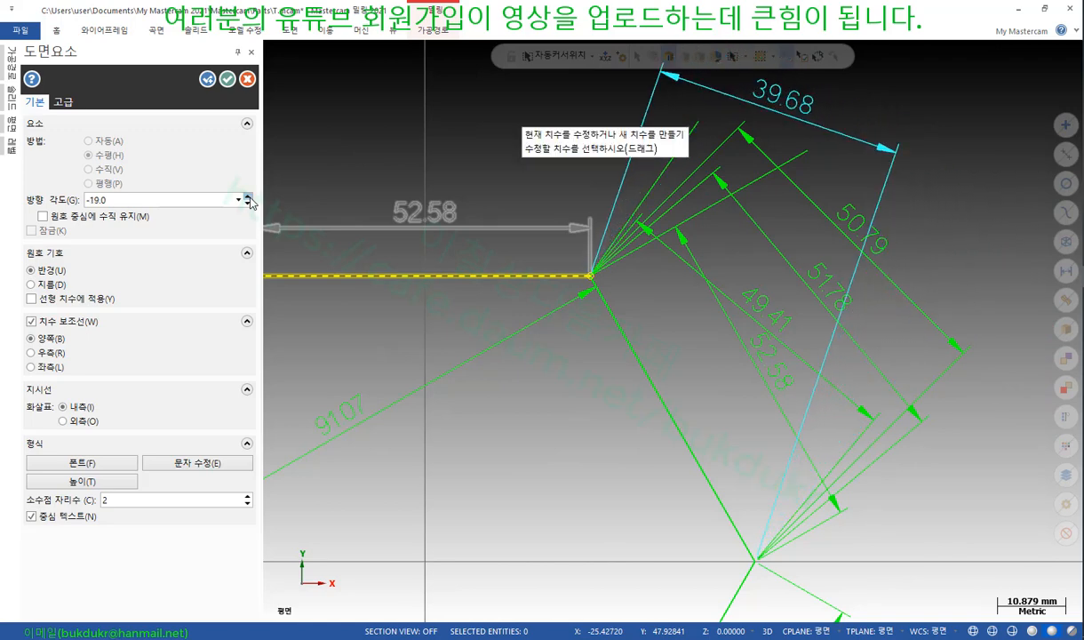
pyautogui.click(250, 199)
pyautogui.click(250, 199)
pyautogui.click(249, 199)
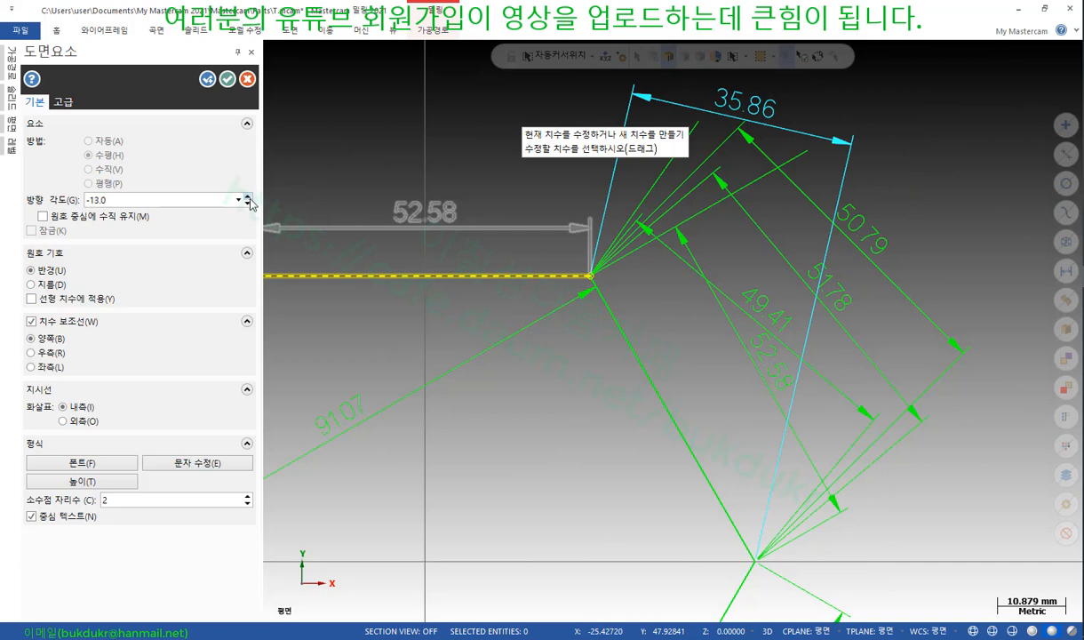
pyautogui.click(250, 206)
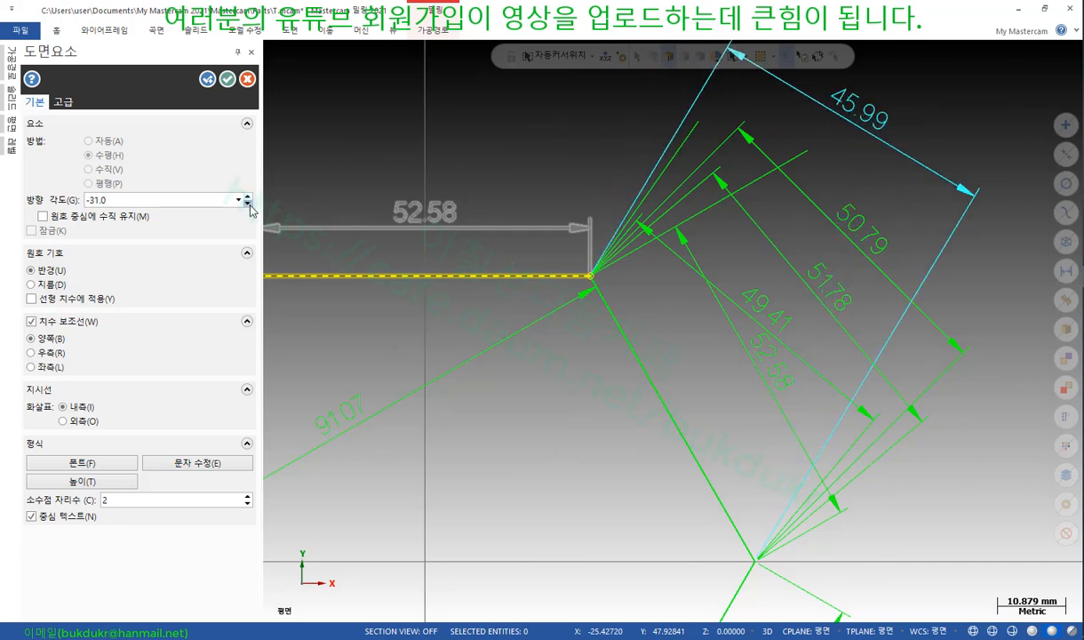
pyautogui.moveTo(250, 205); pyautogui.dragTo(250, 206)
pyautogui.click(249, 205)
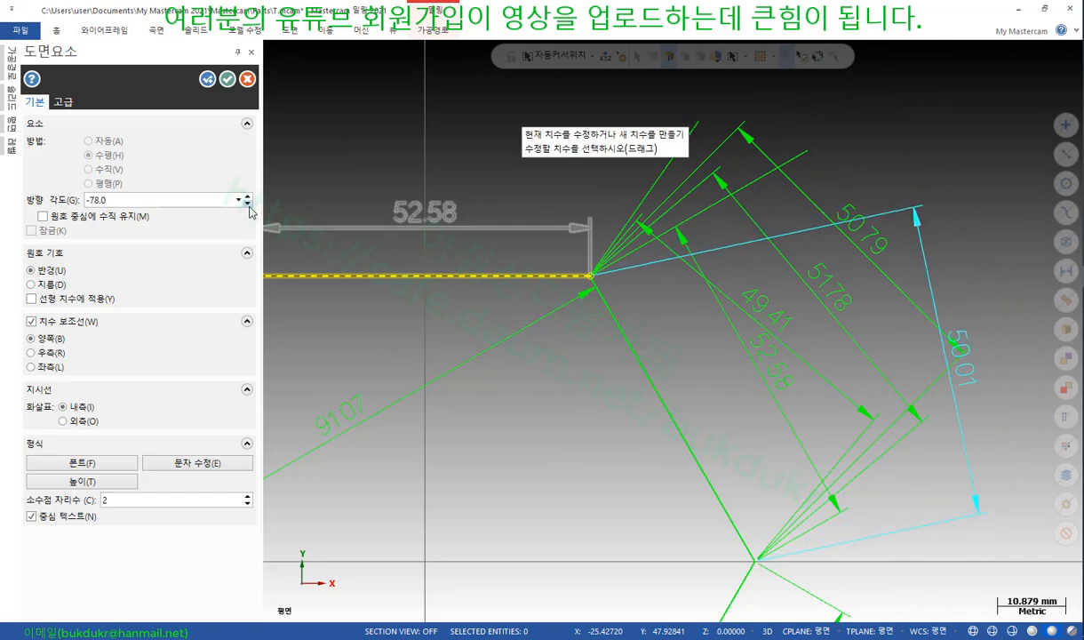
pyautogui.scroll(-2, 426, 226)
pyautogui.scroll(1, 727, 381)
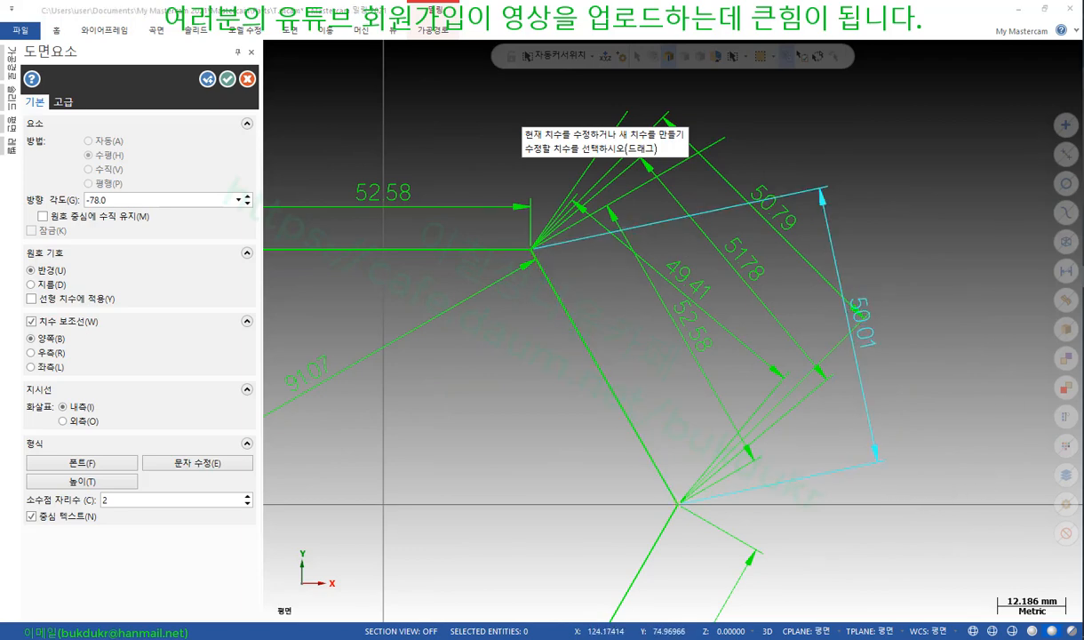
pyautogui.moveTo(736, 493); pyautogui.dragTo(878, 459)
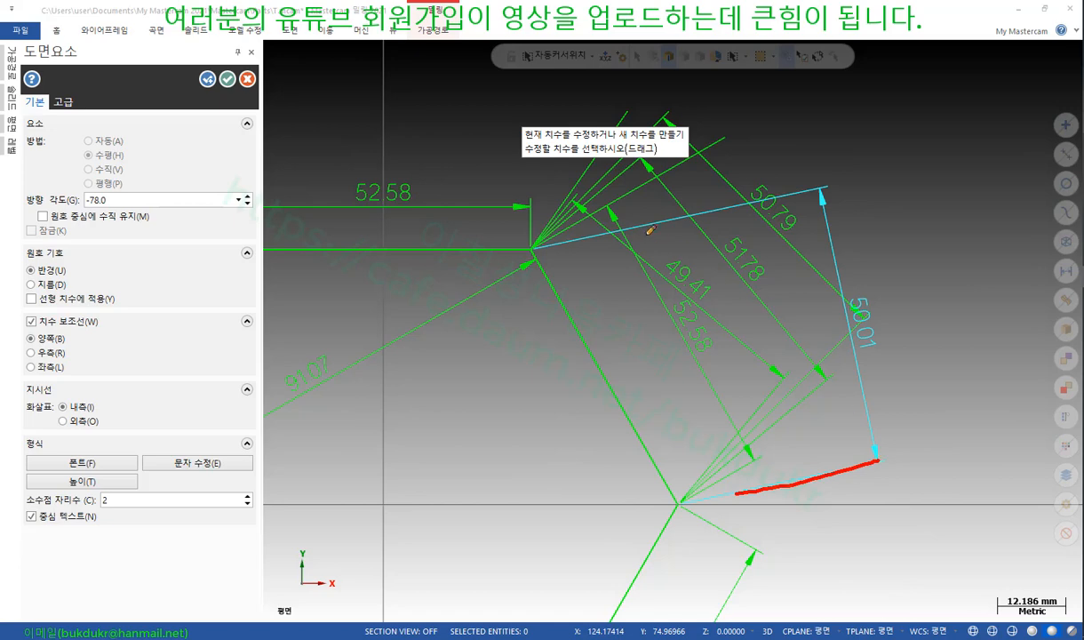
pyautogui.moveTo(622, 230); pyautogui.dragTo(811, 191)
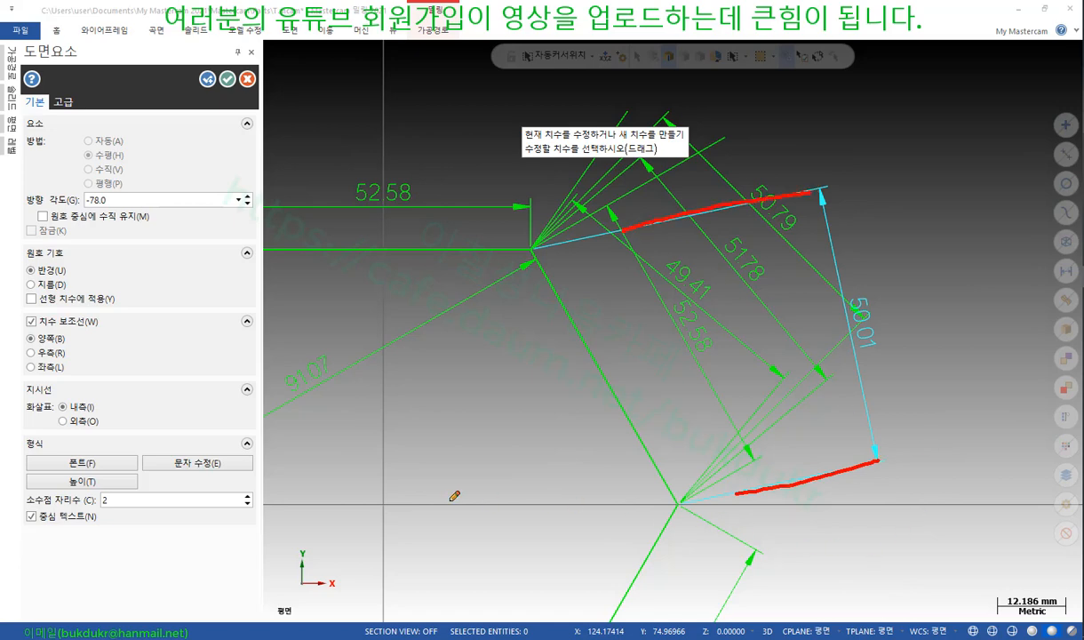
pyautogui.moveTo(443, 500); pyautogui.dragTo(914, 500)
pyautogui.moveTo(654, 322); pyautogui.dragTo(669, 593)
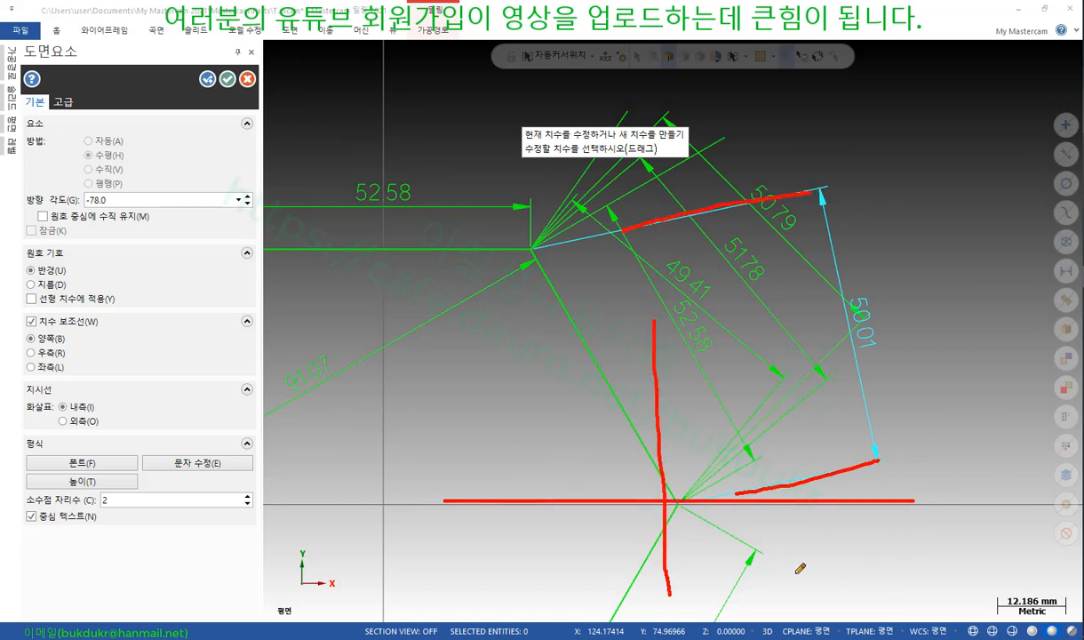
pyautogui.moveTo(893, 530)
pyautogui.mouseDown()
pyautogui.moveTo(912, 554)
pyautogui.moveTo(896, 556)
pyautogui.mouseUp()
pyautogui.click(595, 308)
pyautogui.moveTo(593, 307); pyautogui.dragTo(602, 313)
pyautogui.moveTo(615, 299); pyautogui.dragTo(602, 341)
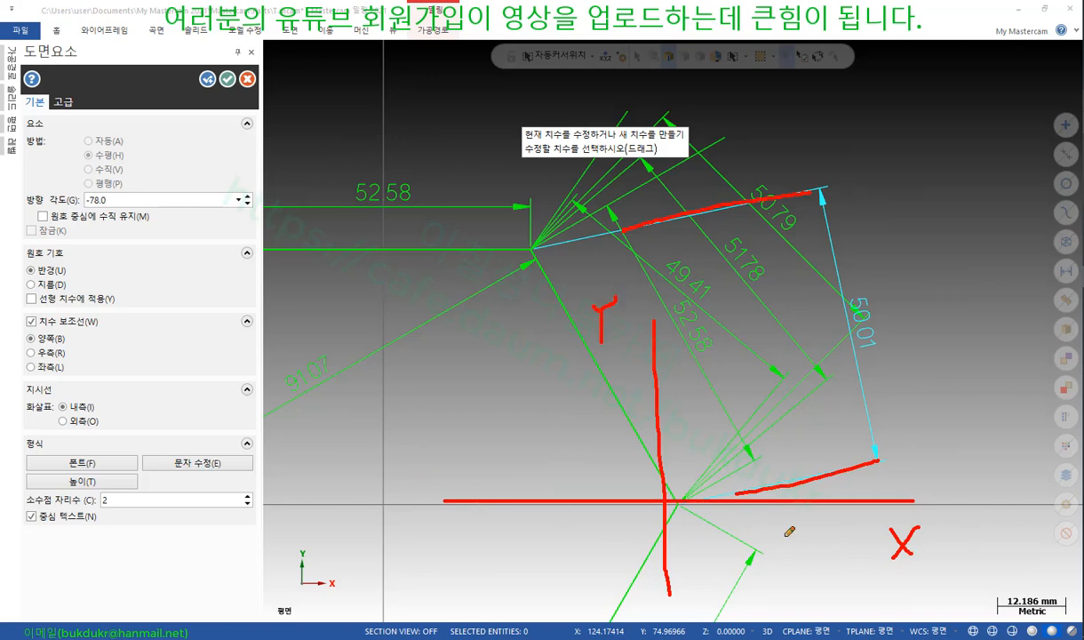
pyautogui.moveTo(638, 476)
pyautogui.mouseDown()
pyautogui.moveTo(912, 482)
pyautogui.moveTo(912, 513)
pyautogui.mouseUp()
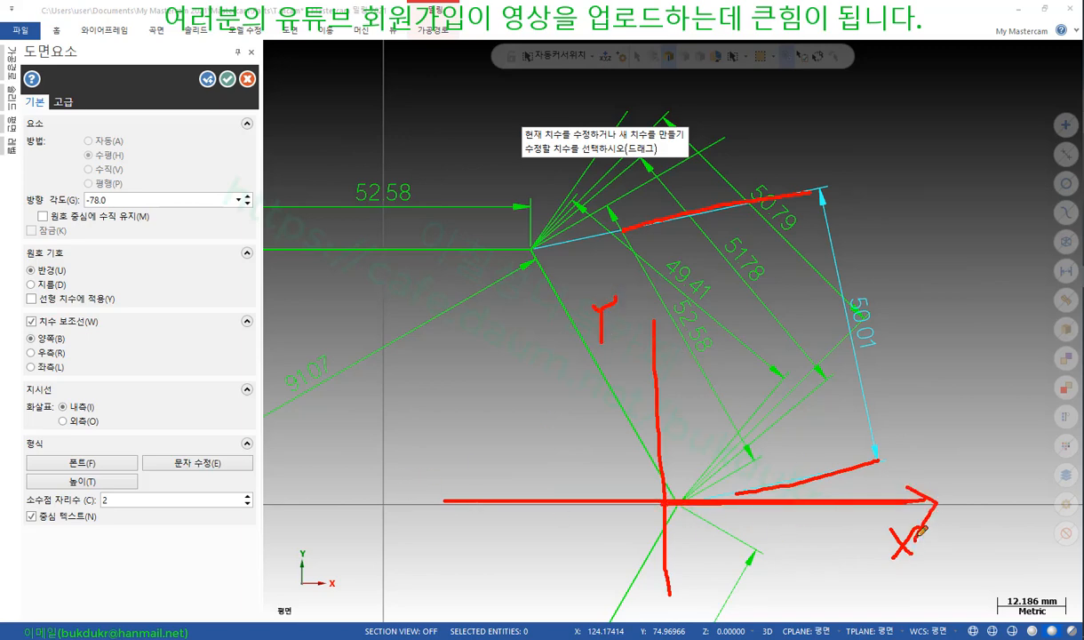
pyautogui.moveTo(978, 464)
pyautogui.mouseDown()
pyautogui.moveTo(976, 489)
pyautogui.moveTo(979, 464)
pyautogui.mouseUp()
pyautogui.moveTo(861, 498)
pyautogui.mouseDown()
pyautogui.moveTo(862, 470)
pyautogui.moveTo(870, 481)
pyautogui.mouseUp()
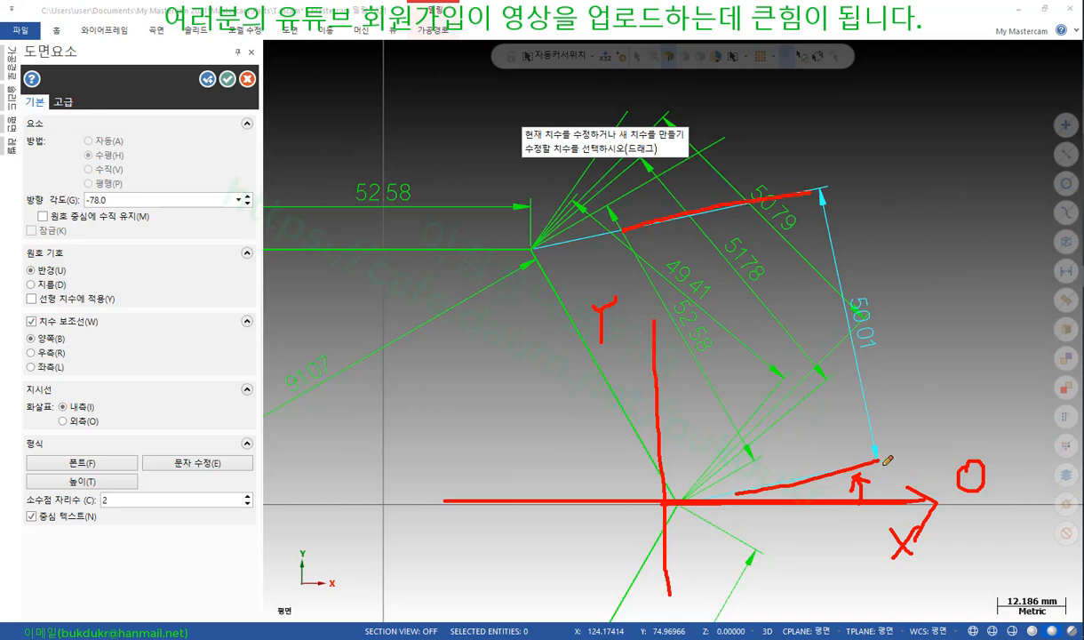
pyautogui.moveTo(106, 201)
pyautogui.mouseDown()
pyautogui.moveTo(78, 174)
pyautogui.moveTo(114, 201)
pyautogui.mouseUp()
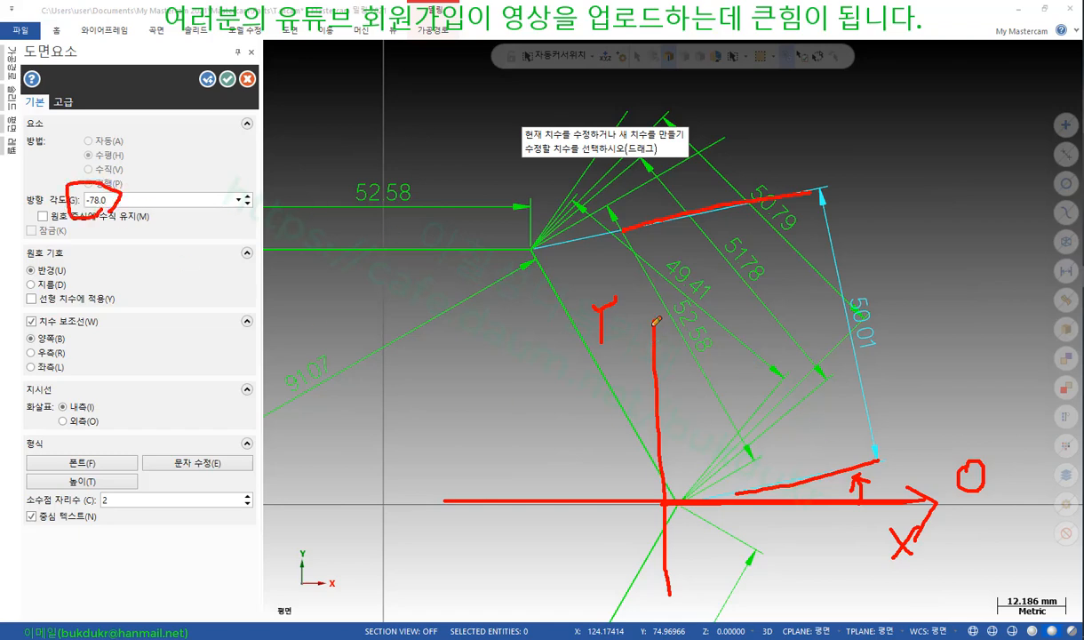
pyautogui.moveTo(634, 344); pyautogui.dragTo(674, 346)
pyautogui.moveTo(656, 282); pyautogui.dragTo(659, 285)
pyautogui.moveTo(672, 375)
pyautogui.mouseDown()
pyautogui.moveTo(703, 371)
pyautogui.moveTo(746, 438)
pyautogui.moveTo(796, 429)
pyautogui.mouseUp()
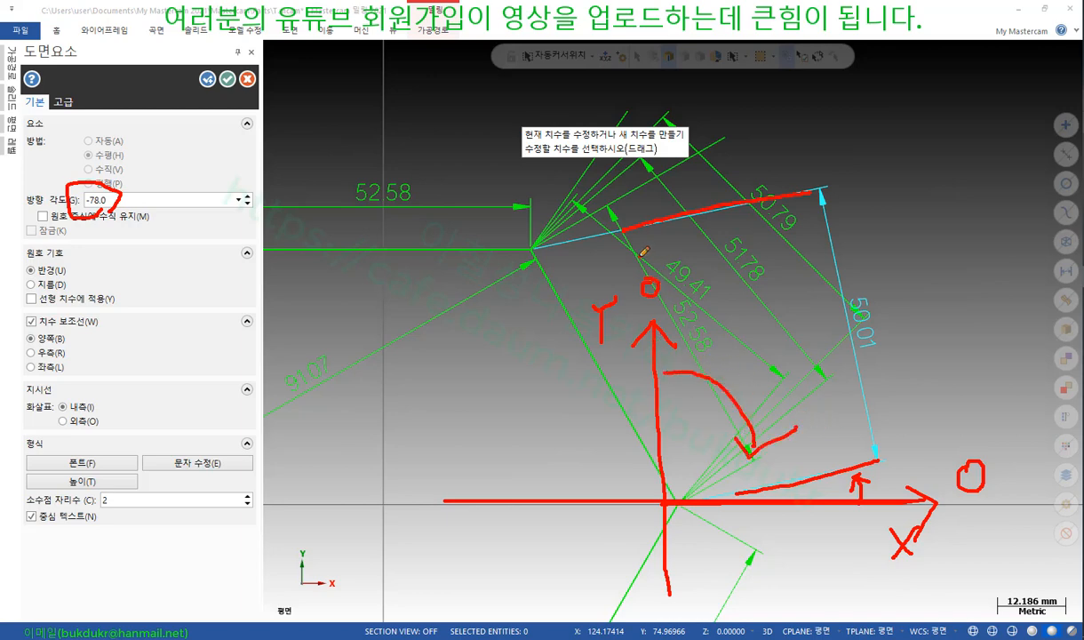
pyautogui.moveTo(644, 252)
pyautogui.mouseDown()
pyautogui.moveTo(758, 345)
pyautogui.moveTo(800, 400)
pyautogui.moveTo(805, 444)
pyautogui.mouseUp()
pyautogui.moveTo(715, 503)
pyautogui.mouseDown()
pyautogui.moveTo(920, 502)
pyautogui.moveTo(893, 533)
pyautogui.mouseUp()
pyautogui.moveTo(903, 461)
pyautogui.mouseDown()
pyautogui.moveTo(922, 461)
pyautogui.moveTo(927, 438)
pyautogui.moveTo(930, 481)
pyautogui.moveTo(960, 477)
pyautogui.moveTo(944, 451)
pyautogui.mouseUp()
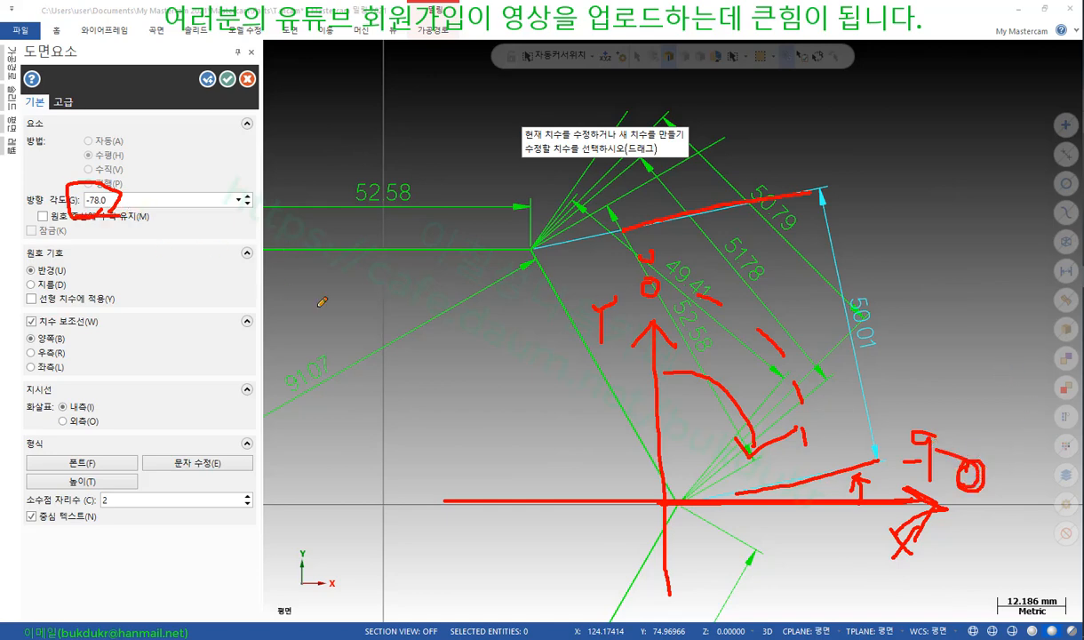
pyautogui.moveTo(654, 355); pyautogui.dragTo(636, 129)
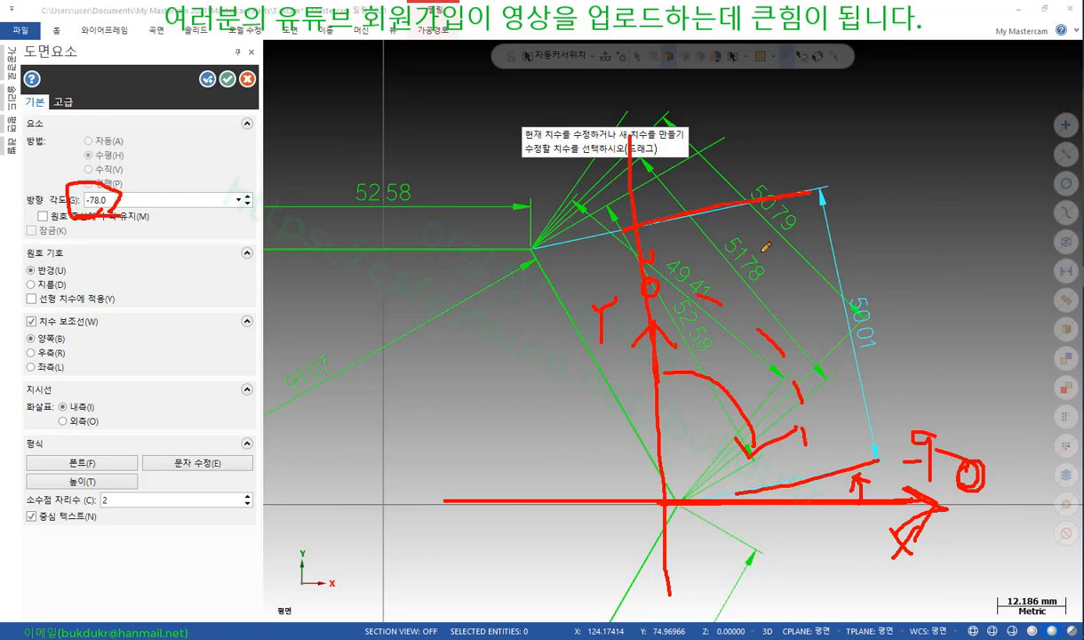
pyautogui.moveTo(533, 251)
pyautogui.mouseDown()
pyautogui.moveTo(622, 229)
pyautogui.moveTo(754, 153)
pyautogui.mouseUp()
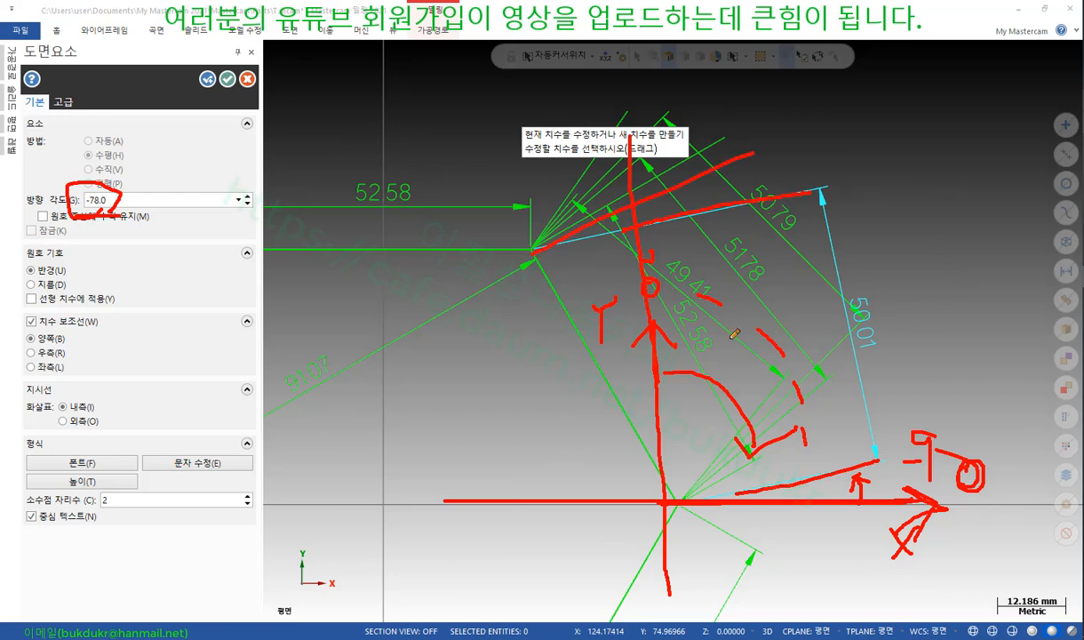
pyautogui.moveTo(685, 489); pyautogui.dragTo(942, 360)
pyautogui.moveTo(538, 247); pyautogui.dragTo(727, 125)
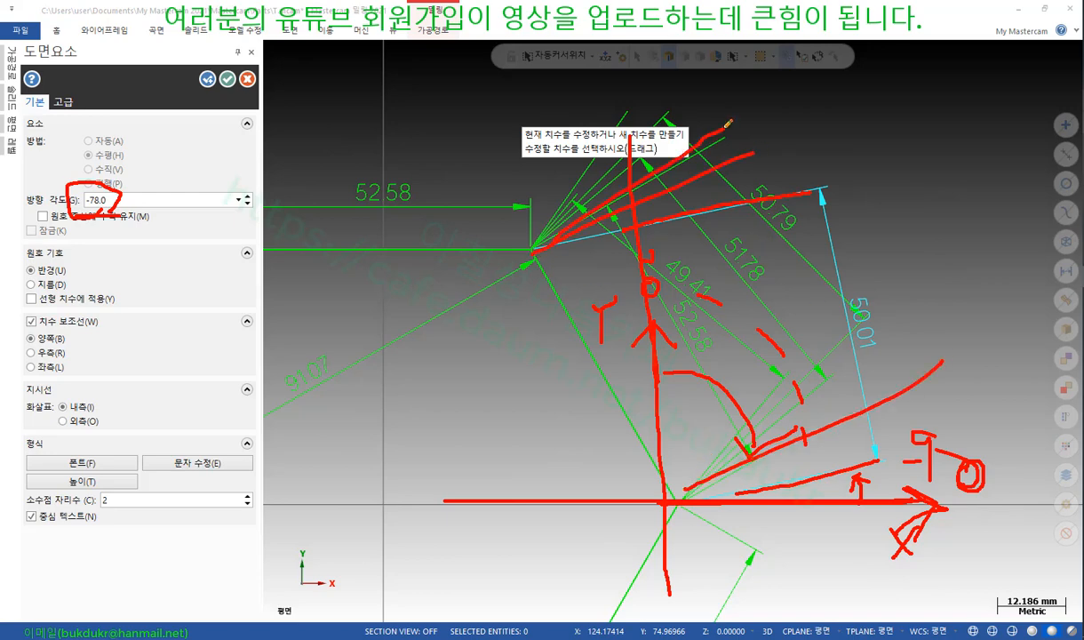
pyautogui.rightClick(911, 155)
pyautogui.click(907, 306)
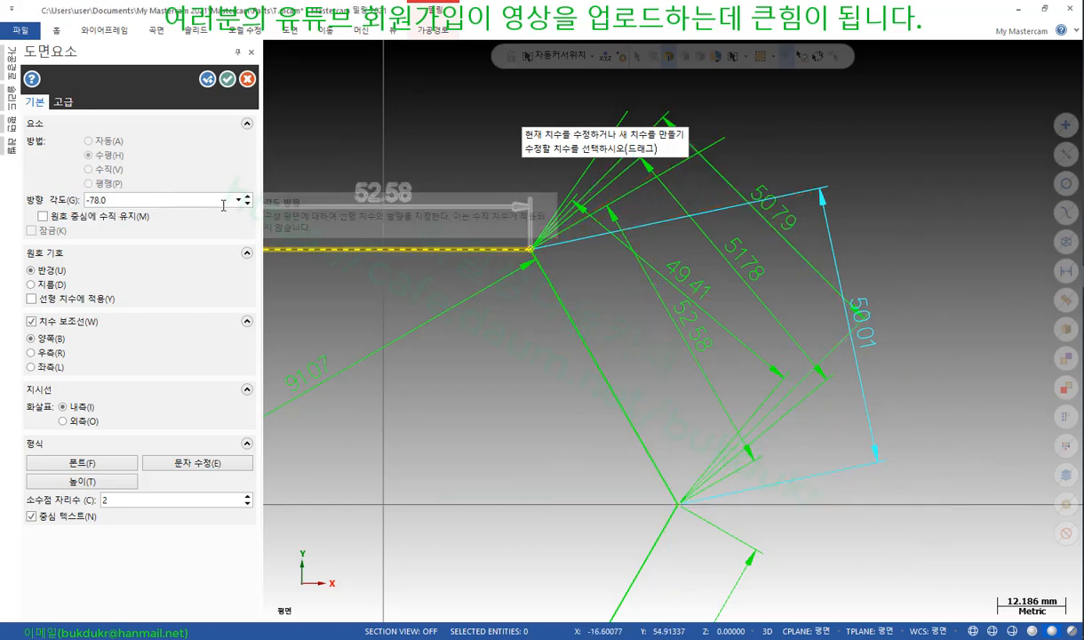
# Dimension the hexagon's upper-left edge as 52.58, placed outside the hexagon
pyautogui.scroll(-4, 1036, 334)
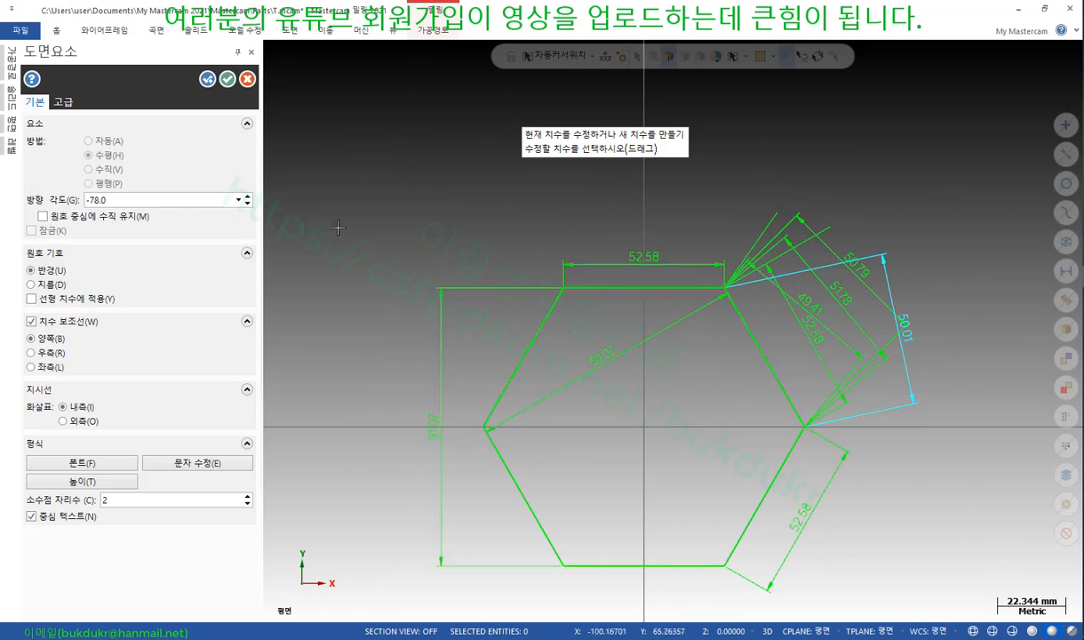
pyautogui.click(498, 386)
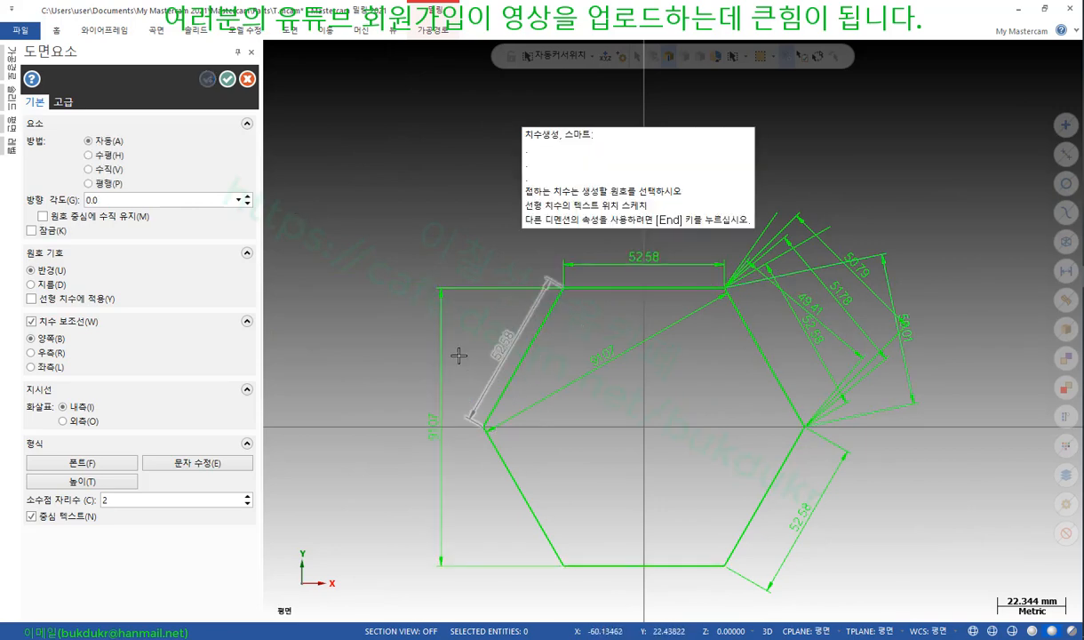
pyautogui.click(383, 308)
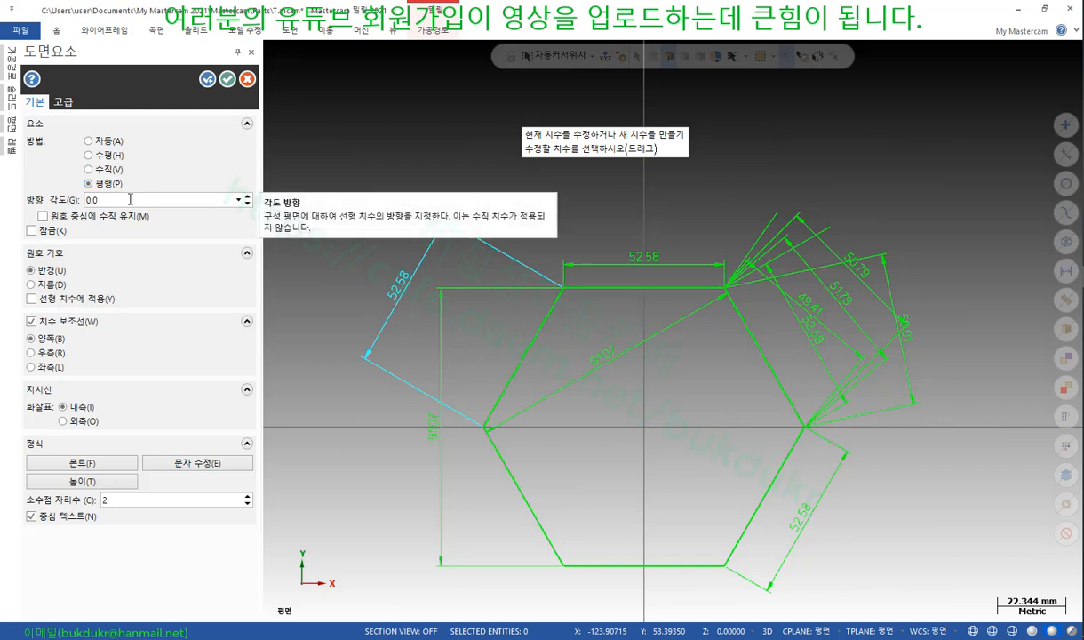
pyautogui.click(89, 142)
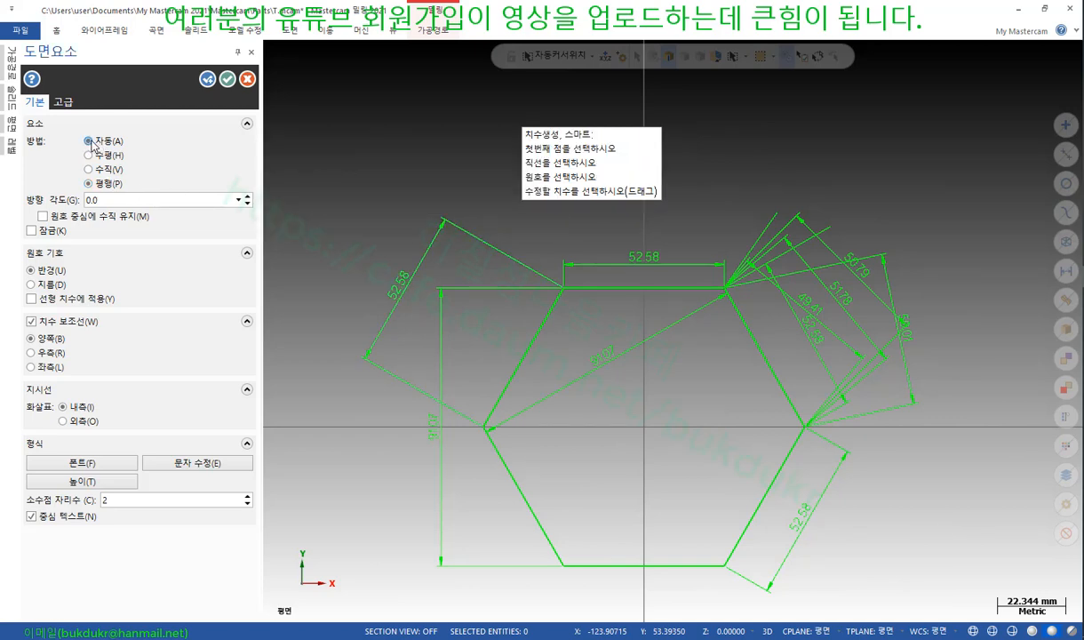
# Add a parallel 52.58 dimension to the same edge, placed inside the hexagon
pyautogui.click(90, 184)
pyautogui.click(523, 321)
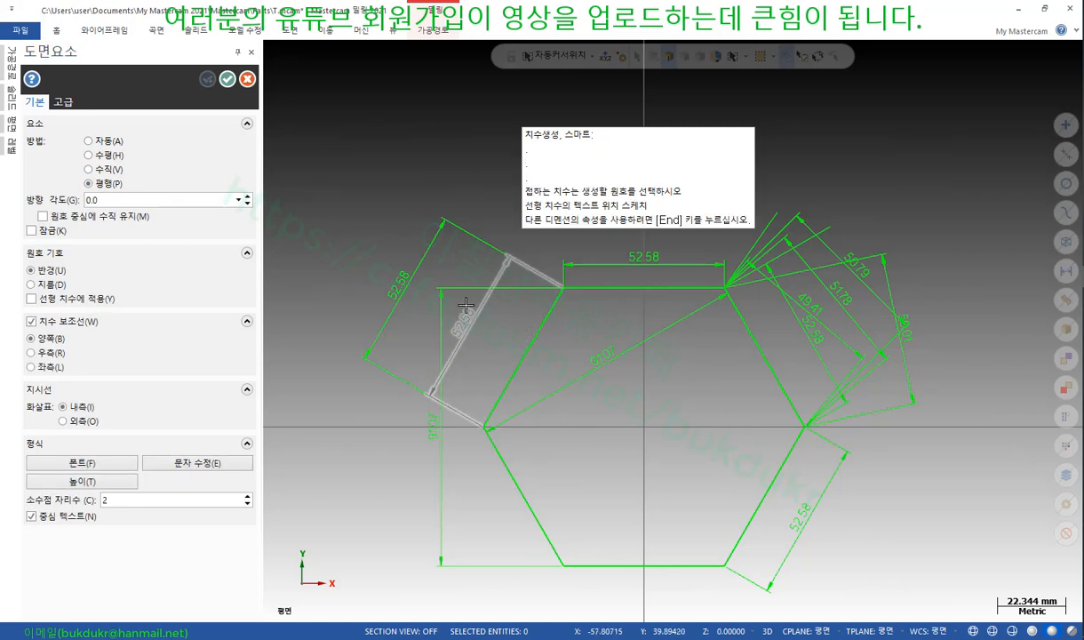
pyautogui.click(462, 298)
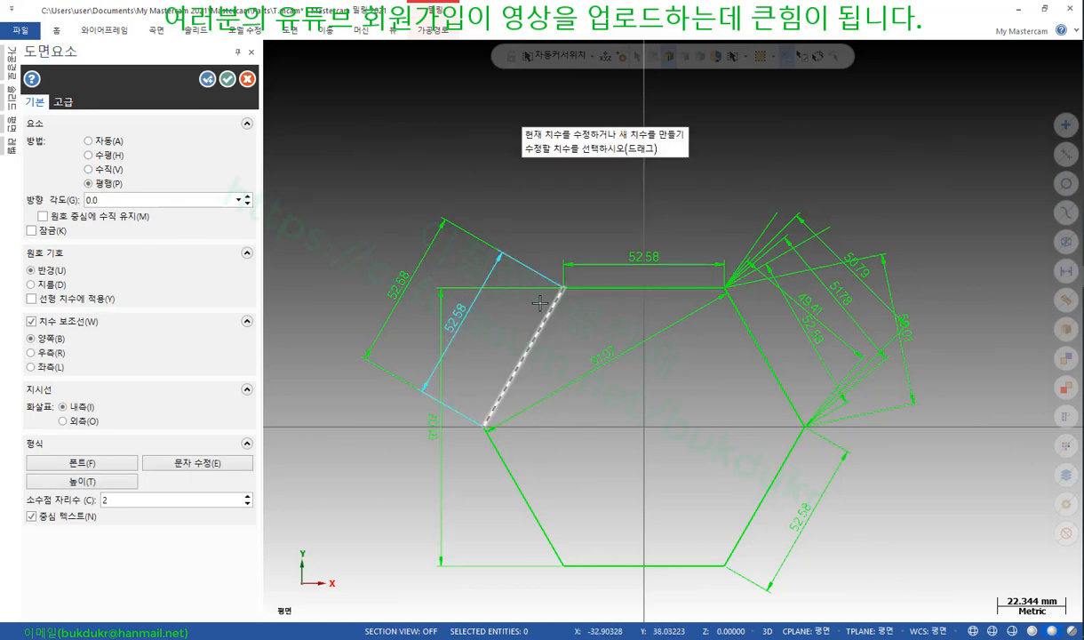
# Step the dimension angle down to -5° and then up toward 49° to compare readings
pyautogui.click(248, 198)
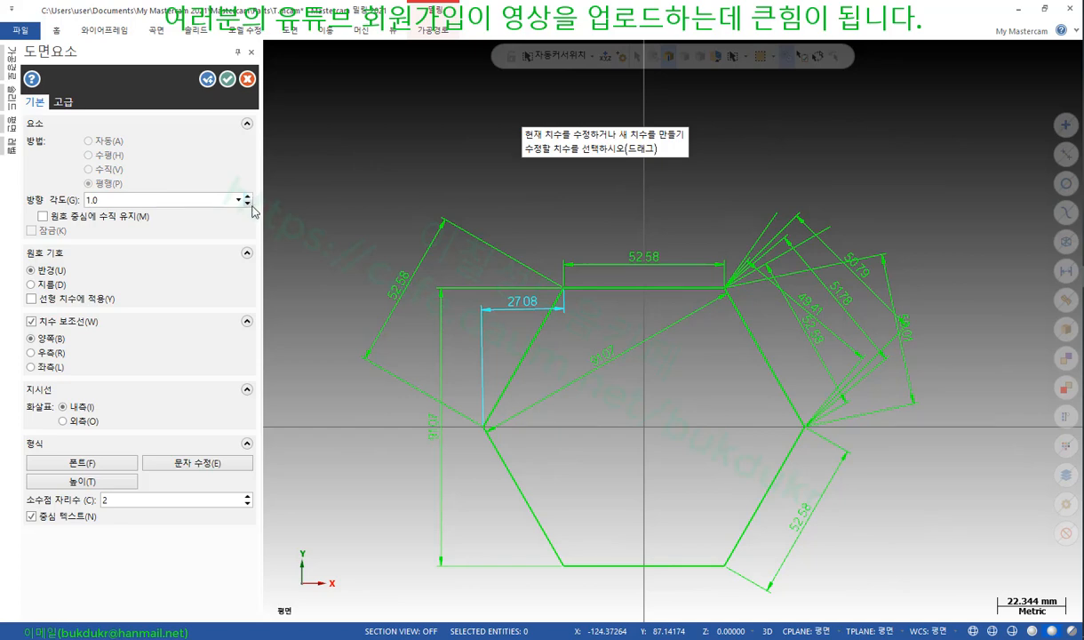
pyautogui.click(248, 203)
pyautogui.click(249, 204)
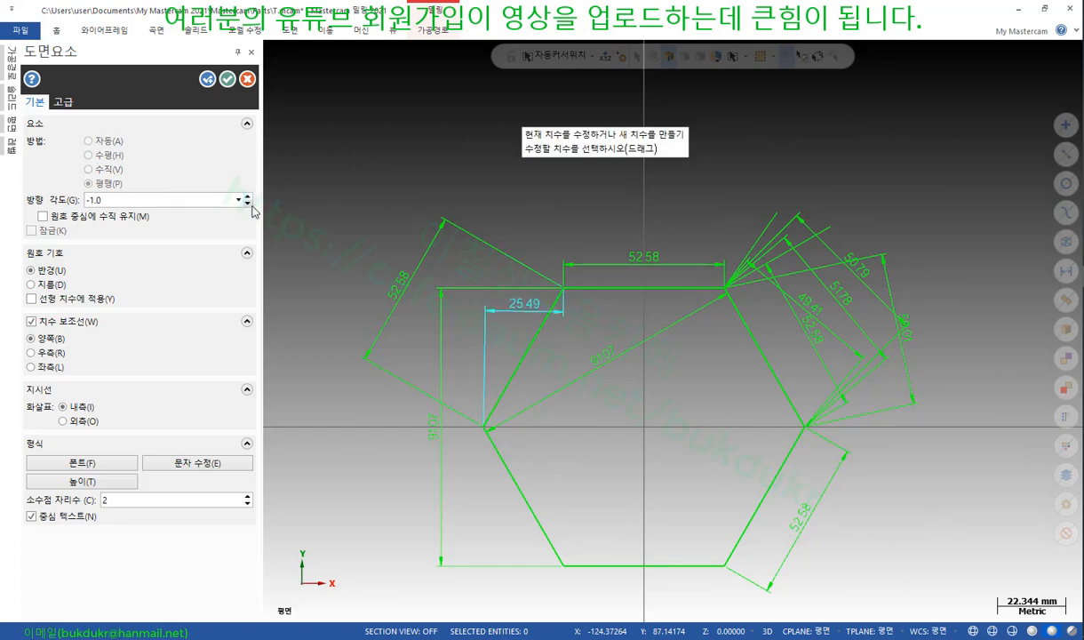
pyautogui.click(249, 204)
pyautogui.click(249, 204)
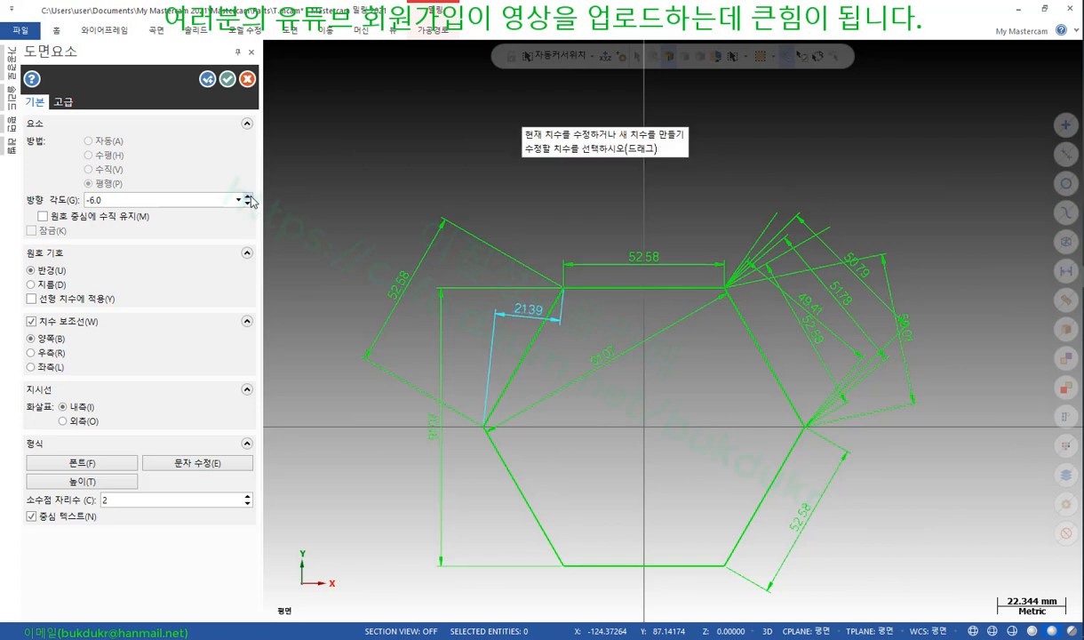
pyautogui.click(249, 204)
pyautogui.click(250, 197)
pyautogui.click(250, 196)
pyautogui.click(250, 196)
pyautogui.click(250, 197)
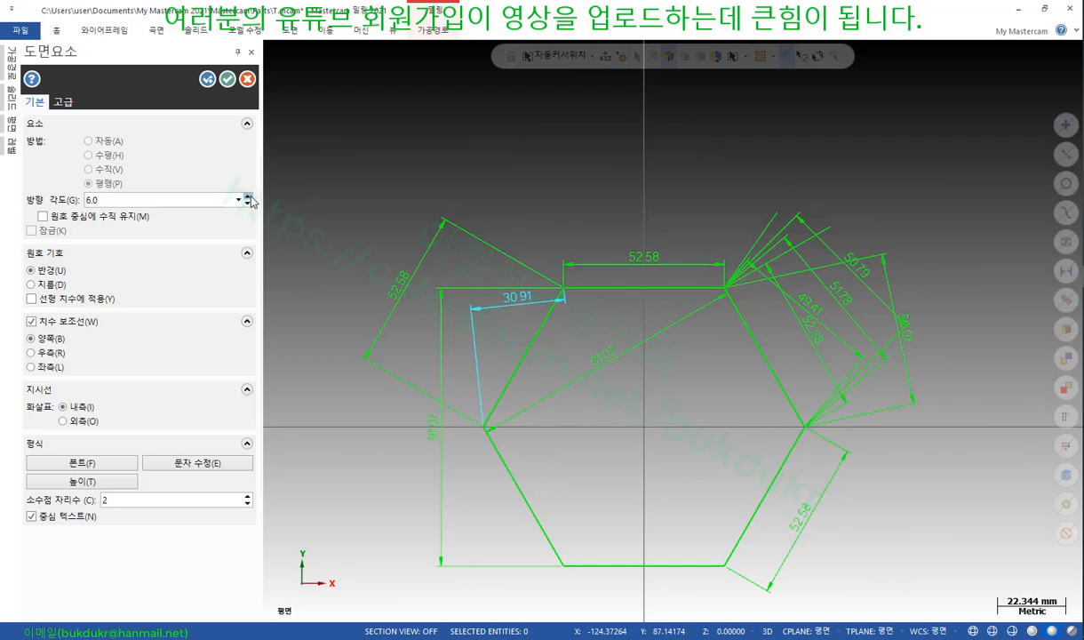
pyautogui.click(250, 197)
pyautogui.click(250, 196)
pyautogui.click(250, 197)
pyautogui.click(250, 197)
pyautogui.click(249, 197)
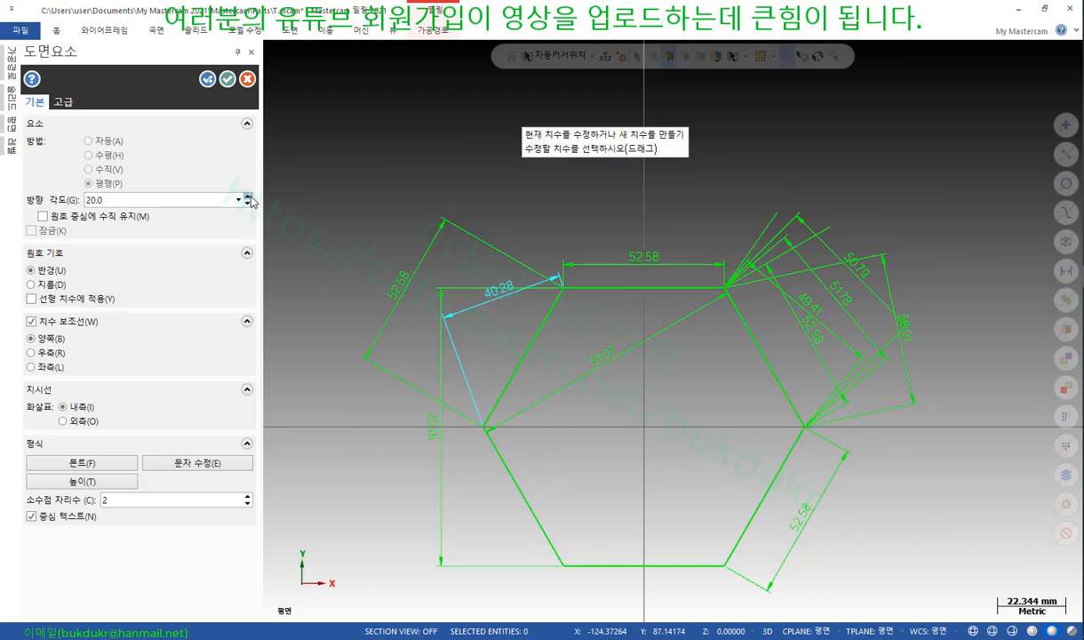
pyautogui.click(250, 197)
pyautogui.click(249, 196)
pyautogui.click(249, 196)
pyautogui.click(250, 196)
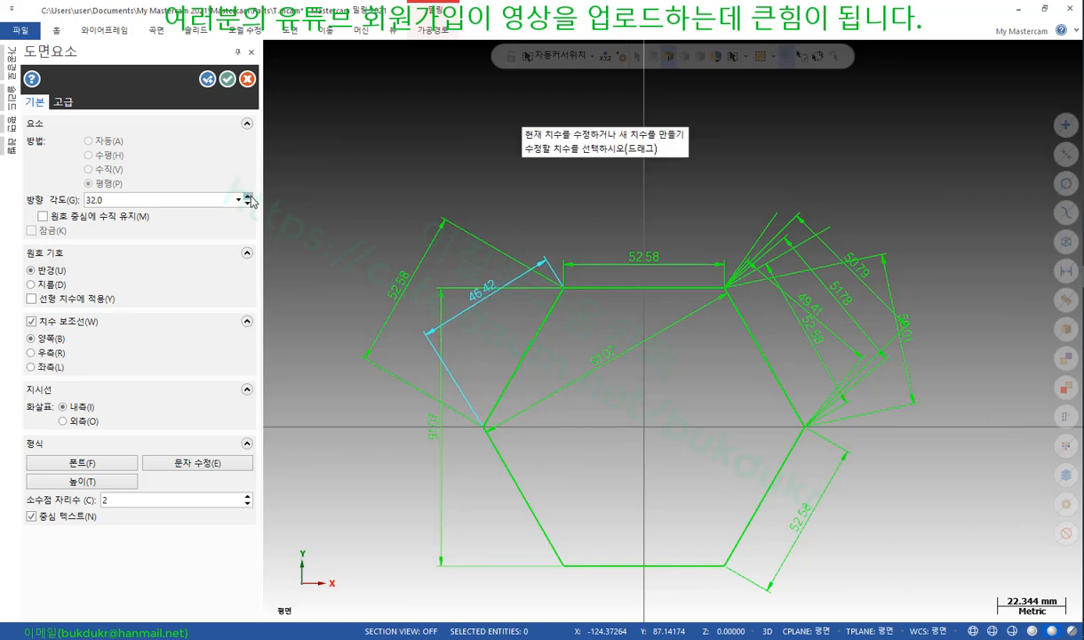
pyautogui.click(250, 196)
pyautogui.click(250, 196)
pyautogui.click(249, 196)
# Step the angle back down through 13°, 7° and 3° to 0° for a parallel 52.58
pyautogui.click(250, 202)
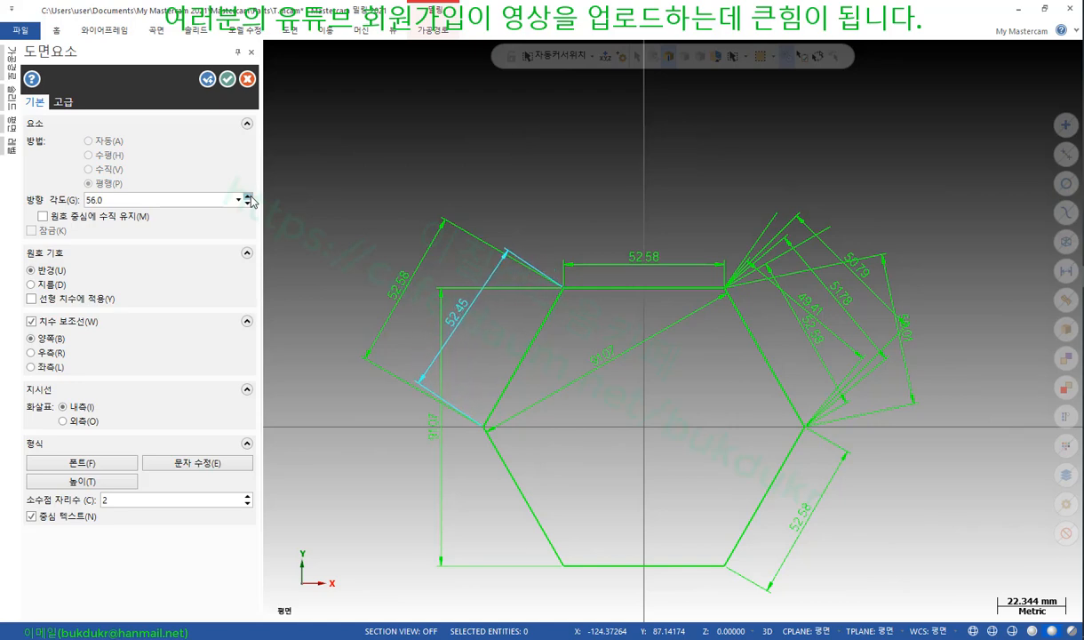
pyautogui.click(250, 202)
pyautogui.click(249, 202)
pyautogui.click(249, 202)
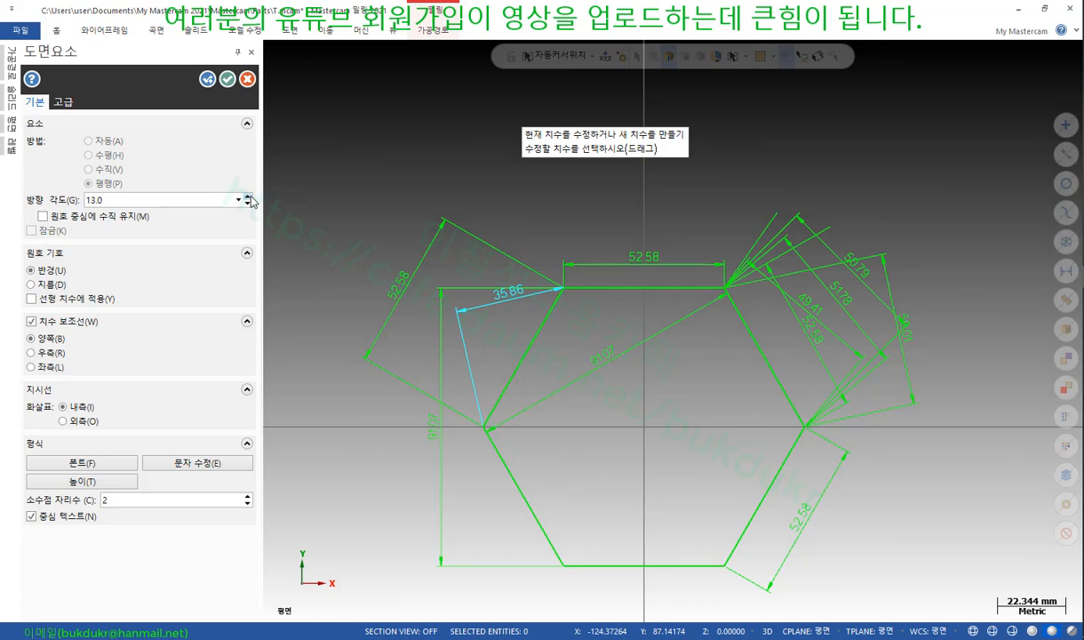
pyautogui.click(249, 202)
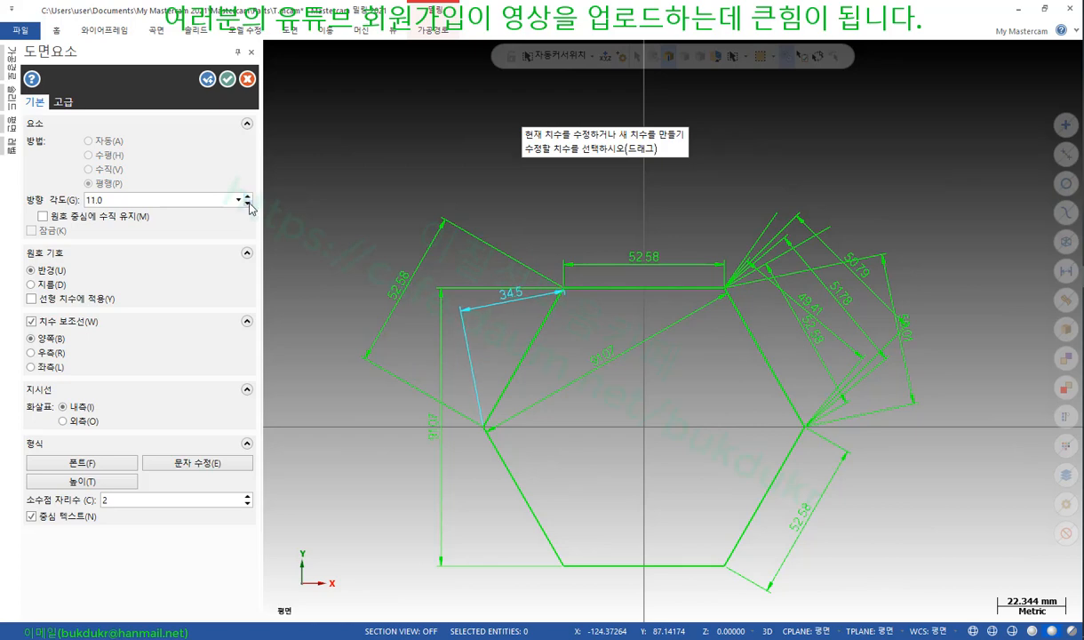
pyautogui.click(250, 203)
pyautogui.click(250, 203)
pyautogui.click(249, 203)
pyautogui.click(250, 203)
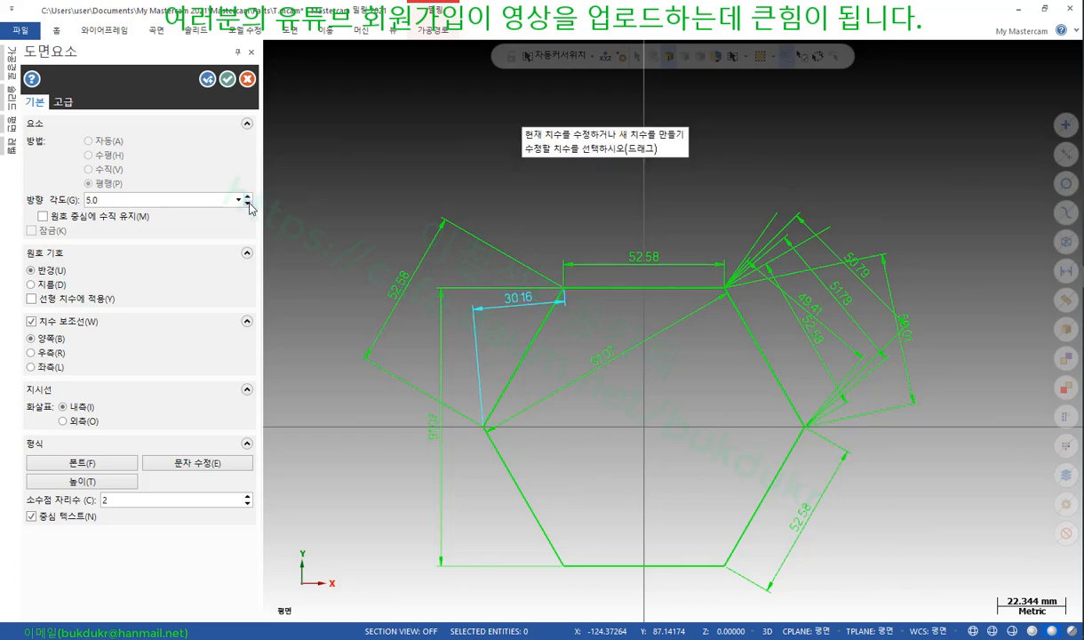
pyautogui.click(250, 203)
pyautogui.click(249, 202)
pyautogui.click(250, 203)
pyautogui.click(250, 203)
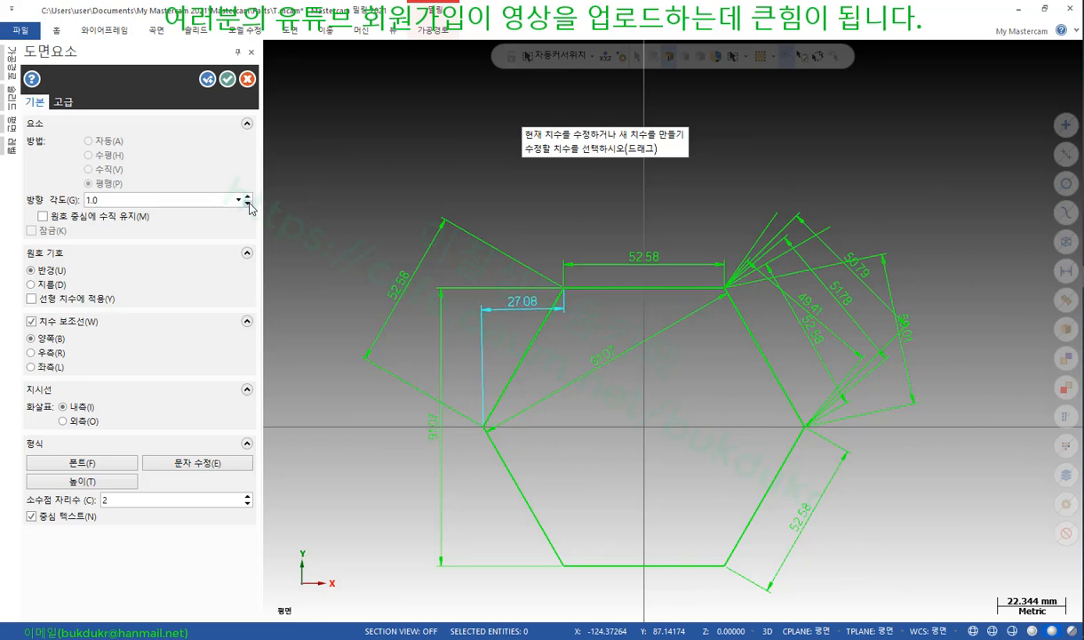
pyautogui.click(250, 203)
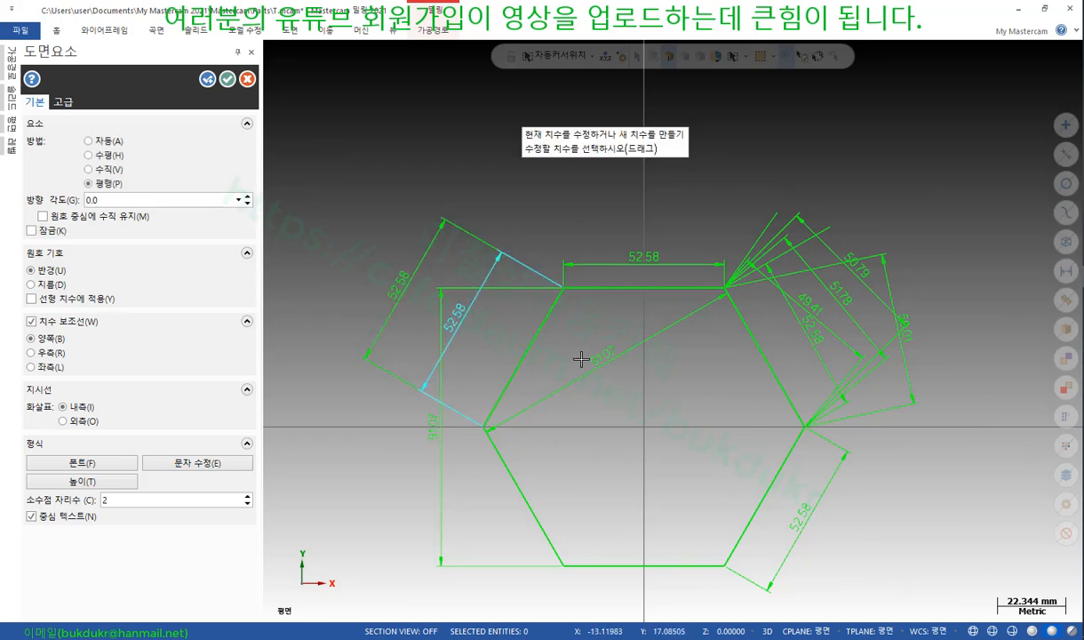
pyautogui.click(250, 202)
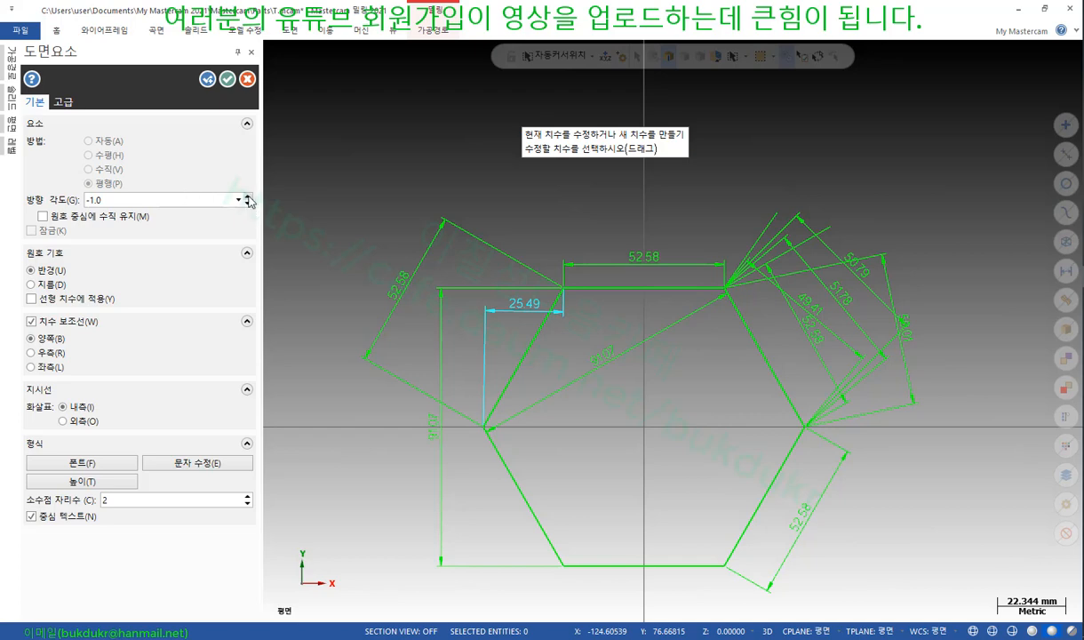
pyautogui.click(249, 197)
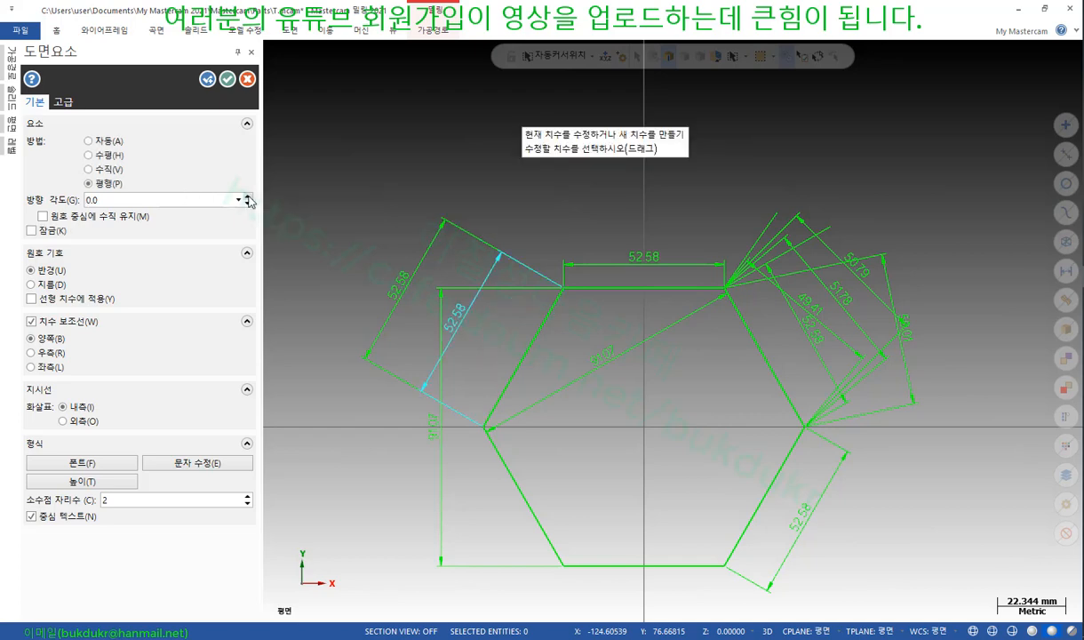
# Try dimension angles of 5°, 45°, 60°, 70° and 80° in the angle field
pyautogui.doubleClick(165, 204)
pyautogui.write('5.0')
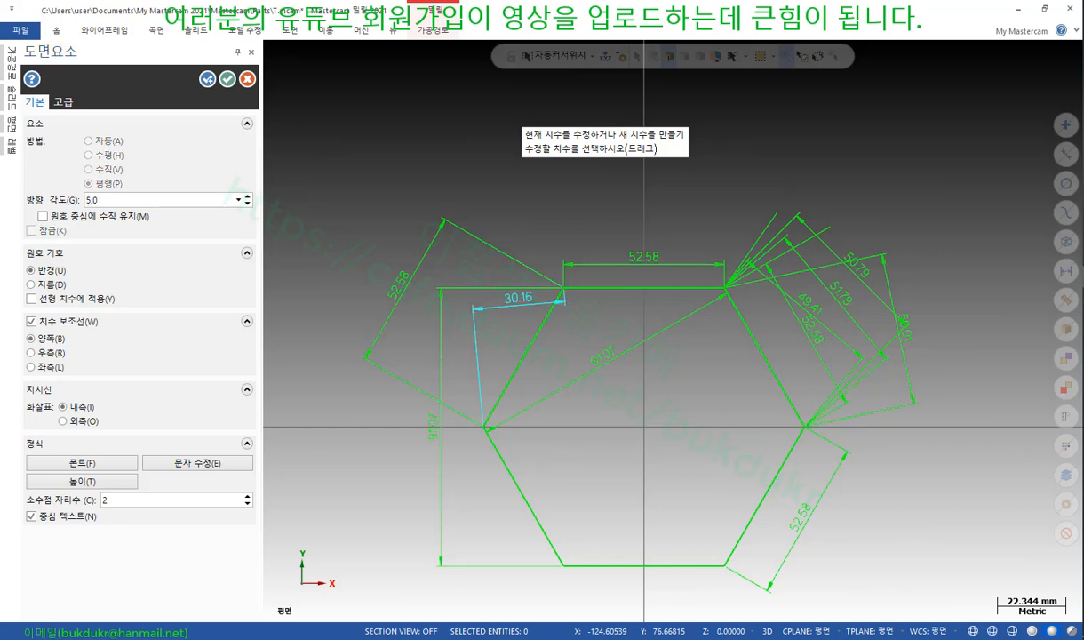
pyautogui.doubleClick(125, 201)
pyautogui.write('45.0')
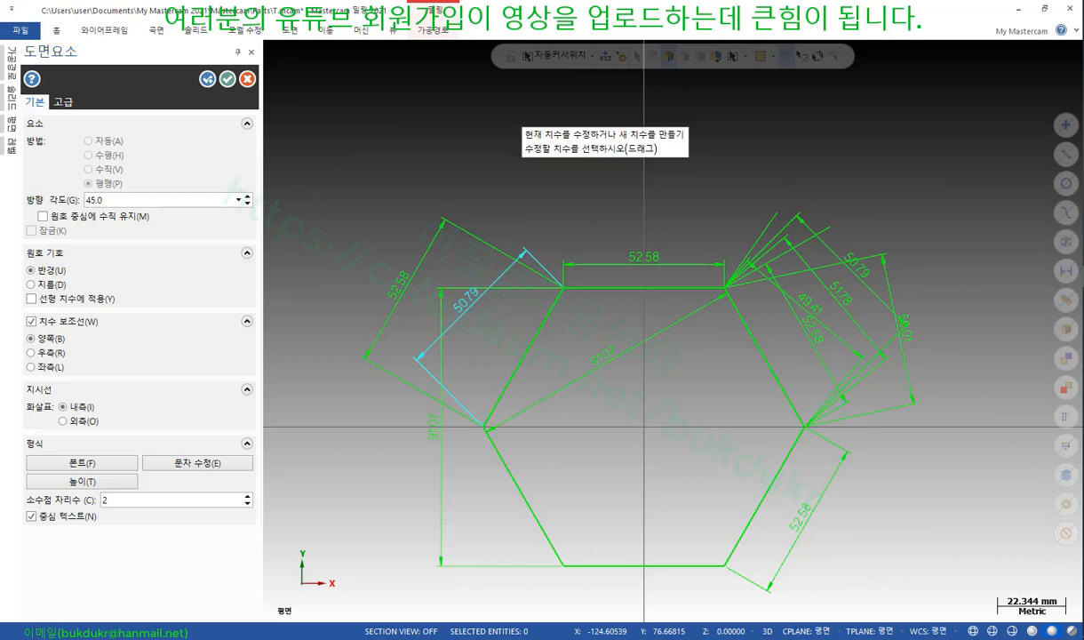
pyautogui.doubleClick(111, 200)
pyautogui.write('60')
pyautogui.press('Return')
pyautogui.doubleClick(115, 200)
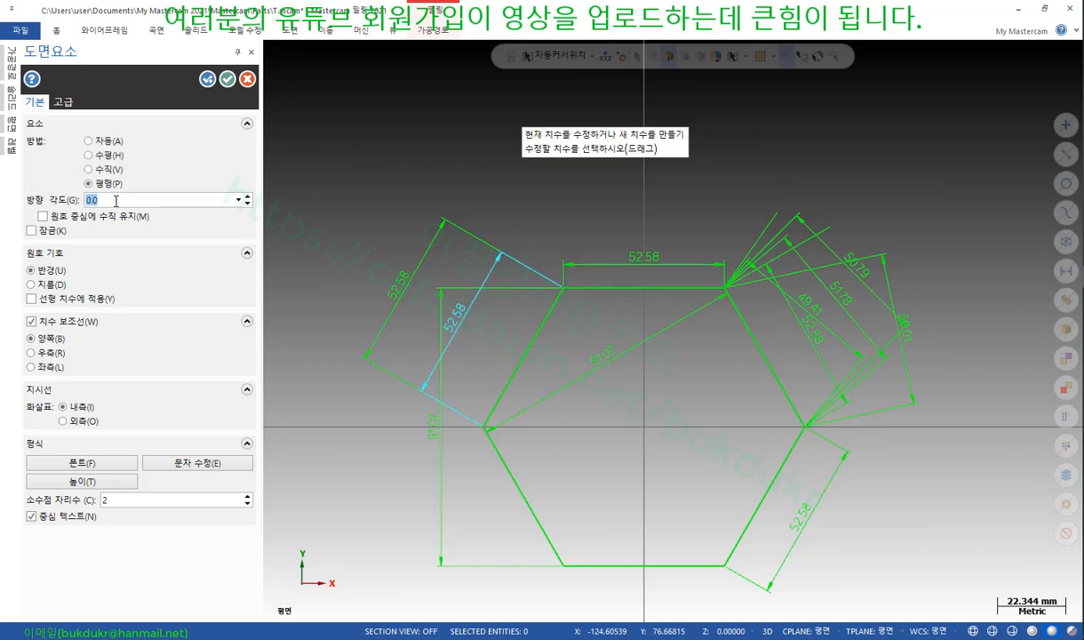
pyautogui.write('70')
pyautogui.press('Return')
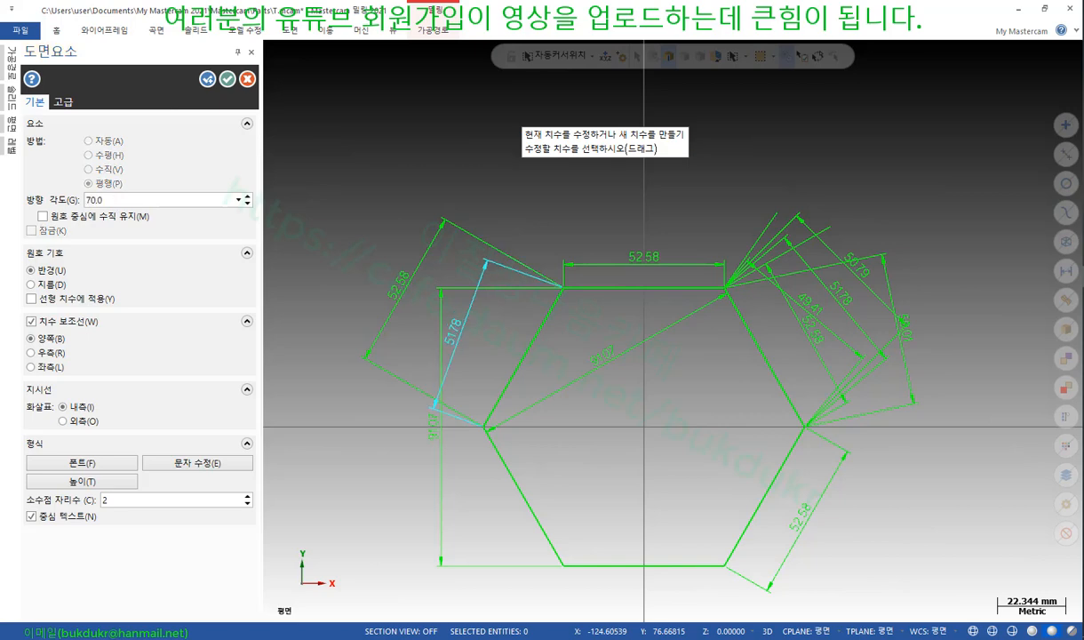
pyautogui.doubleClick(115, 200)
pyautogui.write('80')
pyautogui.press('Return')
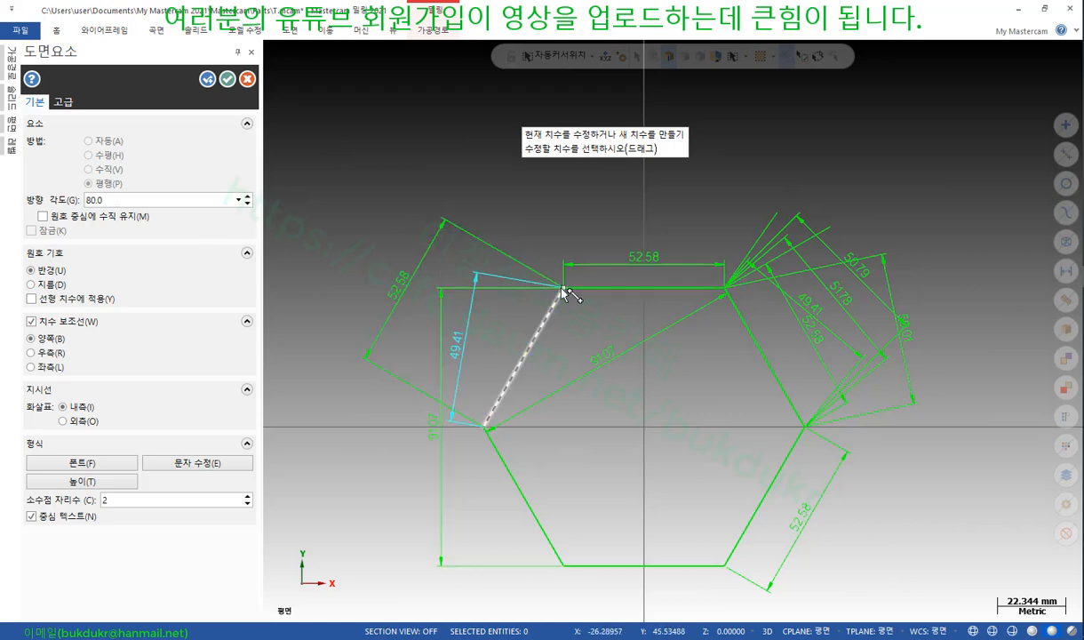
# Reset the angle to 0°, then set it to 10° so the dimension reads 33.8
pyautogui.doubleClick(127, 200)
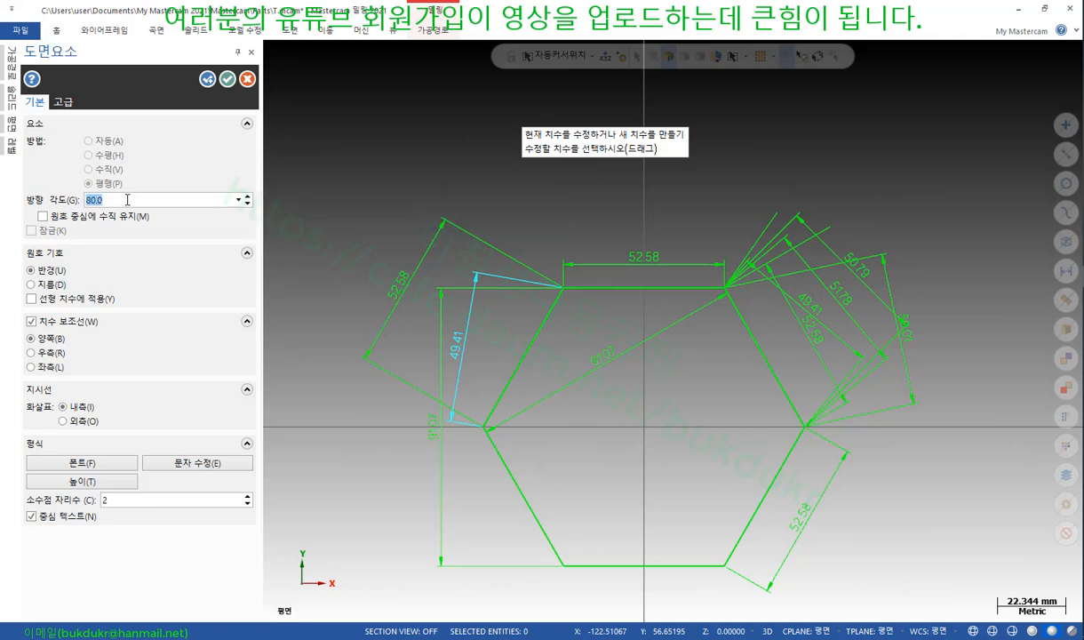
pyautogui.write('0')
pyautogui.press('Return')
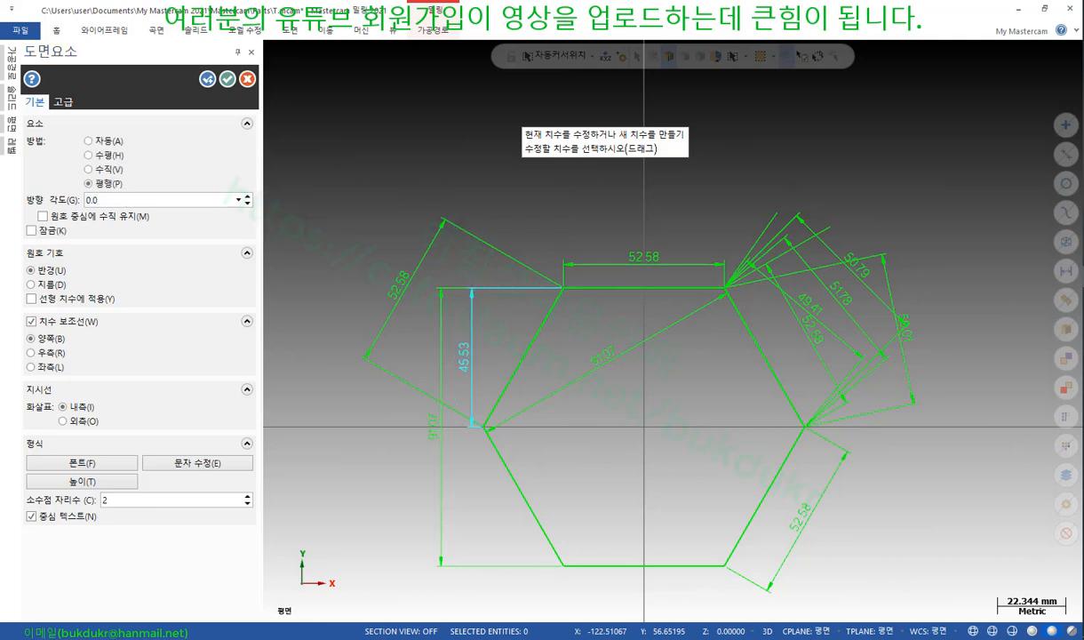
pyautogui.doubleClick(137, 198)
pyautogui.write('0')
pyautogui.doubleClick(150, 197)
pyautogui.click(149, 199)
pyautogui.press('BackSpace')
pyautogui.press('BackSpace')
pyautogui.press('BackSpace')
pyautogui.press('BackSpace')
pyautogui.press('Return')
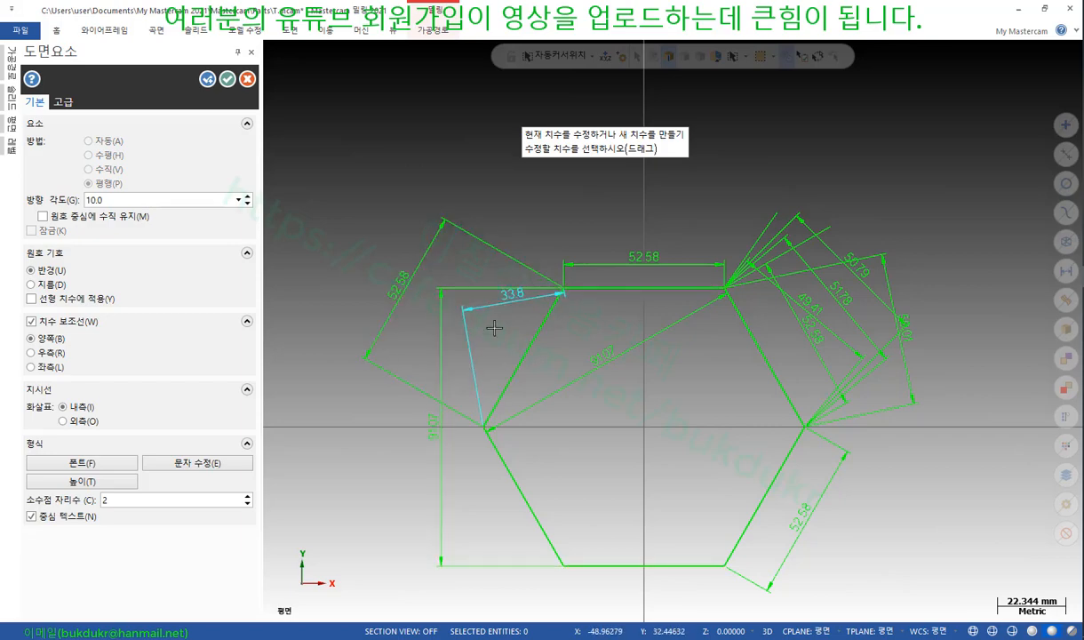
# Sketch red screen-pen notes showing the dimension direction, angled edge and 90° reference
pyautogui.scroll(2, 374, 408)
pyautogui.scroll(1, 368, 436)
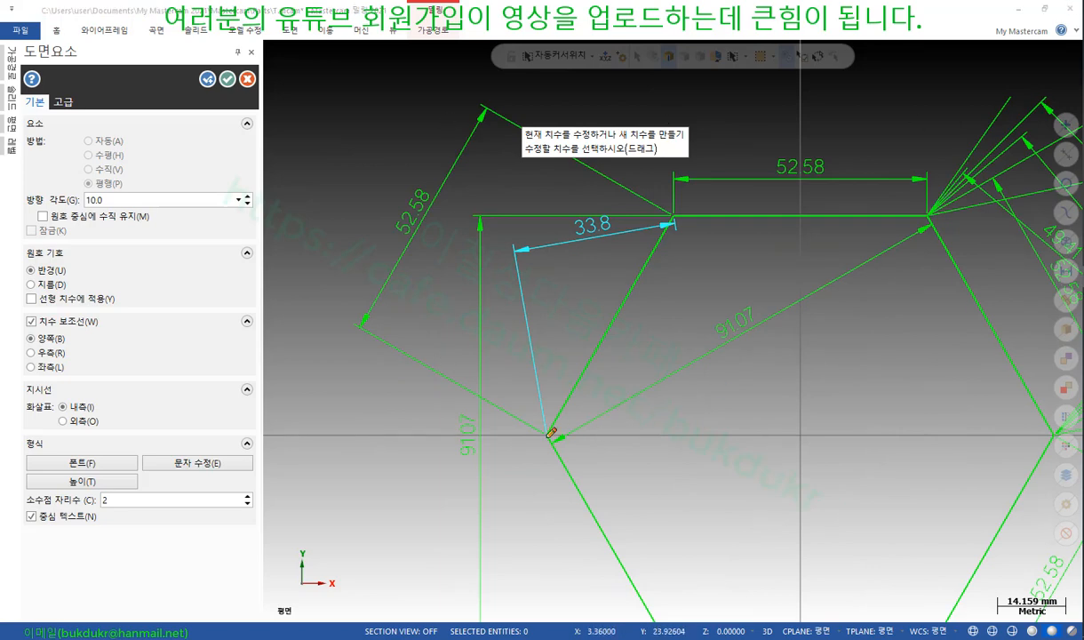
pyautogui.moveTo(548, 435); pyautogui.dragTo(550, 260)
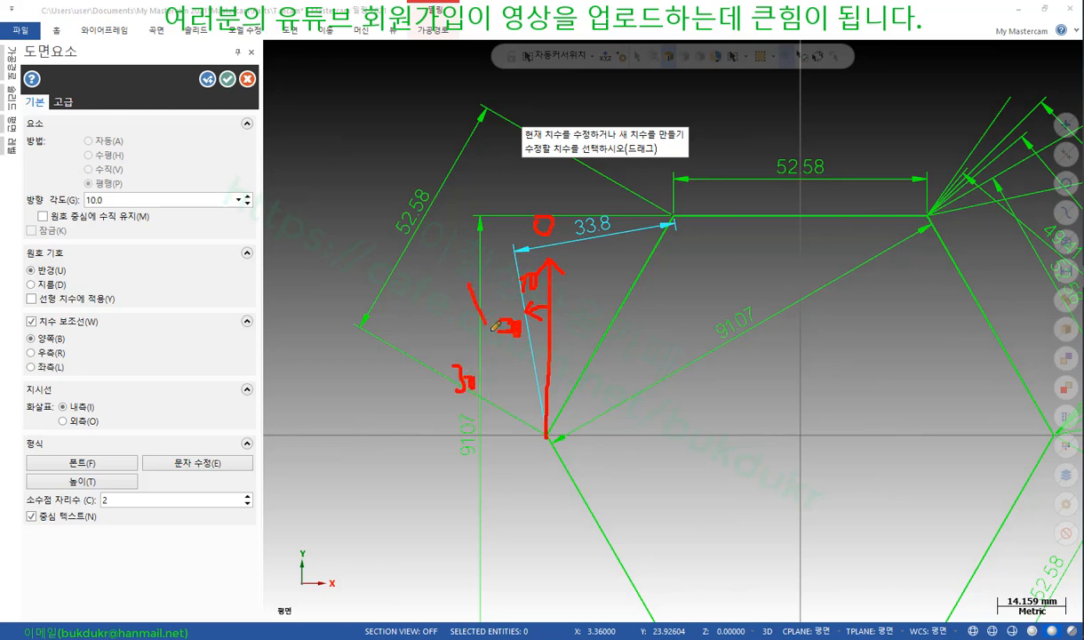
pyautogui.moveTo(469, 284); pyautogui.dragTo(555, 458)
pyautogui.moveTo(509, 256); pyautogui.dragTo(541, 404)
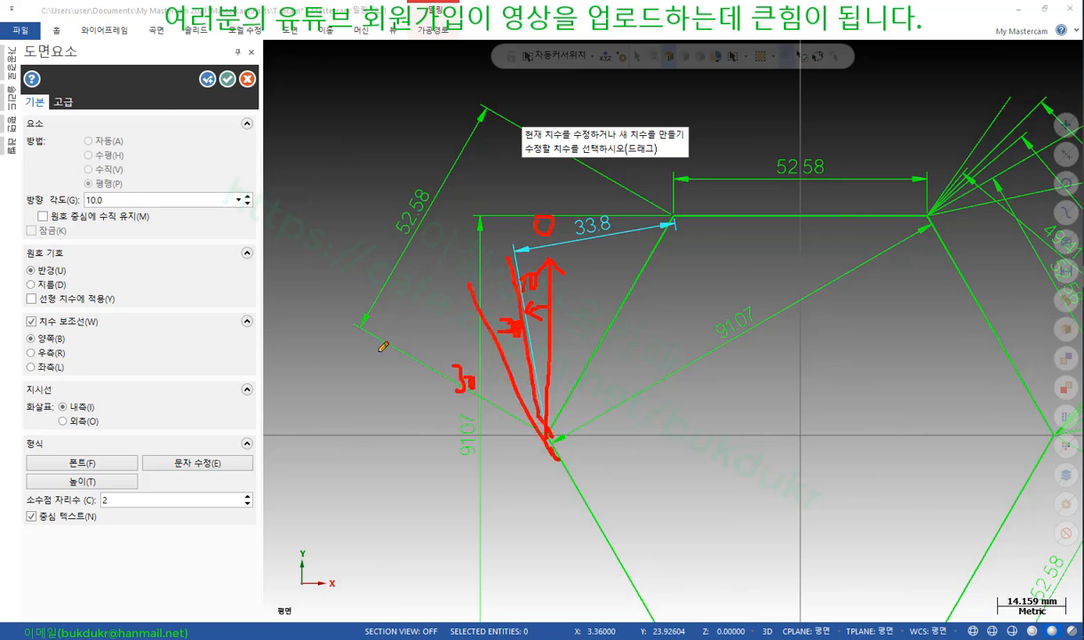
pyautogui.moveTo(381, 354); pyautogui.dragTo(548, 428)
pyautogui.moveTo(323, 424); pyautogui.dragTo(516, 424)
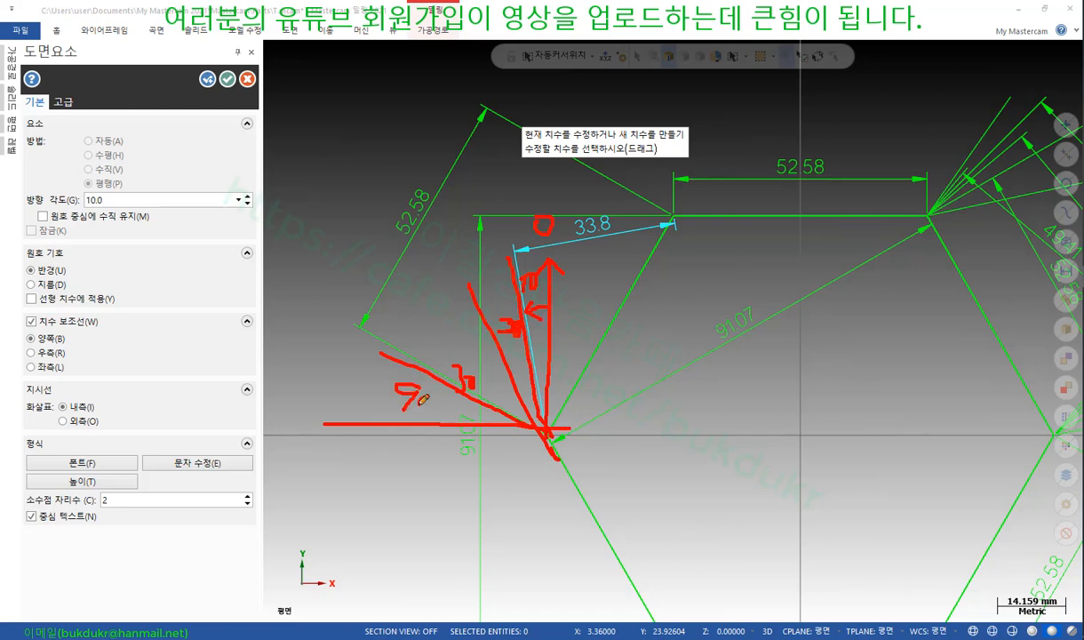
pyautogui.moveTo(562, 429); pyautogui.dragTo(350, 441)
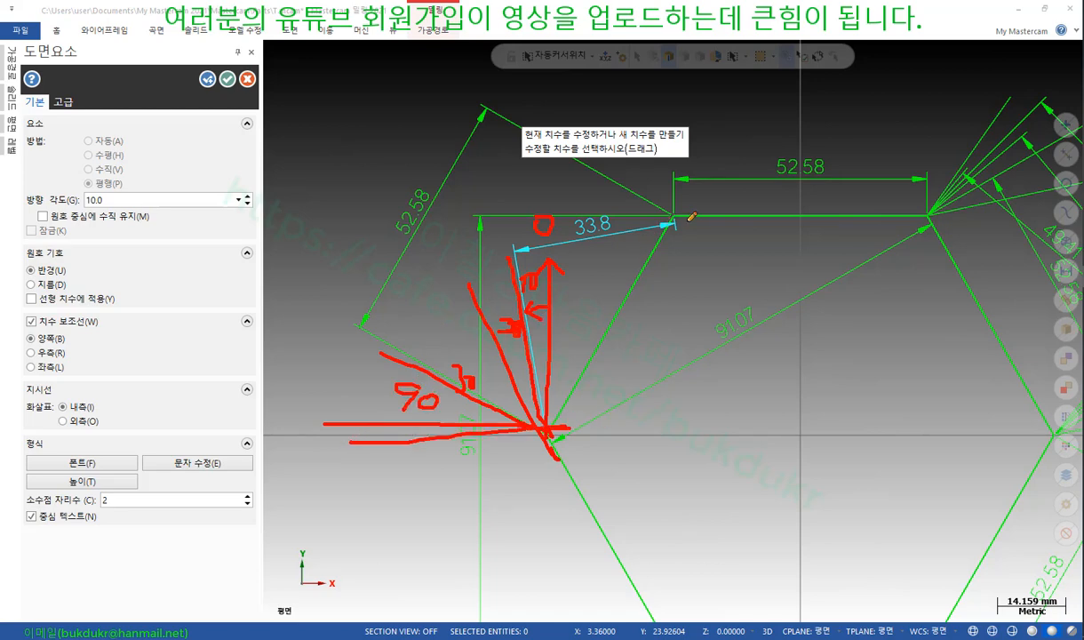
# Clear all red annotations and accept the 33.8 dimension to finish dimensioning
pyautogui.rightClick(697, 299)
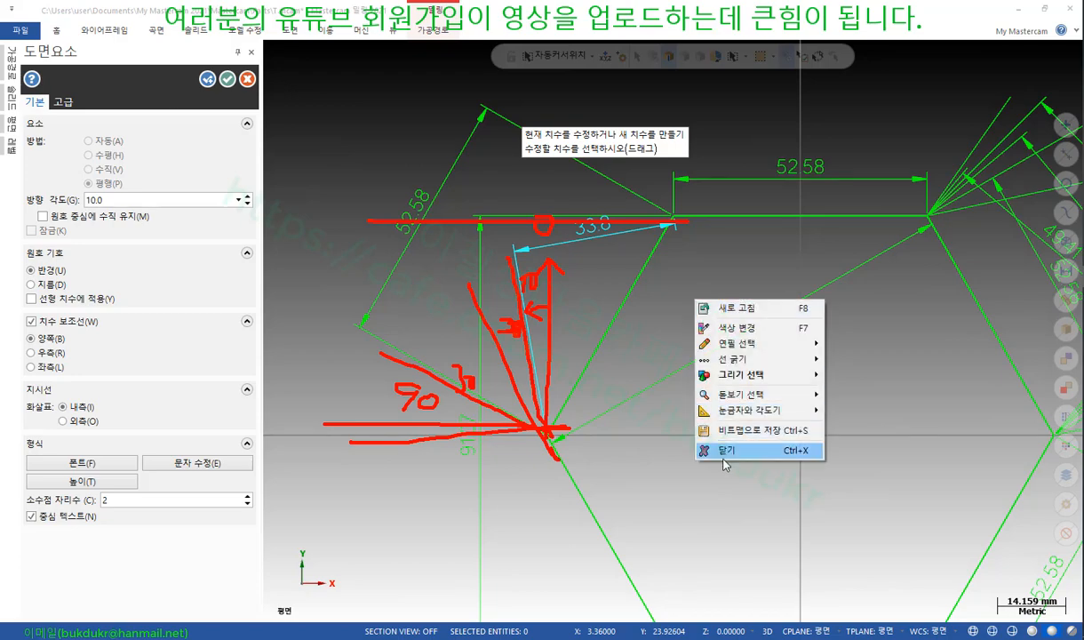
pyautogui.click(727, 450)
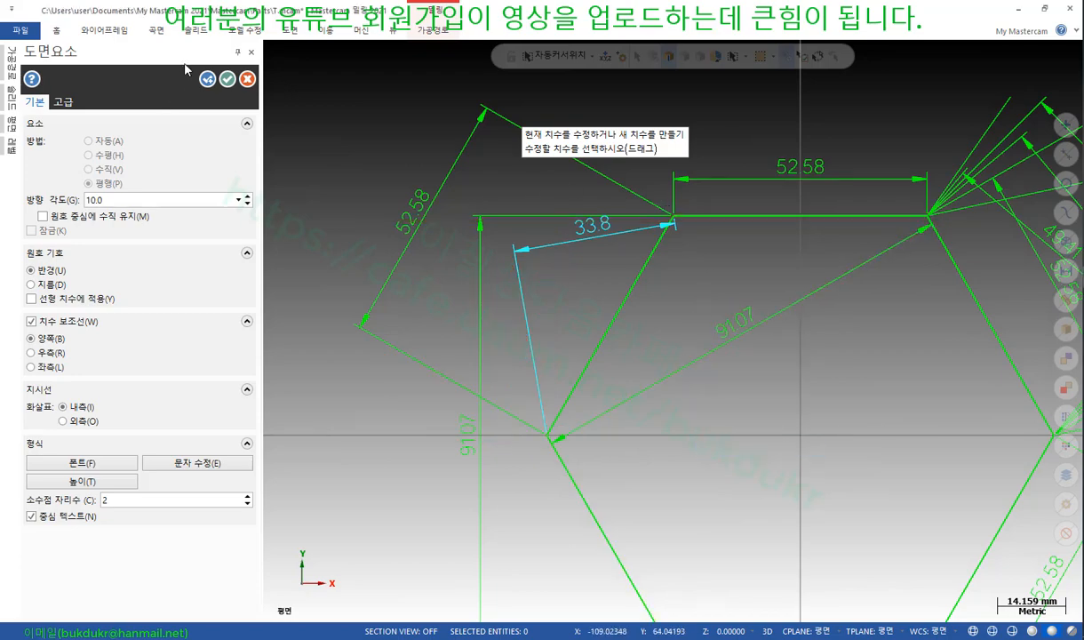
pyautogui.click(227, 80)
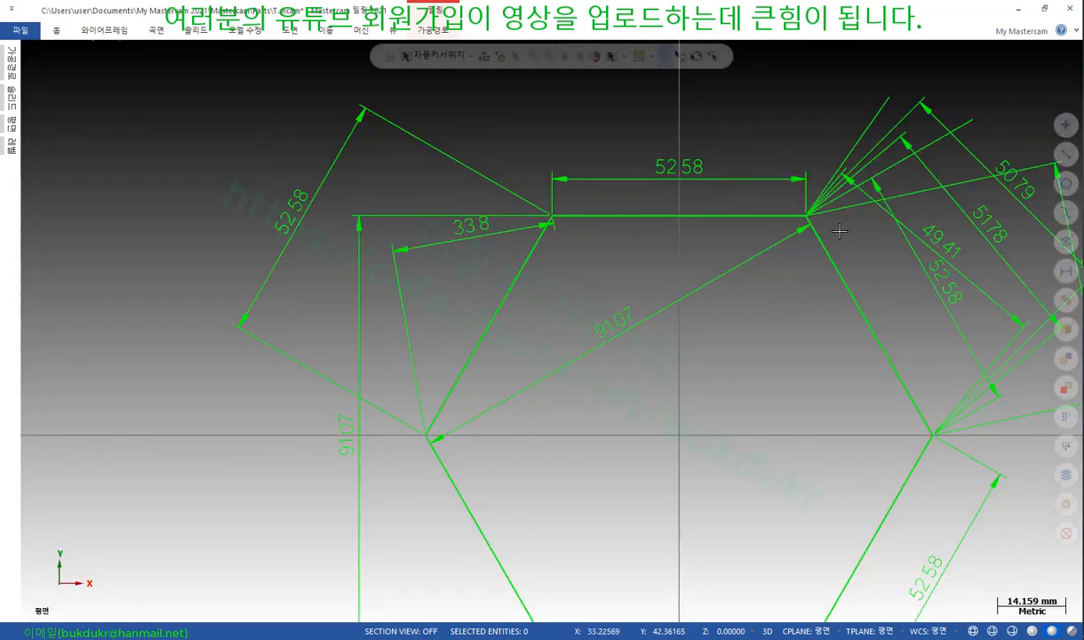
# Review the textbook page 338 figures of the 도면요소 panel options, then return to Mastercam
pyautogui.hotkey('alt', 'Tab')
pyautogui.scroll(-2, 444, 338)
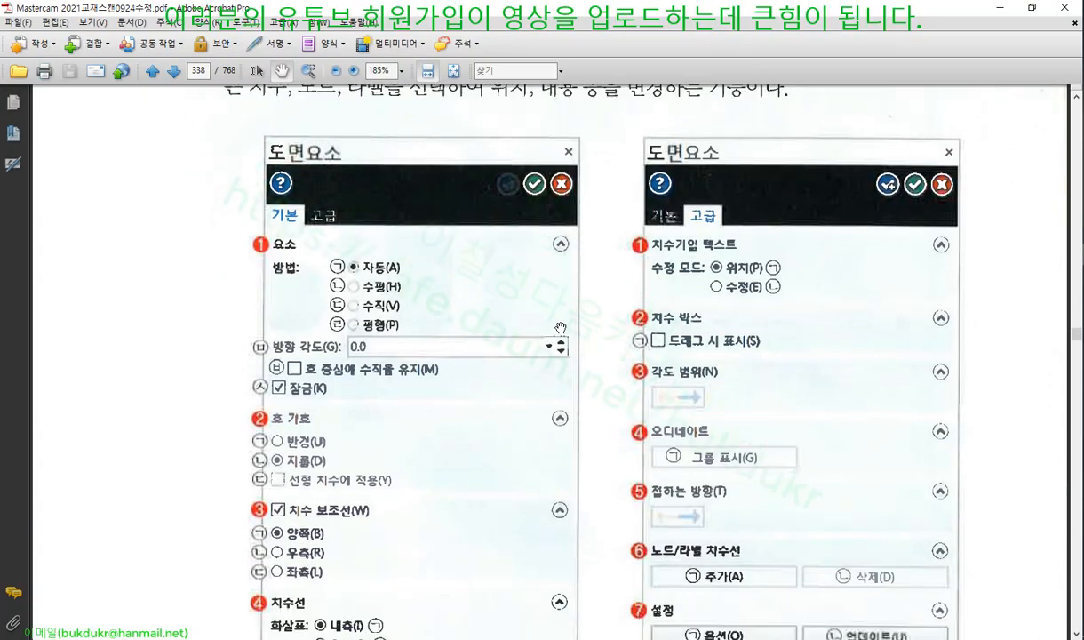
pyautogui.scroll(-2, 354, 347)
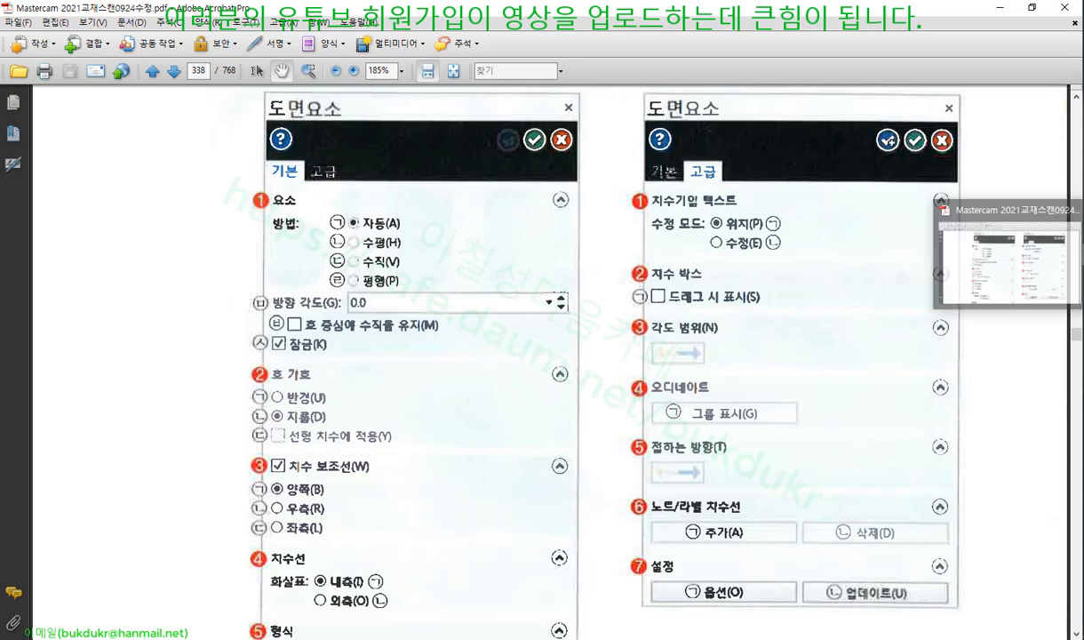
pyautogui.click(1082, 255)
pyautogui.scroll(-4, 447, 195)
pyautogui.scroll(-2, 450, 195)
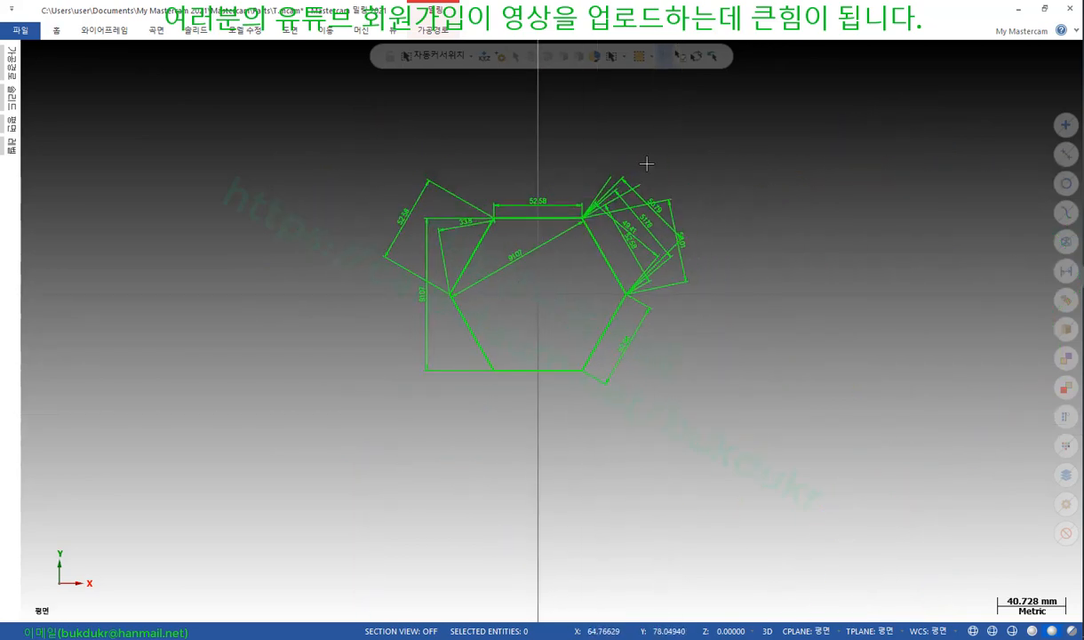
# Draw a 3 Point Arc through three picked points left of the hexagon
pyautogui.scroll(2, 646, 162)
pyautogui.click(117, 36)
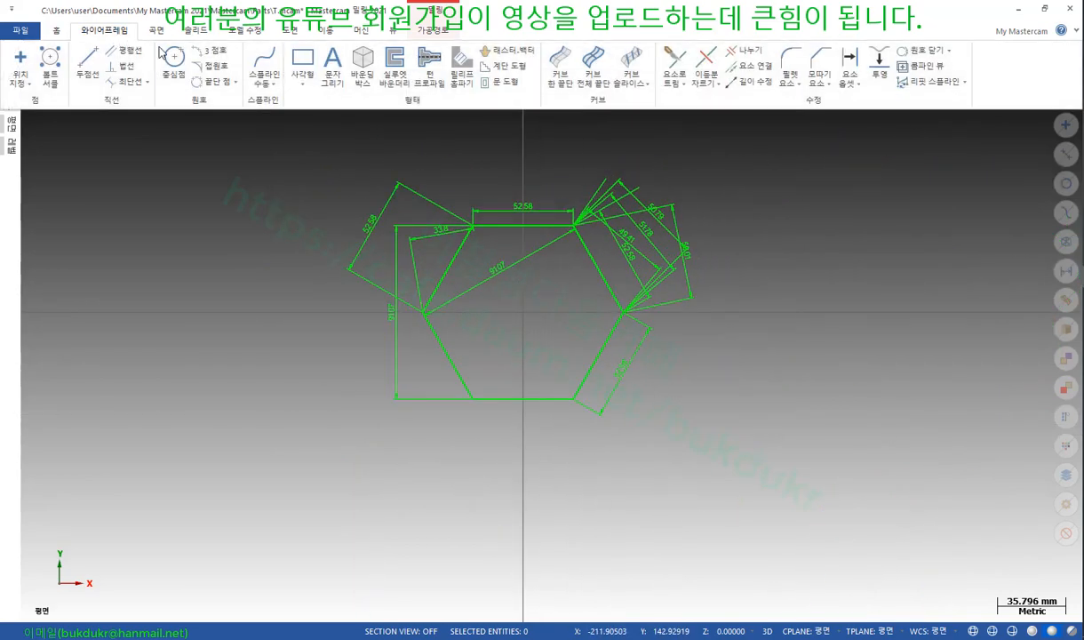
pyautogui.click(215, 52)
pyautogui.scroll(-5, 871, 243)
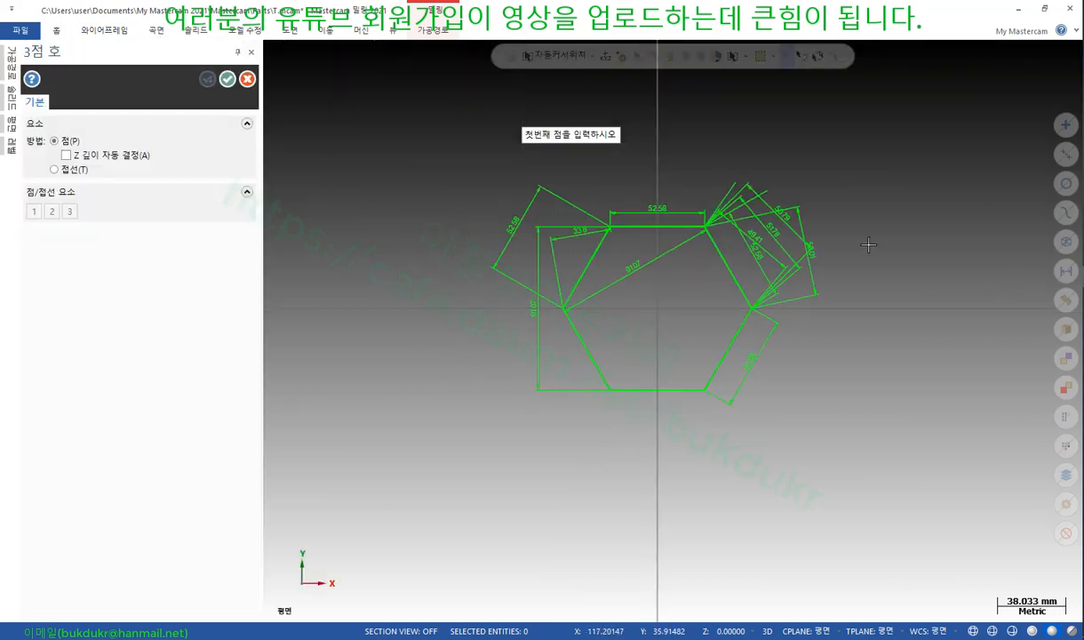
pyautogui.scroll(3, 473, 259)
pyautogui.click(476, 282)
pyautogui.click(545, 330)
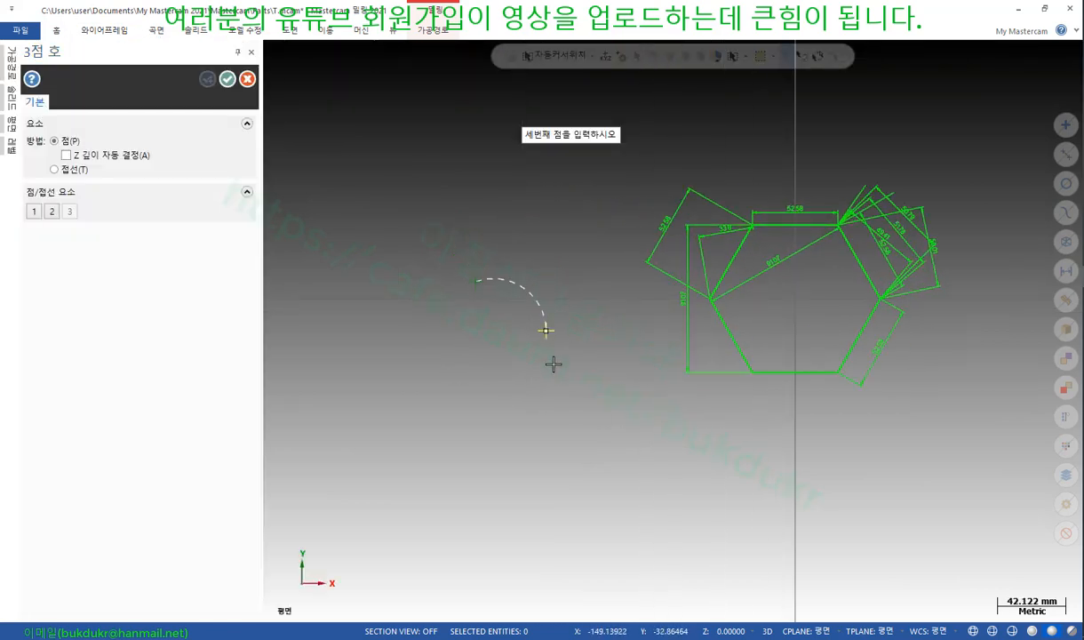
pyautogui.click(523, 412)
pyautogui.scroll(2, 424, 371)
pyautogui.click(228, 80)
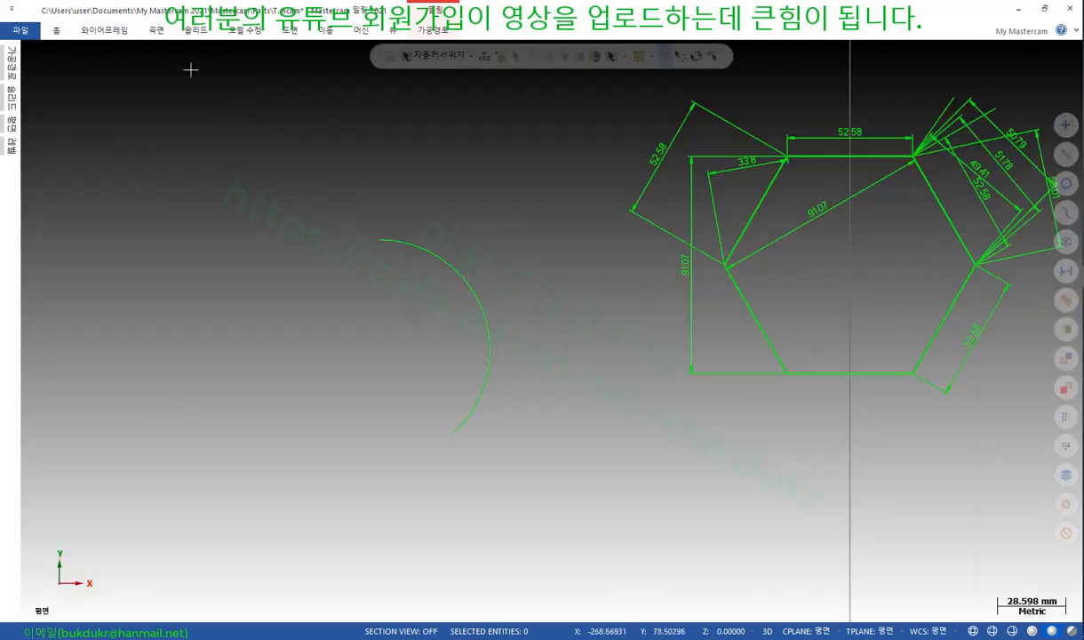
pyautogui.click(292, 33)
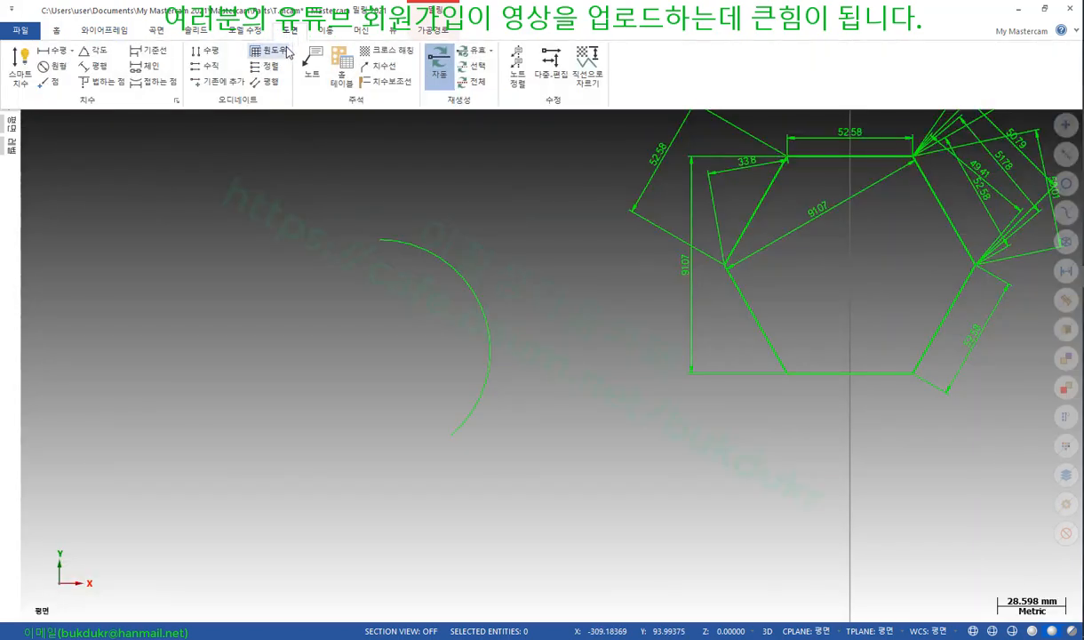
# Add an R 46.5 radius dimension to the three-point arc with Smart Dimension
pyautogui.click(22, 59)
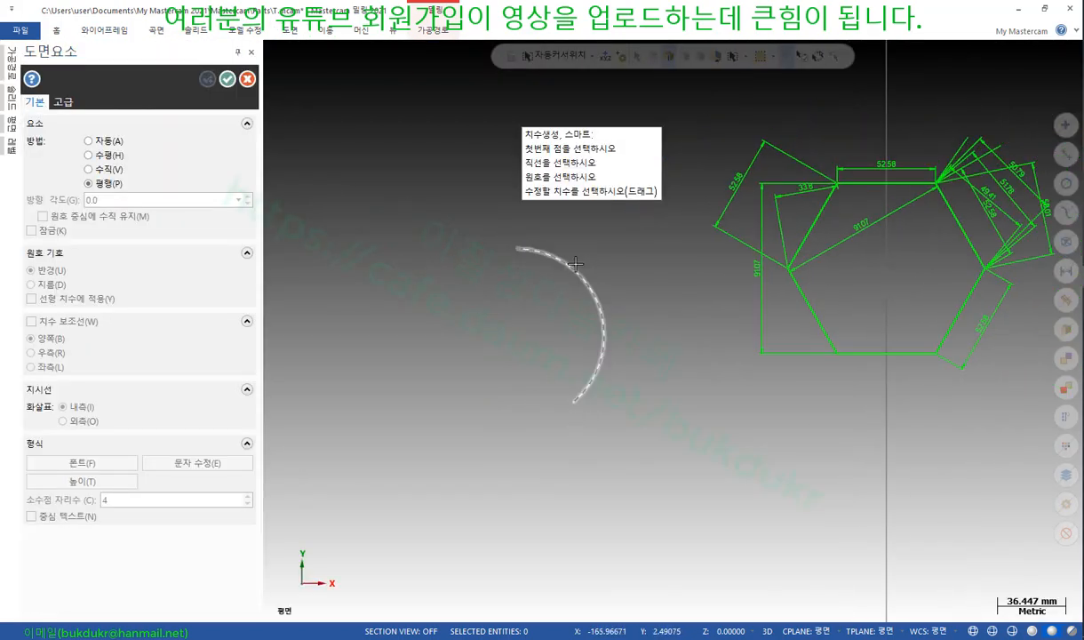
pyautogui.click(581, 271)
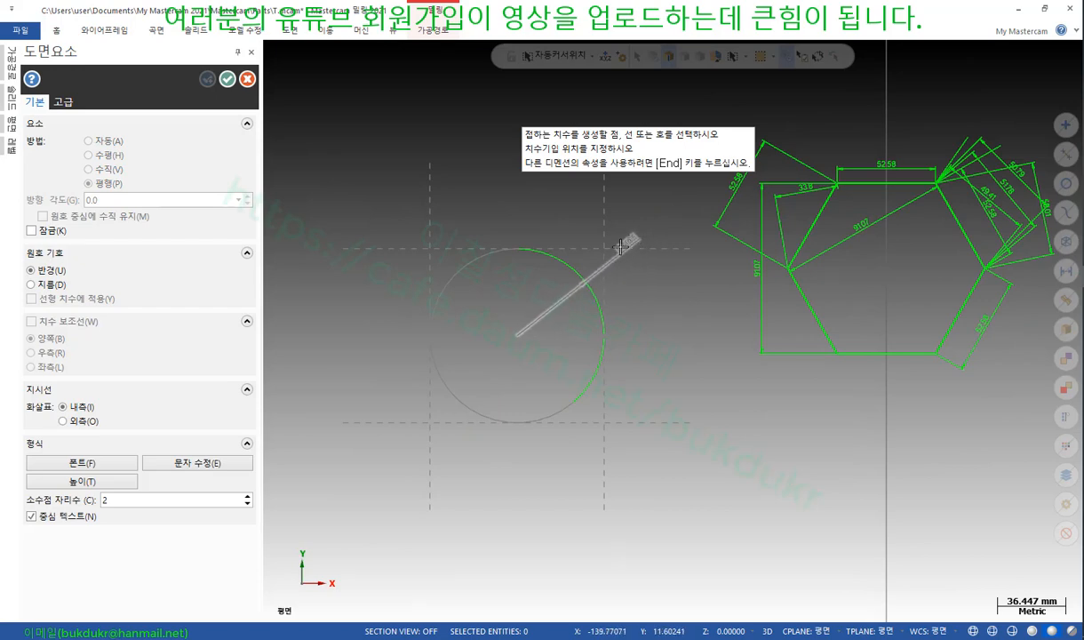
pyautogui.click(653, 281)
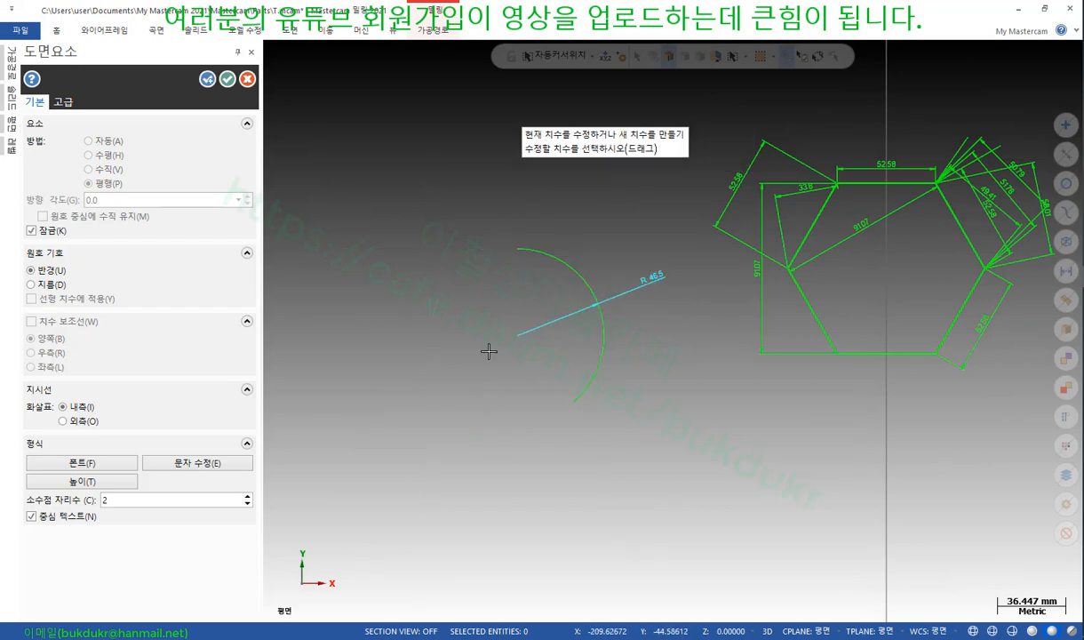
pyautogui.scroll(2, 515, 335)
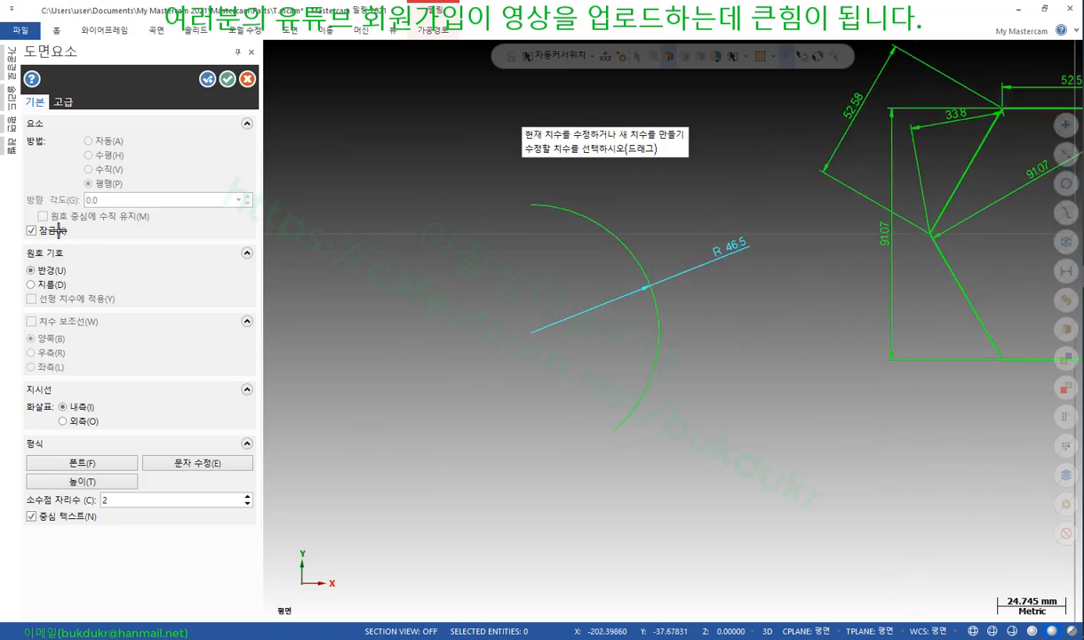
pyautogui.scroll(1, 70, 226)
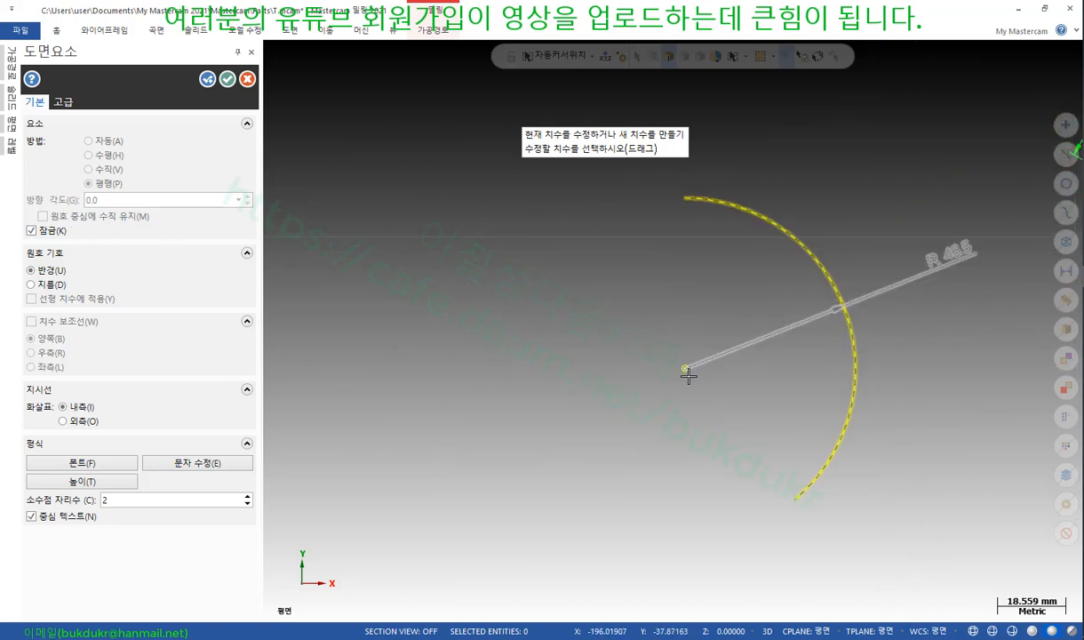
# Lock the dimension direction and move the R 46.5 dimension to a new spot
pyautogui.click(38, 233)
pyautogui.click(936, 278)
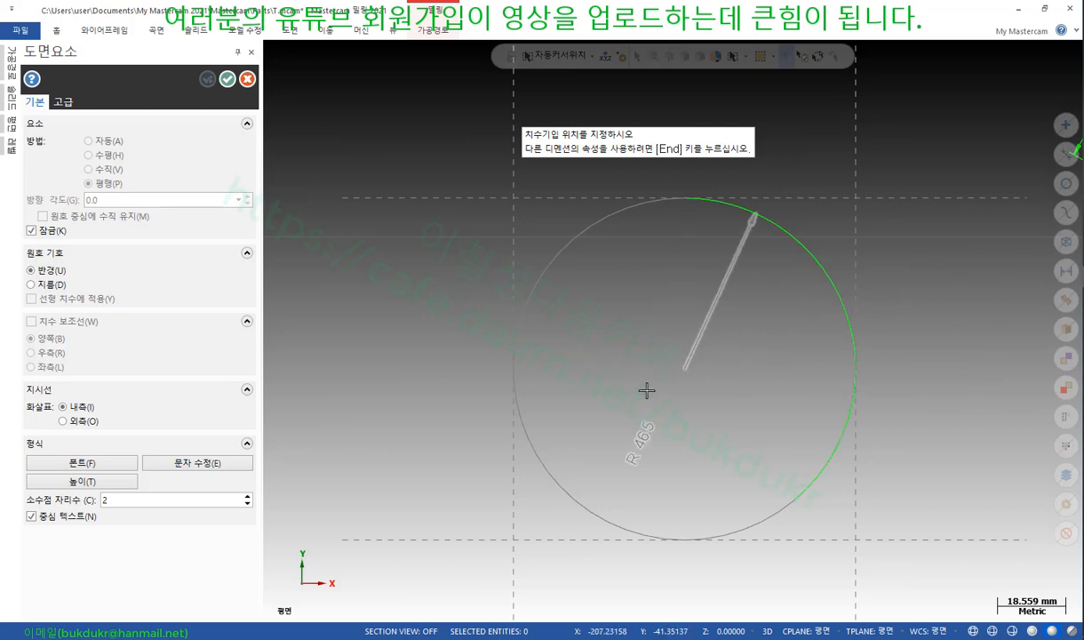
pyautogui.click(772, 301)
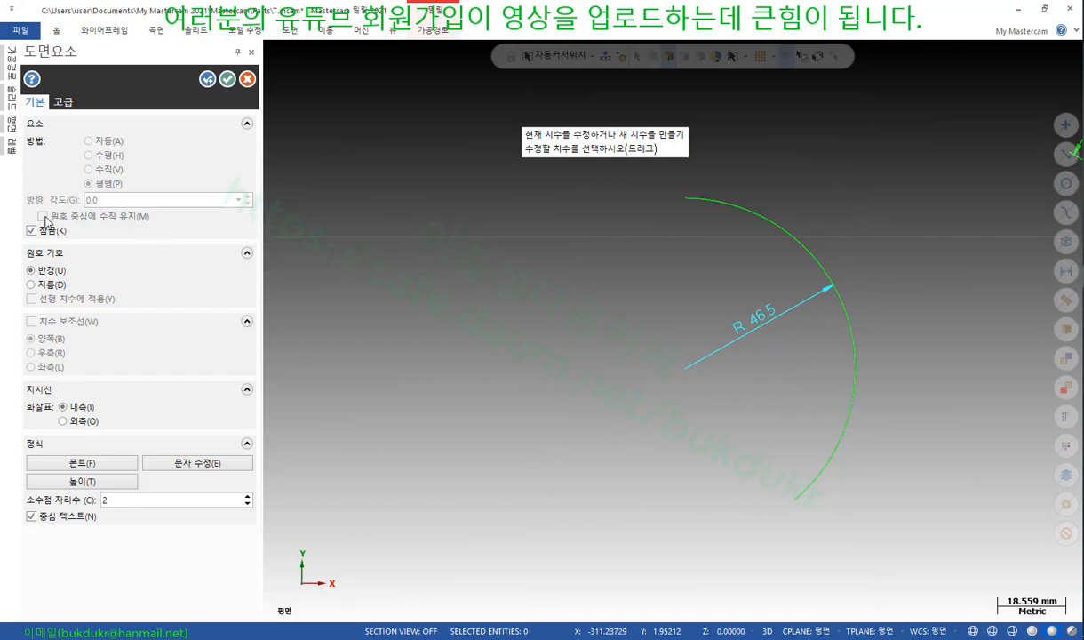
# Read textbook page 339's dimension direction options down to the 잠금 (lock) description
pyautogui.hotkey('alt', 'Tab')
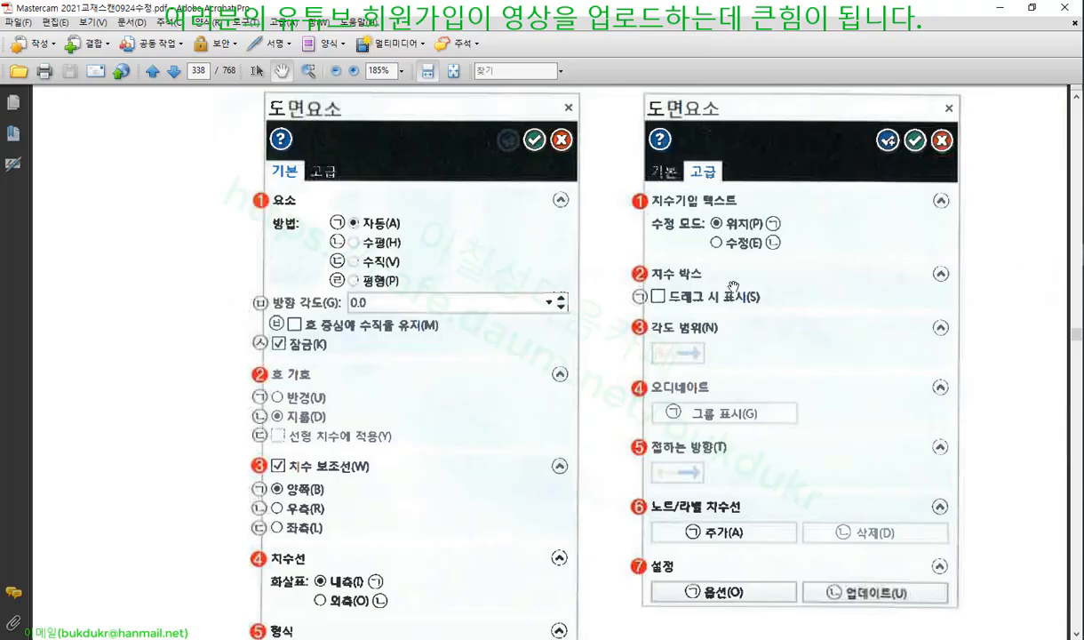
pyautogui.scroll(-8, 552, 307)
pyautogui.scroll(-7, 553, 311)
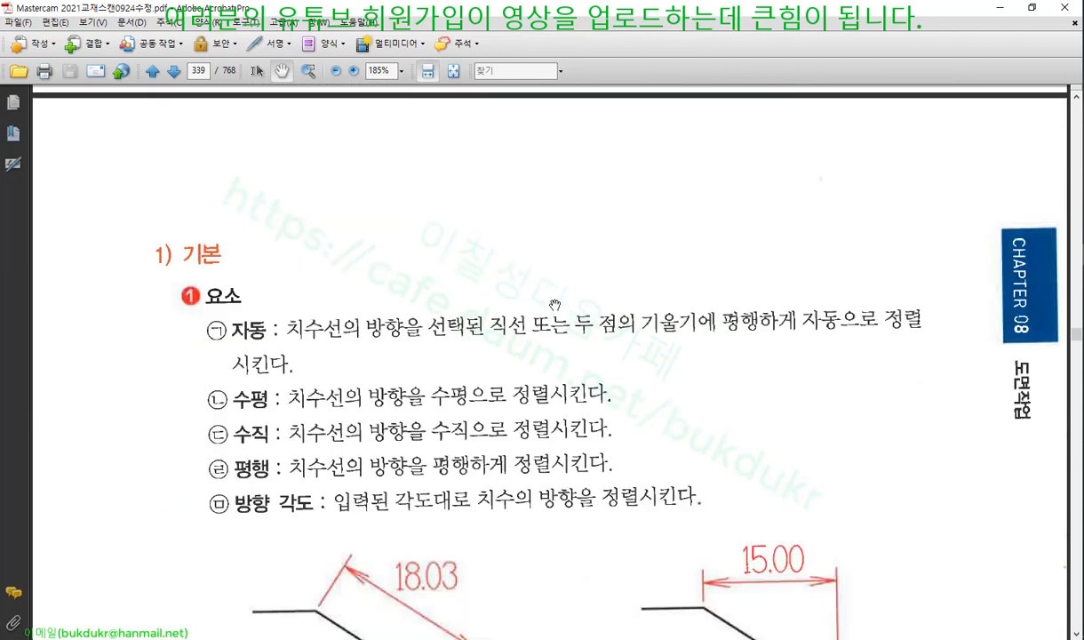
pyautogui.scroll(-14, 556, 303)
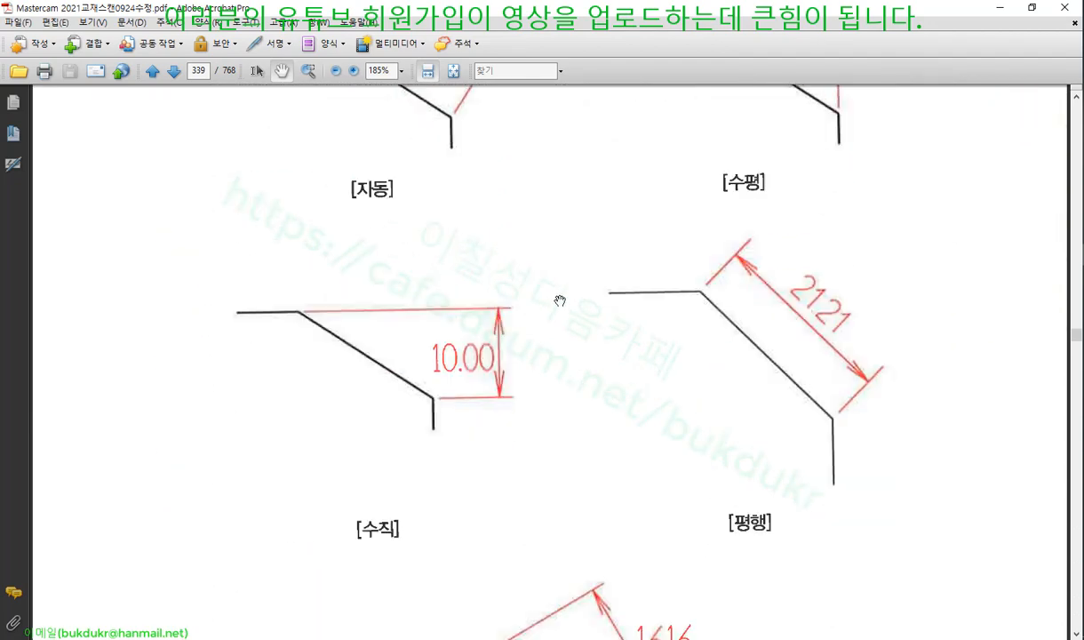
pyautogui.scroll(-4, 560, 300)
pyautogui.scroll(-2, 667, 404)
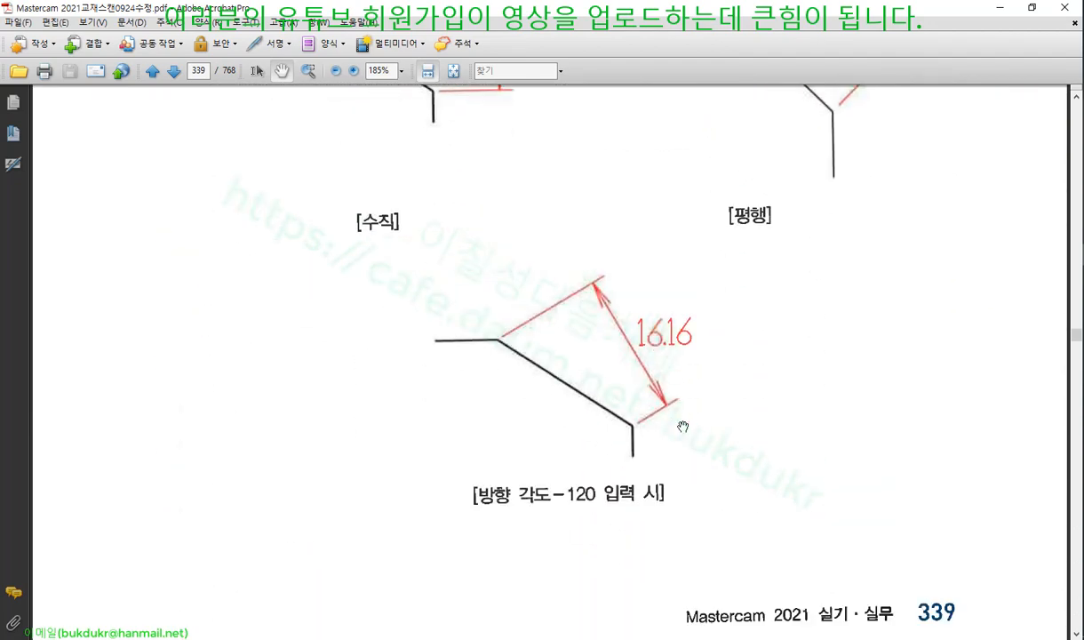
pyautogui.scroll(-7, 537, 330)
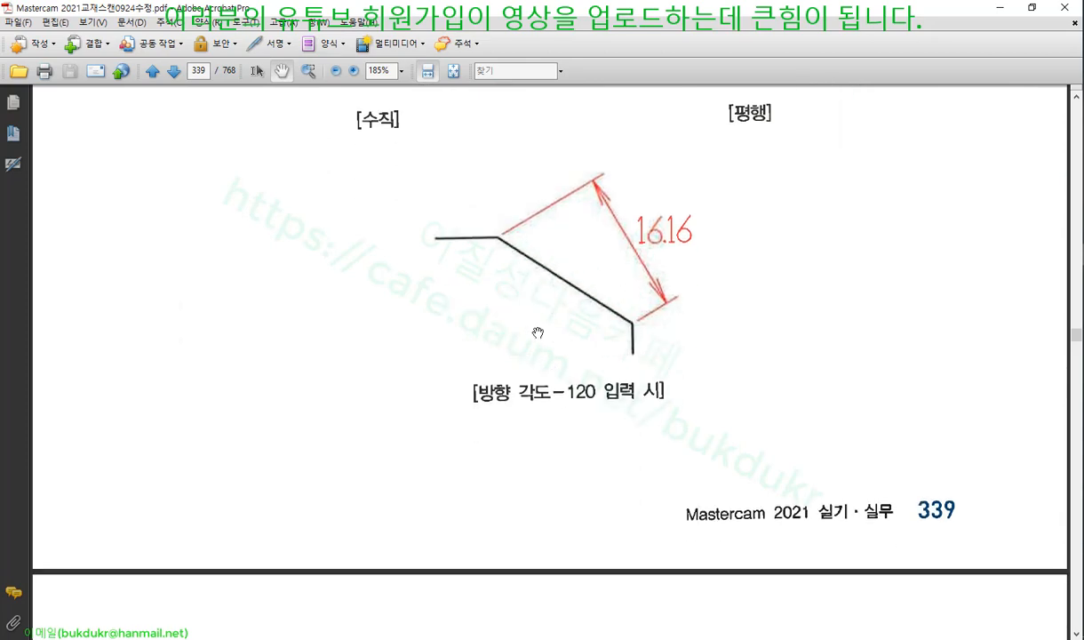
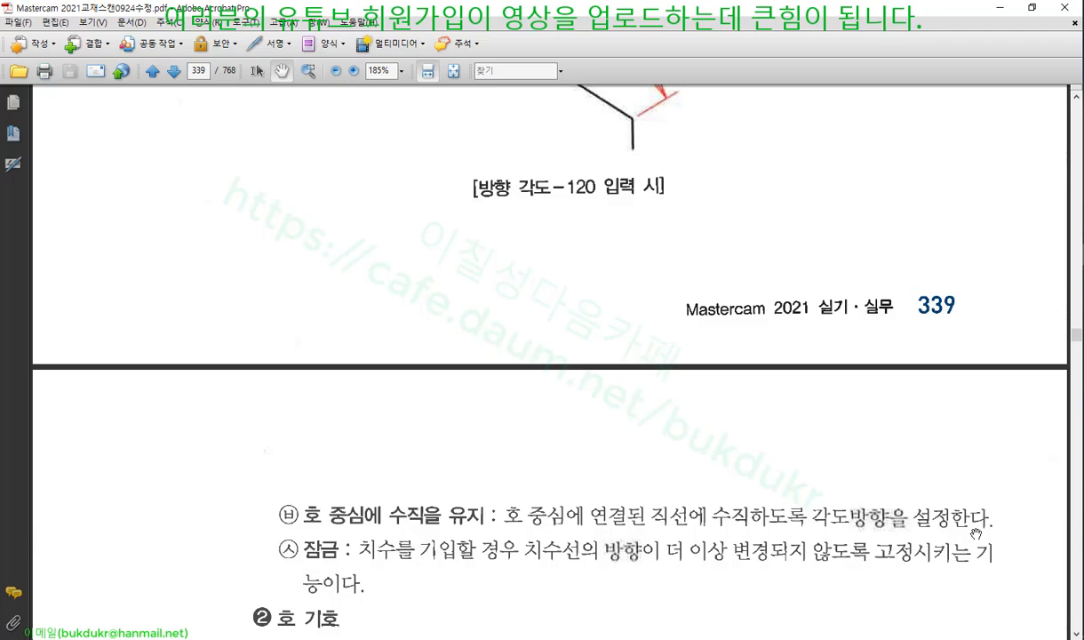
# Return from the Acrobat textbook PDF to the Mastercam drawing
pyautogui.hotkey('alt', 'Tab')
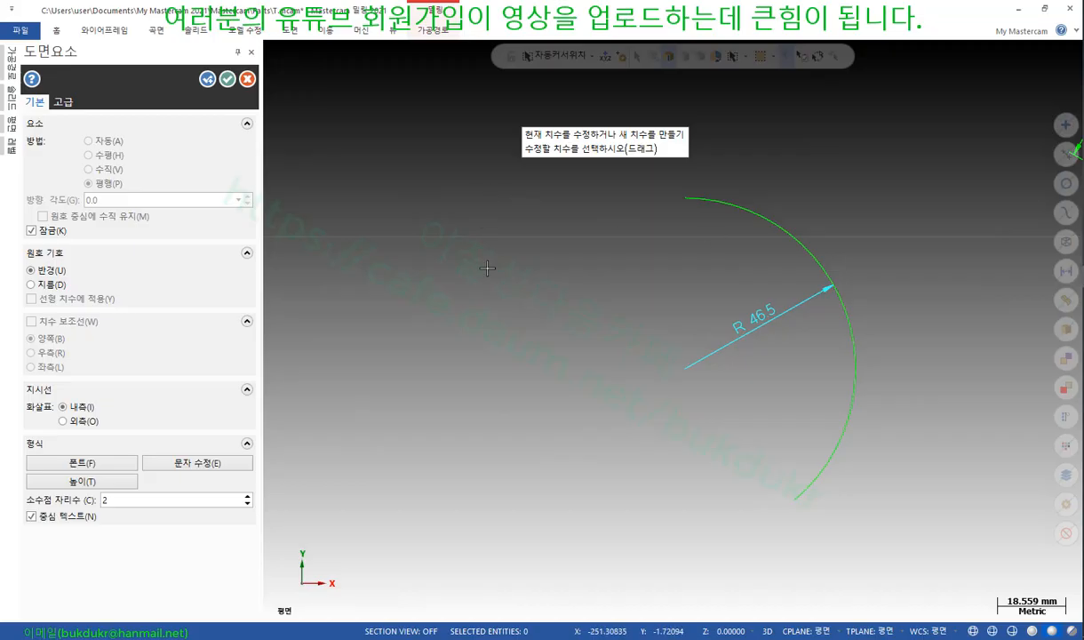
# Draw two lines from the R 46.5 arc's centre to its top and lower endpoints
pyautogui.click(248, 79)
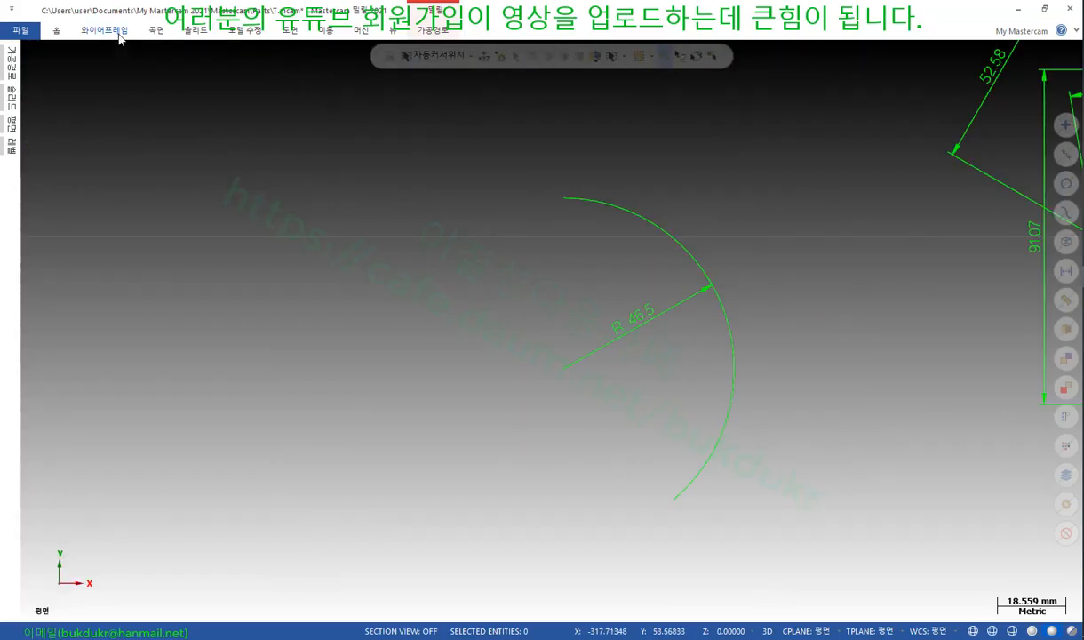
pyautogui.click(104, 29)
pyautogui.click(84, 63)
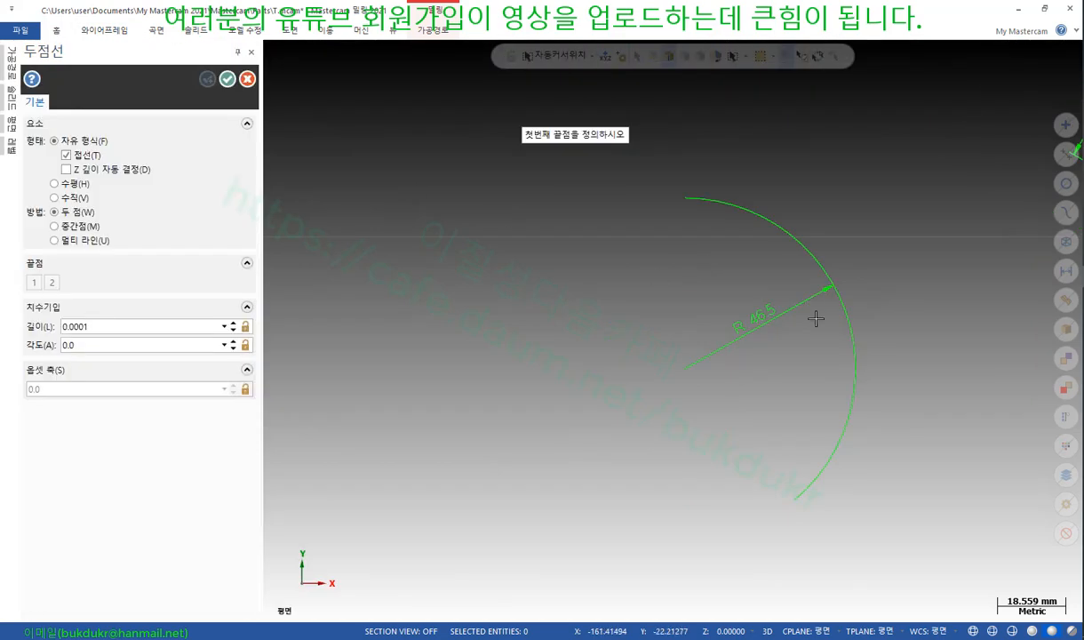
pyautogui.click(686, 368)
pyautogui.click(686, 199)
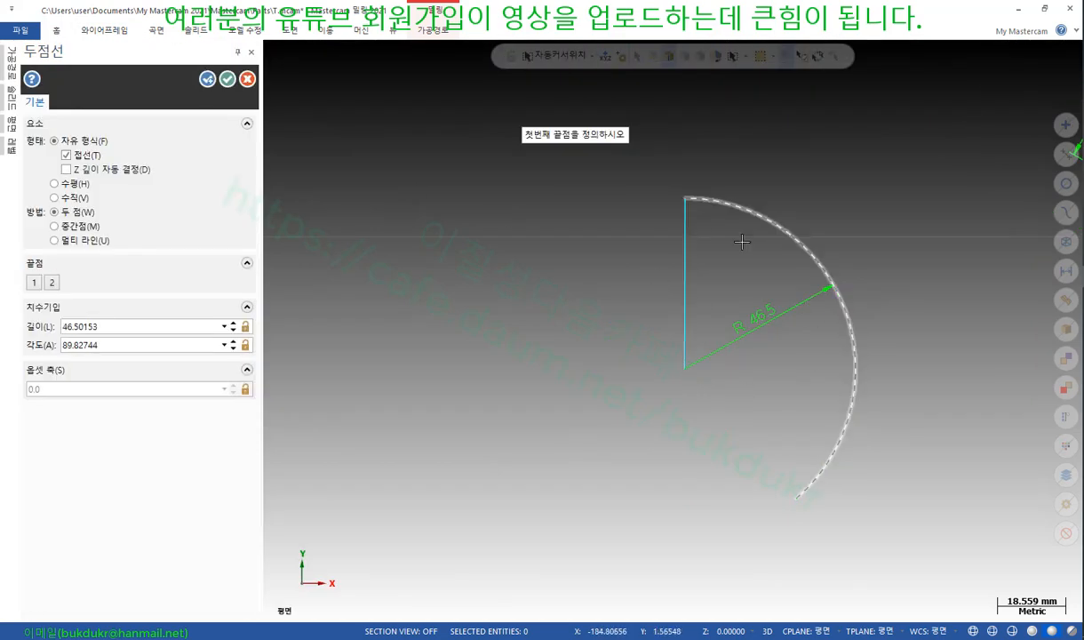
pyautogui.click(686, 368)
pyautogui.click(797, 500)
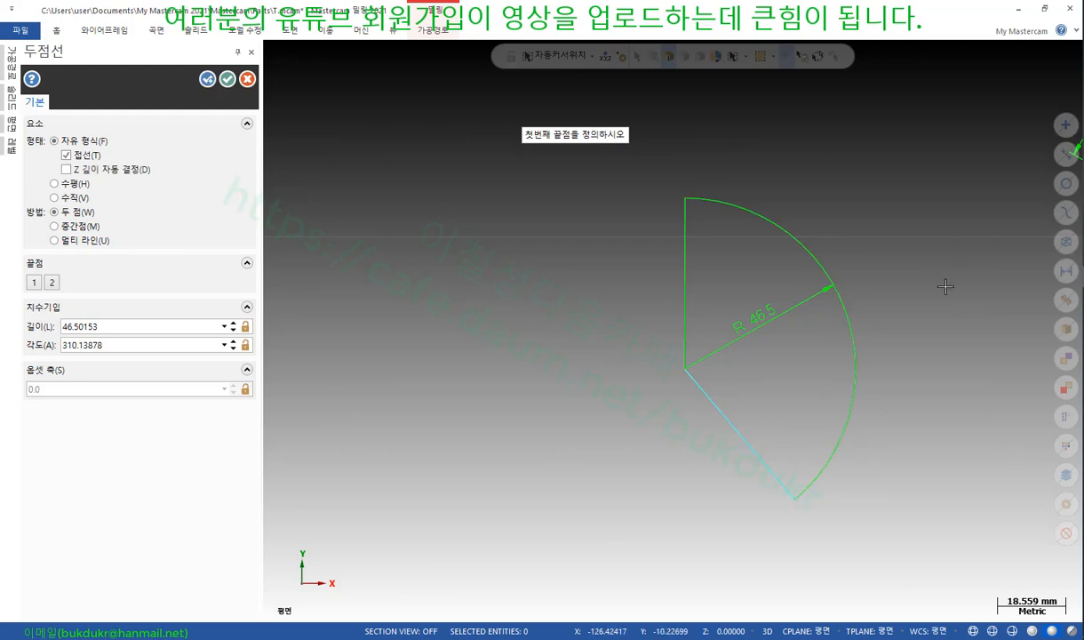
pyautogui.scroll(2, 853, 307)
pyautogui.click(227, 80)
pyautogui.scroll(-3, 718, 209)
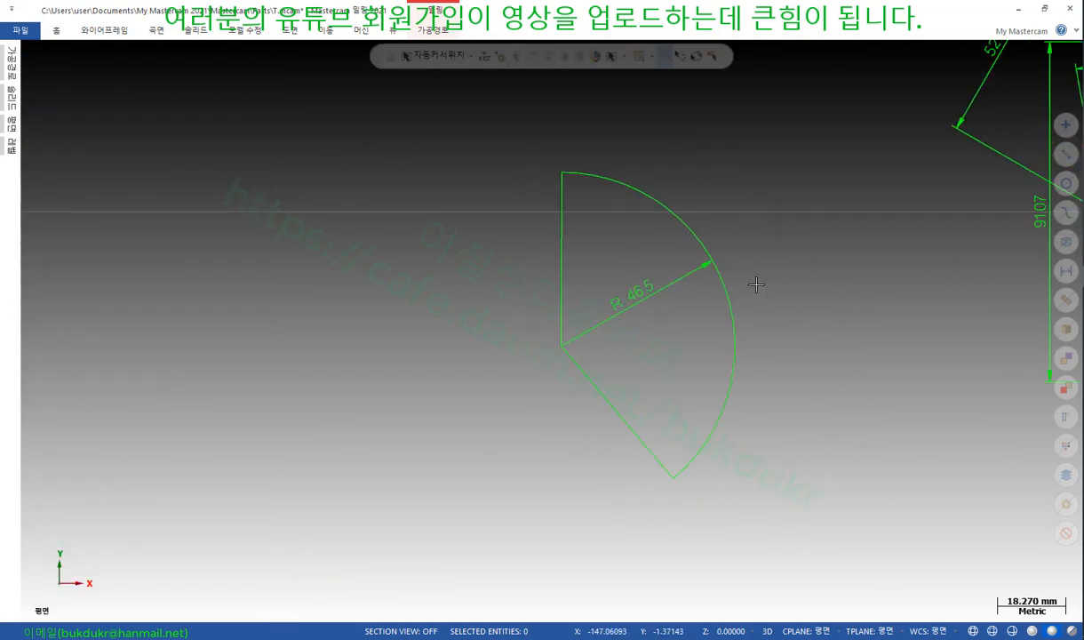
pyautogui.scroll(3, 730, 342)
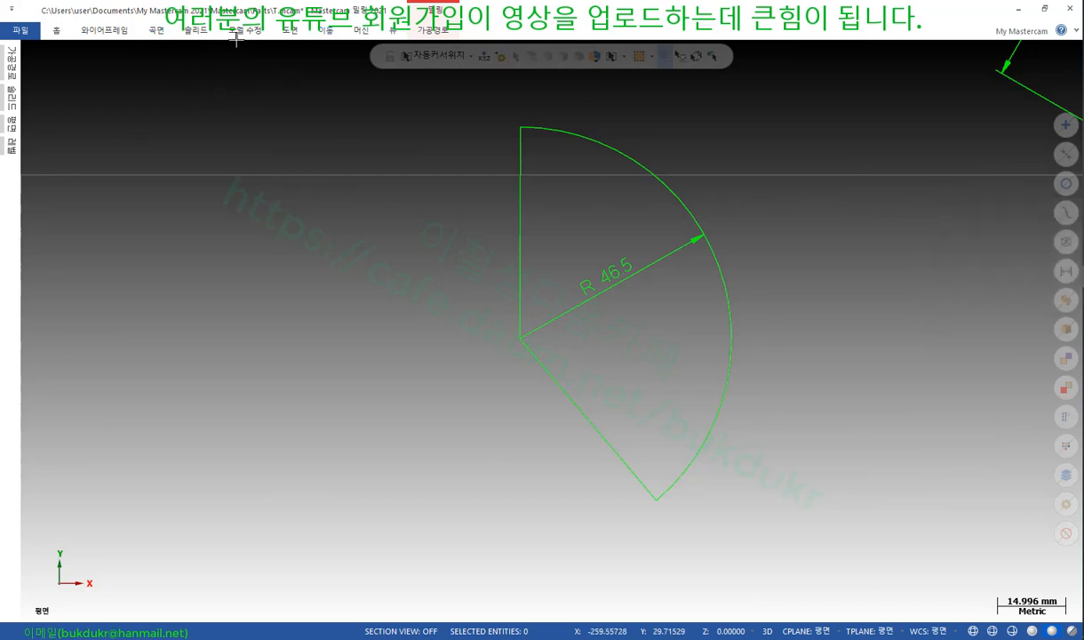
# Dimension the 139.7° angle between the vertical and diagonal lines, then begin a centre-to-arc dimension
pyautogui.click(283, 33)
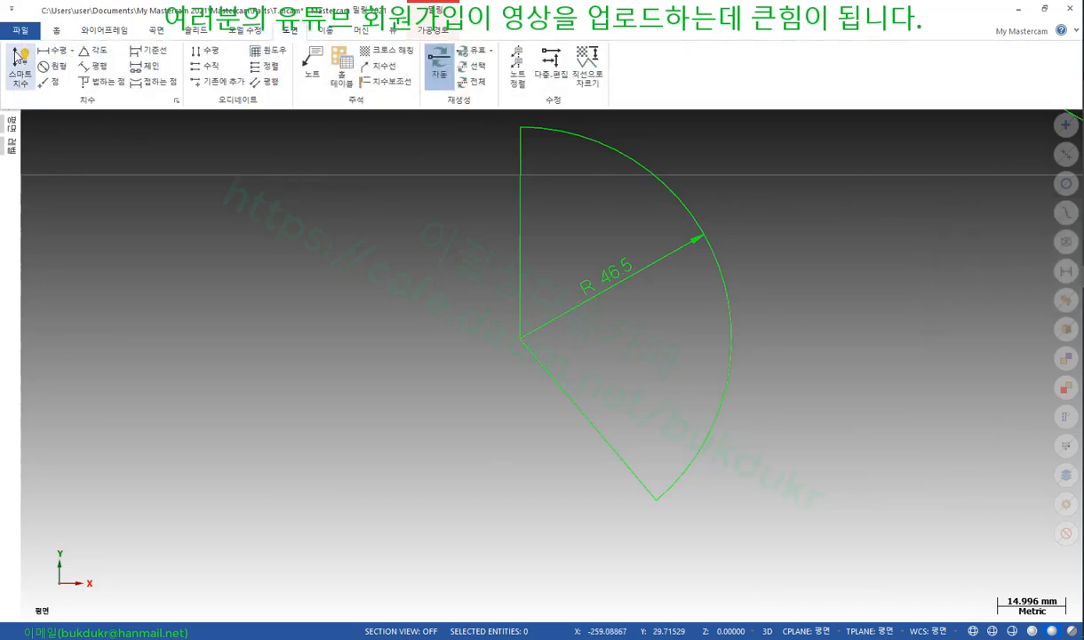
pyautogui.click(21, 64)
pyautogui.click(642, 313)
pyautogui.click(672, 373)
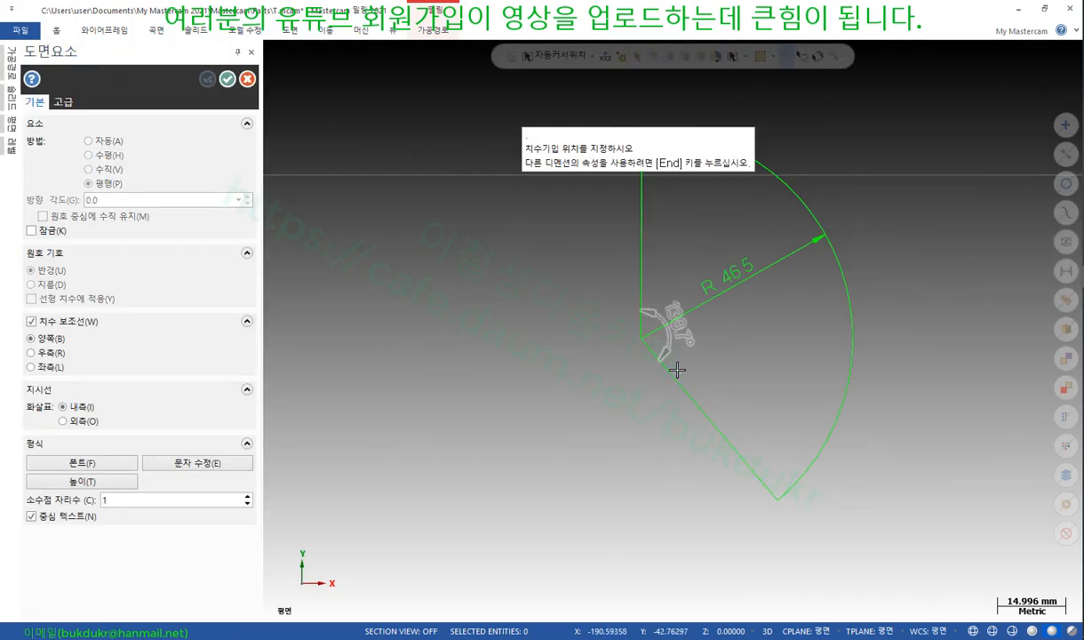
pyautogui.click(764, 365)
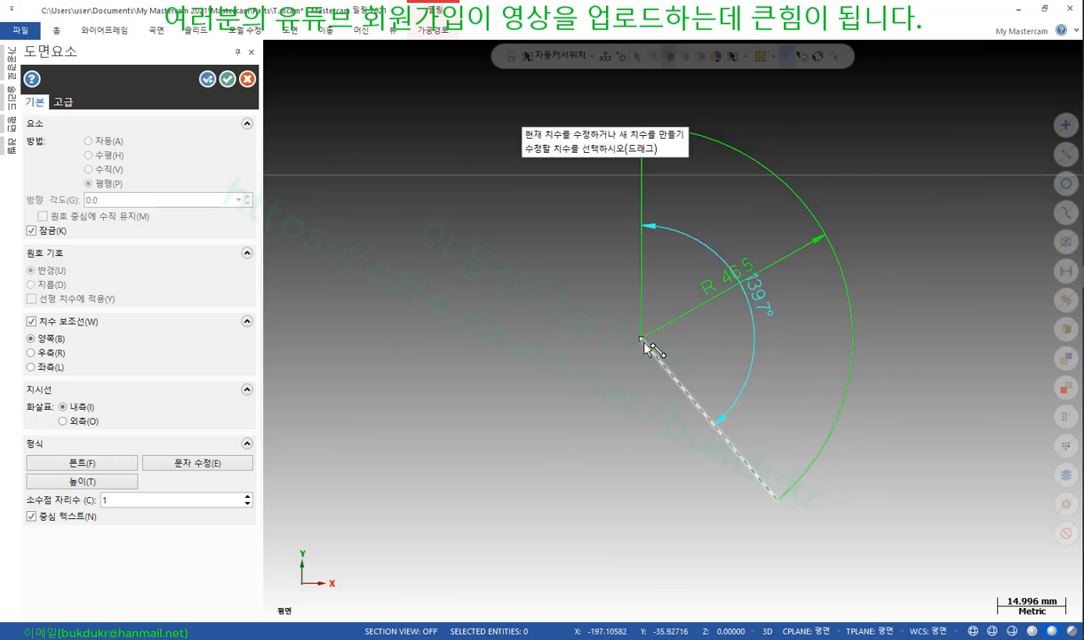
pyautogui.click(644, 342)
pyautogui.click(820, 448)
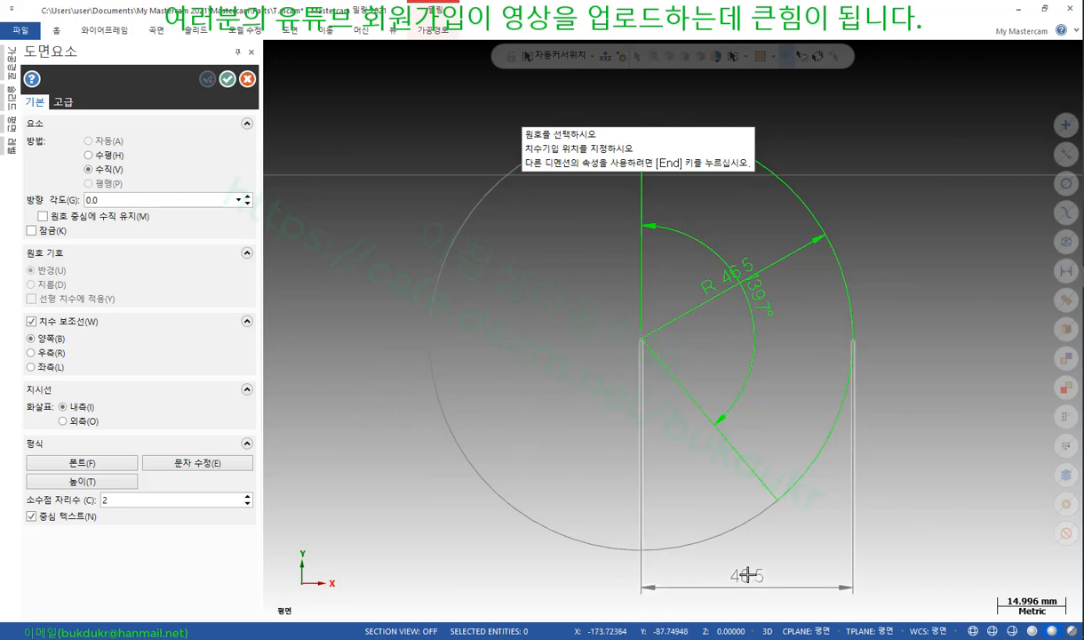
# Turn off perpendicular-to-arc-centre and place the 35.55 vertical dimension right of the arc
pyautogui.scroll(-7, 803, 192)
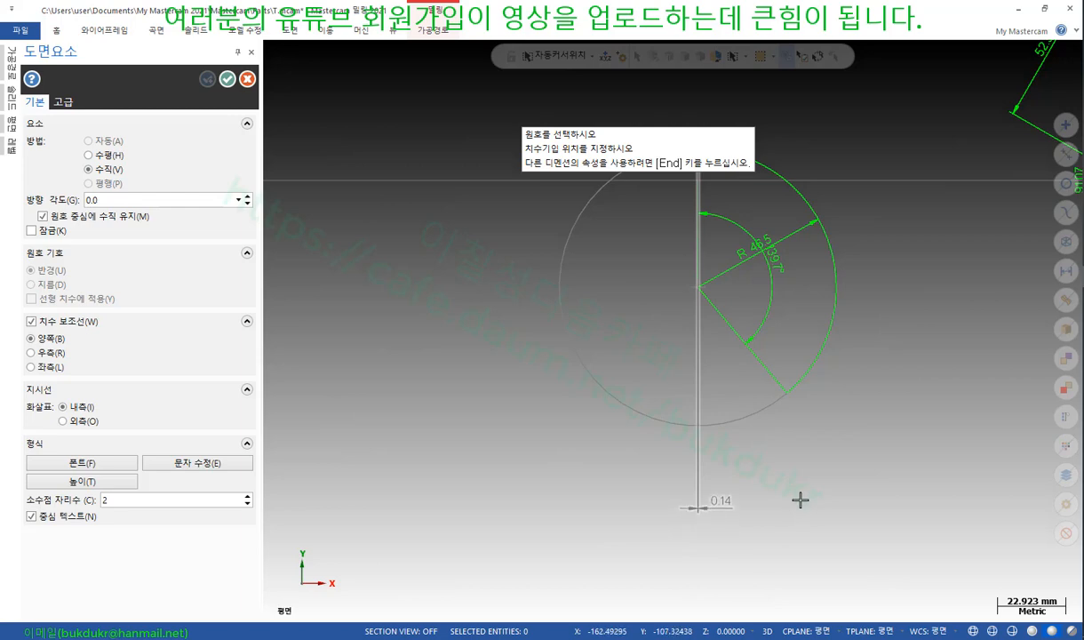
pyautogui.scroll(3, 745, 484)
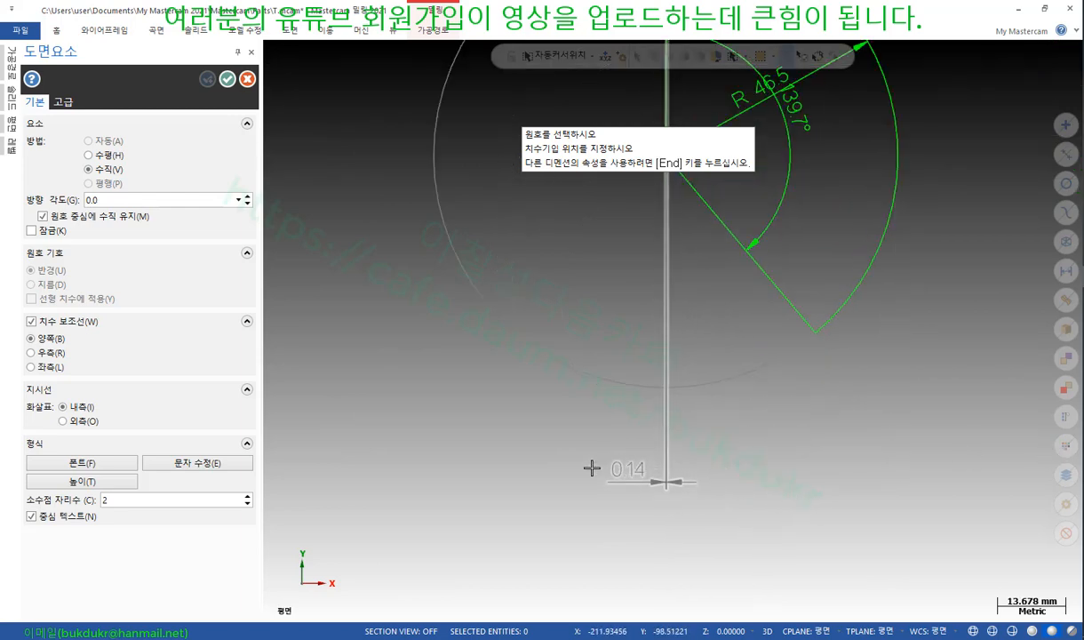
pyautogui.scroll(-4, 752, 552)
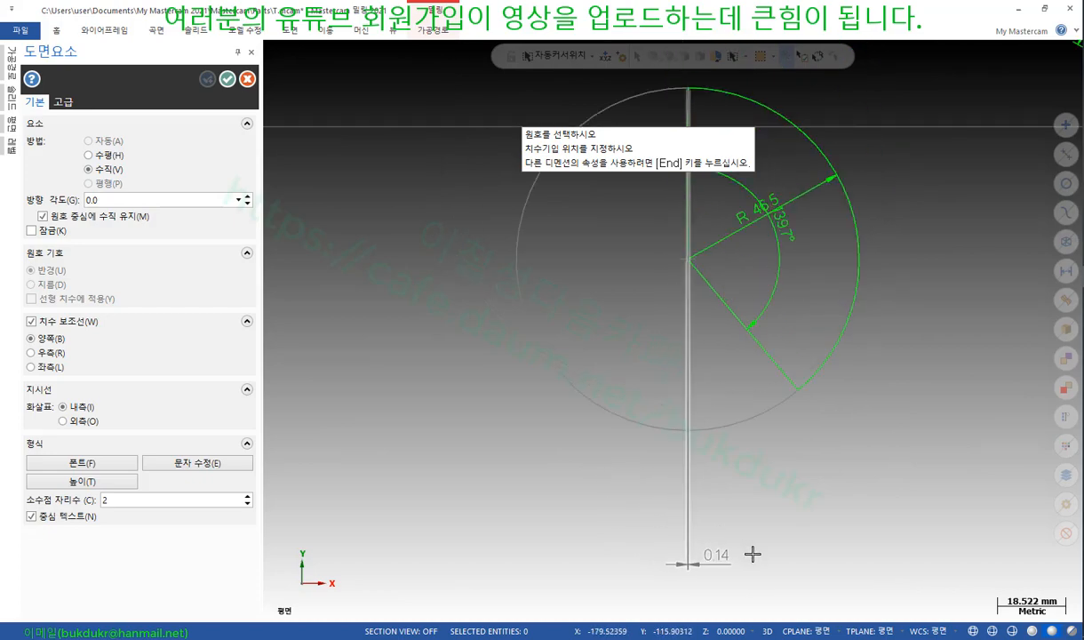
pyautogui.scroll(4, 731, 308)
pyautogui.scroll(-3, 707, 416)
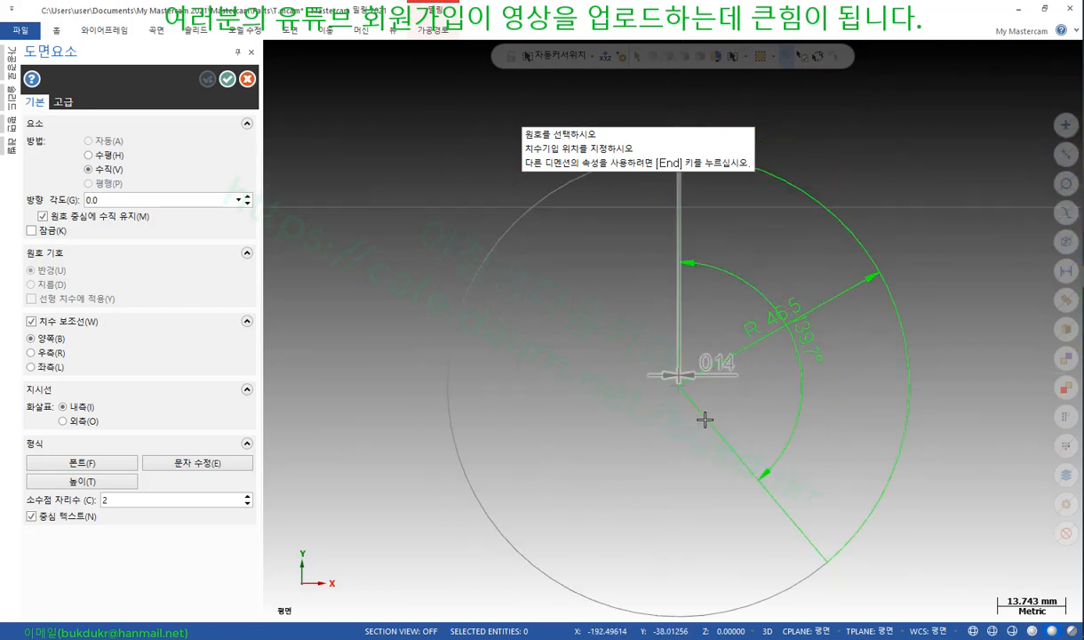
pyautogui.scroll(6, 719, 429)
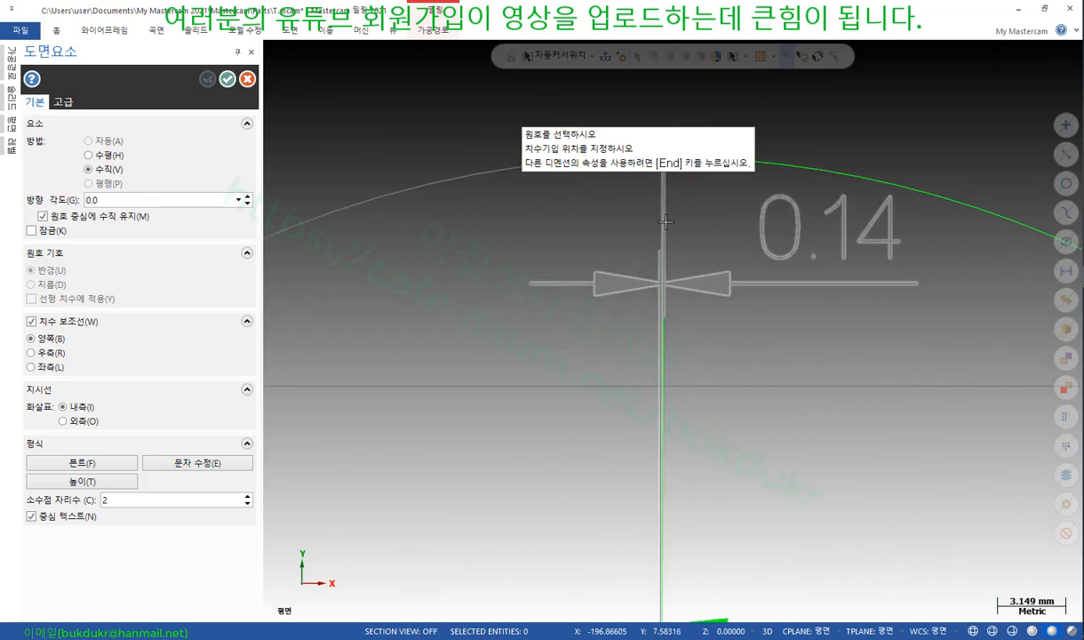
pyautogui.scroll(-3, 675, 243)
pyautogui.scroll(-2, 679, 246)
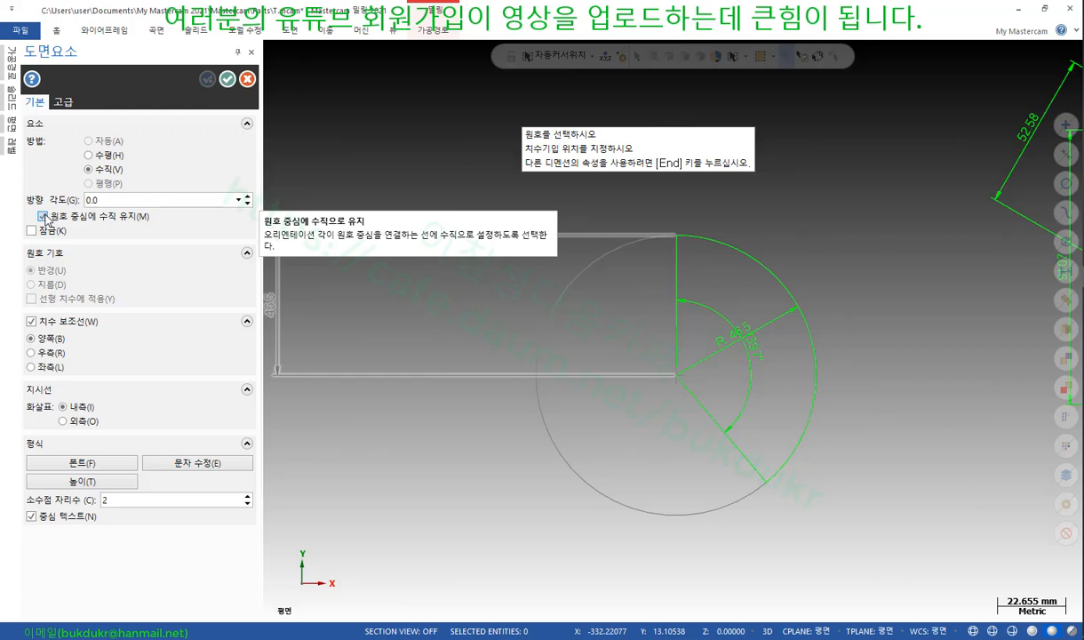
pyautogui.click(43, 216)
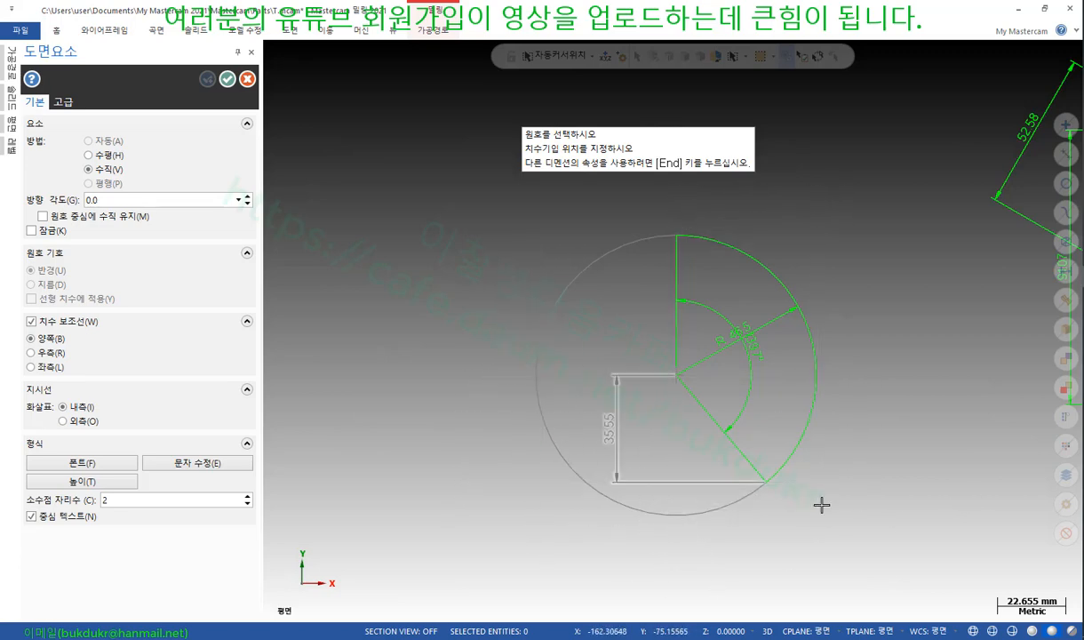
pyautogui.click(958, 416)
pyautogui.scroll(2, 831, 475)
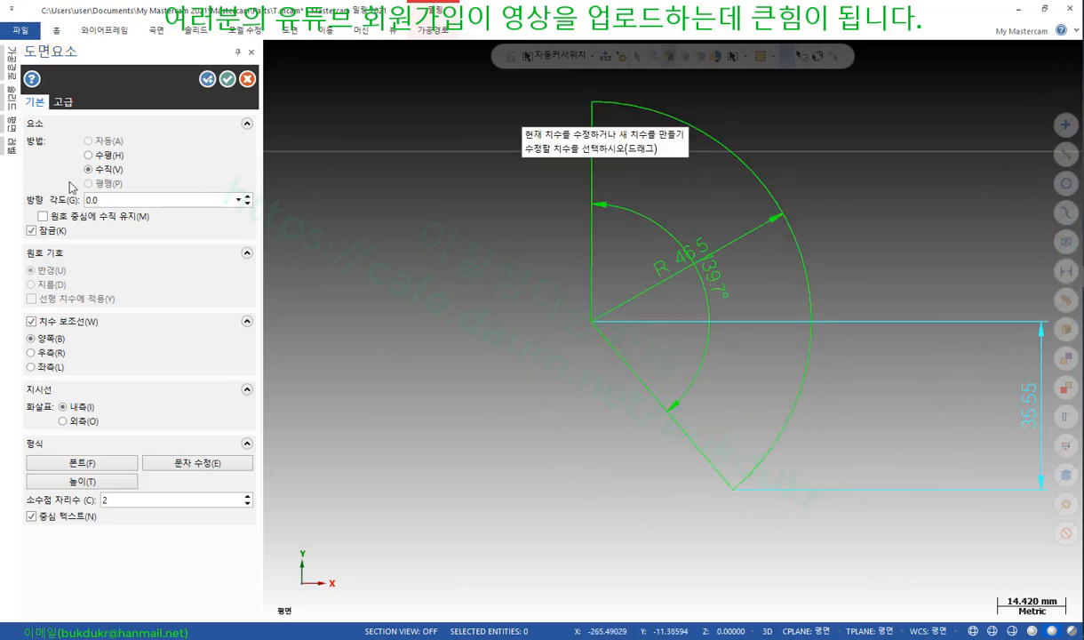
pyautogui.scroll(-2, 695, 448)
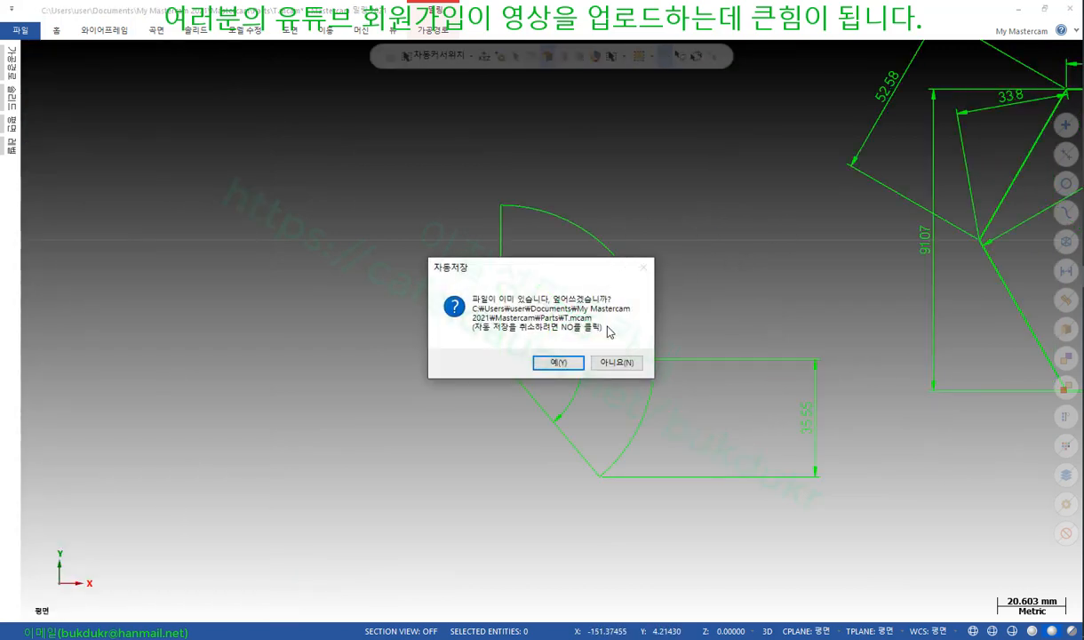
# Change the arc's start angle to 50° in its Arc Properties
pyautogui.press('Return')
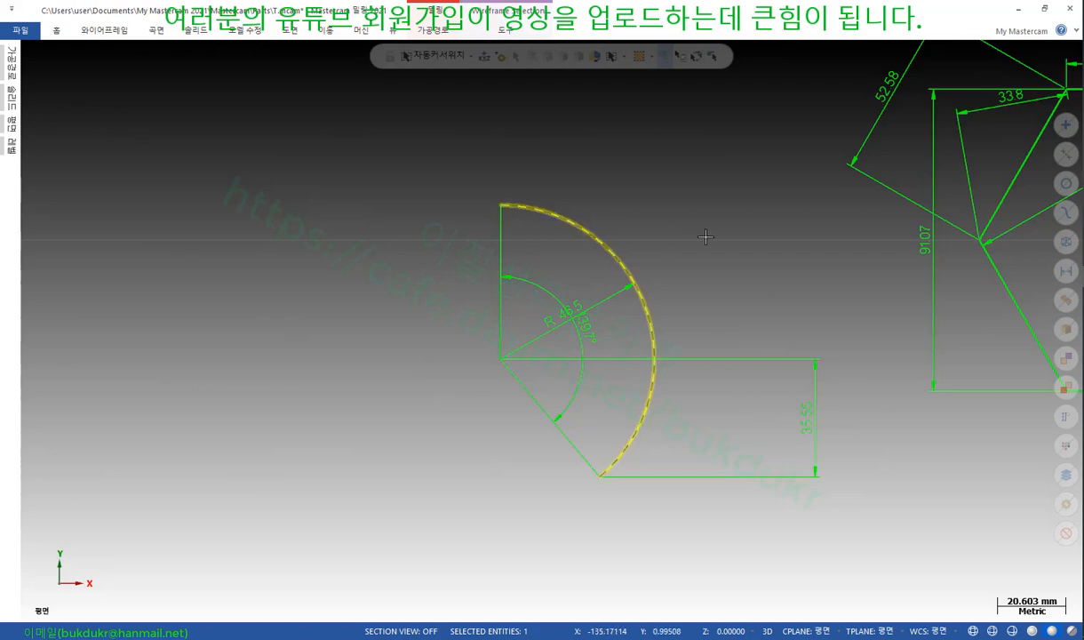
pyautogui.doubleClick(504, 208)
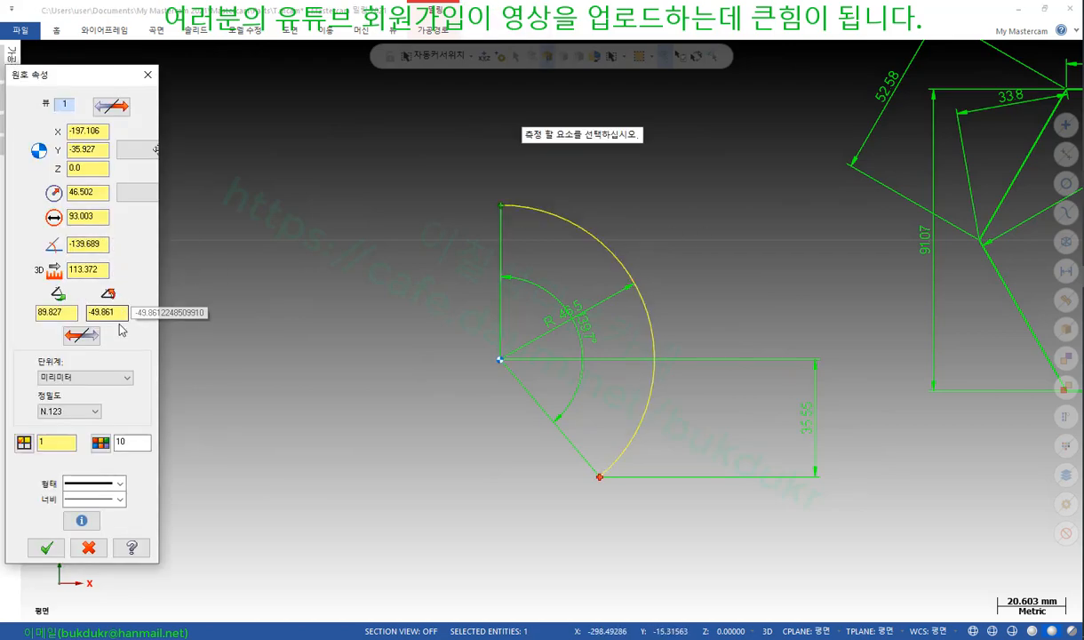
pyautogui.doubleClick(67, 314)
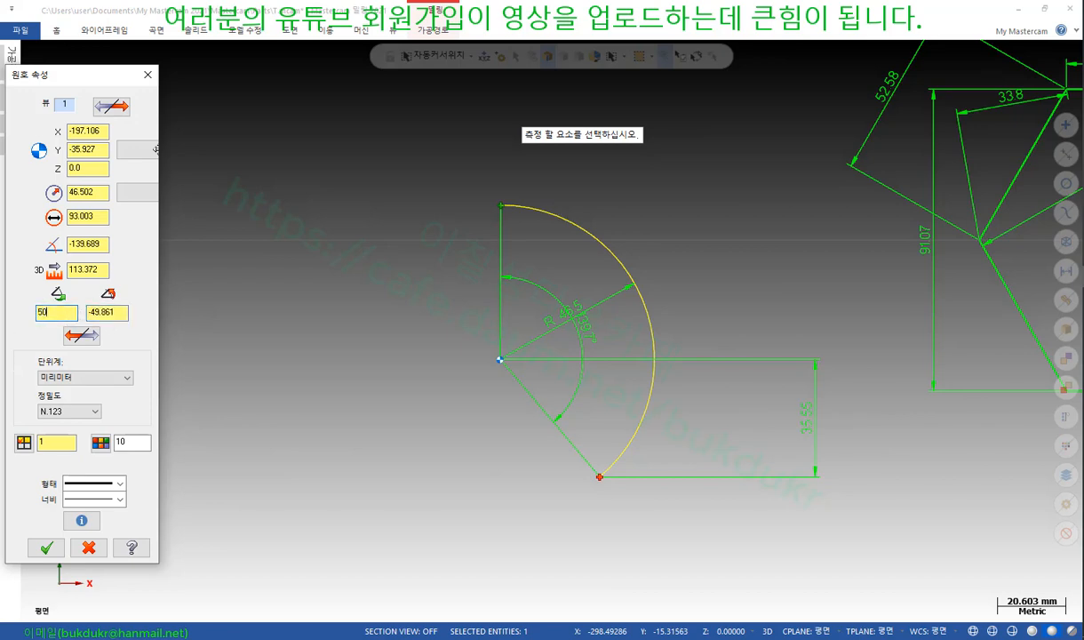
pyautogui.write('50')
pyautogui.click(46, 547)
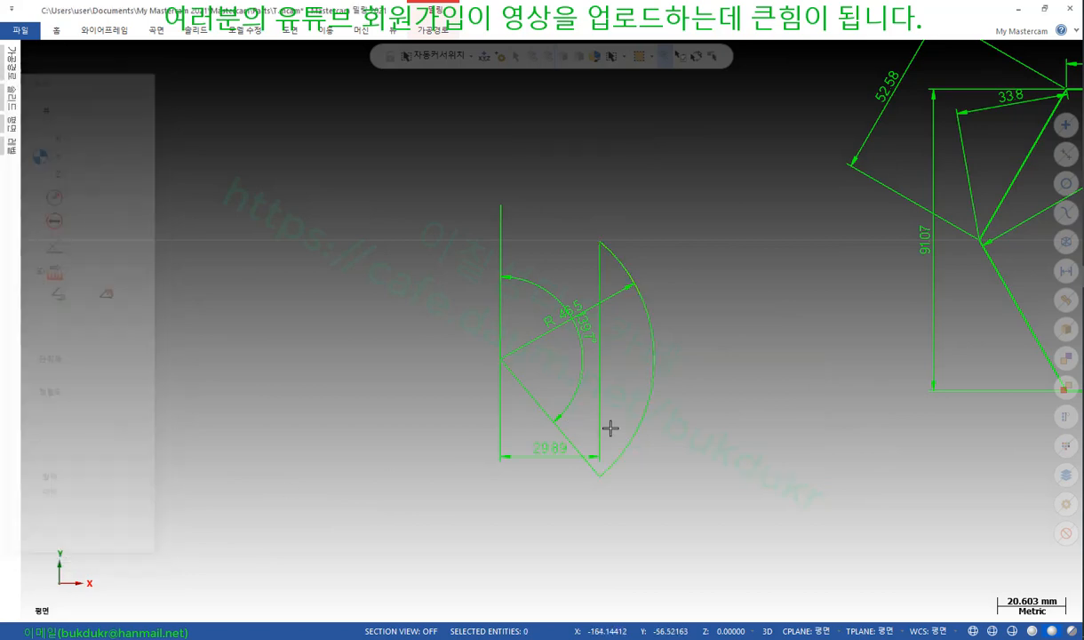
# Delete the 29.89, 139.7° and R 46.5 dimensions from the drawing
pyautogui.scroll(3, 748, 414)
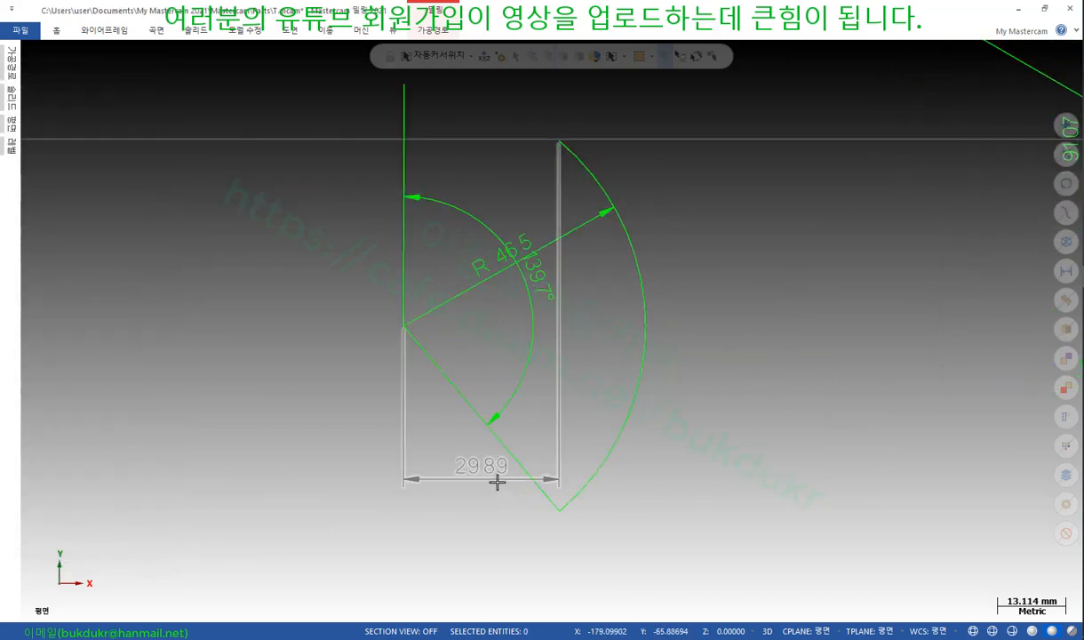
pyautogui.click(496, 481)
pyautogui.press('Delete')
pyautogui.click(503, 244)
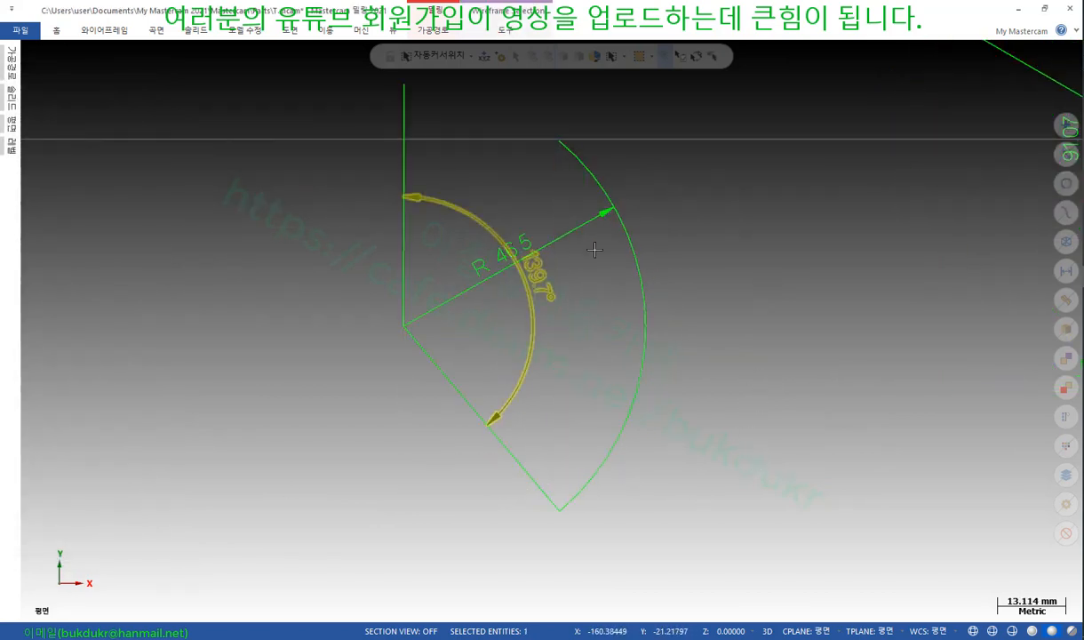
pyautogui.press('Delete')
pyautogui.click(492, 252)
pyautogui.press('Delete')
pyautogui.click(405, 209)
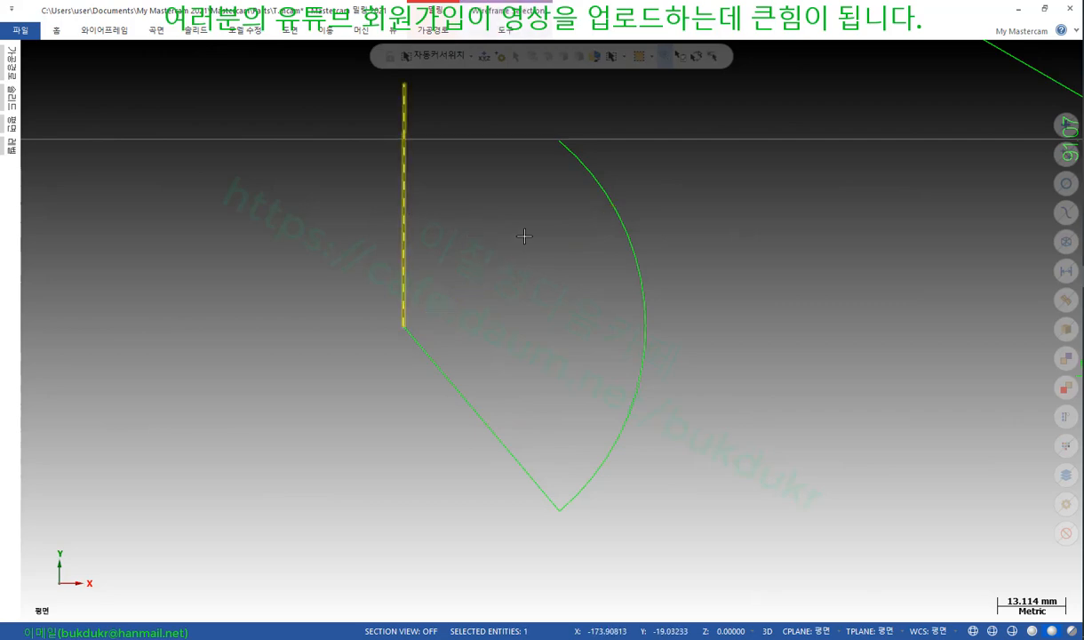
pyautogui.click(857, 346)
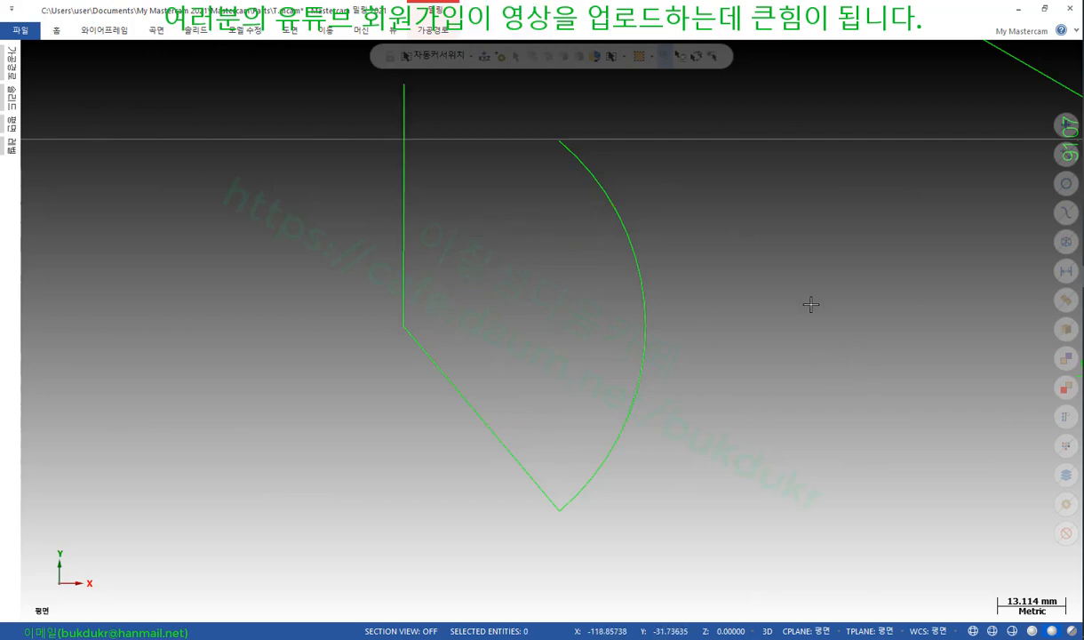
pyautogui.click(287, 30)
pyautogui.click(20, 67)
# Add the R 46.5 radius dimension and a 46.5 width dimension below the arc
pyautogui.scroll(-2, 723, 316)
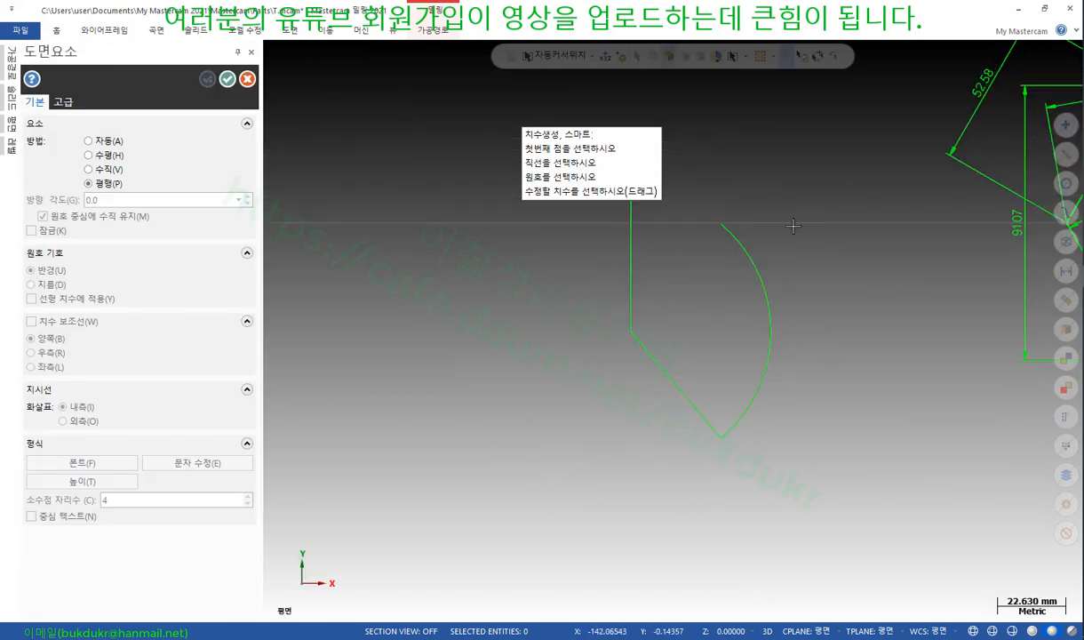
pyautogui.click(743, 247)
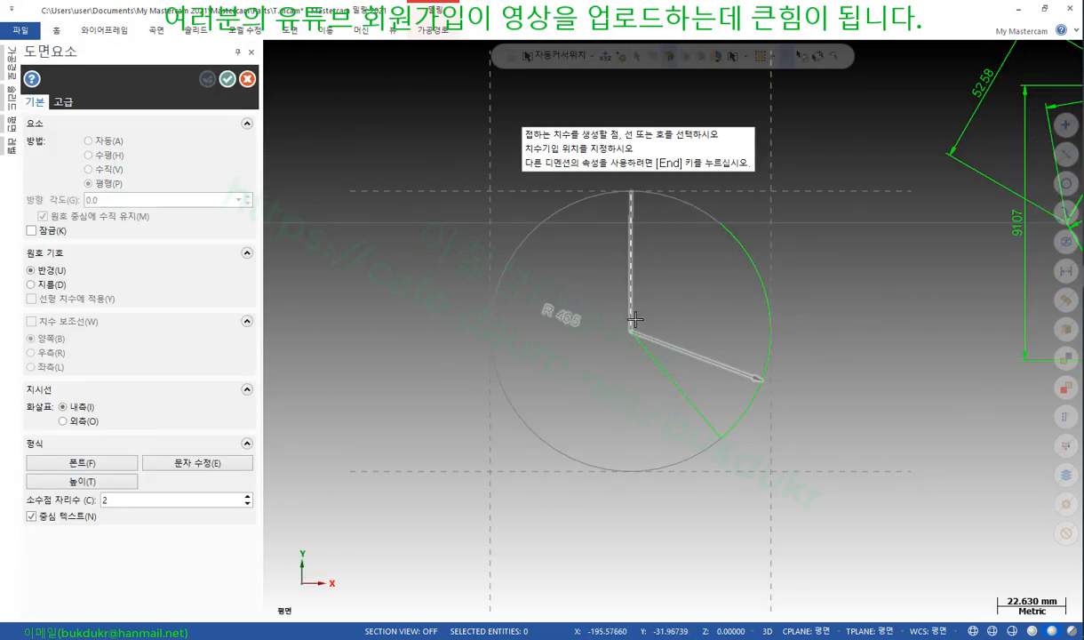
pyautogui.click(938, 305)
pyautogui.click(631, 331)
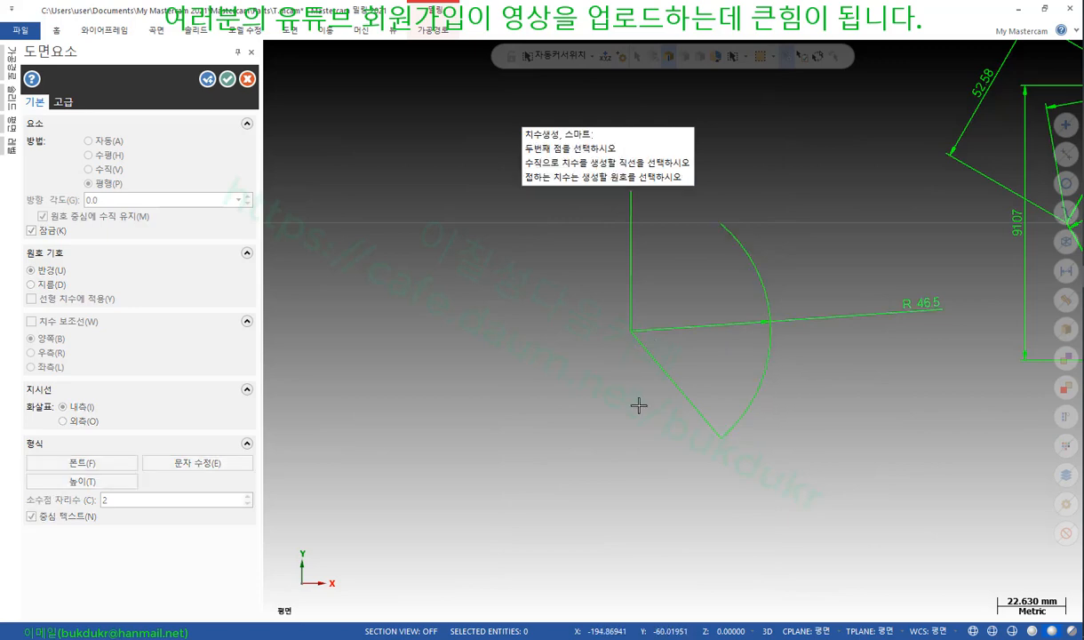
pyautogui.click(730, 412)
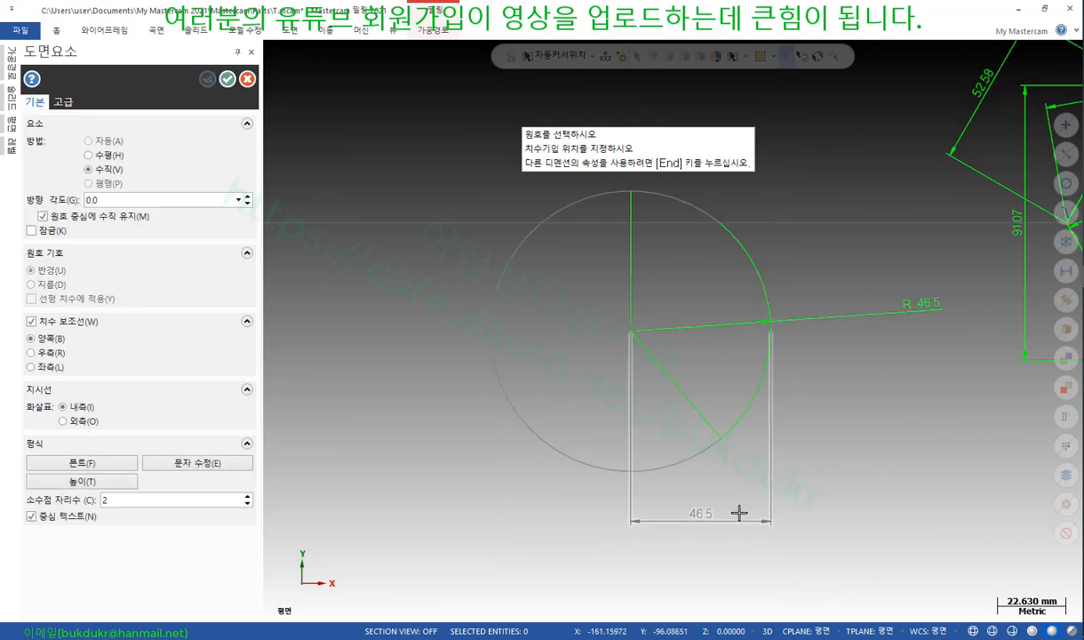
pyautogui.click(738, 510)
# Reposition the 46.5 dimension below the arc, toggling Lock and perpendicular-to-arc-centre
pyautogui.scroll(2, 826, 396)
pyautogui.scroll(-1, 818, 391)
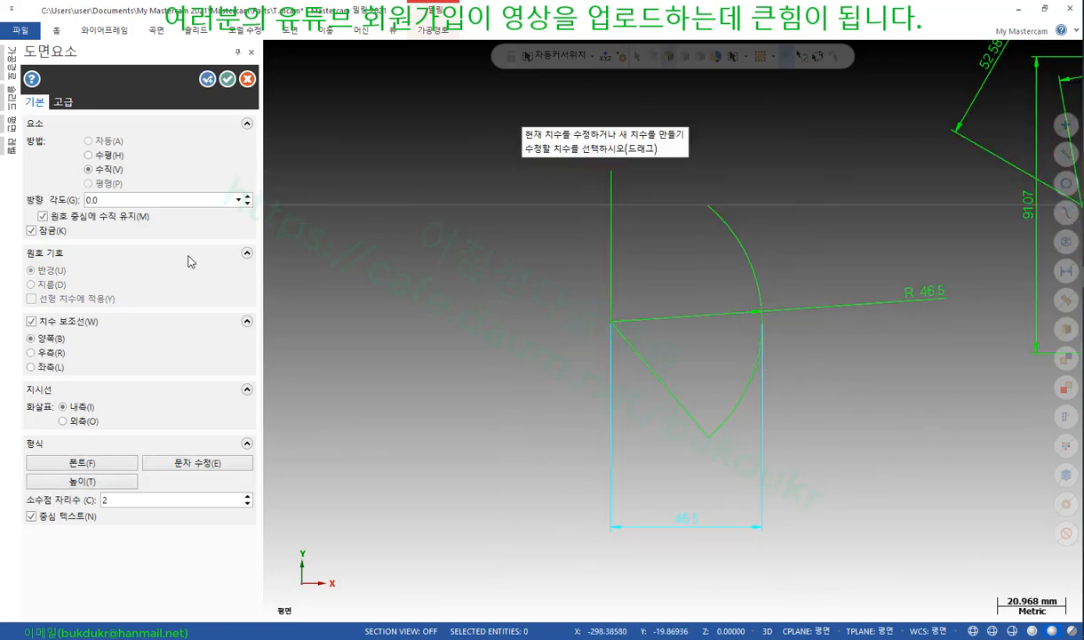
pyautogui.click(675, 518)
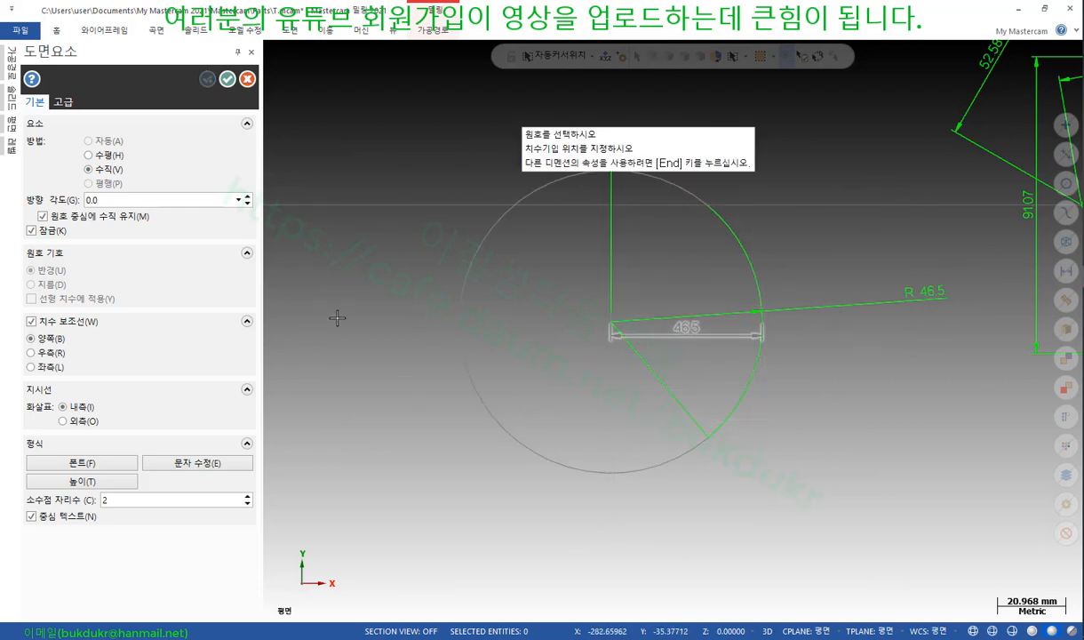
pyautogui.click(841, 457)
pyautogui.click(32, 231)
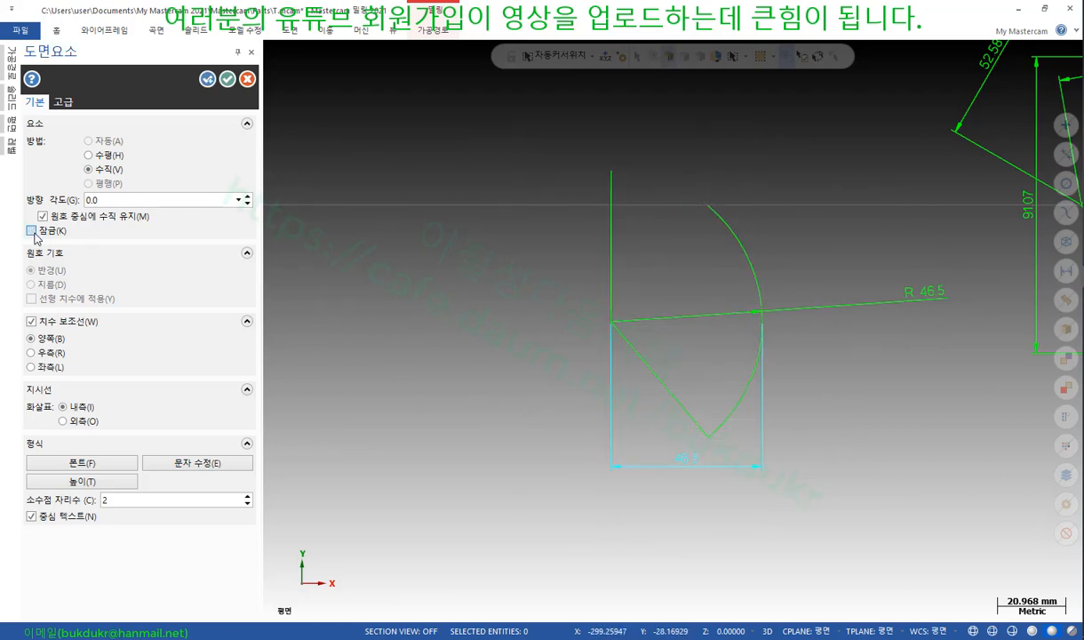
pyautogui.click(32, 231)
pyautogui.click(692, 461)
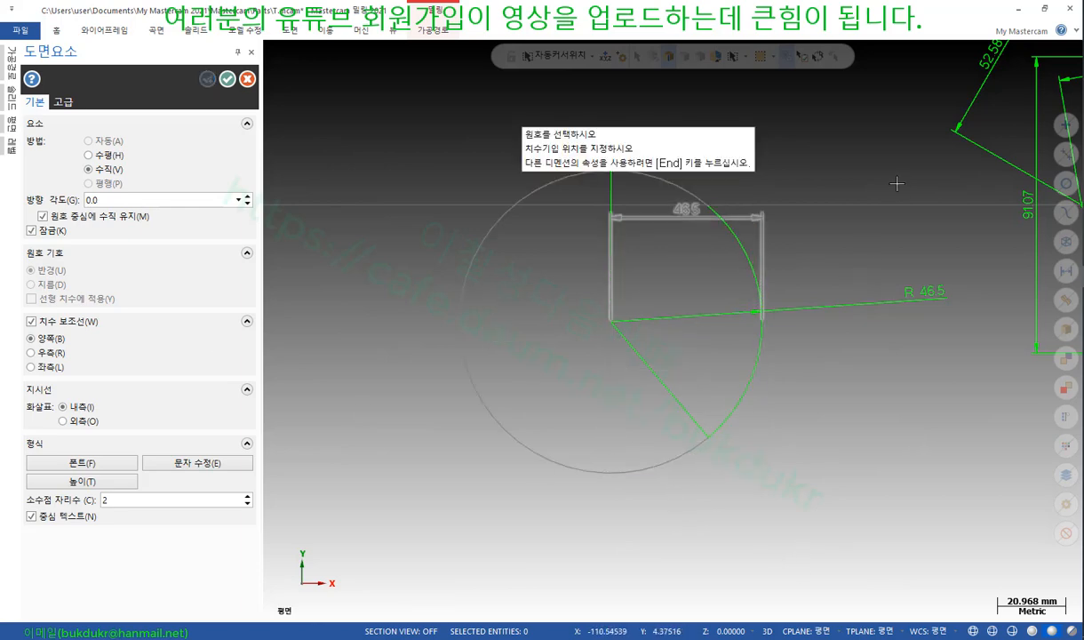
pyautogui.click(782, 502)
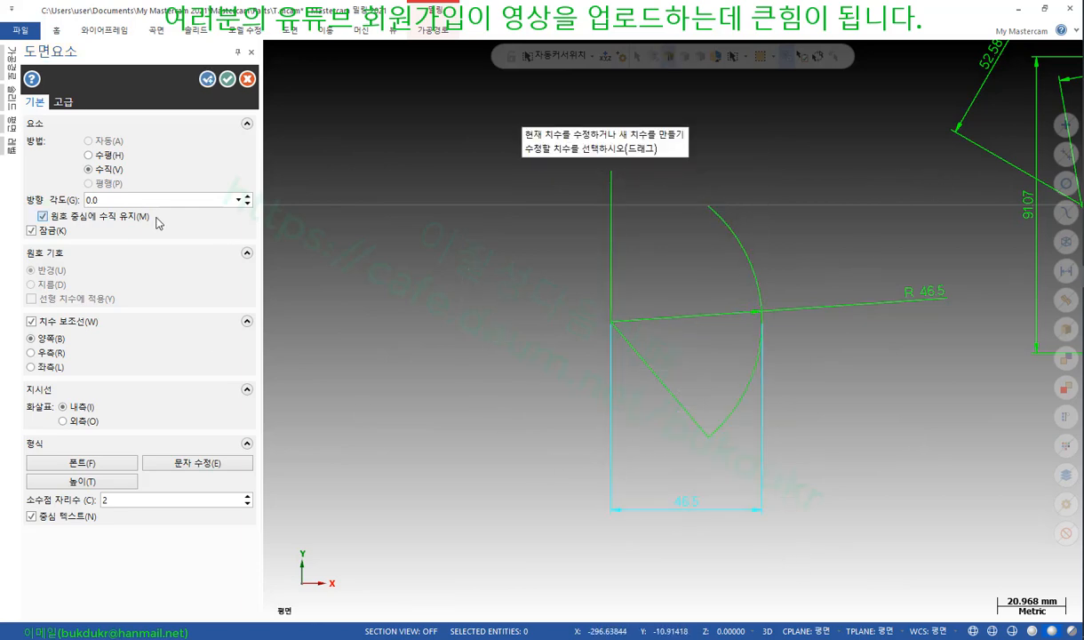
pyautogui.click(43, 216)
pyautogui.click(715, 525)
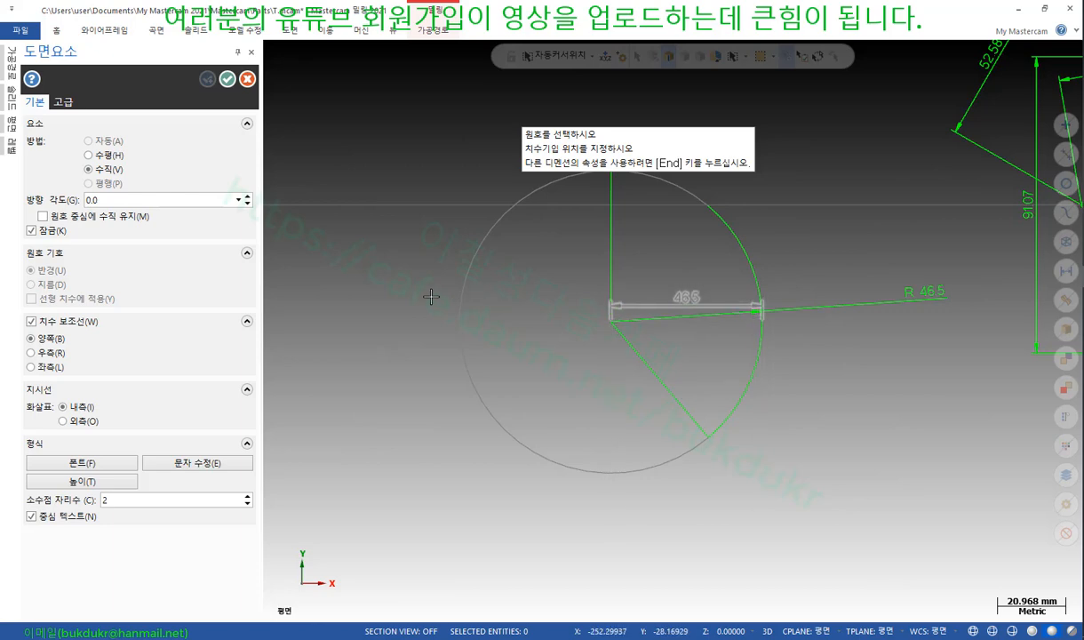
pyautogui.click(851, 442)
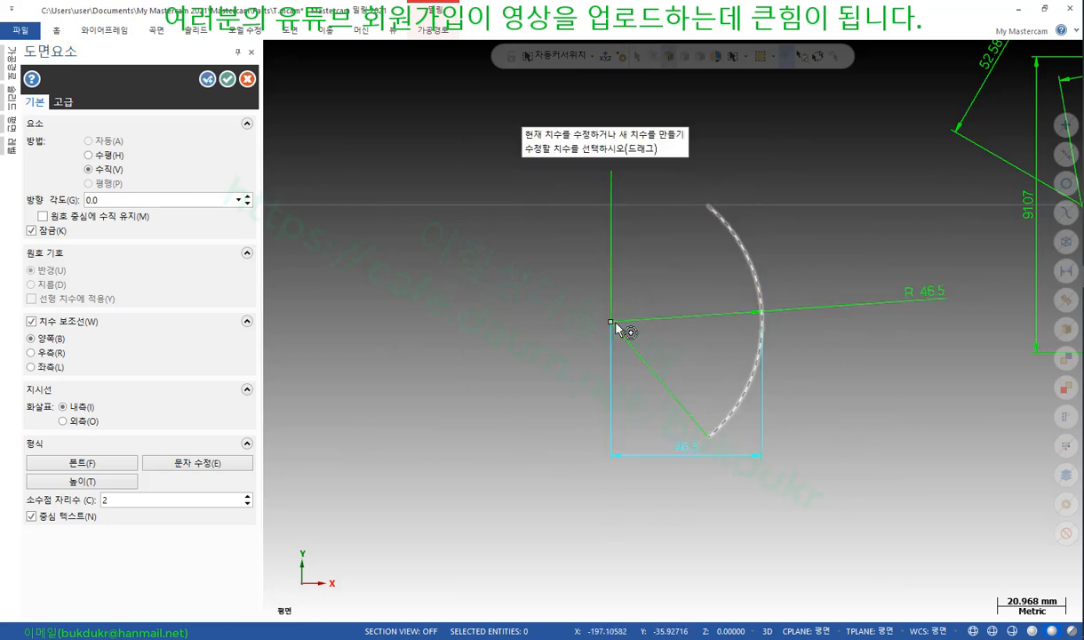
# Add a second 46.5 width dimension beneath the arc
pyautogui.click(614, 322)
pyautogui.click(725, 407)
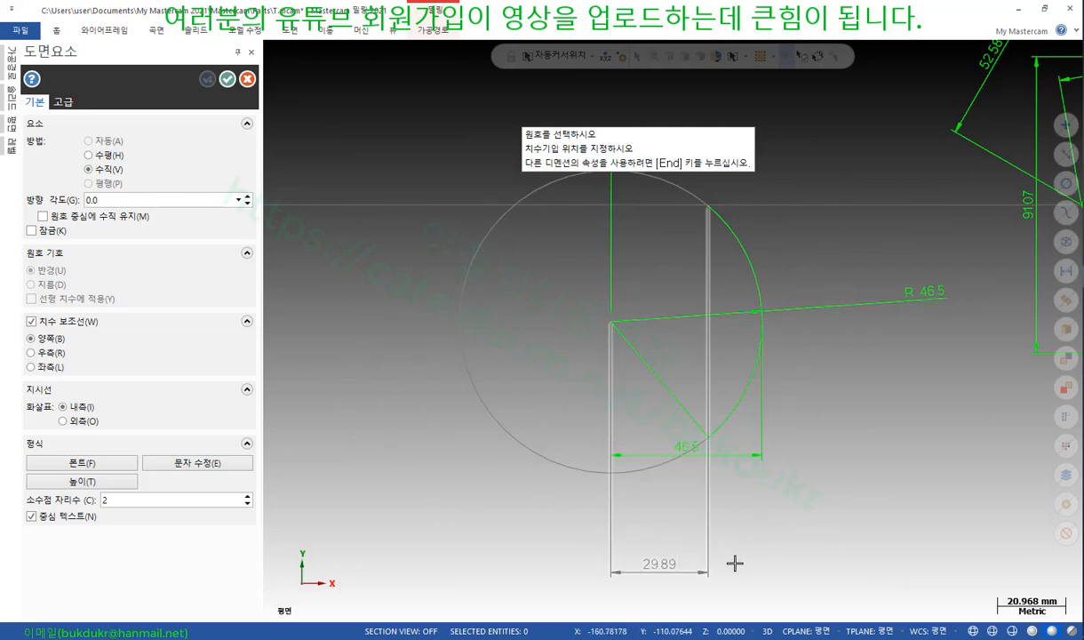
pyautogui.click(842, 504)
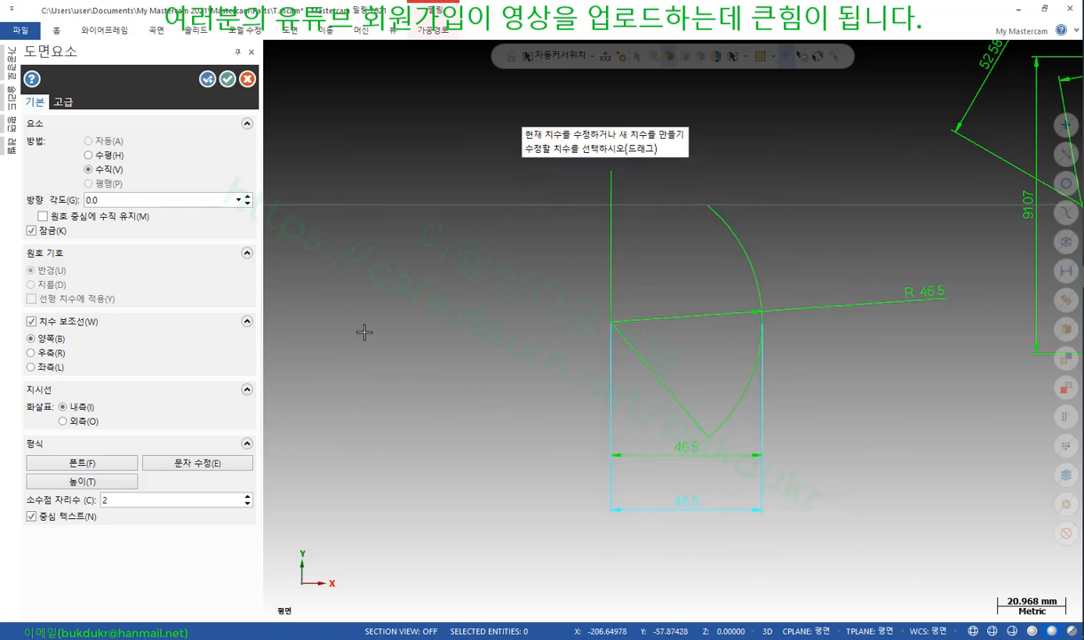
pyautogui.click(44, 216)
pyautogui.click(747, 509)
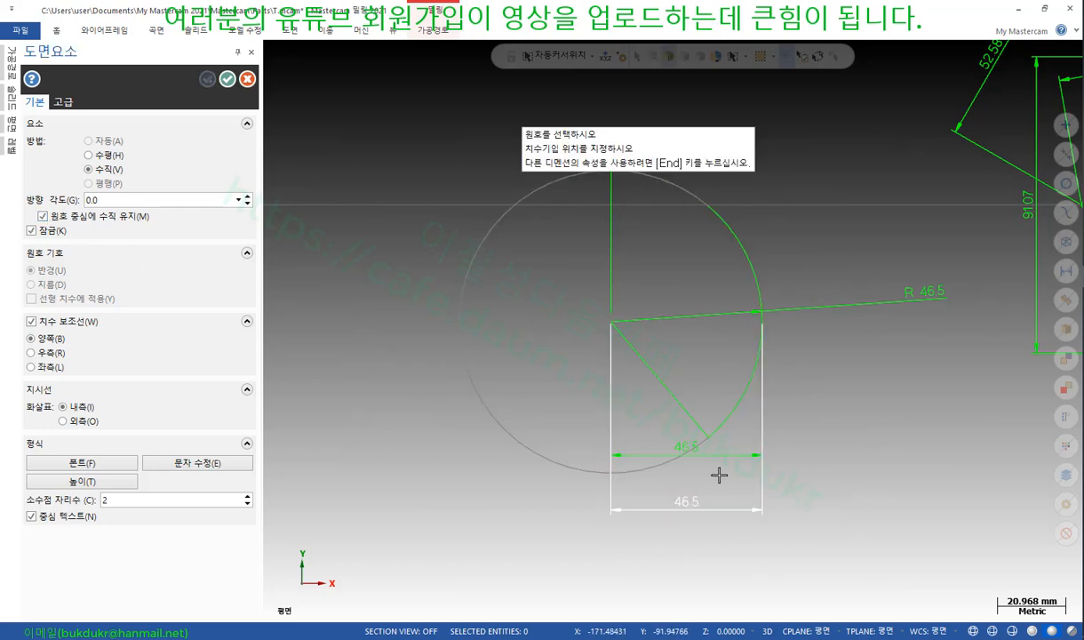
pyautogui.click(840, 523)
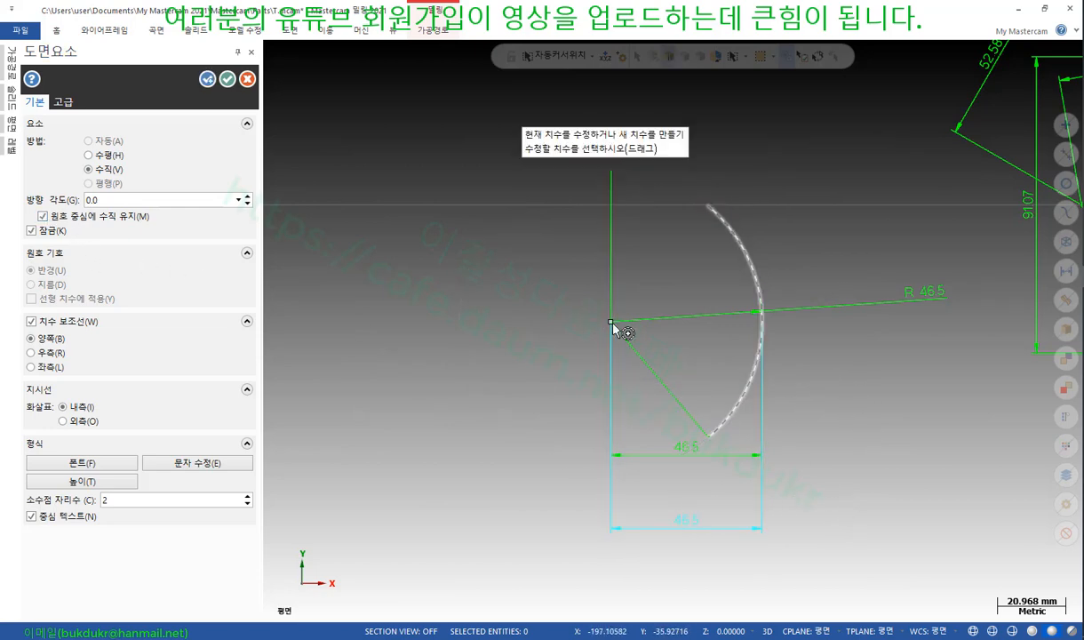
# Place the 35.55 vertical dimension from the arc centre to the right of the arc
pyautogui.click(611, 321)
pyautogui.click(710, 434)
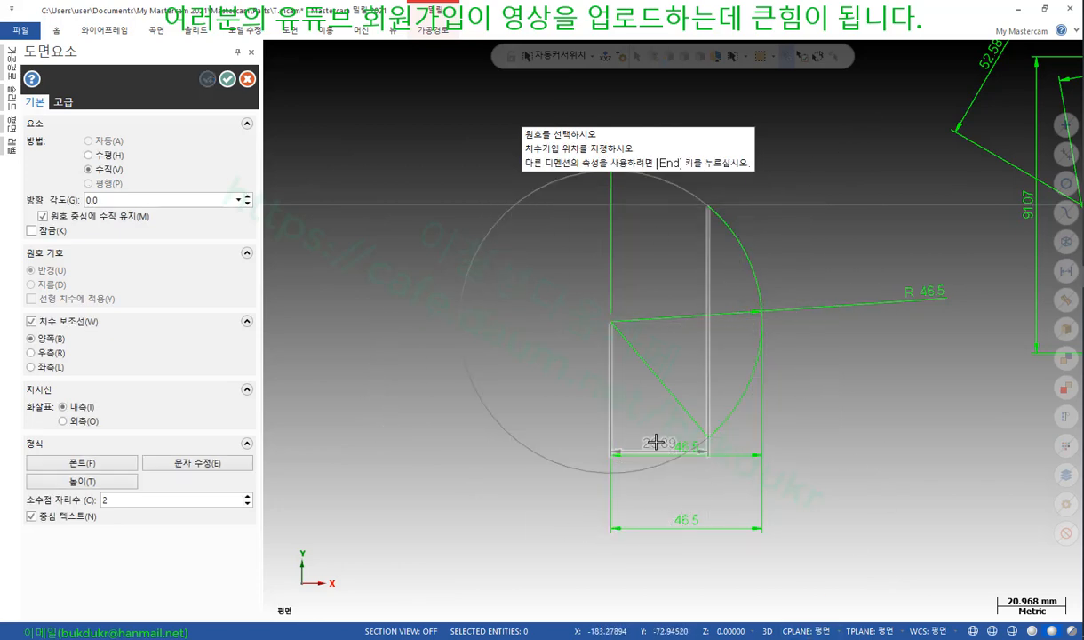
pyautogui.click(913, 431)
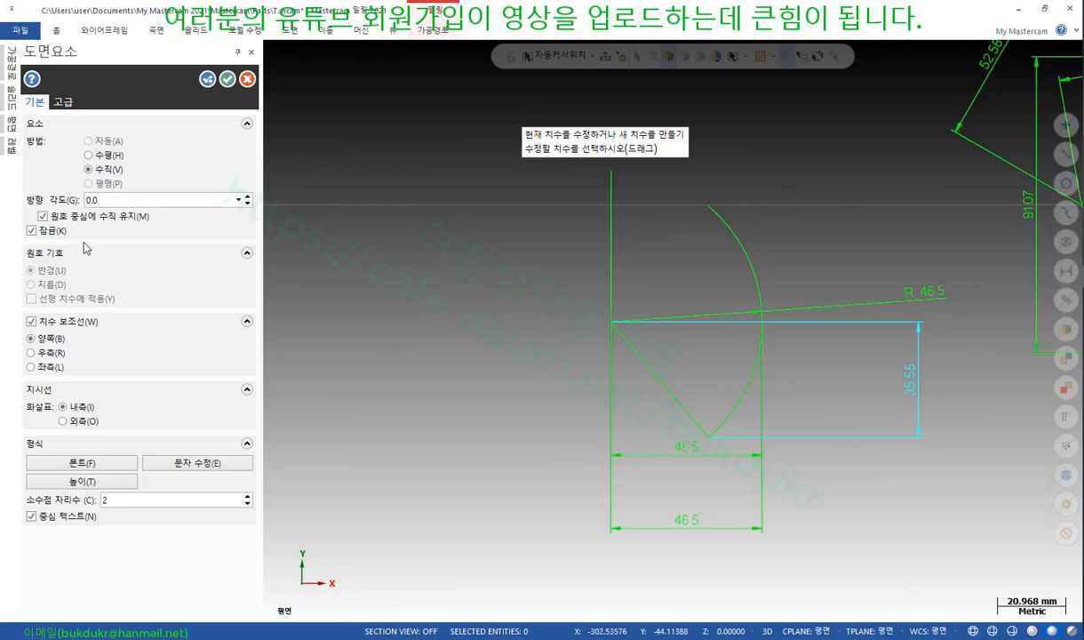
pyautogui.click(43, 216)
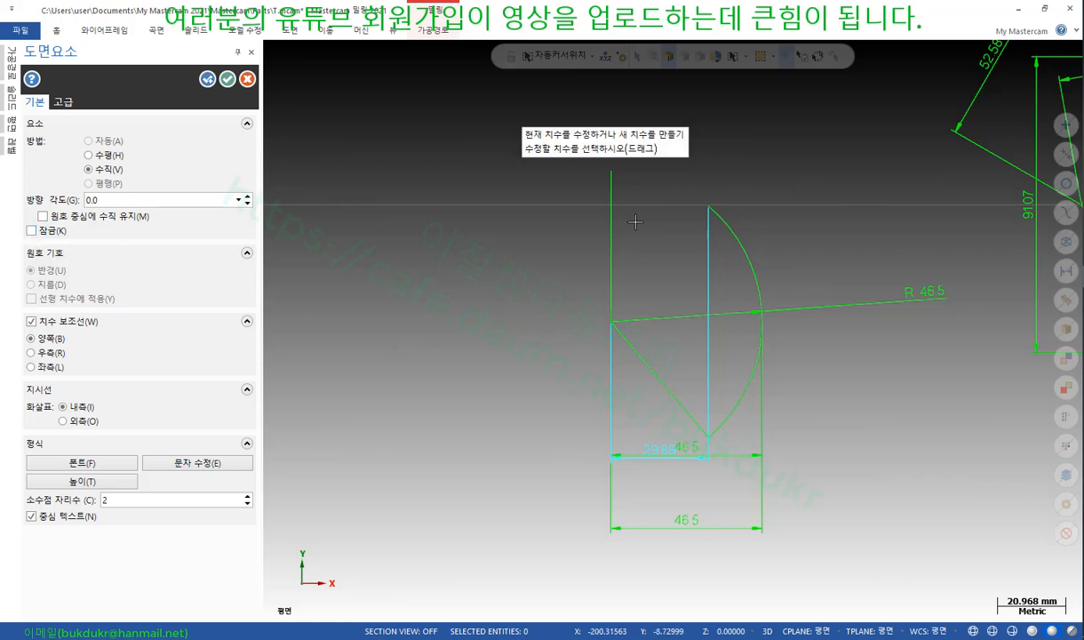
pyautogui.click(647, 462)
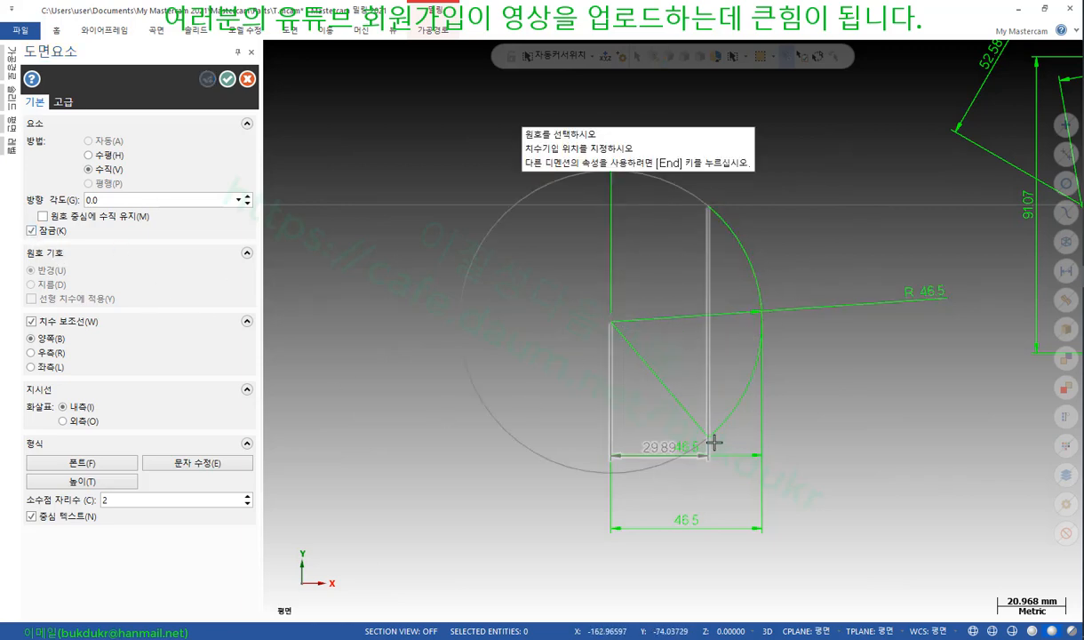
# Place the 29.89 dimension above the arc centre with its orientation unlocked
pyautogui.click(691, 339)
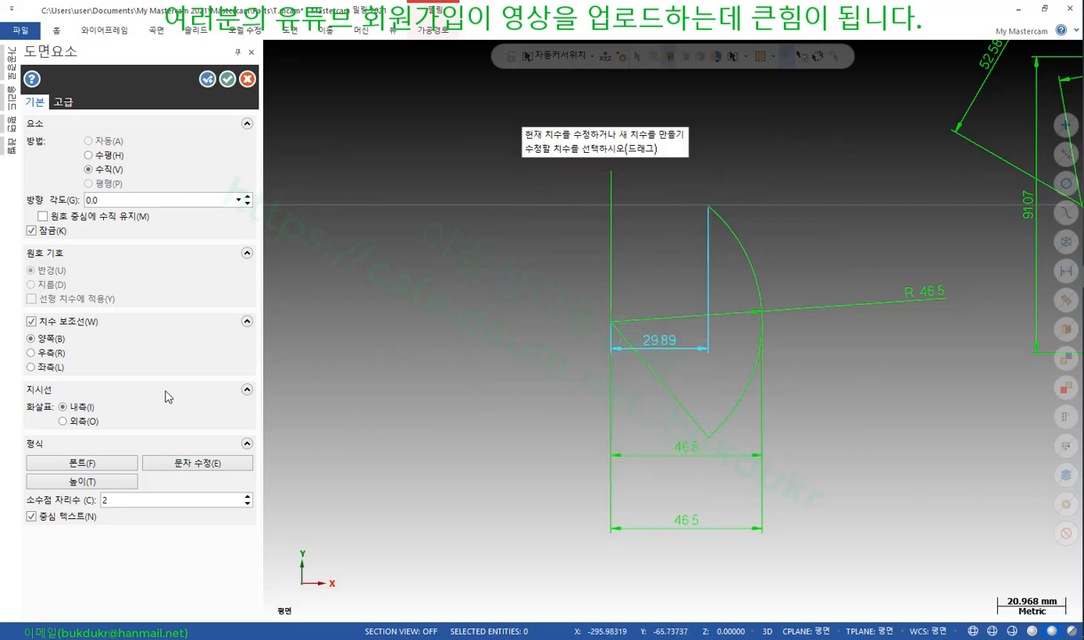
pyautogui.click(32, 230)
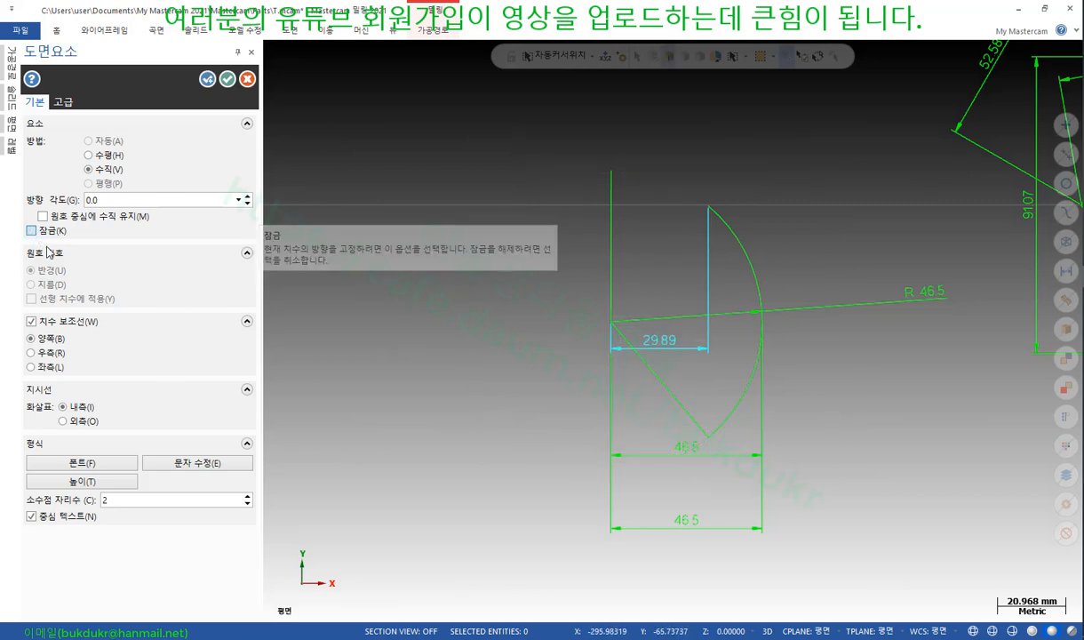
pyautogui.click(655, 348)
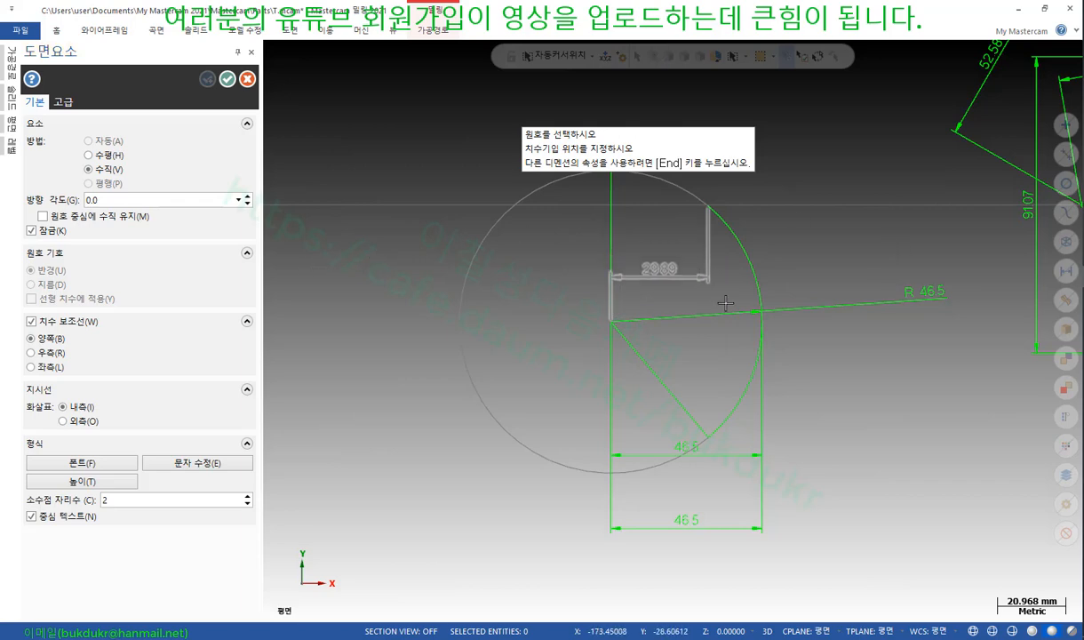
pyautogui.click(708, 242)
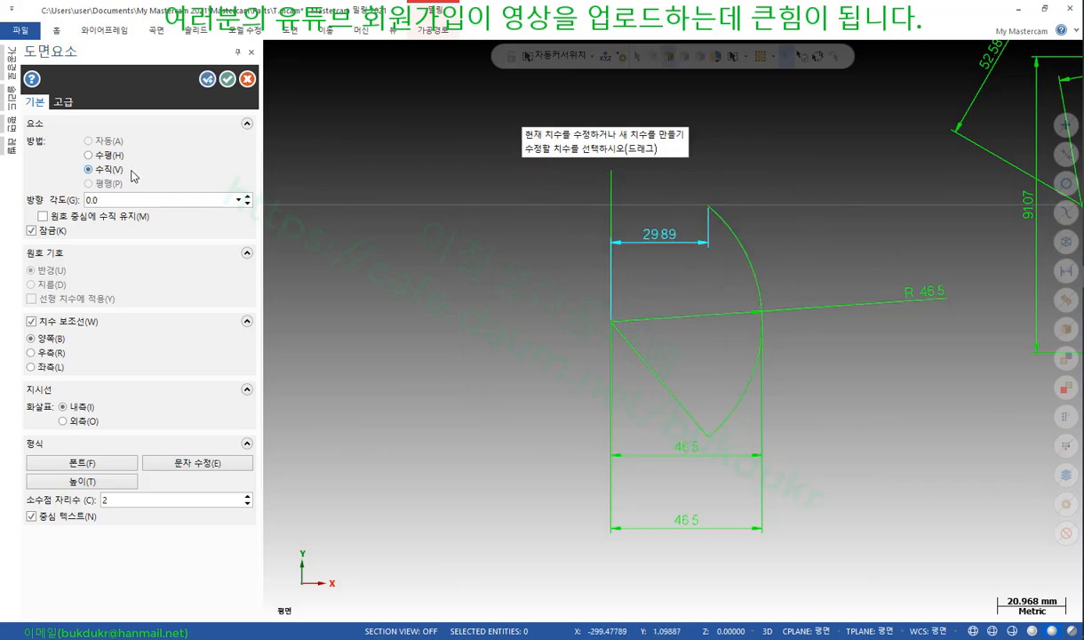
# Dimension the arc's upper endpoint from its centre, switching from Horizontal to a vertical R 35.62
pyautogui.click(709, 207)
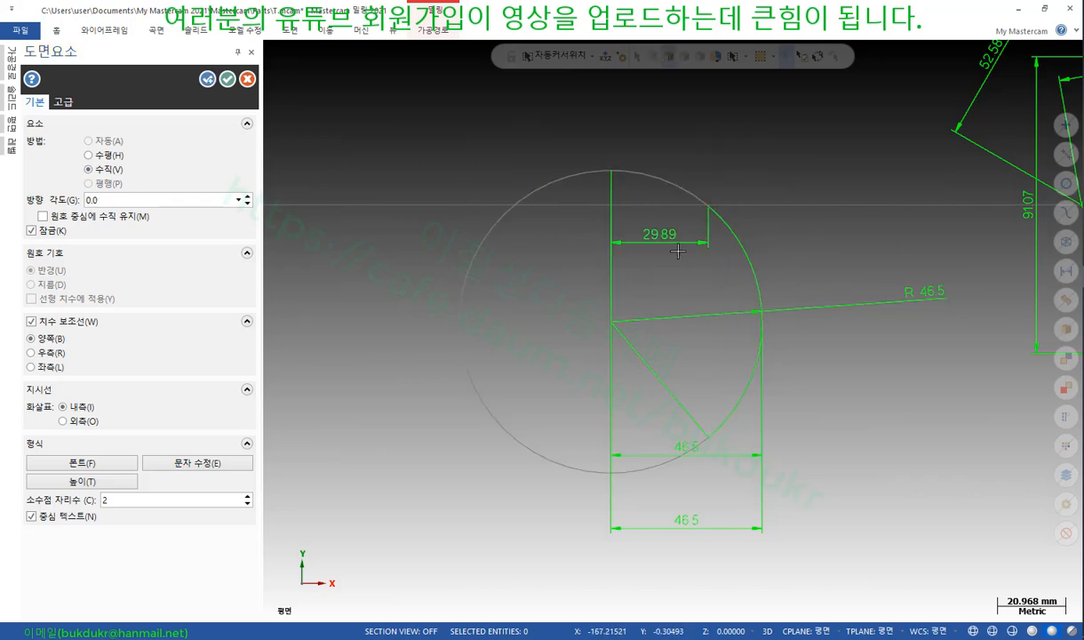
pyautogui.click(612, 323)
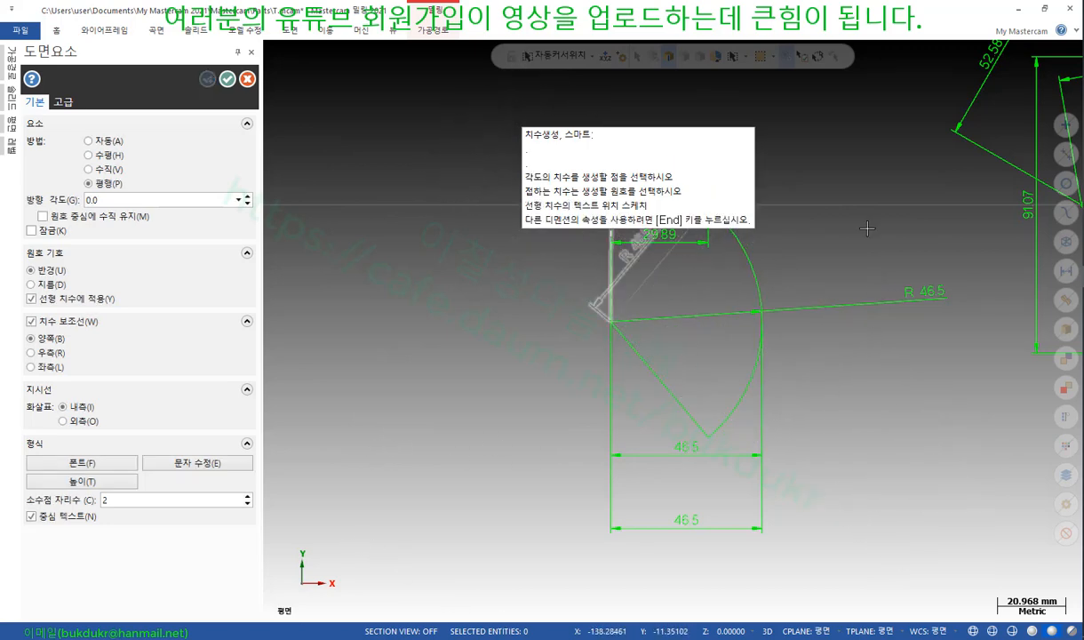
pyautogui.scroll(-3, 706, 438)
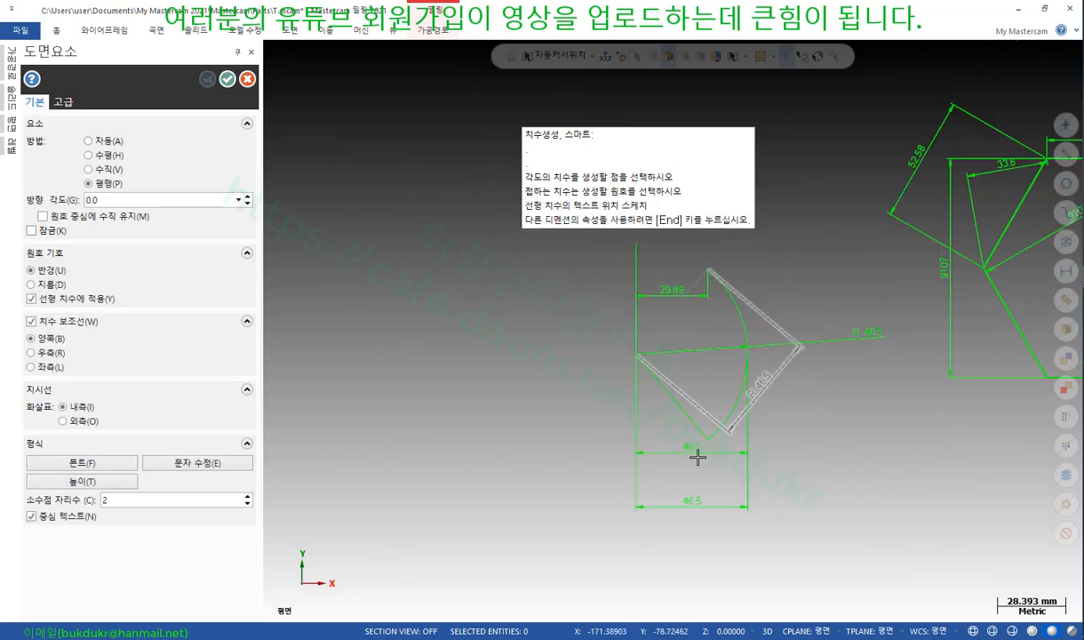
pyautogui.scroll(3, 875, 295)
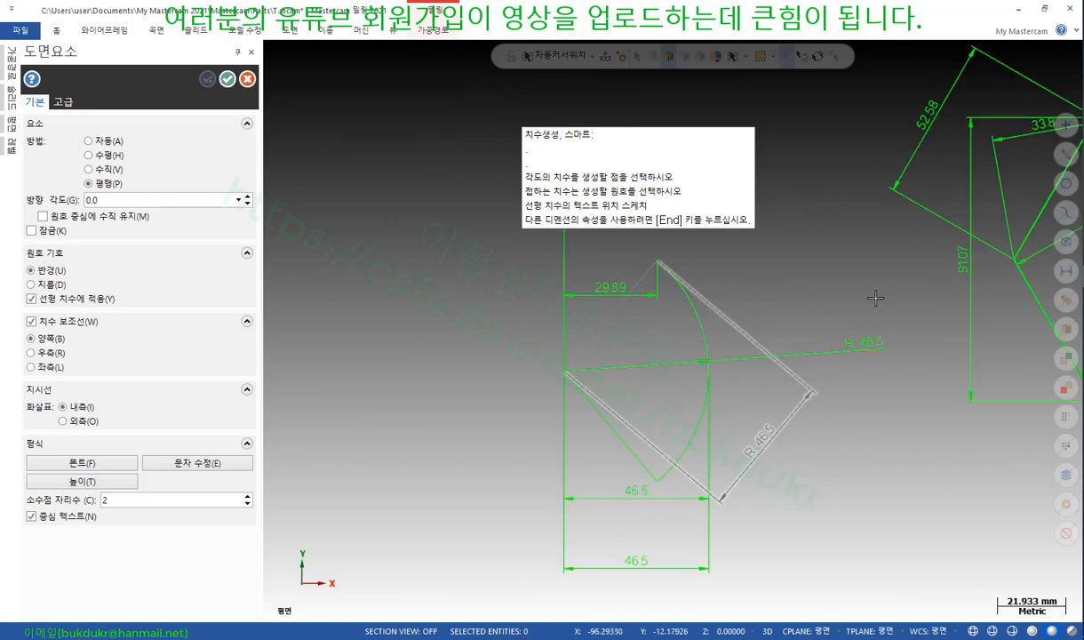
pyautogui.click(88, 155)
pyautogui.click(573, 333)
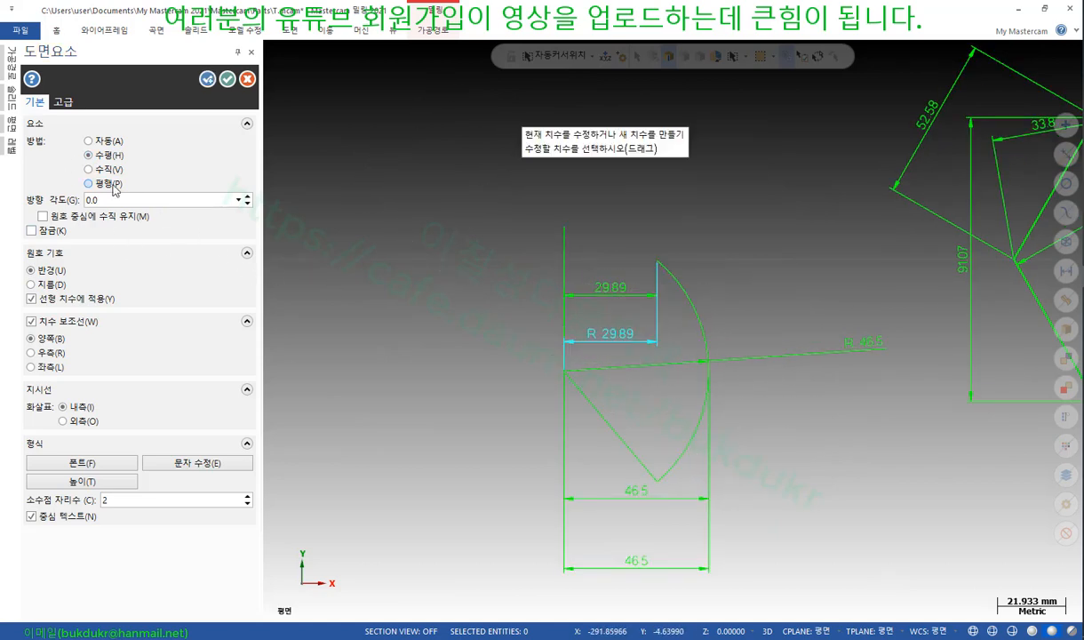
pyautogui.click(88, 169)
pyautogui.click(88, 141)
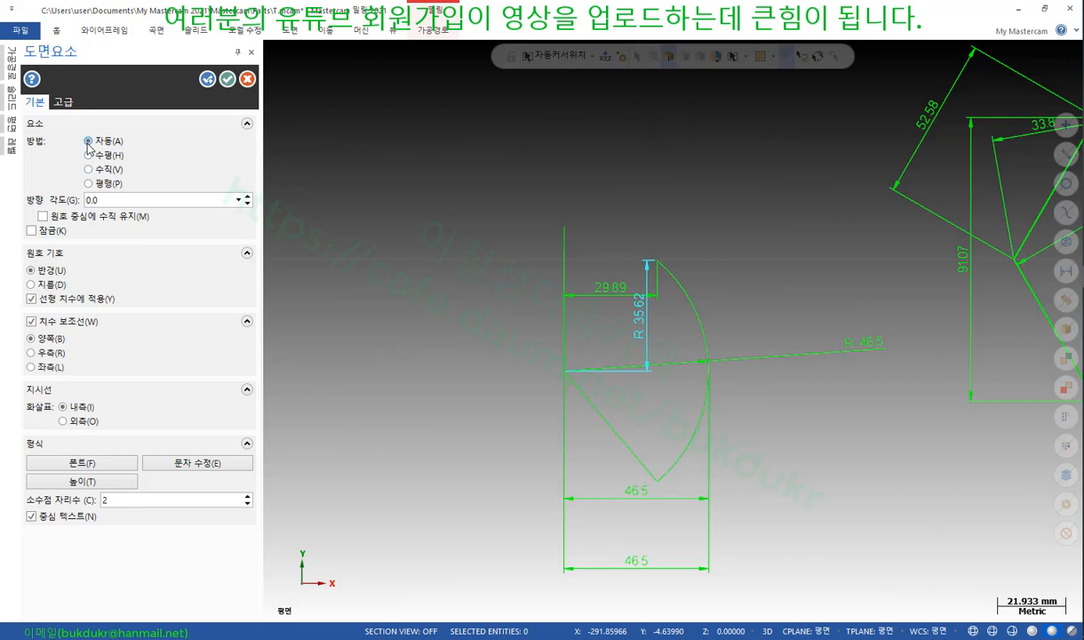
pyautogui.click(566, 375)
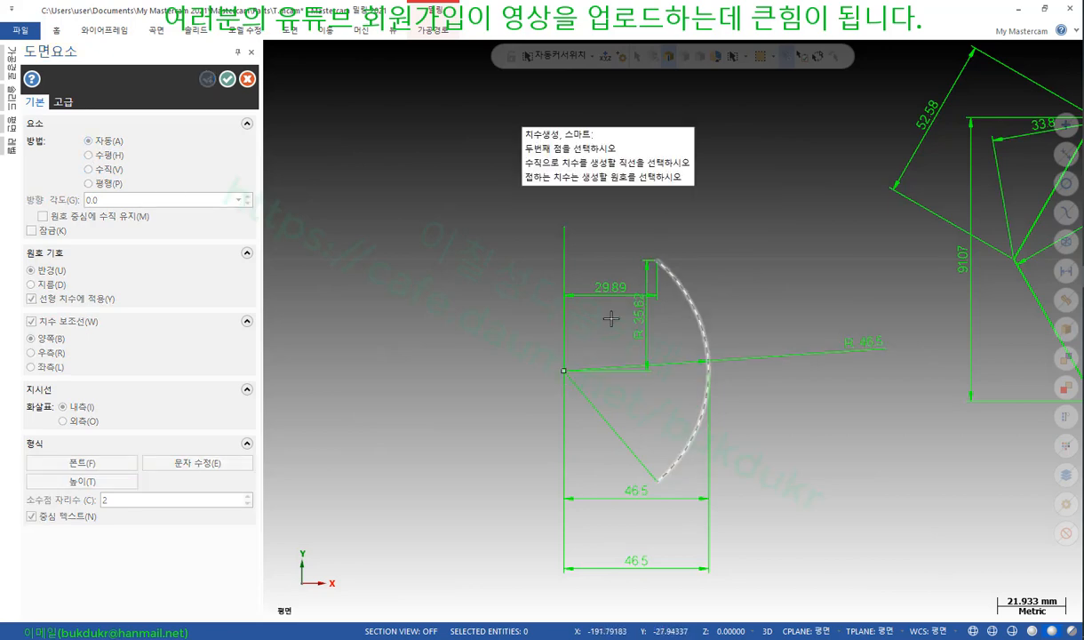
pyautogui.click(659, 261)
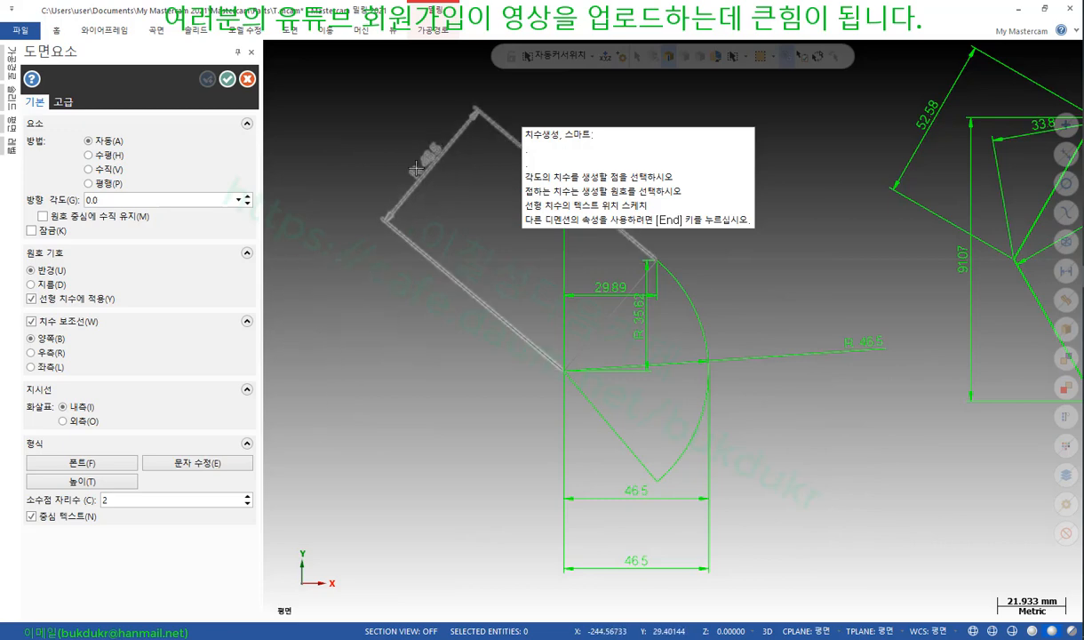
# Make the new dimension vertical and place the R 35.62 dimension left of the wedge
pyautogui.press('v')
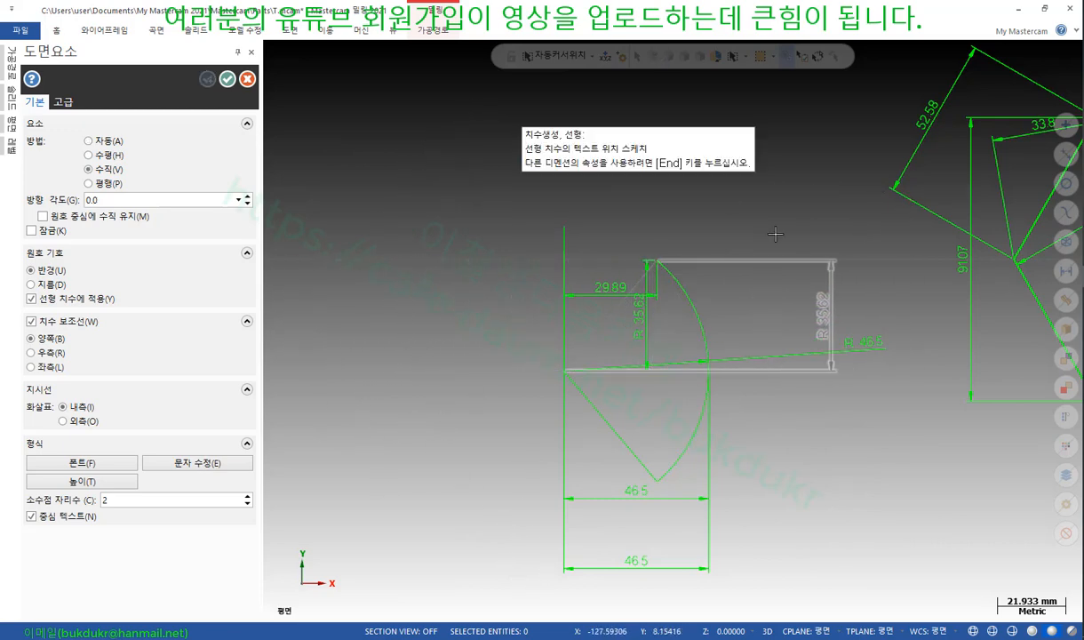
pyautogui.click(440, 490)
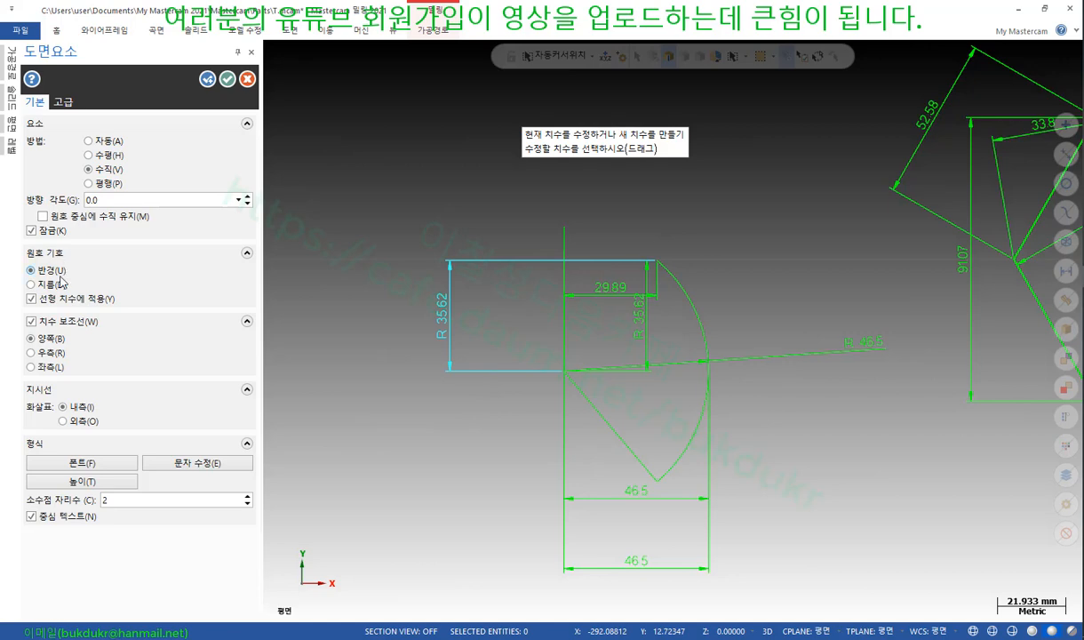
pyautogui.scroll(3, 439, 318)
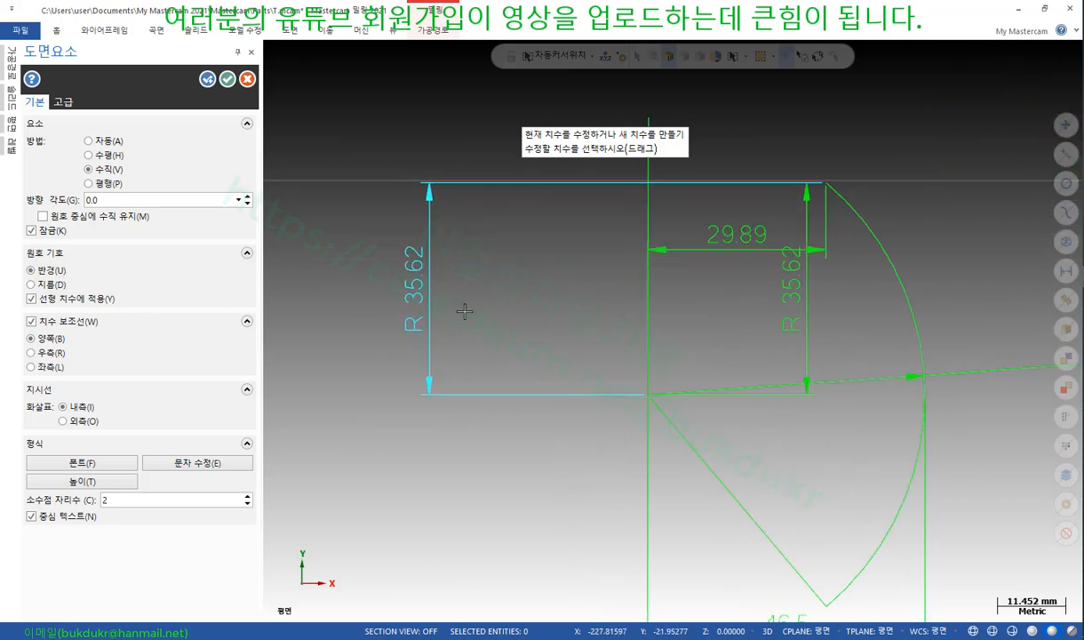
# Set the arc symbol to Diameter and place the Ø 35.62 dimension beside the arc
pyautogui.click(31, 284)
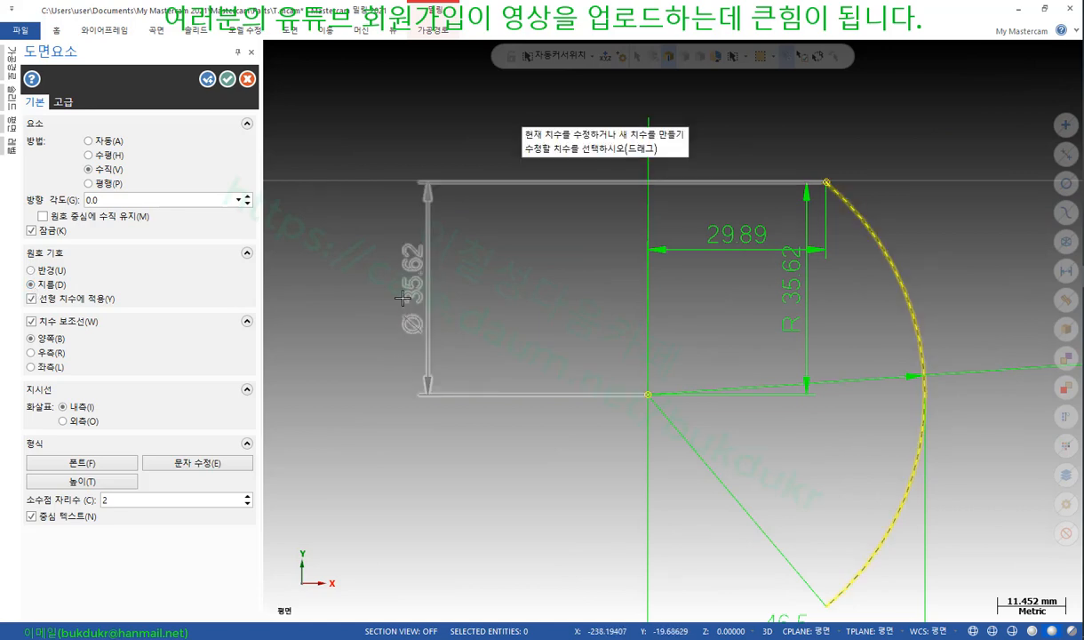
pyautogui.click(45, 270)
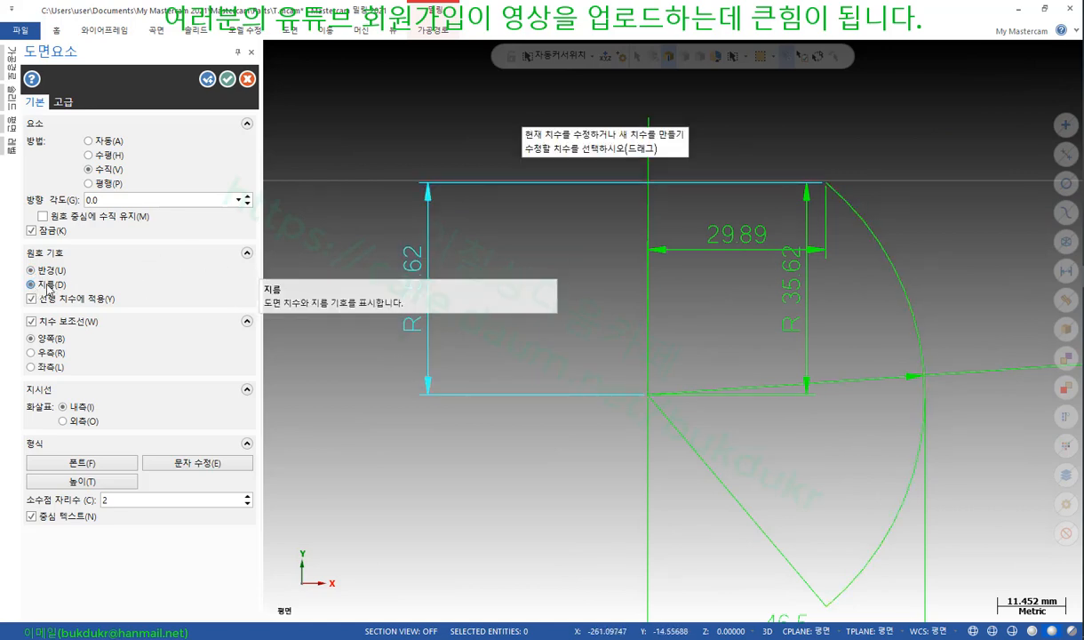
pyautogui.click(49, 286)
pyautogui.scroll(1, 360, 281)
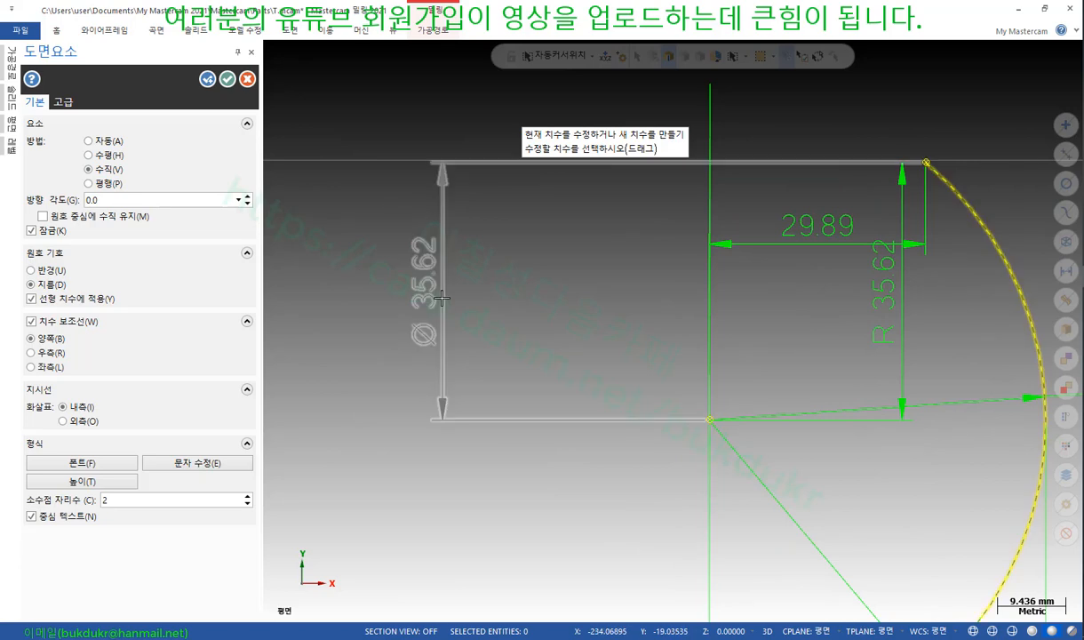
pyautogui.click(447, 348)
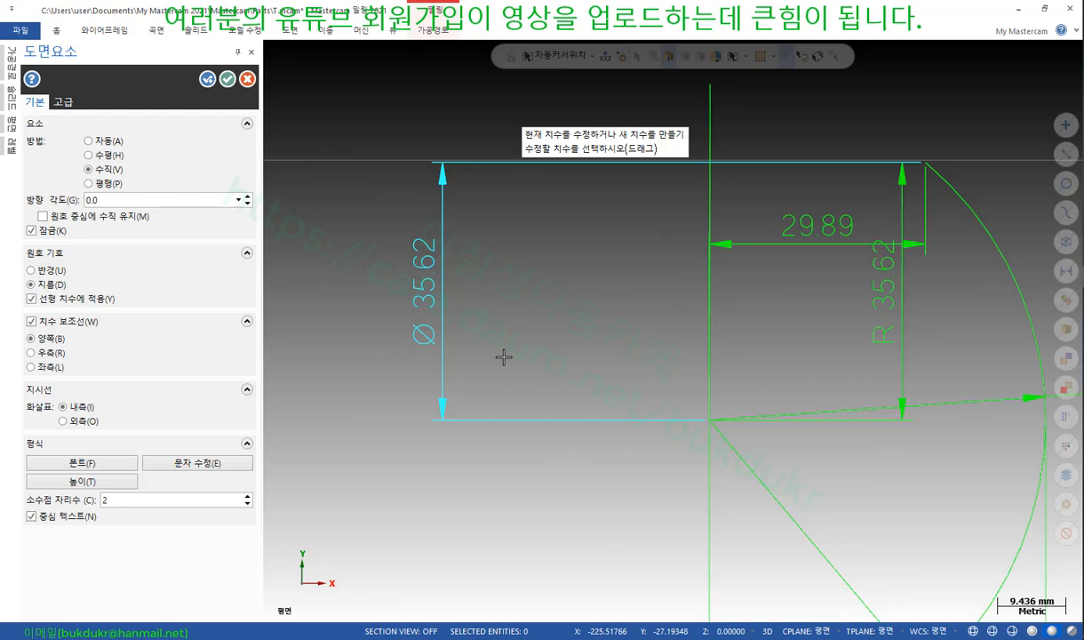
# Compare radius and diameter symbols on the linear dimension, finishing with Ø shown
pyautogui.hotkey('alt', 'u')
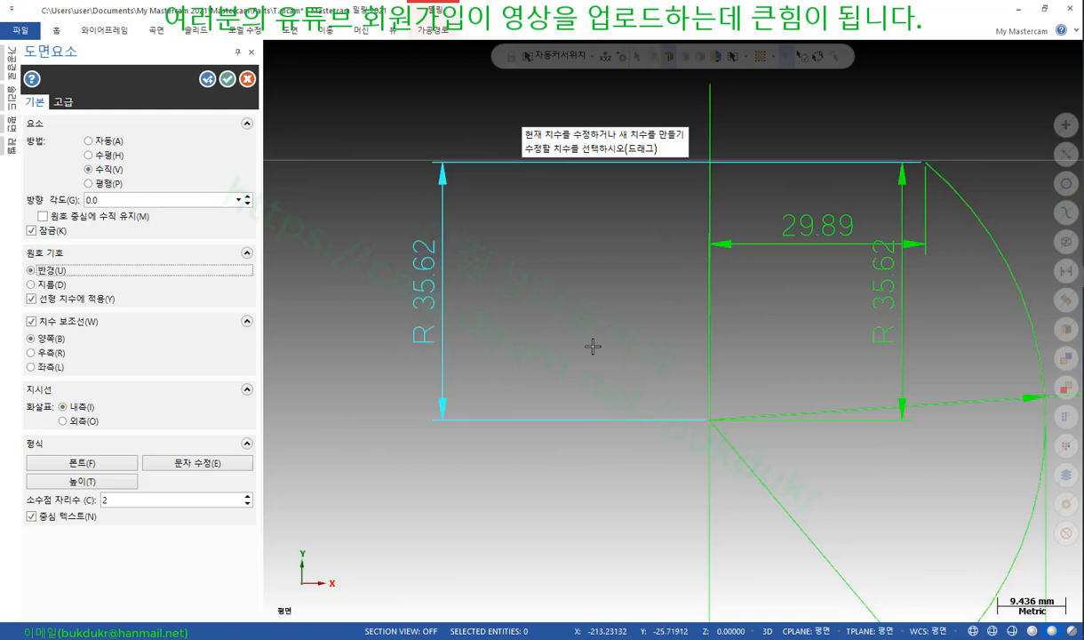
pyautogui.hotkey('alt', 'y')
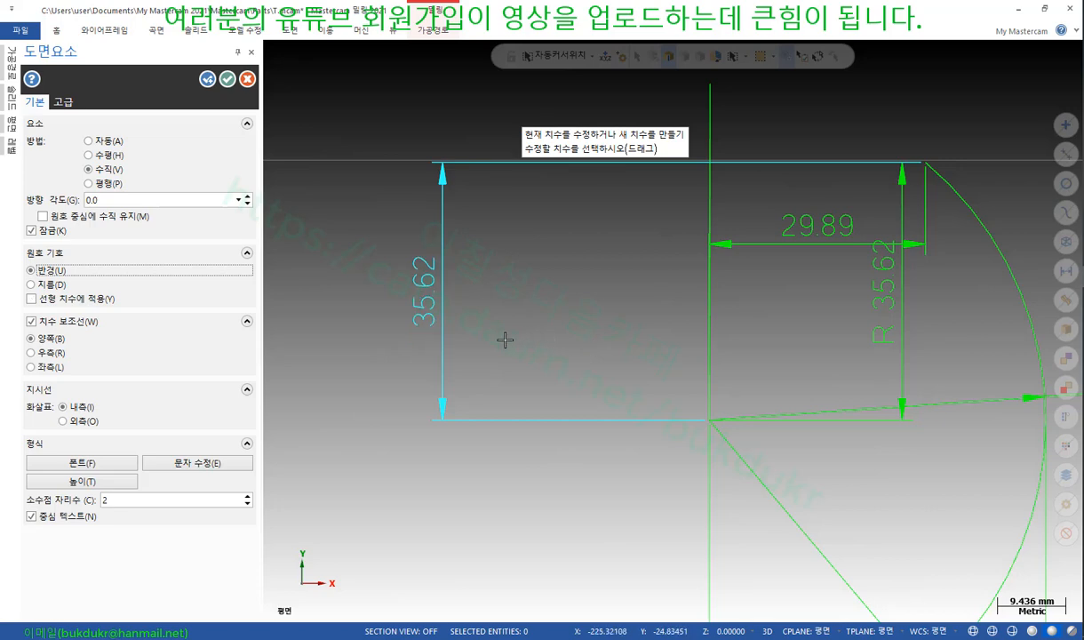
pyautogui.hotkey('alt', 'y')
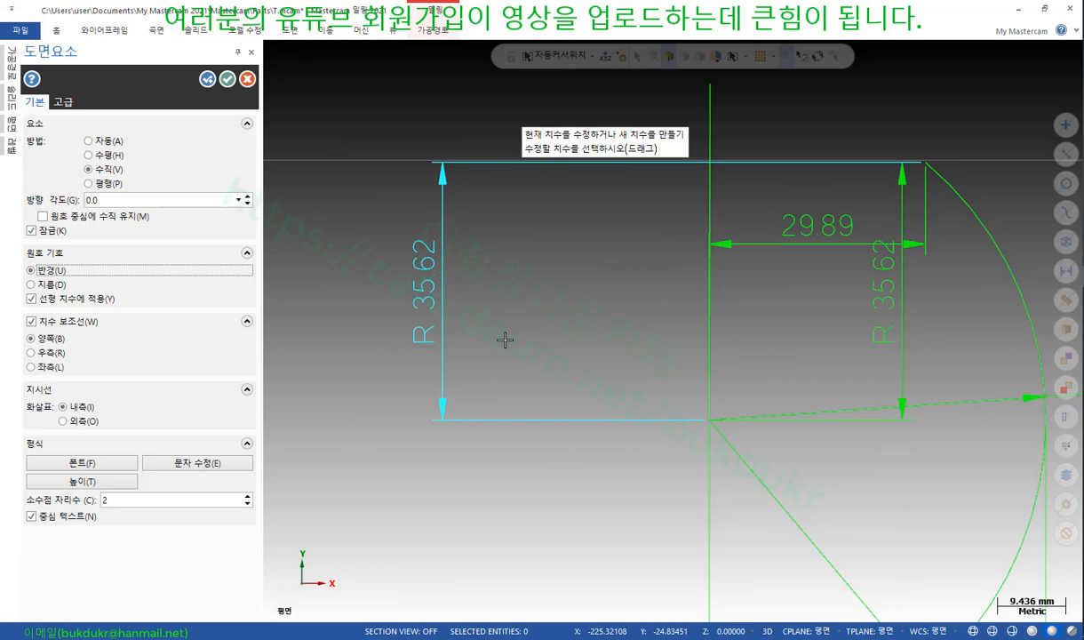
pyautogui.hotkey('alt', 'y')
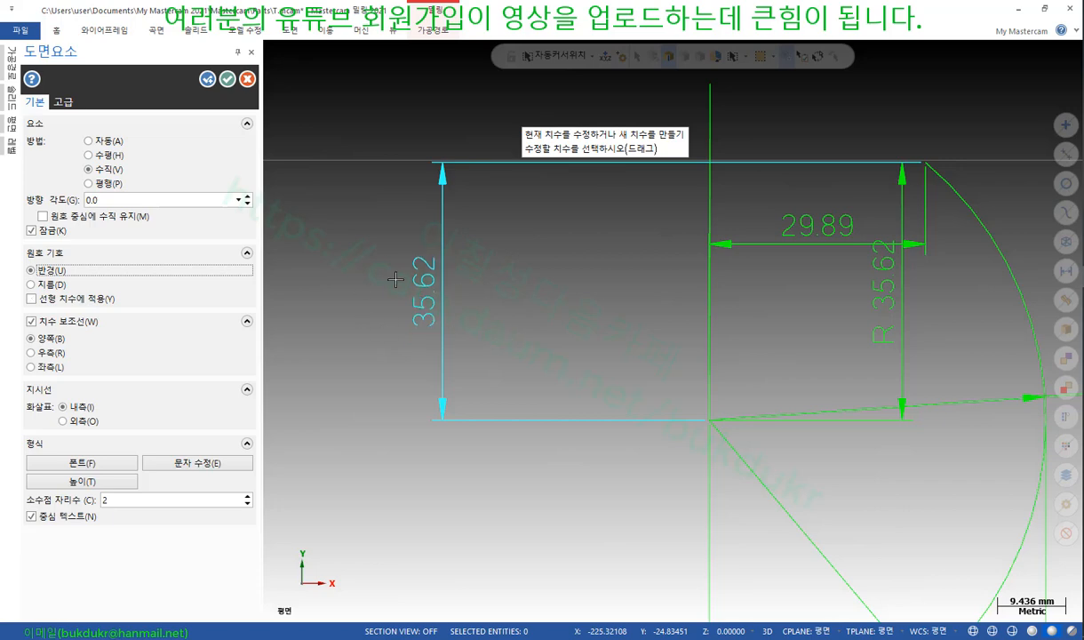
pyautogui.hotkey('alt', 'y')
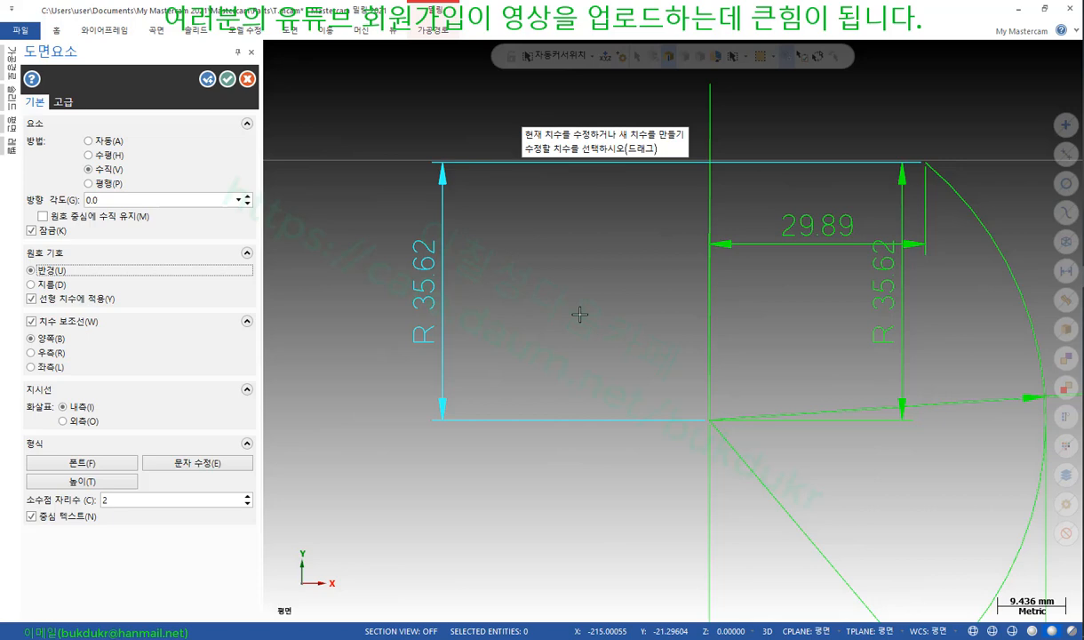
pyautogui.hotkey('alt', 'y')
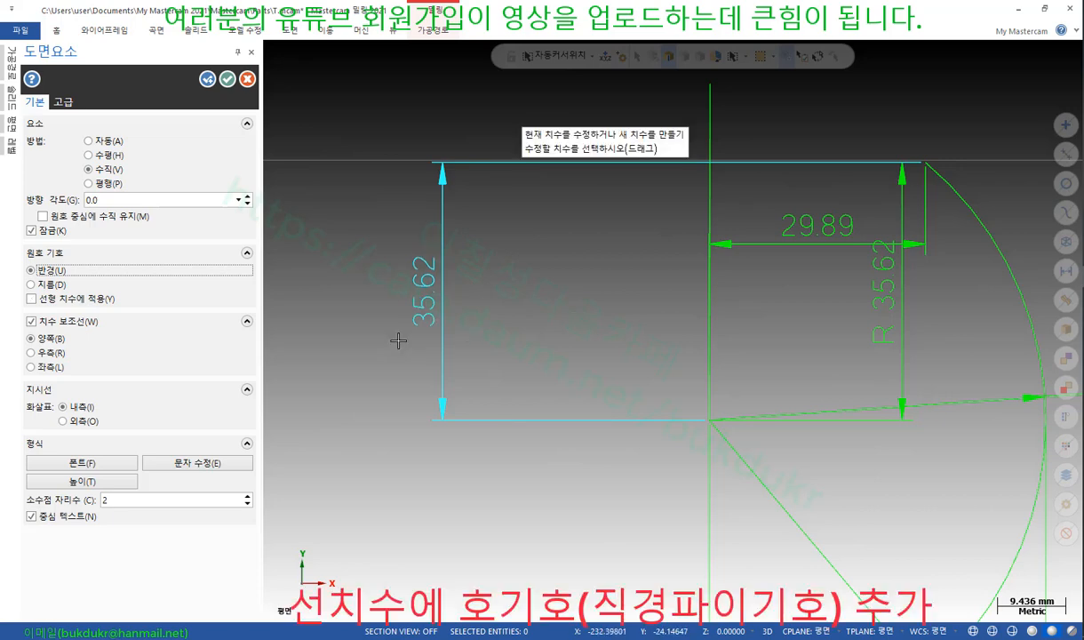
pyautogui.hotkey('alt', 'y')
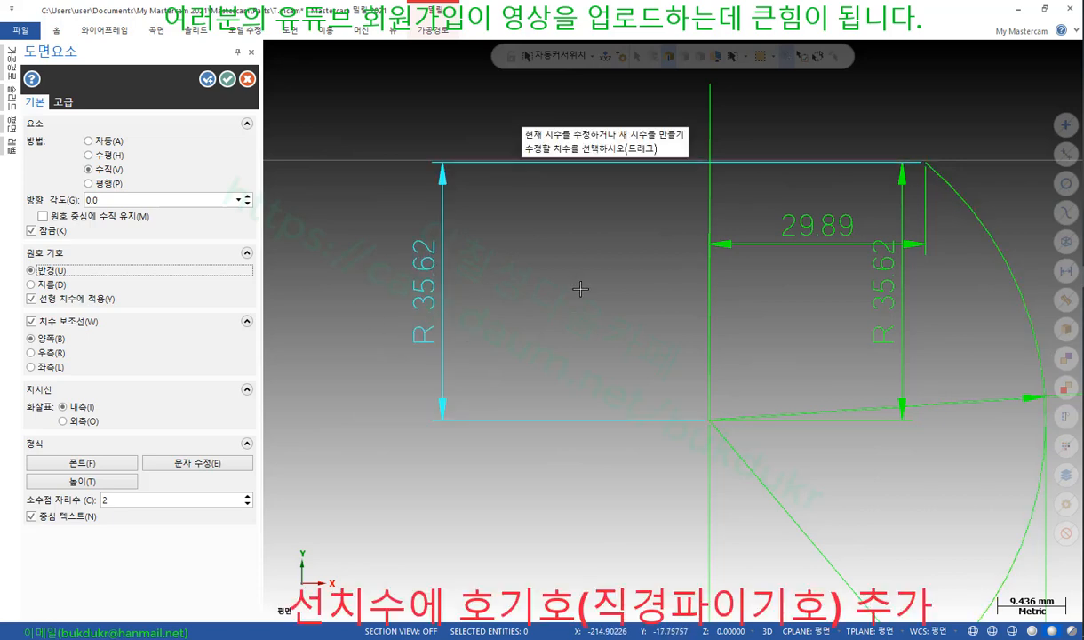
pyautogui.hotkey('alt', 'd')
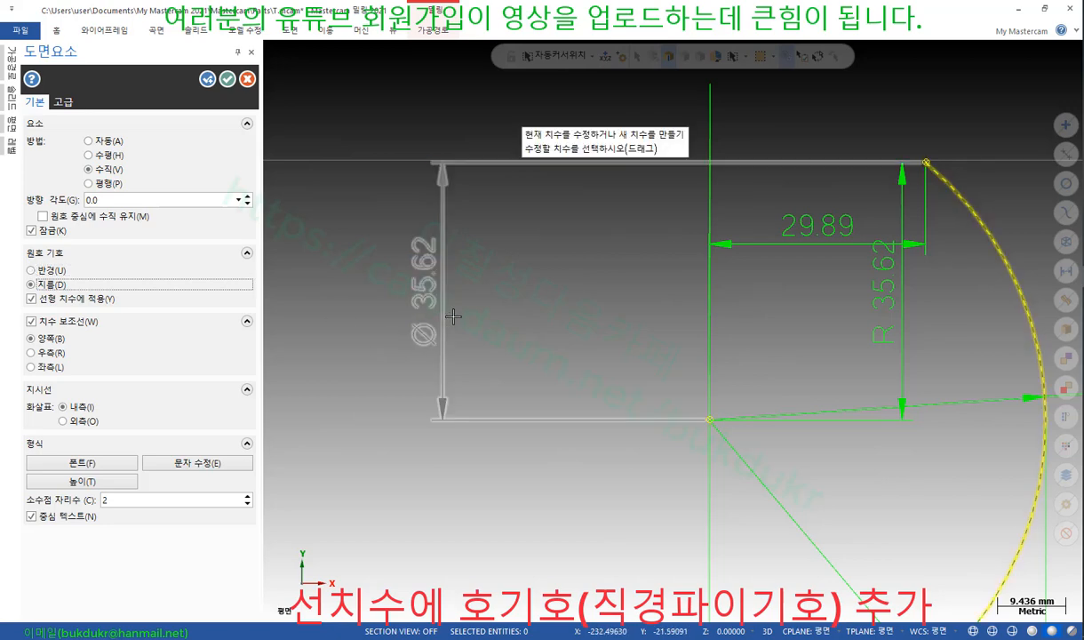
pyautogui.click(32, 299)
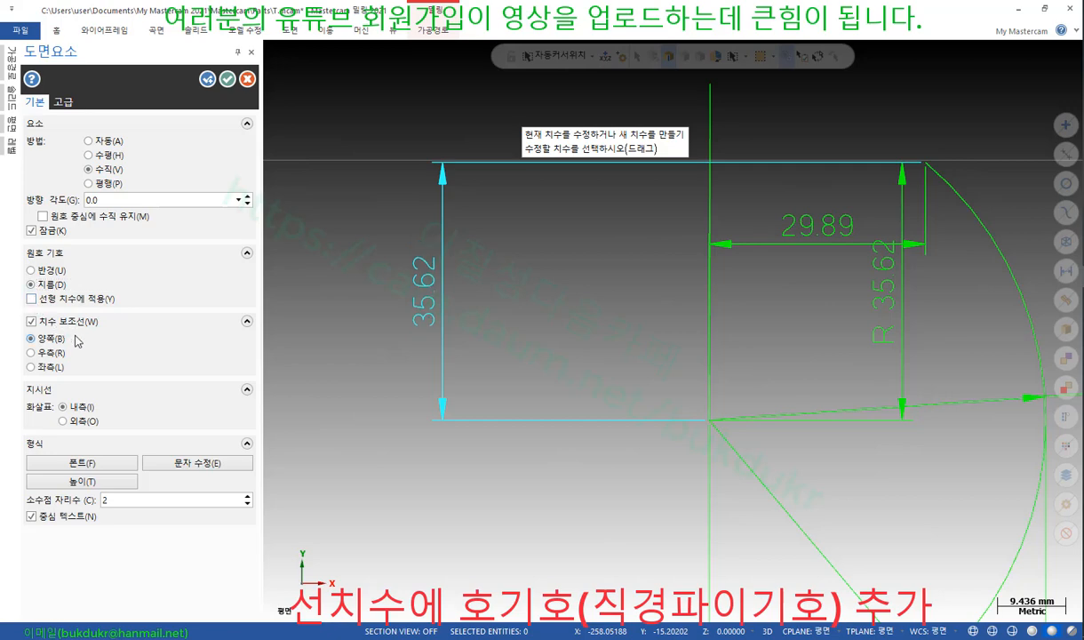
pyautogui.click(32, 300)
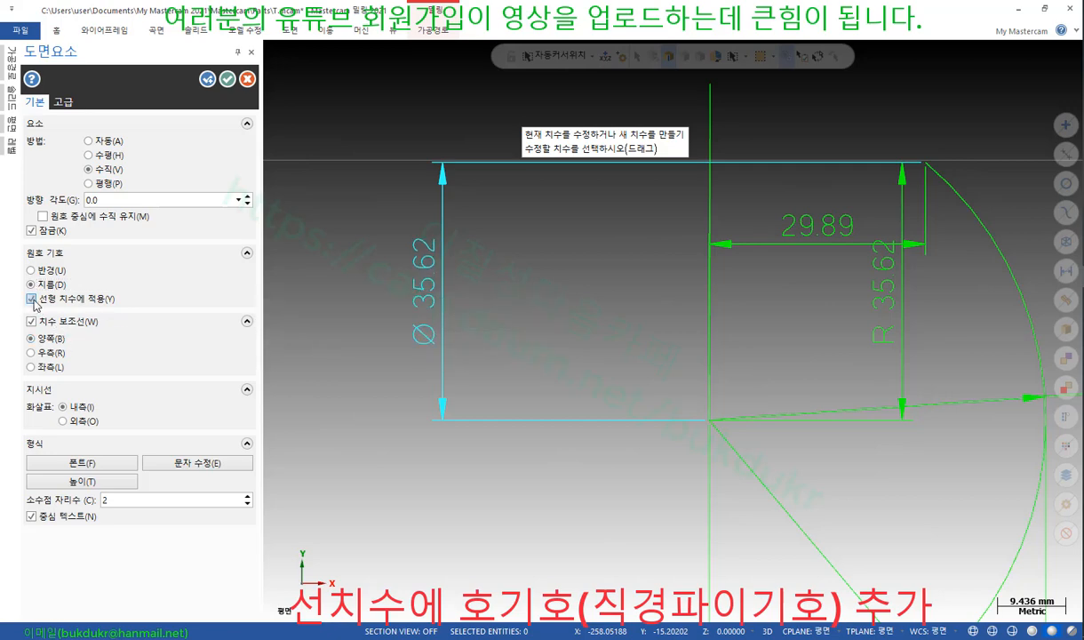
pyautogui.click(32, 299)
pyautogui.click(32, 300)
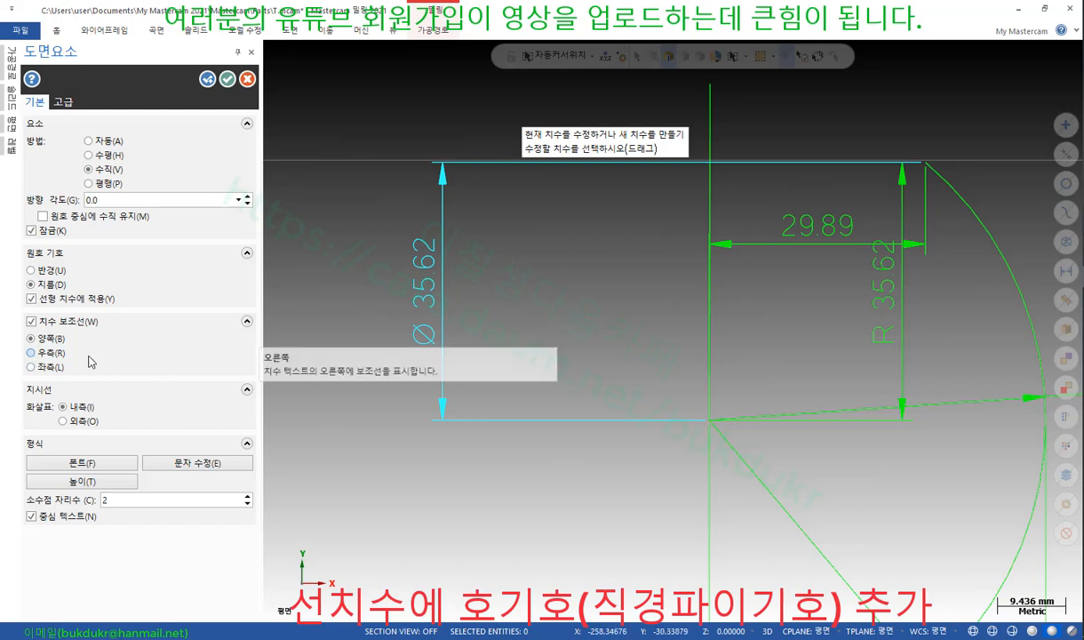
# Try single extension lines on Ø 35.62, then keep extension lines at both ends
pyautogui.scroll(-1, 582, 417)
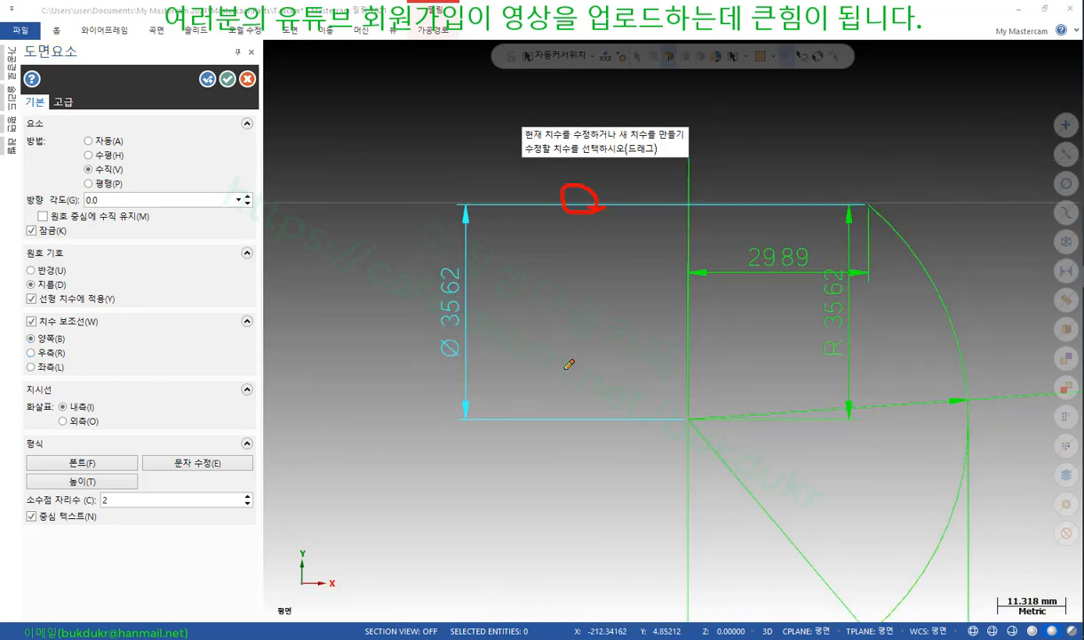
pyautogui.moveTo(592, 414); pyautogui.dragTo(590, 435)
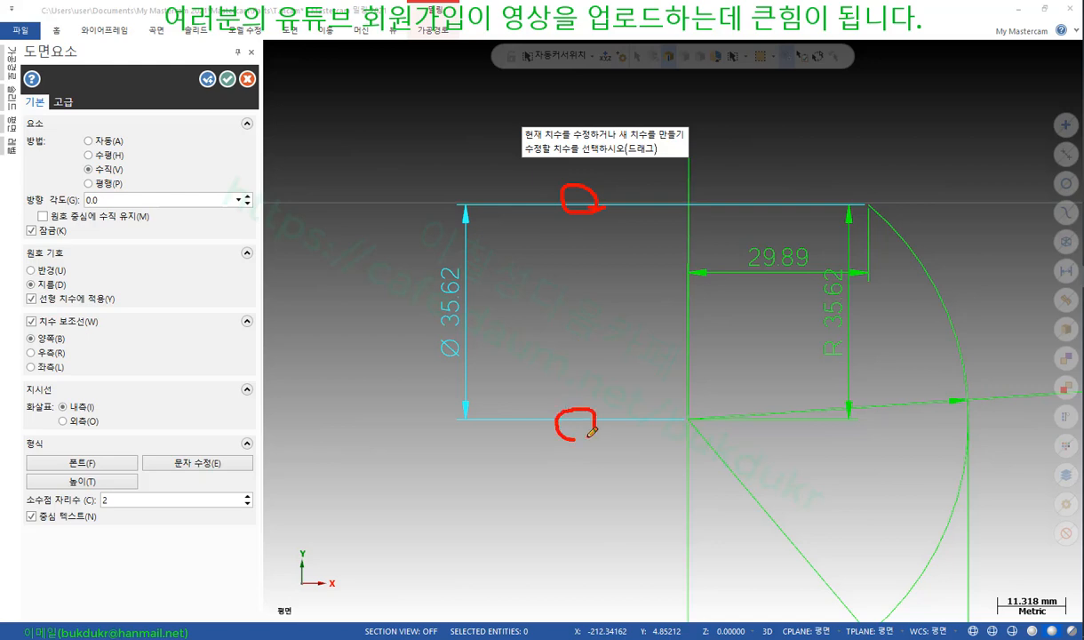
pyautogui.rightClick(794, 207)
pyautogui.click(845, 356)
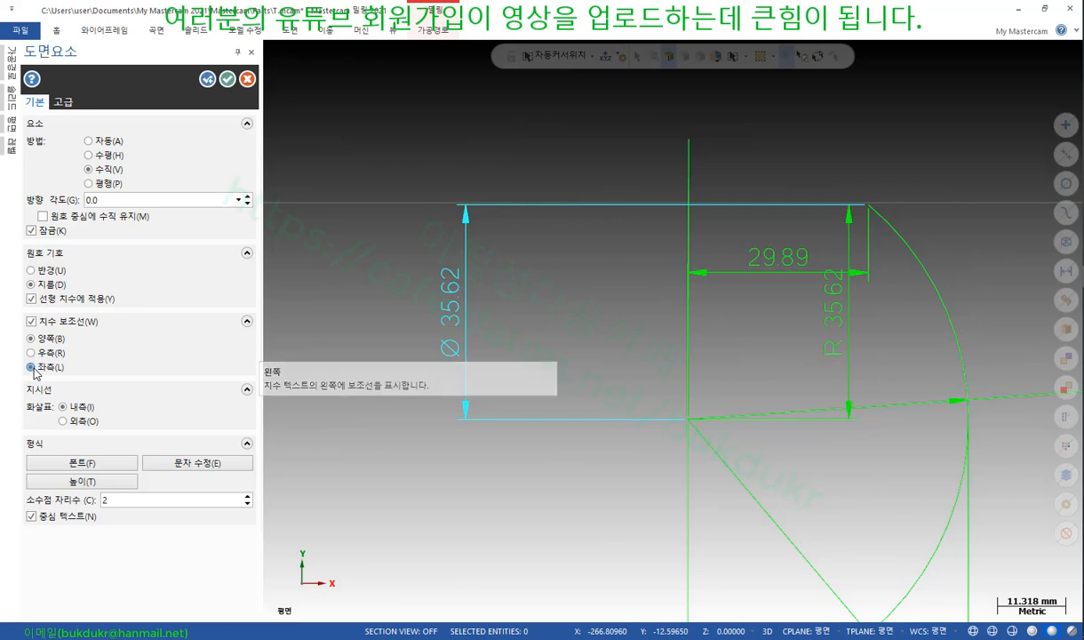
pyautogui.click(32, 368)
pyautogui.click(32, 354)
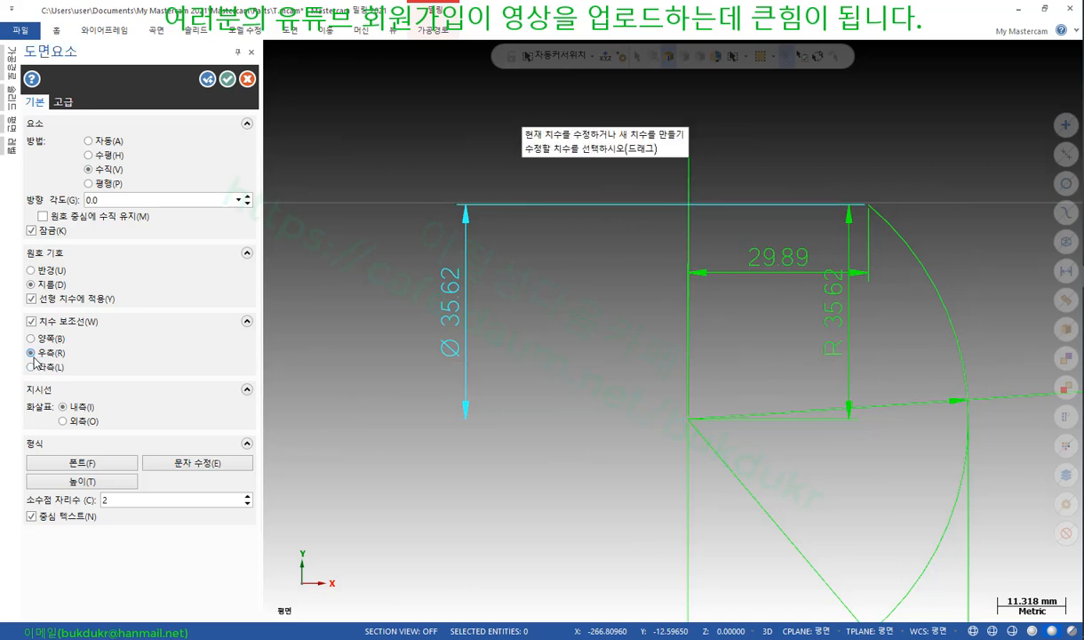
pyautogui.click(31, 338)
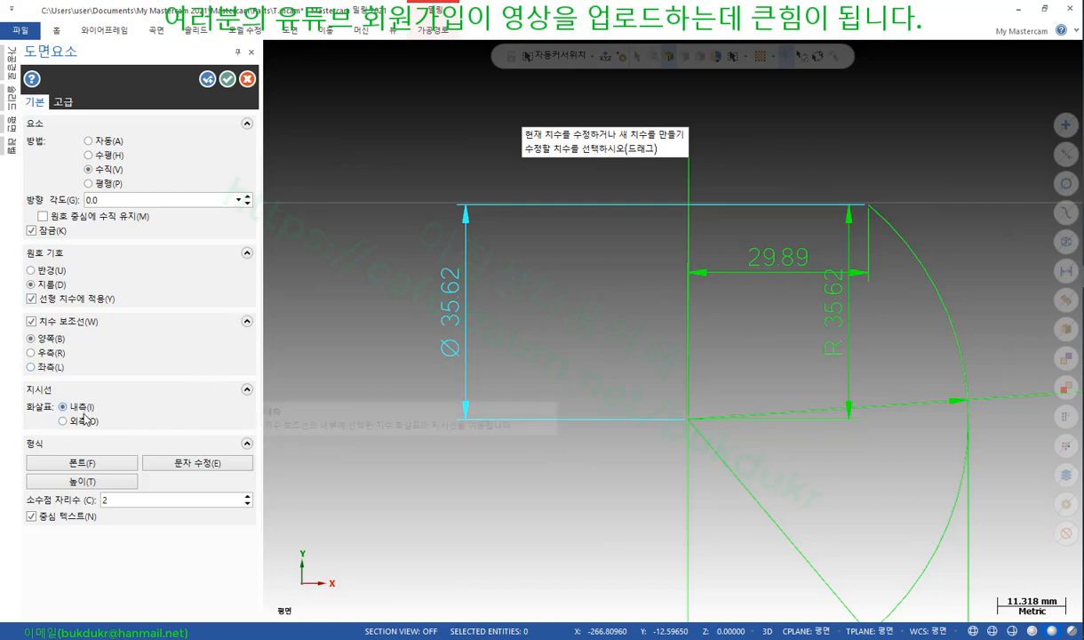
pyautogui.scroll(-3, 816, 370)
pyautogui.scroll(3, 865, 346)
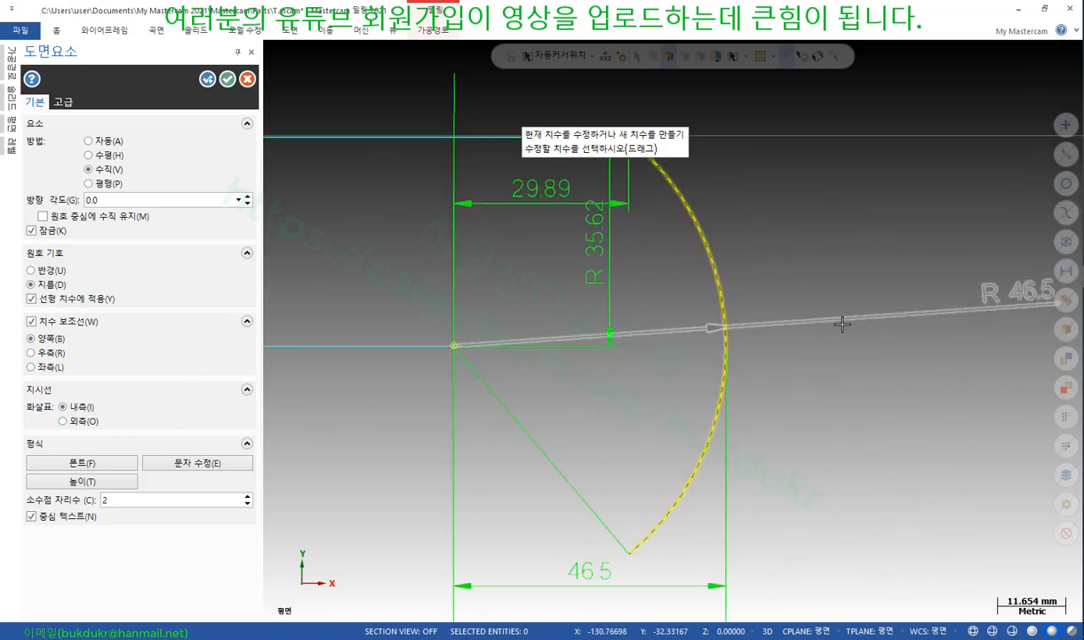
# Move the R 46.5 dimension closer to the arc with its leader arrow outside
pyautogui.click(835, 324)
pyautogui.click(823, 335)
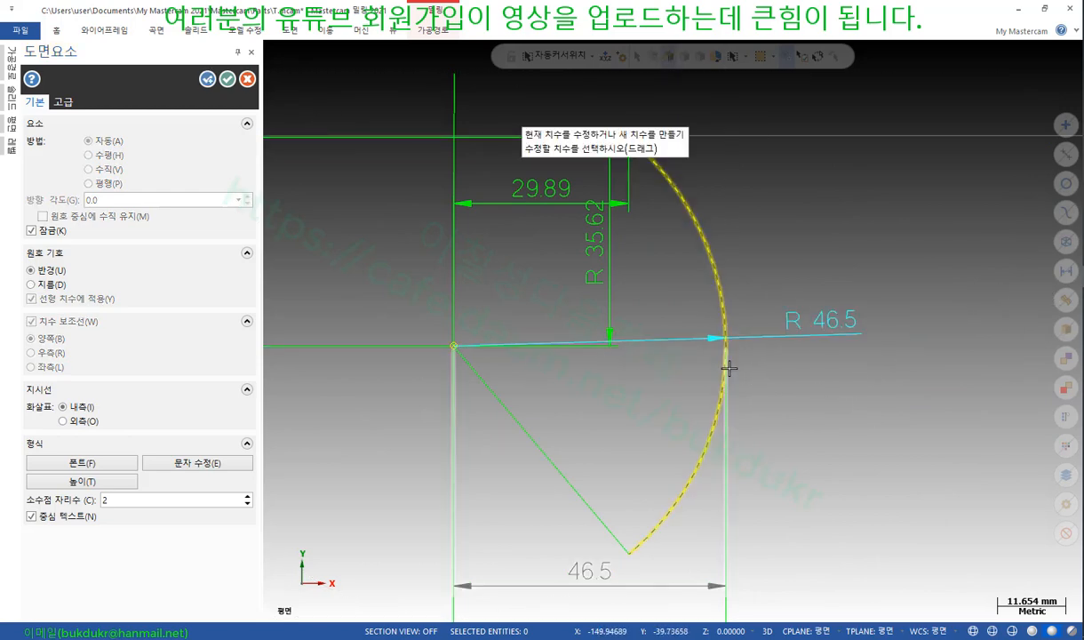
pyautogui.click(63, 422)
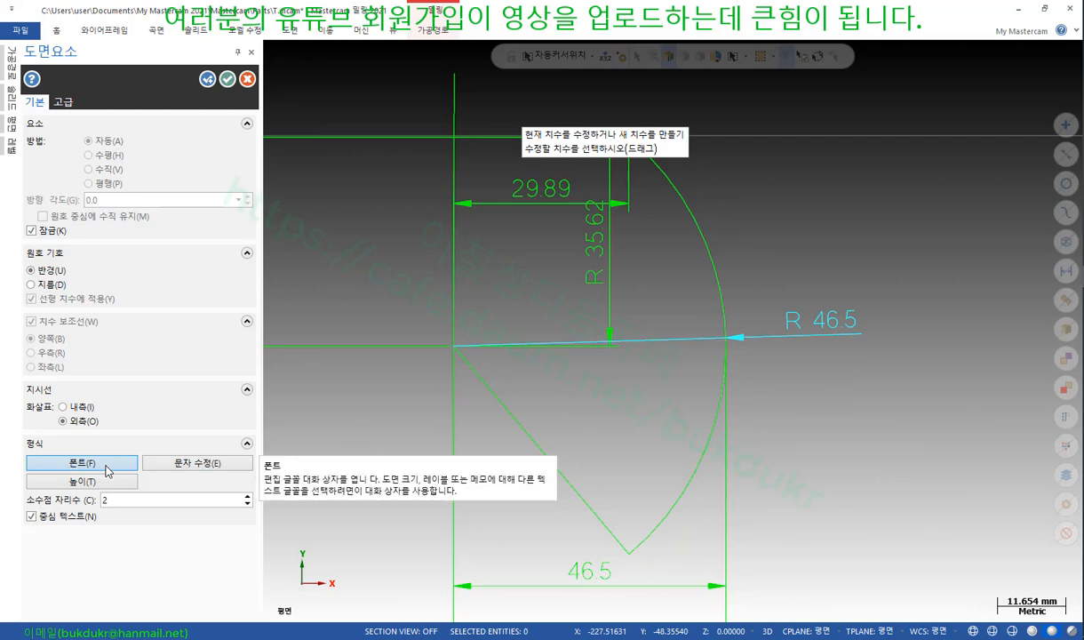
pyautogui.click(819, 328)
pyautogui.click(82, 463)
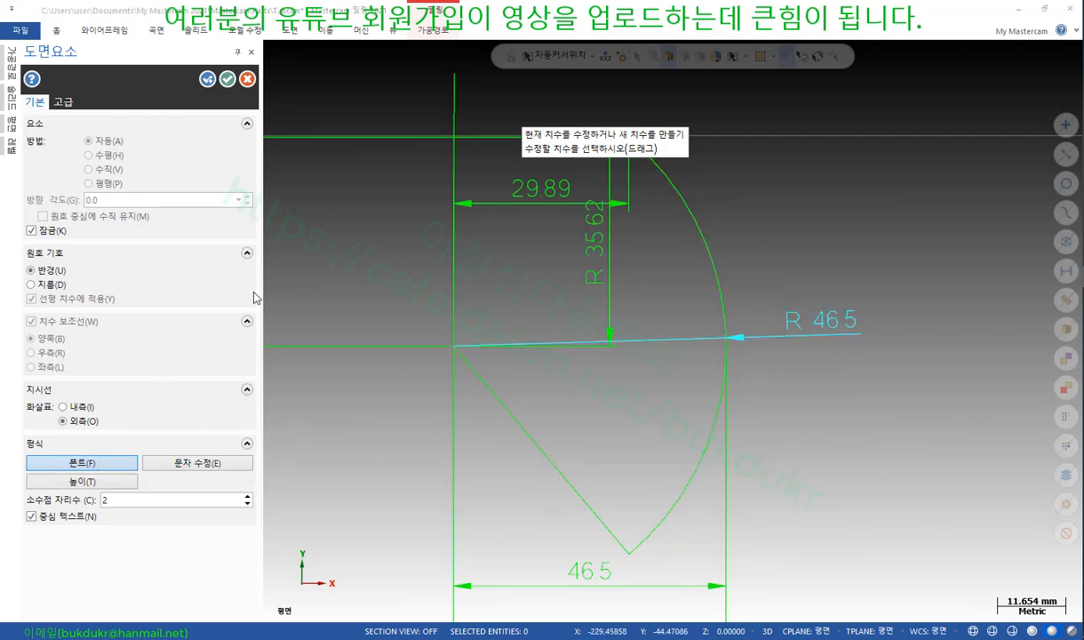
pyautogui.moveTo(369, 78); pyautogui.dragTo(353, 242)
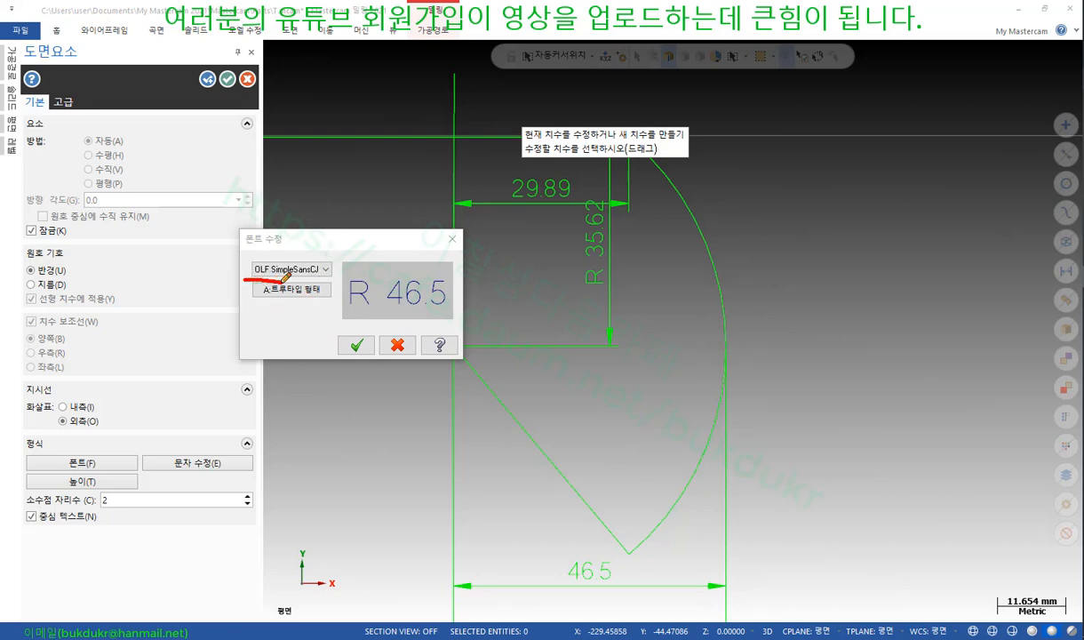
pyautogui.moveTo(322, 278)
pyautogui.mouseDown()
pyautogui.moveTo(238, 269)
pyautogui.moveTo(323, 240)
pyautogui.mouseUp()
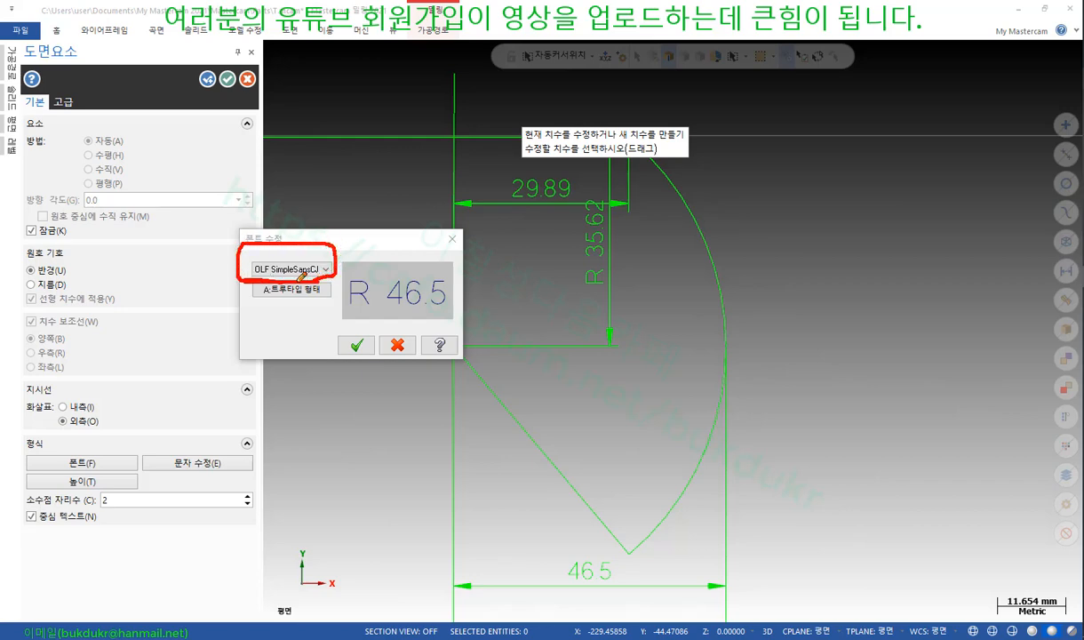
pyautogui.moveTo(268, 279); pyautogui.dragTo(360, 391)
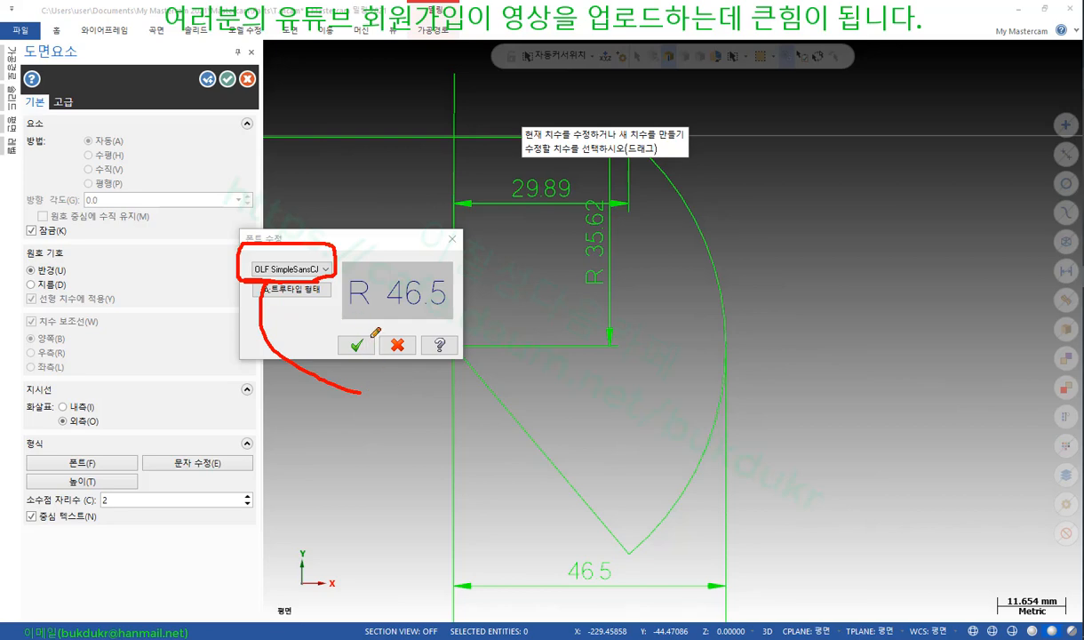
pyautogui.moveTo(380, 396)
pyautogui.mouseDown()
pyautogui.moveTo(423, 411)
pyautogui.moveTo(365, 409)
pyautogui.moveTo(436, 378)
pyautogui.moveTo(437, 435)
pyautogui.mouseUp()
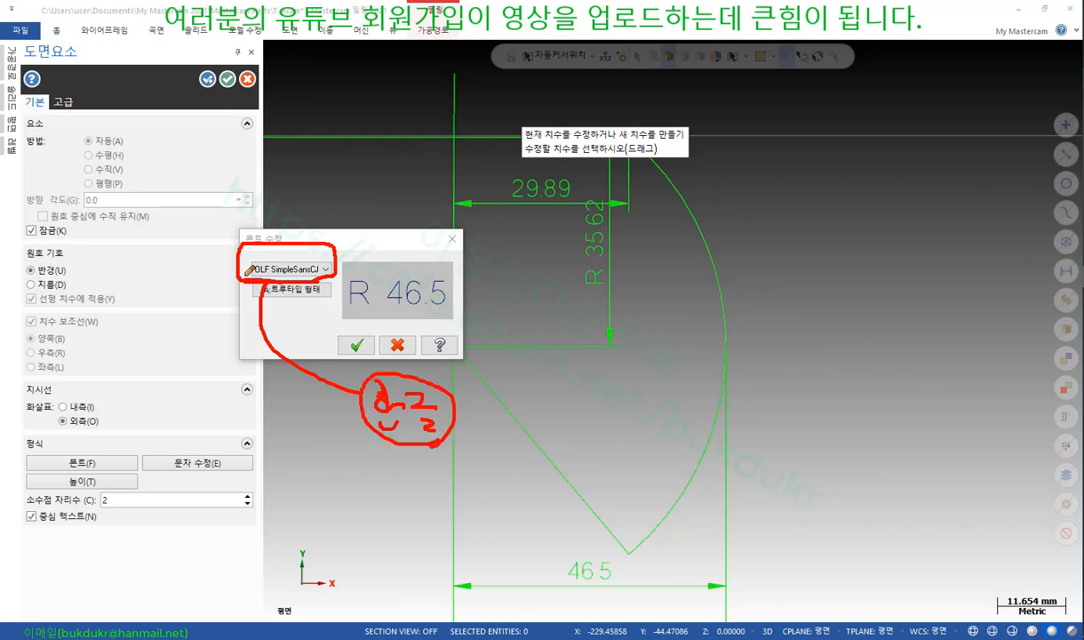
pyautogui.moveTo(236, 270); pyautogui.dragTo(195, 271)
pyautogui.rightClick(815, 210)
pyautogui.click(828, 346)
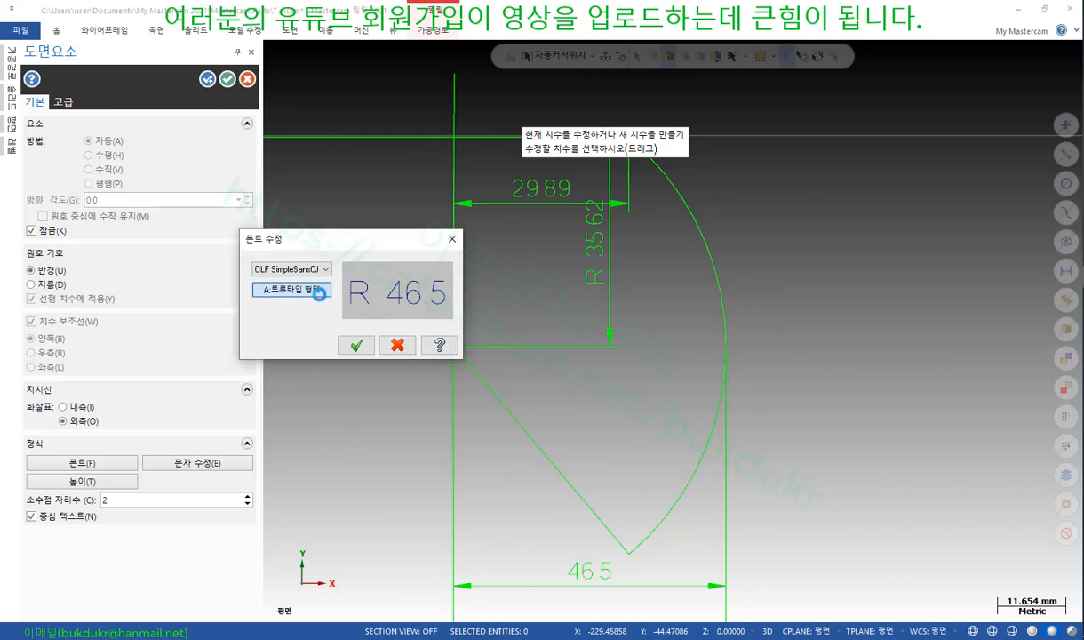
pyautogui.click(301, 288)
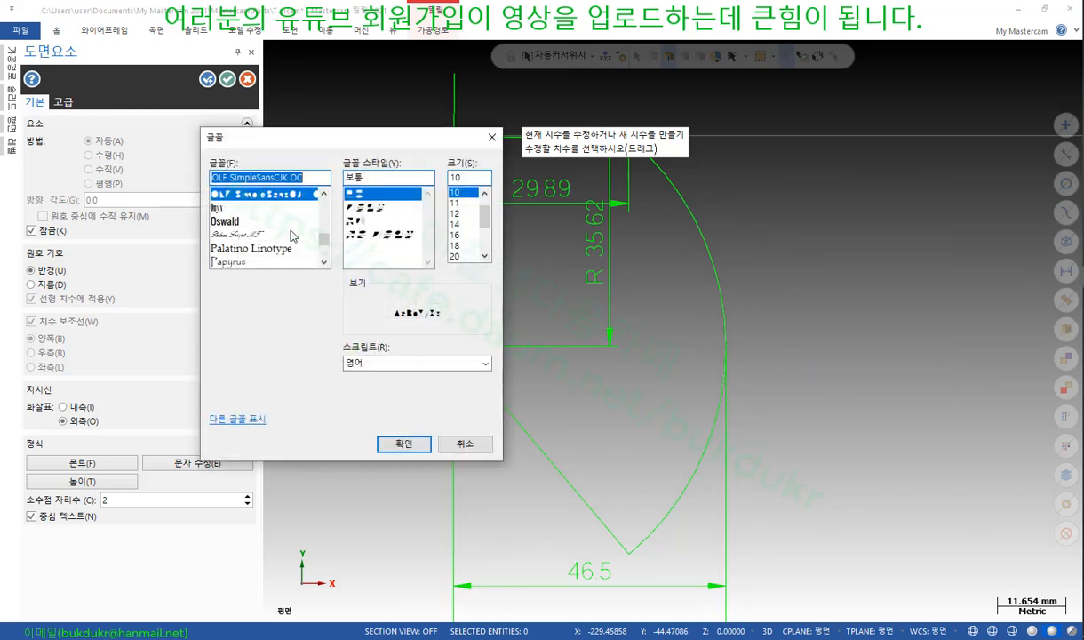
pyautogui.scroll(2, 329, 217)
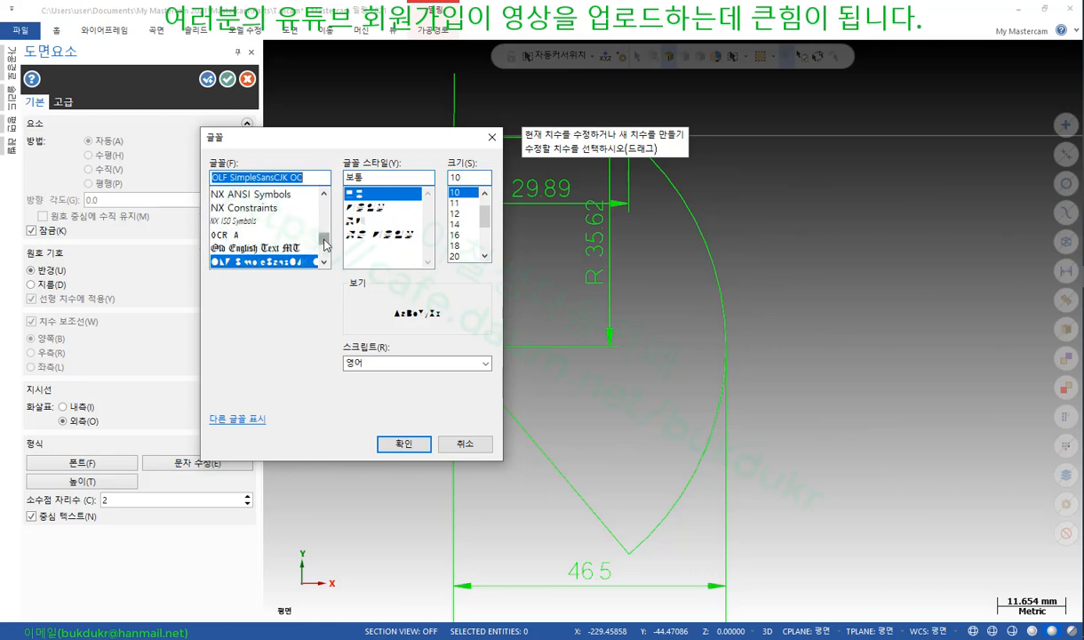
pyautogui.moveTo(325, 246); pyautogui.dragTo(320, 186)
pyautogui.click(264, 193)
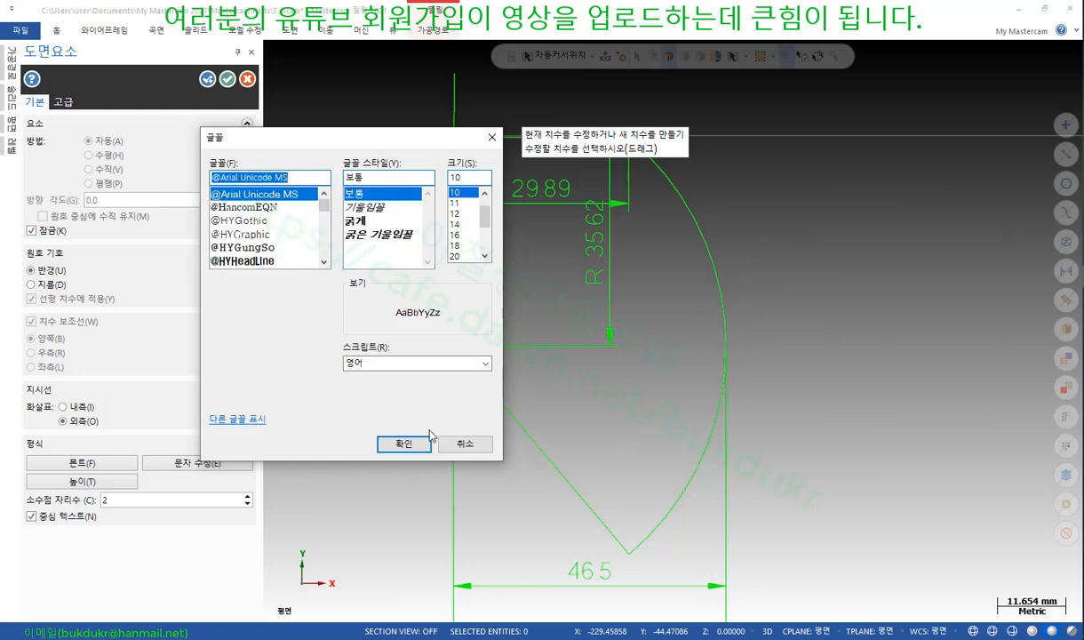
pyautogui.click(426, 437)
pyautogui.click(356, 344)
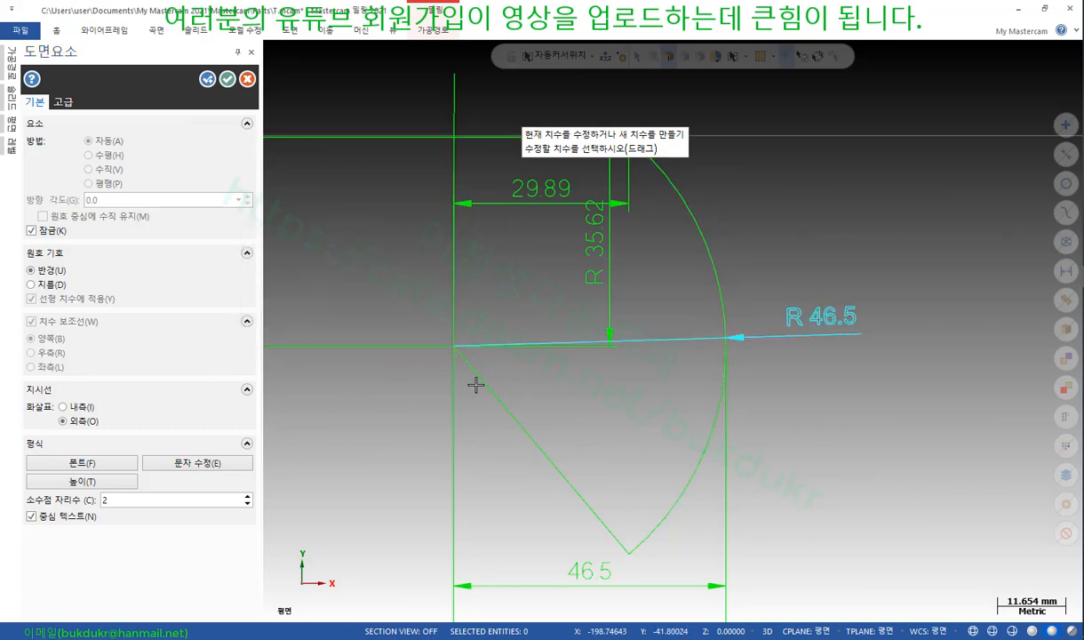
# Override the radius dimension text from R 46.5 to R 50, then bring up its text height
pyautogui.scroll(8, 888, 317)
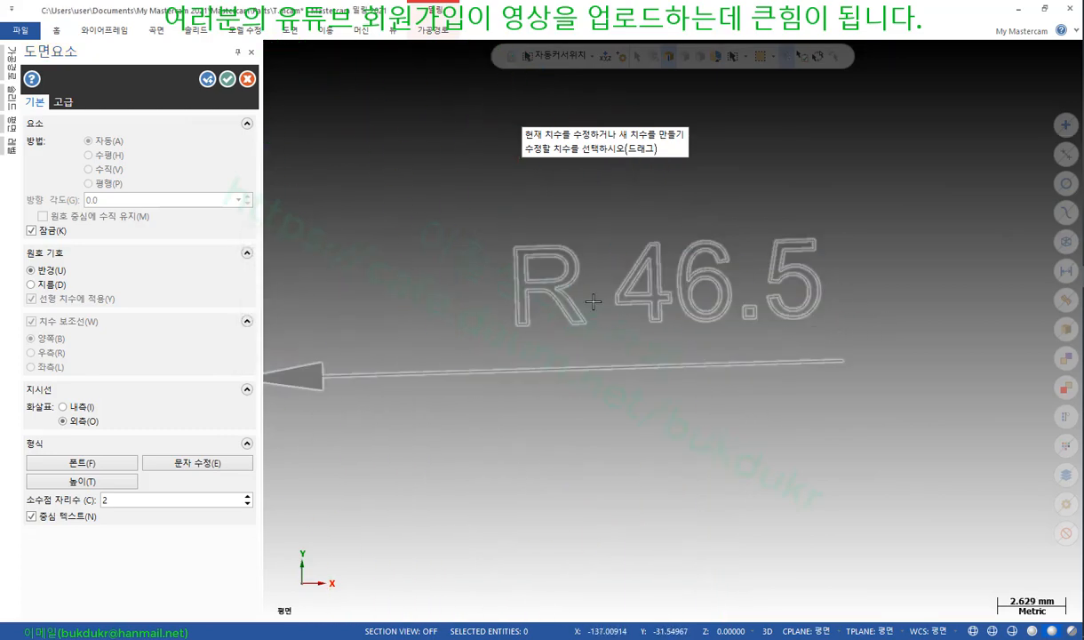
pyautogui.scroll(-6, 894, 298)
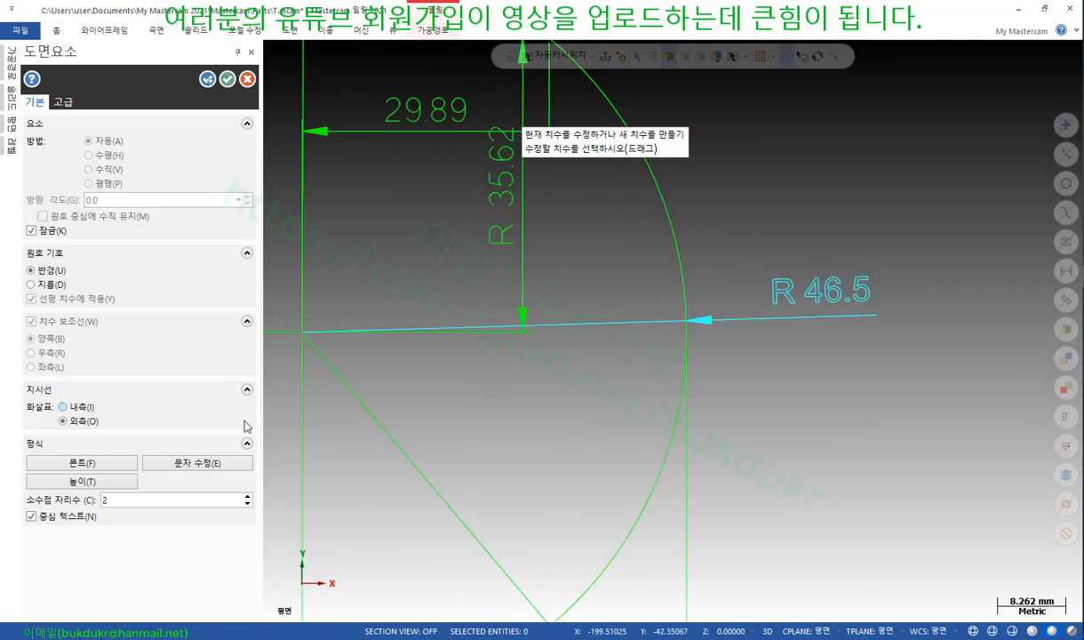
pyautogui.click(209, 461)
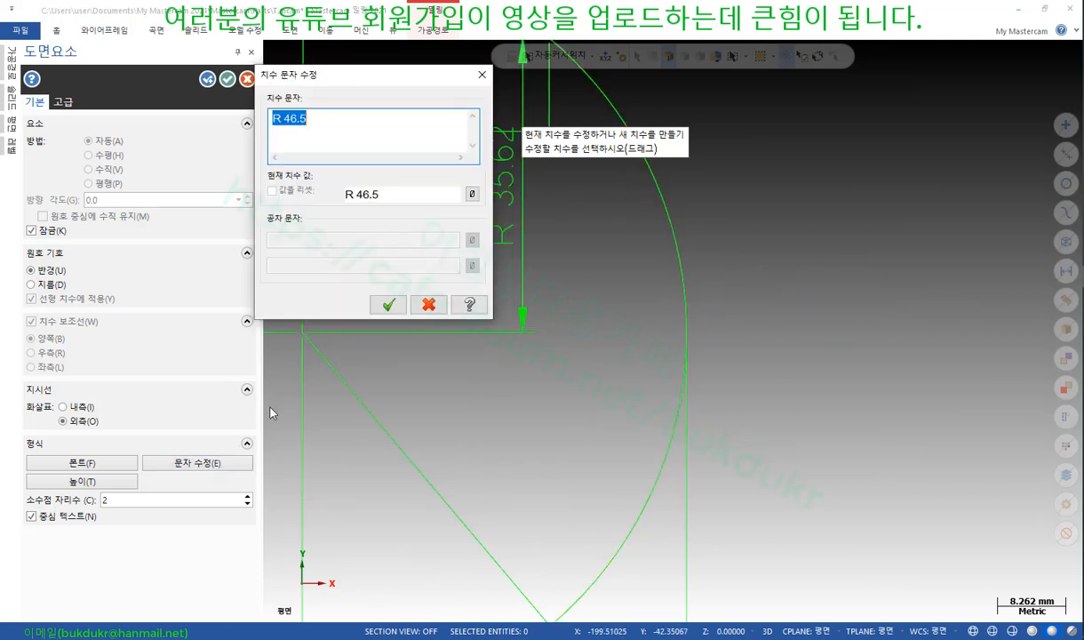
pyautogui.click(347, 141)
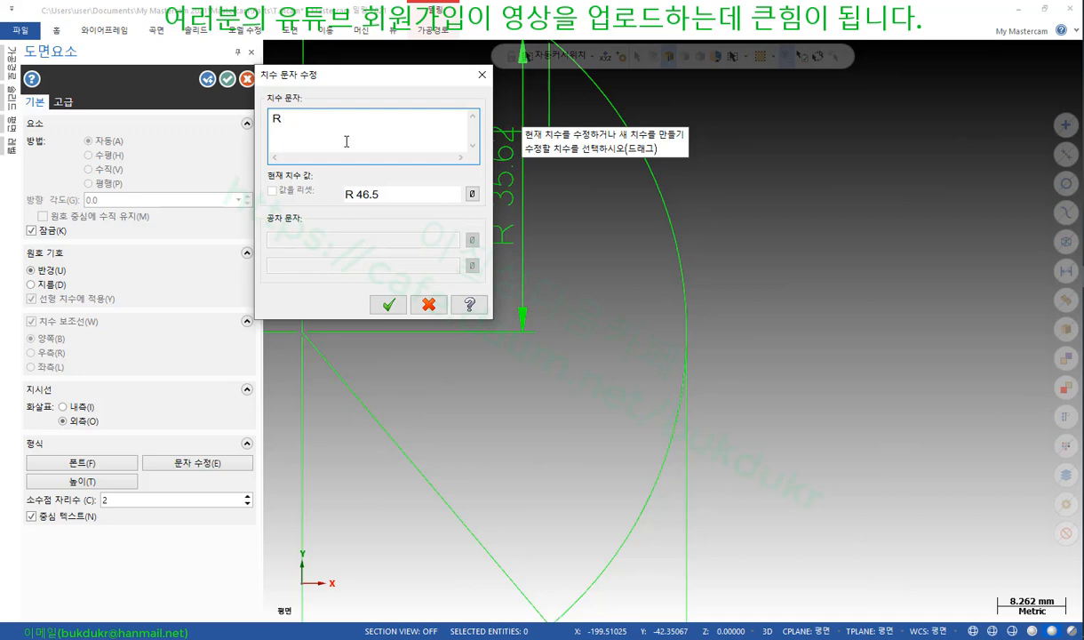
pyautogui.click(389, 305)
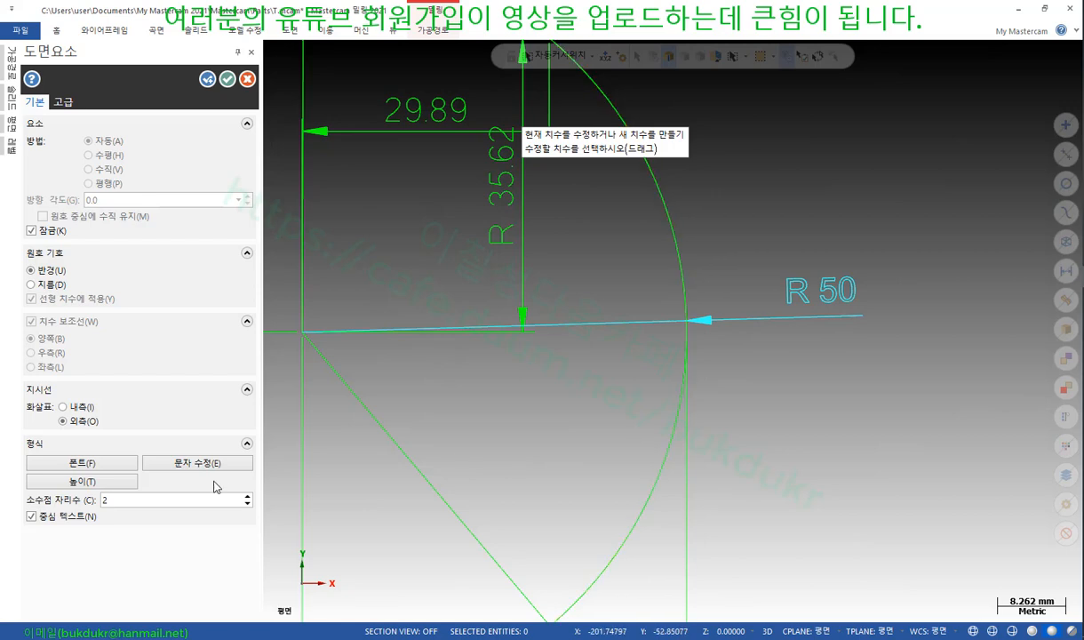
pyautogui.click(125, 481)
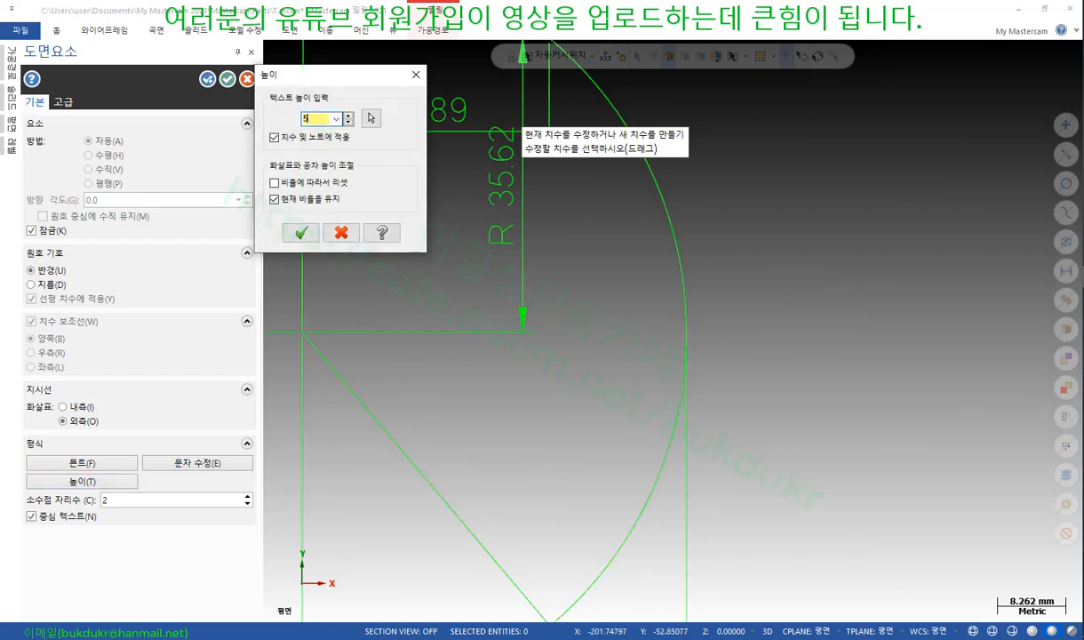
# Apply the larger text height and drop the R 50 dimension in place
pyautogui.click(297, 238)
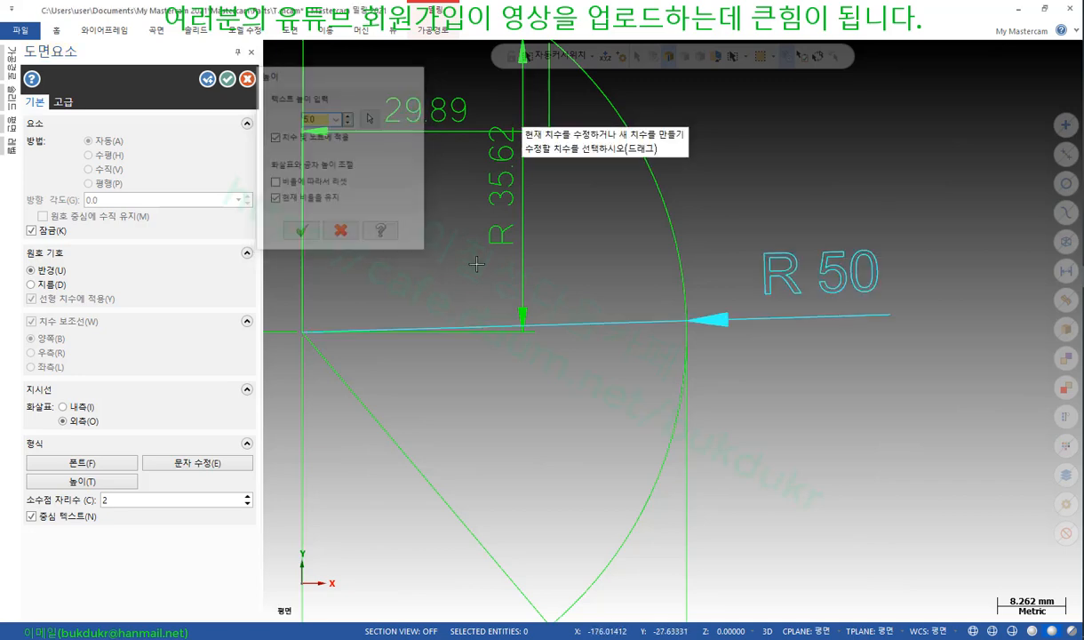
pyautogui.click(791, 340)
pyautogui.scroll(-2, 791, 340)
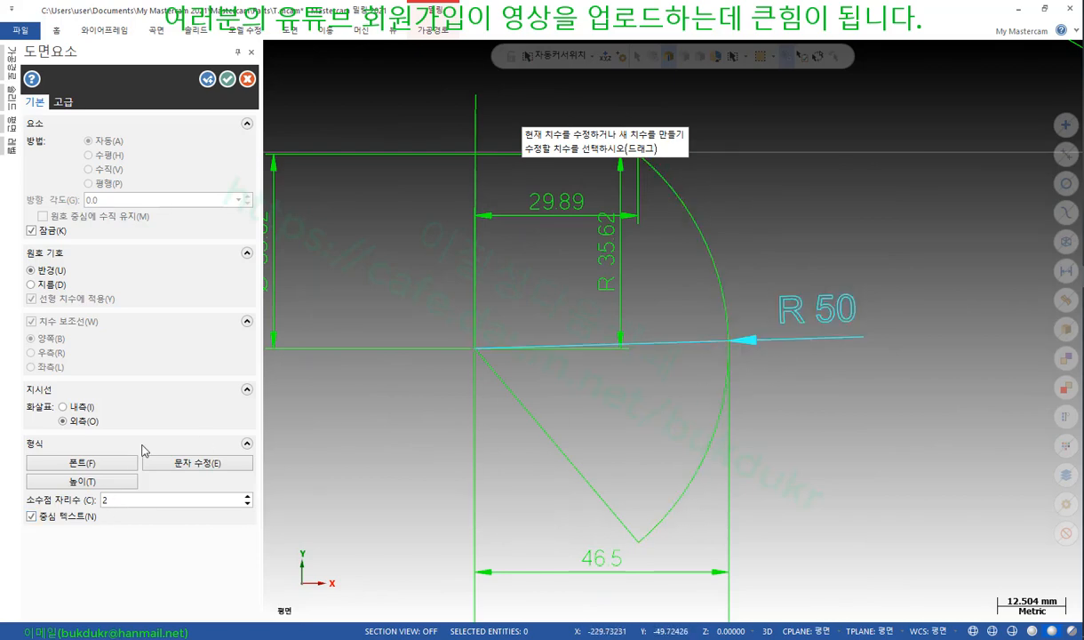
# Reset the dimension text so it shows the measured R 46.5 again
pyautogui.click(112, 463)
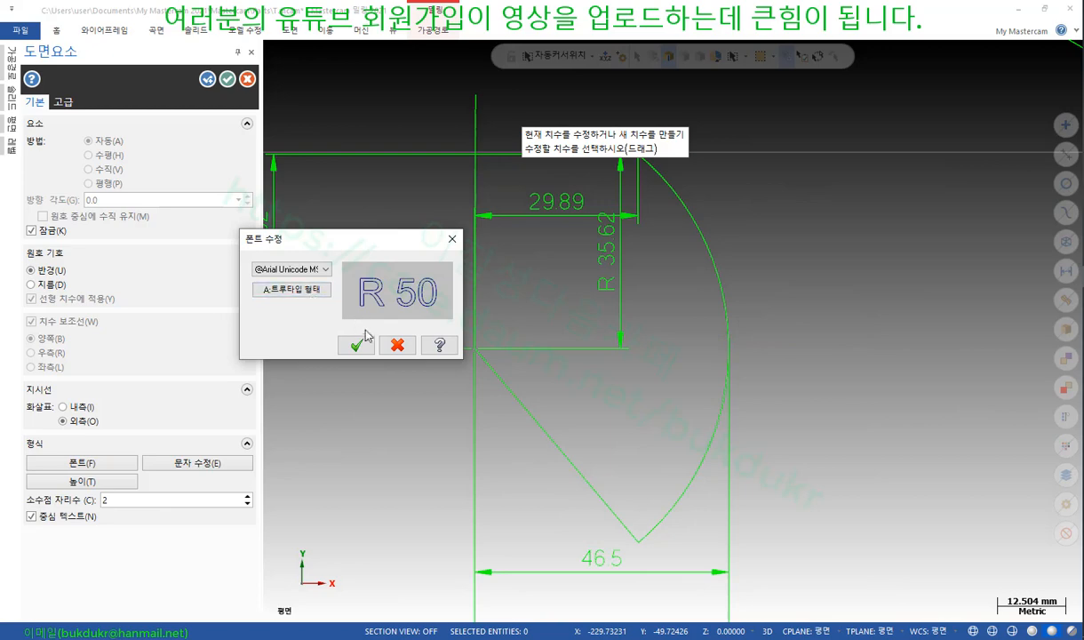
pyautogui.click(398, 346)
pyautogui.click(197, 463)
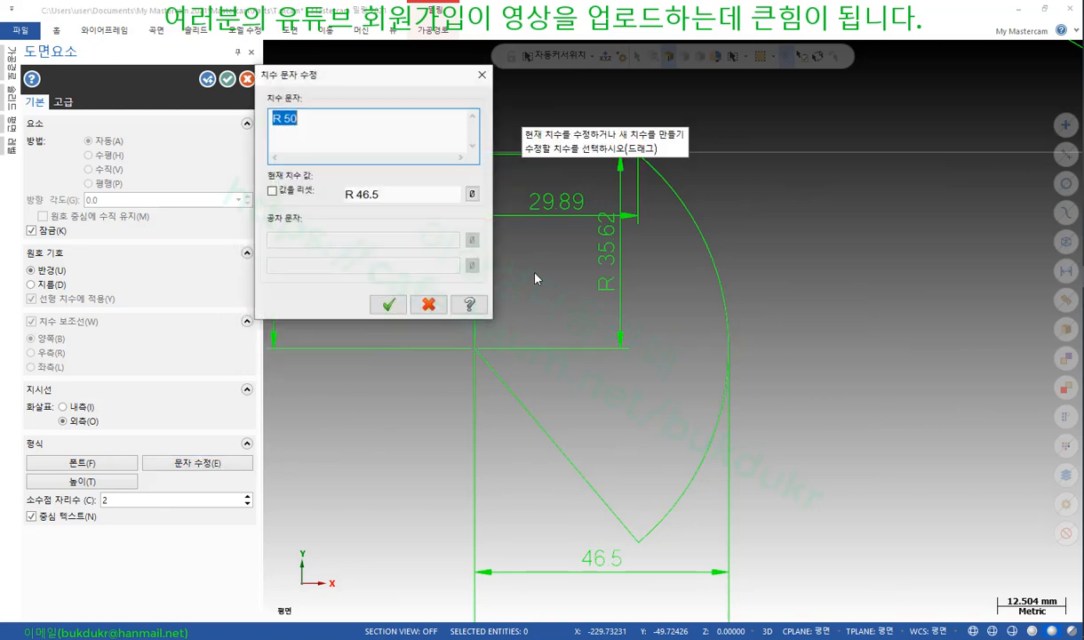
pyautogui.click(272, 191)
pyautogui.click(389, 305)
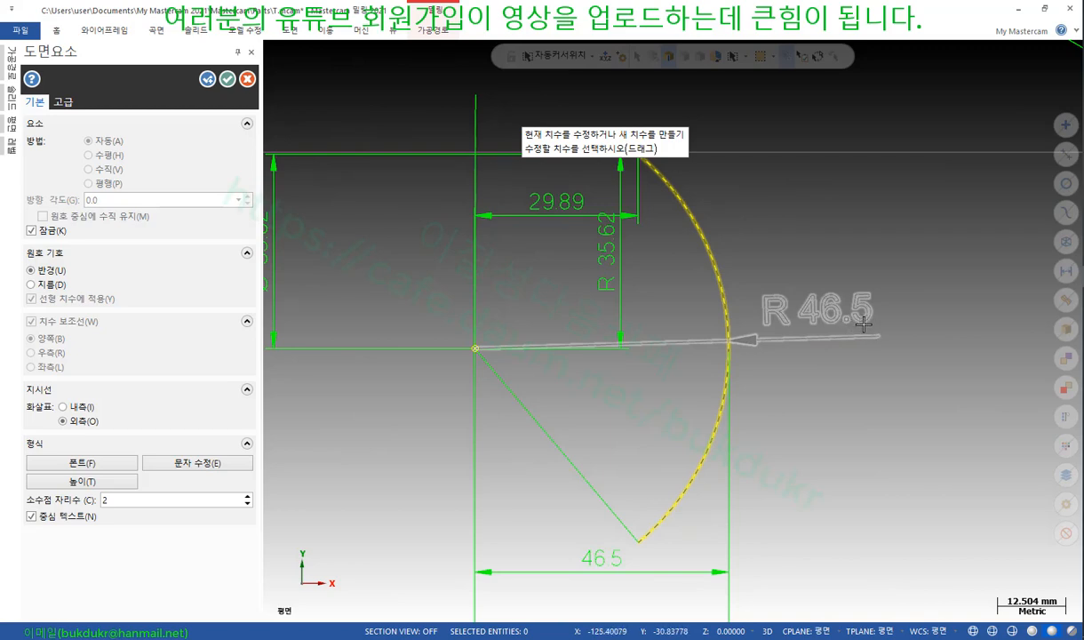
pyautogui.doubleClick(229, 502)
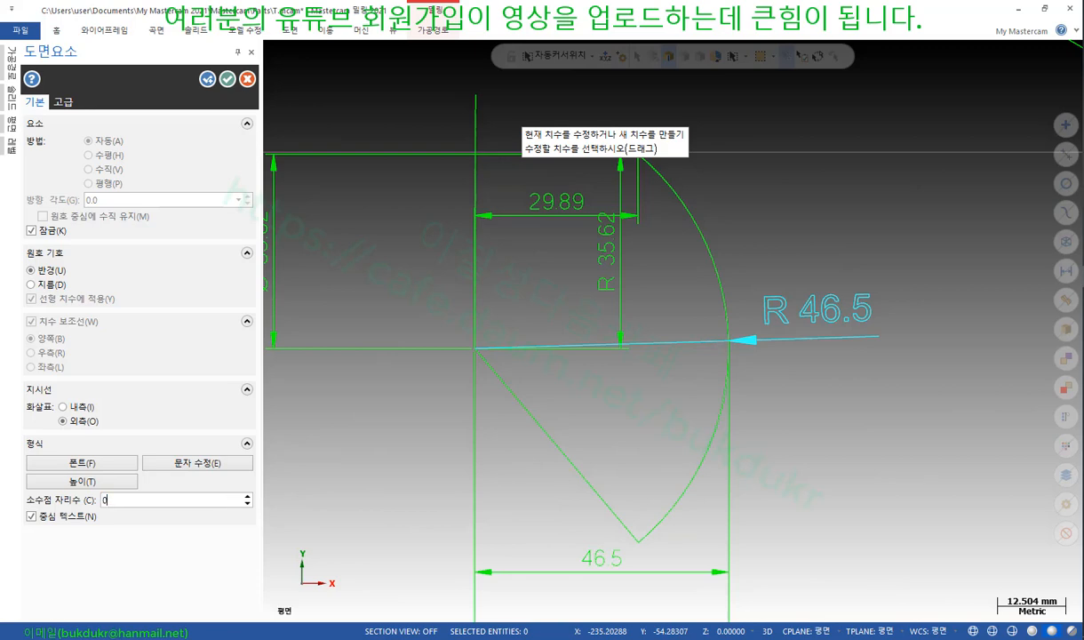
pyautogui.press('Return')
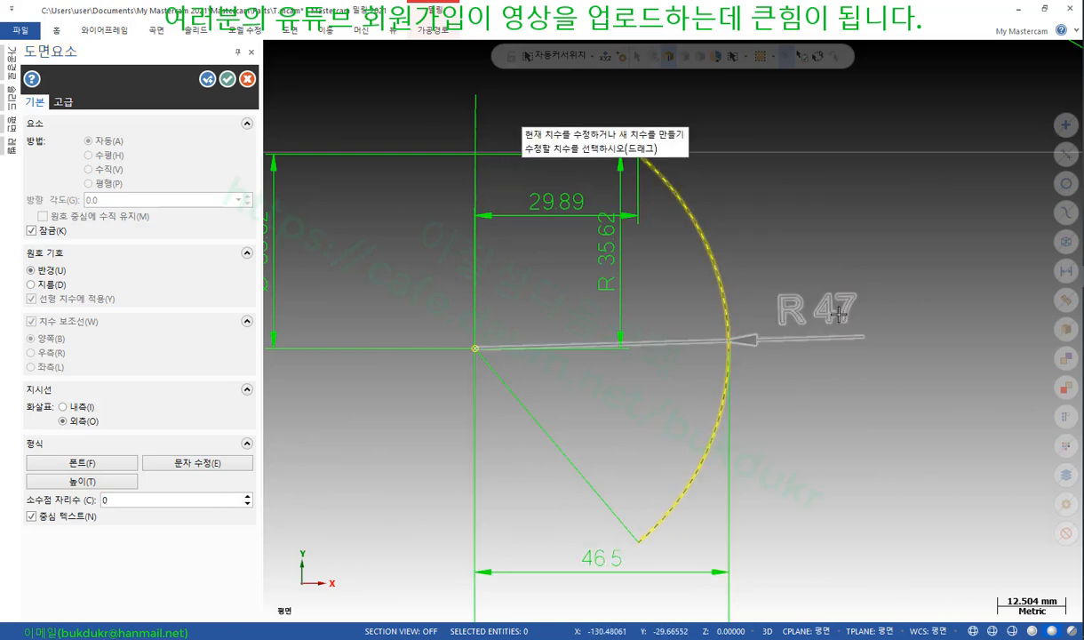
pyautogui.click(248, 497)
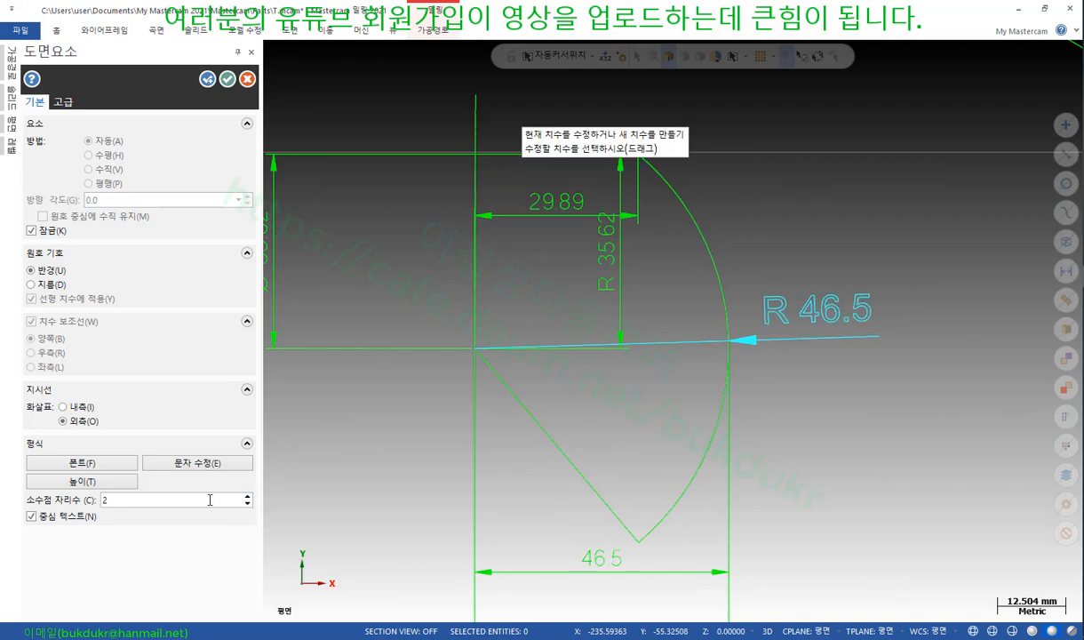
pyautogui.press('Return')
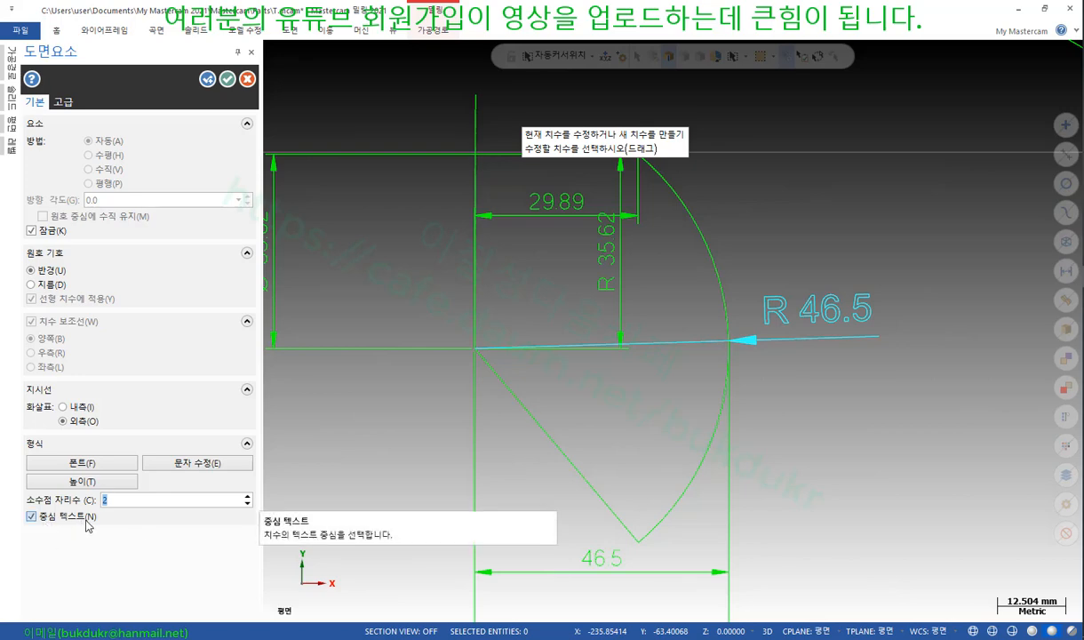
# Try several placements of the R 46.5 dimension, ending horizontally across the arc
pyautogui.click(835, 311)
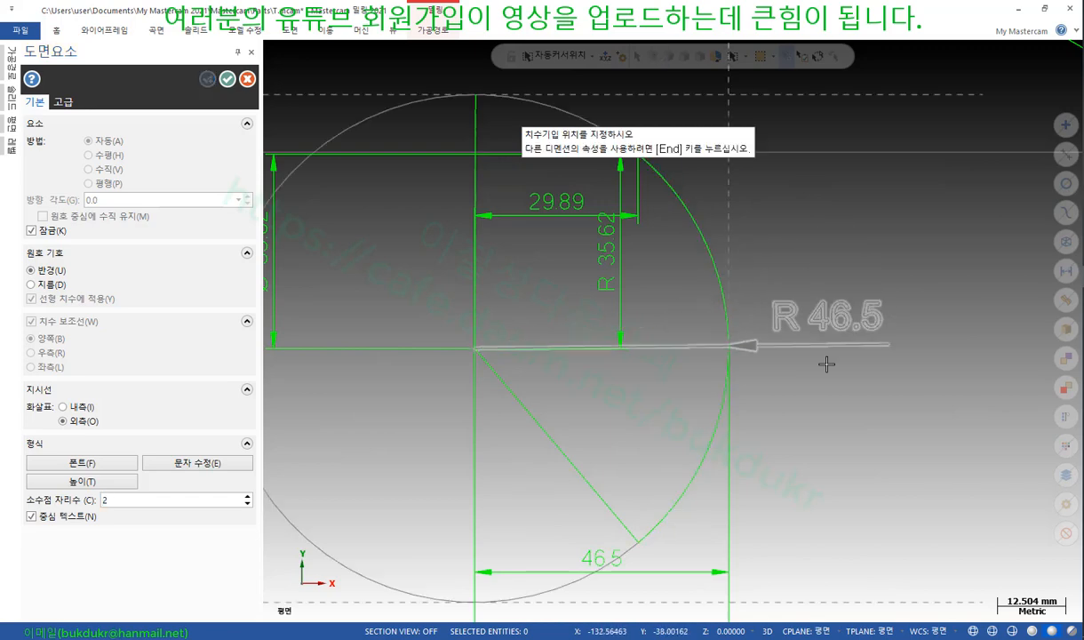
pyautogui.click(845, 409)
pyautogui.click(791, 340)
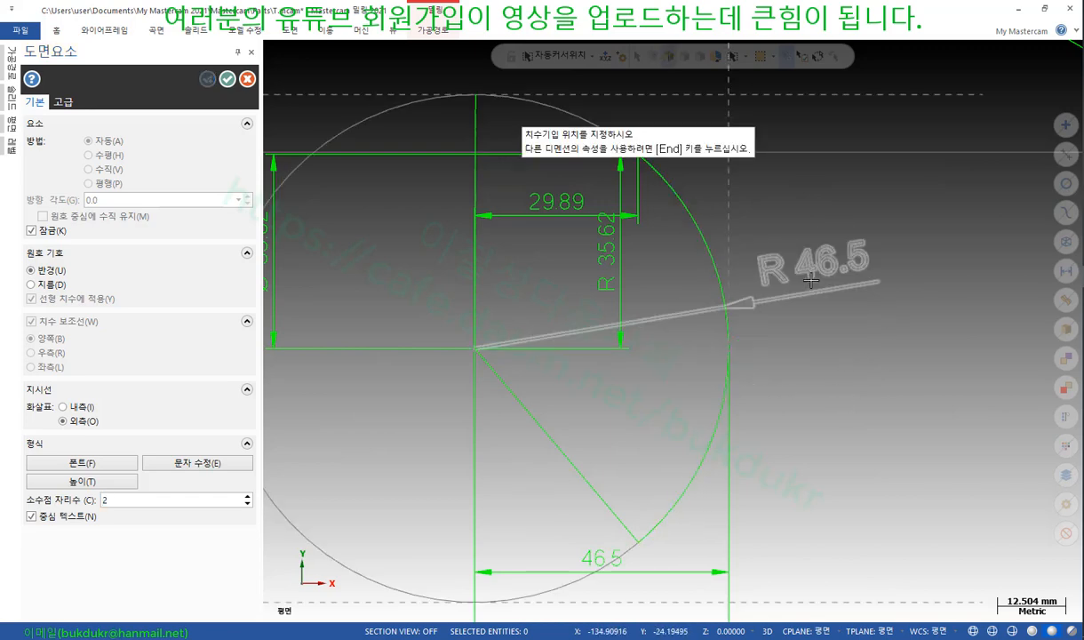
pyautogui.click(749, 370)
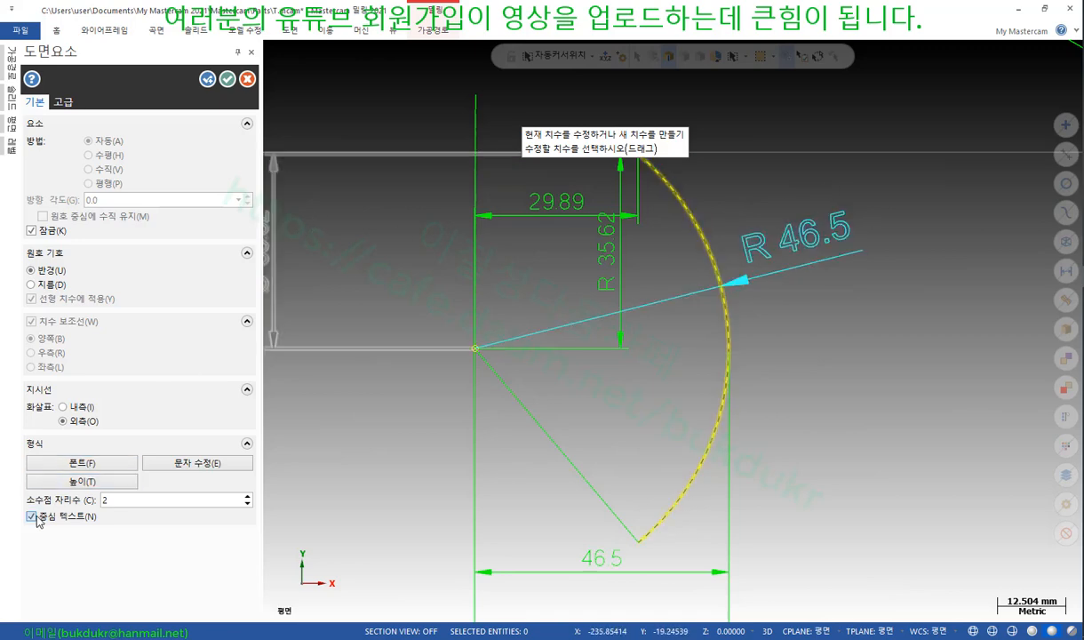
pyautogui.click(795, 239)
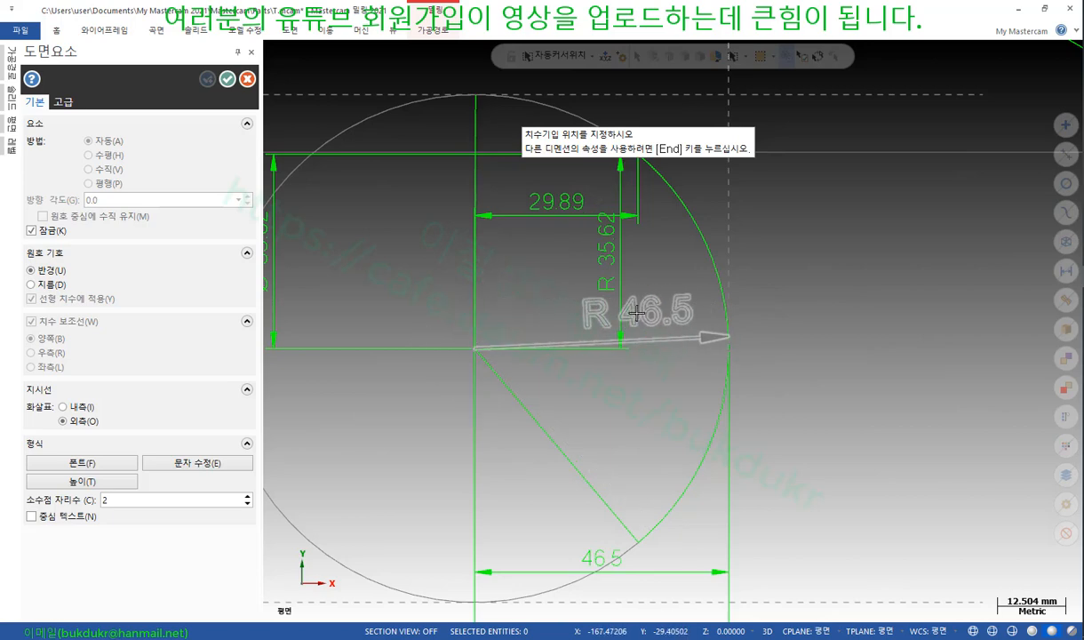
pyautogui.click(622, 313)
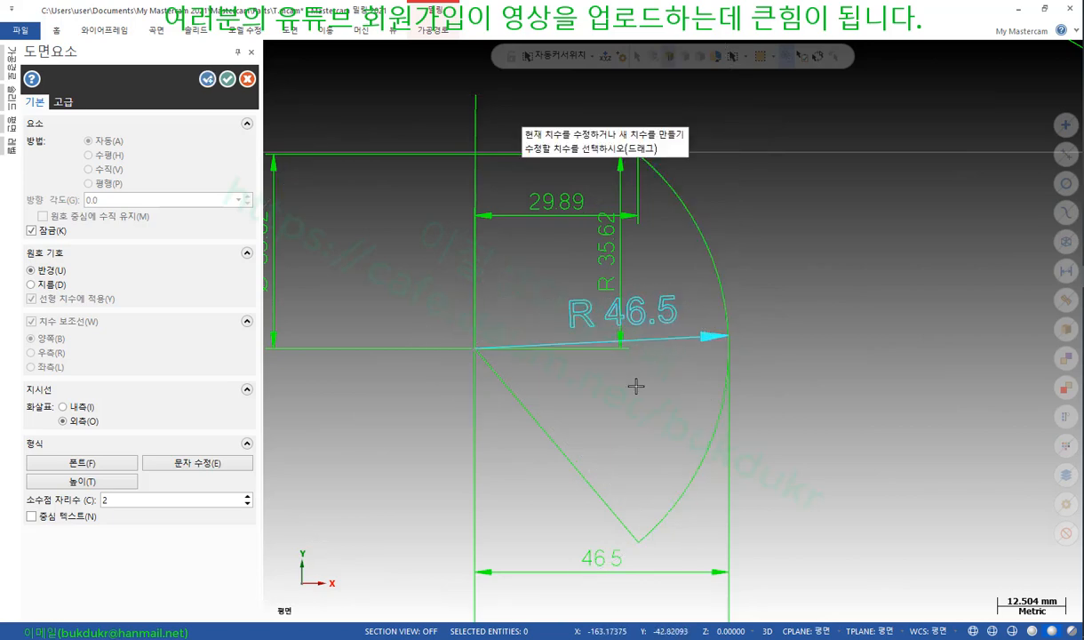
# Settle the R 46.5 dimension pointing down-right at the arc with Center Text enabled
pyautogui.click(40, 518)
pyautogui.click(636, 311)
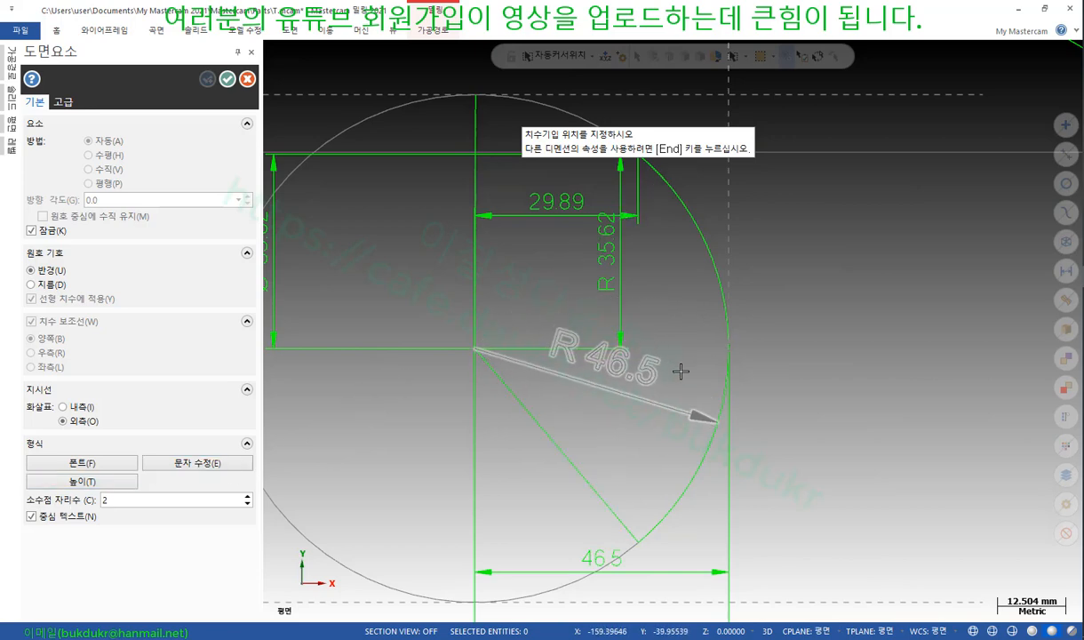
pyautogui.click(650, 357)
pyautogui.click(32, 517)
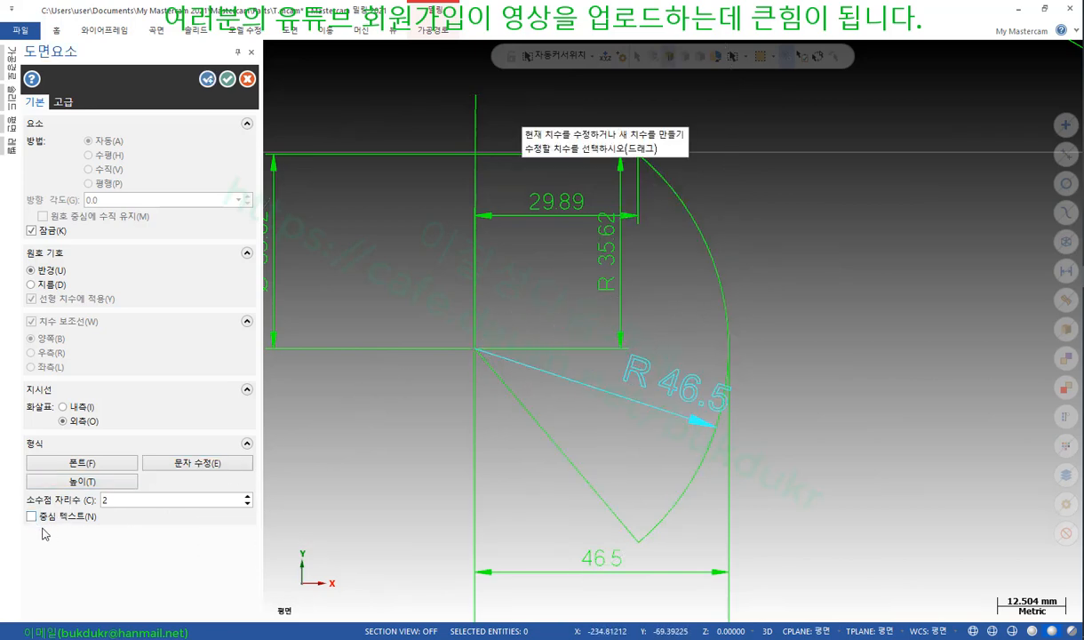
pyautogui.click(627, 372)
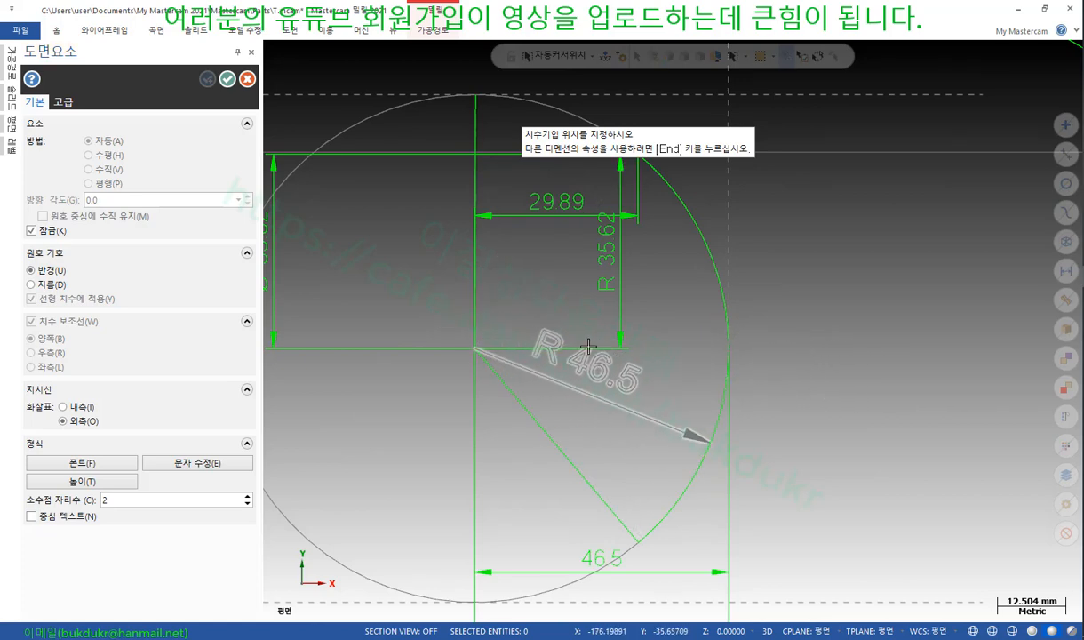
pyautogui.click(668, 366)
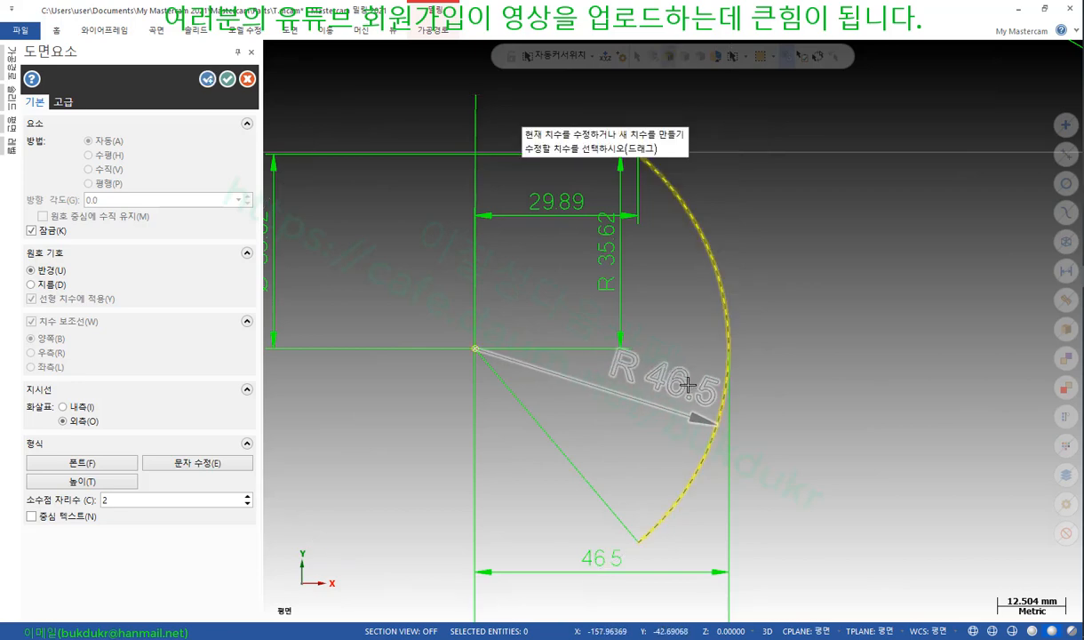
pyautogui.click(662, 368)
pyautogui.click(578, 349)
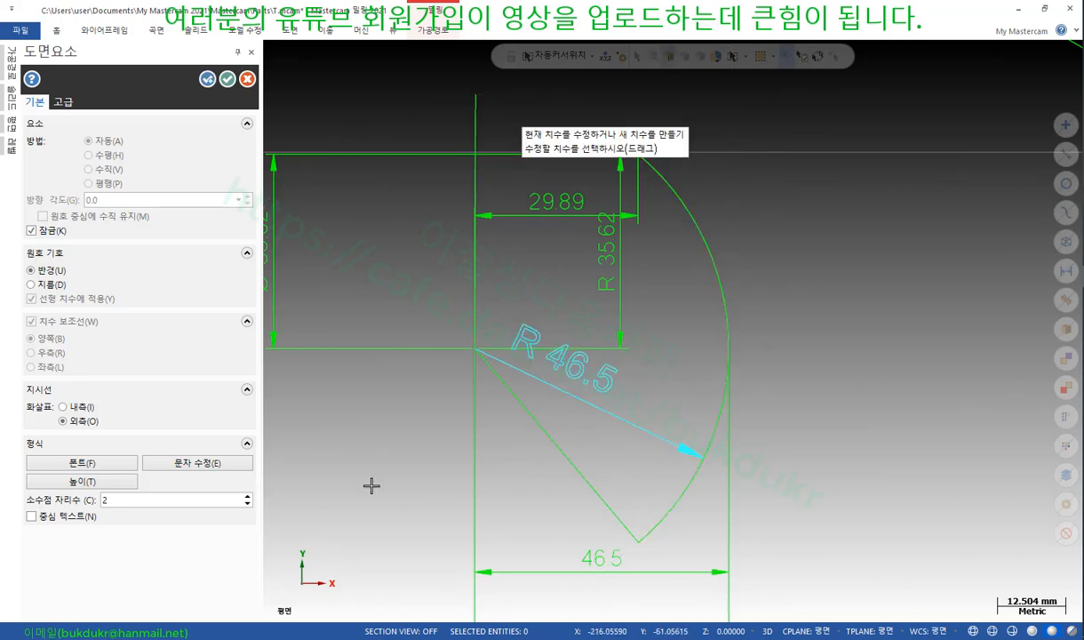
pyautogui.click(31, 515)
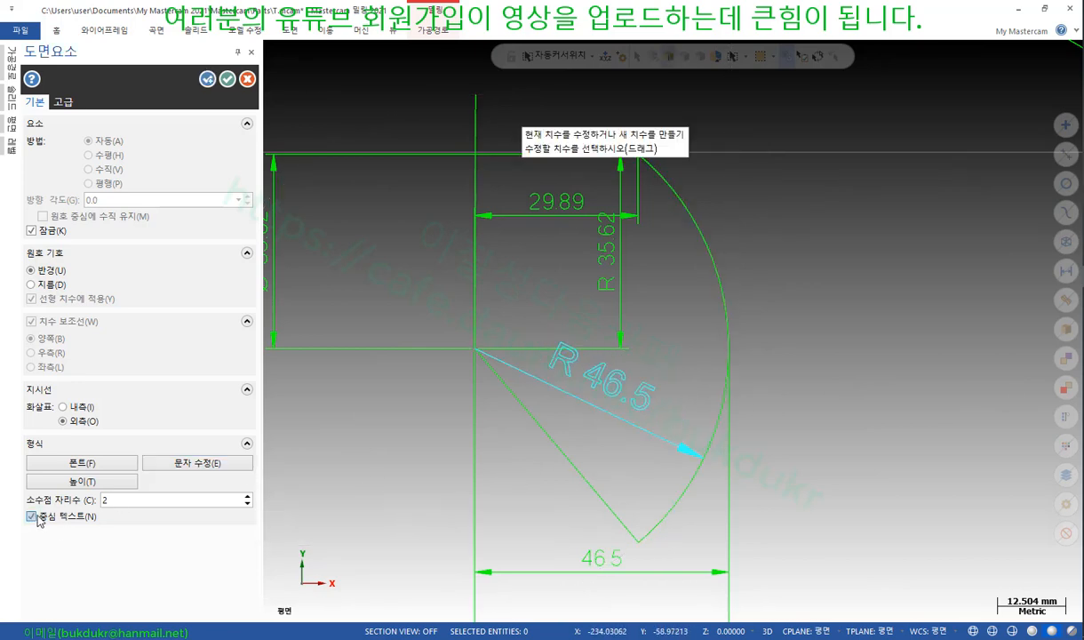
pyautogui.click(618, 419)
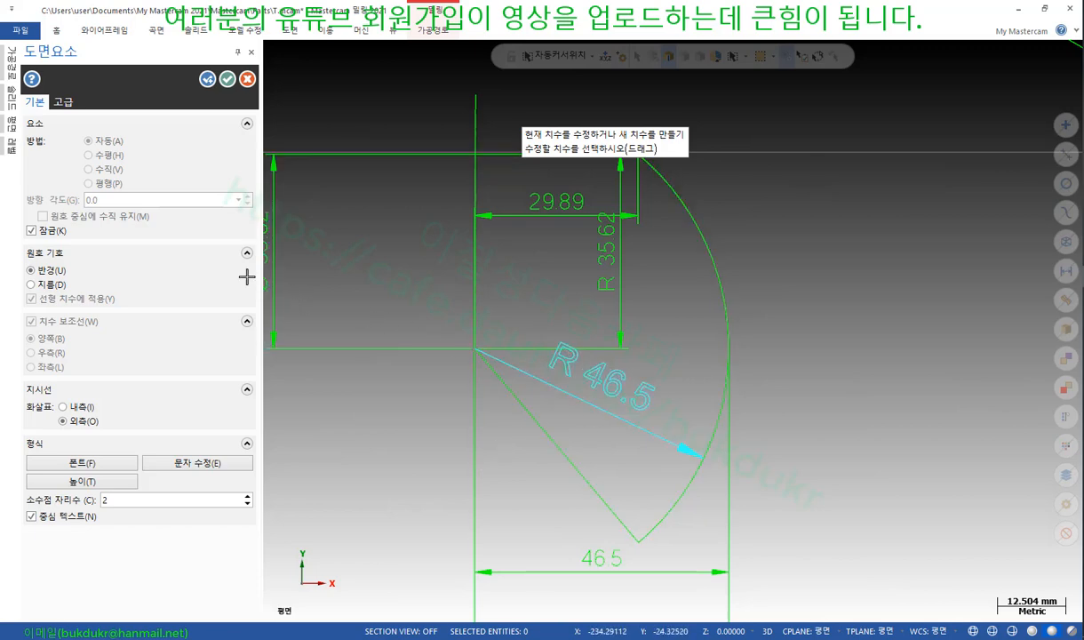
# Enable Display while dragging in Advanced options and move R 46.5 right of the arc
pyautogui.click(63, 102)
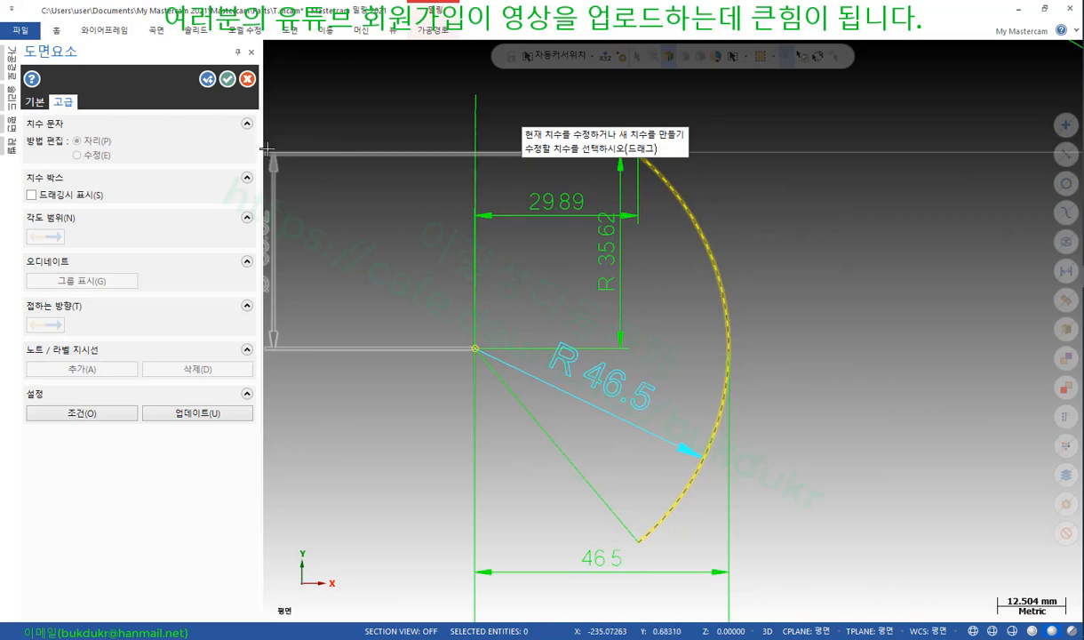
pyautogui.click(31, 195)
pyautogui.click(572, 360)
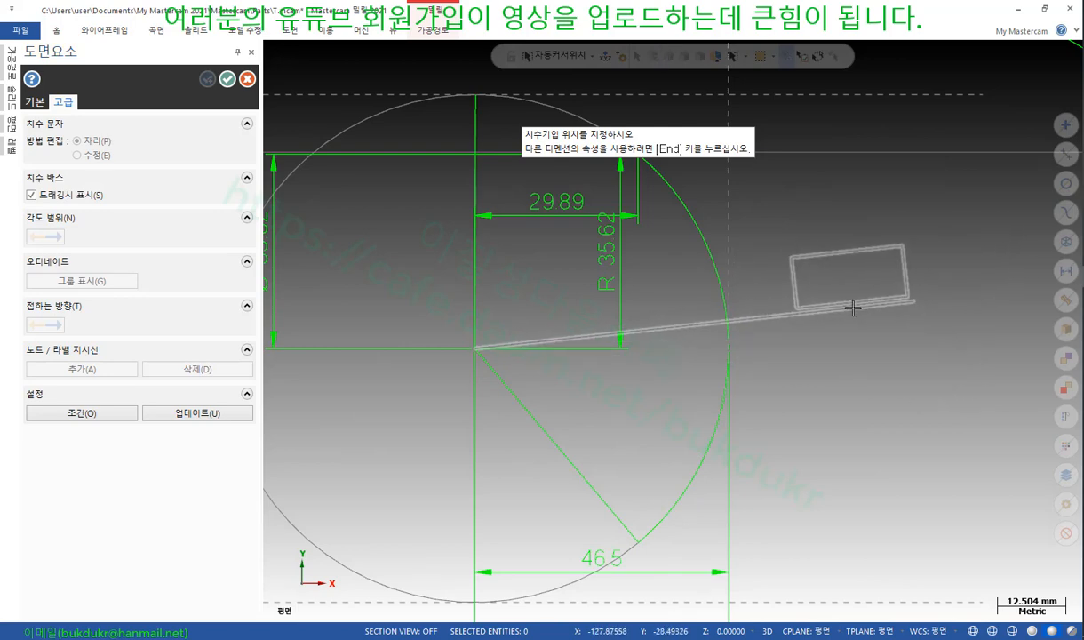
pyautogui.click(869, 316)
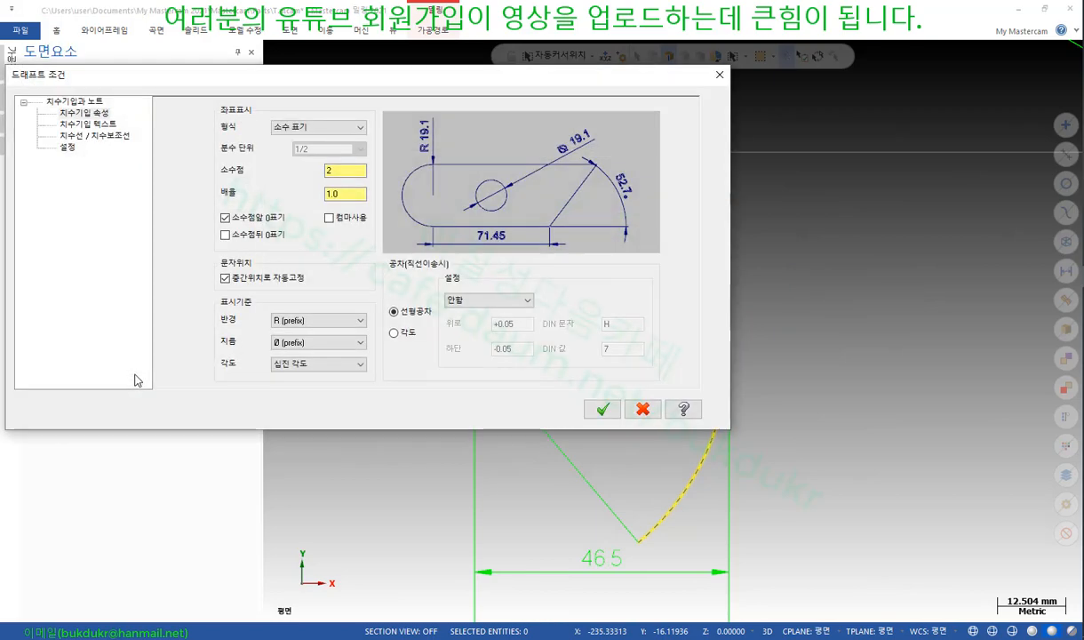
pyautogui.click(94, 136)
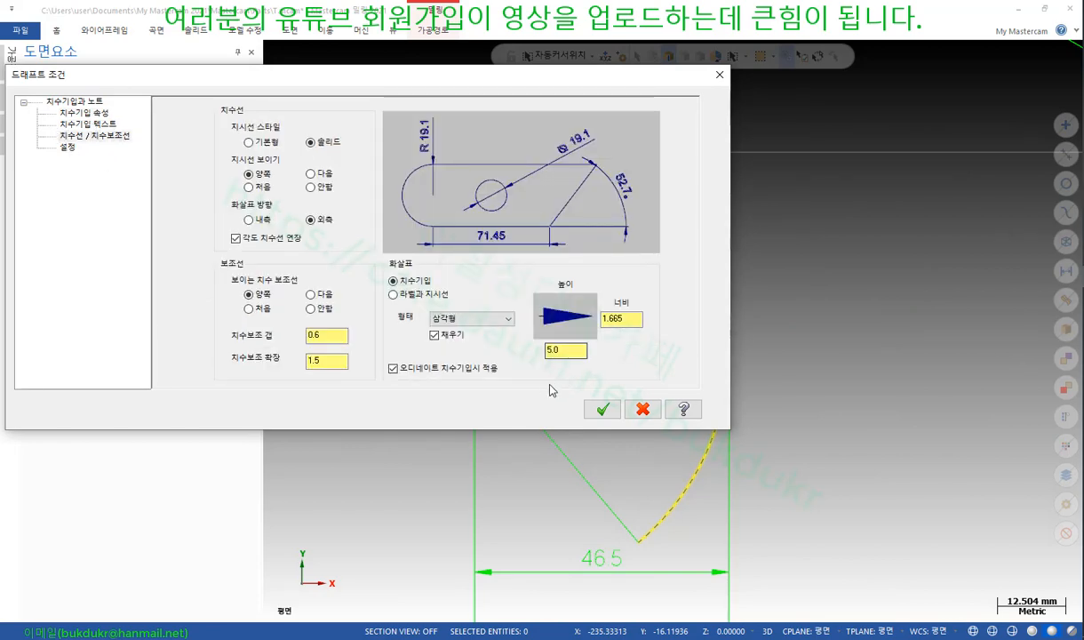
pyautogui.click(604, 410)
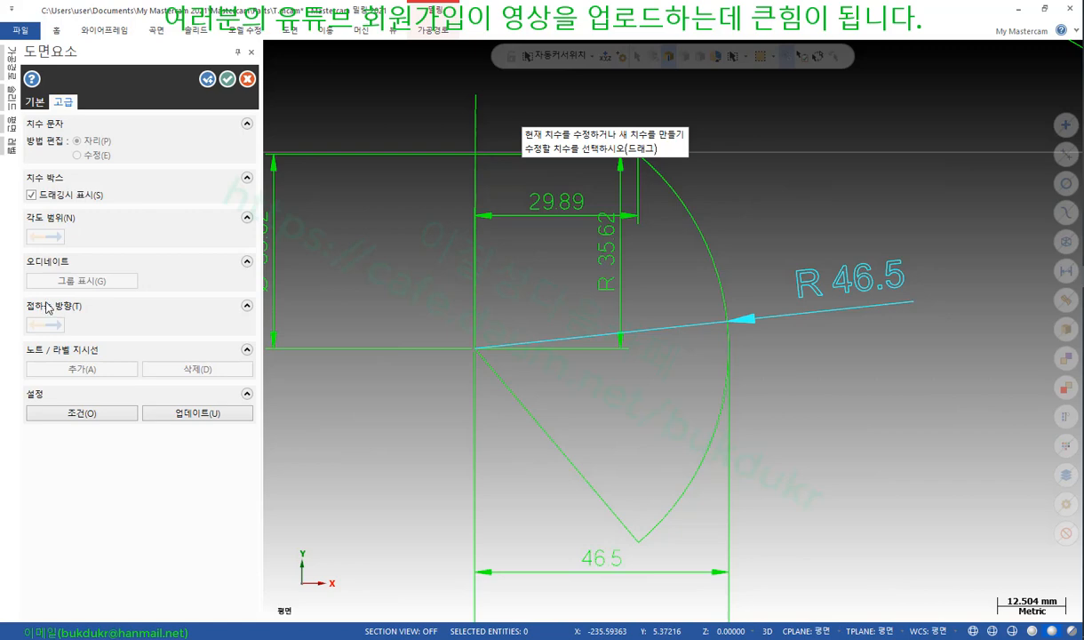
# Dimension the arc from its centre to its rightmost edge, placing the 46.5 dimension lower down
pyautogui.scroll(-3, 711, 271)
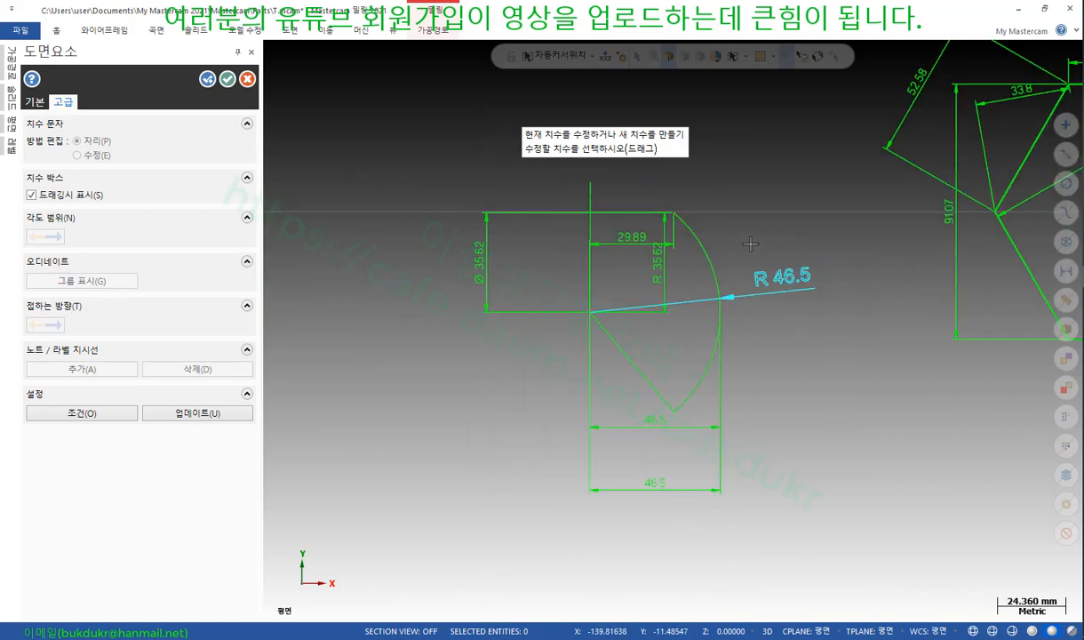
pyautogui.click(747, 301)
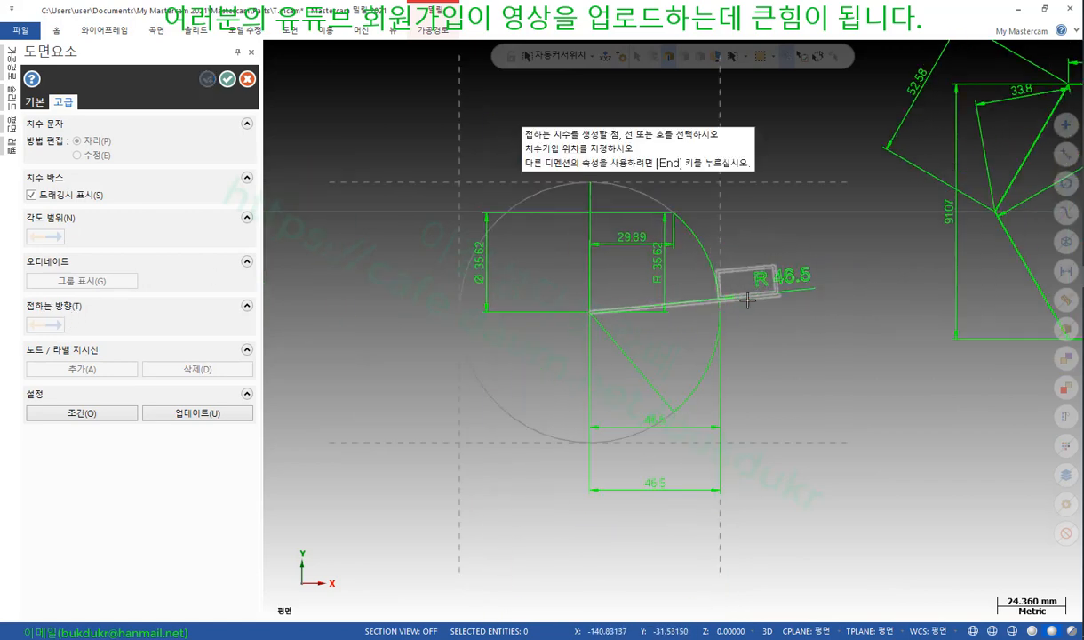
pyautogui.click(595, 315)
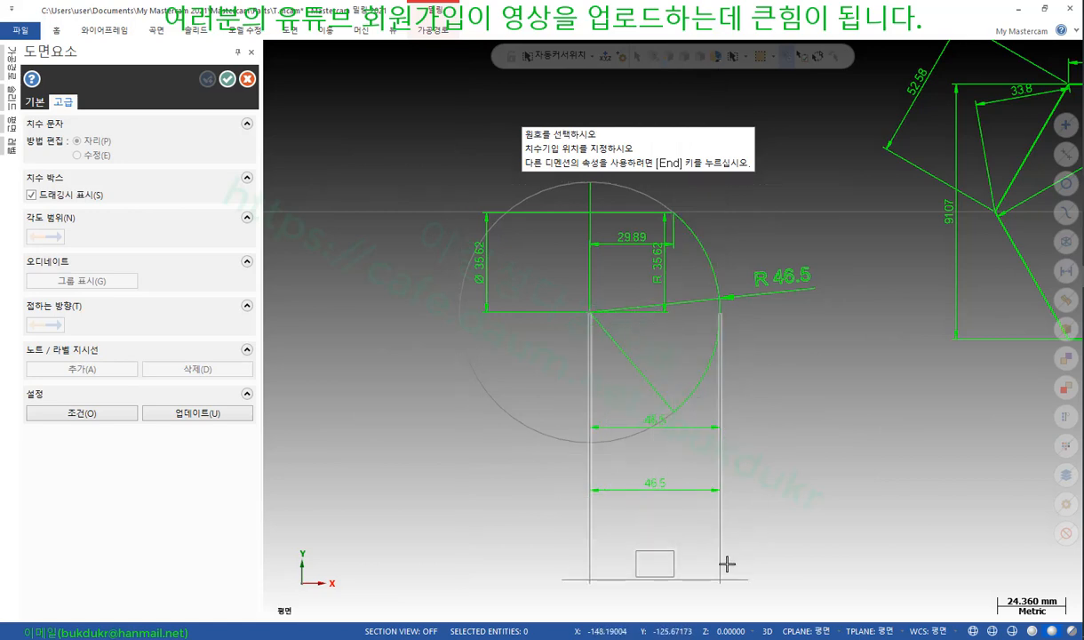
pyautogui.click(767, 559)
pyautogui.scroll(1, 713, 472)
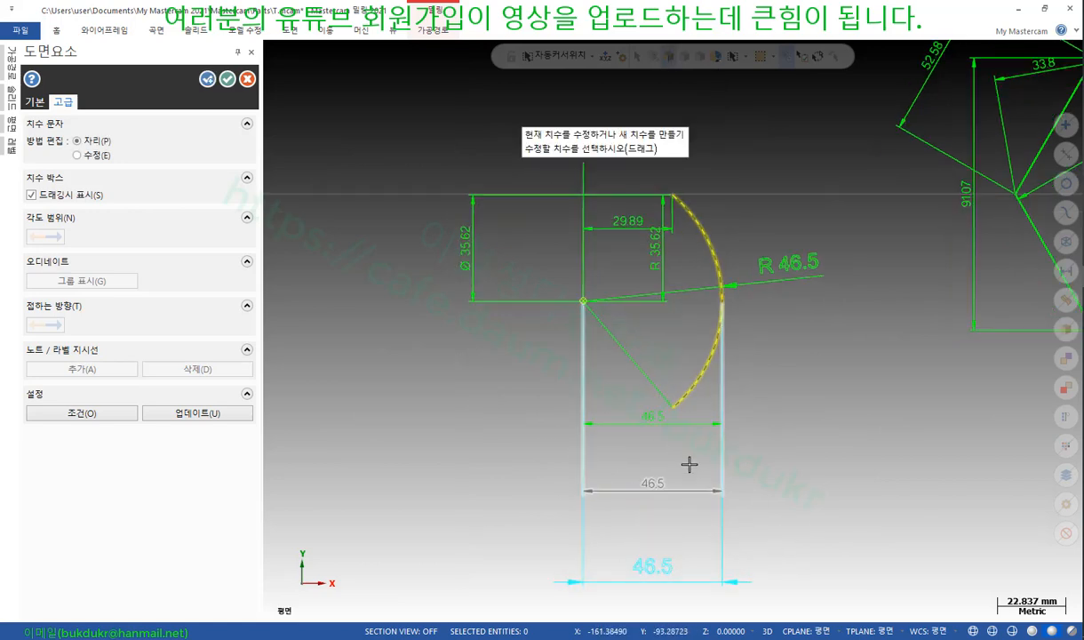
pyautogui.scroll(-4, 680, 333)
pyautogui.scroll(3, 707, 534)
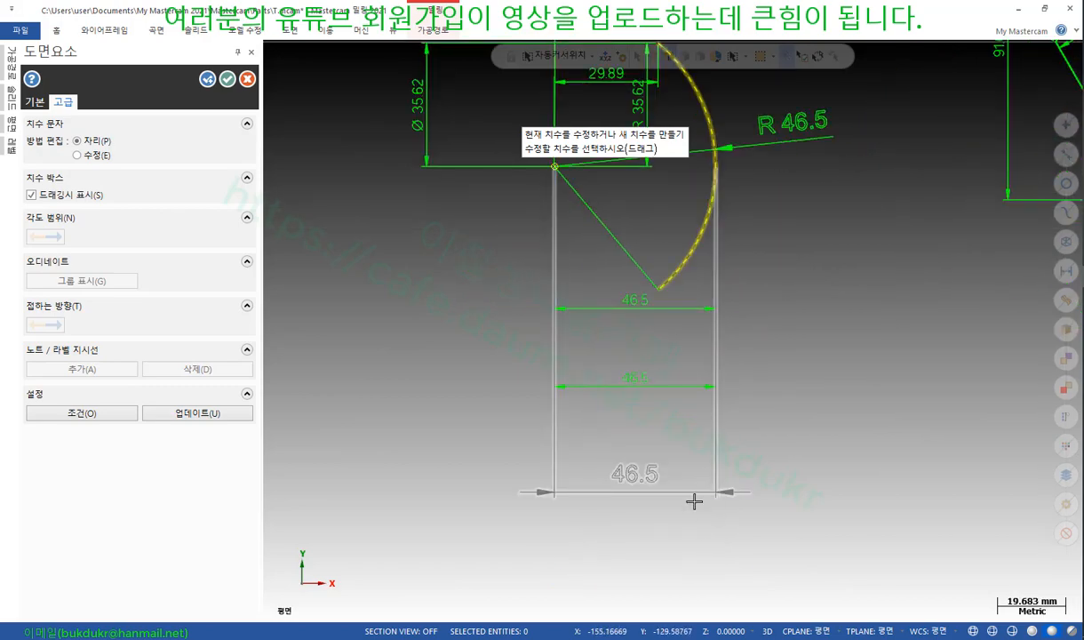
pyautogui.scroll(-3, 640, 534)
pyautogui.scroll(-2, 400, 397)
pyautogui.scroll(2, 719, 340)
pyautogui.scroll(-1, 707, 458)
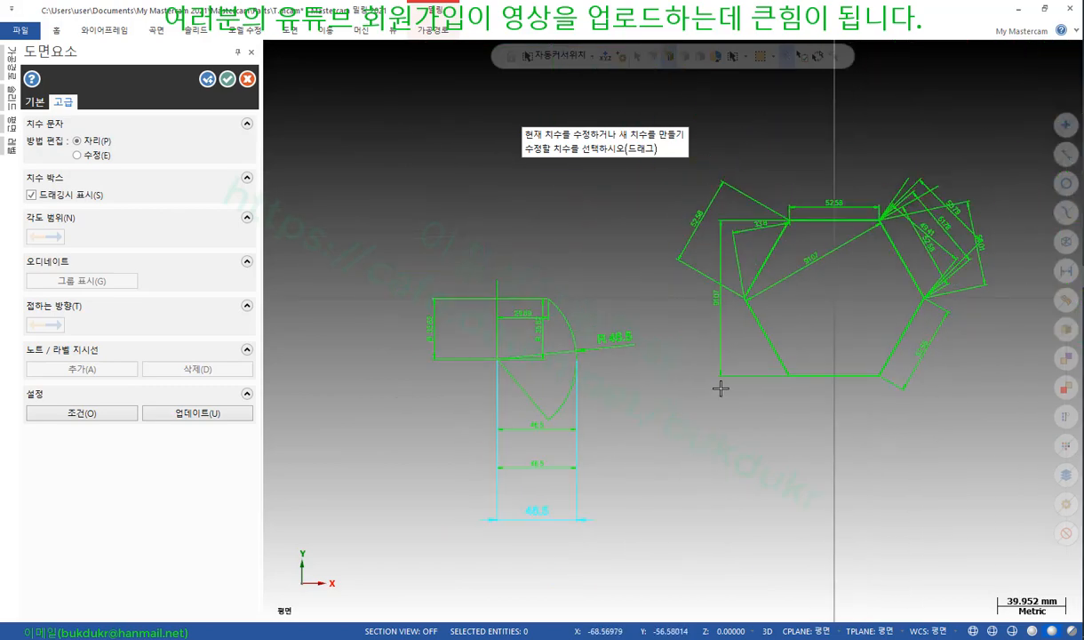
pyautogui.scroll(-1, 736, 424)
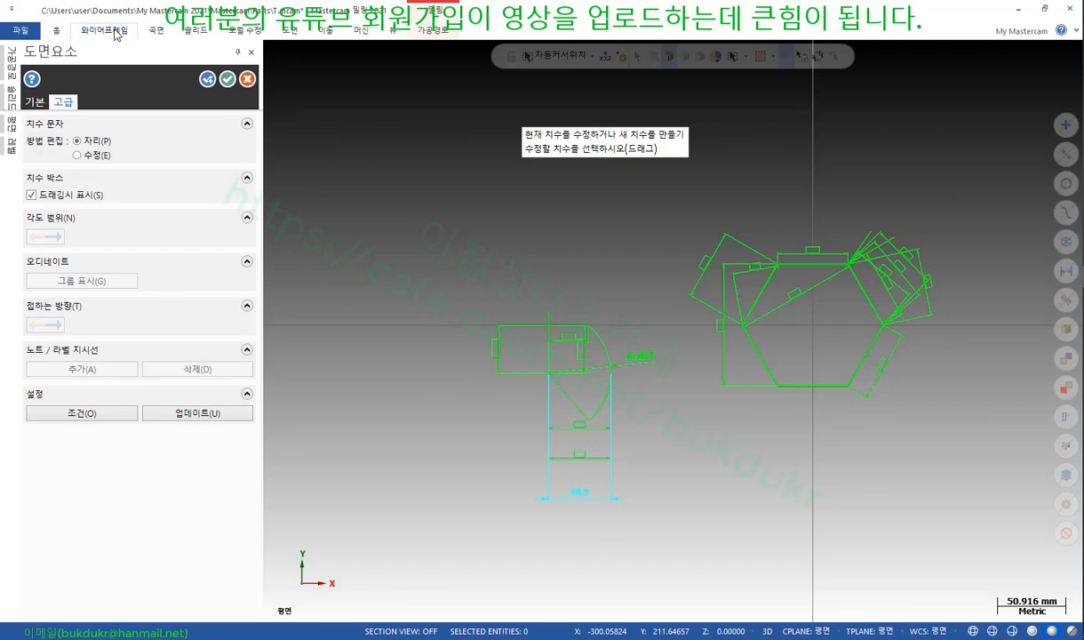
# Draw the two center-point circles above the wedge, the larger with a 22.533 radius
pyautogui.click(105, 30)
pyautogui.click(167, 62)
pyautogui.click(581, 236)
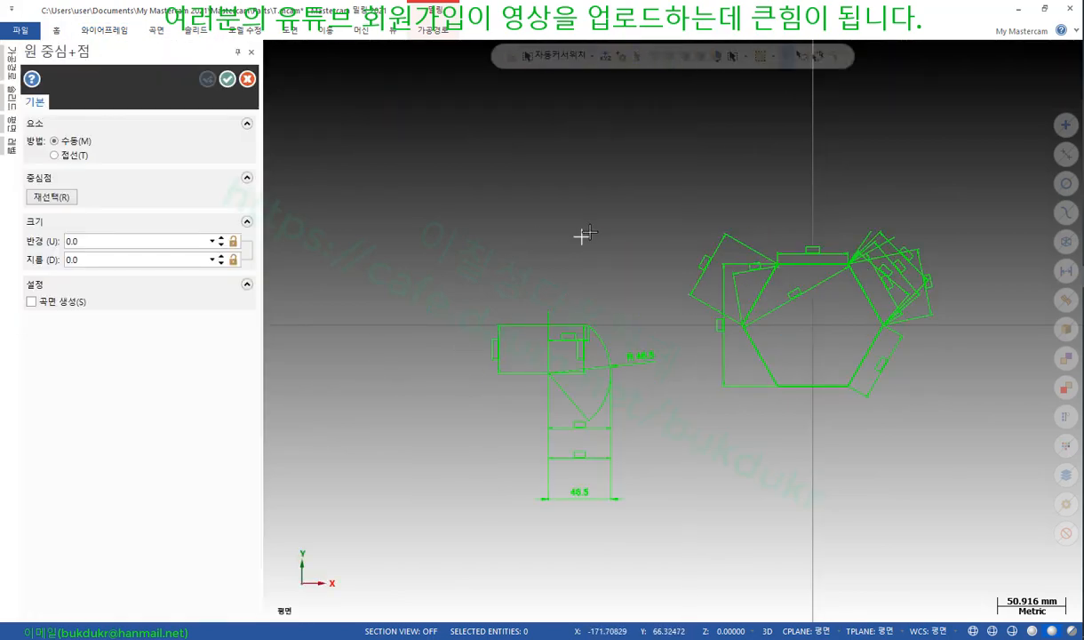
pyautogui.click(594, 194)
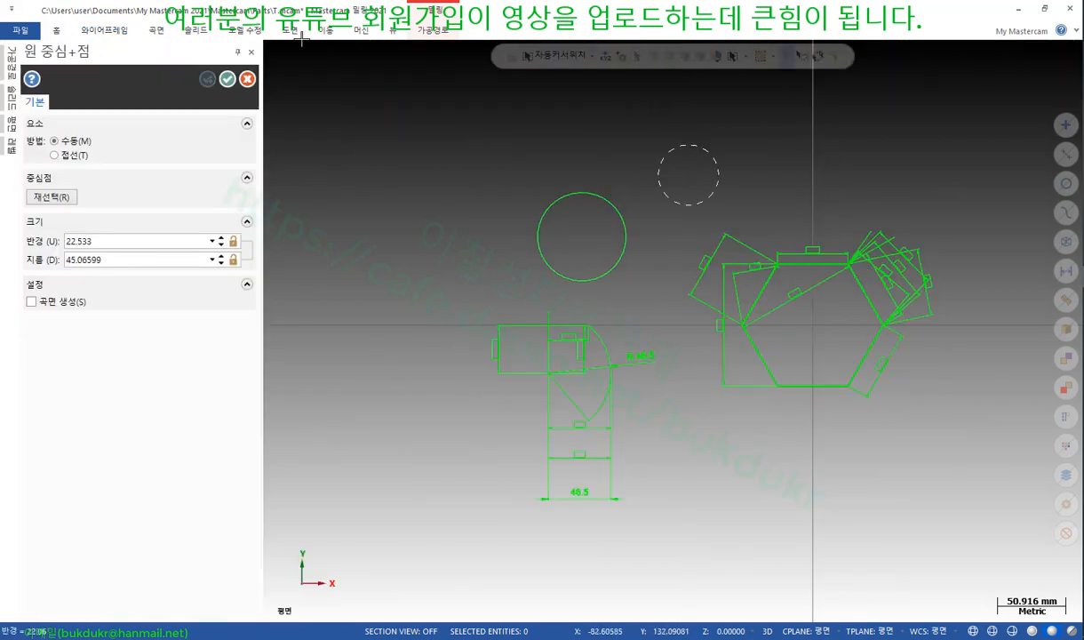
pyautogui.click(227, 79)
pyautogui.scroll(3, 524, 194)
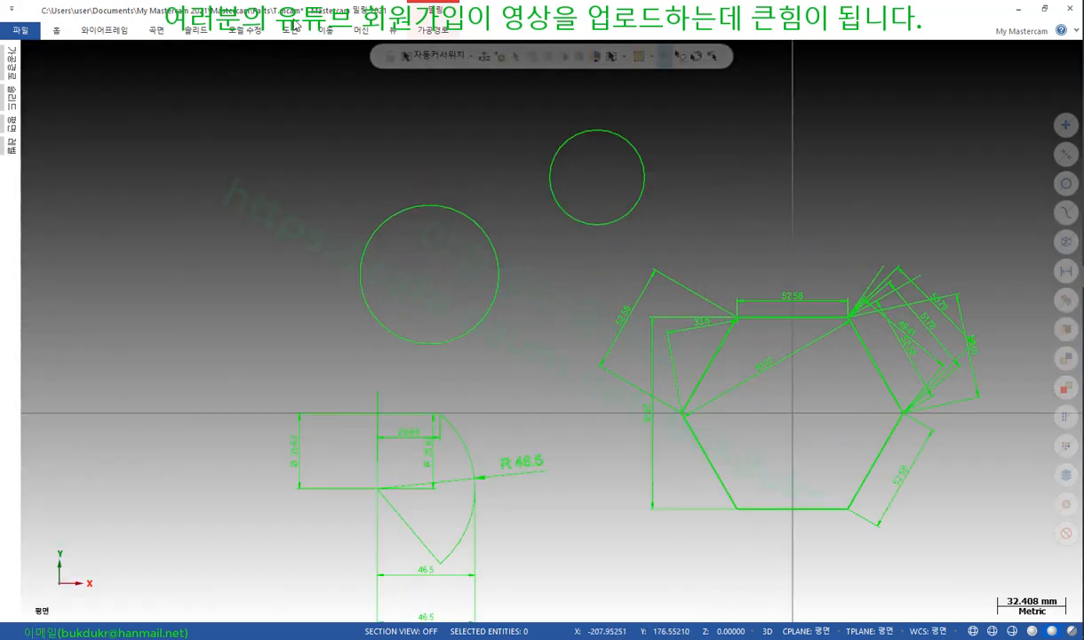
pyautogui.click(290, 29)
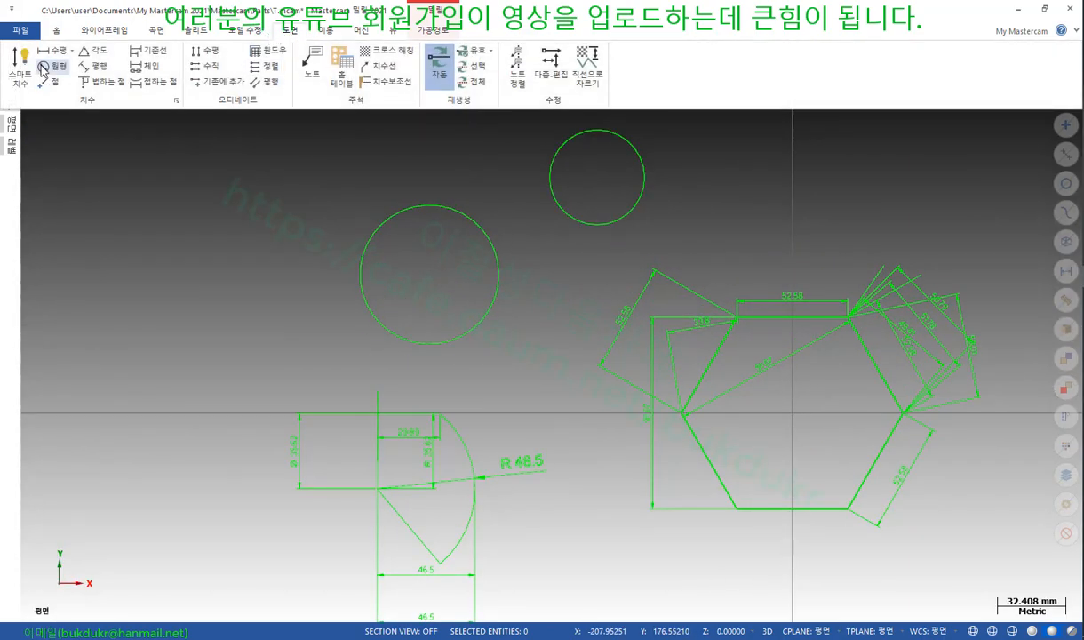
# Dimension between the large and small circles, flipping Tangent direction until it reads 69.14
pyautogui.click(20, 67)
pyautogui.click(601, 324)
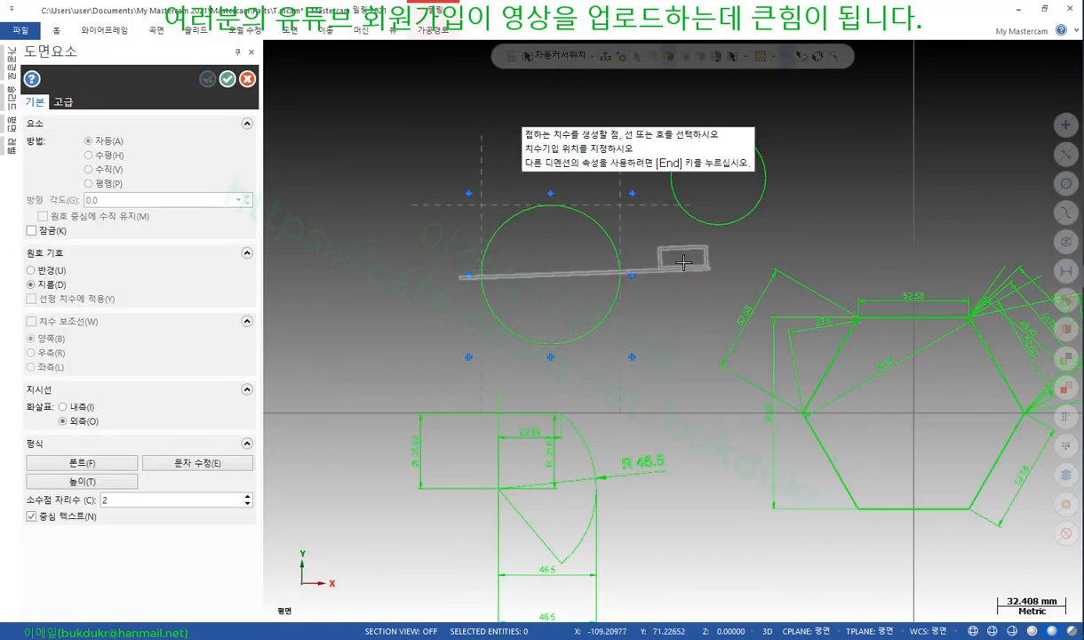
pyautogui.click(698, 225)
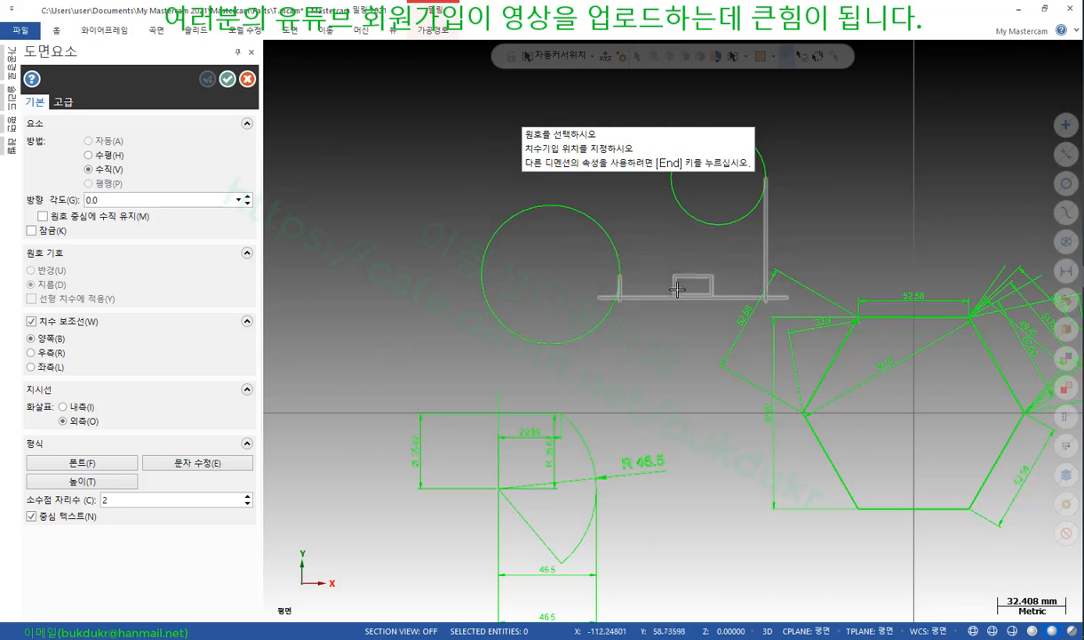
pyautogui.click(655, 354)
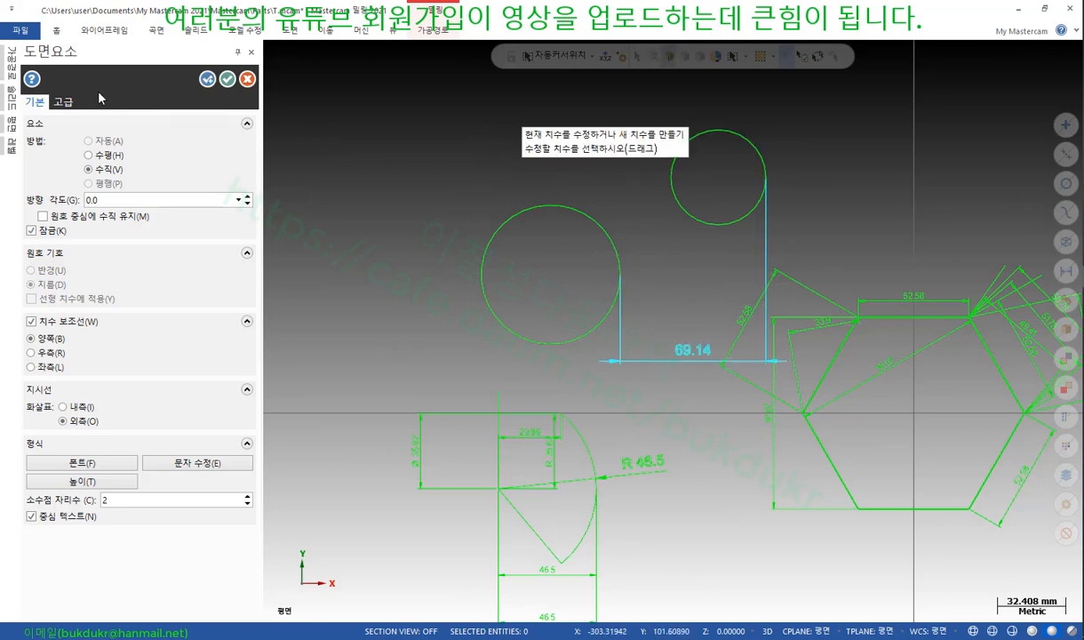
pyautogui.click(64, 103)
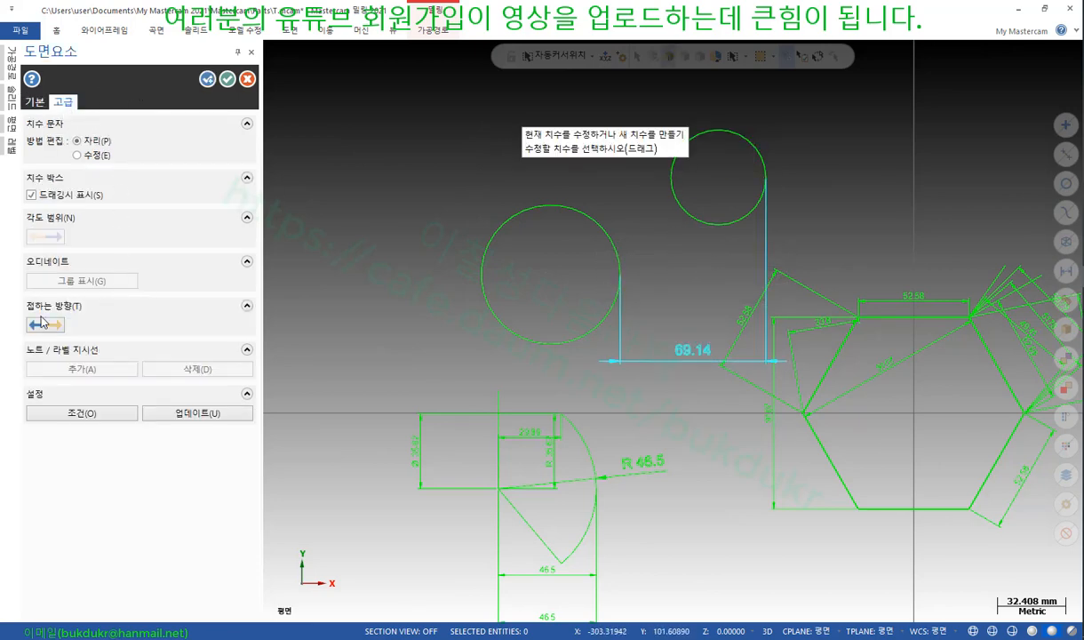
pyautogui.scroll(3, 614, 187)
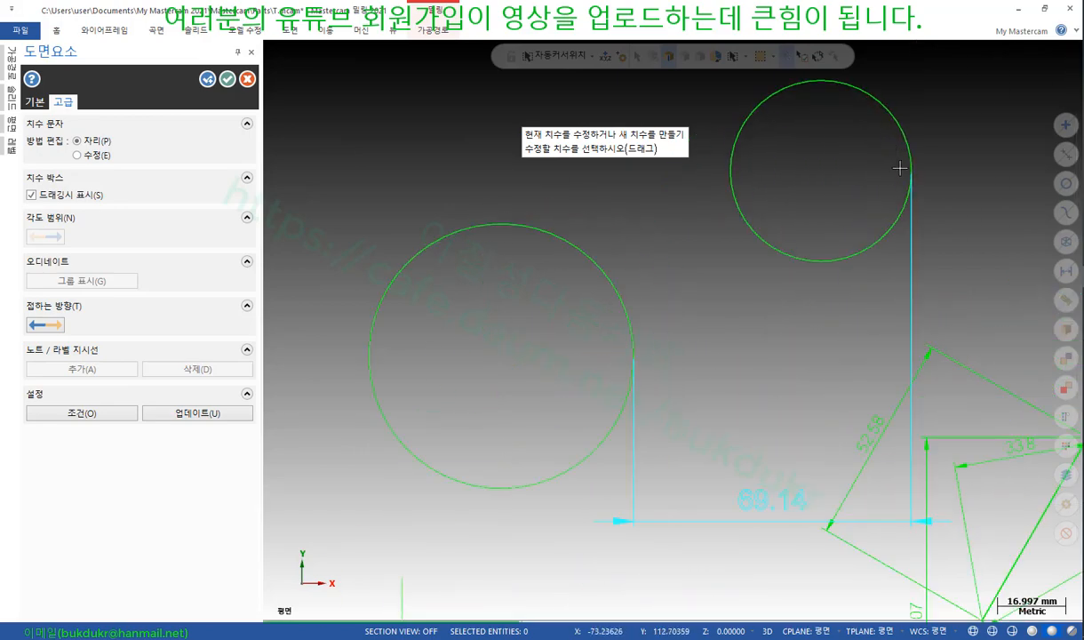
pyautogui.scroll(-1, 863, 233)
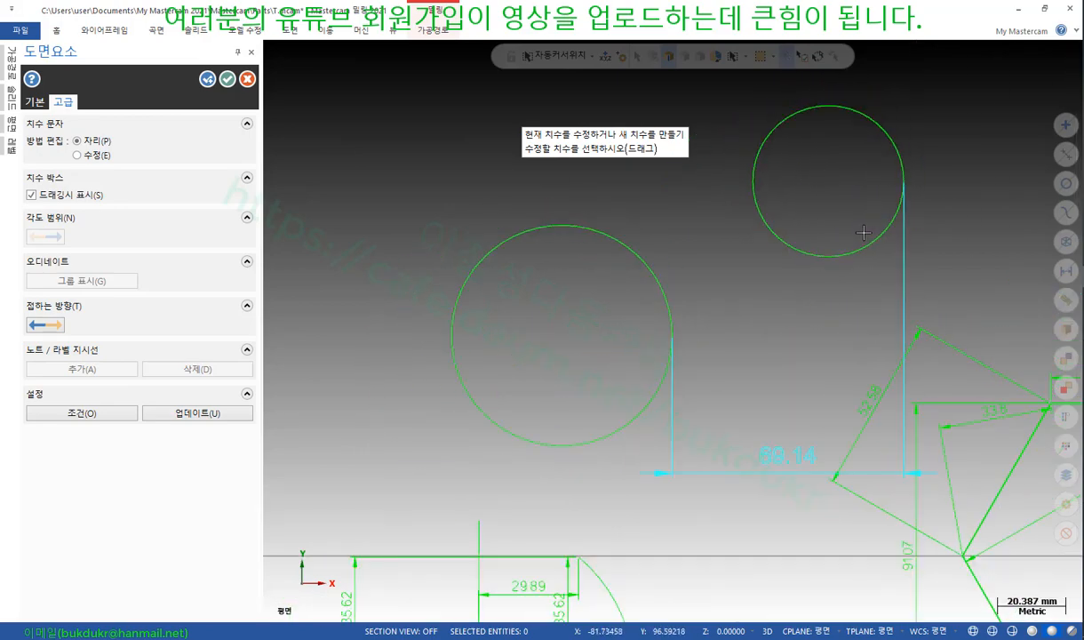
pyautogui.click(44, 326)
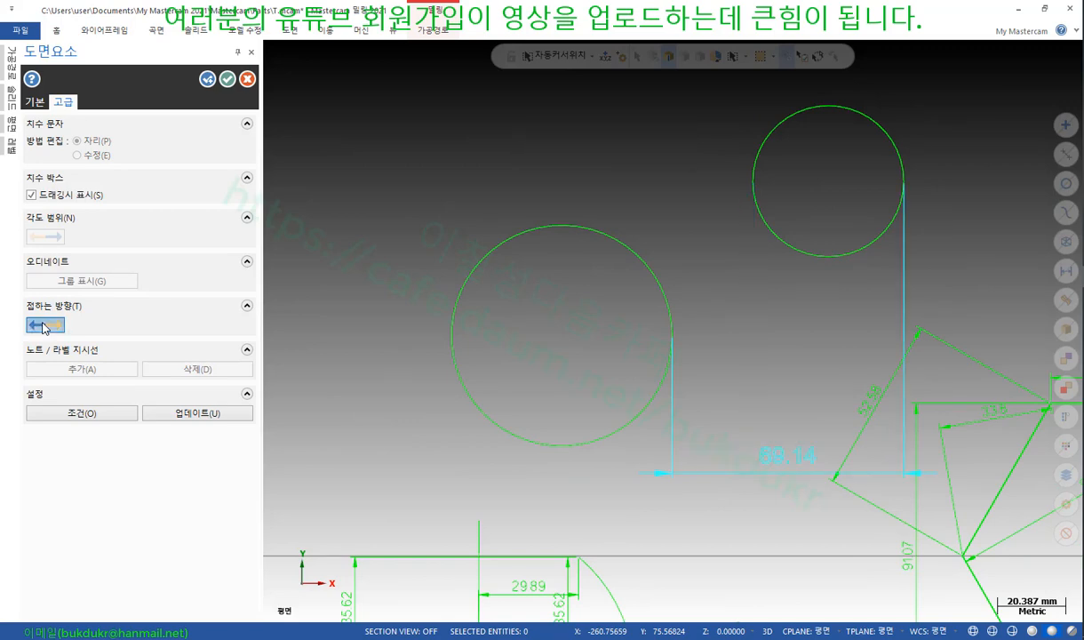
pyautogui.click(44, 326)
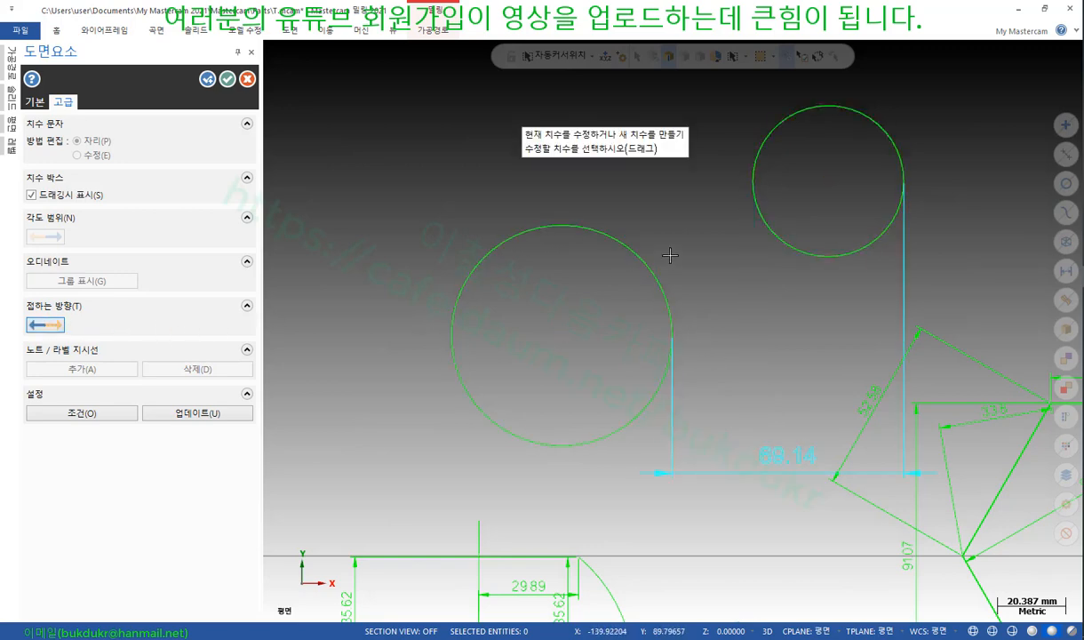
pyautogui.click(641, 259)
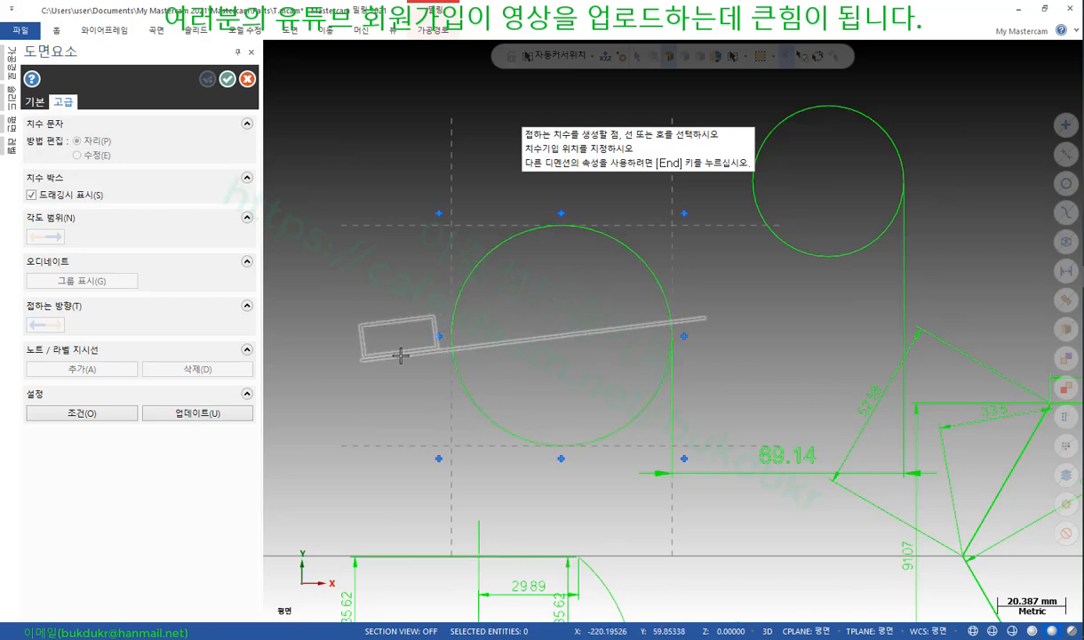
# Dimension from the hexagon's upper-left edge to the large circle, placing 53.21 vertically at right
pyautogui.click(388, 380)
pyautogui.scroll(-2, 779, 322)
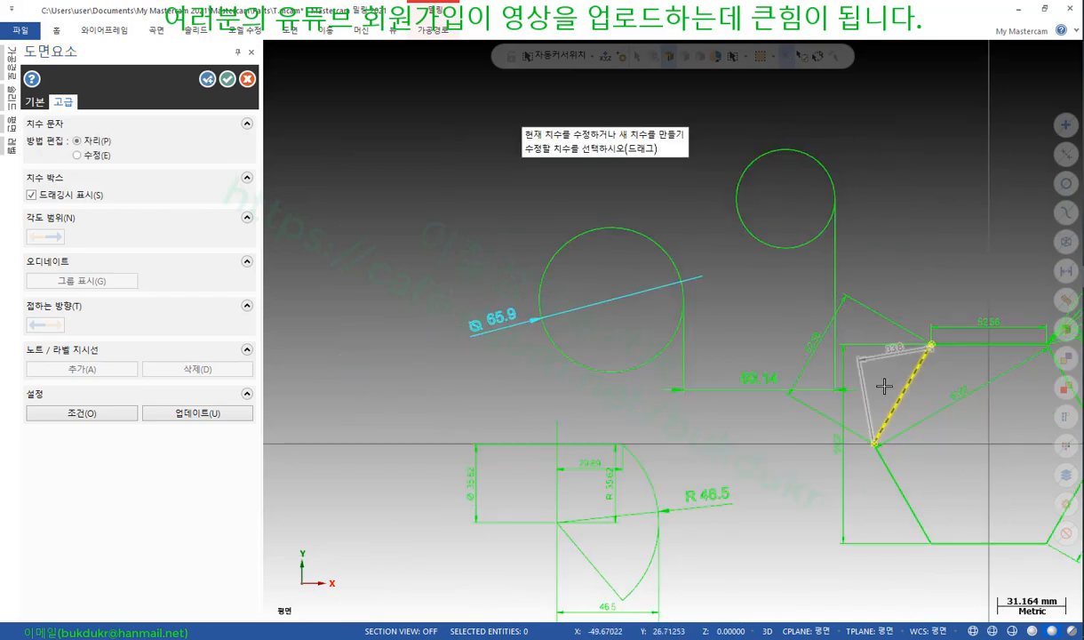
pyautogui.click(890, 412)
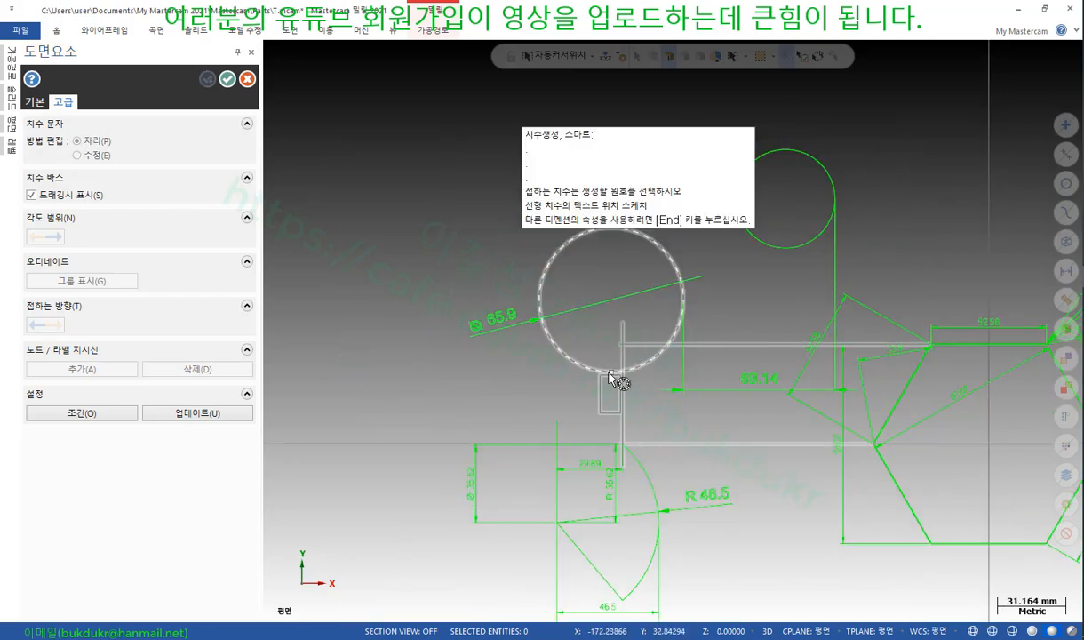
pyautogui.click(572, 365)
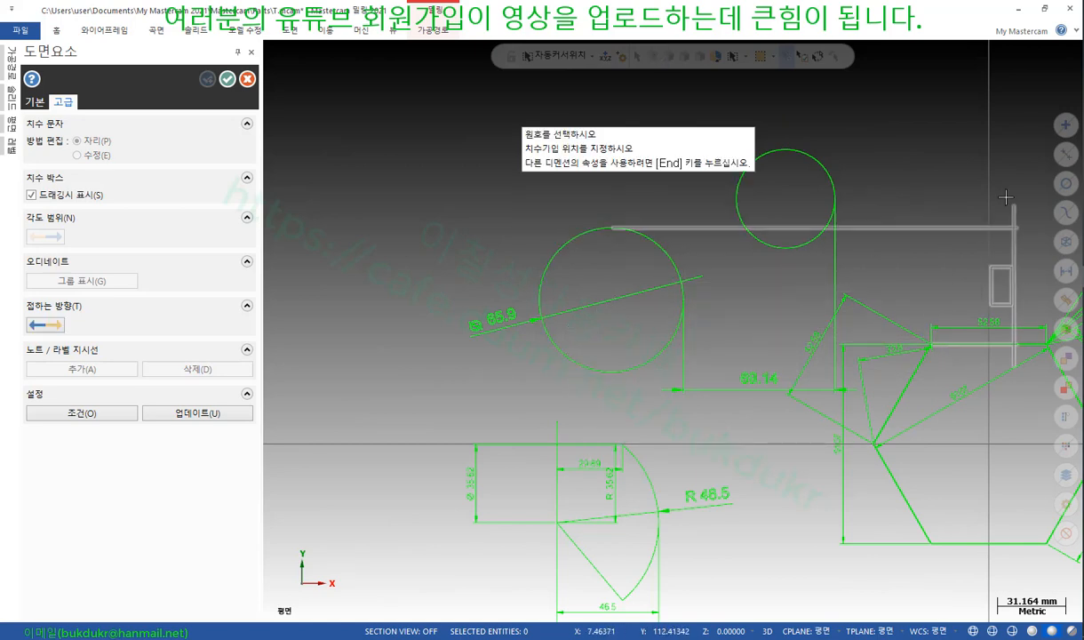
pyautogui.click(996, 284)
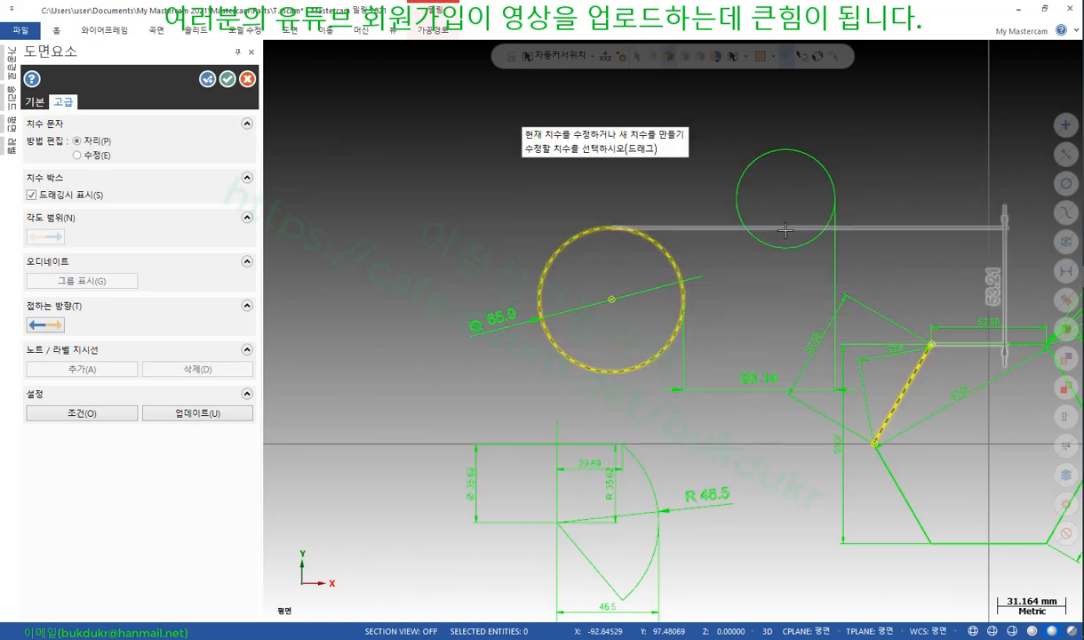
# Flip Tangent direction so the dimension reads 98.75, place it, and return to the PDF manual
pyautogui.click(56, 327)
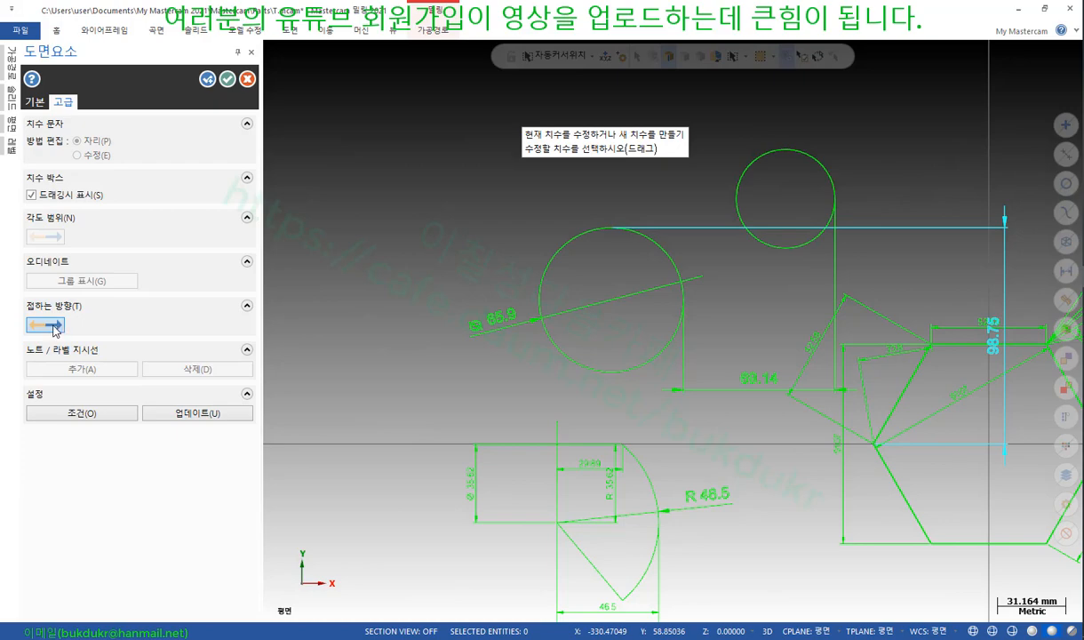
pyautogui.scroll(-2, 460, 300)
pyautogui.scroll(2, 960, 314)
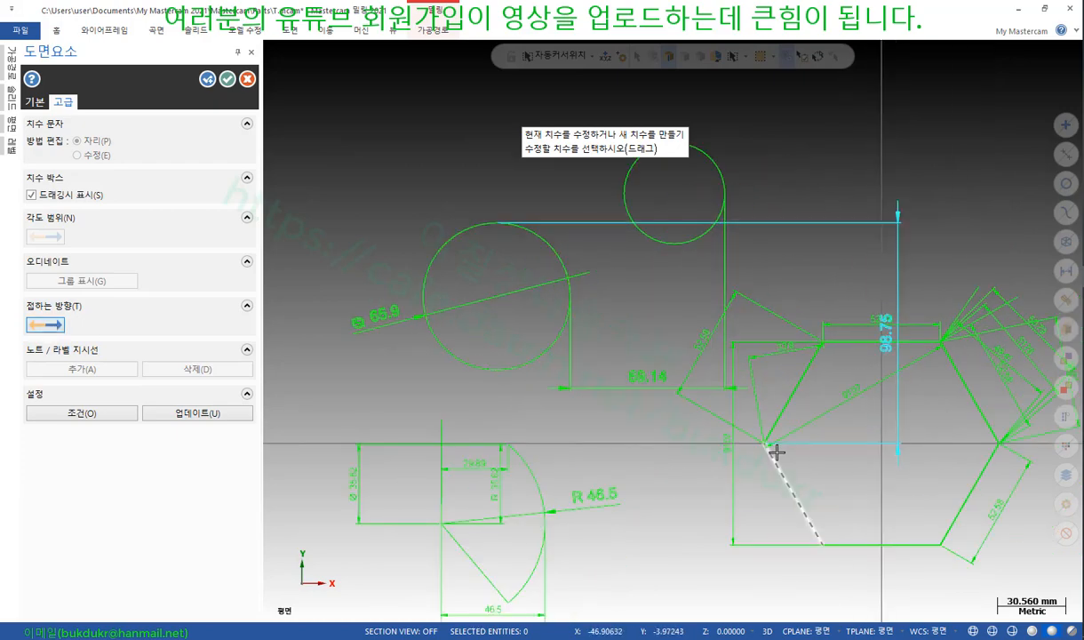
pyautogui.click(46, 328)
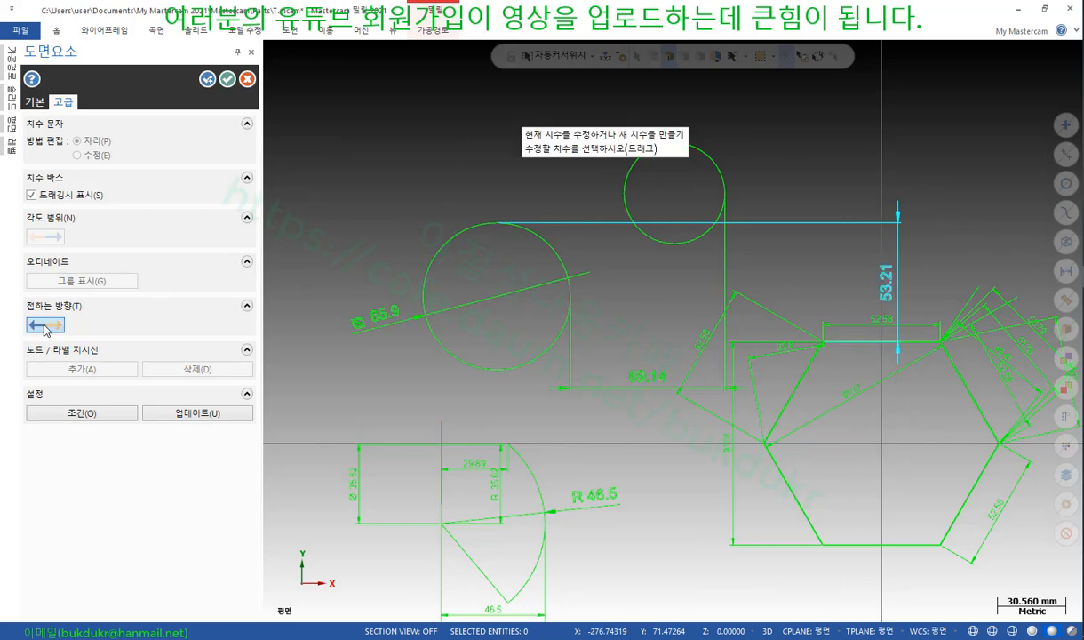
pyautogui.click(46, 328)
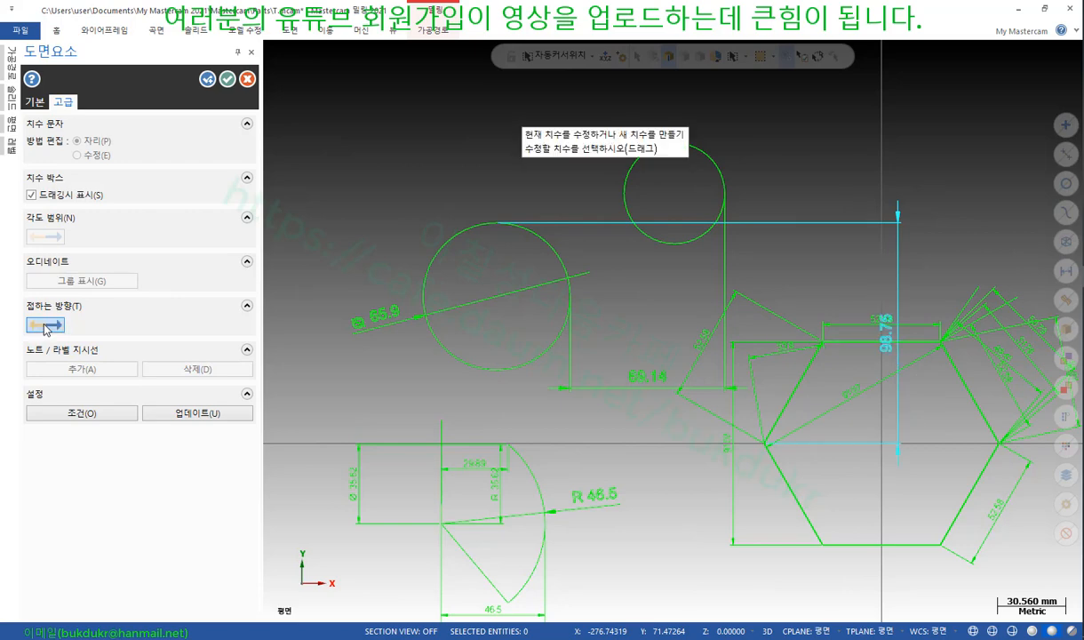
pyautogui.click(46, 328)
pyautogui.click(46, 328)
pyautogui.click(420, 115)
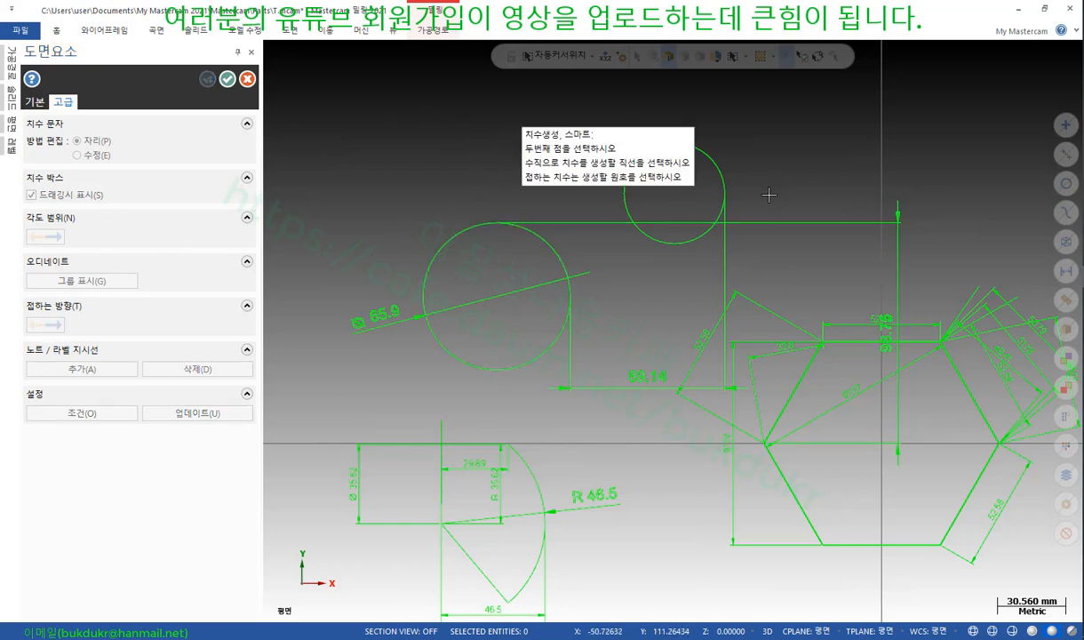
pyautogui.hotkey('alt', 'Tab')
pyautogui.scroll(-10, 583, 396)
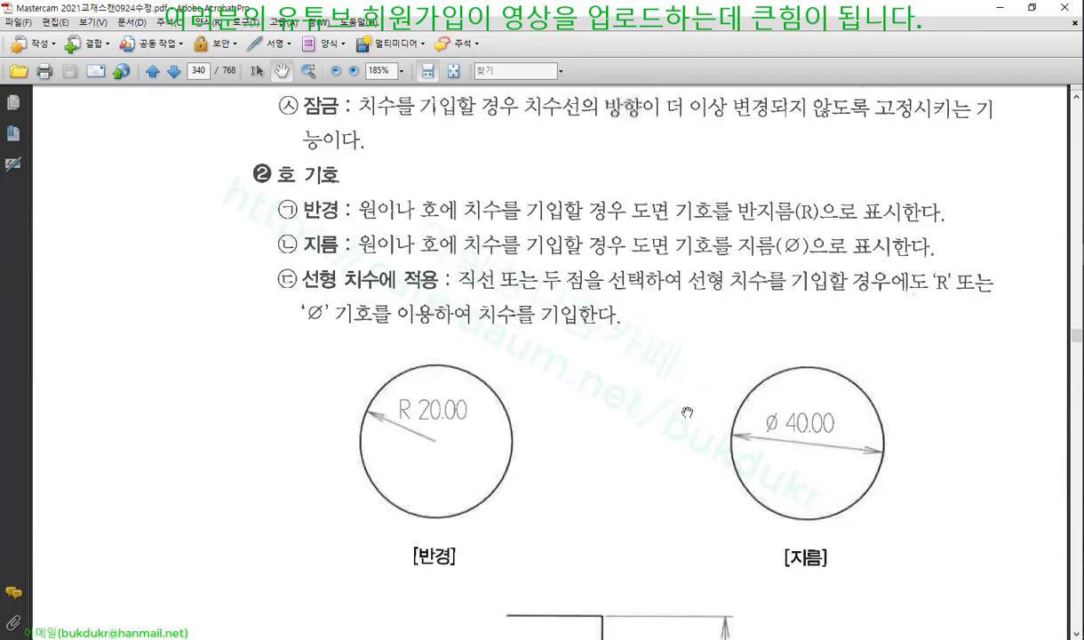
# Scroll through pages 340–342 of the manual to reach the '2) 고급' advanced section
pyautogui.scroll(-4, 771, 402)
pyautogui.scroll(-9, 471, 374)
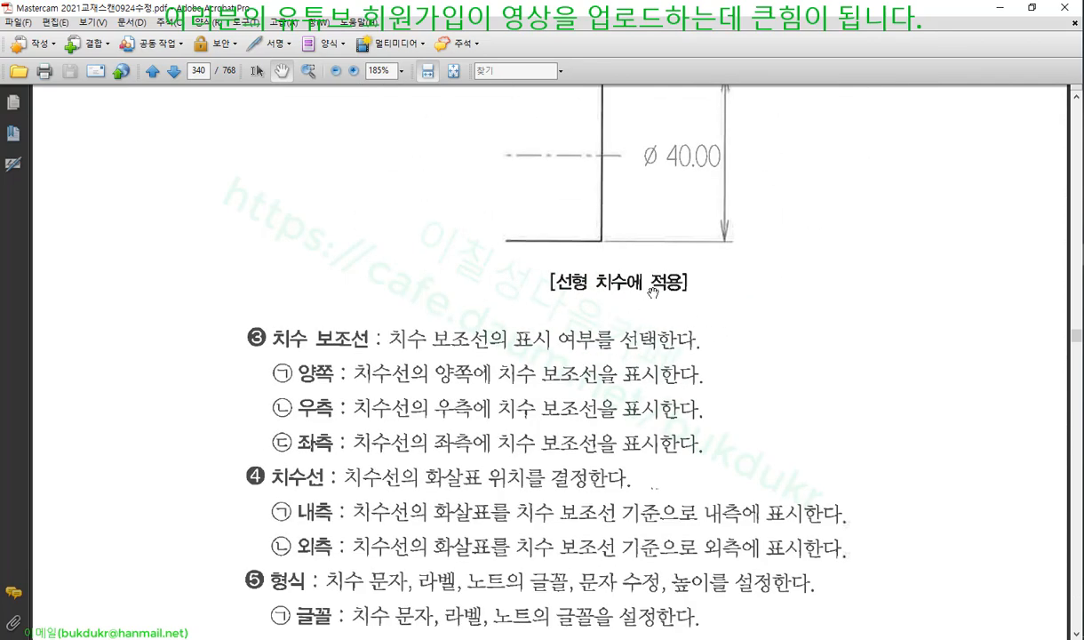
pyautogui.scroll(-3, 653, 291)
pyautogui.scroll(-4, 343, 283)
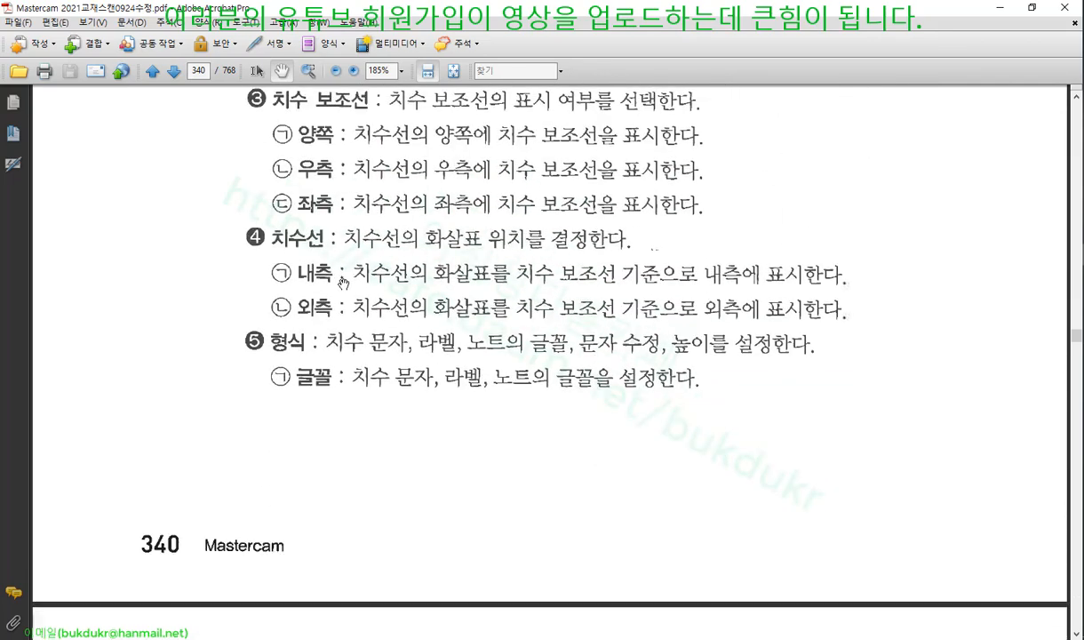
pyautogui.scroll(-5, 369, 368)
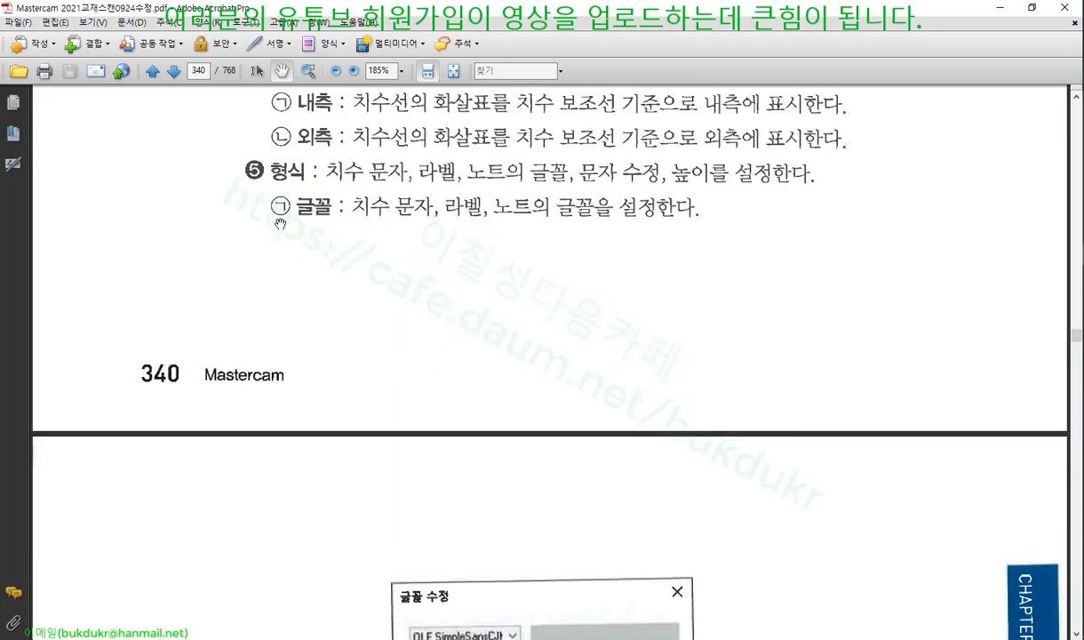
pyautogui.scroll(-15, 466, 317)
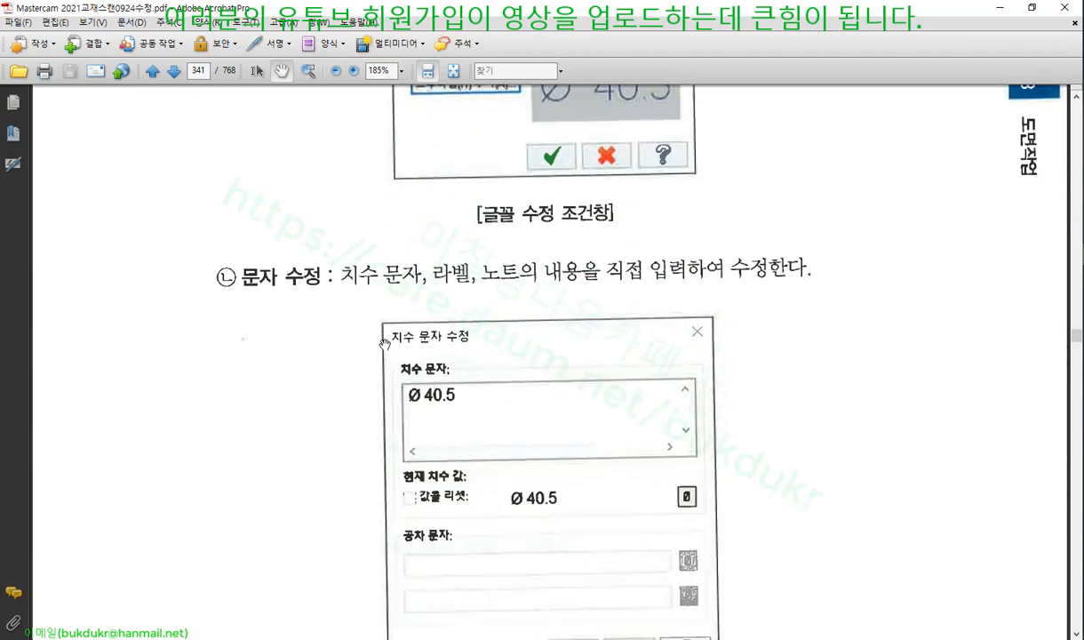
pyautogui.scroll(-13, 384, 343)
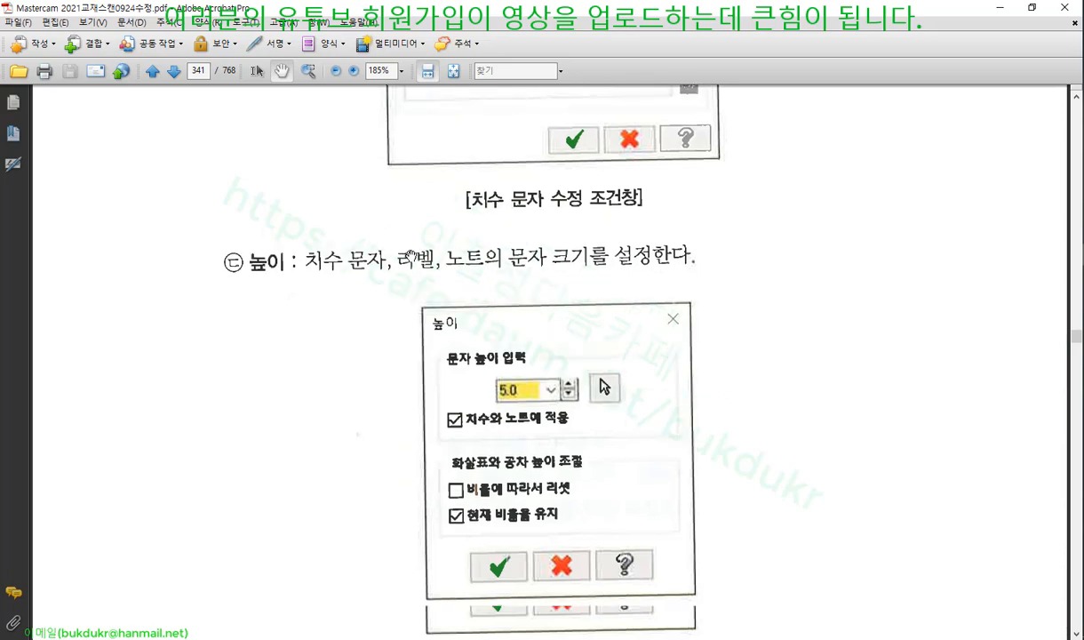
pyautogui.scroll(-20, 411, 256)
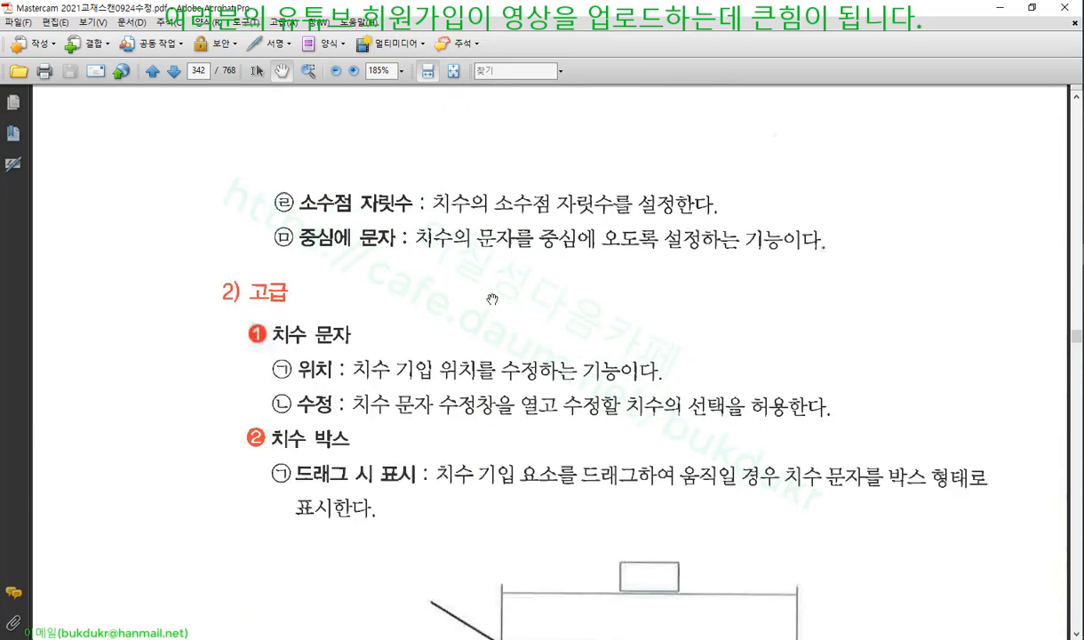
pyautogui.scroll(-4, 492, 299)
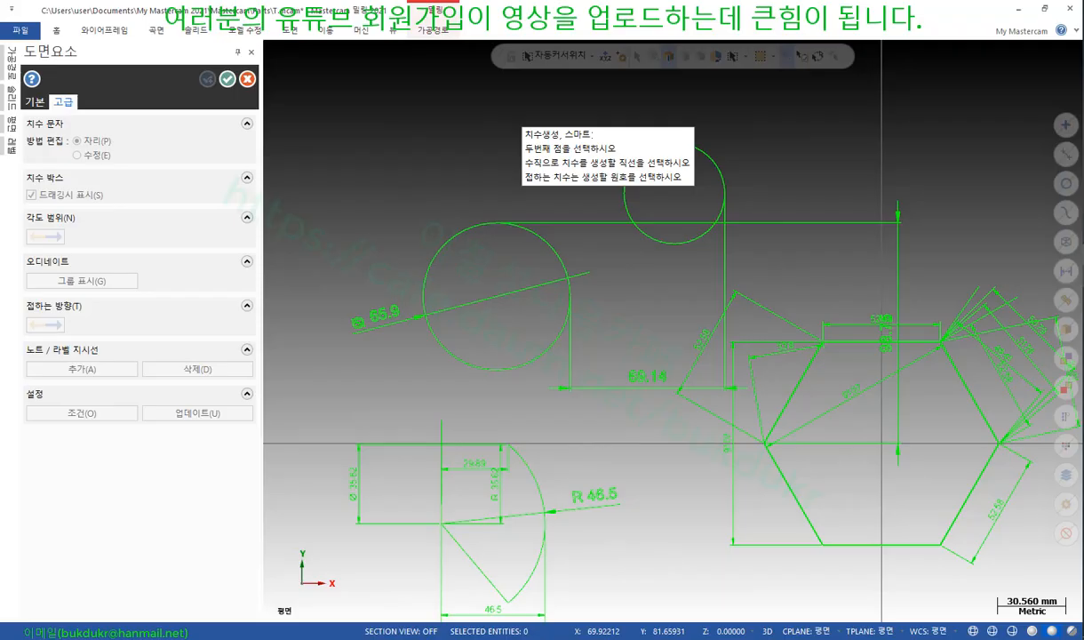
# Place a vertical 114.07 dimension from the left circle
pyautogui.click(36, 102)
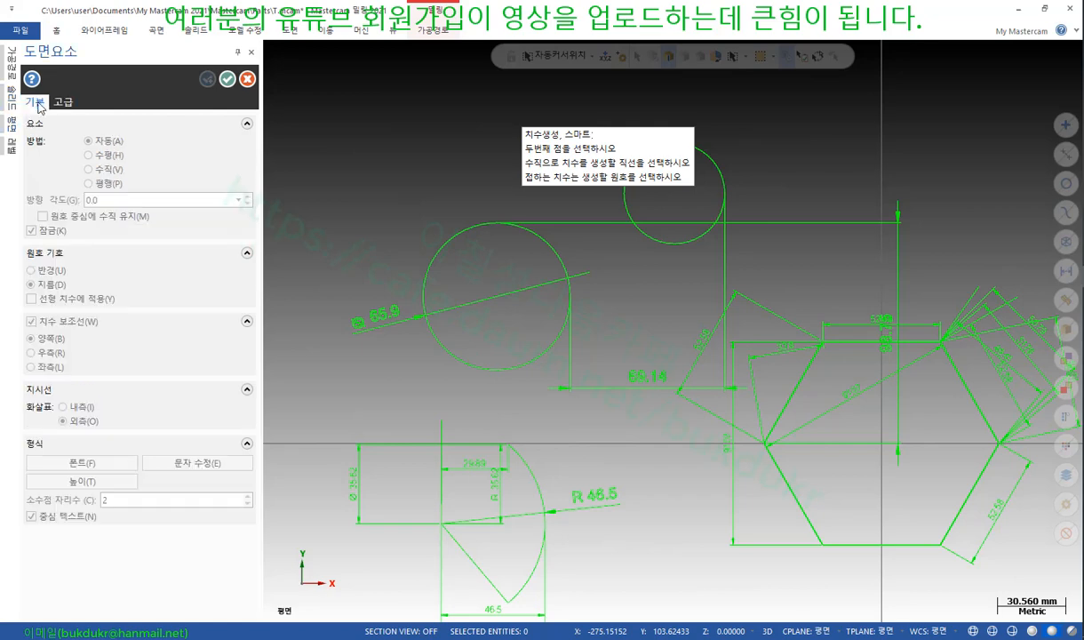
pyautogui.click(517, 368)
pyautogui.click(666, 313)
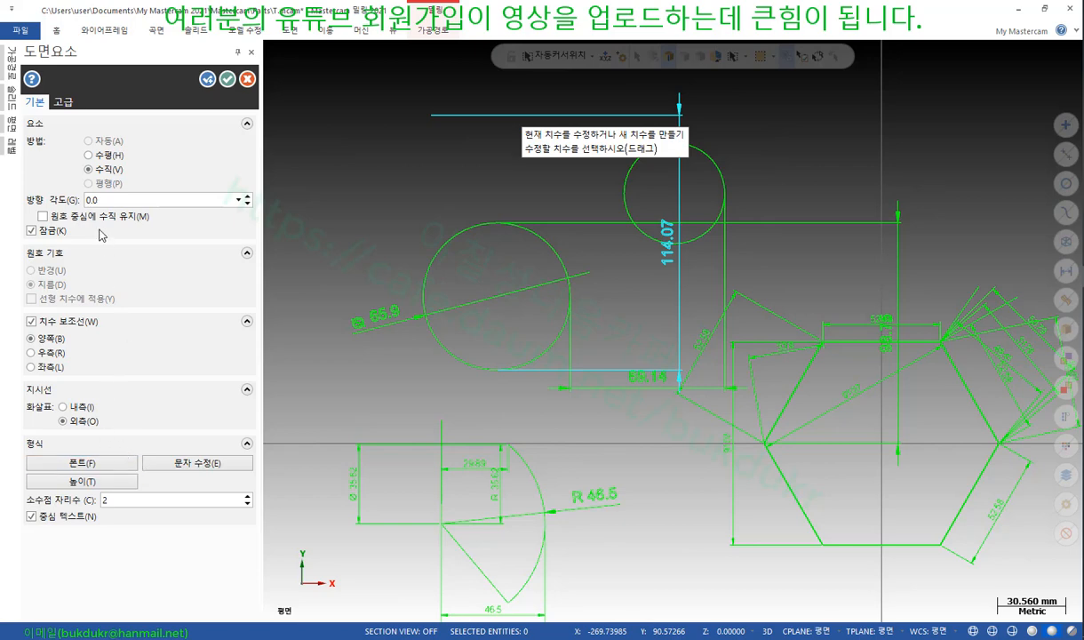
# Override the dimension text to read 120, then pick the dimension up for repositioning
pyautogui.click(63, 102)
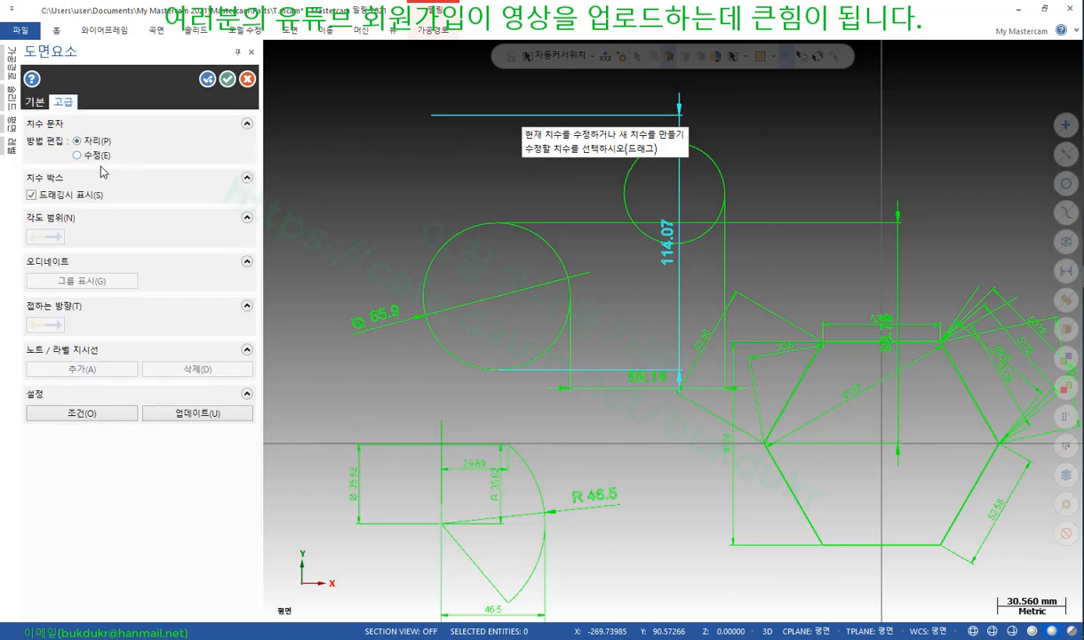
pyautogui.click(78, 156)
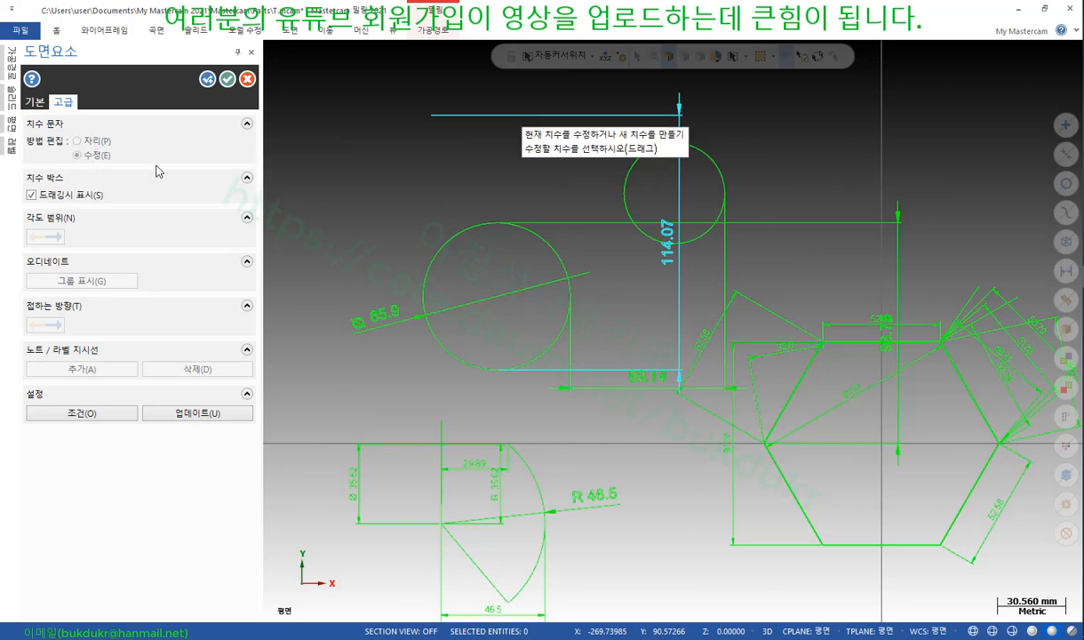
pyautogui.click(670, 269)
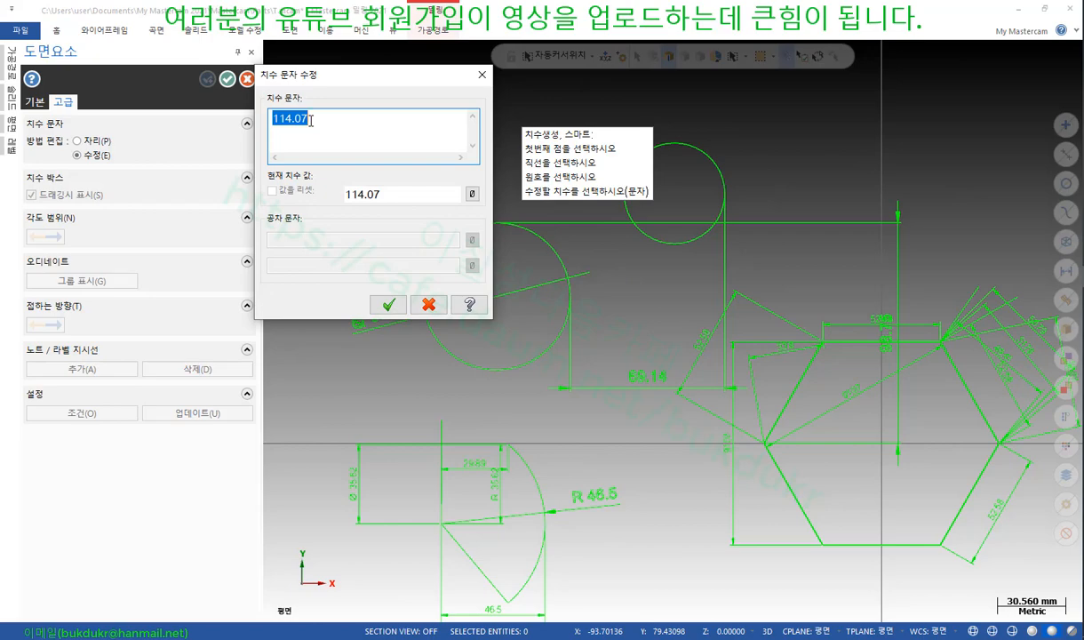
pyautogui.write('120')
pyautogui.click(388, 305)
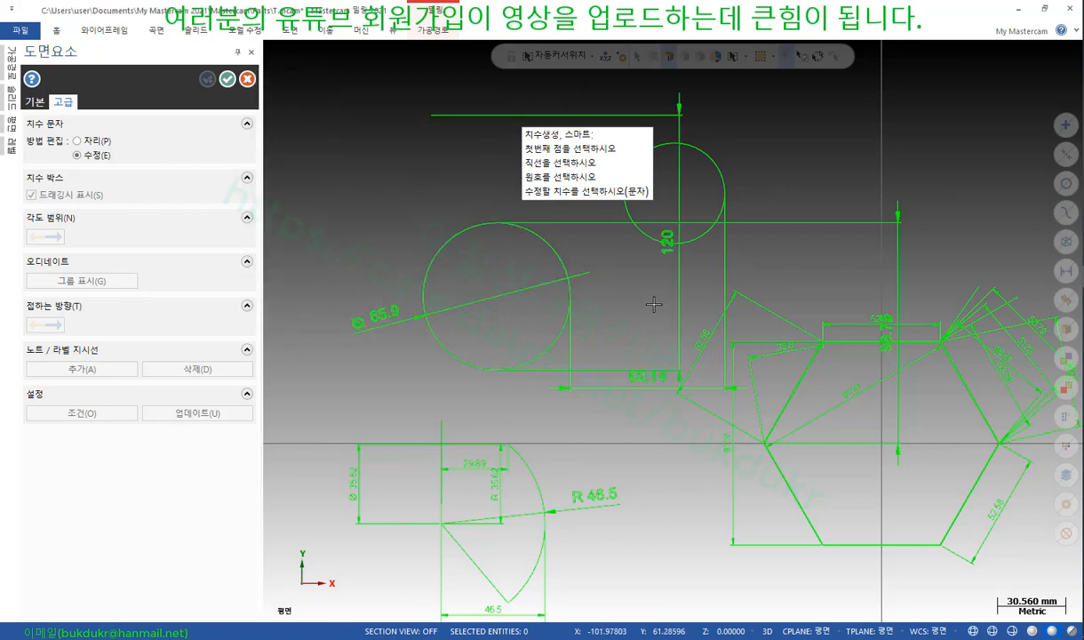
pyautogui.click(677, 256)
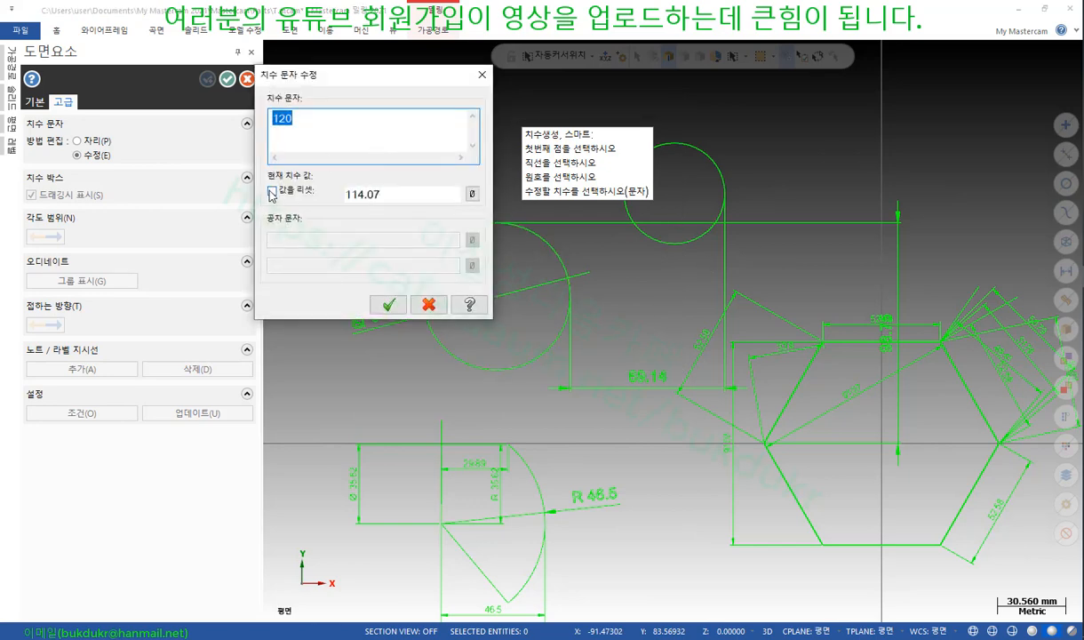
pyautogui.click(315, 128)
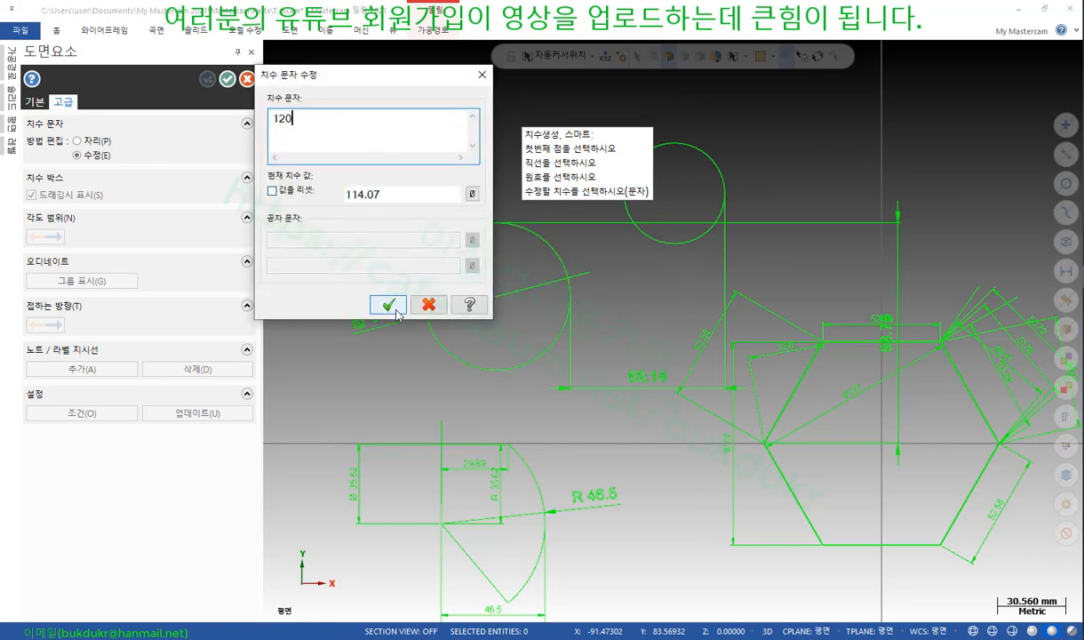
pyautogui.click(389, 305)
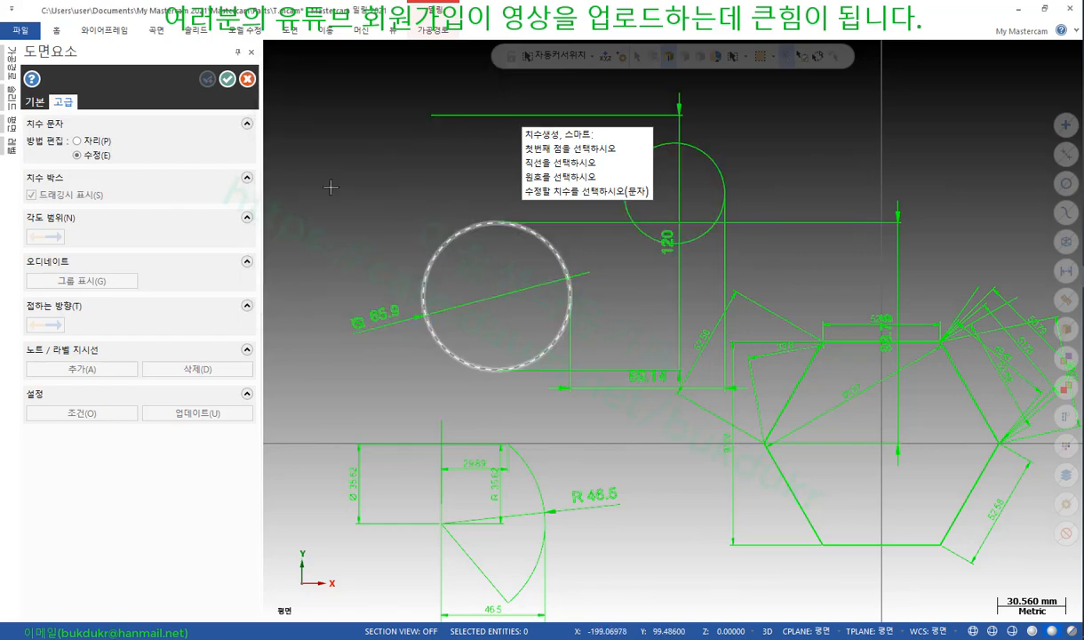
pyautogui.click(78, 141)
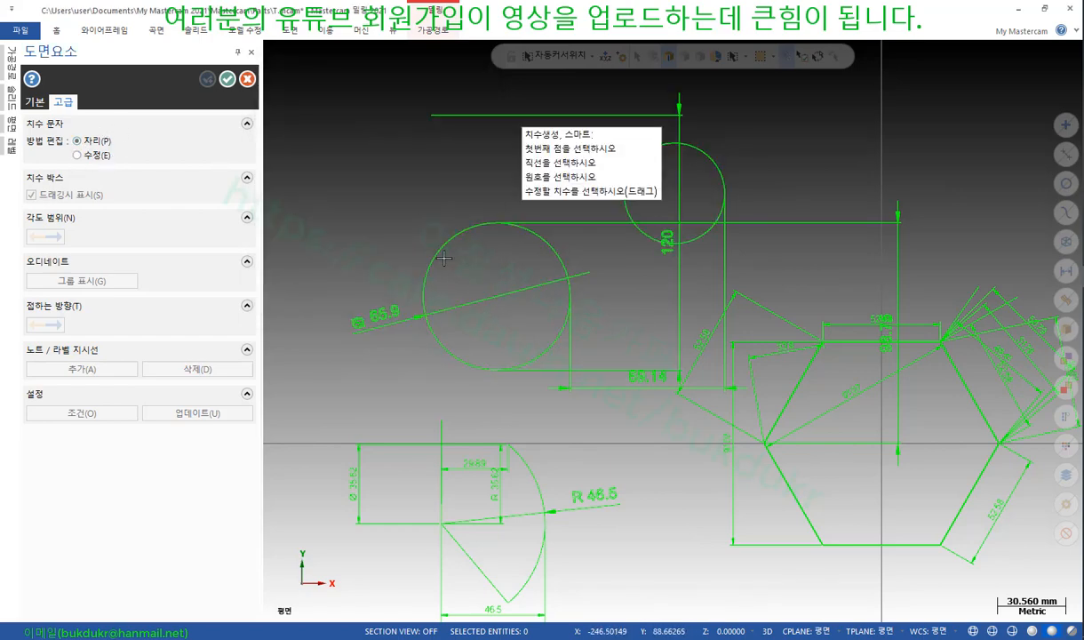
pyautogui.click(669, 251)
# Set the 120 dimension at the far left and place the 6.37 dimension beside it
pyautogui.click(306, 217)
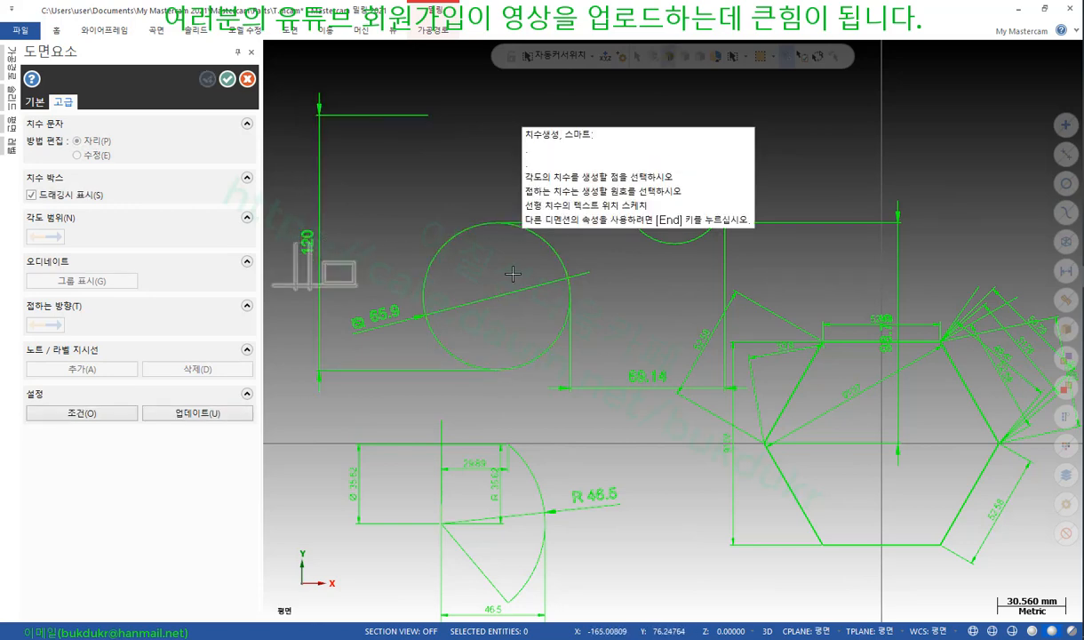
pyautogui.click(395, 194)
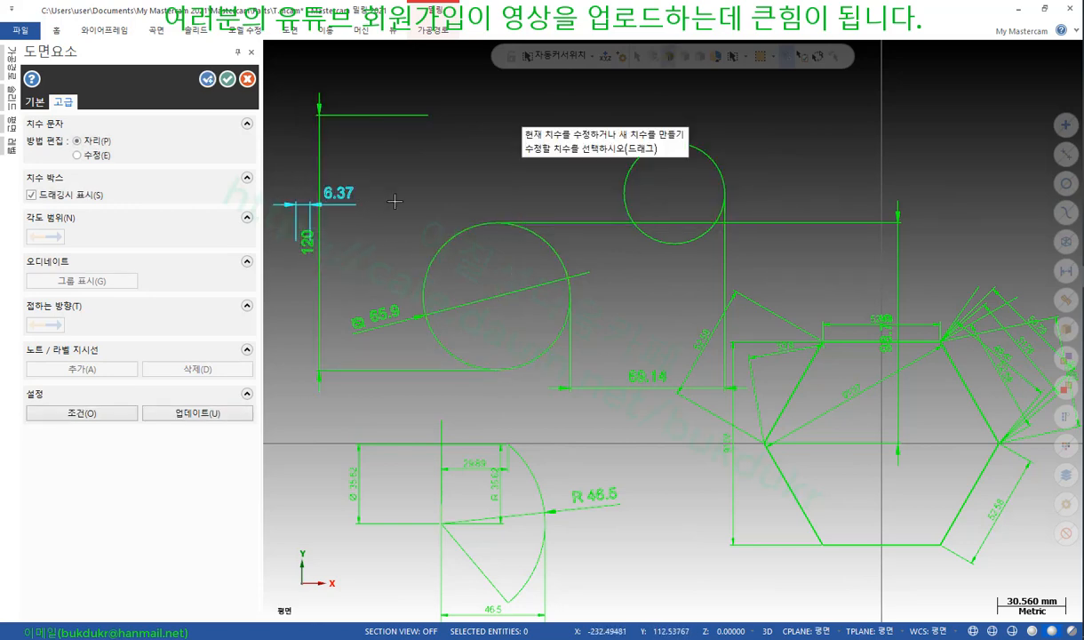
pyautogui.click(79, 156)
# Review the Ø65.9 diameter dimension's text and confirm it unchanged
pyautogui.click(375, 311)
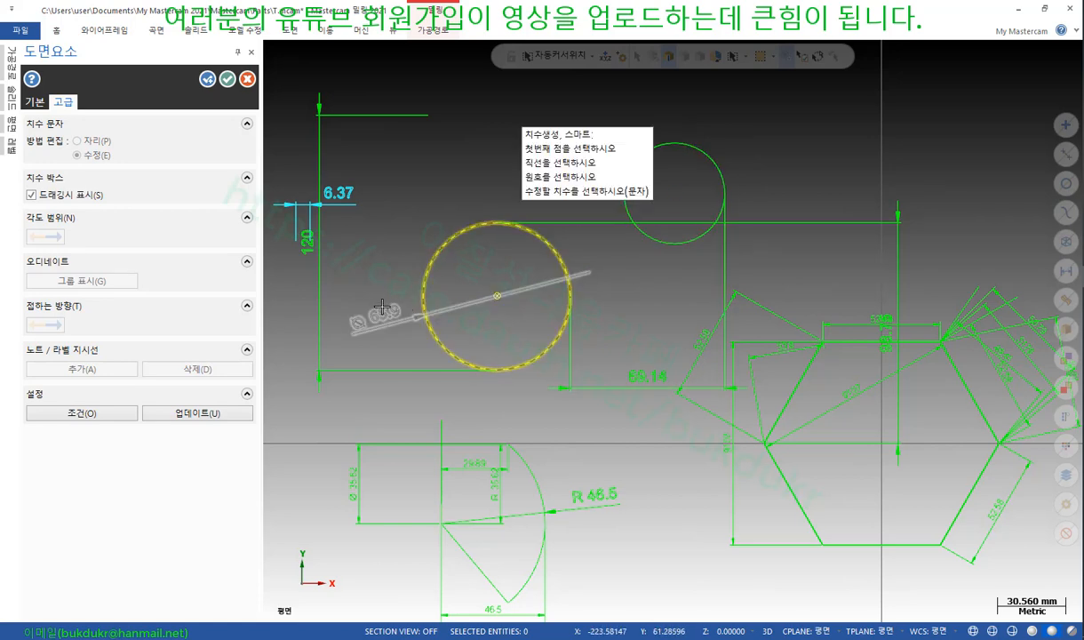
pyautogui.click(382, 306)
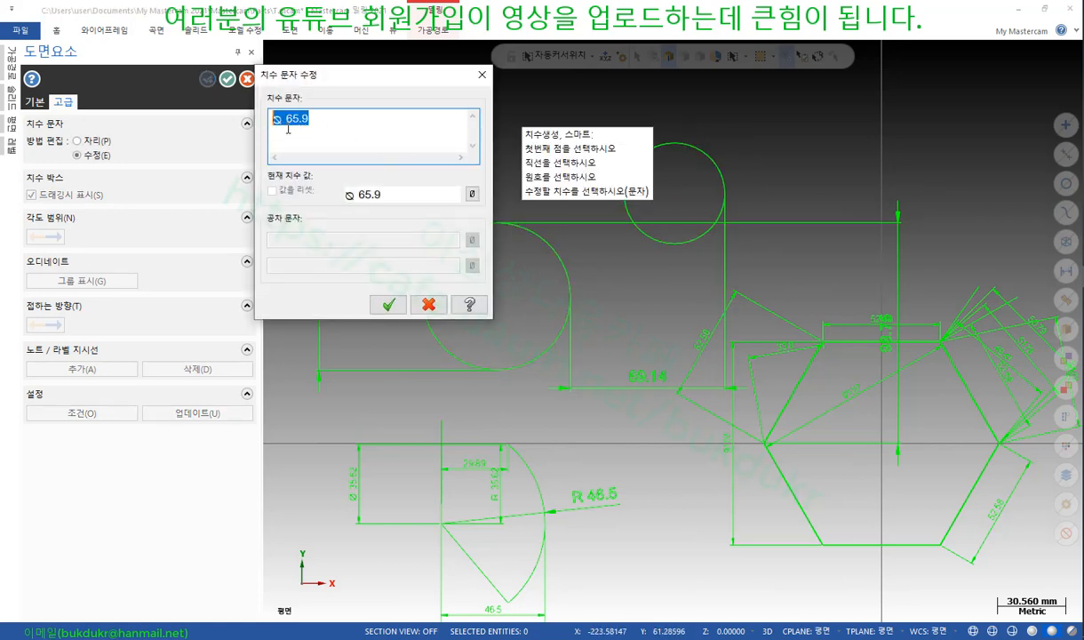
pyautogui.click(342, 130)
pyautogui.moveTo(327, 116); pyautogui.dragTo(280, 121)
pyautogui.click(388, 305)
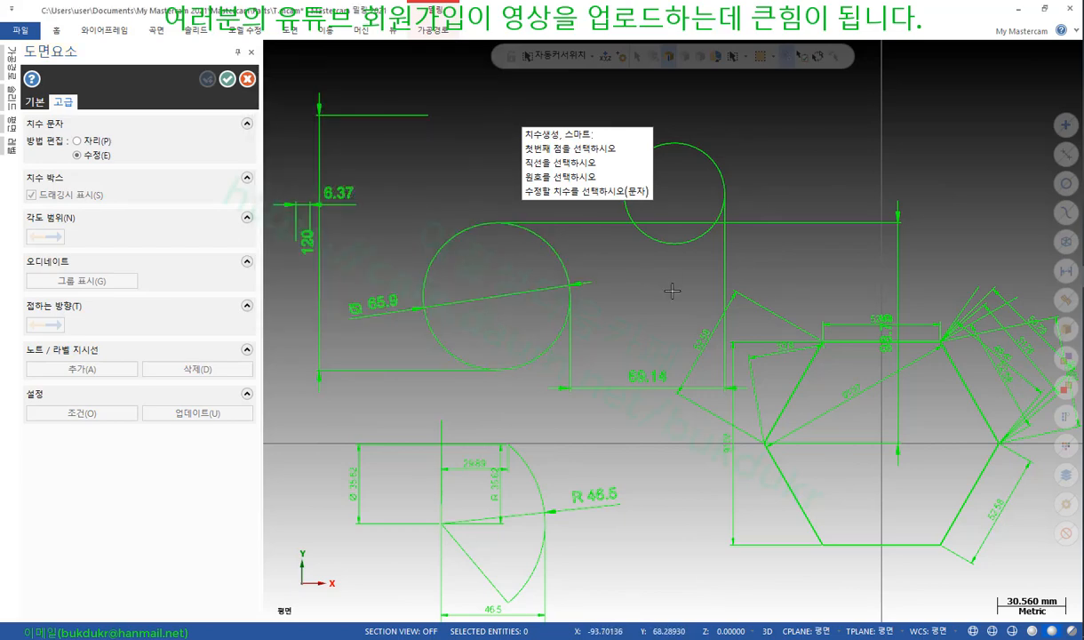
pyautogui.hotkey('alt', 'Tab')
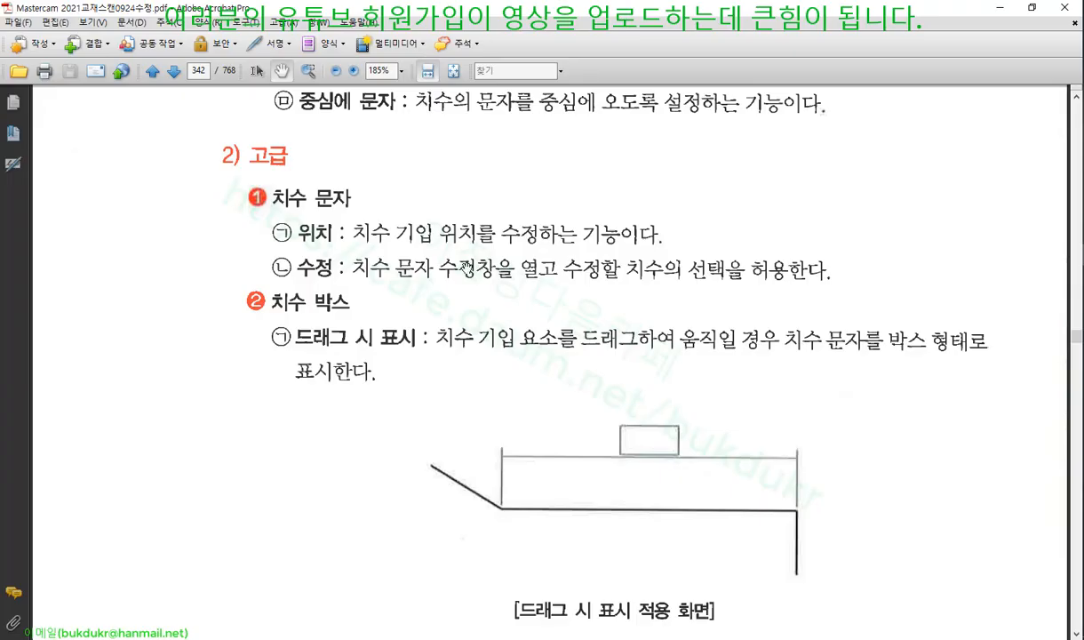
# Scroll page 342 to the 각도 범위 example showing 140.0° flipped to 220.0°
pyautogui.scroll(-8, 542, 316)
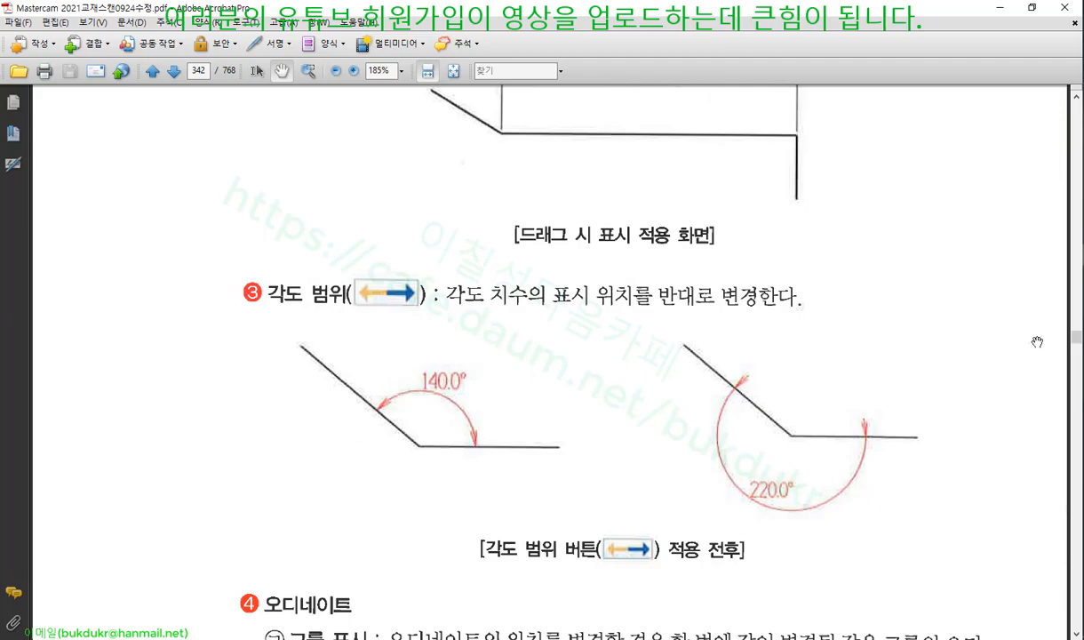
pyautogui.hotkey('alt', 'Tab')
# Place a 120° angle dimension between the hexagon's lower-left and bottom edges
pyautogui.scroll(-9, 516, 253)
pyautogui.scroll(6, 733, 368)
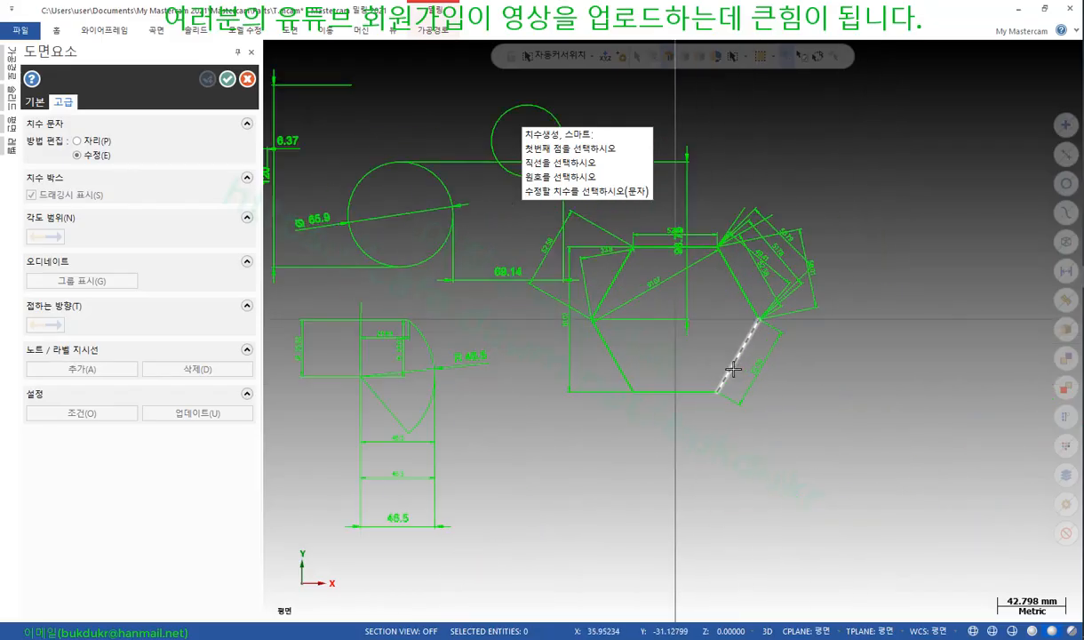
pyautogui.click(670, 397)
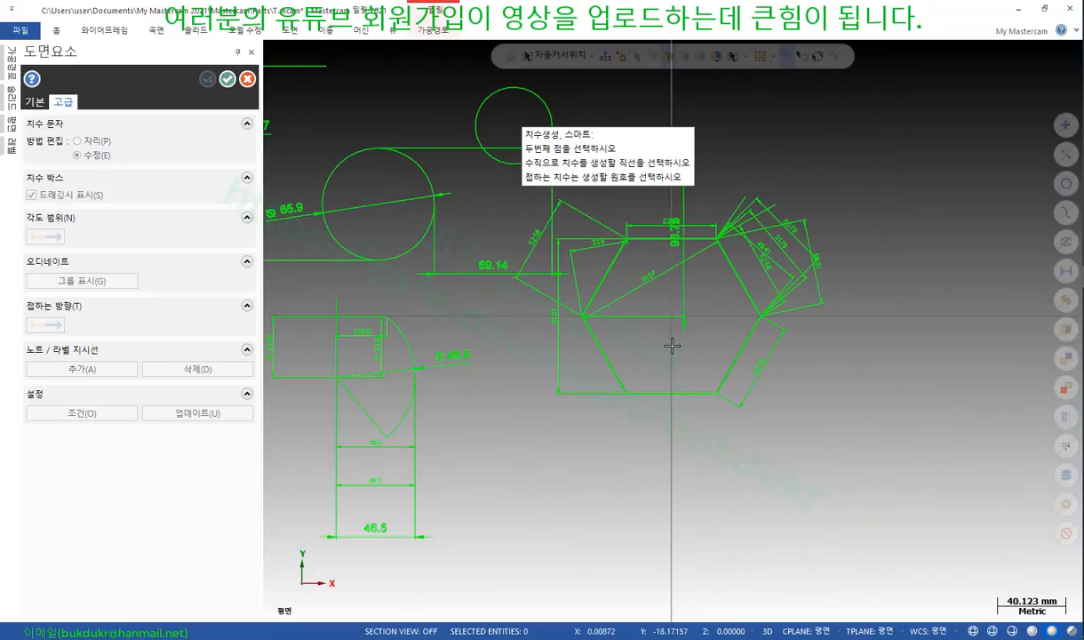
pyautogui.click(644, 391)
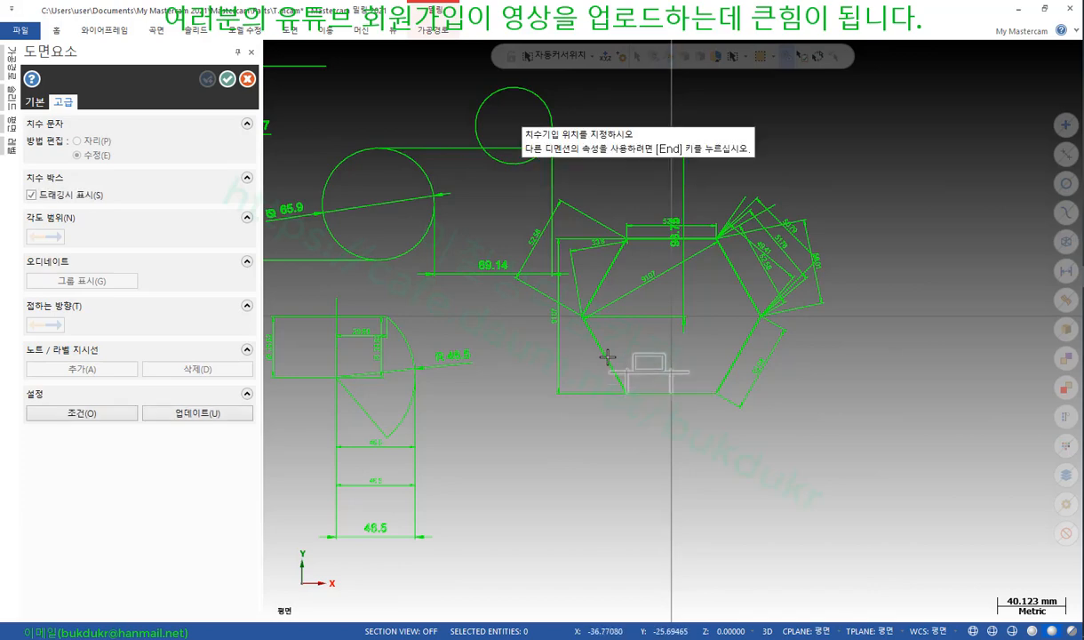
pyautogui.scroll(3, 601, 348)
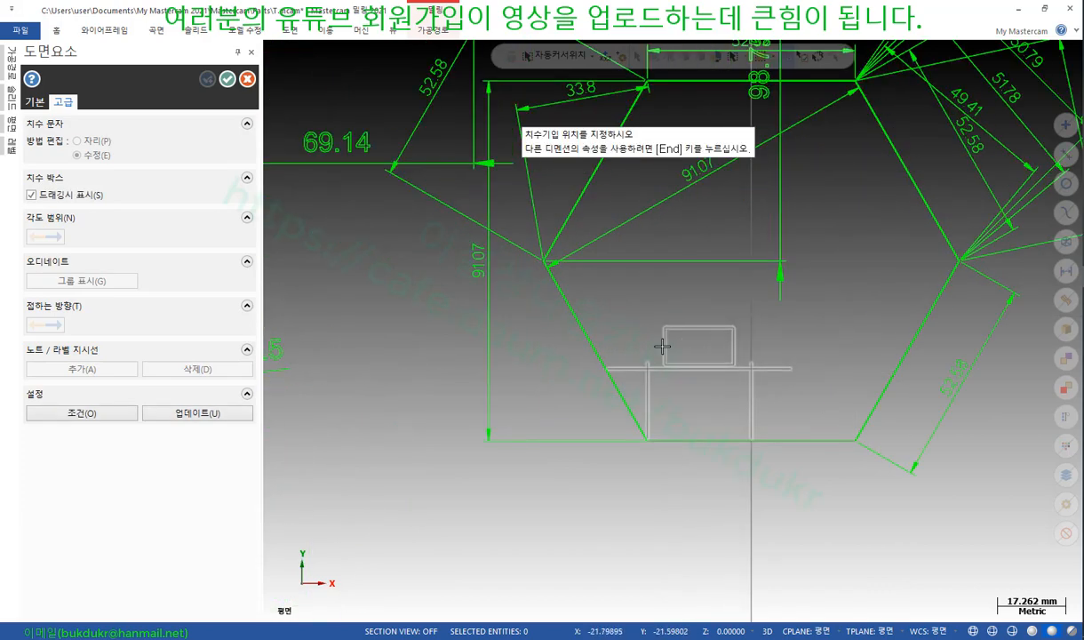
pyautogui.click(602, 332)
pyautogui.click(597, 331)
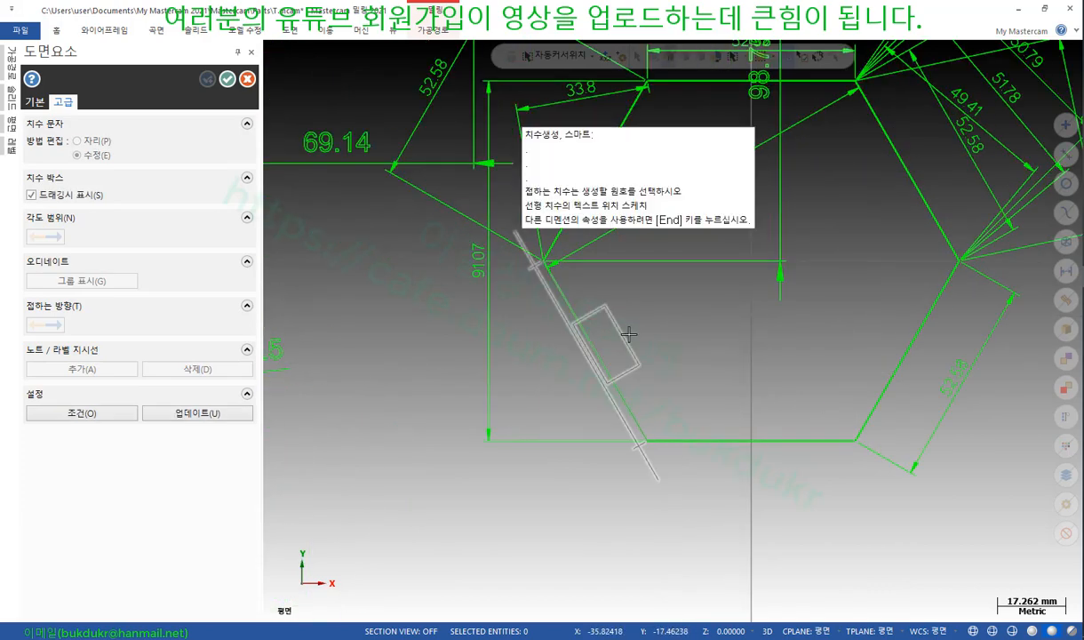
pyautogui.click(815, 439)
pyautogui.click(736, 373)
pyautogui.scroll(3, 640, 440)
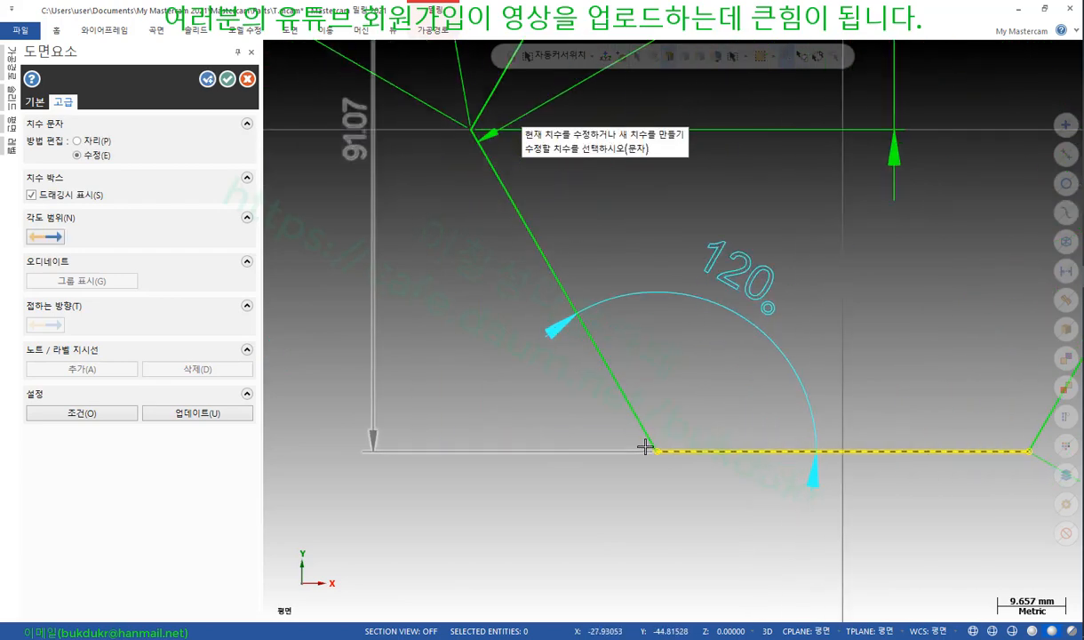
# Point the angle's arrows inward and test flipping it to 240° and back to 120°
pyautogui.click(36, 103)
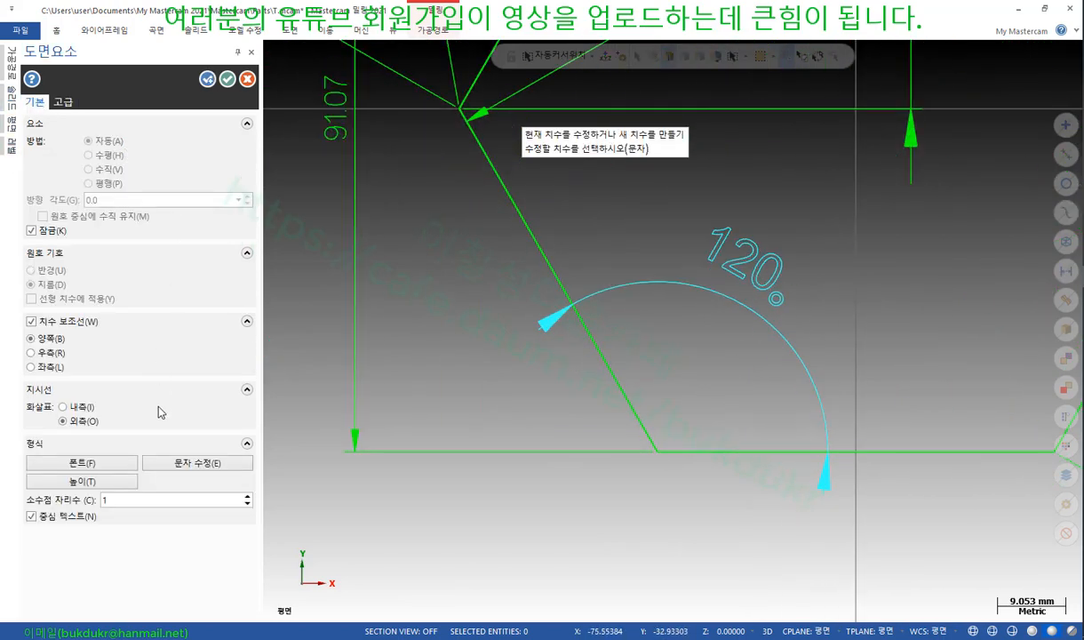
pyautogui.click(62, 406)
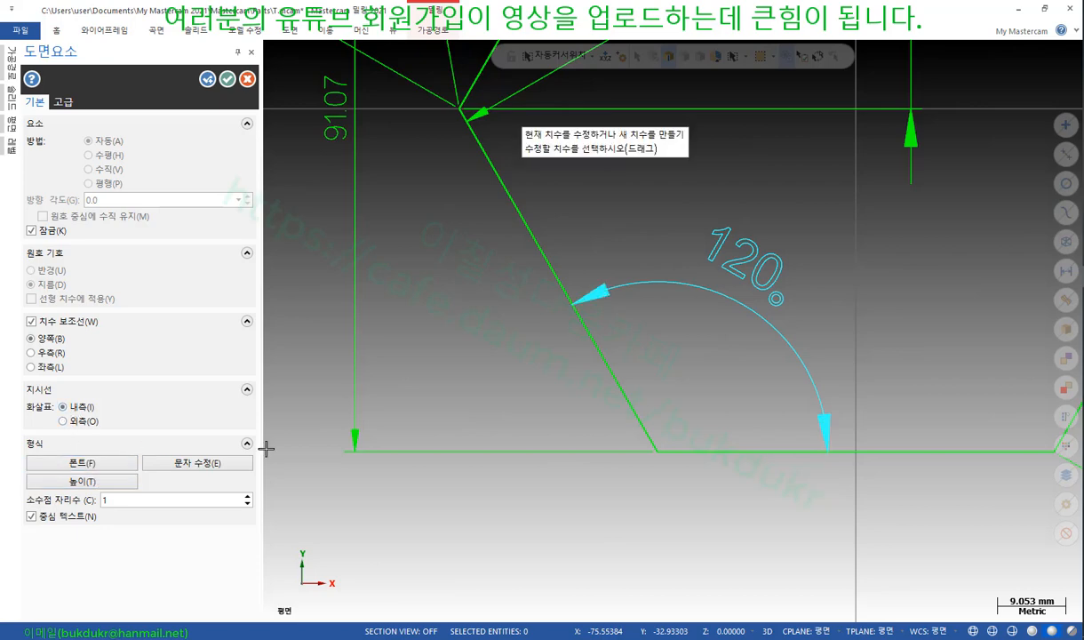
pyautogui.click(62, 102)
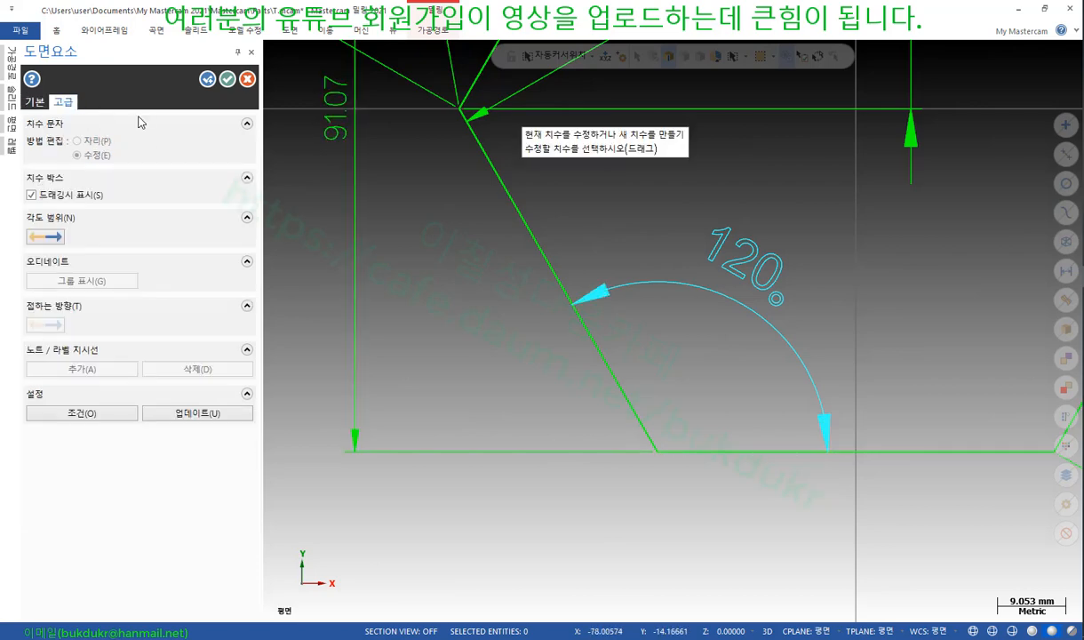
pyautogui.click(45, 236)
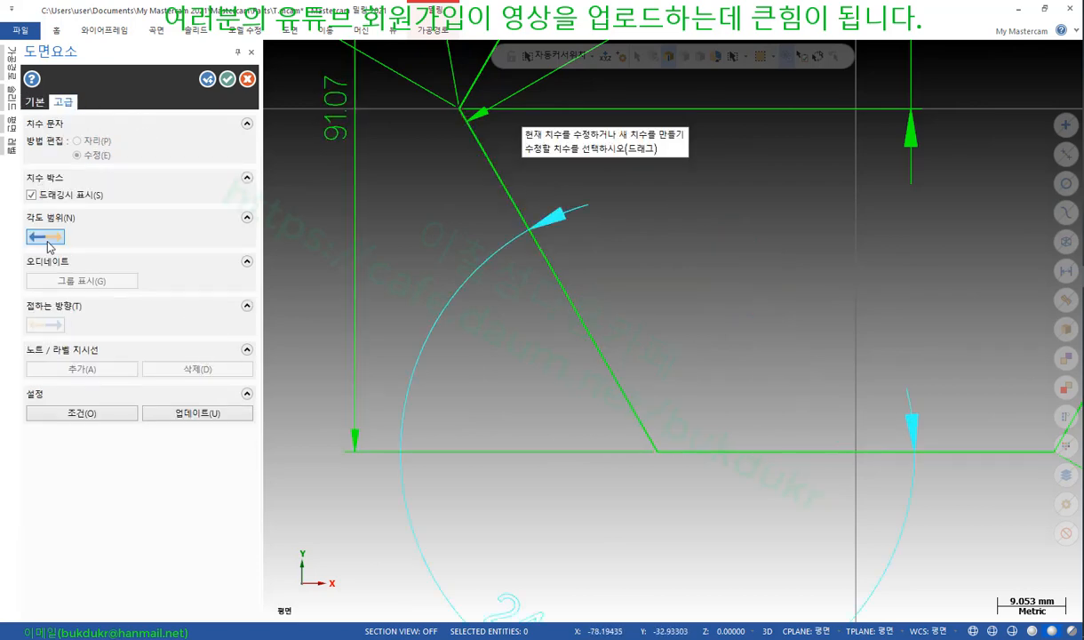
pyautogui.scroll(-1, 625, 263)
pyautogui.scroll(-5, 633, 240)
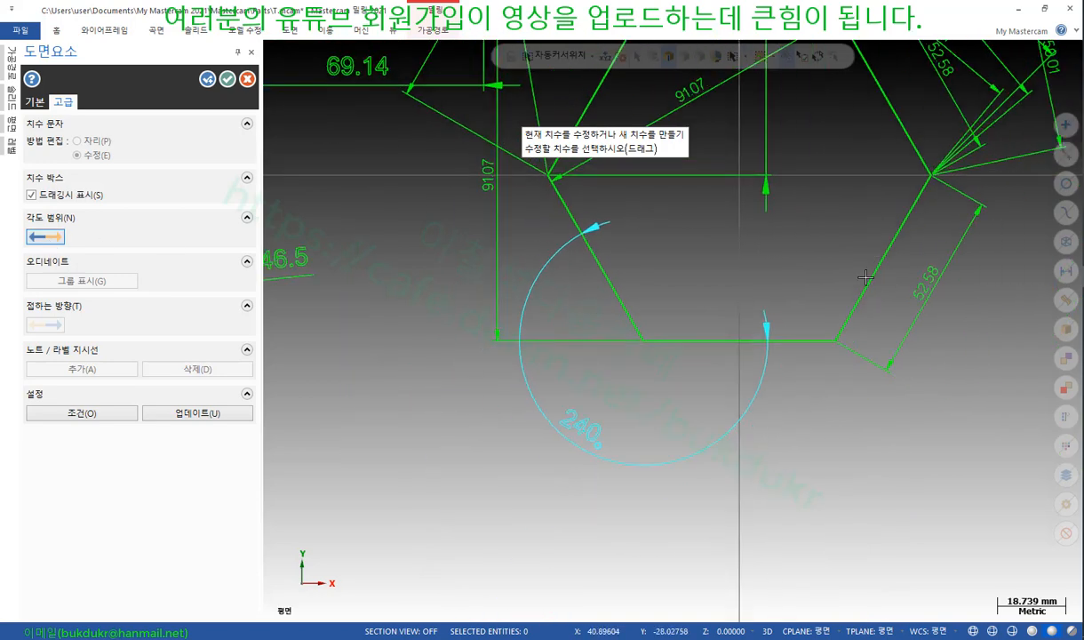
pyautogui.scroll(2, 560, 339)
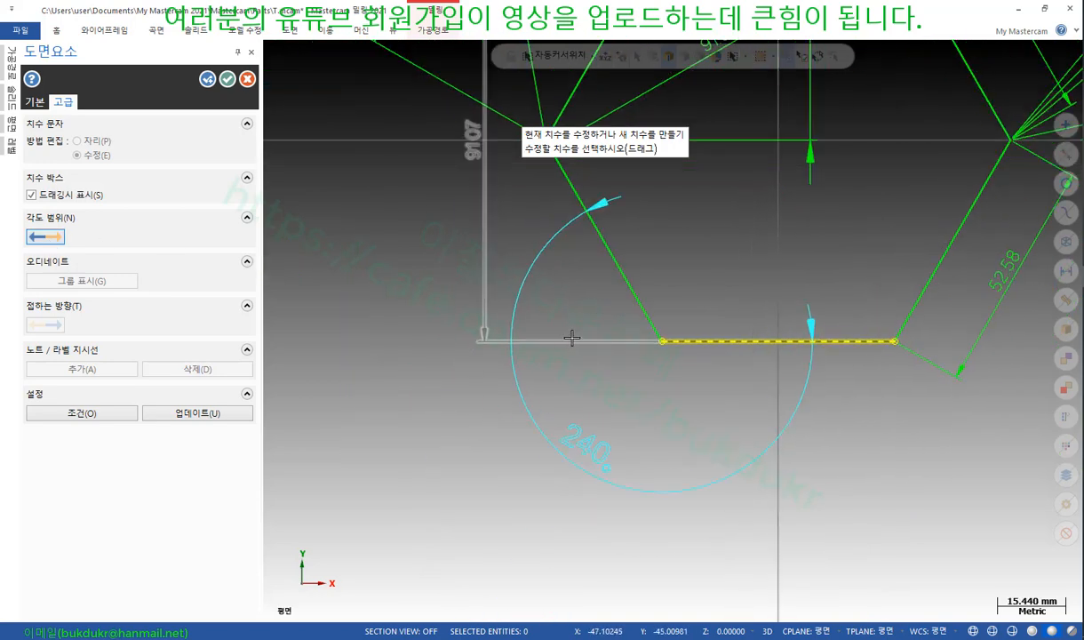
pyautogui.click(46, 238)
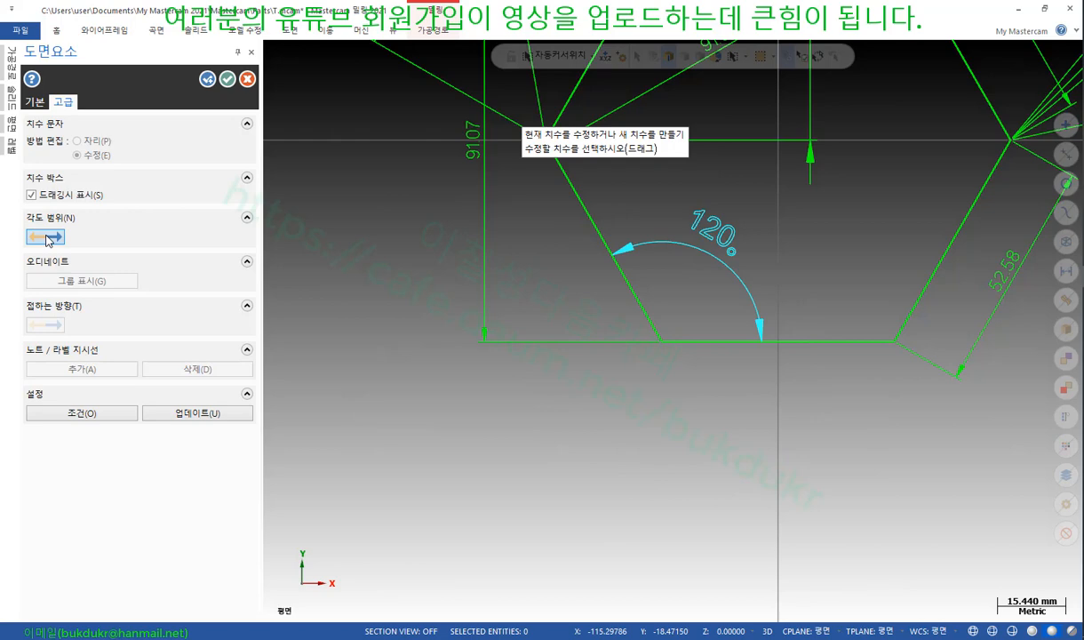
# Move the 120° angle dimension to a new spot at the corner
pyautogui.click(705, 229)
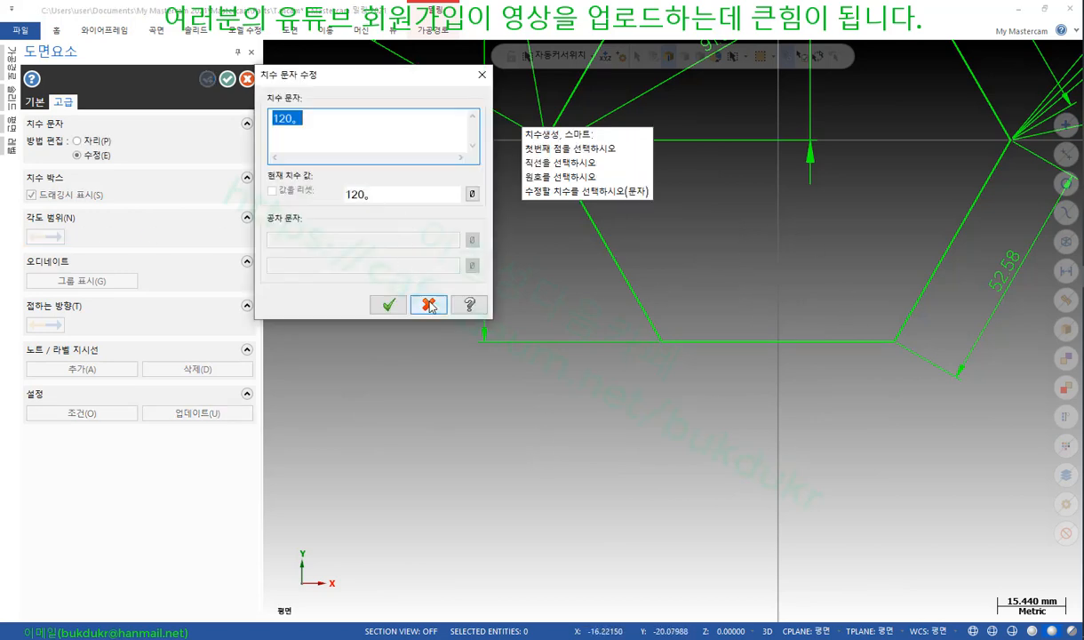
pyautogui.click(429, 304)
pyautogui.click(89, 142)
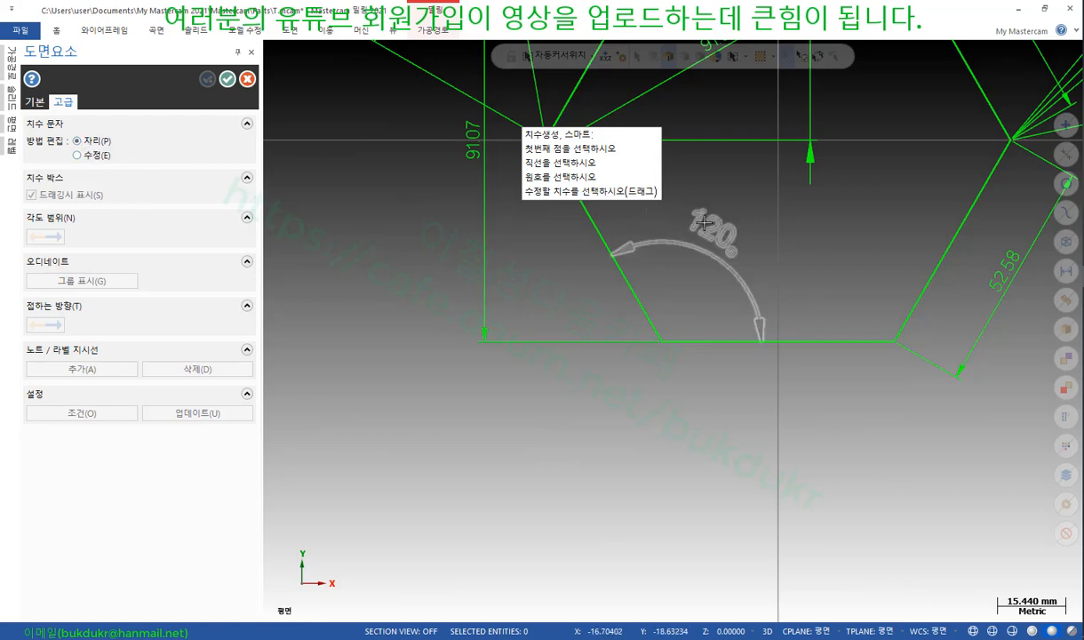
pyautogui.click(656, 232)
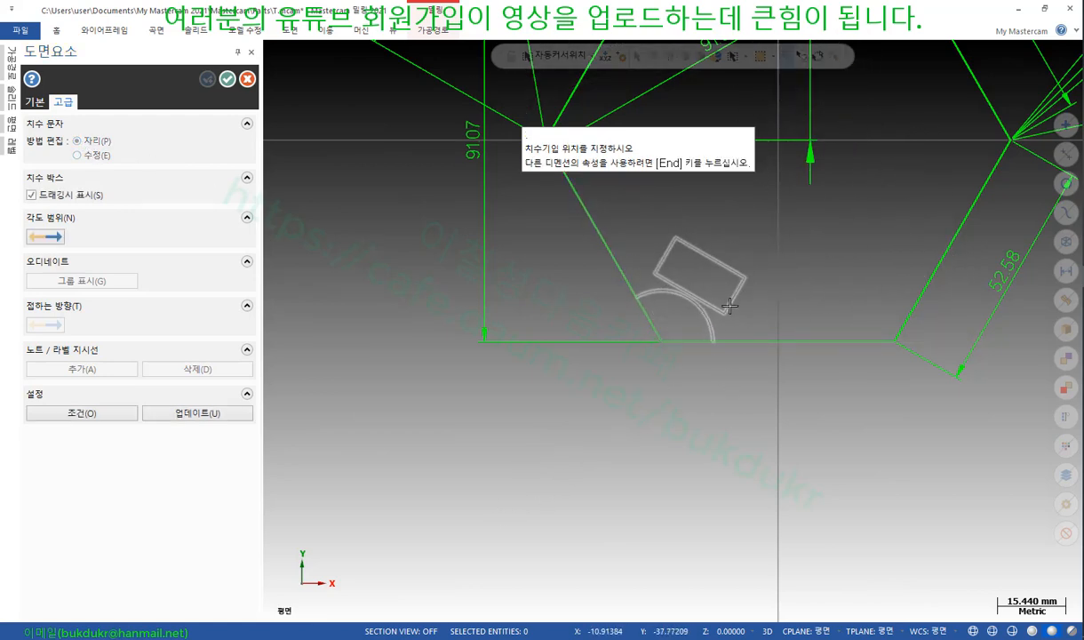
pyautogui.click(680, 258)
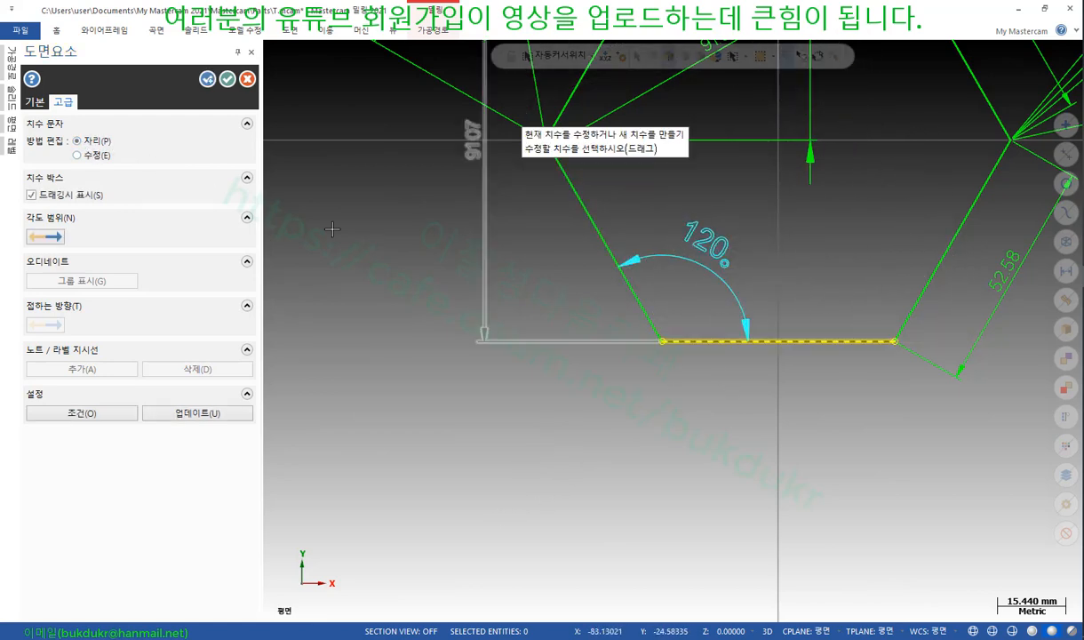
# Add a second angle at the same corner below the line, flipped to 240°
pyautogui.click(638, 306)
pyautogui.click(686, 339)
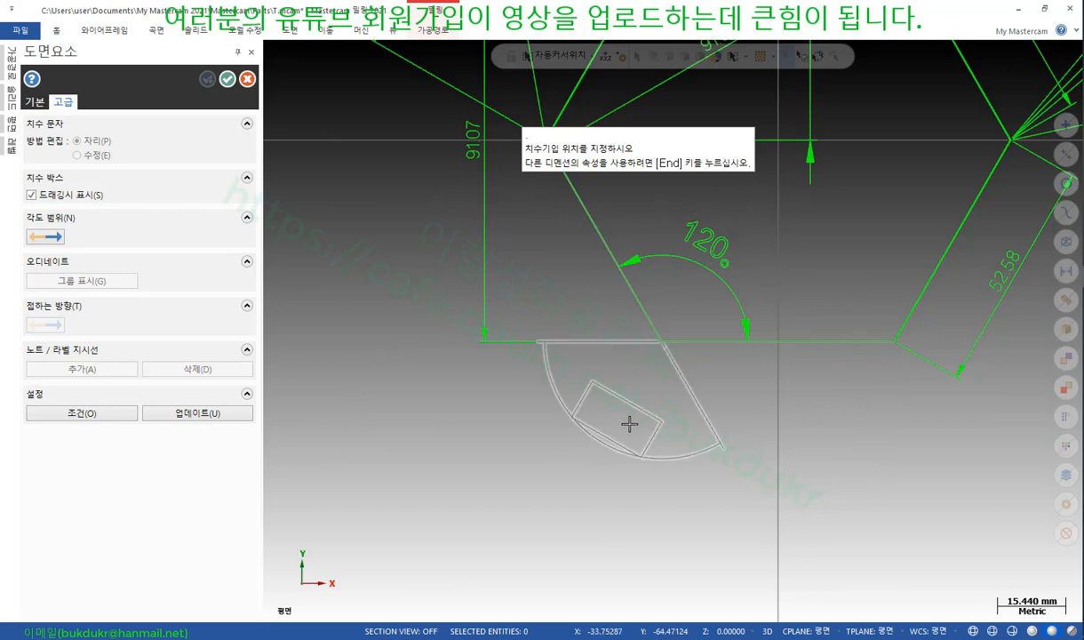
pyautogui.click(622, 423)
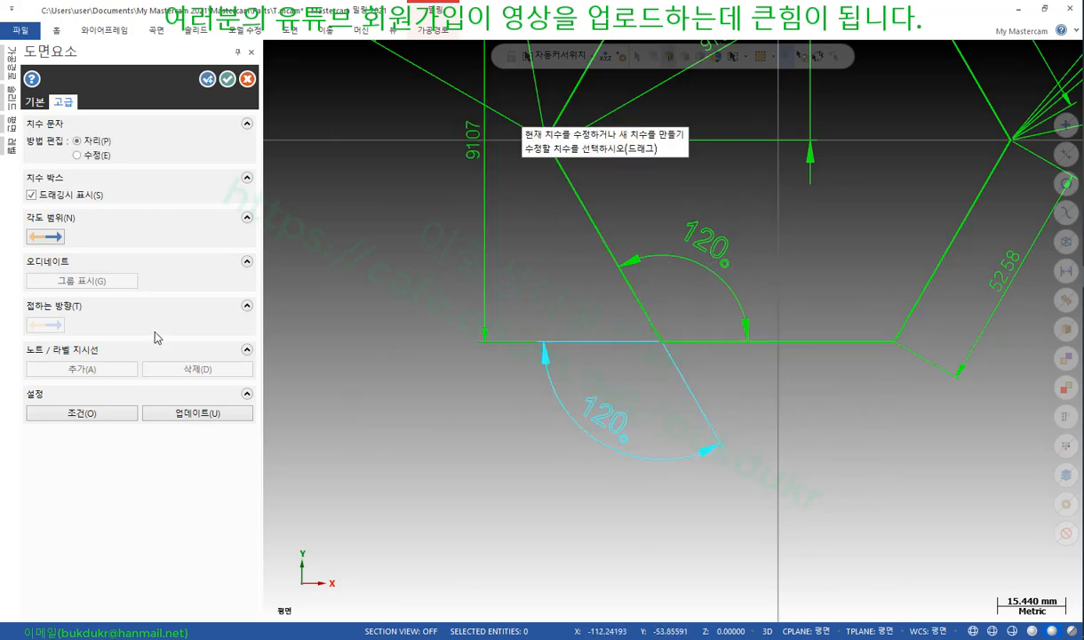
pyautogui.click(53, 236)
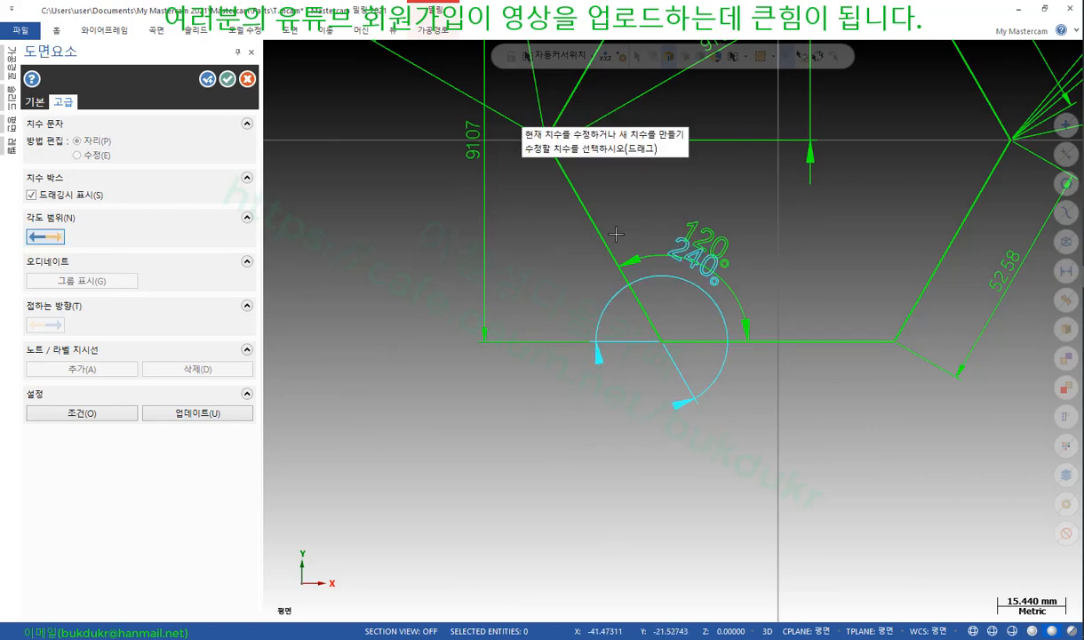
pyautogui.scroll(3, 676, 302)
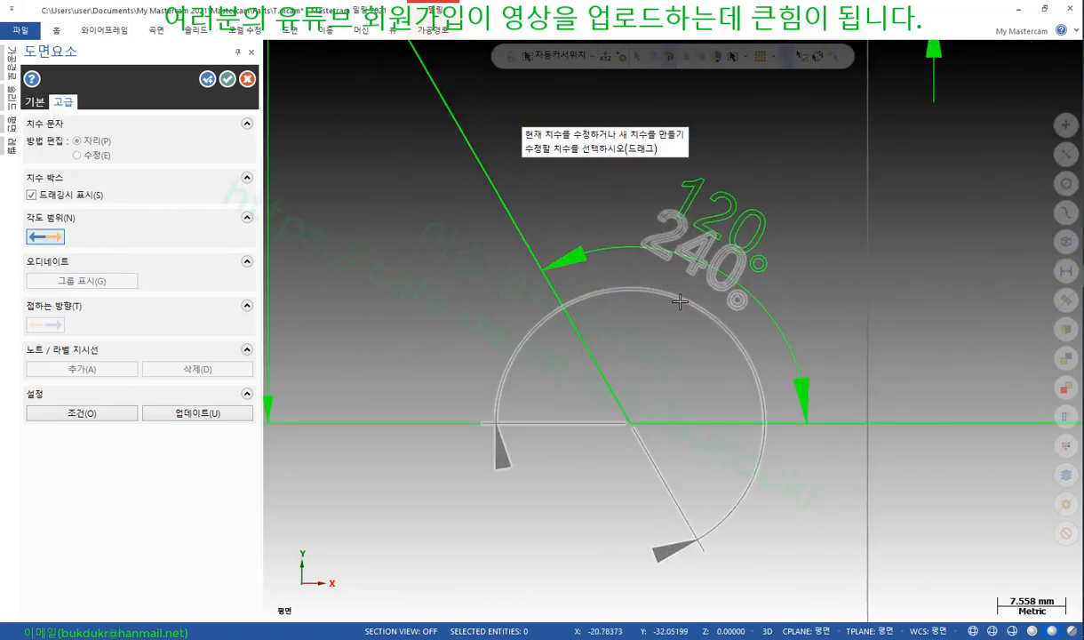
pyautogui.scroll(-4, 679, 302)
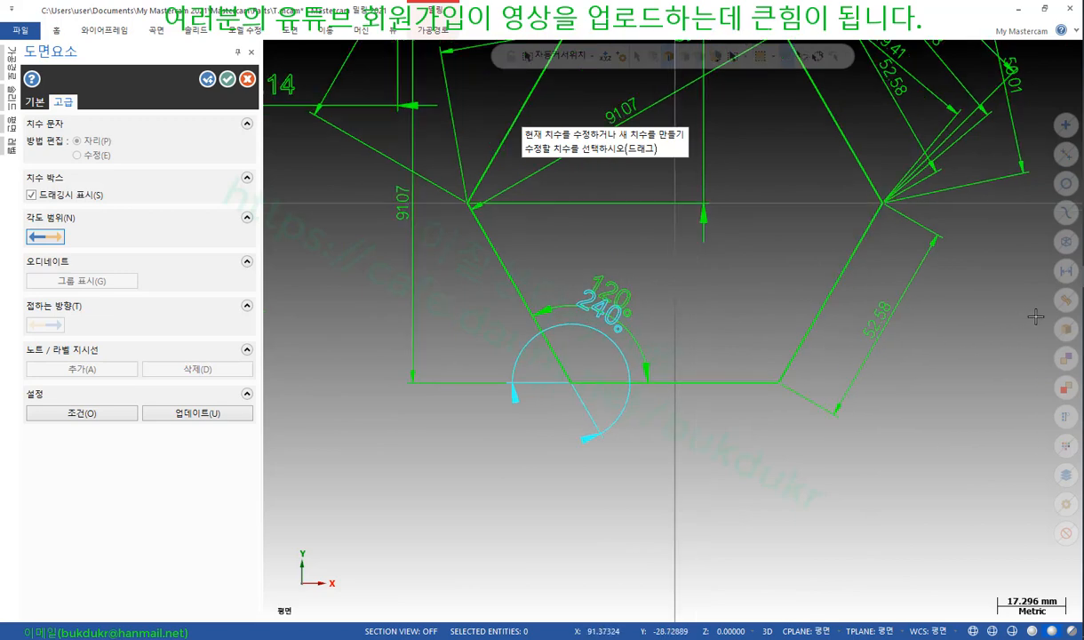
# Add a 120° angle at the bottom-right corner and move it to a larger radius
pyautogui.click(750, 387)
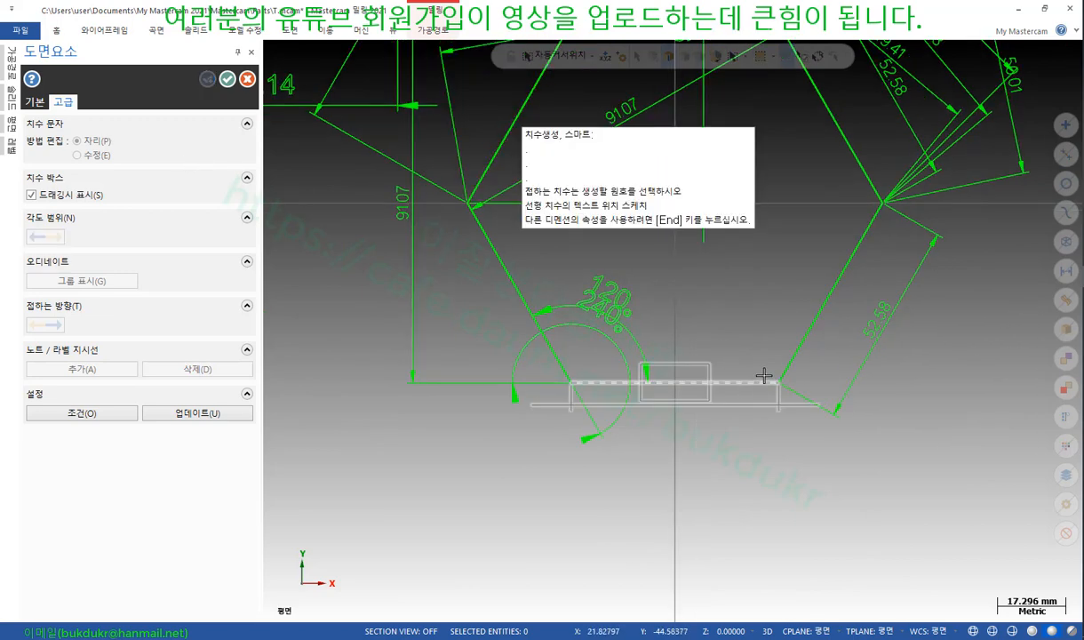
pyautogui.click(787, 368)
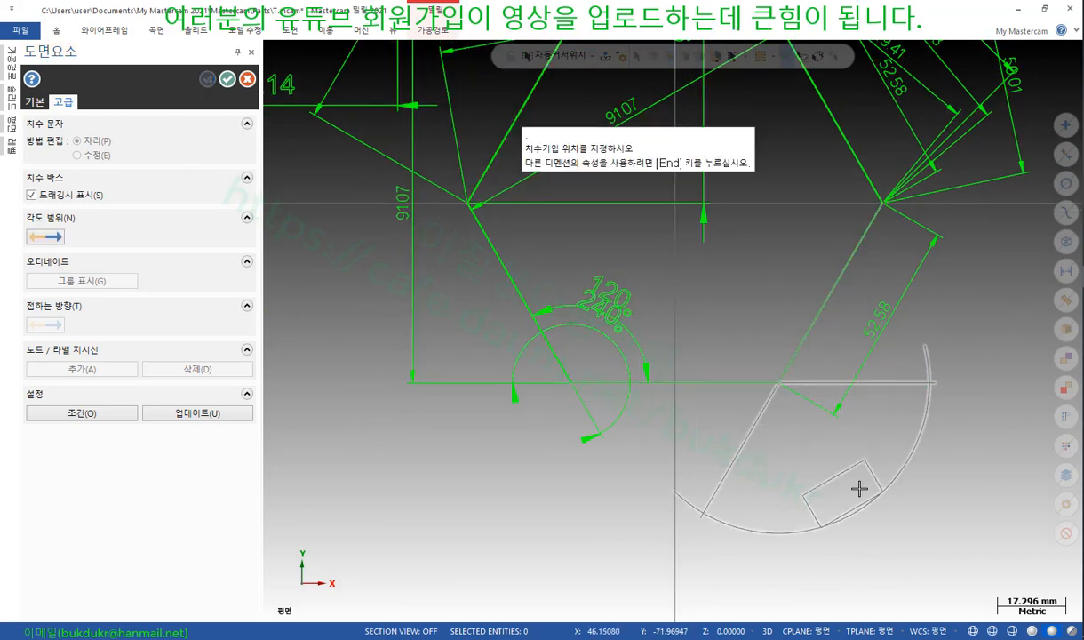
pyautogui.click(874, 485)
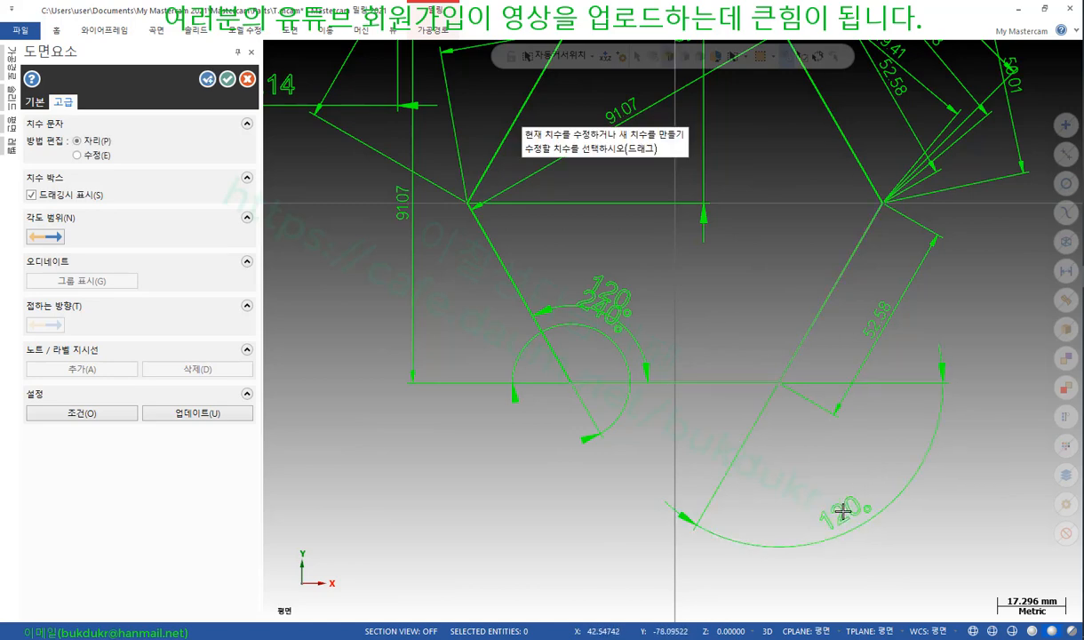
pyautogui.click(843, 509)
pyautogui.click(891, 433)
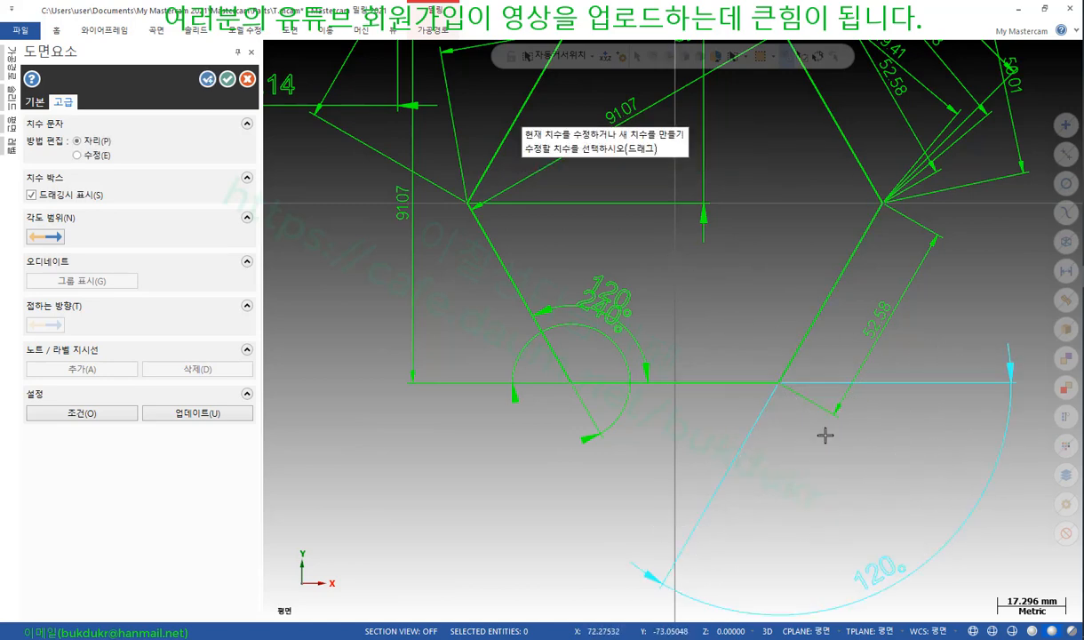
# Add another angle at the bottom-right corner, flipping it to show 240°
pyautogui.click(790, 349)
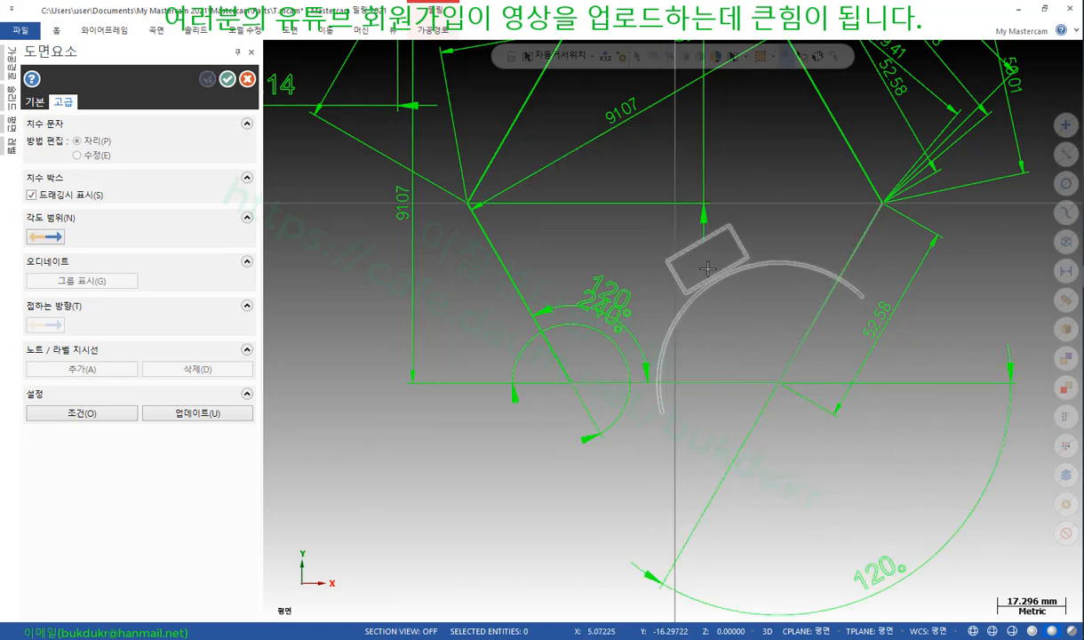
pyautogui.click(704, 262)
pyautogui.click(720, 382)
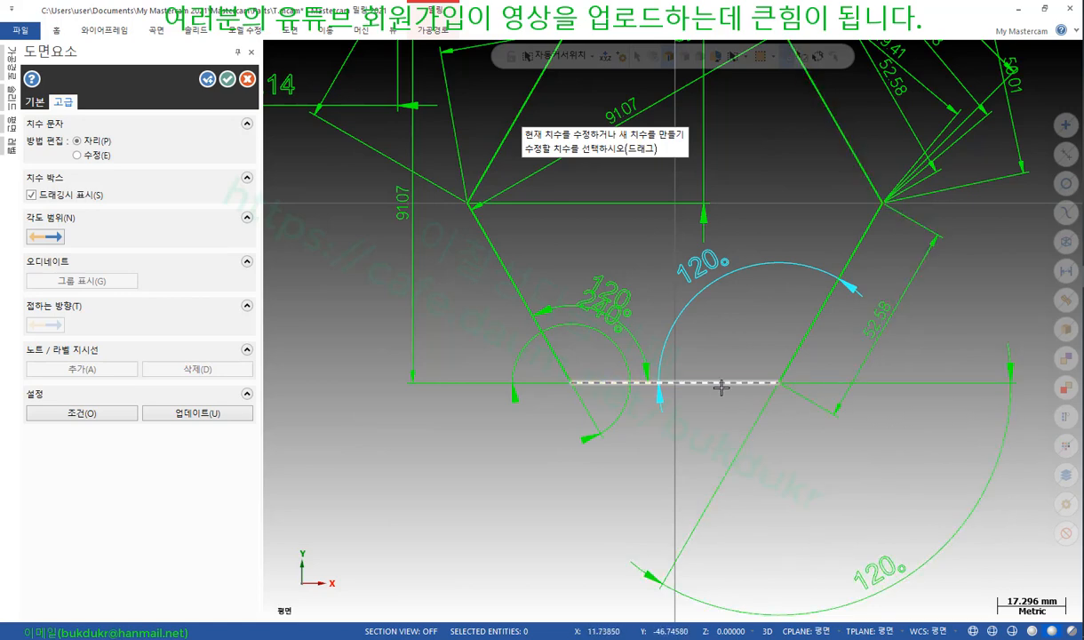
pyautogui.click(797, 350)
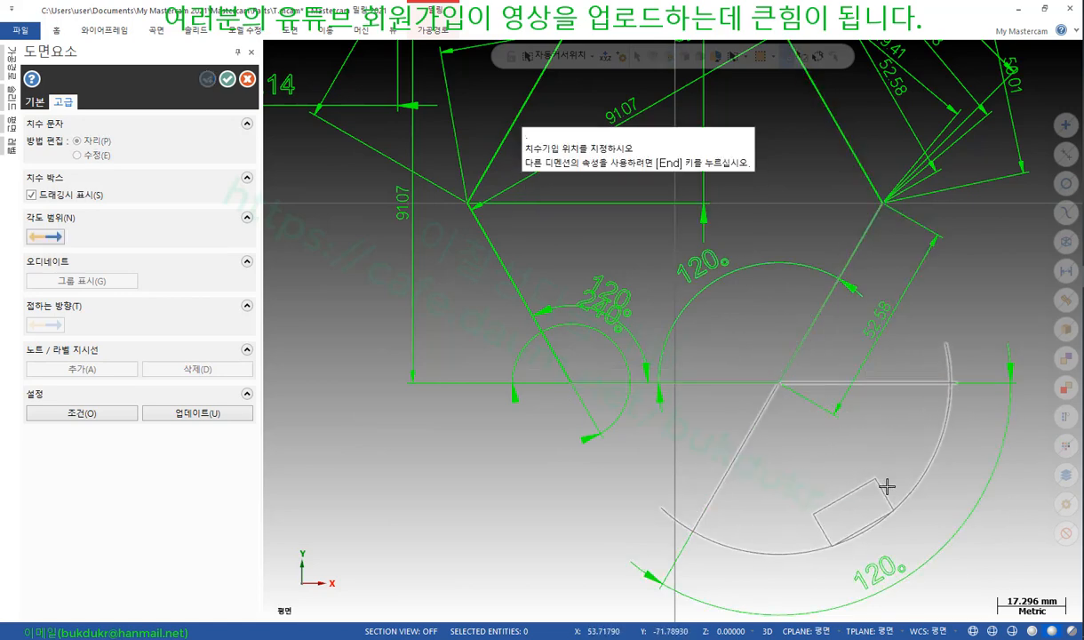
pyautogui.click(886, 484)
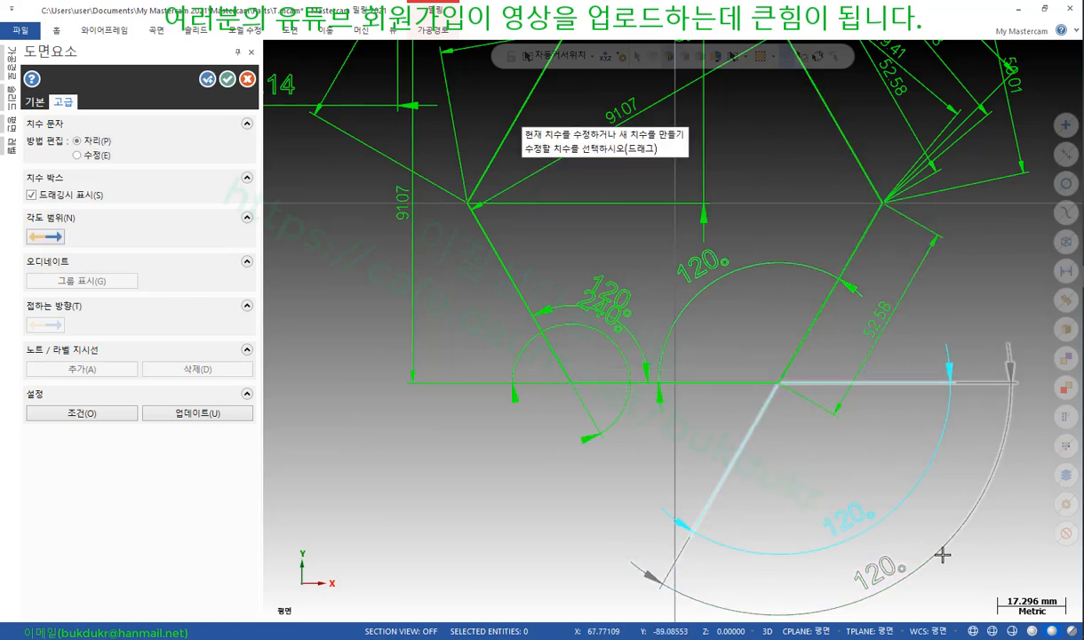
pyautogui.click(51, 237)
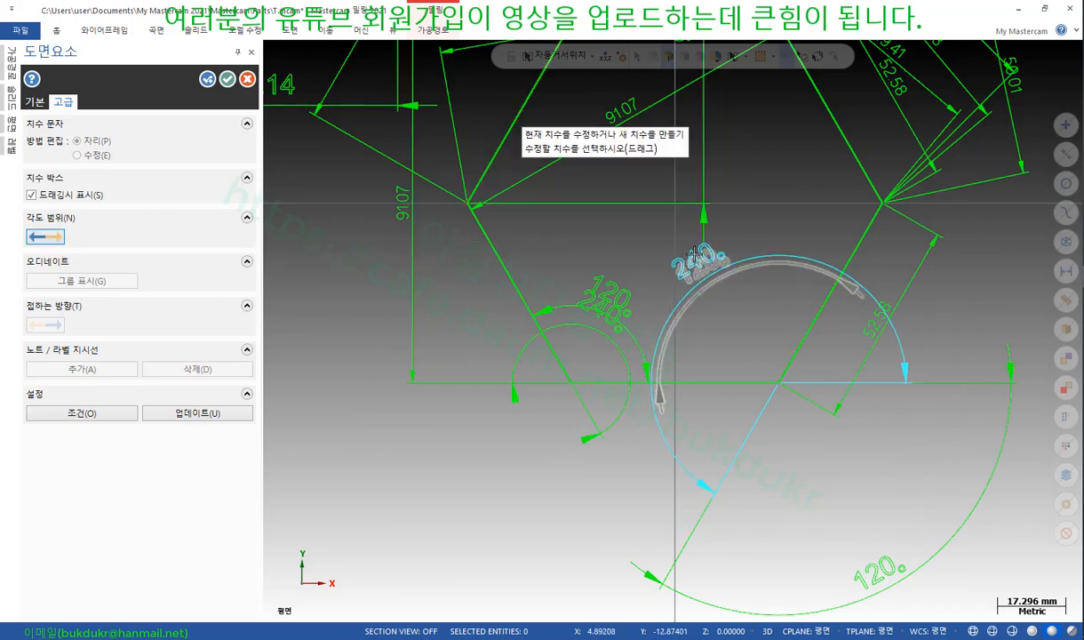
pyautogui.scroll(3, 658, 236)
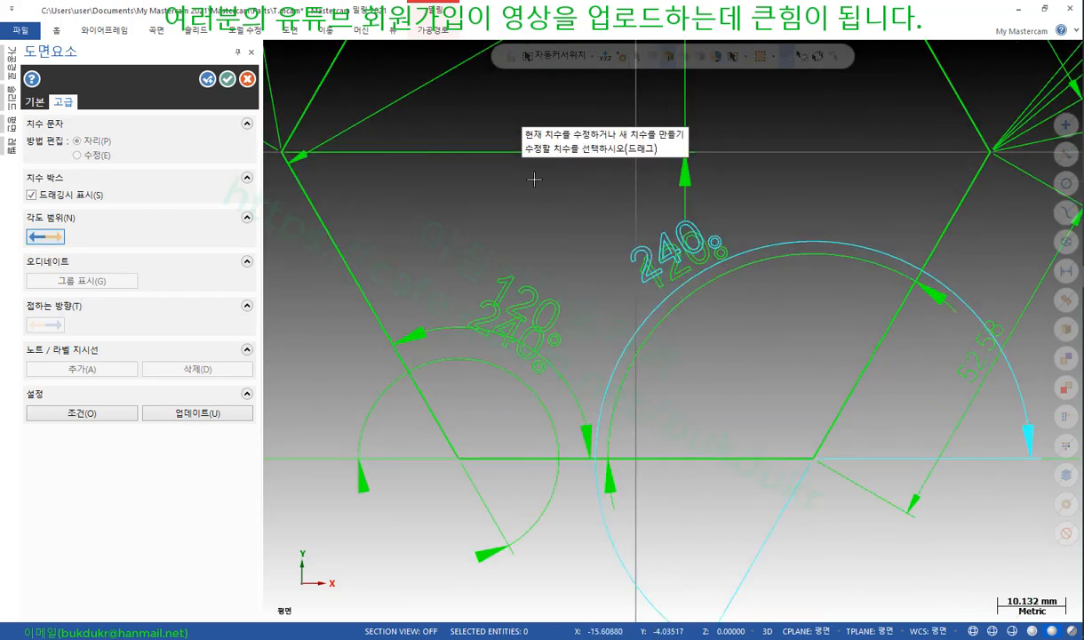
pyautogui.scroll(-5, 652, 232)
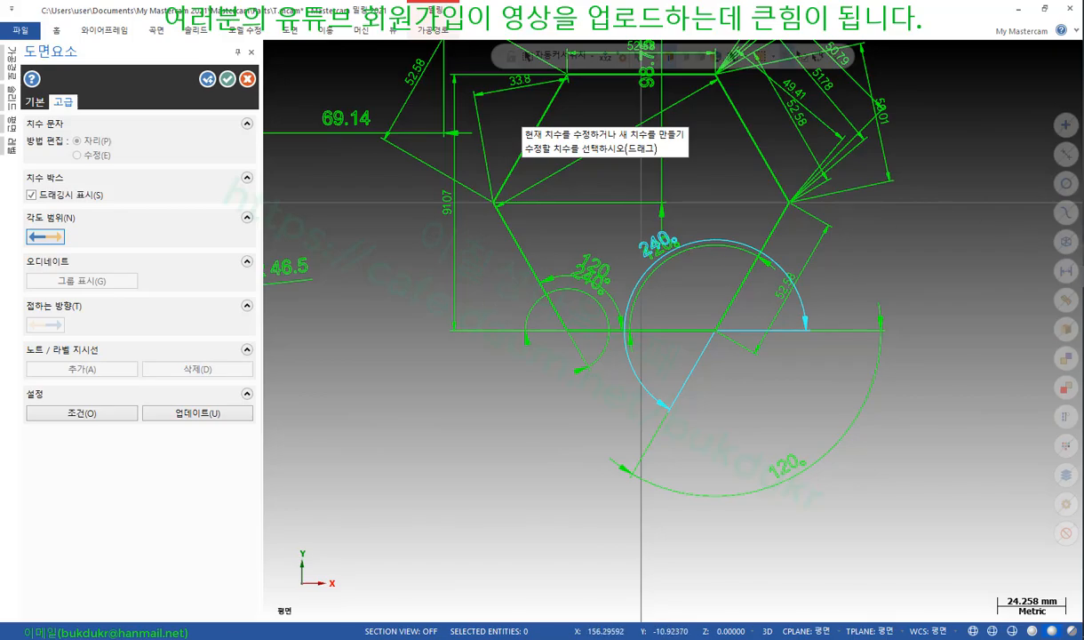
pyautogui.hotkey('alt', 'Tab')
pyautogui.scroll(-5, 466, 327)
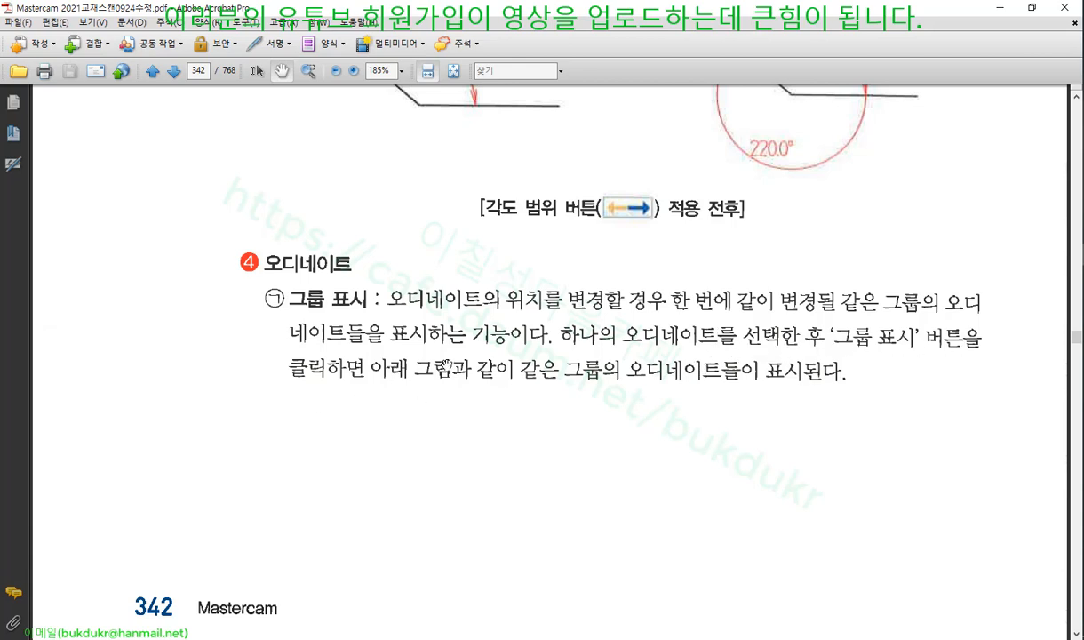
# On page 343, mark the 0.00 baseline and ordinate leader lines in red
pyautogui.scroll(-10, 620, 380)
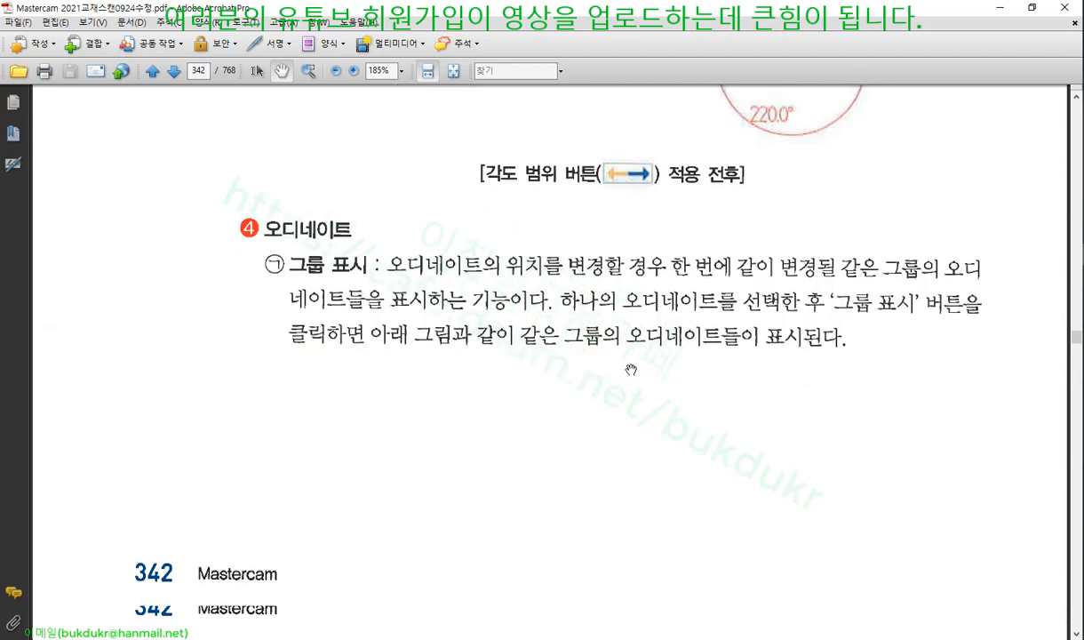
pyautogui.scroll(-1, 639, 340)
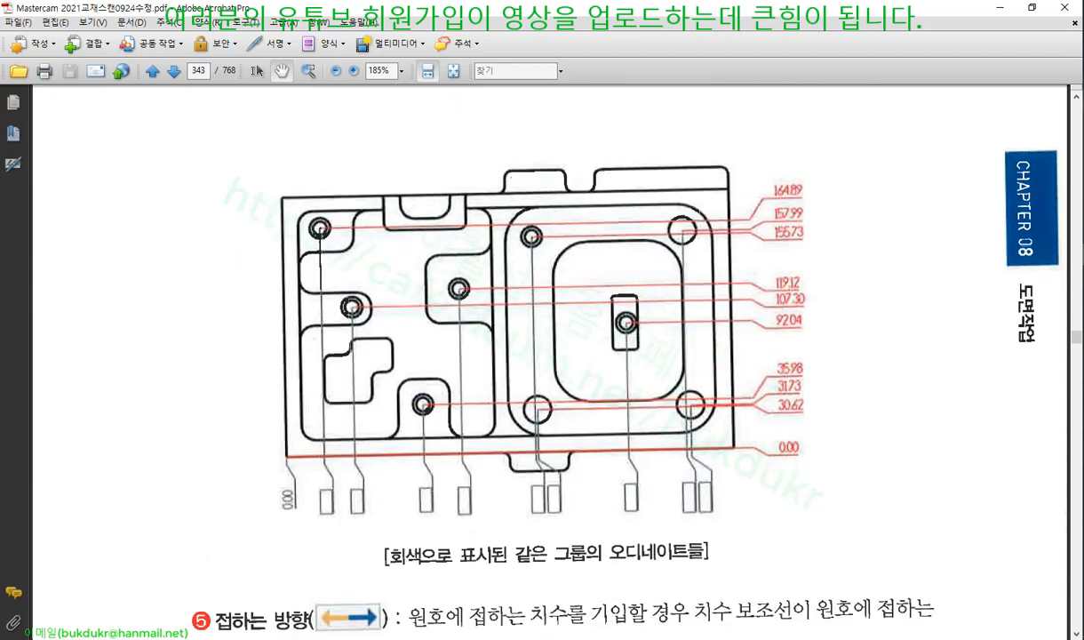
pyautogui.moveTo(794, 433)
pyautogui.mouseDown()
pyautogui.moveTo(800, 476)
pyautogui.moveTo(773, 444)
pyautogui.mouseUp()
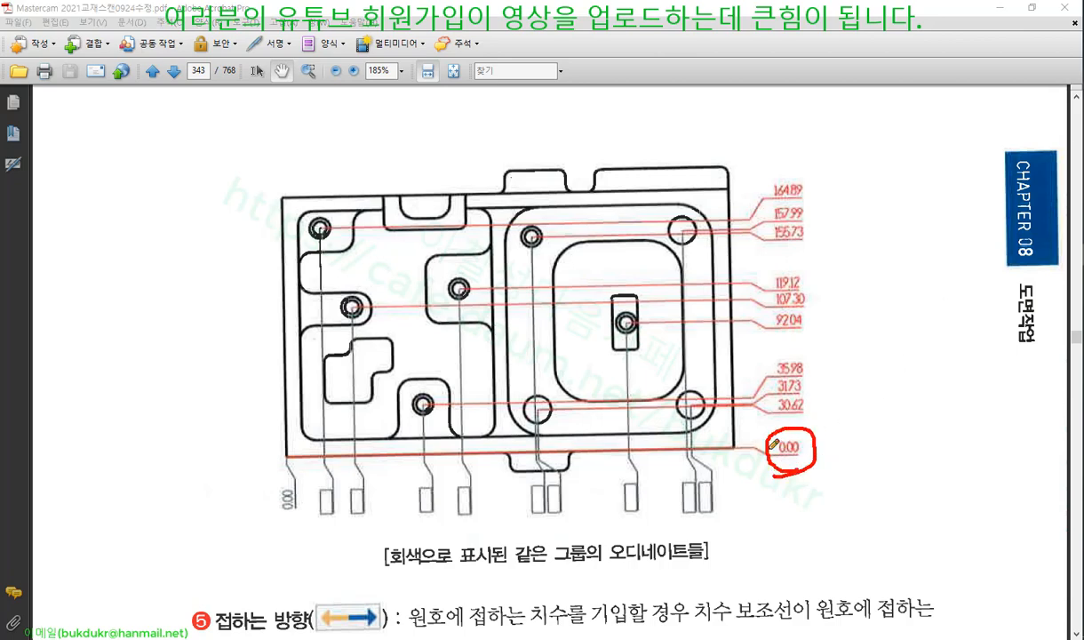
pyautogui.moveTo(731, 410); pyautogui.dragTo(768, 407)
pyautogui.moveTo(729, 391)
pyautogui.mouseDown()
pyautogui.moveTo(760, 385)
pyautogui.moveTo(761, 356)
pyautogui.mouseUp()
pyautogui.moveTo(741, 313); pyautogui.dragTo(771, 304)
pyautogui.moveTo(738, 286); pyautogui.dragTo(764, 281)
pyautogui.moveTo(734, 228); pyautogui.dragTo(770, 192)
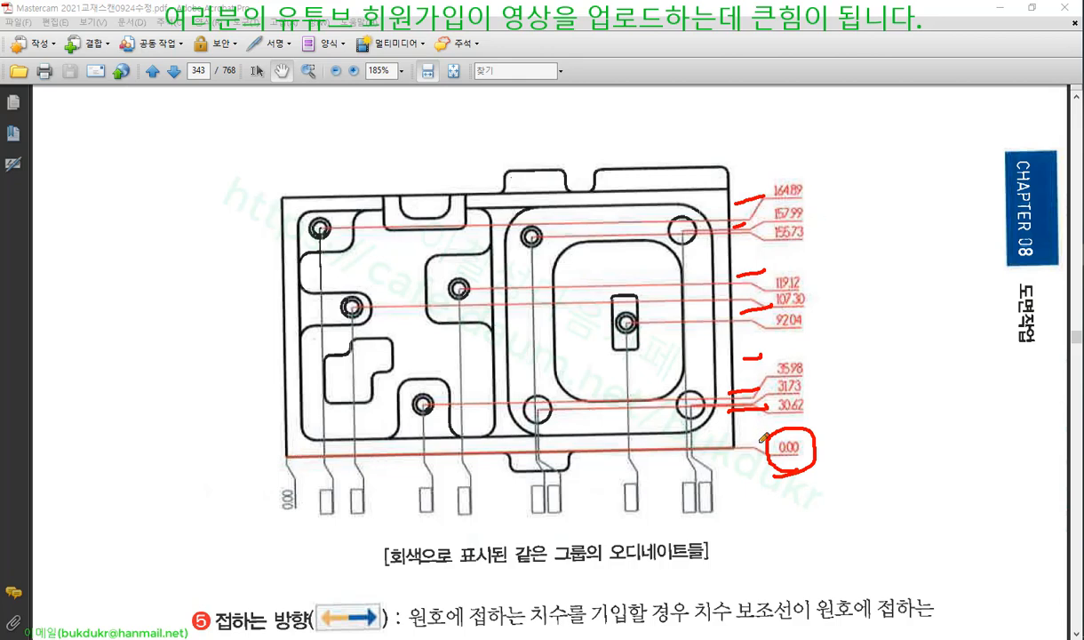
# Clear the red marks, scroll back to page 342 and return to Mastercam
pyautogui.rightClick(906, 376)
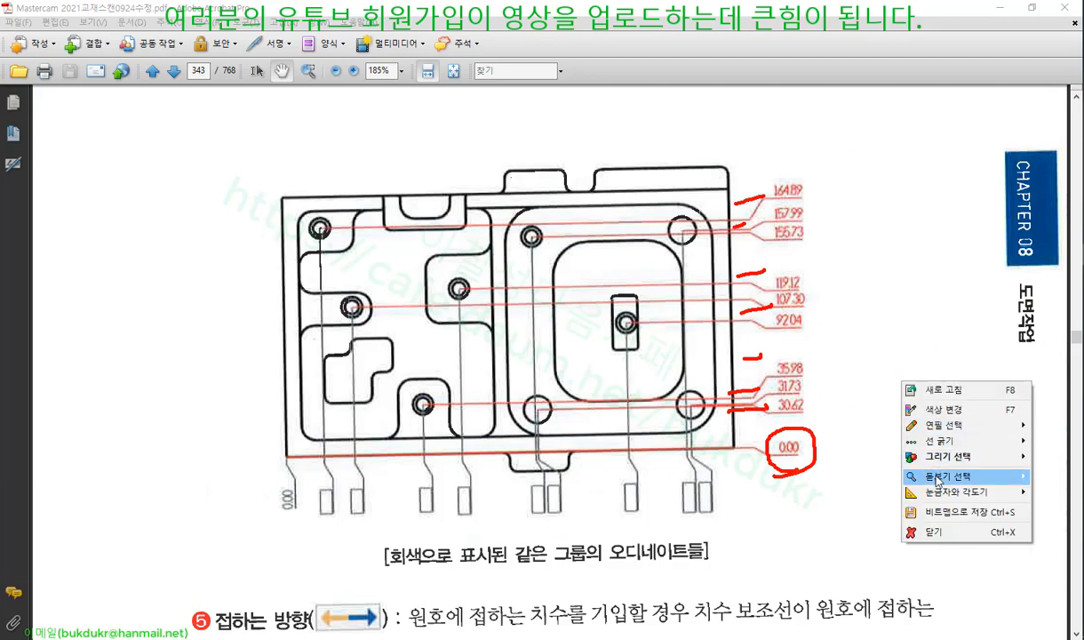
pyautogui.click(915, 500)
pyautogui.scroll(5, 687, 363)
pyautogui.scroll(2, 687, 363)
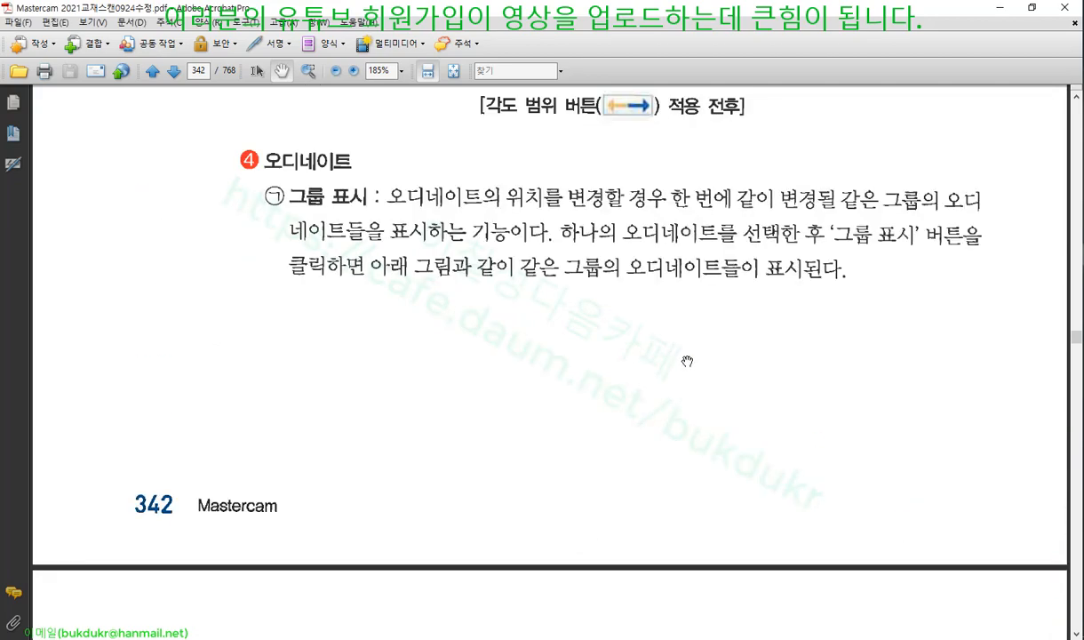
pyautogui.hotkey('alt', 'Tab')
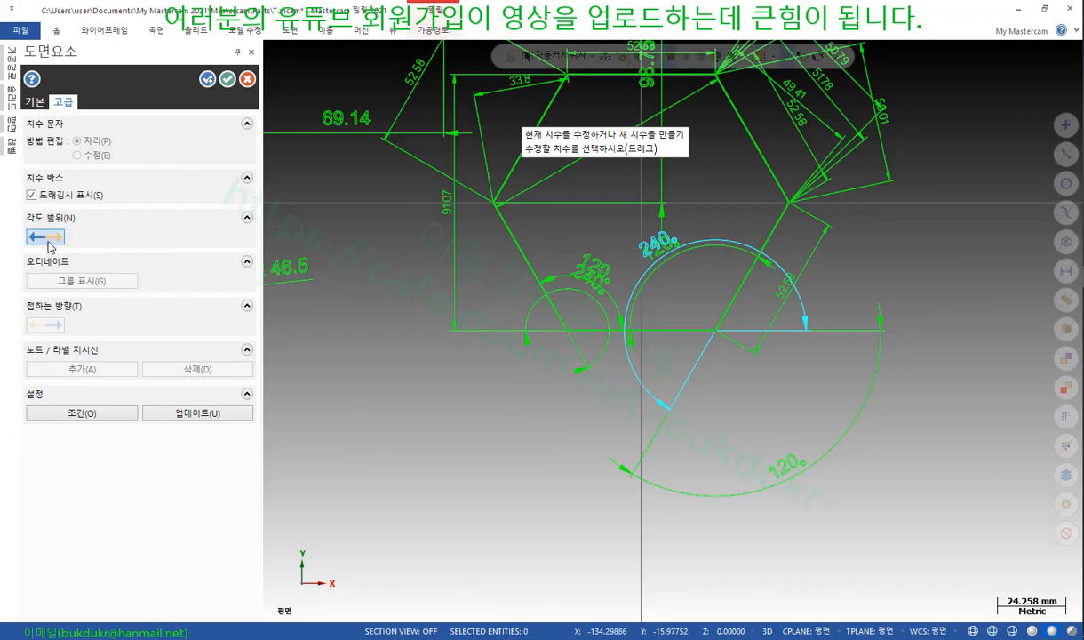
# Quick-select all drafting entities and delete them, leaving the hexagon, circles and arc
pyautogui.scroll(-6, 604, 454)
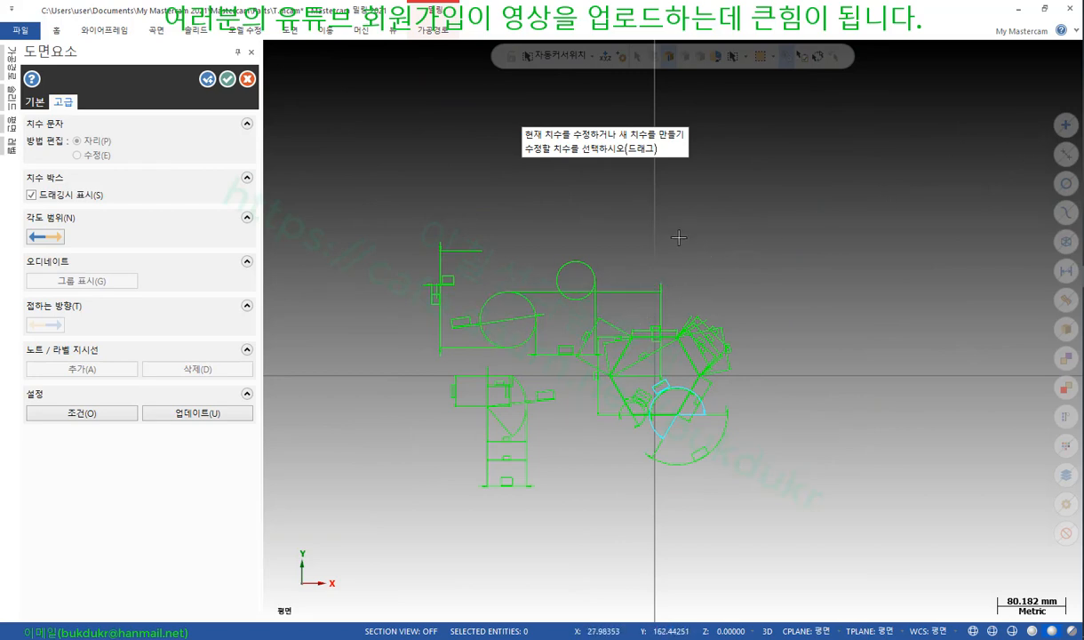
pyautogui.press('Escape')
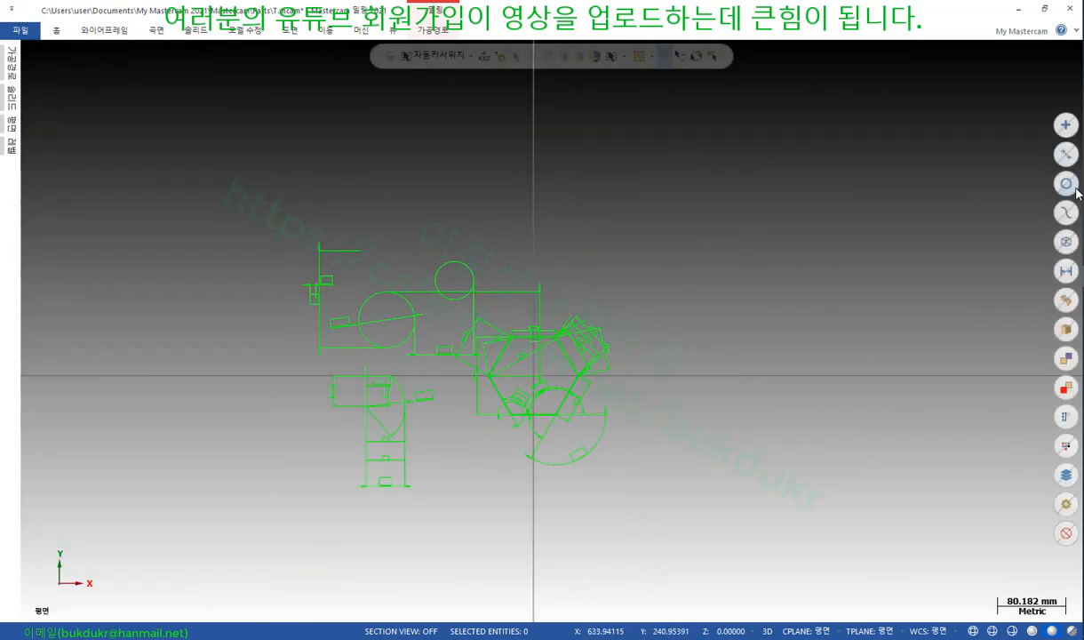
pyautogui.click(1066, 270)
pyautogui.press('Delete')
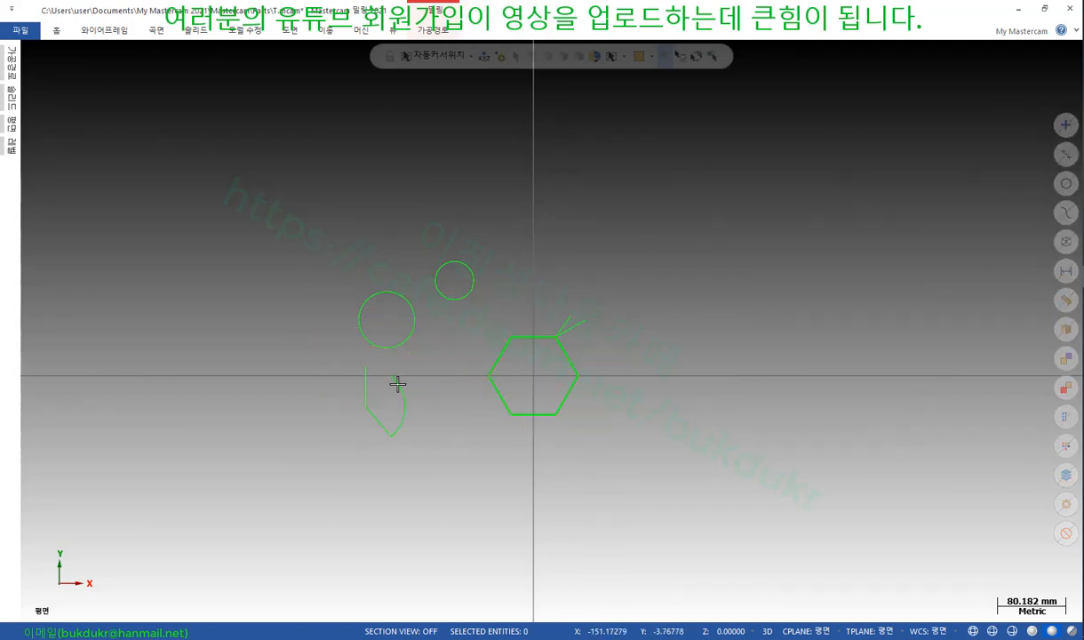
pyautogui.scroll(4, 399, 381)
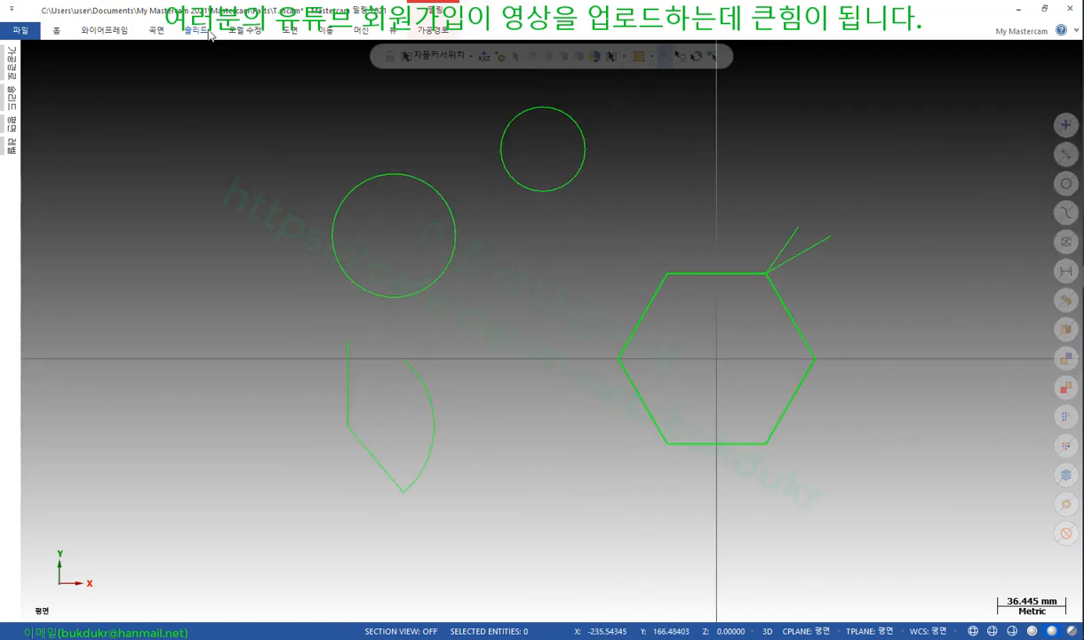
pyautogui.click(290, 32)
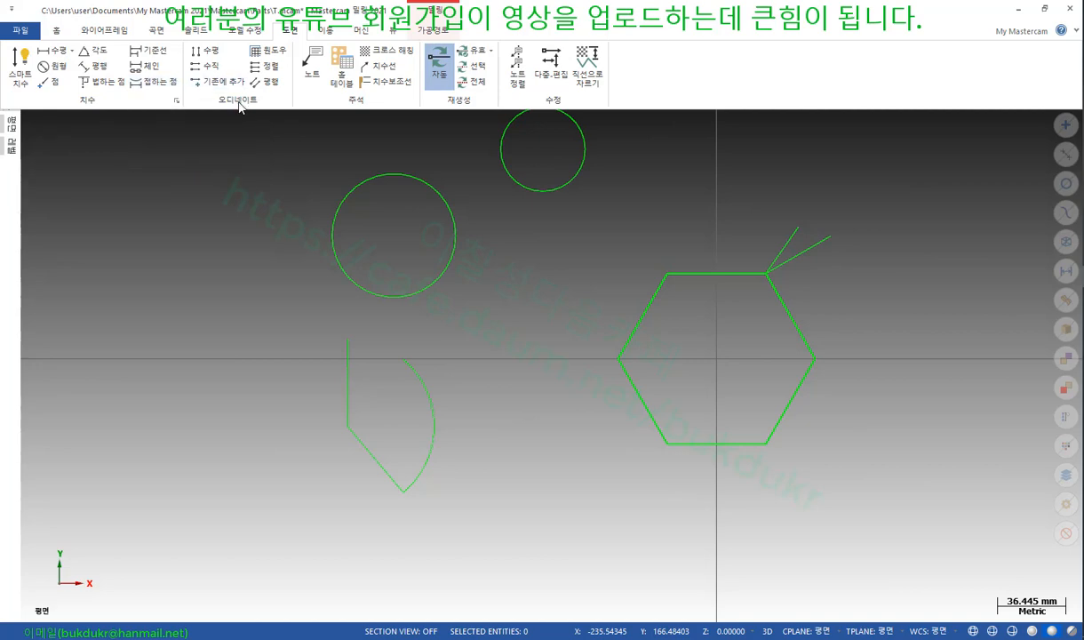
# Add vertical ordinate dimensions 0 at the hexagon's bottom edge and 45.53 at its left vertex
pyautogui.click(206, 65)
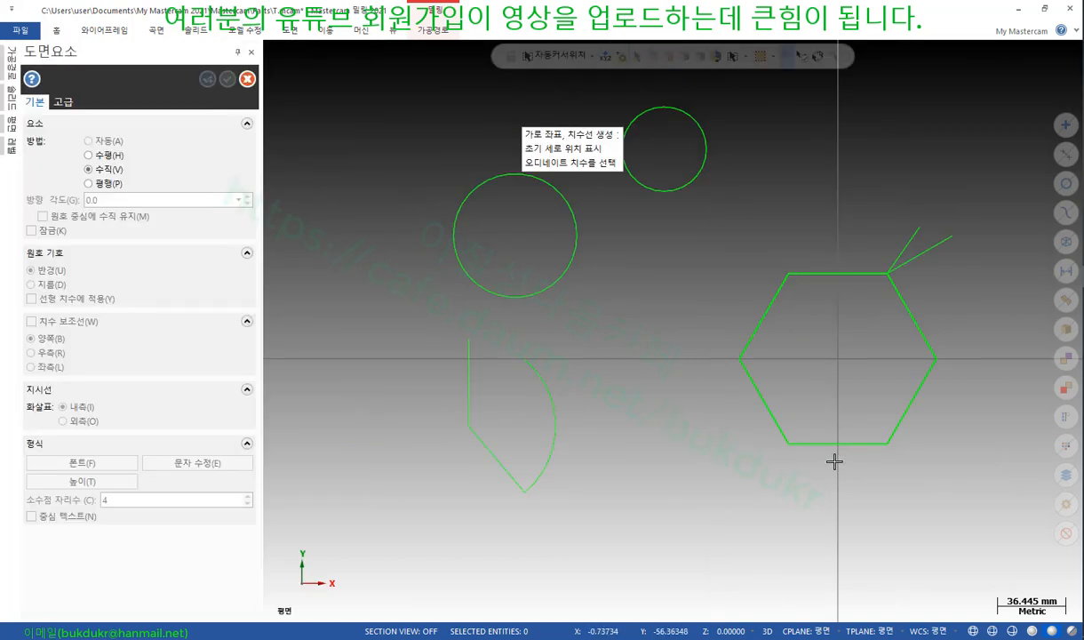
pyautogui.click(794, 444)
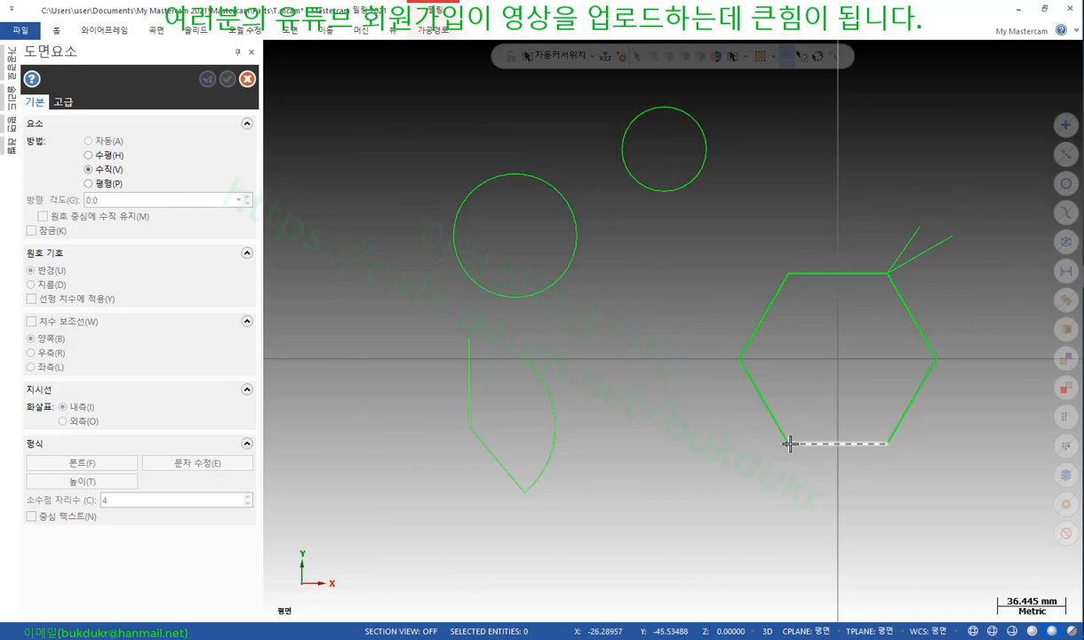
pyautogui.click(742, 425)
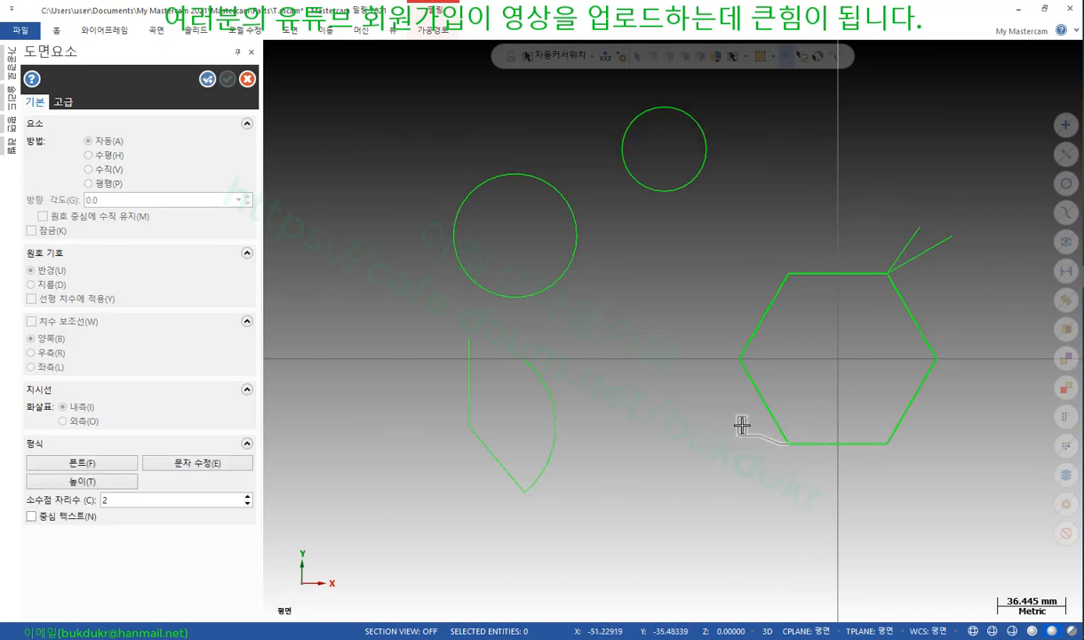
pyautogui.scroll(1, 811, 394)
pyautogui.scroll(2, 811, 393)
pyautogui.click(694, 336)
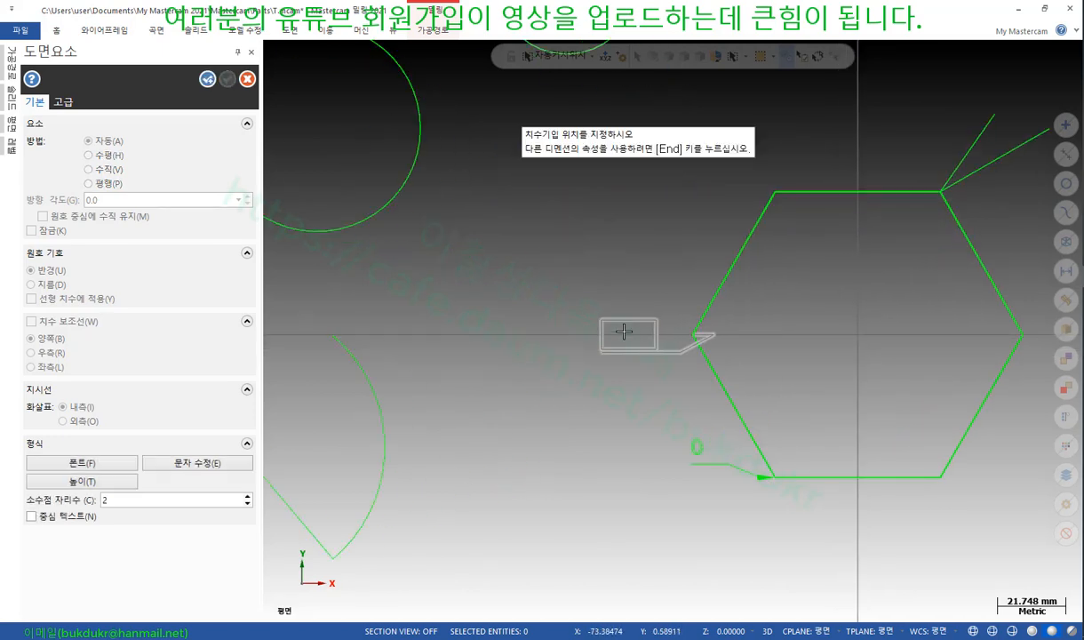
pyautogui.click(560, 304)
# Add ordinate dimensions 91.07 at the upper-left vertex and 157.47 at the small circle
pyautogui.scroll(-2, 765, 382)
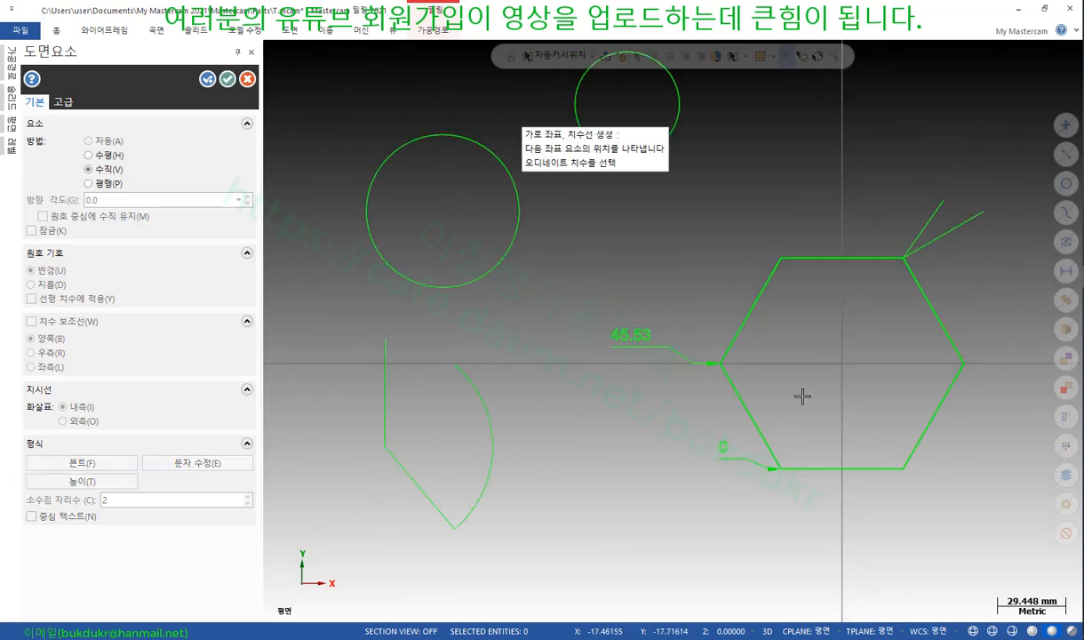
pyautogui.click(781, 260)
pyautogui.click(626, 229)
pyautogui.scroll(-1, 761, 378)
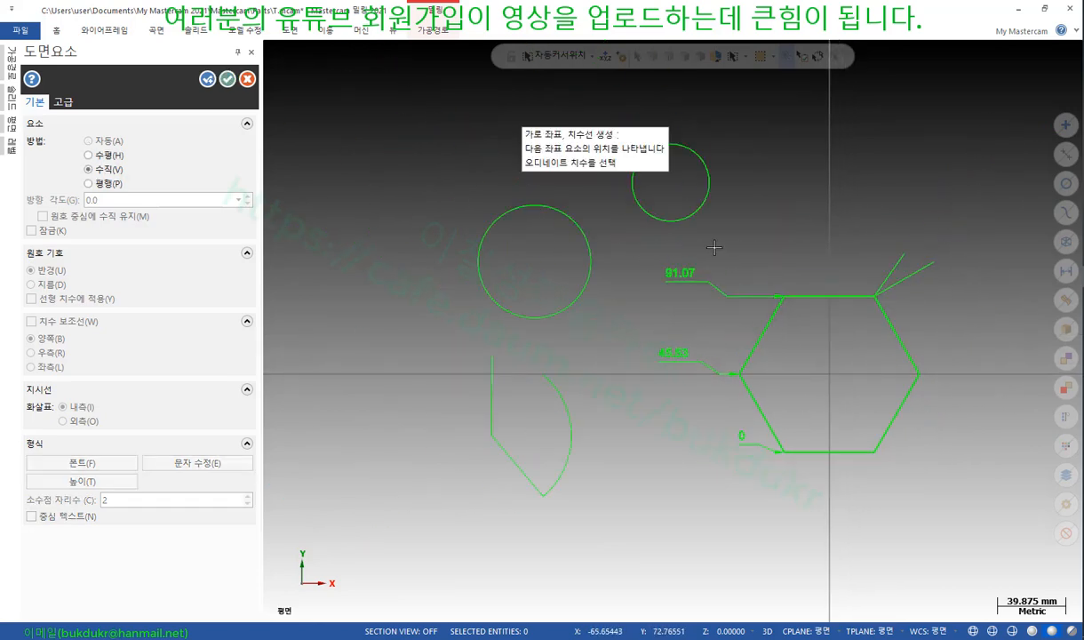
pyautogui.click(715, 188)
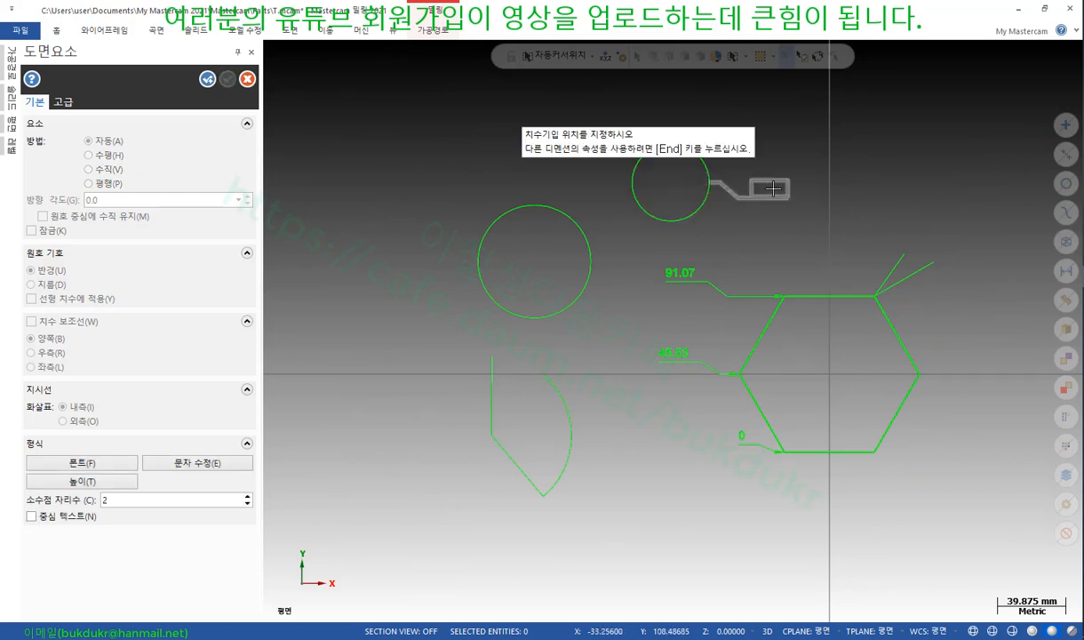
pyautogui.click(813, 201)
pyautogui.scroll(1, 977, 239)
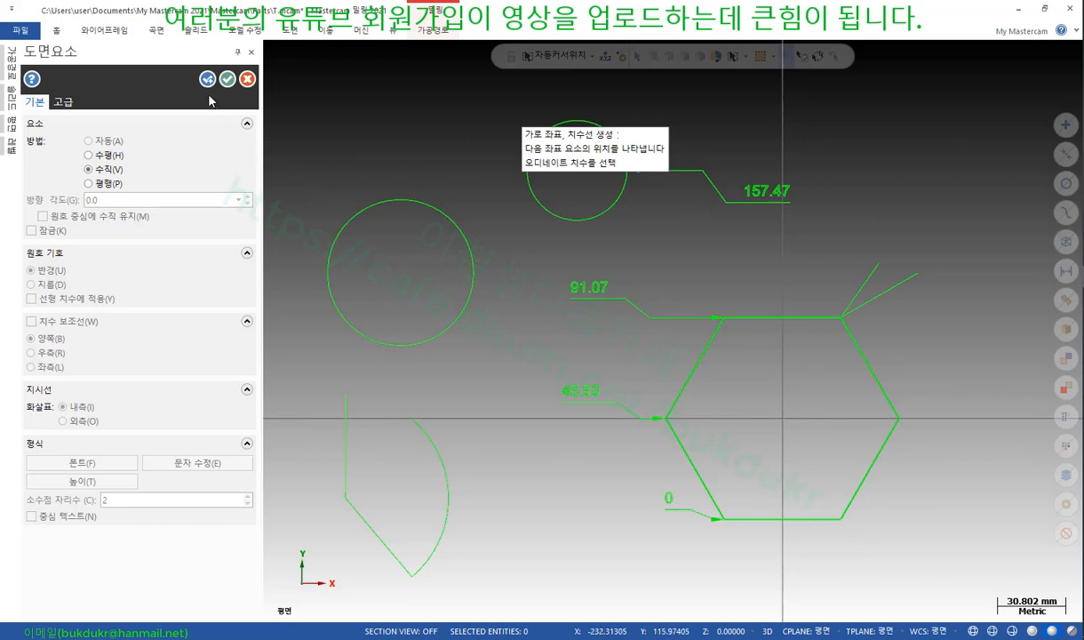
# Finish the ordinate set, then reposition the 0 dimension with Smart Dimension
pyautogui.click(64, 101)
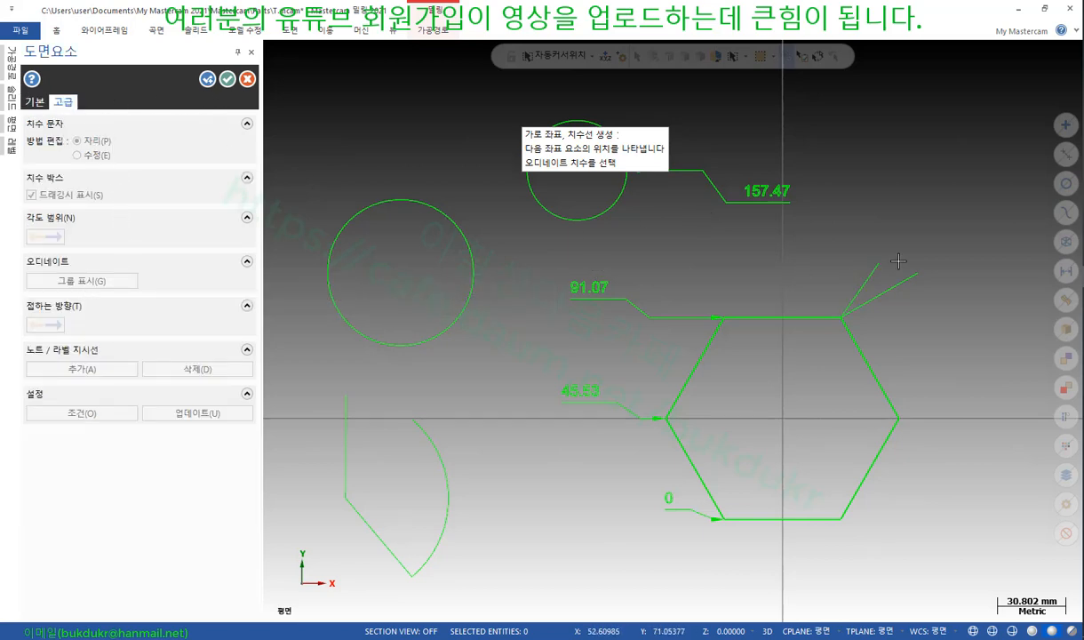
pyautogui.click(227, 79)
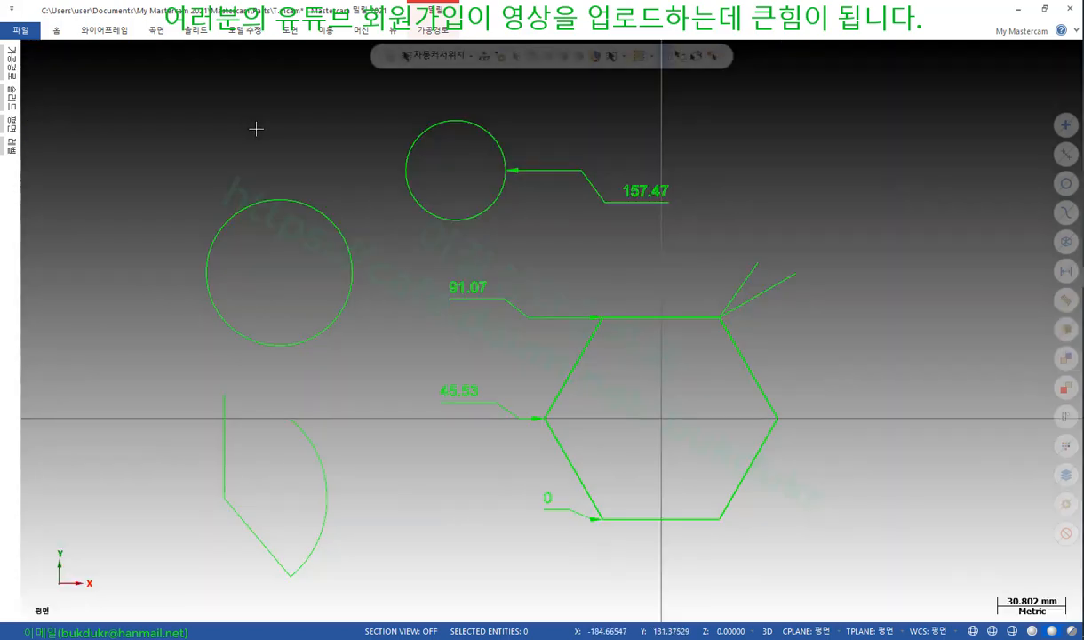
pyautogui.scroll(1, 681, 267)
pyautogui.click(287, 30)
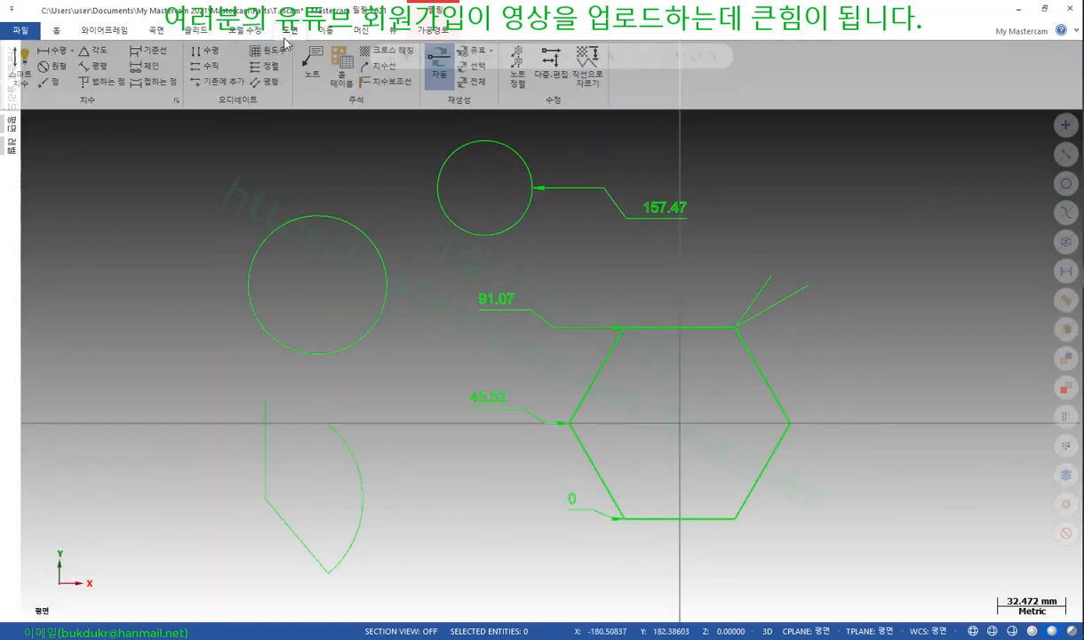
pyautogui.click(24, 60)
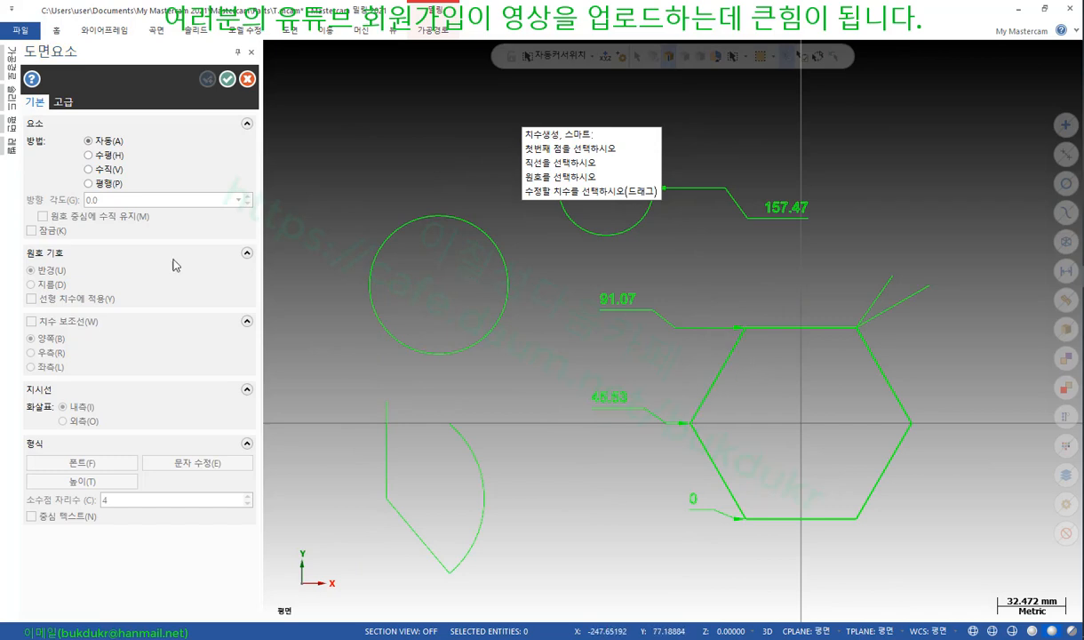
pyautogui.click(63, 102)
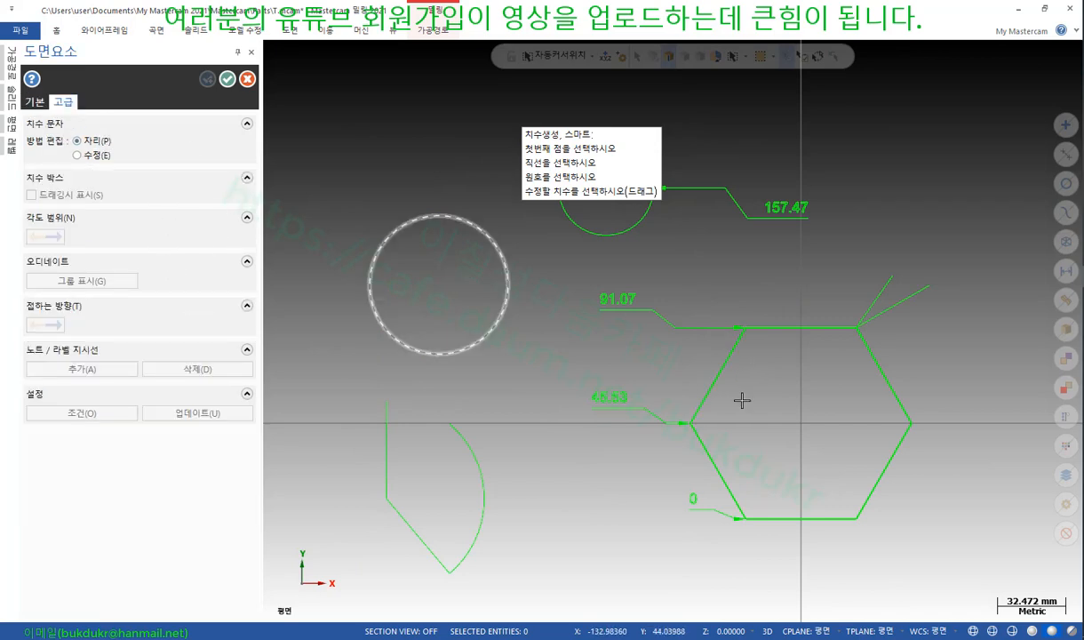
pyautogui.click(711, 506)
pyautogui.click(686, 488)
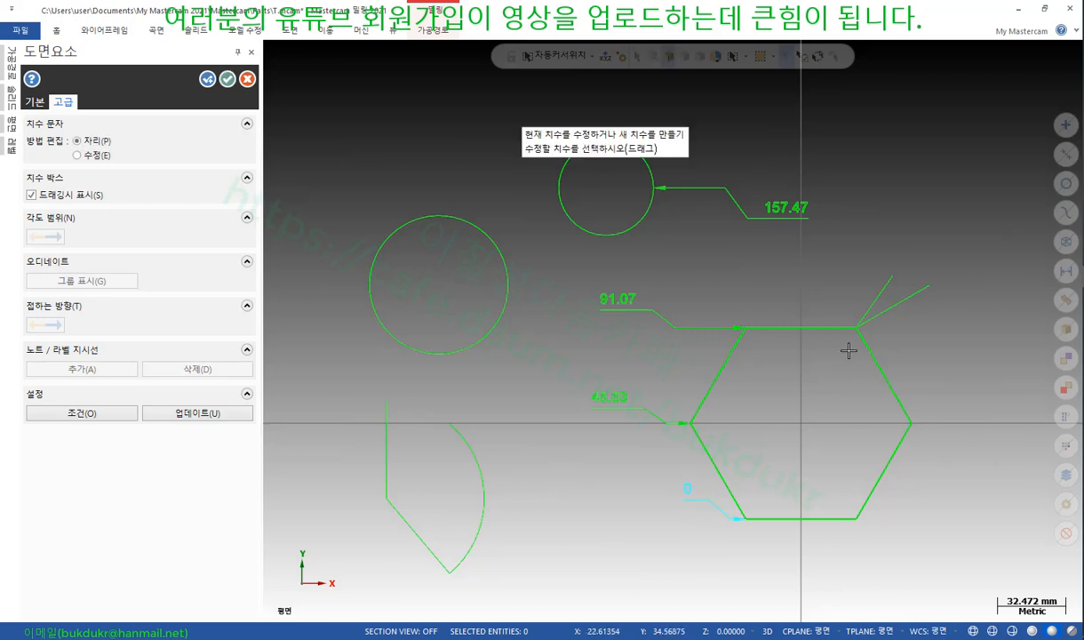
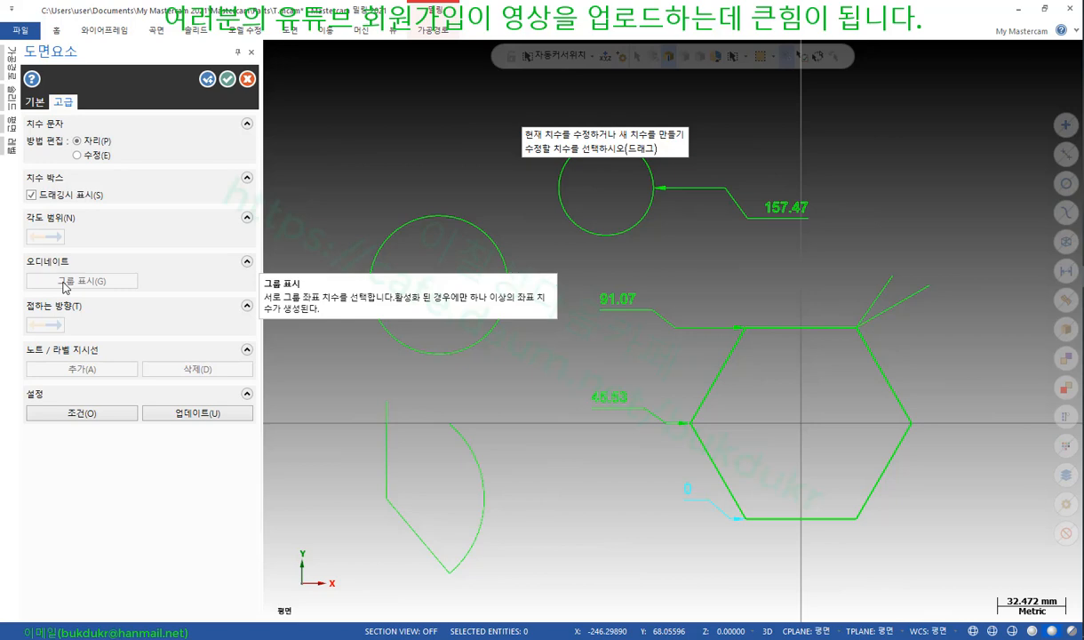
# Confirm the ordinate edits, review the PDF manual's ordinate page, and return to the Drafting tools
pyautogui.click(228, 79)
pyautogui.scroll(2, 694, 453)
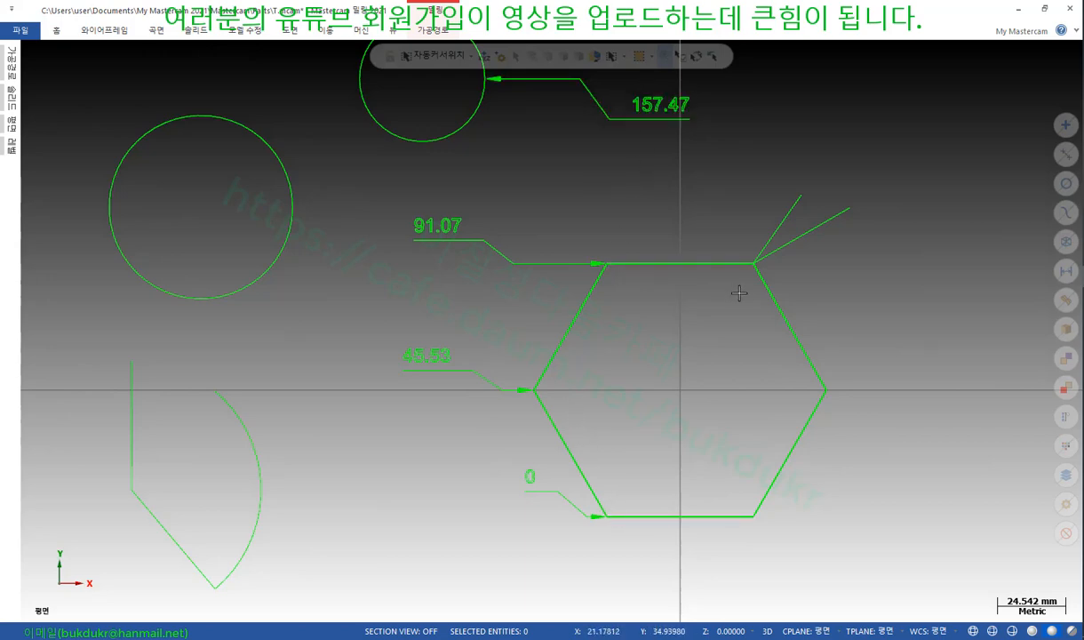
pyautogui.hotkey('alt', 'Tab')
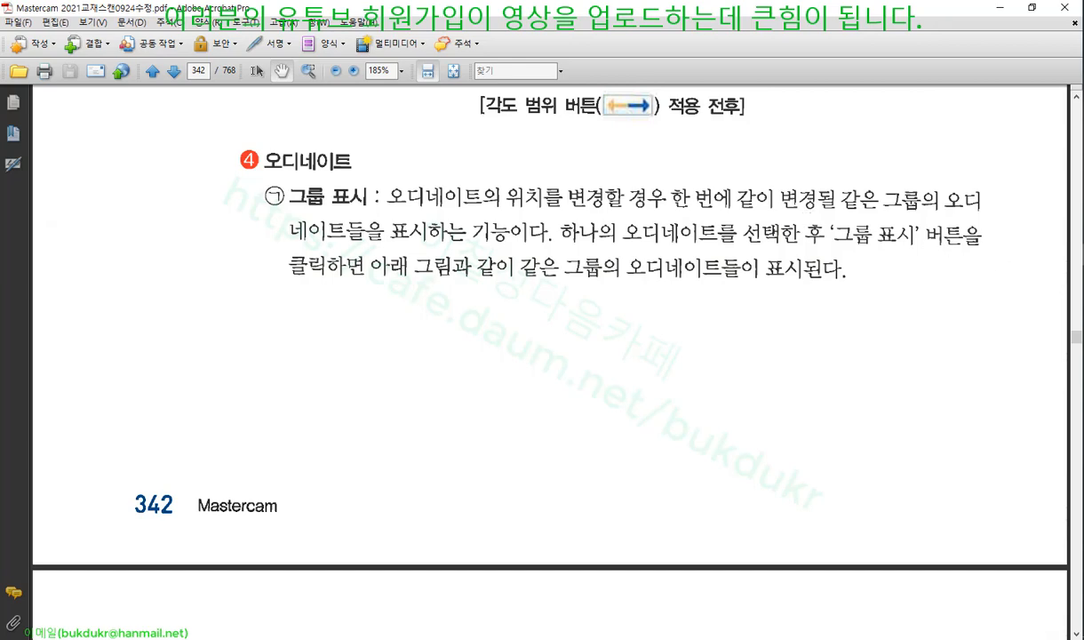
pyautogui.hotkey('alt', 'Tab')
pyautogui.scroll(-3, 552, 420)
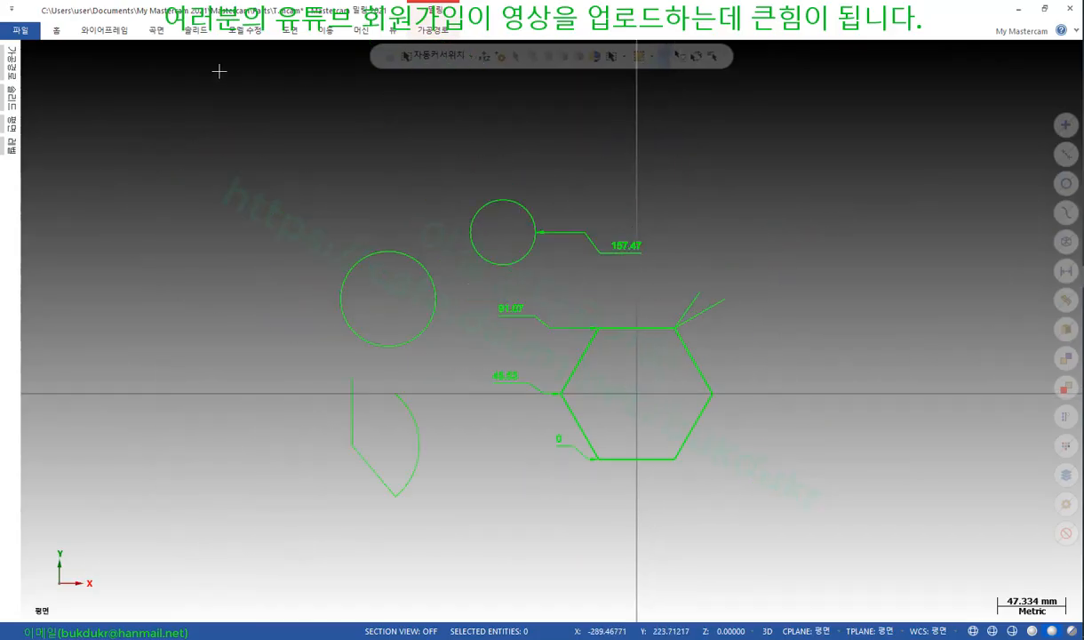
pyautogui.click(287, 30)
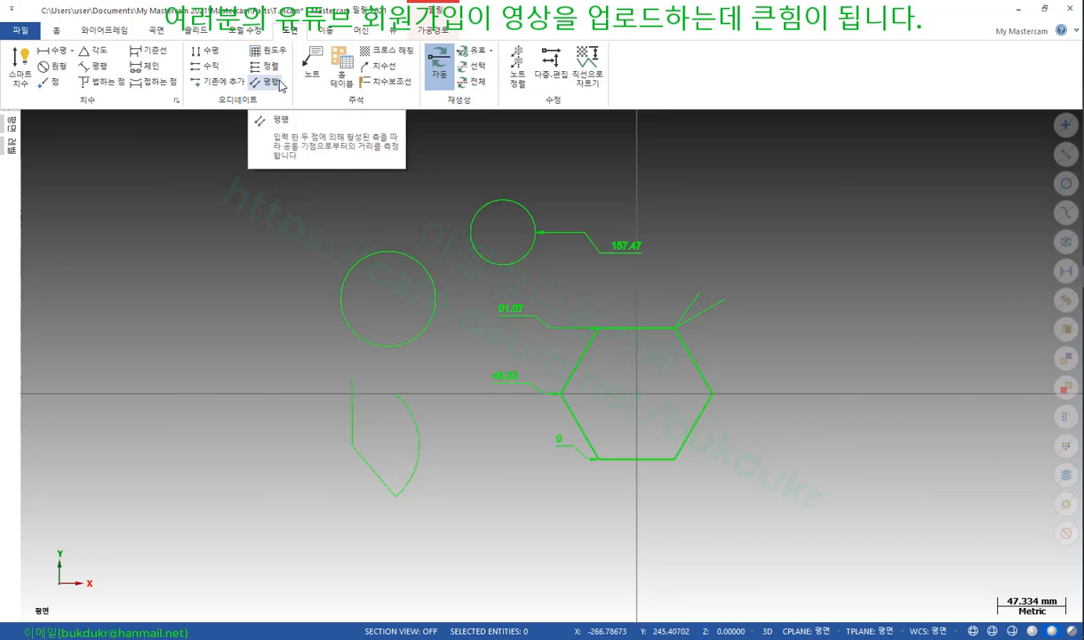
# Add ordinates 56.11, 111.33 and 22.77 to the existing group from the 0 base
pyautogui.click(213, 82)
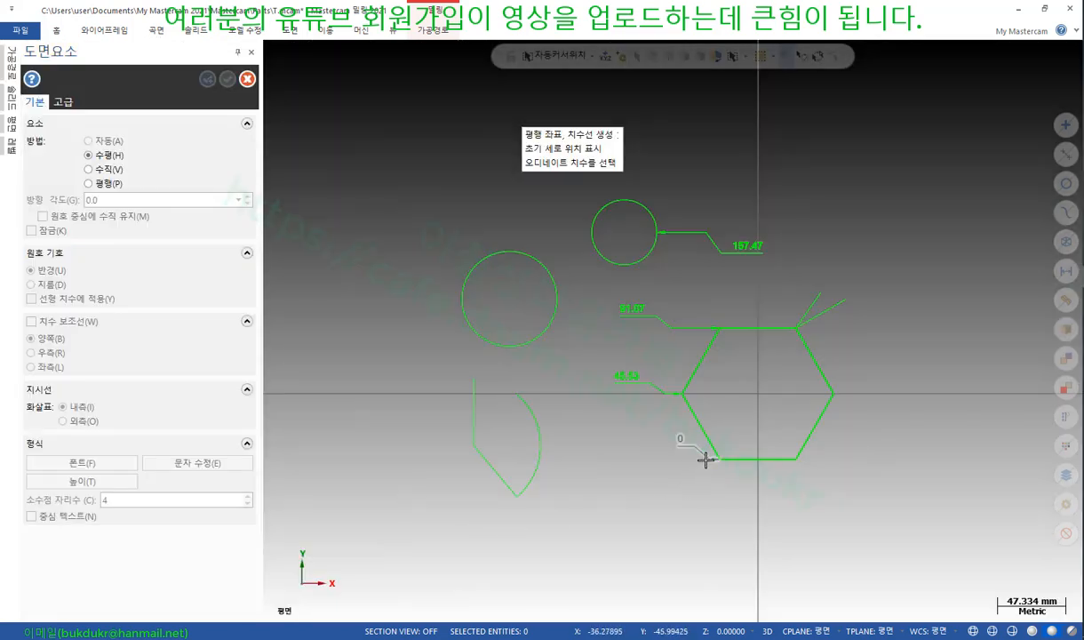
pyautogui.click(705, 459)
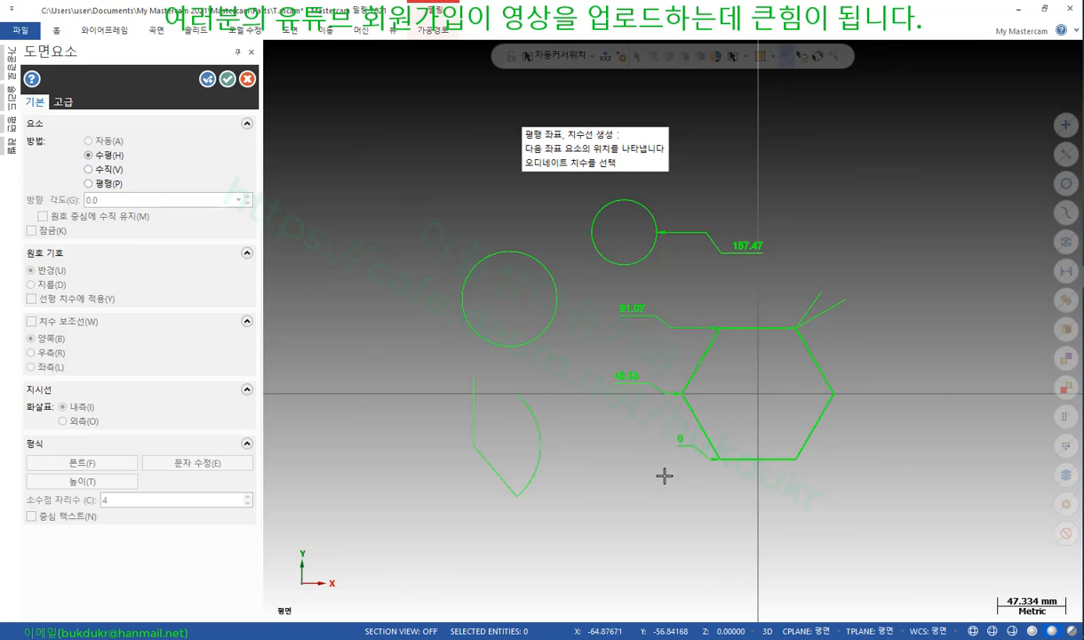
pyautogui.click(476, 382)
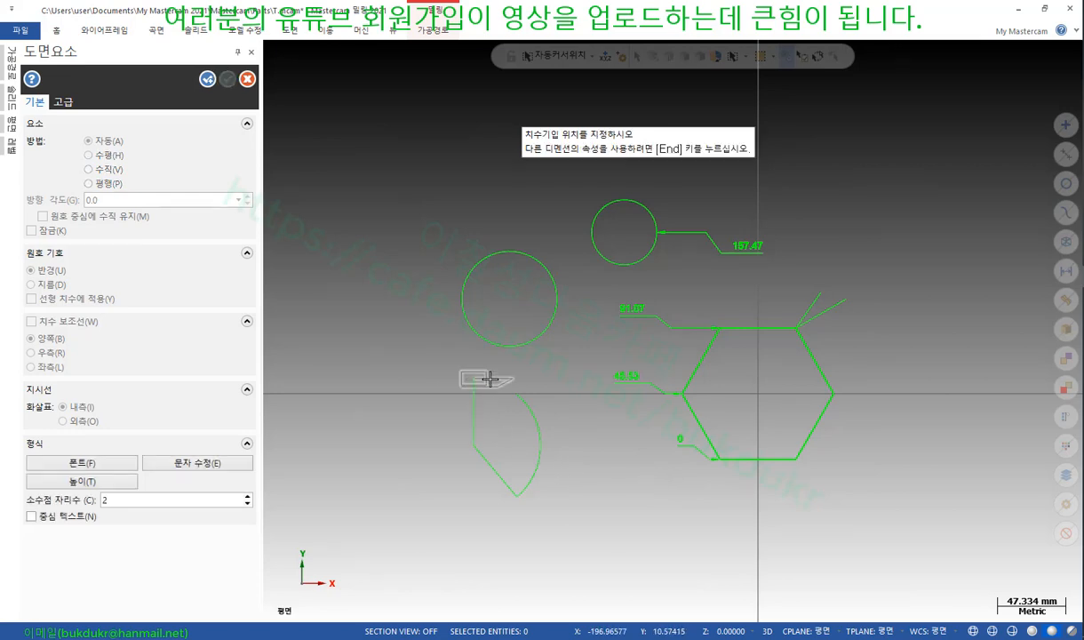
pyautogui.click(555, 372)
pyautogui.click(553, 289)
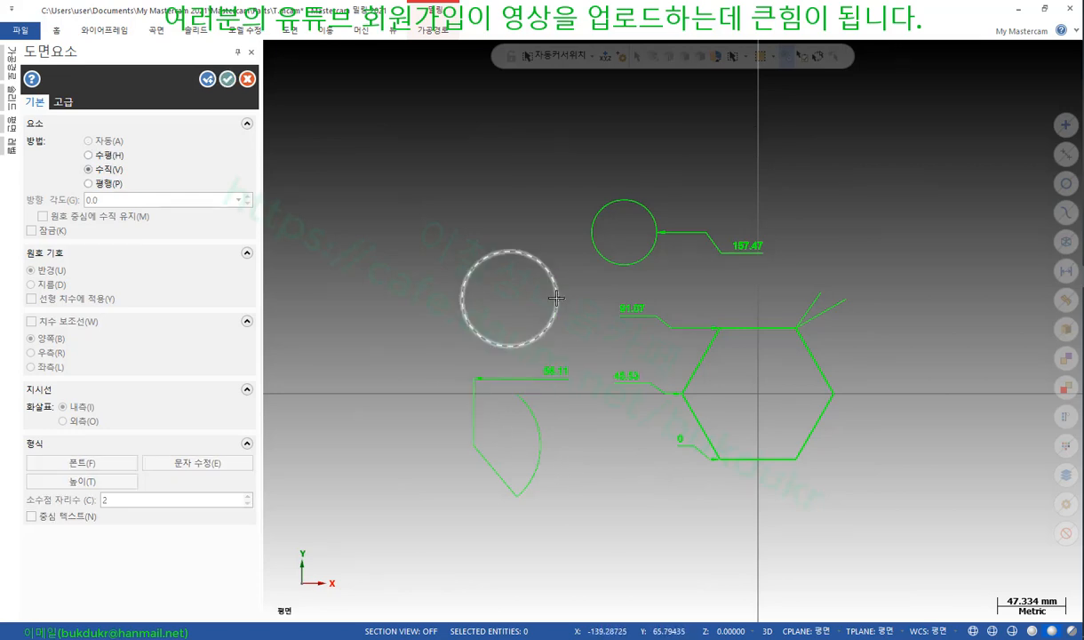
pyautogui.click(597, 279)
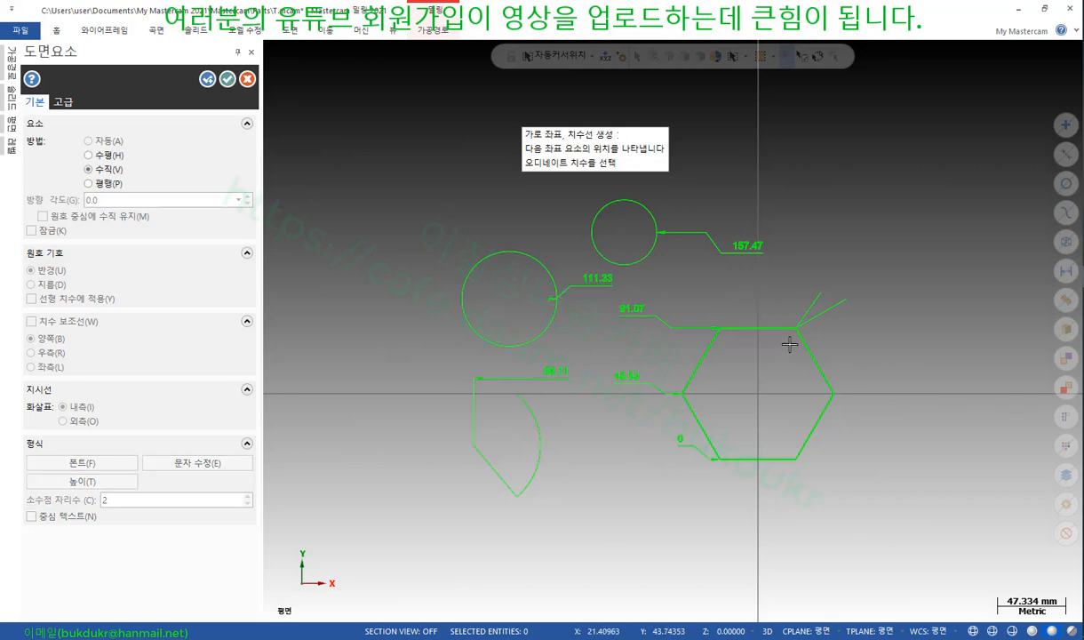
pyautogui.click(818, 428)
pyautogui.click(868, 449)
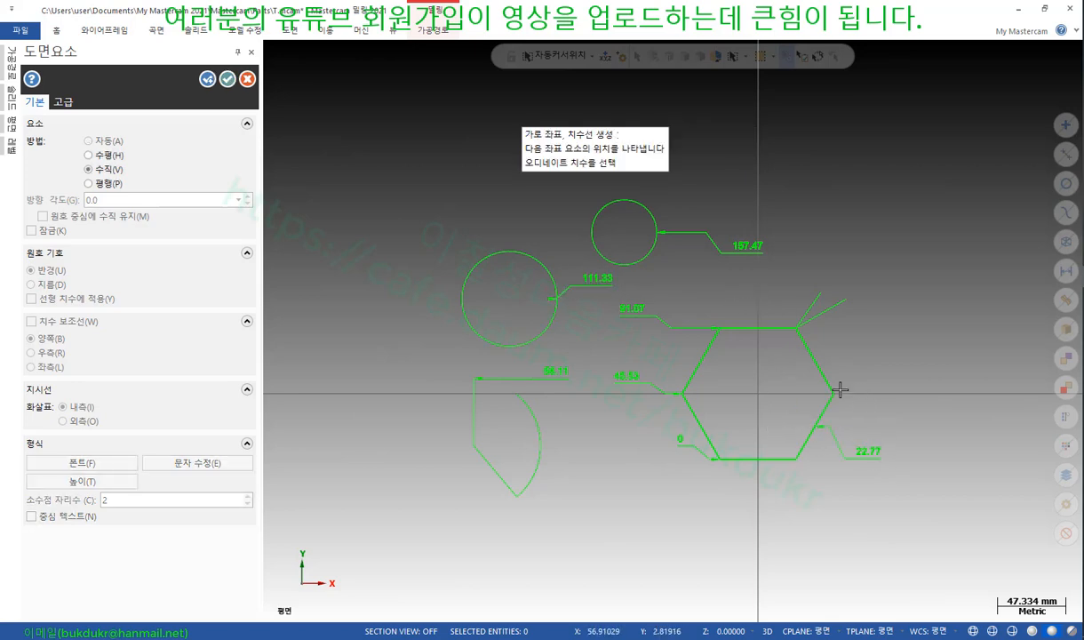
# Add ordinates 45.53 at the hexagon's right vertex and 25.94 at the arc's bottom end
pyautogui.click(831, 391)
pyautogui.click(760, 373)
pyautogui.scroll(2, 758, 393)
pyautogui.scroll(1, 751, 435)
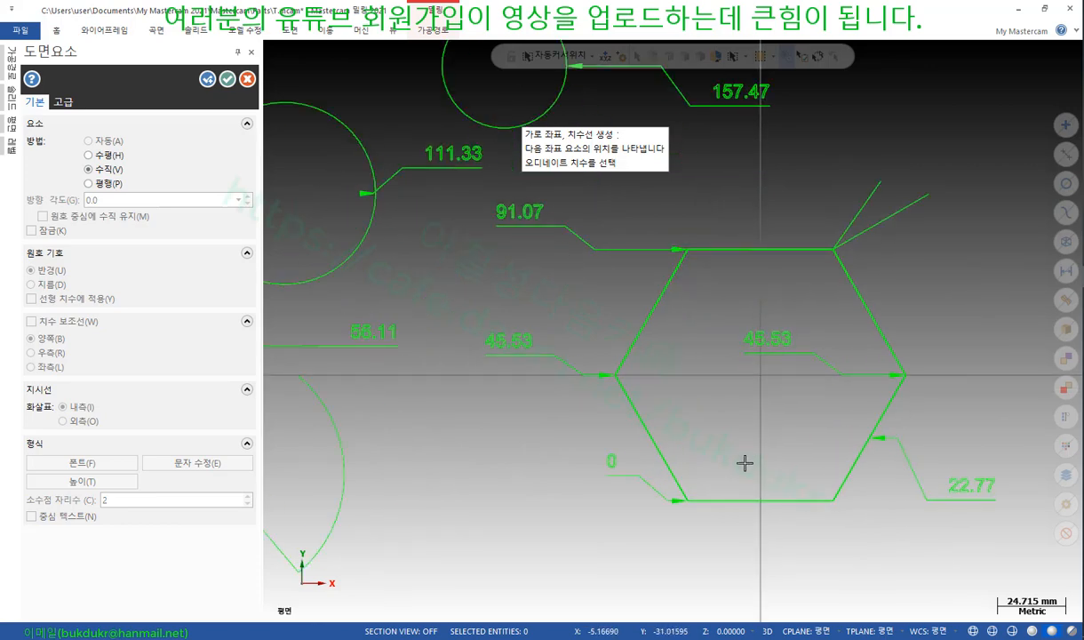
pyautogui.scroll(-3, 794, 409)
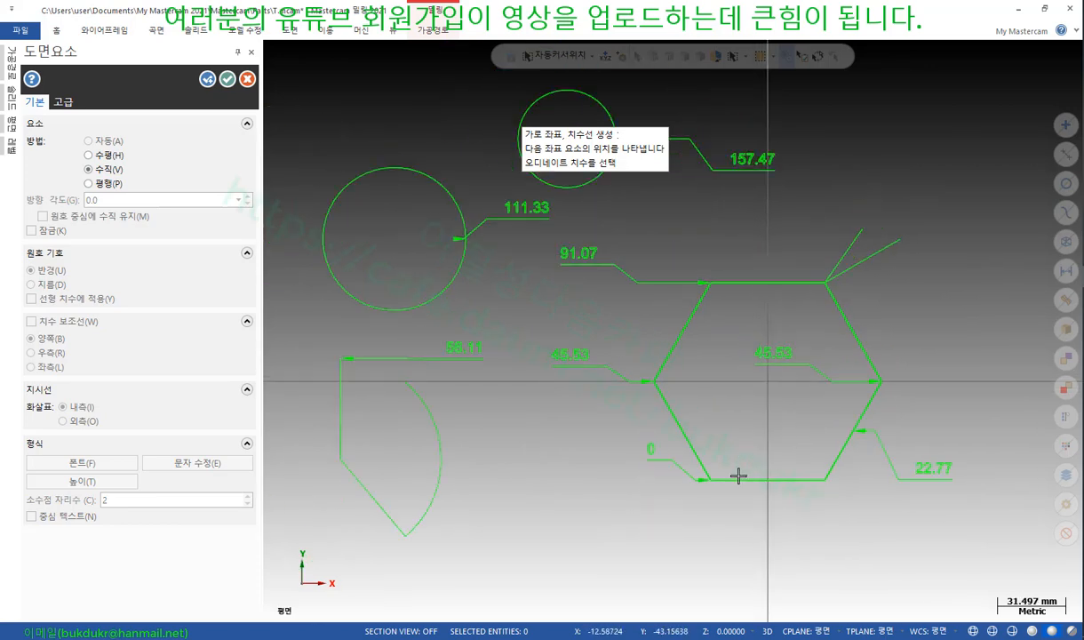
pyautogui.click(705, 478)
pyautogui.click(410, 533)
pyautogui.click(528, 503)
pyautogui.scroll(4, 571, 514)
pyautogui.scroll(-4, 545, 504)
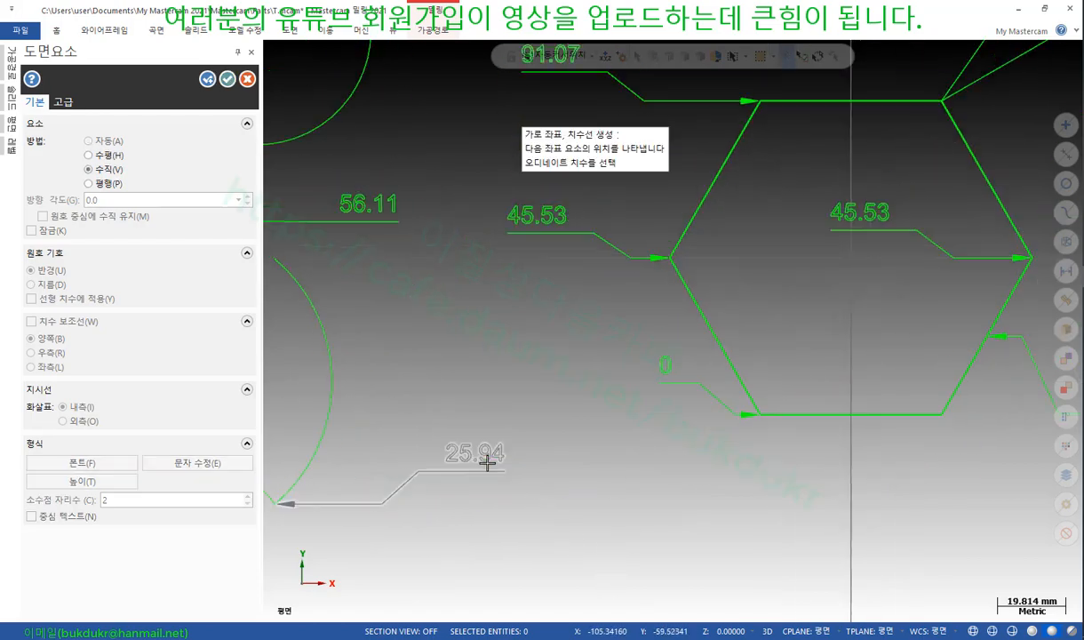
pyautogui.scroll(5, 431, 476)
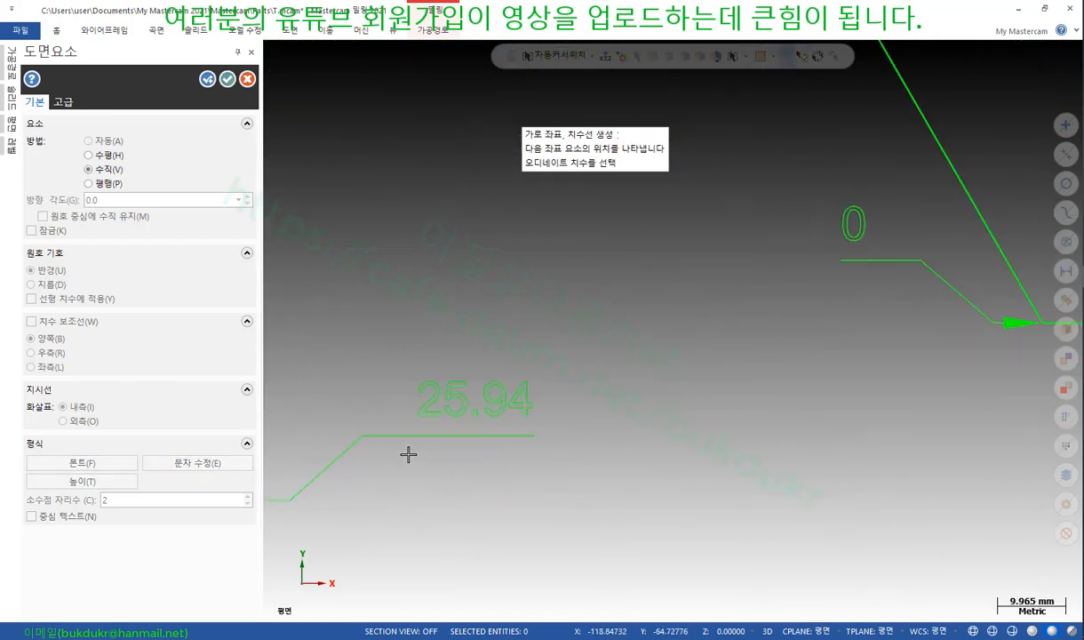
pyautogui.scroll(-2, 528, 494)
pyautogui.scroll(-1, 521, 465)
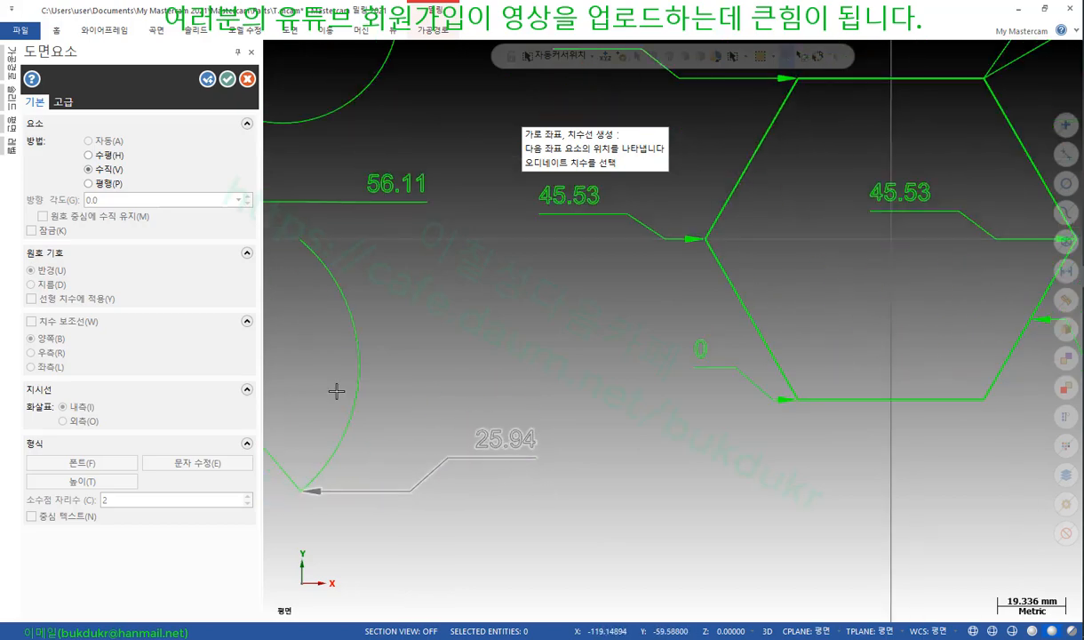
# Confirm the new ordinates and switch to the PDF manual
pyautogui.click(228, 79)
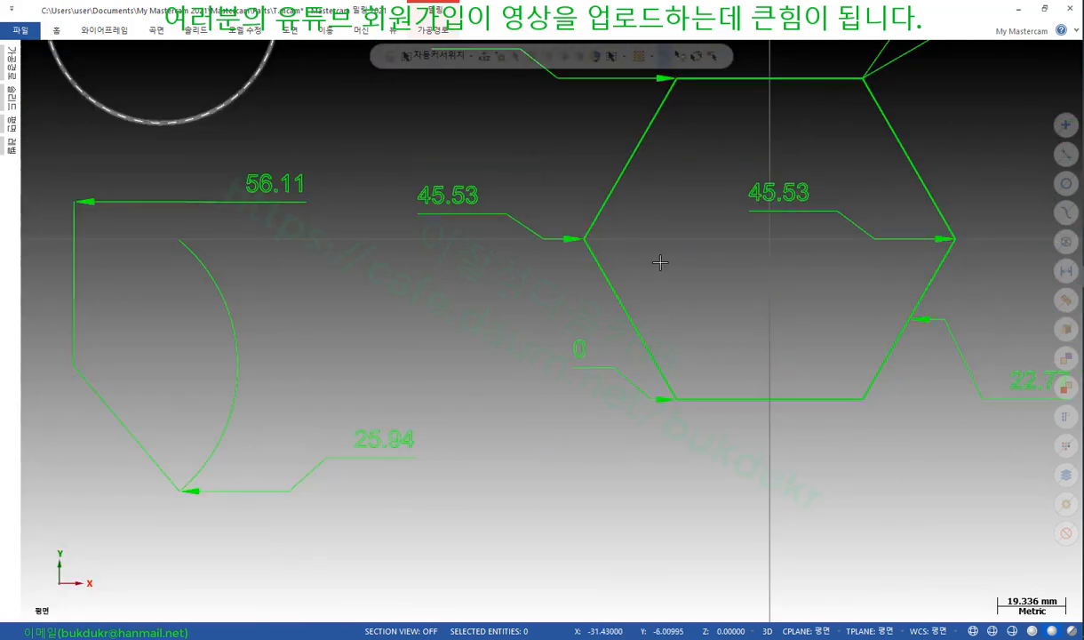
pyautogui.scroll(-2, 455, 441)
pyautogui.hotkey('alt', 'Tab')
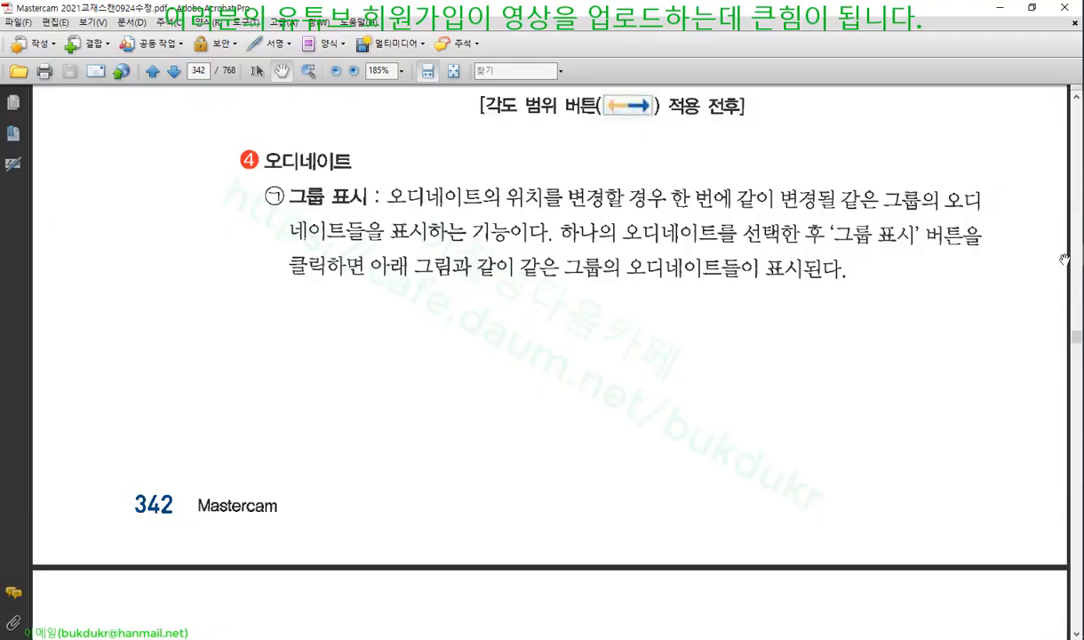
# Scroll the textbook down to the page on leaders for notes and labels
pyautogui.scroll(-9, 513, 316)
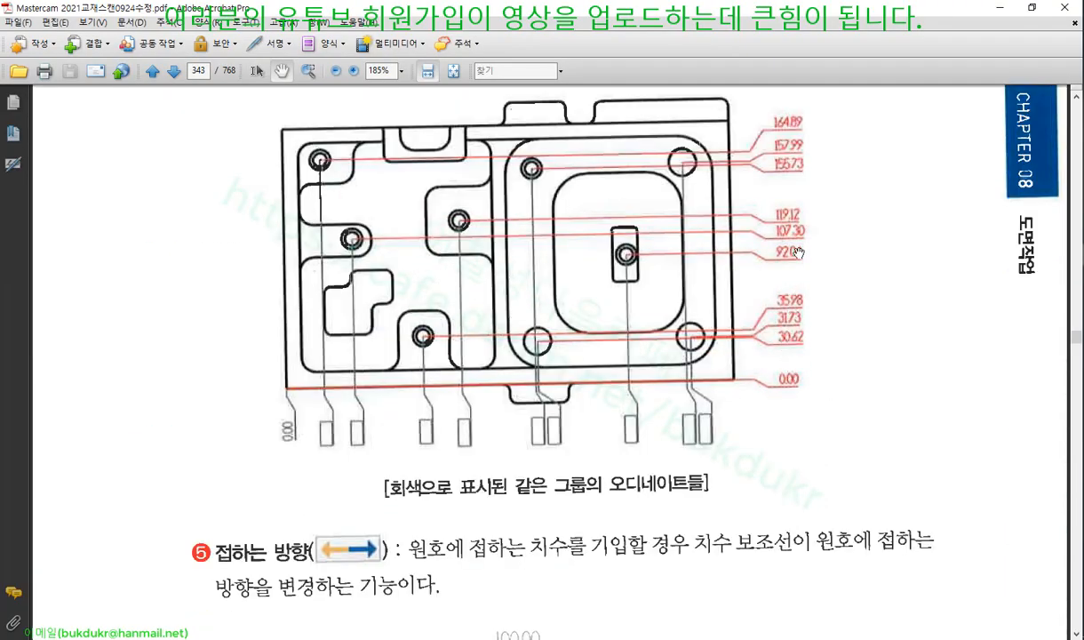
pyautogui.scroll(-5, 456, 322)
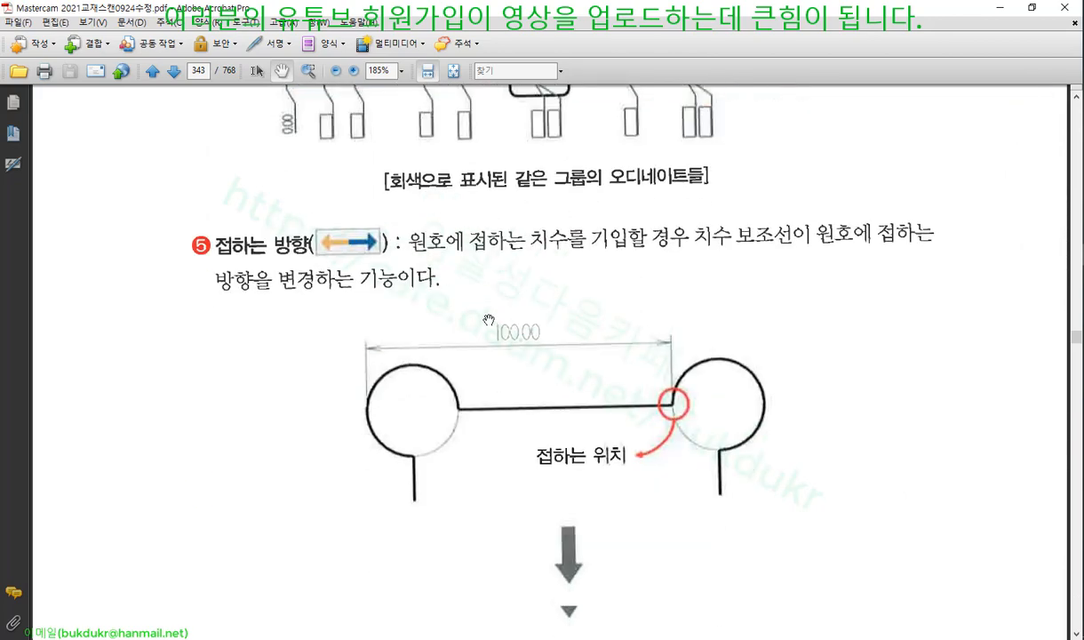
pyautogui.scroll(-4, 627, 393)
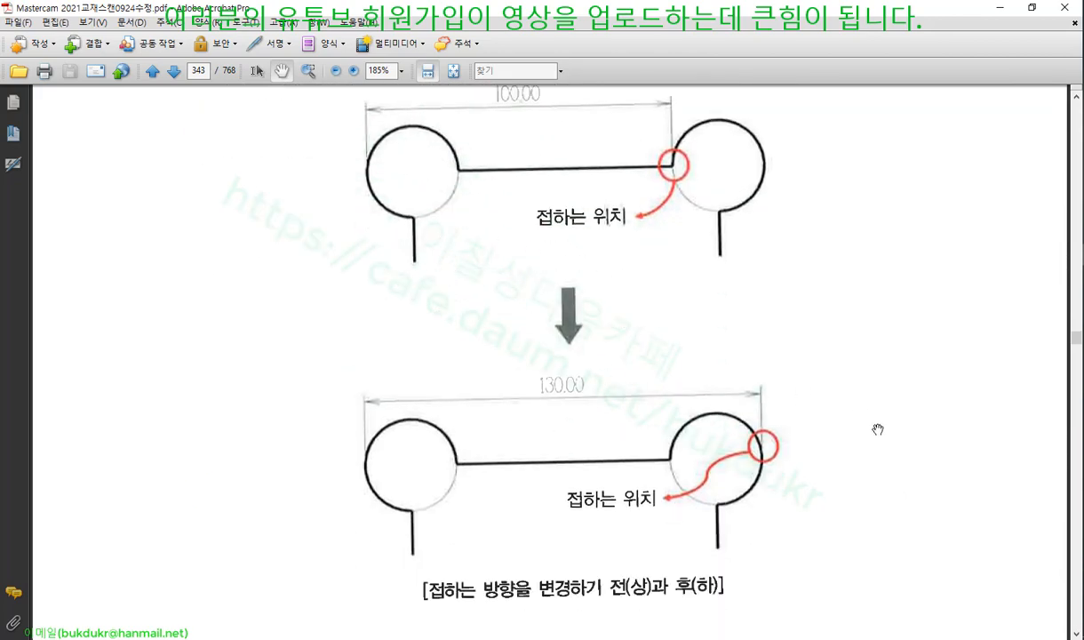
pyautogui.scroll(-6, 653, 247)
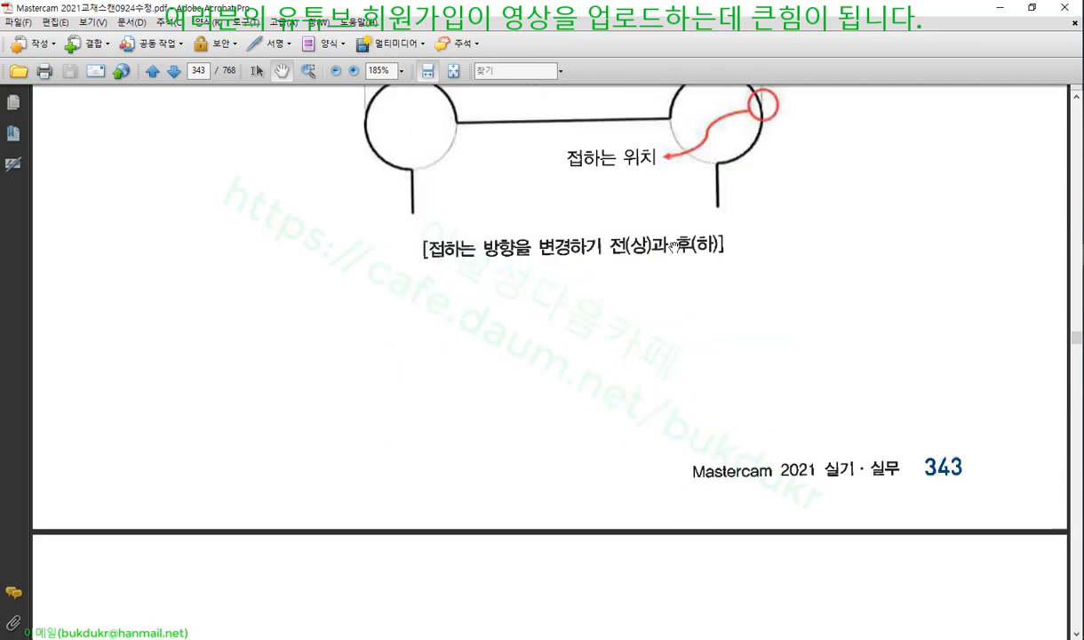
pyautogui.scroll(-7, 674, 246)
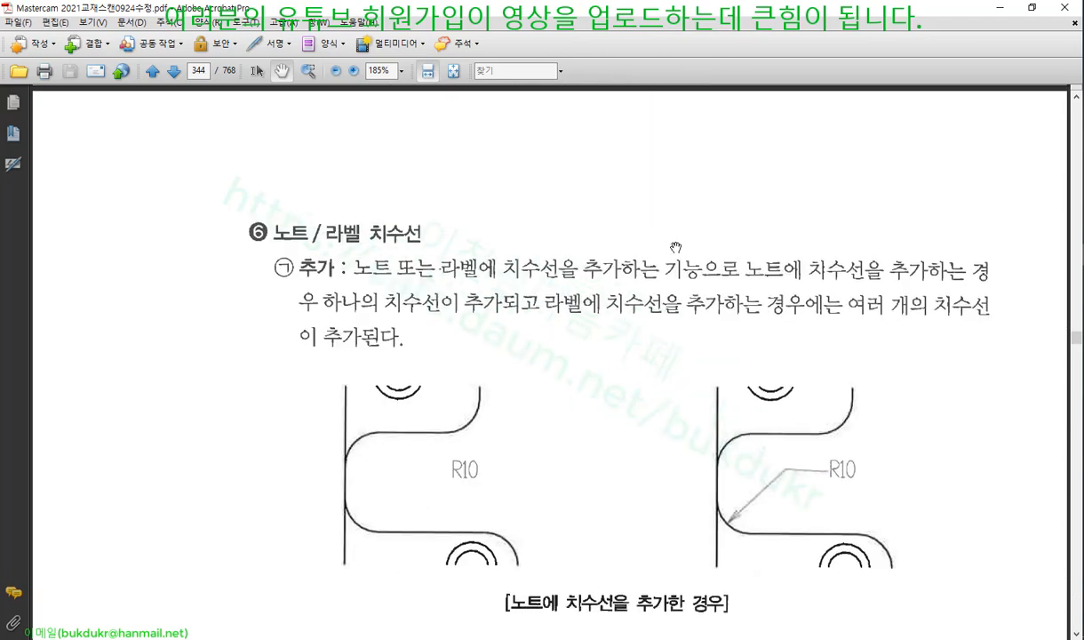
pyautogui.scroll(-1, 675, 247)
pyautogui.scroll(-1, 676, 246)
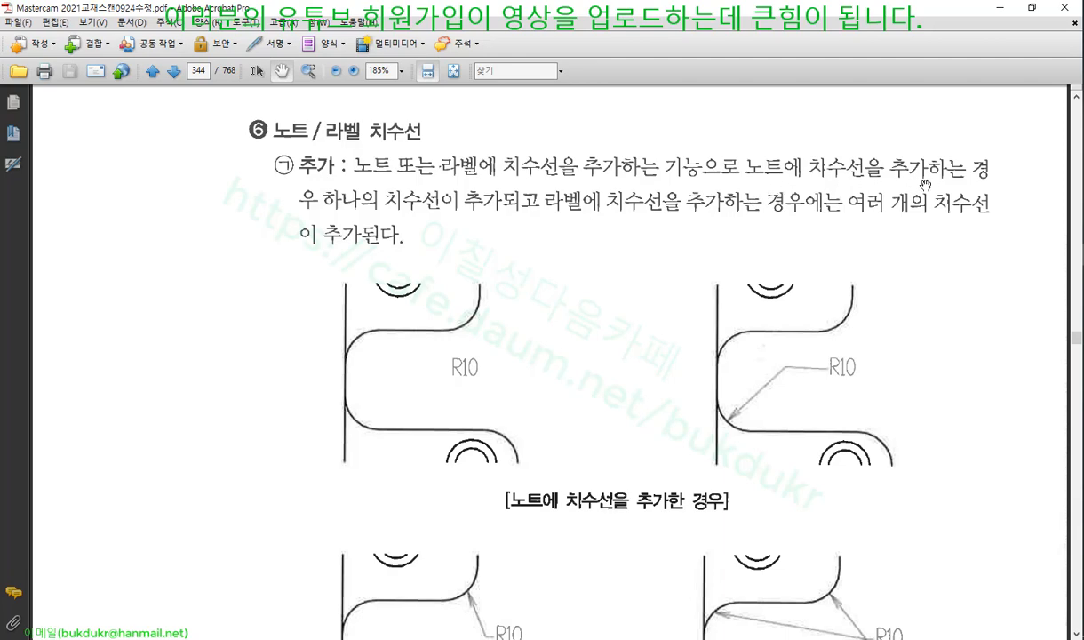
pyautogui.scroll(-5, 627, 216)
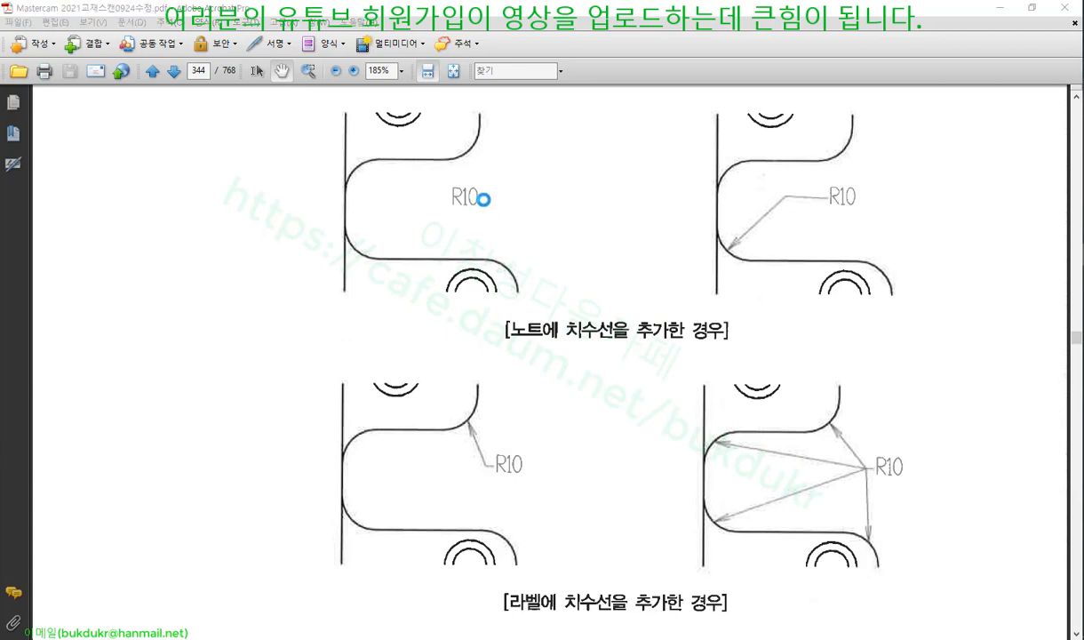
# Mark the R10 note and label examples in red and underline their leader captions
pyautogui.moveTo(478, 204)
pyautogui.mouseDown()
pyautogui.moveTo(440, 205)
pyautogui.moveTo(484, 191)
pyautogui.moveTo(470, 207)
pyautogui.mouseUp()
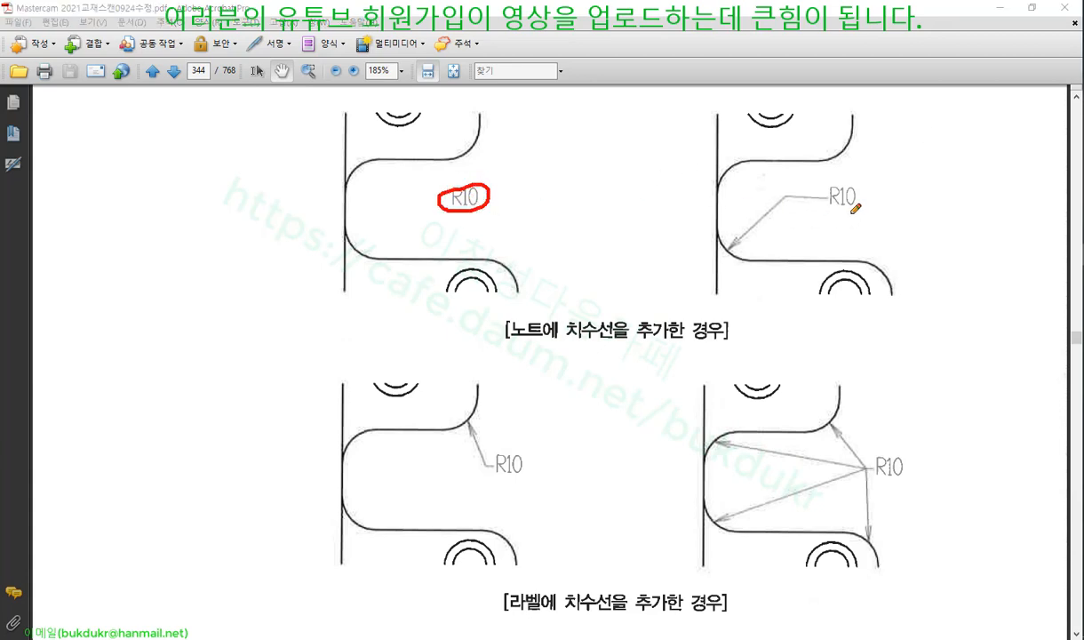
pyautogui.moveTo(856, 209)
pyautogui.mouseDown()
pyautogui.moveTo(835, 213)
pyautogui.moveTo(860, 206)
pyautogui.mouseUp()
pyautogui.moveTo(755, 191); pyautogui.dragTo(766, 212)
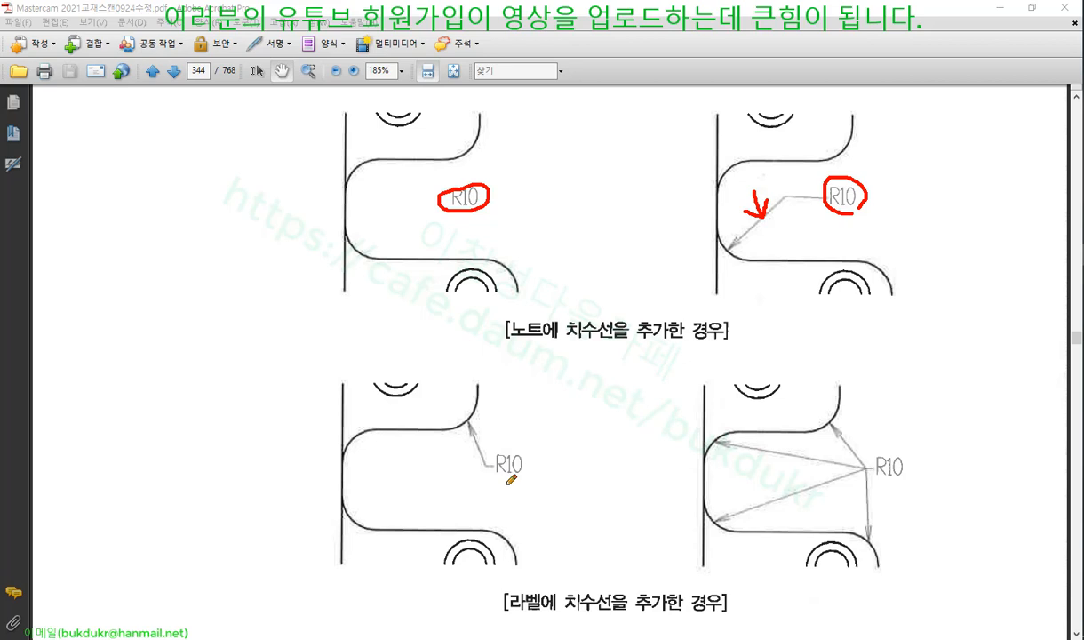
pyautogui.moveTo(511, 612); pyautogui.dragTo(718, 613)
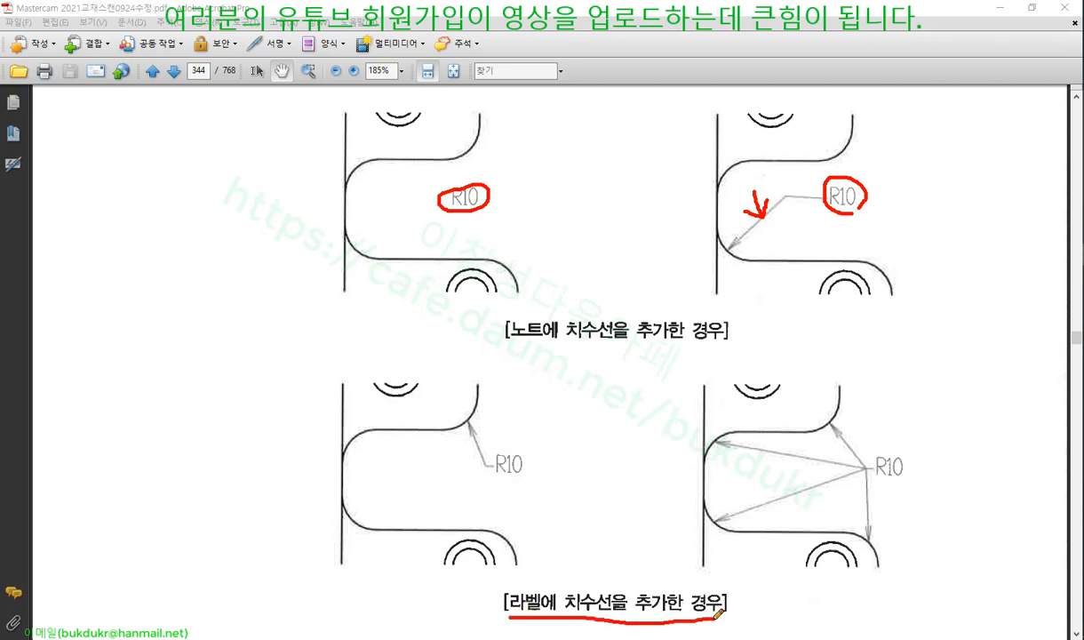
pyautogui.moveTo(513, 348); pyautogui.dragTo(734, 340)
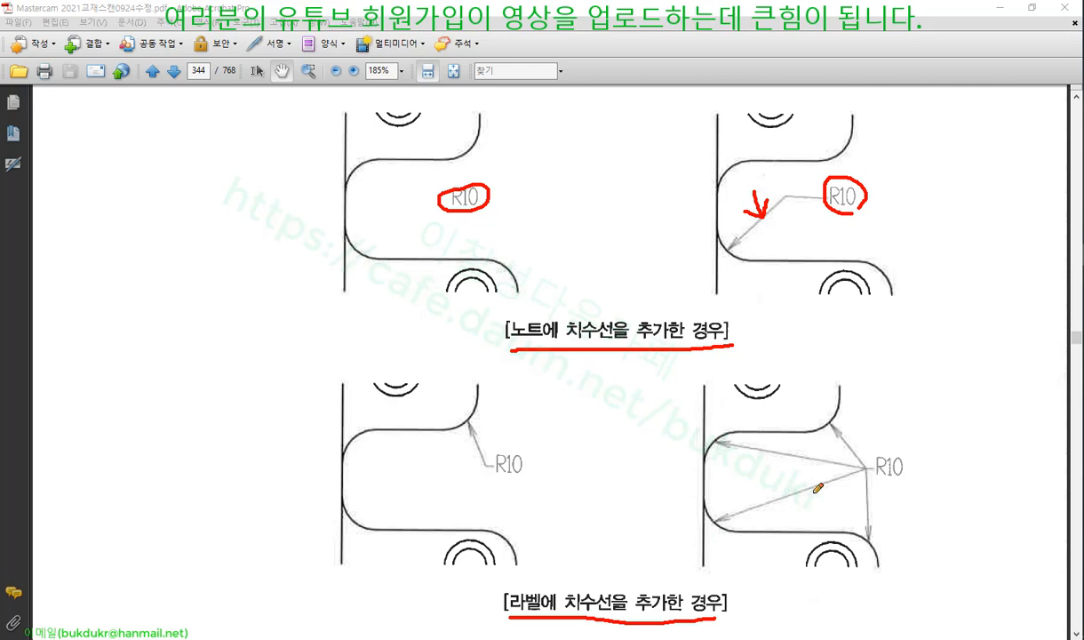
pyautogui.moveTo(816, 469)
pyautogui.mouseDown()
pyautogui.moveTo(857, 442)
pyautogui.moveTo(810, 480)
pyautogui.moveTo(868, 498)
pyautogui.mouseUp()
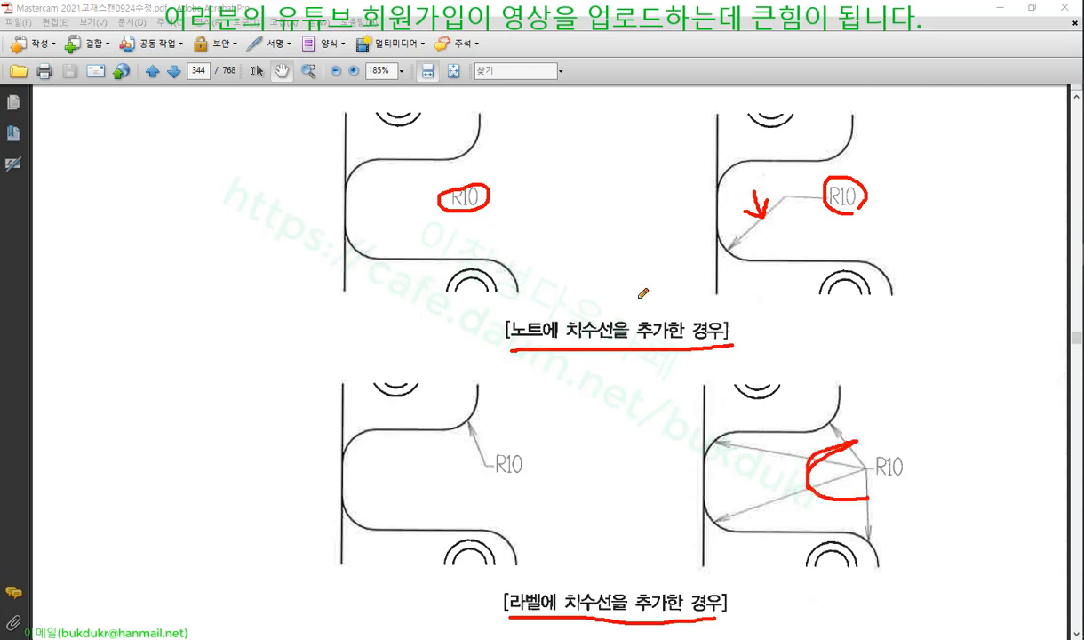
# Clear the red markup from the page and return to Mastercam
pyautogui.rightClick(644, 267)
pyautogui.click(653, 411)
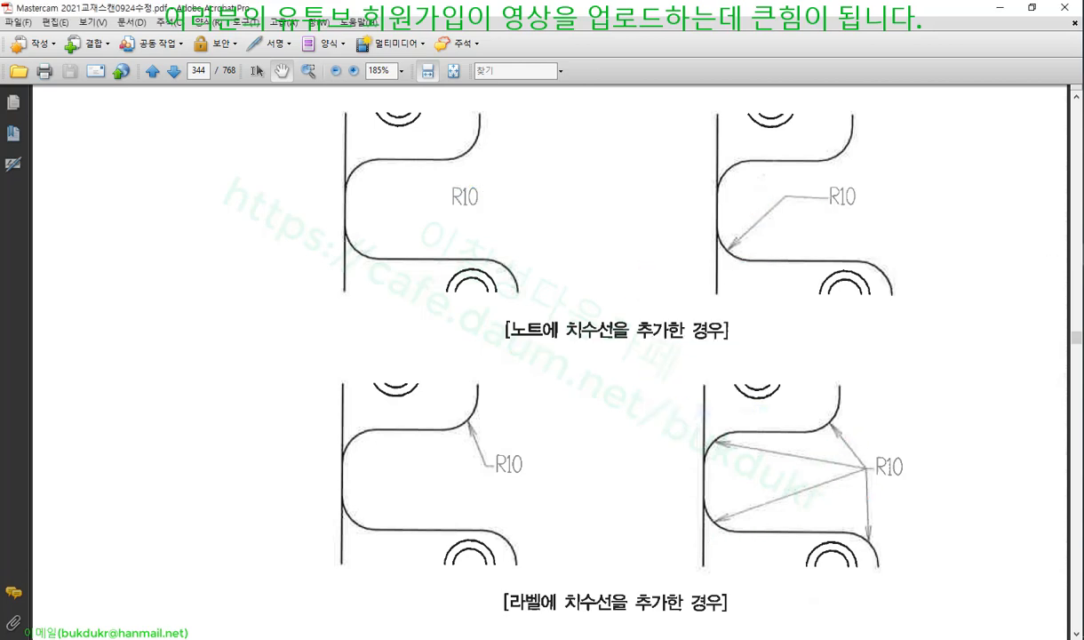
pyautogui.hotkey('alt', 'Tab')
# Look at Smart Dimension's advanced options, then close it without changes
pyautogui.scroll(-2, 634, 257)
pyautogui.scroll(3, 692, 303)
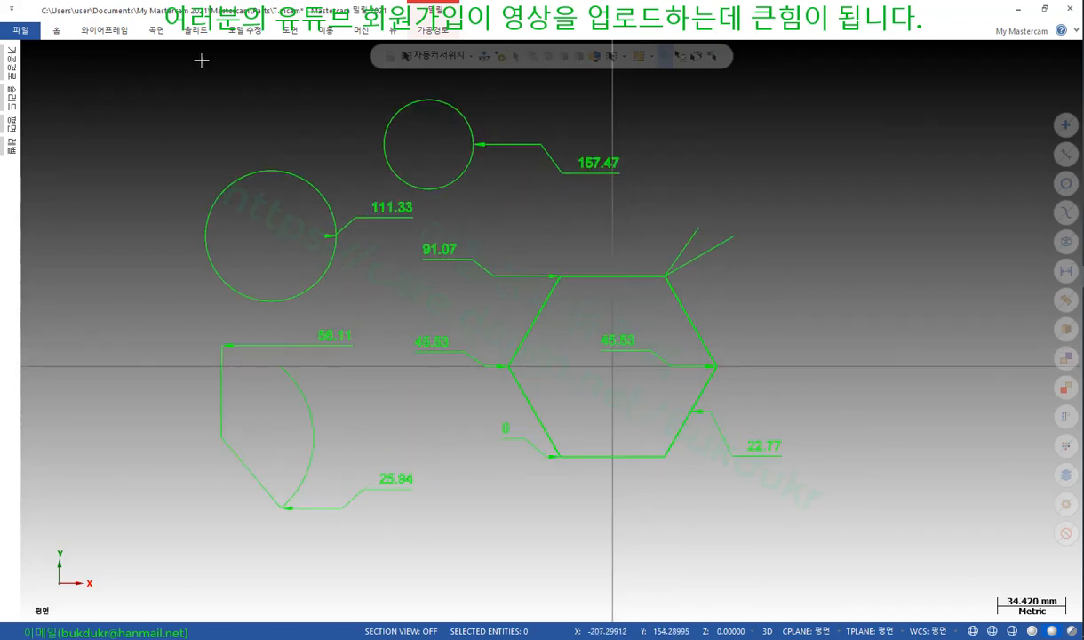
pyautogui.click(292, 31)
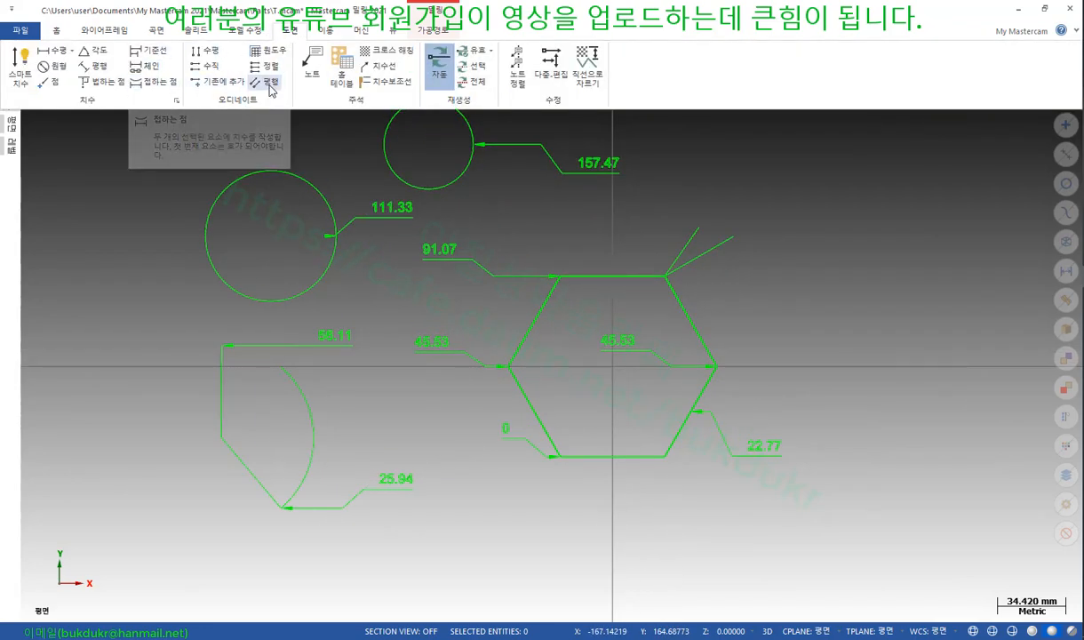
pyautogui.click(21, 64)
pyautogui.click(63, 102)
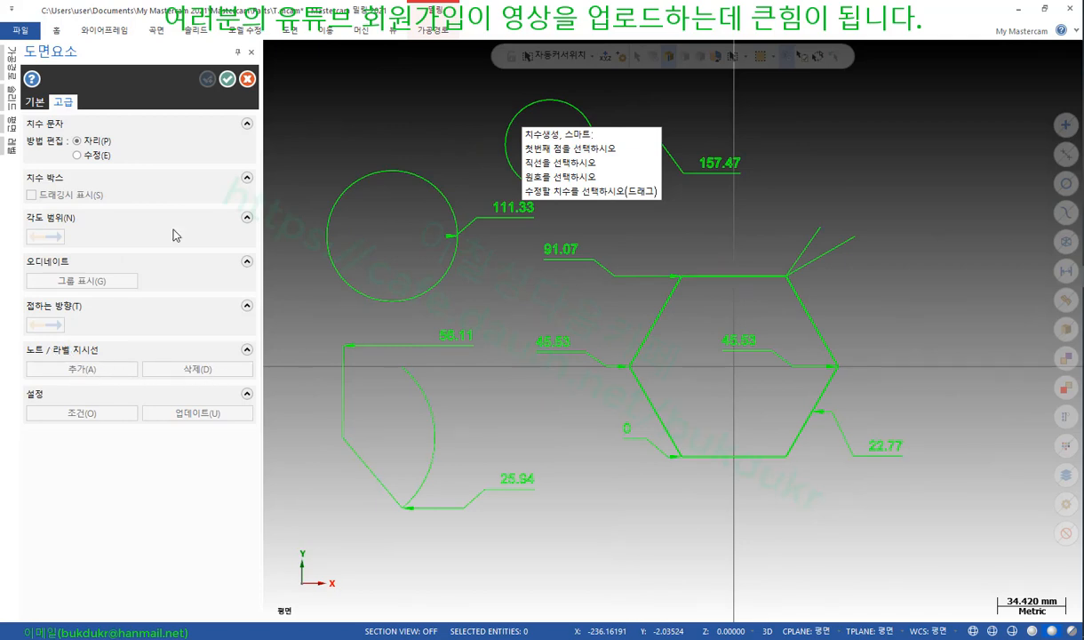
pyautogui.click(246, 79)
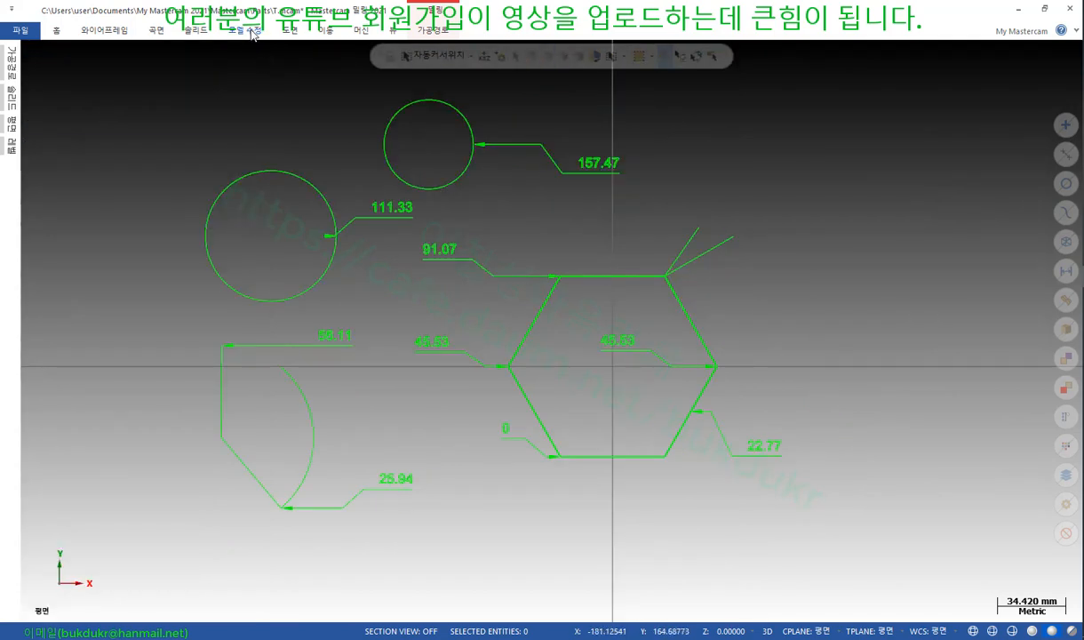
# Start a new text note from the Drafting tab
pyautogui.click(283, 31)
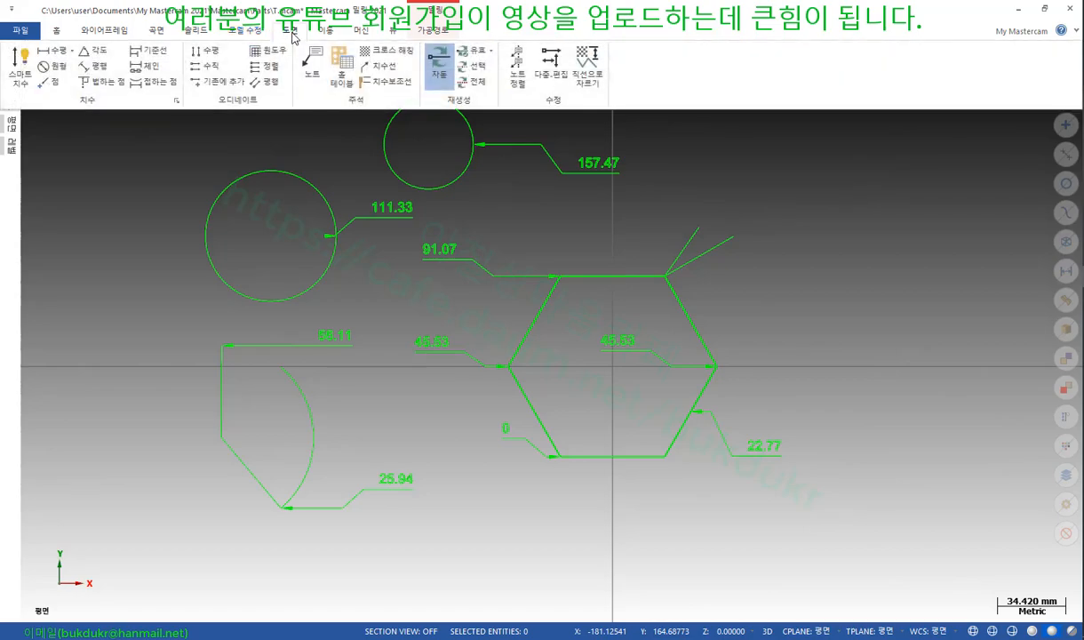
pyautogui.click(318, 73)
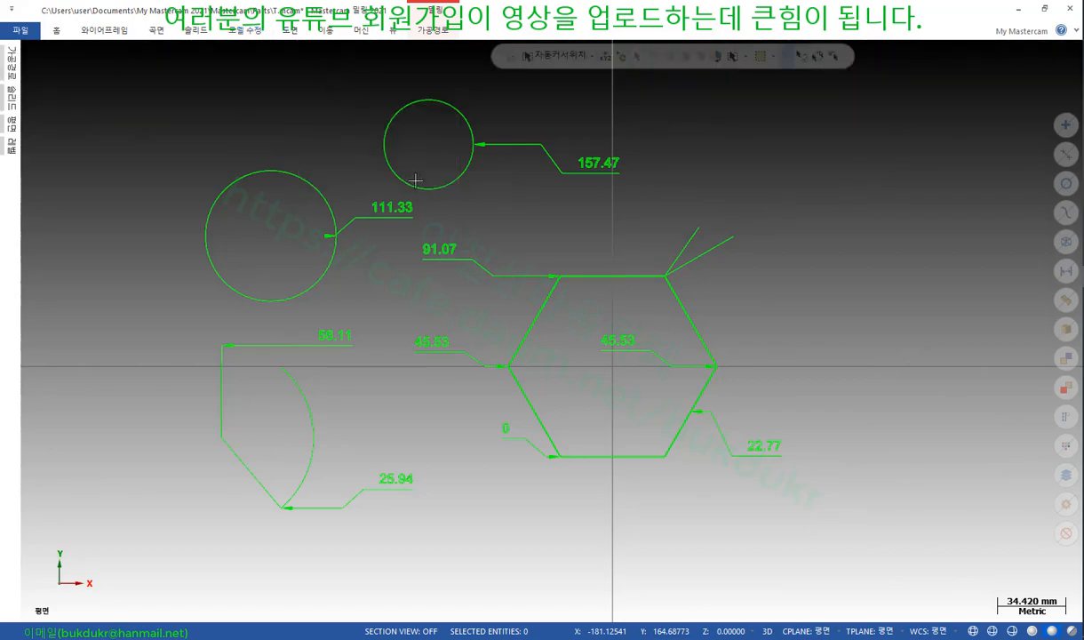
pyautogui.scroll(3, 830, 267)
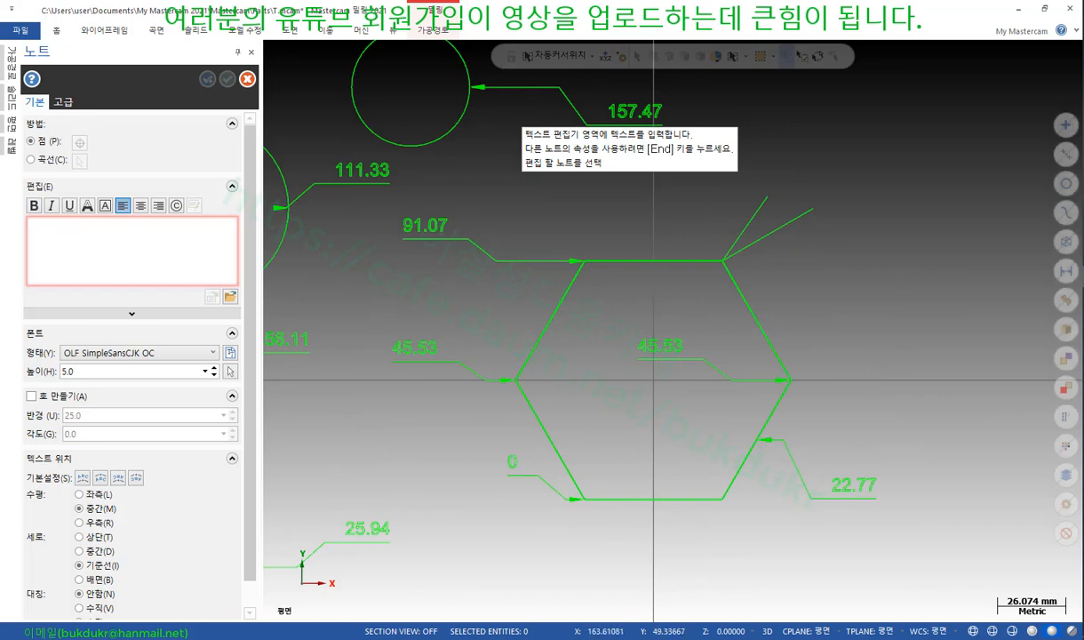
# Enter the note text R10, place it right of the hexagon, and view the Advanced leader options
pyautogui.click(1019, 9)
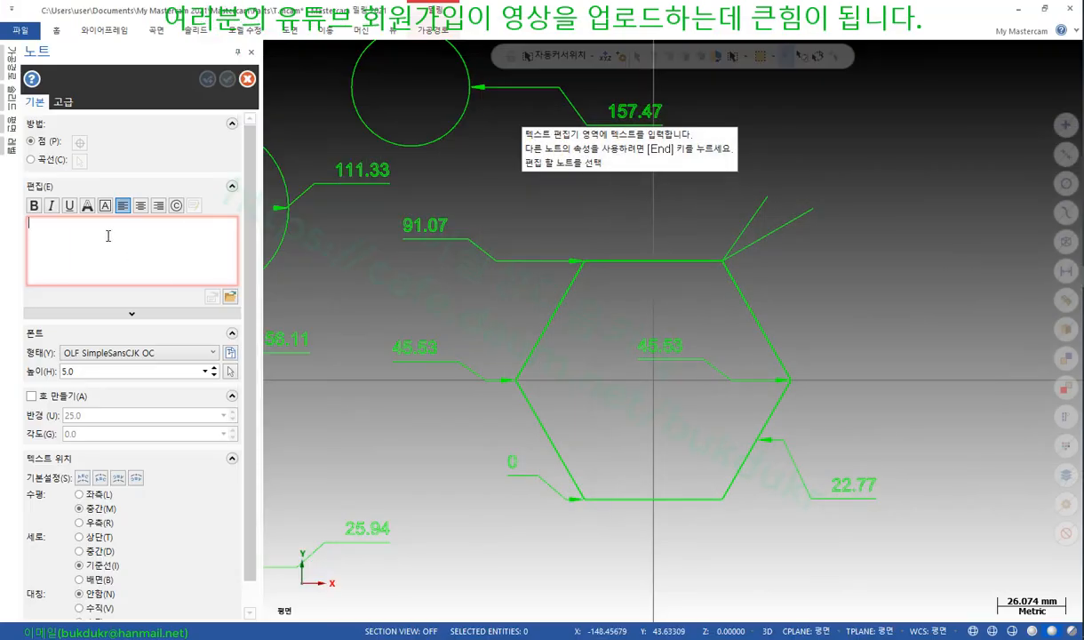
pyautogui.write('R1')
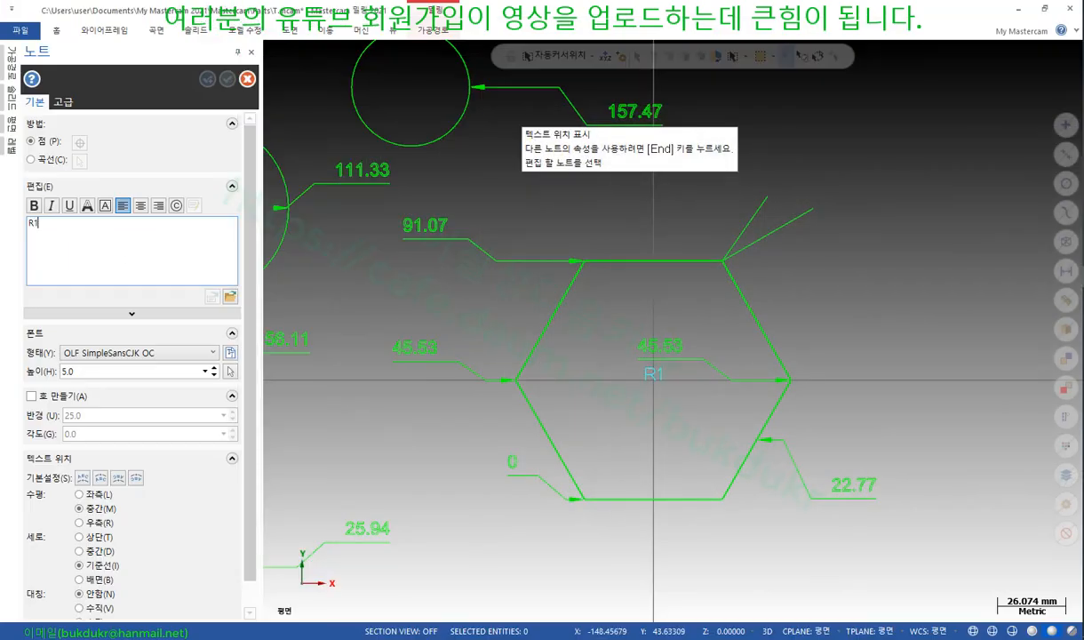
pyautogui.write('0')
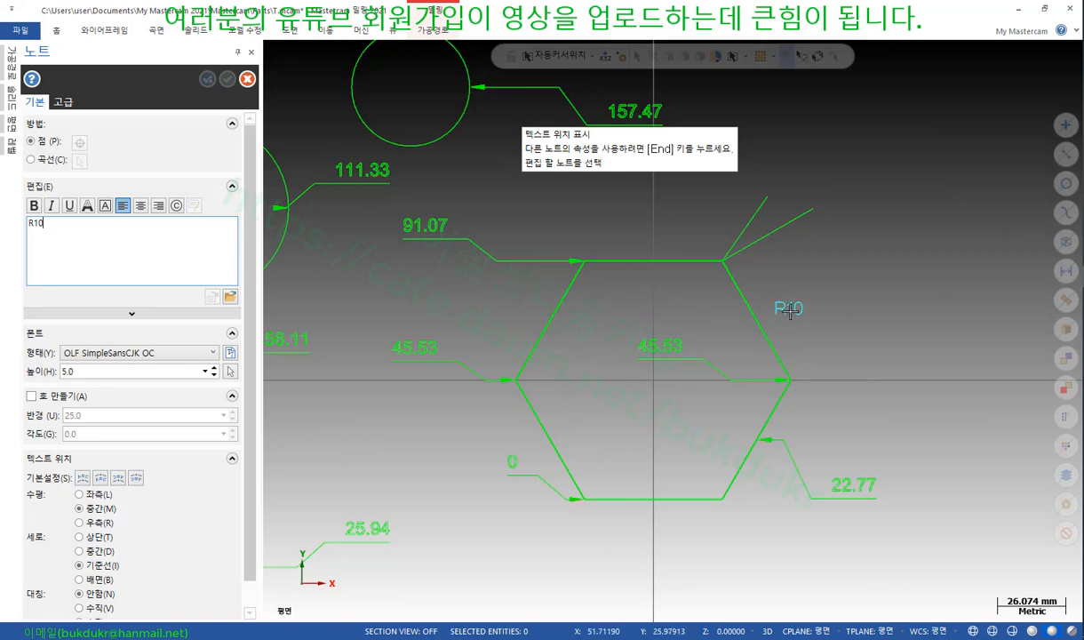
pyautogui.click(790, 304)
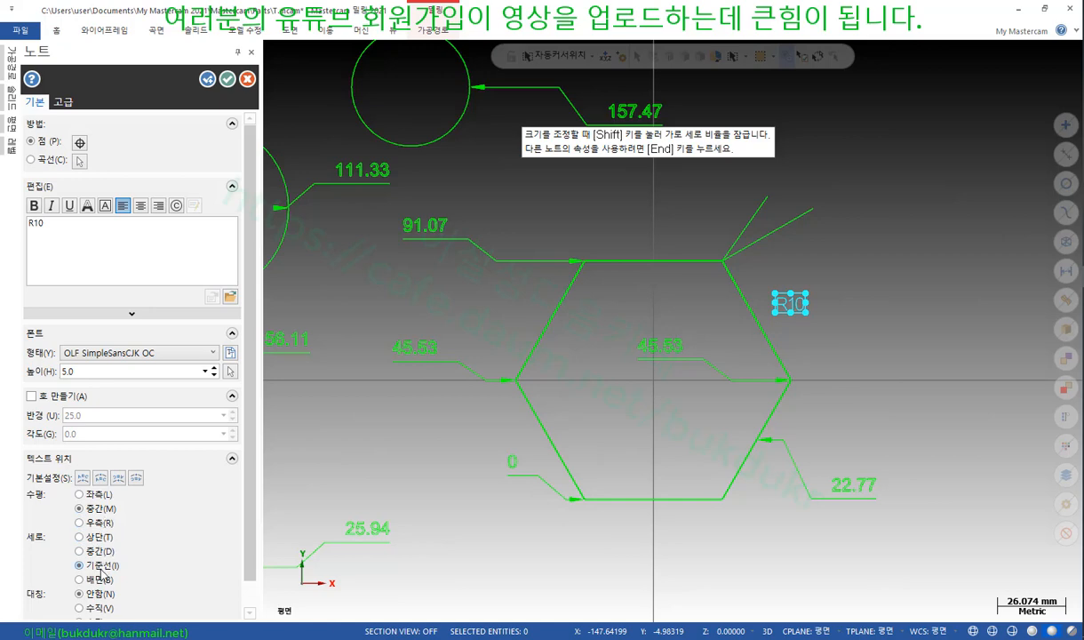
pyautogui.scroll(-1, 157, 503)
pyautogui.click(64, 104)
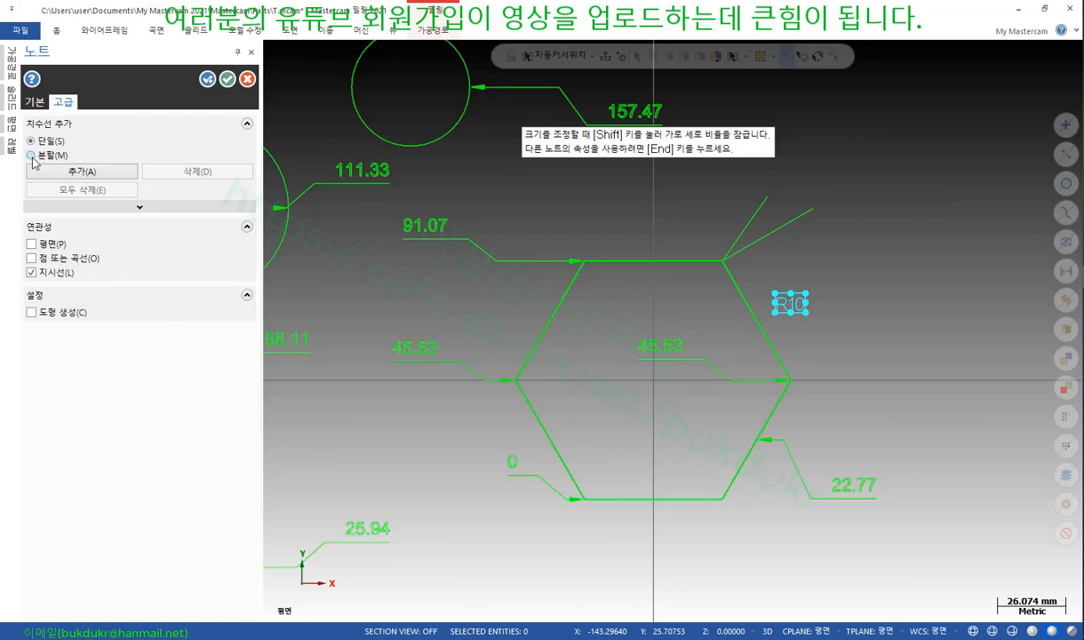
# Add a single leader from the R10 note to the hexagon's upper-right edge
pyautogui.click(31, 155)
pyautogui.click(32, 140)
pyautogui.click(82, 171)
pyautogui.scroll(2, 856, 259)
pyautogui.scroll(3, 818, 290)
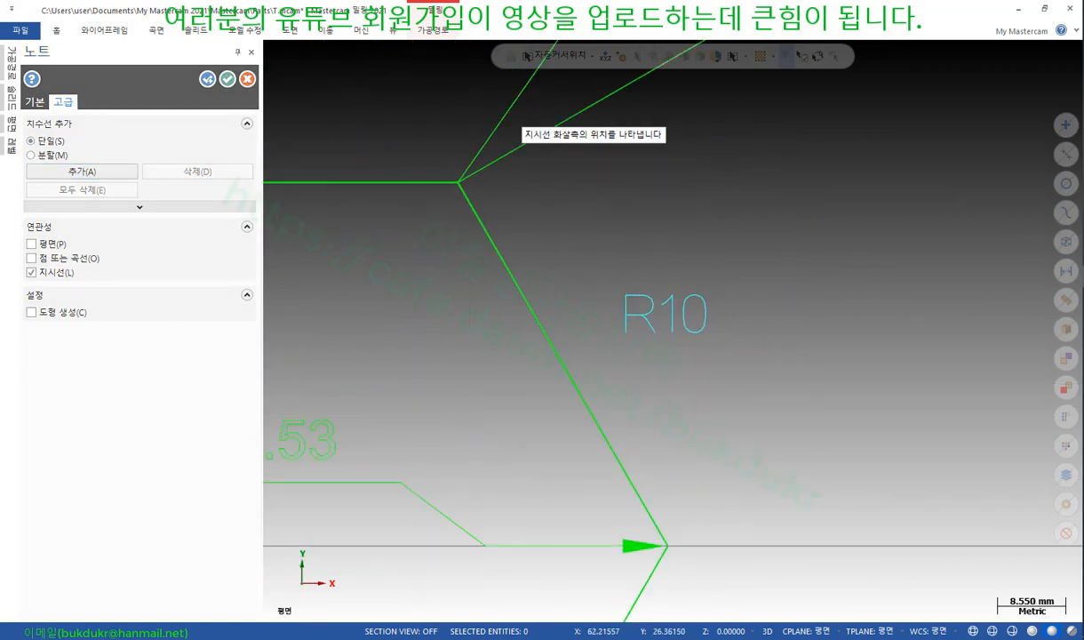
pyautogui.click(563, 363)
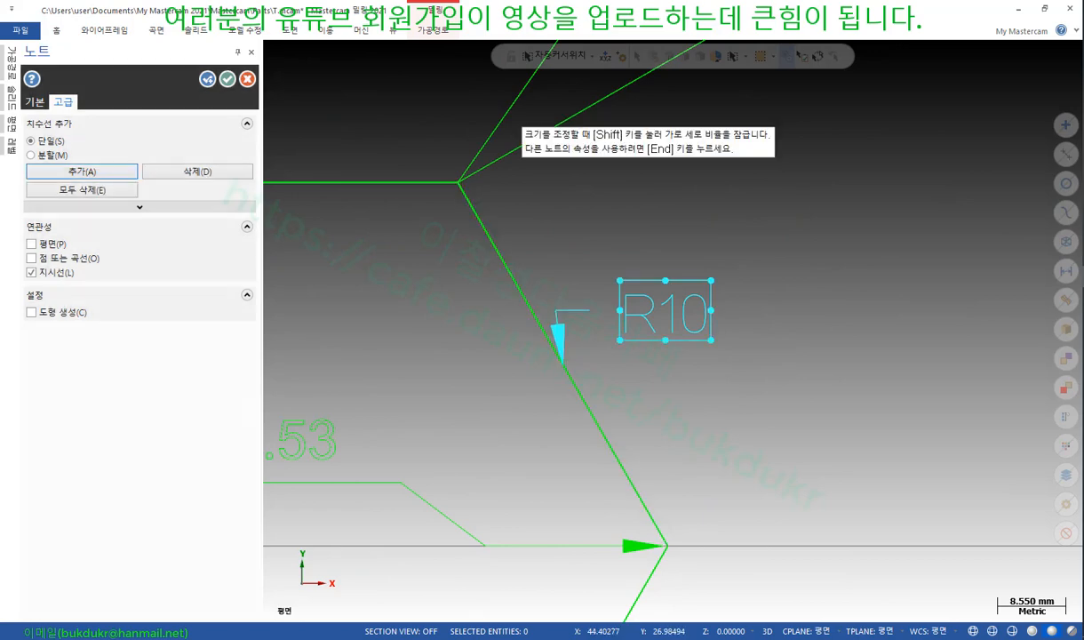
pyautogui.scroll(-1, 775, 288)
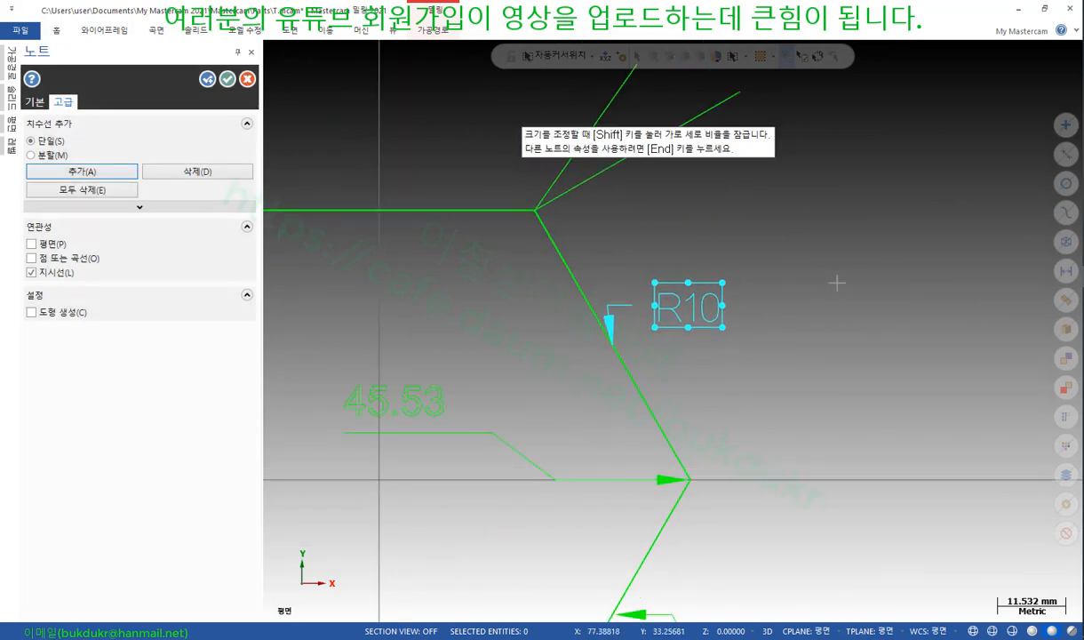
# Move the R10 note up and right, switch to segmented leaders, and widen its text box
pyautogui.click(707, 282)
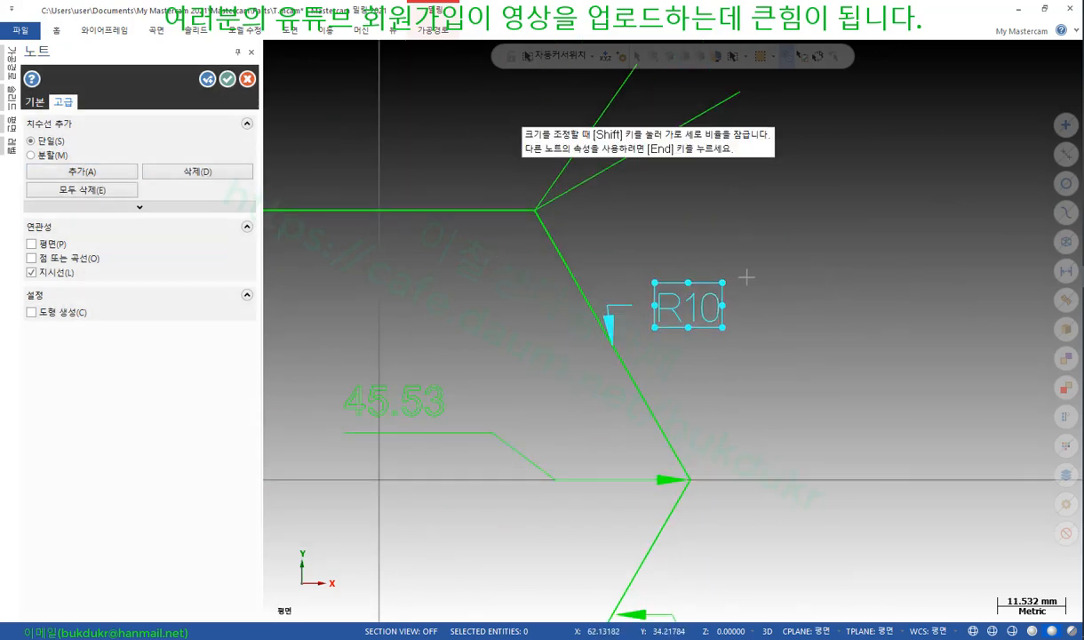
pyautogui.moveTo(707, 282); pyautogui.dragTo(789, 263)
pyautogui.click(789, 263)
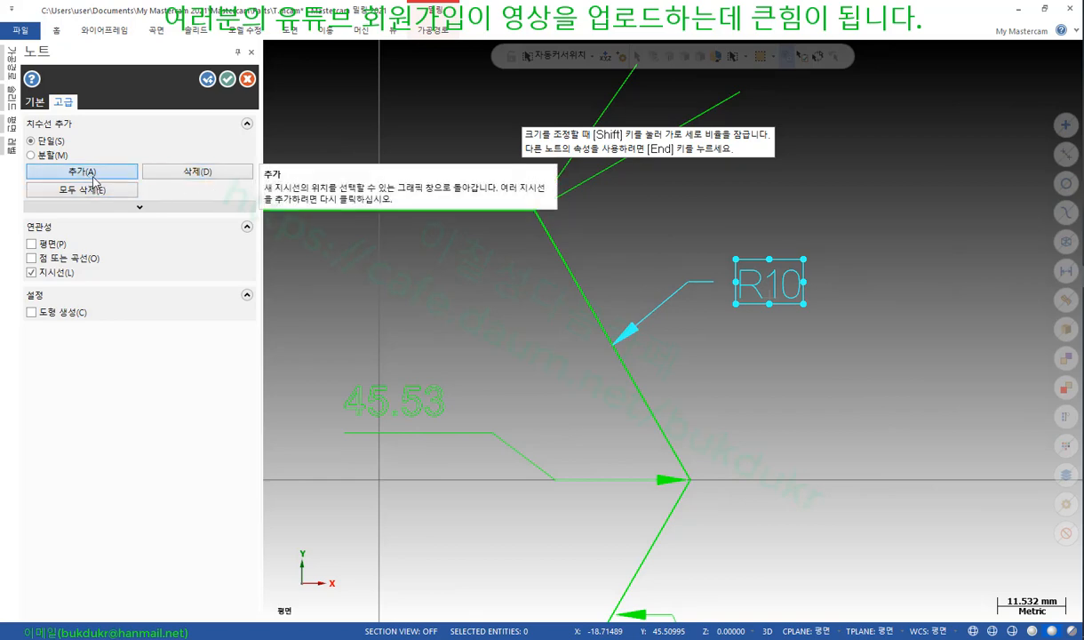
pyautogui.click(31, 155)
pyautogui.click(82, 170)
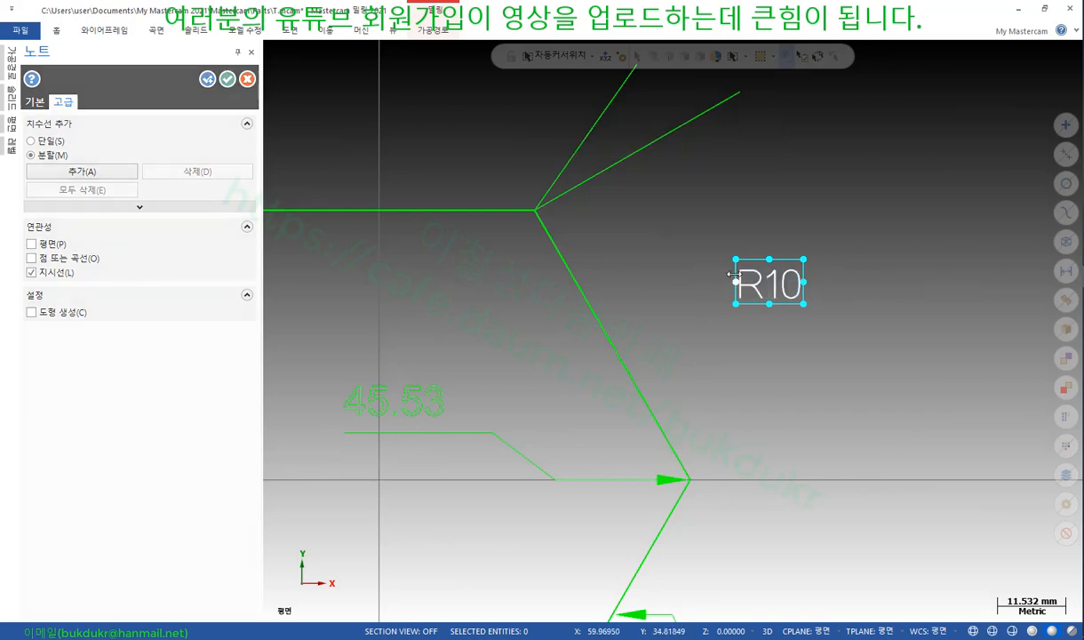
pyautogui.moveTo(733, 280); pyautogui.dragTo(714, 241)
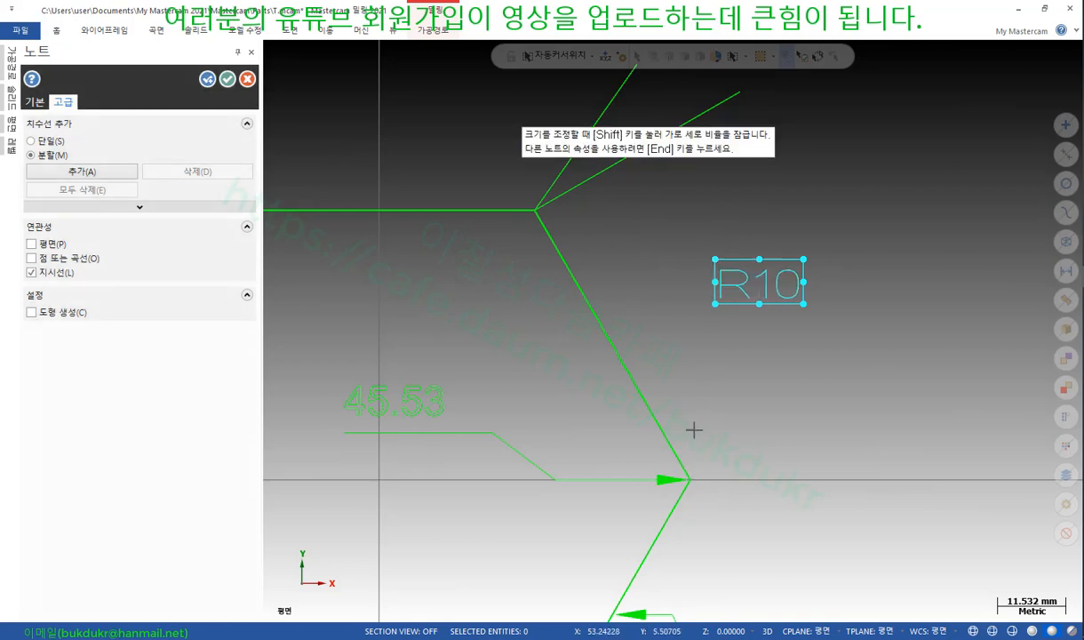
# Draw a segmented leader from the hexagon's right corner through one bend to its top-right corner
pyautogui.click(90, 175)
pyautogui.click(690, 480)
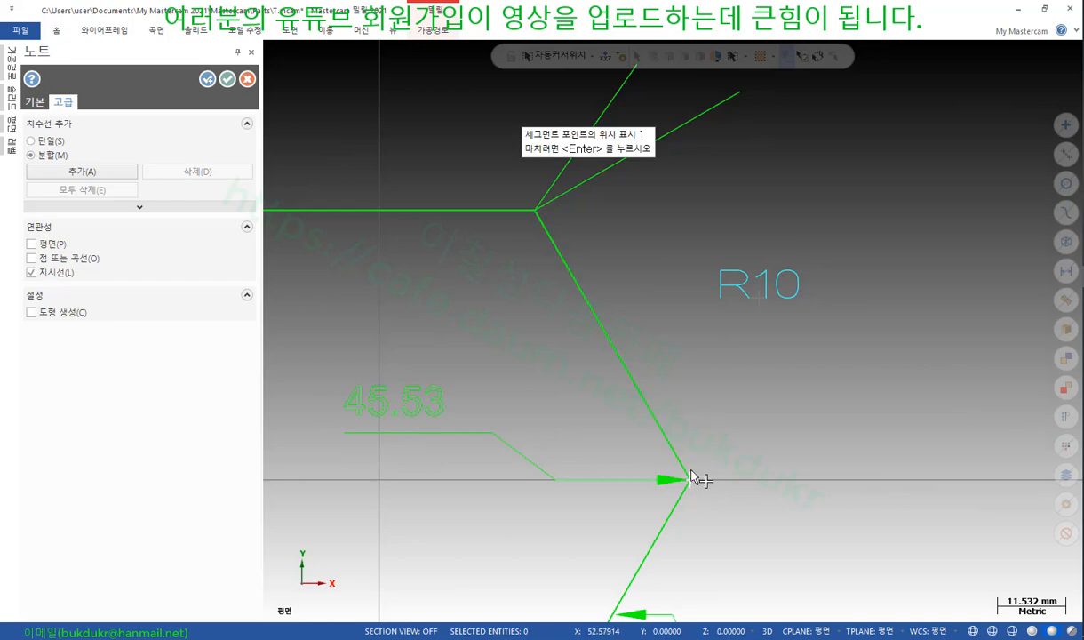
pyautogui.click(710, 307)
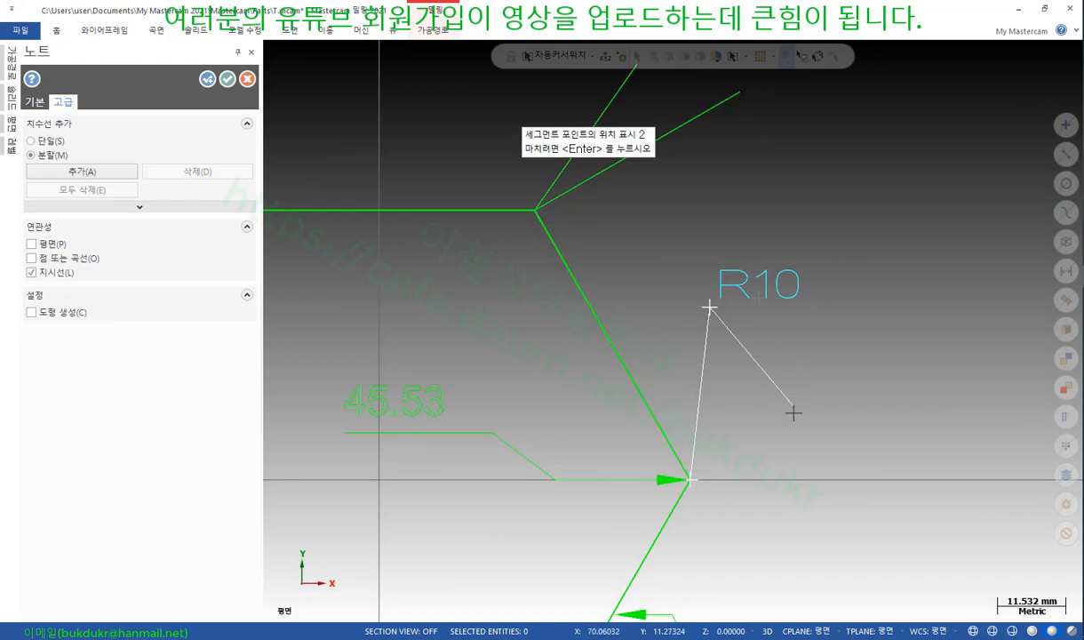
pyautogui.click(536, 212)
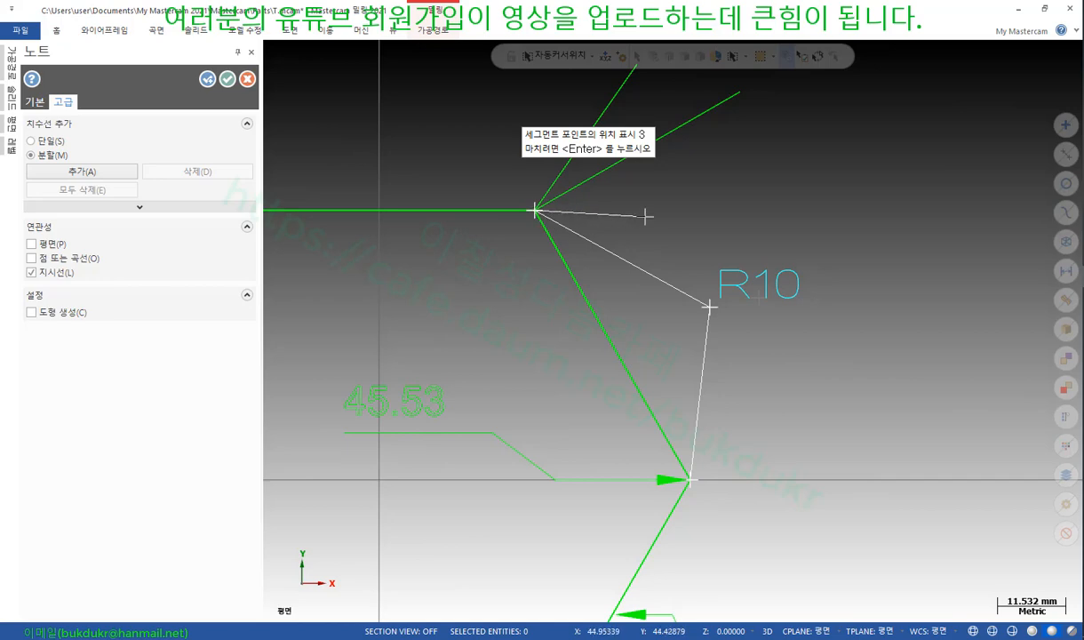
pyautogui.press('Return')
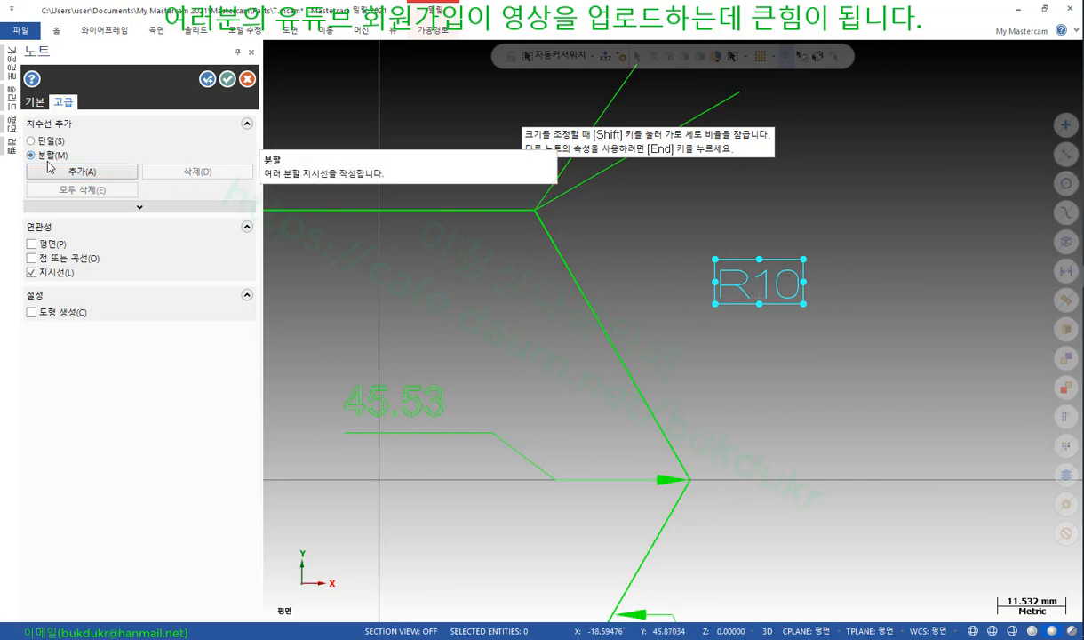
# Draw a second multi-bend zigzag leader into the R10 note, then check the PDF textbook
pyautogui.click(98, 171)
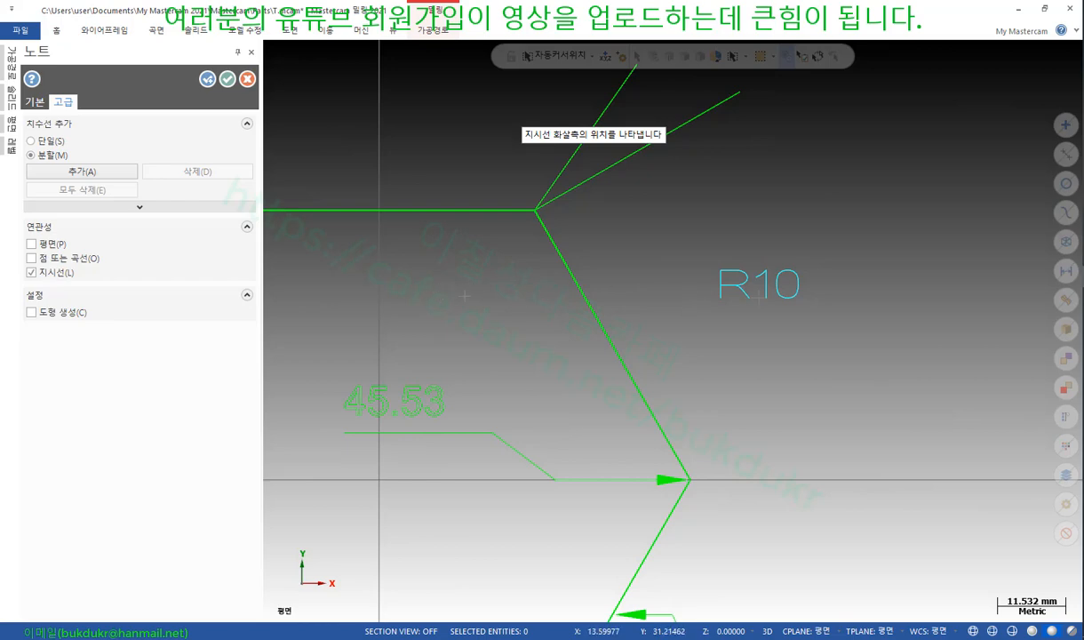
pyautogui.click(702, 291)
pyautogui.click(428, 291)
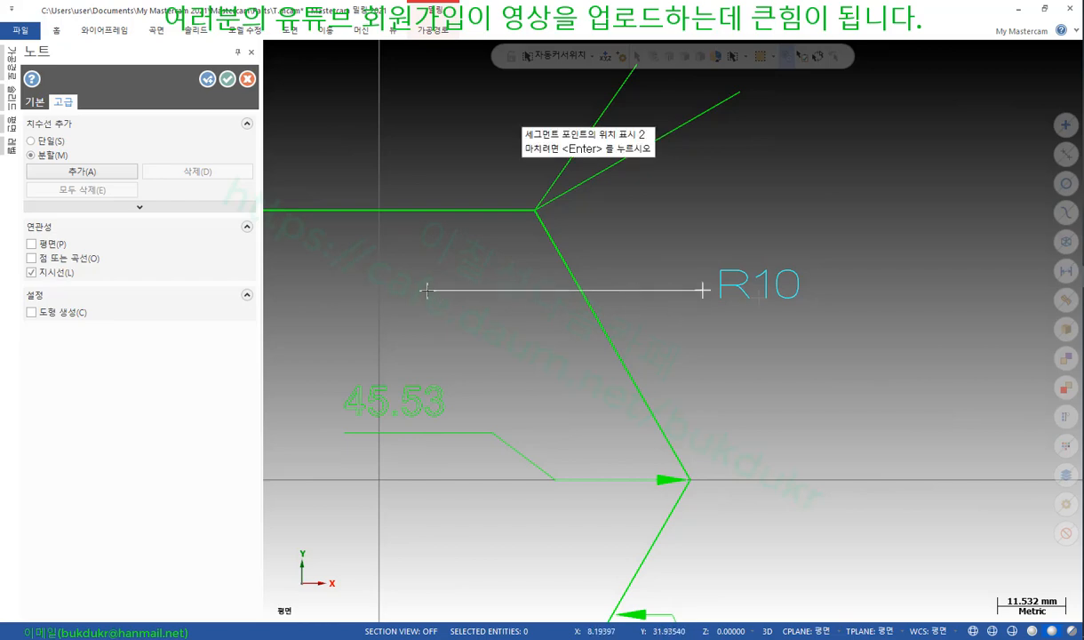
pyautogui.click(653, 464)
pyautogui.click(650, 209)
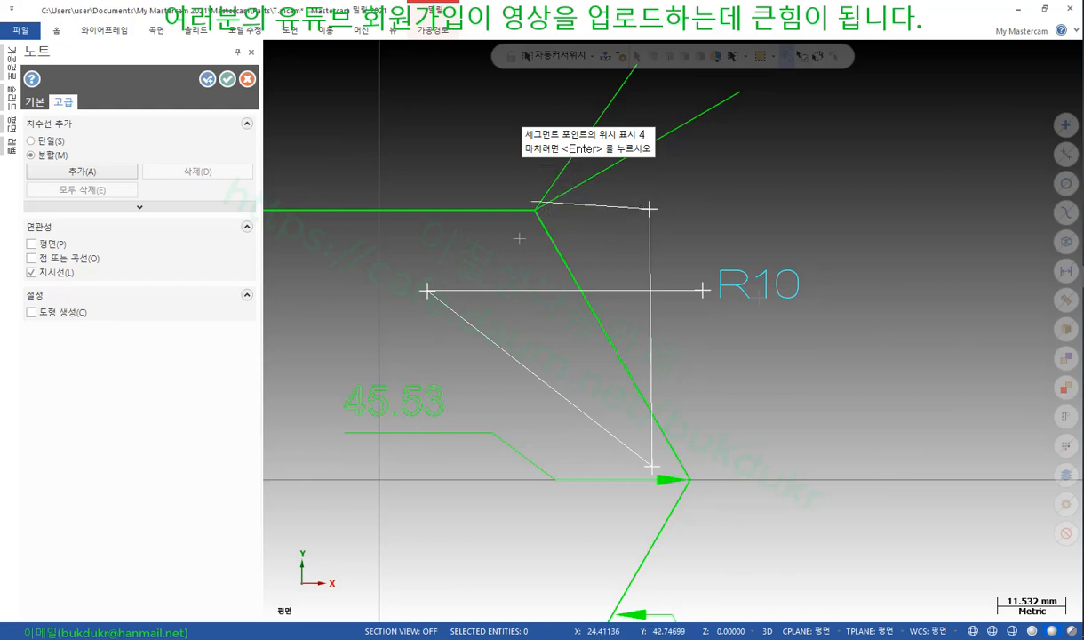
pyautogui.click(531, 409)
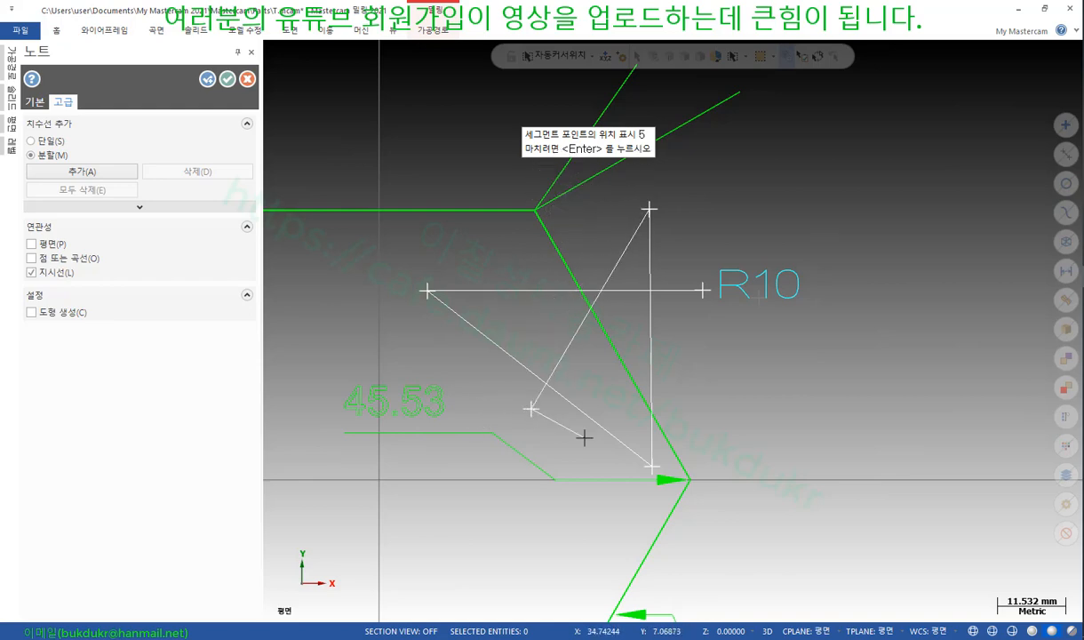
pyautogui.press('Return')
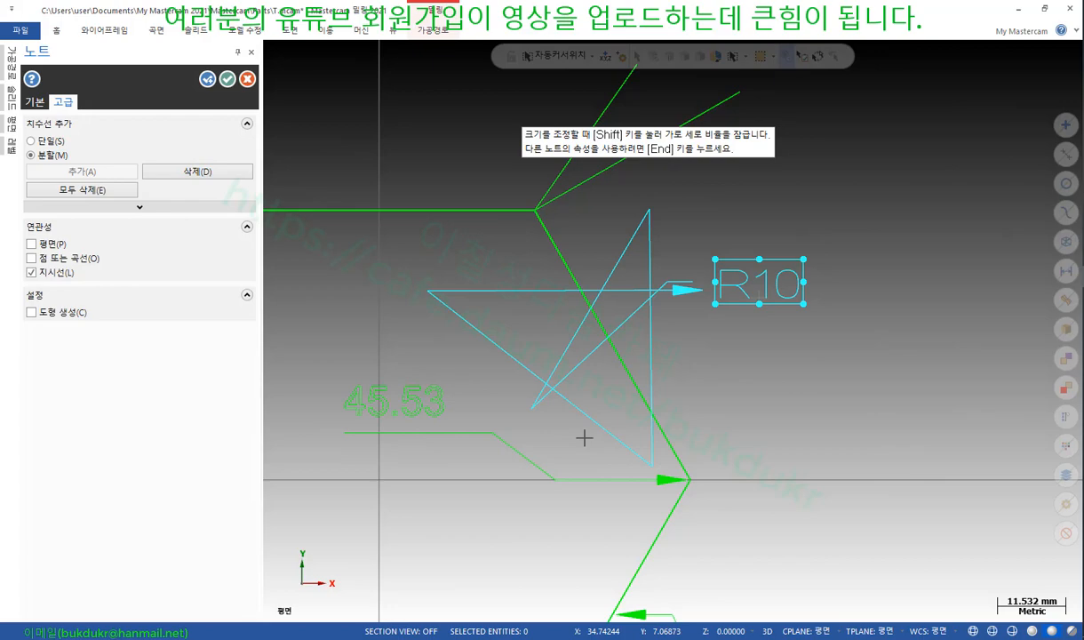
pyautogui.scroll(-1, 833, 414)
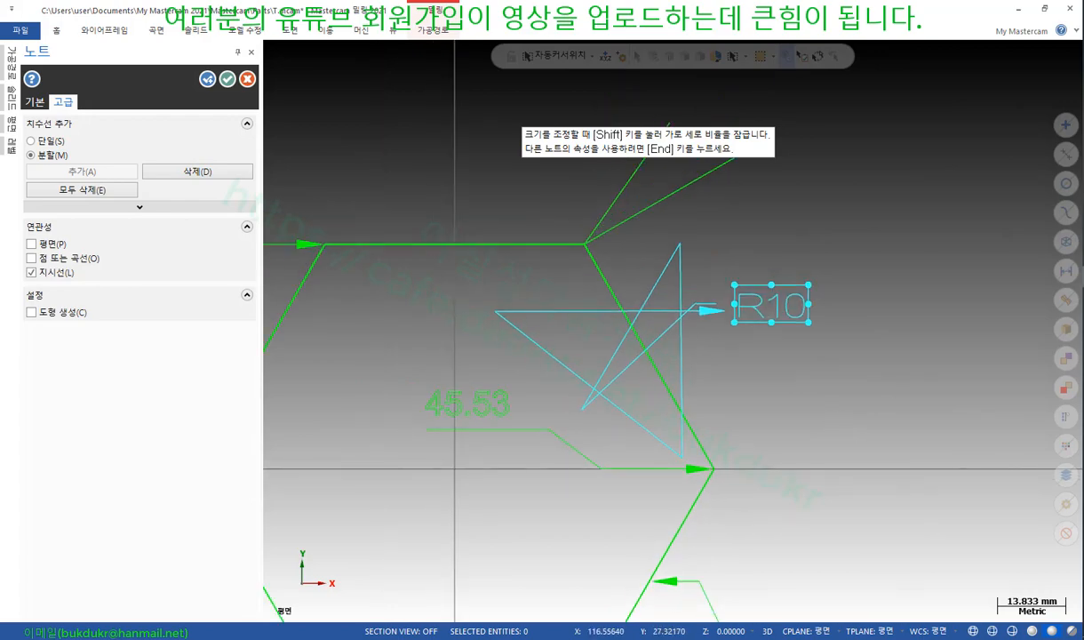
pyautogui.hotkey('alt', 'Tab')
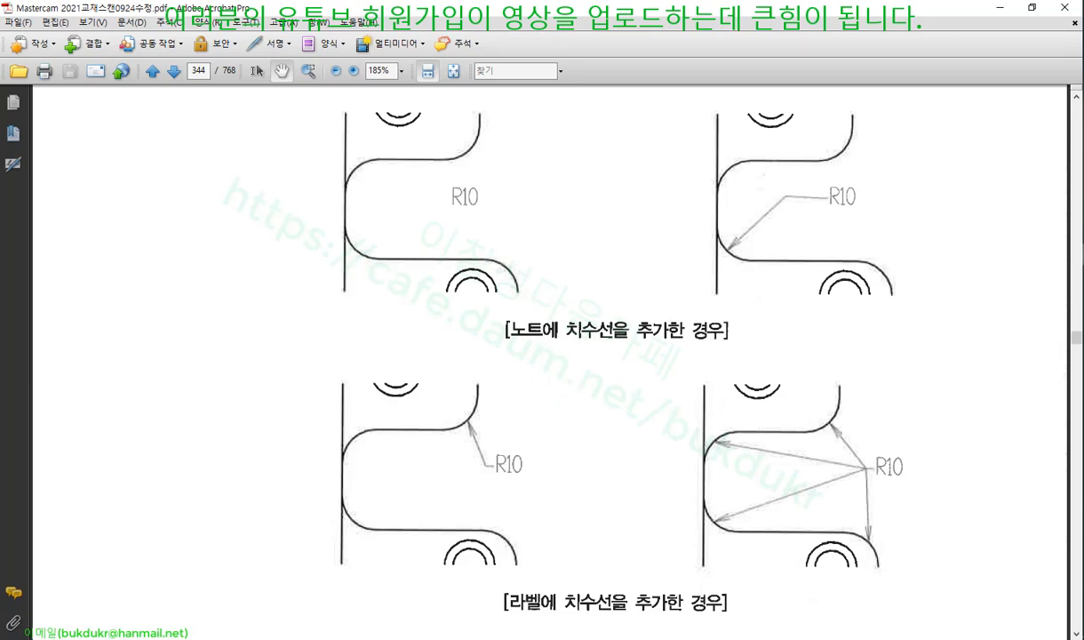
pyautogui.hotkey('alt', 'Tab')
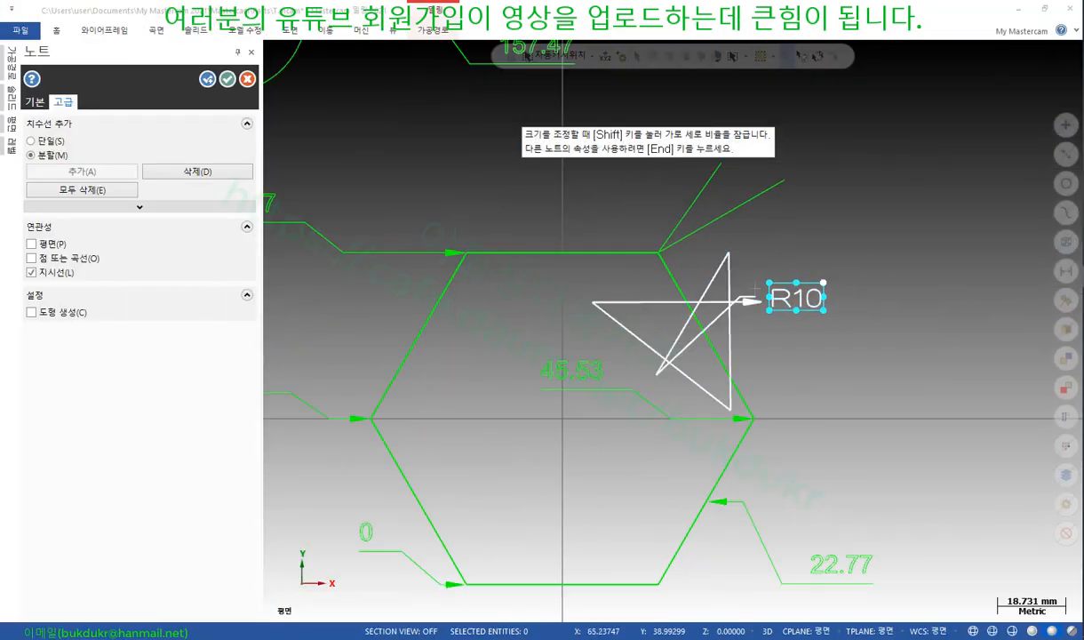
# Delete all leaders and add single straight leaders to the hexagon's slanted edge and upper vertex
pyautogui.scroll(-3, 931, 306)
pyautogui.scroll(1, 850, 301)
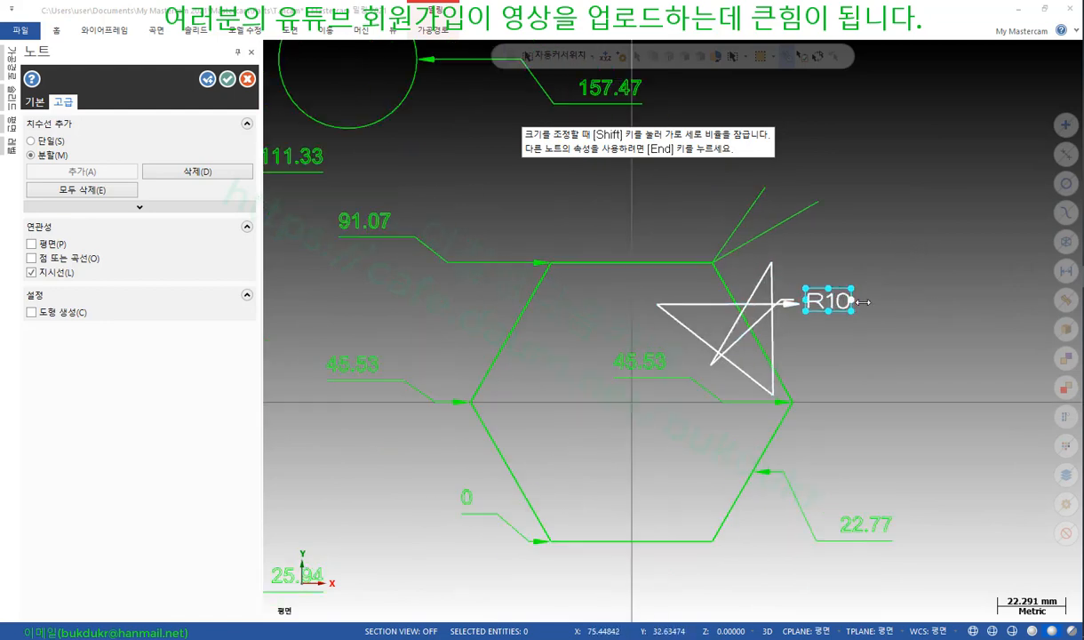
pyautogui.scroll(1, 863, 302)
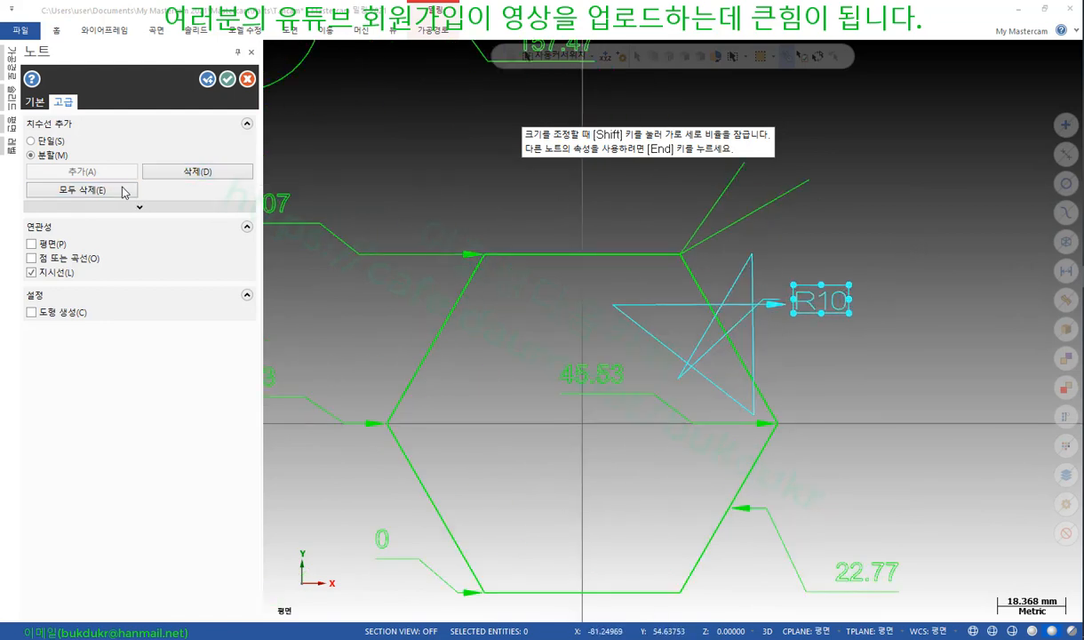
pyautogui.click(124, 193)
pyautogui.scroll(3, 133, 206)
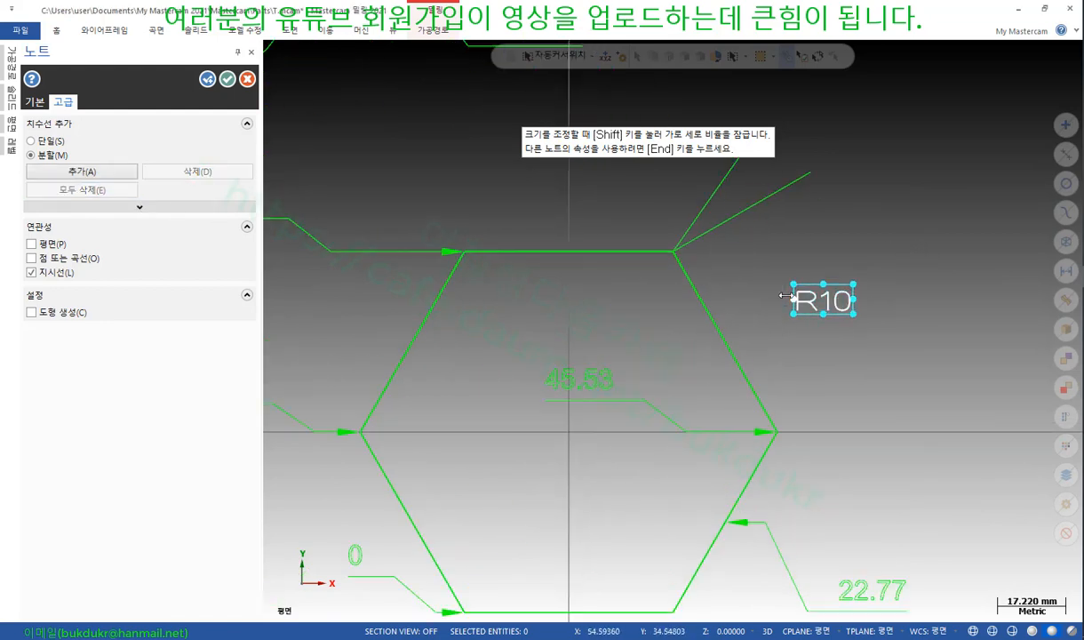
pyautogui.click(48, 140)
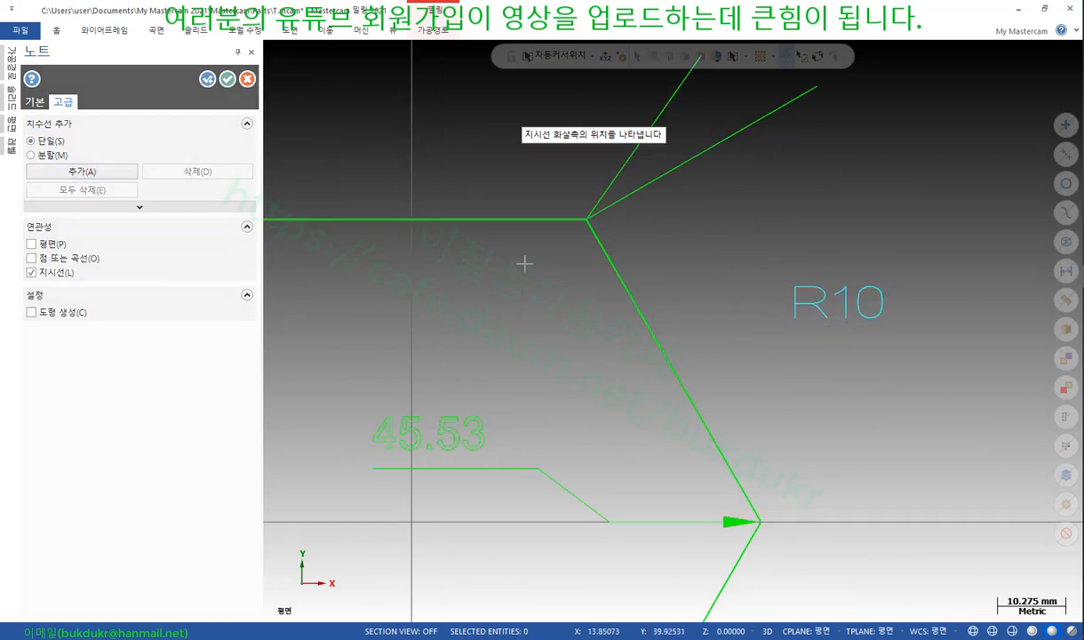
pyautogui.click(673, 370)
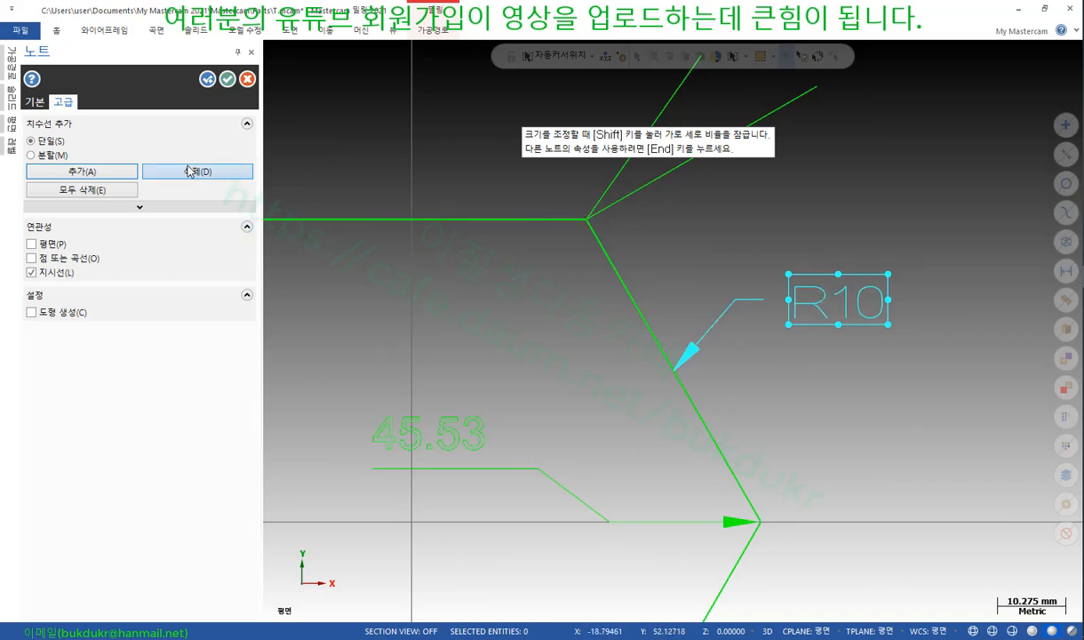
pyautogui.click(79, 171)
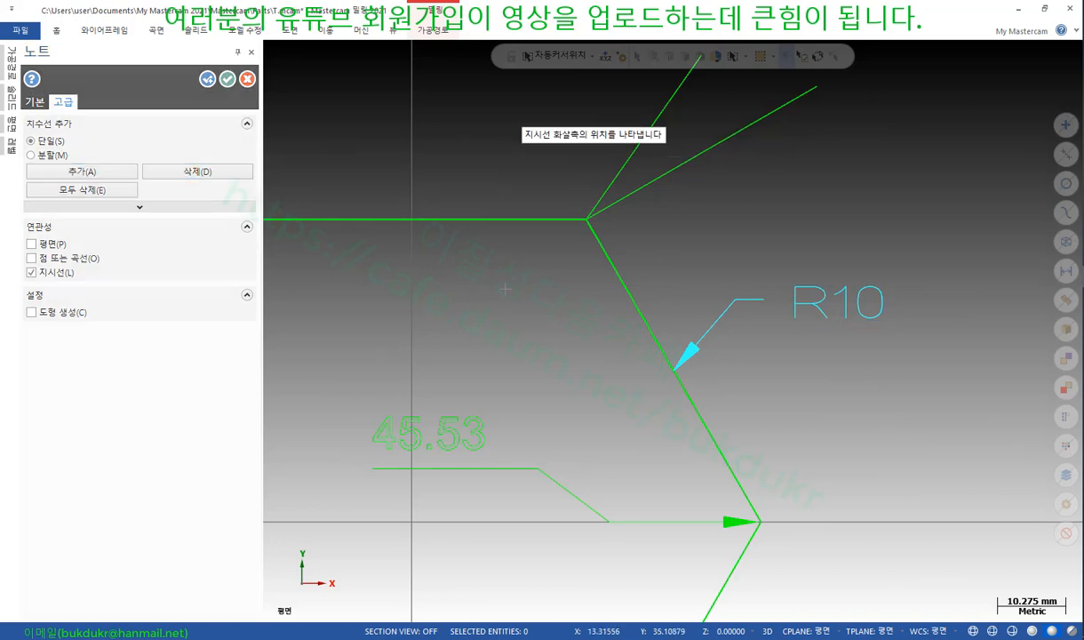
pyautogui.click(588, 222)
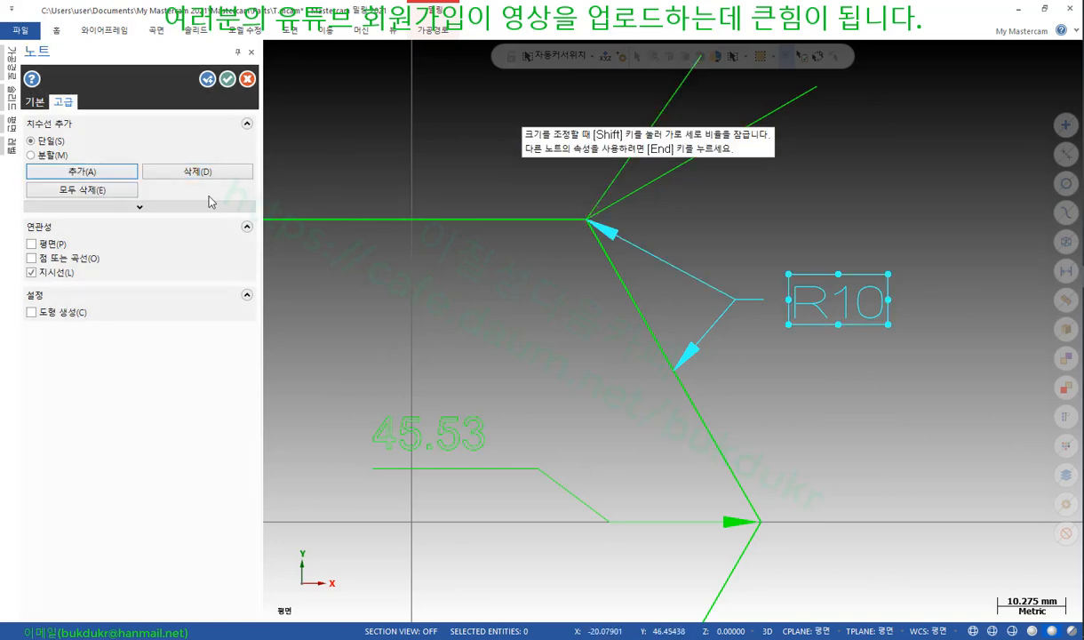
# Add more straight leaders to the lower vertex, upper-left vertex and angled top line
pyautogui.click(109, 177)
pyautogui.click(758, 520)
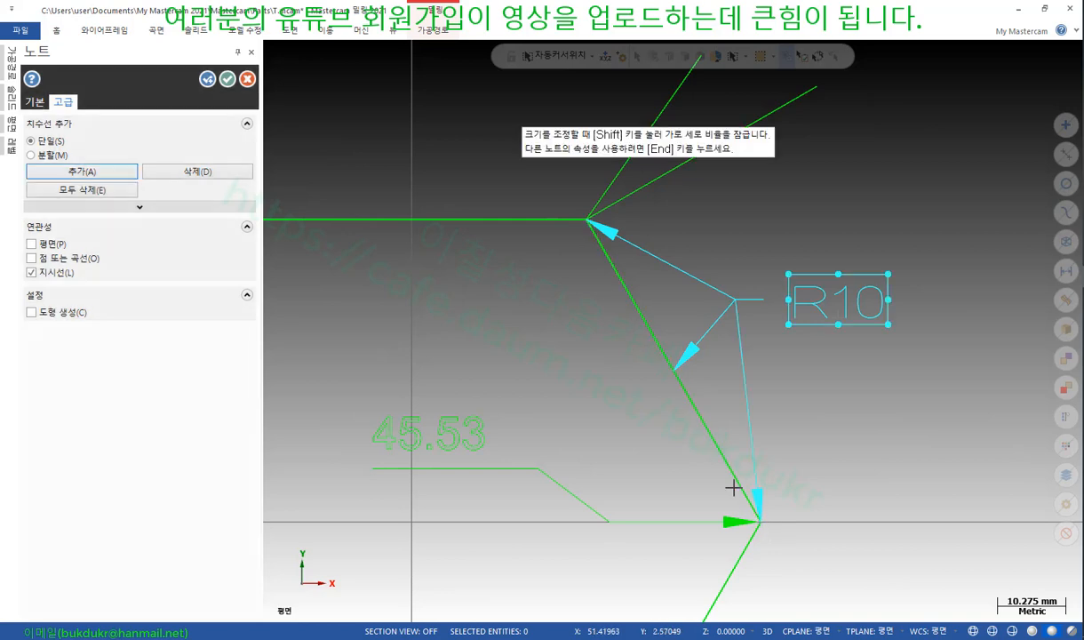
pyautogui.scroll(-1, 726, 458)
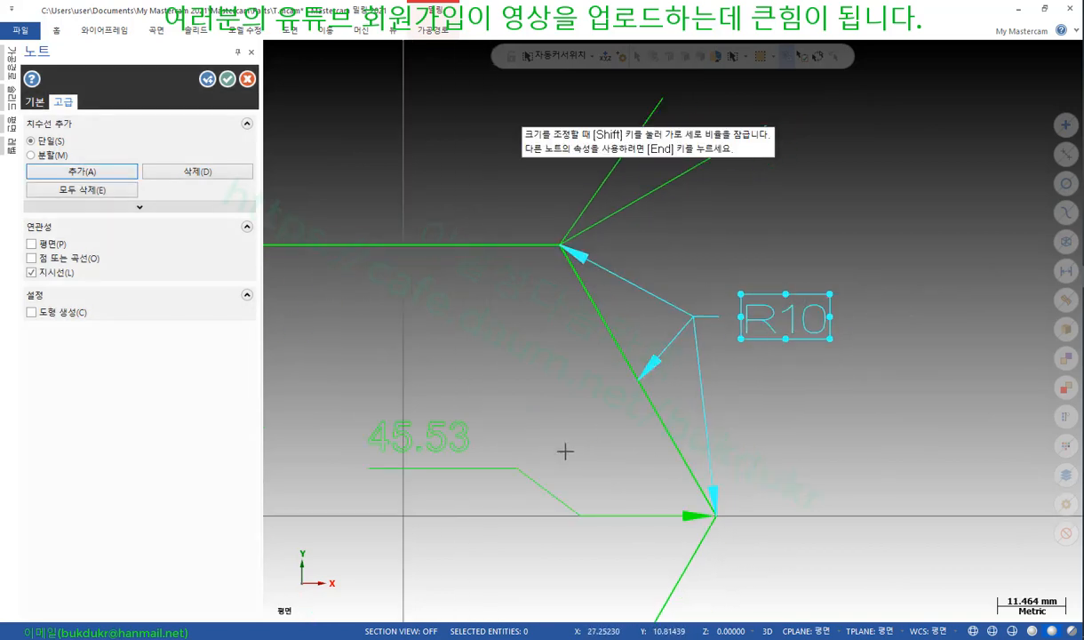
pyautogui.scroll(-2, 565, 445)
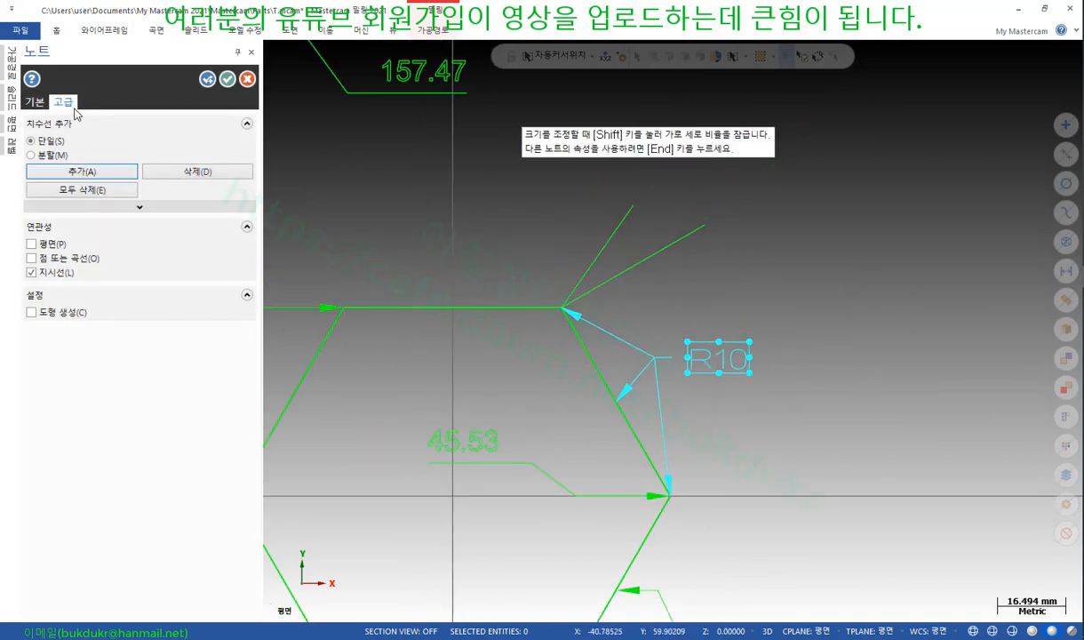
pyautogui.click(93, 171)
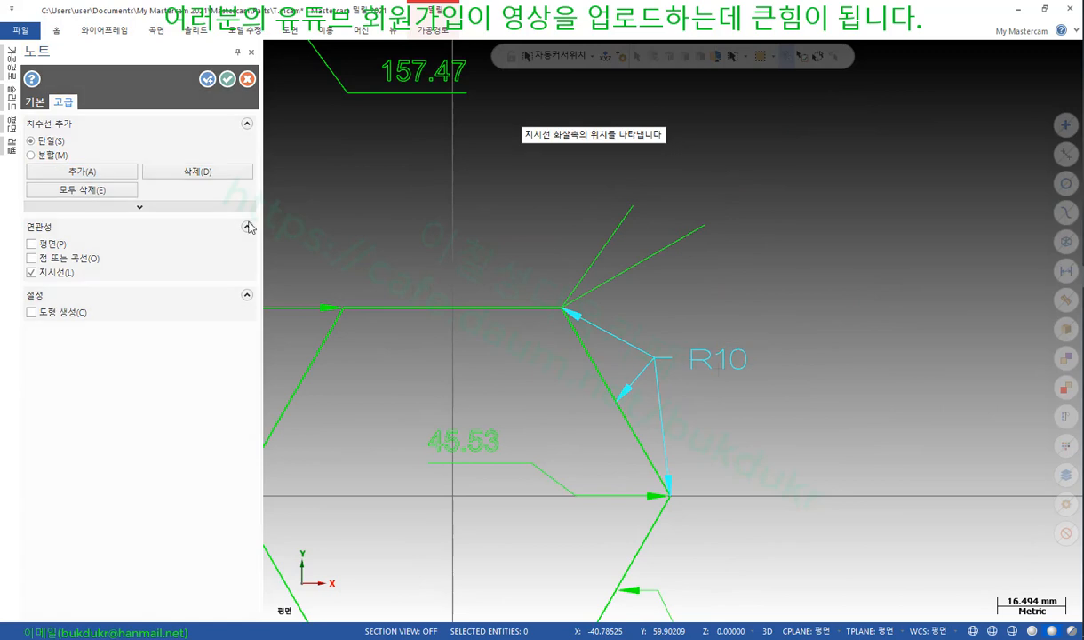
pyautogui.click(349, 309)
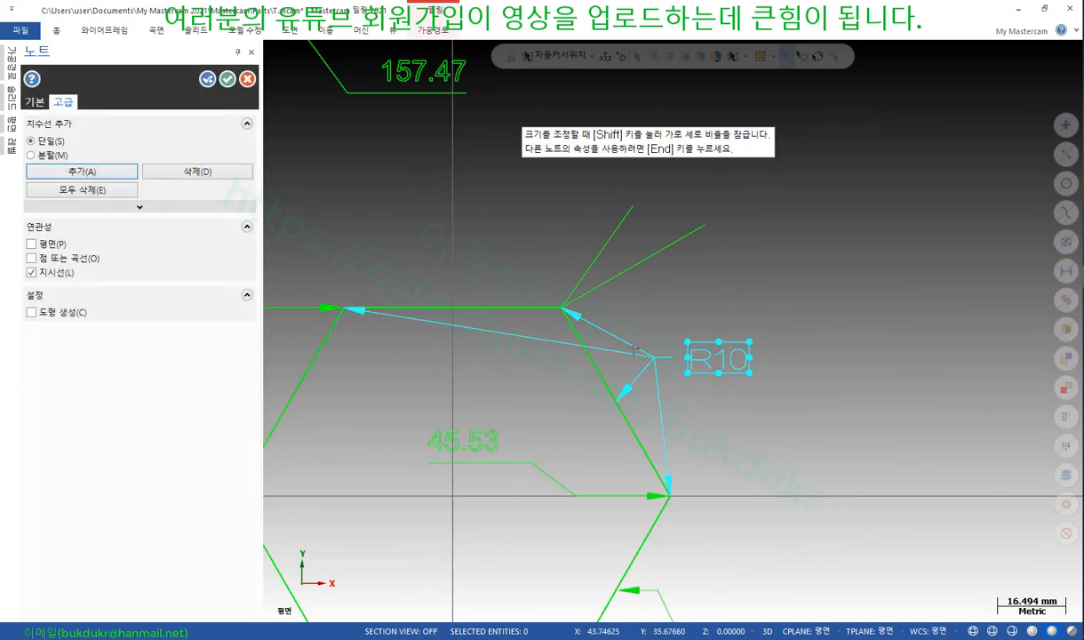
pyautogui.click(81, 169)
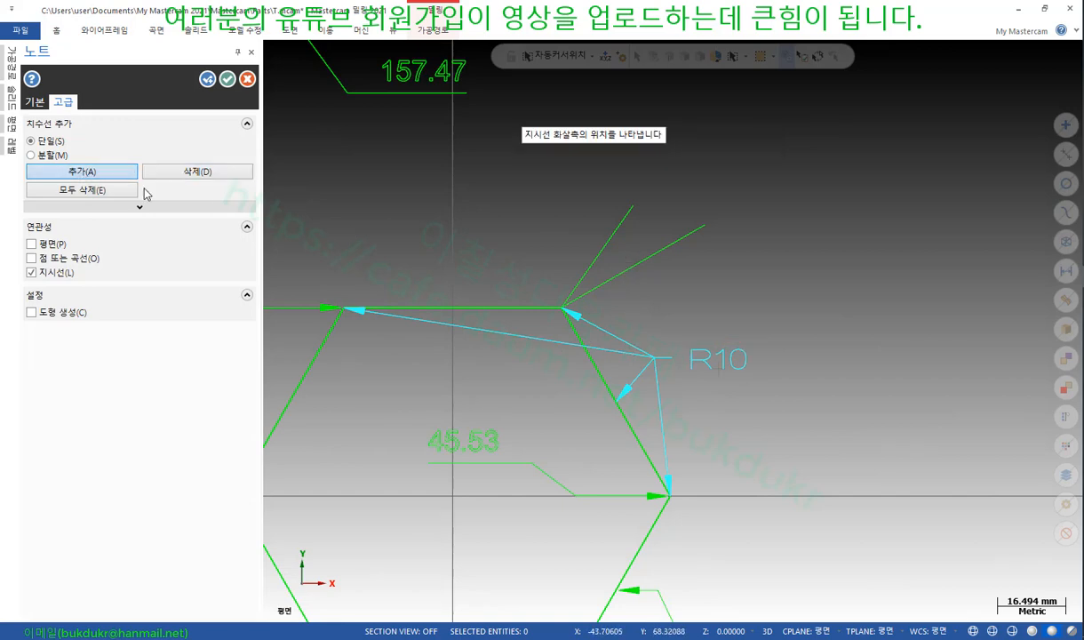
pyautogui.click(637, 269)
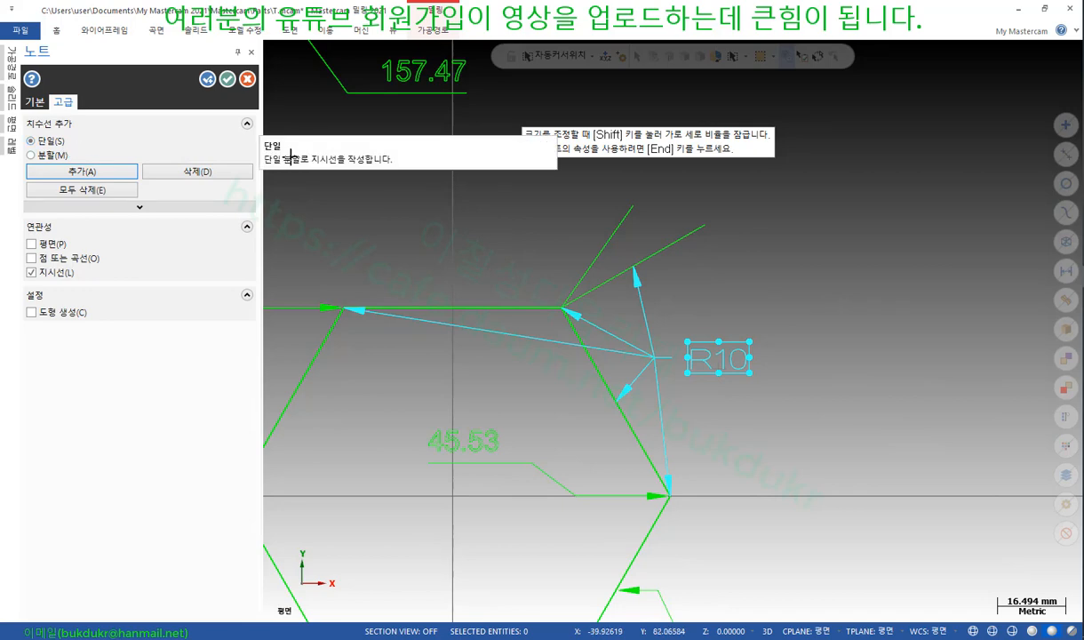
# Replace the leaders with one segmented leader from the upper-left vertex through four bends to R10
pyautogui.click(122, 192)
pyautogui.click(55, 155)
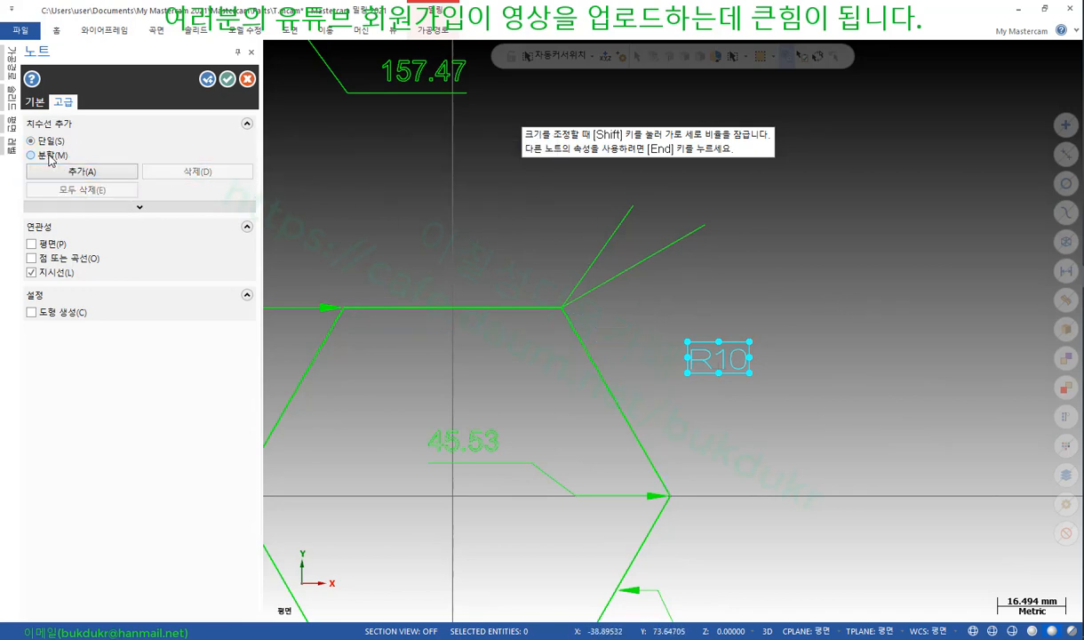
pyautogui.click(101, 176)
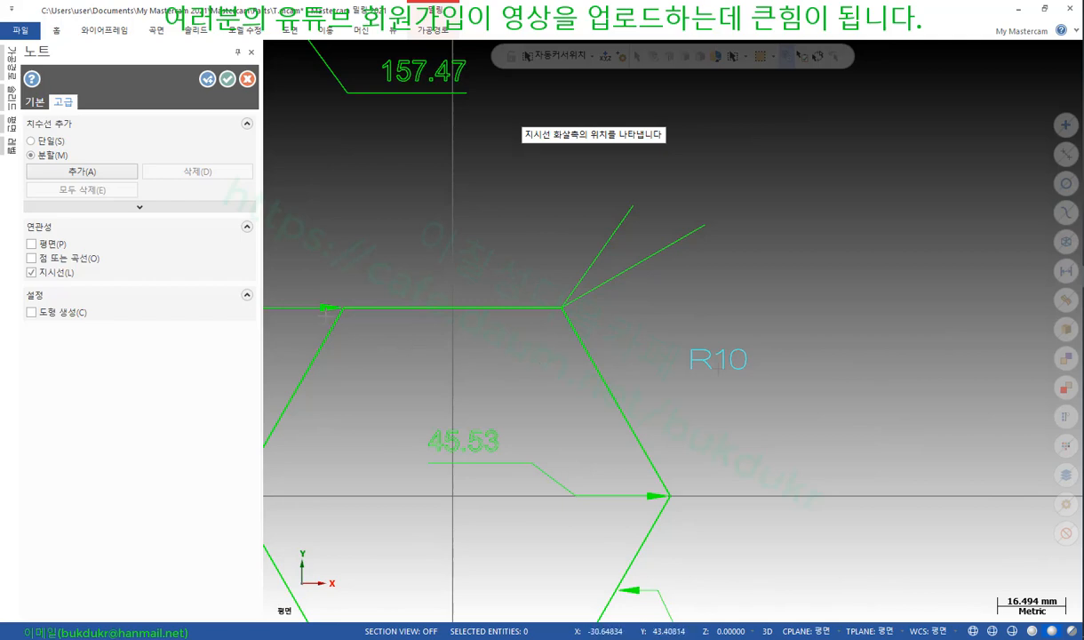
pyautogui.click(344, 308)
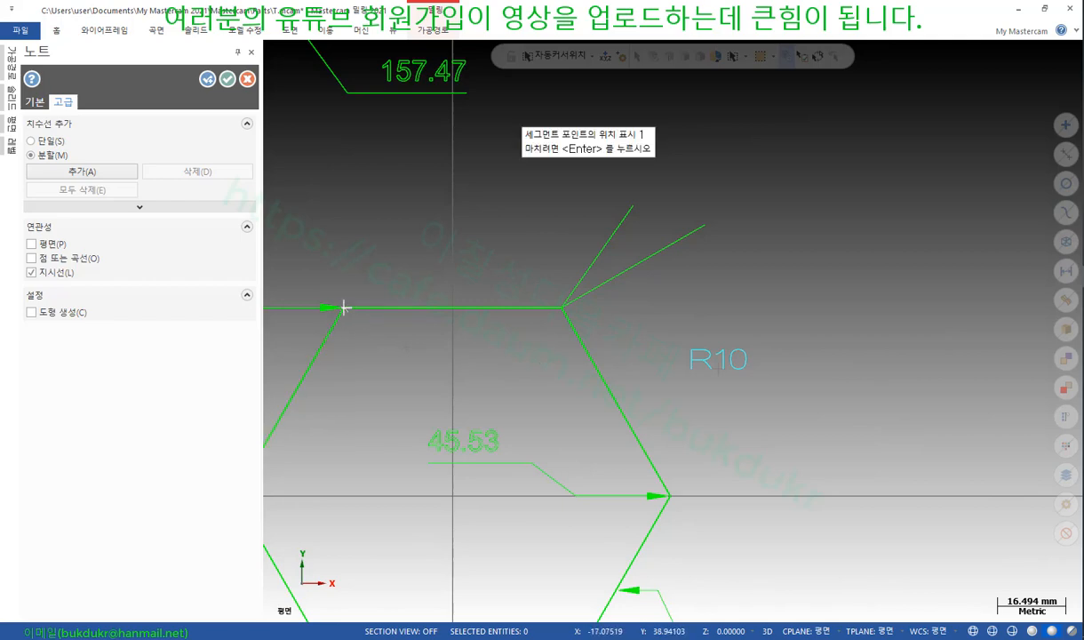
pyautogui.click(471, 392)
pyautogui.click(566, 374)
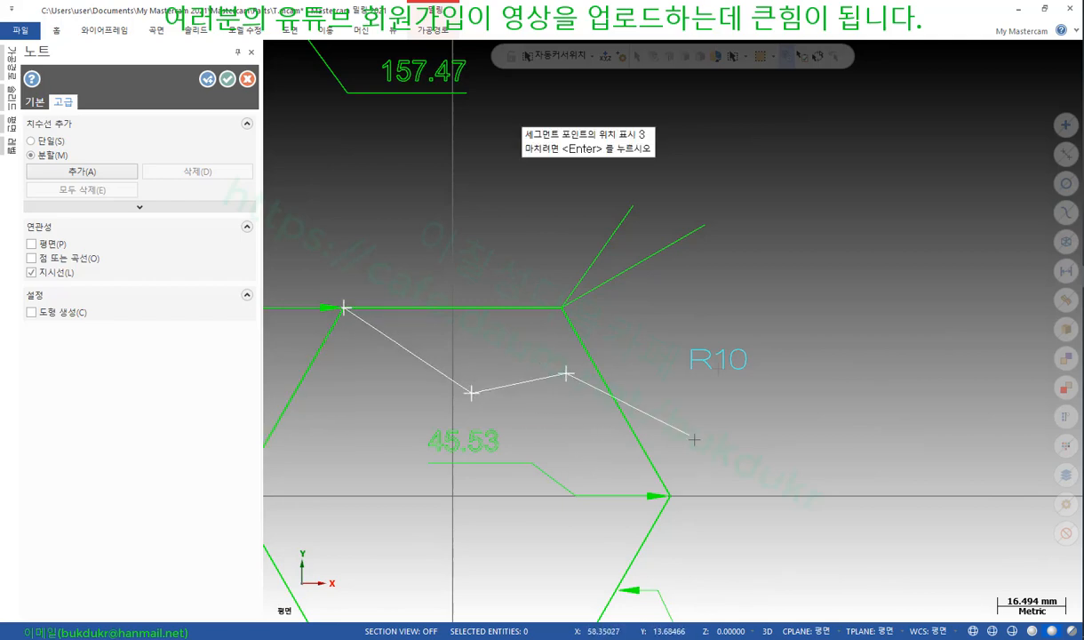
pyautogui.click(695, 439)
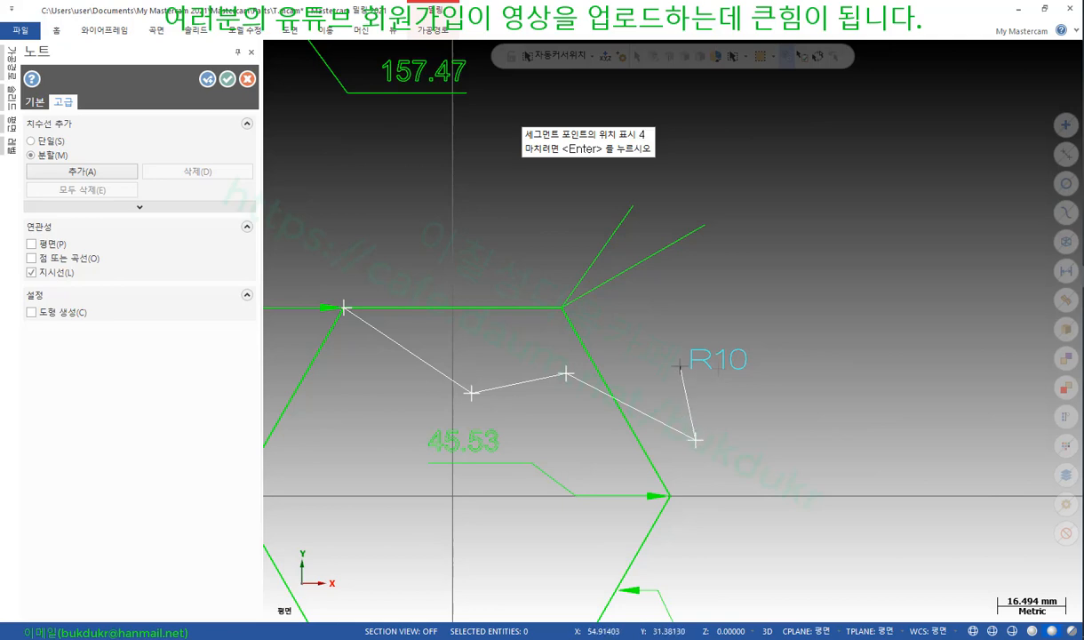
pyautogui.click(678, 364)
pyautogui.press('Return')
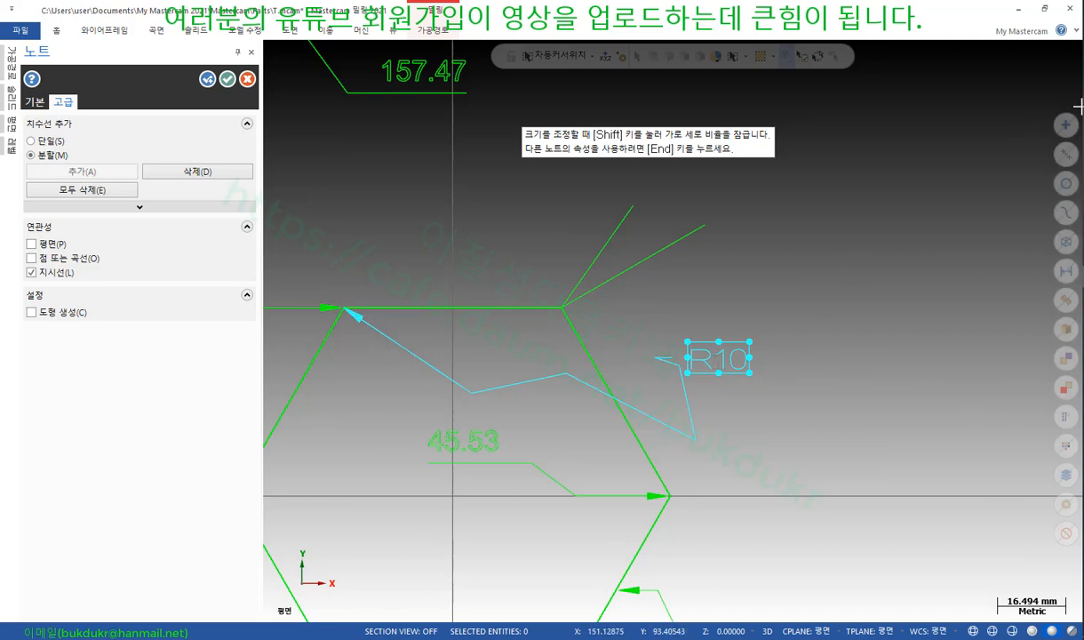
# Make further drag adjustments to the leader and the Note panel's leader options
pyautogui.moveTo(354, 314)
pyautogui.mouseDown()
pyautogui.moveTo(479, 383)
pyautogui.moveTo(566, 371)
pyautogui.moveTo(694, 431)
pyautogui.moveTo(671, 362)
pyautogui.mouseUp()
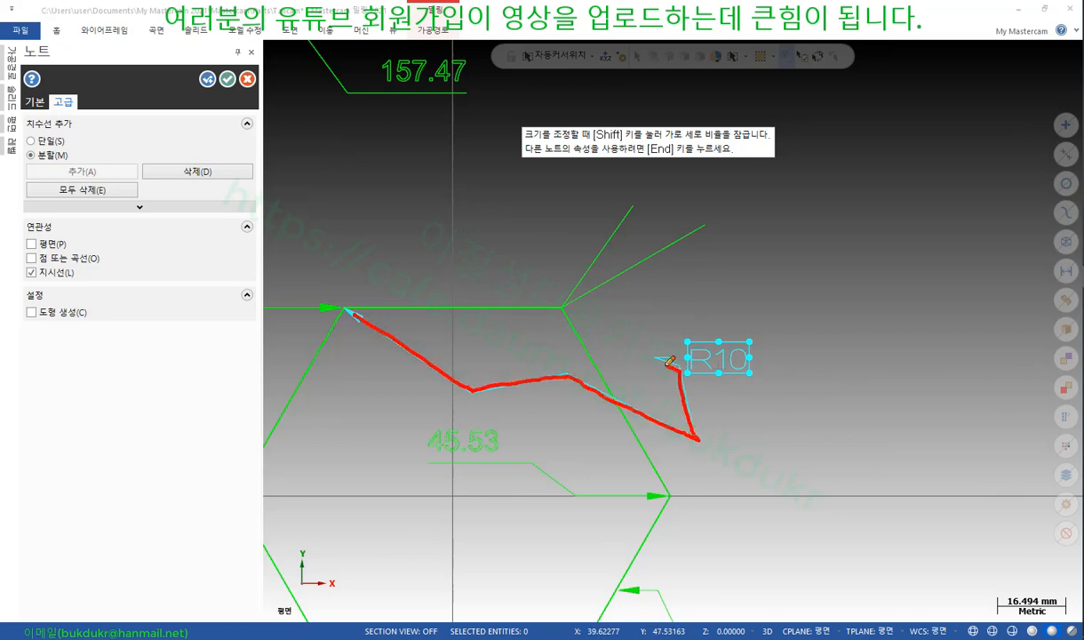
pyautogui.moveTo(29, 160); pyautogui.dragTo(68, 161)
pyautogui.moveTo(662, 354)
pyautogui.mouseDown()
pyautogui.moveTo(355, 308)
pyautogui.moveTo(361, 322)
pyautogui.mouseUp()
pyautogui.moveTo(30, 143); pyautogui.dragTo(61, 143)
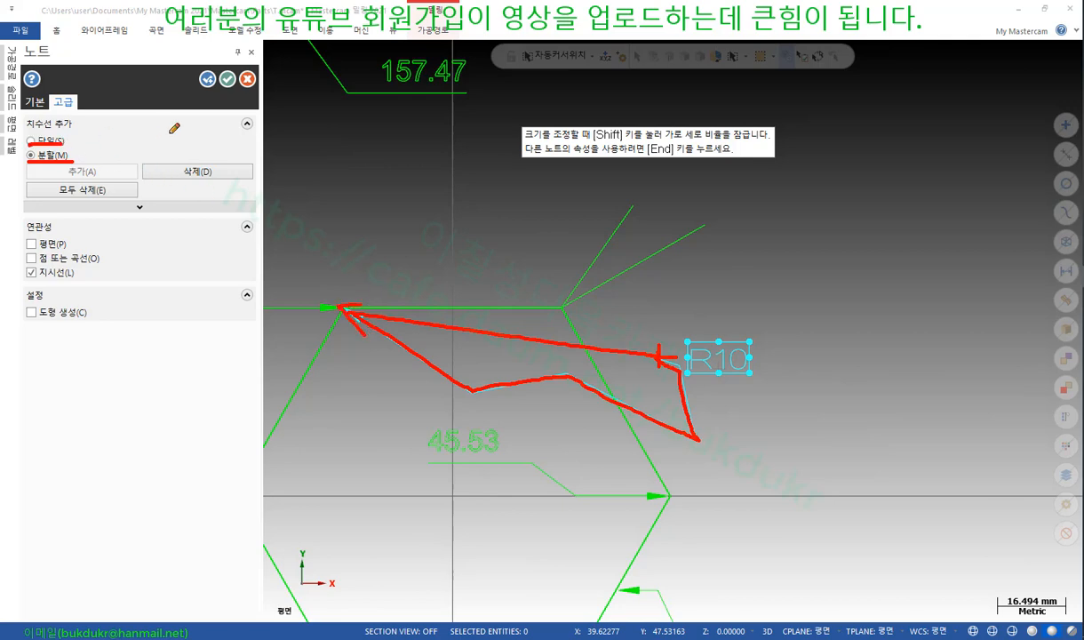
pyautogui.rightClick(410, 186)
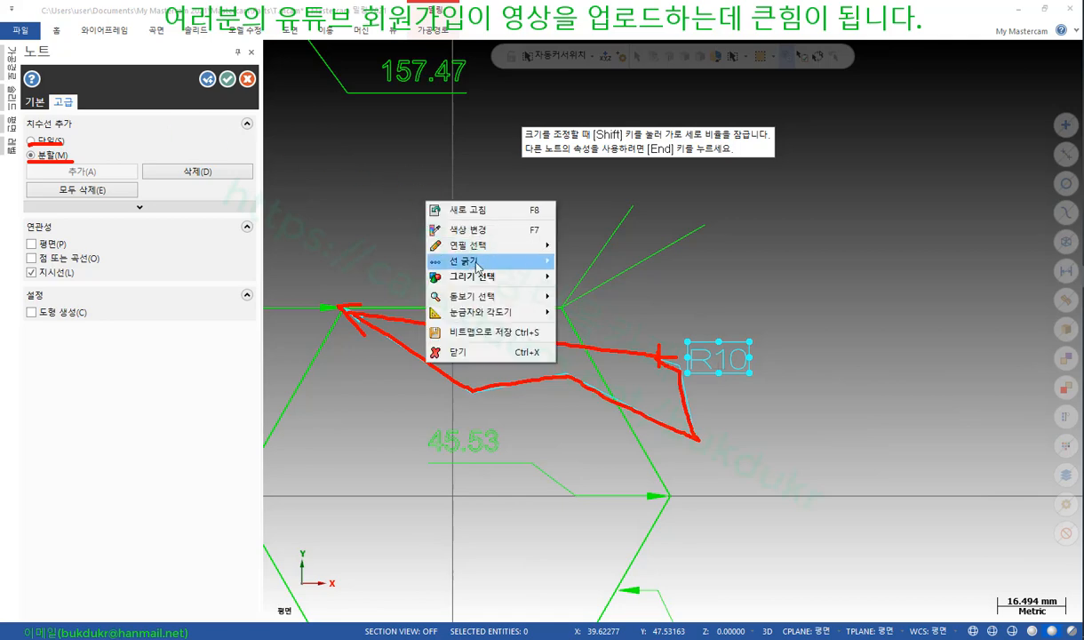
pyautogui.click(449, 348)
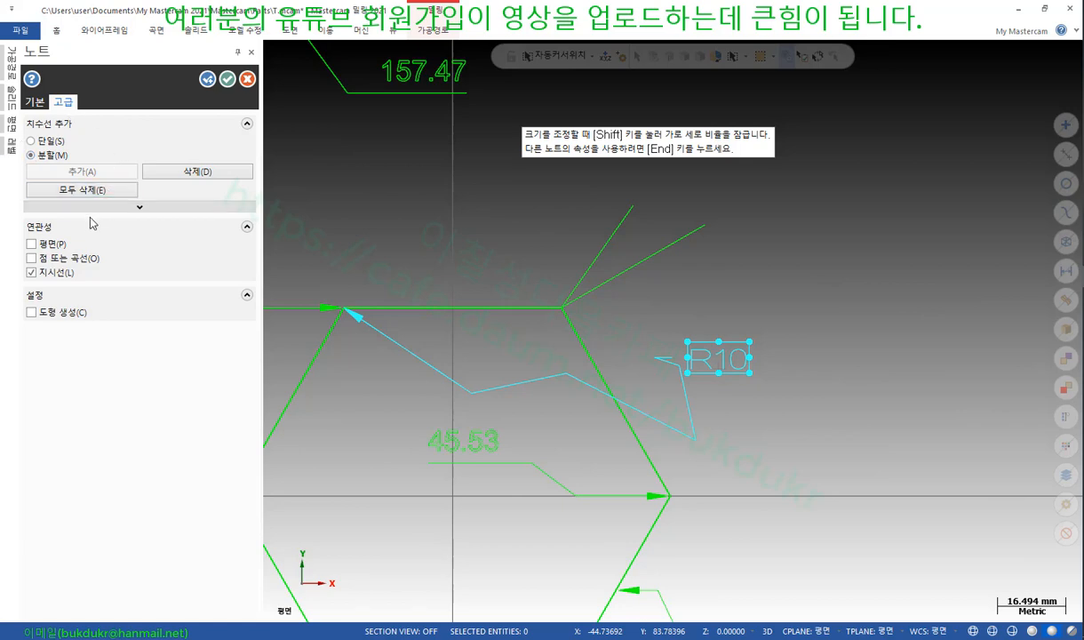
# Set the note to the Curve method on the Basic tab, confirm, and decline the autosave overwrite
pyautogui.click(34, 104)
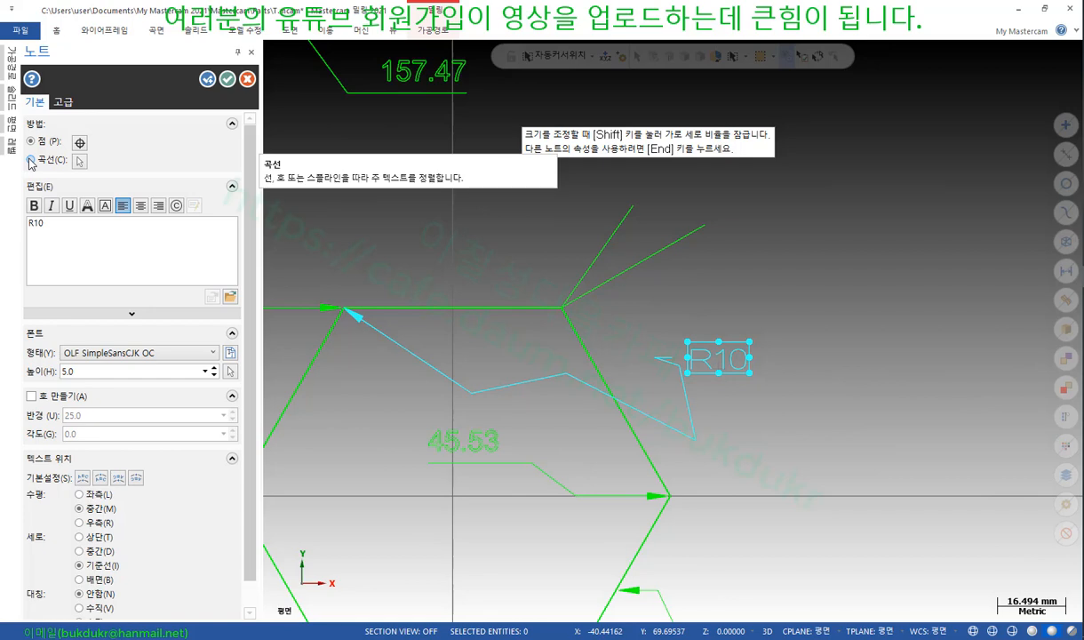
pyautogui.click(32, 160)
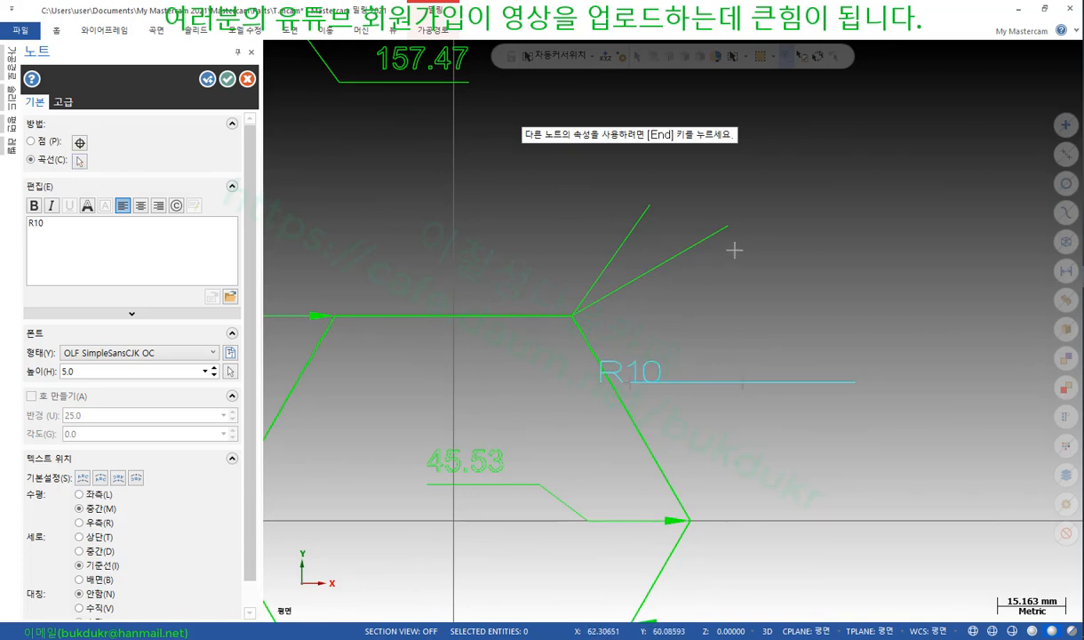
pyautogui.scroll(-2, 729, 236)
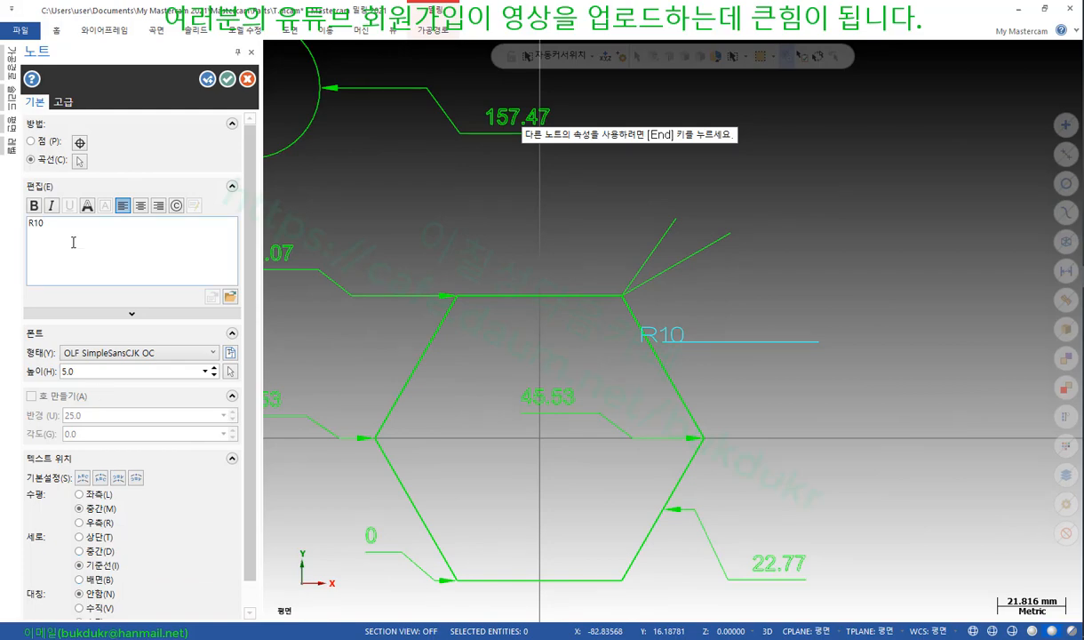
pyautogui.click(228, 80)
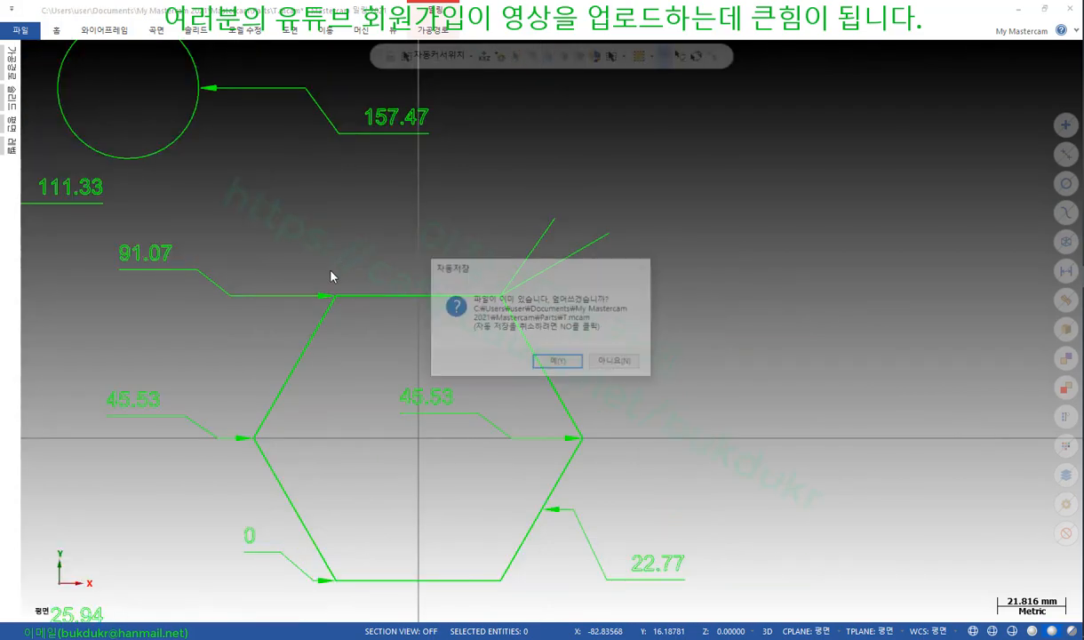
pyautogui.click(609, 360)
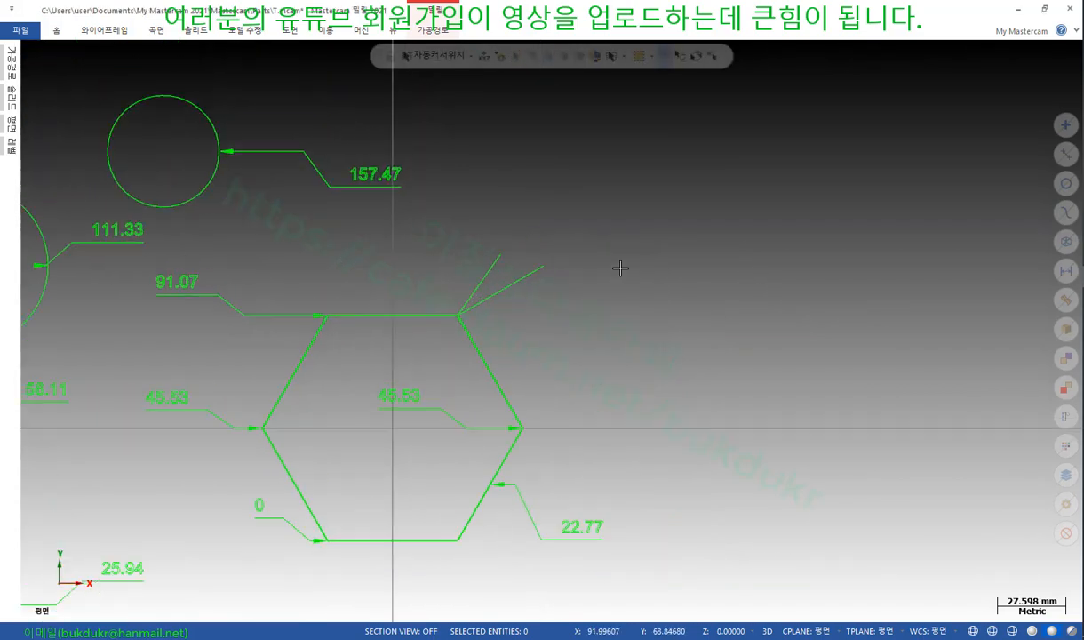
pyautogui.scroll(1, 621, 267)
# Draw a four-point manual spline sweeping up to the right of the hexagon
pyautogui.click(106, 32)
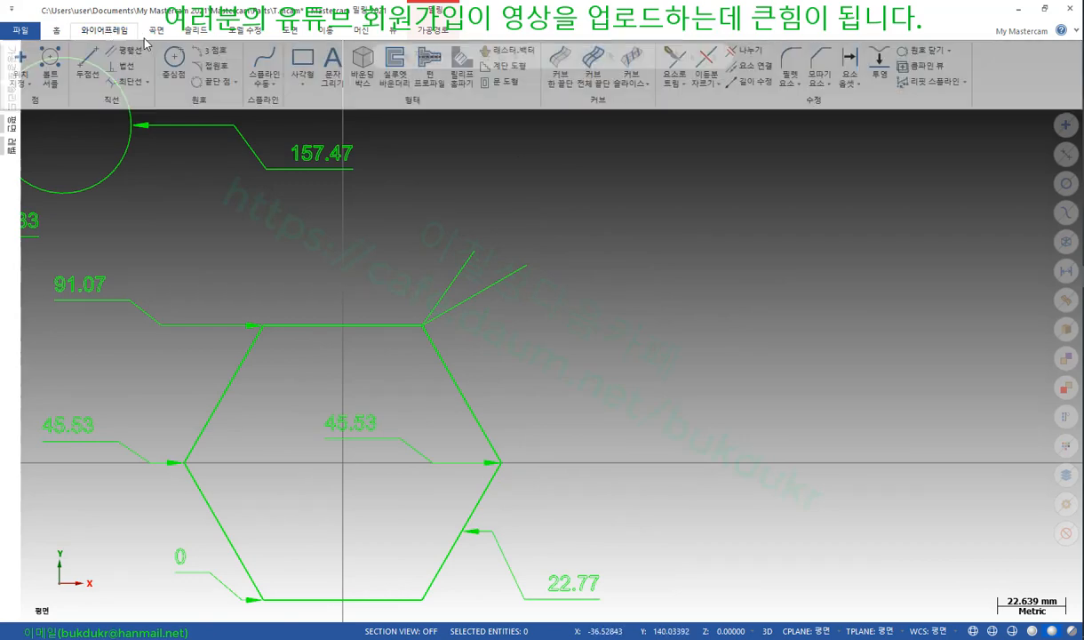
pyautogui.click(253, 64)
pyautogui.click(659, 395)
pyautogui.click(727, 304)
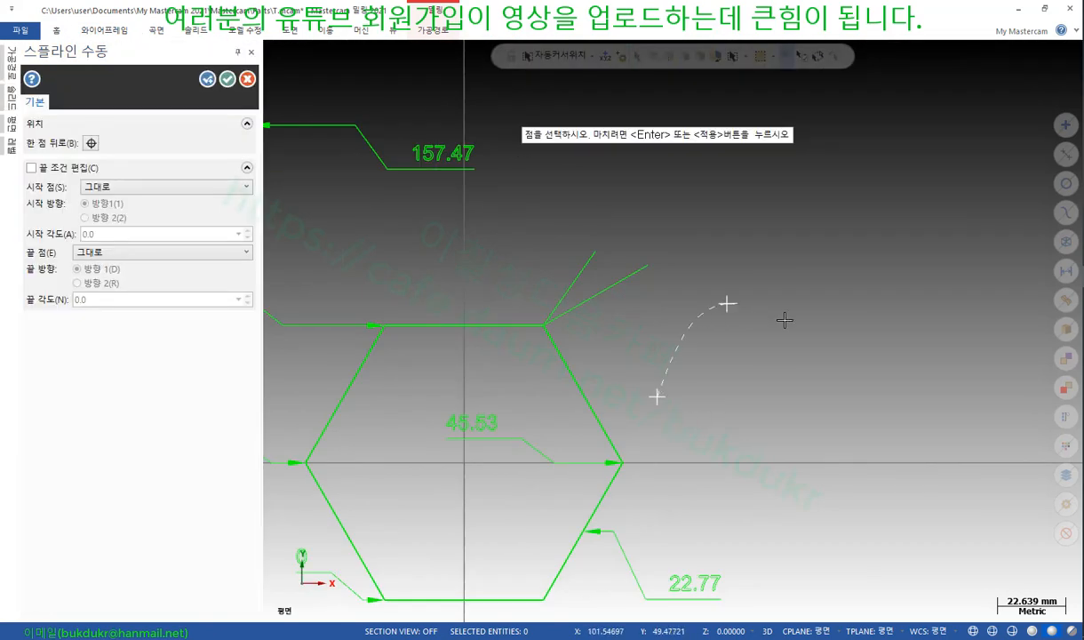
pyautogui.click(924, 291)
pyautogui.doubleClick(980, 155)
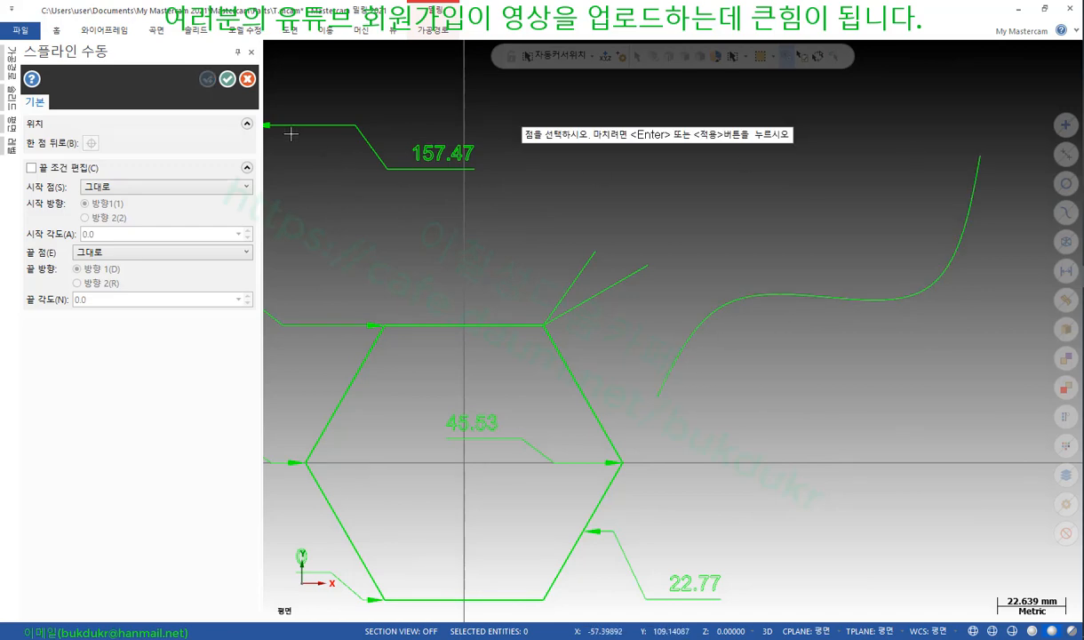
pyautogui.click(227, 79)
pyautogui.scroll(1, 804, 253)
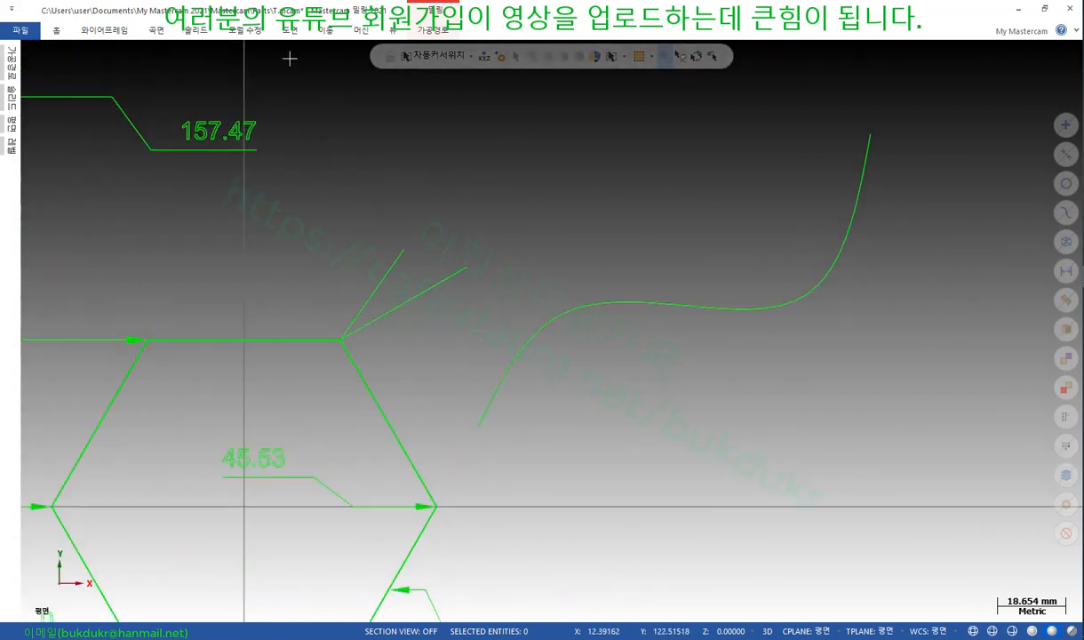
pyautogui.click(290, 30)
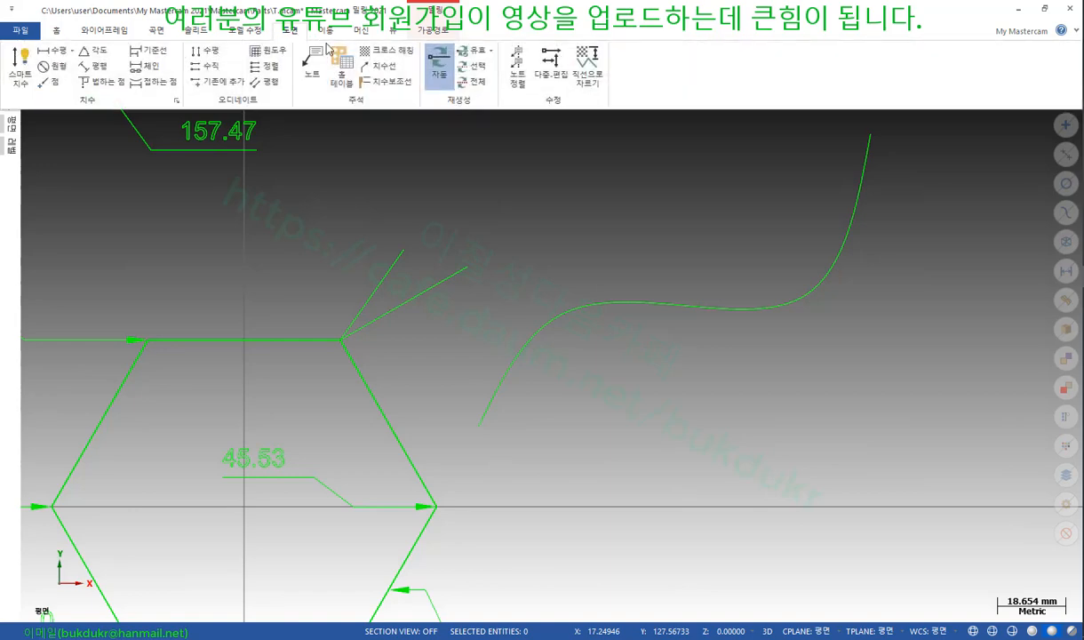
# Add the note 'GDAFSGSFDHSGHJGF' and lay it along the S-shaped spline
pyautogui.click(313, 62)
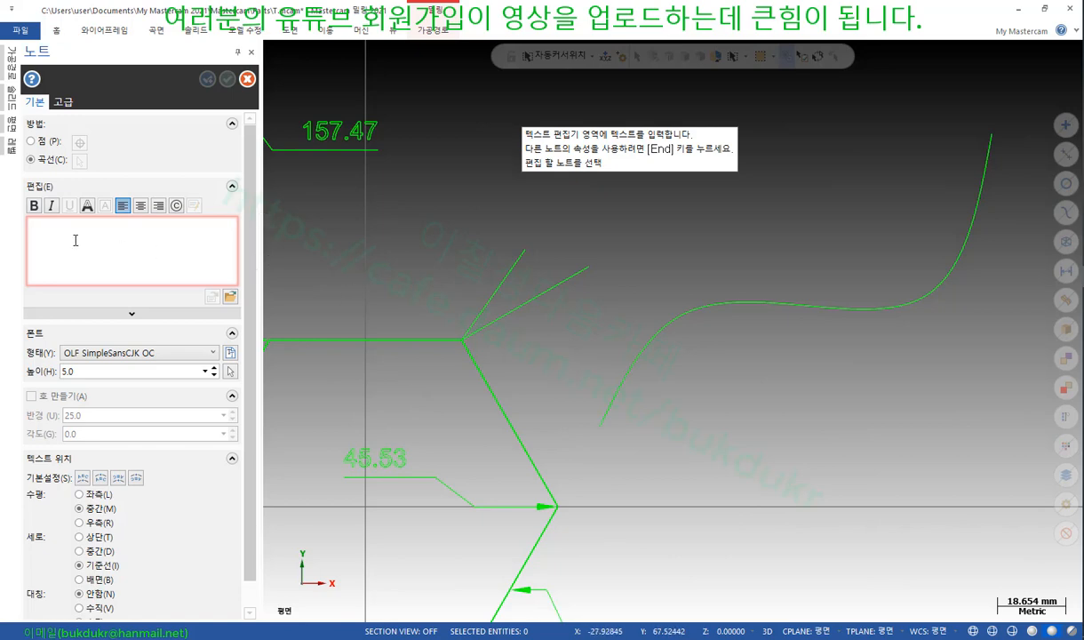
pyautogui.write('GDAFSGSFDHSGHJGF')
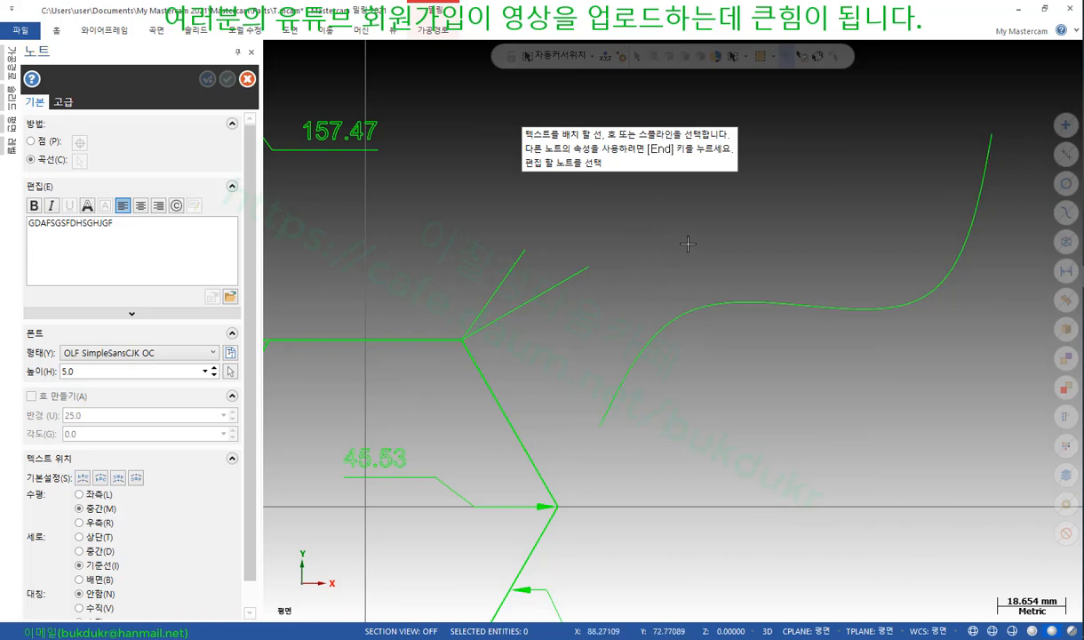
pyautogui.click(153, 233)
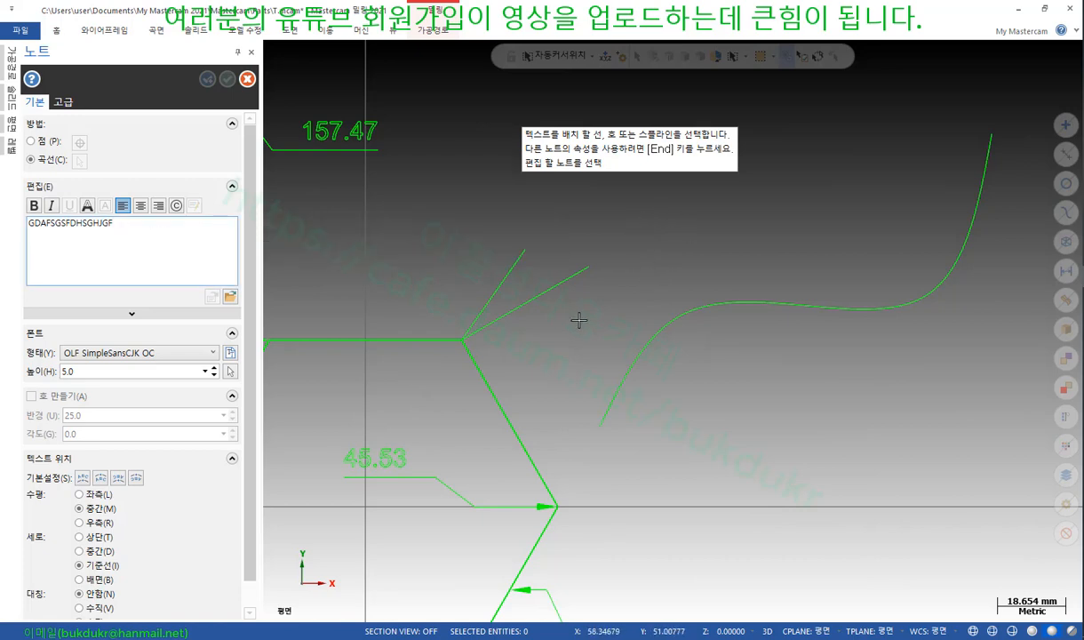
pyautogui.click(642, 359)
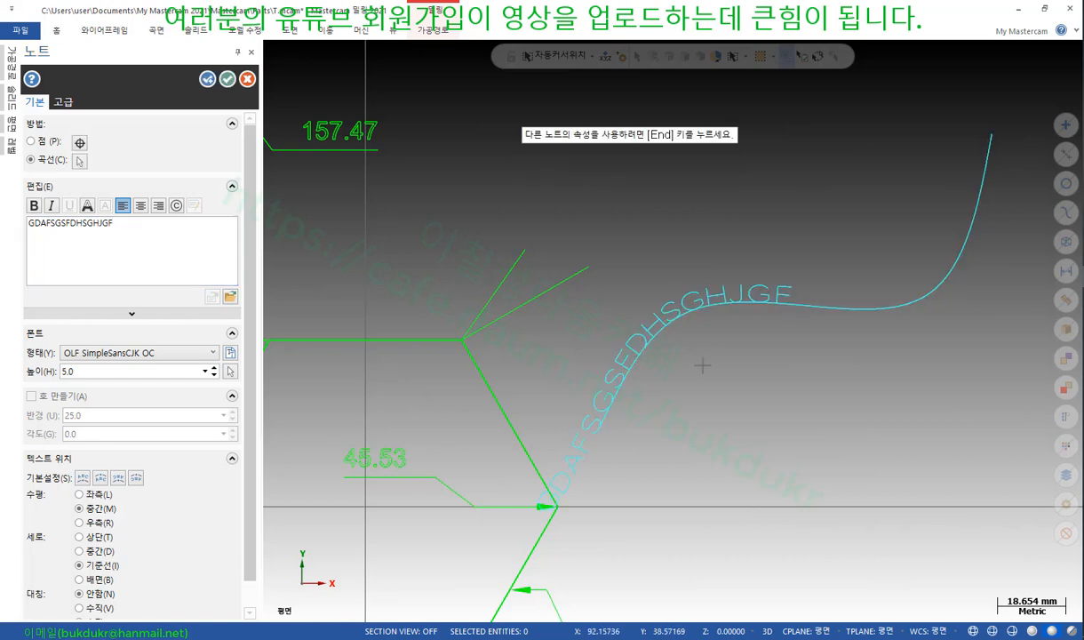
# Append a row of ㅅ characters and a Korean name to the curved note, then commit it
pyautogui.scroll(-2, 694, 289)
pyautogui.scroll(2, 791, 276)
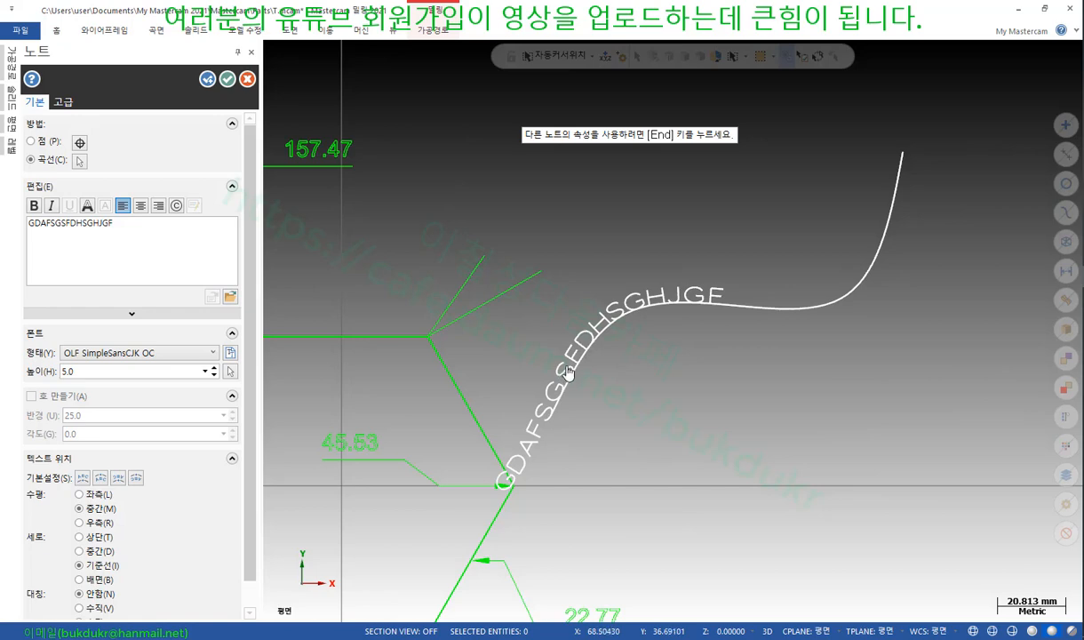
pyautogui.click(179, 242)
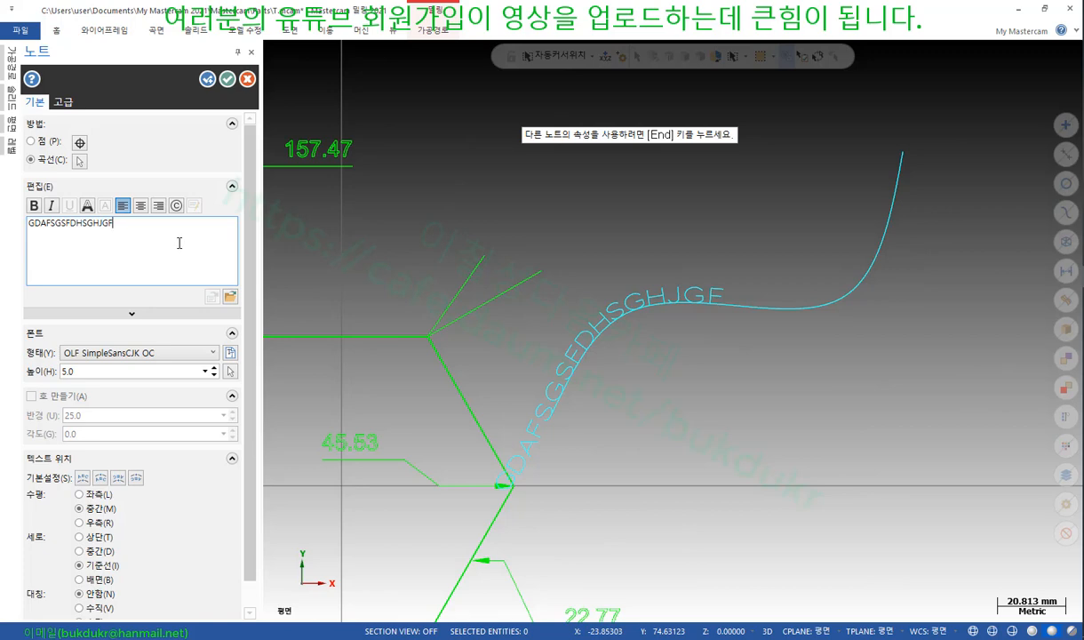
pyautogui.write('ㅅㅅㅅㅅㅅㅅ')
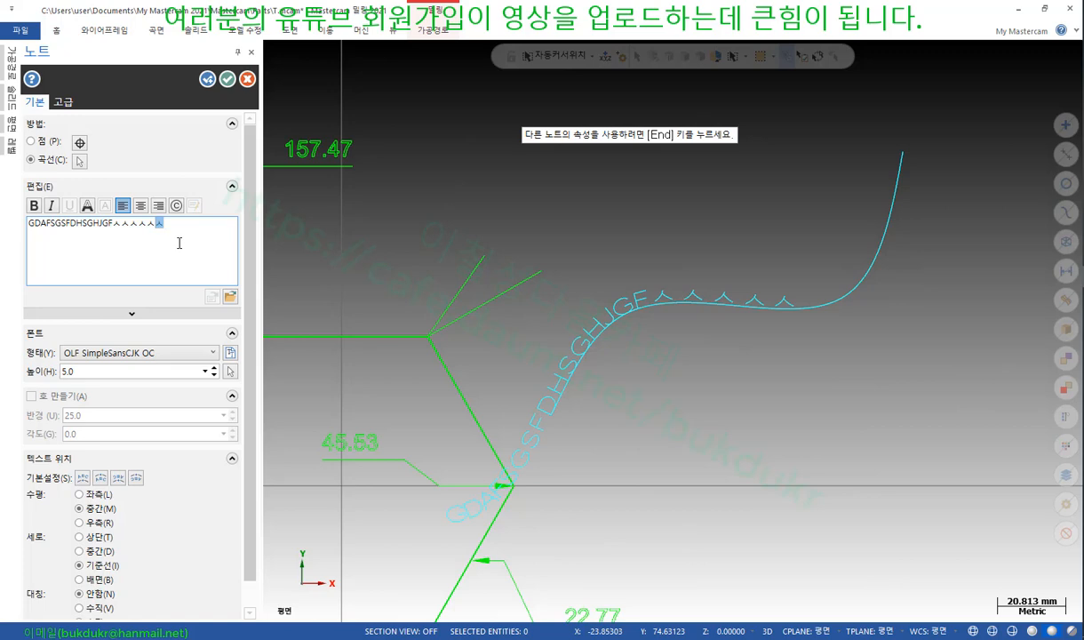
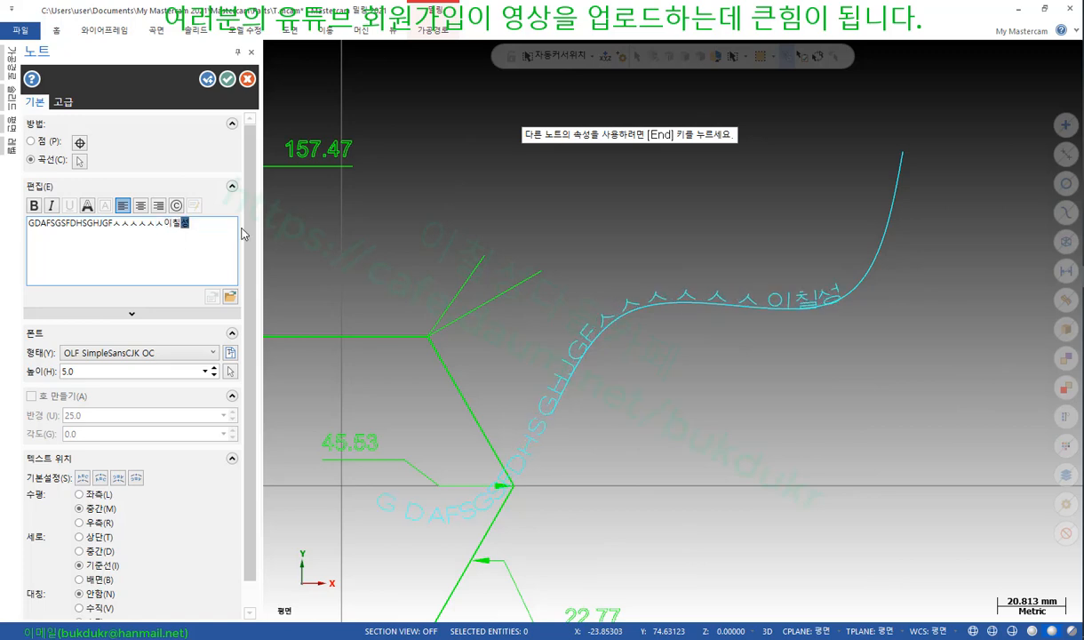
pyautogui.scroll(4, 807, 284)
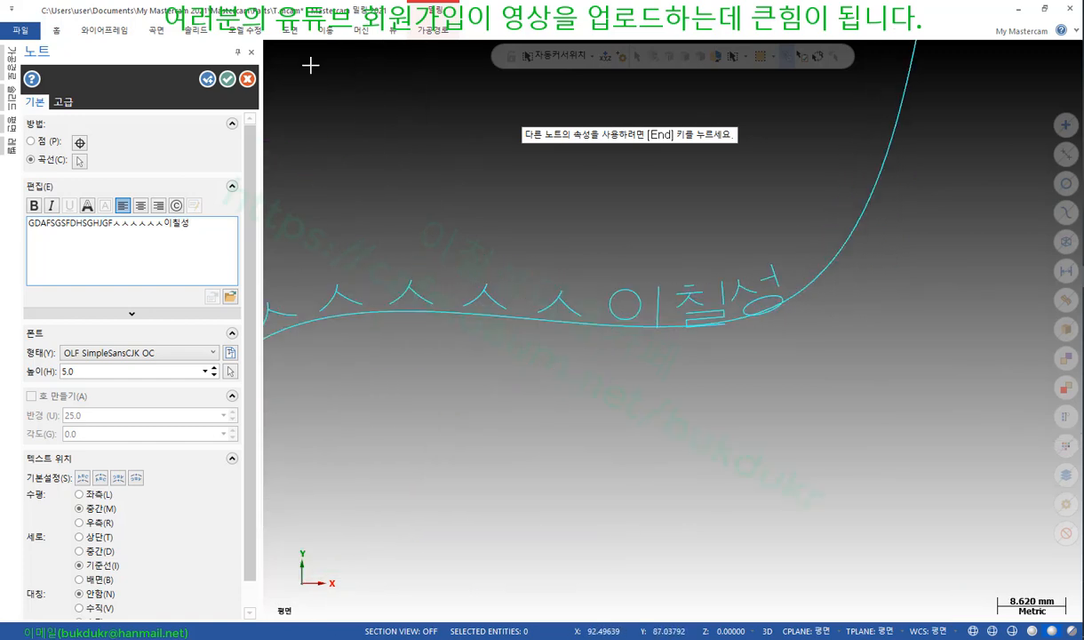
pyautogui.click(231, 82)
pyautogui.scroll(-4, 834, 444)
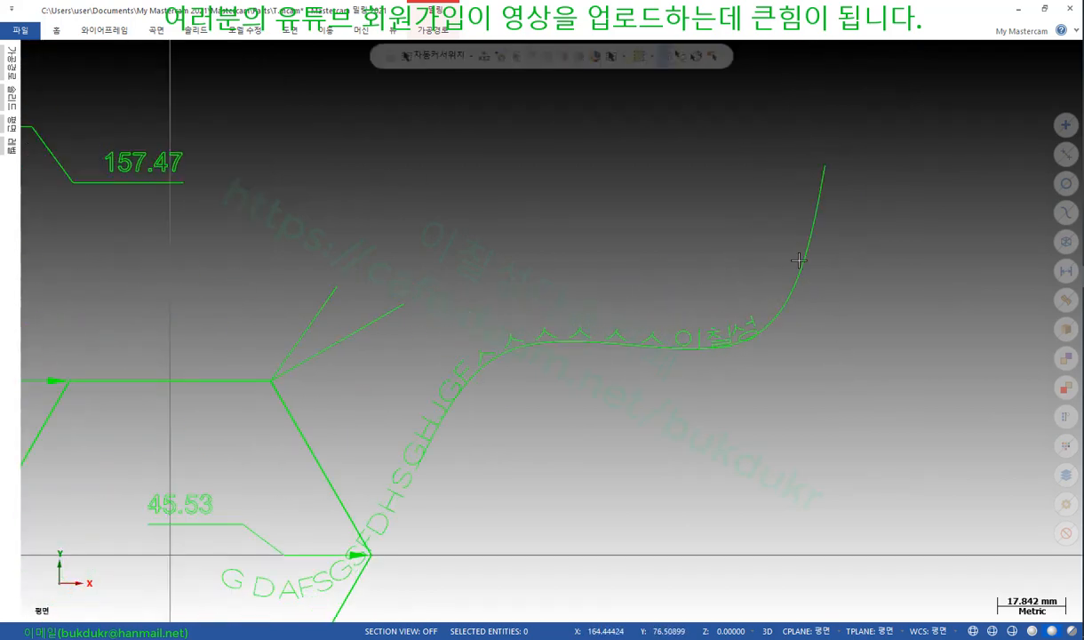
# Delete the curved note and ordinate dimensions, keeping the hexagon, circle and spline
pyautogui.click(800, 259)
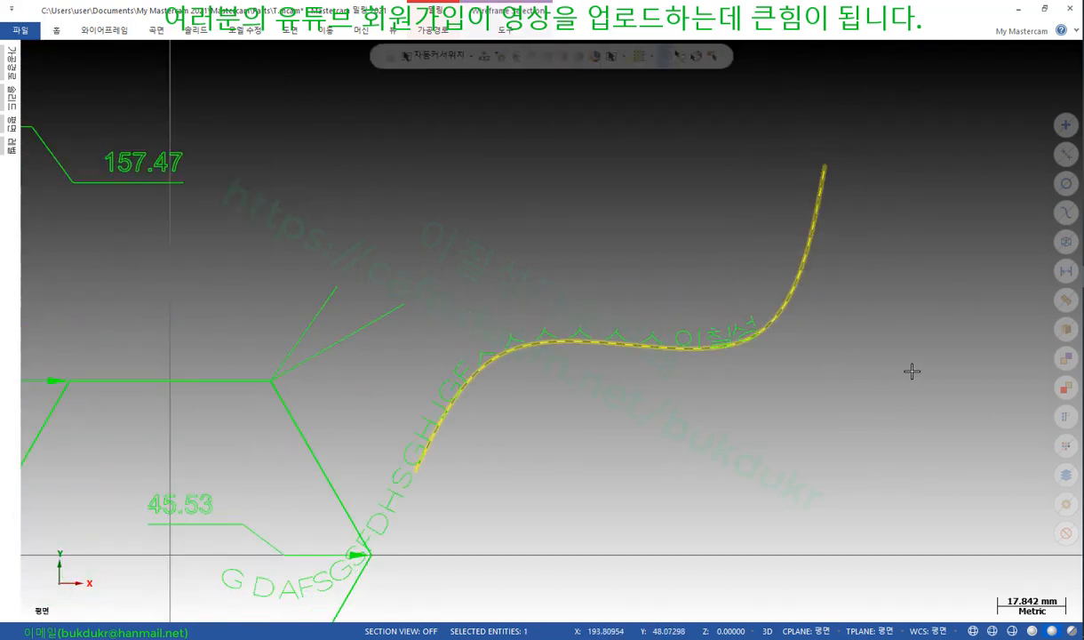
pyautogui.scroll(7, 835, 365)
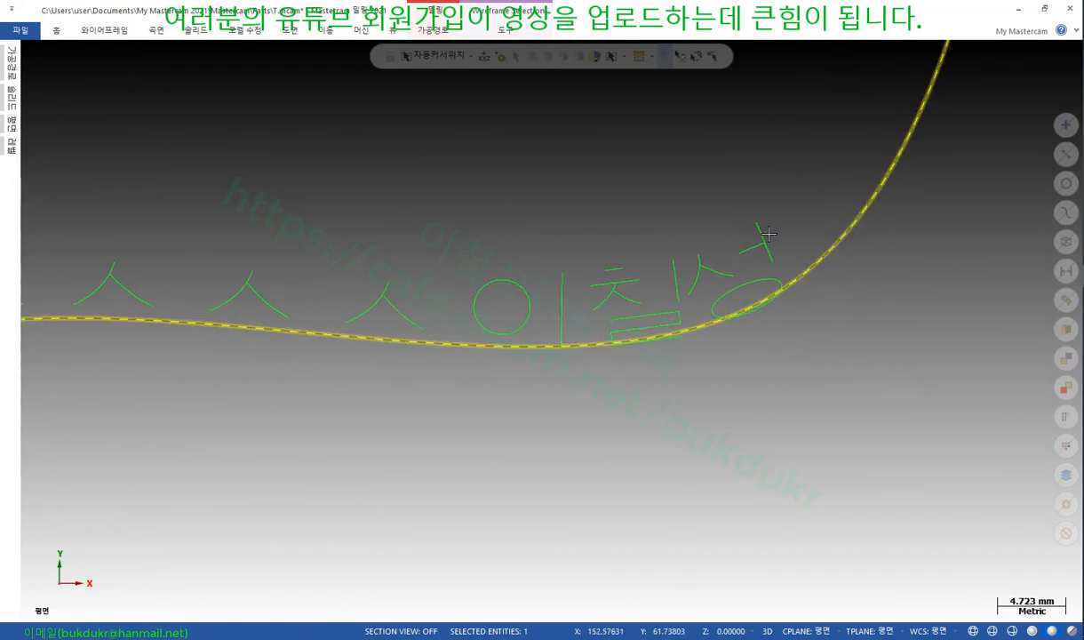
pyautogui.scroll(-6, 732, 339)
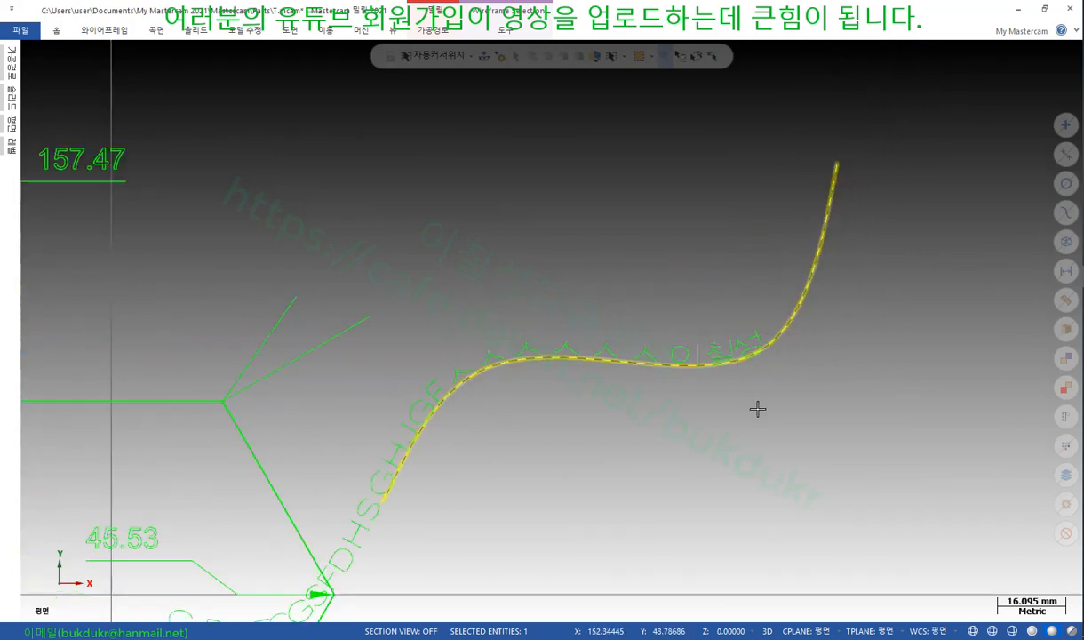
pyautogui.scroll(-2, 751, 322)
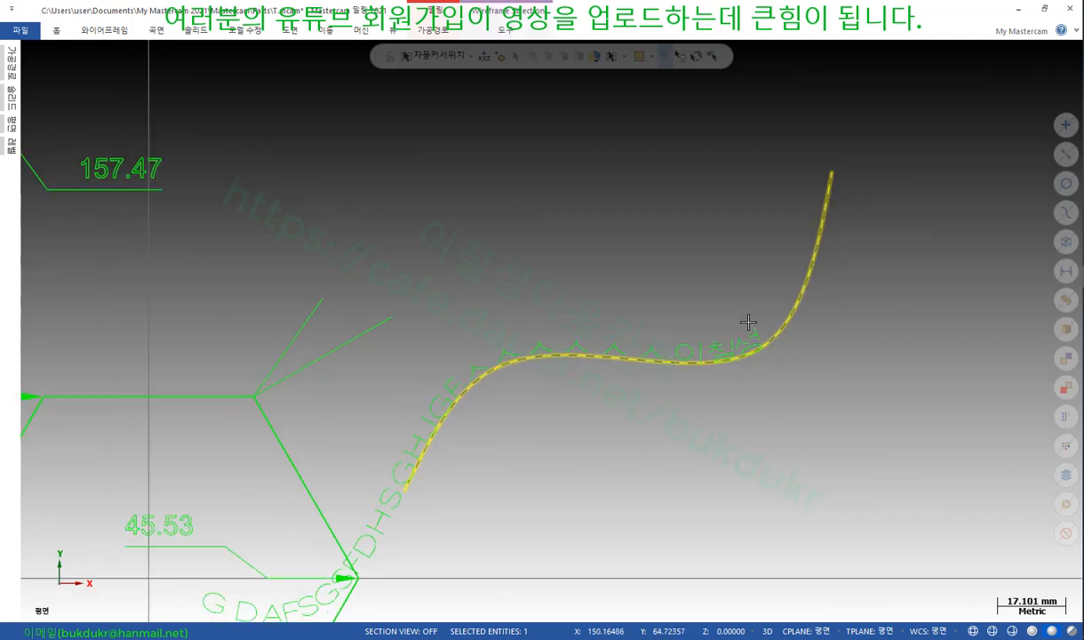
pyautogui.press('Escape')
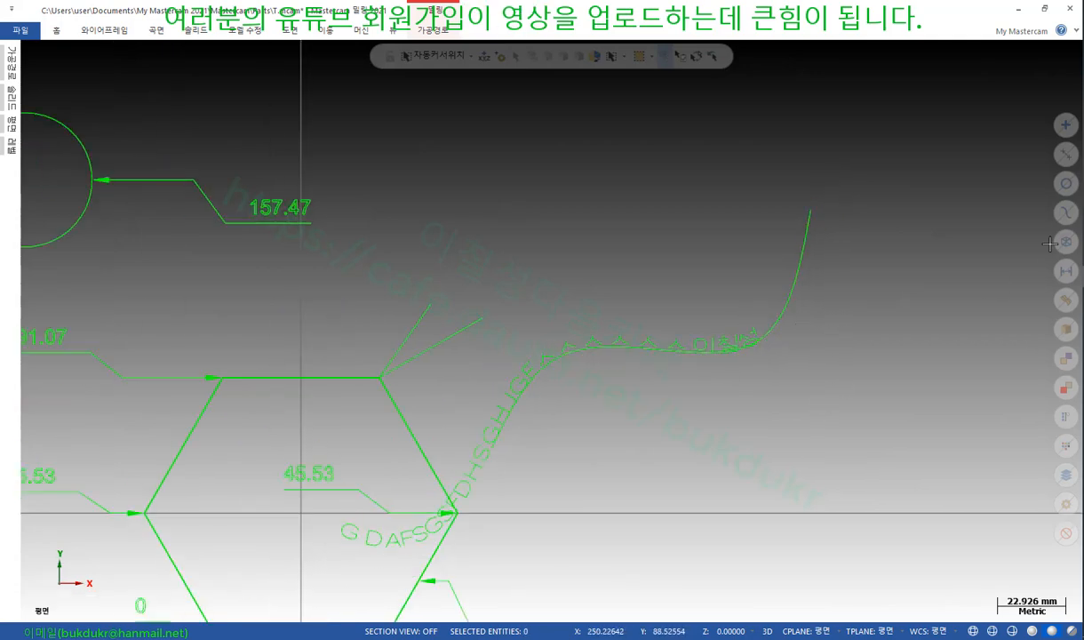
pyautogui.click(1067, 272)
pyautogui.press('Delete')
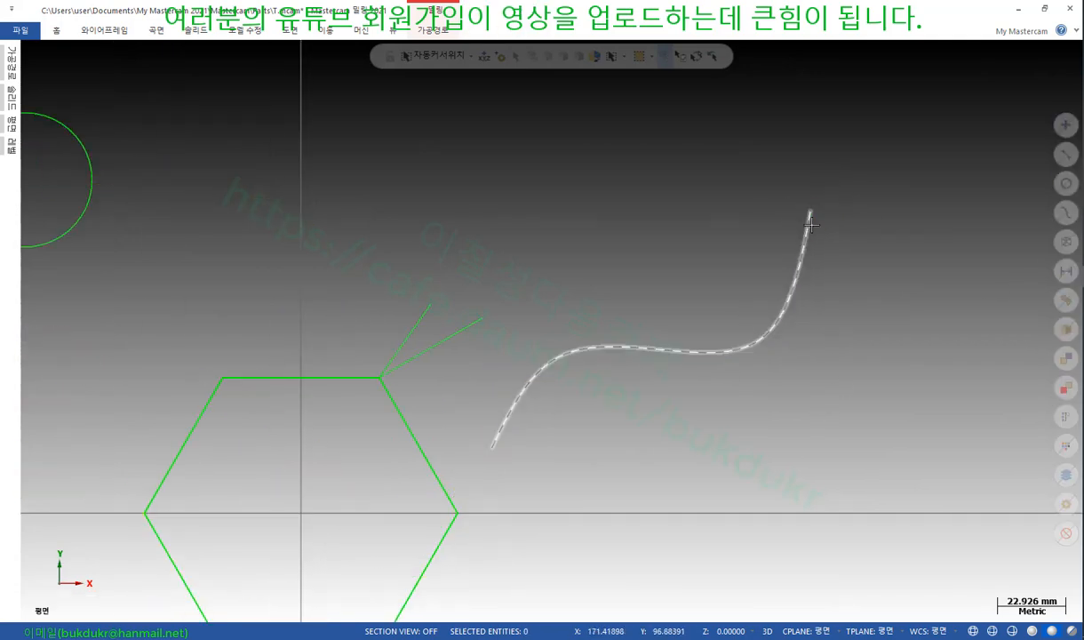
# Place a new note 'ㄴㅁㅁㄴ롸넘ㄹㄹㅡ' along the spline curve
pyautogui.click(291, 30)
pyautogui.click(301, 53)
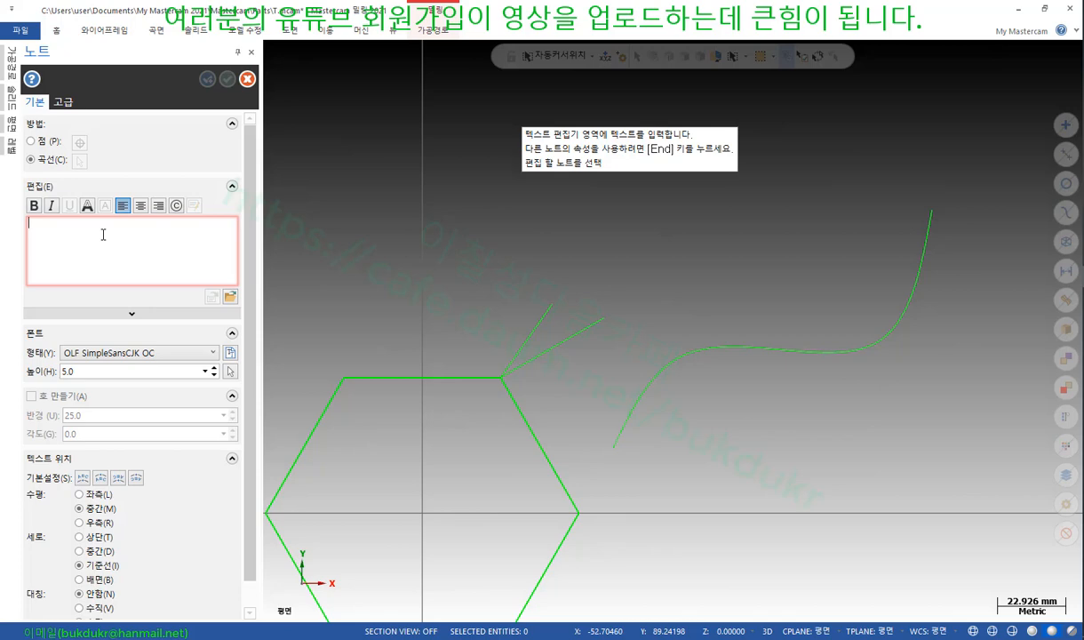
pyautogui.write('ㄴㅁㅁㄴ롸넘ㄹ')
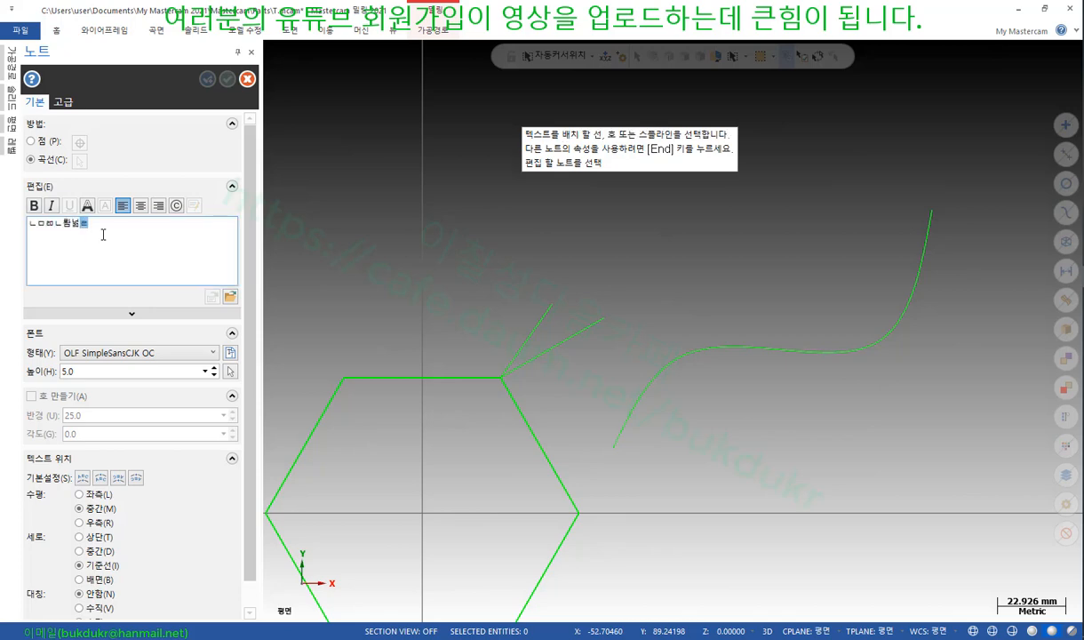
pyautogui.write('ㄹㅡ')
pyautogui.click(642, 382)
pyautogui.scroll(3, 680, 426)
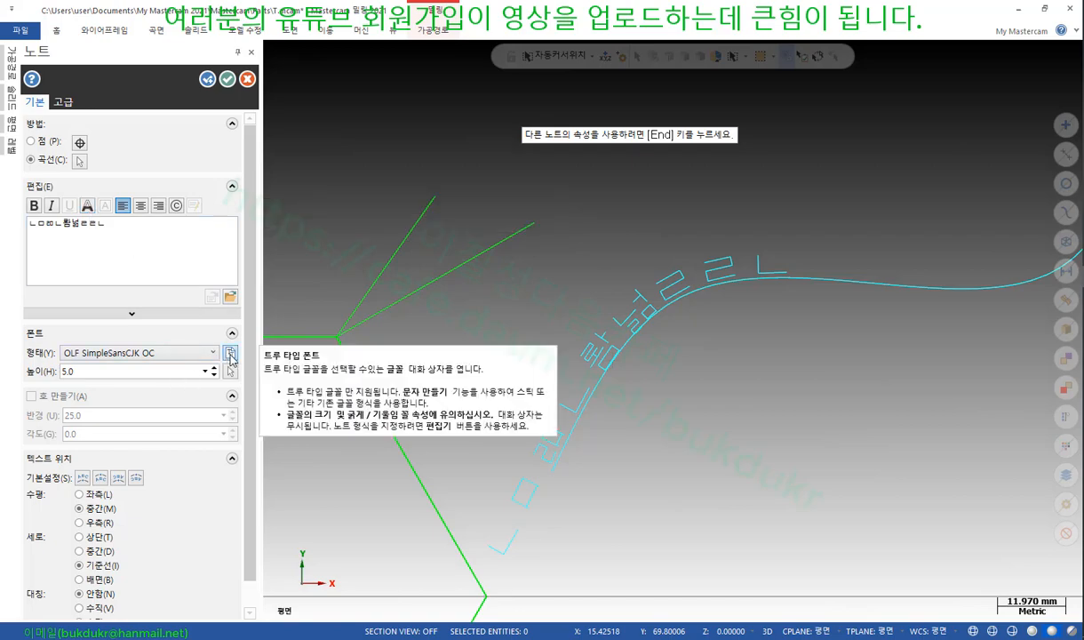
pyautogui.click(230, 355)
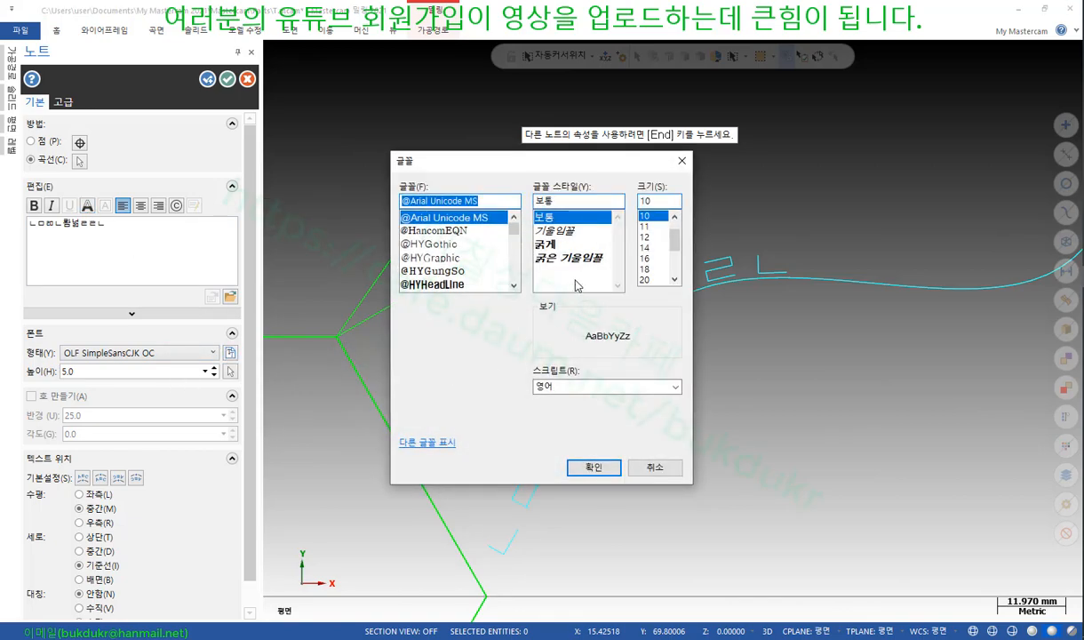
pyautogui.click(592, 466)
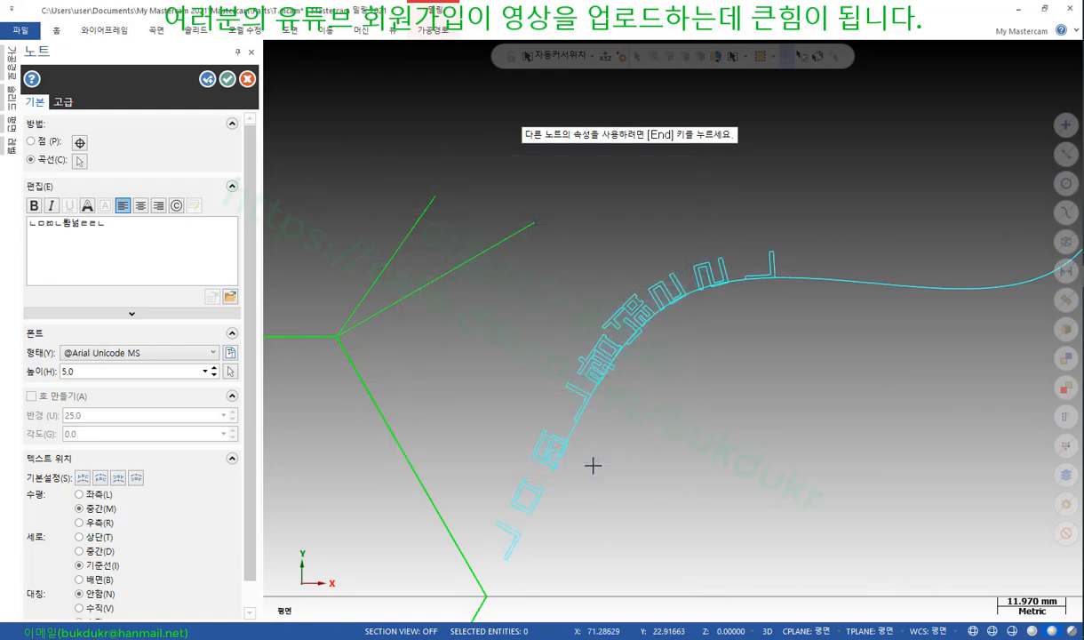
pyautogui.scroll(2, 711, 453)
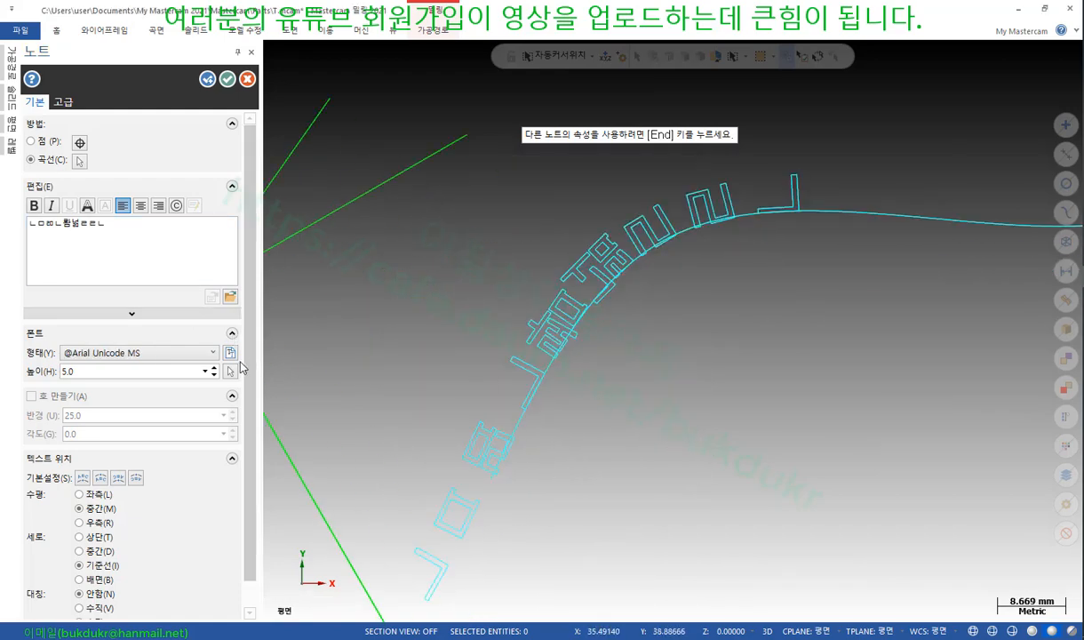
# Pick HY그래픽 from the font list and apply it to the curved note
pyautogui.click(229, 354)
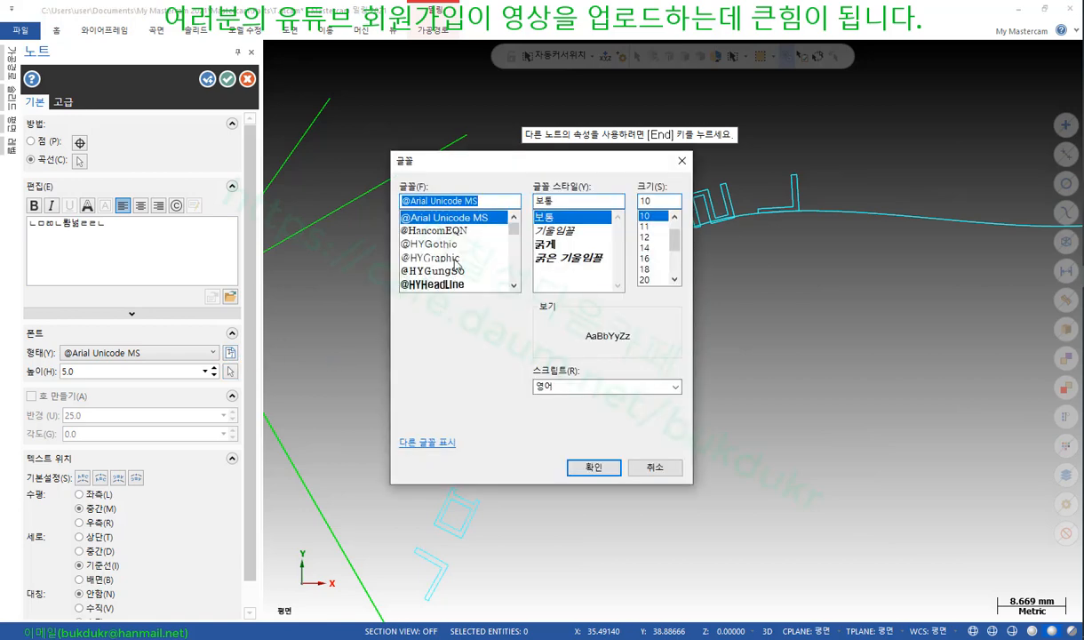
pyautogui.moveTo(520, 234)
pyautogui.mouseDown()
pyautogui.moveTo(519, 258)
pyautogui.moveTo(516, 241)
pyautogui.mouseUp()
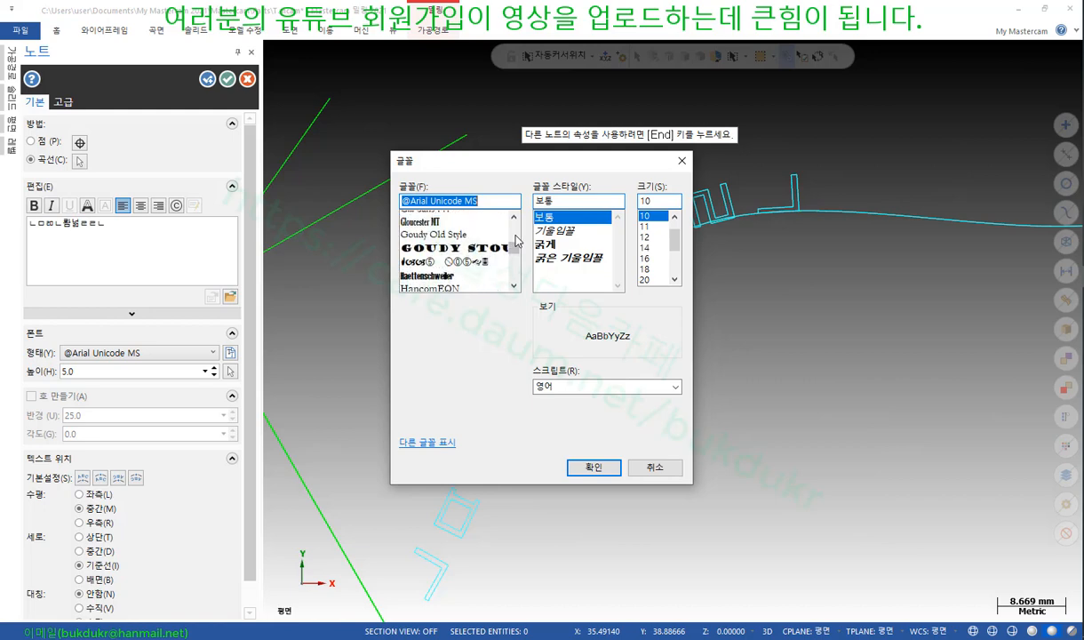
pyautogui.scroll(1, 518, 241)
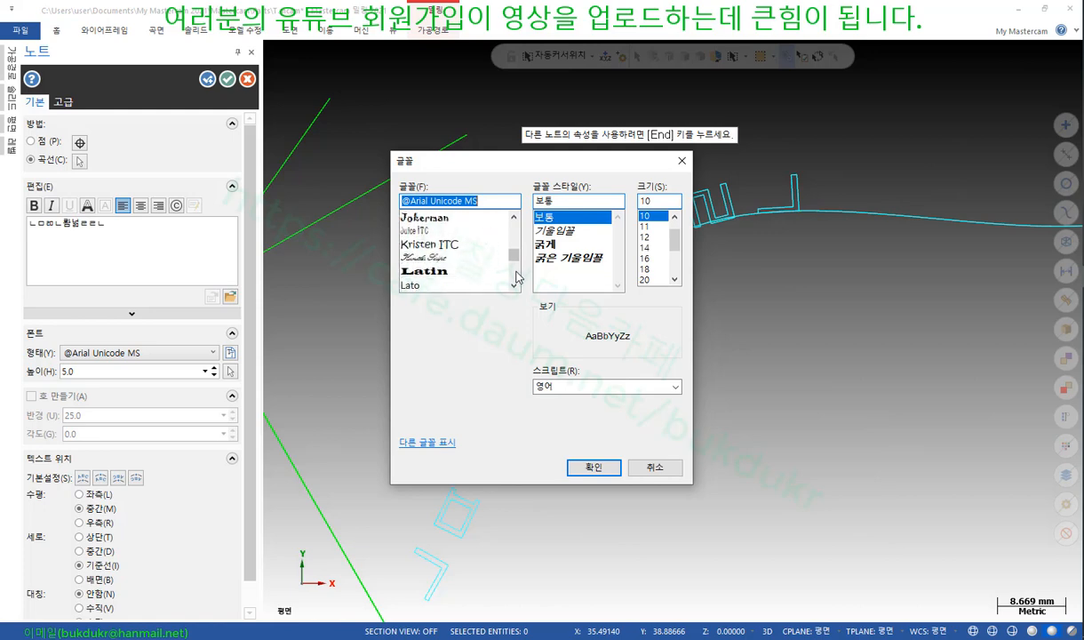
pyautogui.scroll(-6, 517, 277)
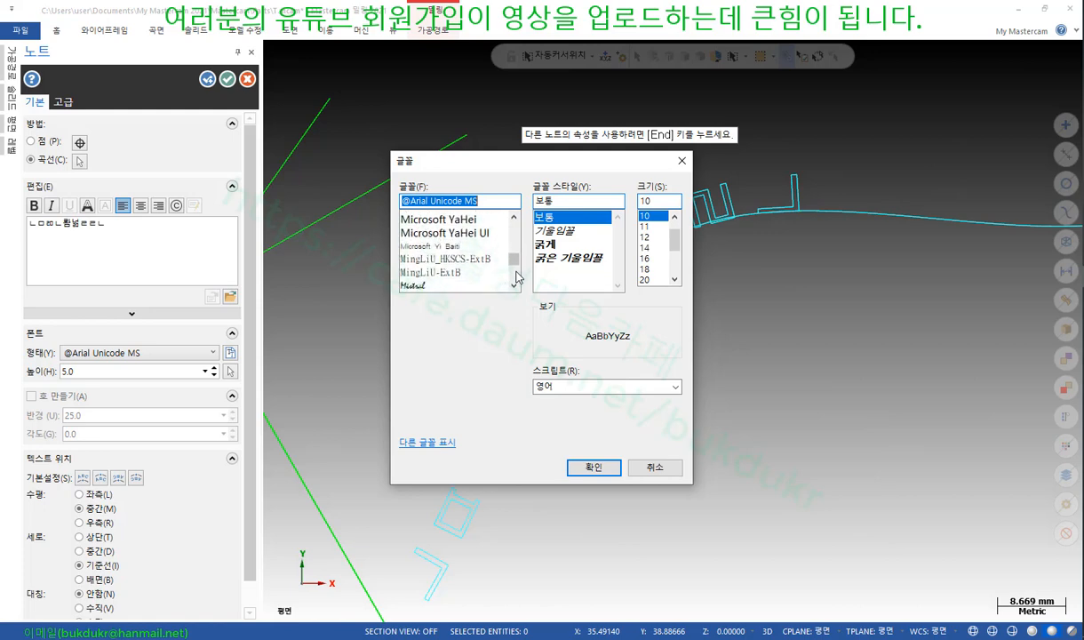
pyautogui.scroll(-4, 517, 277)
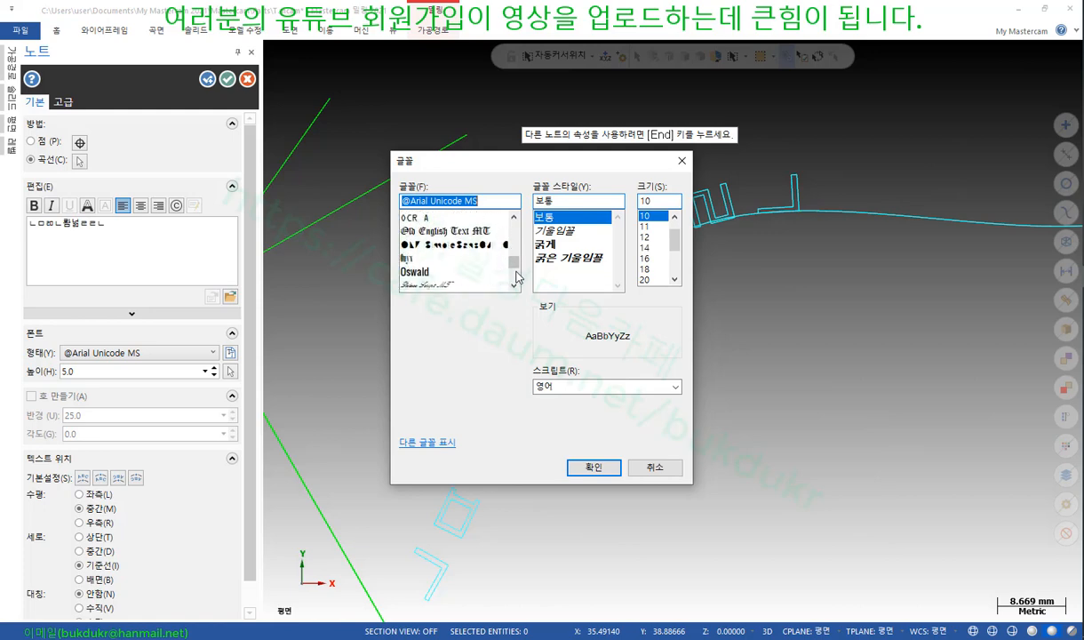
pyautogui.scroll(-3, 518, 278)
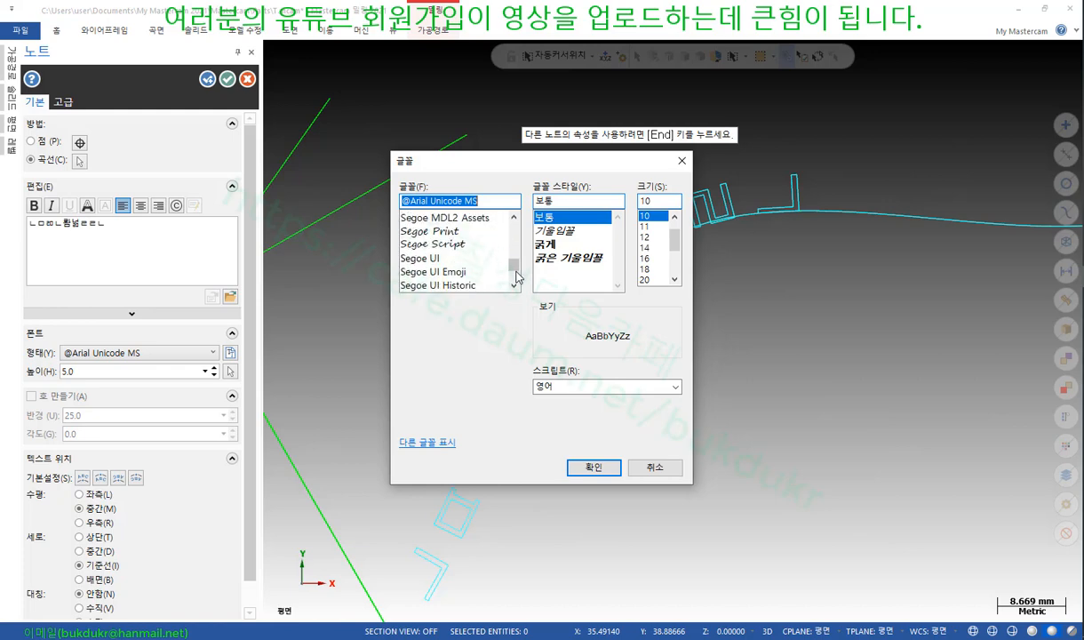
pyautogui.scroll(-2, 517, 278)
pyautogui.scroll(15, 518, 276)
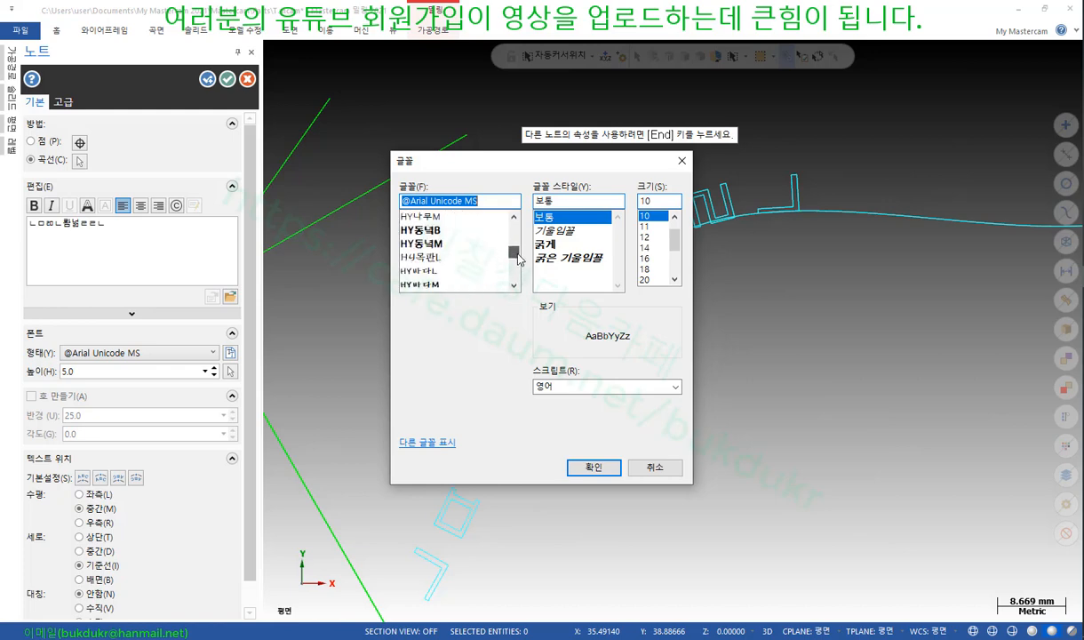
pyautogui.click(449, 245)
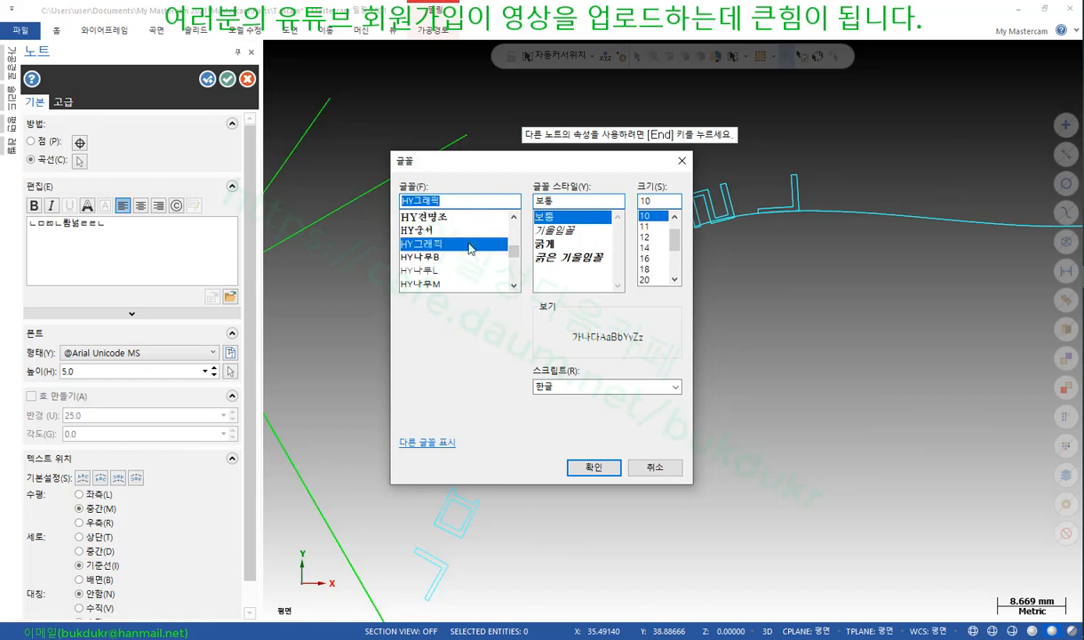
pyautogui.click(594, 467)
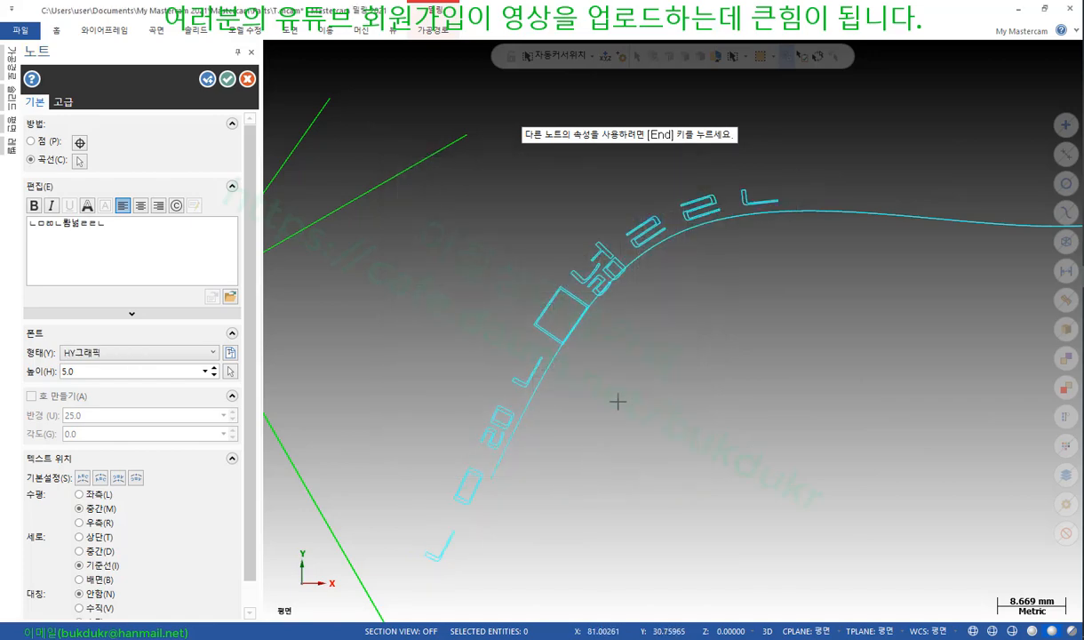
pyautogui.scroll(1, 538, 422)
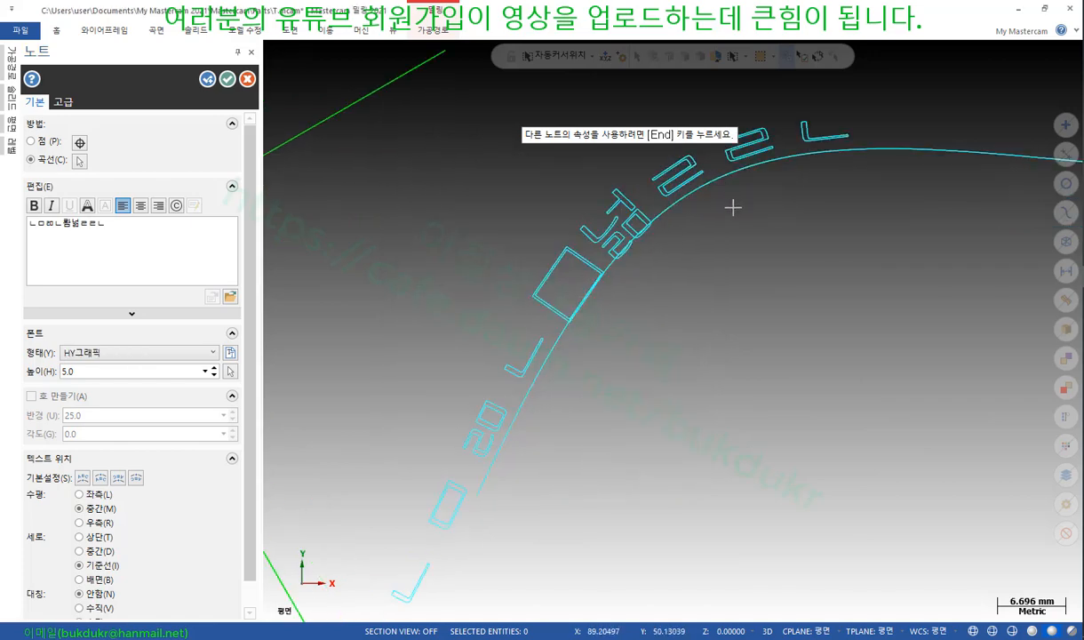
pyautogui.scroll(-3, 452, 367)
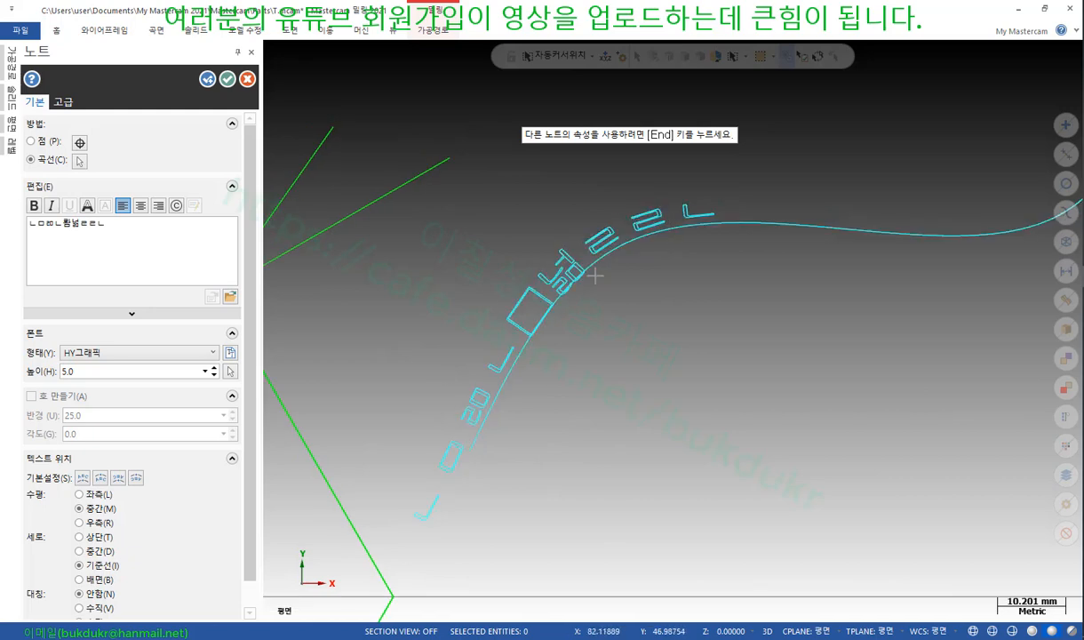
pyautogui.scroll(-2, 600, 283)
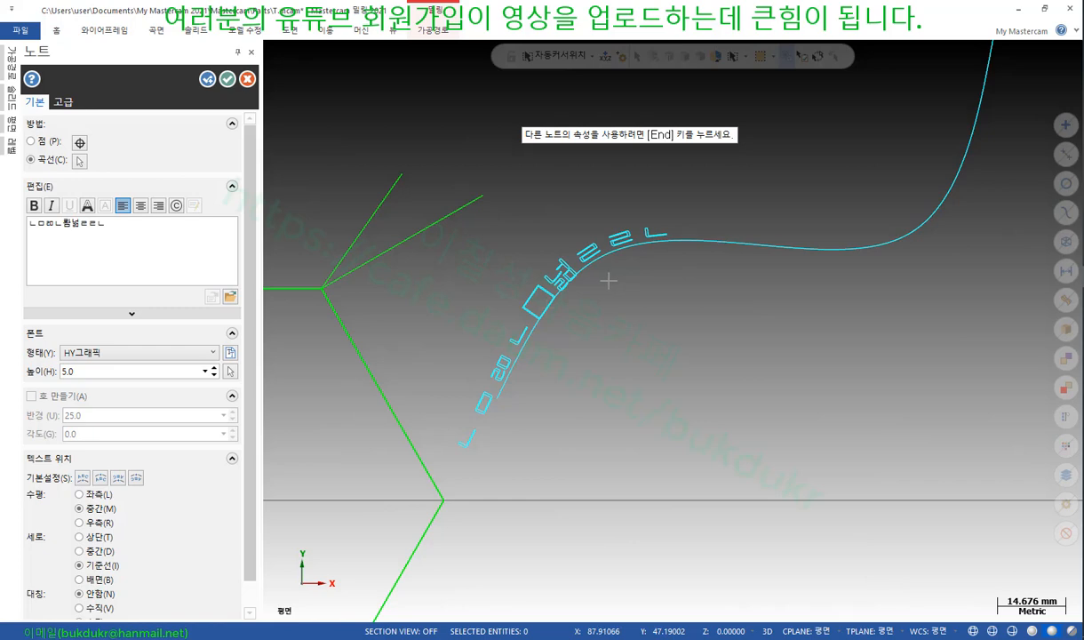
pyautogui.scroll(-1, 609, 281)
# Commit the curved HY그래픽 note on the spline
pyautogui.click(228, 79)
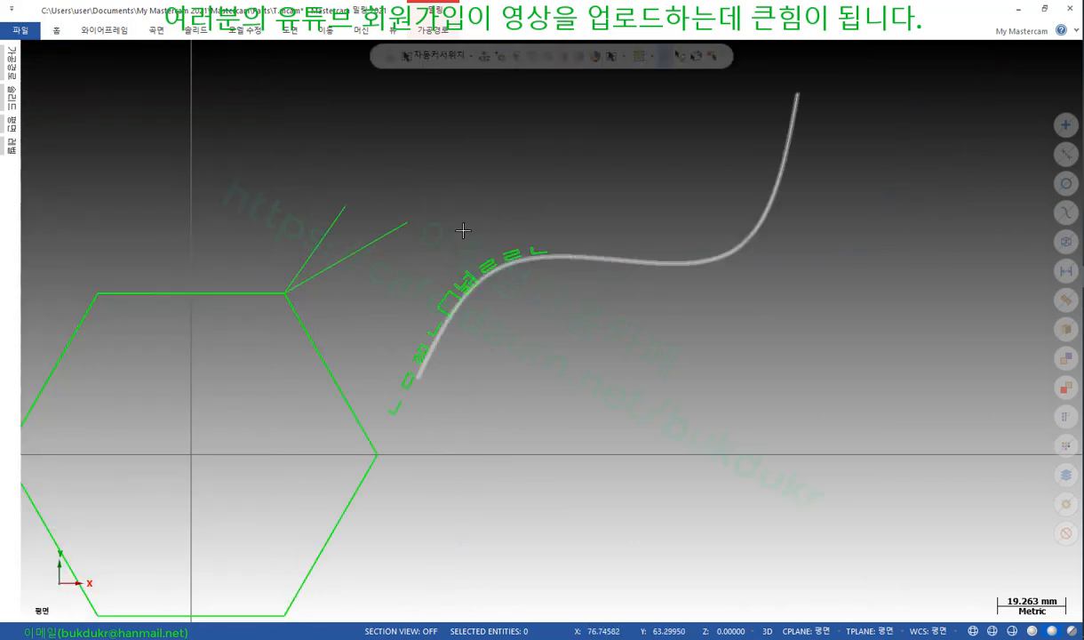
pyautogui.scroll(2, 627, 234)
pyautogui.scroll(-1, 624, 317)
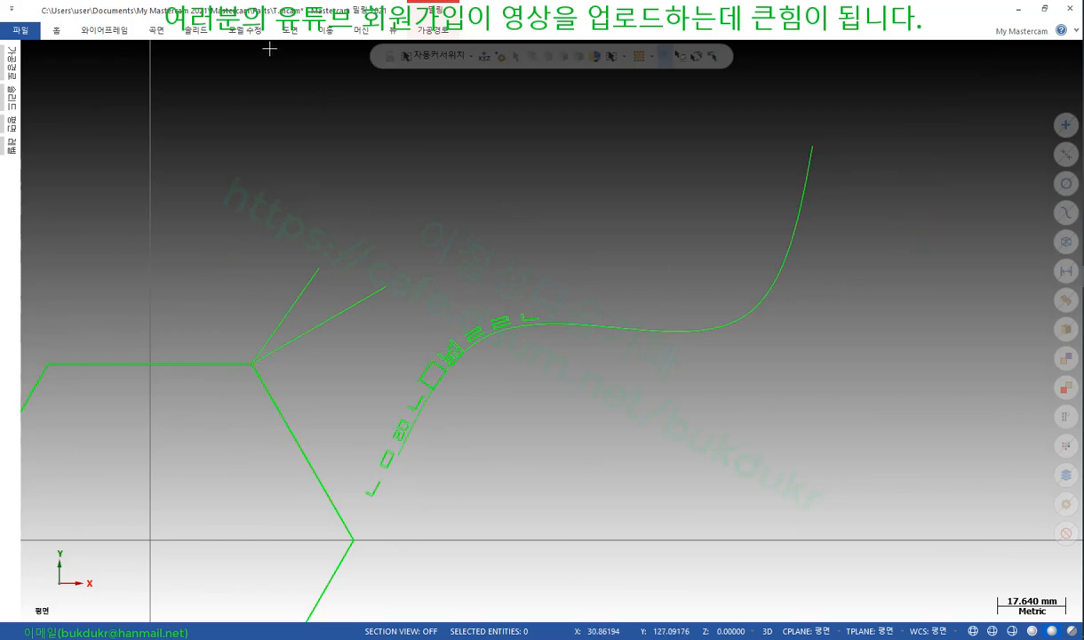
# Start Letters text 'ㄱㄴㄷㄹㅇ해ㅇ네ㄷㅁㄴ해ㅇㄹ홈' chained along the spline, height 1.0, spacing 0.2
pyautogui.click(107, 30)
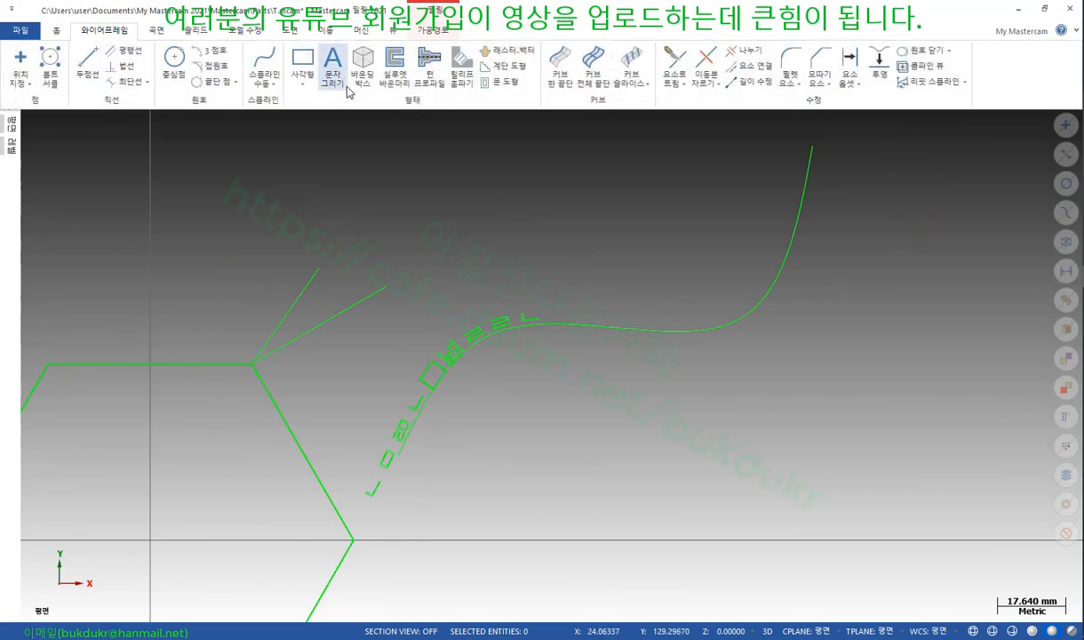
pyautogui.click(334, 61)
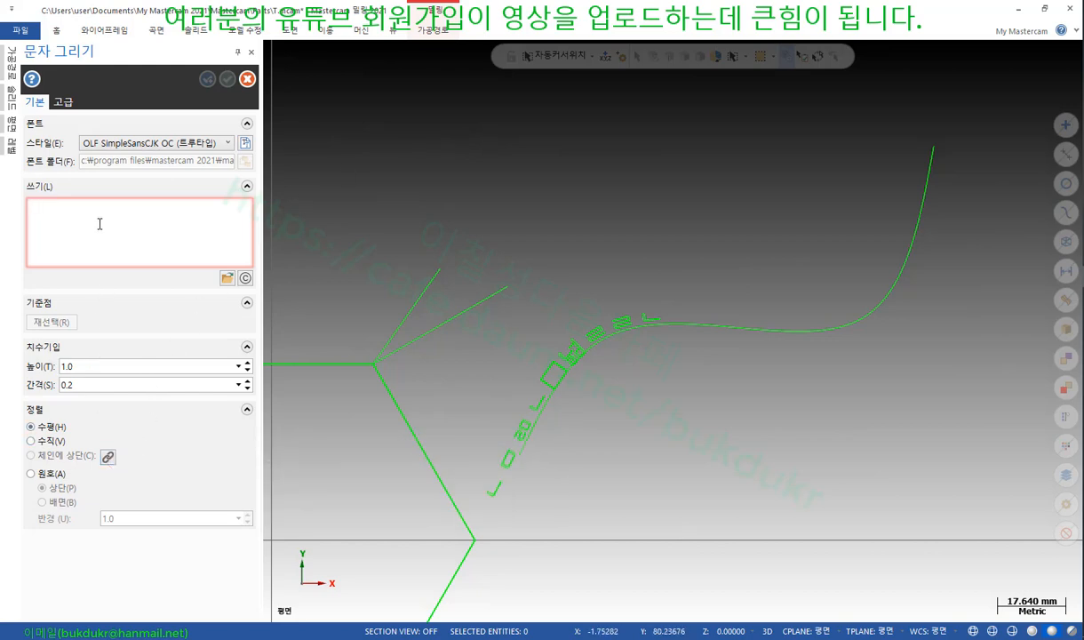
pyautogui.write('ㄱㄴㄷㄹㅇ해ㅇ네ㄷㅁㄴ해ㅇㄹ홈')
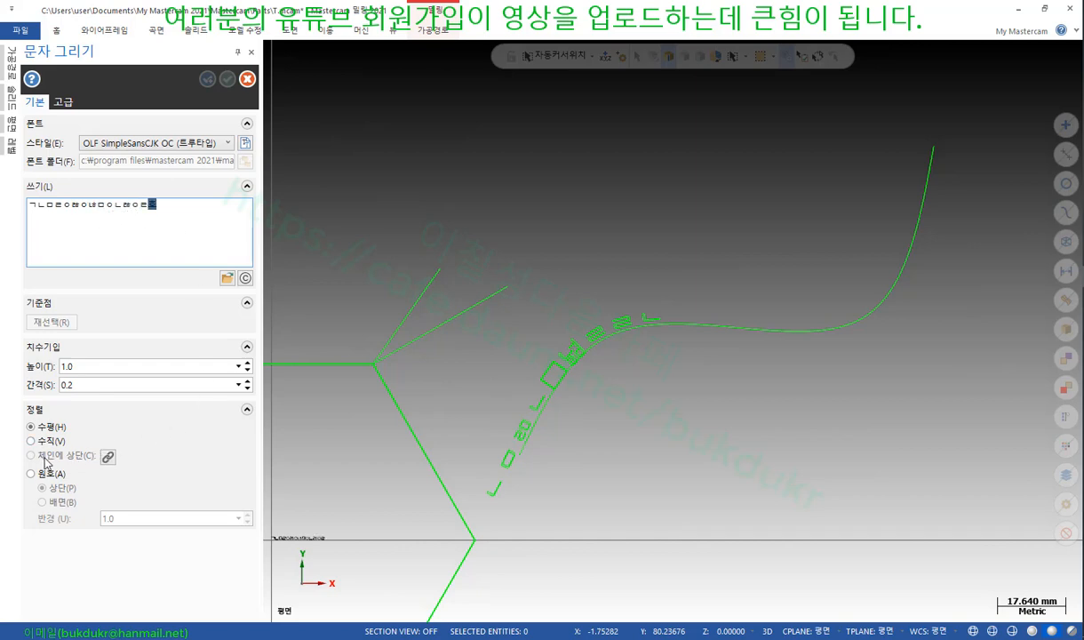
pyautogui.click(538, 403)
pyautogui.click(305, 596)
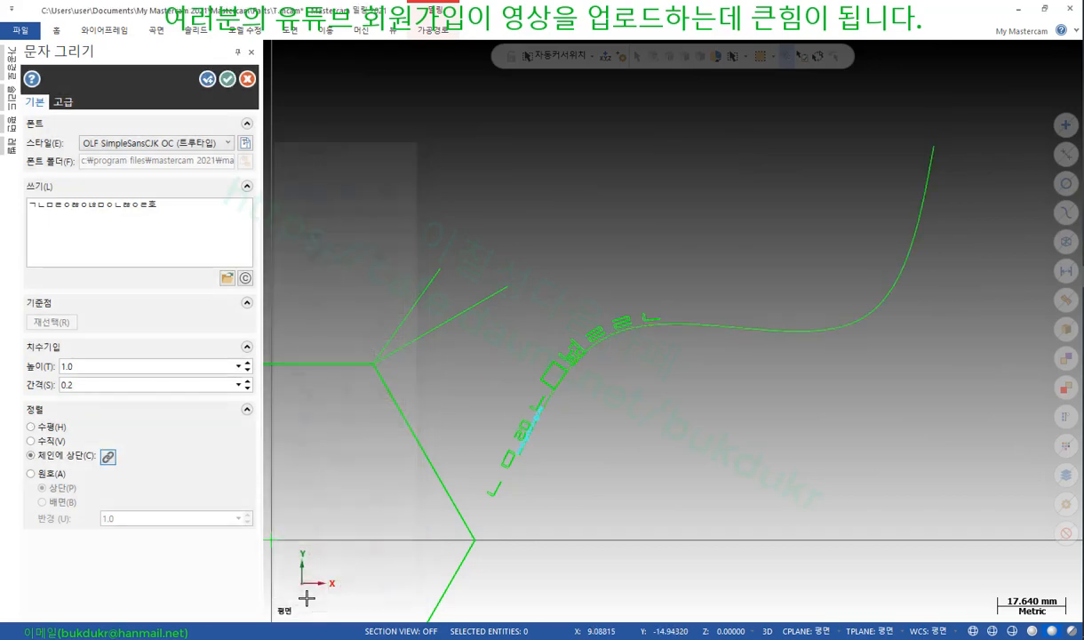
pyautogui.scroll(4, 524, 450)
pyautogui.scroll(3, 524, 450)
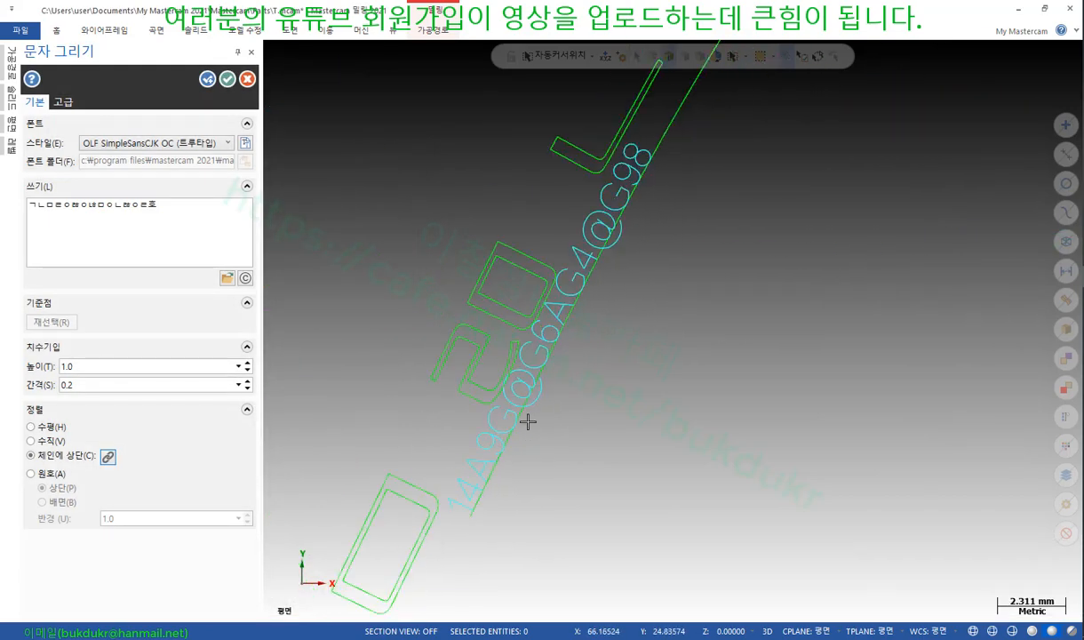
pyautogui.scroll(2, 484, 416)
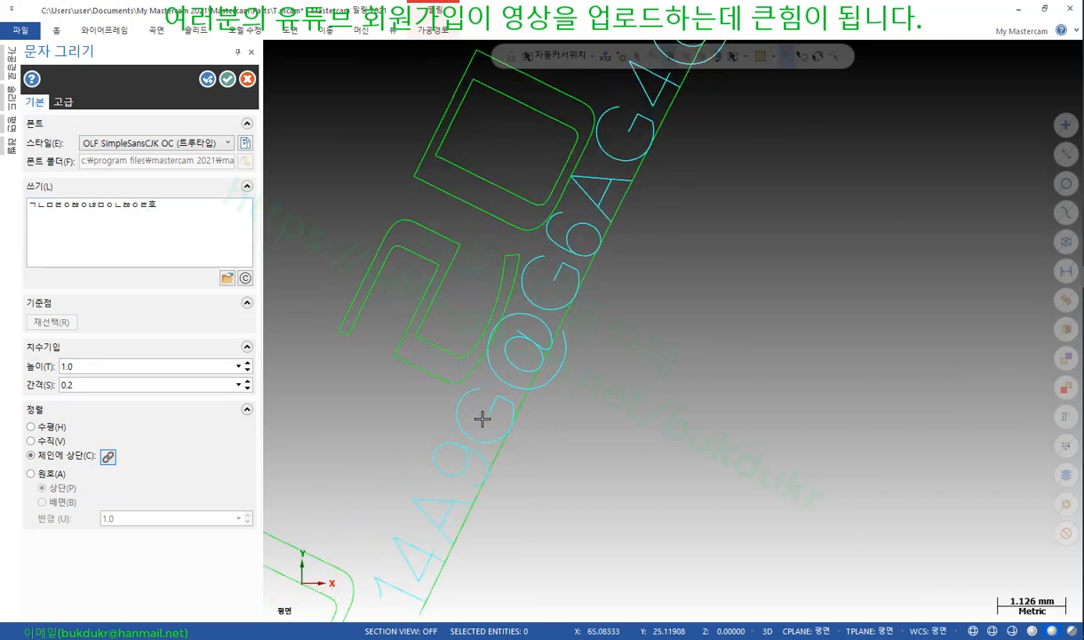
pyautogui.scroll(-2, 520, 467)
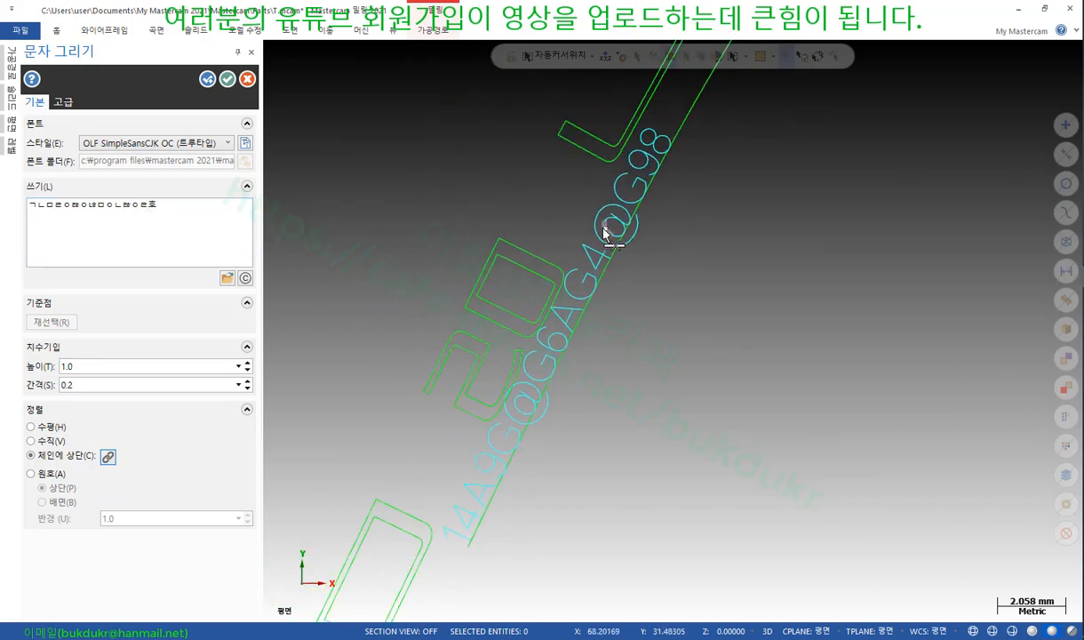
pyautogui.scroll(-2, 525, 382)
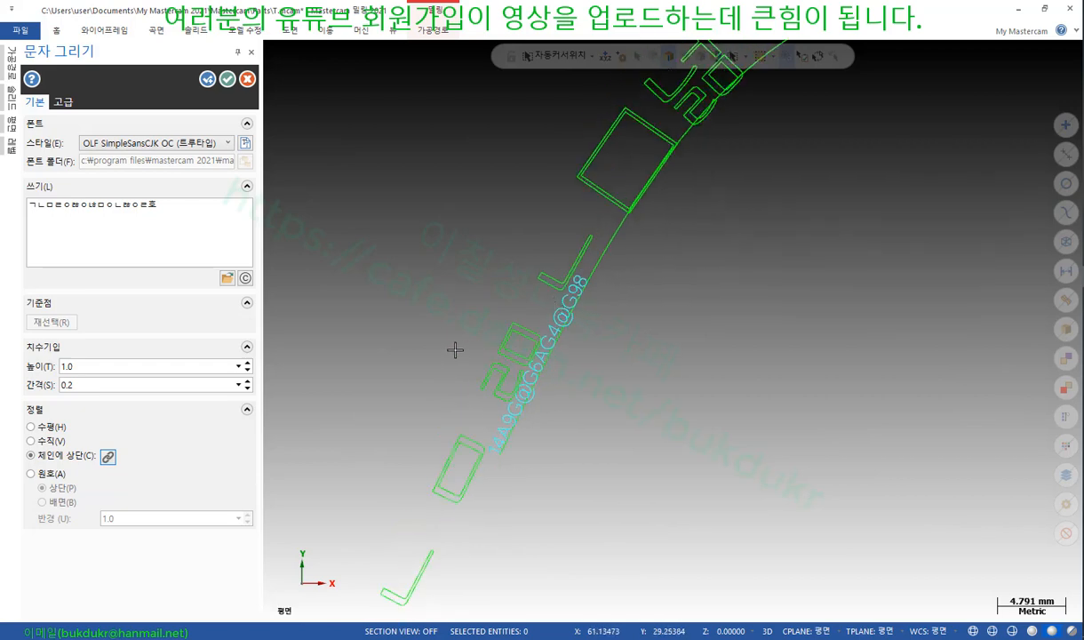
# Replace the letter text with Latin filler strings and raise the height to 4.0
pyautogui.moveTo(174, 210); pyautogui.dragTo(2, 211)
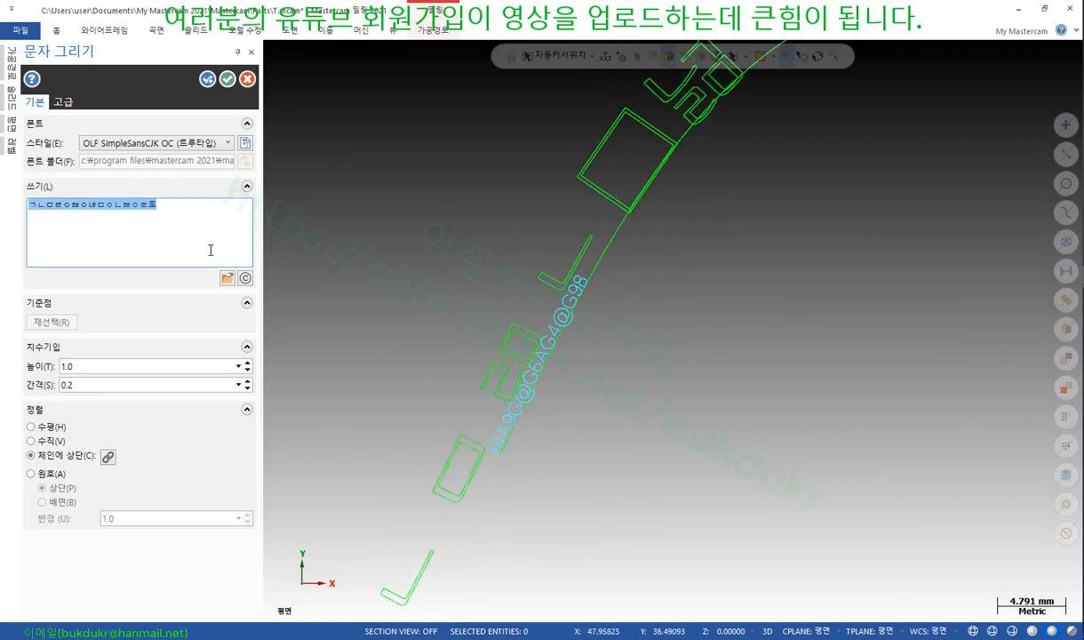
pyautogui.write('SDFSAF')
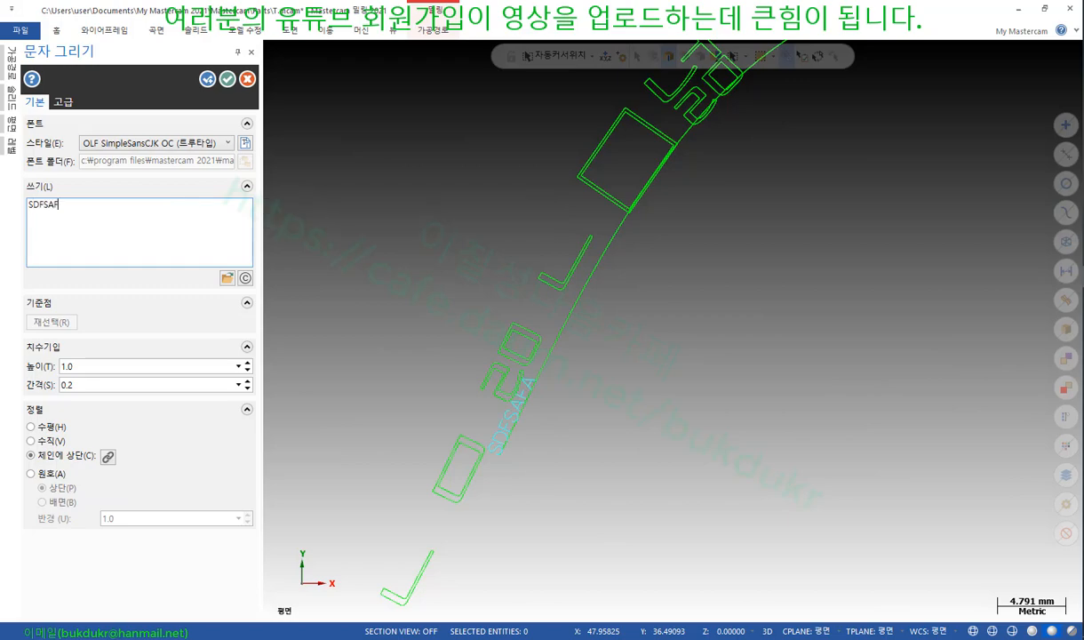
pyautogui.write('ASFSAFSAFASFSAFASFAFASFASFAFASF')
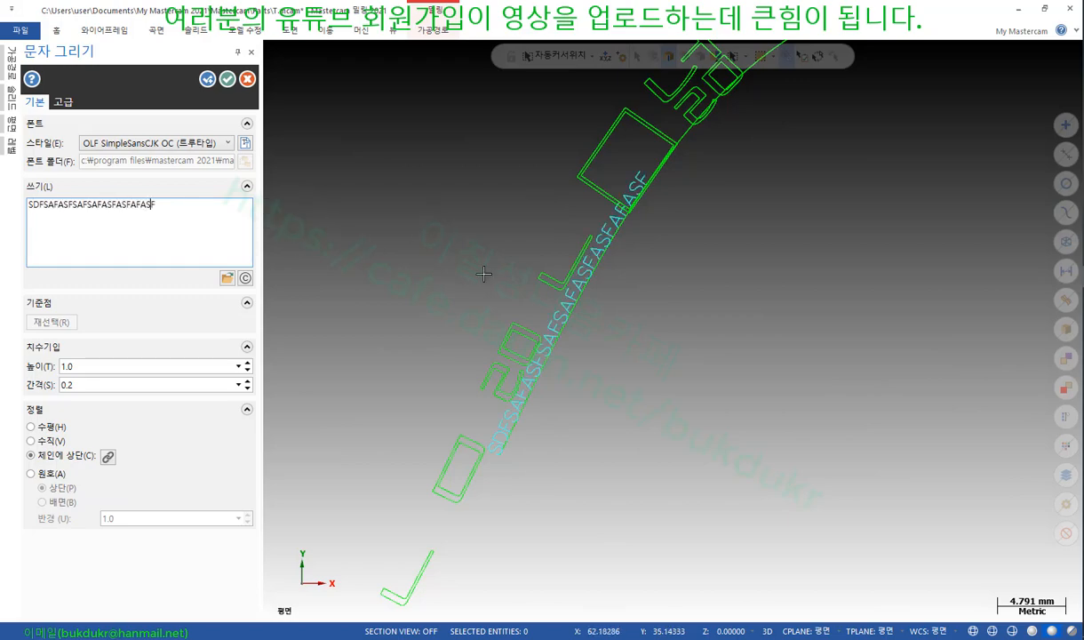
pyautogui.scroll(4, 633, 168)
pyautogui.scroll(-4, 522, 435)
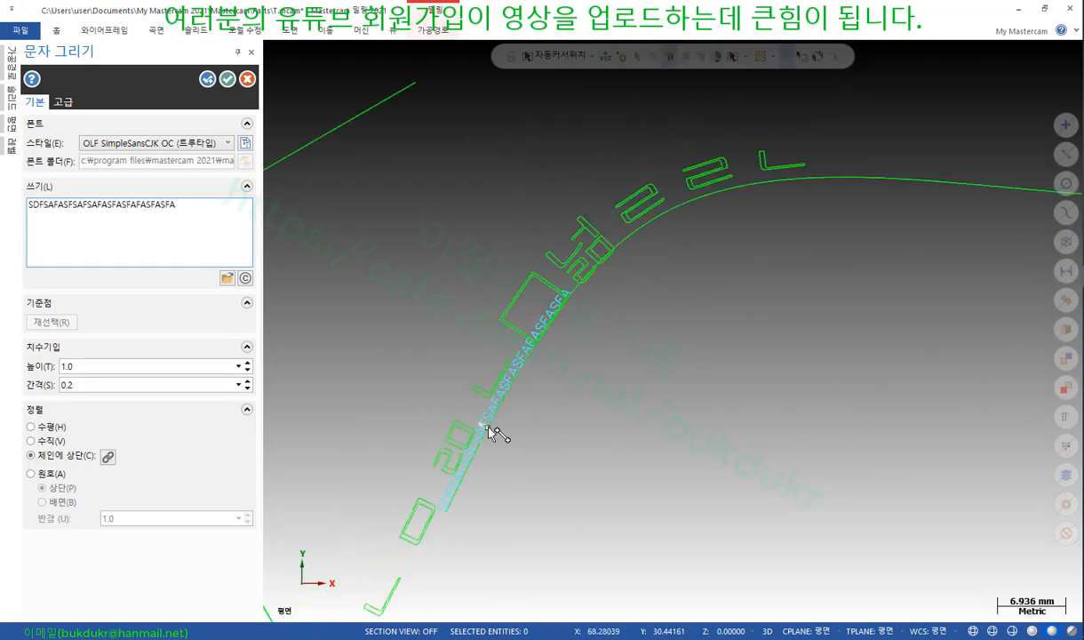
pyautogui.write('AASFASFSAFASFASFA')
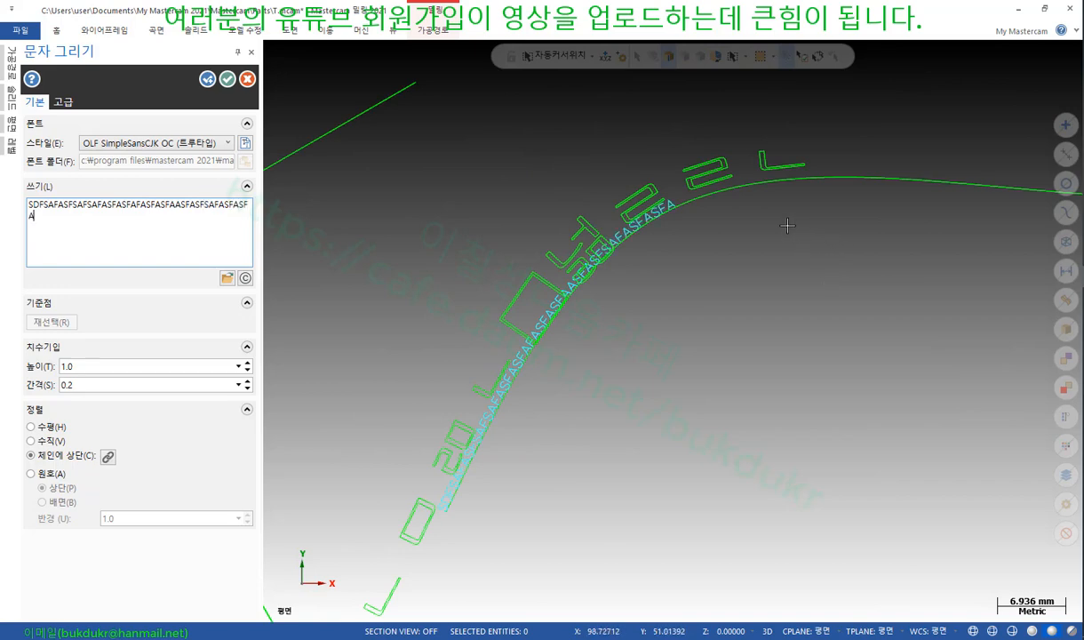
pyautogui.click(247, 363)
pyautogui.click(247, 363)
pyautogui.click(247, 363)
pyautogui.scroll(-2, 364, 369)
pyautogui.scroll(-2, 639, 337)
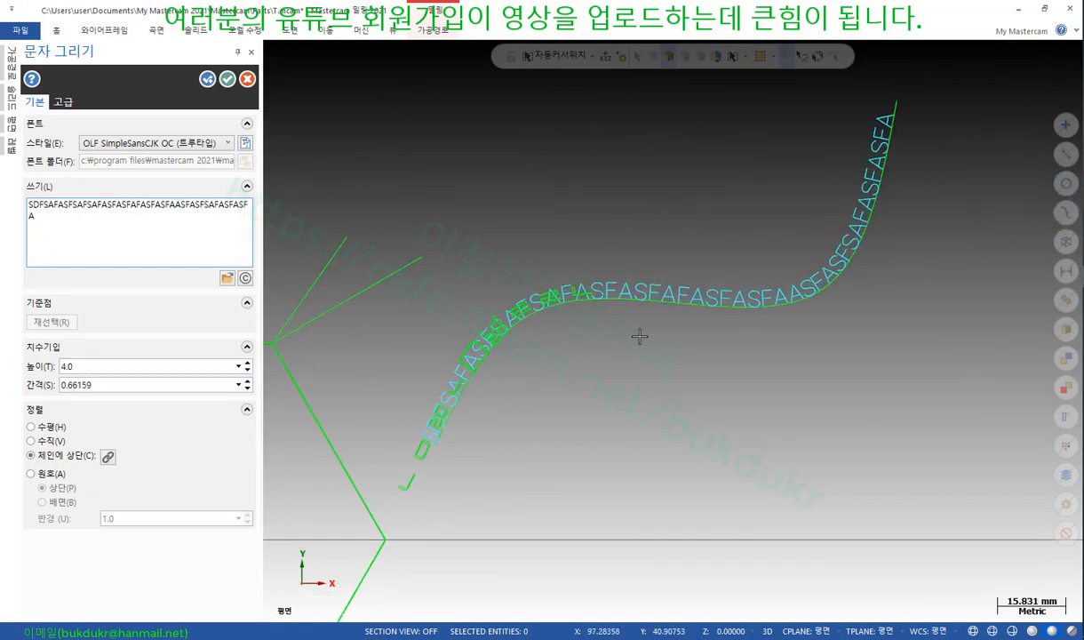
pyautogui.scroll(2, 844, 237)
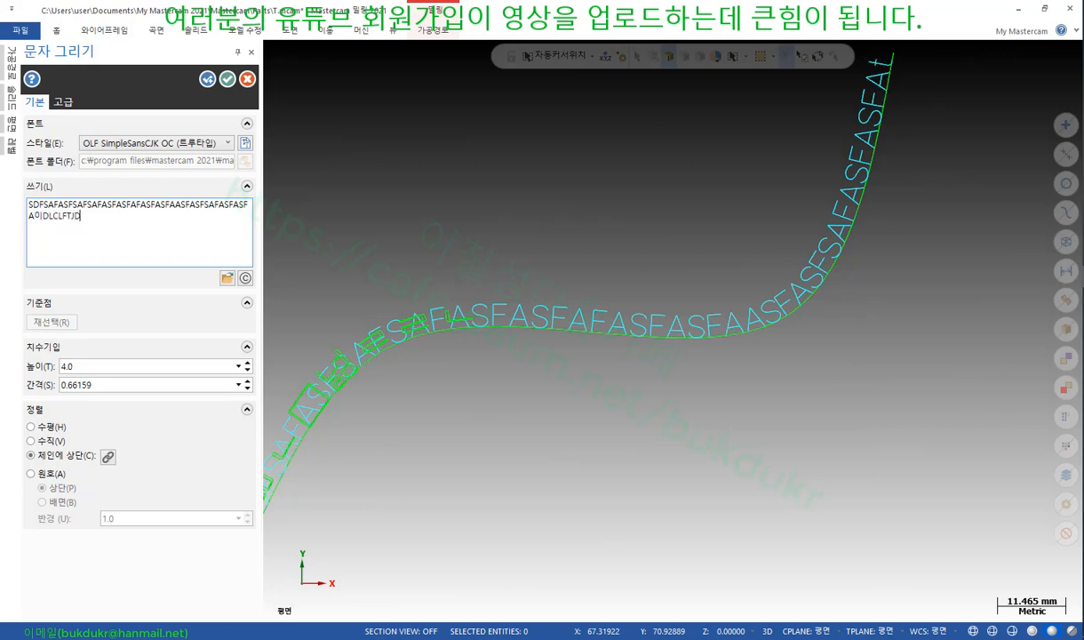
# Change the wording to a short Korean name and create the text along the curve
pyautogui.moveTo(80, 215); pyautogui.dragTo(4, 204)
pyautogui.press('BackSpace')
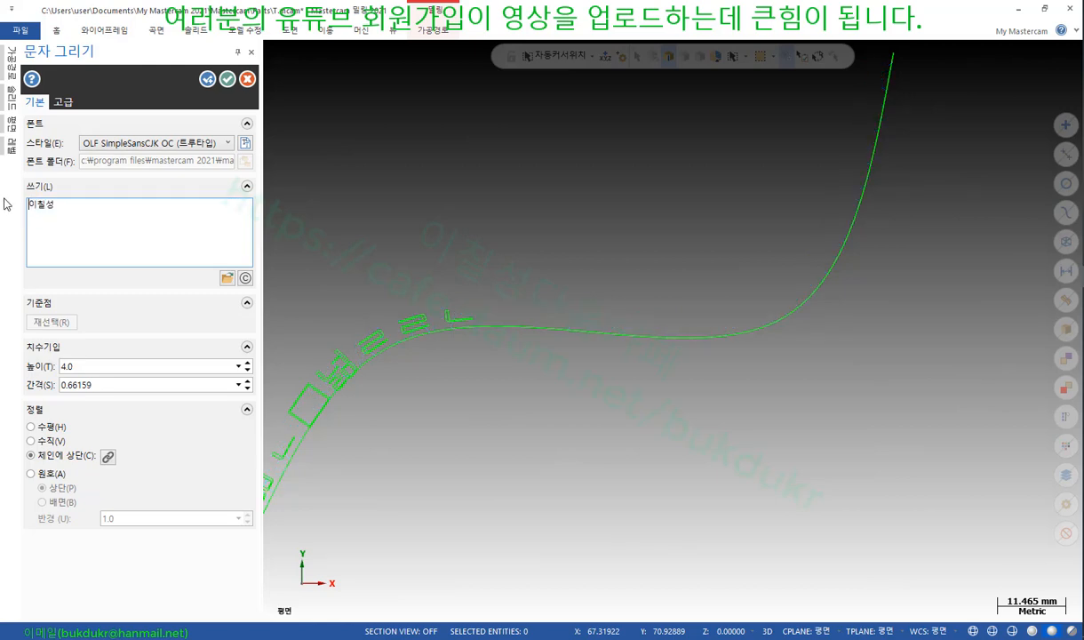
pyautogui.scroll(3, 545, 399)
pyautogui.scroll(6, 399, 404)
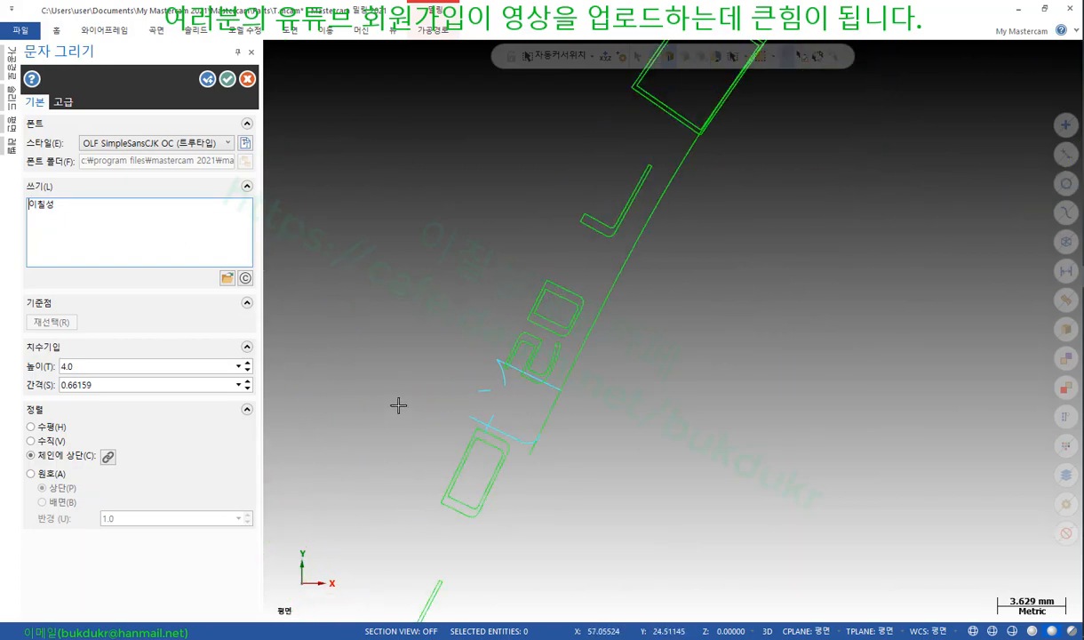
pyautogui.click(228, 79)
pyautogui.scroll(-2, 374, 476)
pyautogui.scroll(-8, 374, 475)
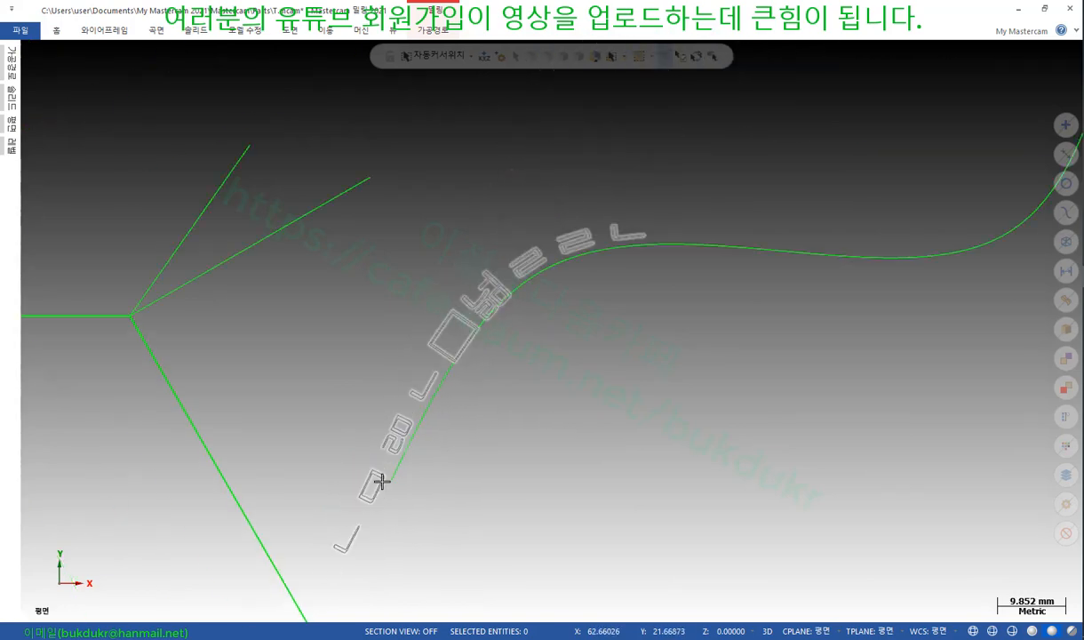
# Delete the old curved note and place a new note with a Korean name plus '잉이이잉' along the spline
pyautogui.click(442, 353)
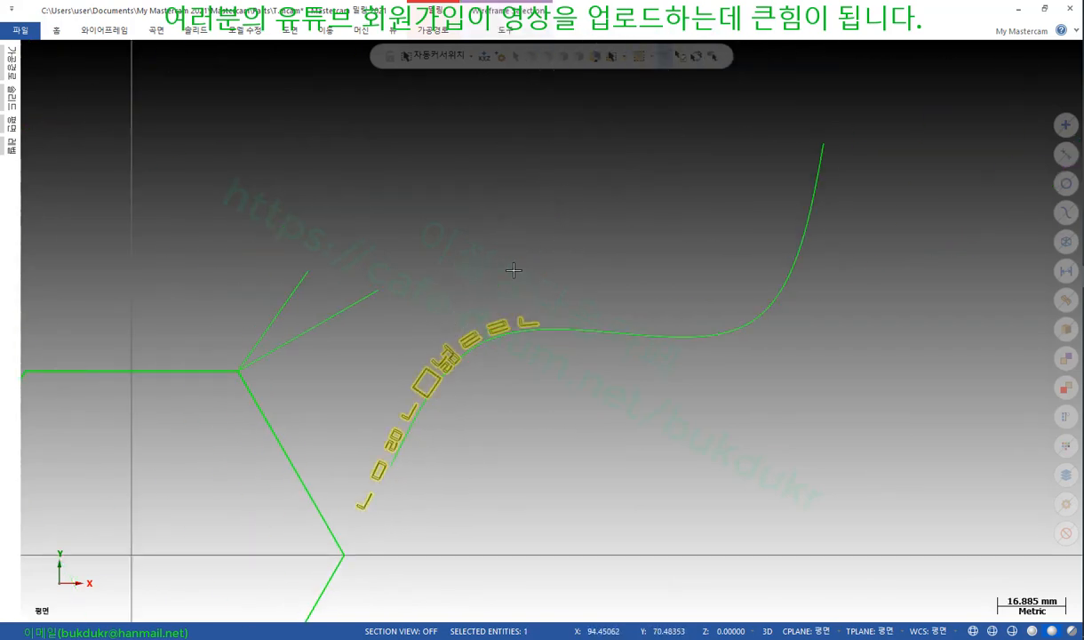
pyautogui.press('Delete')
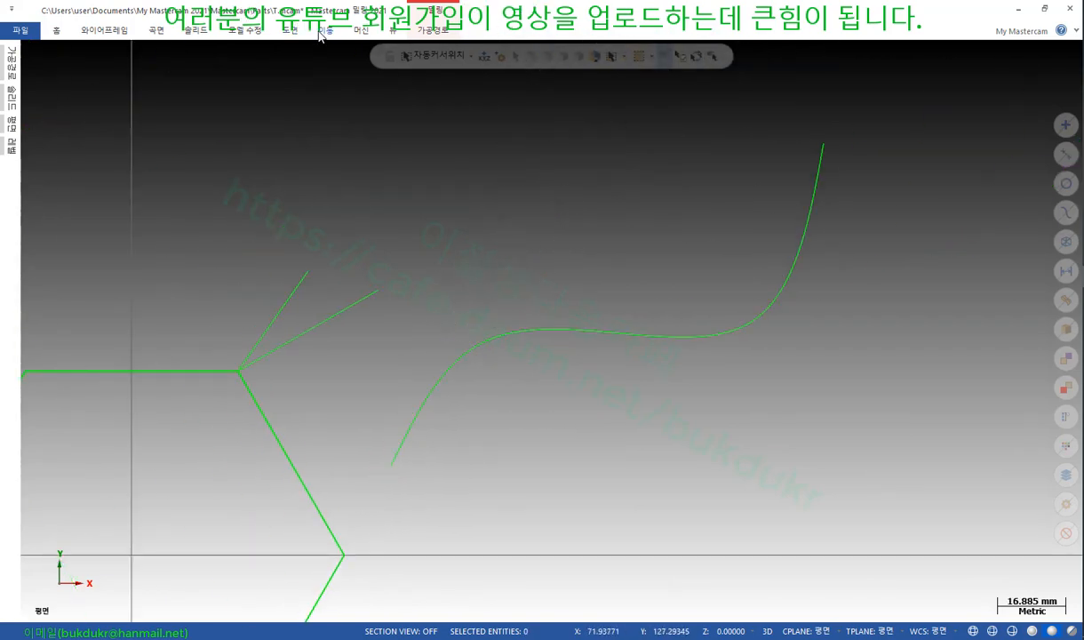
pyautogui.click(291, 32)
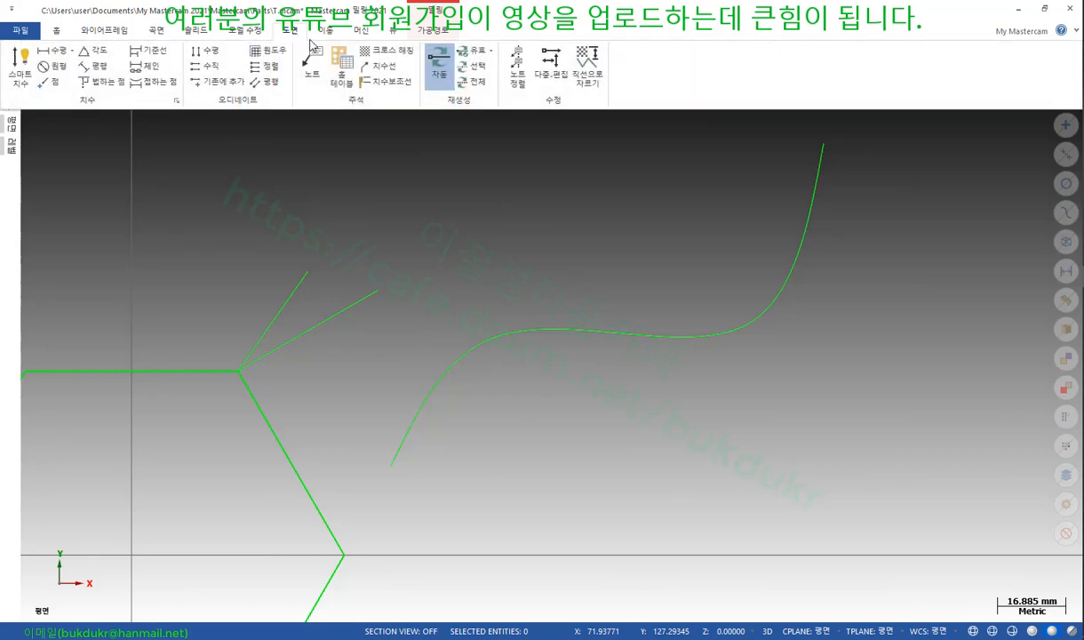
pyautogui.click(313, 61)
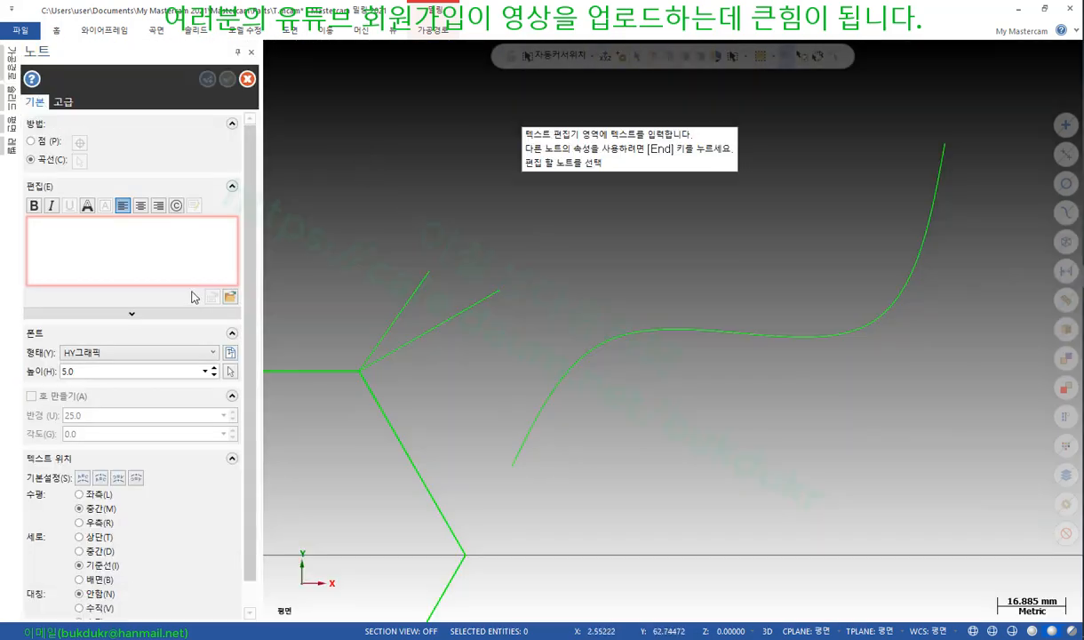
pyautogui.click(98, 240)
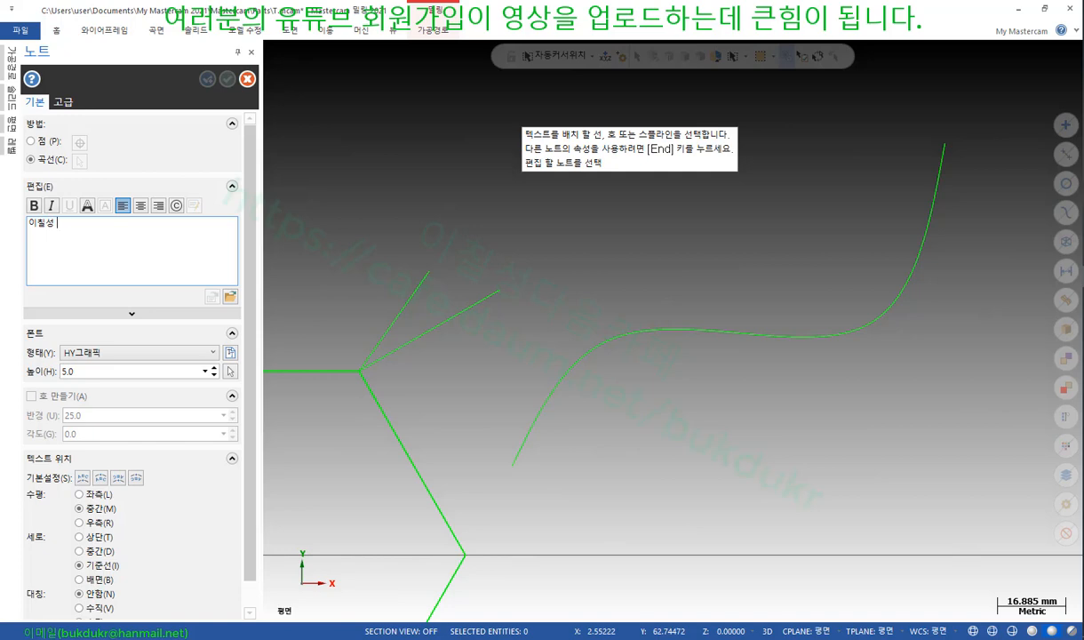
pyautogui.click(546, 398)
# Append a long run of ㄹ characters to the note text
pyautogui.scroll(2, 538, 460)
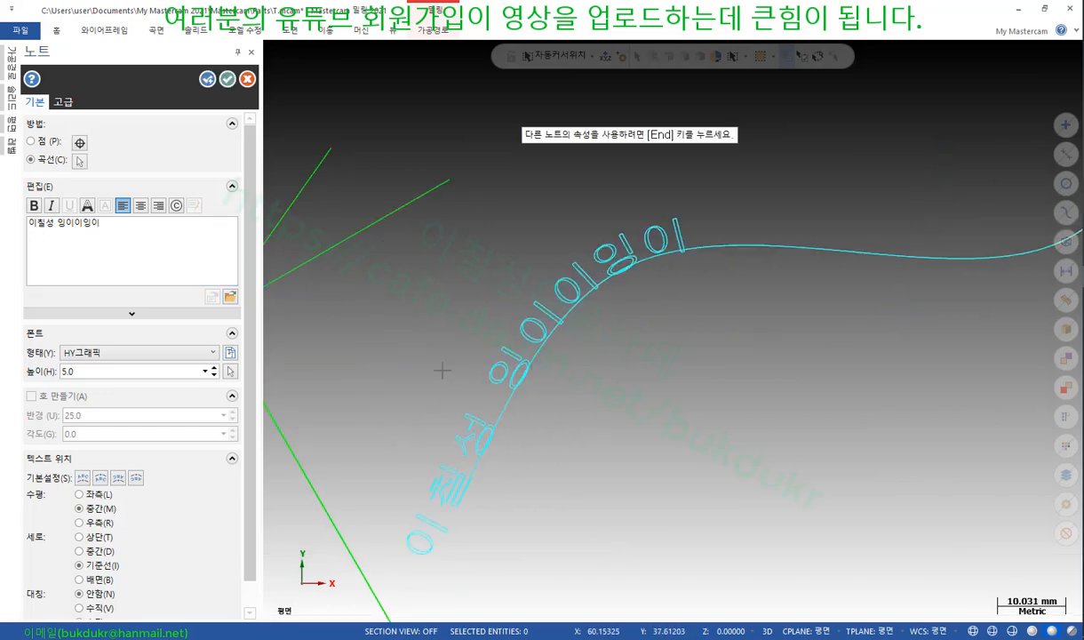
pyautogui.scroll(2, 433, 439)
pyautogui.scroll(-2, 743, 336)
pyautogui.scroll(-2, 631, 274)
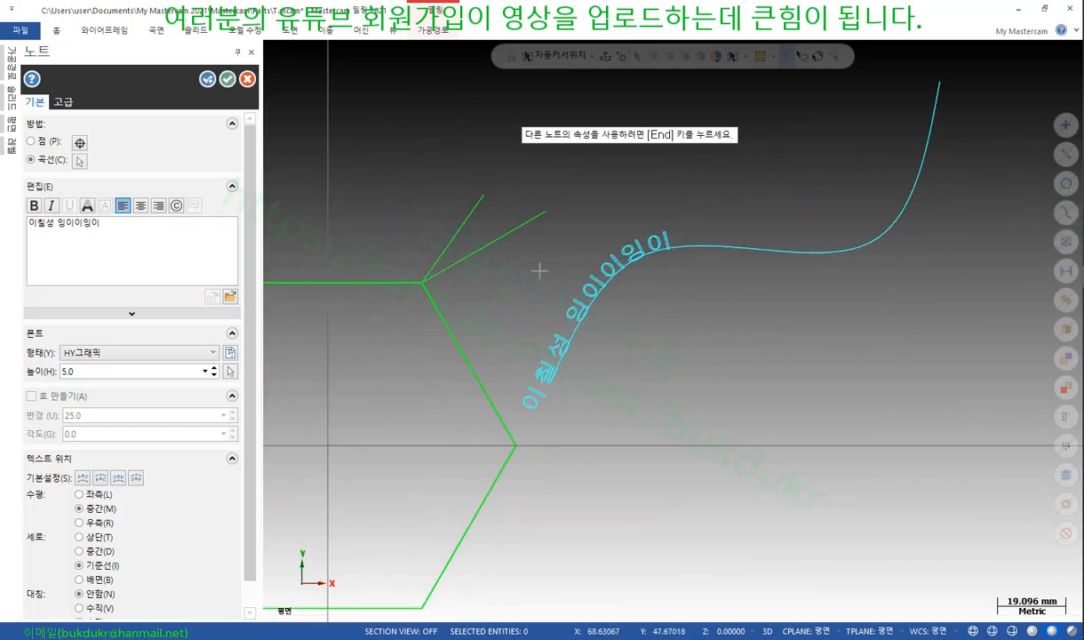
pyautogui.click(117, 227)
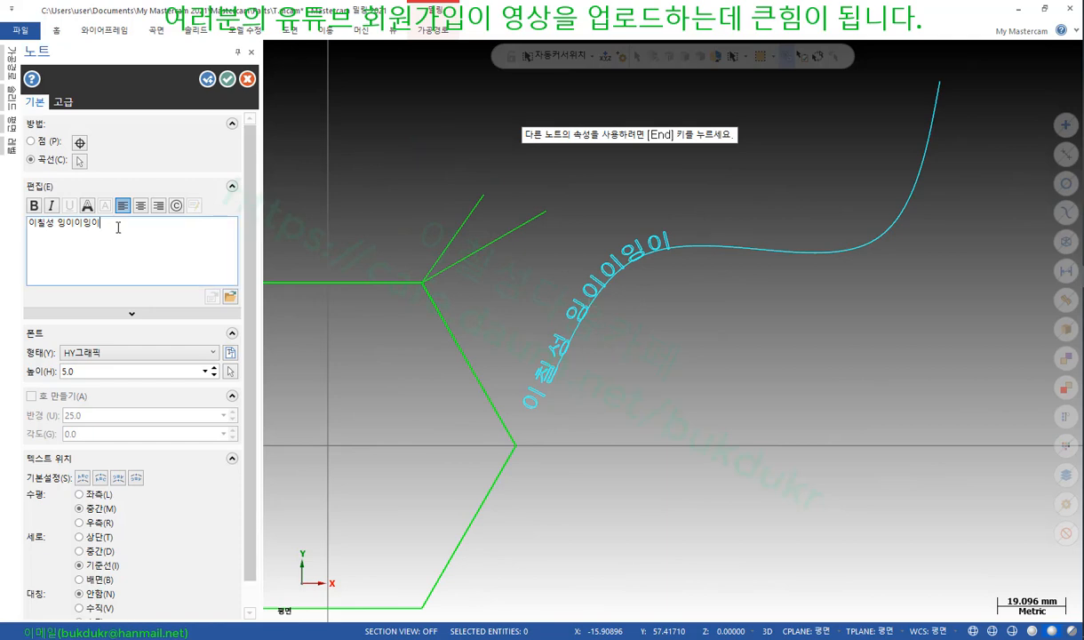
pyautogui.write('ㄹㄹㄹㄹㄹㄹㄹㄹㄹㄹㄹㄹㄹㄹ')
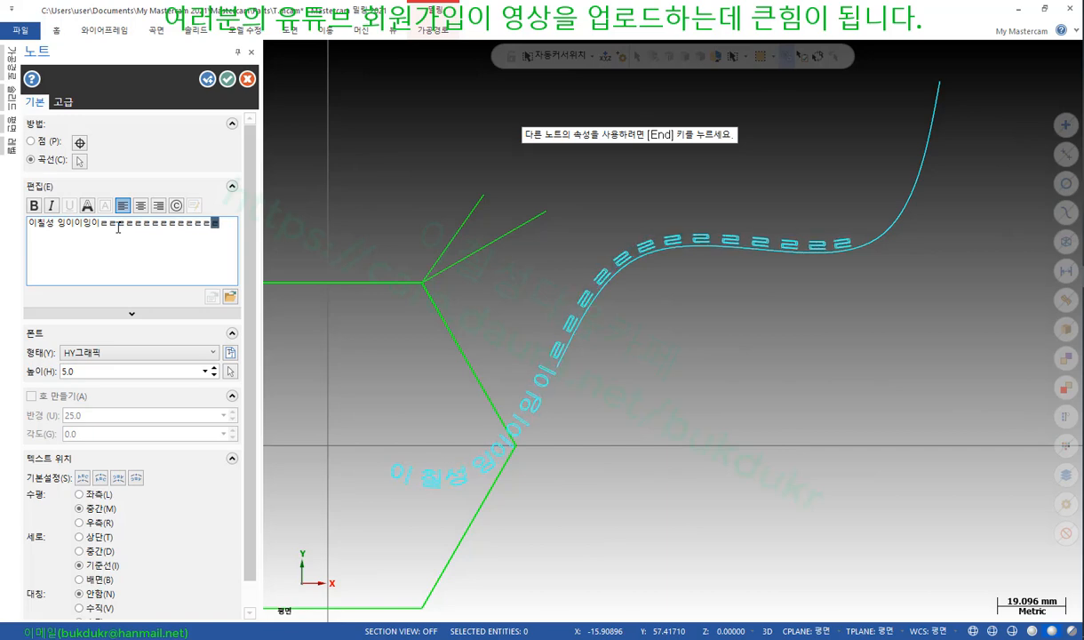
# Commit the ㄹ-extended note on the spline and reselect it
pyautogui.click(228, 79)
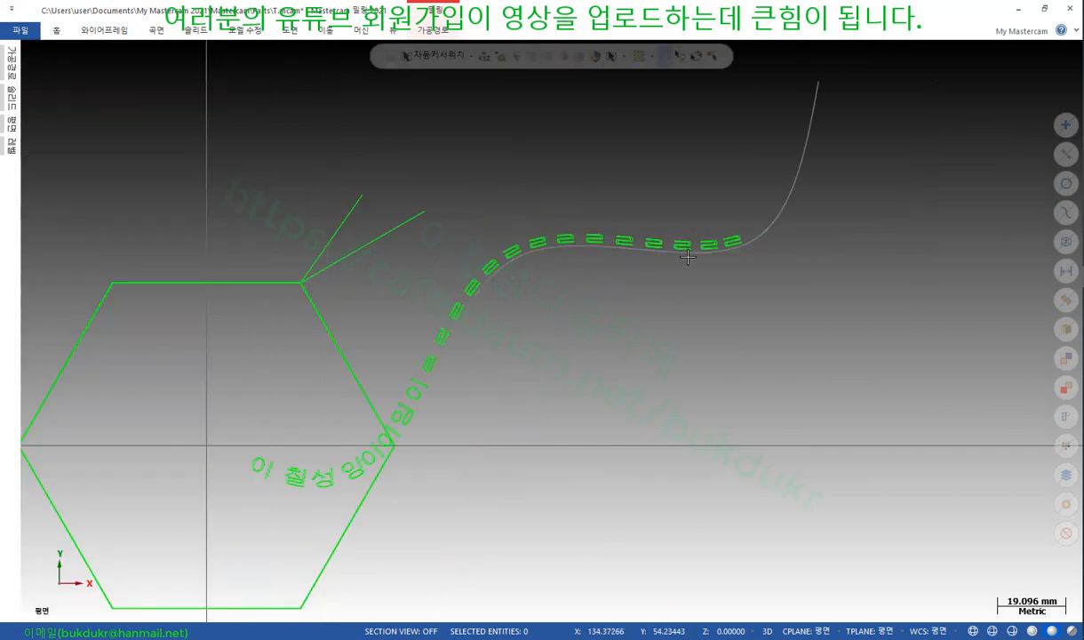
pyautogui.click(375, 442)
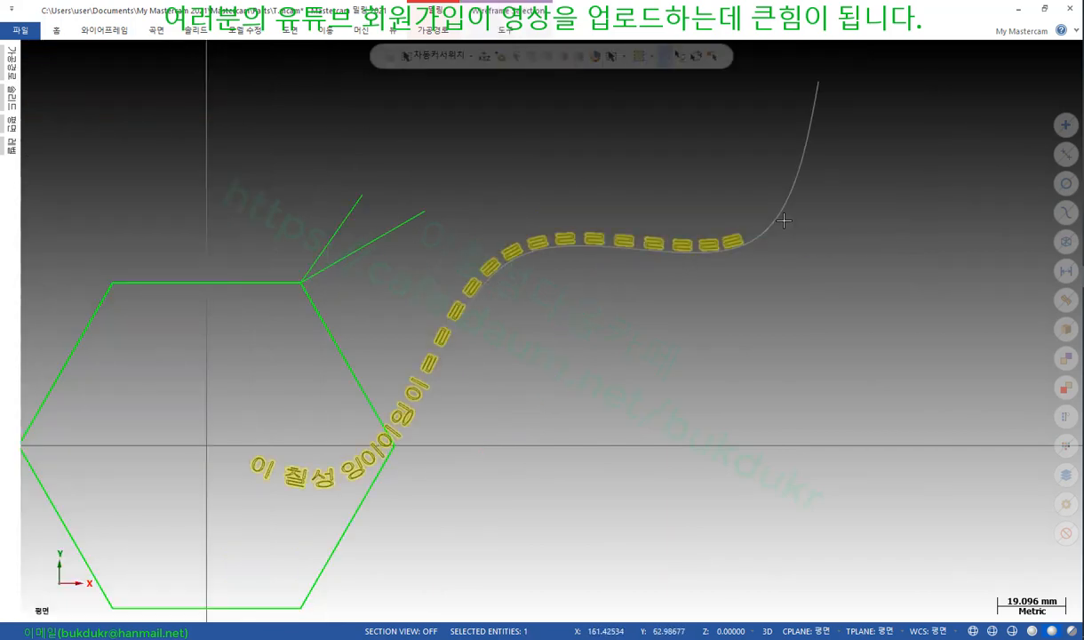
pyautogui.scroll(5, 572, 259)
pyautogui.scroll(-2, 675, 223)
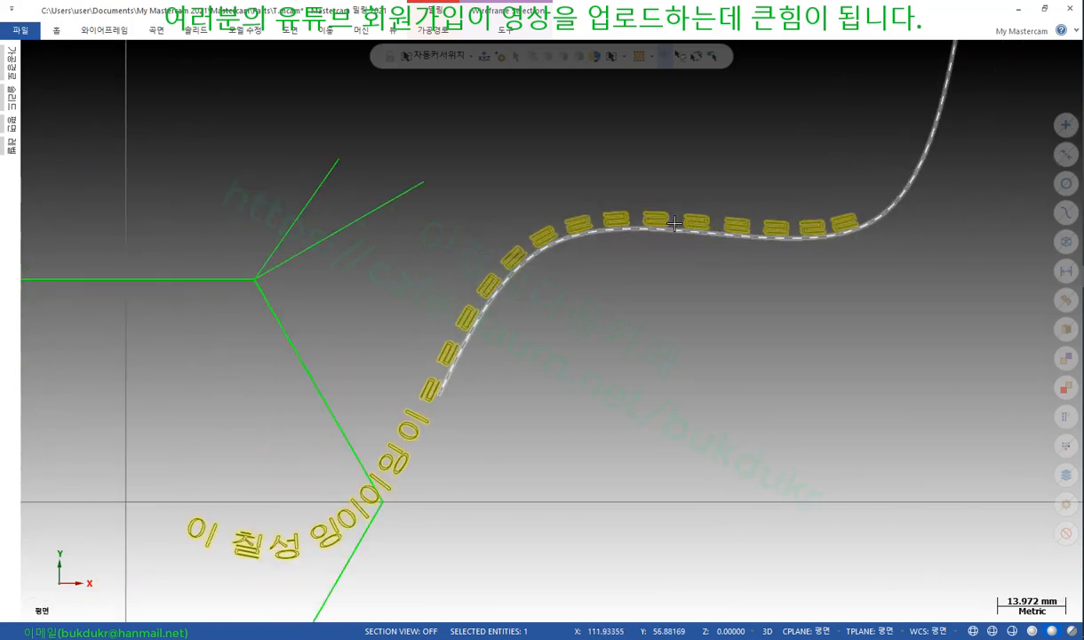
pyautogui.scroll(-2, 654, 275)
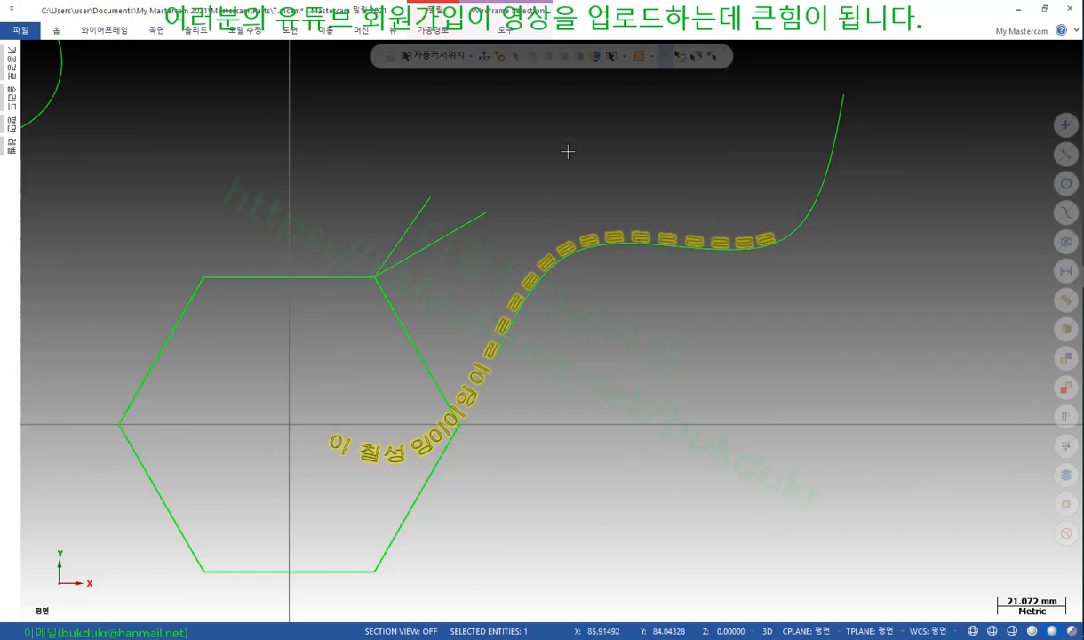
pyautogui.scroll(-2, 603, 251)
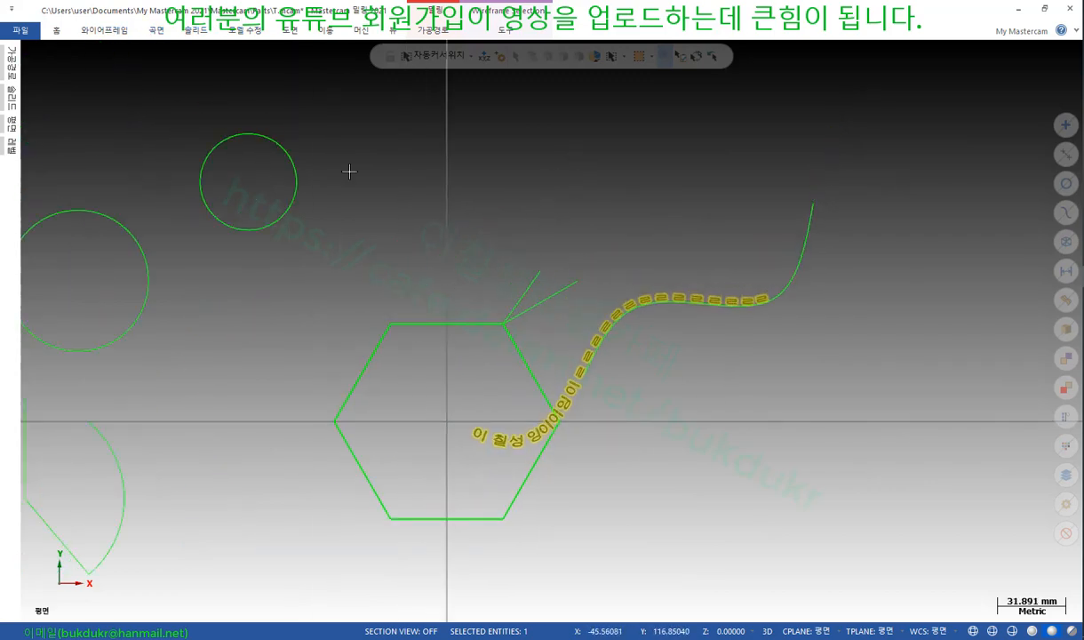
pyautogui.scroll(3, 520, 388)
pyautogui.scroll(3, 520, 388)
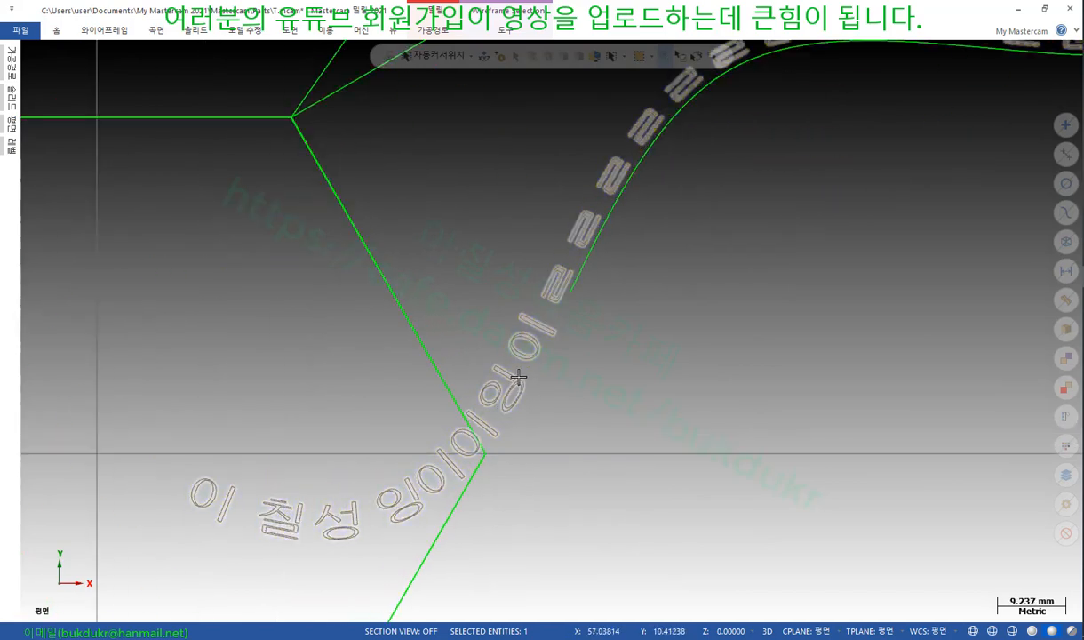
pyautogui.scroll(3, 520, 376)
pyautogui.scroll(2, 578, 318)
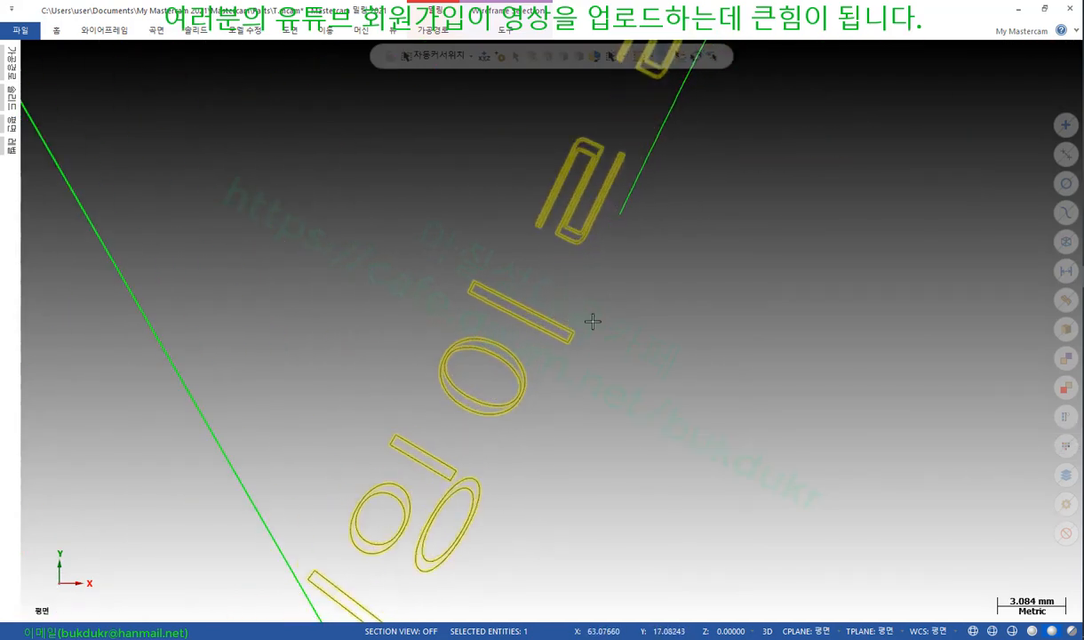
pyautogui.scroll(-4, 625, 416)
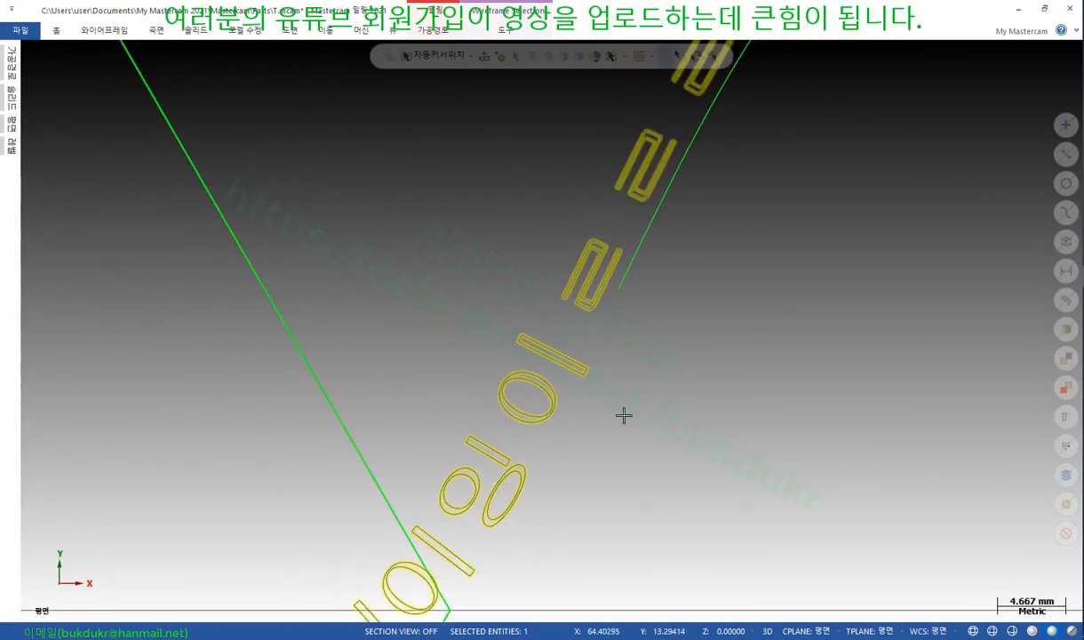
pyautogui.press('Escape')
pyautogui.scroll(-1, 595, 335)
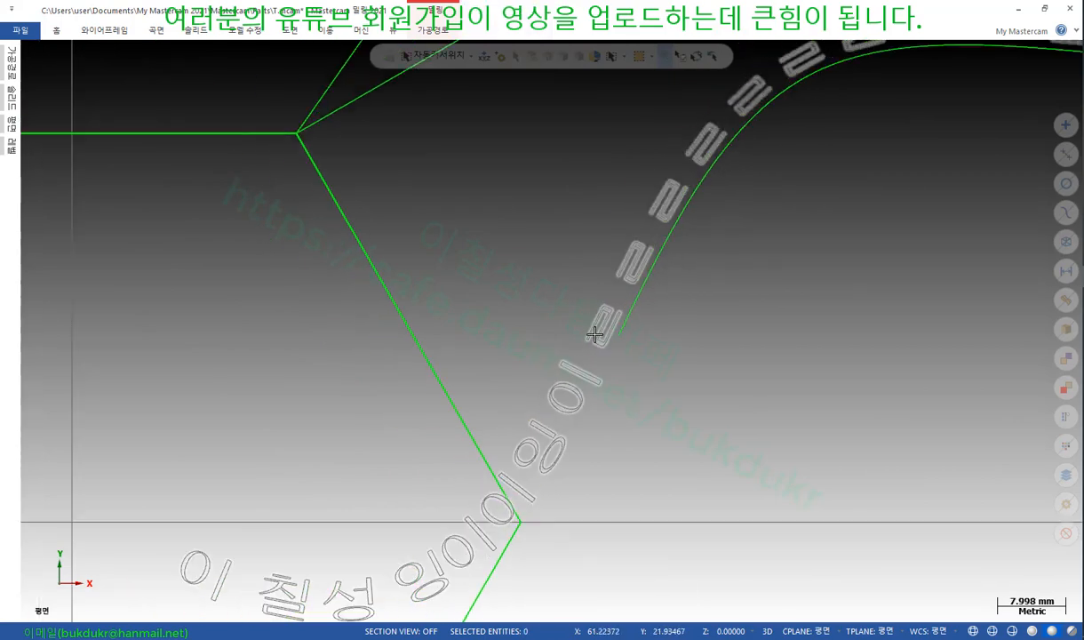
pyautogui.scroll(-3, 523, 329)
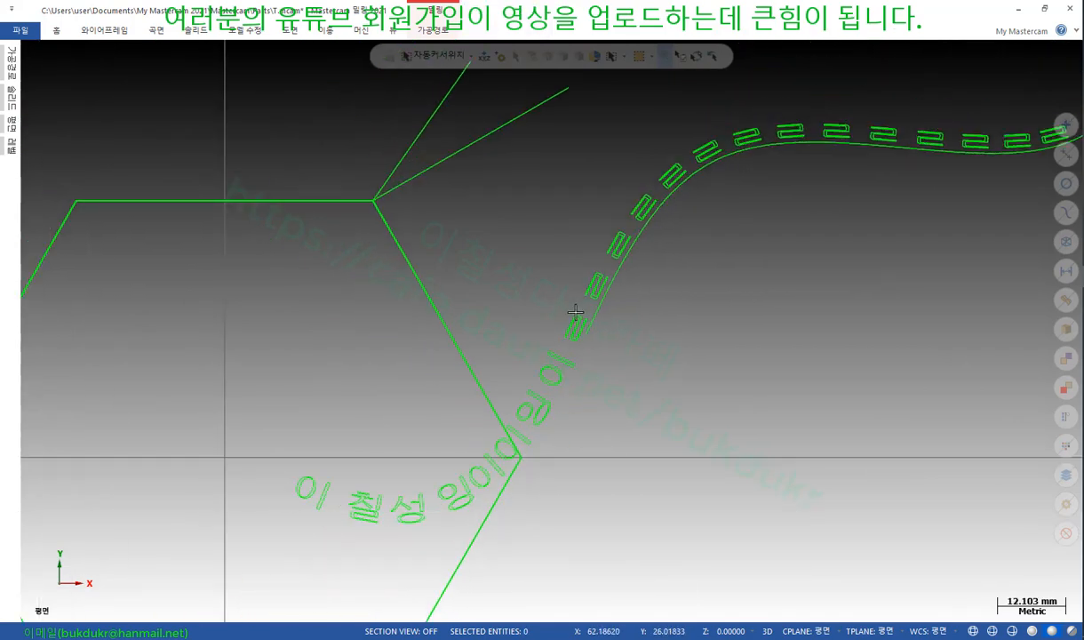
pyautogui.click(552, 365)
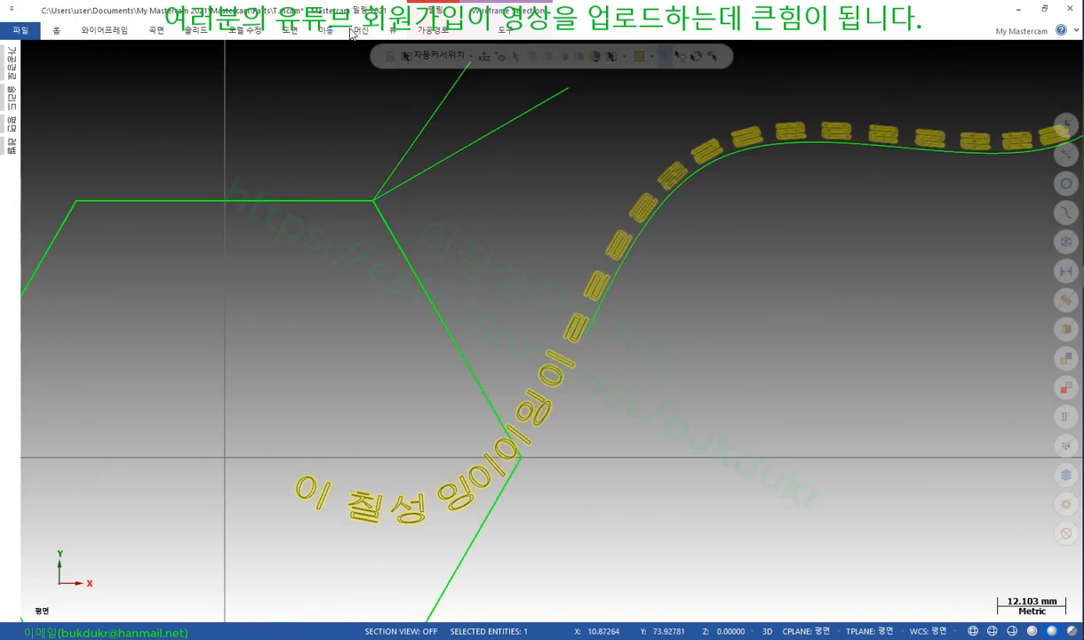
pyautogui.click(106, 30)
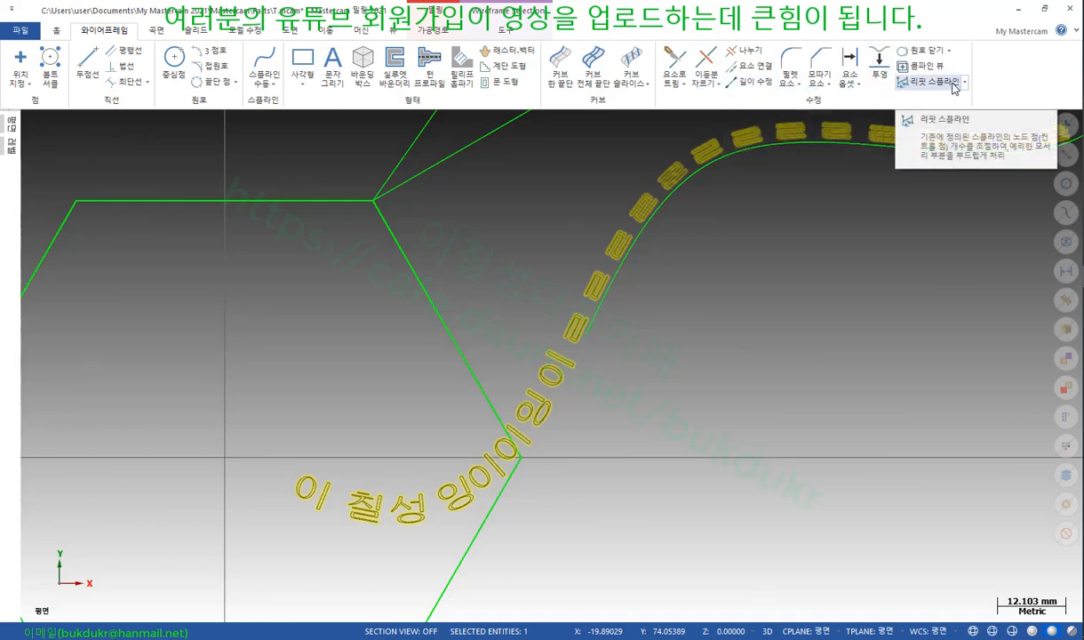
# Start a Spline Curve conversion, then cancel it without converting anything
pyautogui.click(965, 82)
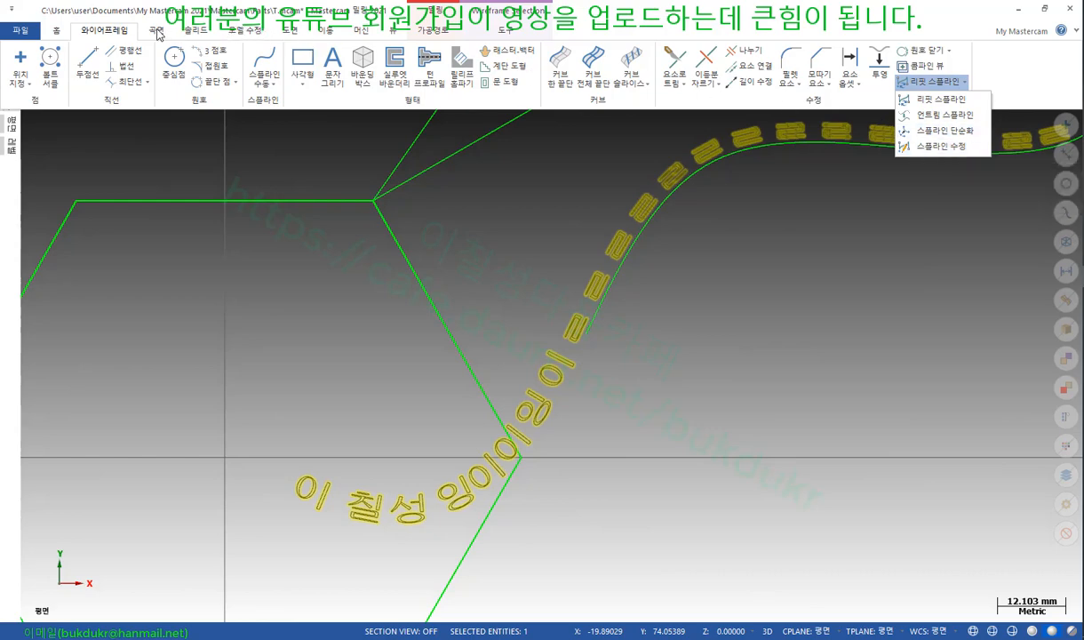
pyautogui.click(275, 89)
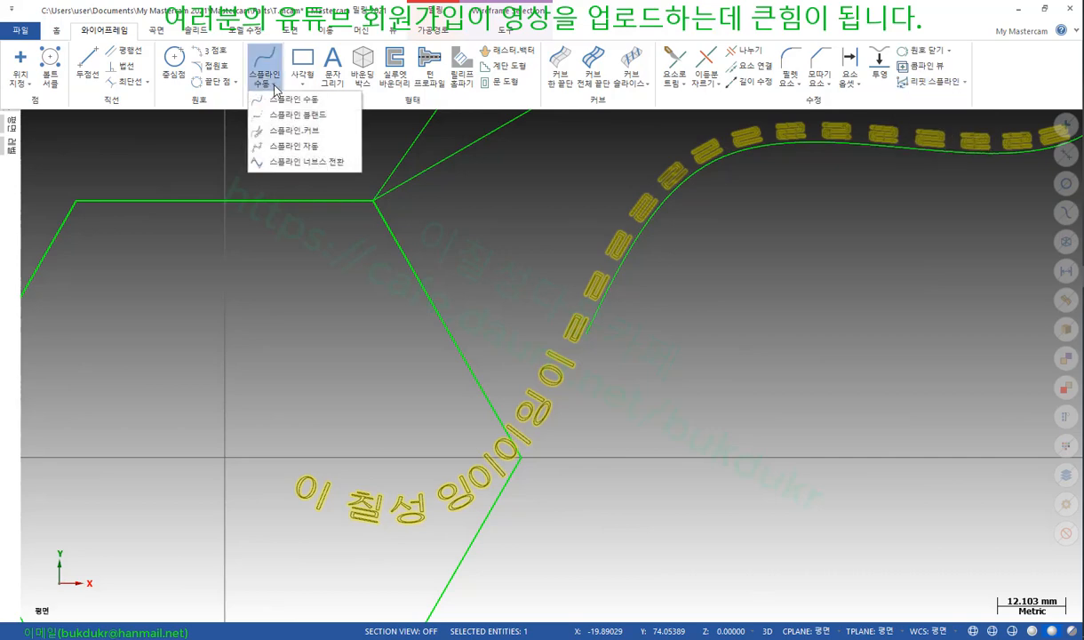
pyautogui.click(283, 131)
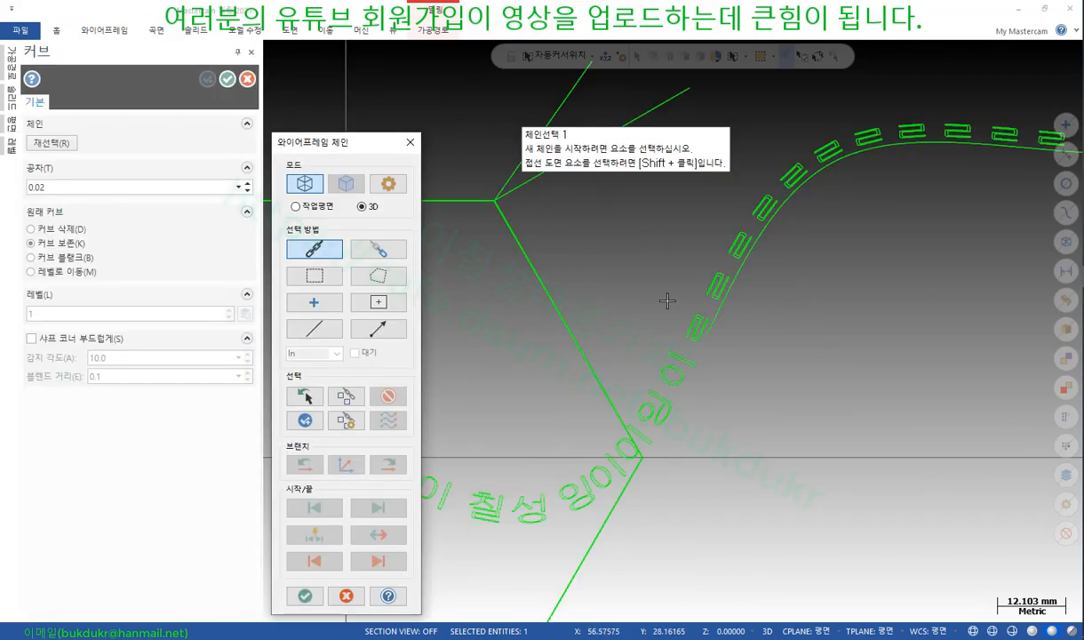
pyautogui.click(405, 141)
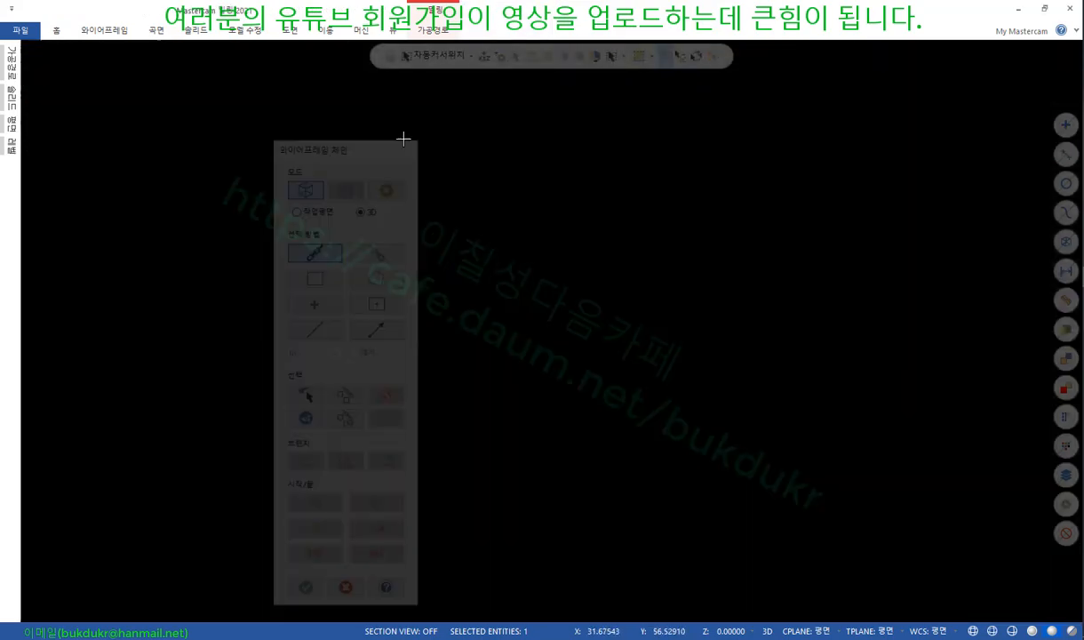
pyautogui.scroll(-5, 552, 300)
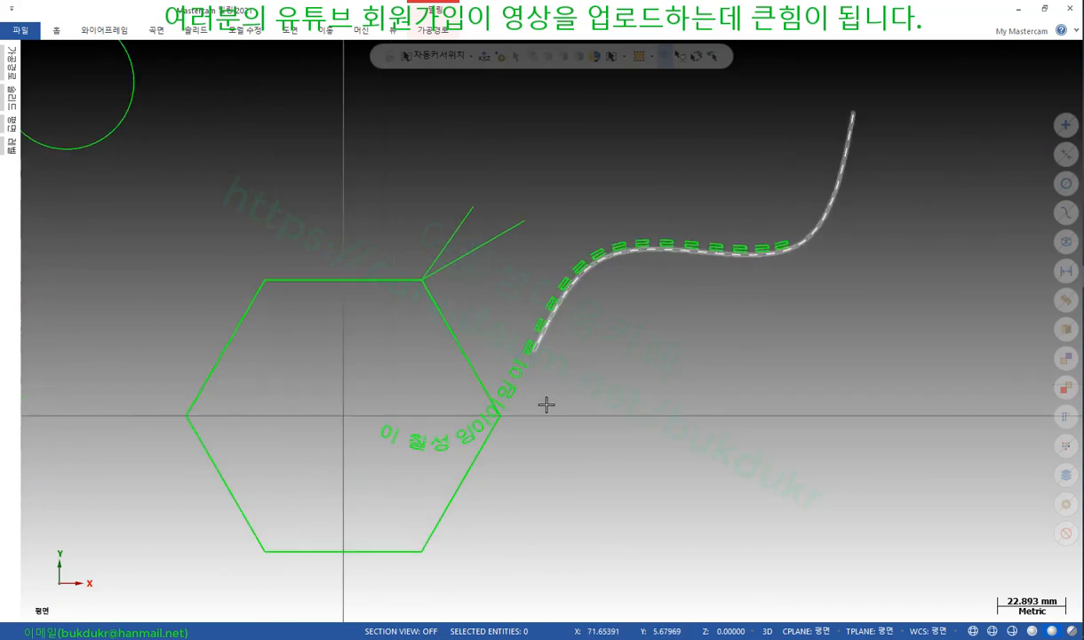
pyautogui.scroll(2, 546, 405)
# Select the curved note text and zoom around the two circles and their 55.57 dimension
pyautogui.click(415, 450)
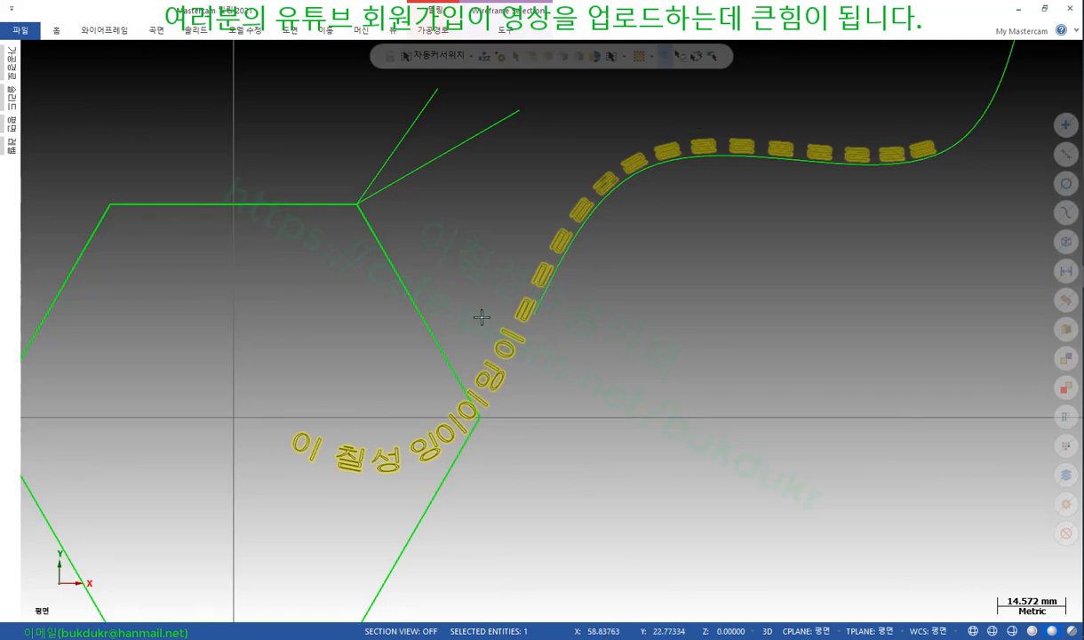
pyautogui.scroll(-2, 474, 316)
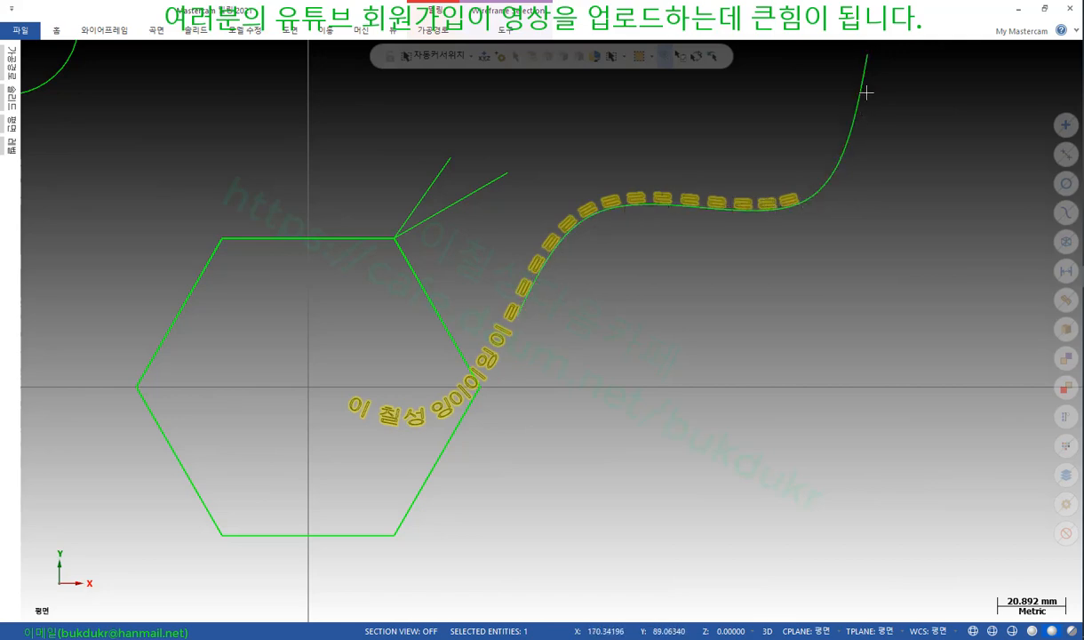
pyautogui.scroll(1, 709, 144)
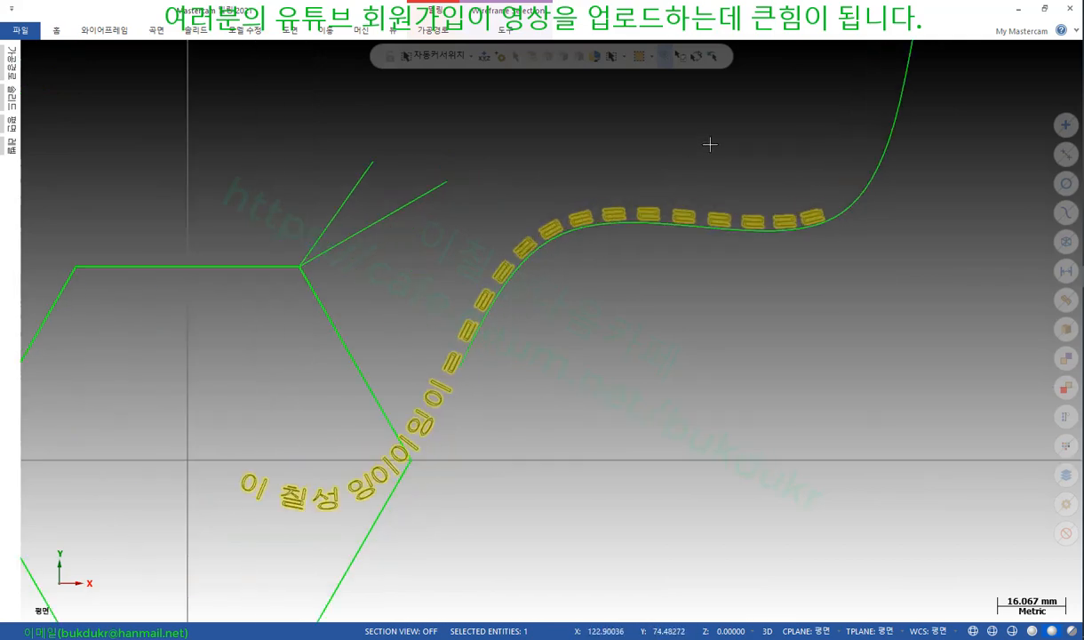
pyautogui.scroll(2, 576, 279)
pyautogui.scroll(-2, 785, 187)
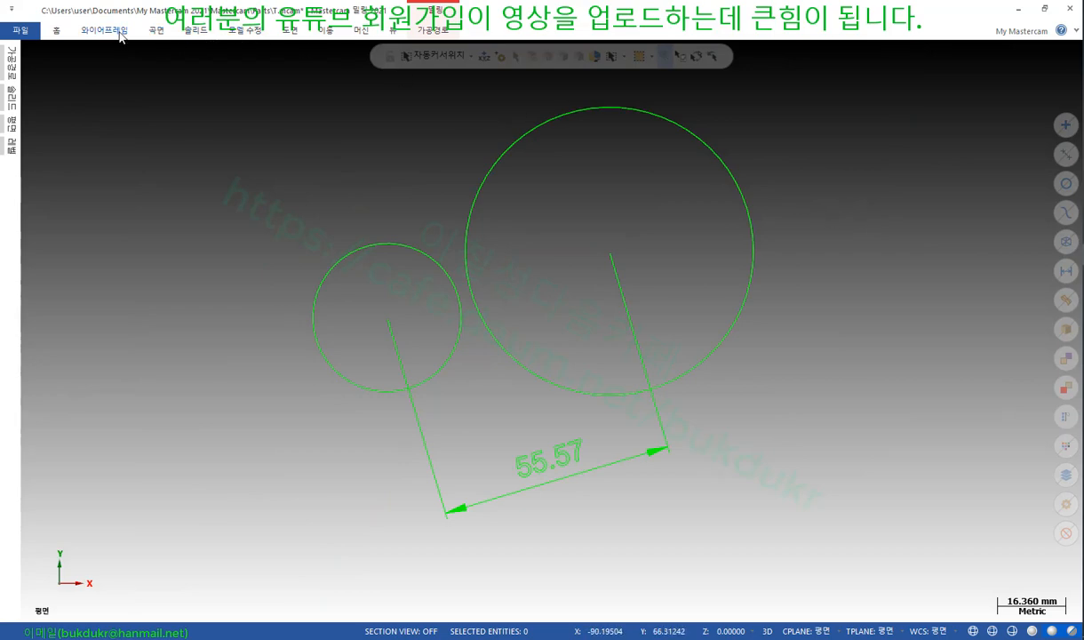
# Explode the 55.57 dimension into plain lines and arcs with the Drafting explode tool
pyautogui.click(289, 30)
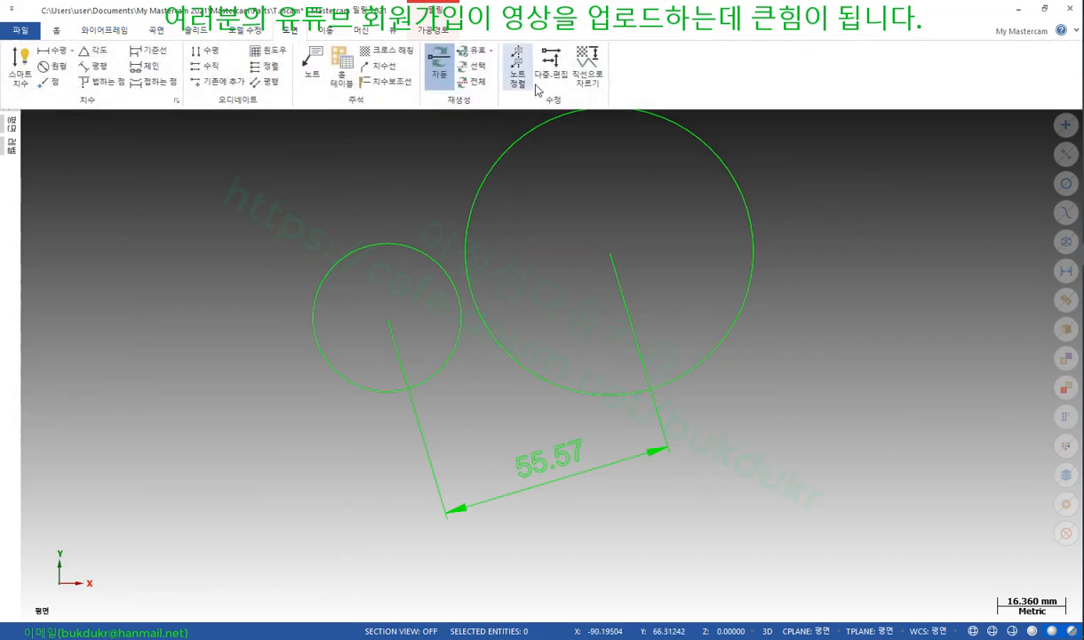
pyautogui.click(586, 61)
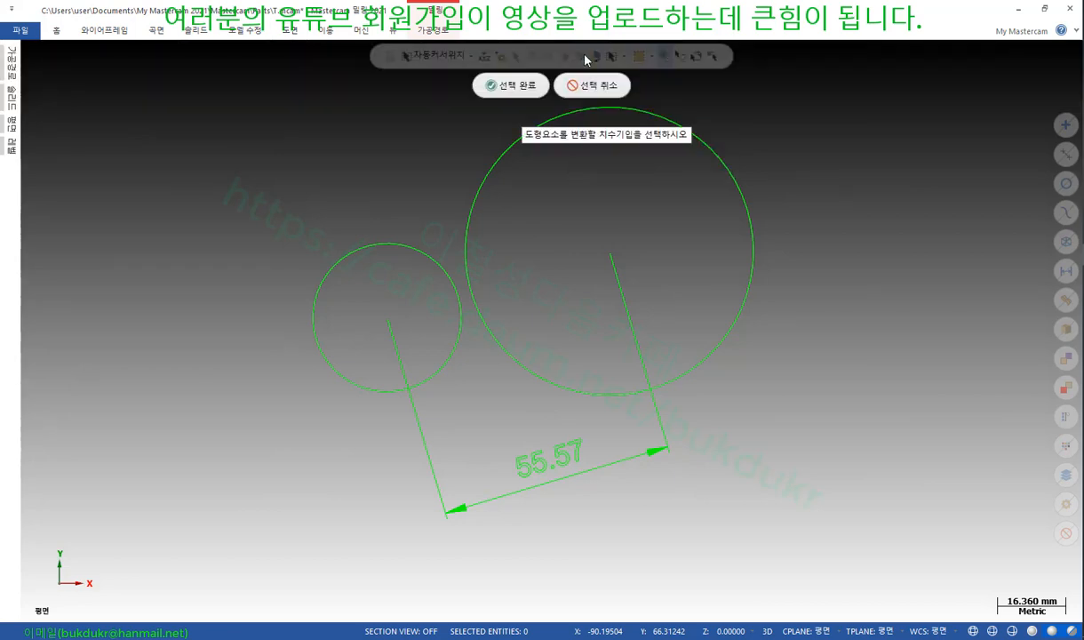
pyautogui.click(546, 466)
pyautogui.click(508, 85)
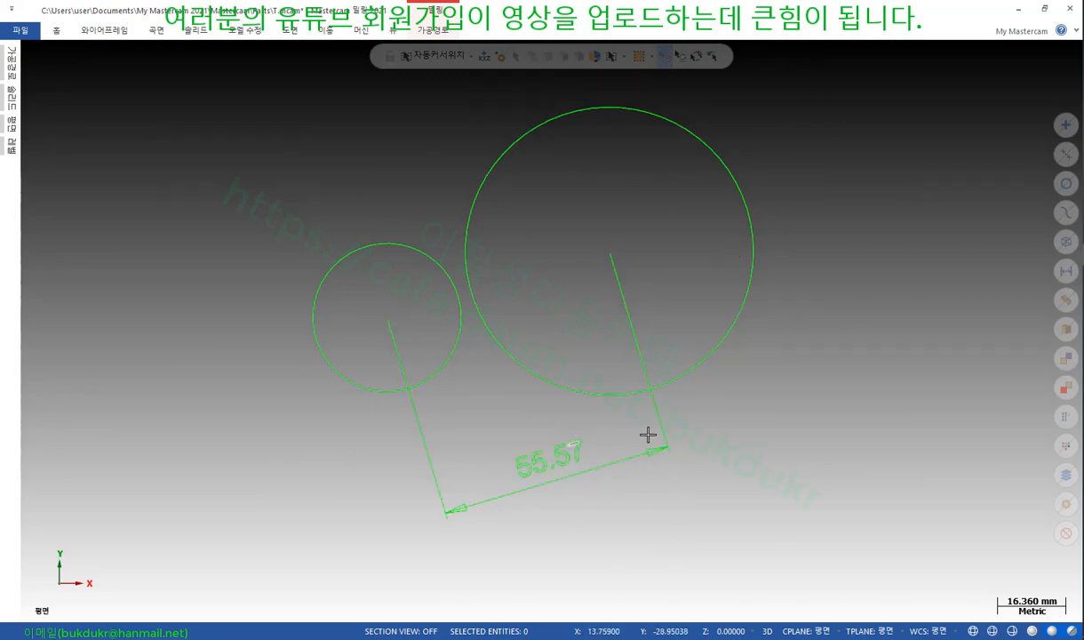
pyautogui.scroll(1, 573, 489)
pyautogui.scroll(3, 565, 489)
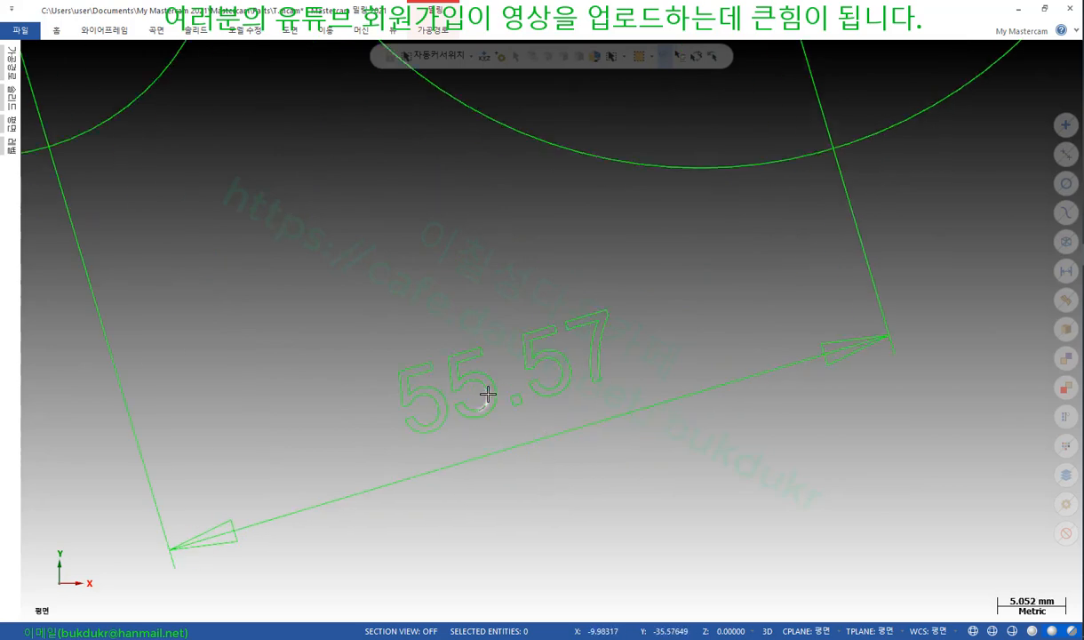
pyautogui.scroll(4, 489, 396)
# Select the arc pieces of the second 5 to check the conversion, then clear the selection
pyautogui.click(493, 352)
pyautogui.click(502, 404)
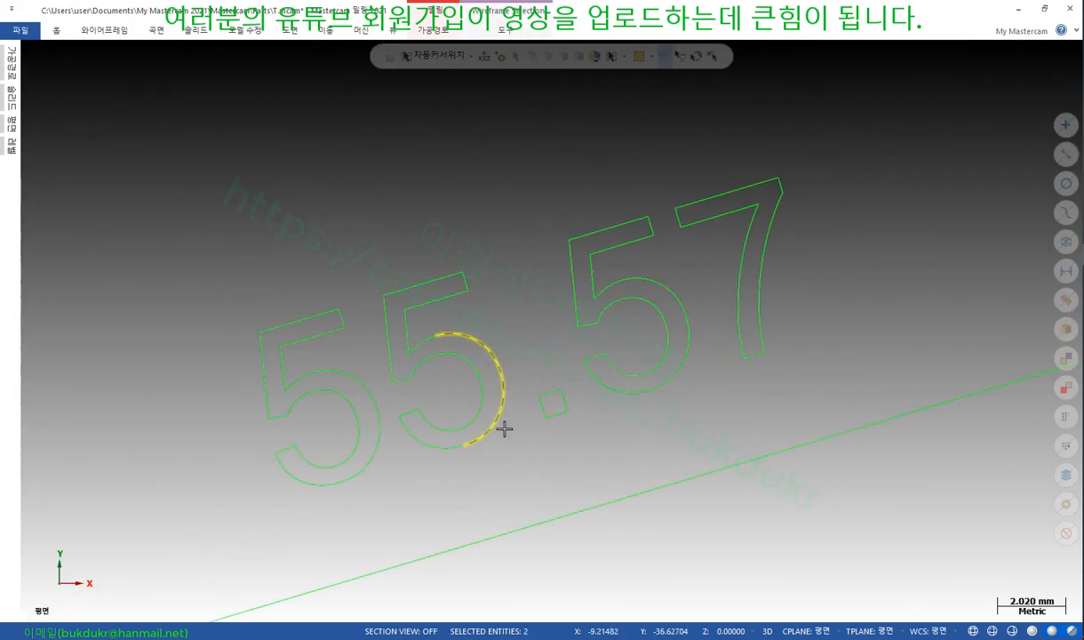
pyautogui.click(429, 445)
pyautogui.click(379, 441)
pyautogui.scroll(-6, 590, 446)
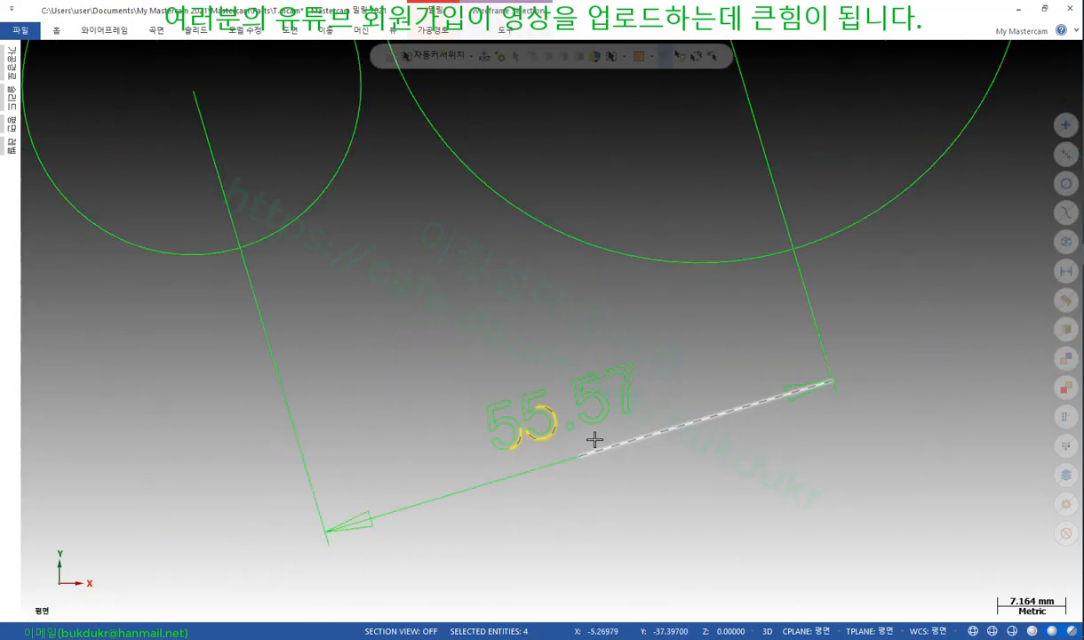
pyautogui.press('Escape')
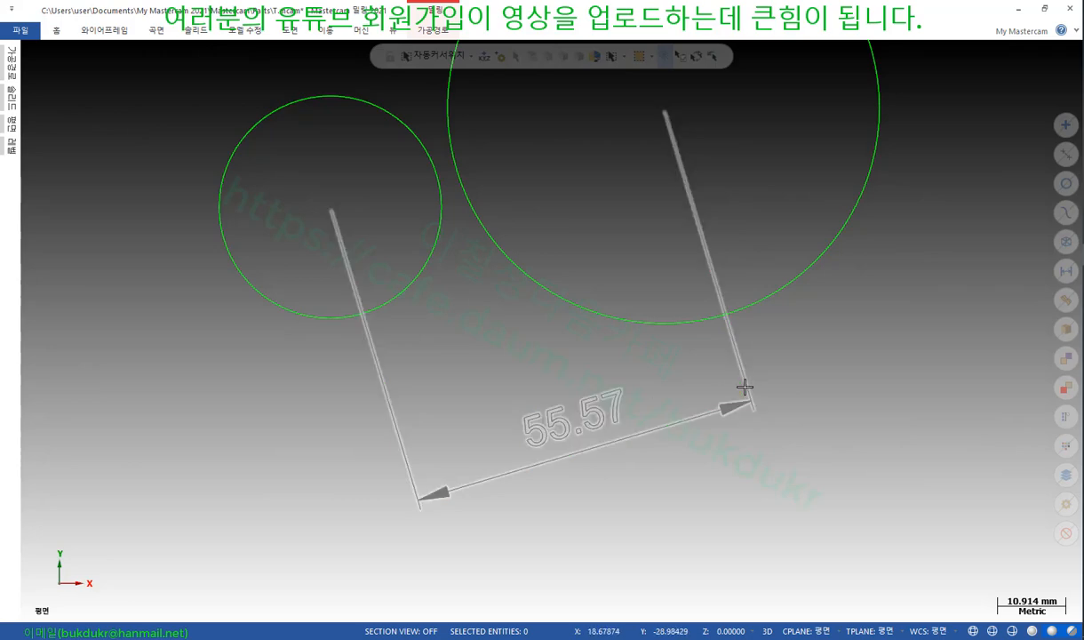
# Run the explode on the 55.57 dimension a second time and confirm
pyautogui.click(289, 31)
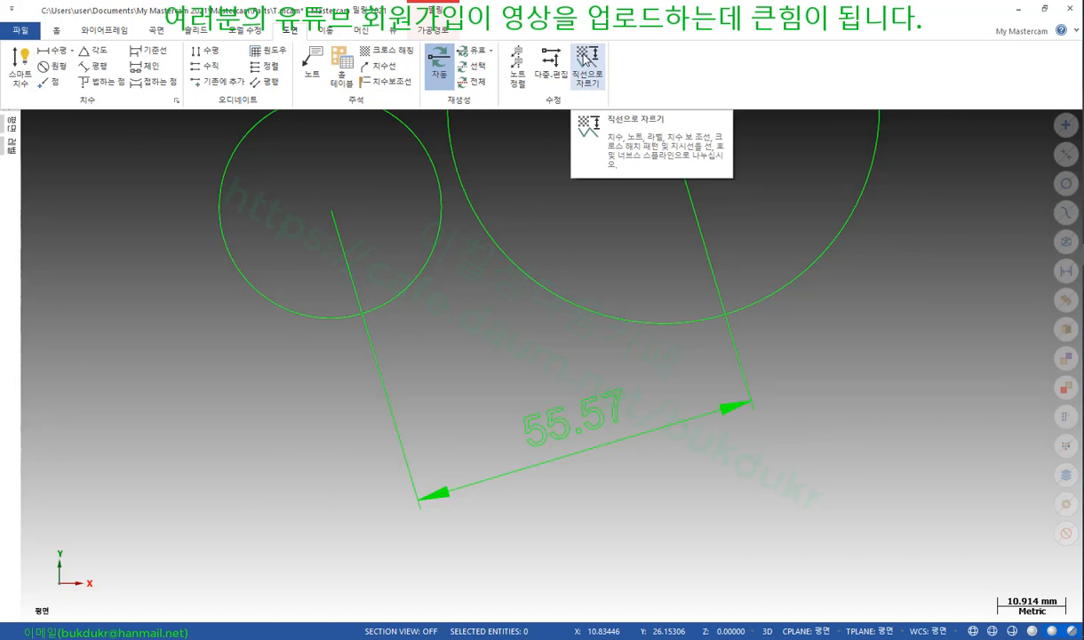
pyautogui.click(586, 78)
pyautogui.click(548, 397)
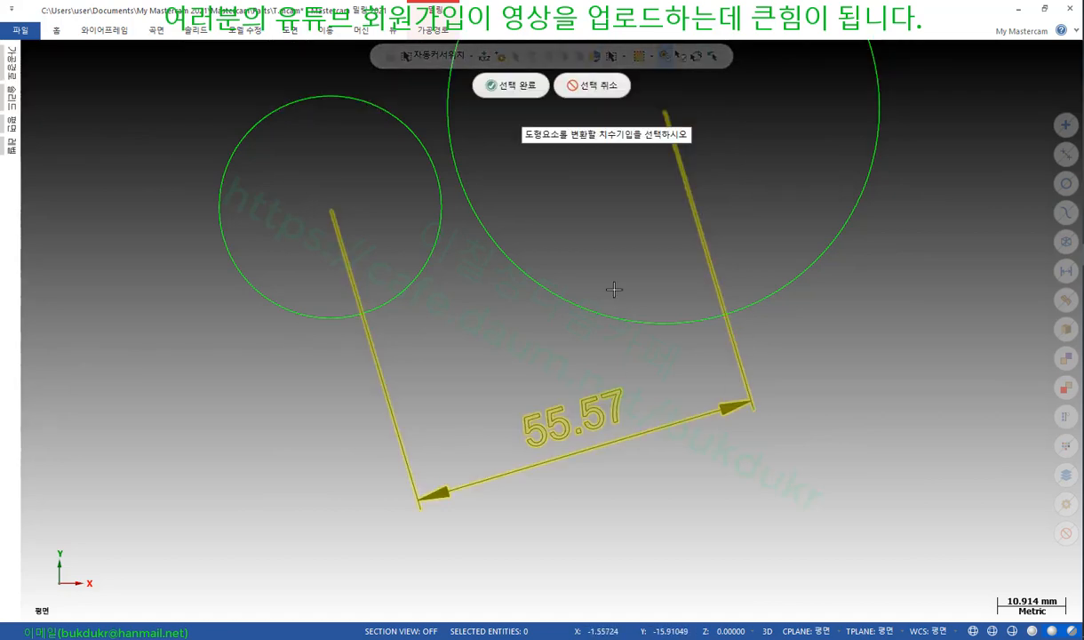
pyautogui.click(530, 91)
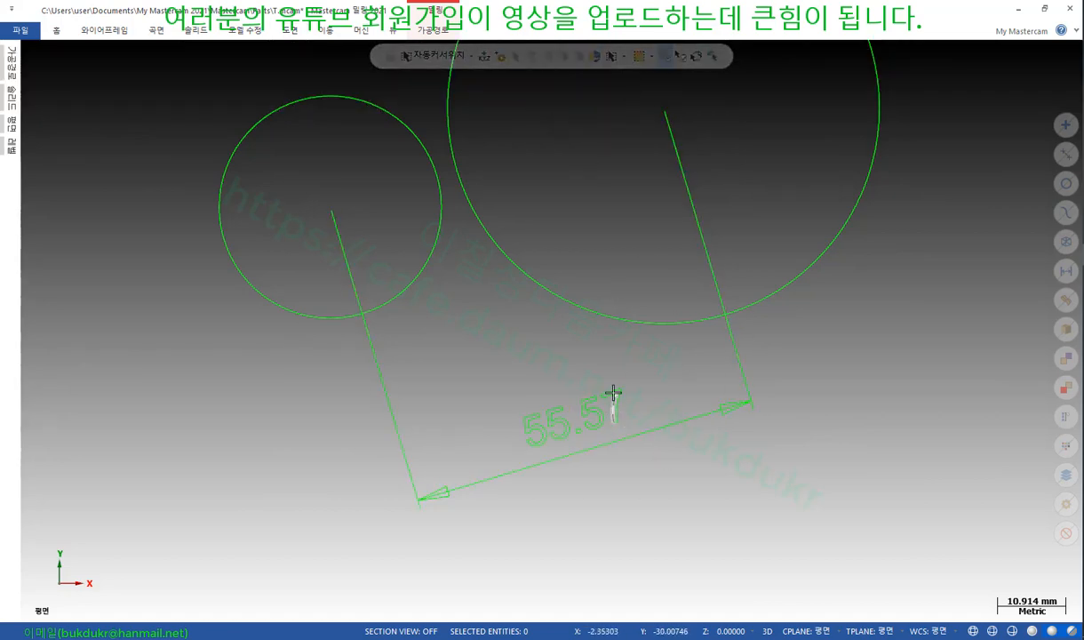
pyautogui.scroll(-2, 585, 427)
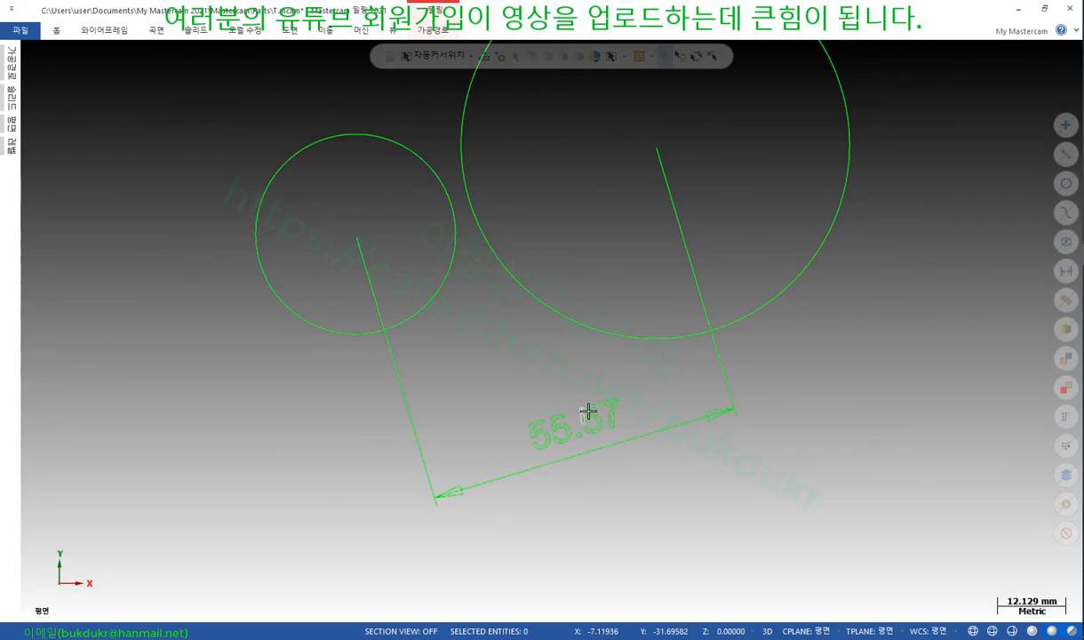
pyautogui.scroll(2, 583, 439)
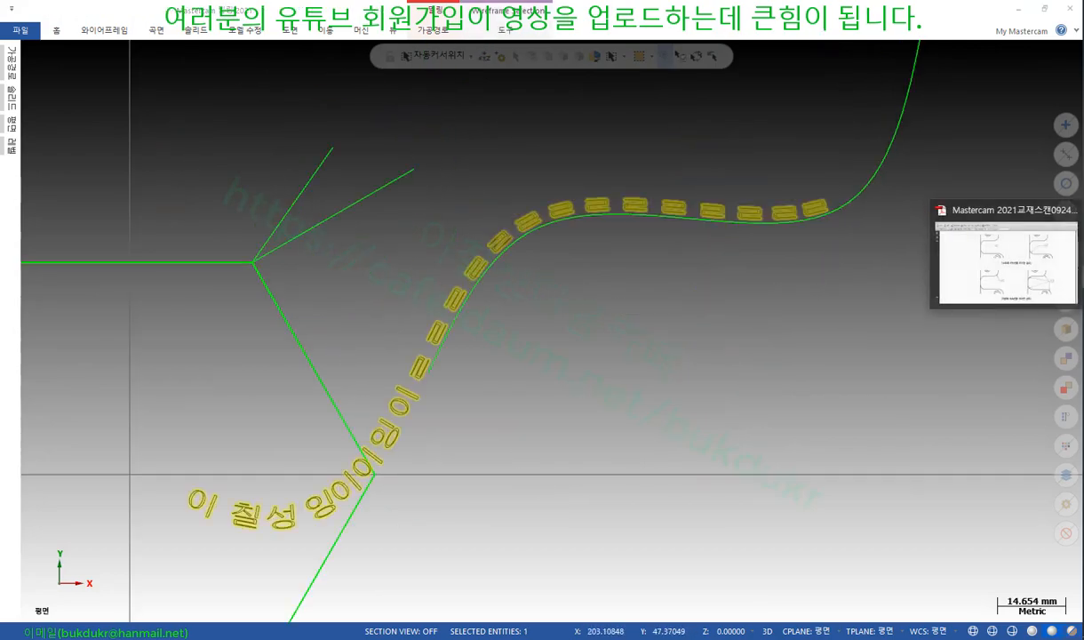
# Scroll the textbook PDF from page 344 to the (4) 점 point-dimension section on page 346
pyautogui.click(1007, 261)
pyautogui.scroll(-5, 647, 267)
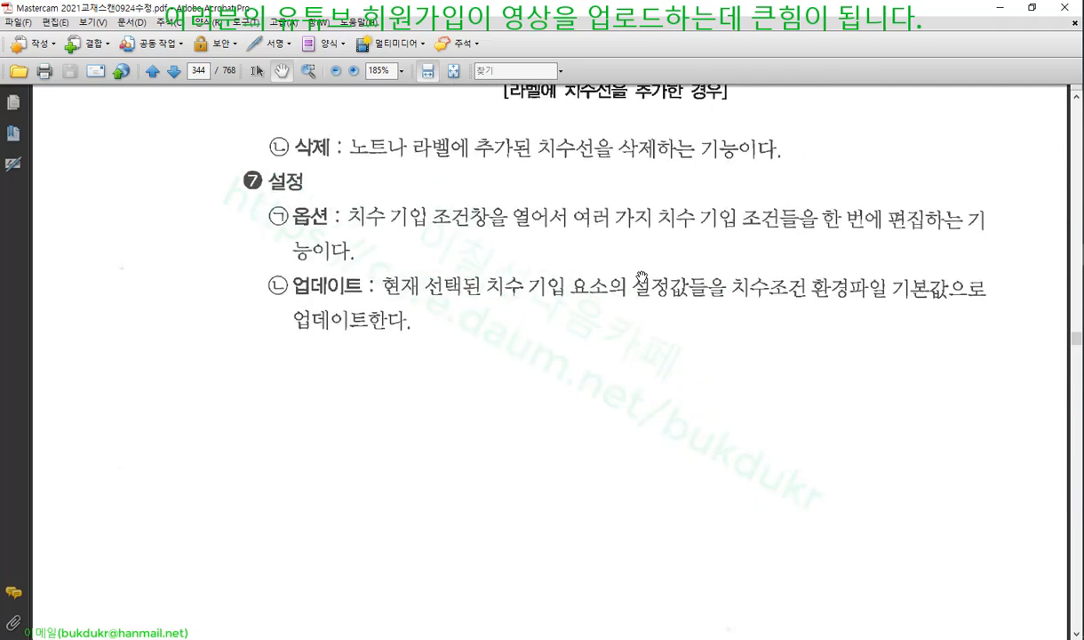
pyautogui.scroll(-10, 595, 283)
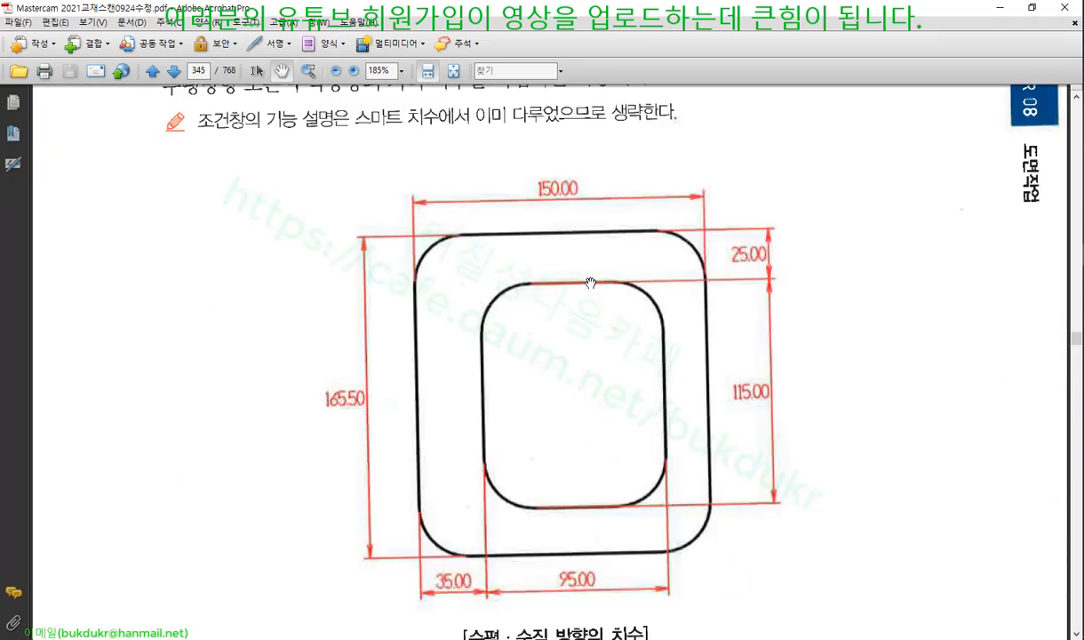
pyautogui.scroll(2, 591, 282)
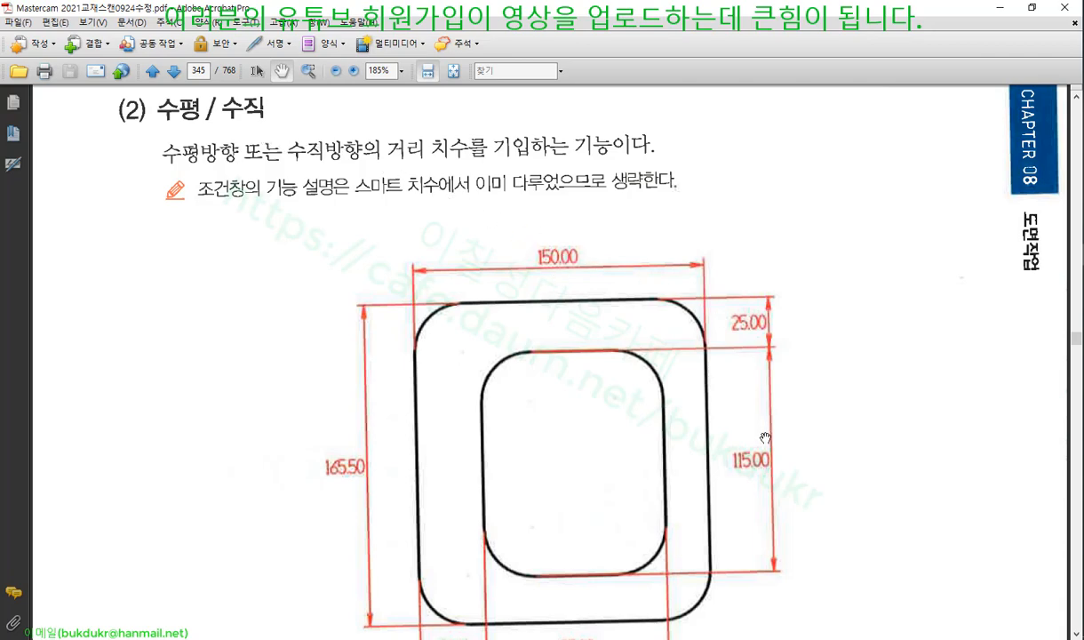
pyautogui.scroll(-8, 668, 412)
pyautogui.scroll(-3, 609, 395)
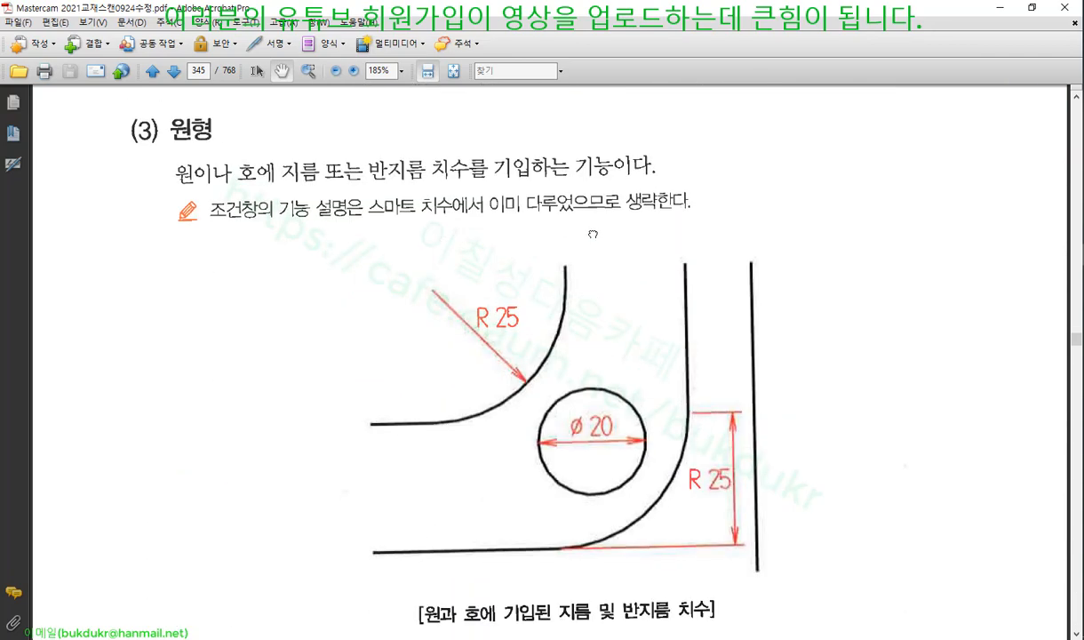
pyautogui.scroll(-10, 678, 355)
pyautogui.scroll(-3, 686, 211)
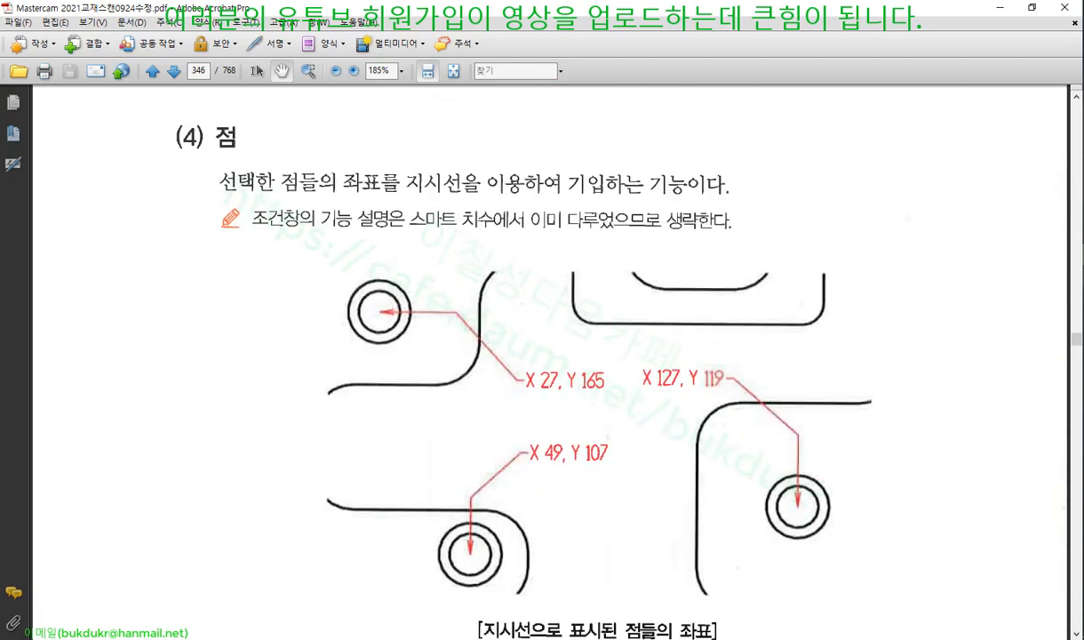
# Return to Mastercam and zoom the drawing with the curved Korean note
pyautogui.hotkey('alt', 'Tab')
pyautogui.scroll(-6, 702, 329)
pyautogui.scroll(3, 576, 347)
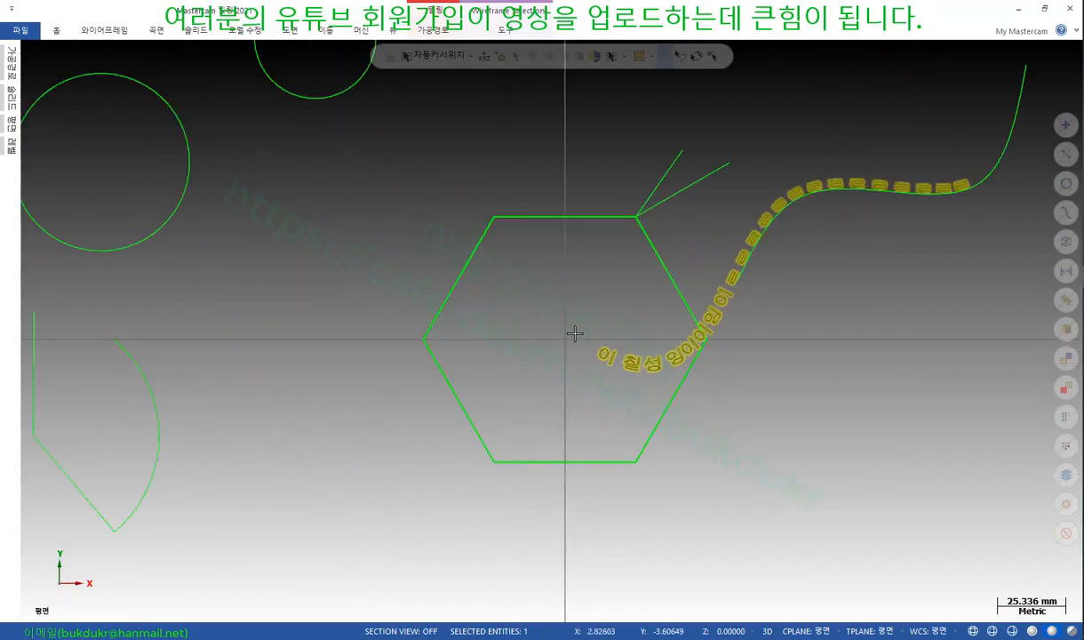
pyautogui.scroll(2, 576, 333)
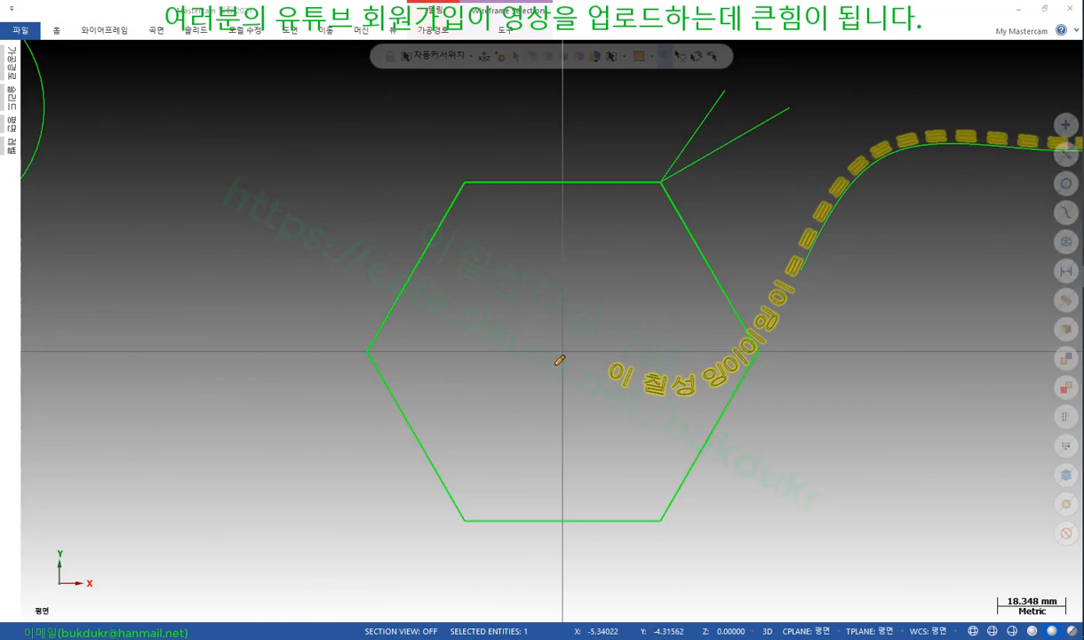
pyautogui.moveTo(560, 360); pyautogui.dragTo(563, 343)
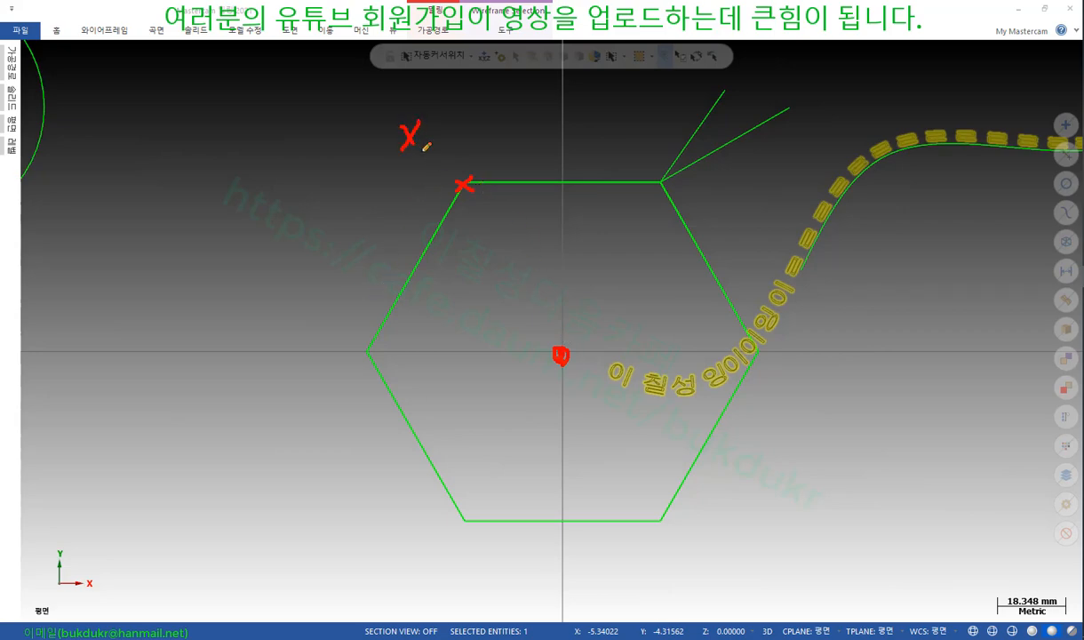
pyautogui.moveTo(423, 151); pyautogui.dragTo(485, 155)
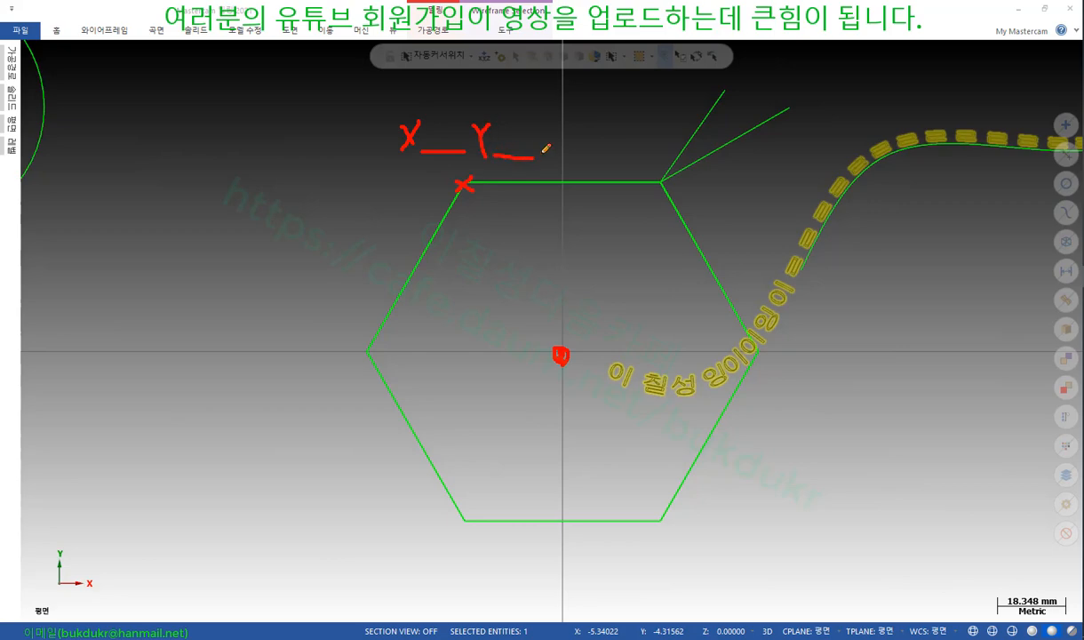
pyautogui.moveTo(567, 146); pyautogui.dragTo(628, 157)
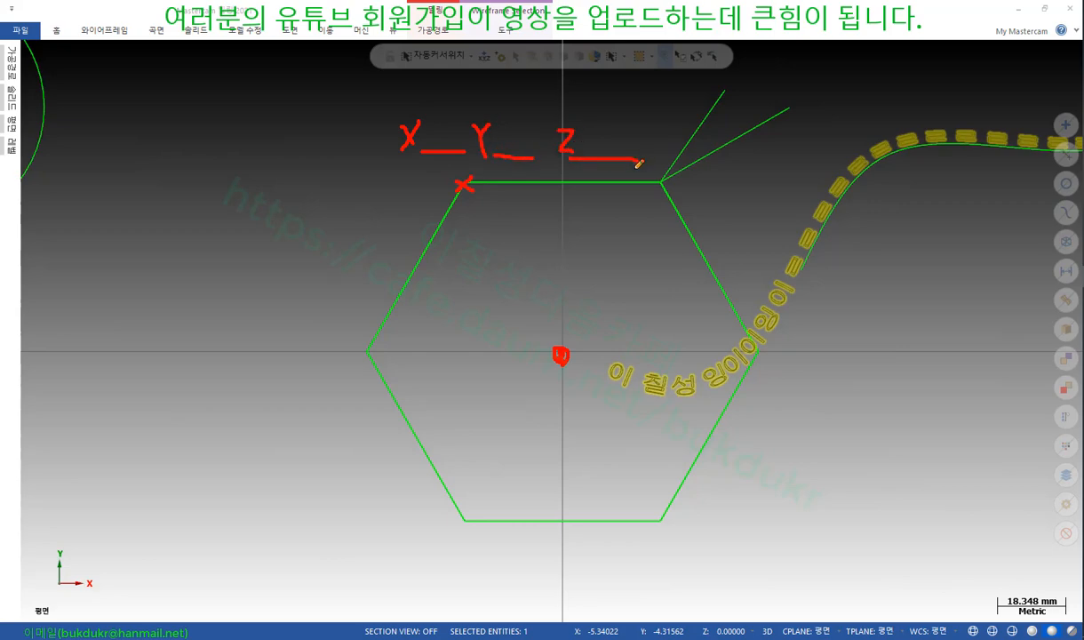
pyautogui.moveTo(610, 105); pyautogui.dragTo(573, 171)
pyautogui.moveTo(559, 114); pyautogui.dragTo(614, 173)
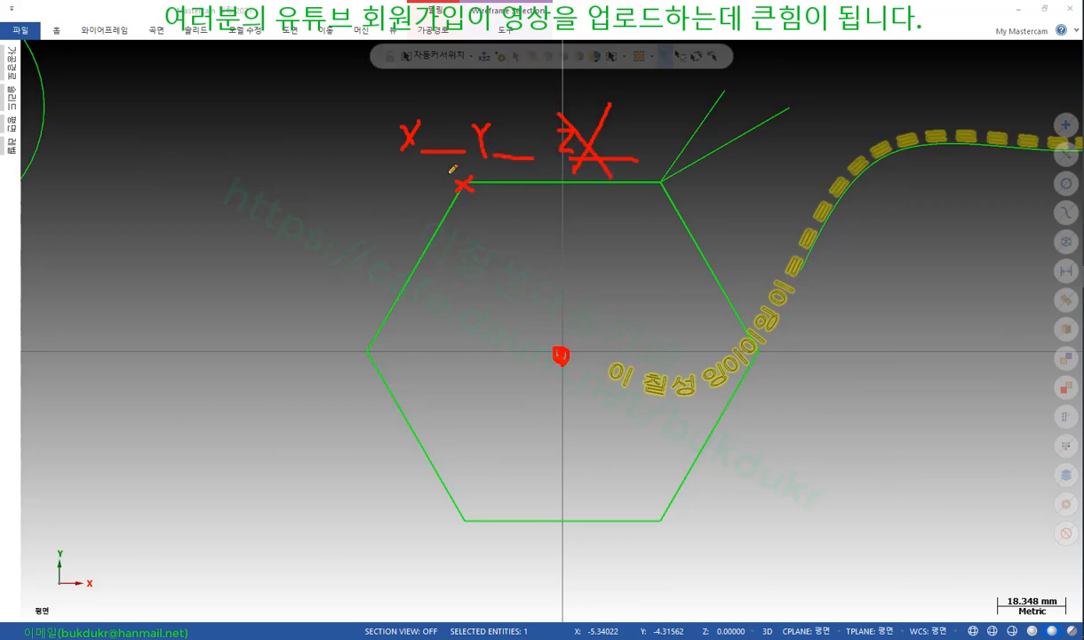
pyautogui.moveTo(394, 140)
pyautogui.mouseDown()
pyautogui.moveTo(422, 147)
pyautogui.moveTo(464, 96)
pyautogui.moveTo(467, 154)
pyautogui.mouseUp()
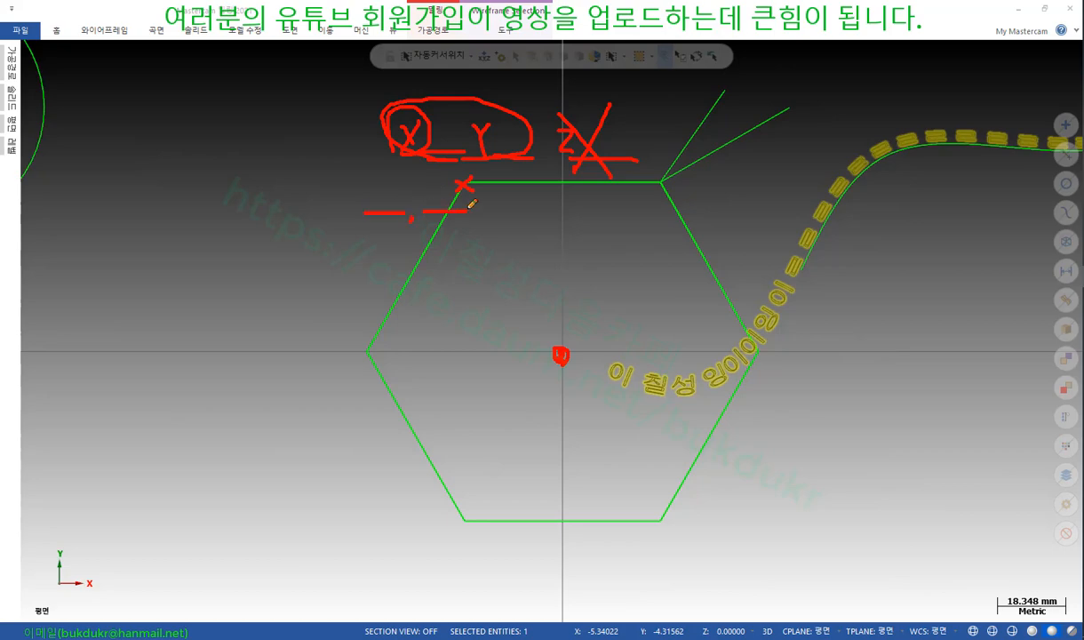
pyautogui.rightClick(757, 198)
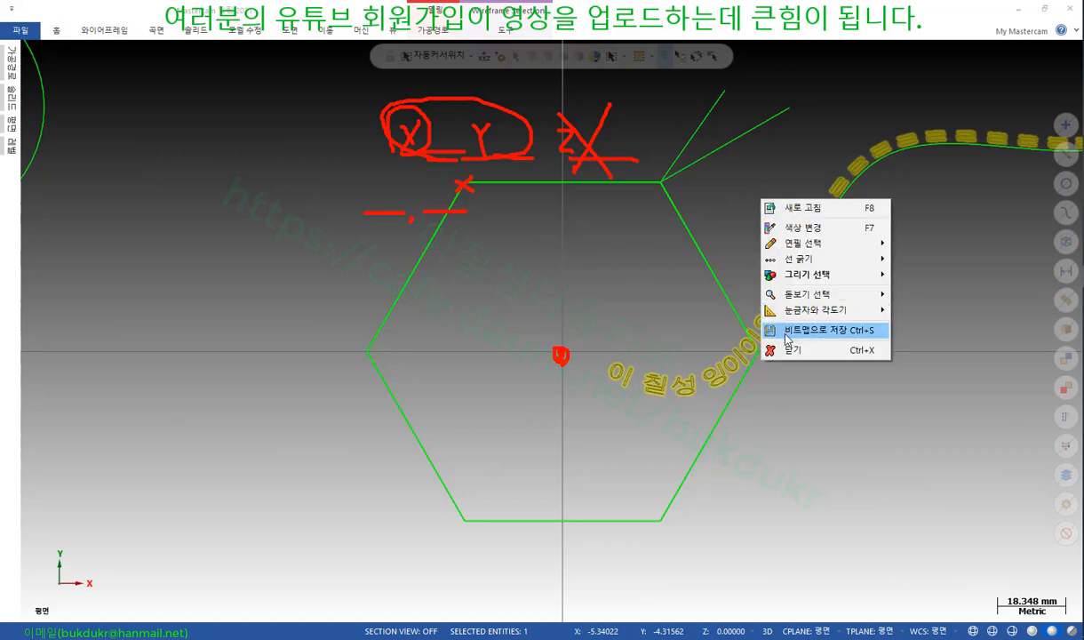
pyautogui.click(782, 349)
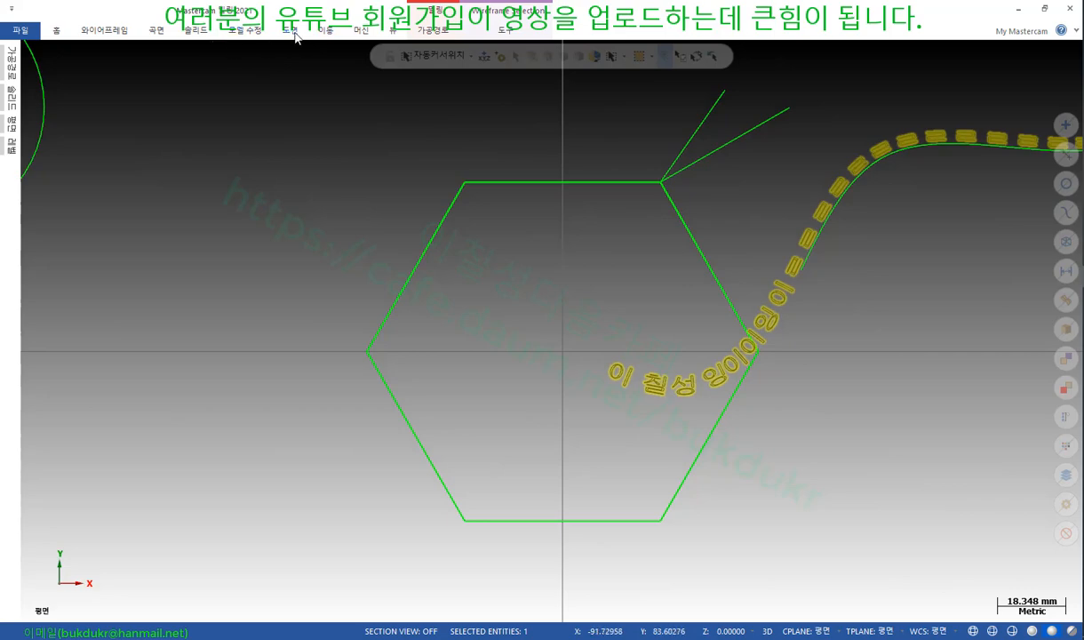
# Add point coordinate labels at the hexagon's top-left, left and bottom-right vertices
pyautogui.click(293, 32)
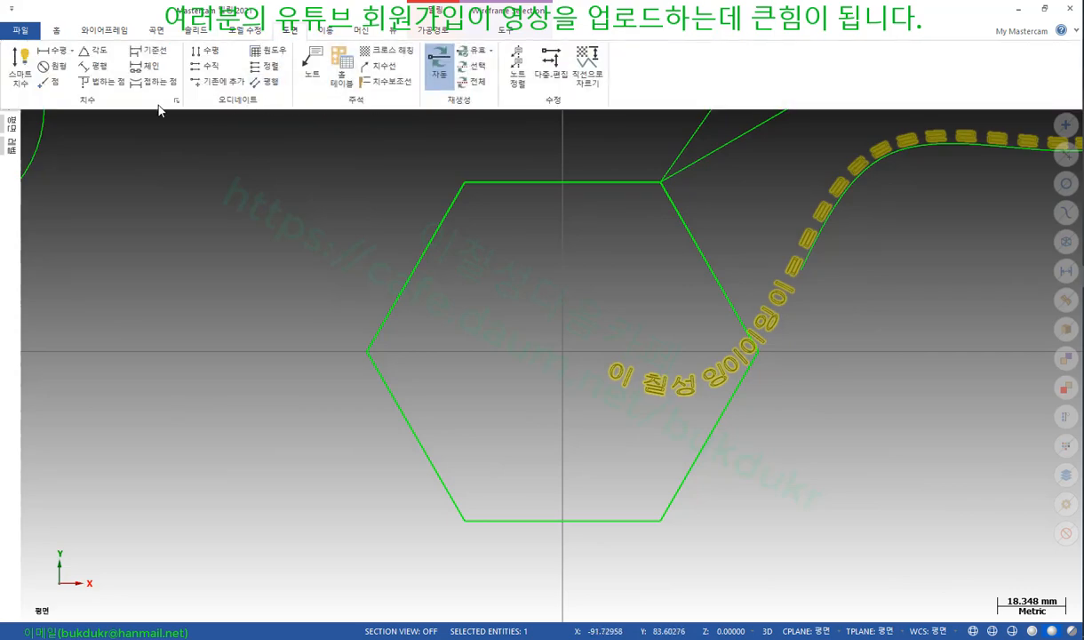
pyautogui.click(49, 81)
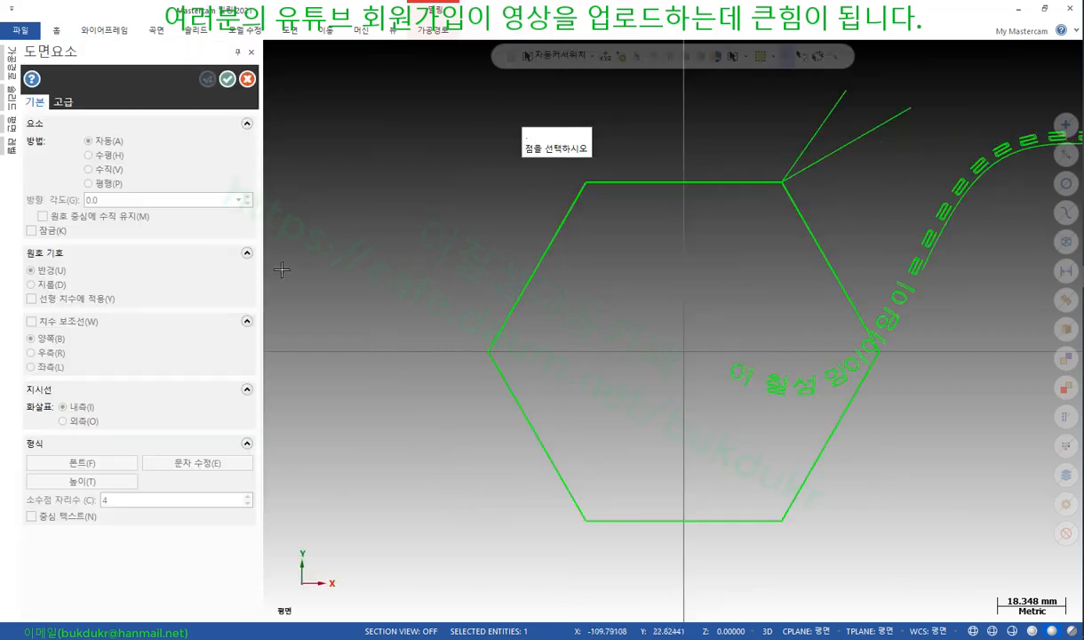
pyautogui.click(585, 184)
pyautogui.click(377, 218)
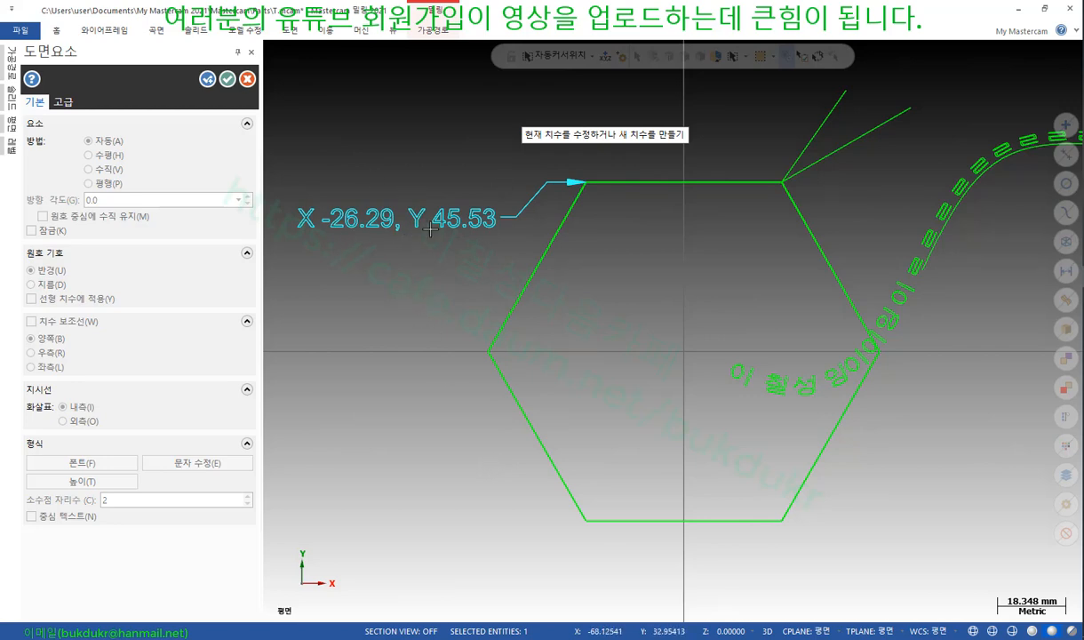
pyautogui.click(490, 354)
pyautogui.click(362, 447)
pyautogui.scroll(-3, 363, 338)
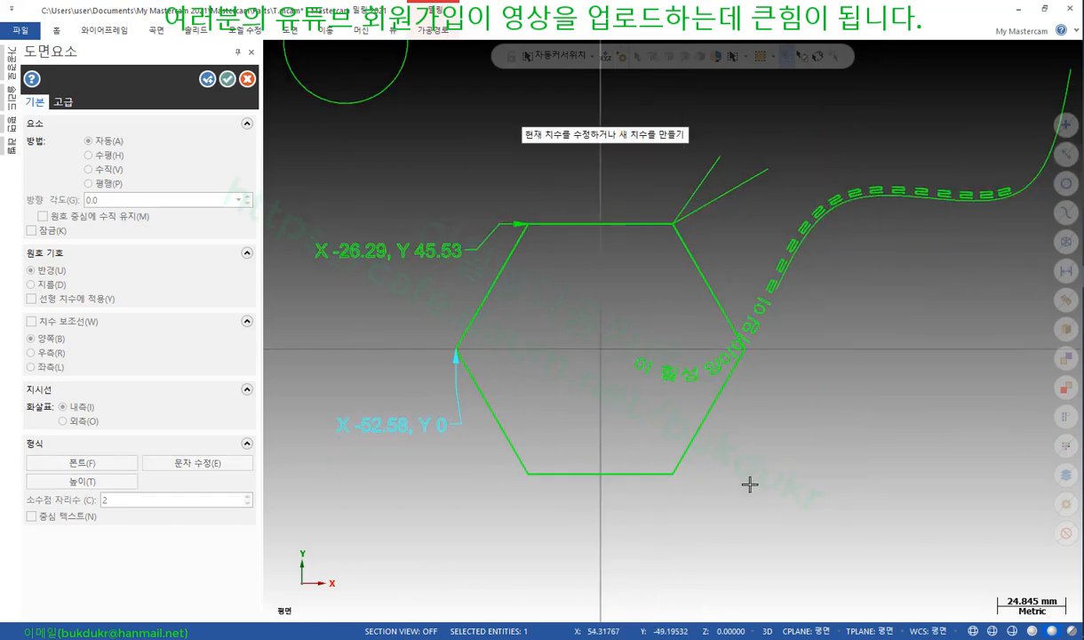
pyautogui.click(680, 475)
pyautogui.click(795, 511)
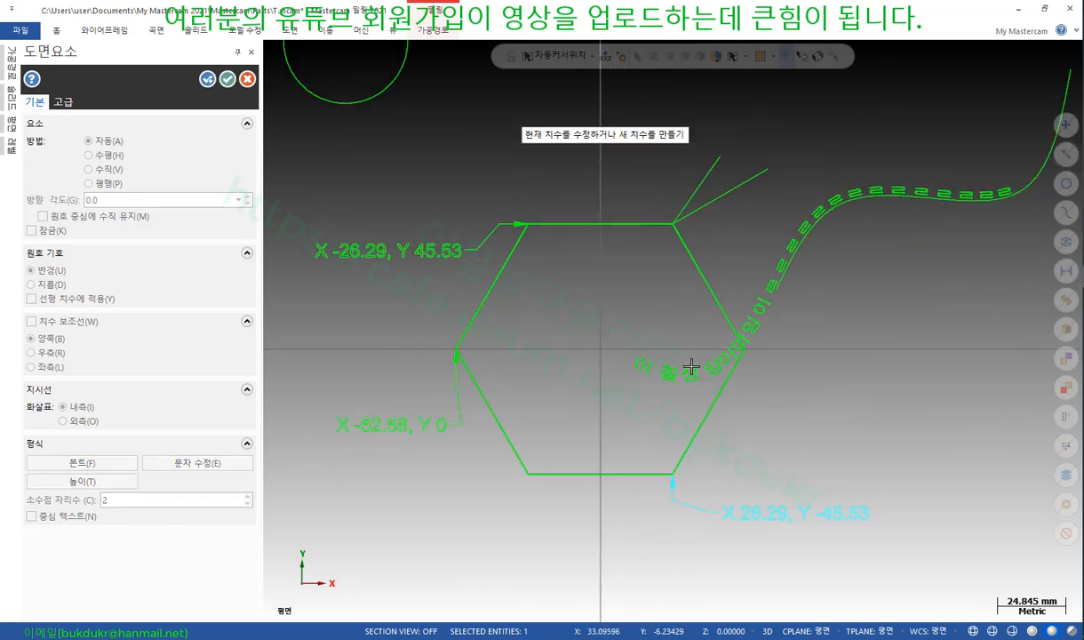
# Show the axes with F9, label the lower-left vertex (X -26.29, Y -45.53), check Advanced/Basic options, and OK
pyautogui.press('F9')
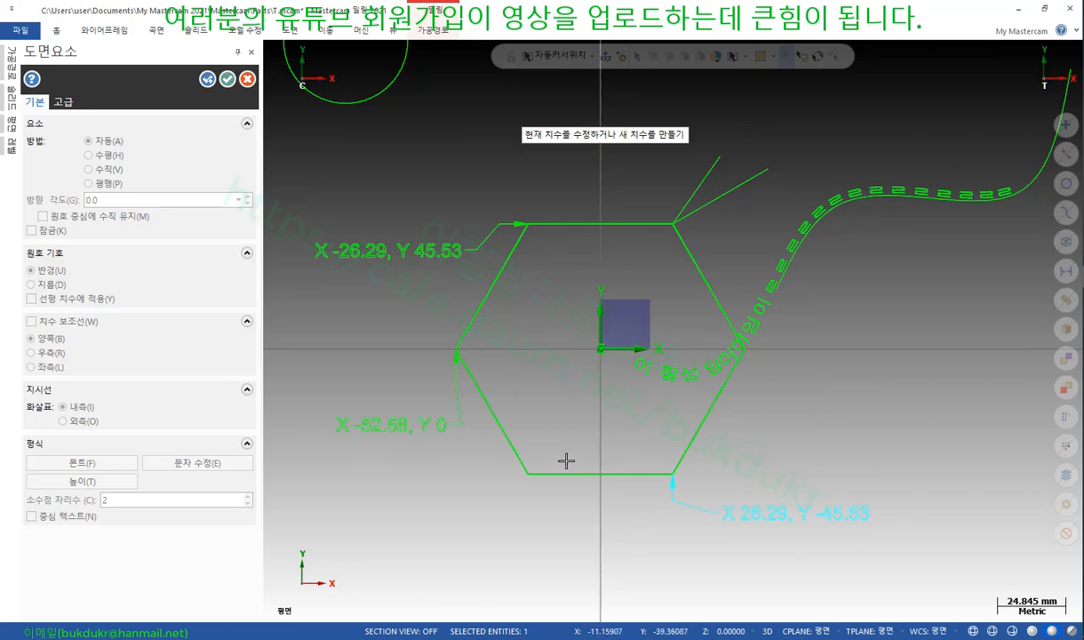
pyautogui.click(530, 474)
pyautogui.click(424, 507)
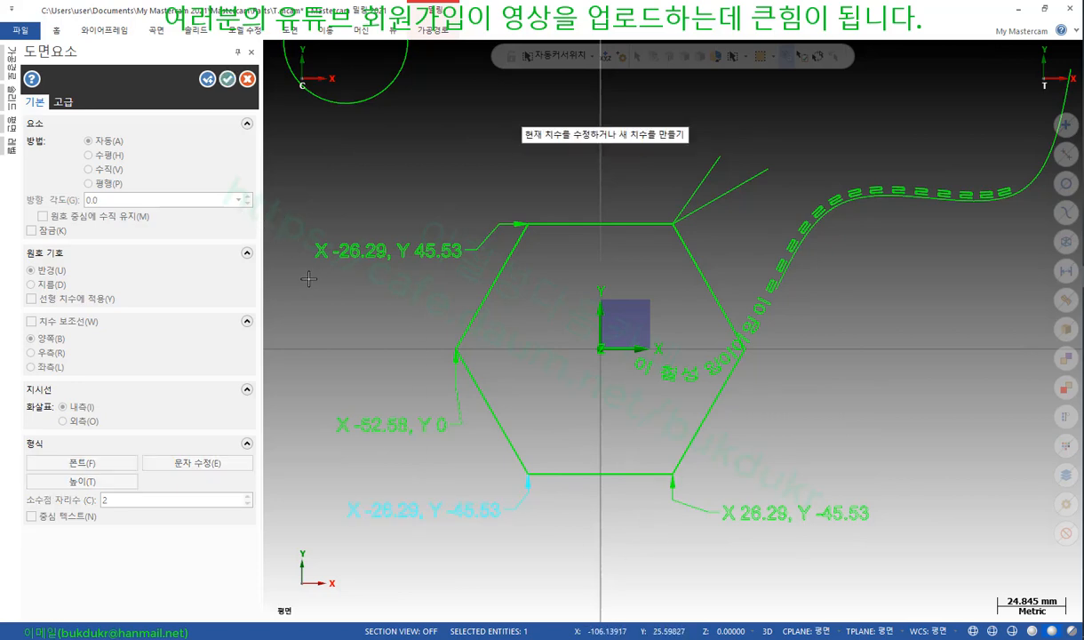
pyautogui.click(63, 103)
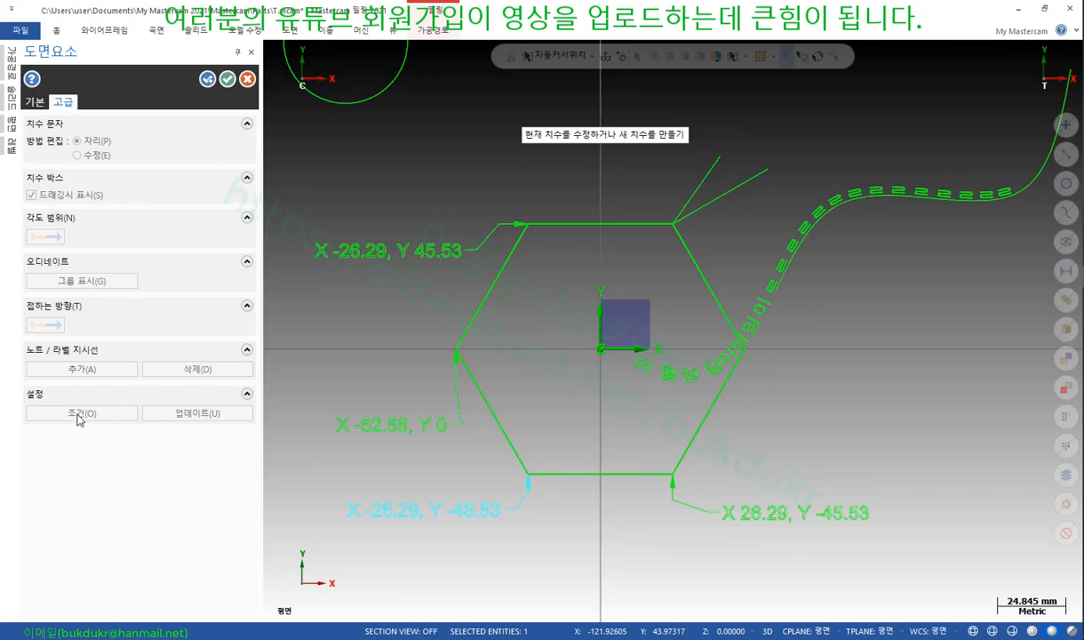
pyautogui.click(34, 103)
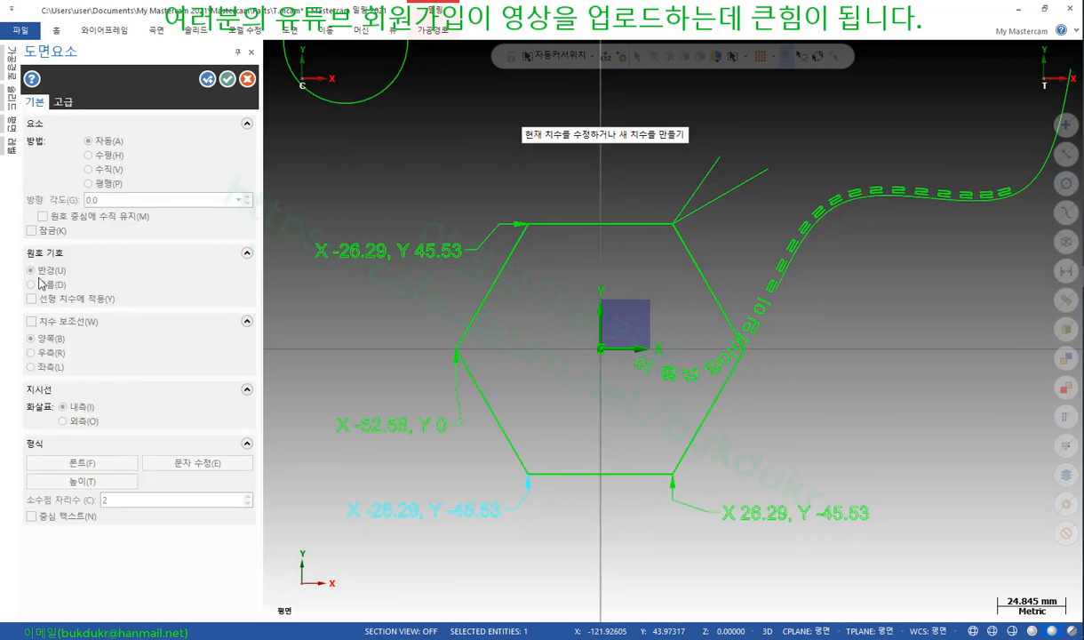
pyautogui.click(228, 79)
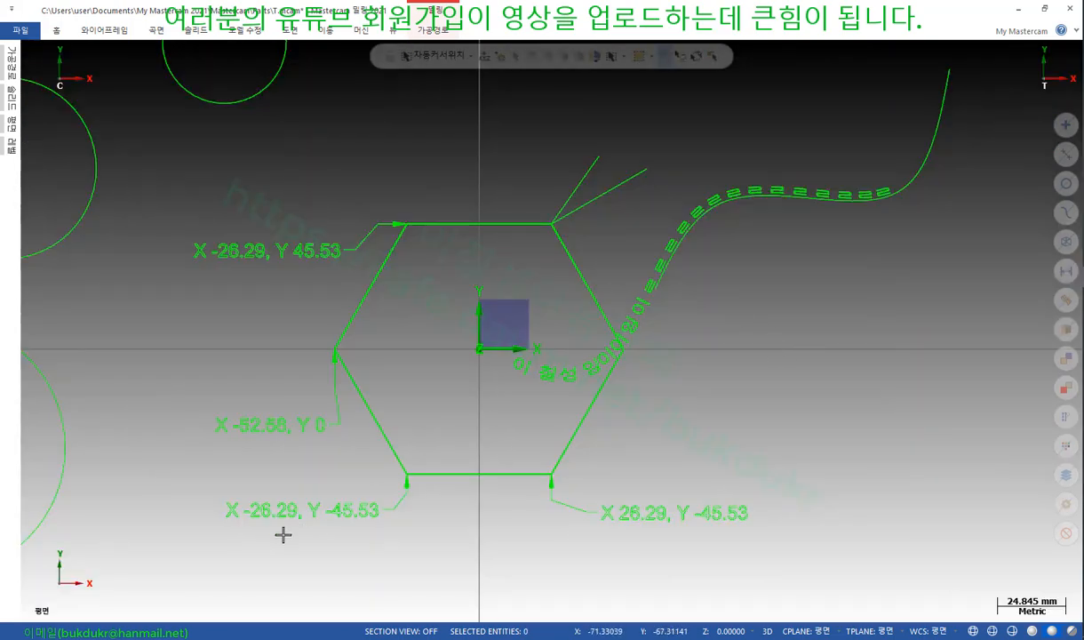
pyautogui.scroll(3, 276, 547)
pyautogui.scroll(-2, 494, 476)
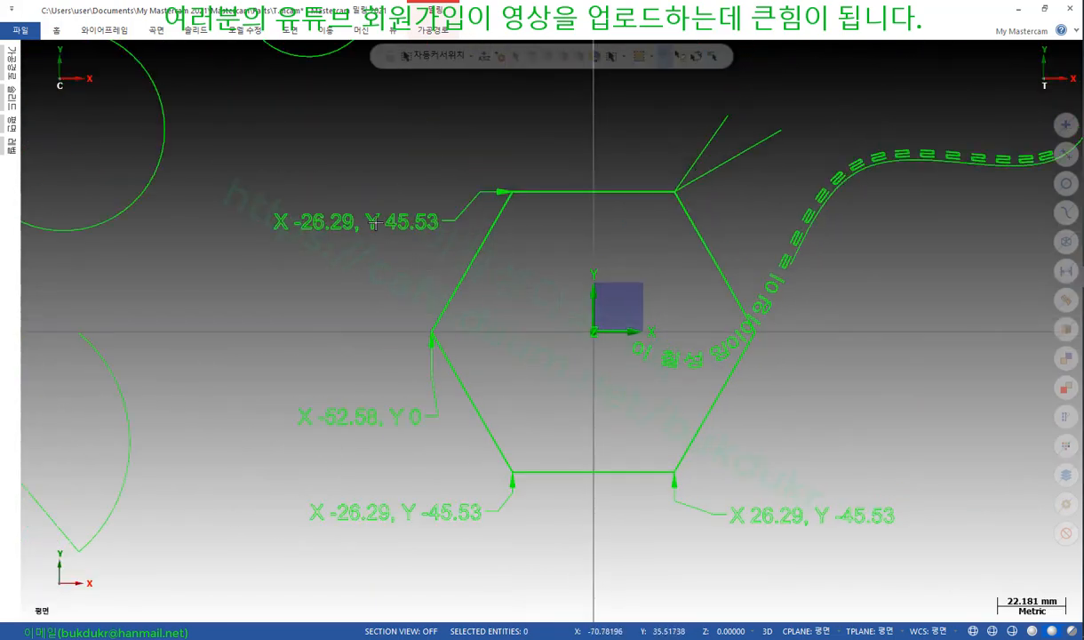
pyautogui.click(374, 222)
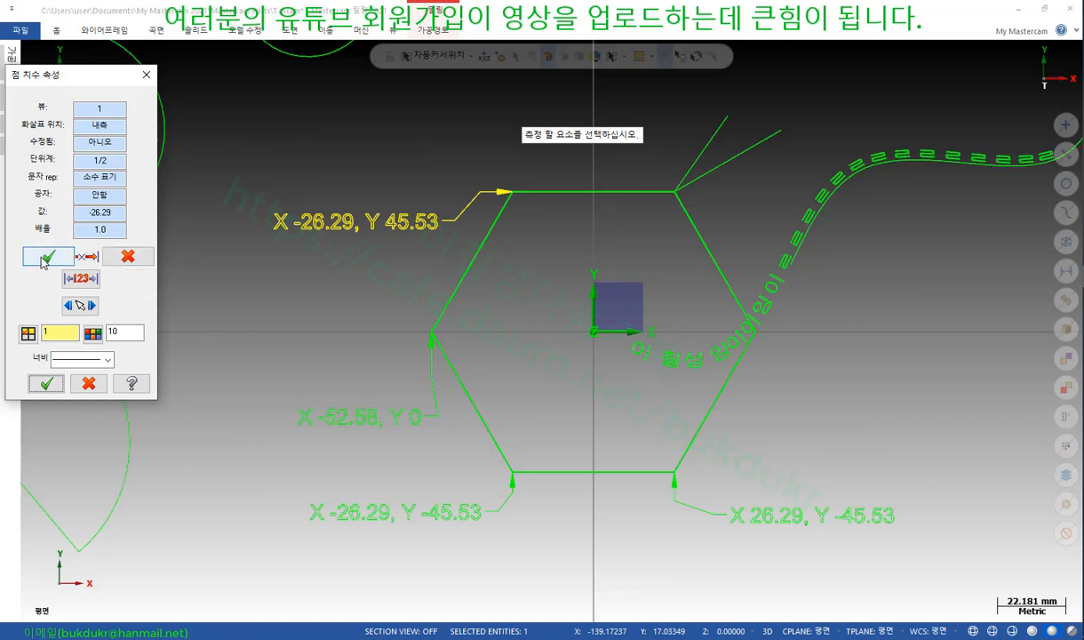
pyautogui.click(80, 279)
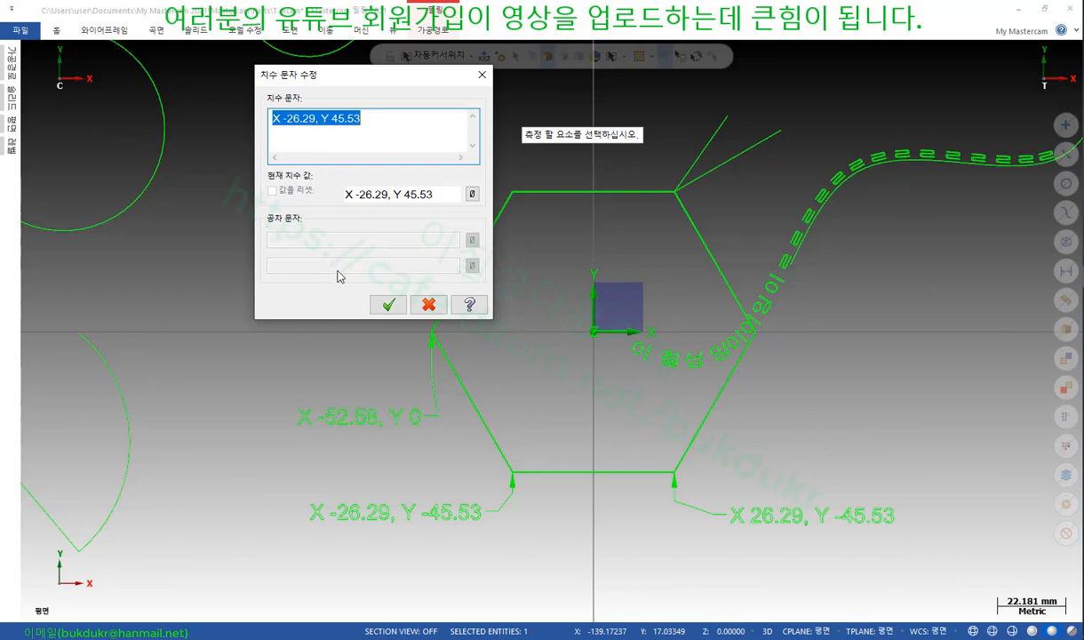
pyautogui.click(391, 303)
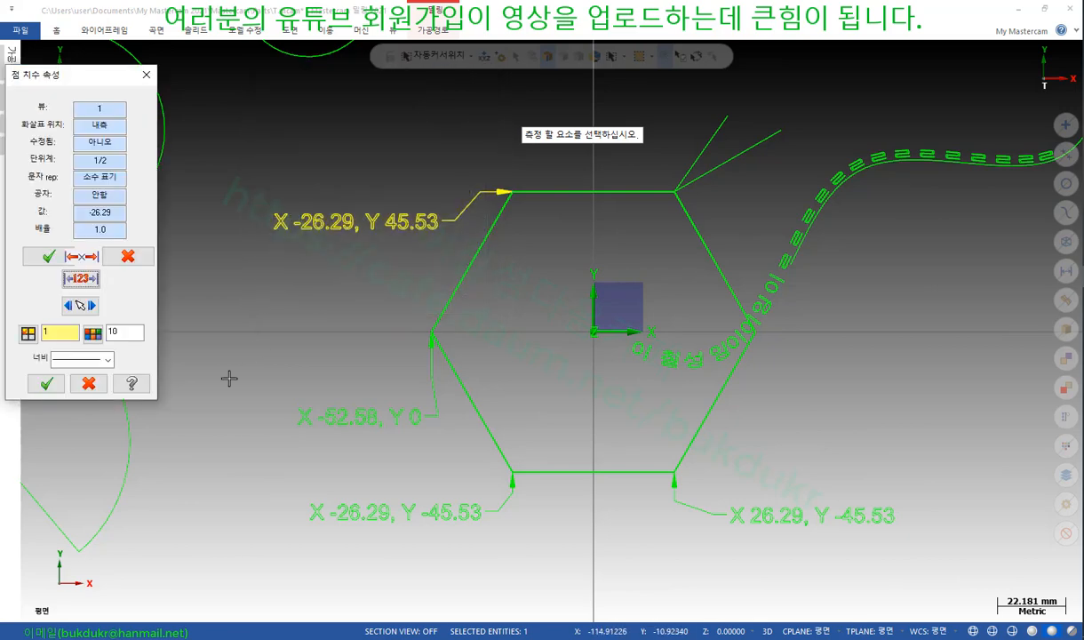
pyautogui.click(89, 383)
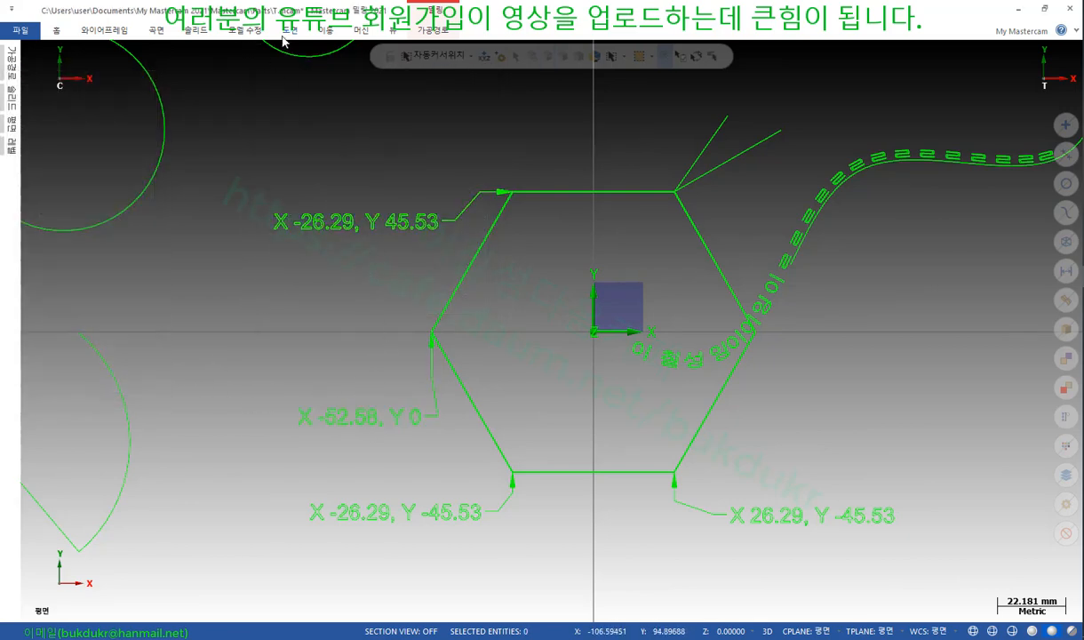
# Reposition the X -26.29, Y 45.53 label lower-left of the top-left vertex and confirm
pyautogui.click(282, 29)
pyautogui.click(15, 68)
pyautogui.click(433, 226)
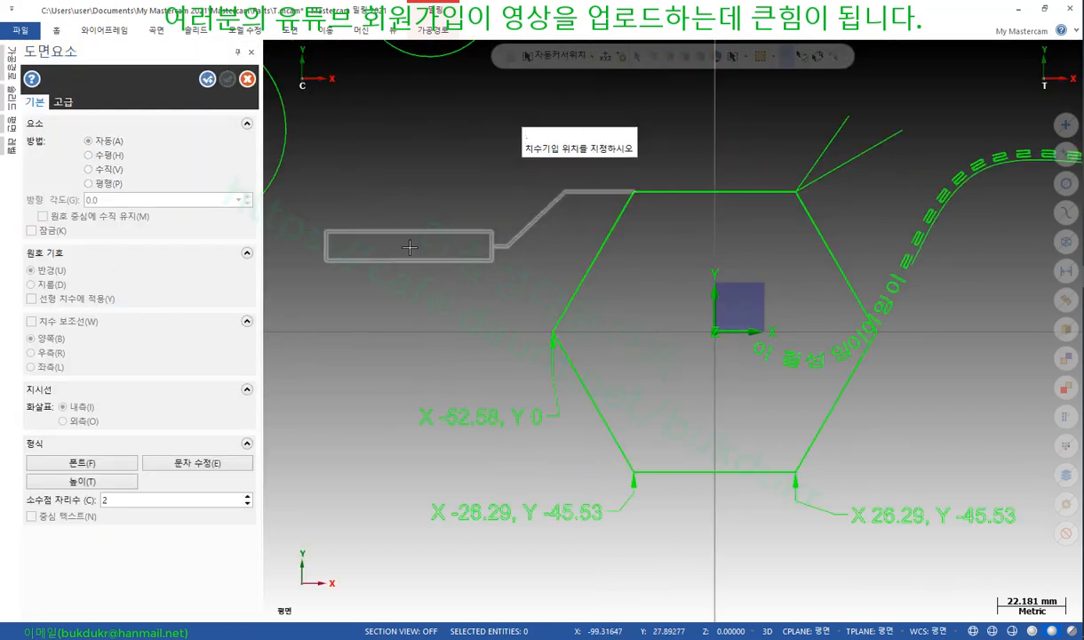
pyautogui.click(380, 256)
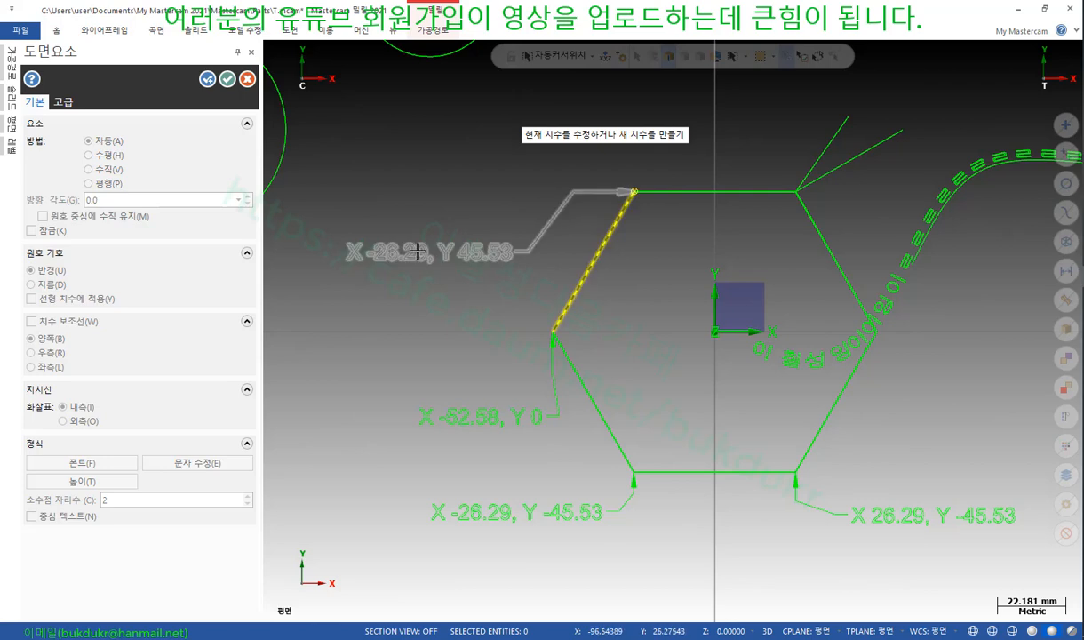
pyautogui.click(75, 105)
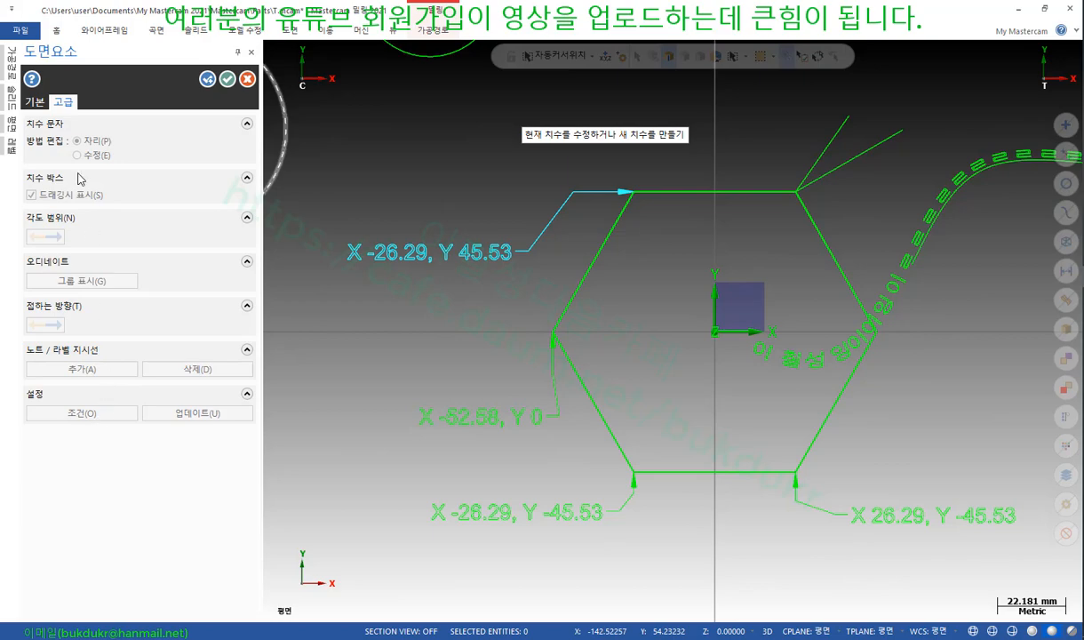
pyautogui.click(36, 104)
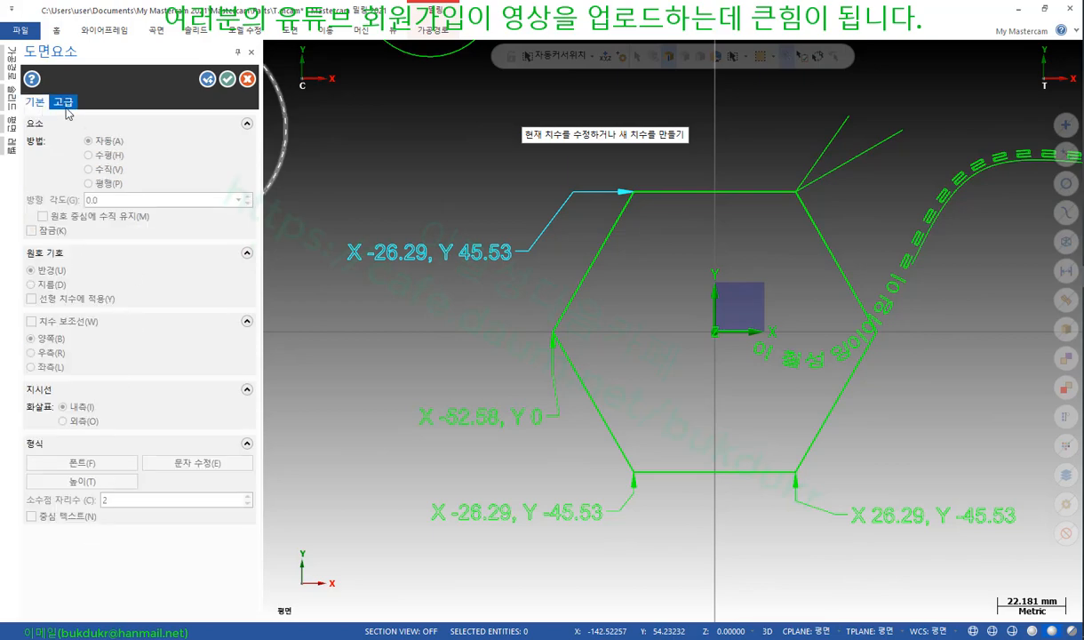
pyautogui.click(62, 102)
pyautogui.scroll(-3, 622, 400)
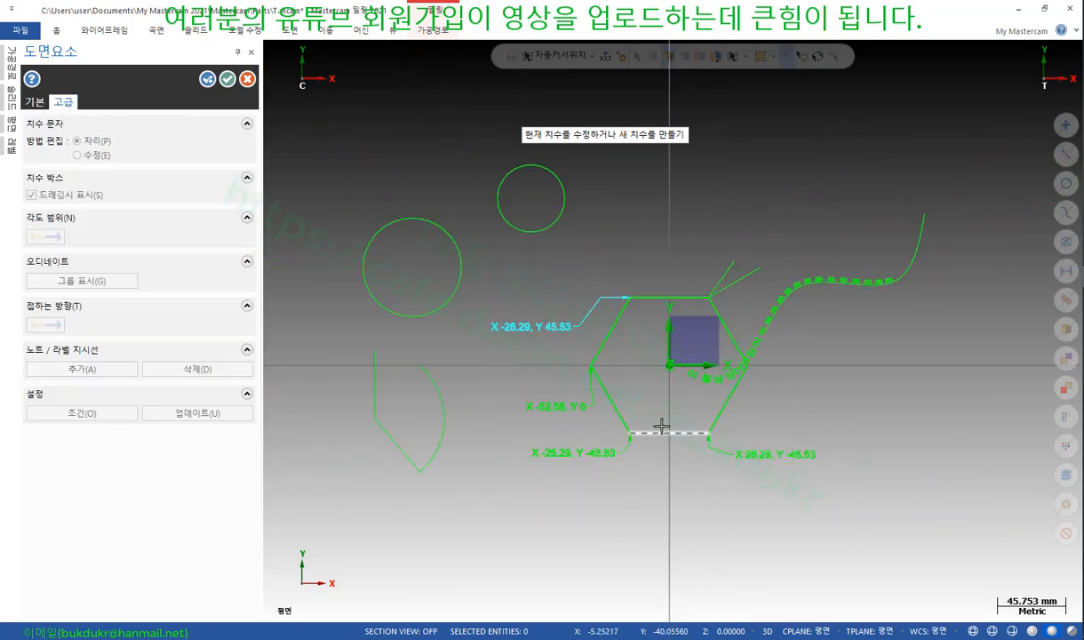
pyautogui.scroll(1, 617, 412)
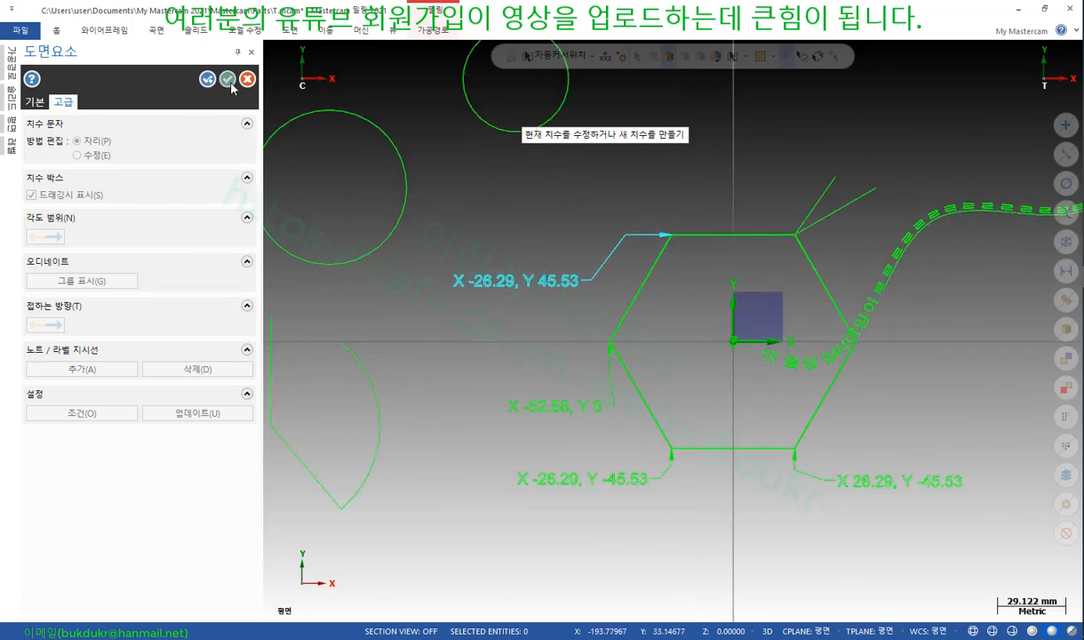
pyautogui.click(224, 79)
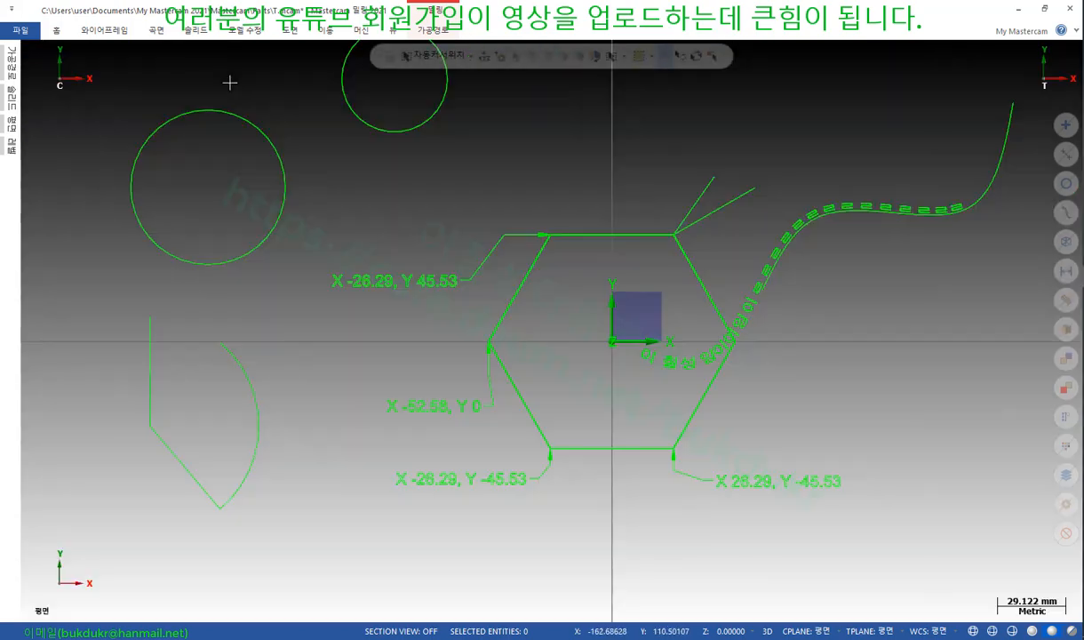
# Multi-edit the X -26.29, Y 45.53 dimension to the 2D point form and save it to the configuration
pyautogui.click(291, 32)
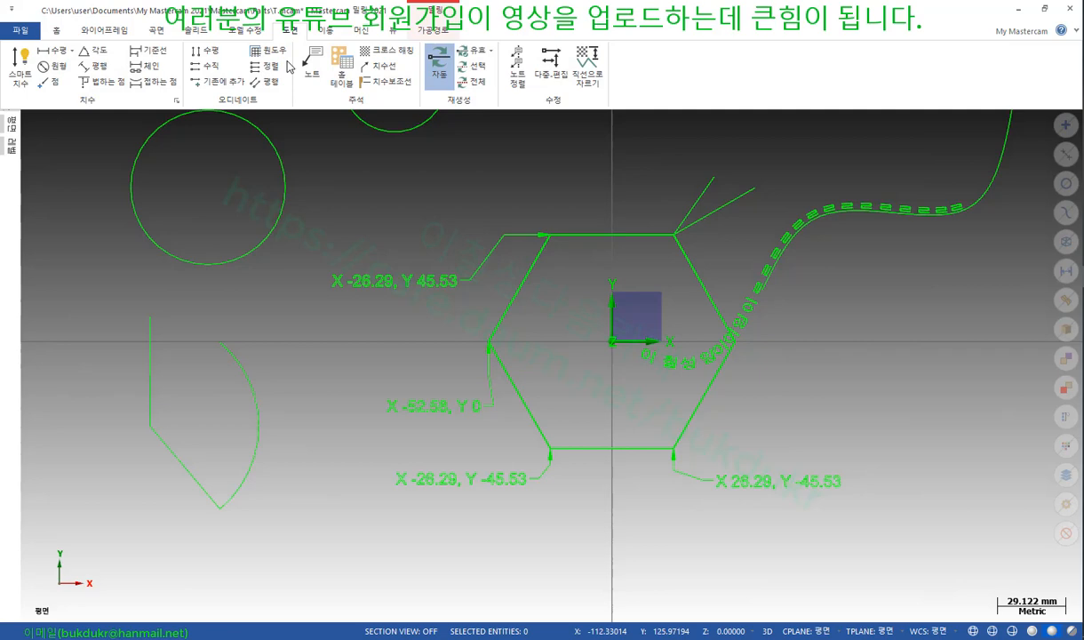
pyautogui.click(560, 64)
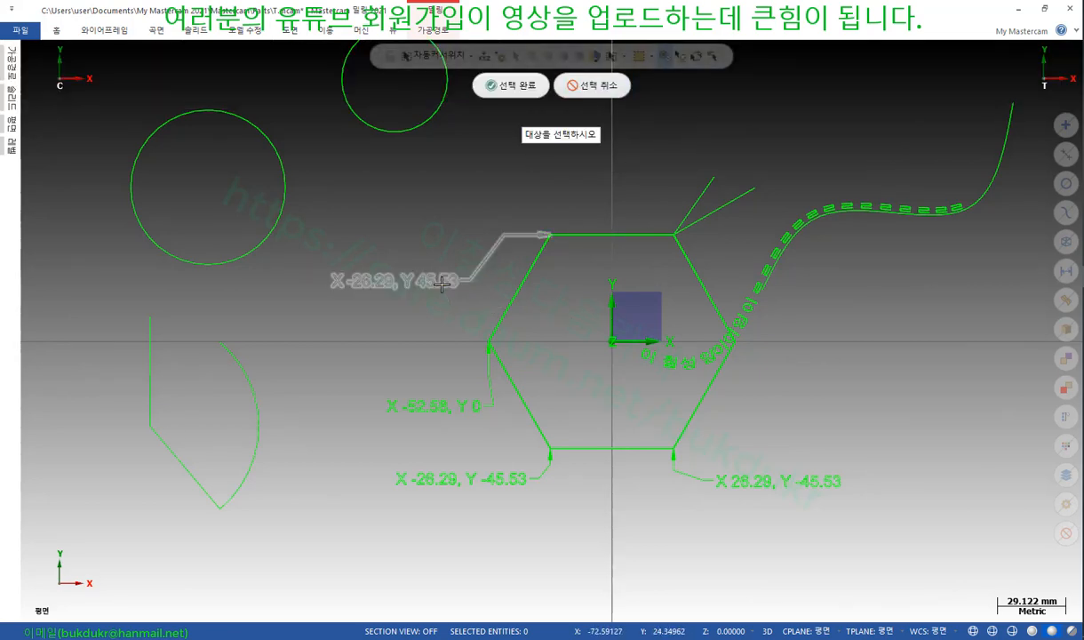
pyautogui.click(442, 283)
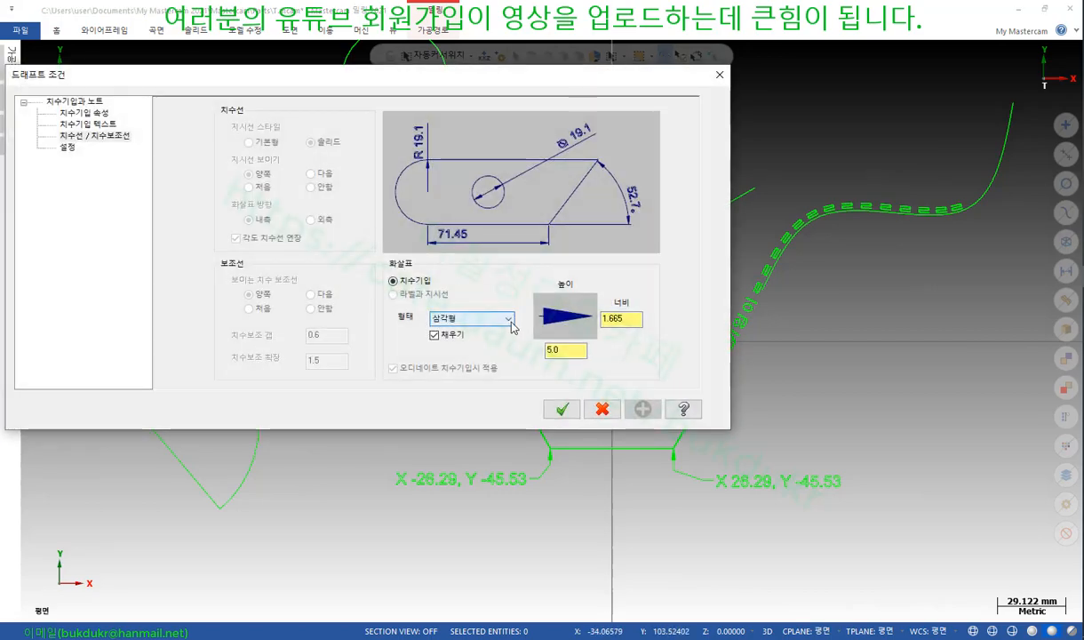
pyautogui.click(77, 126)
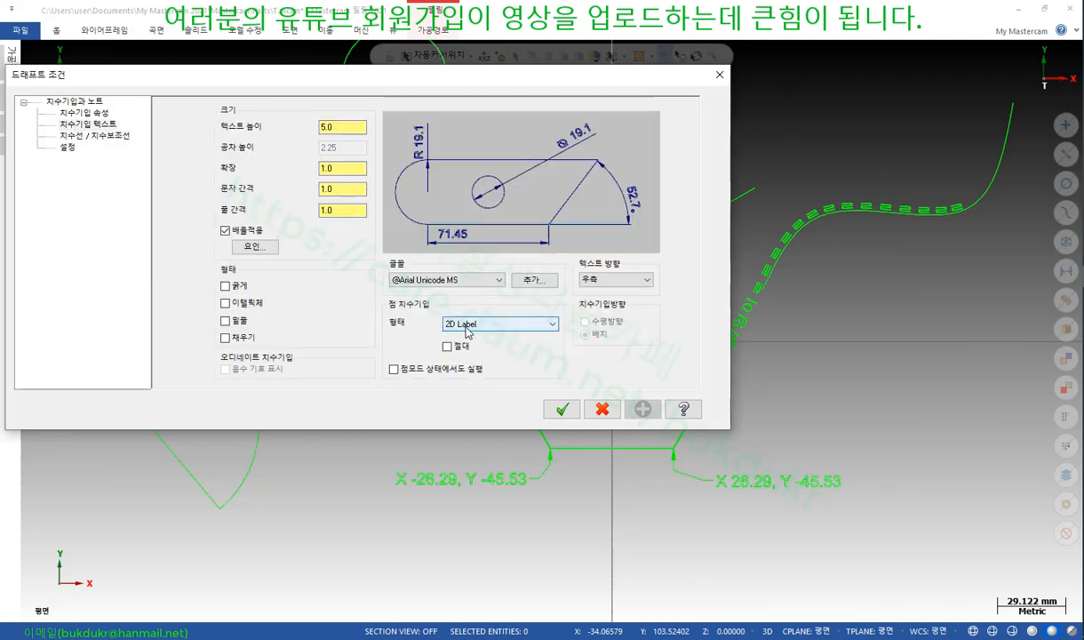
pyautogui.moveTo(496, 76); pyautogui.dragTo(584, 316)
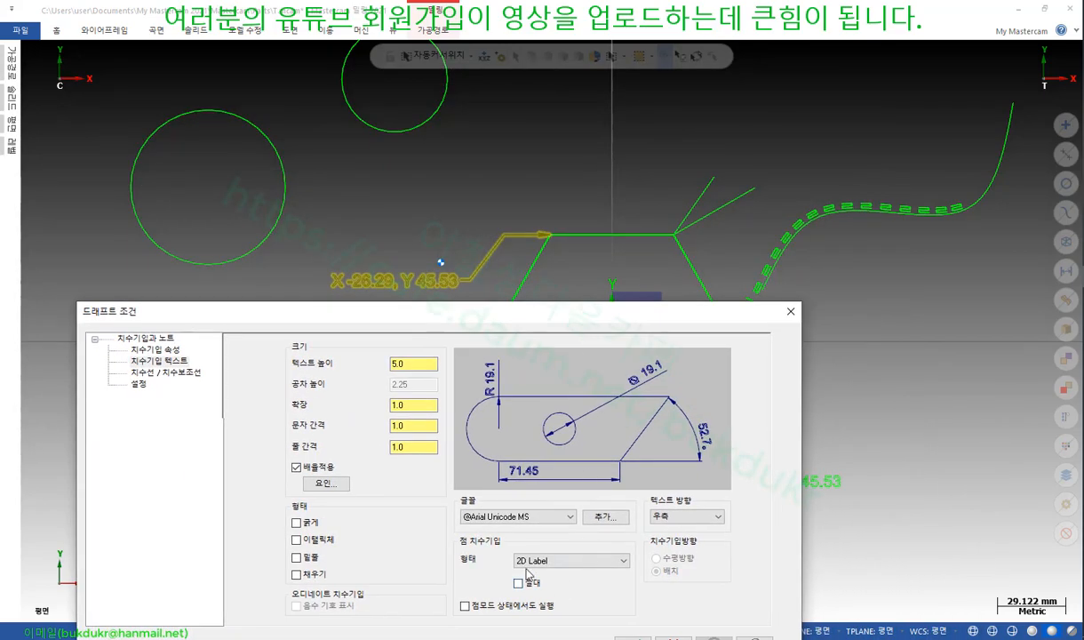
pyautogui.click(625, 561)
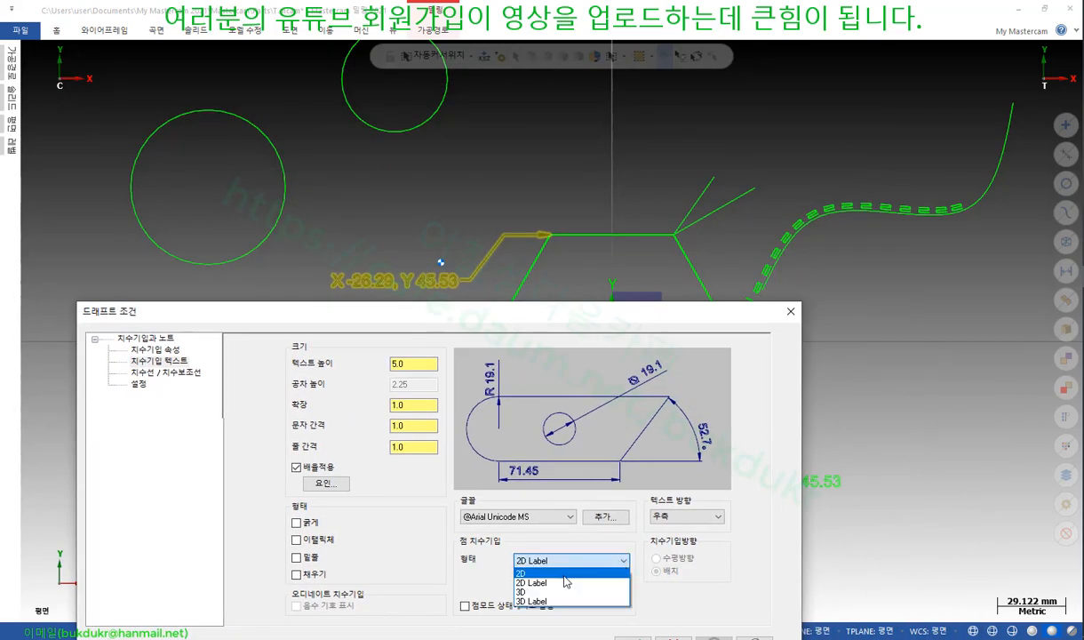
pyautogui.click(542, 571)
pyautogui.moveTo(628, 322)
pyautogui.mouseDown()
pyautogui.moveTo(791, 378)
pyautogui.moveTo(924, 43)
pyautogui.mouseUp()
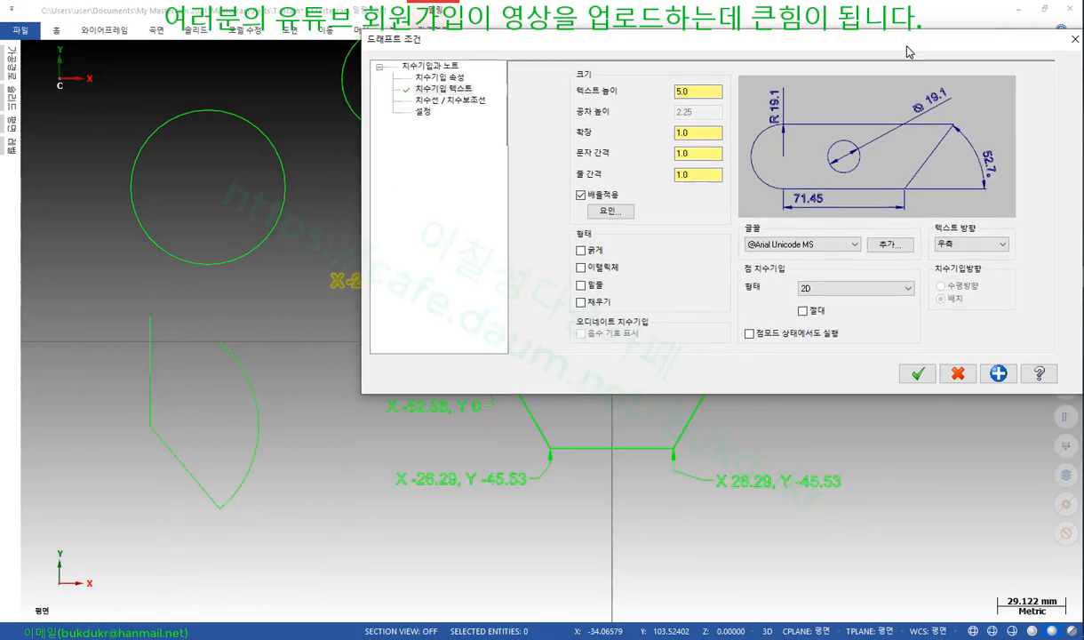
pyautogui.click(927, 367)
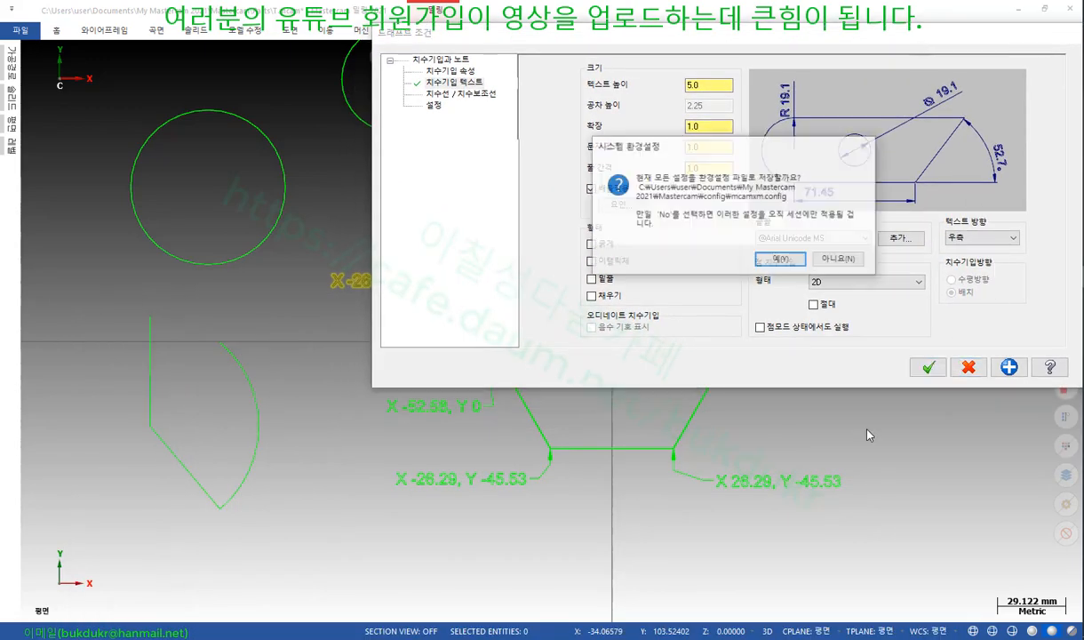
pyautogui.click(780, 258)
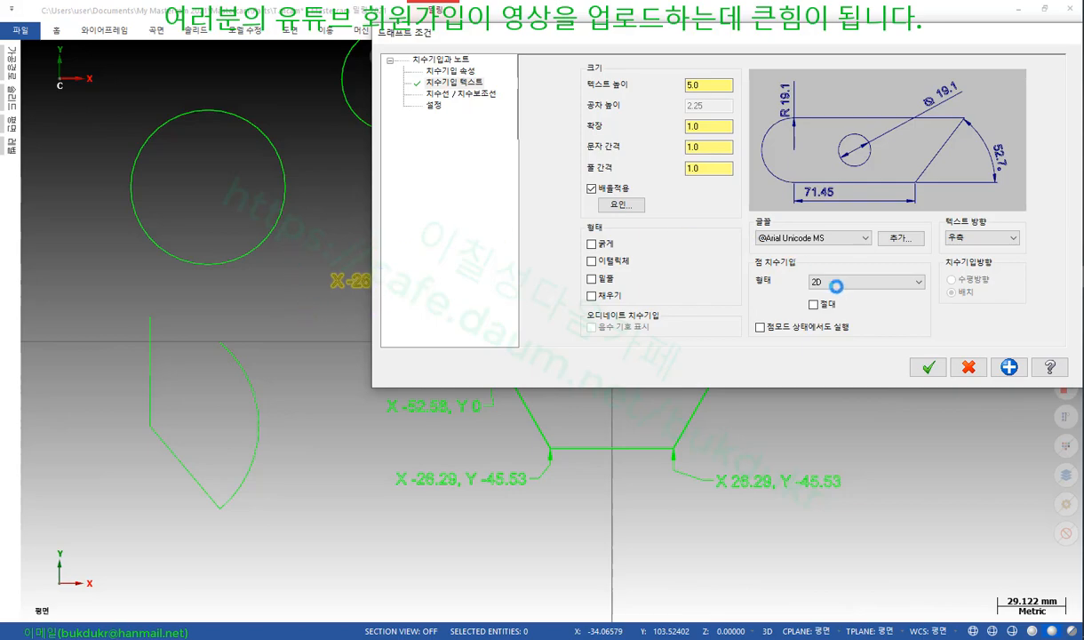
# Close the Drafting options dialog, keeping the -26.29, 45.53 point dimension on the upper-left vertex
pyautogui.press('Return')
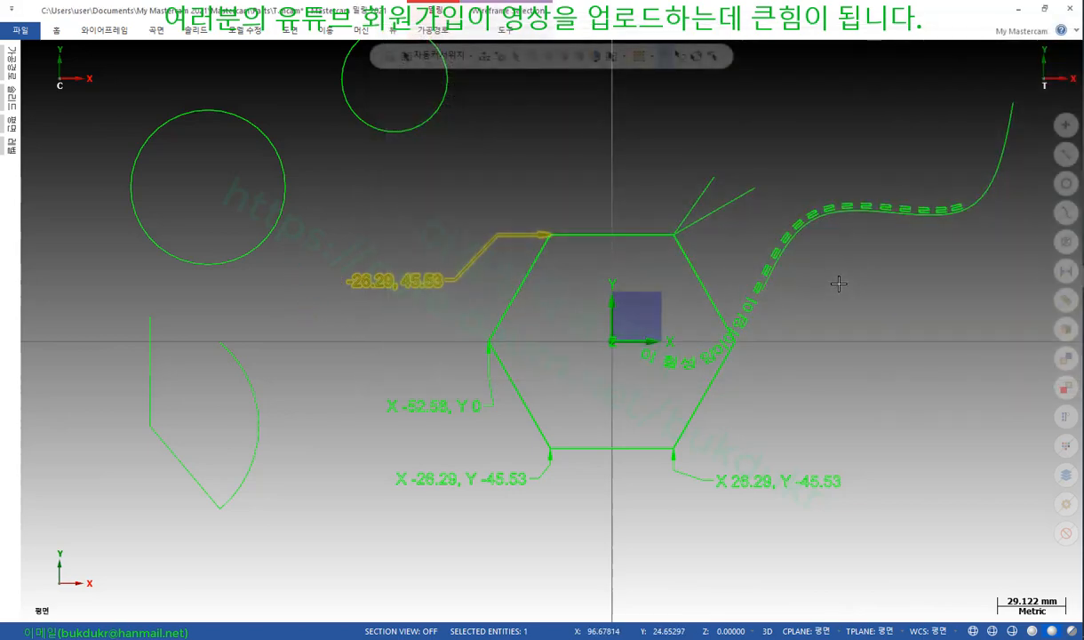
pyautogui.scroll(2, 422, 273)
pyautogui.scroll(3, 422, 273)
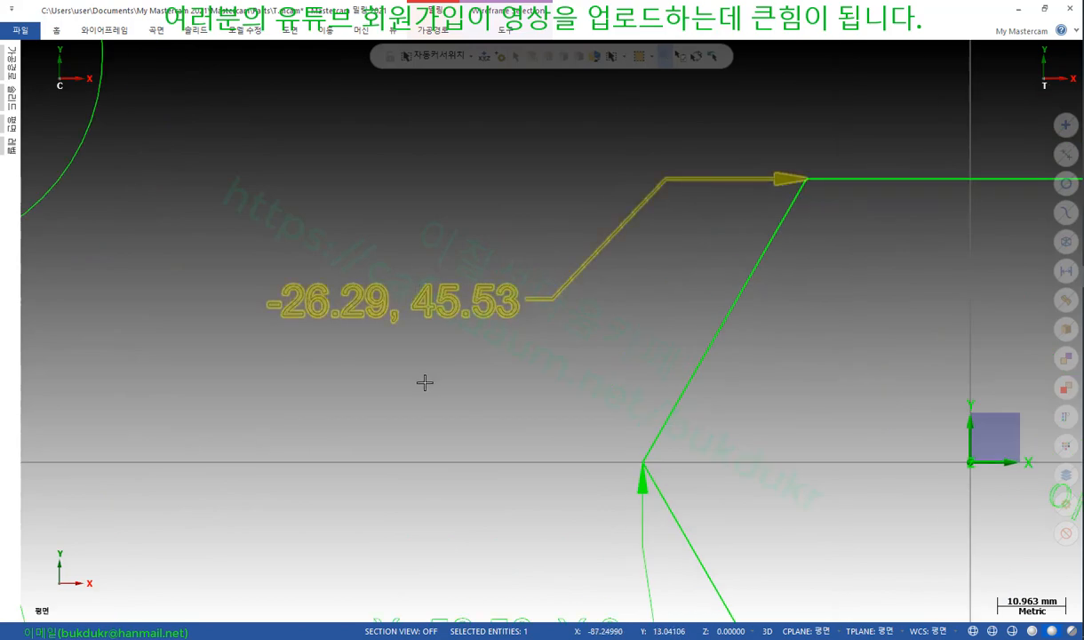
pyautogui.scroll(-1, 482, 384)
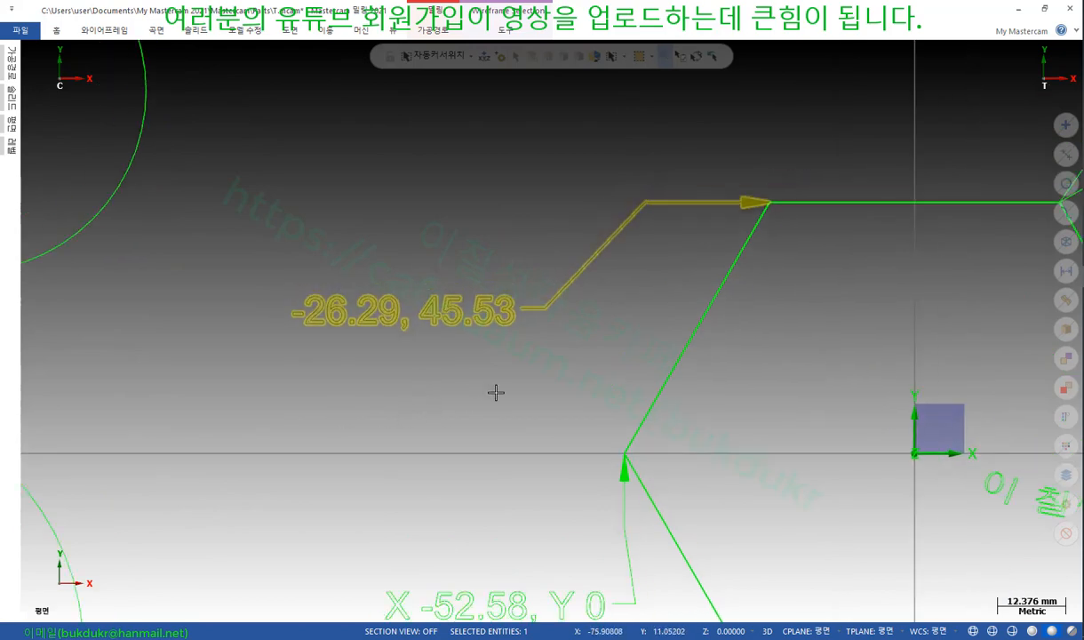
pyautogui.press('Escape')
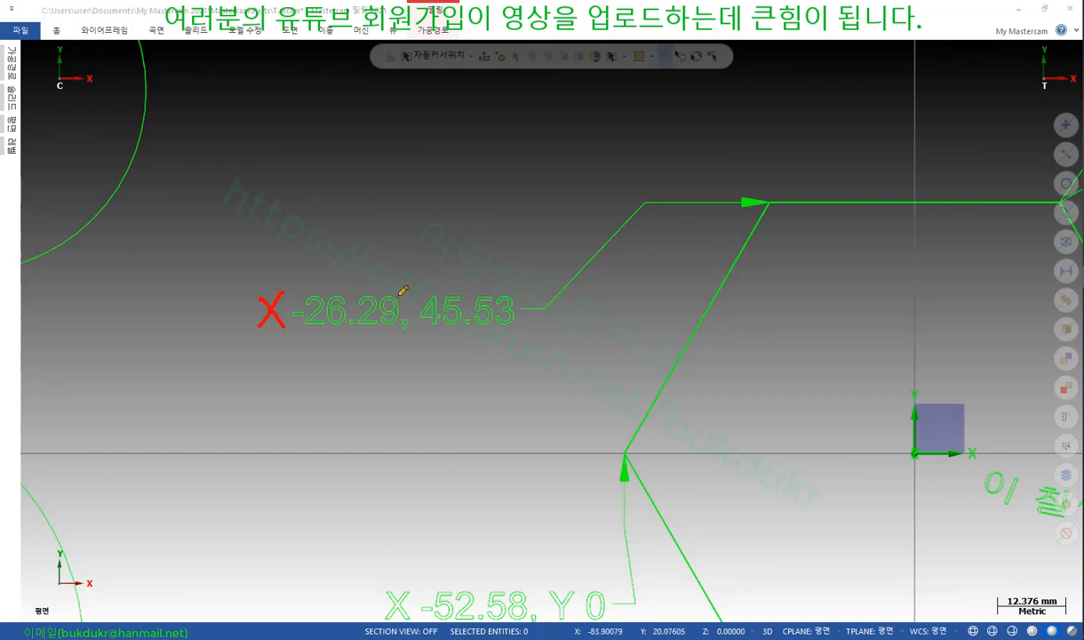
pyautogui.moveTo(414, 305); pyautogui.dragTo(418, 336)
pyautogui.moveTo(256, 336); pyautogui.dragTo(311, 328)
pyautogui.moveTo(402, 338); pyautogui.dragTo(436, 339)
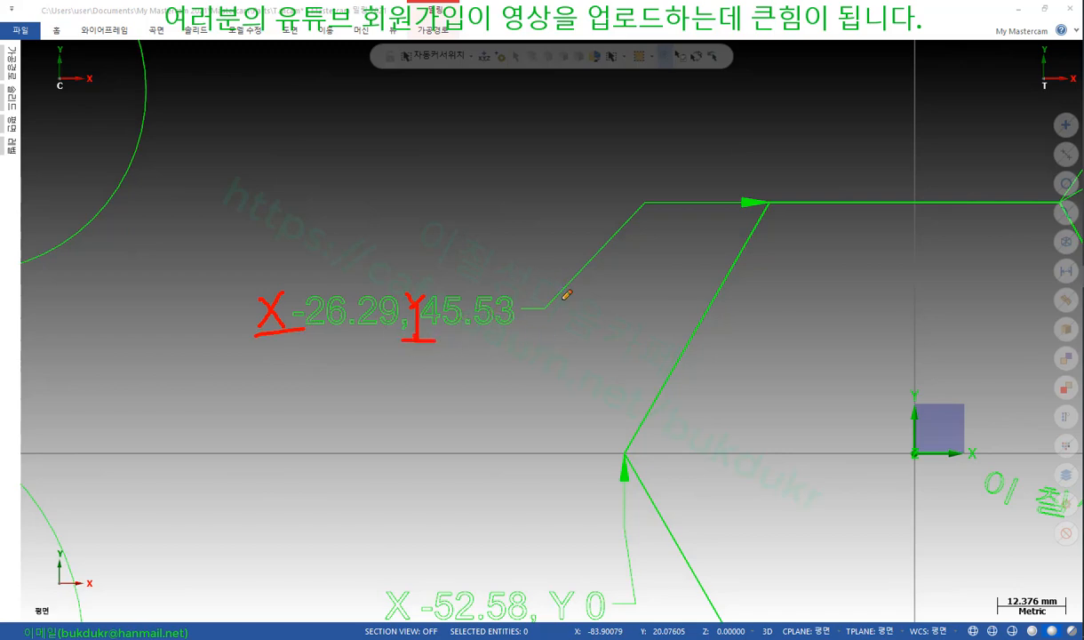
pyautogui.moveTo(550, 302)
pyautogui.mouseDown()
pyautogui.moveTo(580, 301)
pyautogui.moveTo(551, 325)
pyautogui.moveTo(658, 321)
pyautogui.moveTo(544, 273)
pyautogui.moveTo(537, 330)
pyautogui.mouseUp()
pyautogui.rightClick(443, 194)
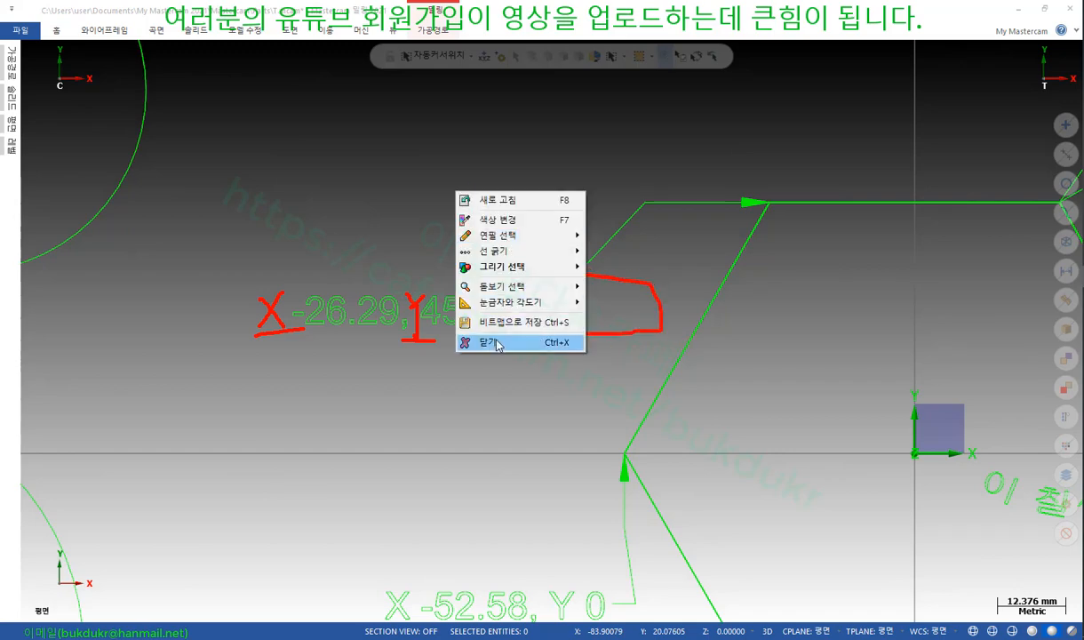
pyautogui.click(485, 341)
pyautogui.scroll(-2, 329, 202)
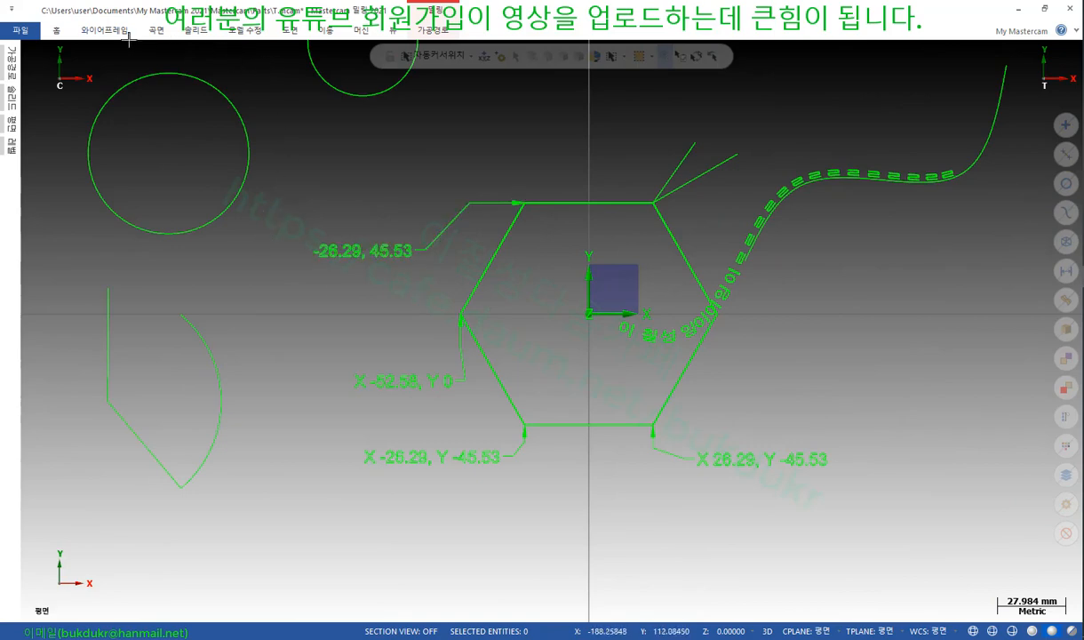
pyautogui.click(101, 31)
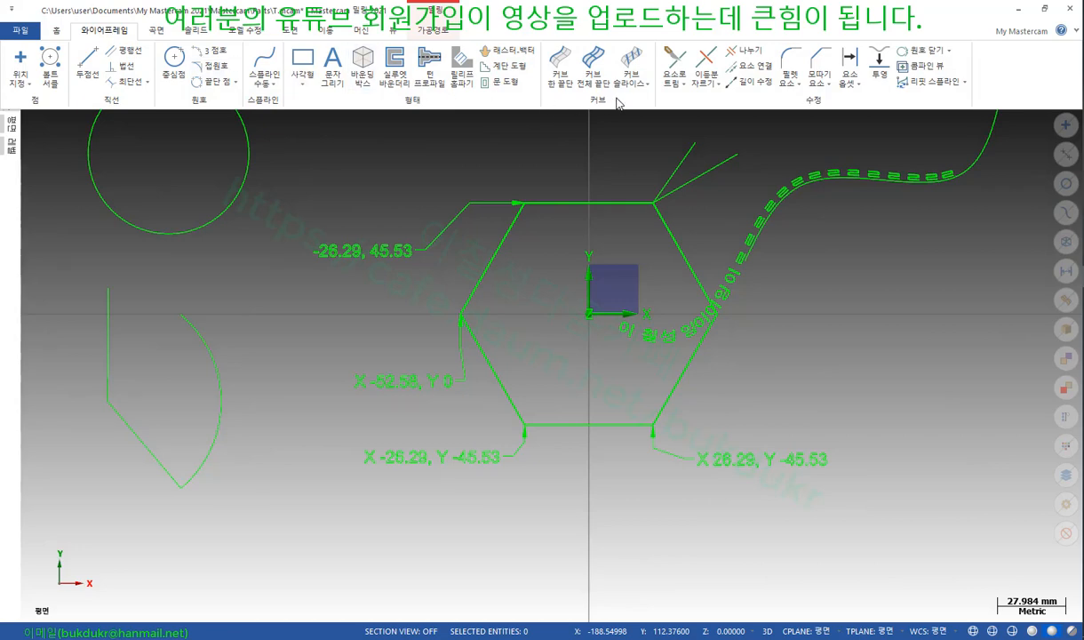
pyautogui.click(56, 31)
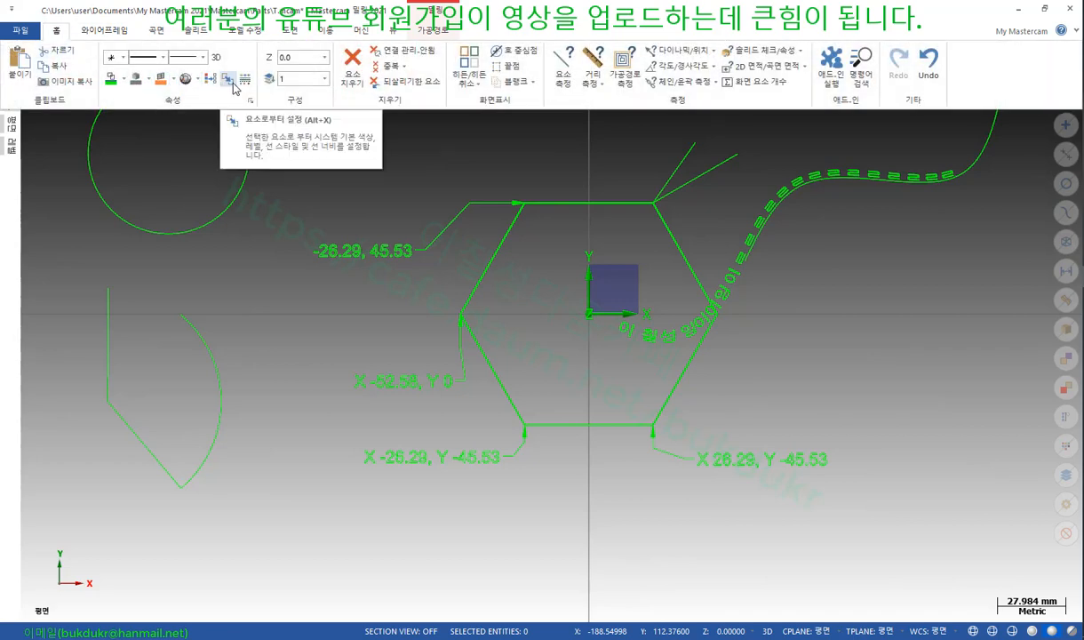
pyautogui.click(716, 69)
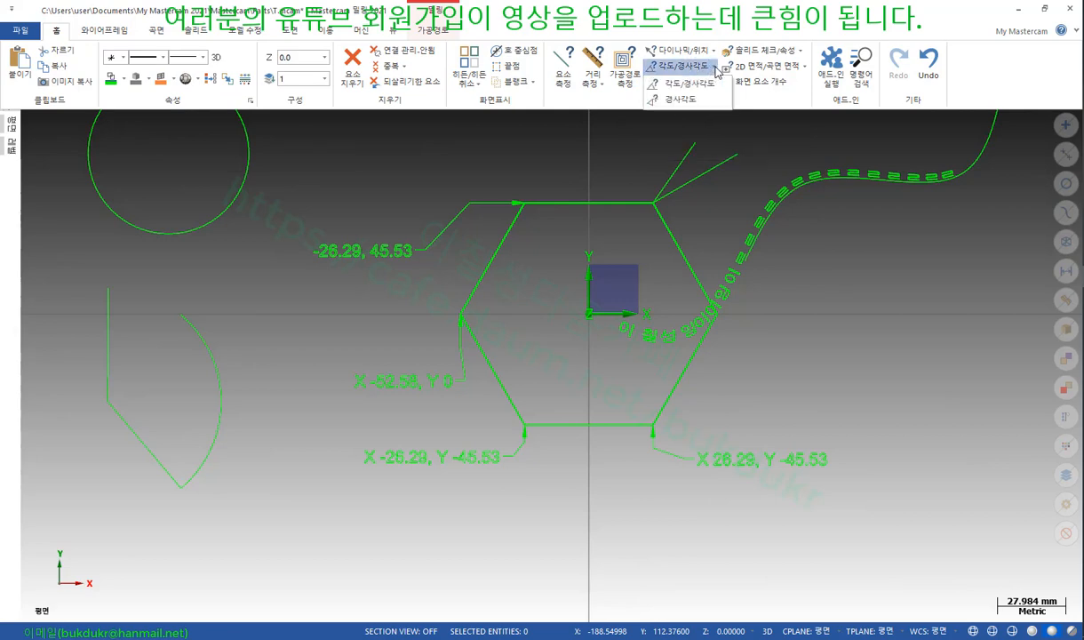
pyautogui.click(716, 71)
pyautogui.click(716, 86)
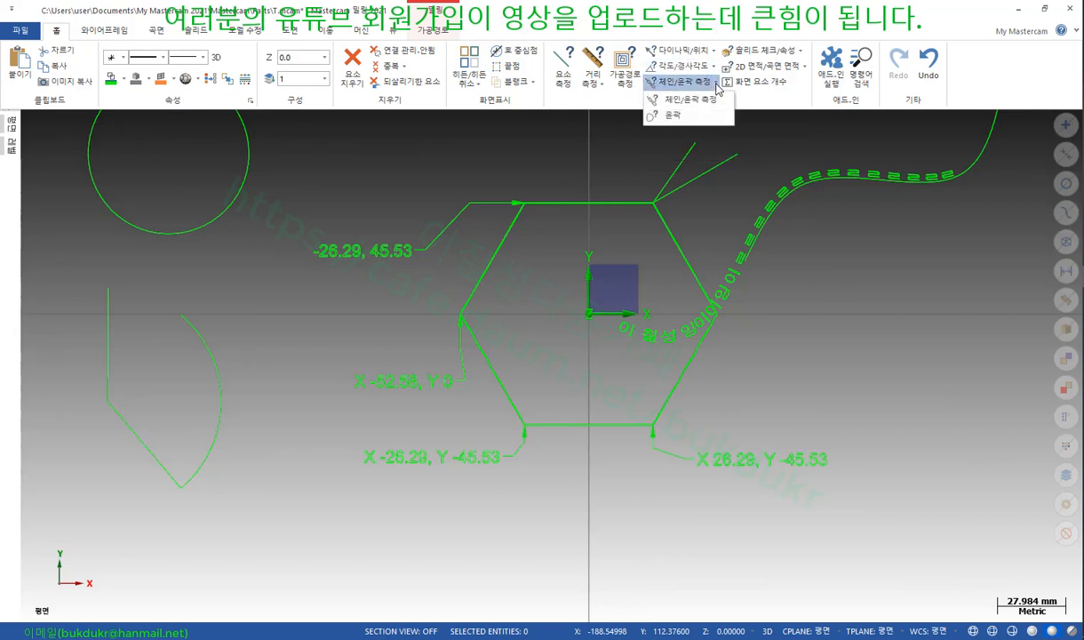
pyautogui.click(717, 86)
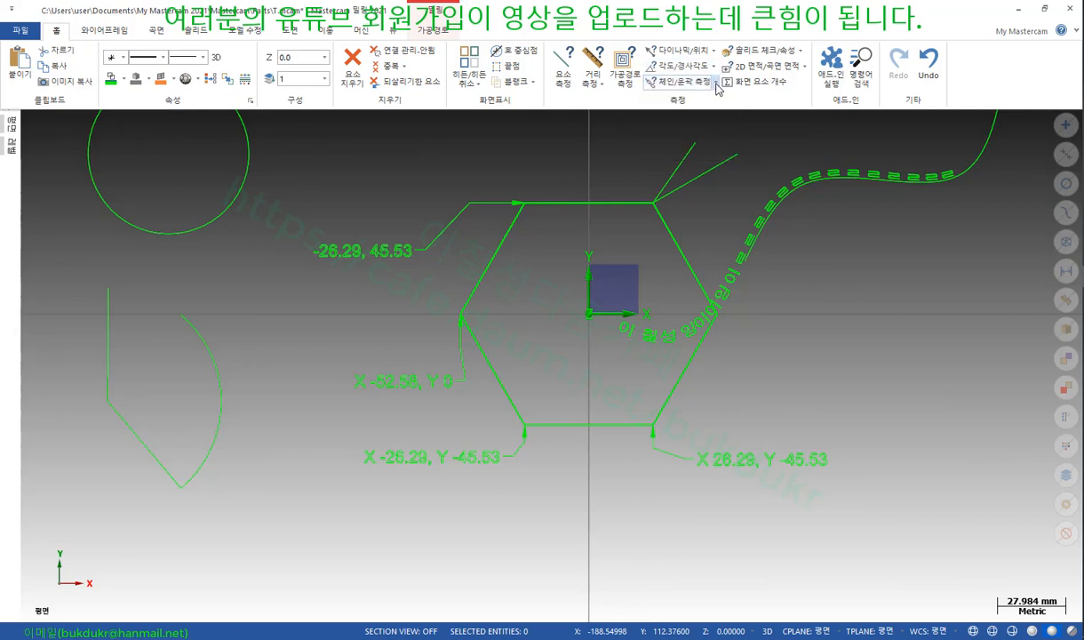
pyautogui.click(603, 87)
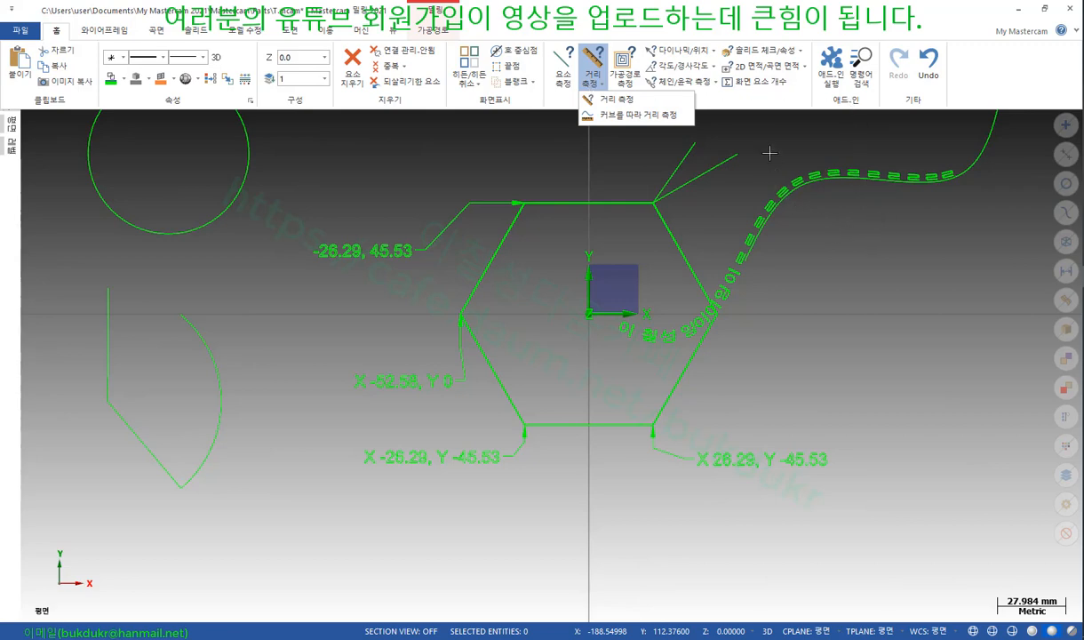
pyautogui.click(804, 53)
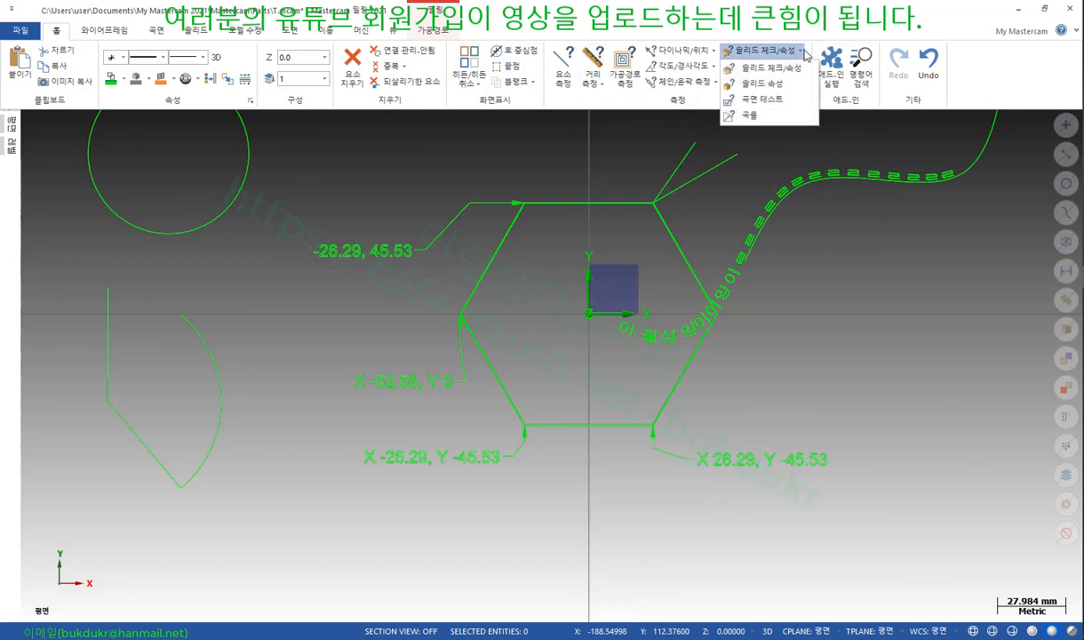
pyautogui.click(804, 54)
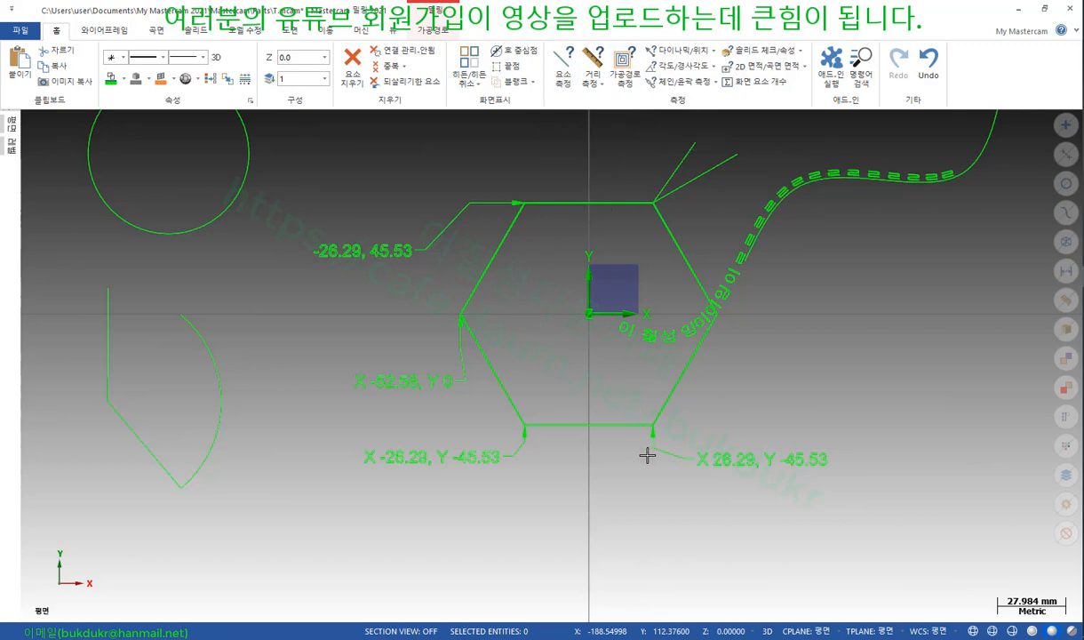
pyautogui.hotkey('ctrl', 'F1')
pyautogui.scroll(2, 547, 218)
pyautogui.click(554, 201)
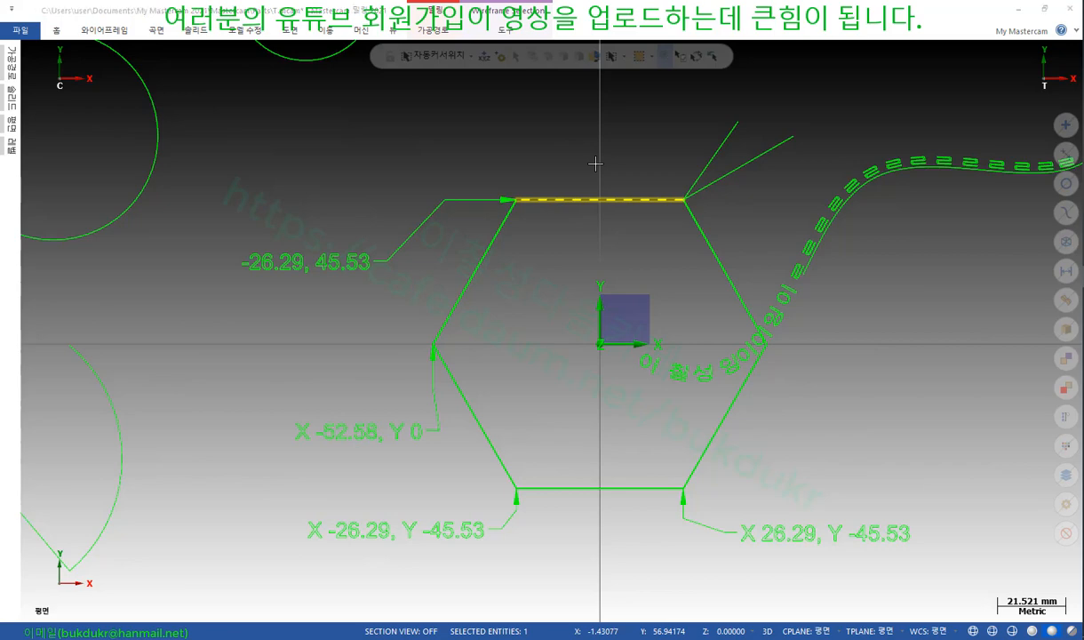
pyautogui.press('F4')
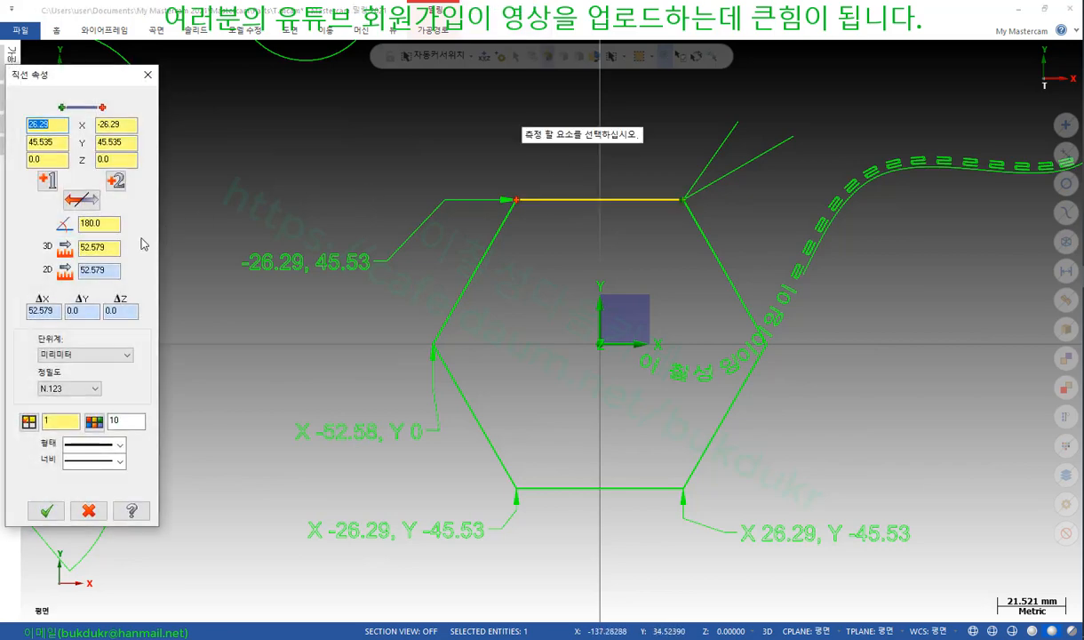
pyautogui.click(103, 161)
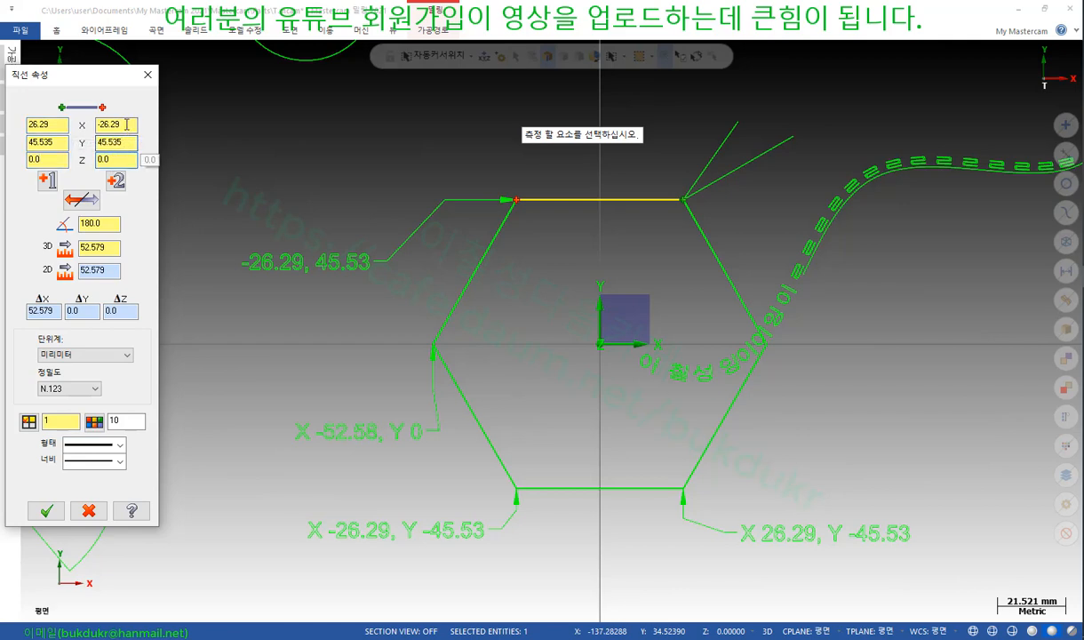
pyautogui.moveTo(122, 124); pyautogui.dragTo(60, 124)
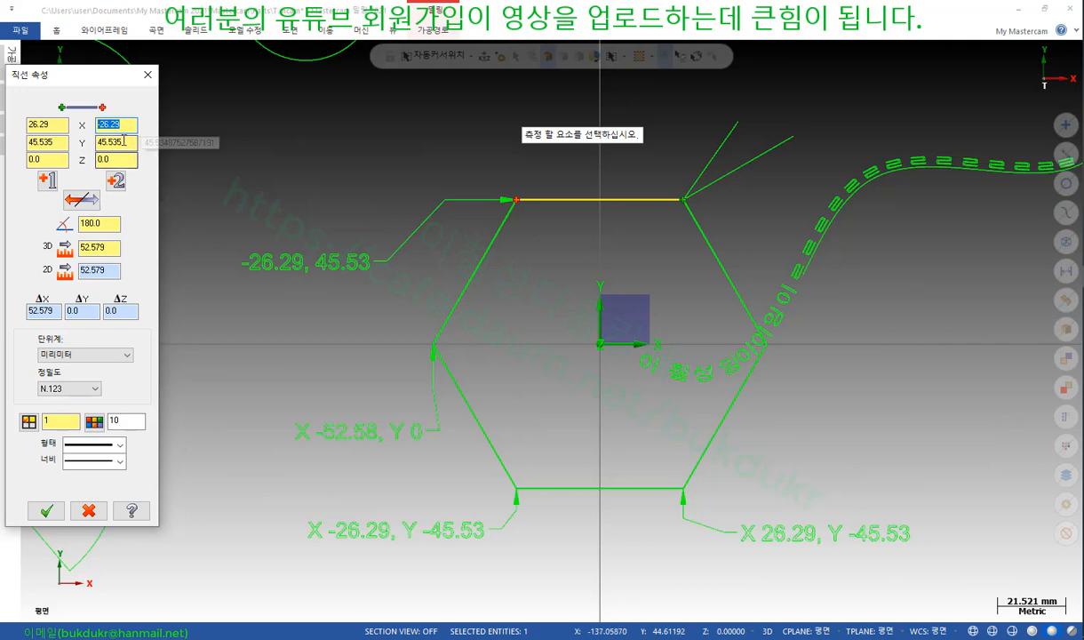
pyautogui.moveTo(134, 142); pyautogui.dragTo(96, 142)
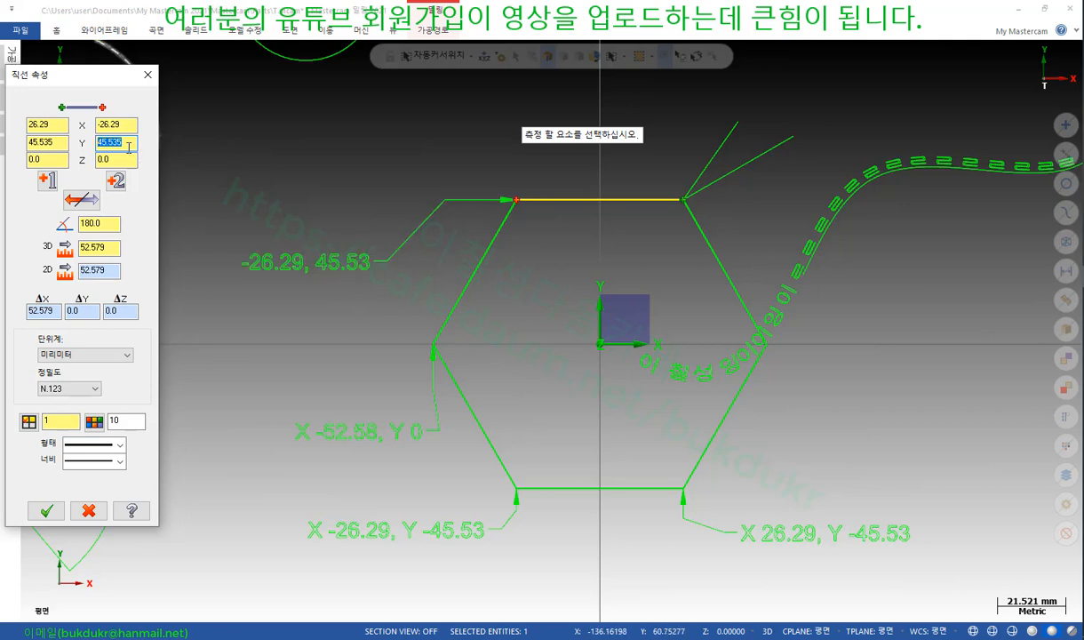
pyautogui.click(89, 512)
pyautogui.scroll(-2, 271, 389)
pyautogui.scroll(1, 759, 319)
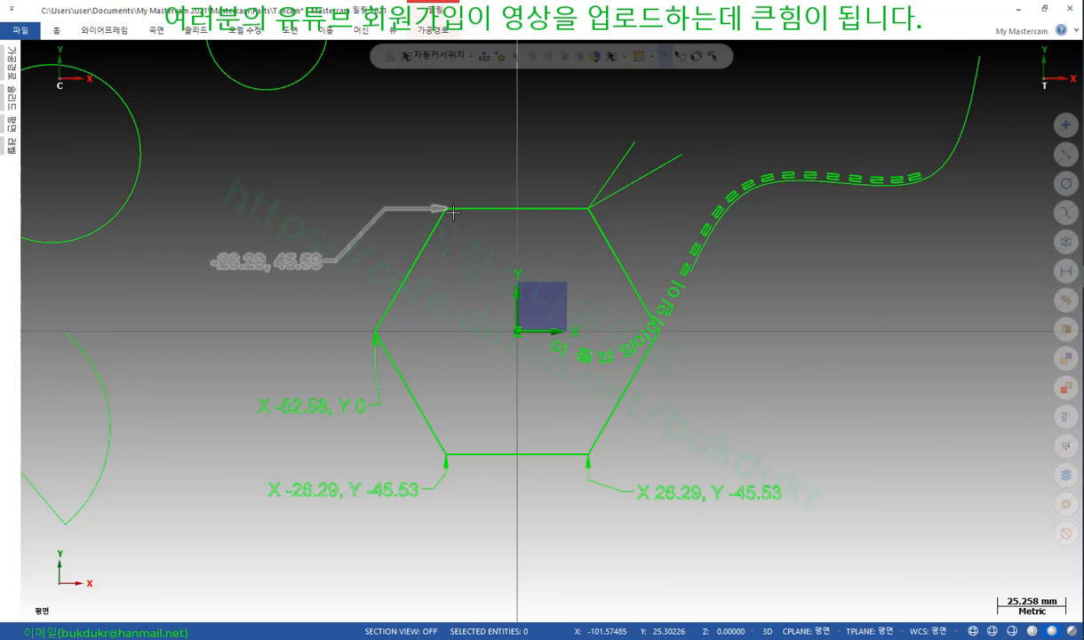
pyautogui.scroll(-1, 534, 422)
pyautogui.scroll(2, 480, 412)
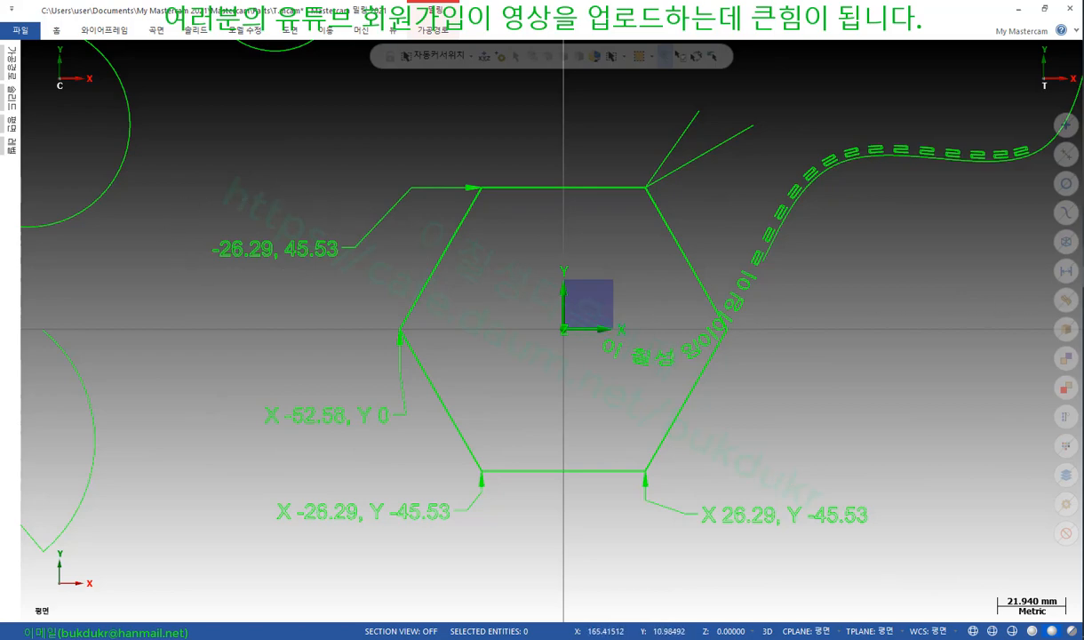
pyautogui.hotkey('alt', 'Tab')
pyautogui.scroll(-10, 549, 174)
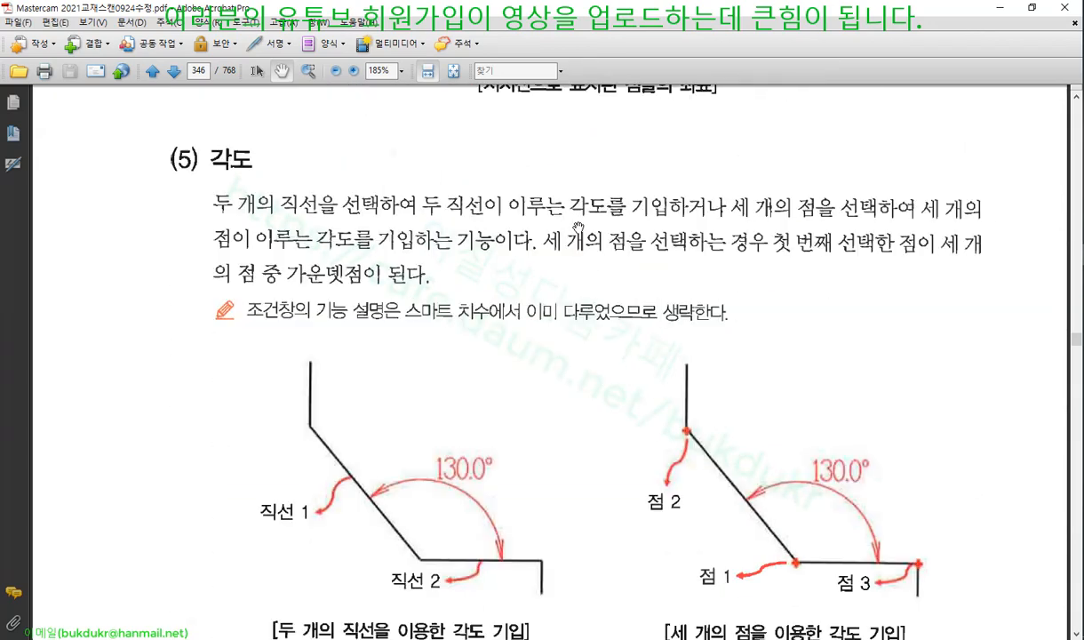
pyautogui.scroll(-3, 529, 303)
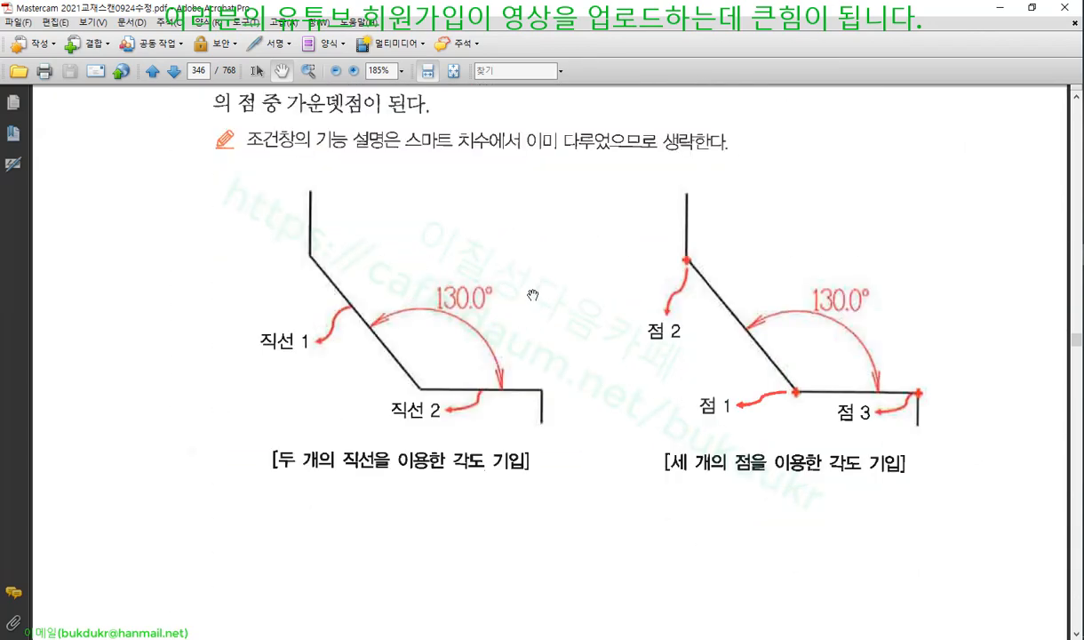
pyautogui.scroll(1, 667, 358)
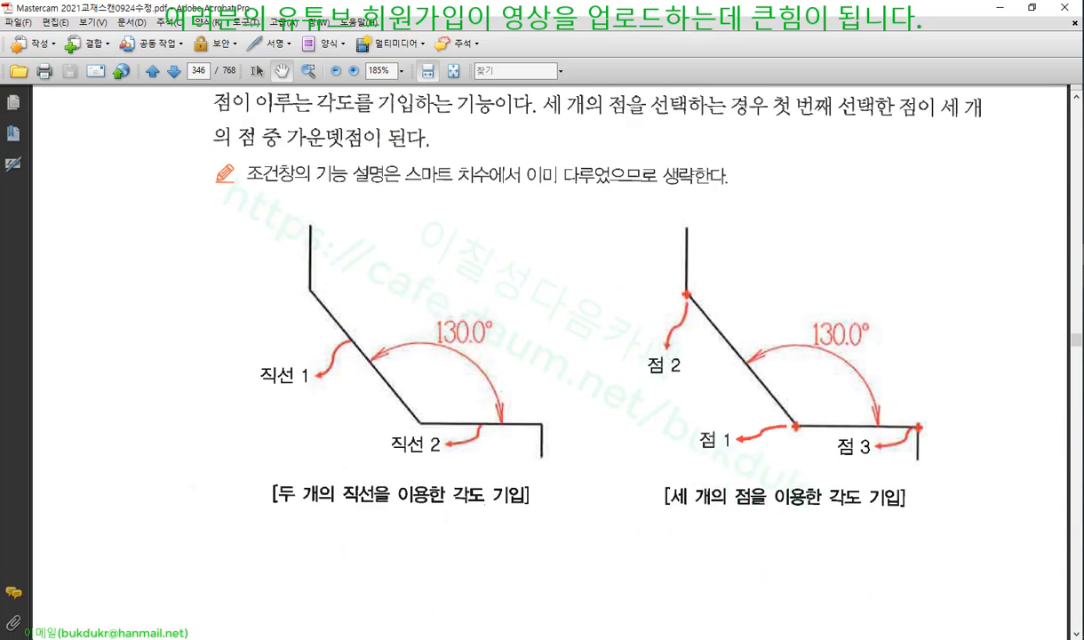
pyautogui.hotkey('alt', 'Tab')
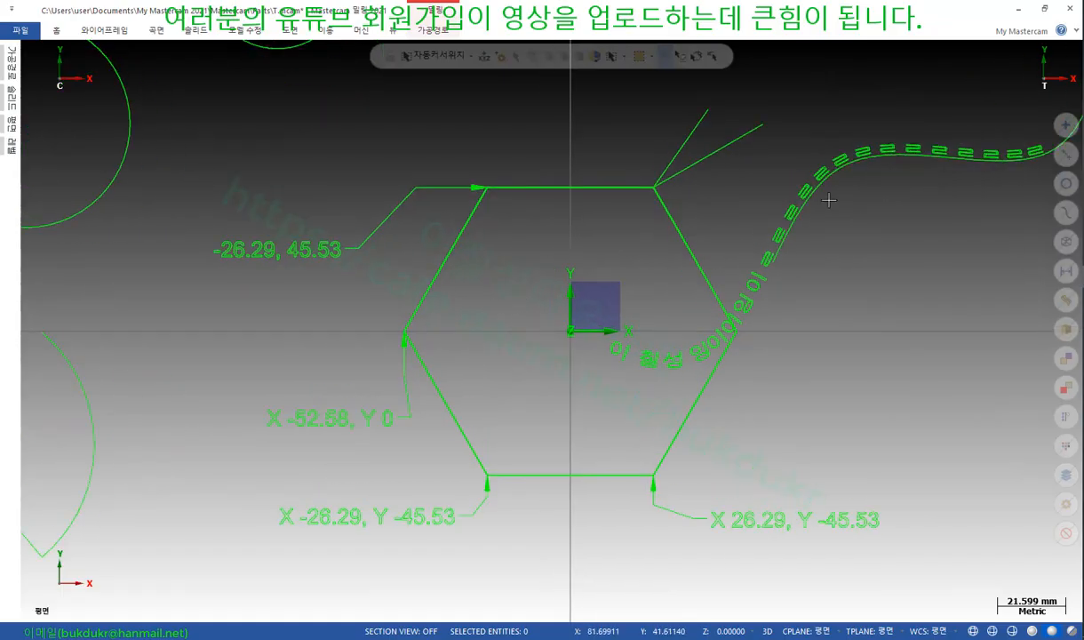
# Dimension the 120° angle inside the hexagon's left corner from its upper-left edge
pyautogui.click(291, 33)
pyautogui.click(21, 63)
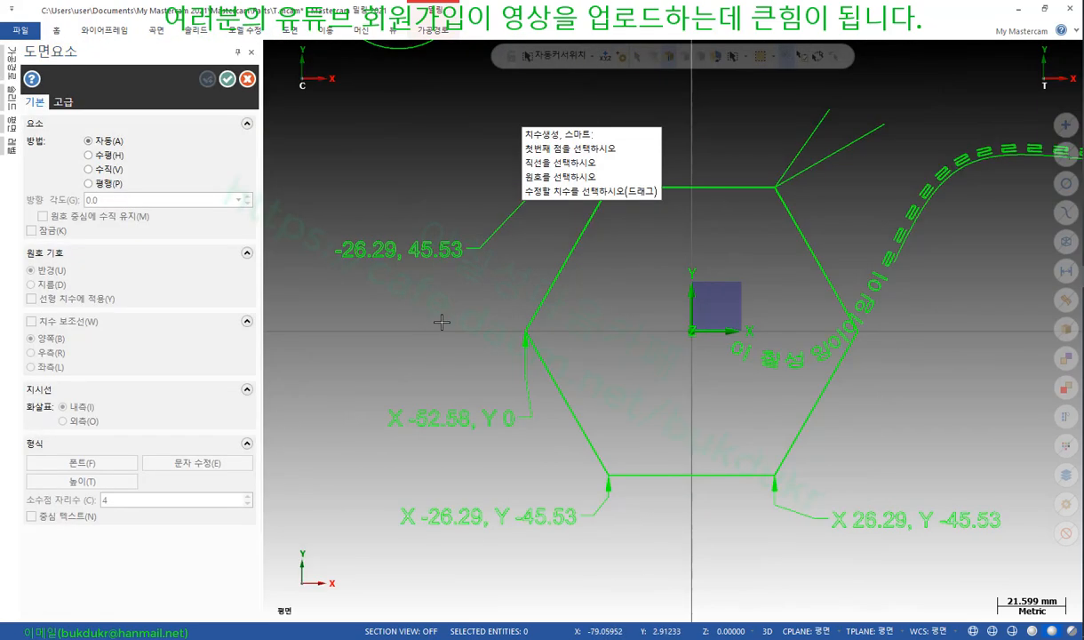
pyautogui.click(543, 307)
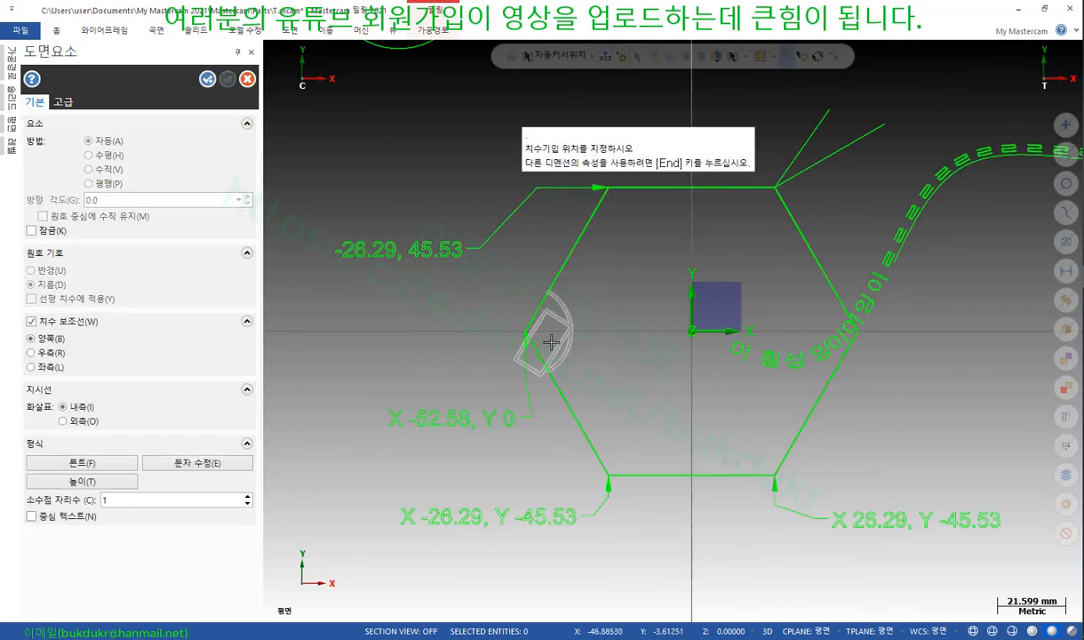
pyautogui.click(620, 316)
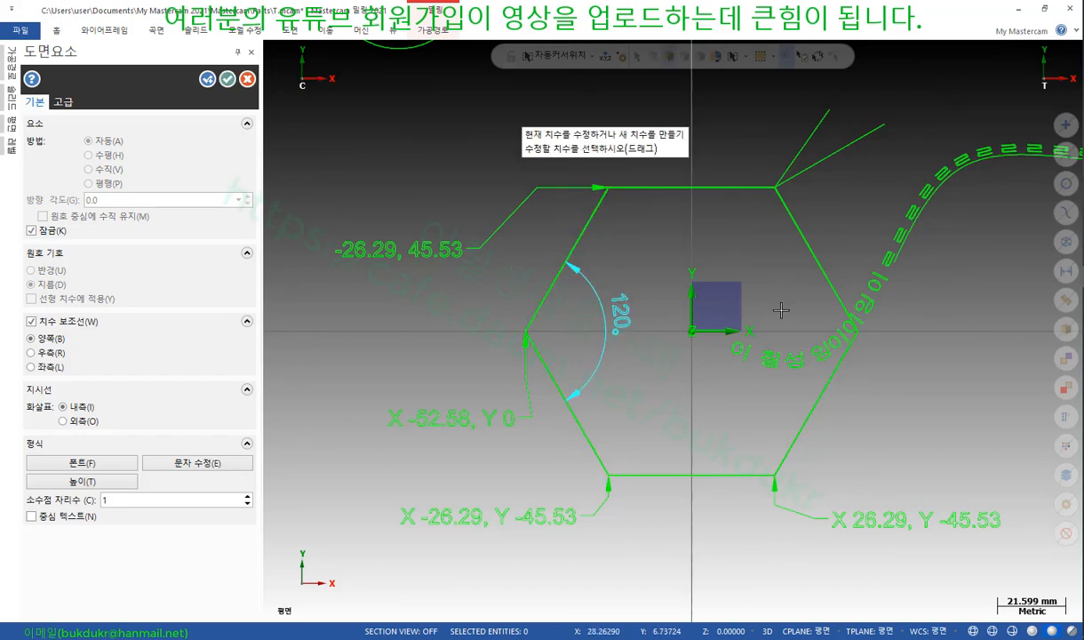
pyautogui.scroll(-1, 595, 441)
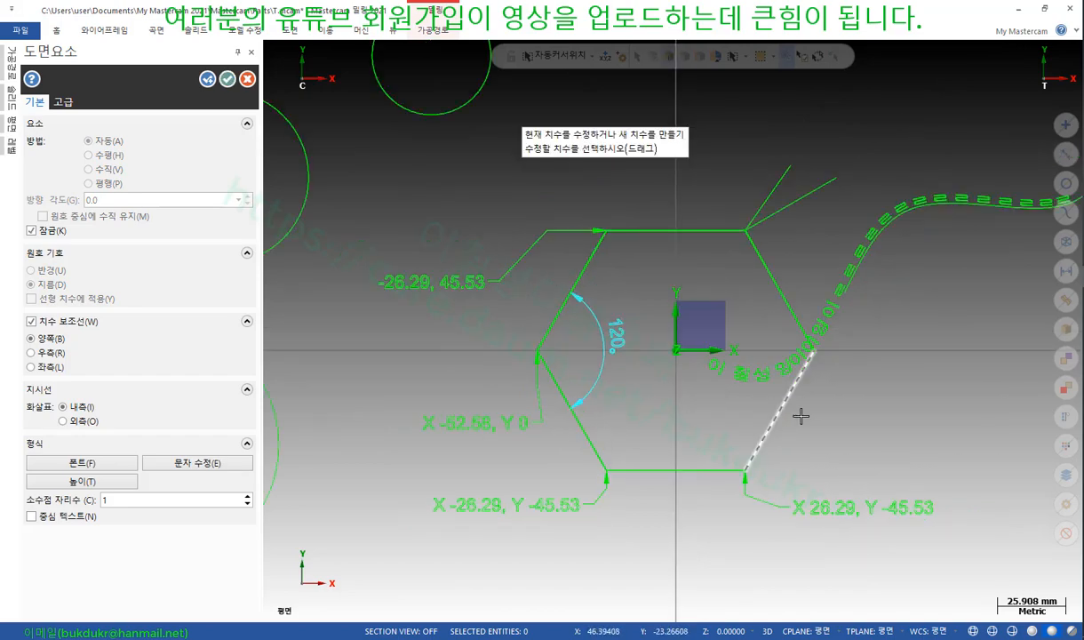
pyautogui.scroll(1, 635, 220)
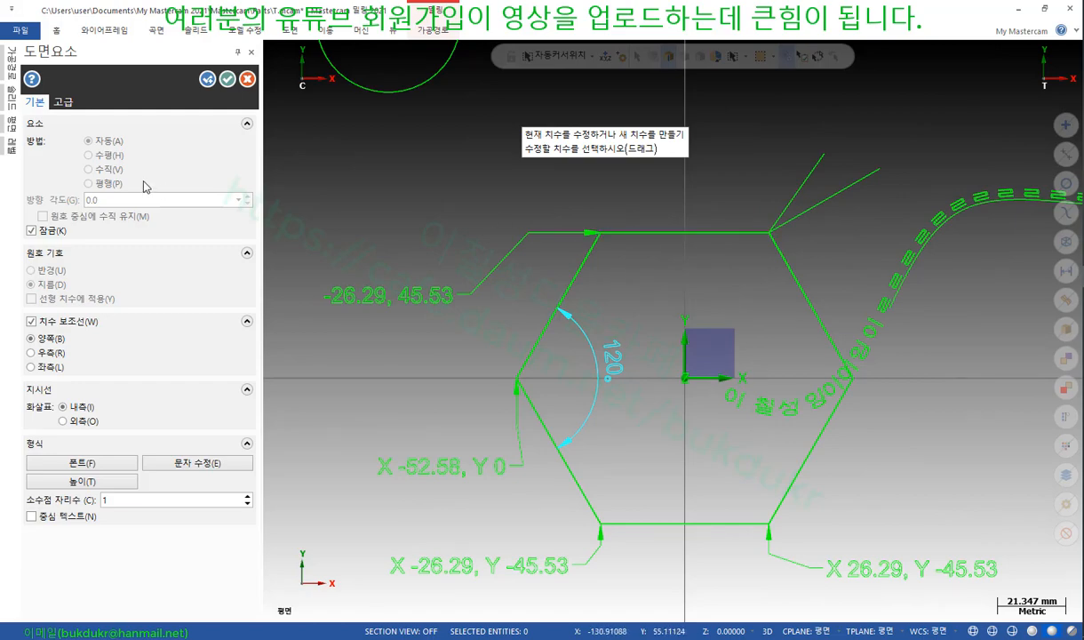
pyautogui.click(227, 80)
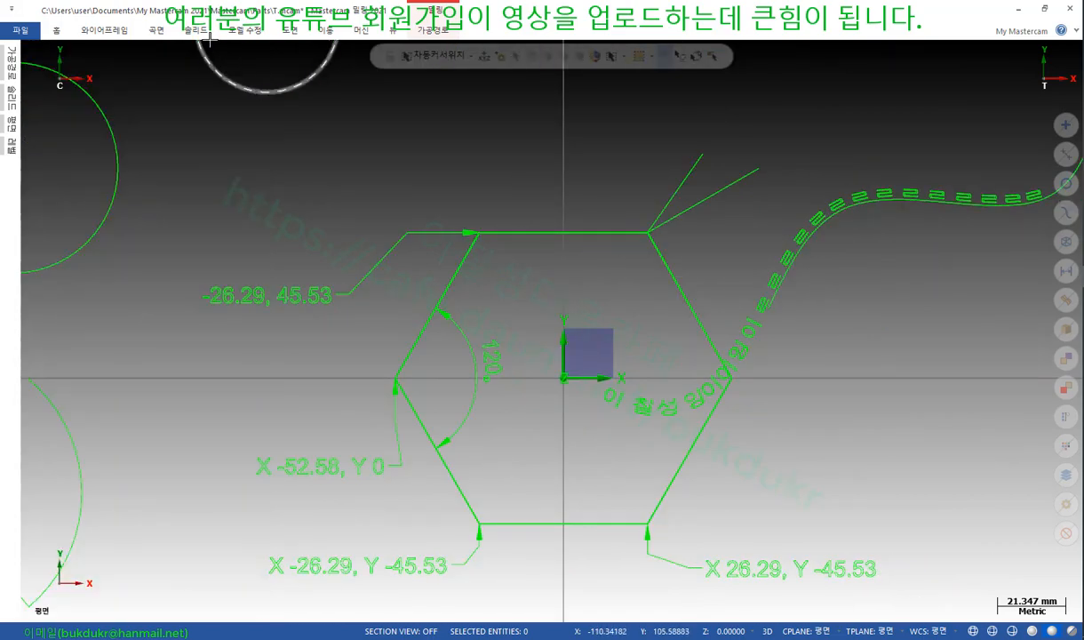
# Add a 60° angle dimension between the hexagon's upper-left and lower-left edges
pyautogui.click(291, 32)
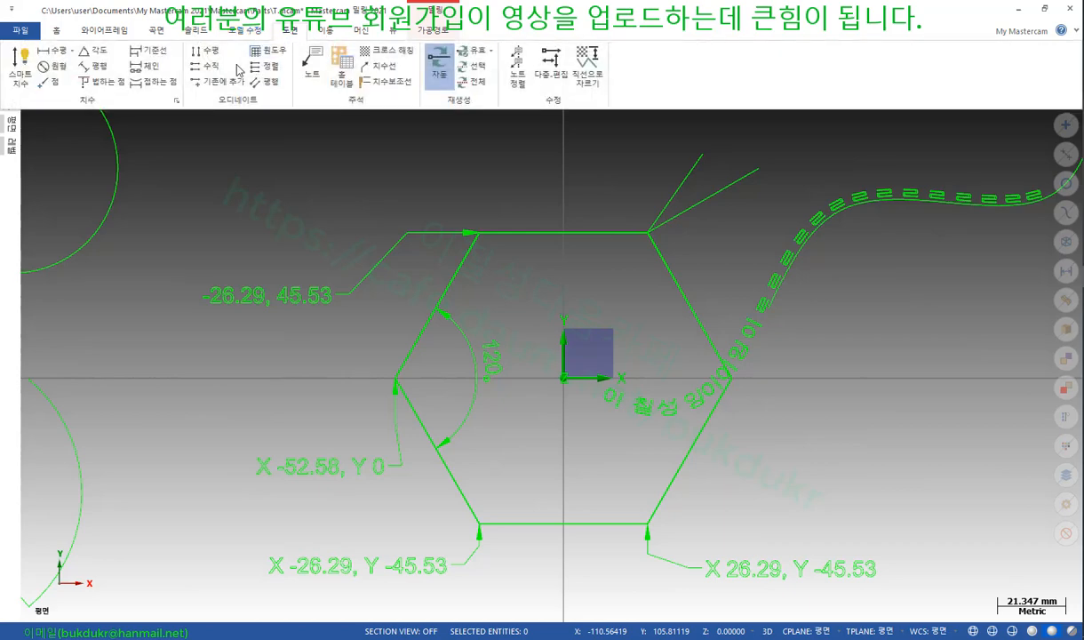
pyautogui.click(94, 51)
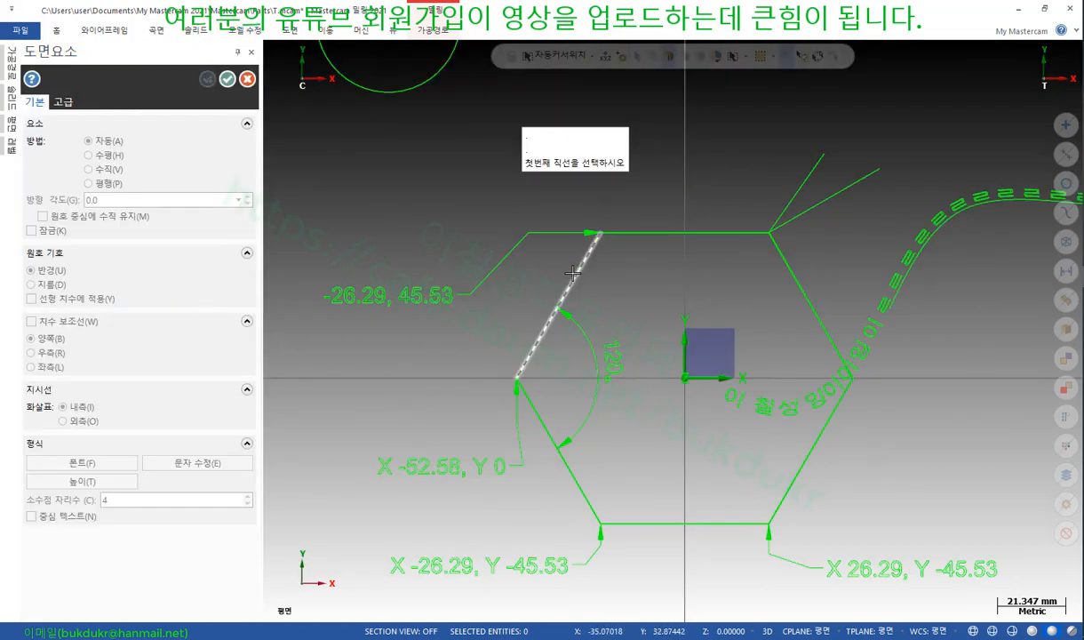
pyautogui.click(576, 267)
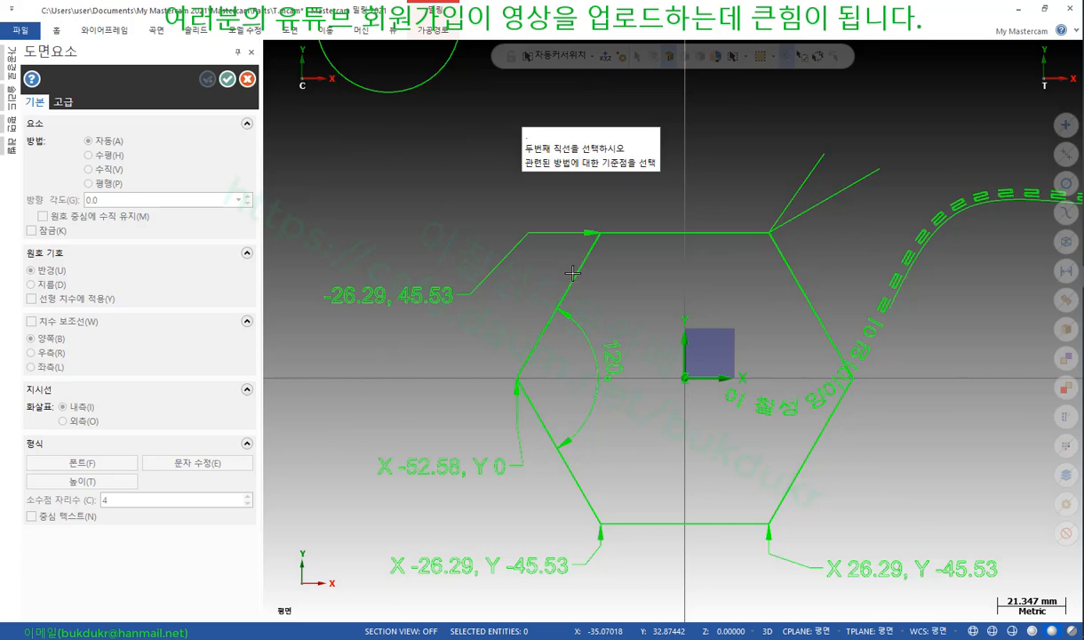
pyautogui.click(520, 380)
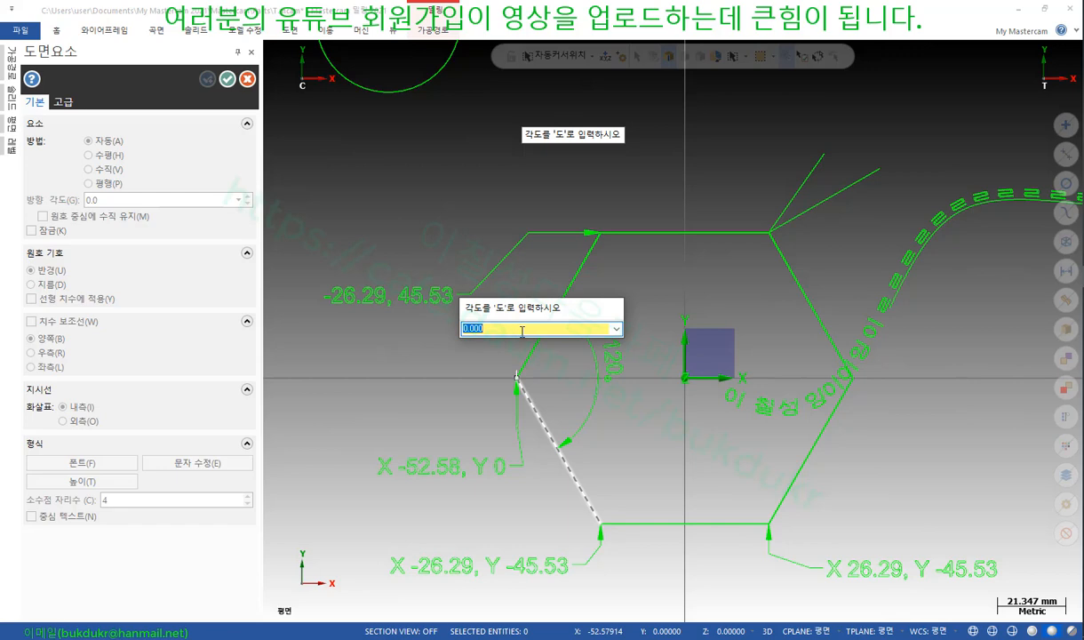
pyautogui.press('Return')
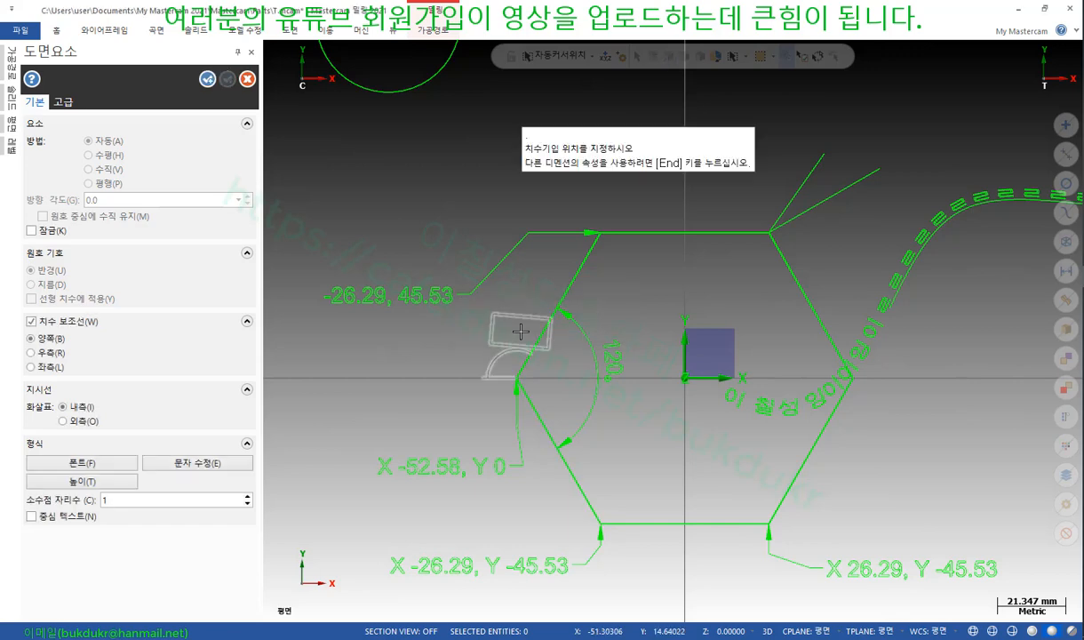
pyautogui.click(640, 298)
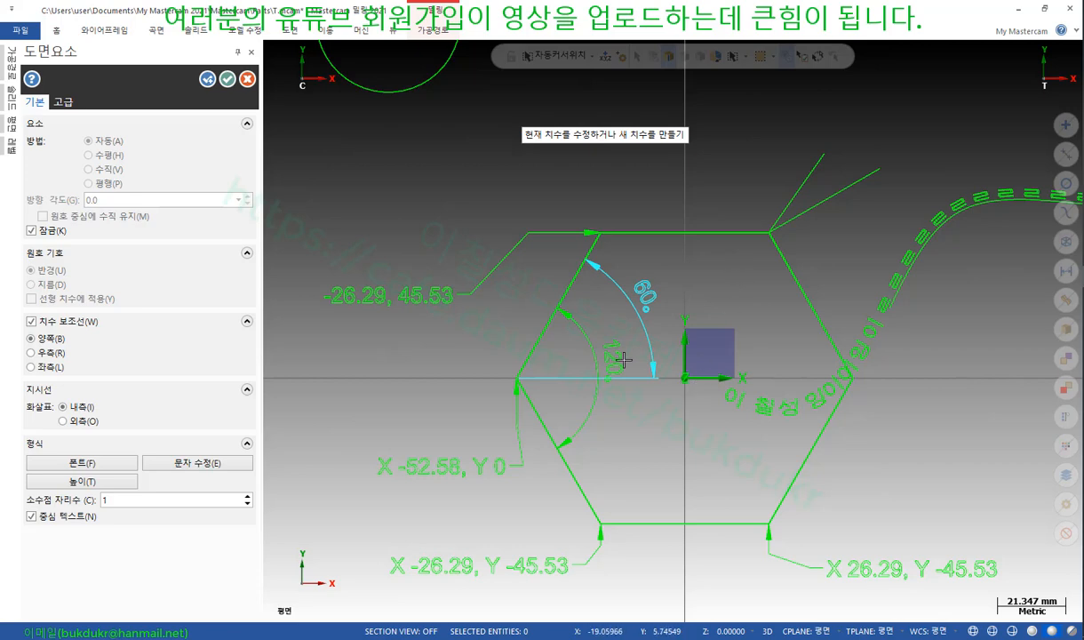
# Add a 150° angle dimension left of the hexagon between the same two edges
pyautogui.click(547, 339)
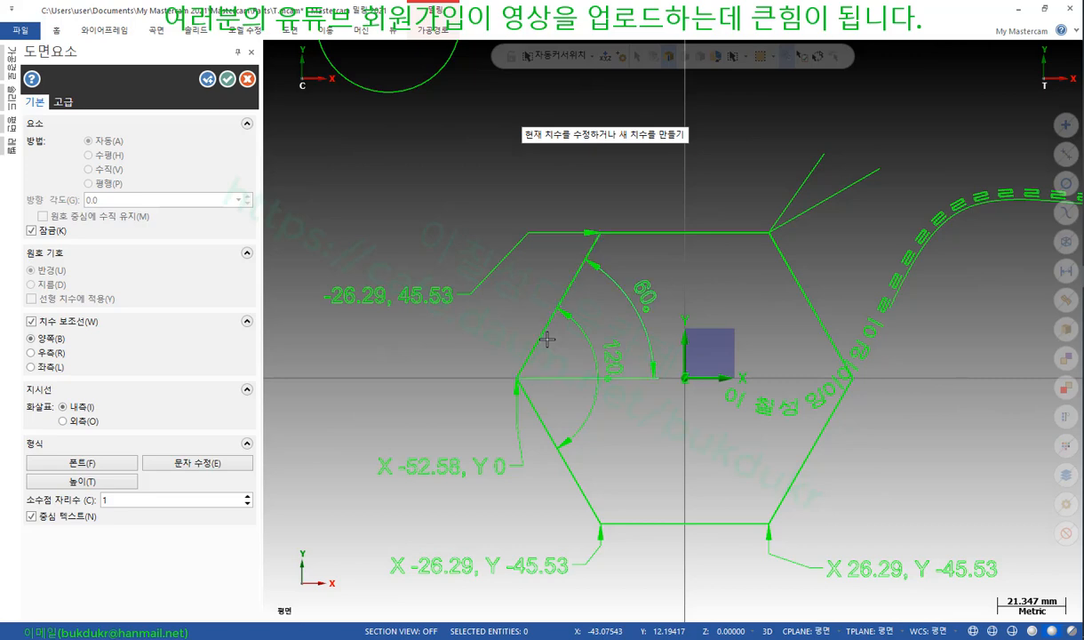
pyautogui.click(525, 385)
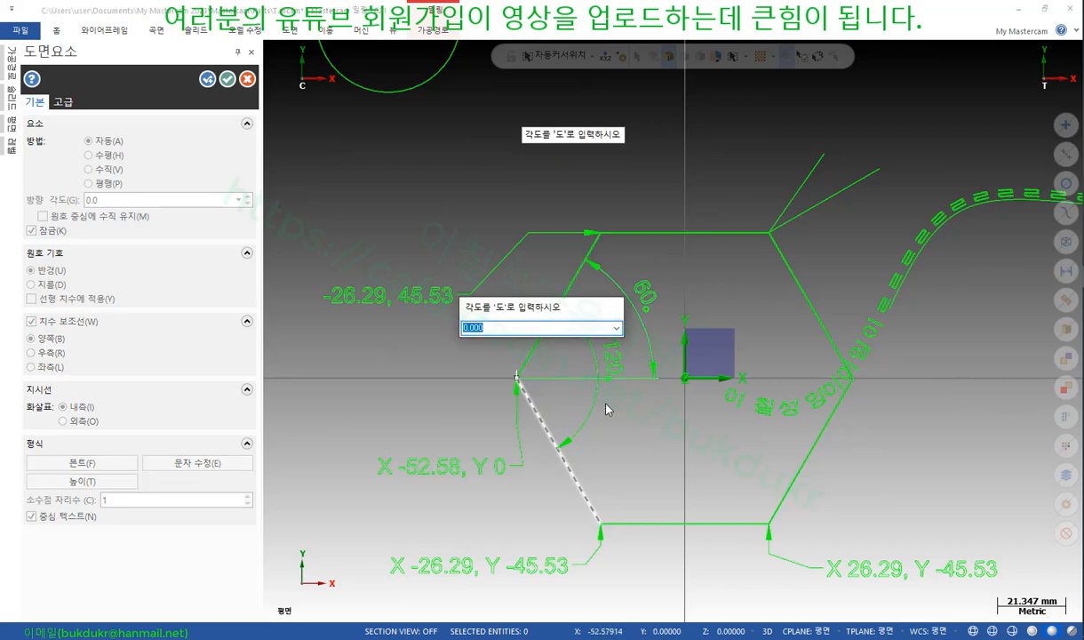
pyautogui.write('90')
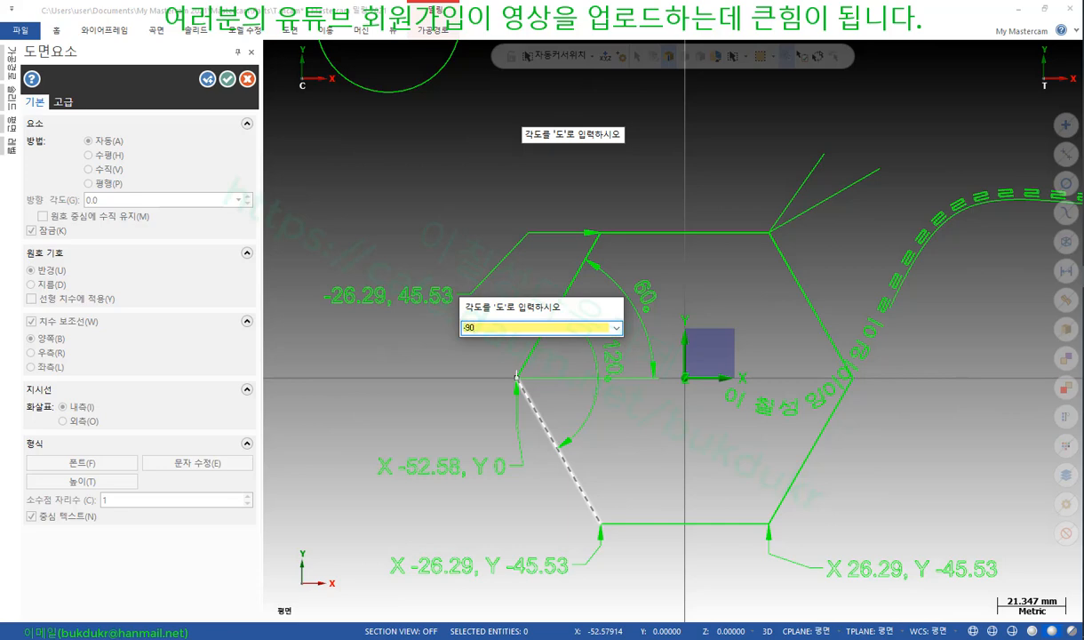
pyautogui.press('Return')
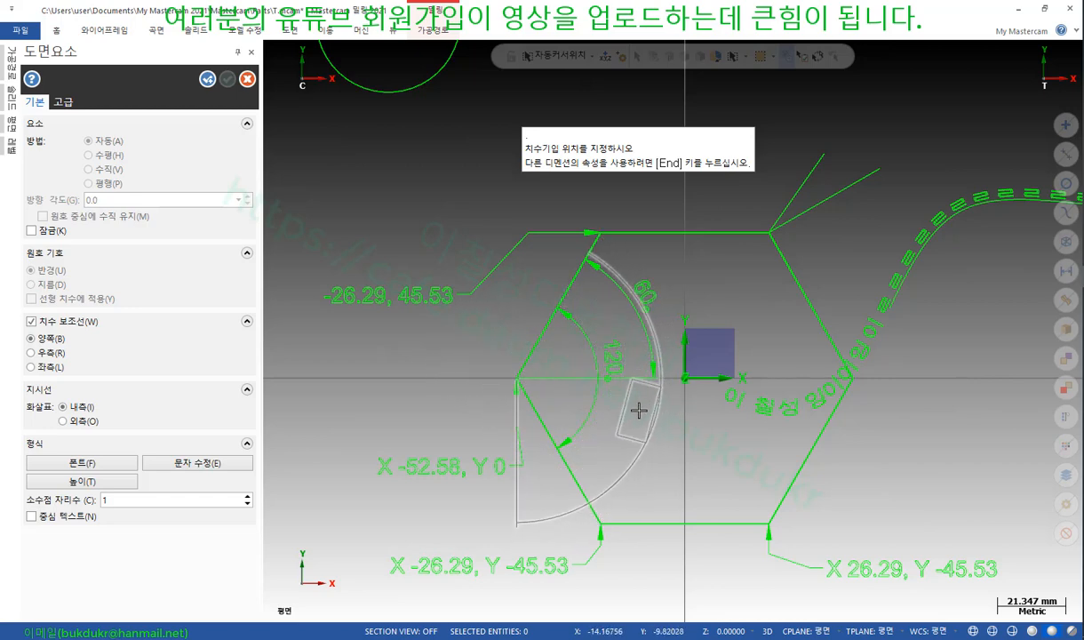
pyautogui.click(636, 423)
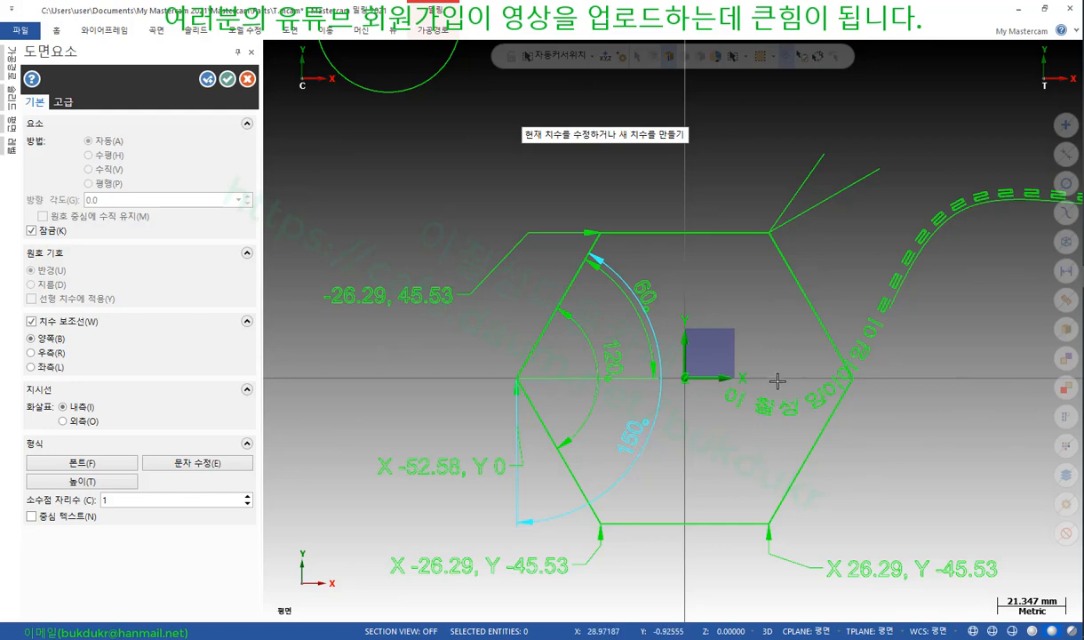
pyautogui.scroll(2, 606, 435)
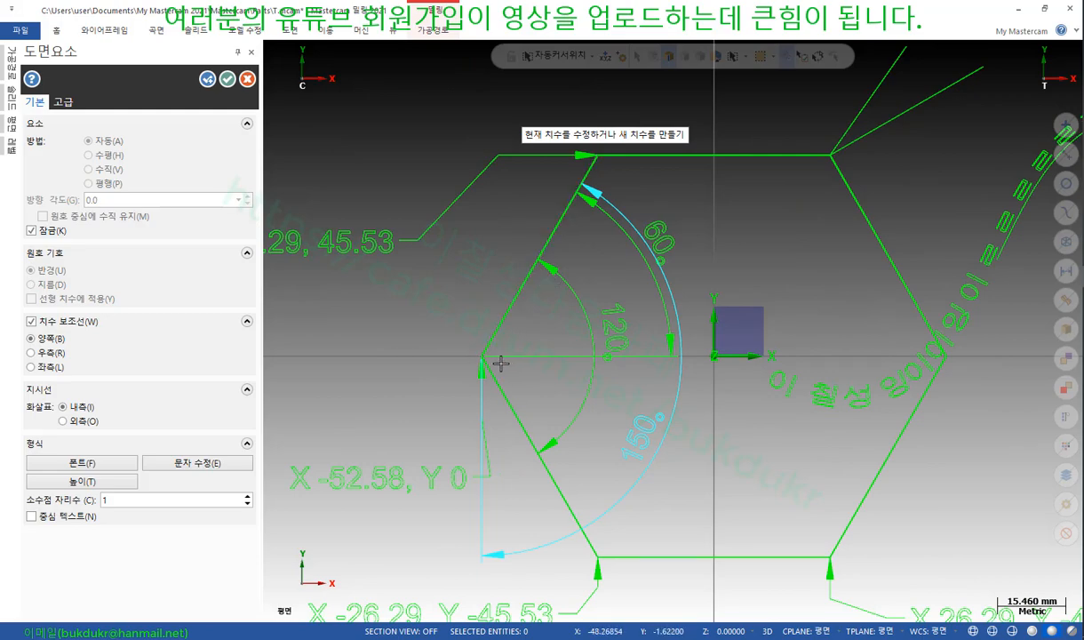
pyautogui.click(228, 79)
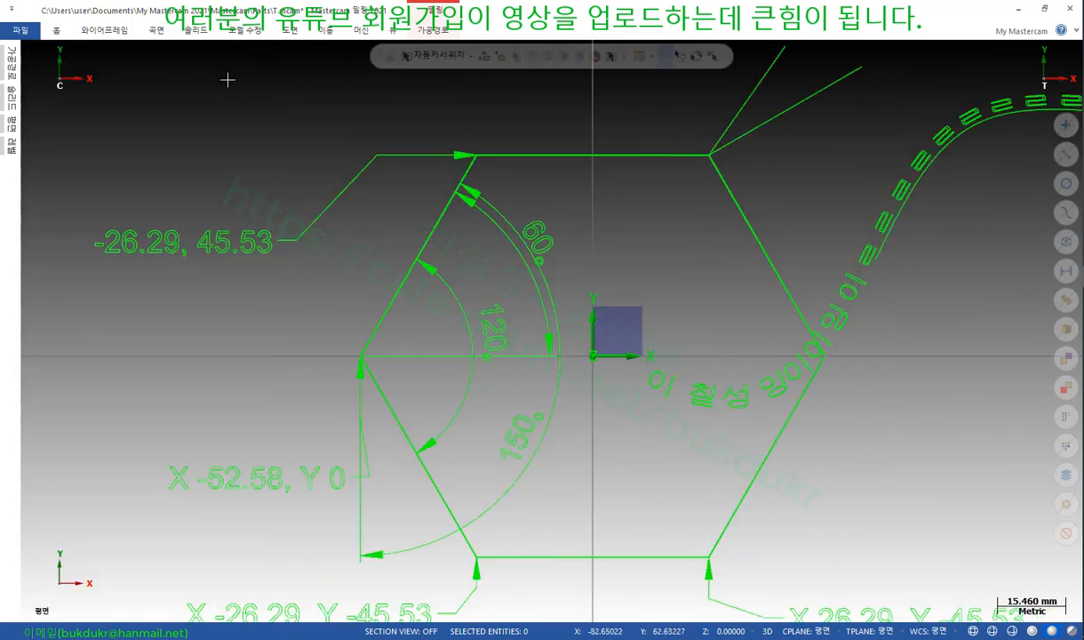
pyautogui.click(289, 30)
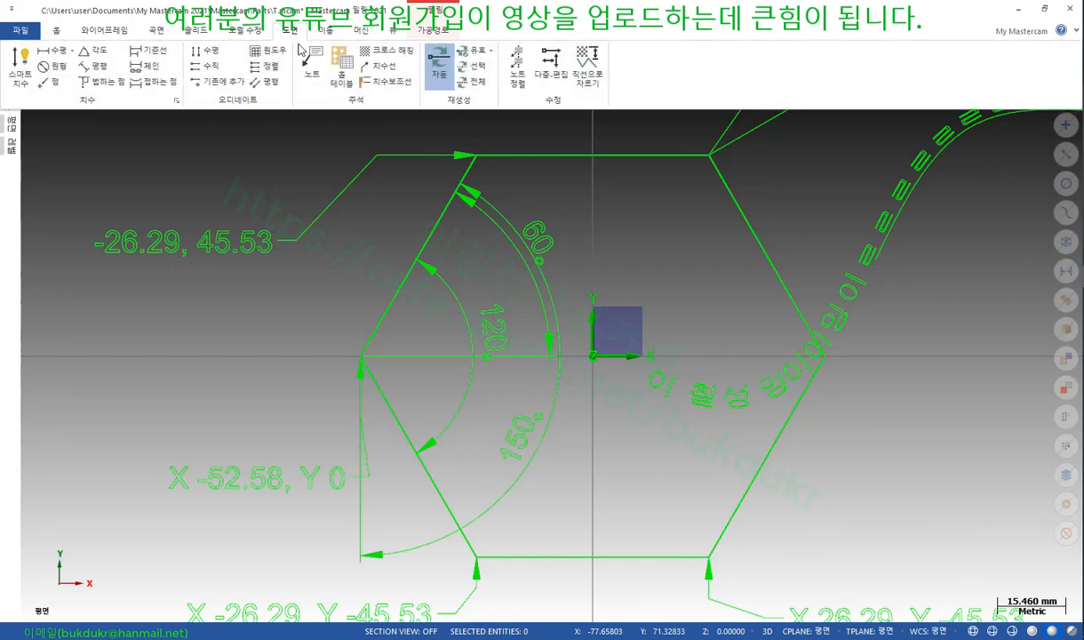
pyautogui.click(95, 51)
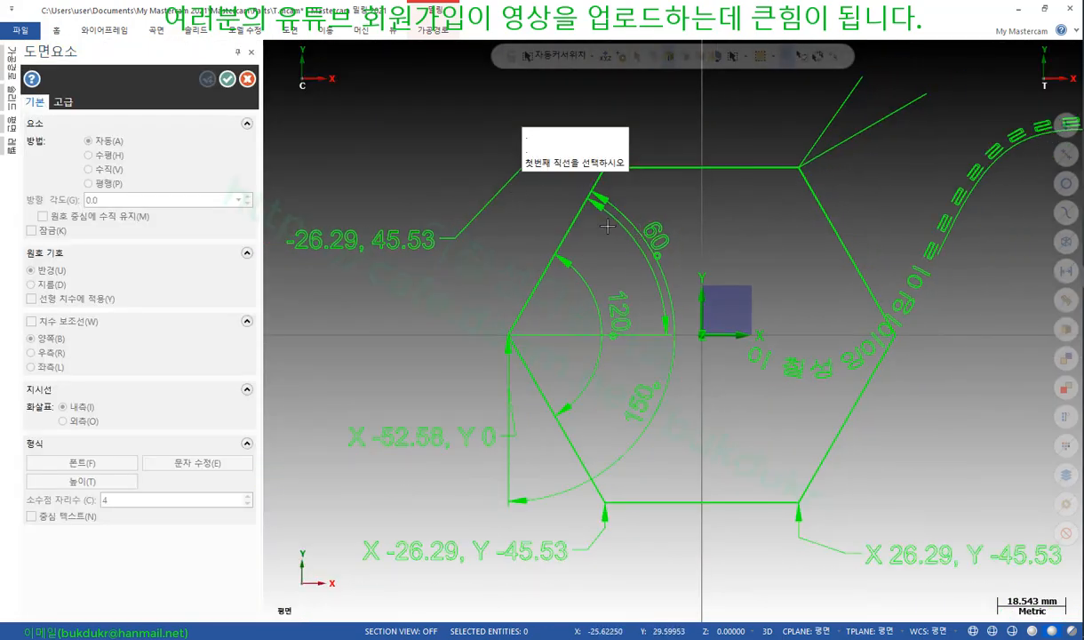
# Dimension a 150° angle above the hexagon's top-left corner using three points
pyautogui.scroll(1, 586, 207)
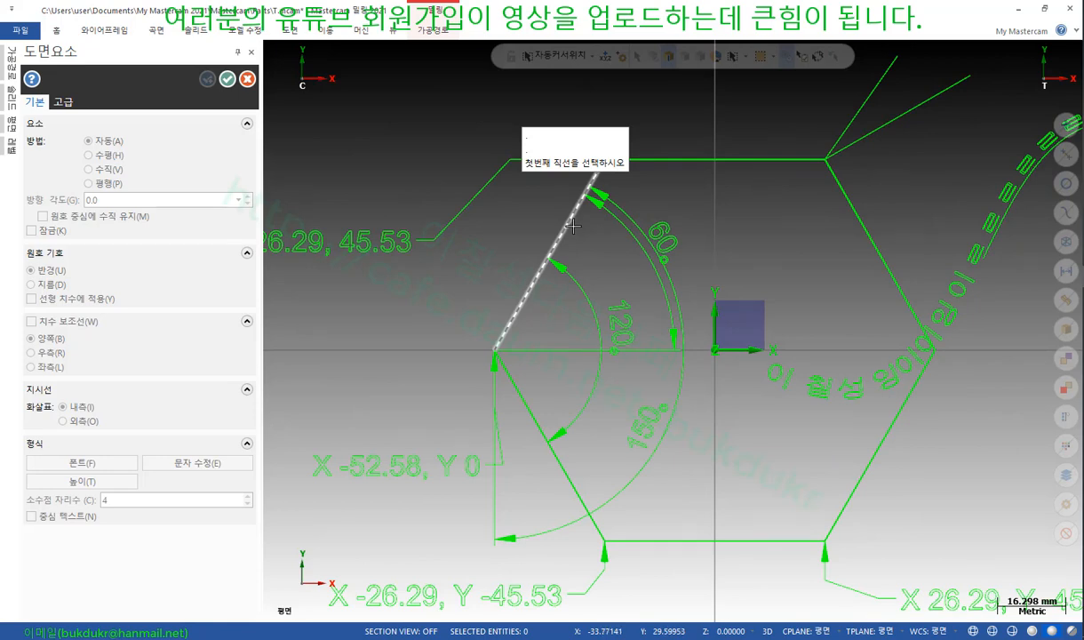
pyautogui.scroll(-1, 491, 366)
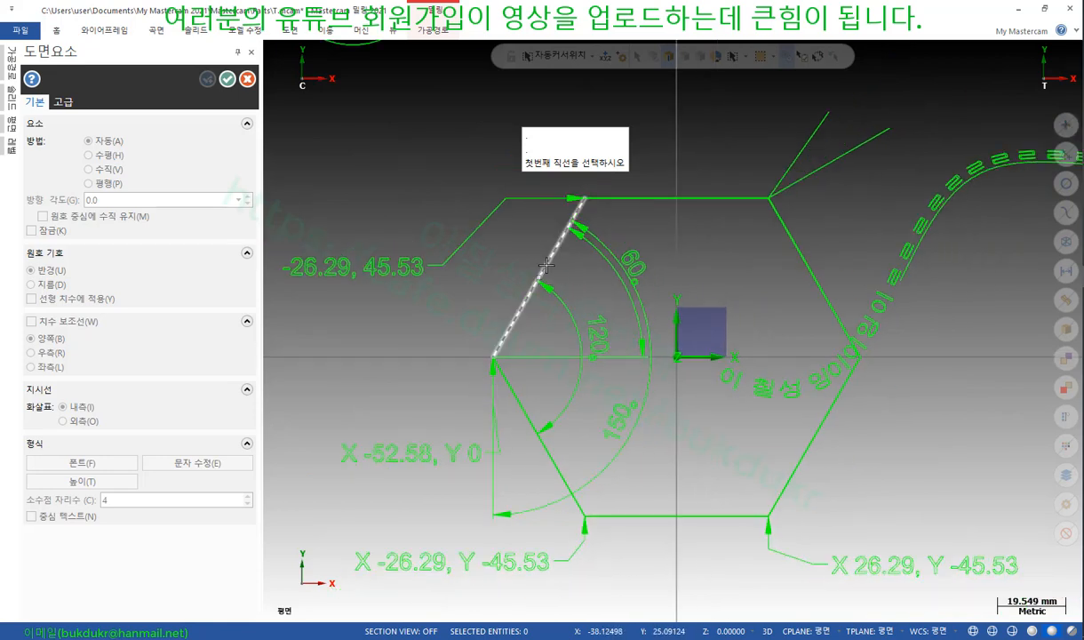
pyautogui.click(589, 195)
pyautogui.click(494, 361)
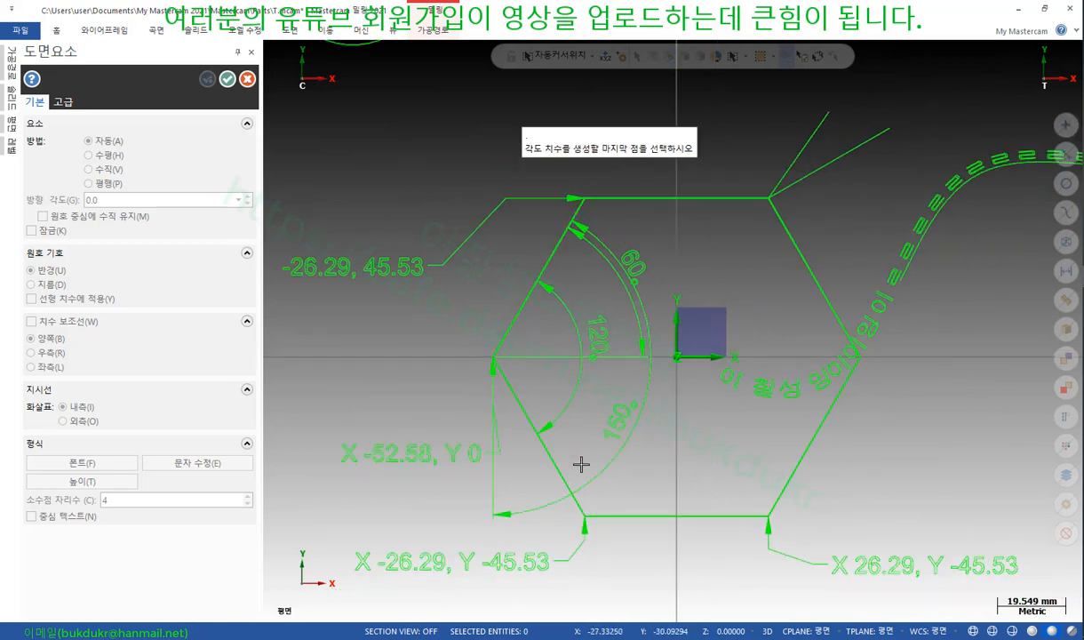
pyautogui.click(584, 515)
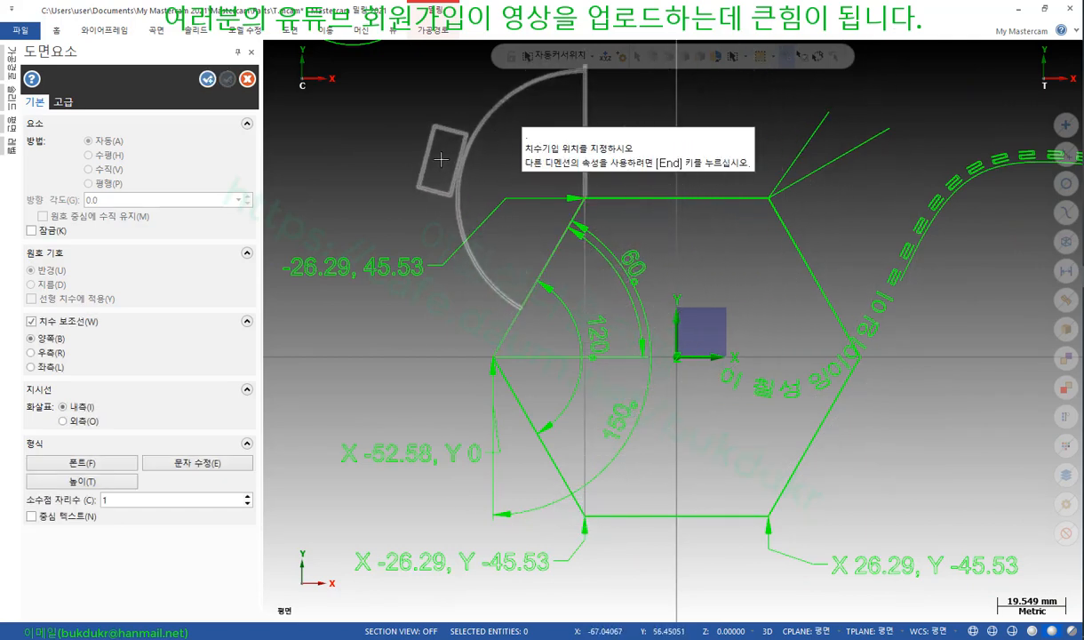
pyautogui.click(441, 163)
# Add a 120° angle dimension at the hexagon's top-right corner
pyautogui.scroll(-1, 417, 406)
pyautogui.scroll(-2, 563, 328)
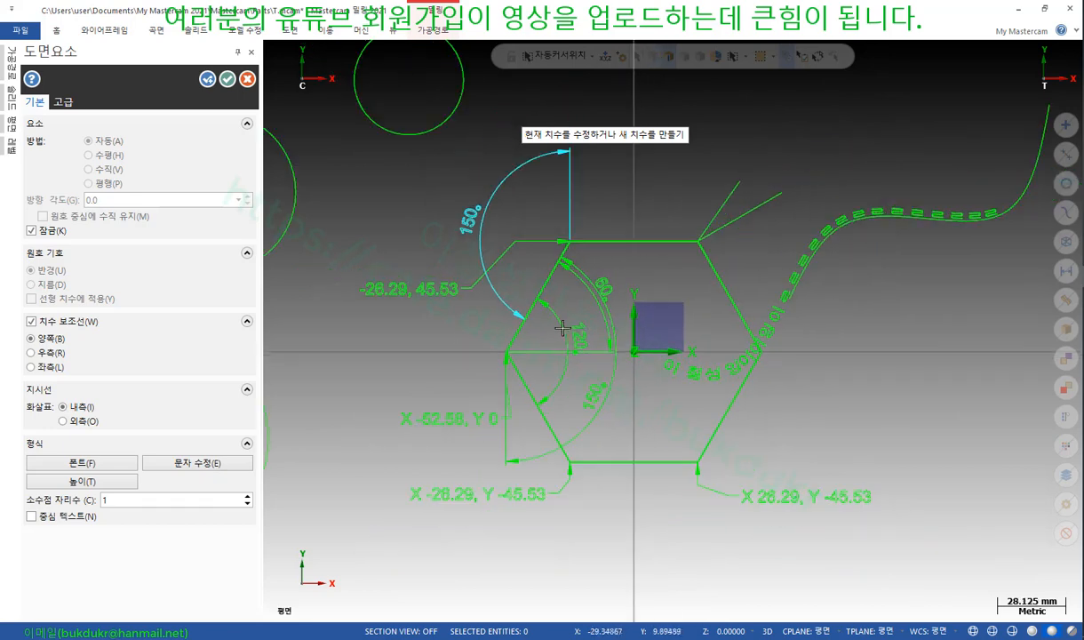
pyautogui.click(700, 241)
pyautogui.click(573, 242)
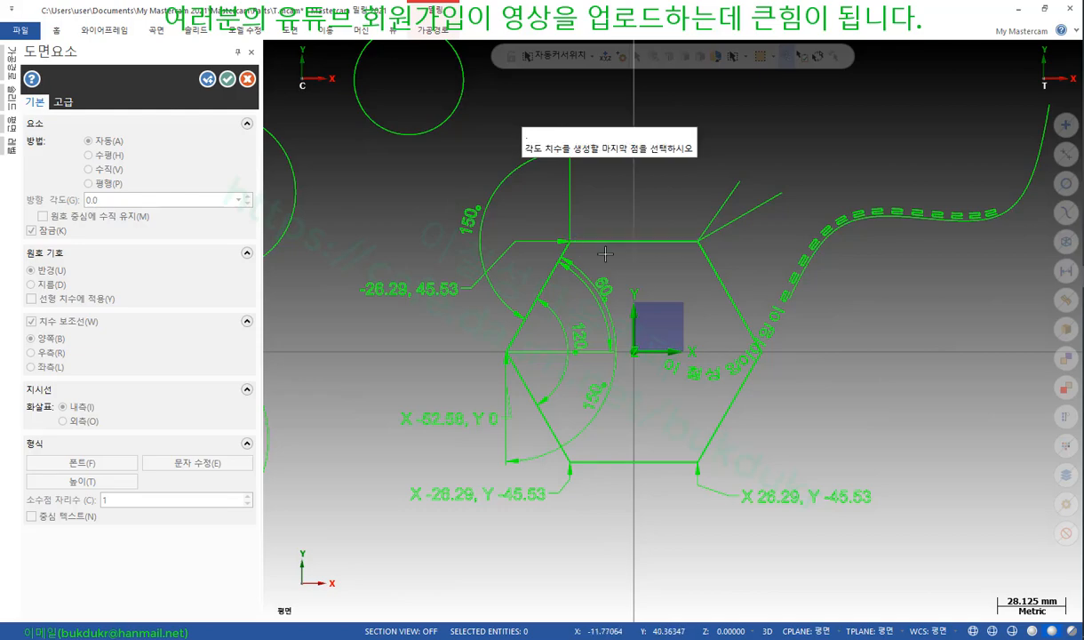
pyautogui.click(762, 353)
pyautogui.click(662, 286)
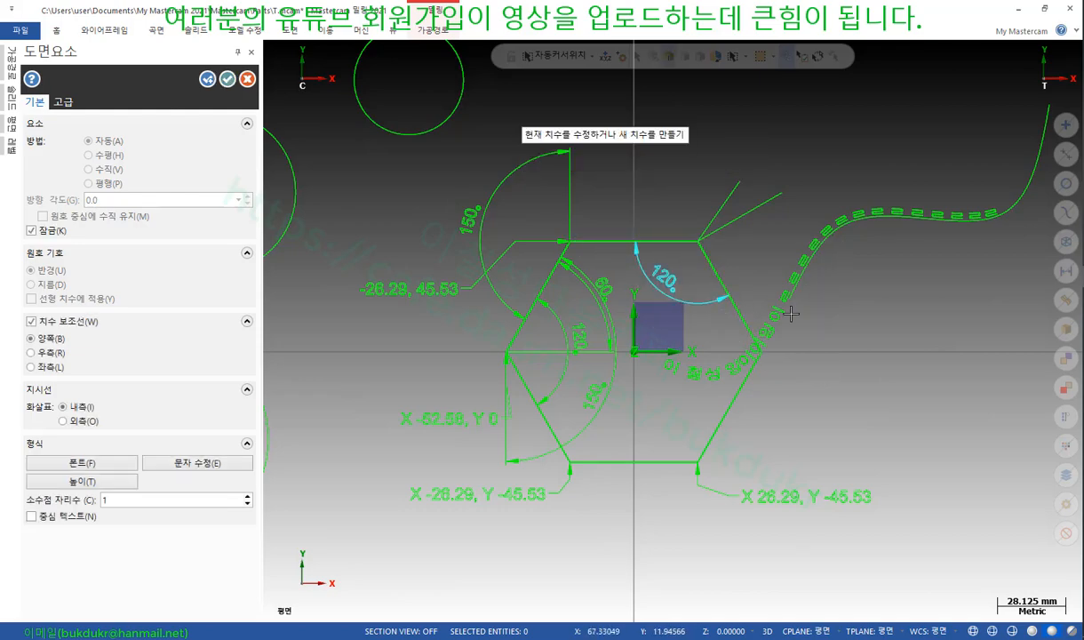
# Add a 90° angle dimension at the top-right vertex between the diagonal line and right edge
pyautogui.scroll(2, 703, 252)
pyautogui.scroll(2, 705, 241)
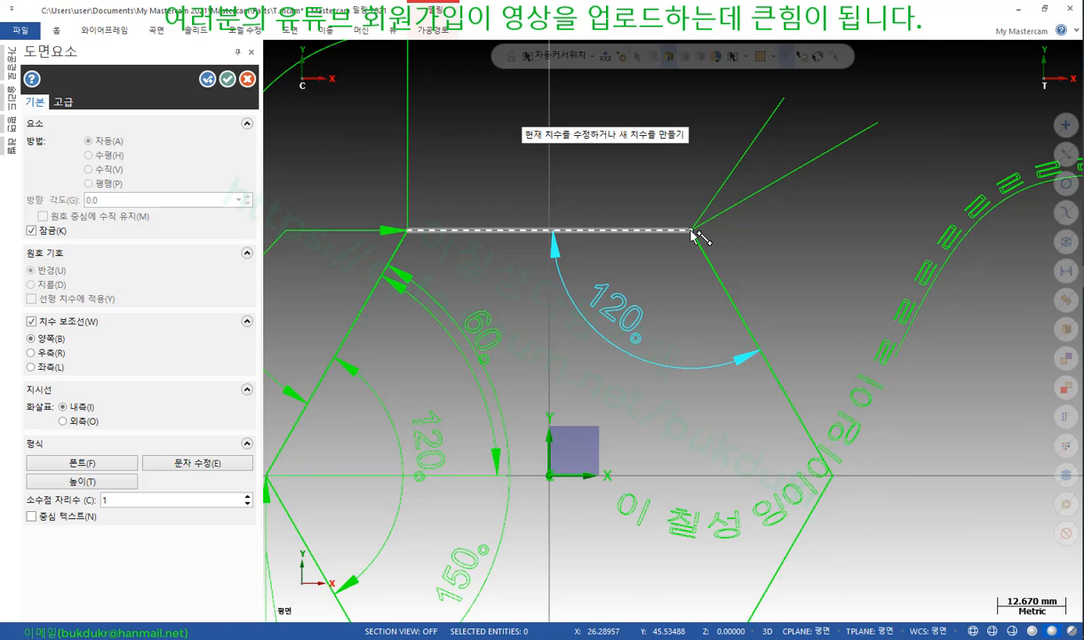
pyautogui.click(691, 231)
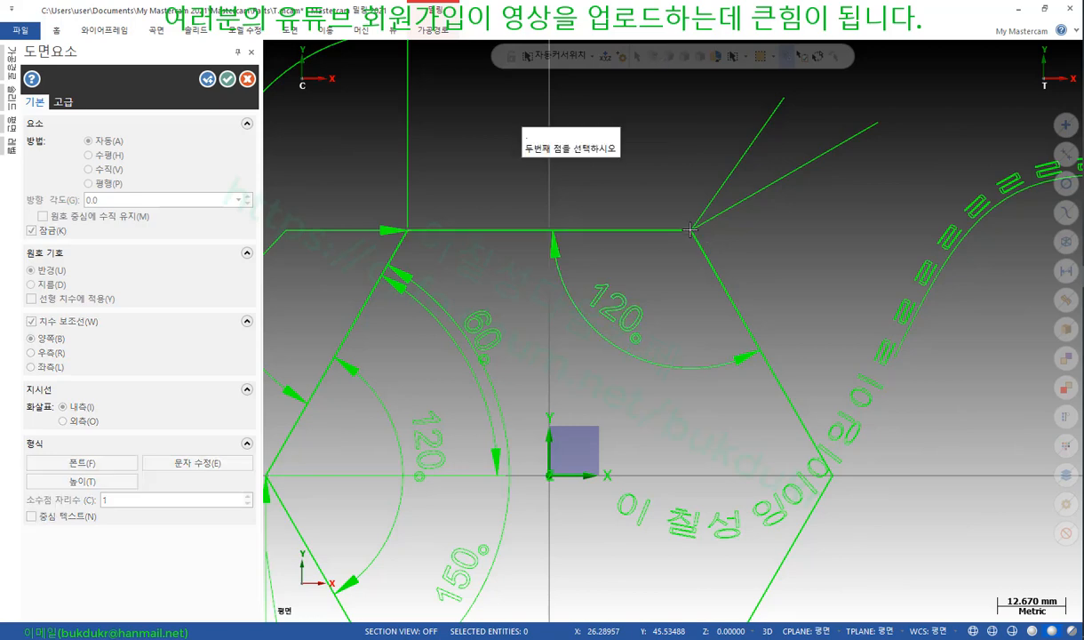
pyautogui.click(878, 124)
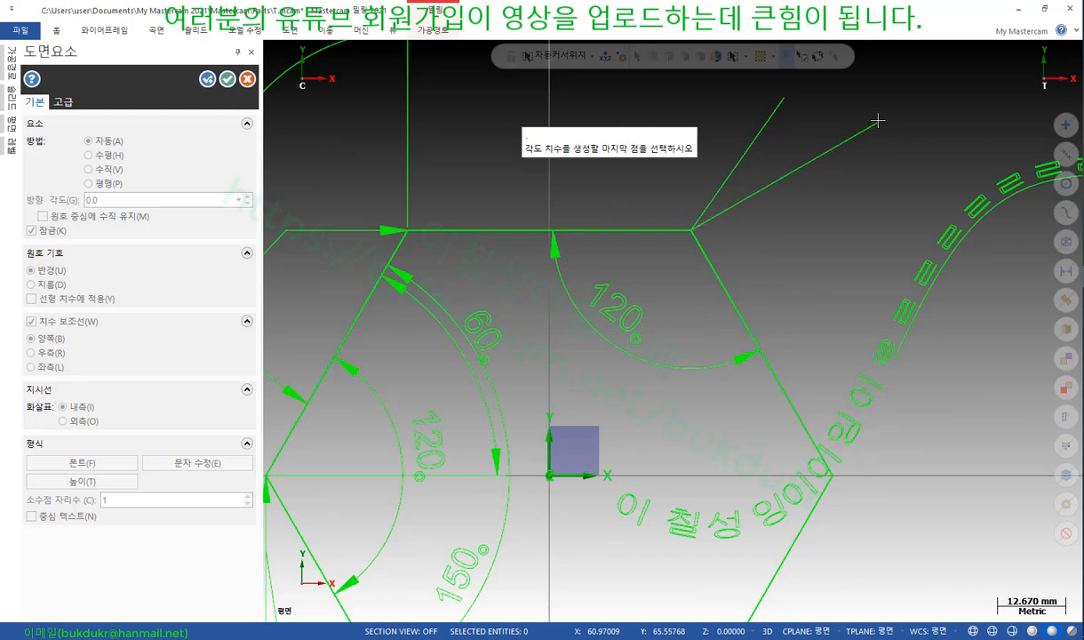
pyautogui.click(837, 479)
pyautogui.click(806, 271)
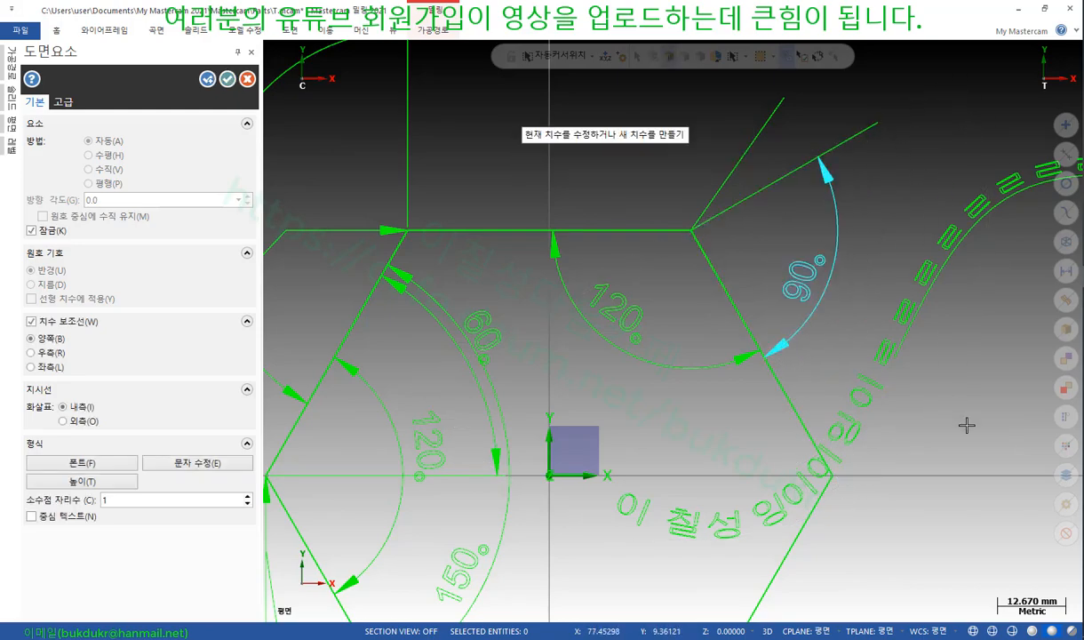
pyautogui.scroll(1, 906, 125)
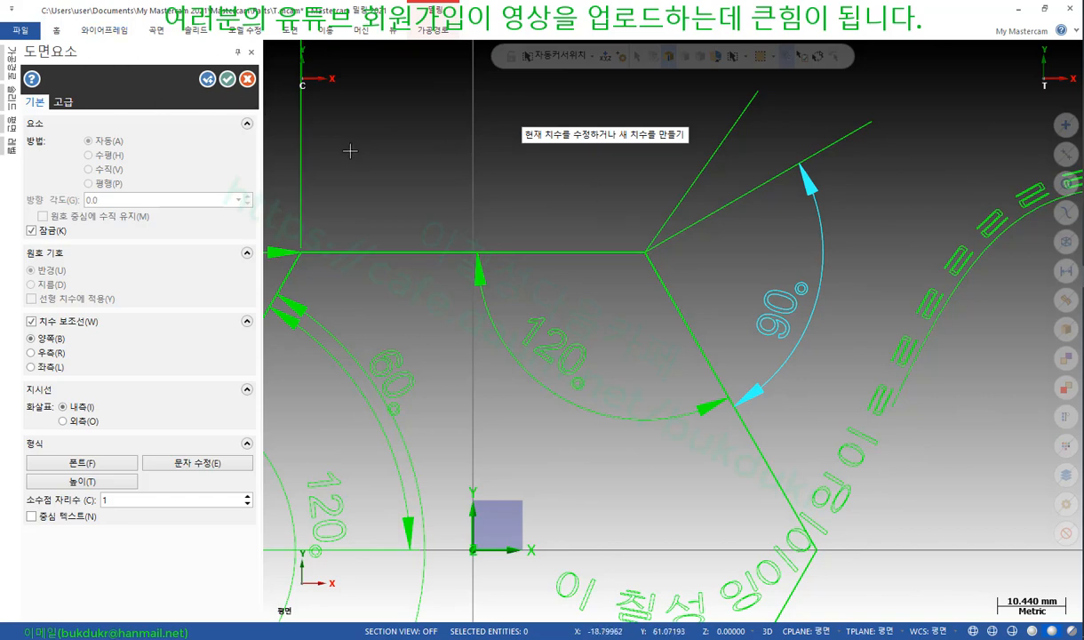
pyautogui.click(227, 80)
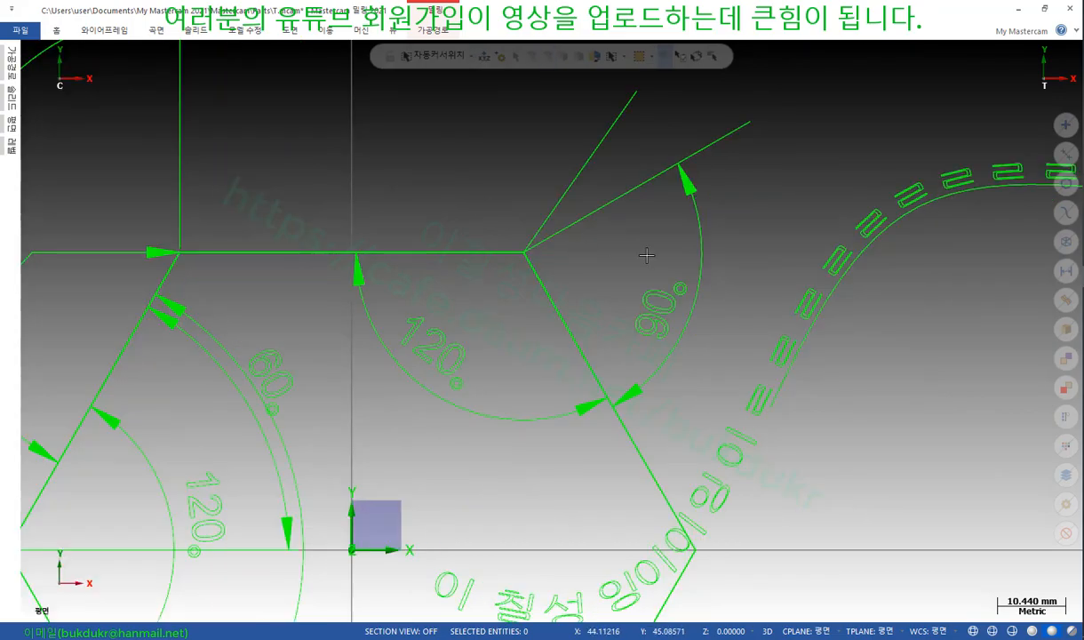
# Read the textbook's section (7) 법선 on normal dimensions, then return to Mastercam
pyautogui.hotkey('alt', 'Tab')
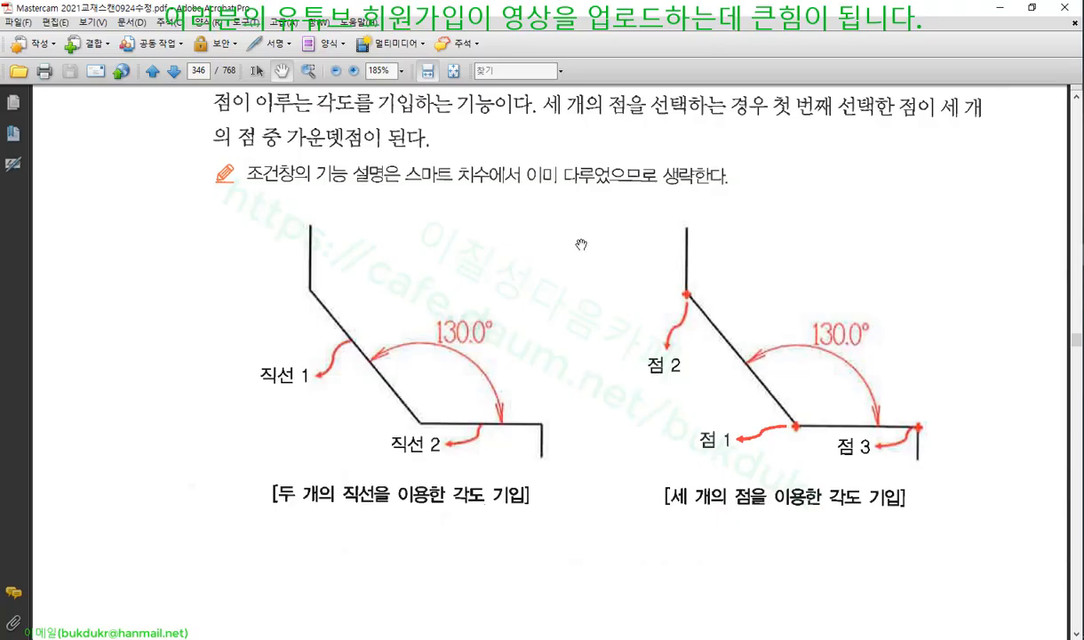
pyautogui.scroll(-10, 605, 260)
pyautogui.scroll(-4, 623, 265)
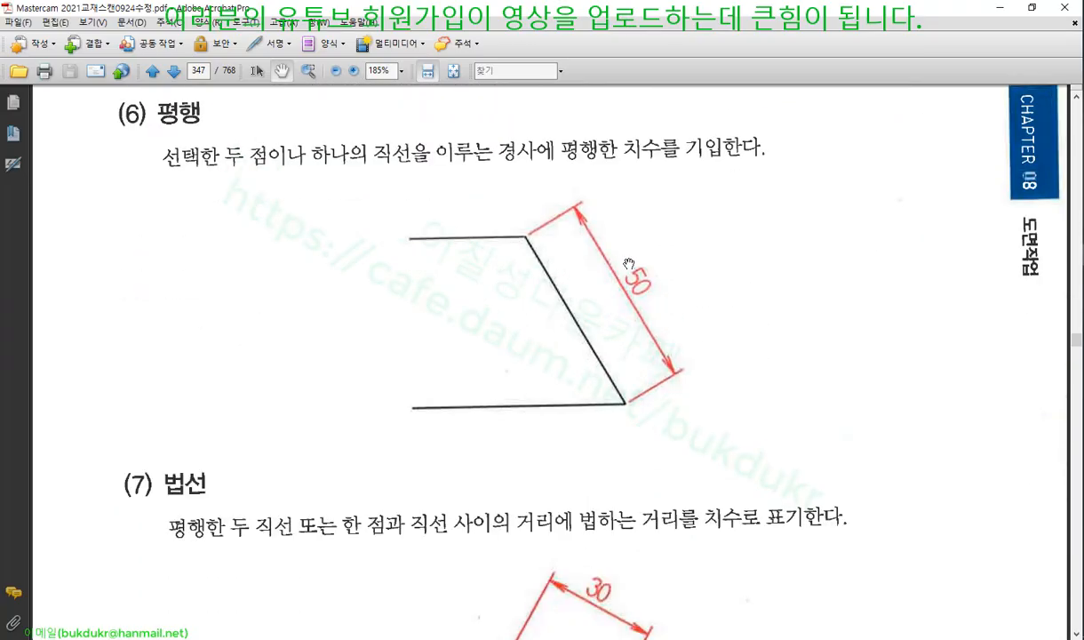
pyautogui.scroll(-6, 681, 240)
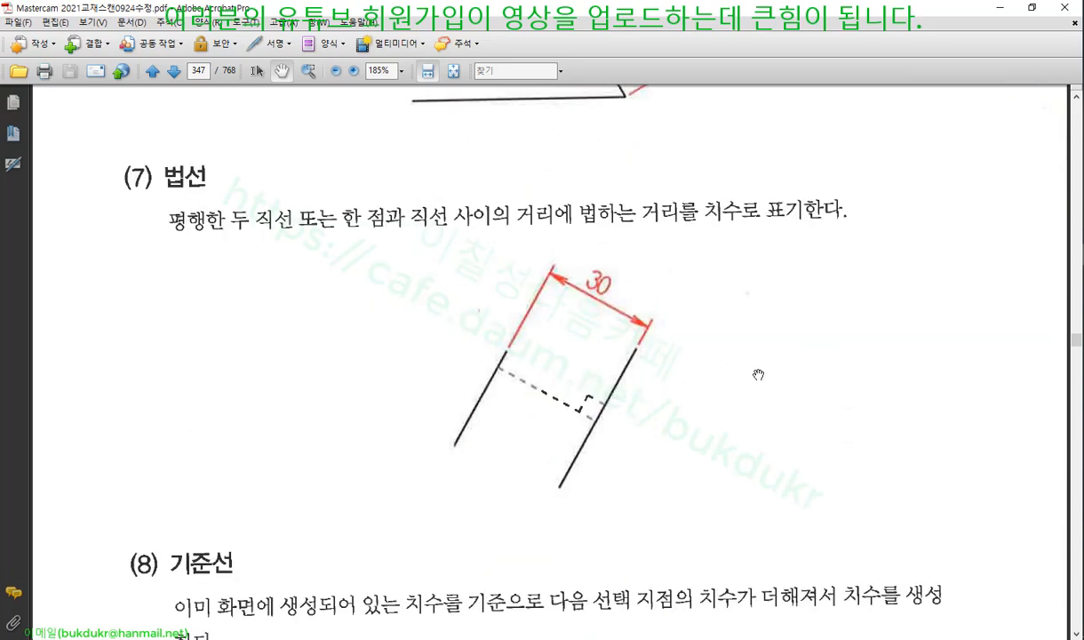
pyautogui.scroll(-1, 758, 372)
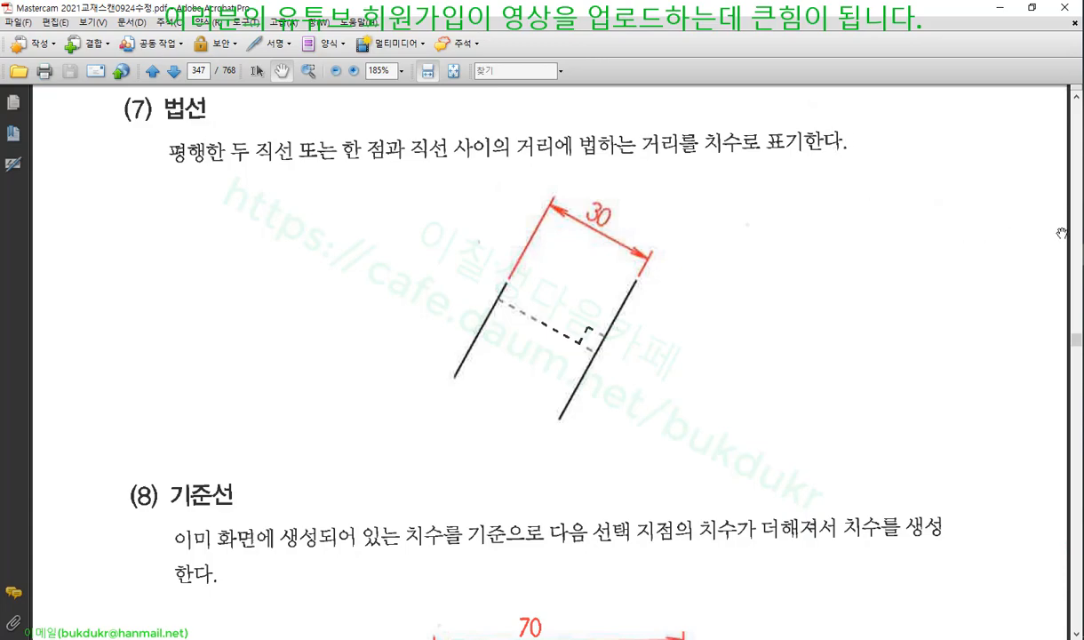
pyautogui.hotkey('alt', 'Tab')
pyautogui.scroll(-7, 610, 318)
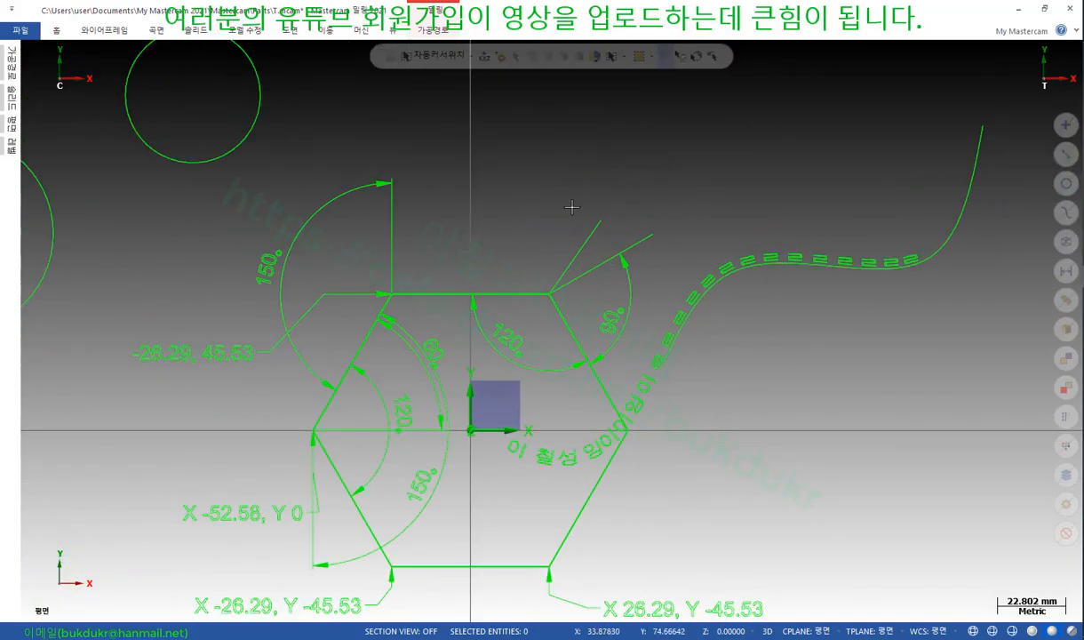
# Place a point at the upper end of the angled line above the hexagon
pyautogui.scroll(3, 573, 205)
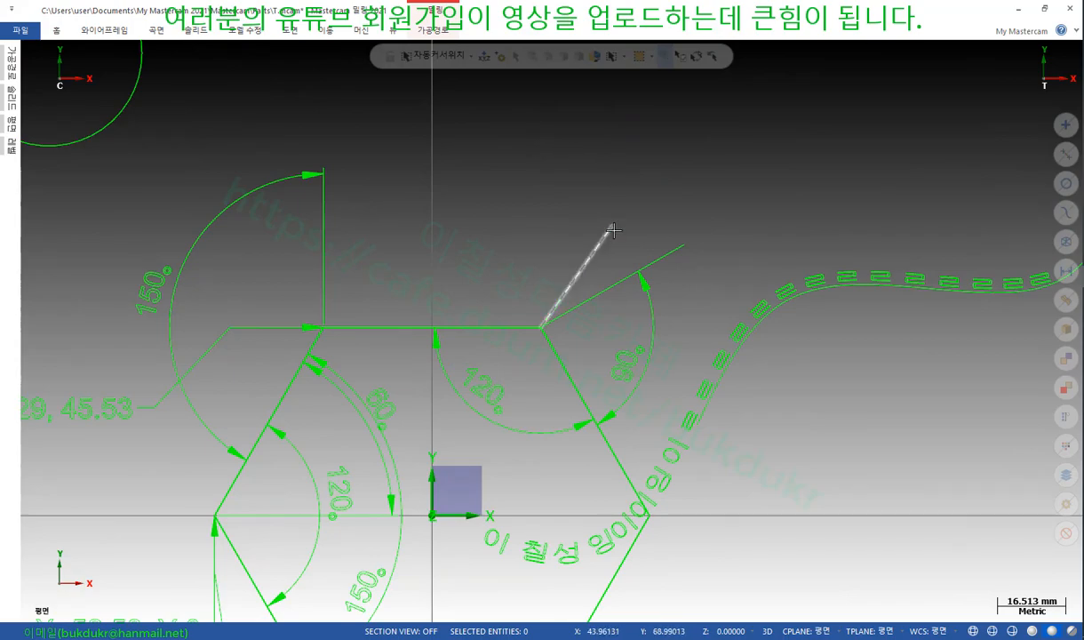
pyautogui.scroll(3, 552, 230)
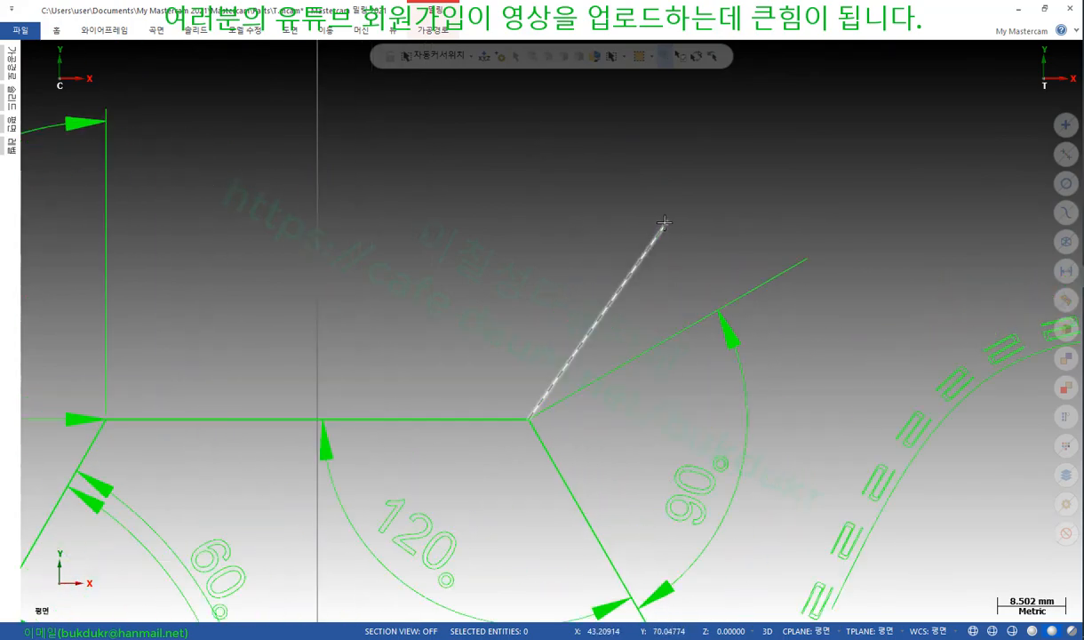
pyautogui.click(107, 31)
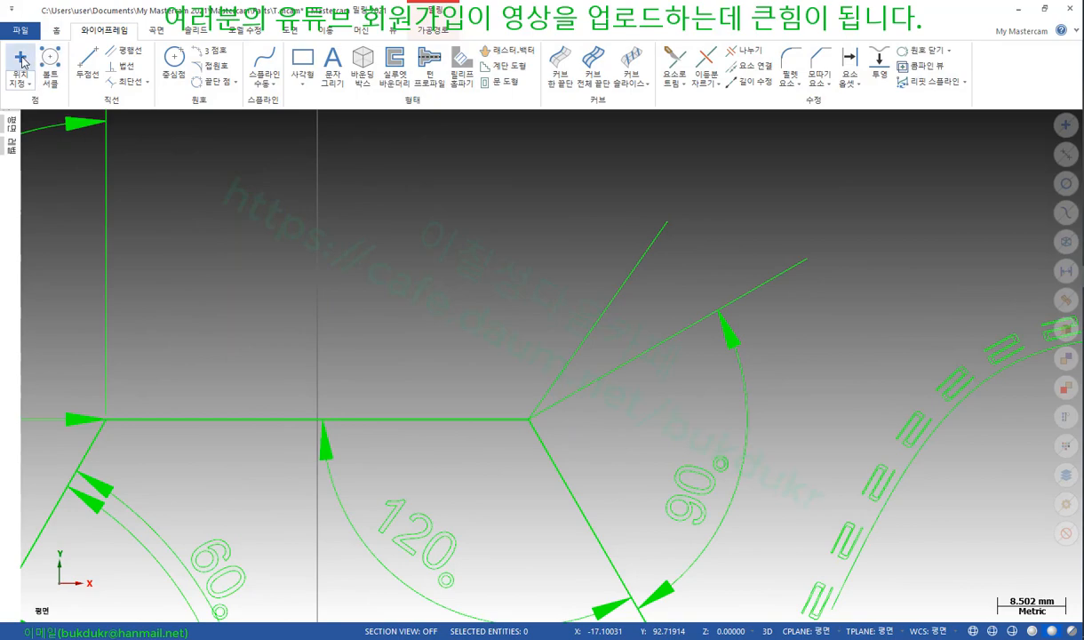
pyautogui.click(21, 55)
pyautogui.click(789, 222)
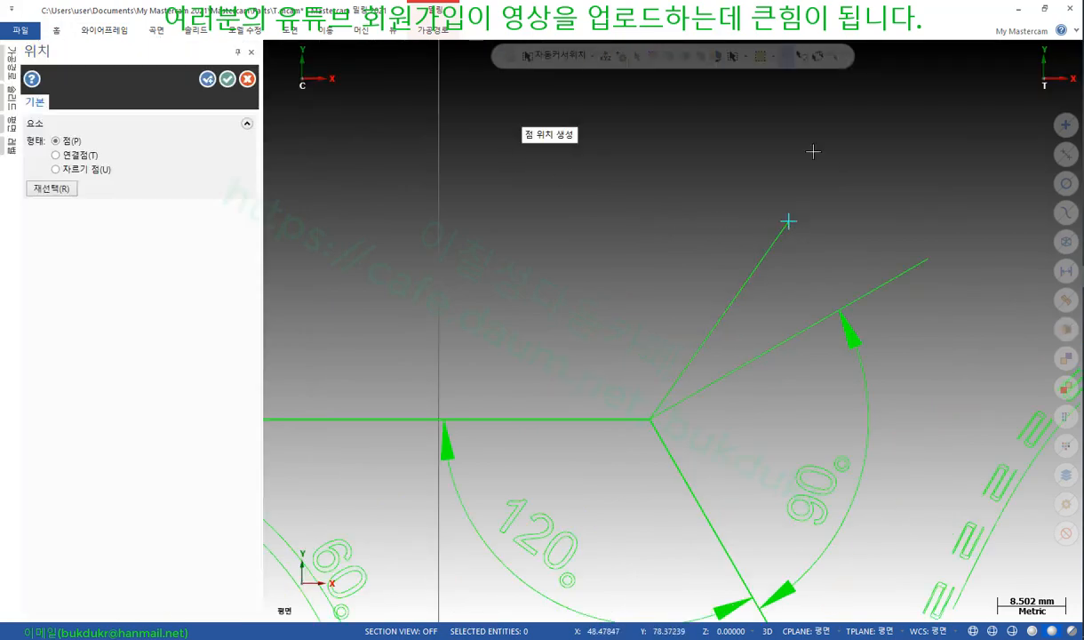
pyautogui.click(227, 80)
# Hide everything except the new point and the hexagon's top edge
pyautogui.scroll(-1, 726, 184)
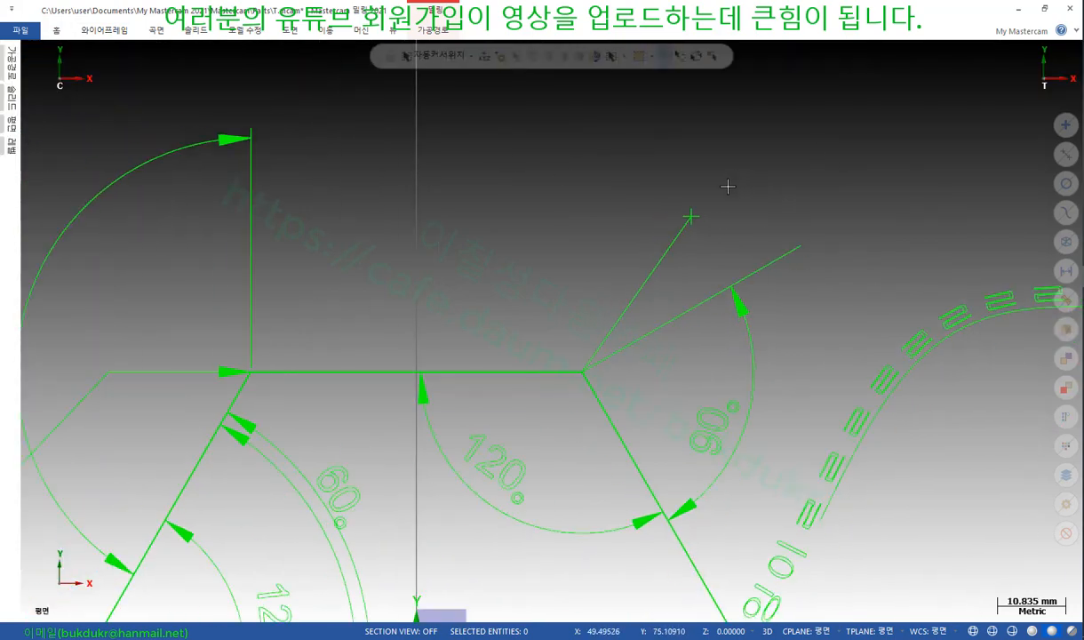
pyautogui.click(691, 214)
pyautogui.click(528, 371)
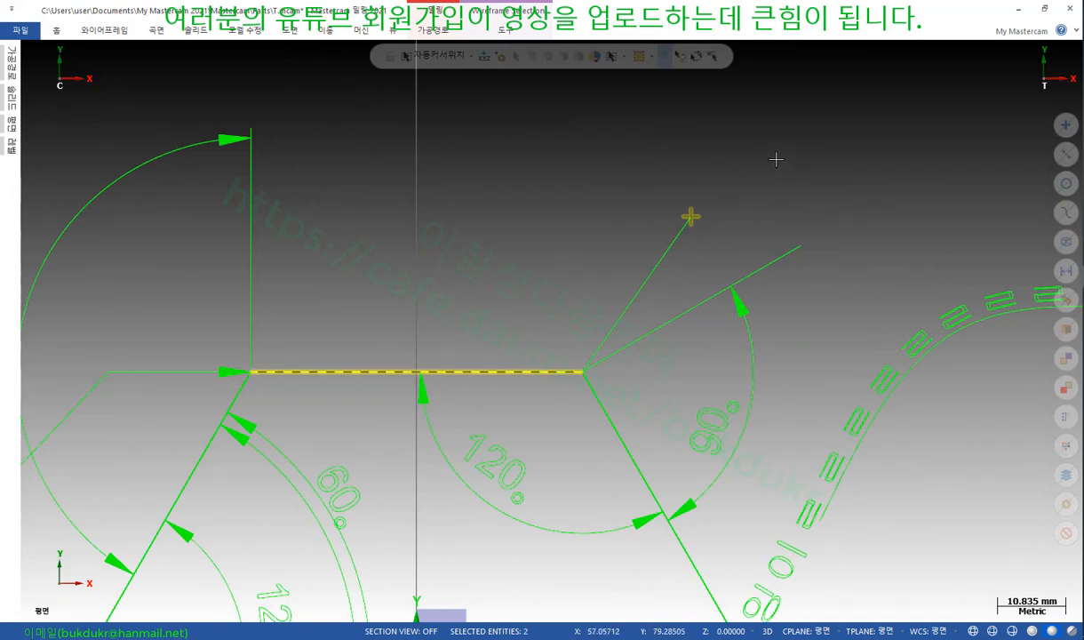
pyautogui.hotkey('alt', 'e')
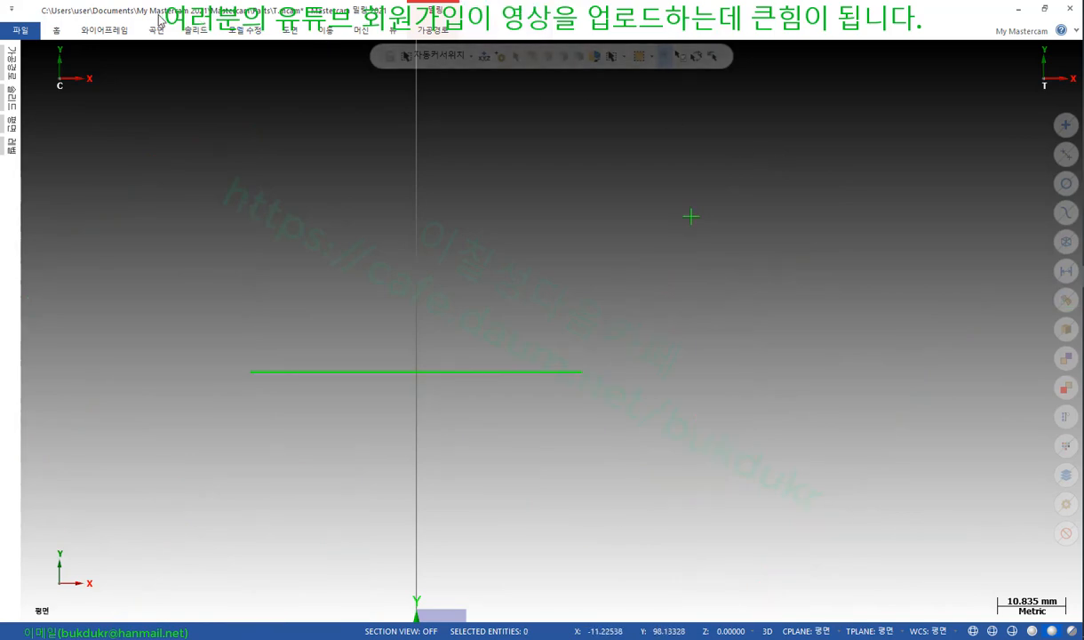
# Cancel a trial dimension between the top edge and point, then delete the top edge
pyautogui.click(297, 32)
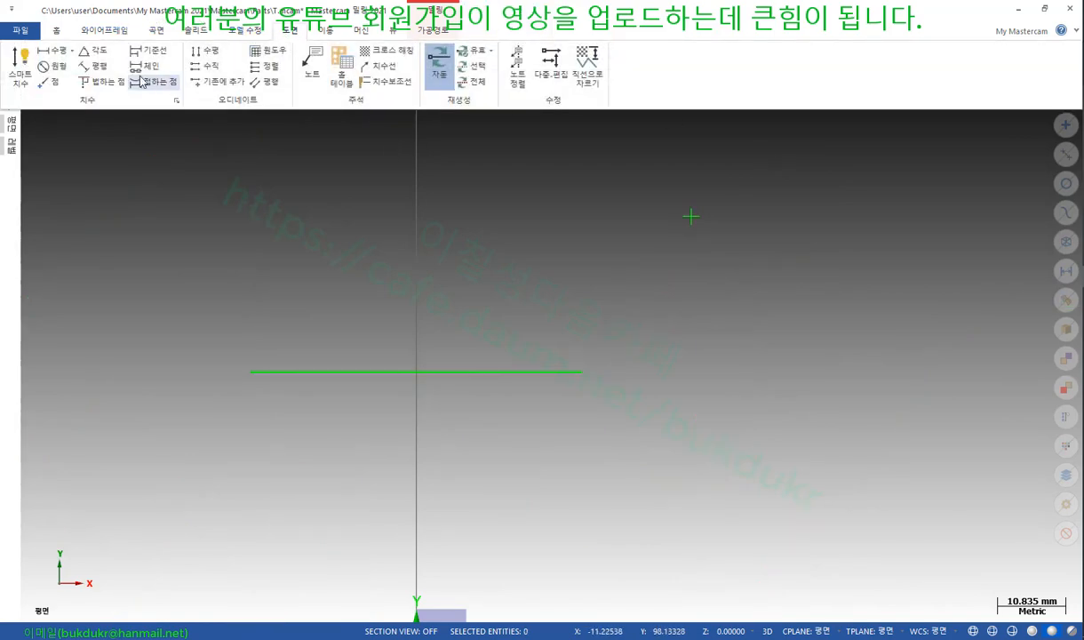
pyautogui.click(31, 67)
pyautogui.click(693, 369)
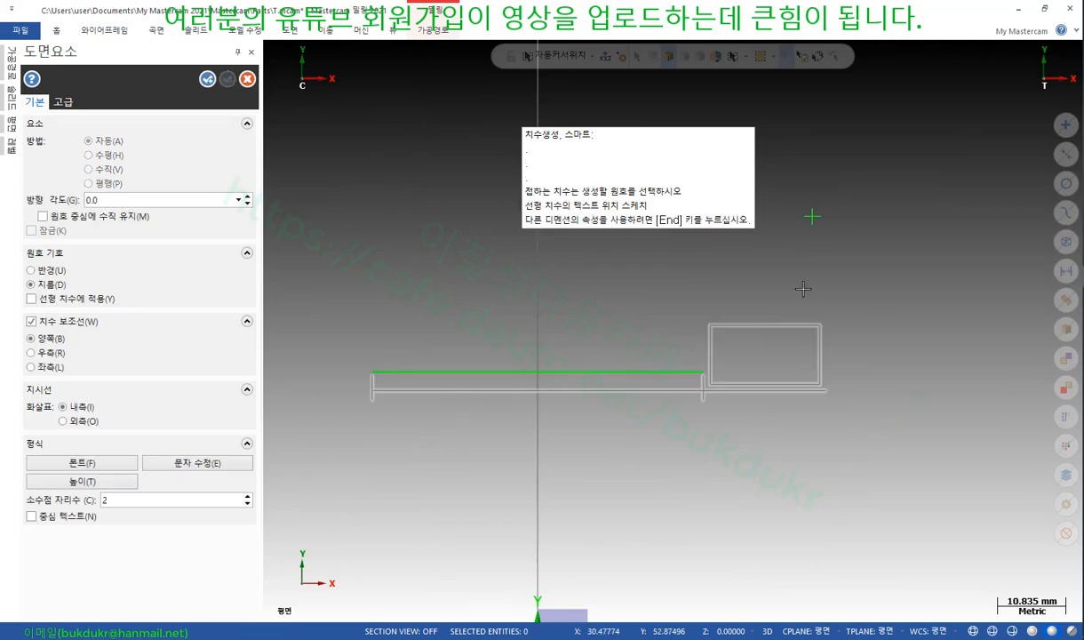
pyautogui.click(815, 220)
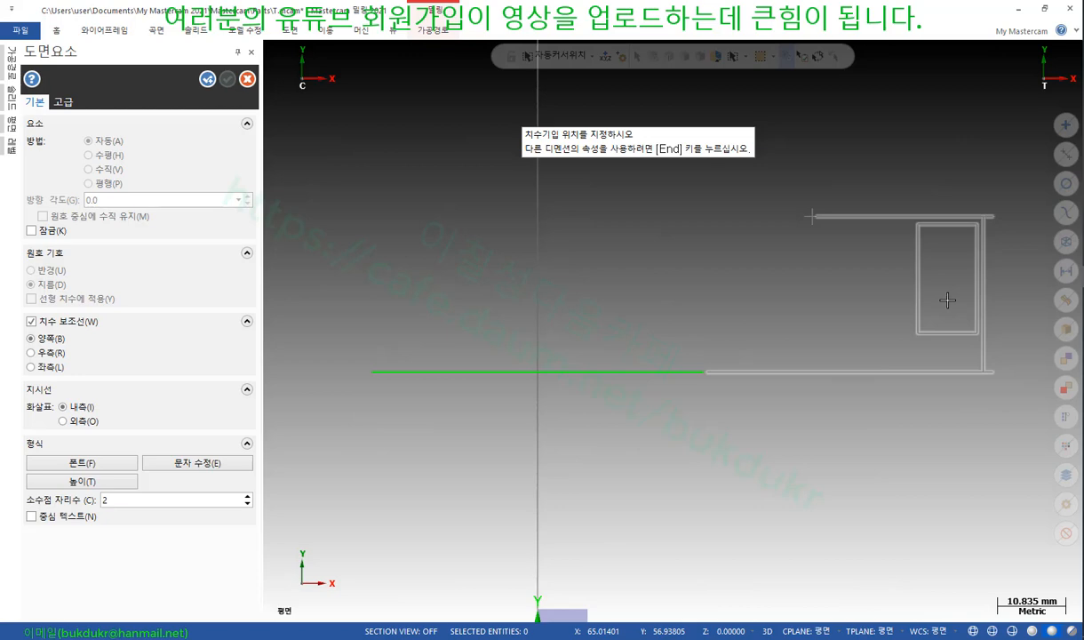
pyautogui.press('Escape')
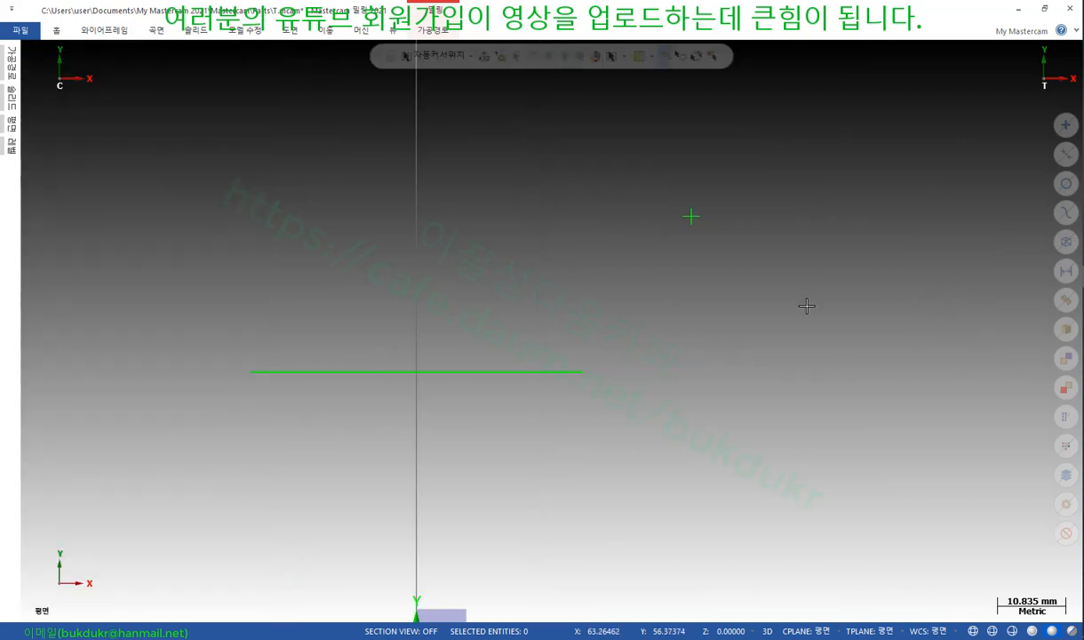
pyautogui.click(591, 369)
pyautogui.press('Delete')
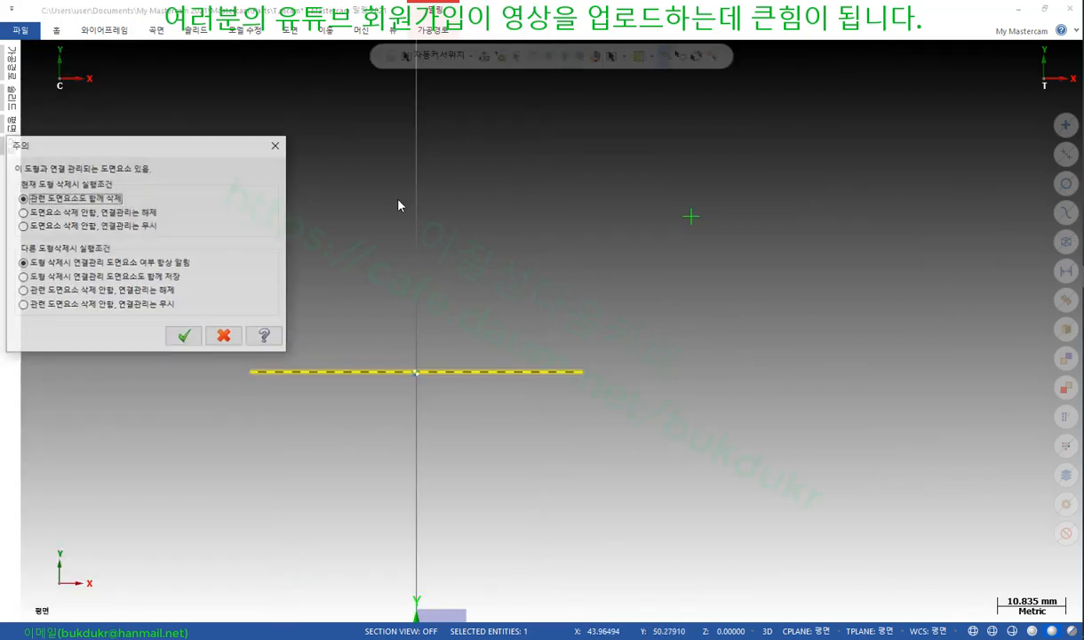
# Confirm the deletion and draw a two-point line sloping down-right beneath the point
pyautogui.click(184, 335)
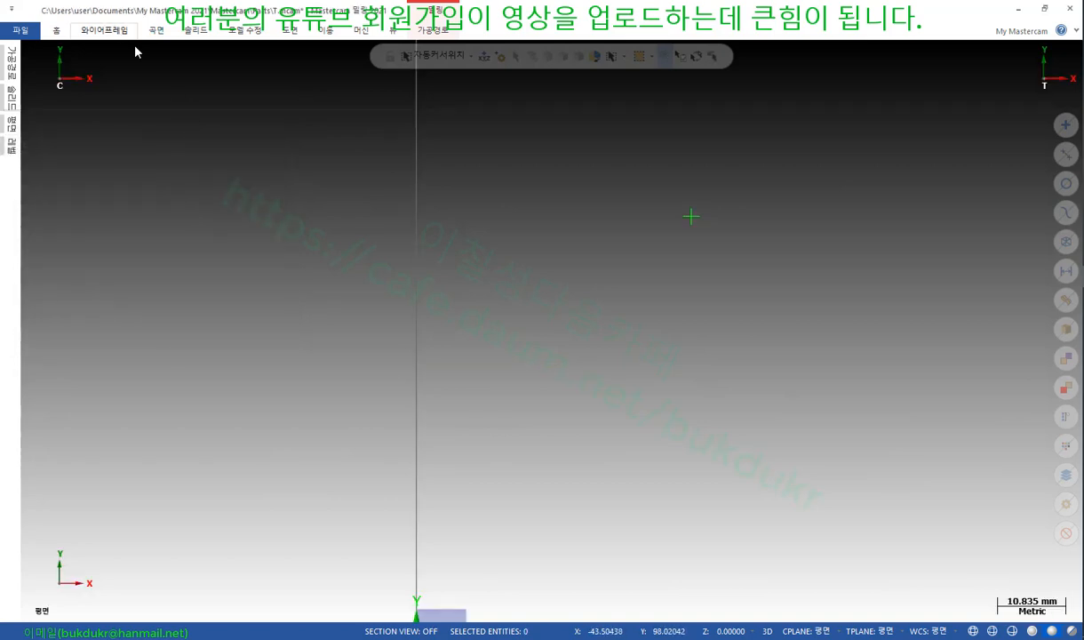
pyautogui.click(104, 29)
pyautogui.click(85, 67)
pyautogui.click(492, 233)
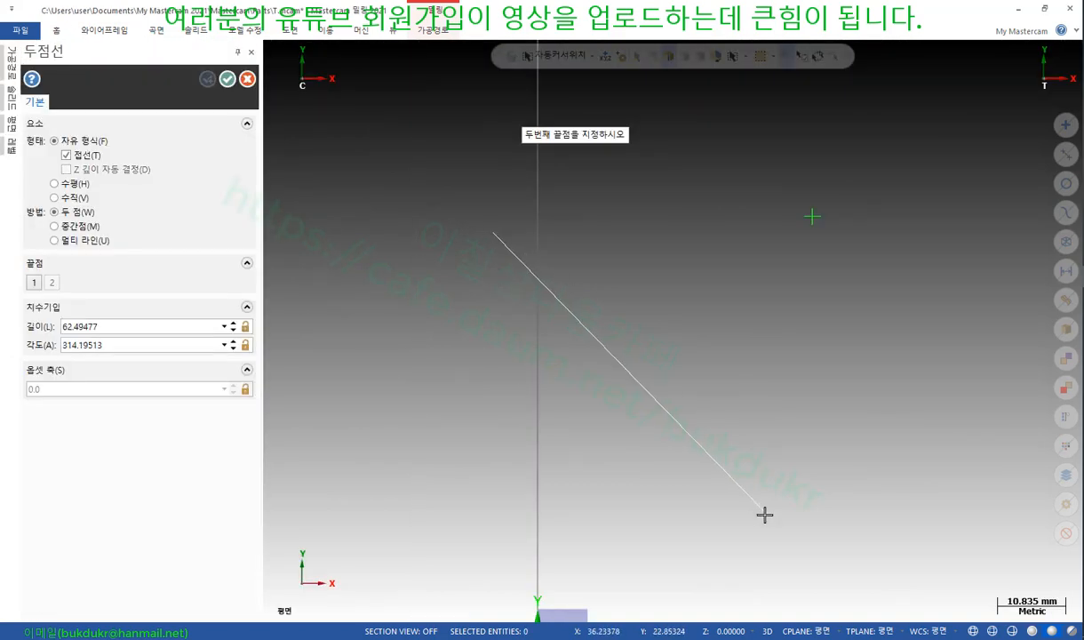
pyautogui.click(786, 367)
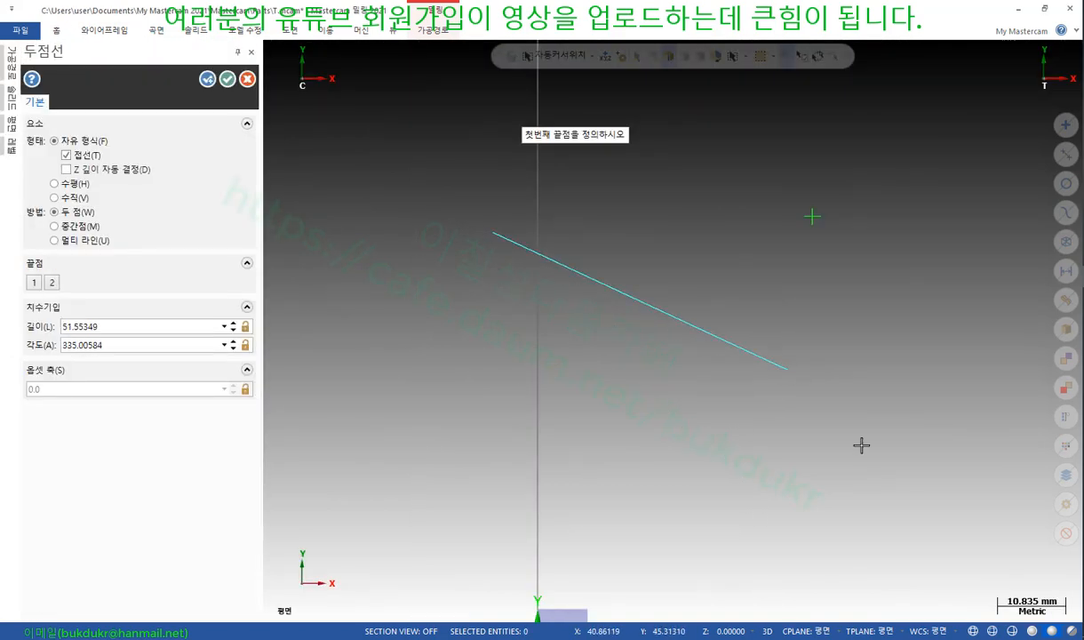
pyautogui.click(248, 80)
pyautogui.scroll(1, 724, 216)
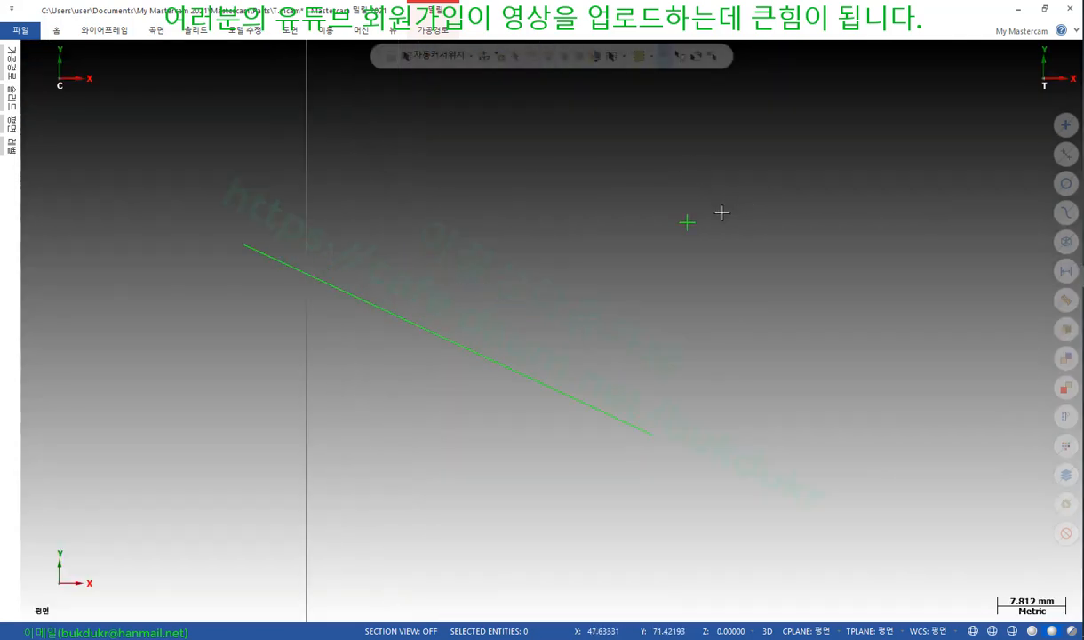
pyautogui.click(687, 222)
pyautogui.click(602, 407)
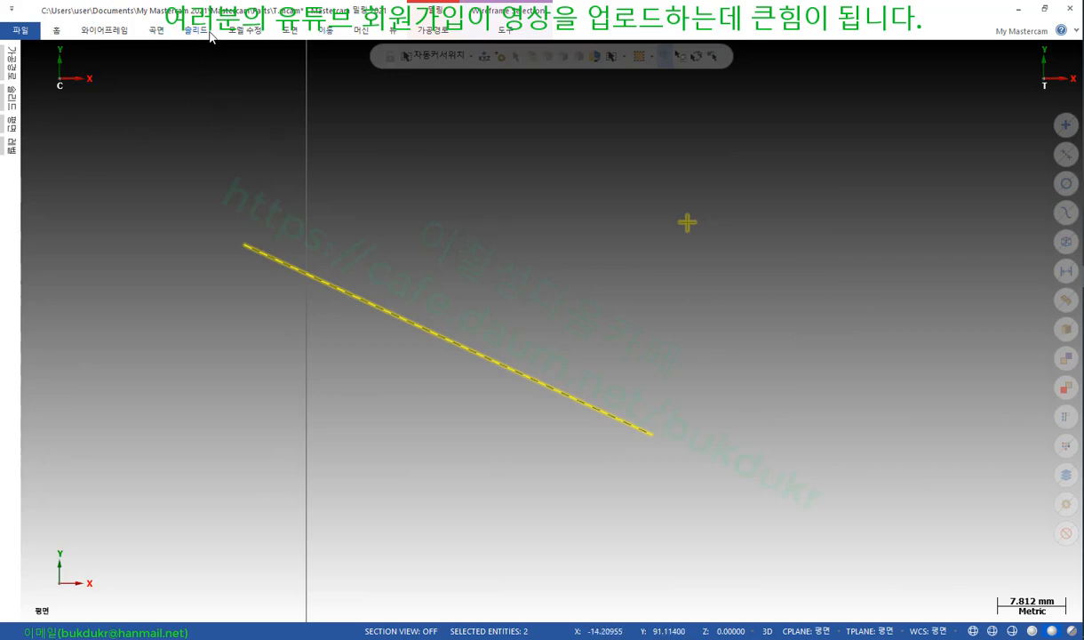
# Dimension the 23.73 perpendicular distance from the point to the slanted line, placed lower right
pyautogui.click(290, 29)
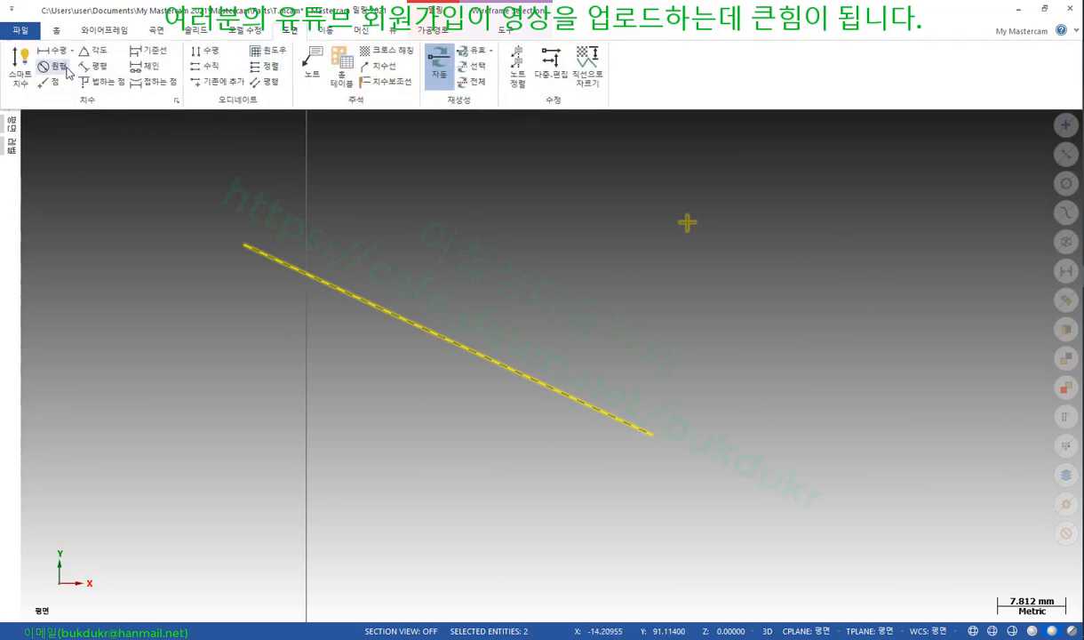
pyautogui.click(22, 71)
pyautogui.scroll(-1, 654, 287)
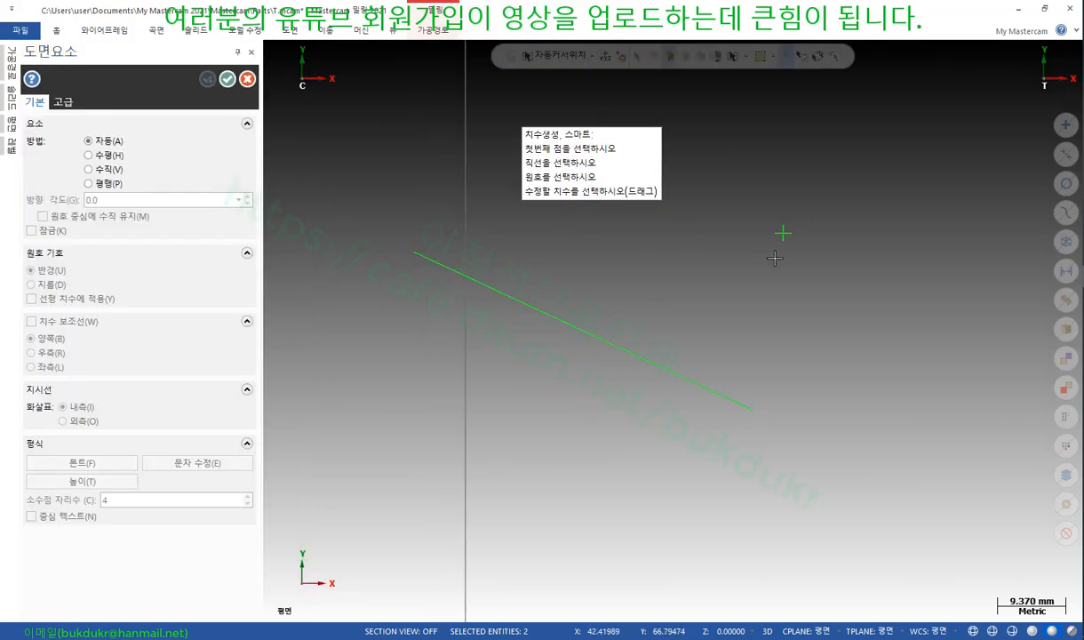
pyautogui.click(714, 376)
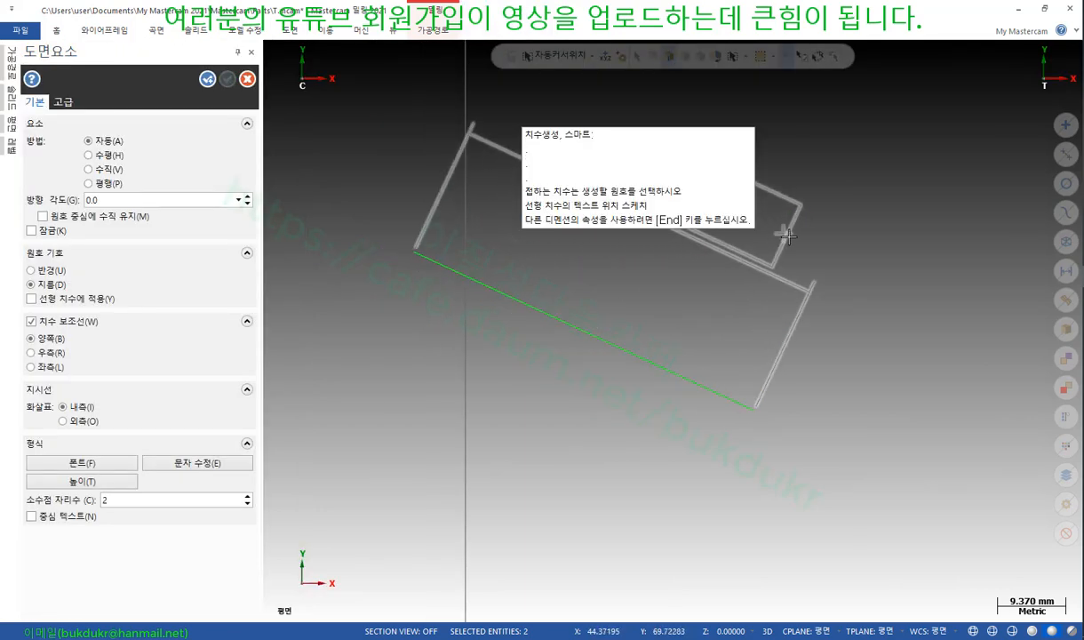
pyautogui.click(787, 235)
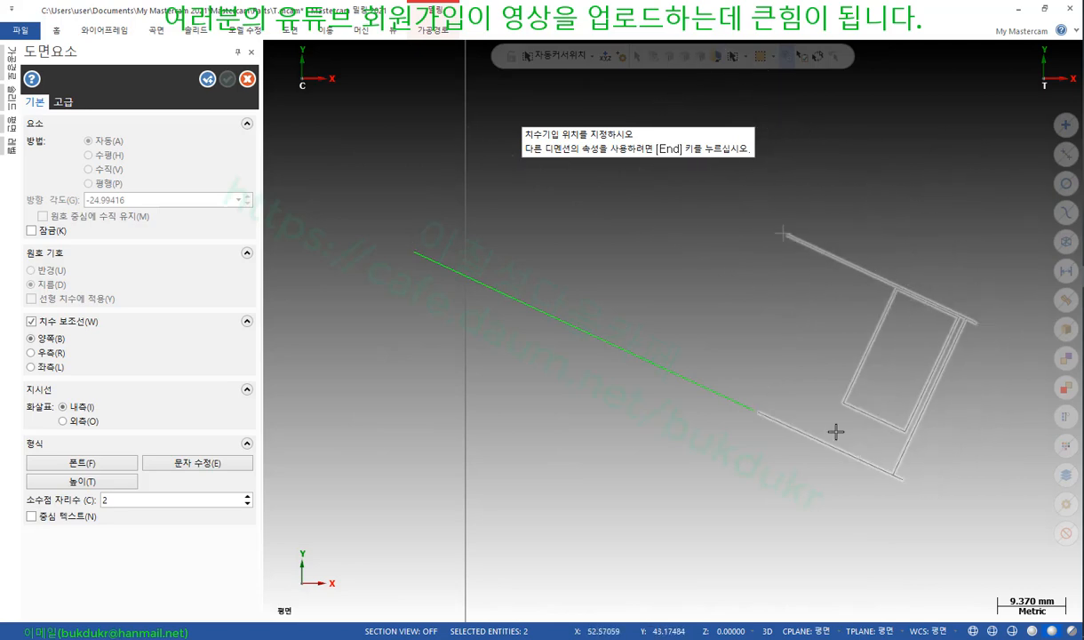
pyautogui.click(912, 361)
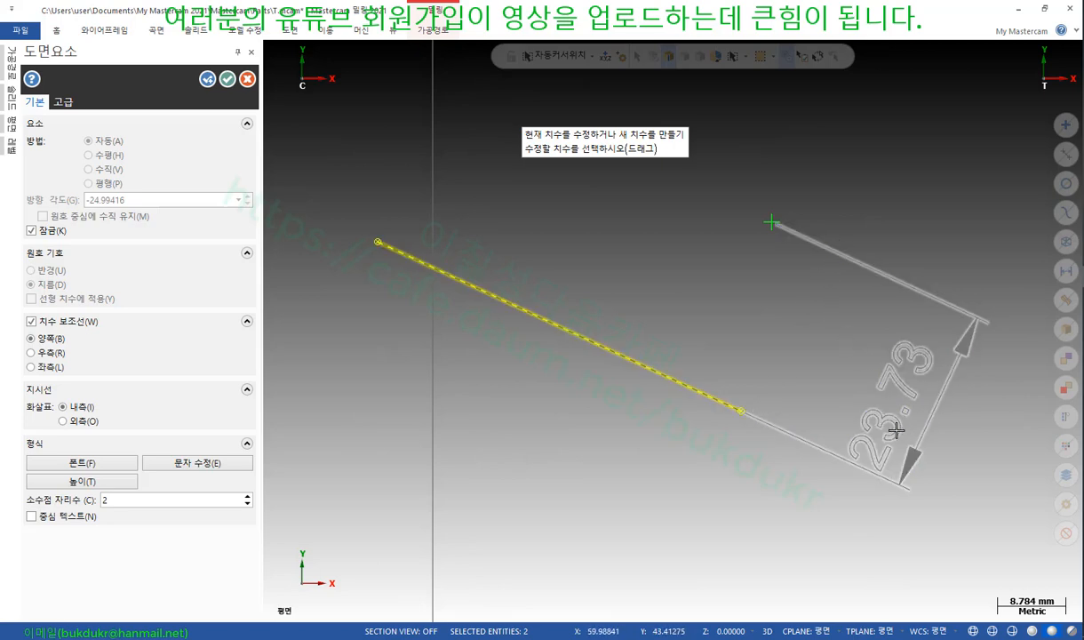
pyautogui.click(226, 79)
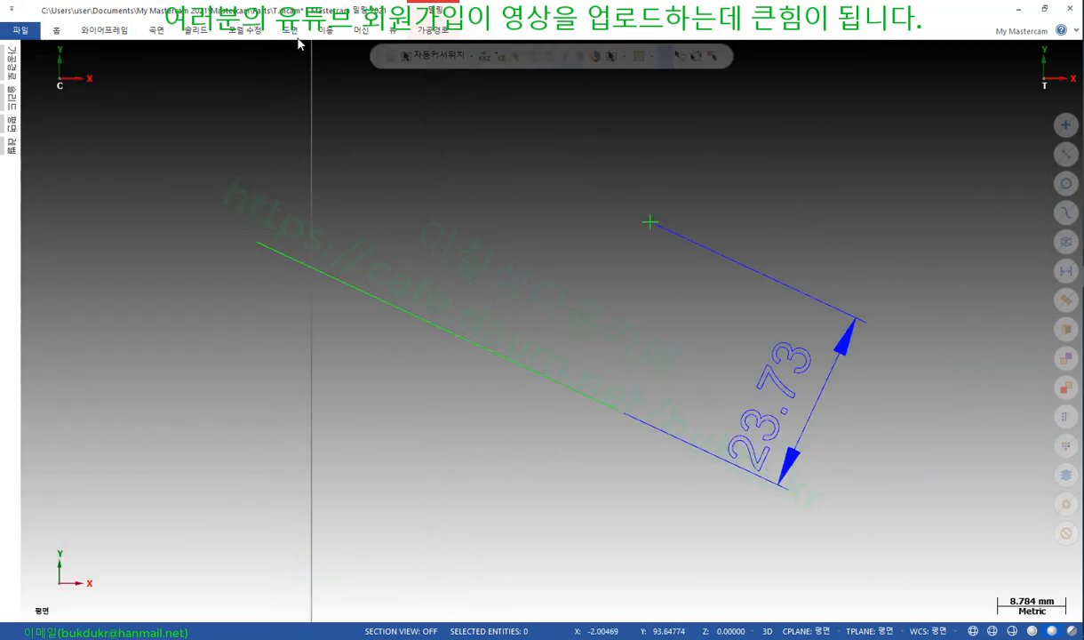
pyautogui.click(296, 31)
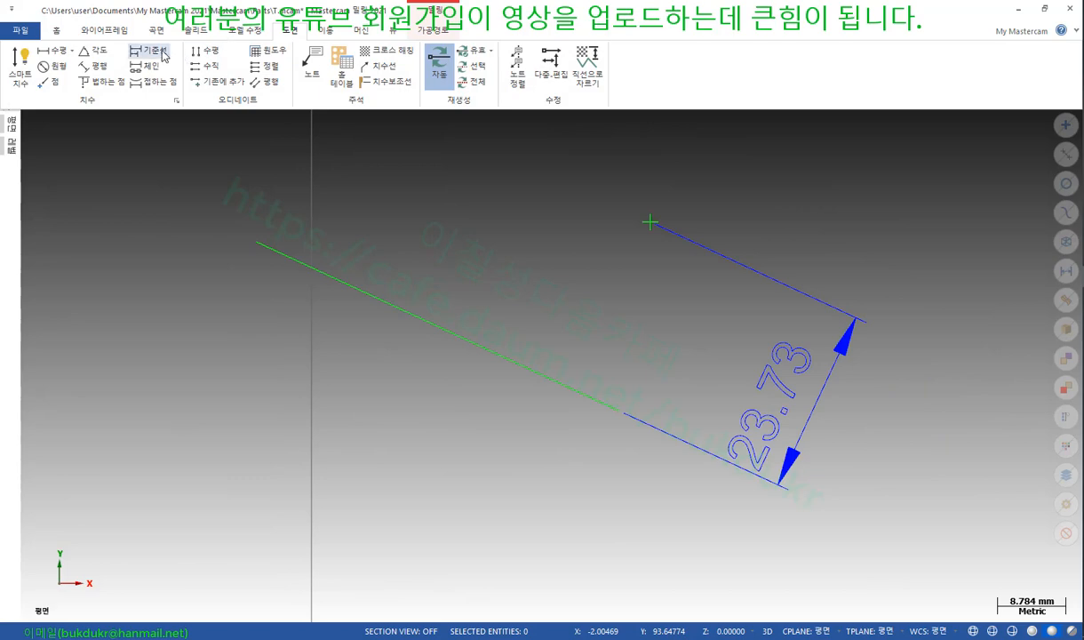
# Place a second 23.73 normal dimension on the upper-left side of the slanted line
pyautogui.click(111, 86)
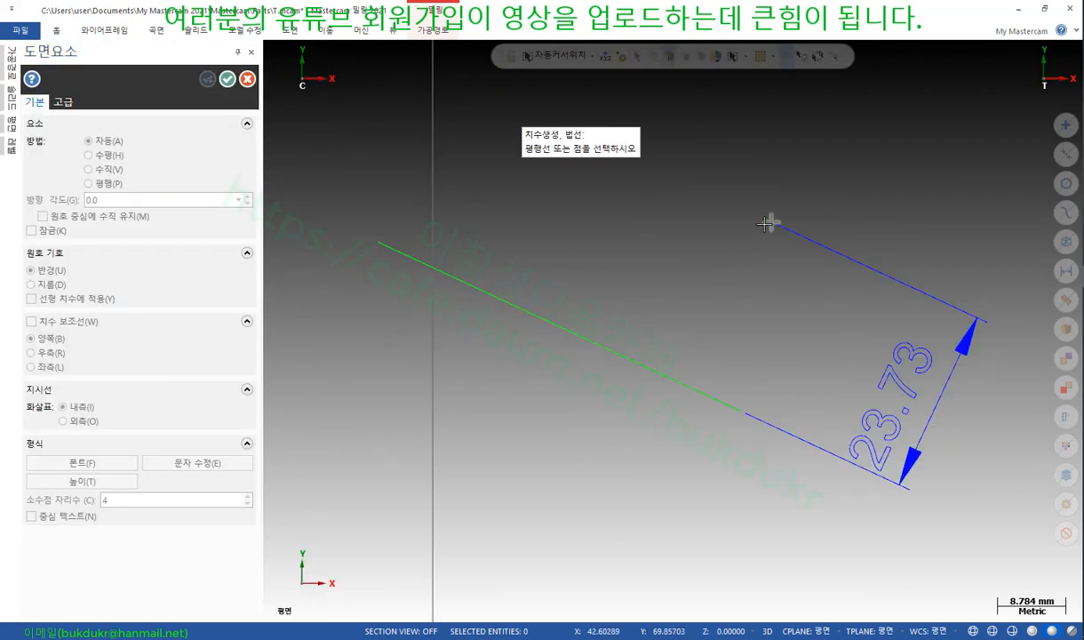
pyautogui.click(772, 222)
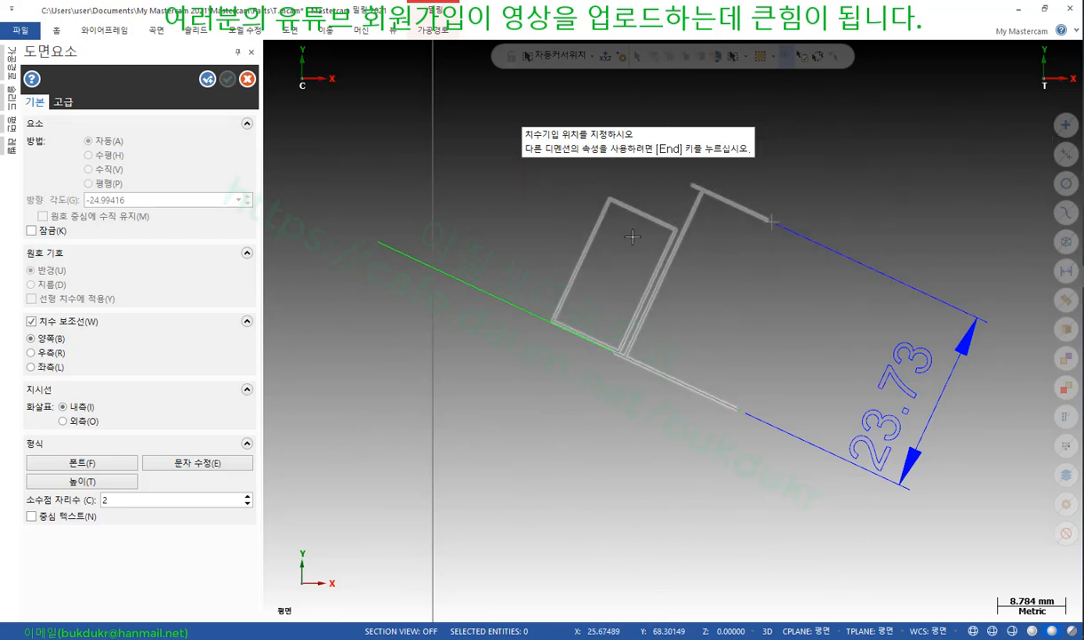
pyautogui.click(634, 235)
pyautogui.scroll(-2, 596, 335)
pyautogui.scroll(1, 713, 279)
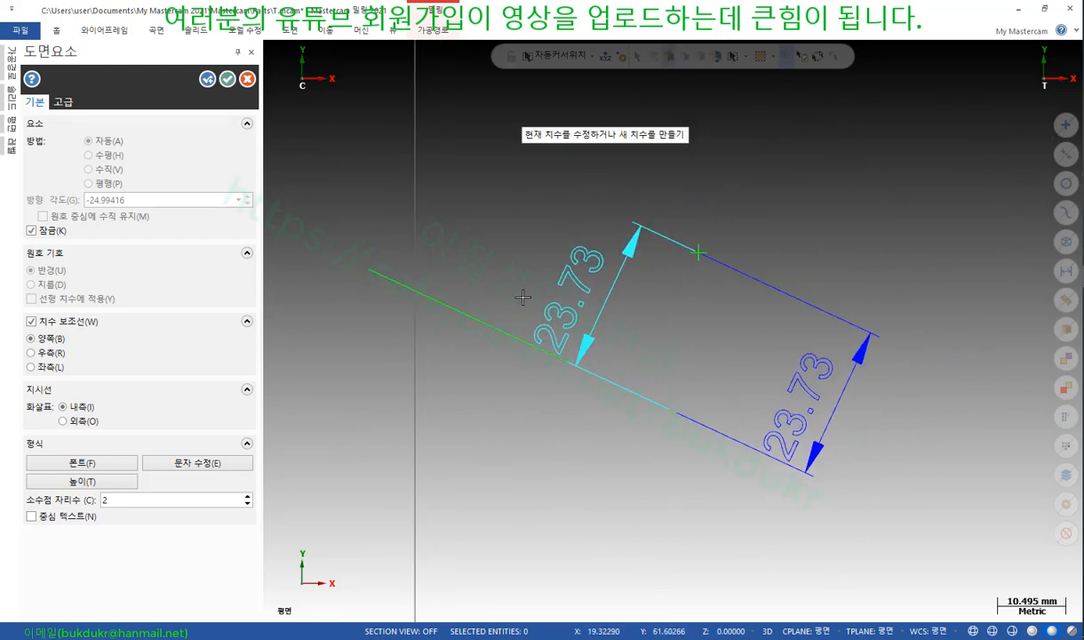
pyautogui.click(227, 79)
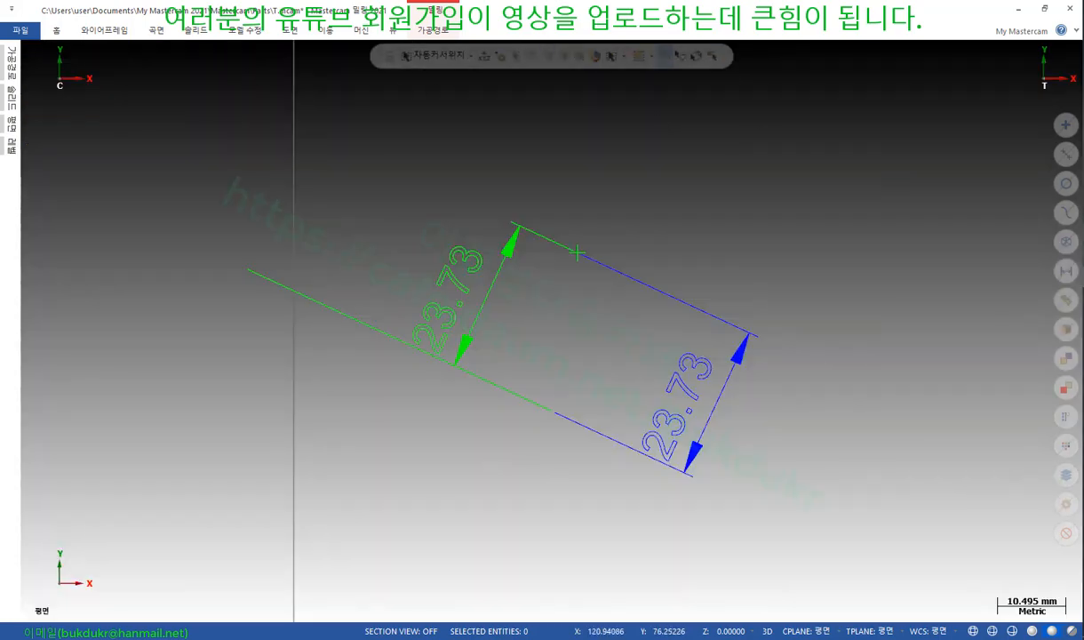
# Switch to the textbook PDF at section (8) 기준선 on baseline dimensions
pyautogui.hotkey('alt', 'Tab')
pyautogui.scroll(-3, 634, 303)
pyautogui.scroll(-1, 635, 302)
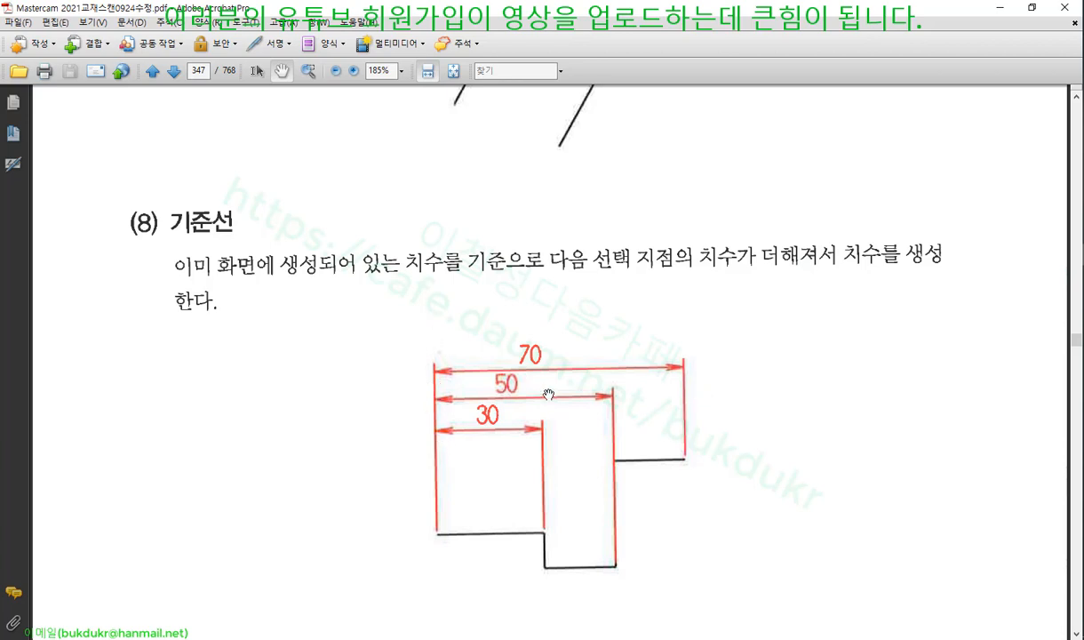
# Review the baseline (기준선) dimension section in the textbook PDF, then return to Mastercam
pyautogui.scroll(-3, 707, 357)
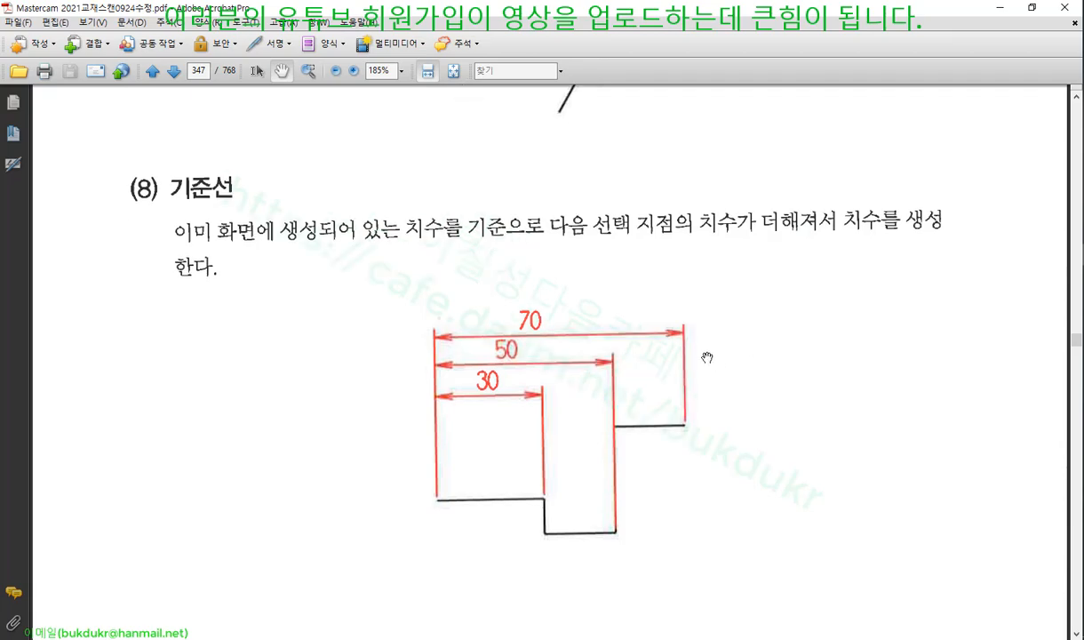
pyautogui.scroll(2, 706, 353)
pyautogui.hotkey('alt', 'Tab')
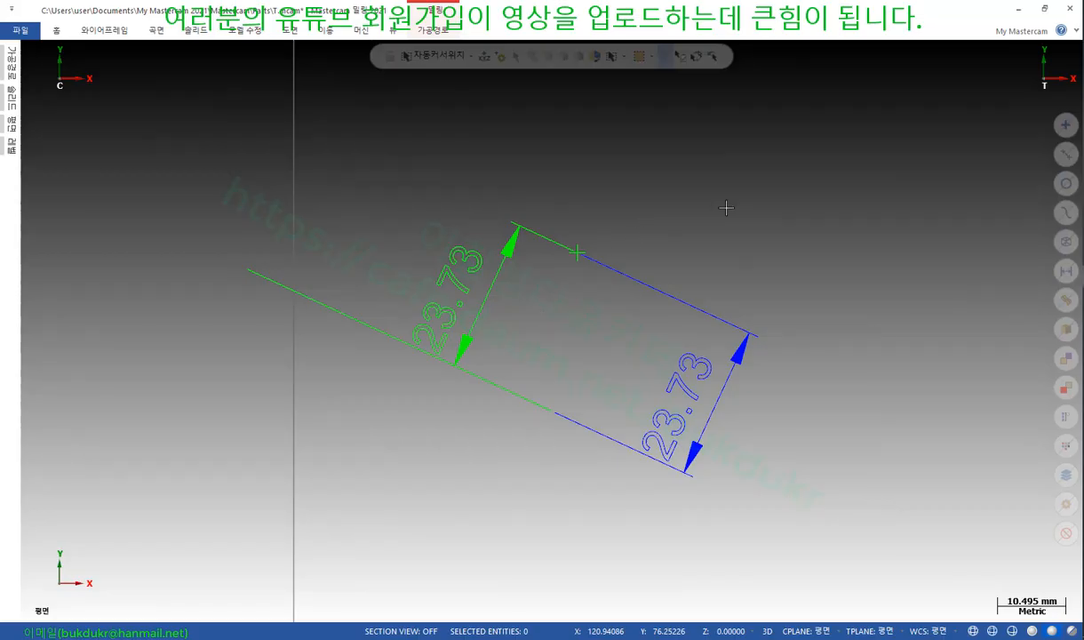
# Select the hexagon's edges, invert the selection and delete all other geometry and dimensions
pyautogui.scroll(-5, 726, 208)
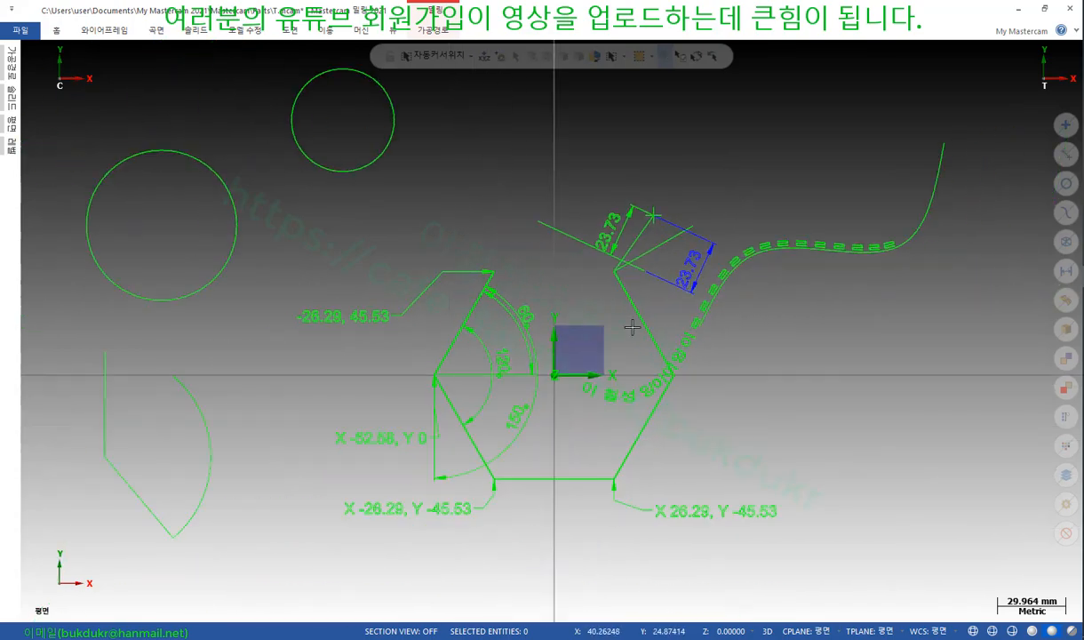
pyautogui.scroll(1, 913, 445)
pyautogui.scroll(-2, 881, 428)
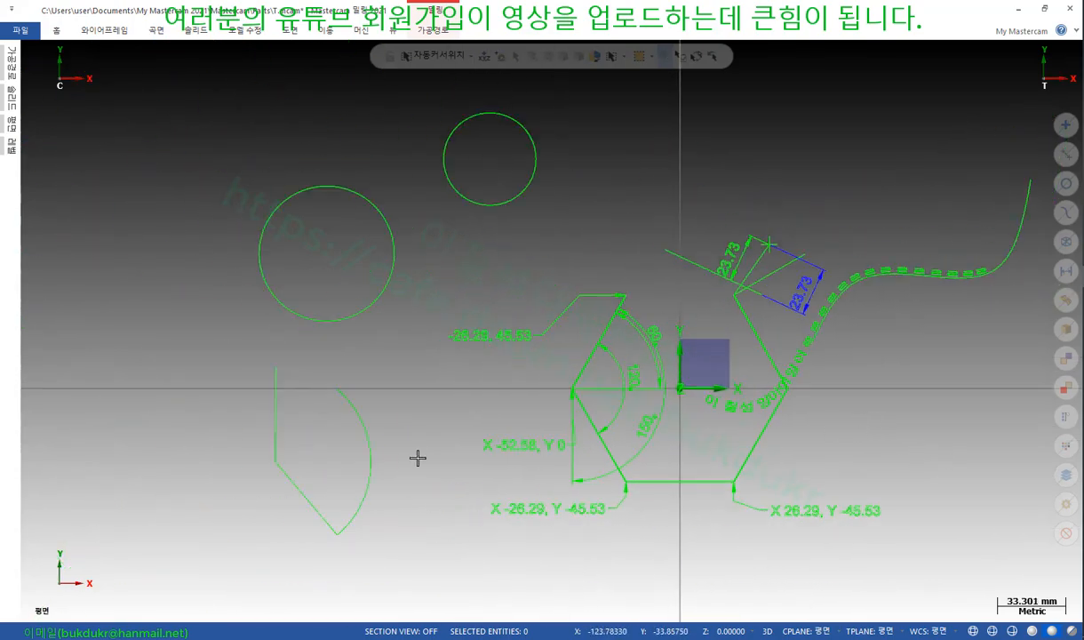
pyautogui.scroll(1, 356, 569)
pyautogui.scroll(1, 858, 448)
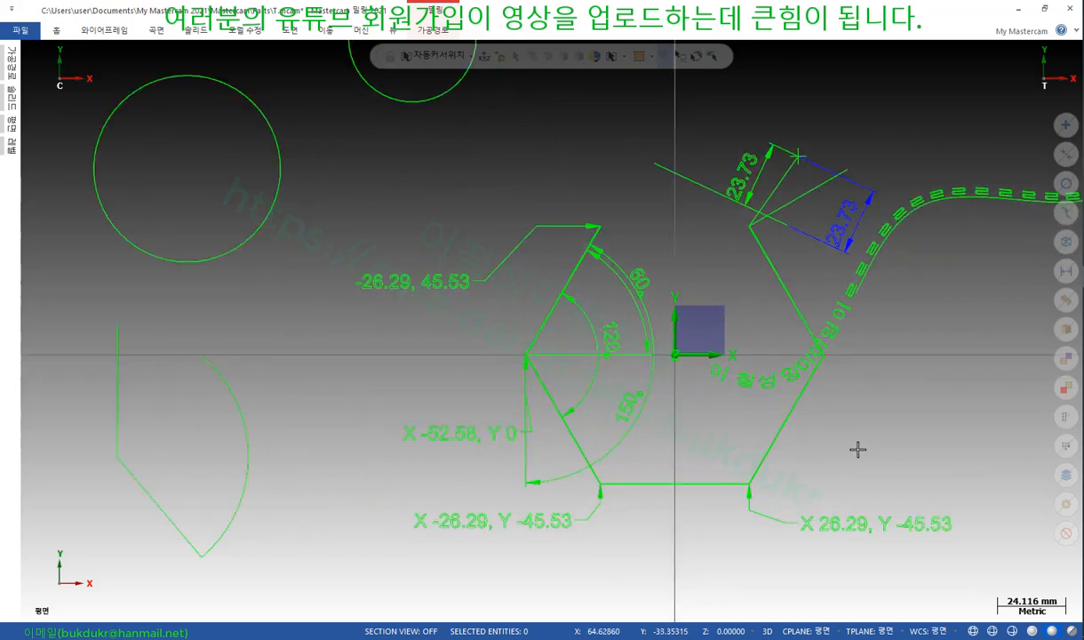
pyautogui.click(783, 429)
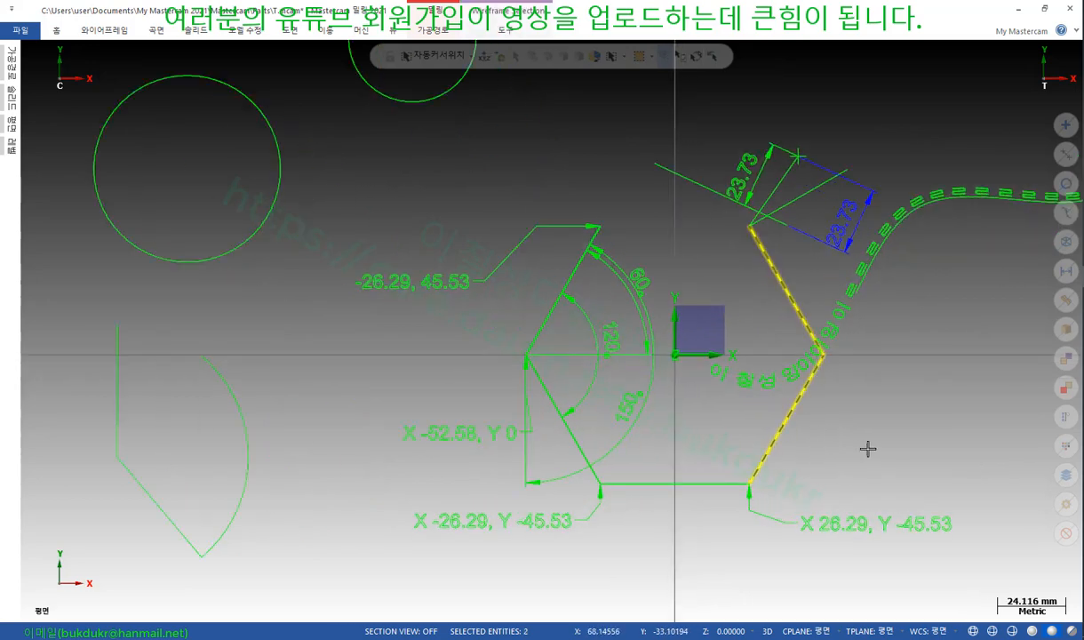
pyautogui.click(692, 483)
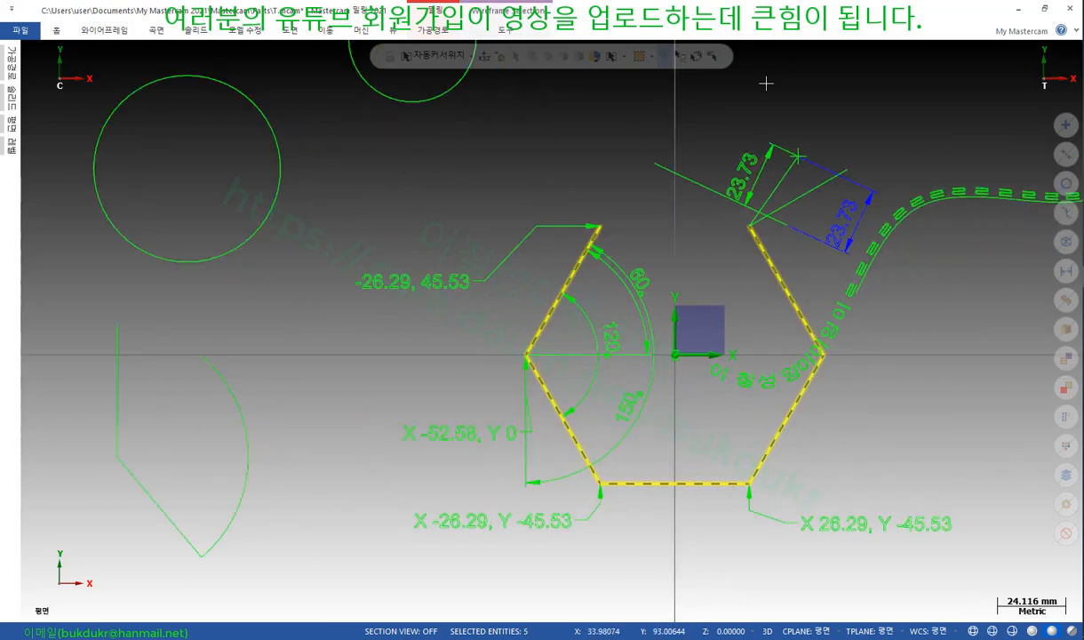
pyautogui.click(698, 56)
pyautogui.press('Delete')
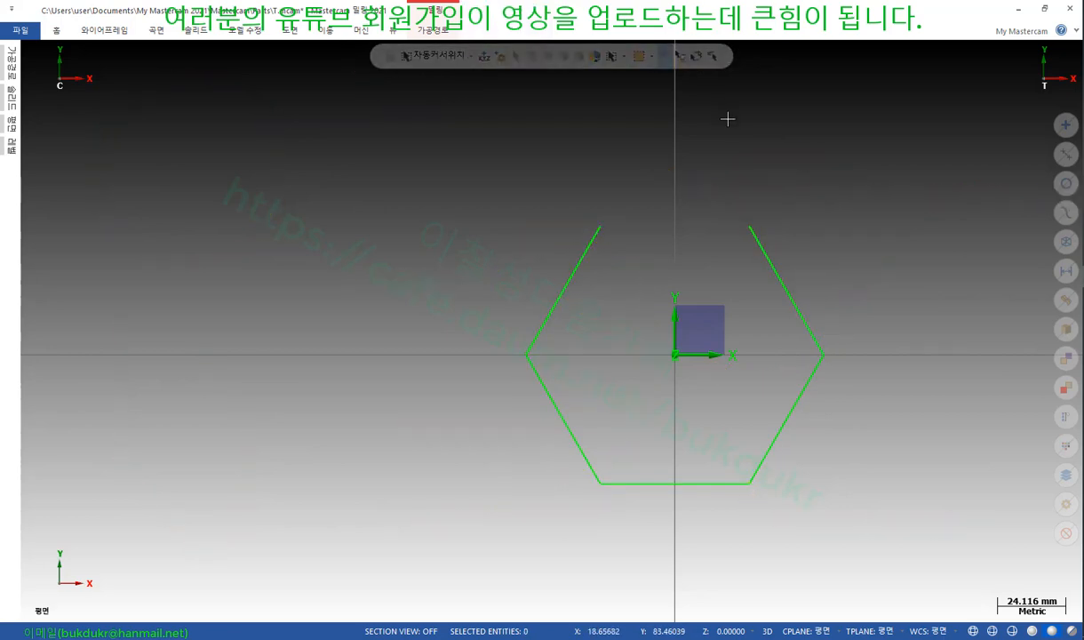
pyautogui.scroll(-1, 590, 182)
pyautogui.scroll(3, 946, 385)
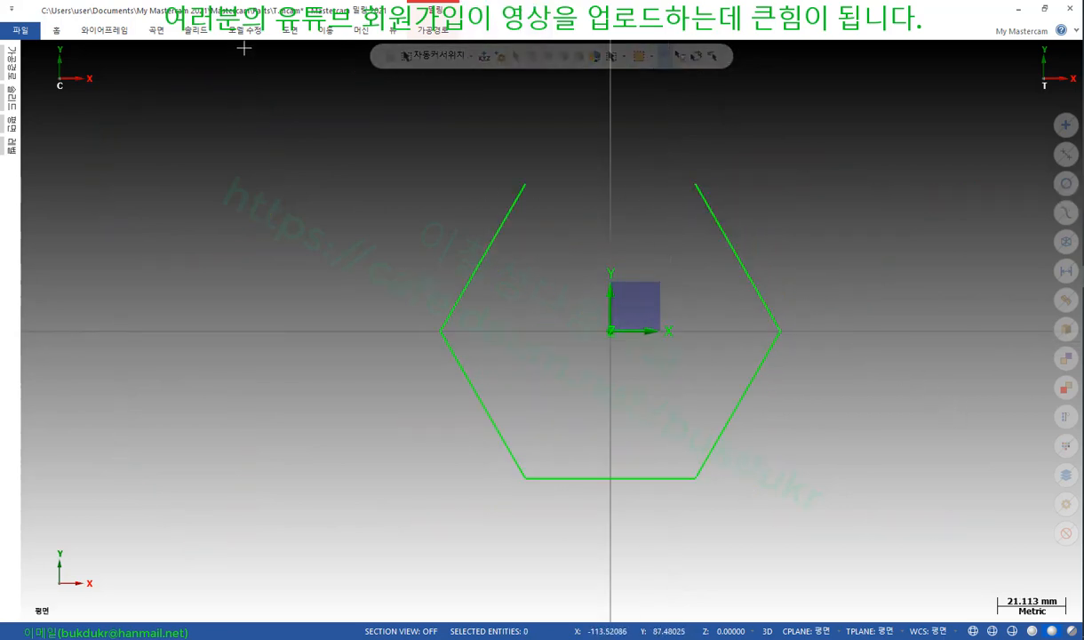
pyautogui.click(284, 31)
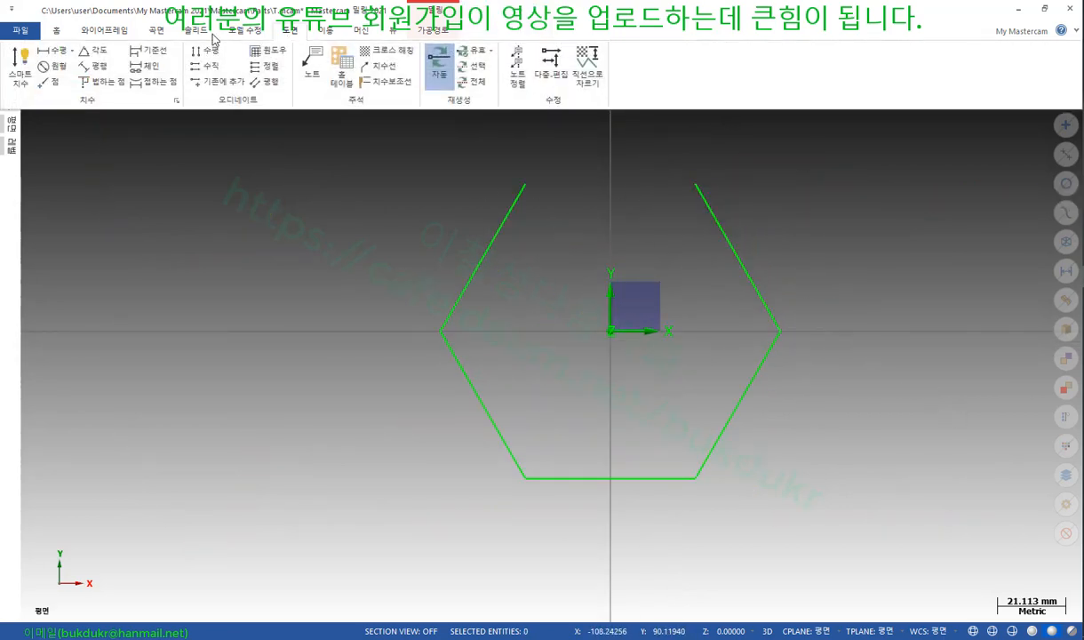
pyautogui.click(166, 52)
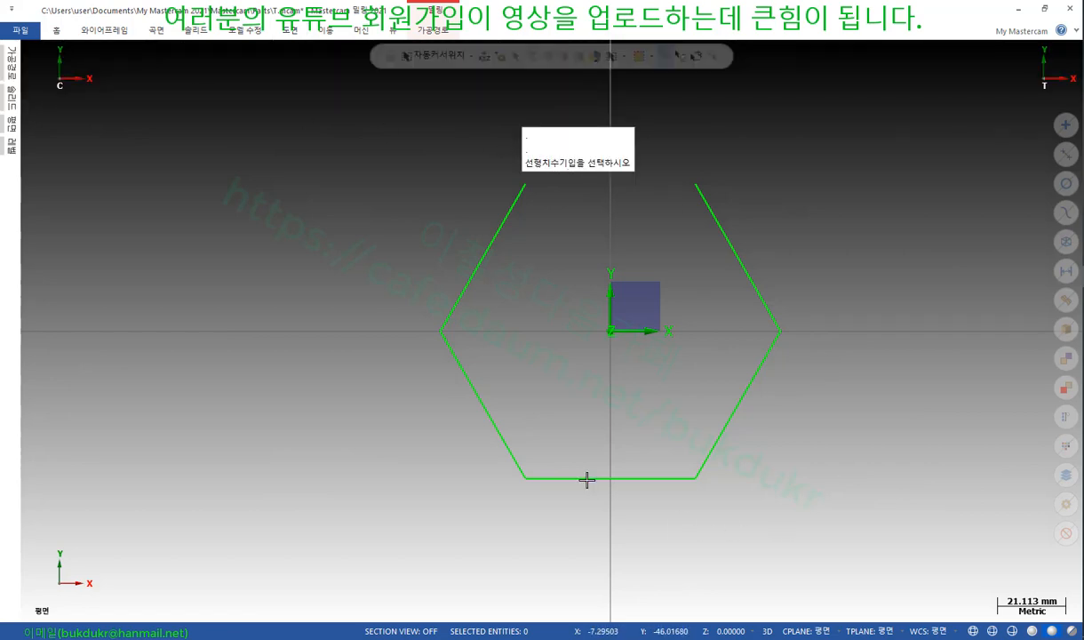
pyautogui.scroll(-1, 560, 464)
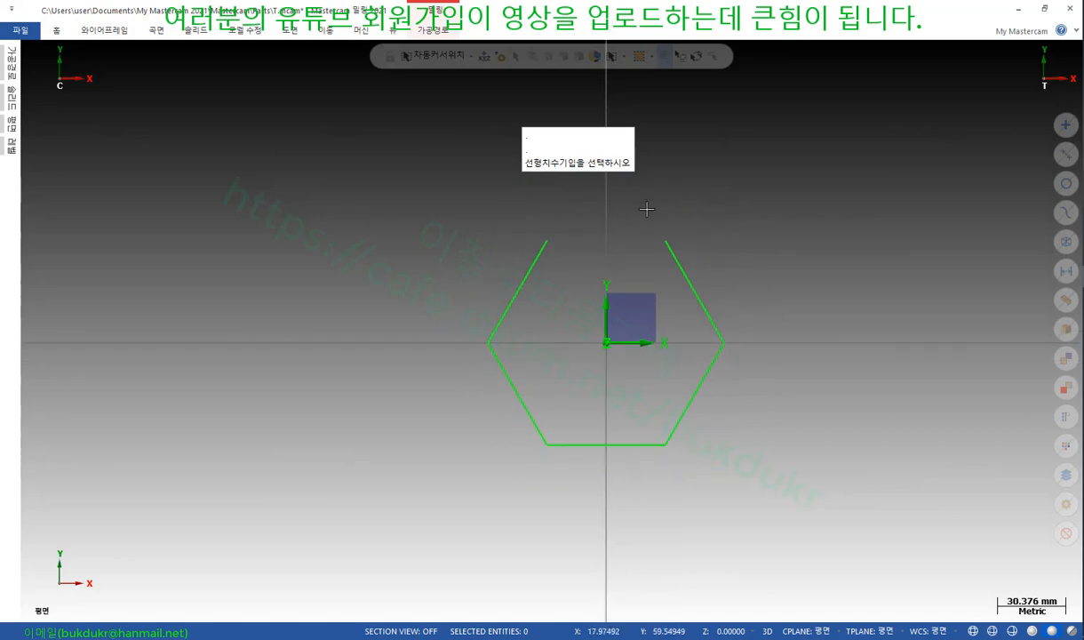
pyautogui.scroll(1, 715, 312)
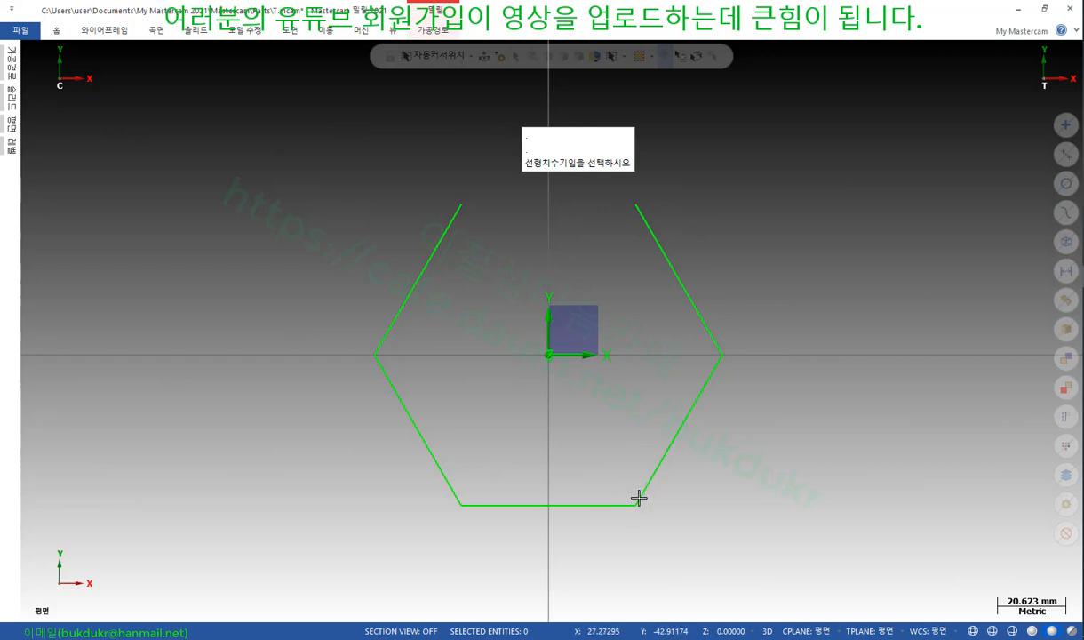
pyautogui.scroll(-1, 454, 473)
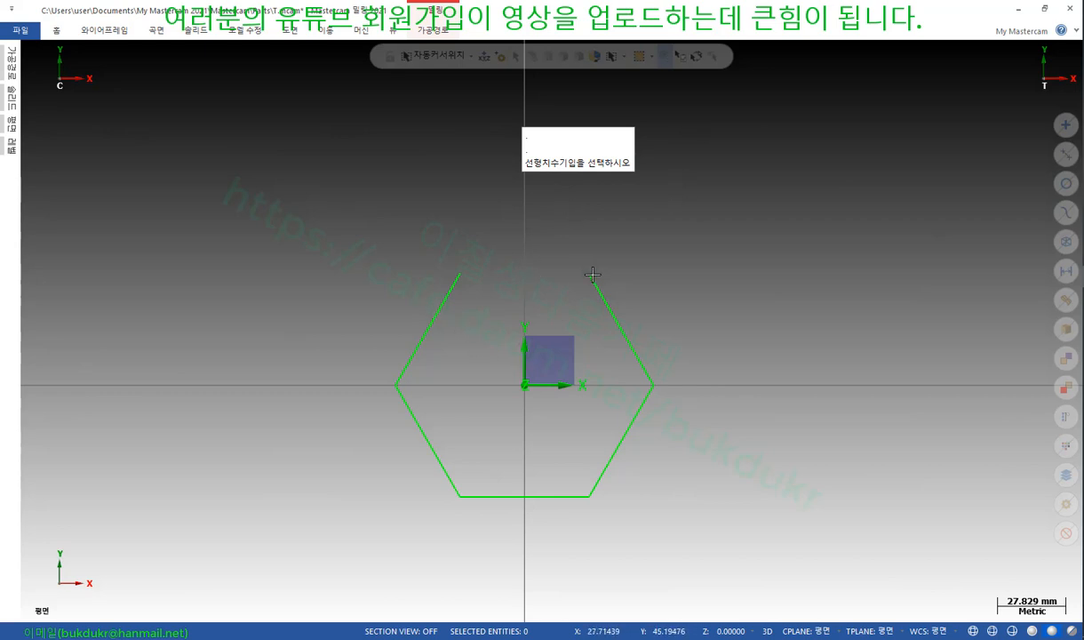
pyautogui.press('Escape')
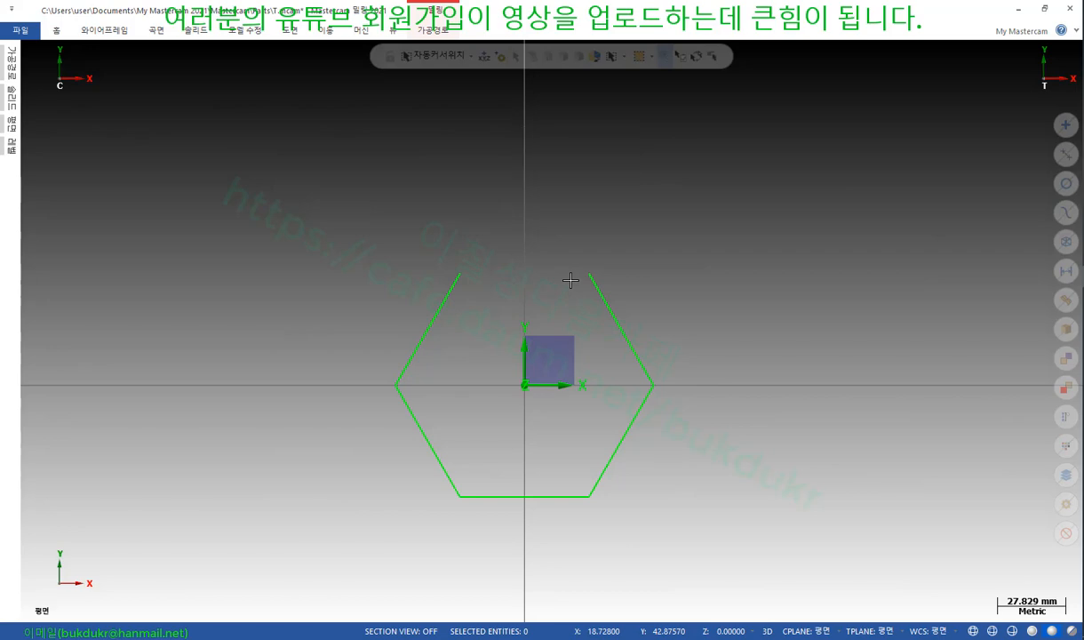
# Dimension the lower-left edge with a vertical 22.77 smart dimension placed left of the hexagon
pyautogui.click(290, 31)
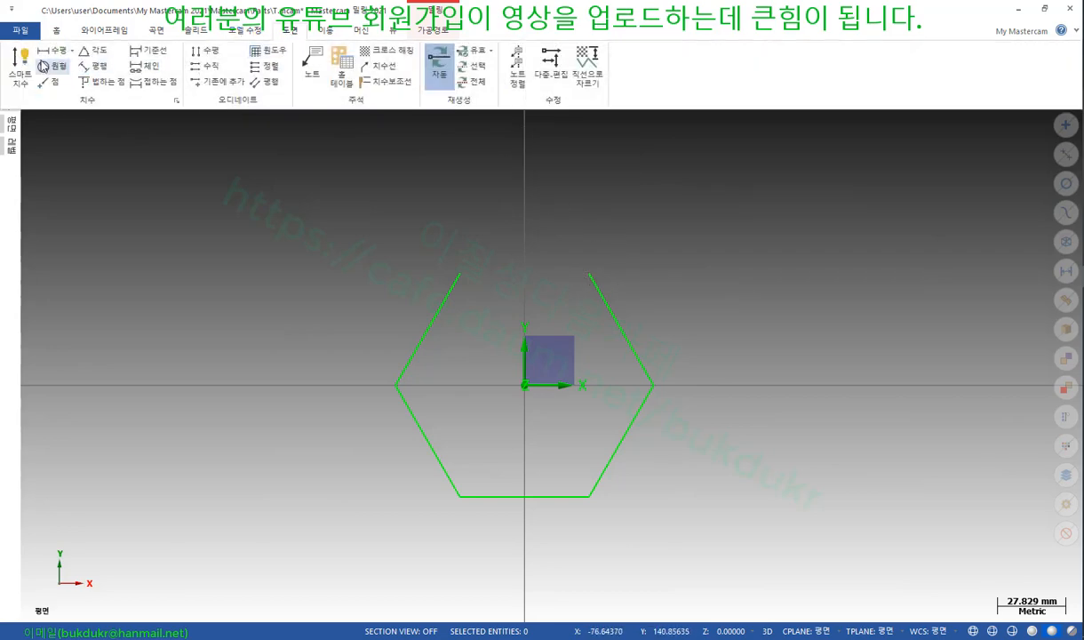
pyautogui.click(21, 64)
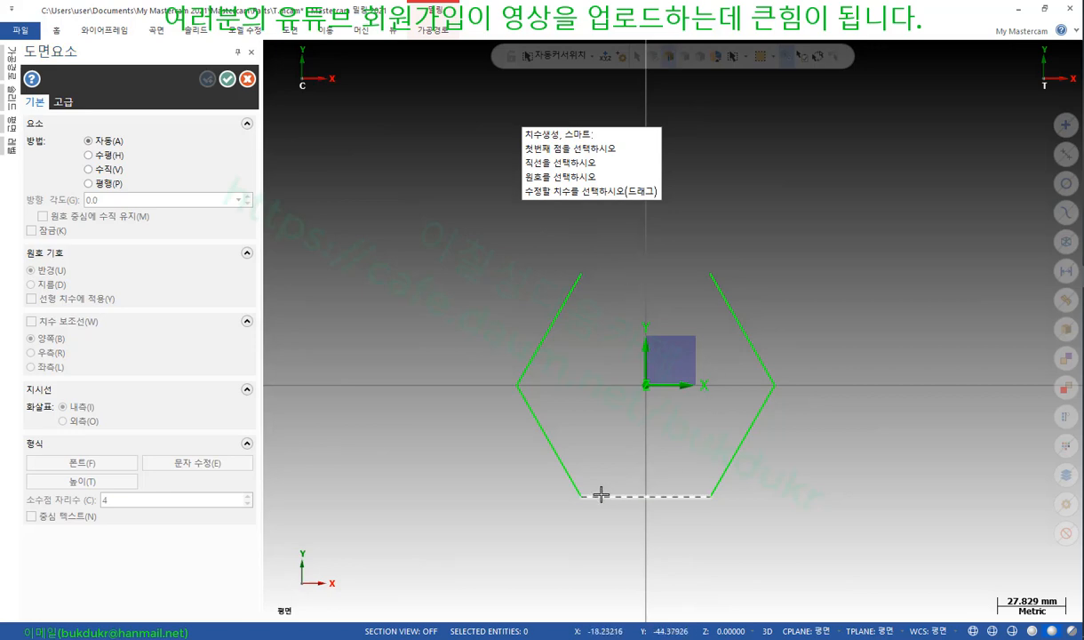
pyautogui.click(601, 494)
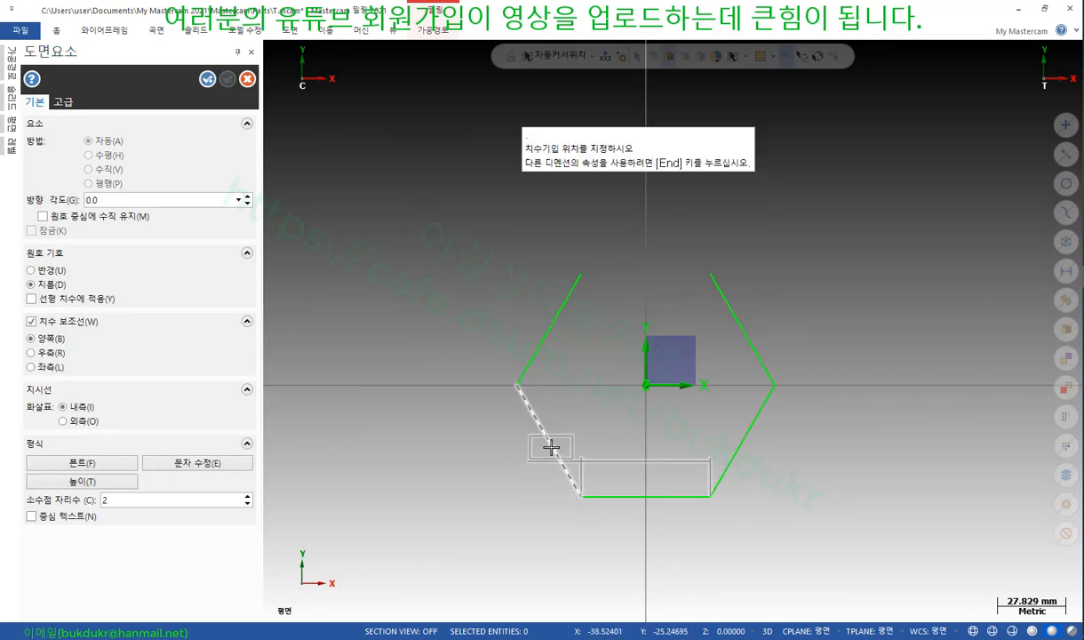
pyautogui.click(551, 448)
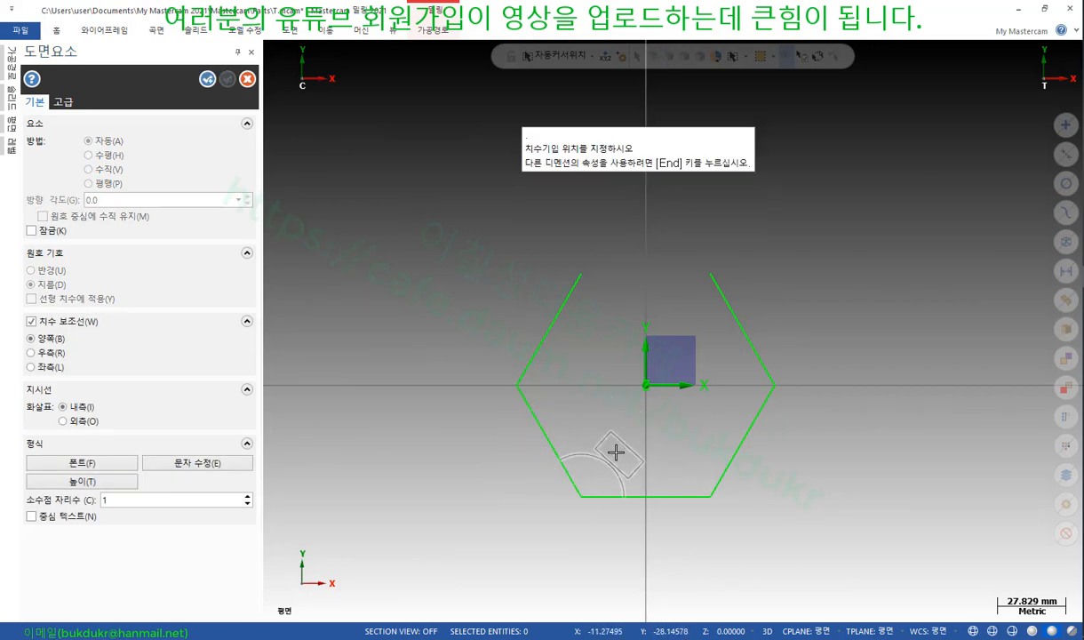
pyautogui.press('Escape')
pyautogui.click(610, 493)
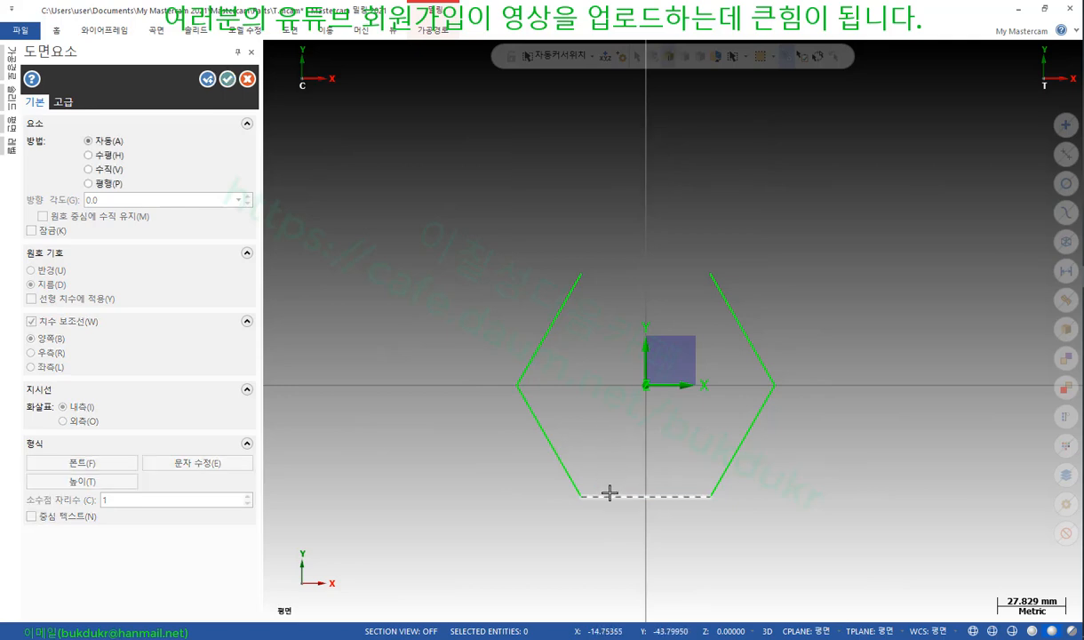
pyautogui.click(550, 442)
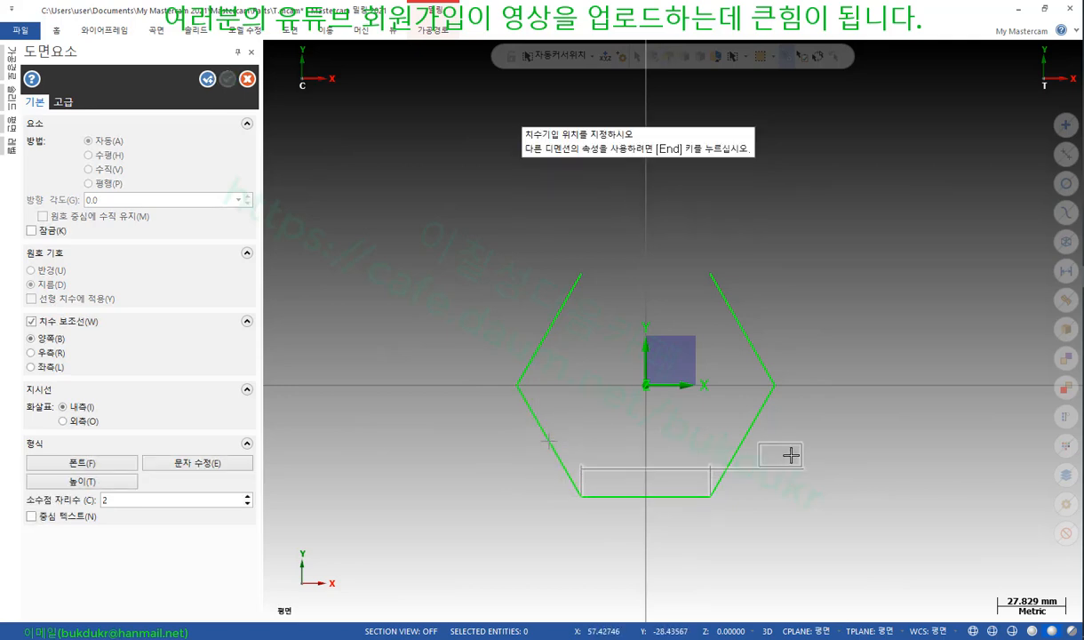
pyautogui.click(624, 452)
pyautogui.click(629, 472)
pyautogui.click(496, 468)
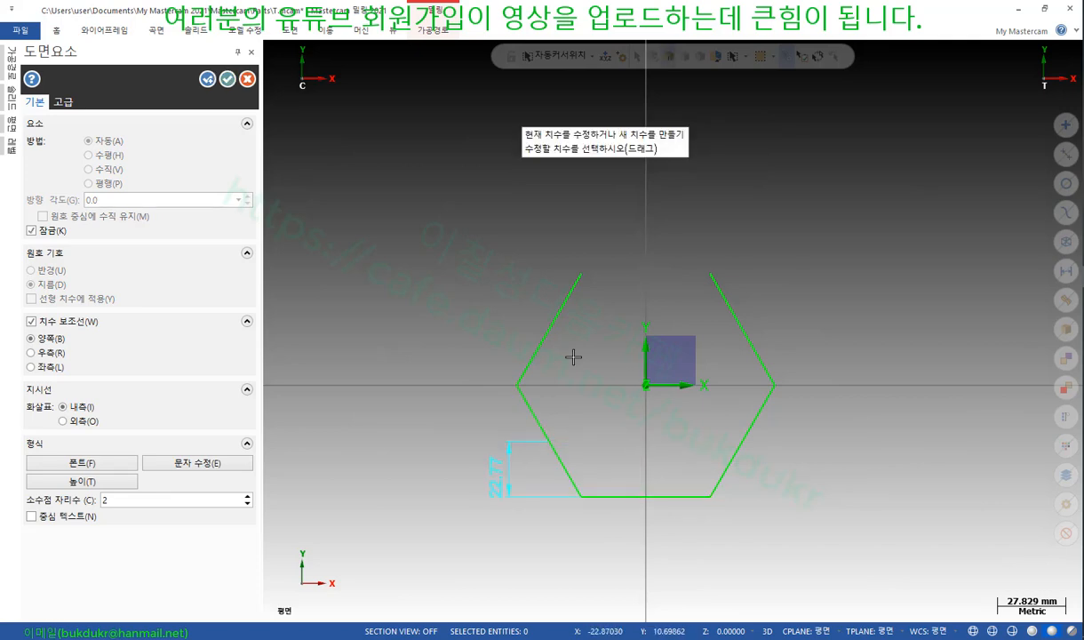
pyautogui.scroll(1, 537, 355)
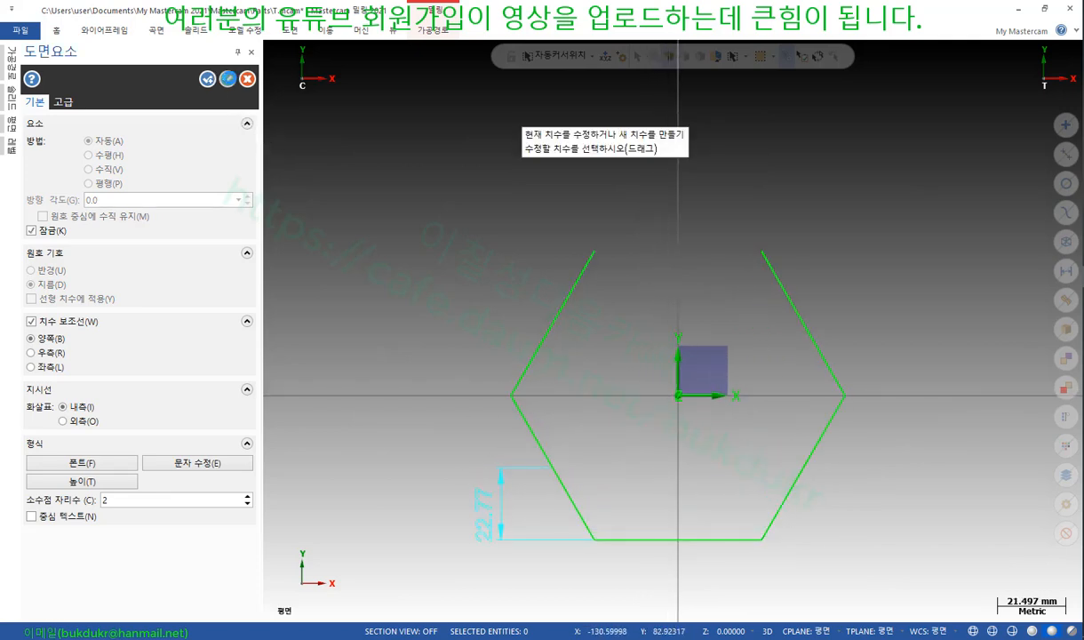
pyautogui.click(227, 79)
pyautogui.click(289, 31)
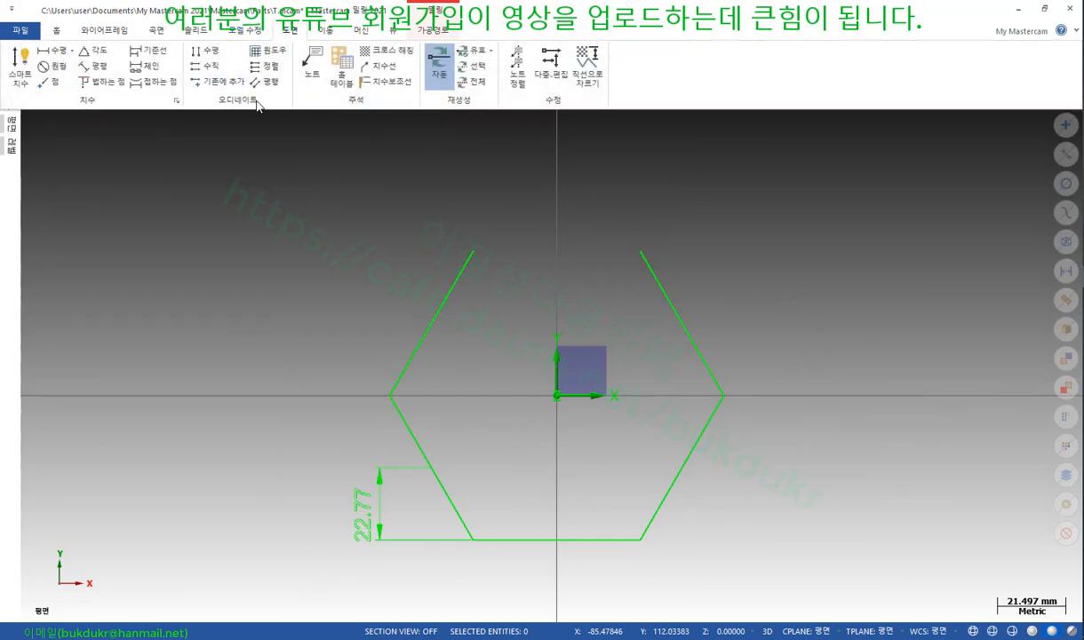
# Add baseline dimensions 45.53, 68.3 and 91.07 from the 22.77 dimension up the hexagon's left side
pyautogui.click(147, 51)
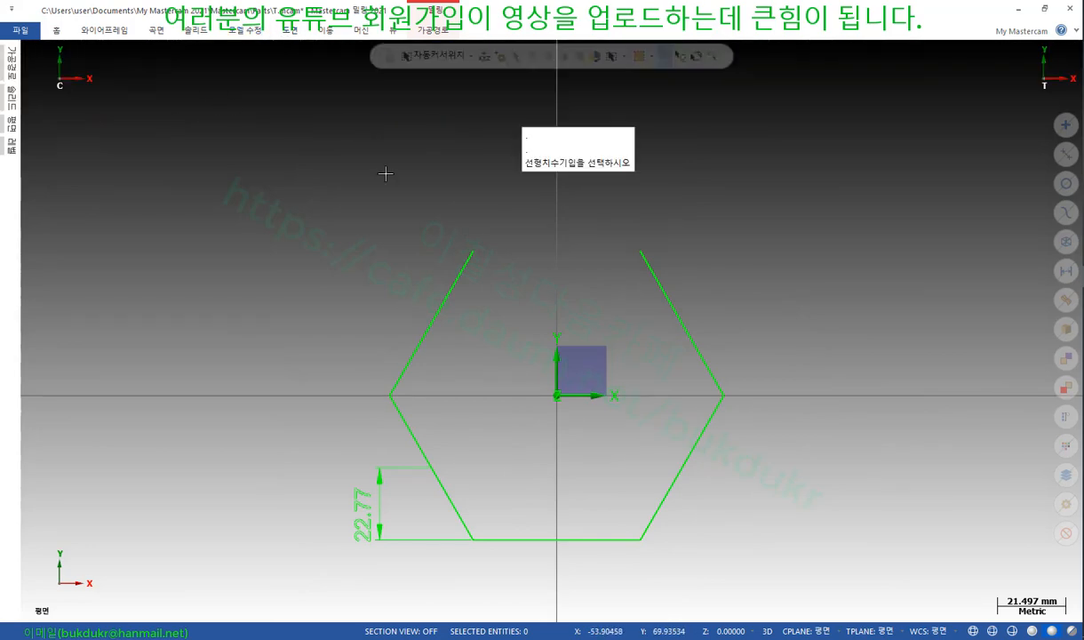
pyautogui.click(381, 494)
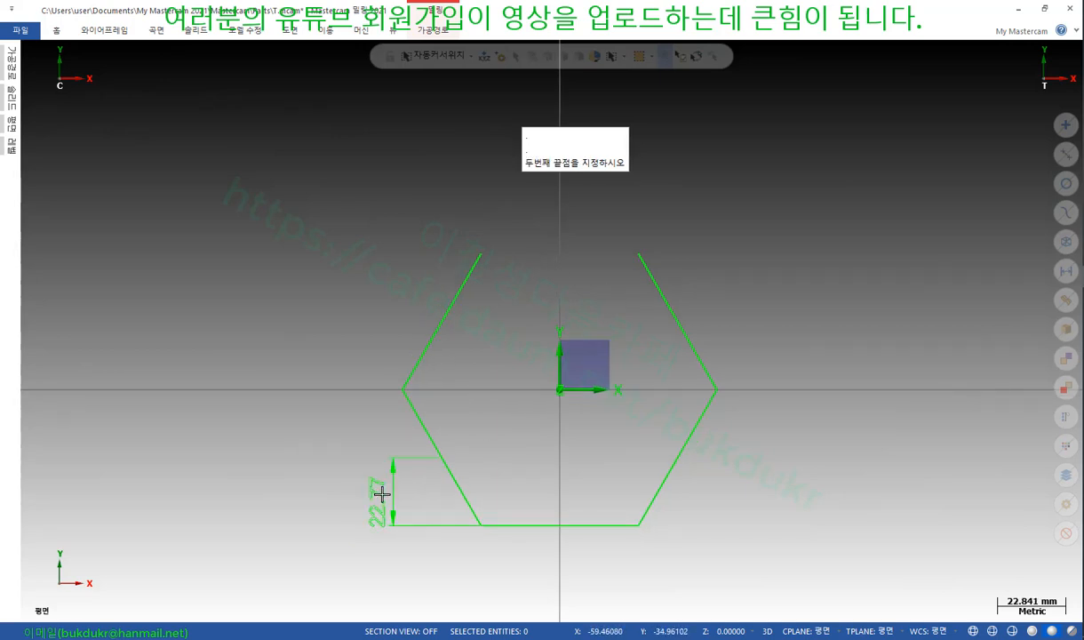
pyautogui.click(403, 389)
pyautogui.click(444, 320)
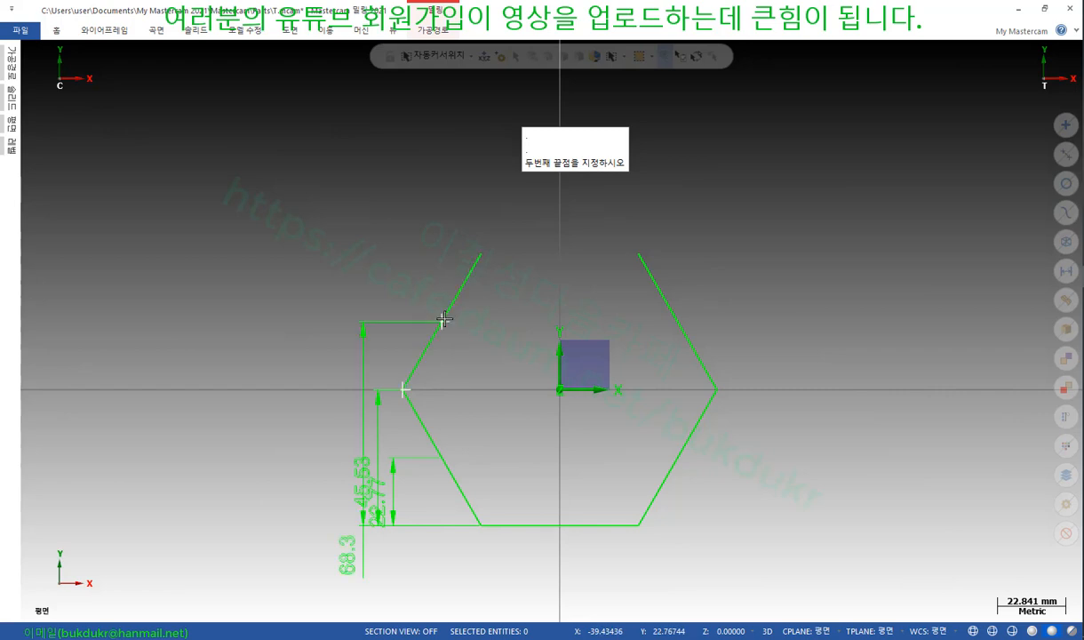
pyautogui.click(481, 256)
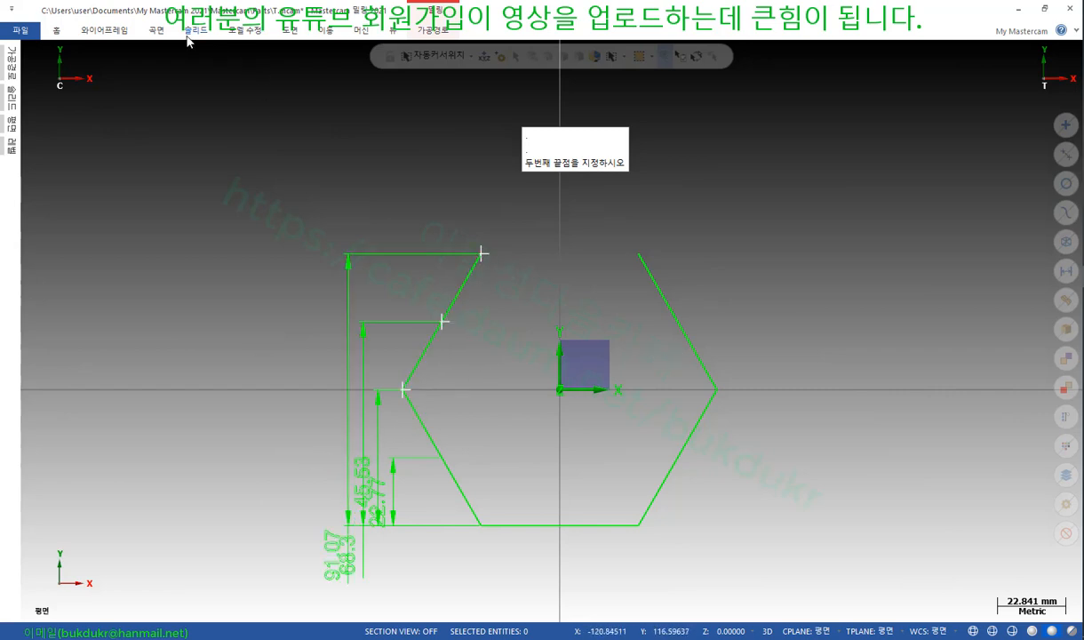
pyautogui.scroll(2, 324, 531)
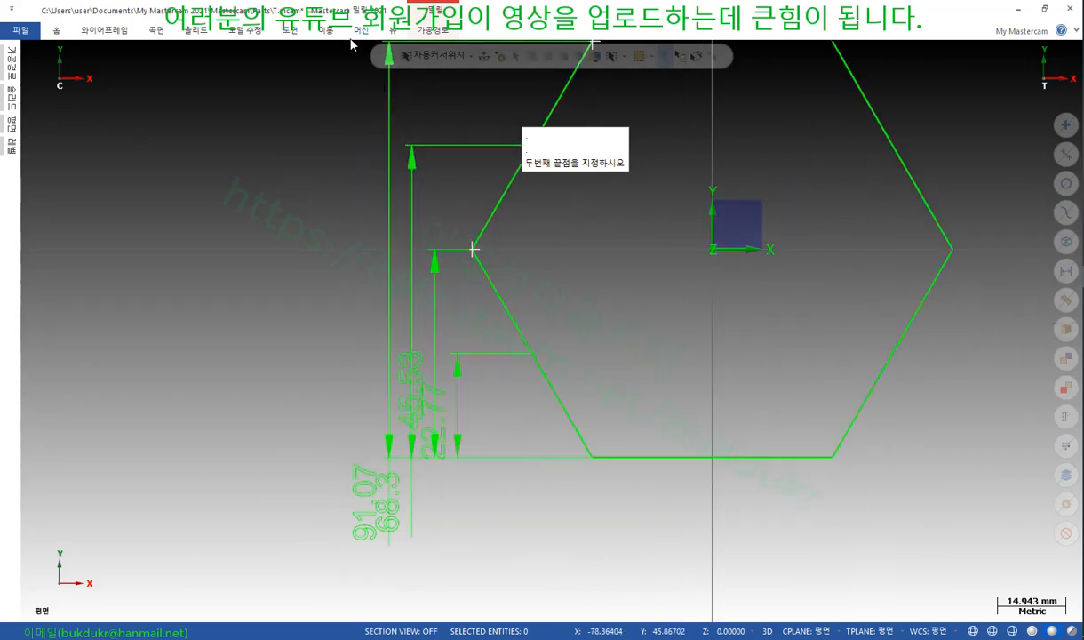
pyautogui.click(290, 32)
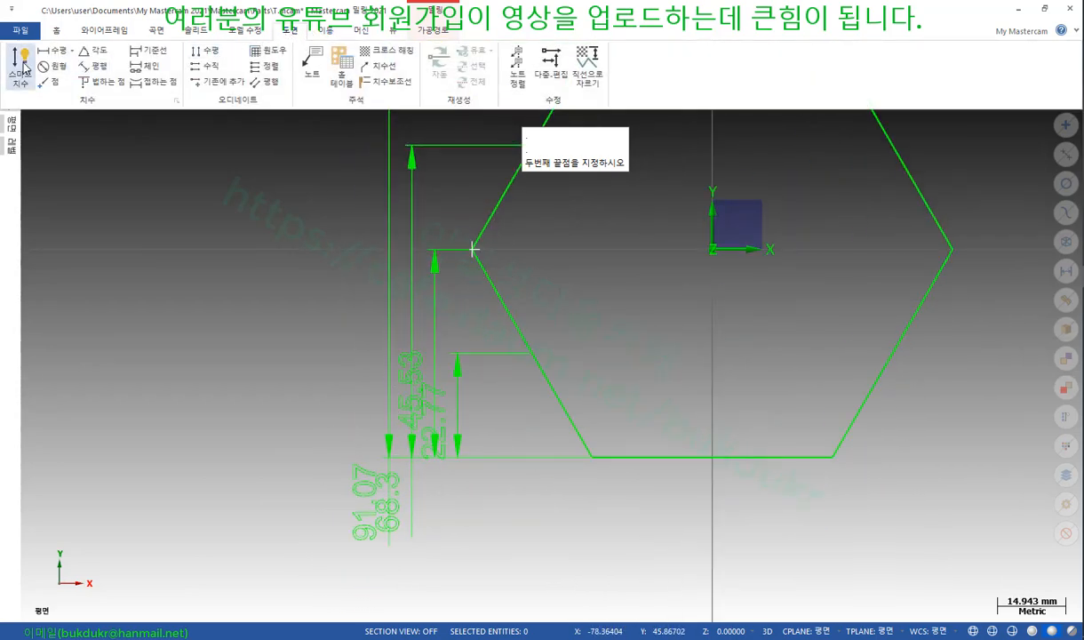
# Move the 91.07, 45.53 and 68.3 dimensions to new staggered positions left of the hexagon
pyautogui.click(20, 66)
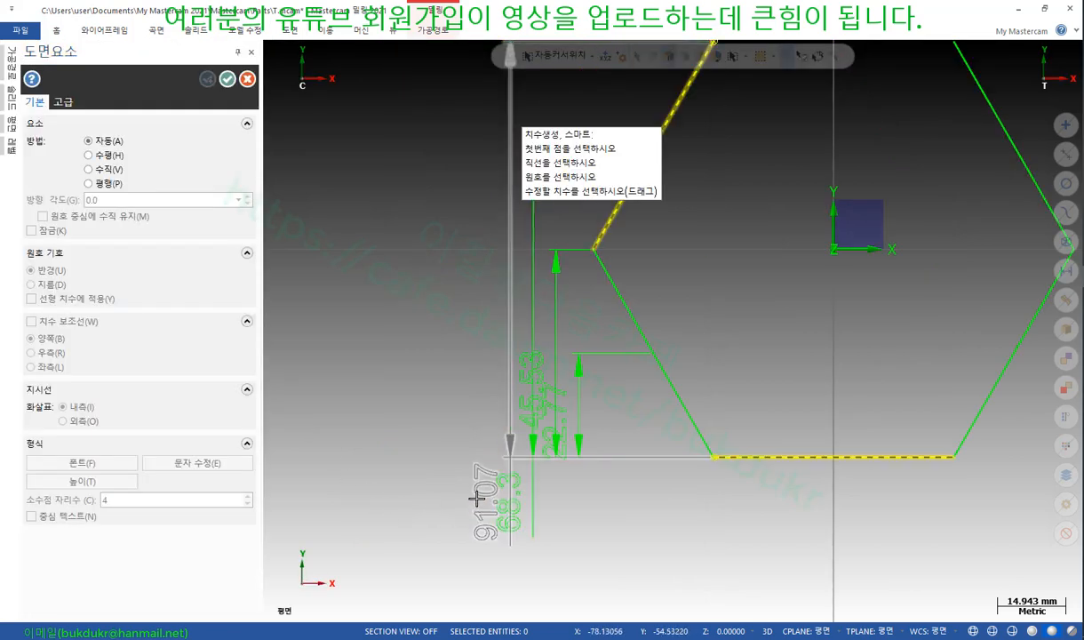
pyautogui.click(477, 496)
pyautogui.click(398, 296)
pyautogui.click(533, 382)
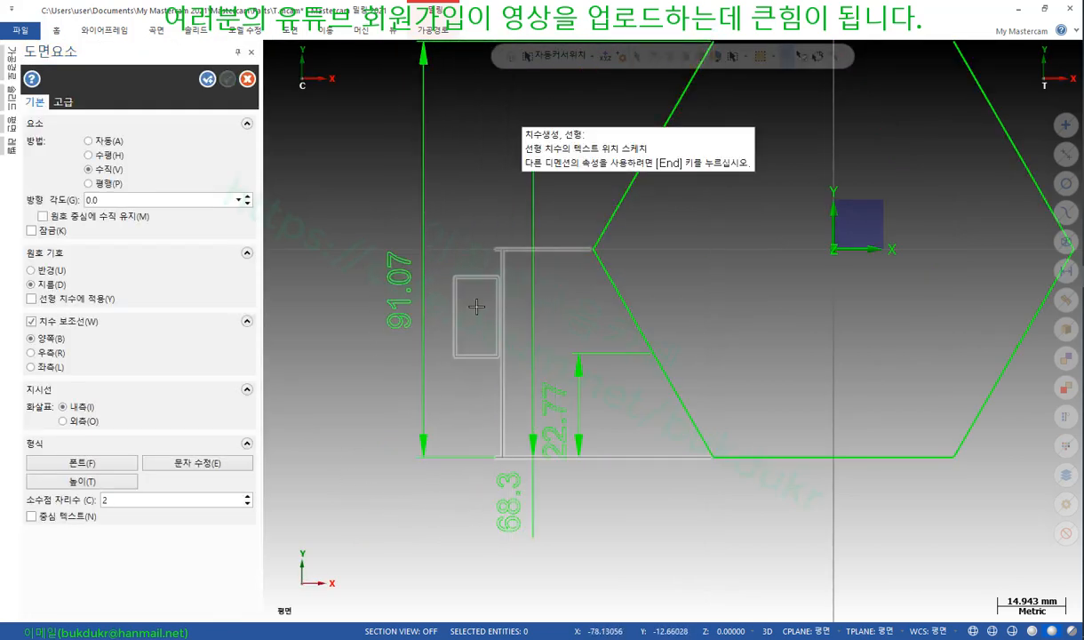
pyautogui.click(548, 330)
pyautogui.click(503, 488)
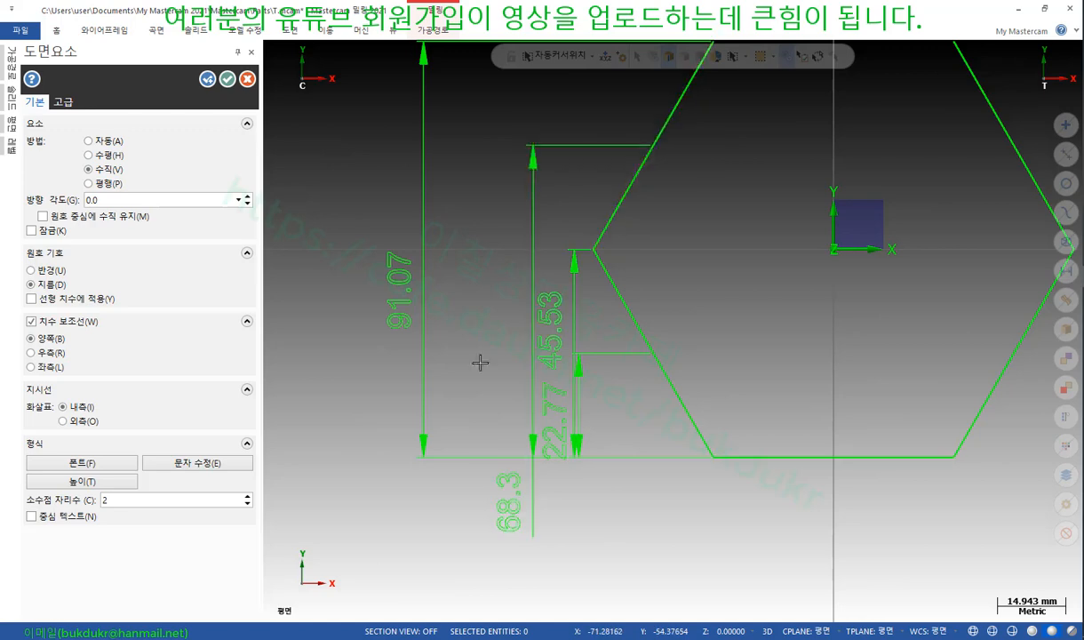
pyautogui.click(463, 280)
pyautogui.click(548, 330)
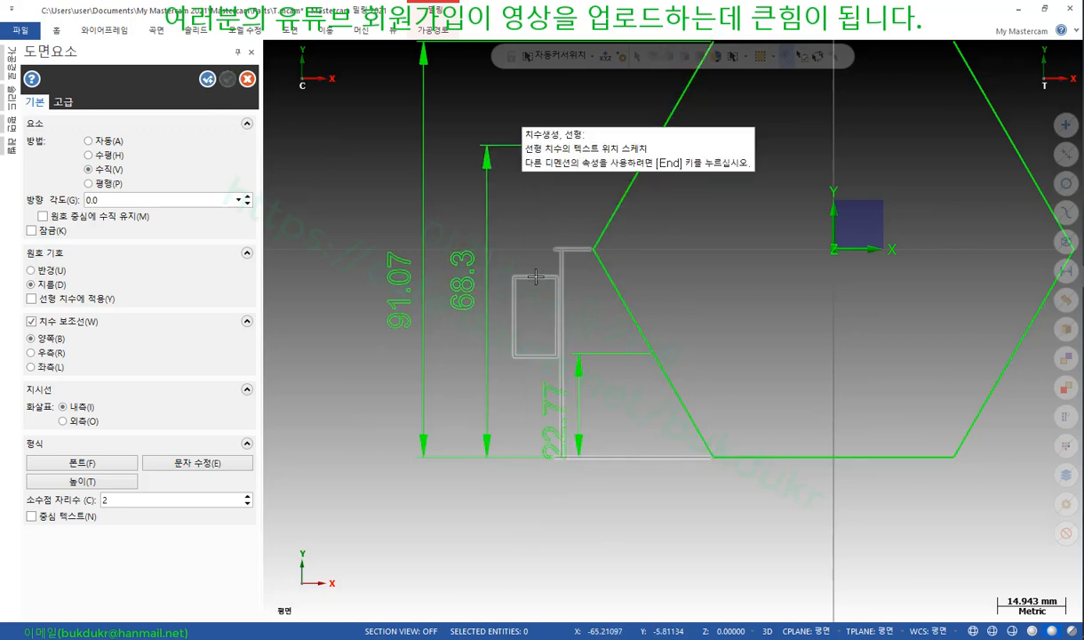
pyautogui.click(536, 353)
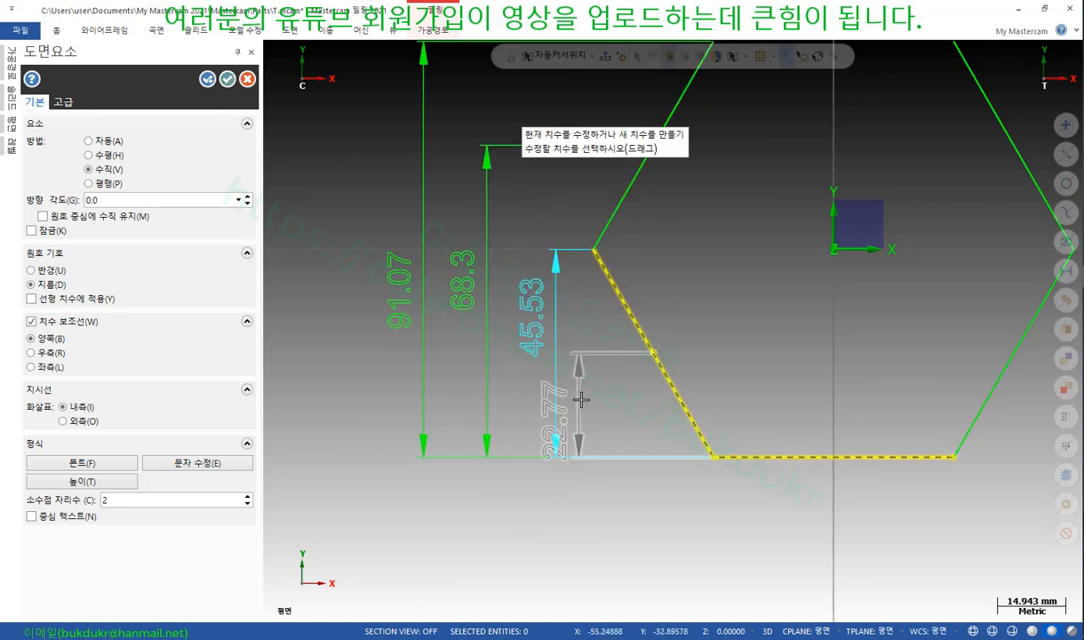
pyautogui.scroll(-1, 643, 549)
pyautogui.scroll(-1, 643, 549)
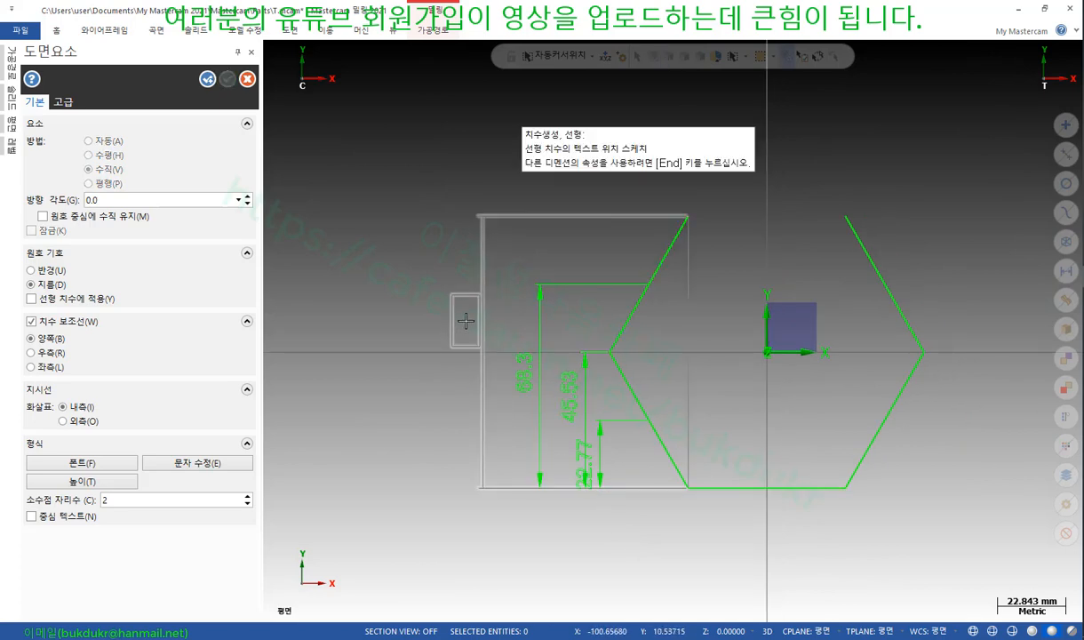
pyautogui.click(467, 353)
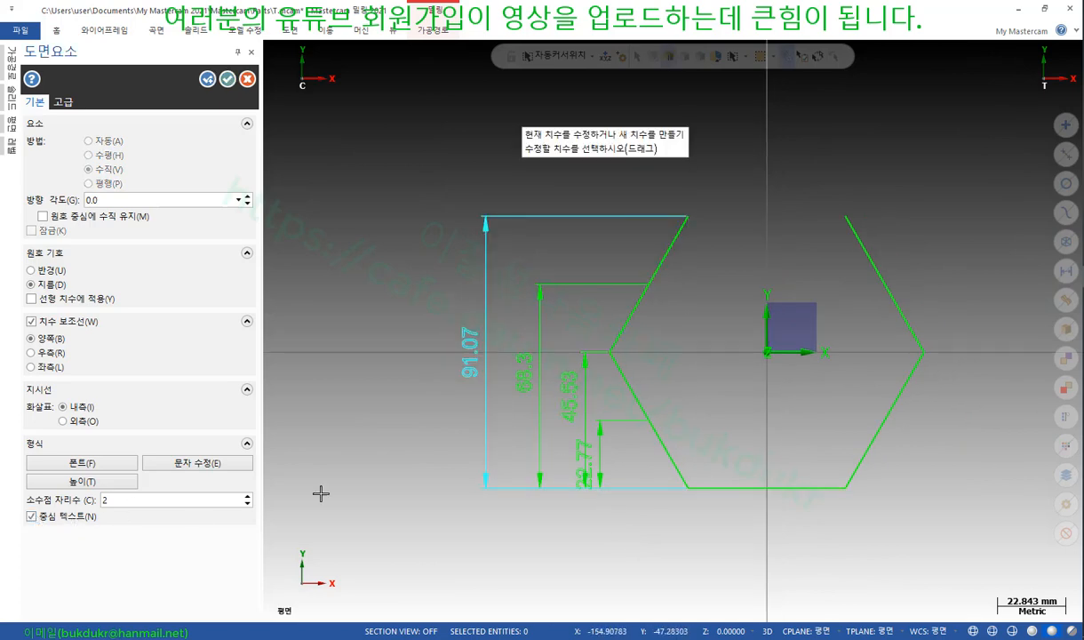
pyautogui.click(522, 371)
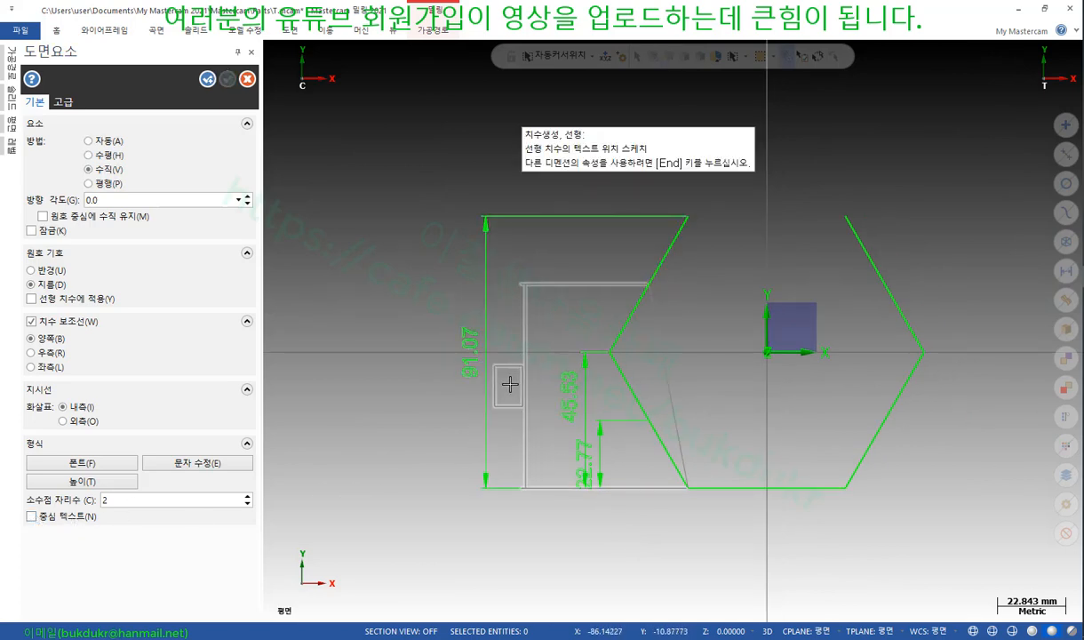
pyautogui.click(514, 385)
# Centre the text on the 68.3, 91.07 and 22.77 dimensions, adjust 45.53 and 22.77, and confirm
pyautogui.click(32, 517)
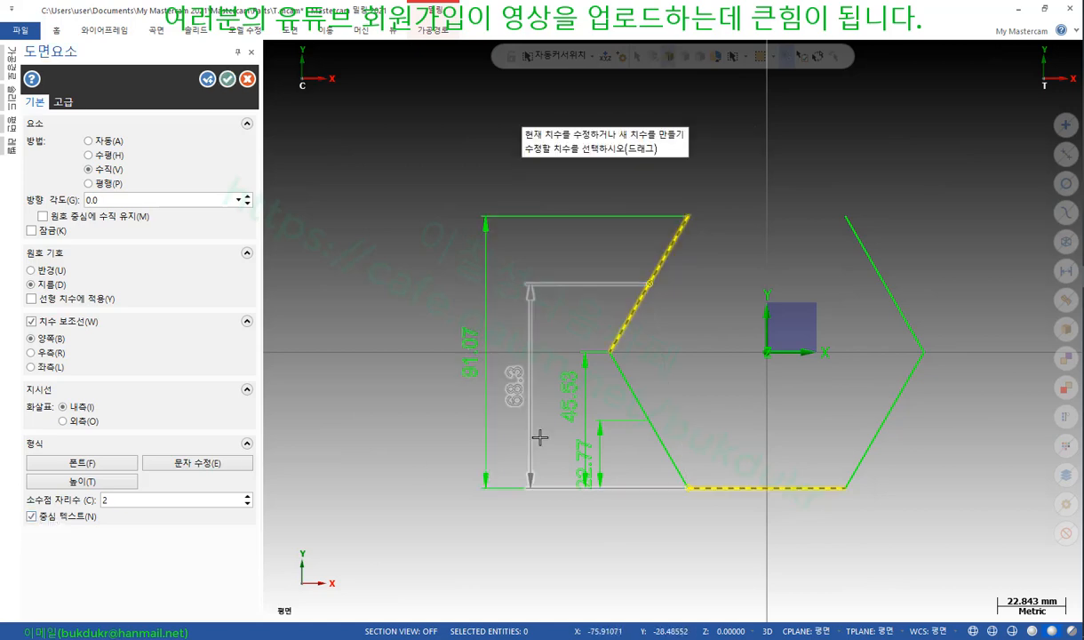
pyautogui.click(562, 396)
pyautogui.click(558, 391)
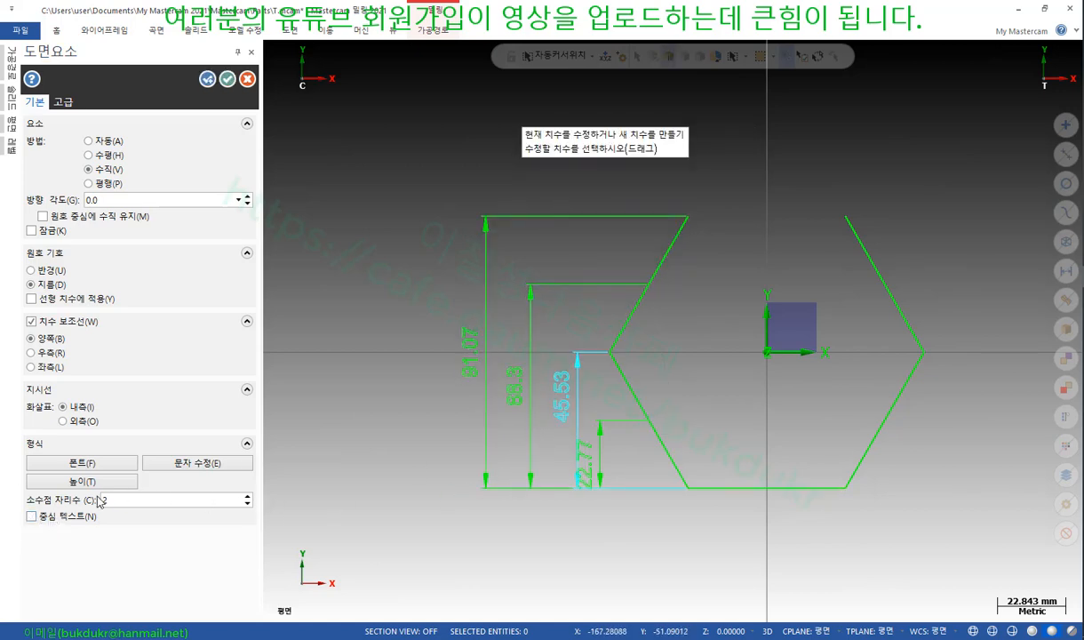
pyautogui.click(32, 517)
pyautogui.click(536, 464)
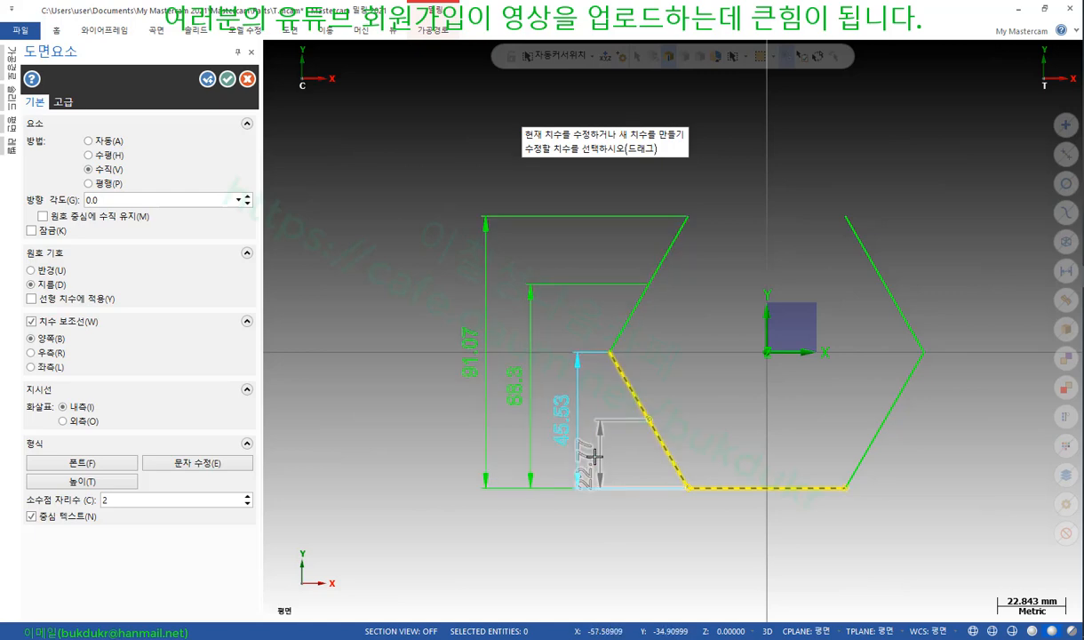
pyautogui.click(591, 455)
pyautogui.click(614, 455)
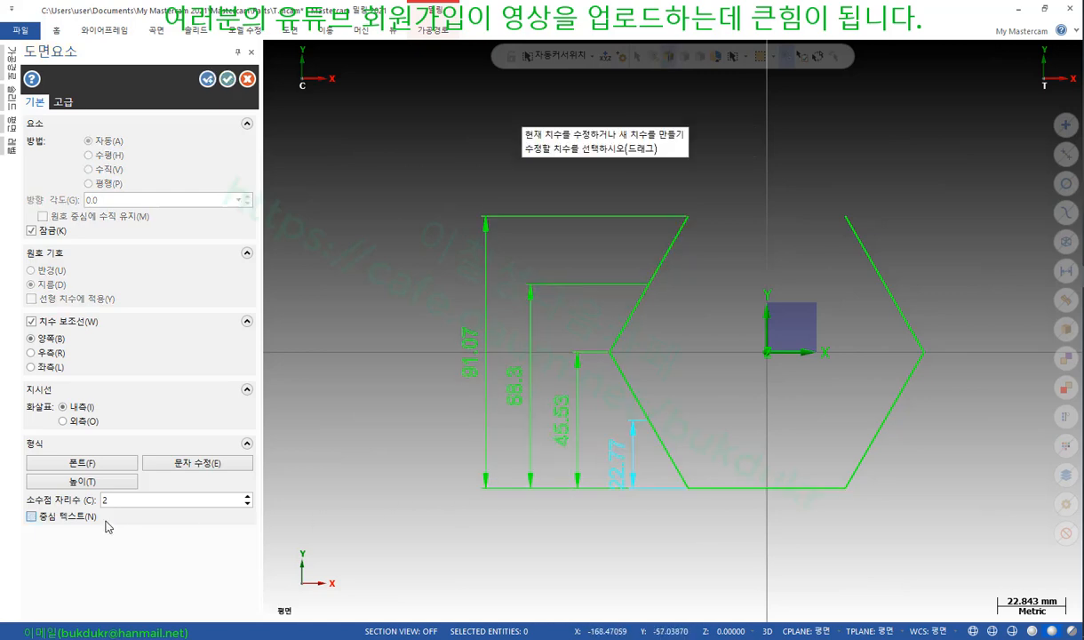
pyautogui.click(32, 517)
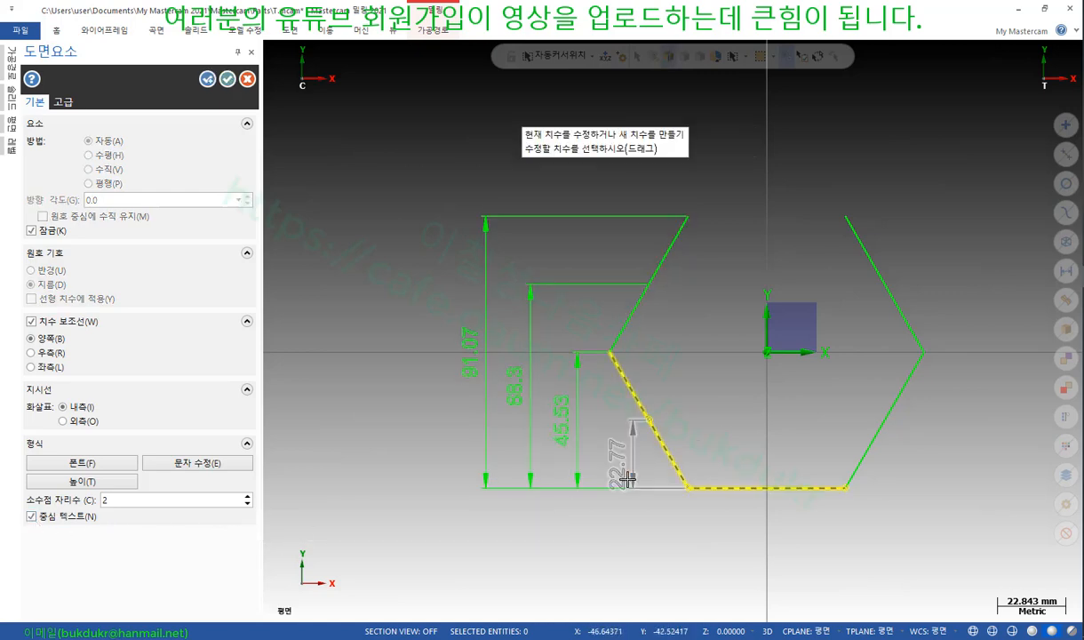
pyautogui.scroll(3, 628, 480)
pyautogui.scroll(-1, 580, 472)
pyautogui.scroll(-3, 628, 436)
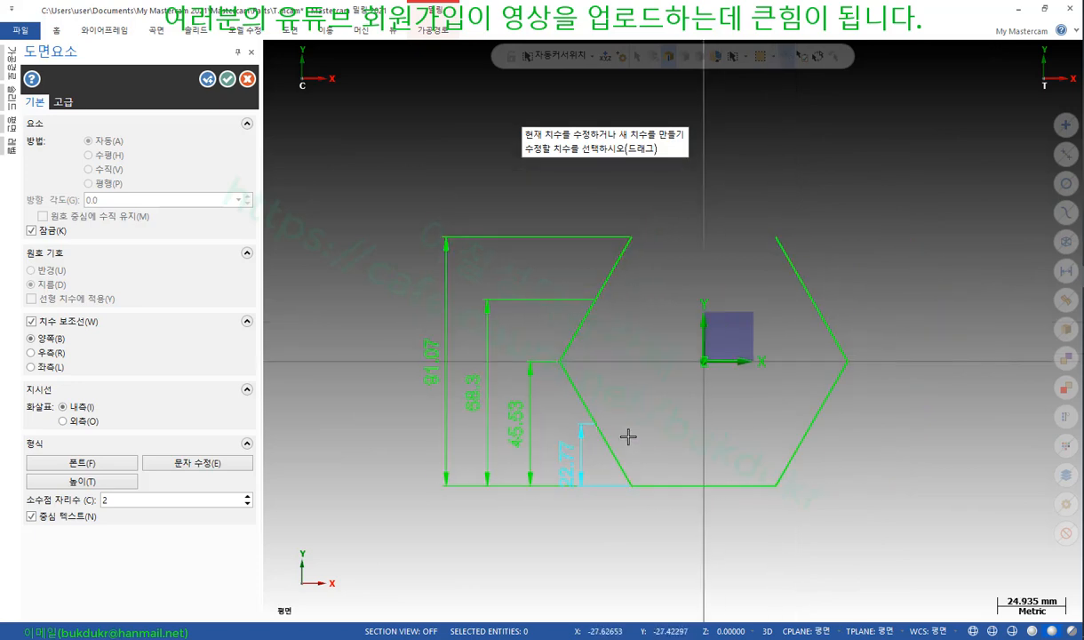
pyautogui.scroll(1, 629, 436)
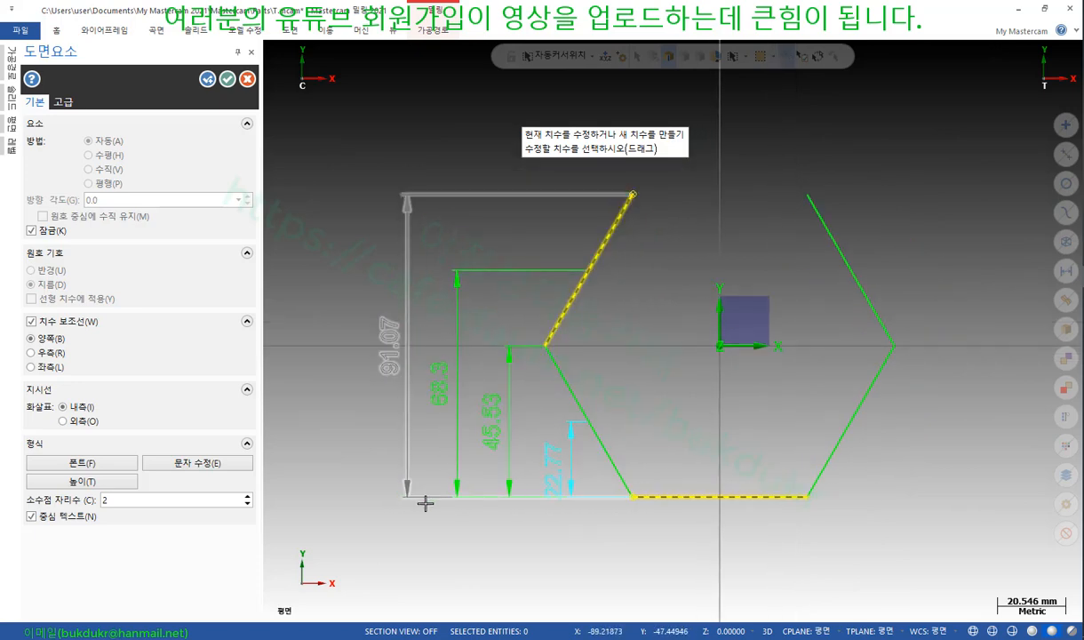
pyautogui.click(227, 79)
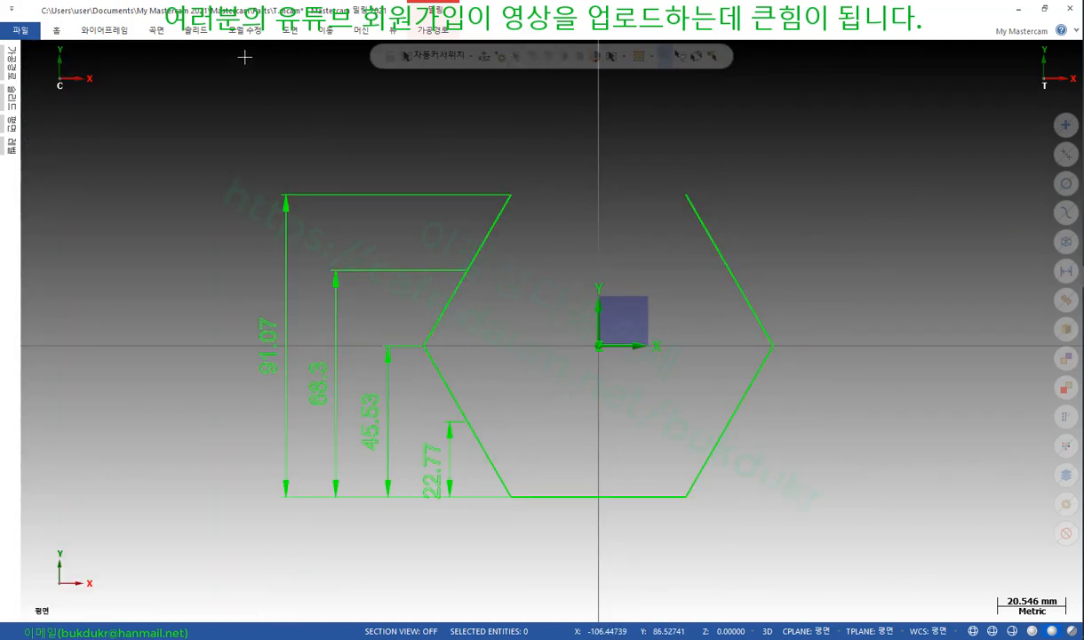
pyautogui.hotkey('alt', 'Tab')
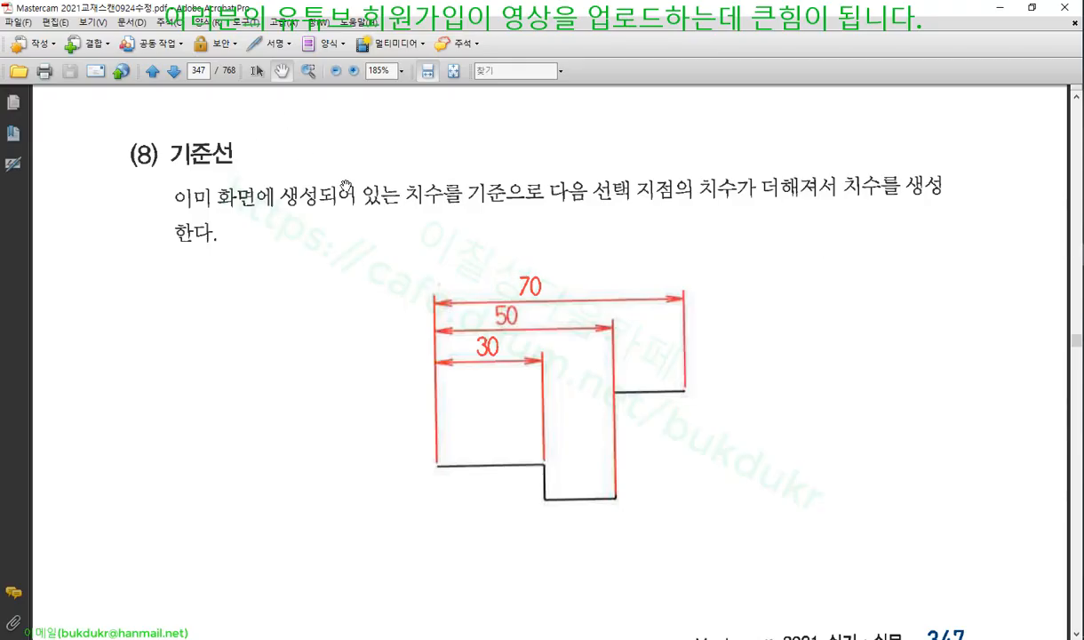
pyautogui.scroll(-10, 530, 284)
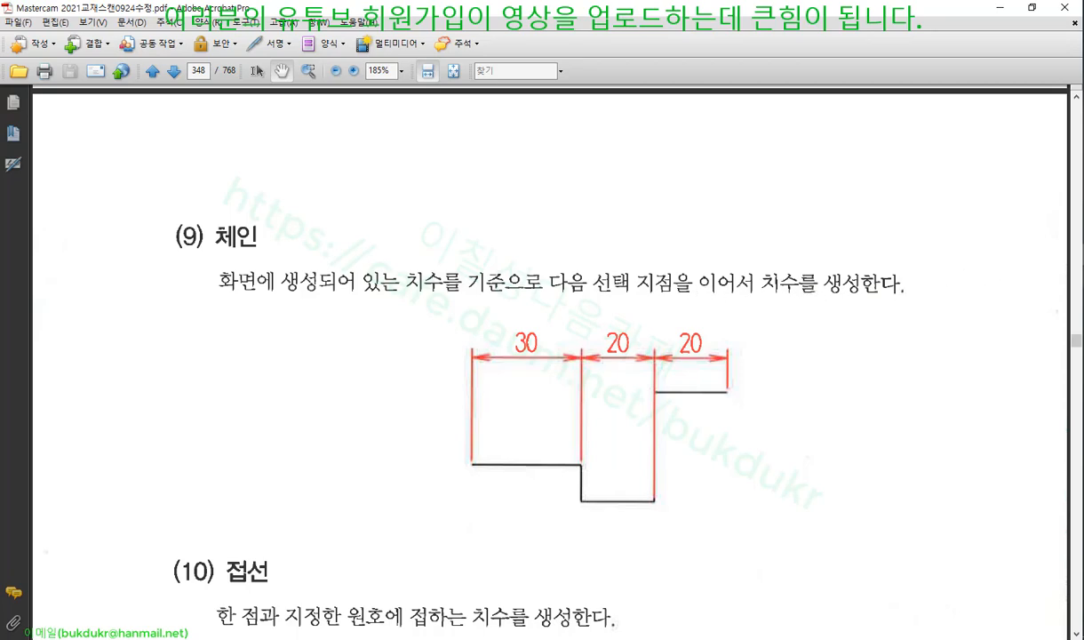
pyautogui.hotkey('alt', 'Tab')
pyautogui.scroll(-2, 607, 315)
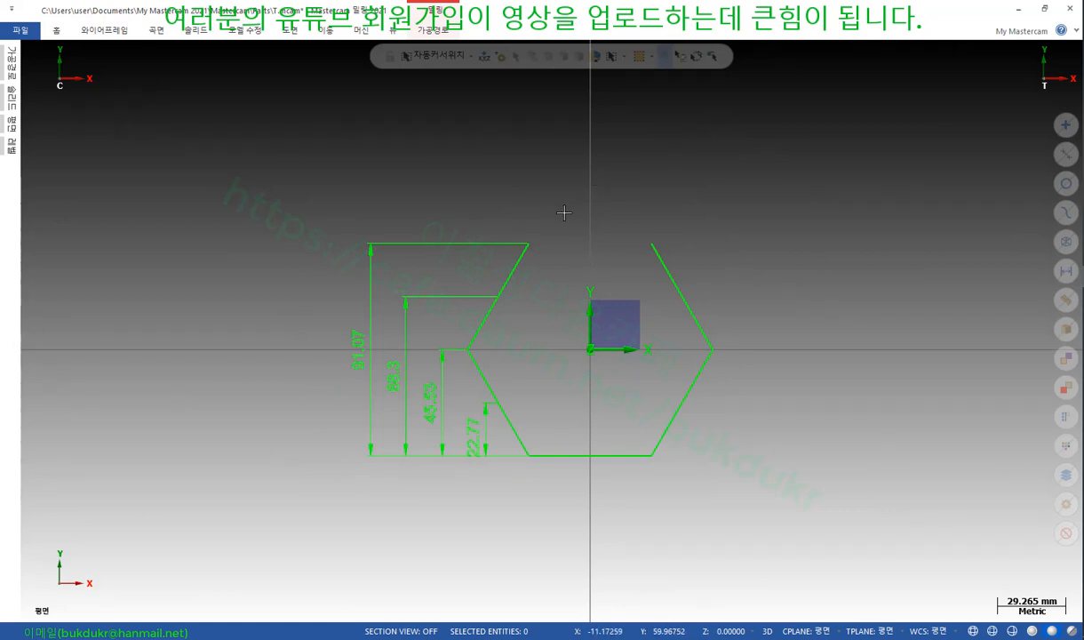
# Delete the four vertical dimensions and add a horizontal 26.29 dimension over the upper-left edge
pyautogui.click(1065, 270)
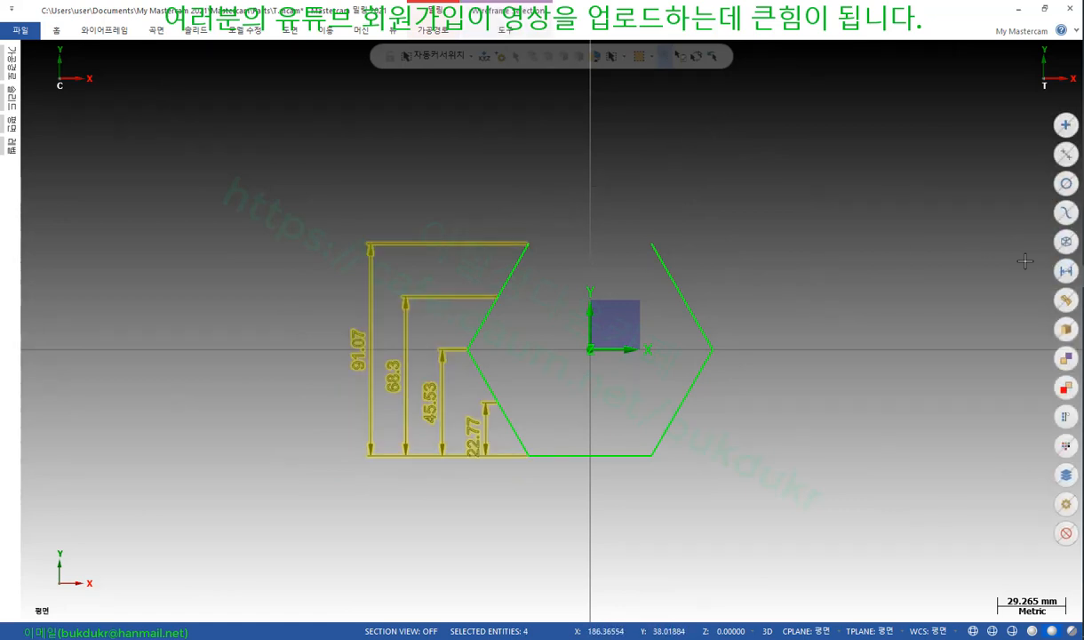
pyautogui.press('Delete')
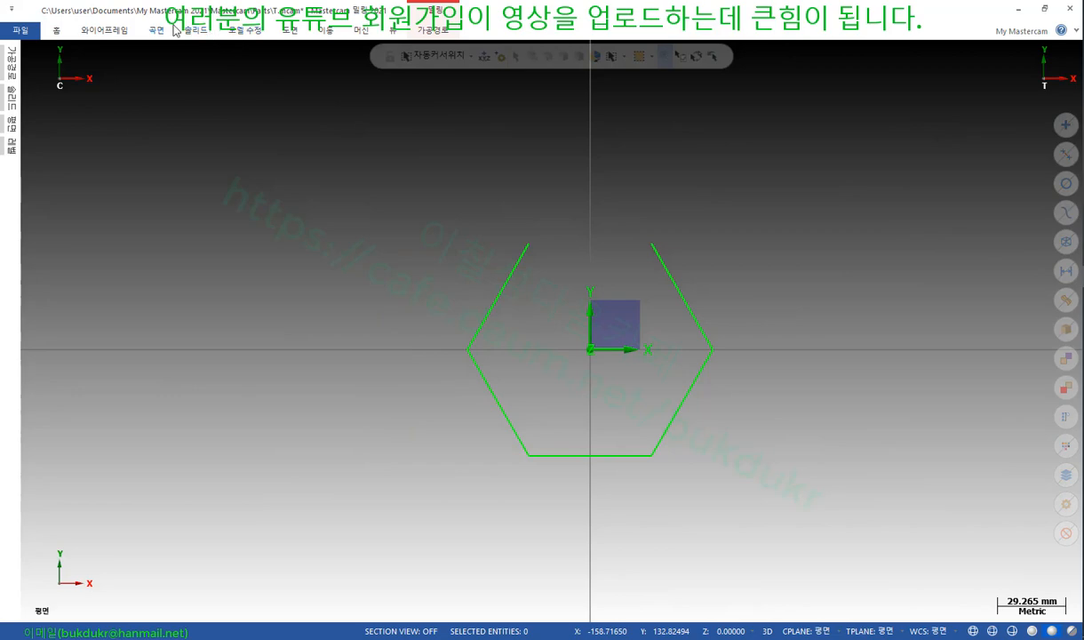
pyautogui.click(292, 32)
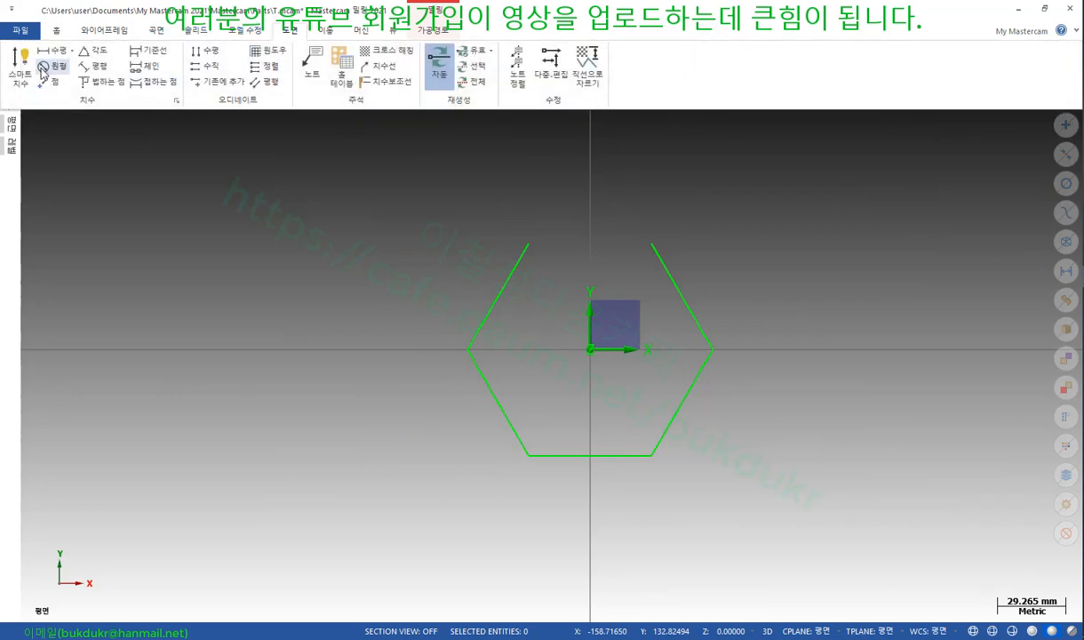
pyautogui.click(19, 66)
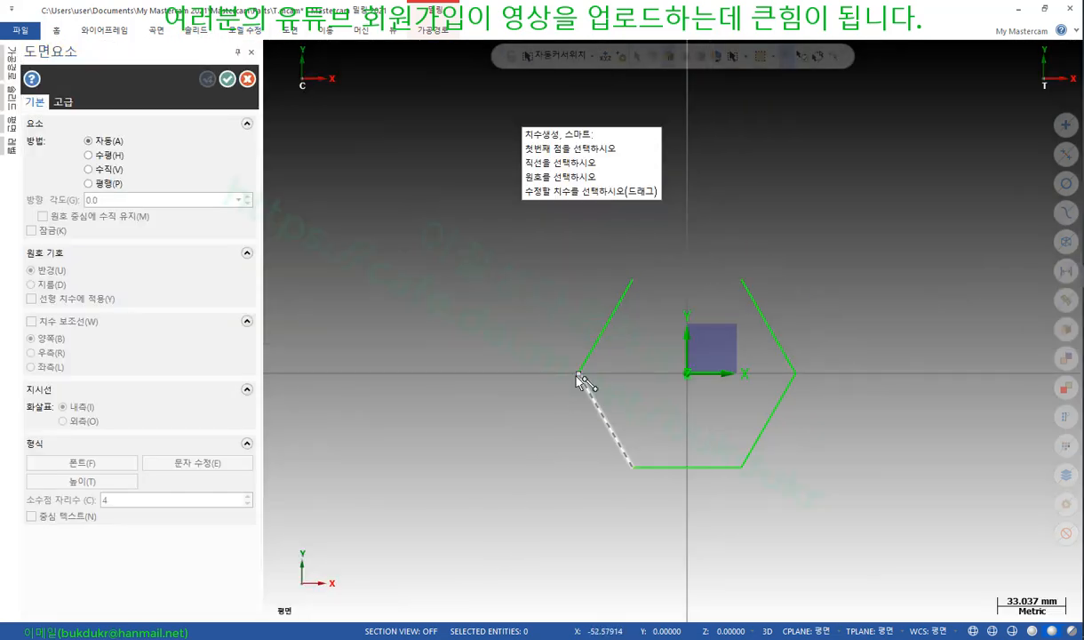
pyautogui.click(578, 374)
pyautogui.click(633, 281)
pyautogui.scroll(-1, 586, 462)
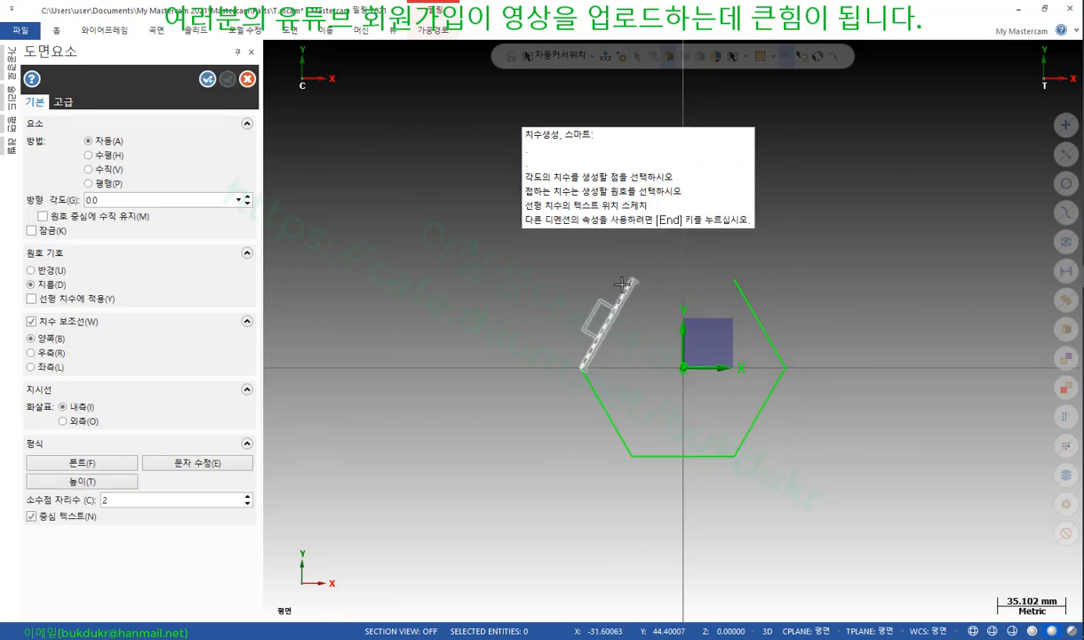
pyautogui.scroll(1, 613, 364)
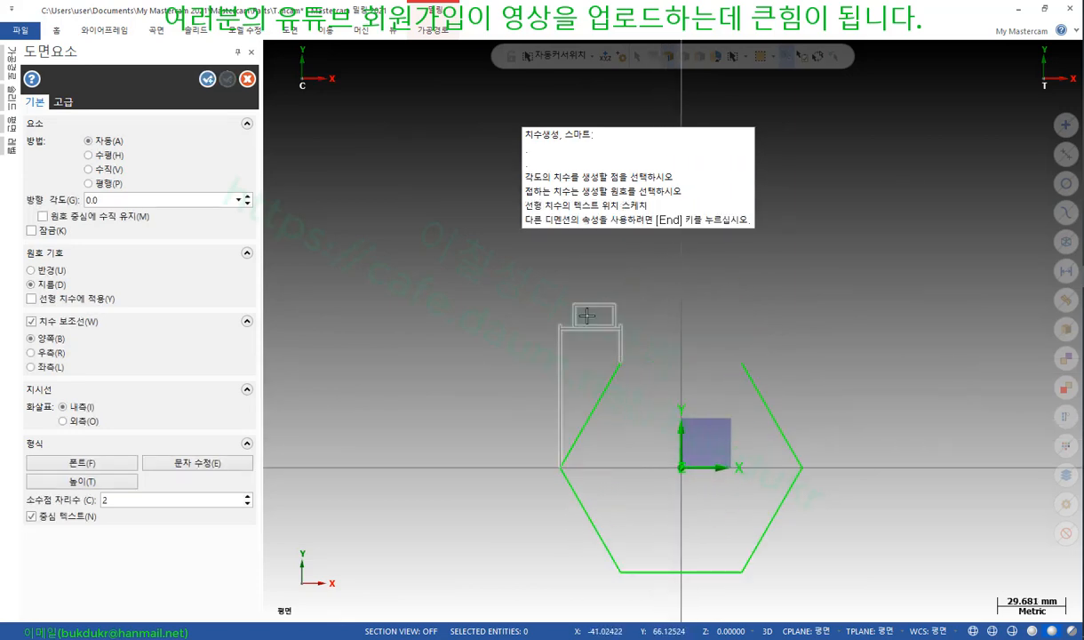
pyautogui.click(592, 320)
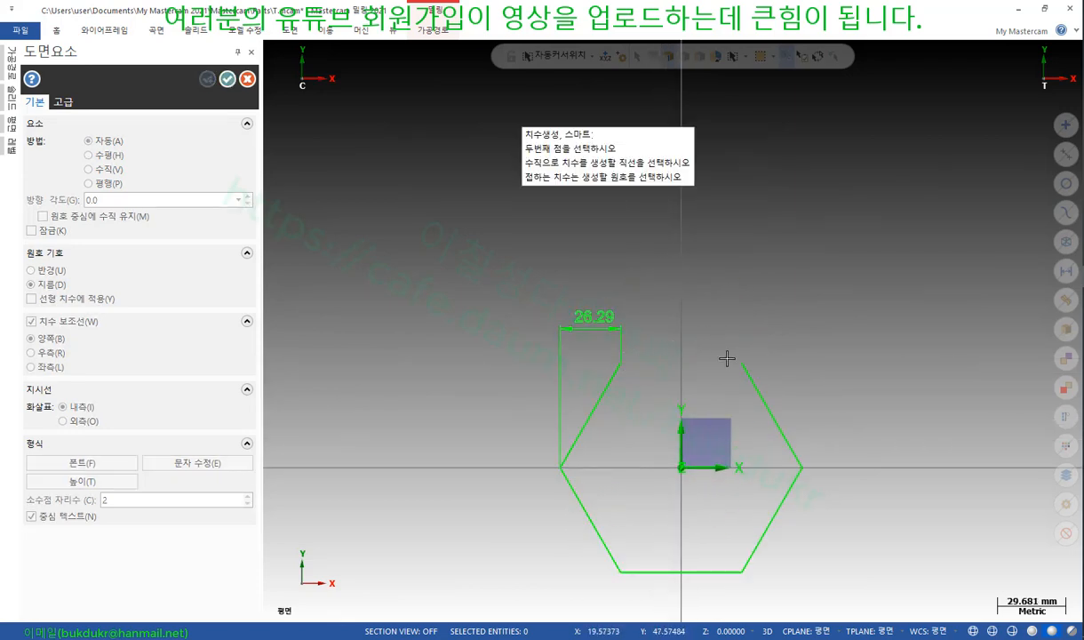
# Add the 52.58 top-edge dimension and the right-hand 26.29 dimension, then confirm
pyautogui.click(716, 363)
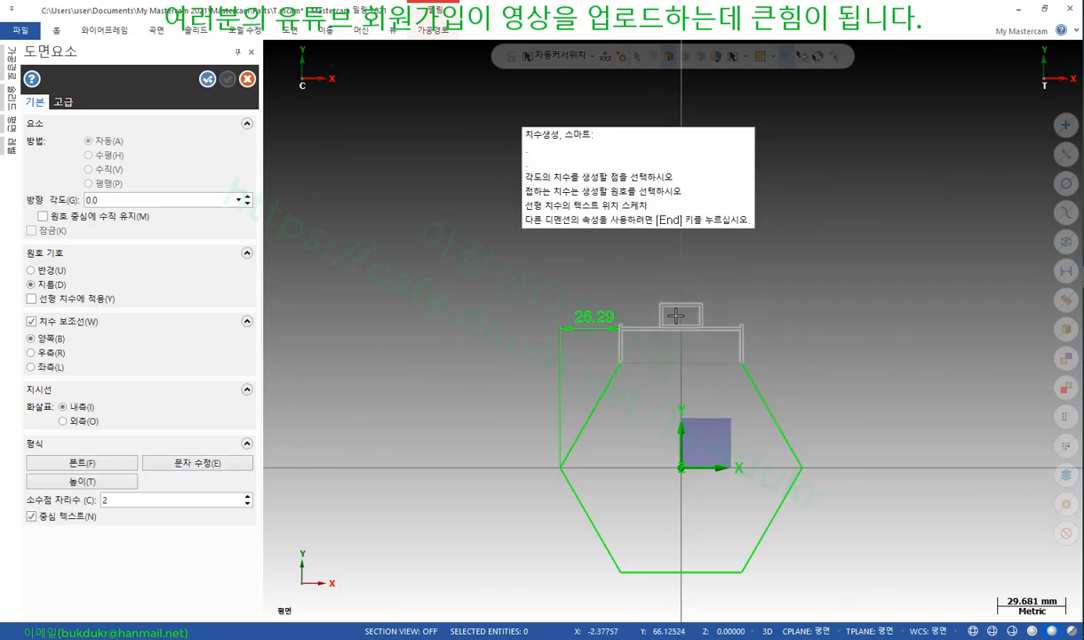
pyautogui.click(681, 317)
pyautogui.click(745, 364)
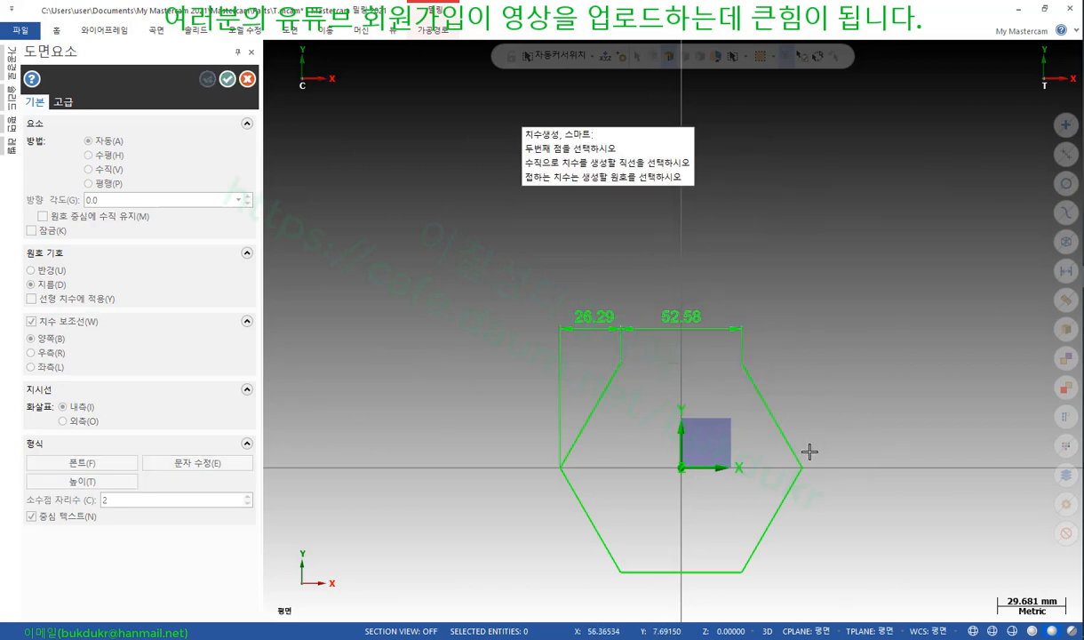
pyautogui.click(804, 468)
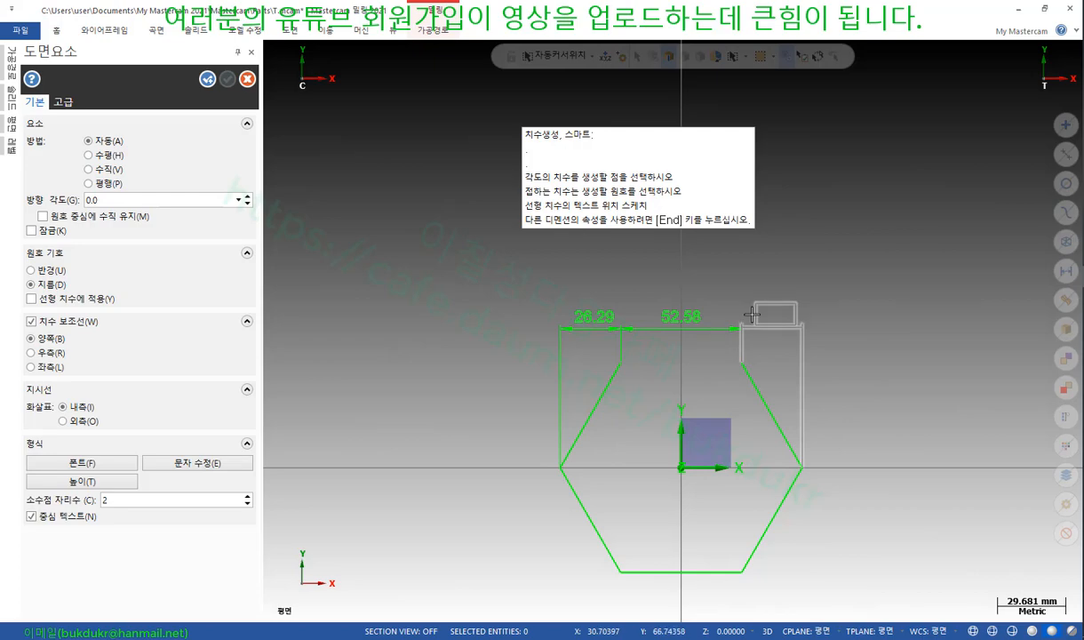
pyautogui.click(754, 314)
pyautogui.scroll(1, 639, 293)
pyautogui.scroll(3, 639, 293)
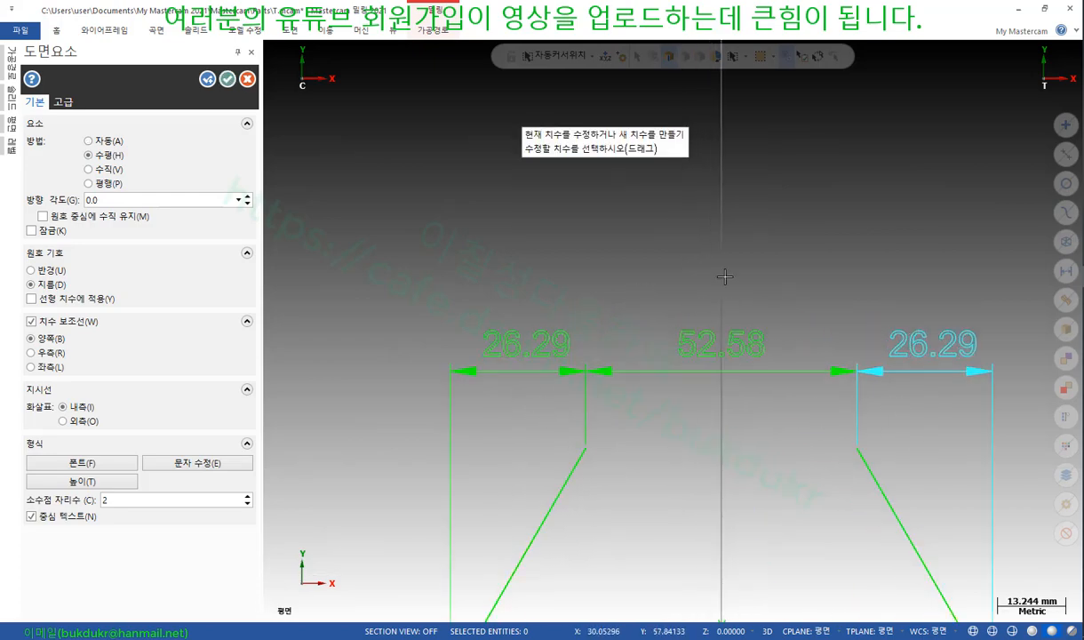
pyautogui.scroll(-3, 723, 274)
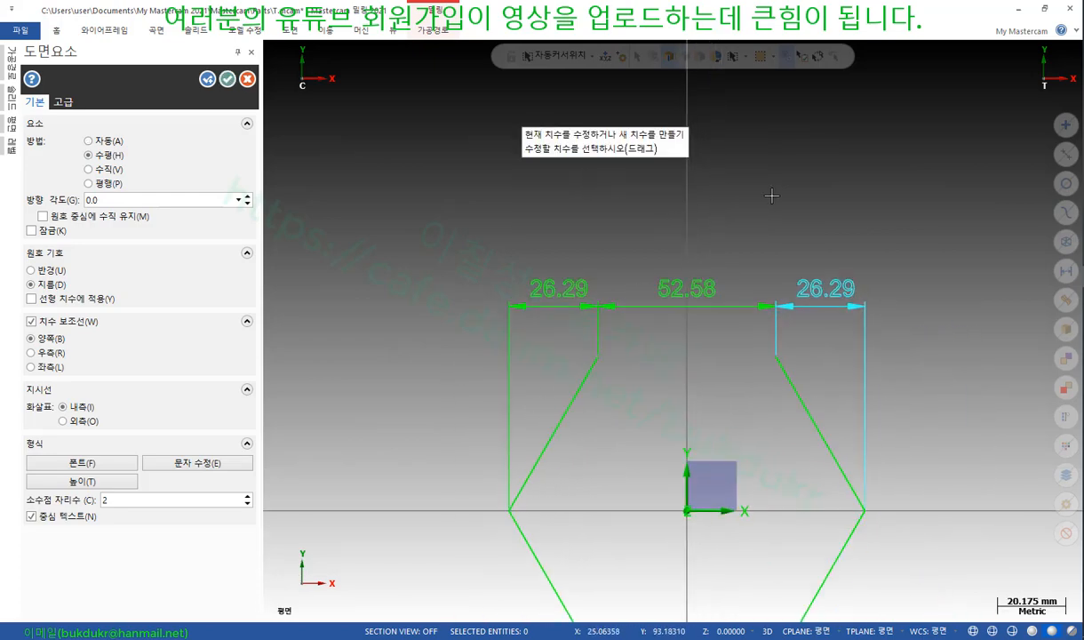
pyautogui.click(227, 80)
pyautogui.scroll(3, 752, 289)
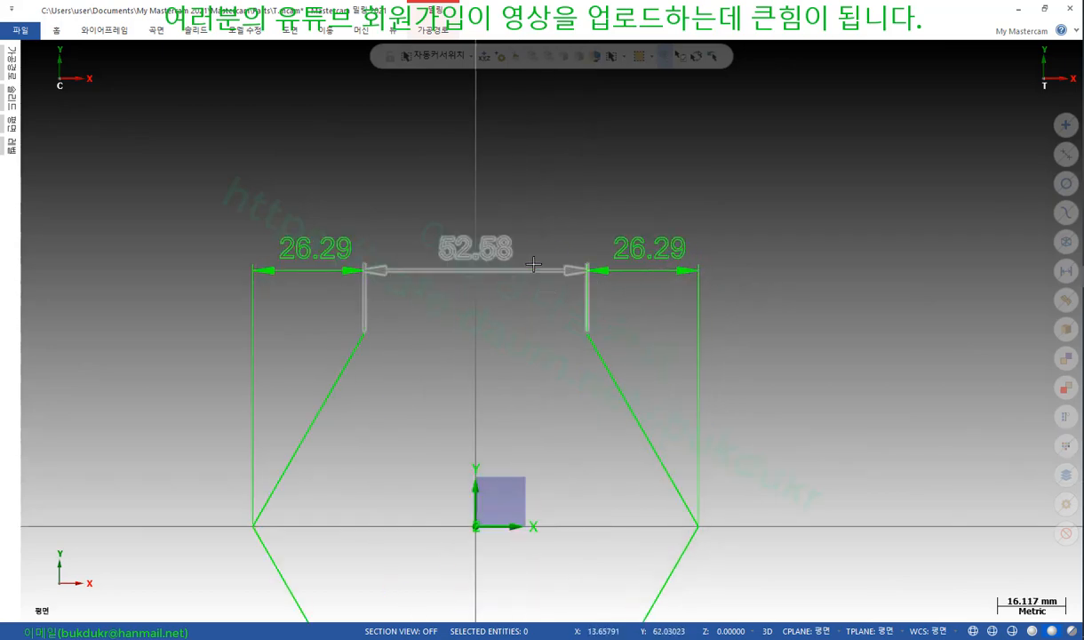
pyautogui.scroll(-1, 844, 247)
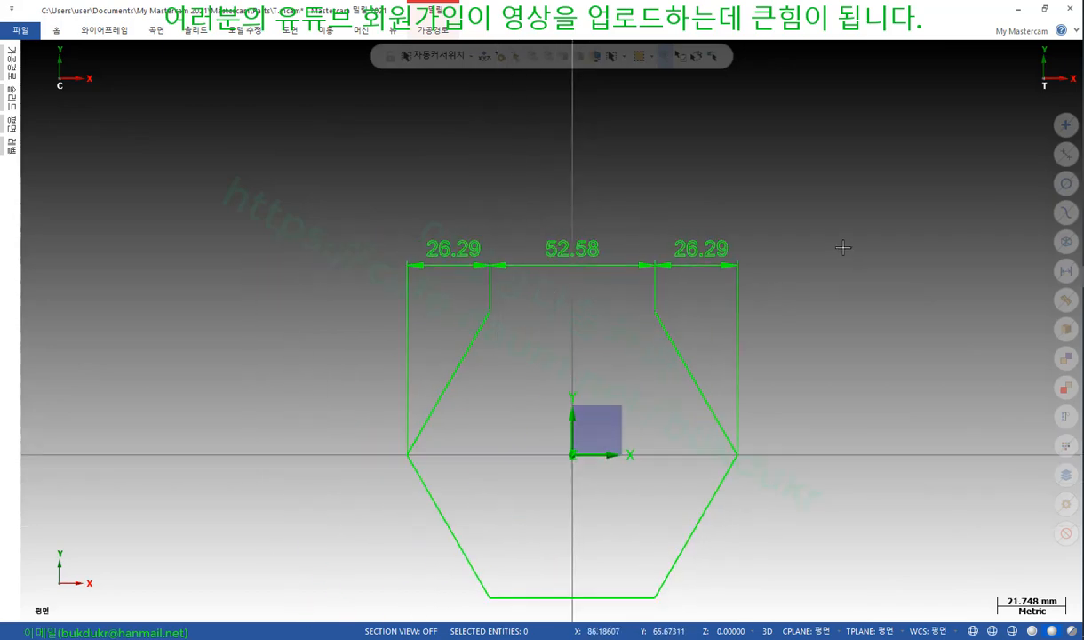
pyautogui.click(1066, 270)
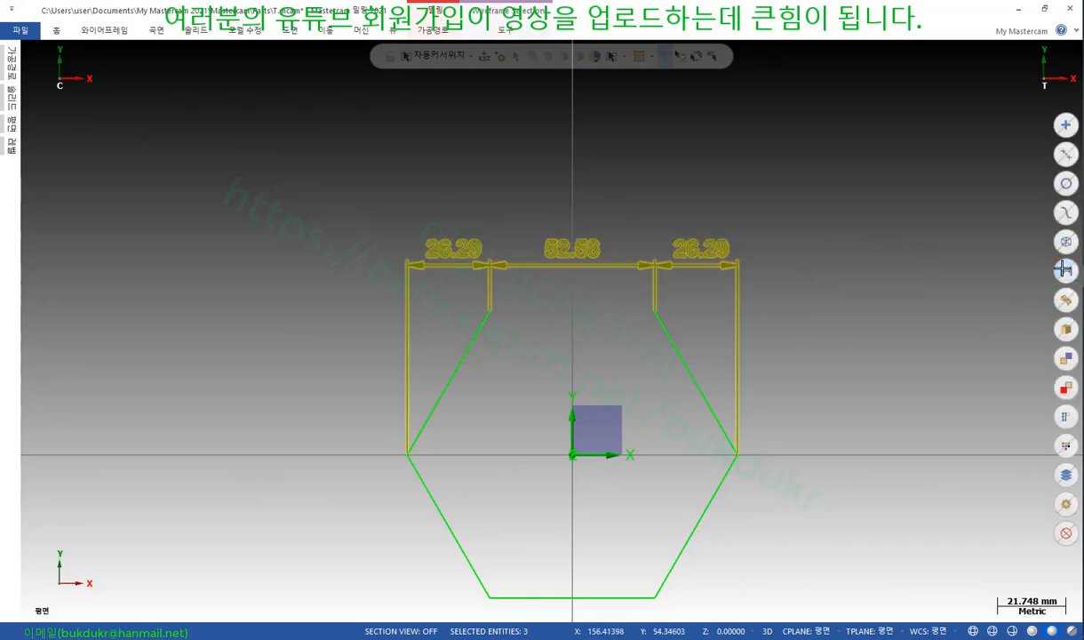
pyautogui.press('Delete')
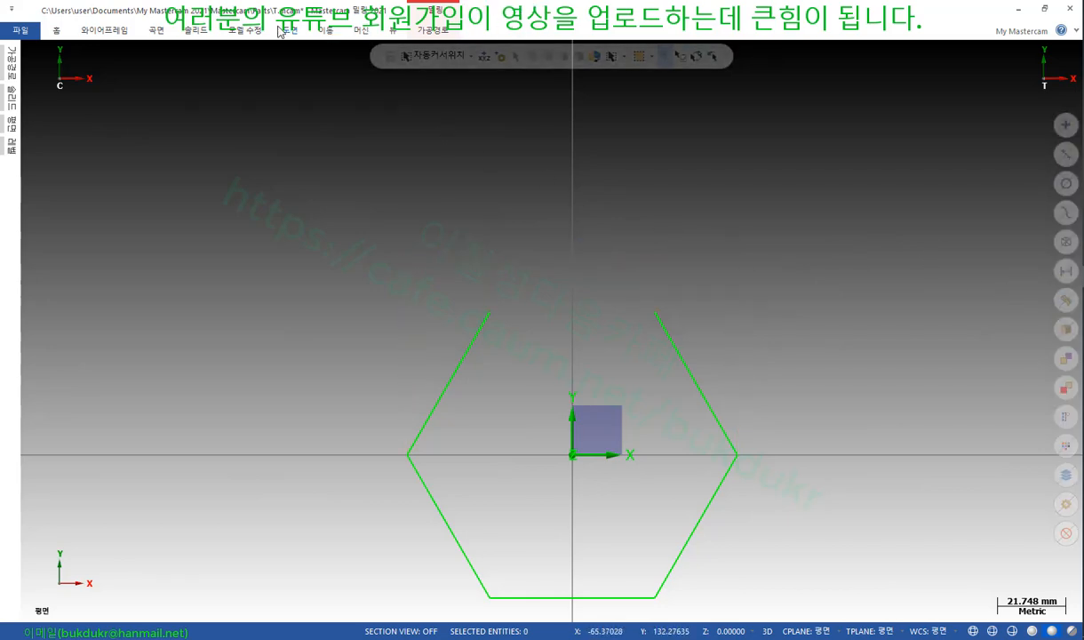
pyautogui.click(289, 31)
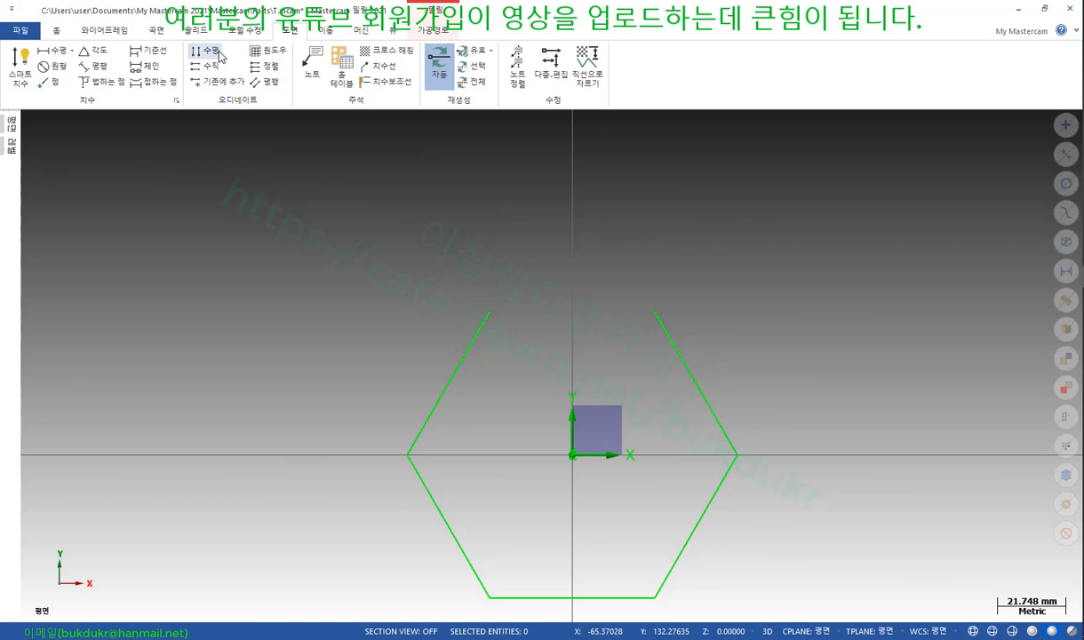
pyautogui.click(144, 66)
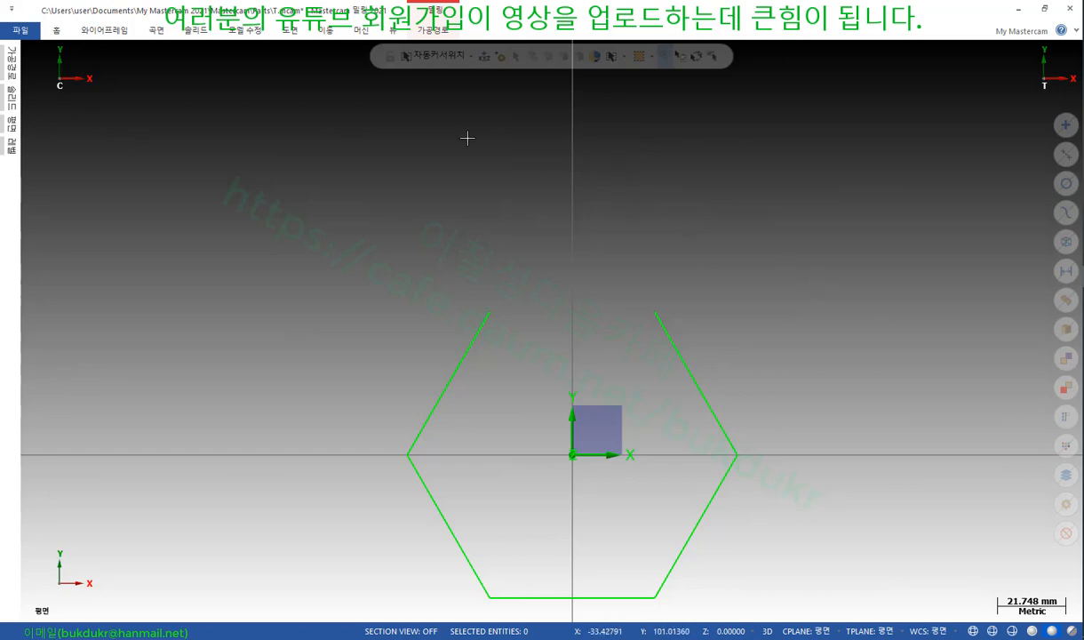
pyautogui.click(290, 30)
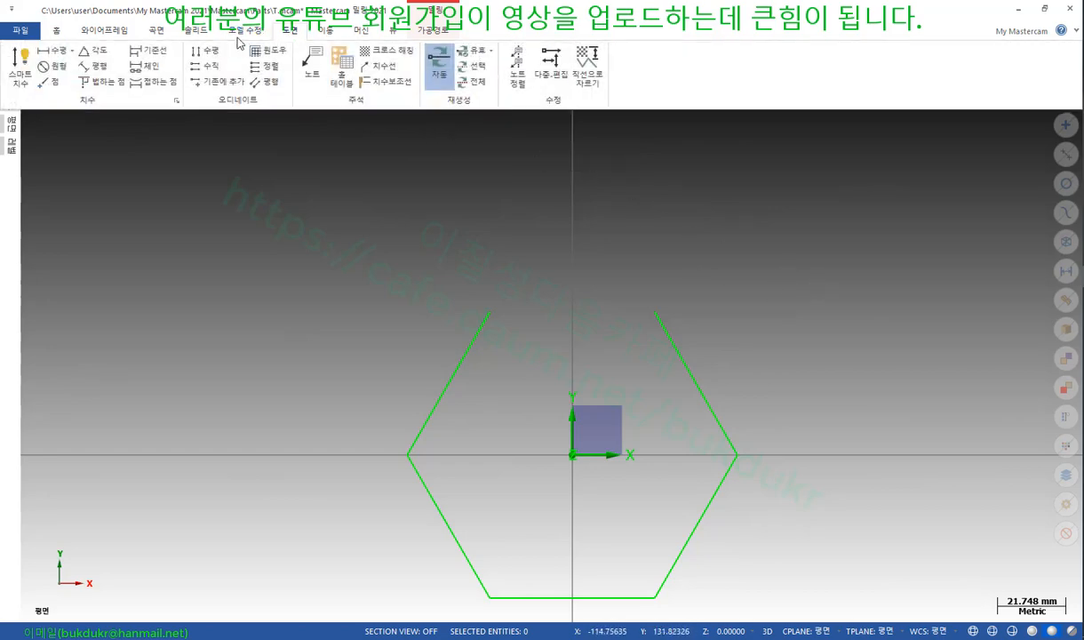
# Add a horizontal 26.29 dimension from the left vertex to the top-left vertex
pyautogui.click(22, 70)
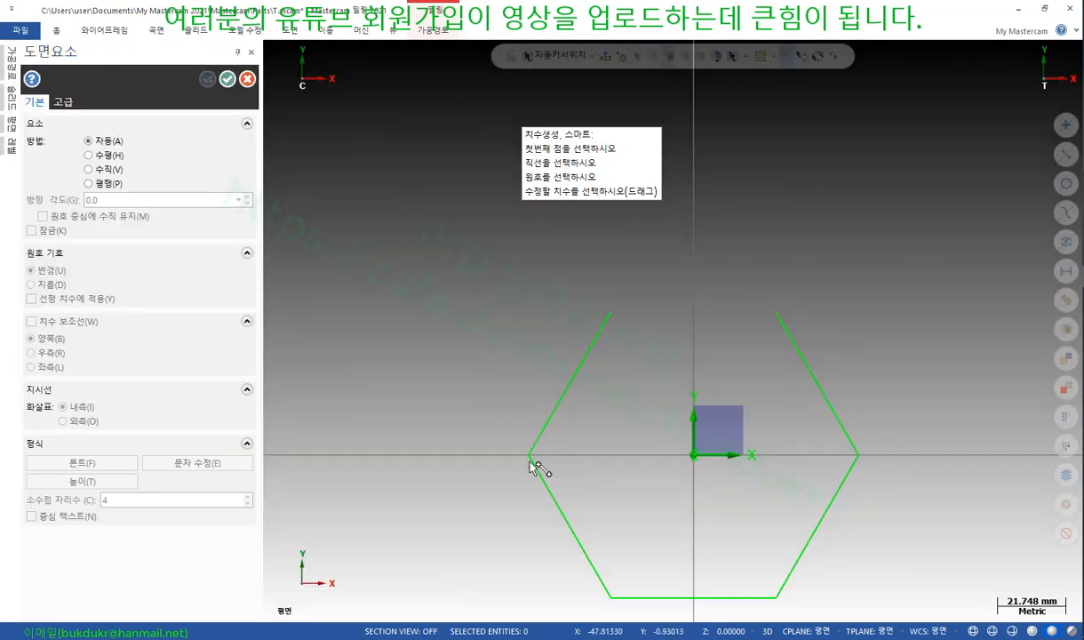
pyautogui.click(529, 454)
pyautogui.click(610, 314)
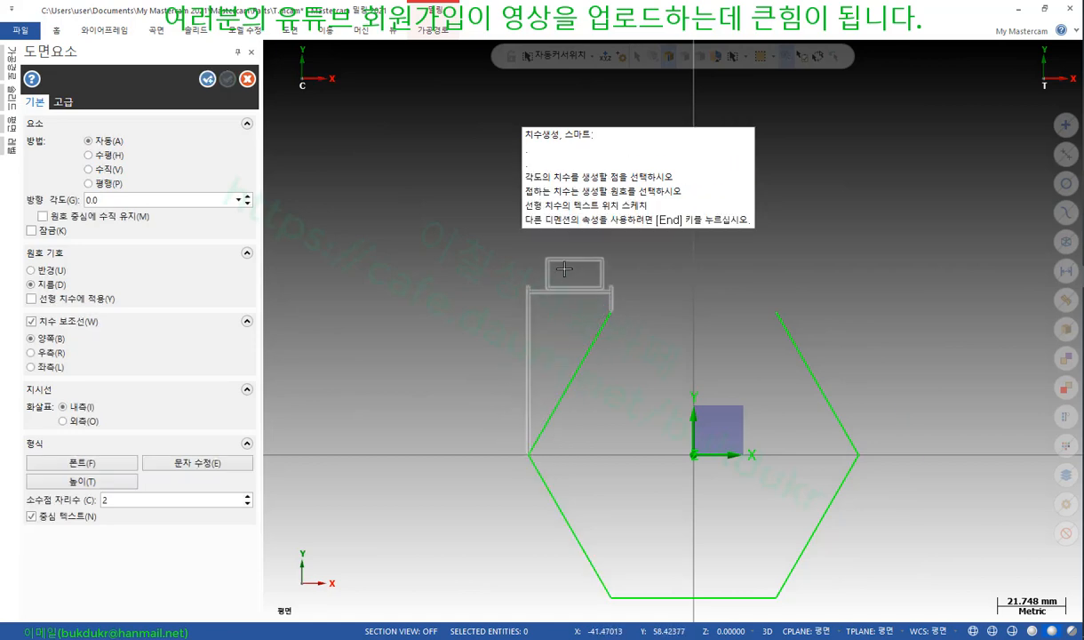
pyautogui.click(565, 258)
pyautogui.click(247, 79)
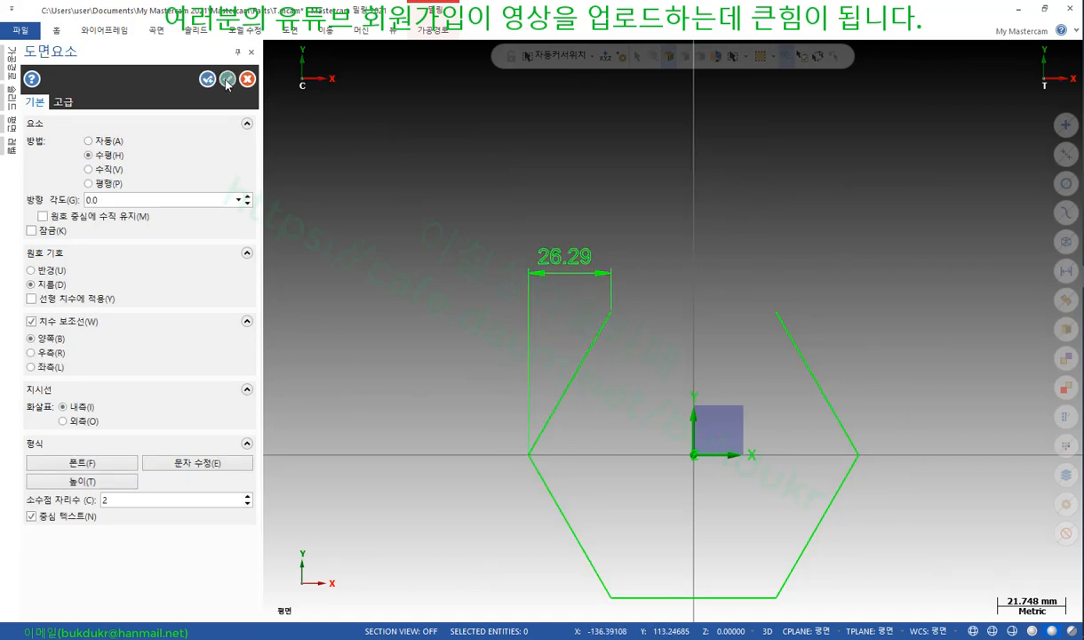
# Chain three more 26.29 dimensions from it through the origin, top-right and right vertices
pyautogui.click(288, 31)
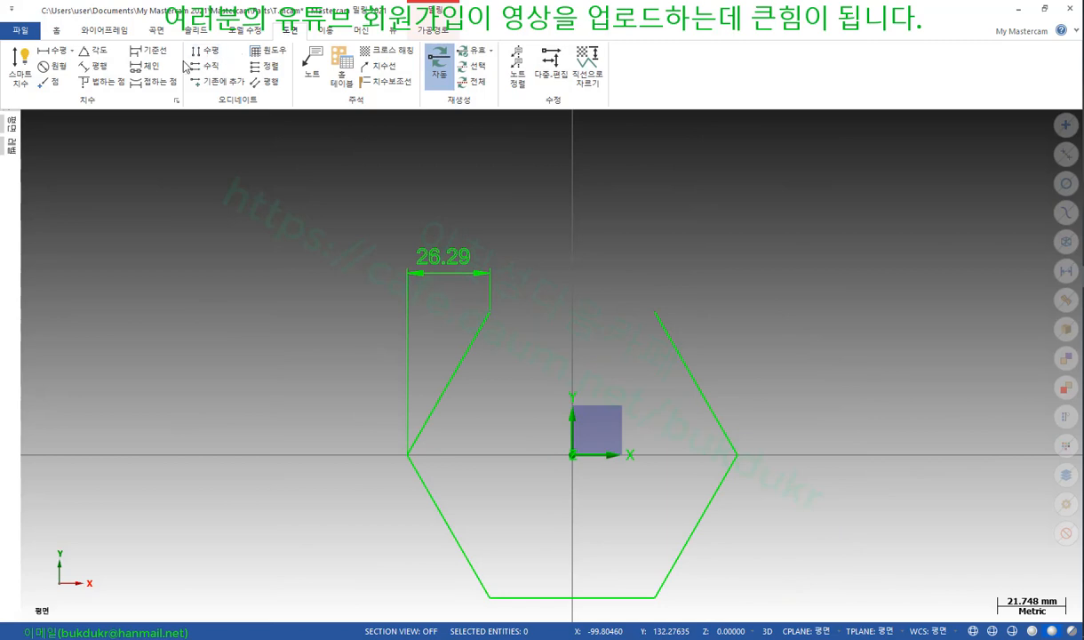
pyautogui.click(149, 66)
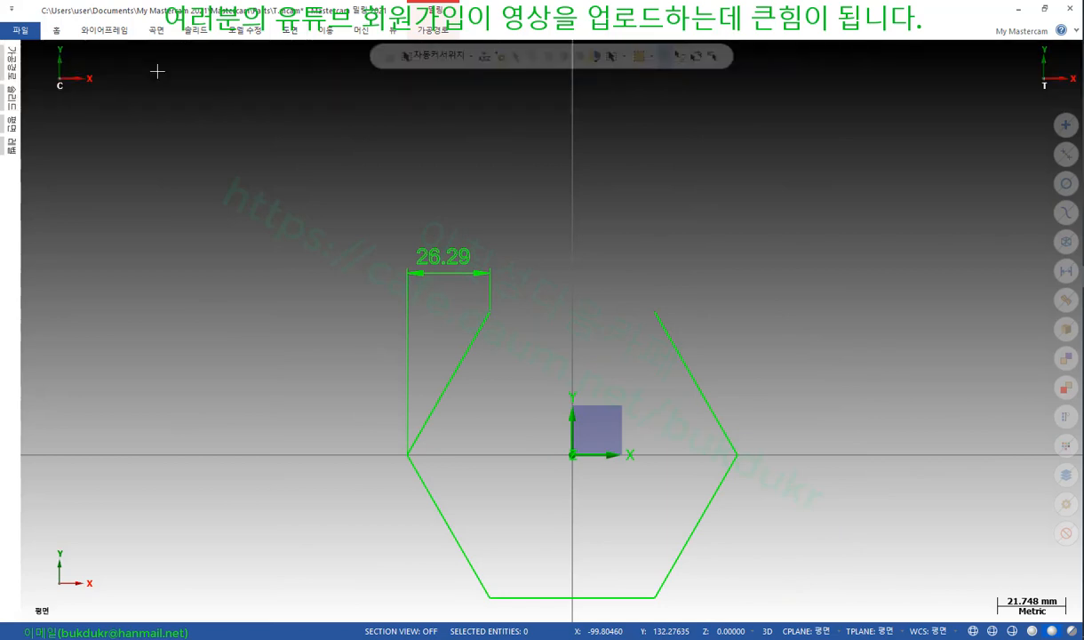
pyautogui.click(404, 314)
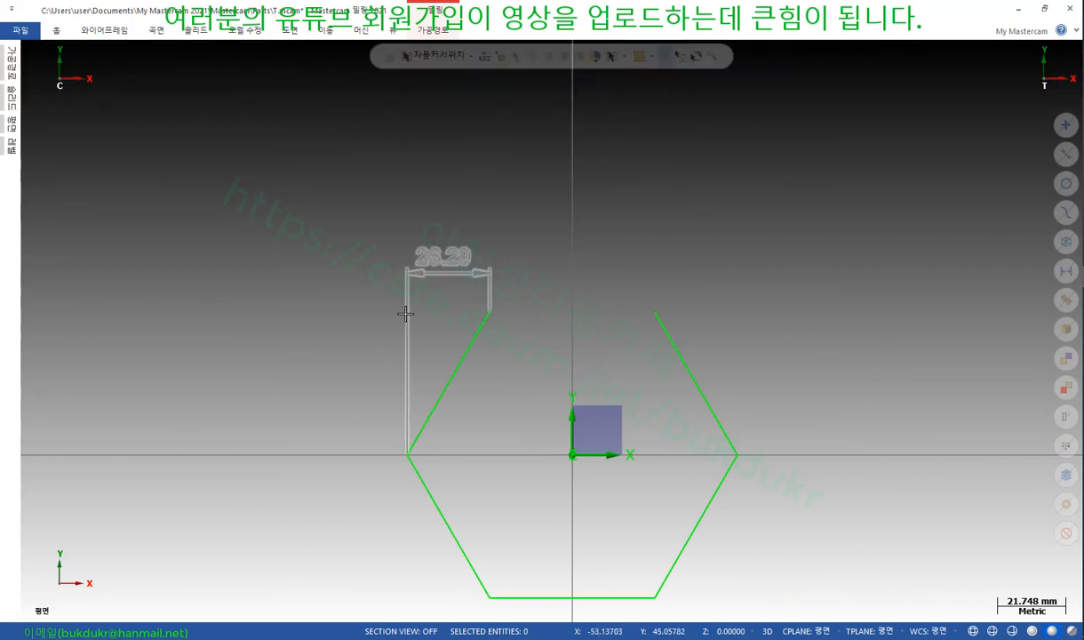
pyautogui.click(574, 456)
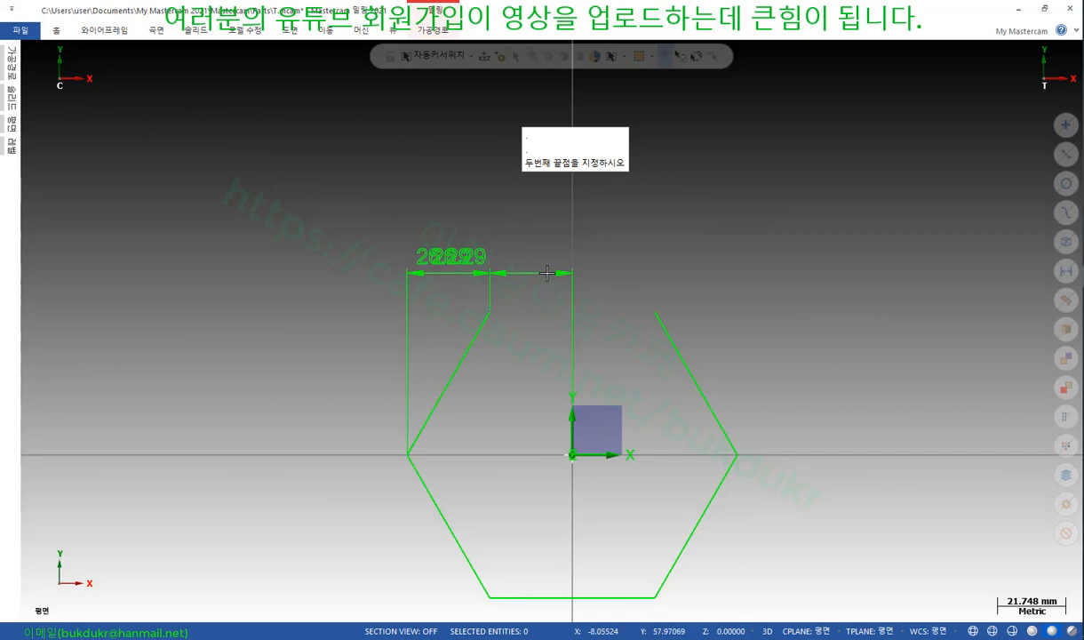
pyautogui.click(654, 314)
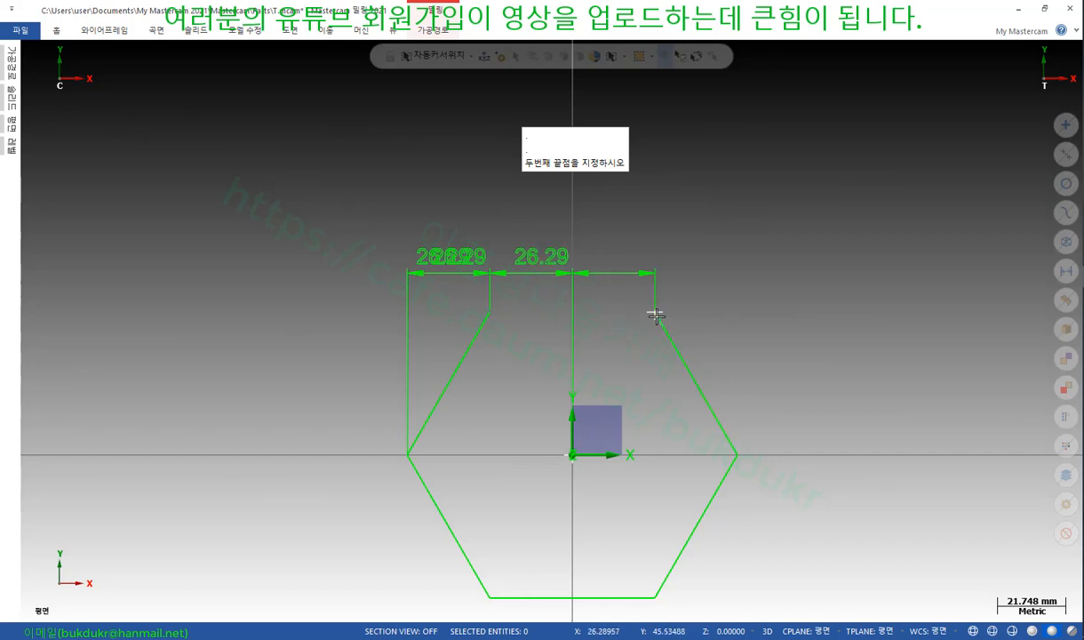
pyautogui.click(737, 454)
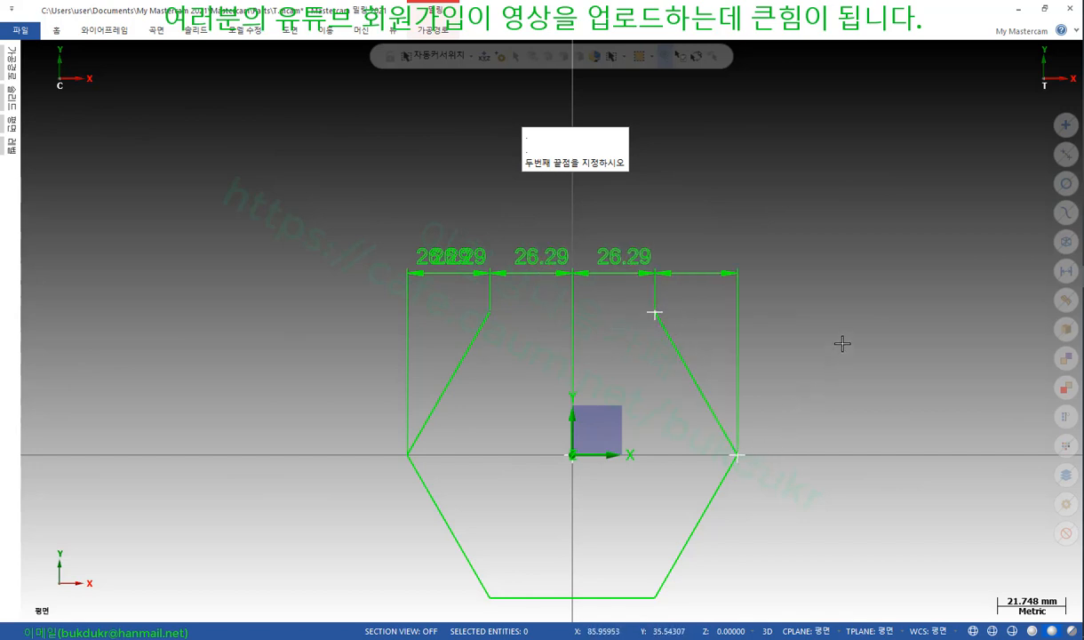
pyautogui.scroll(1, 745, 234)
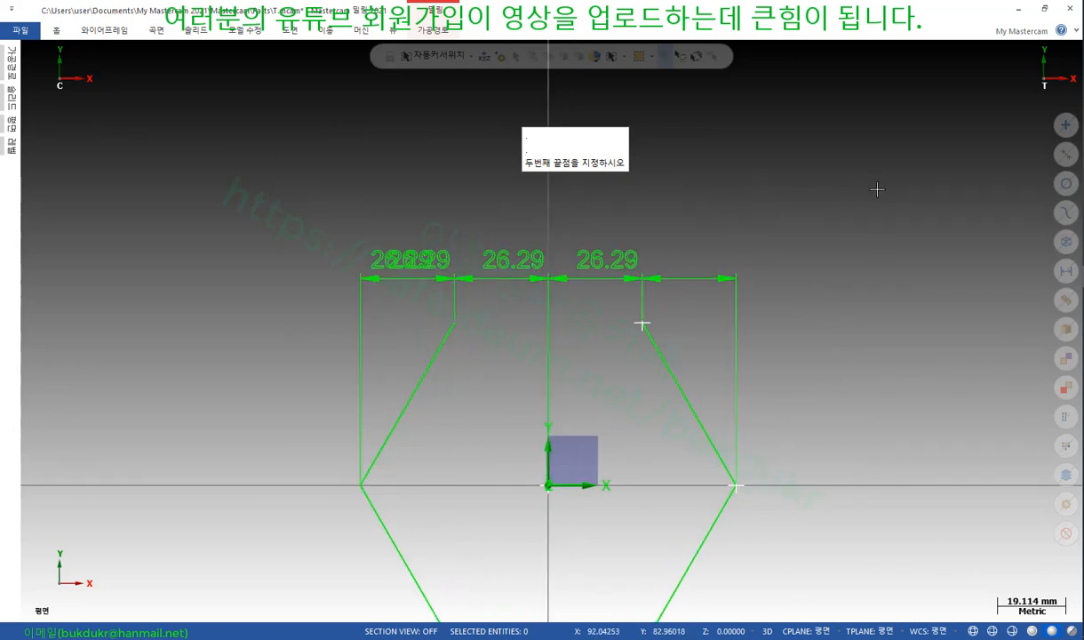
pyautogui.scroll(3, 877, 189)
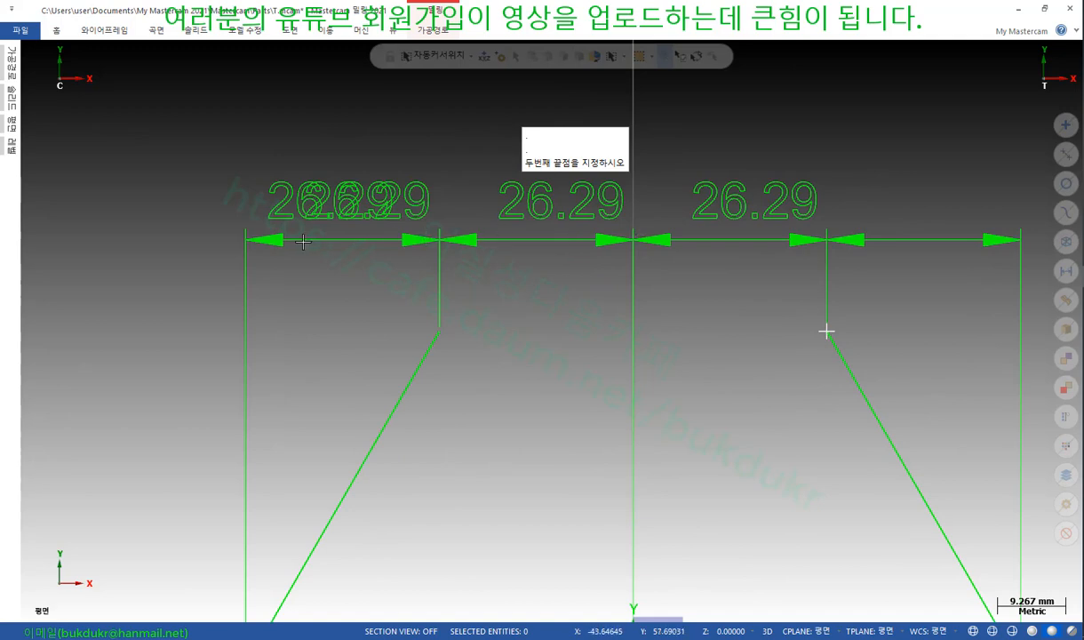
pyautogui.scroll(-4, 364, 264)
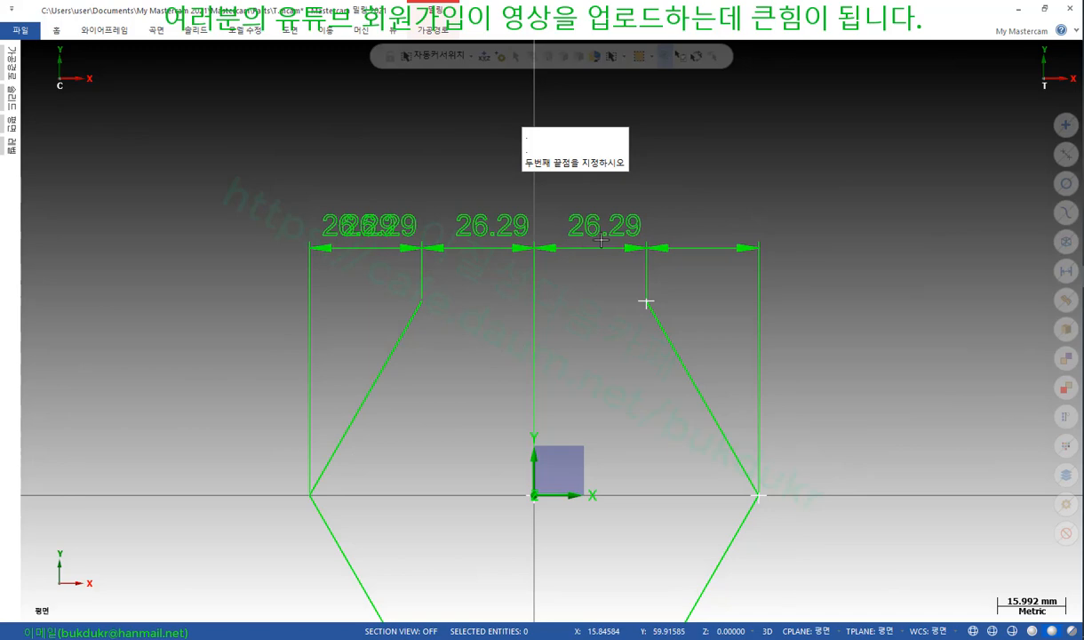
pyautogui.scroll(1, 418, 126)
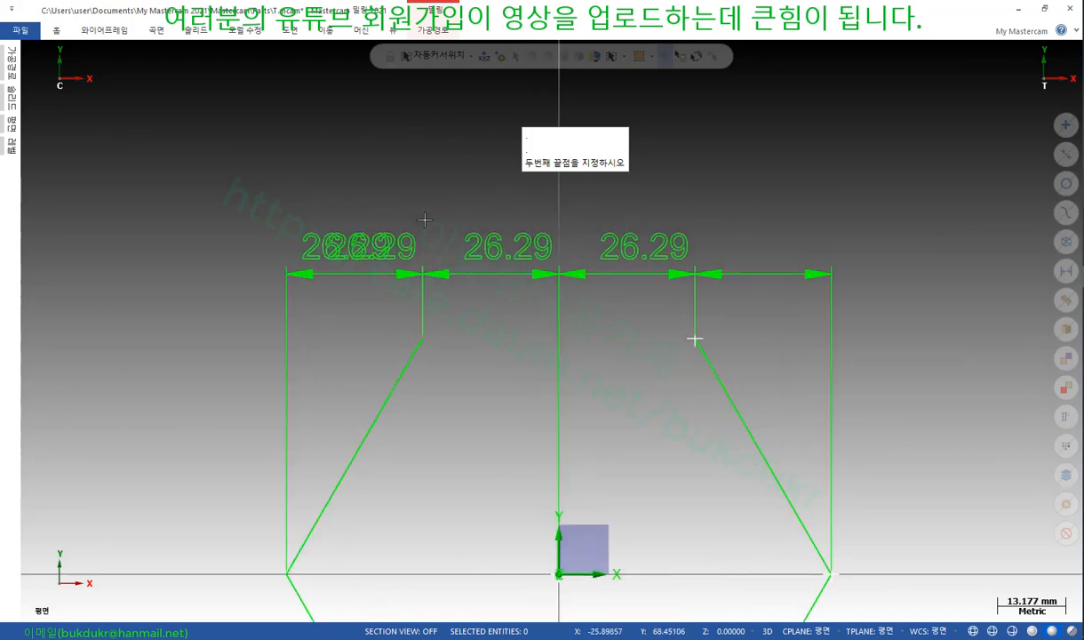
pyautogui.scroll(1, 476, 214)
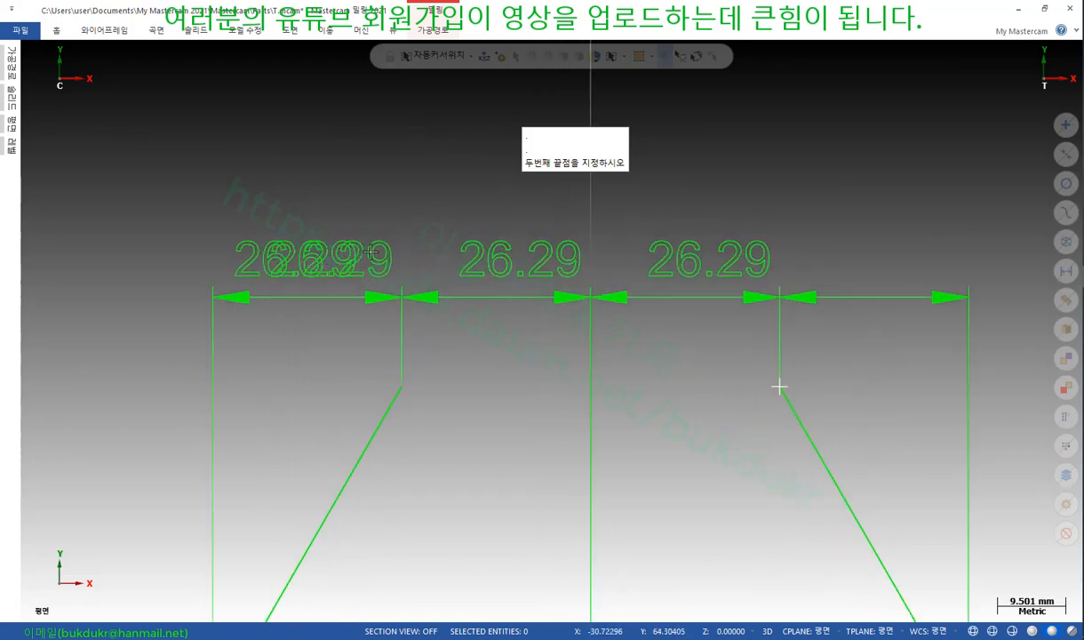
pyautogui.scroll(-1, 426, 250)
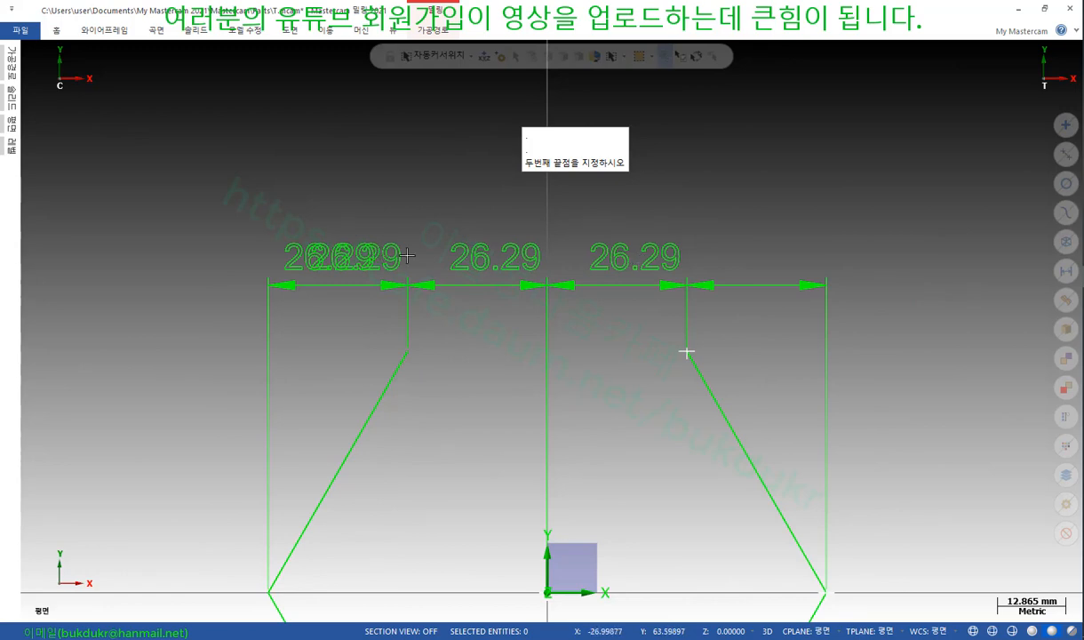
pyautogui.click(291, 30)
pyautogui.click(19, 66)
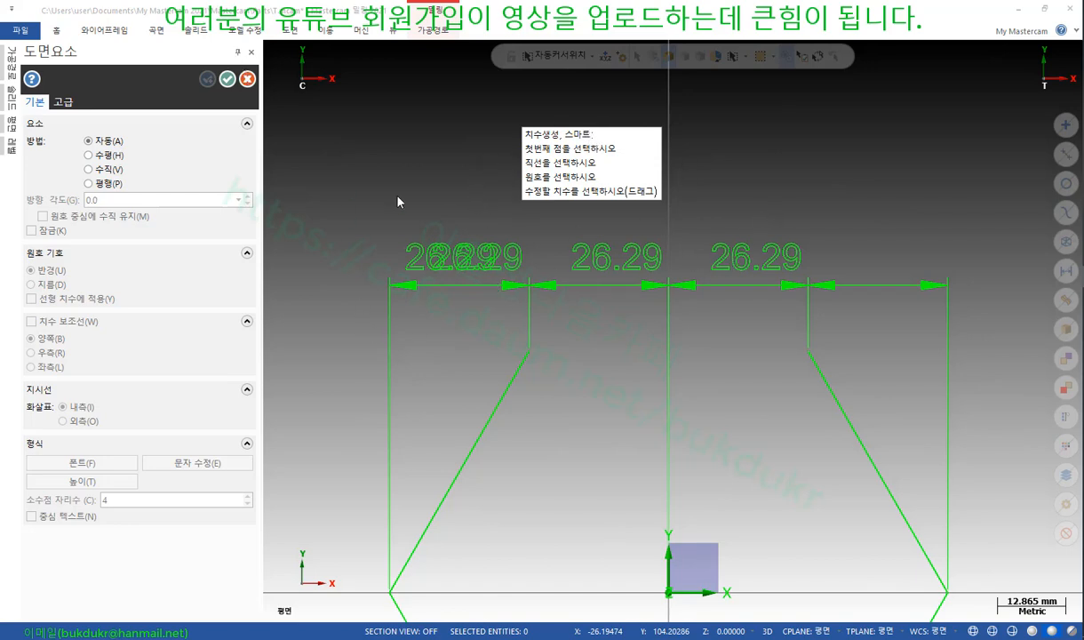
# Decline the autosave overwrite and move the leftmost 26.29 dimension's text out to the left
pyautogui.press('Escape')
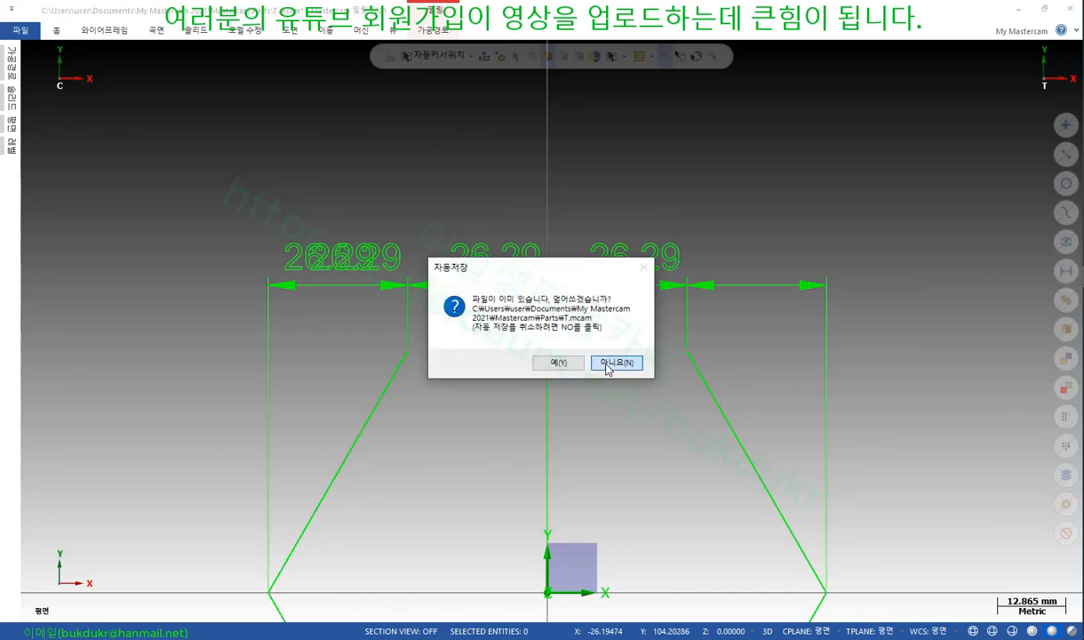
pyautogui.click(587, 349)
pyautogui.click(287, 33)
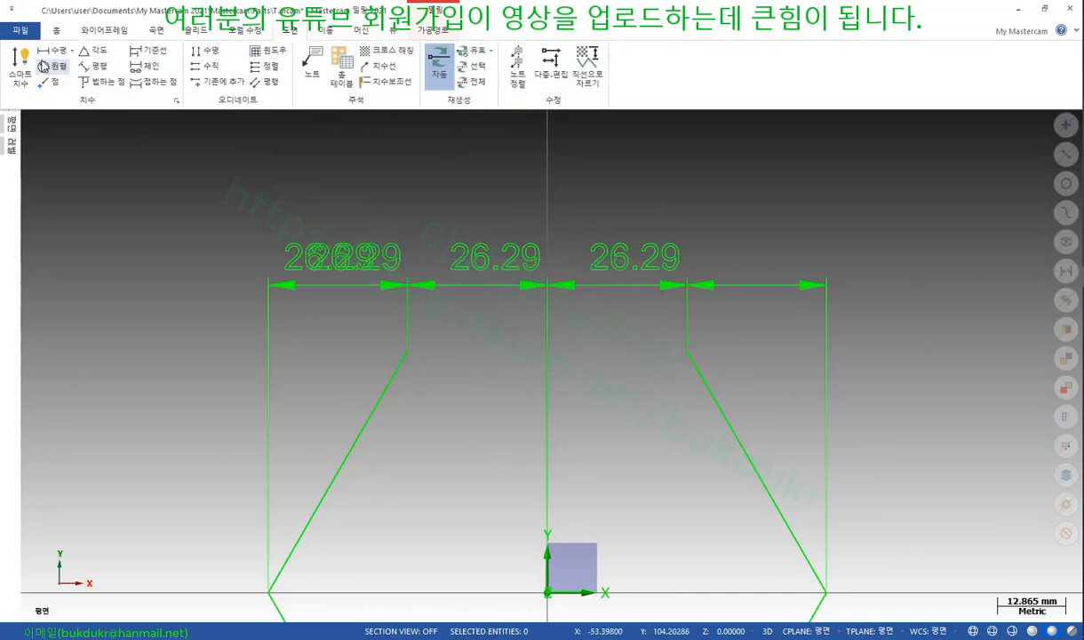
pyautogui.click(13, 58)
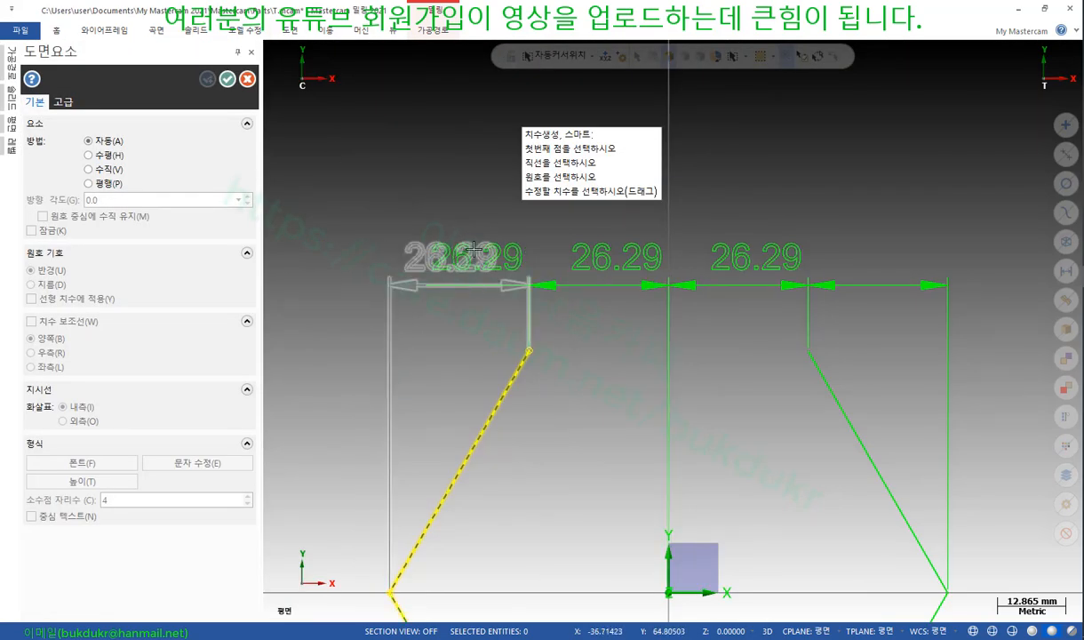
pyautogui.click(458, 238)
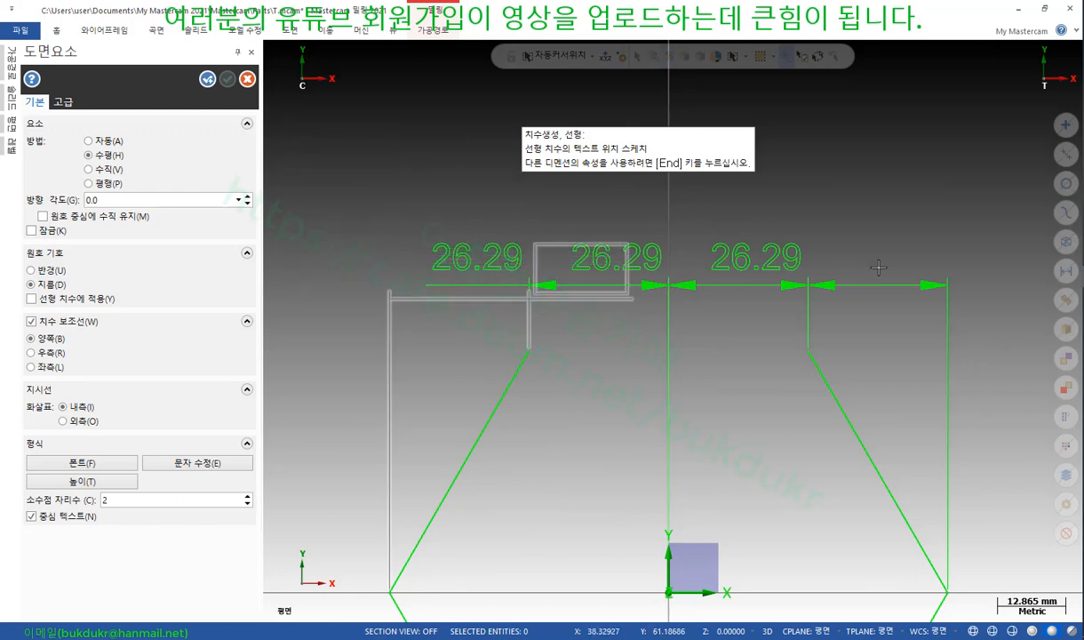
pyautogui.click(961, 256)
pyautogui.click(569, 254)
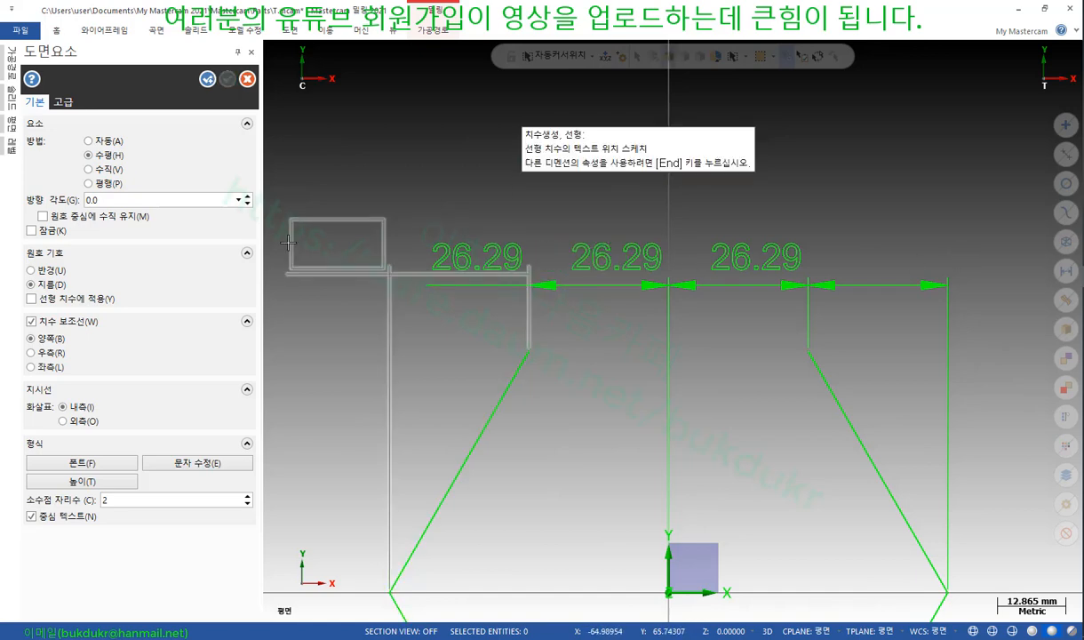
pyautogui.click(281, 255)
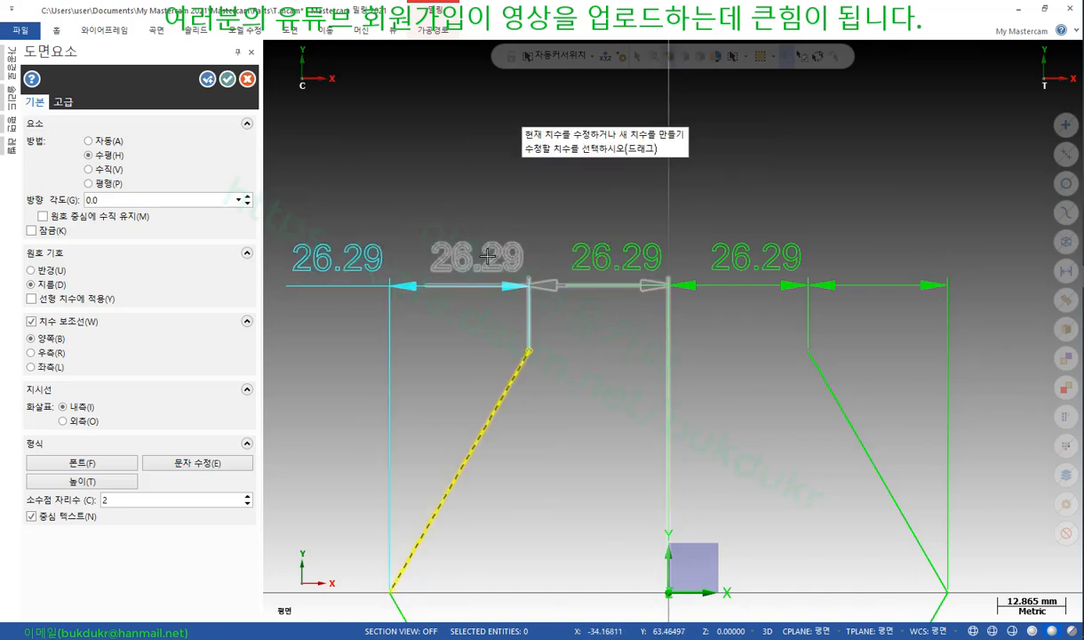
# Re-centre the text of all four 26.29 dimensions over their spans and confirm
pyautogui.click(849, 256)
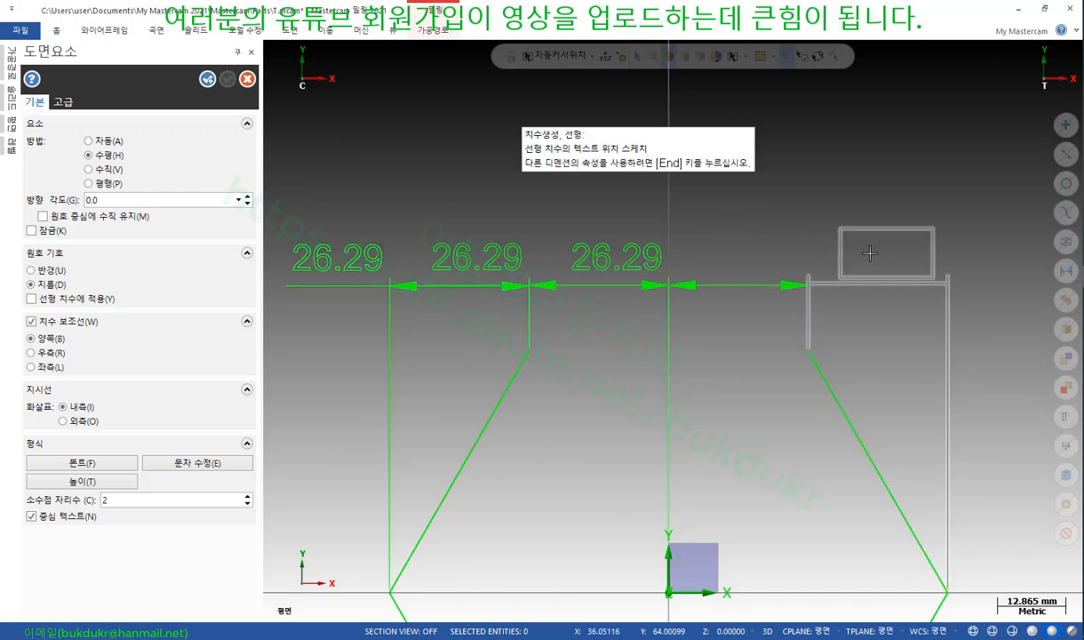
pyautogui.click(917, 257)
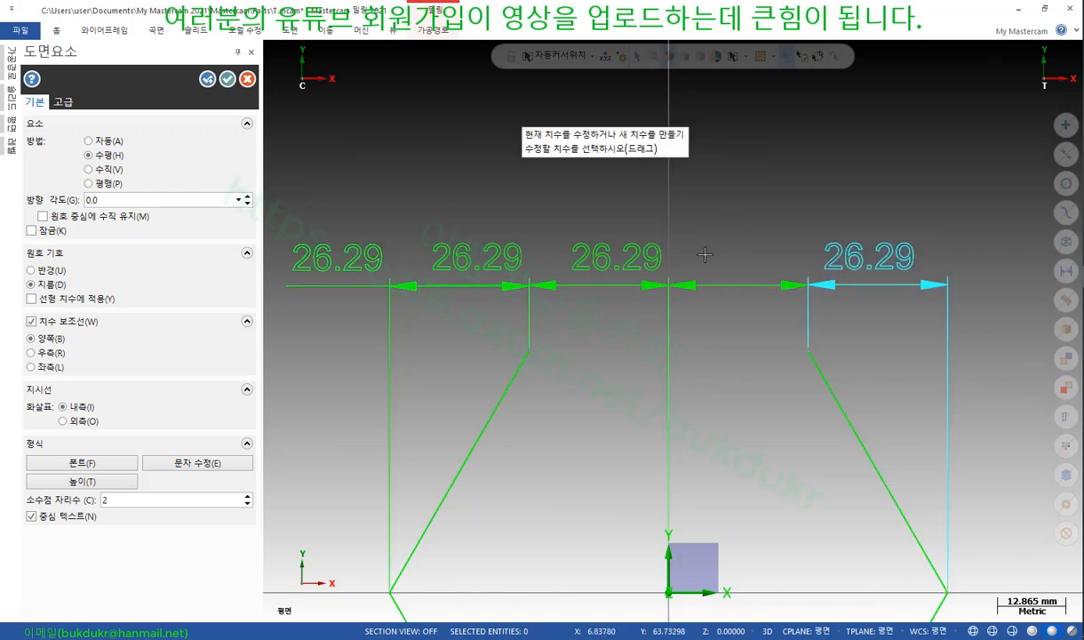
pyautogui.click(617, 257)
pyautogui.click(741, 255)
pyautogui.click(476, 258)
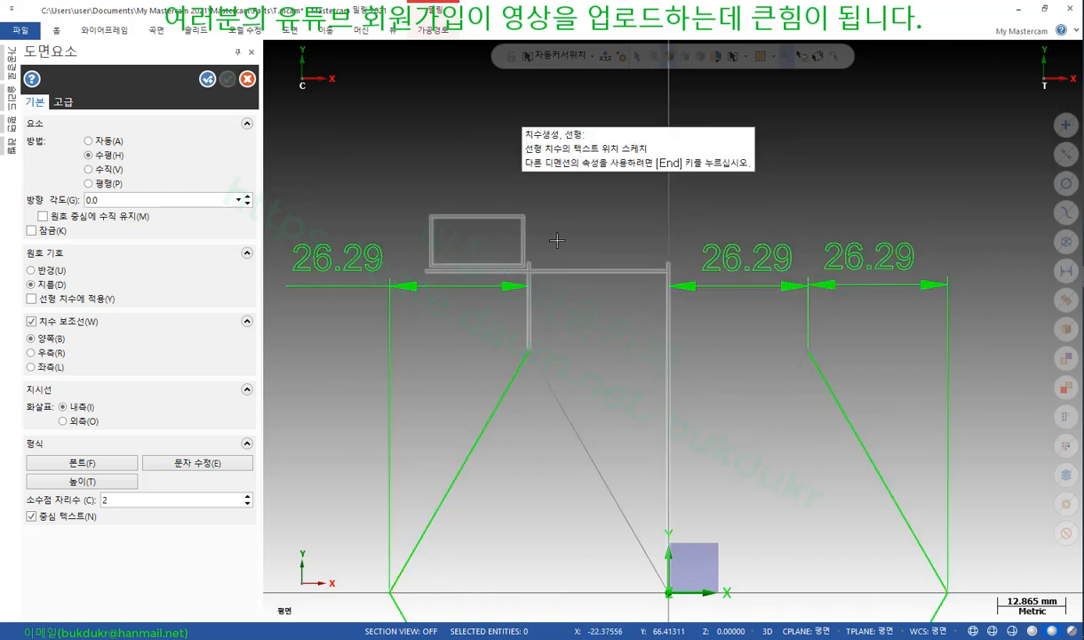
pyautogui.click(590, 256)
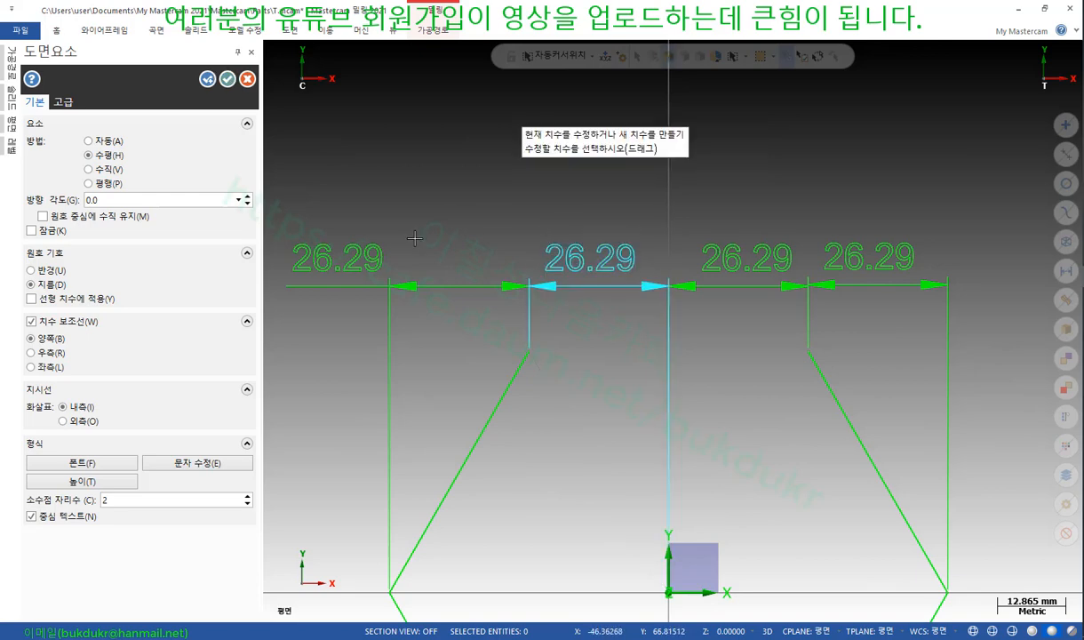
pyautogui.click(338, 258)
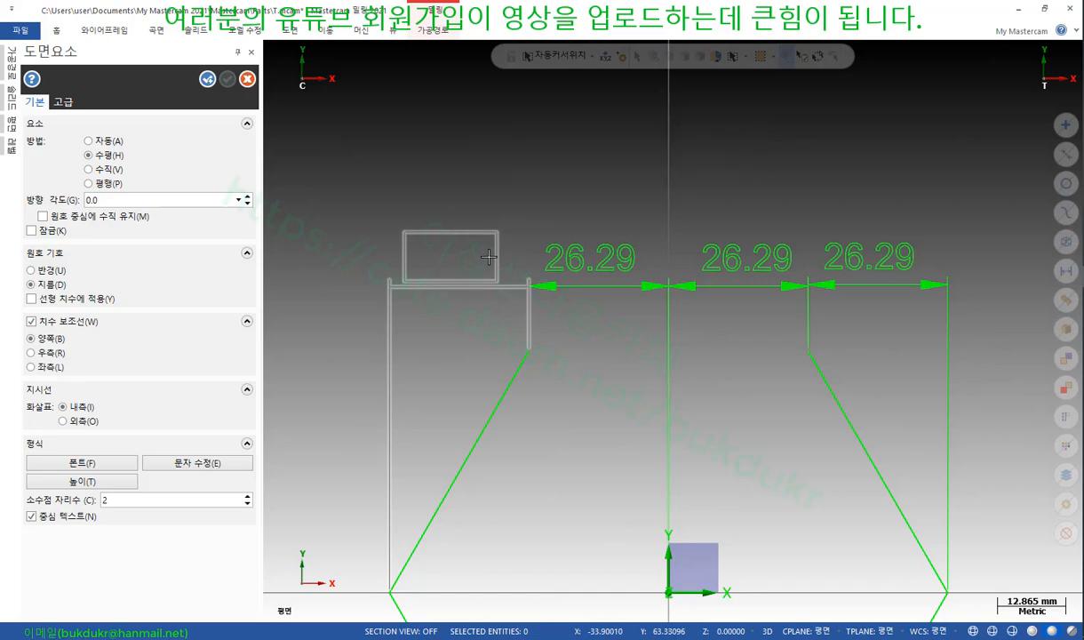
pyautogui.click(488, 257)
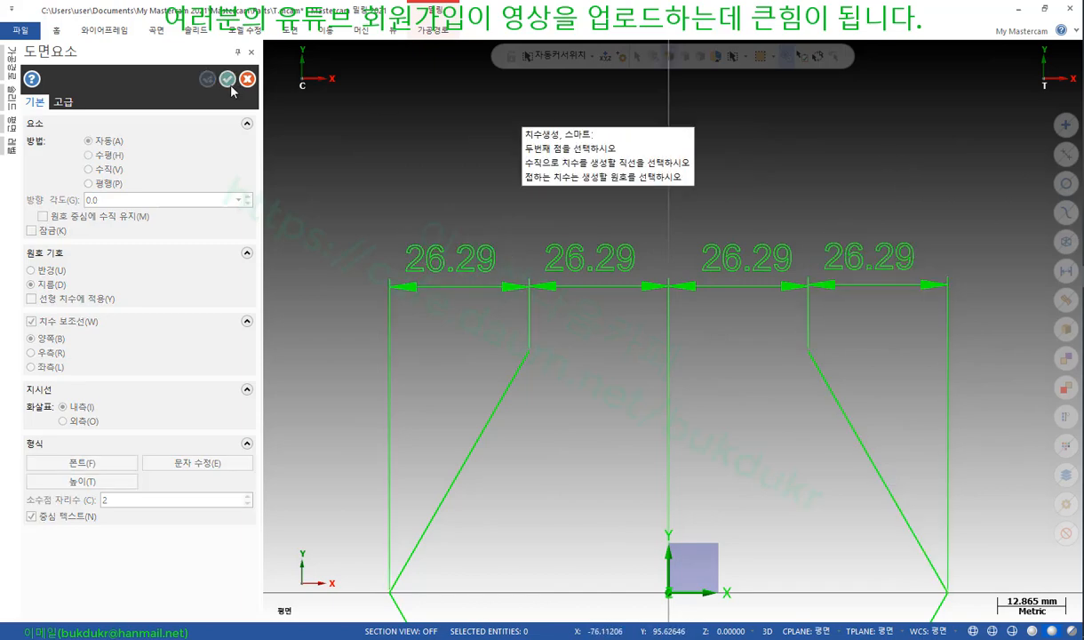
pyautogui.click(227, 80)
pyautogui.scroll(4, 438, 291)
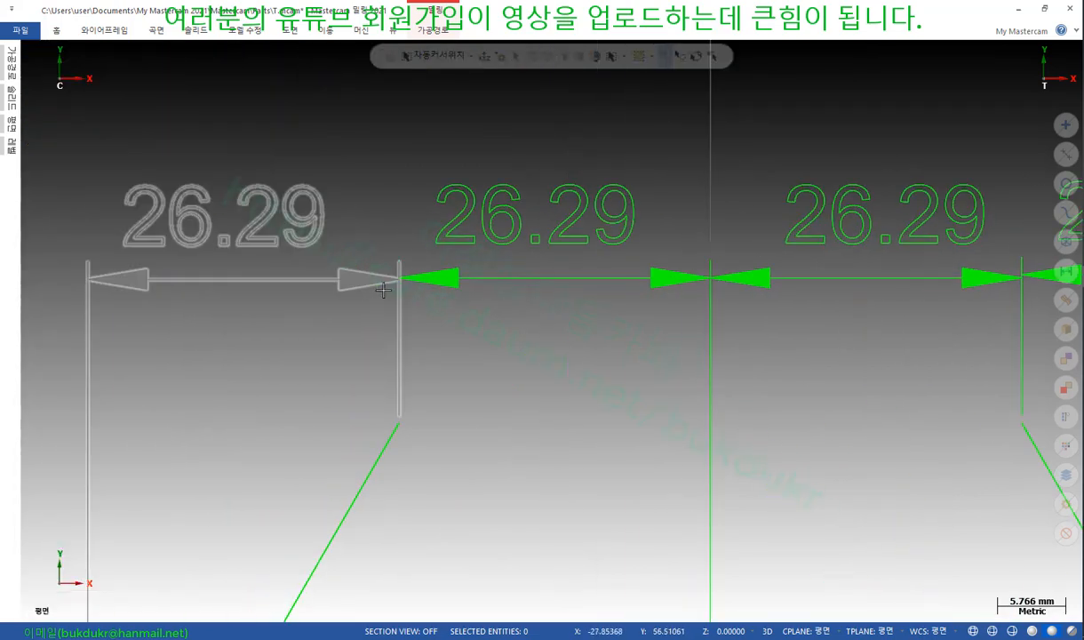
pyautogui.scroll(-4, 552, 242)
pyautogui.scroll(-2, 384, 210)
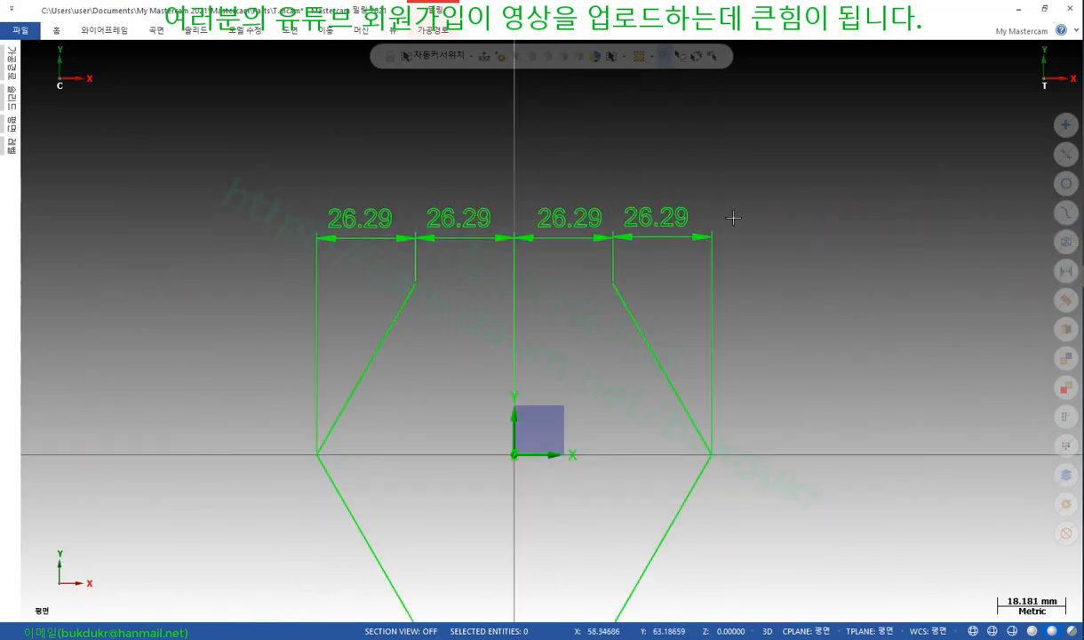
pyautogui.click(297, 31)
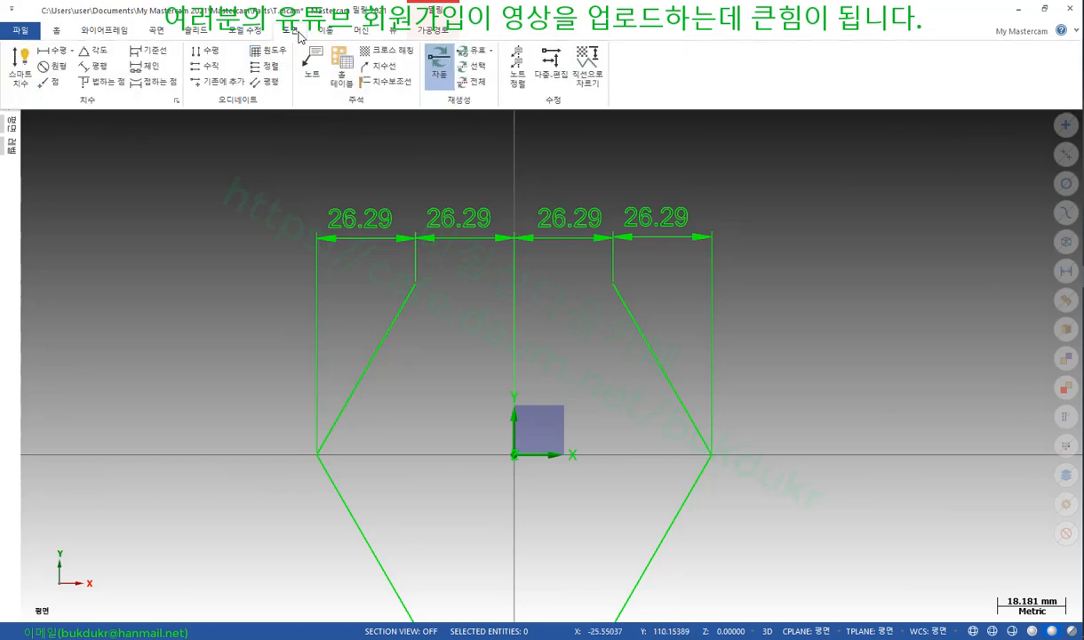
# Switch to the textbook PDF and mark, then erase, a red line on the 30-20-20 chain example
pyautogui.click(1019, 9)
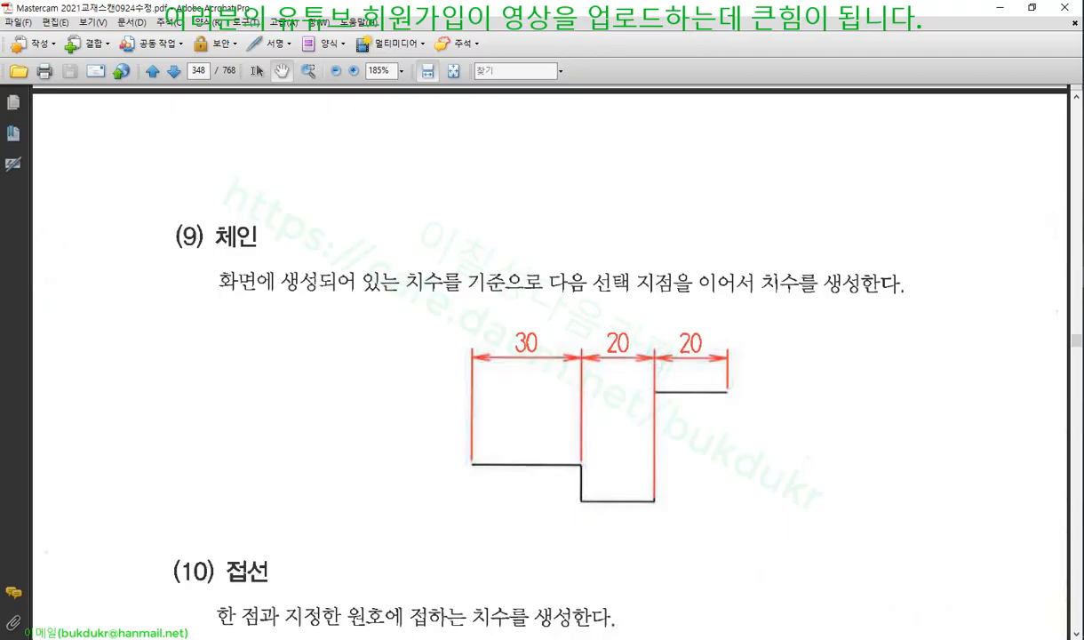
pyautogui.scroll(-3, 693, 321)
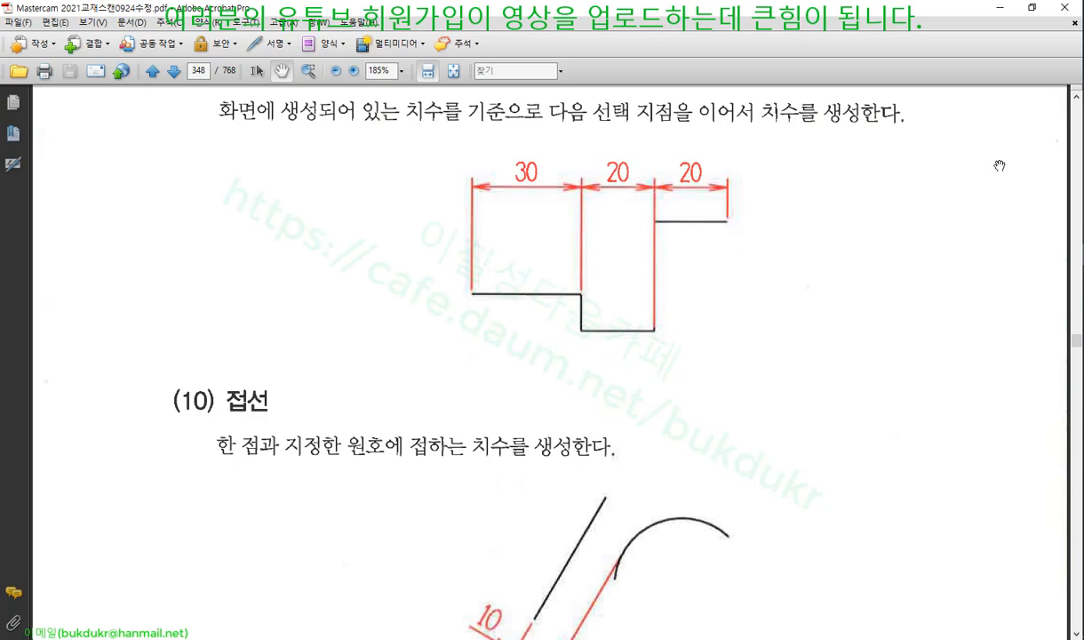
pyautogui.moveTo(468, 184); pyautogui.dragTo(748, 185)
pyautogui.rightClick(826, 187)
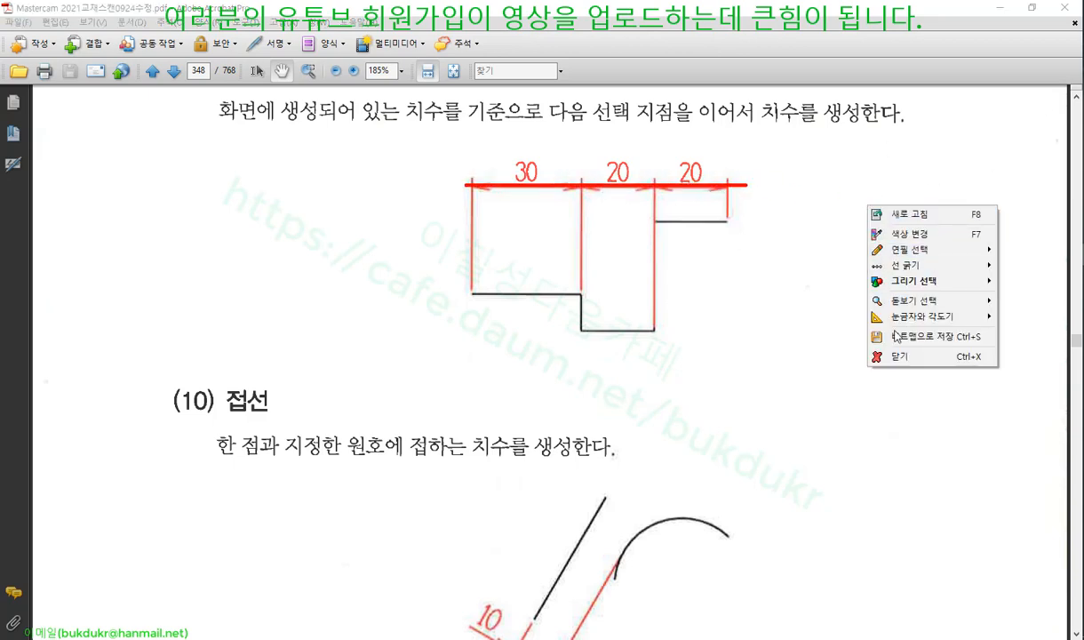
pyautogui.click(850, 341)
# Scroll down to the ordinate (오디네이트) dimension section at the bottom of page 349
pyautogui.scroll(-4, 804, 303)
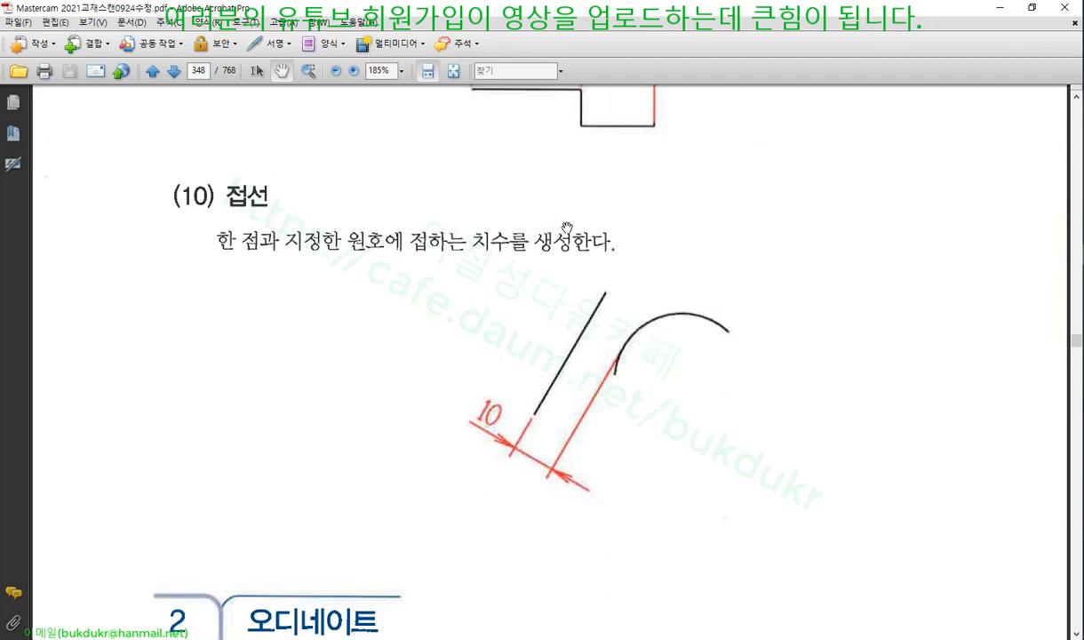
pyautogui.scroll(-2, 570, 245)
pyautogui.scroll(-8, 678, 244)
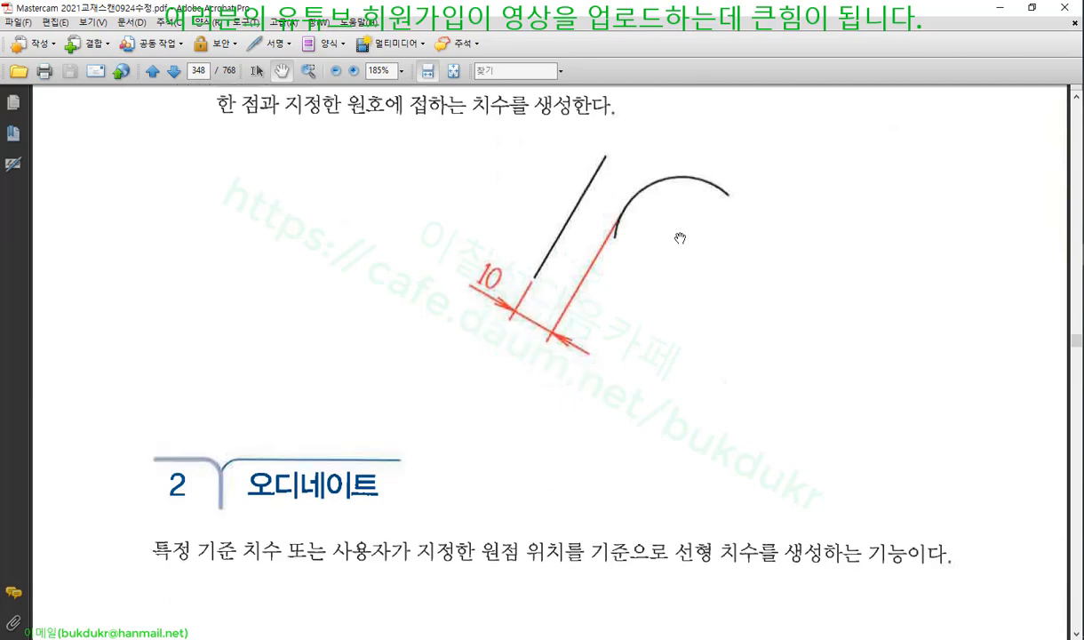
pyautogui.scroll(-15, 304, 224)
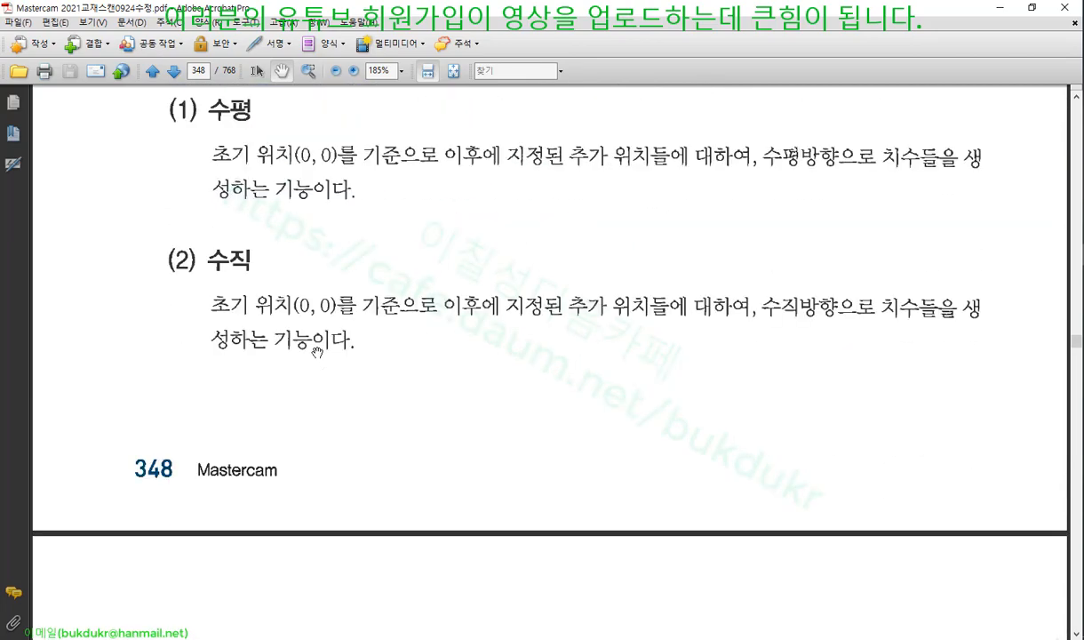
pyautogui.scroll(-3, 325, 308)
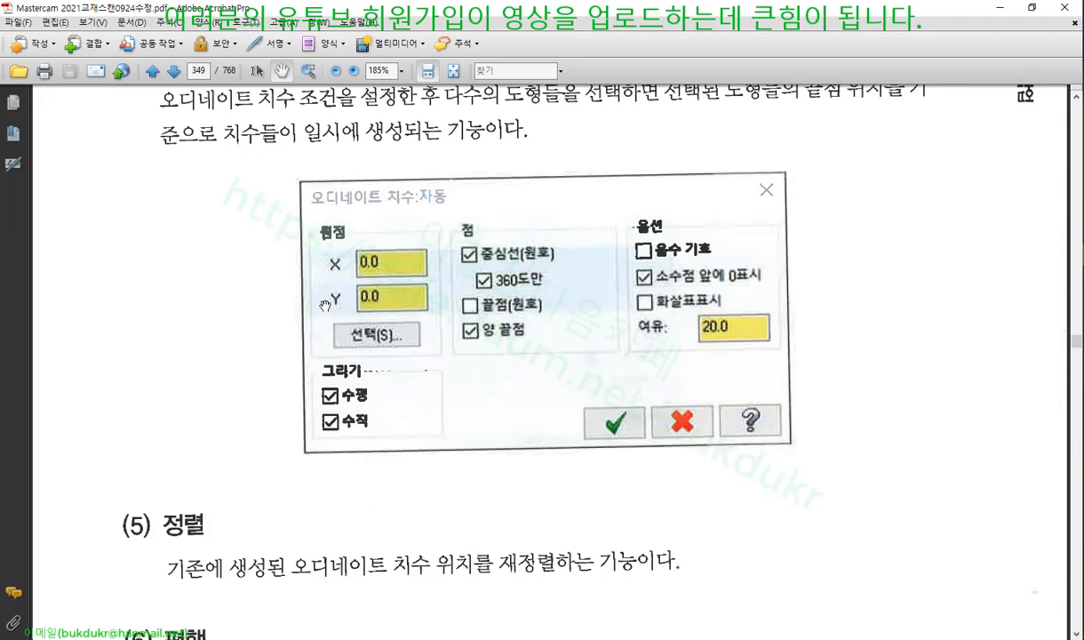
pyautogui.scroll(-20, 326, 306)
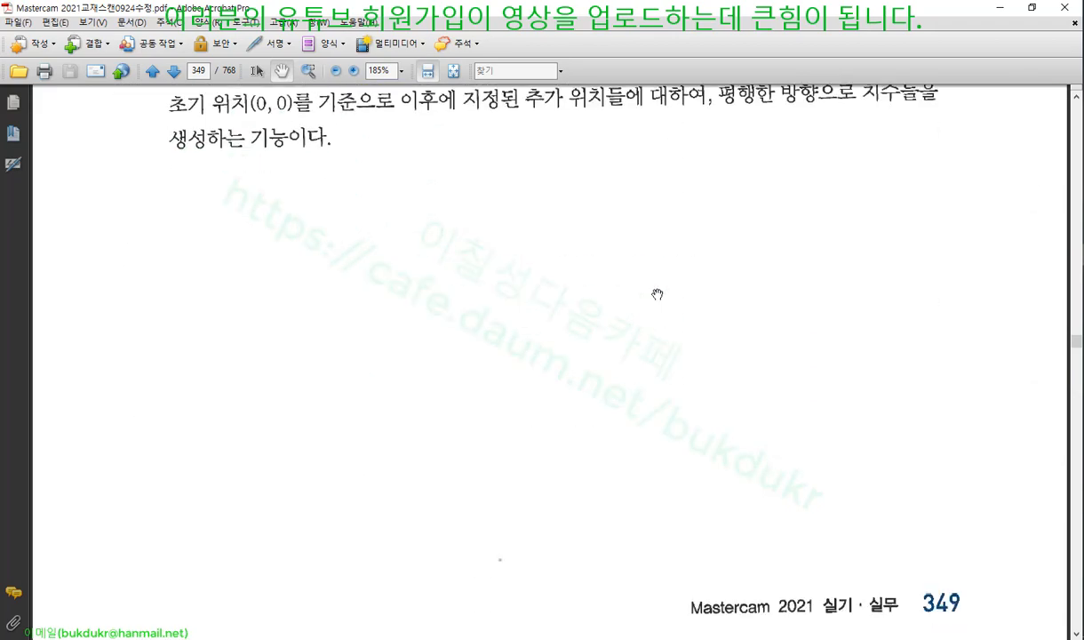
# Scroll the textbook to page 350's 주석 > 노트 section
pyautogui.scroll(-5, 657, 294)
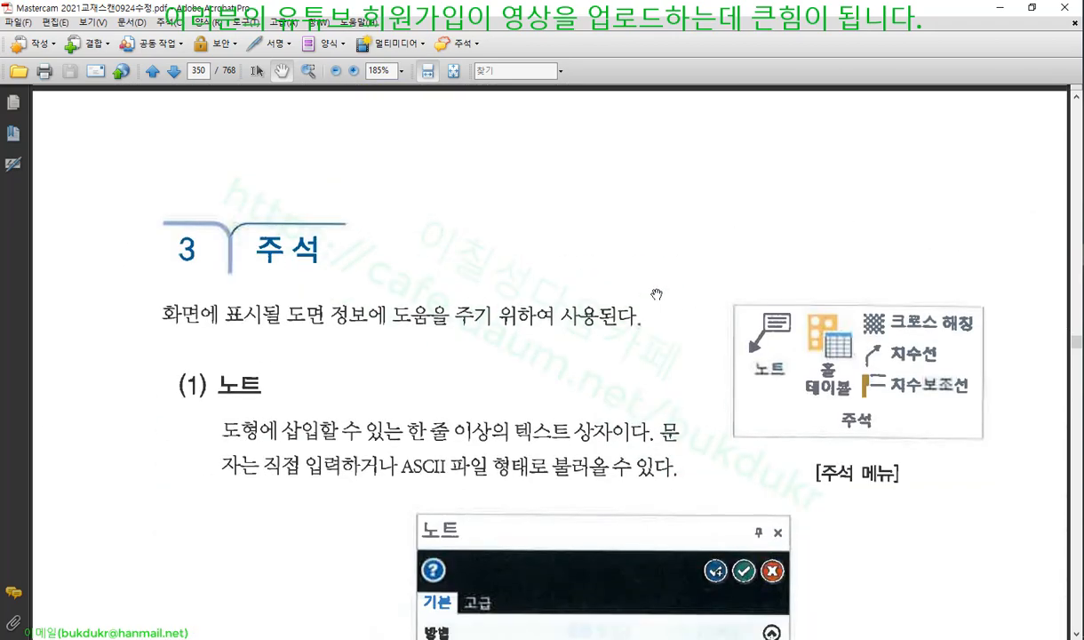
pyautogui.scroll(-4, 548, 247)
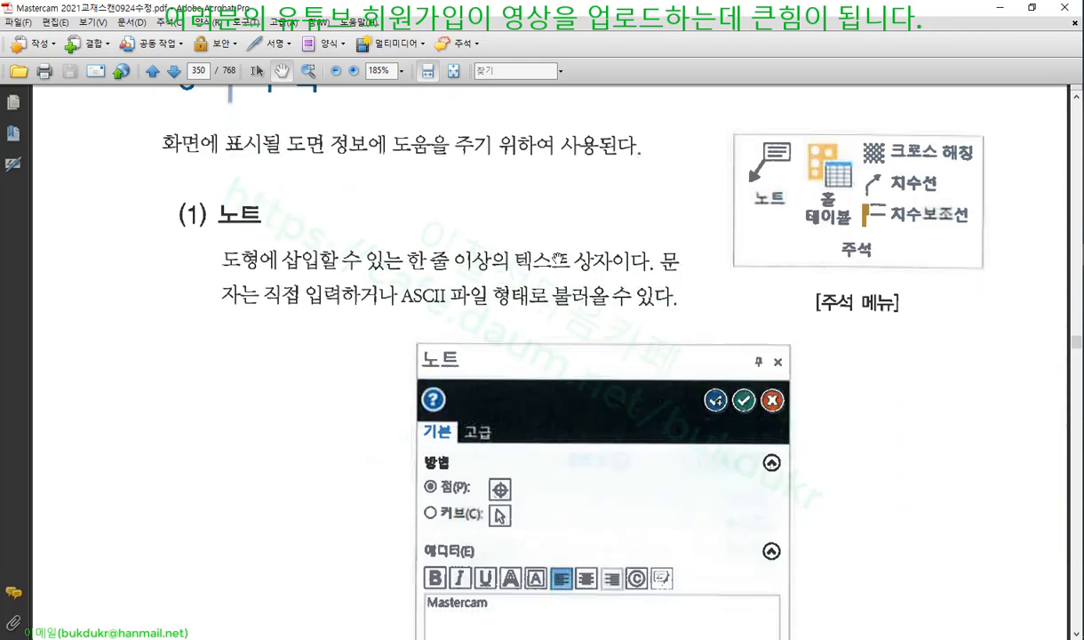
pyautogui.scroll(-7, 558, 258)
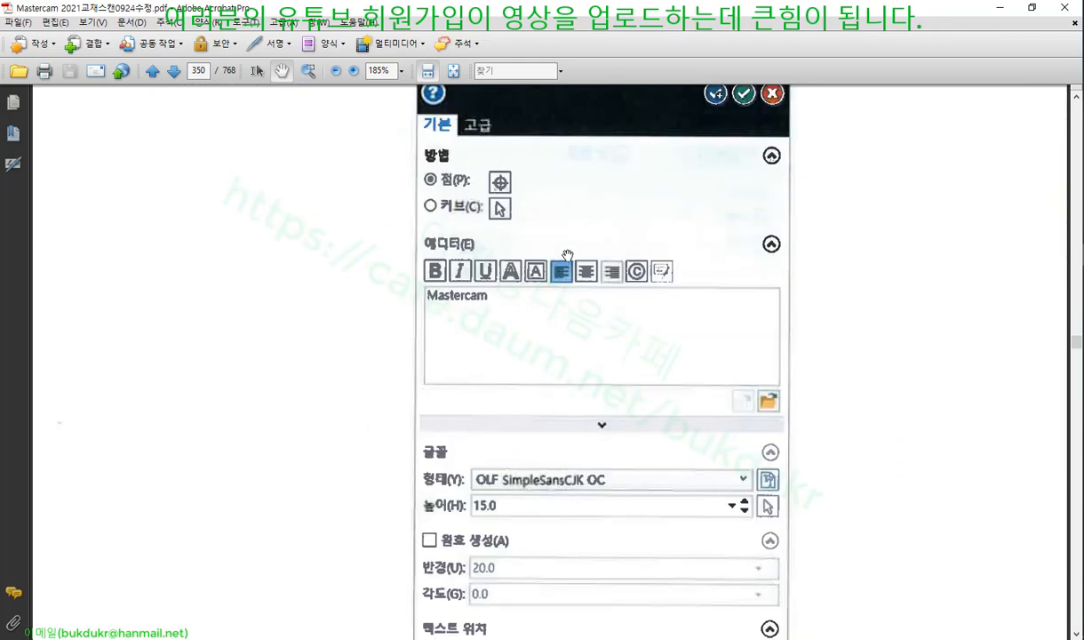
pyautogui.scroll(5, 570, 255)
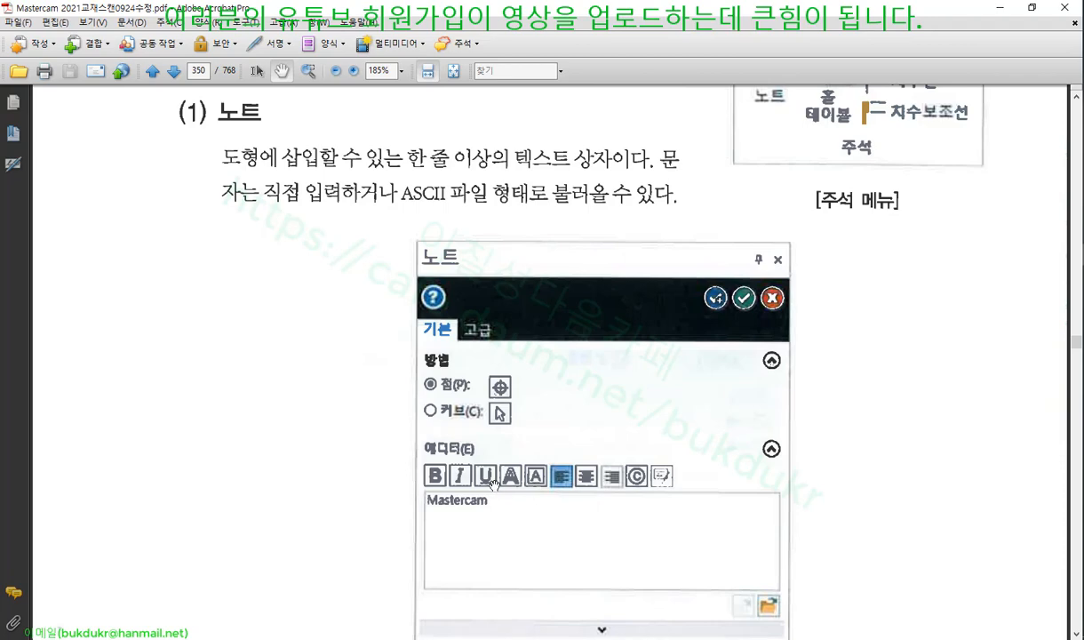
pyautogui.scroll(2, 733, 387)
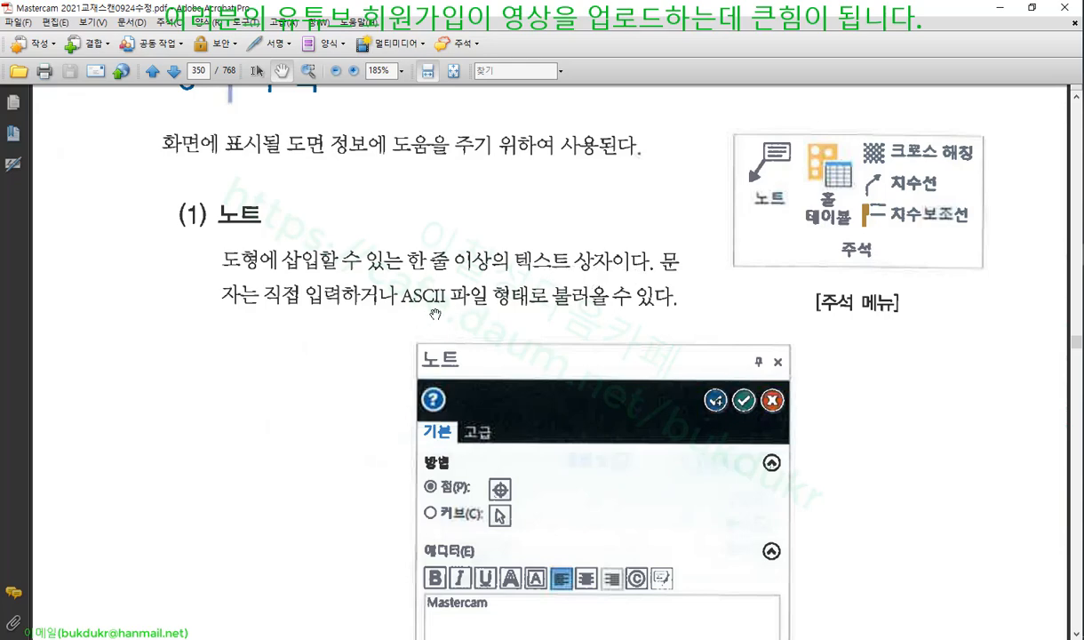
pyautogui.scroll(-3, 492, 529)
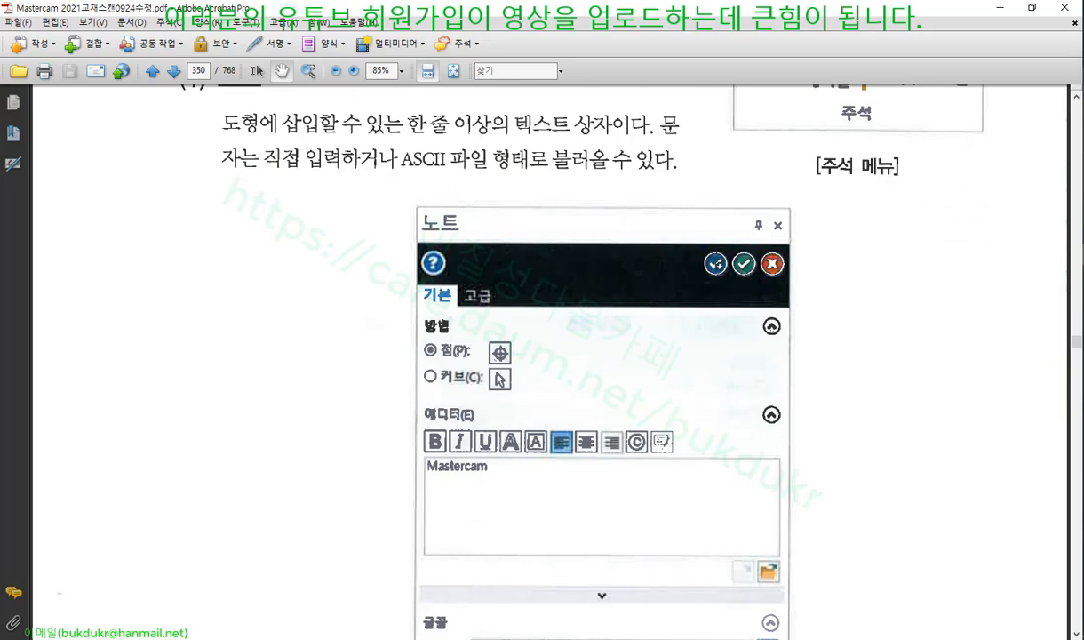
# Circle the Mastercam text in the note image, erase the circle, and scroll to the 노트 조건창 figure
pyautogui.moveTo(524, 459)
pyautogui.mouseDown()
pyautogui.moveTo(489, 487)
pyautogui.moveTo(518, 459)
pyautogui.mouseUp()
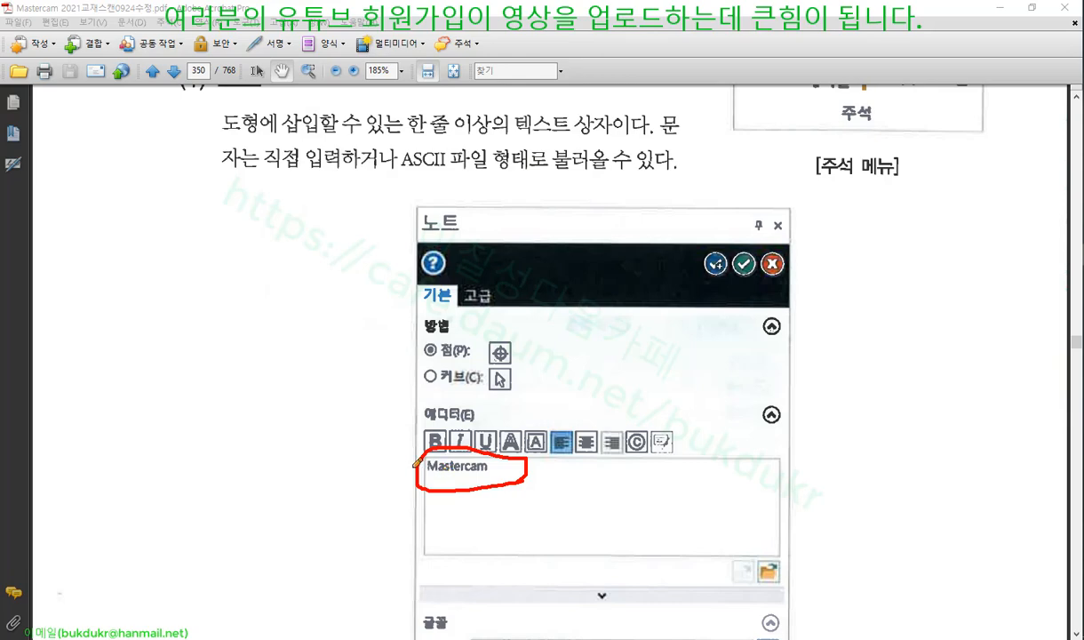
pyautogui.rightClick(355, 325)
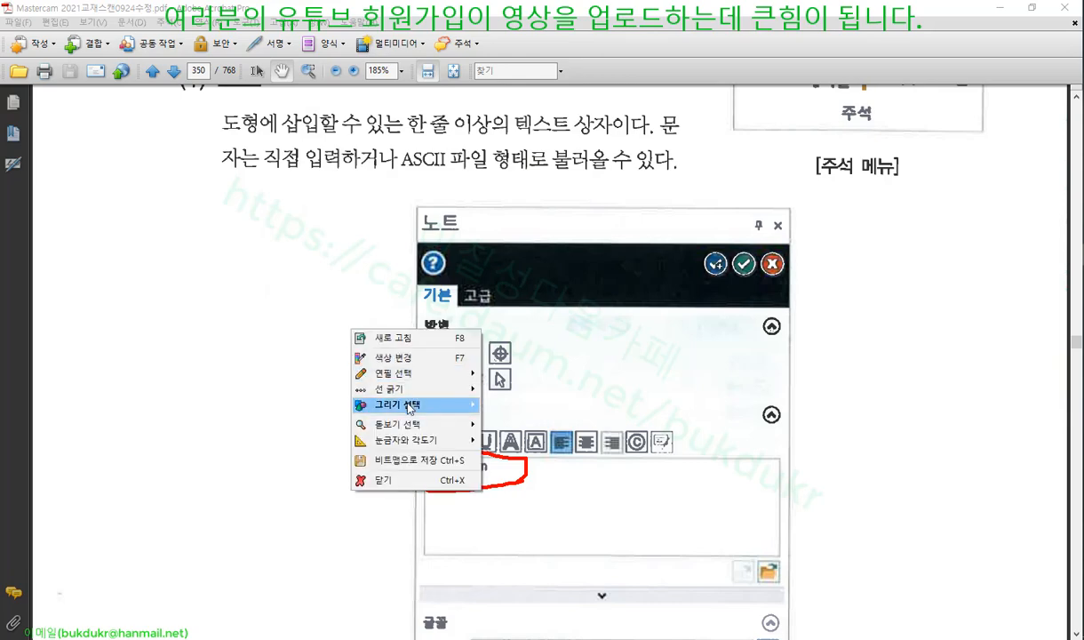
pyautogui.click(387, 477)
pyautogui.scroll(-6, 544, 382)
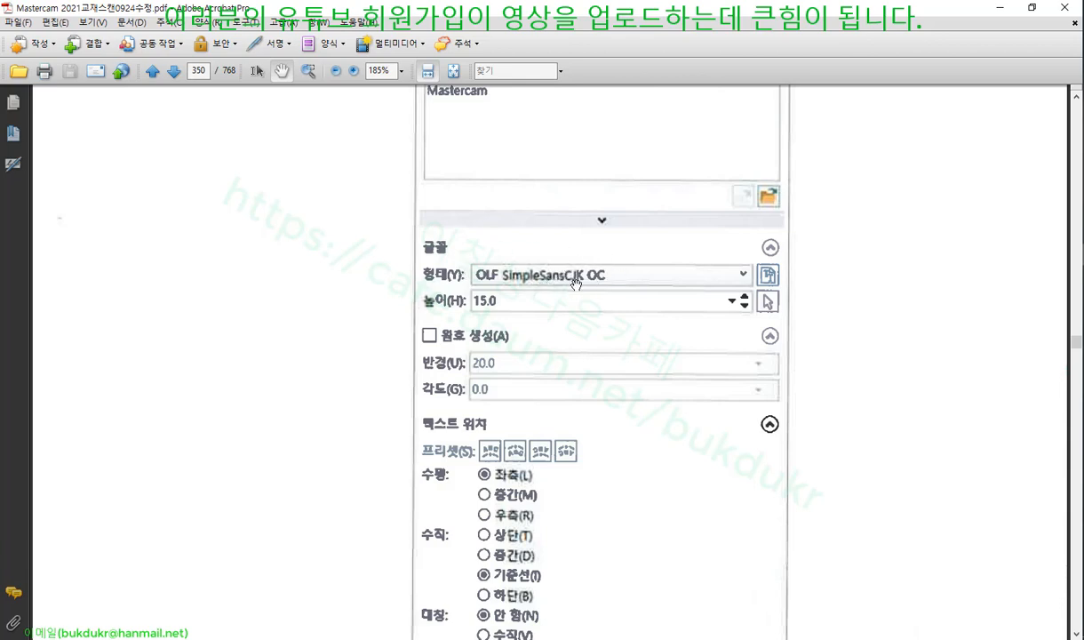
pyautogui.scroll(-3, 574, 251)
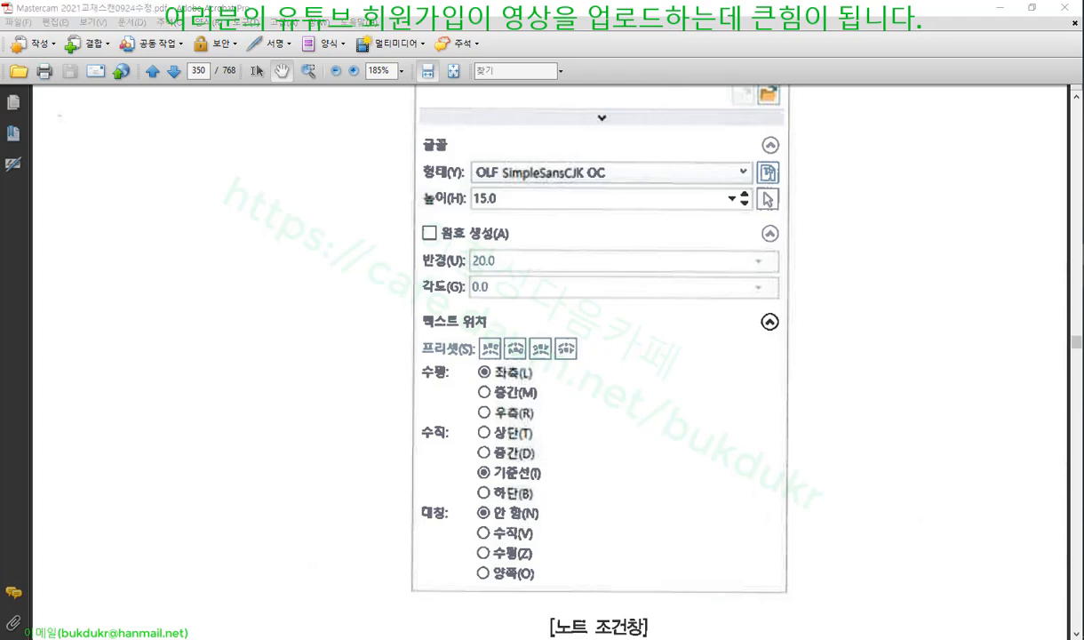
# Back in Mastercam, start a Drafting Note and enter the text KKKK
pyautogui.click(1083, 356)
pyautogui.scroll(-2, 540, 191)
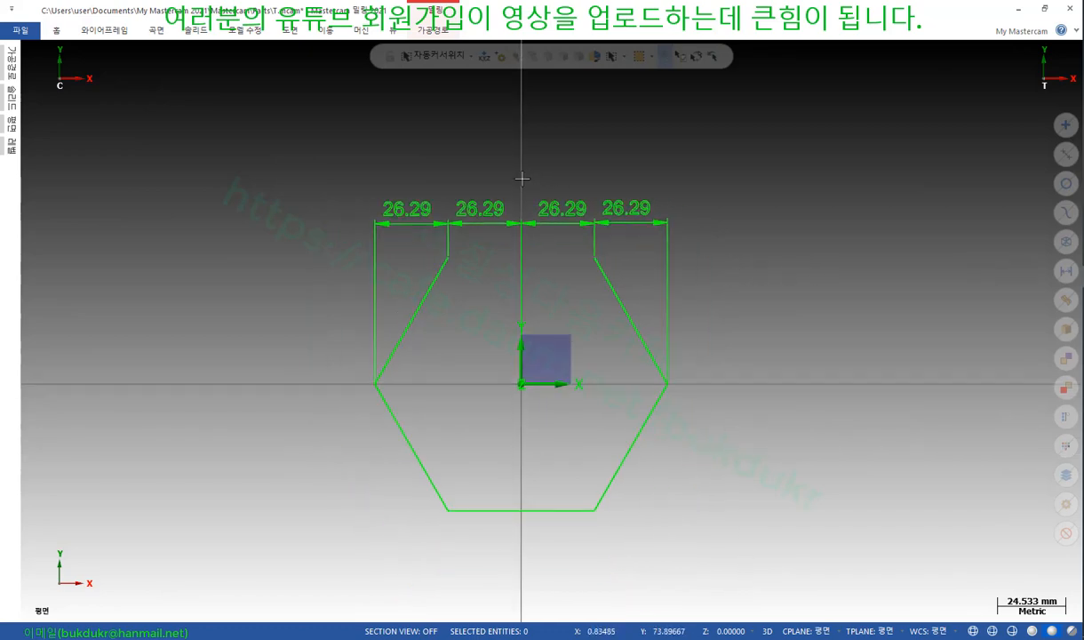
pyautogui.click(290, 30)
pyautogui.click(317, 55)
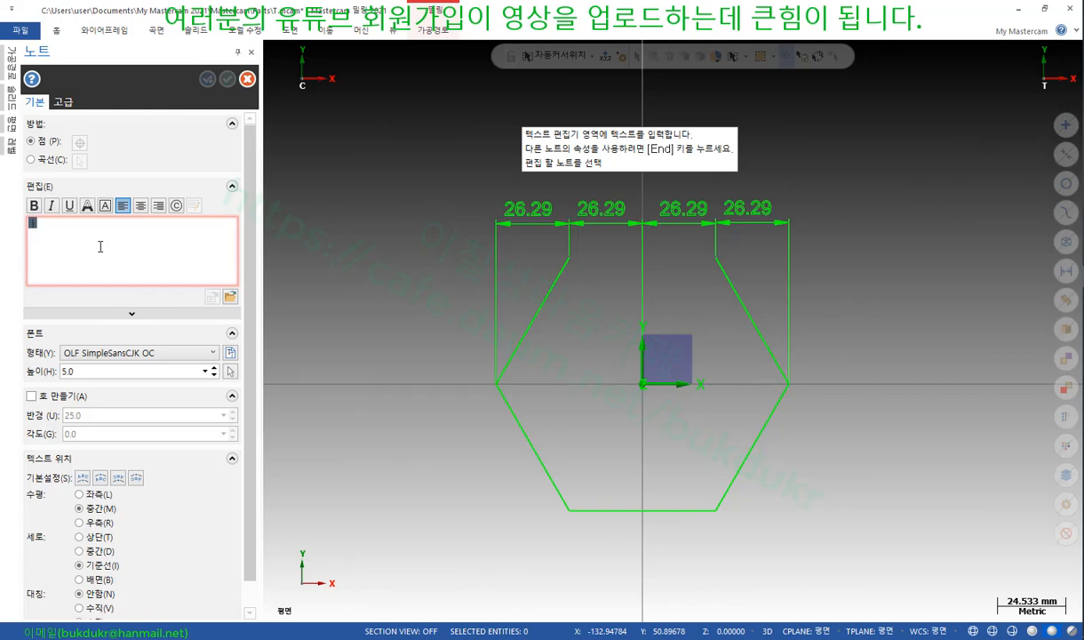
pyautogui.write('ㅏㅏㅏ')
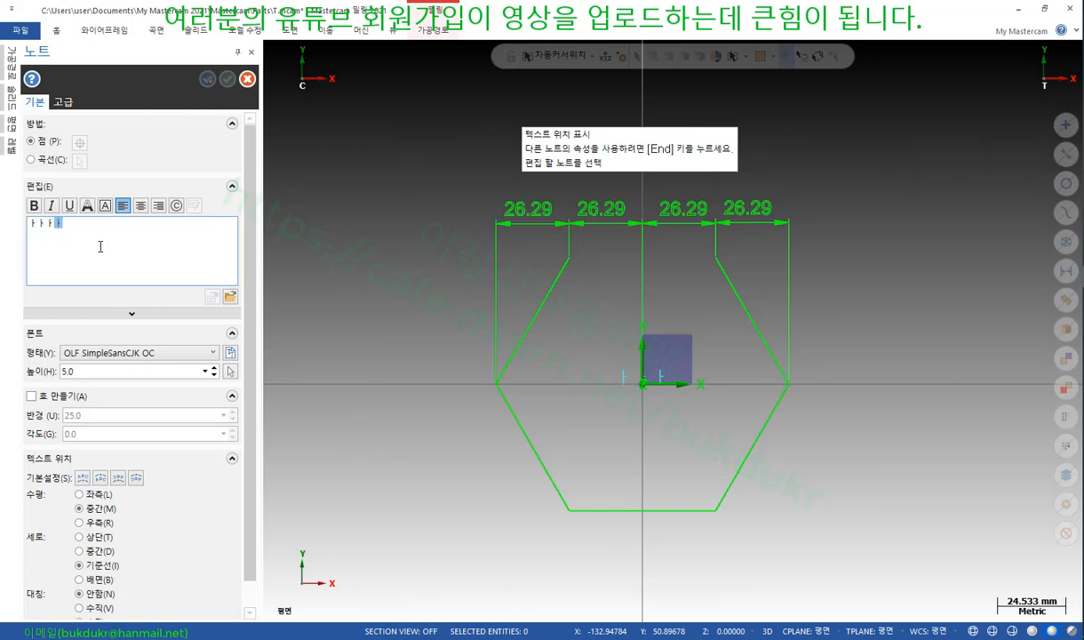
pyautogui.press('BackSpace')
pyautogui.press('BackSpace')
pyautogui.press('BackSpace')
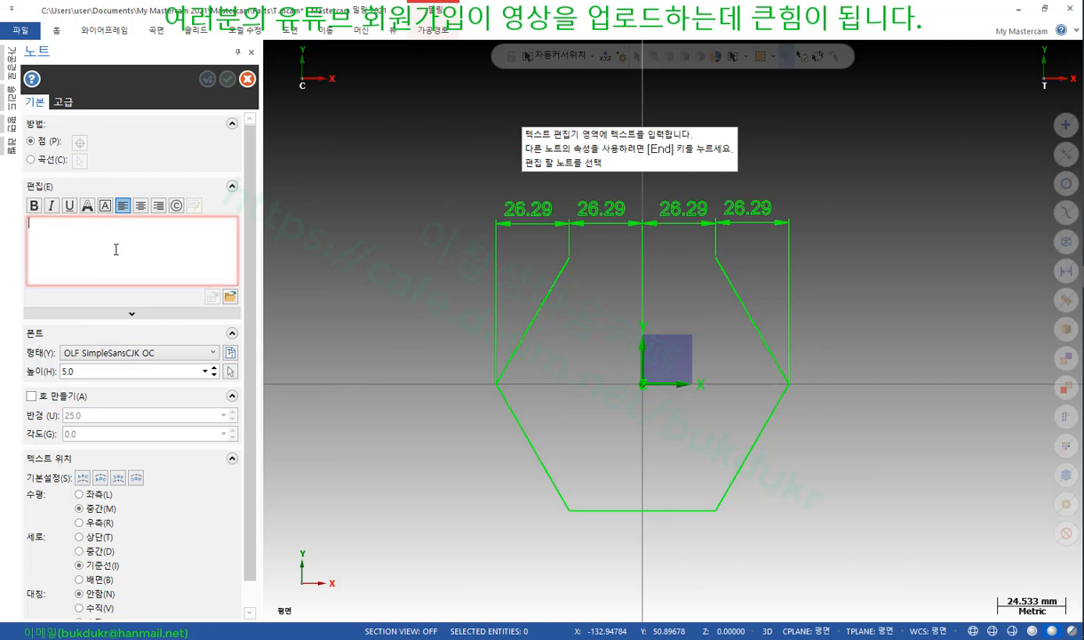
pyautogui.write('KKKK')
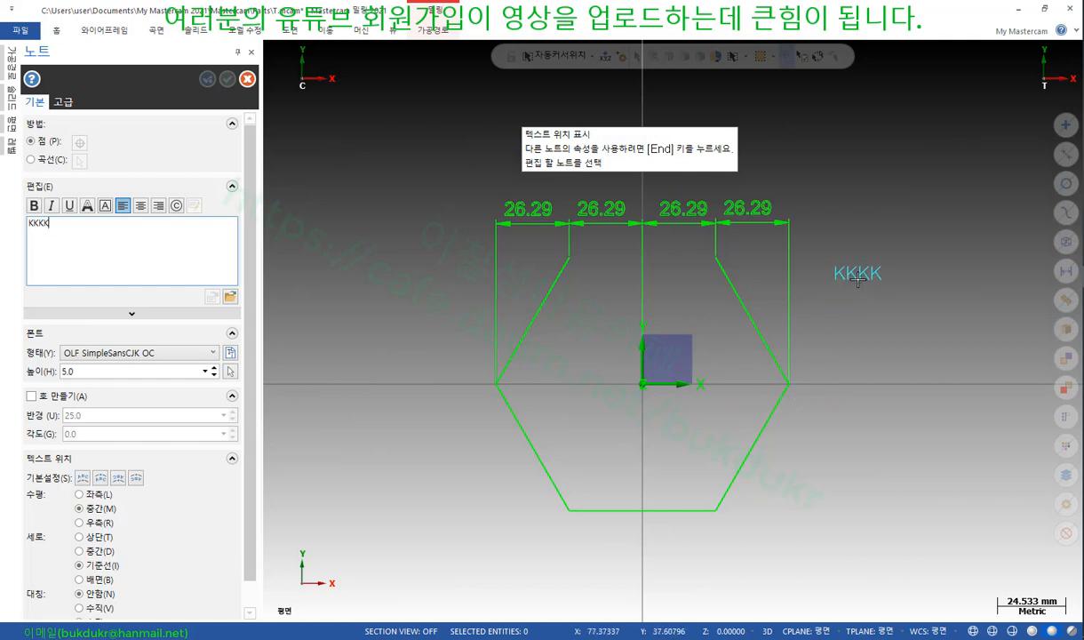
# Set the note's horizontal alignment to 좌측, then change it to 우측 (right)
pyautogui.scroll(-1, 251, 303)
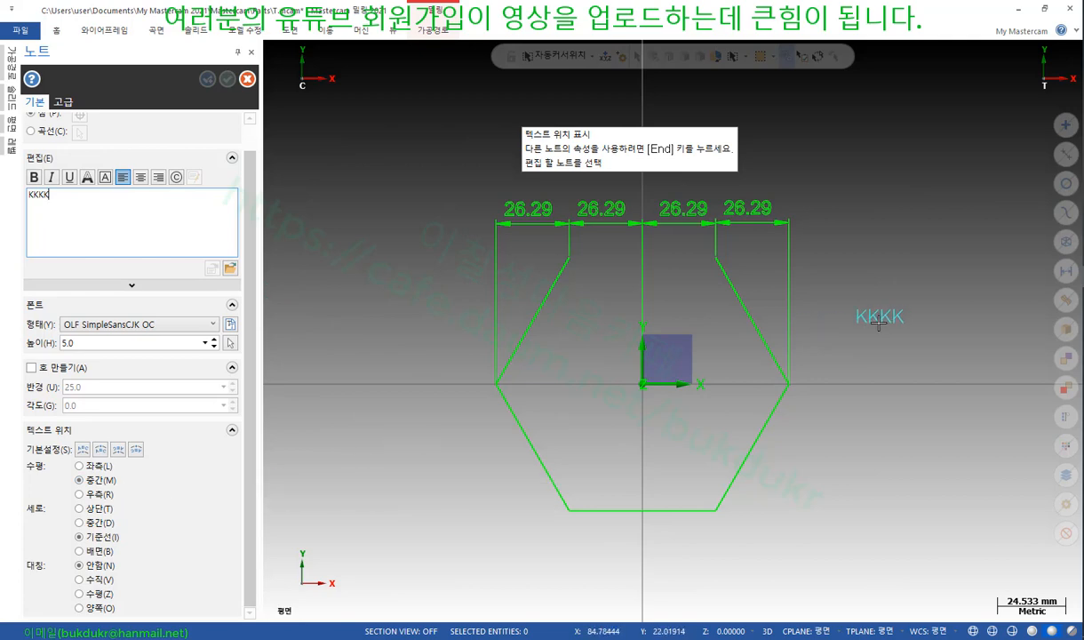
pyautogui.click(79, 465)
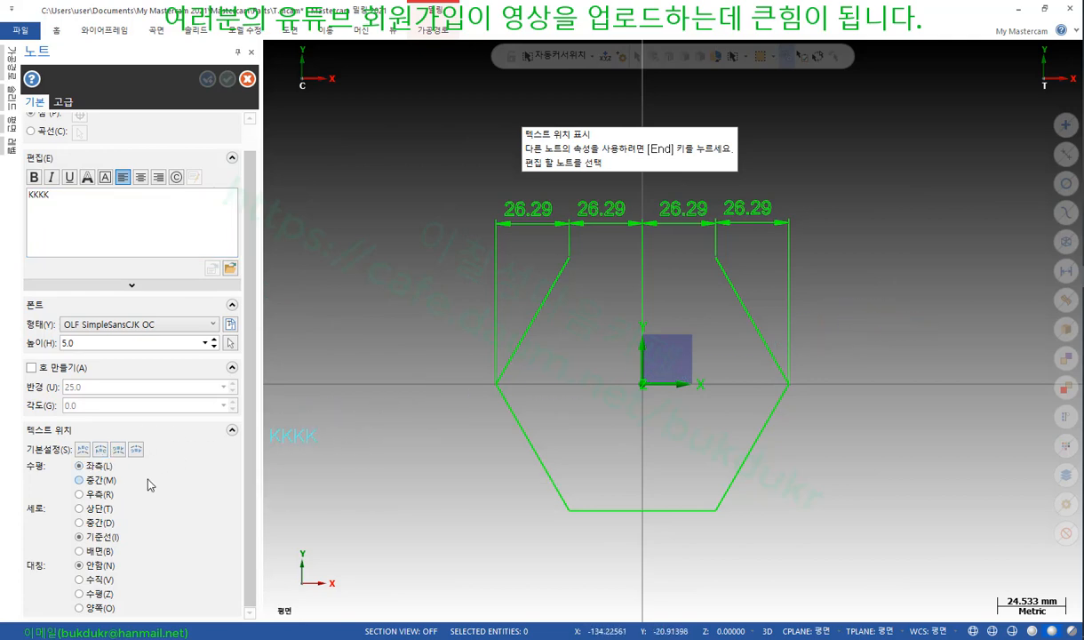
pyautogui.scroll(2, 603, 418)
pyautogui.scroll(4, 602, 418)
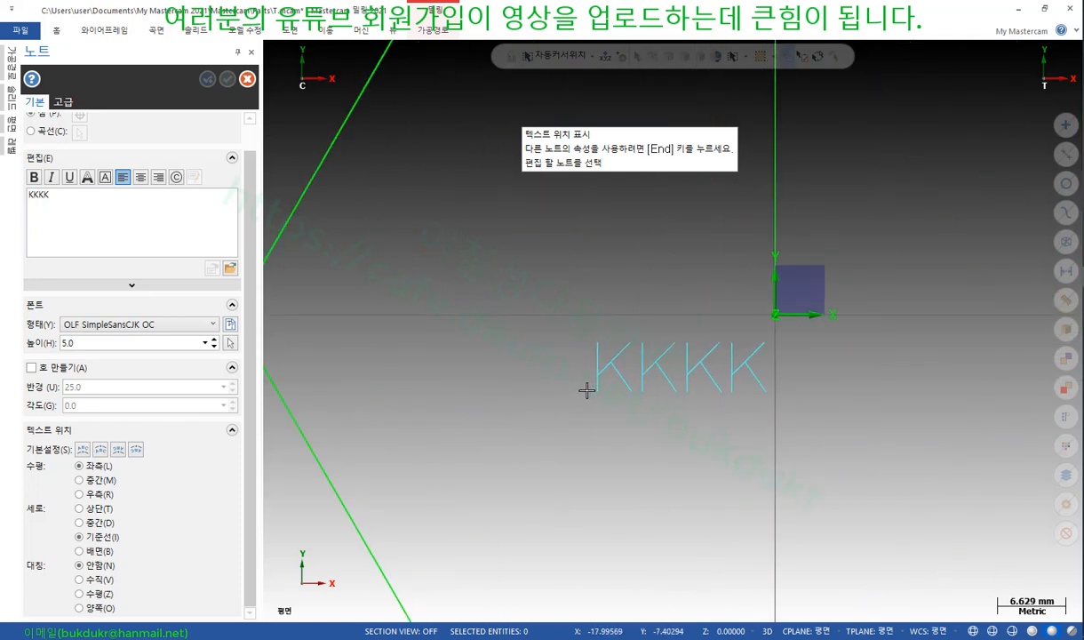
pyautogui.click(90, 500)
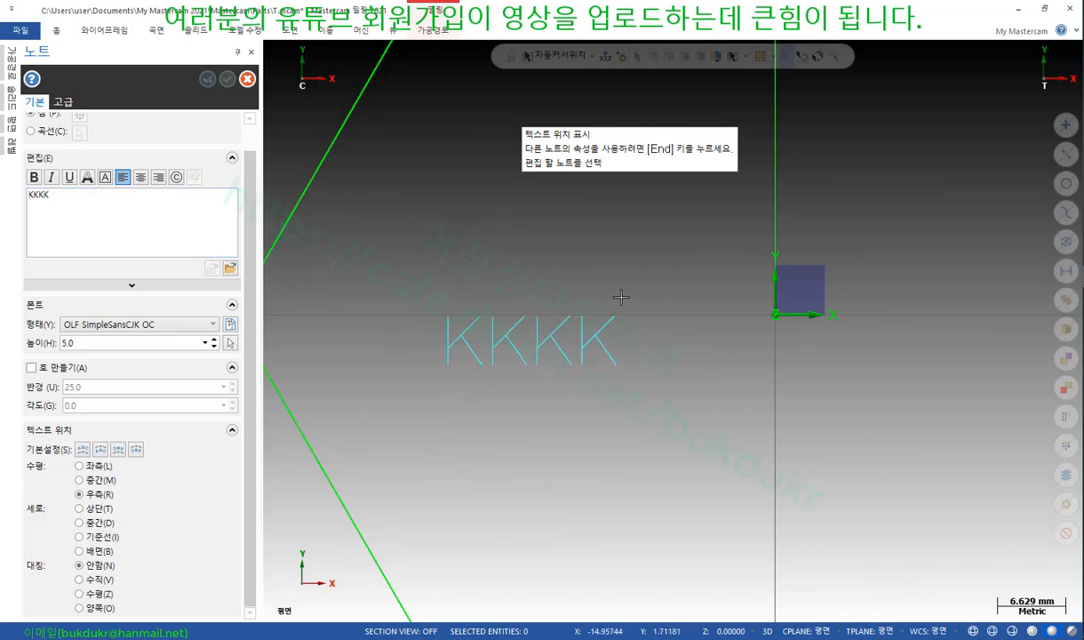
# Try out the note panel's text-position presets on the KKKK note
pyautogui.click(83, 450)
pyautogui.click(101, 450)
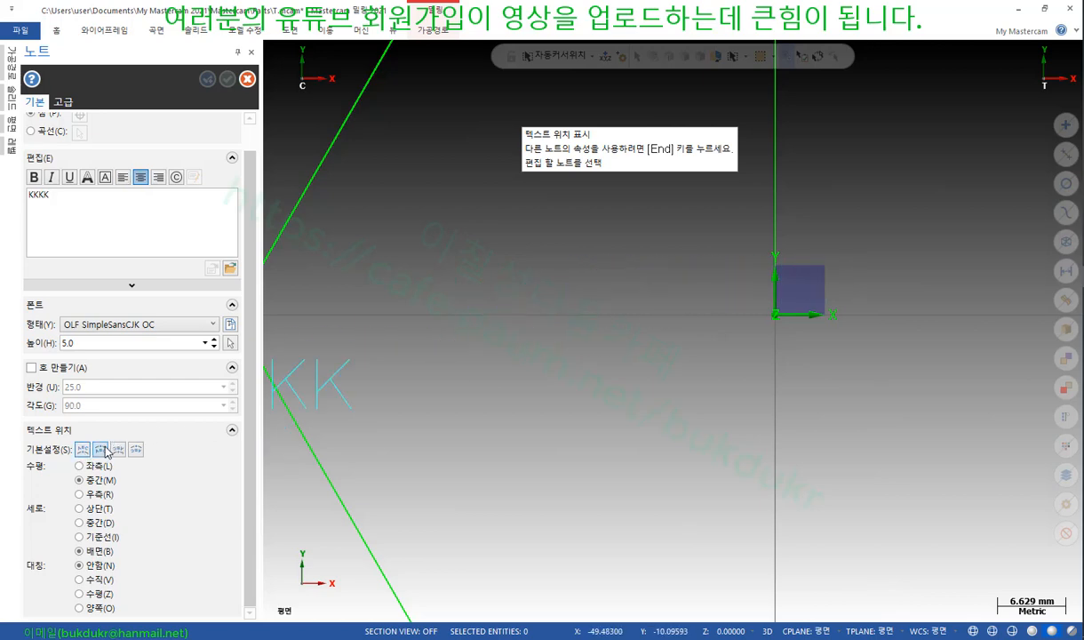
pyautogui.click(105, 451)
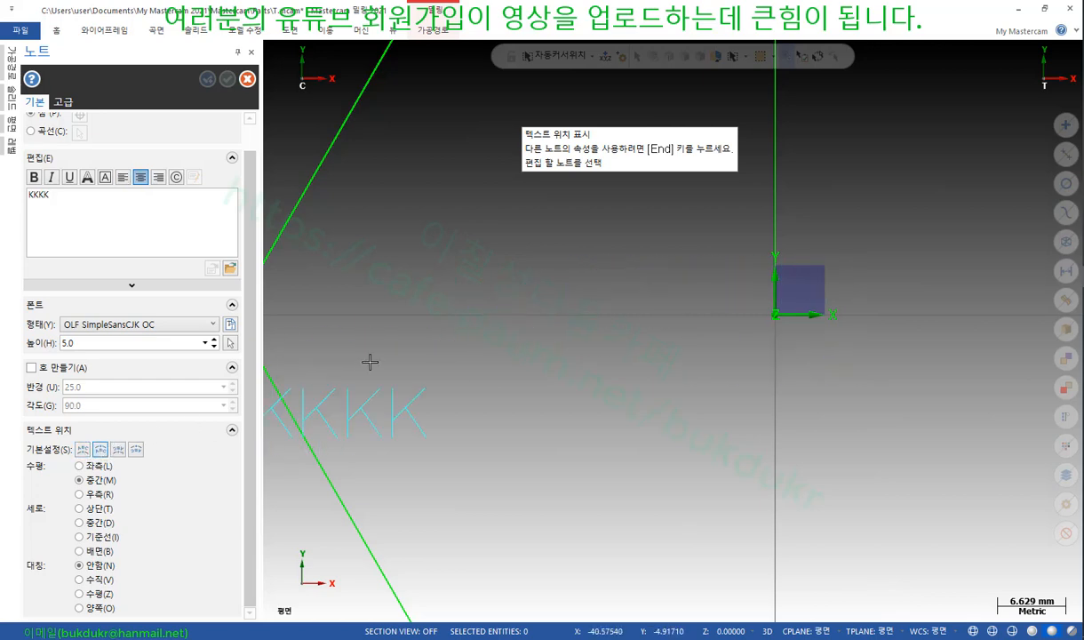
pyautogui.click(118, 449)
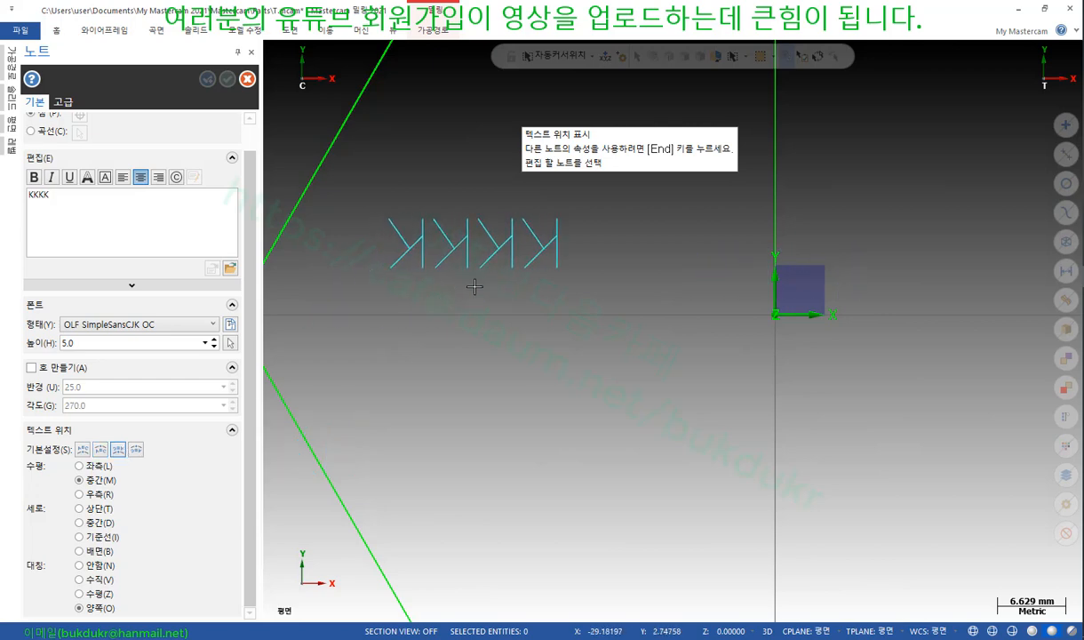
pyautogui.click(136, 450)
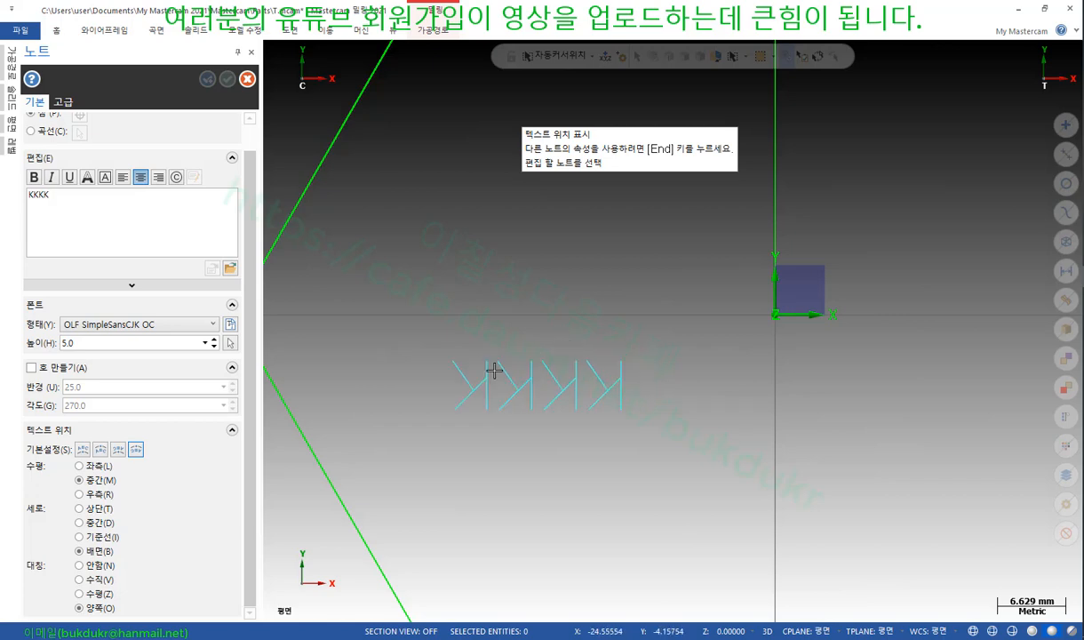
# Set the note to vertical 중간, horizontal 좌측, and 수직 (vertical) mirroring
pyautogui.scroll(-2, 752, 329)
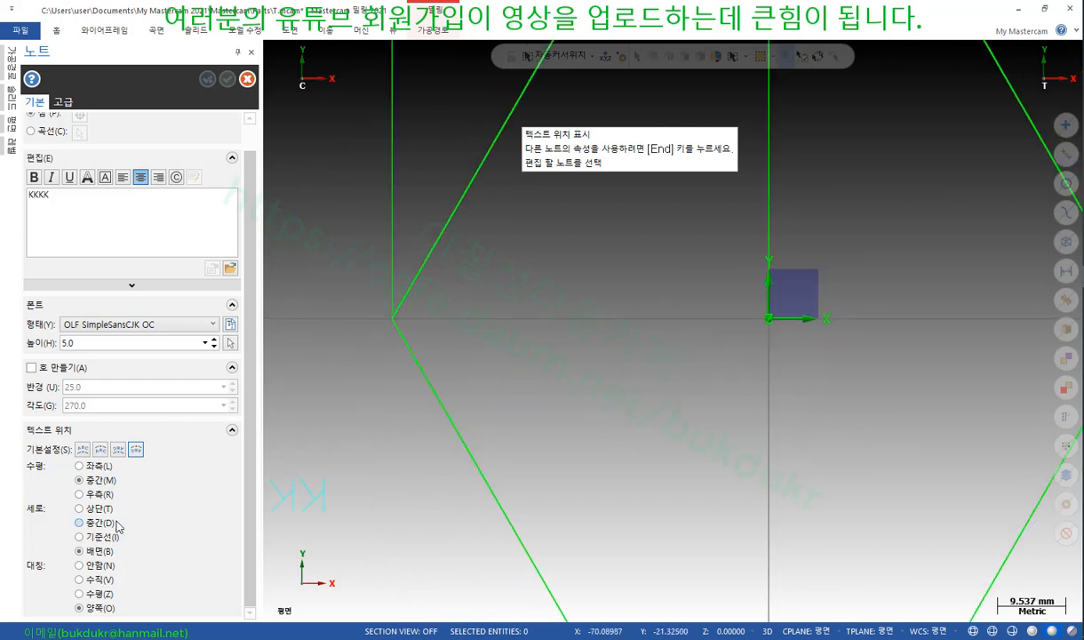
pyautogui.click(79, 537)
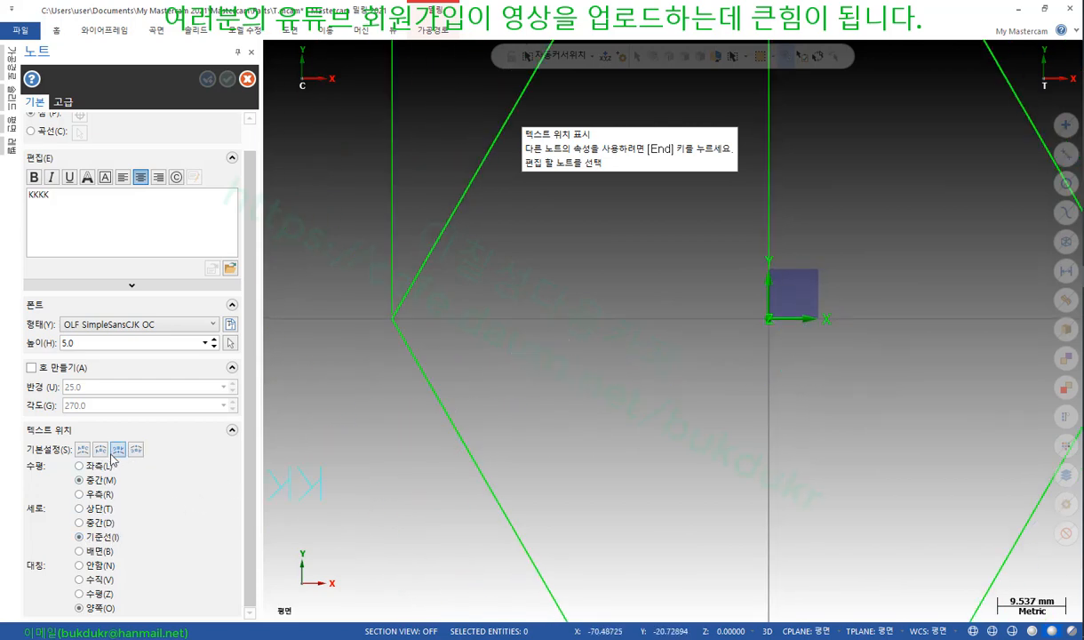
pyautogui.click(79, 523)
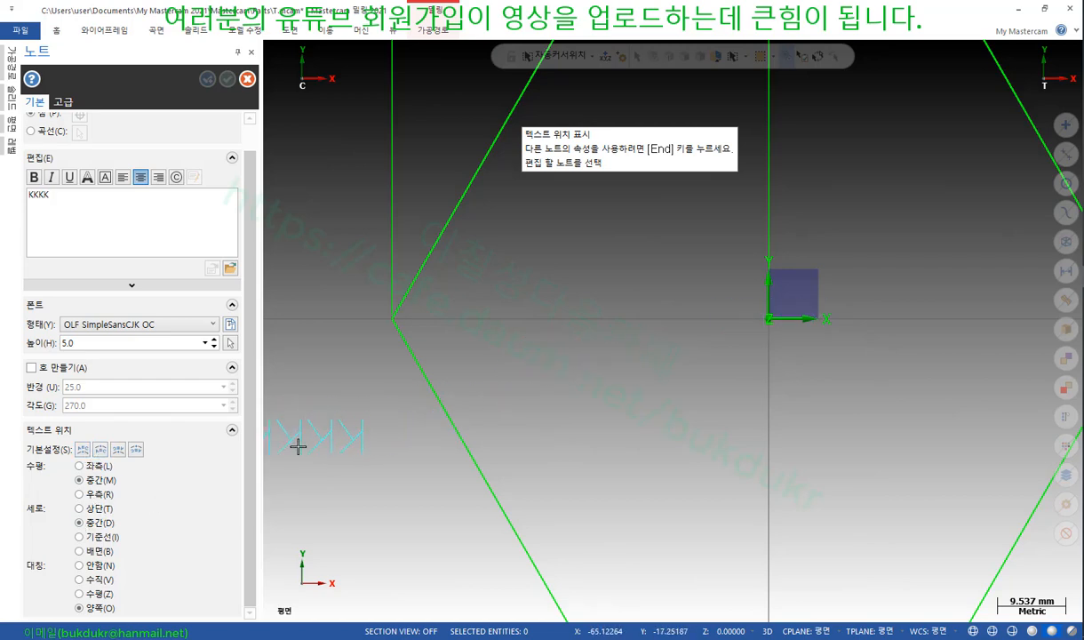
pyautogui.click(79, 466)
pyautogui.click(79, 566)
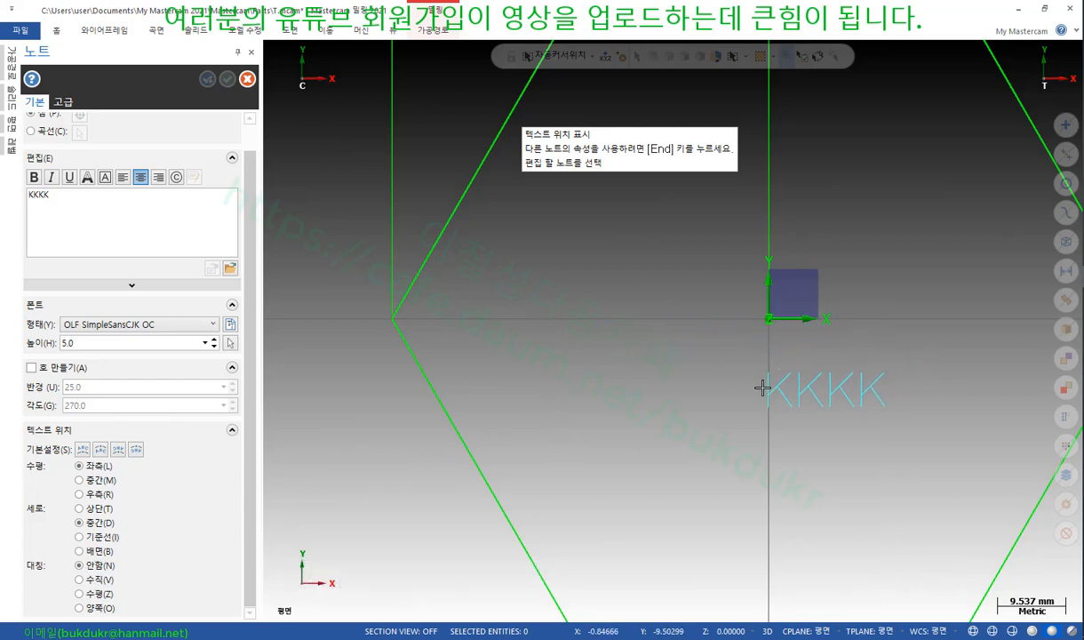
pyautogui.click(80, 581)
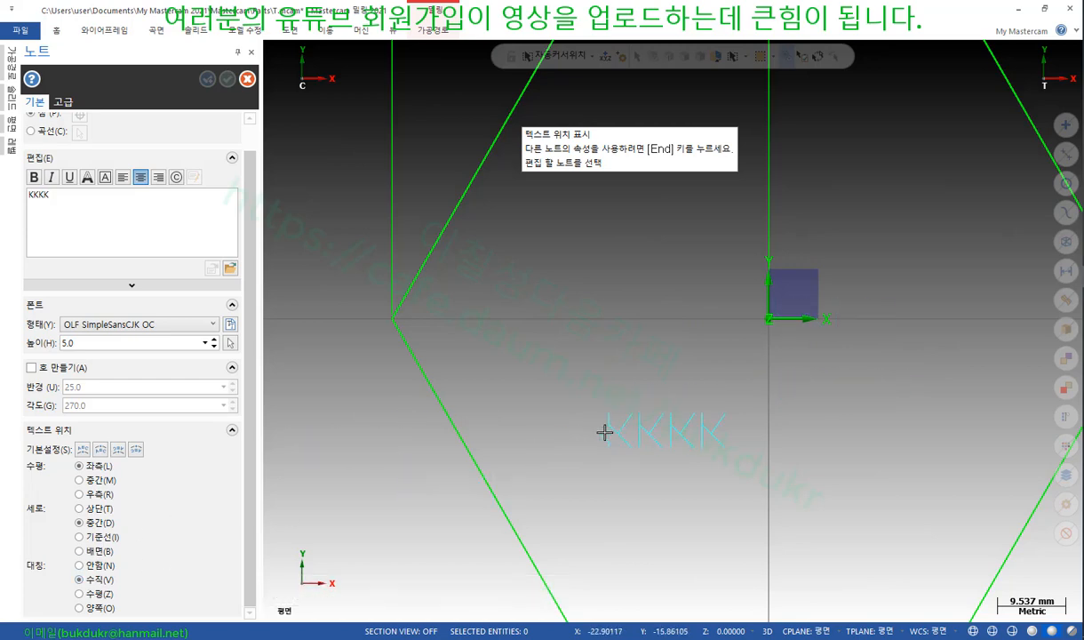
# Place the KKKK note inside the hexagon
pyautogui.scroll(-2, 532, 308)
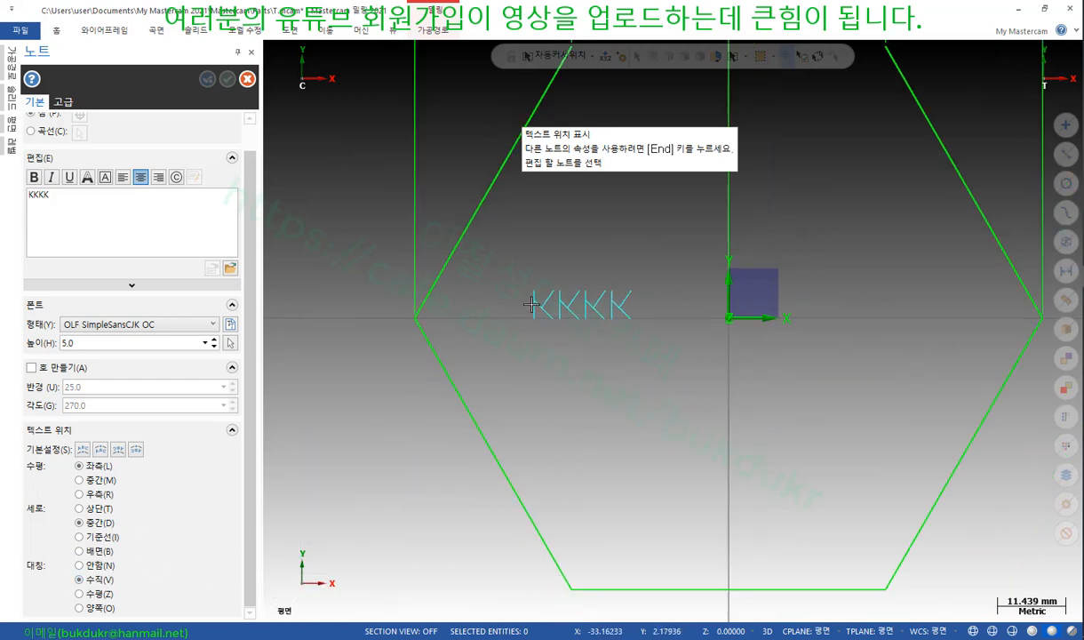
pyautogui.scroll(1, 452, 379)
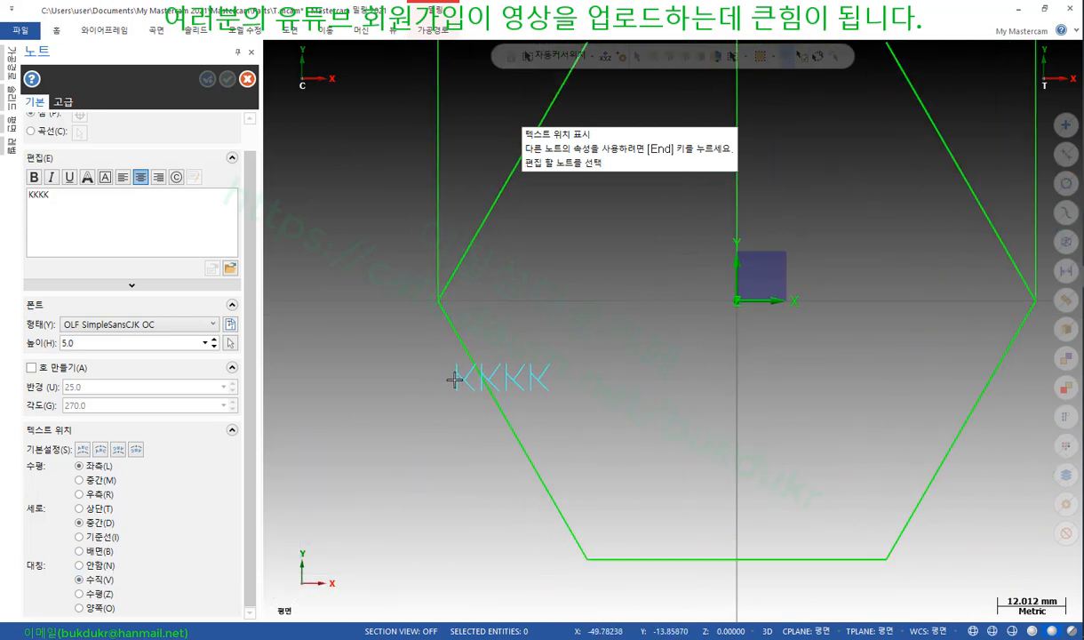
pyautogui.click(607, 368)
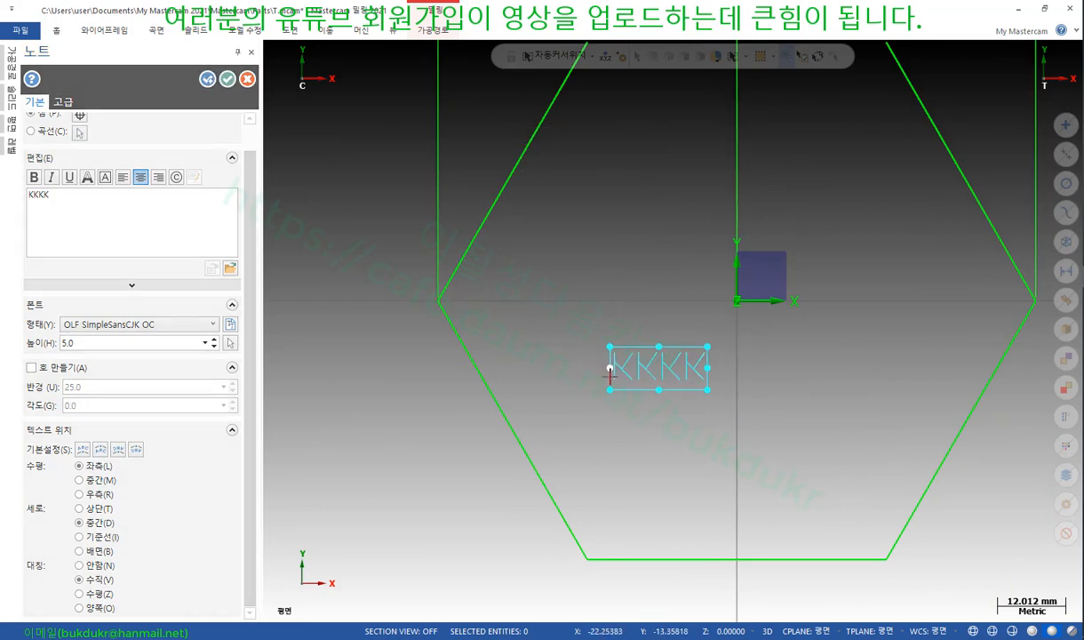
# Toggle the note's mirroring between 수평 and 수직 to compare the results
pyautogui.click(80, 594)
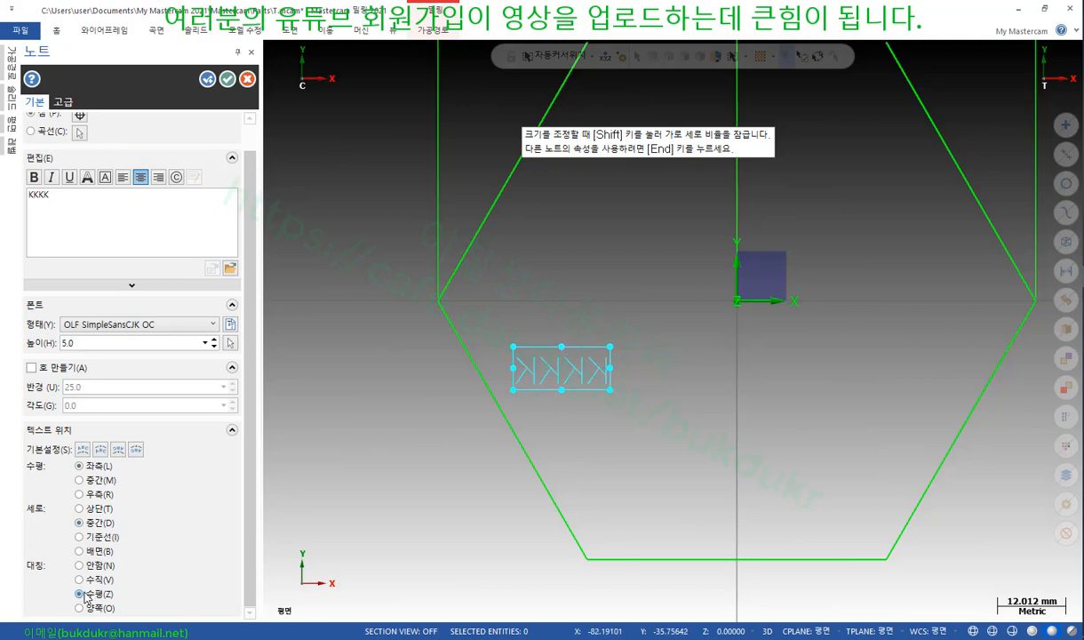
pyautogui.click(85, 581)
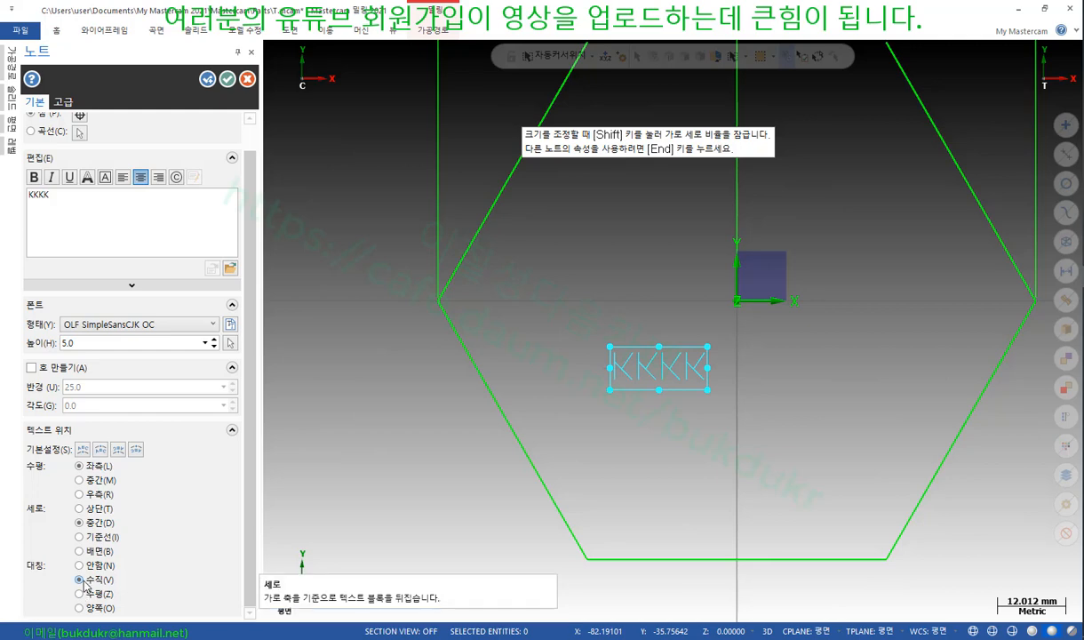
pyautogui.click(80, 594)
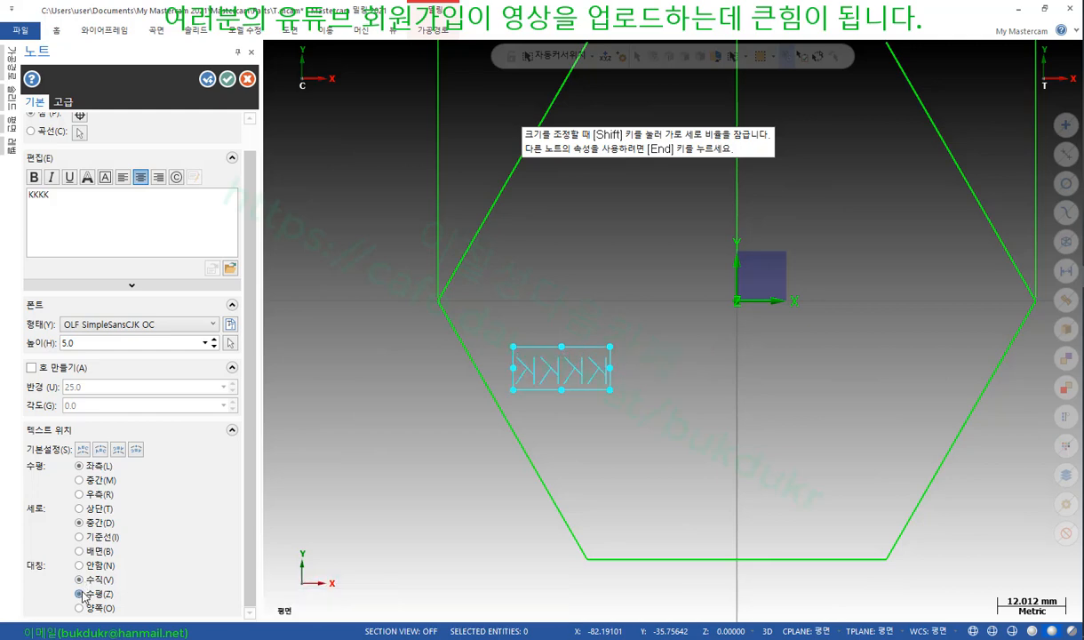
pyautogui.click(80, 579)
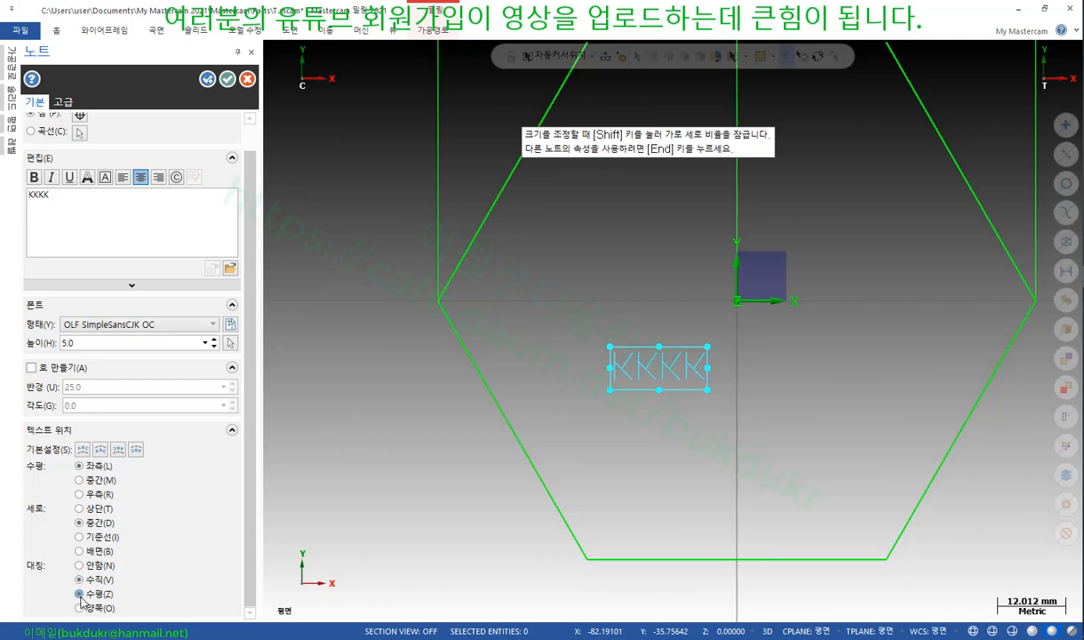
pyautogui.click(80, 595)
pyautogui.click(80, 579)
pyautogui.scroll(5, 605, 400)
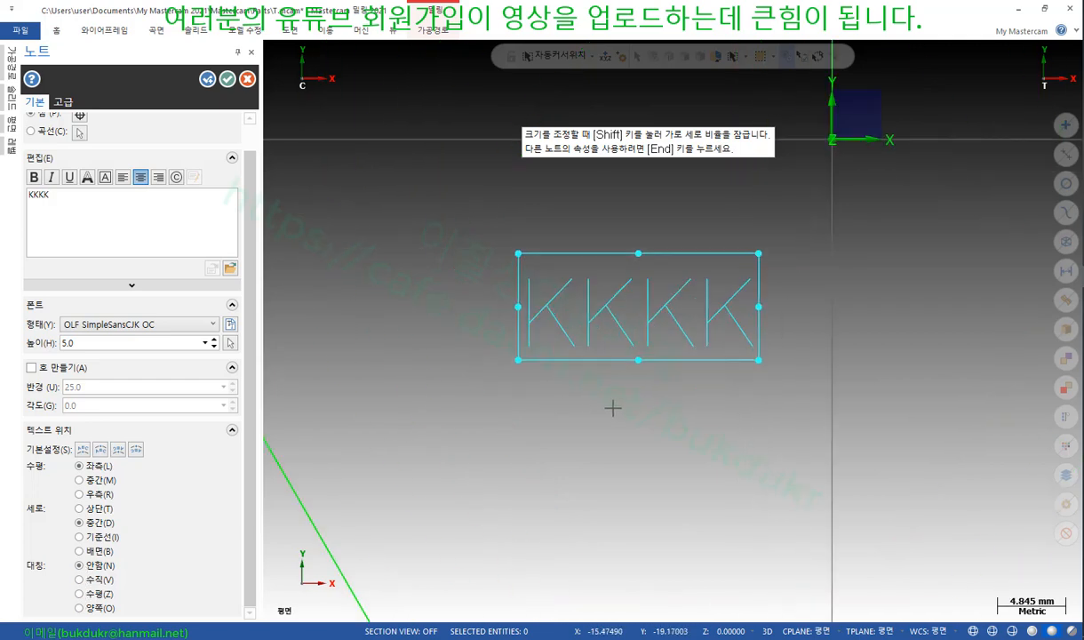
# Cycle through 수직, 안함 and 수평, settle on 양쪽 mirroring, and commit the note
pyautogui.click(80, 580)
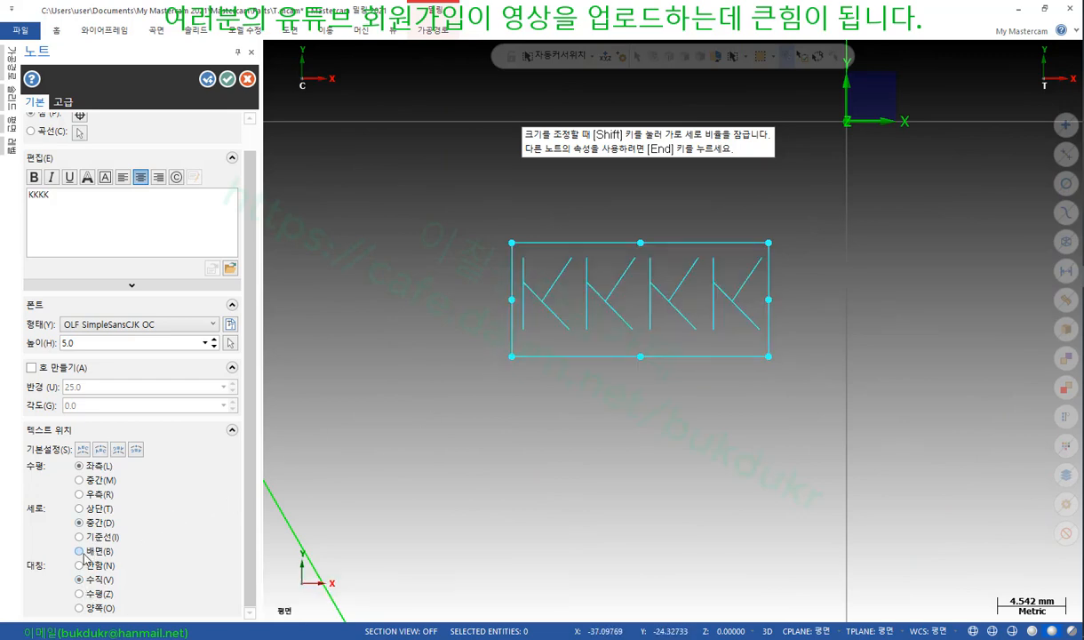
pyautogui.click(79, 566)
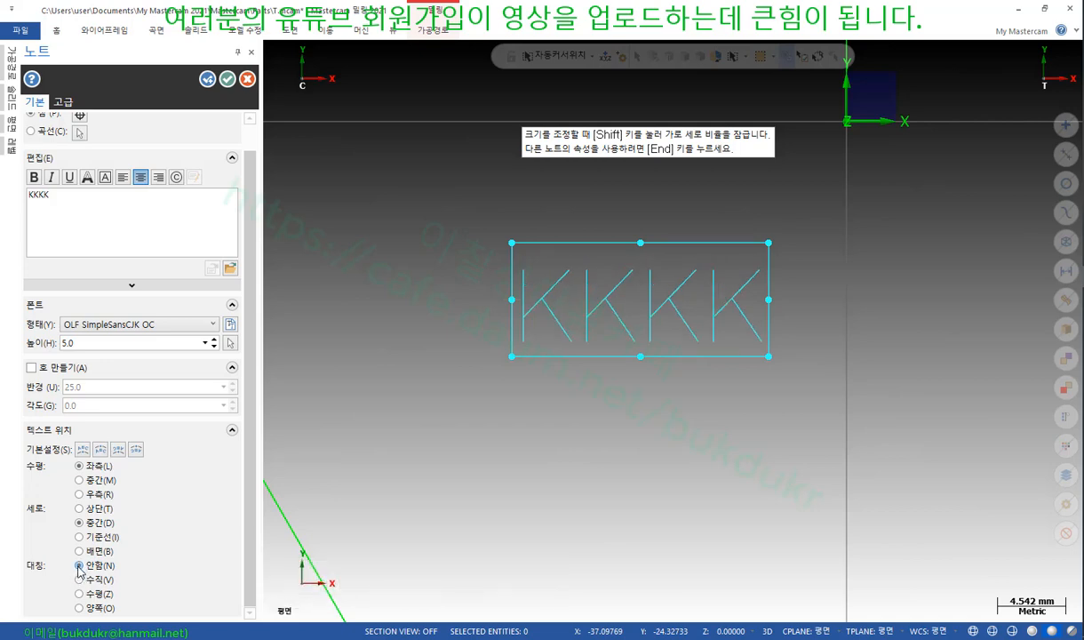
pyautogui.click(80, 579)
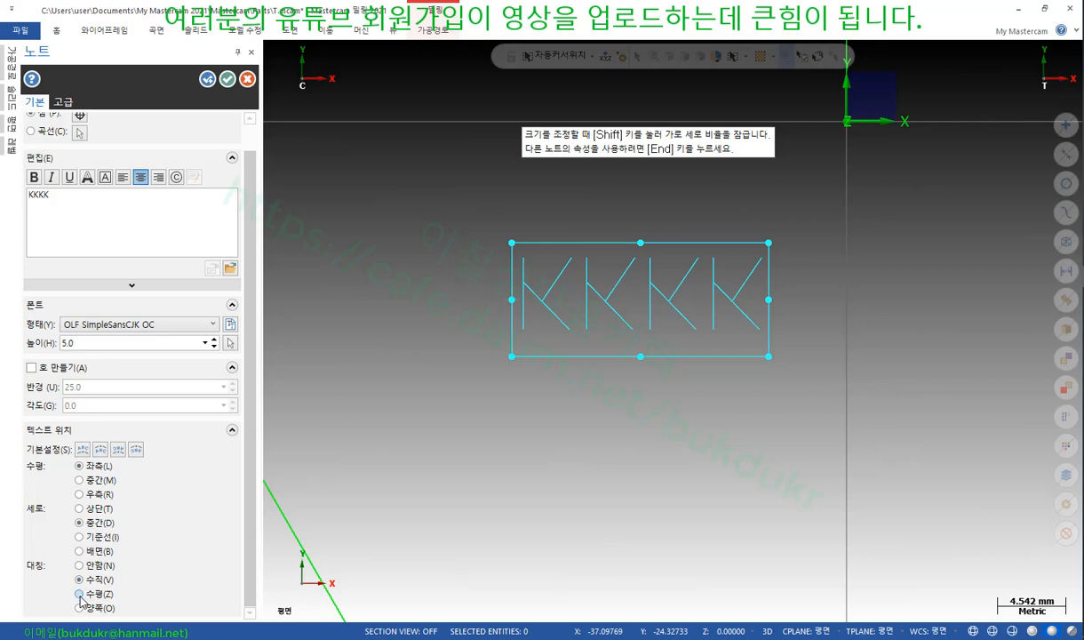
pyautogui.click(79, 593)
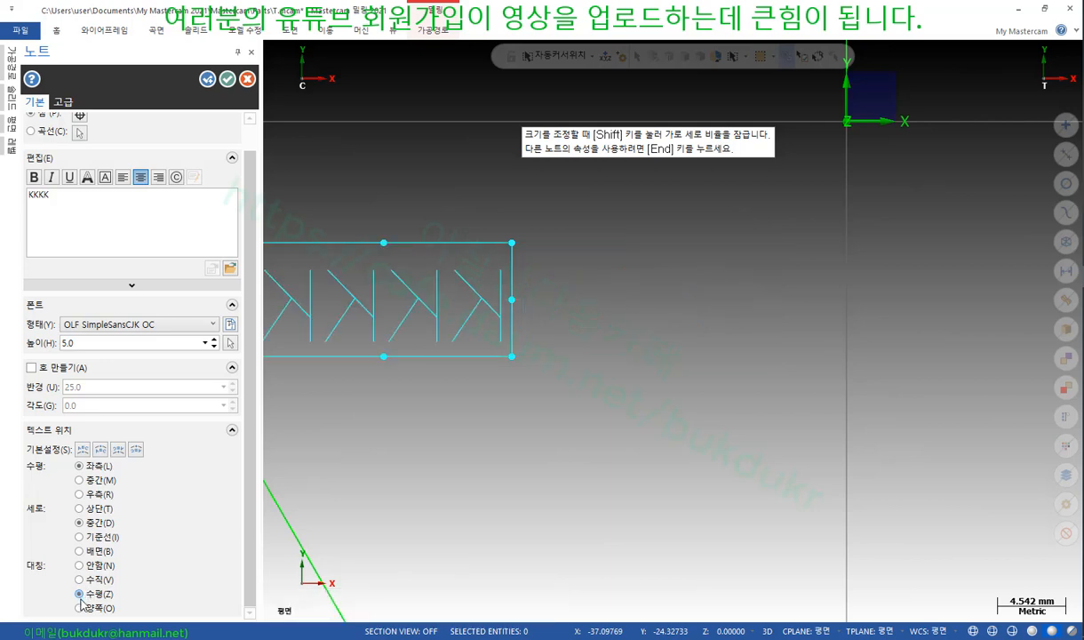
pyautogui.click(80, 608)
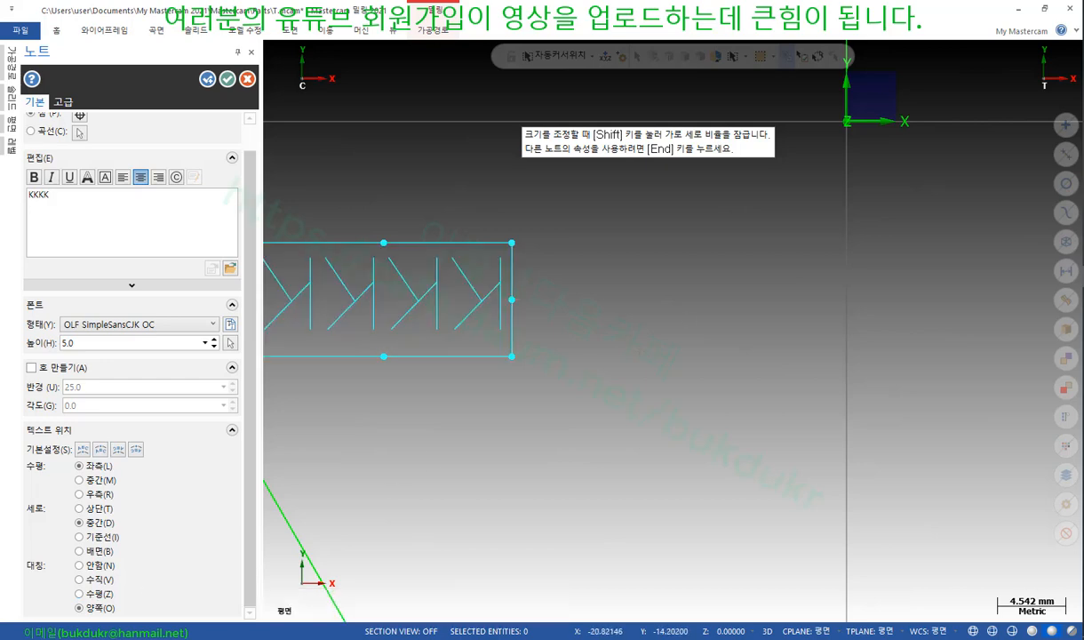
pyautogui.scroll(-4, 635, 415)
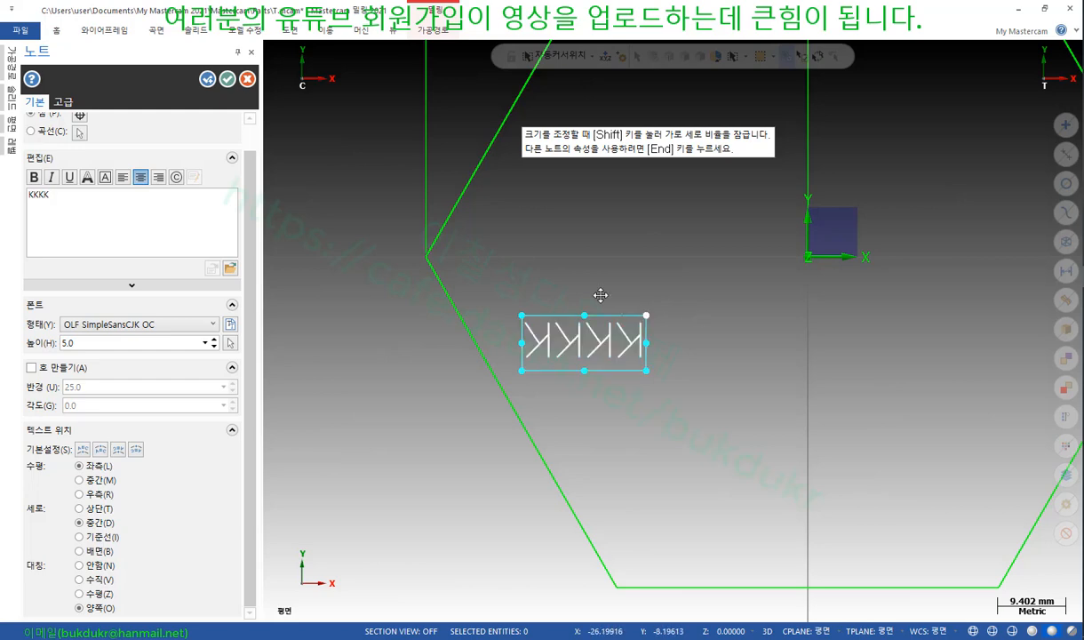
pyautogui.scroll(1, 609, 311)
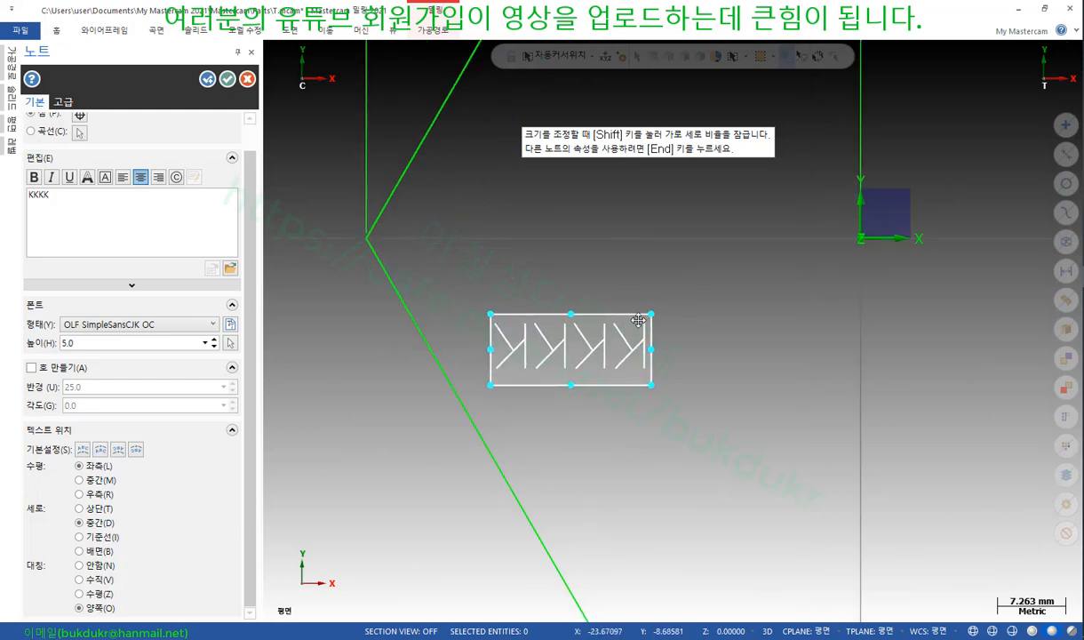
pyautogui.click(227, 79)
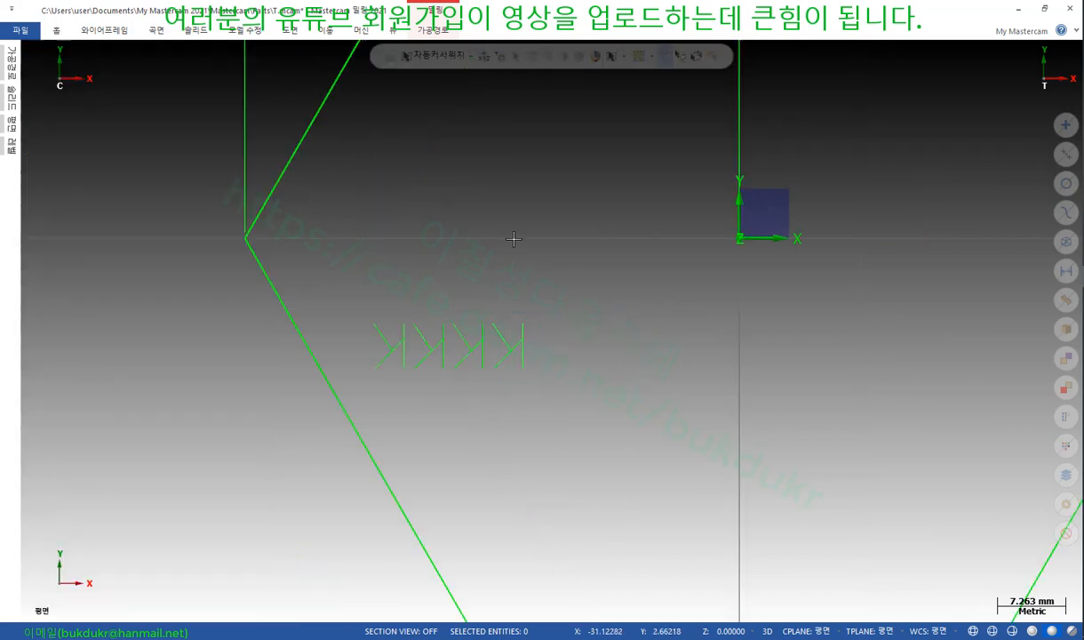
# Select the KKKK note, analyze it with F4, and open its drafting properties (P:속성)
pyautogui.click(492, 344)
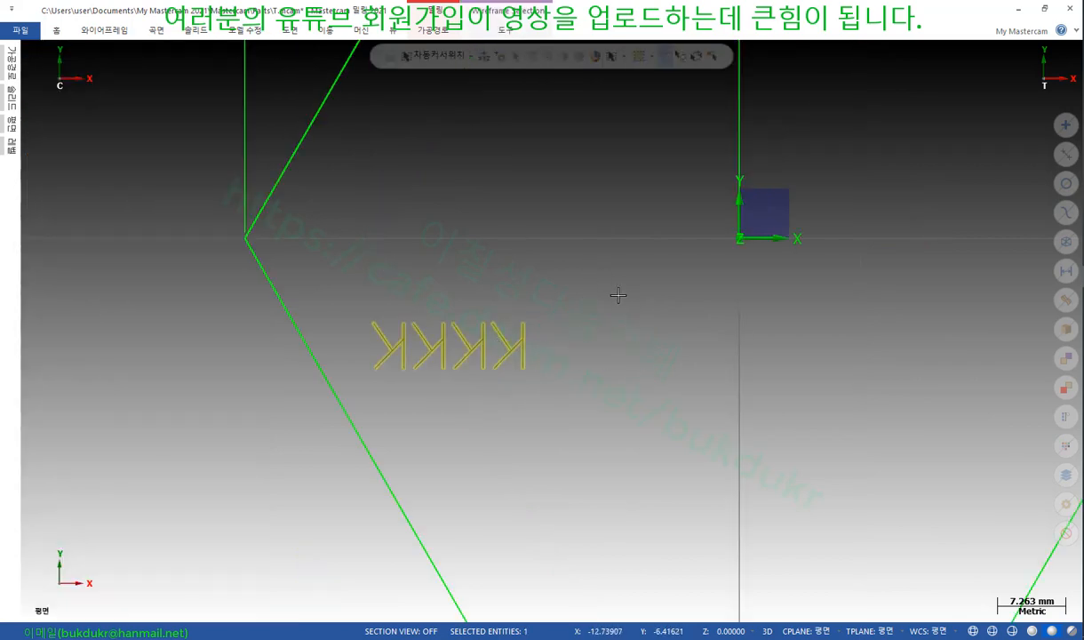
pyautogui.press('F4')
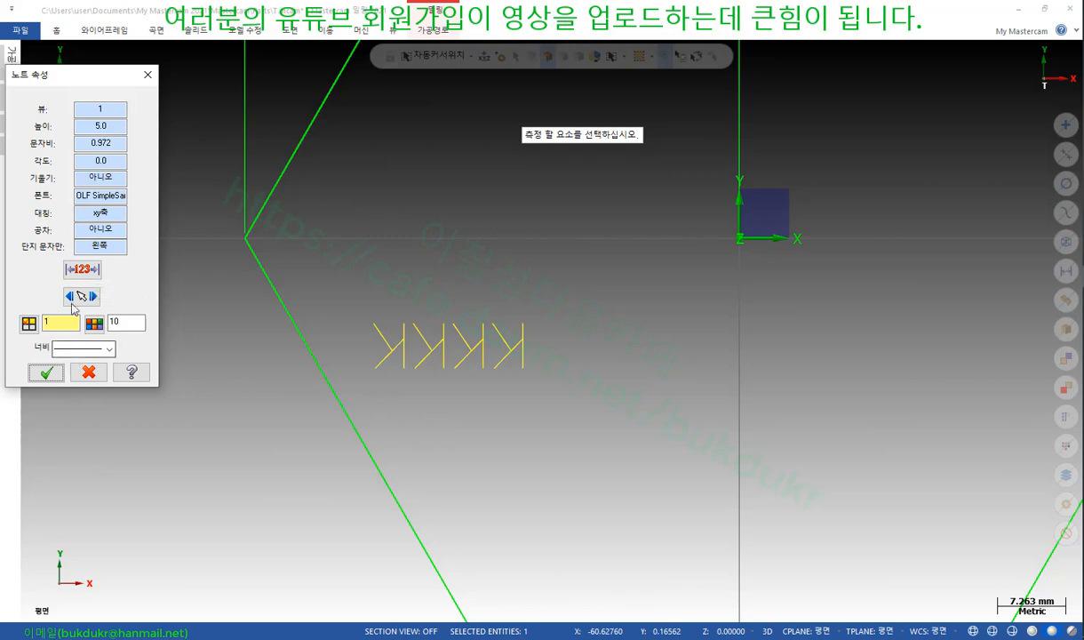
pyautogui.click(83, 270)
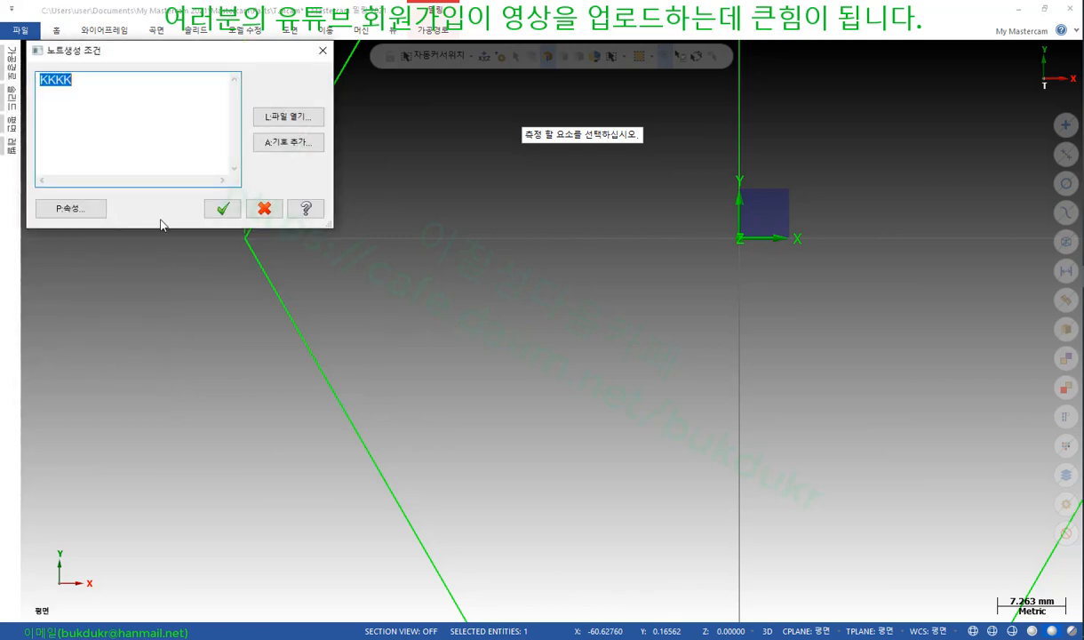
pyautogui.click(91, 210)
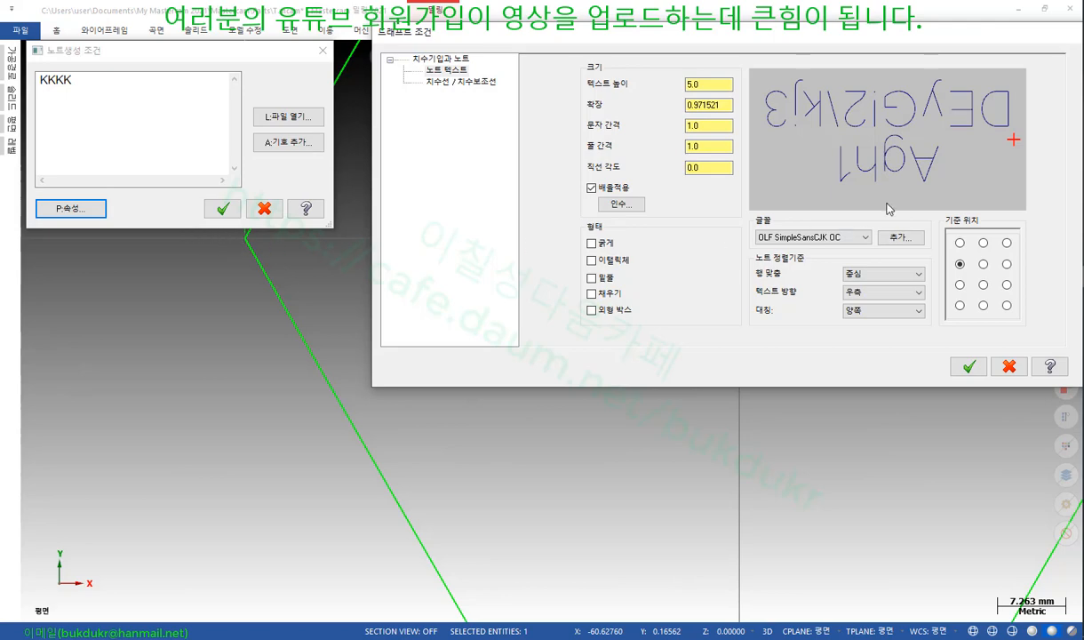
# Try several reference positions, then set the note text's mirroring to 안함
pyautogui.click(983, 244)
pyautogui.click(983, 264)
pyautogui.click(983, 285)
pyautogui.click(960, 305)
pyautogui.click(960, 264)
pyautogui.click(876, 311)
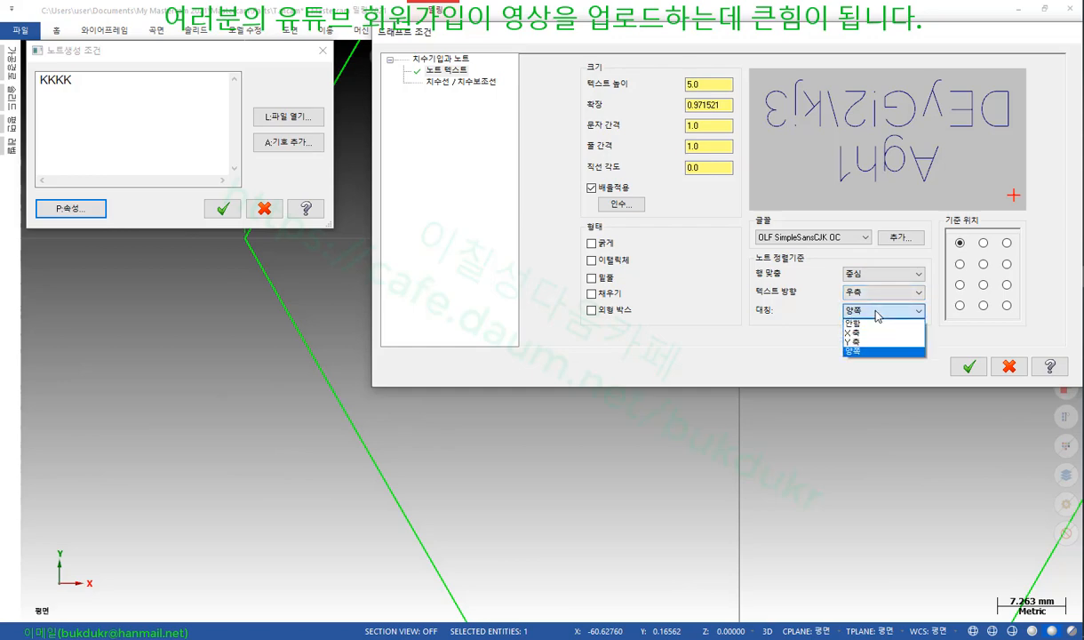
pyautogui.click(874, 322)
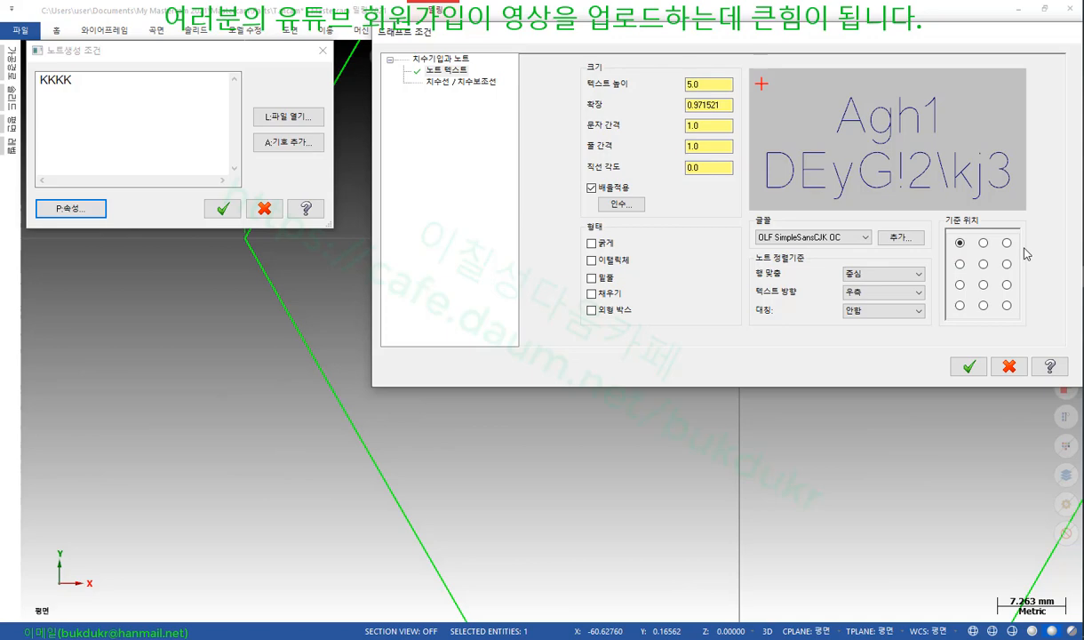
# Anchor the note at the left of row 3 and save the settings to mcamxm.config
pyautogui.click(983, 284)
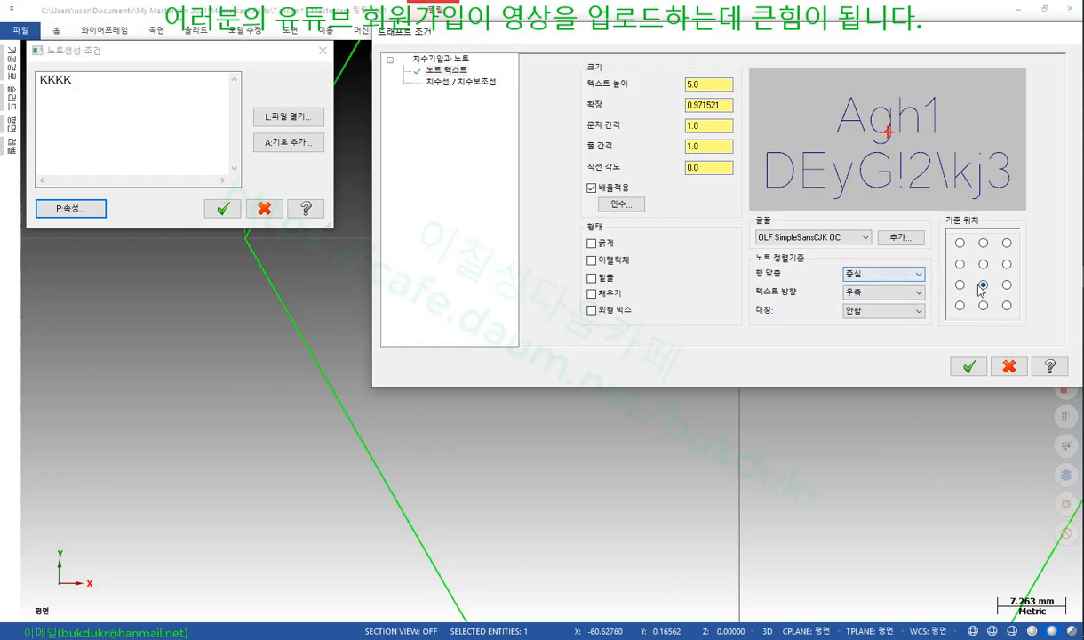
pyautogui.click(961, 286)
pyautogui.click(969, 366)
pyautogui.click(760, 258)
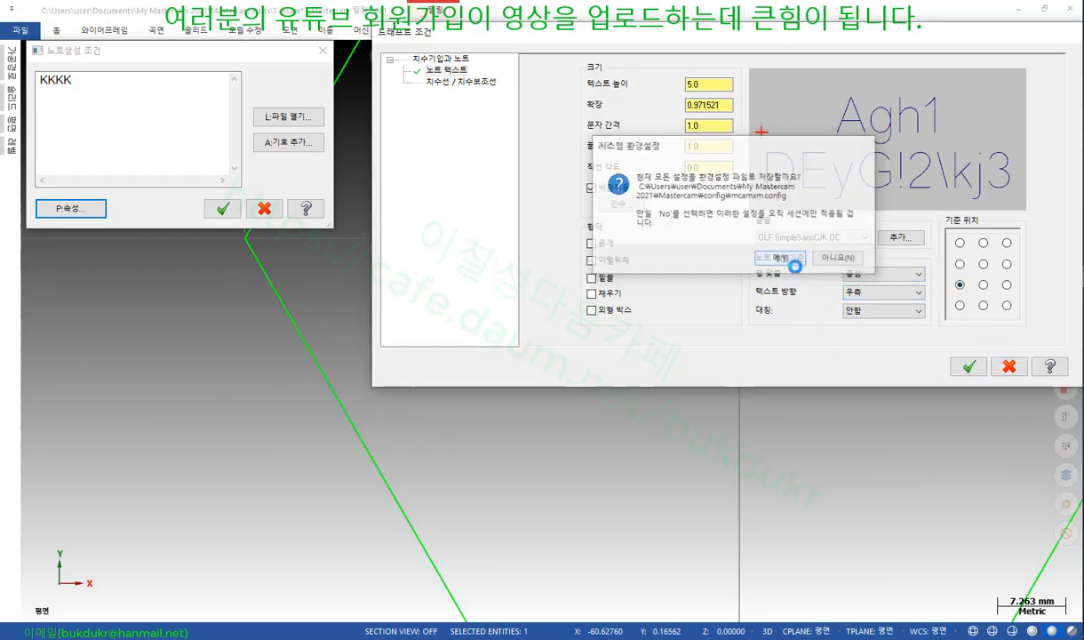
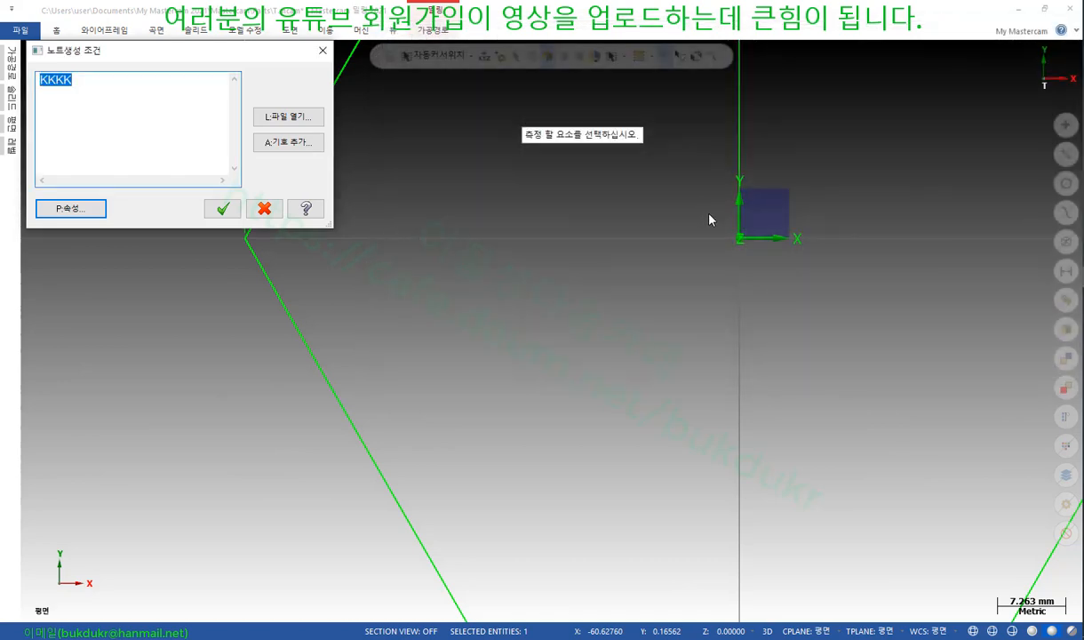
# Confirm the KKKK note text and place it on the drawing
pyautogui.click(222, 208)
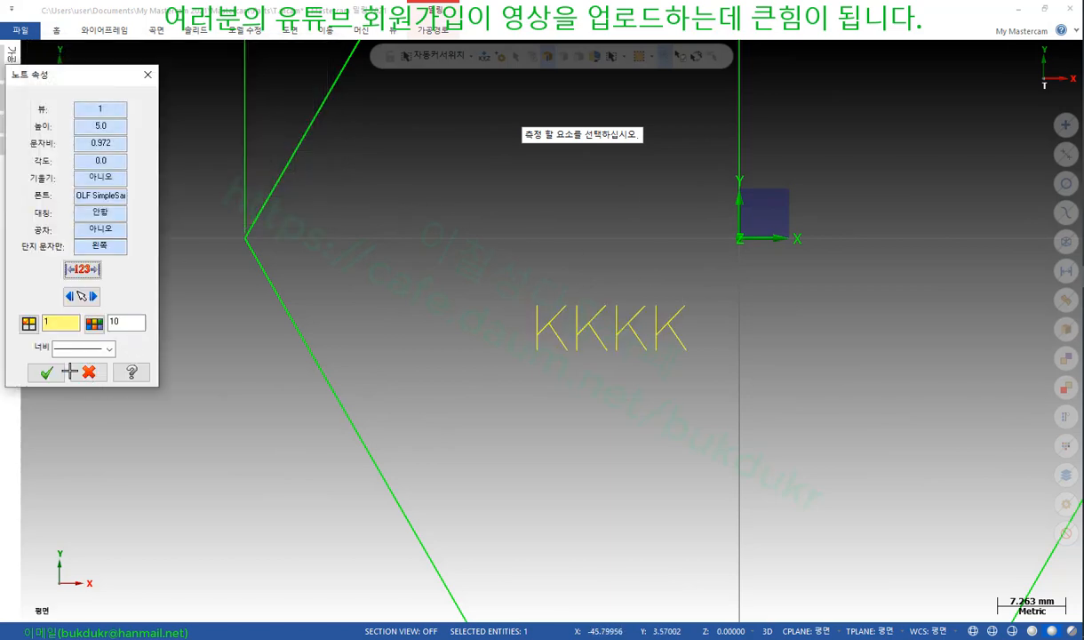
pyautogui.click(88, 373)
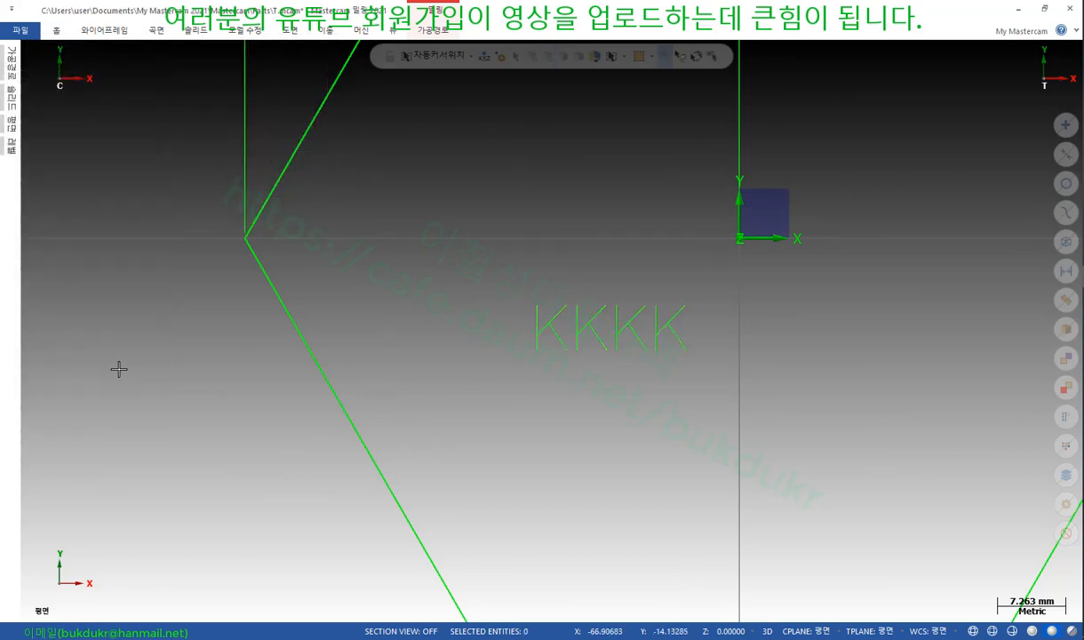
pyautogui.scroll(-2, 623, 293)
pyautogui.scroll(1, 755, 275)
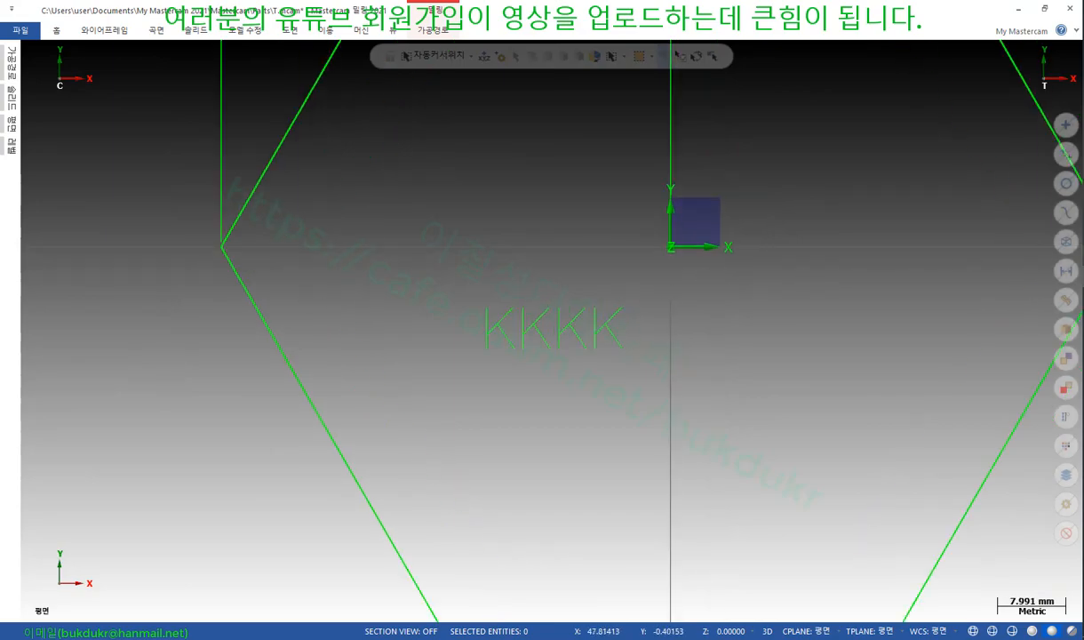
# Minimize Mastercam and scroll the textbook PDF to page 351's hole table section
pyautogui.click(1019, 9)
pyautogui.scroll(-3, 688, 331)
pyautogui.scroll(-5, 688, 330)
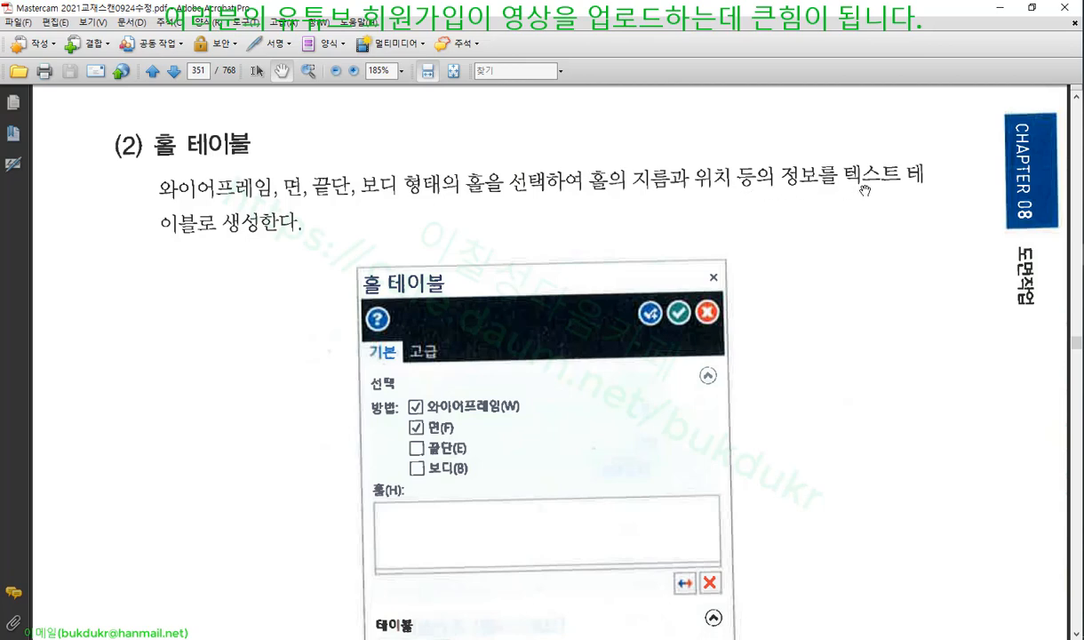
# Scroll back and forth through the Hole Table options on textbook page 351
pyautogui.moveTo(782, 367); pyautogui.dragTo(765, 195)
pyautogui.moveTo(751, 373); pyautogui.dragTo(775, 128)
pyautogui.moveTo(745, 423); pyautogui.dragTo(755, 220)
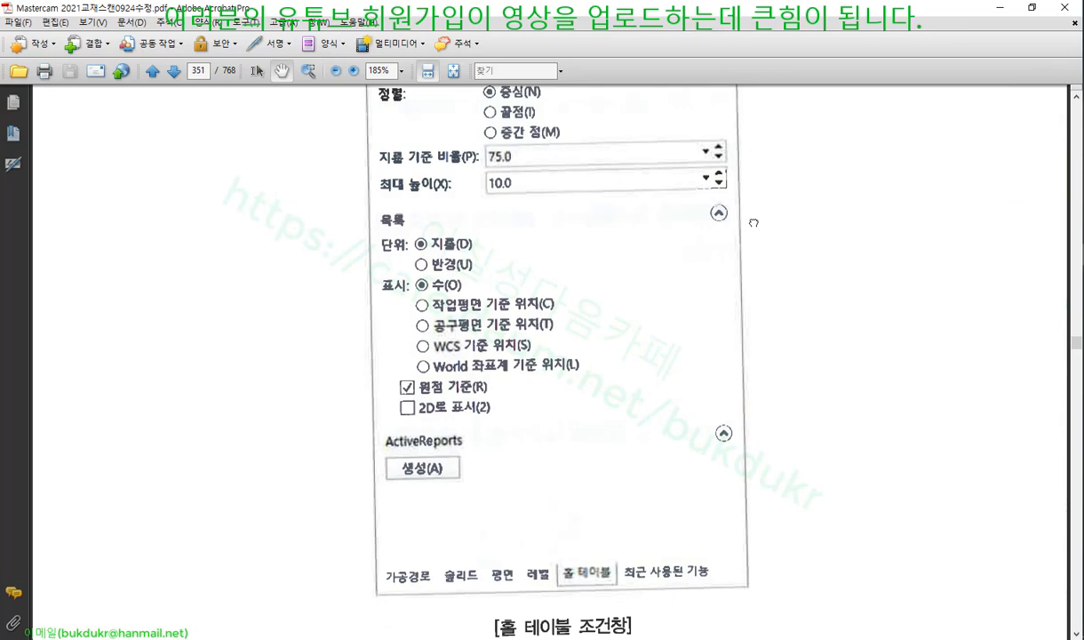
pyautogui.scroll(-3, 755, 221)
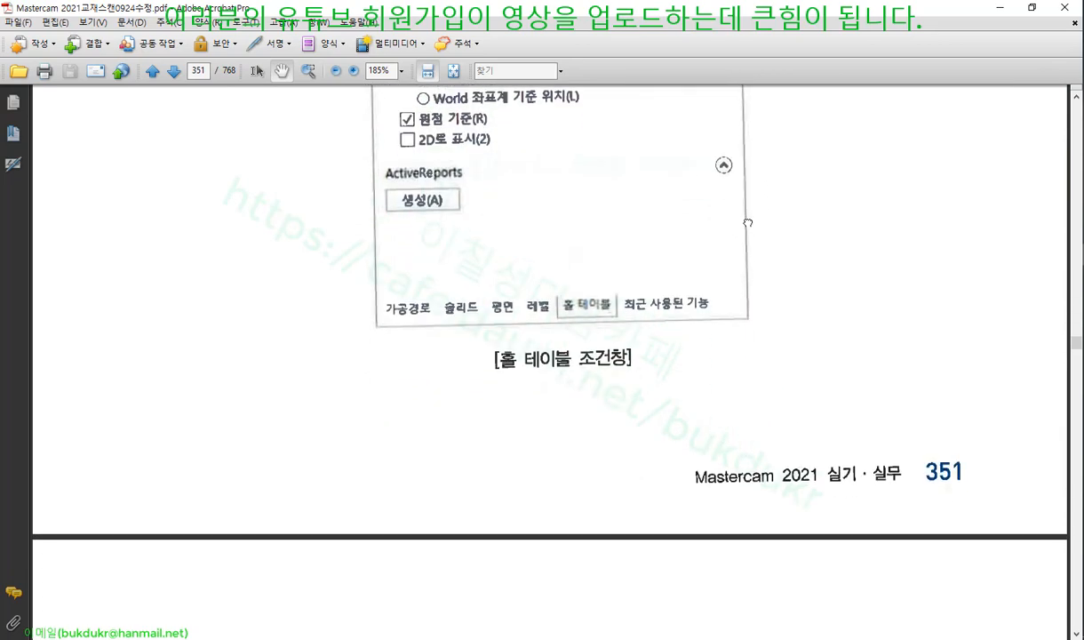
pyautogui.scroll(-2, 755, 169)
pyautogui.scroll(9, 686, 475)
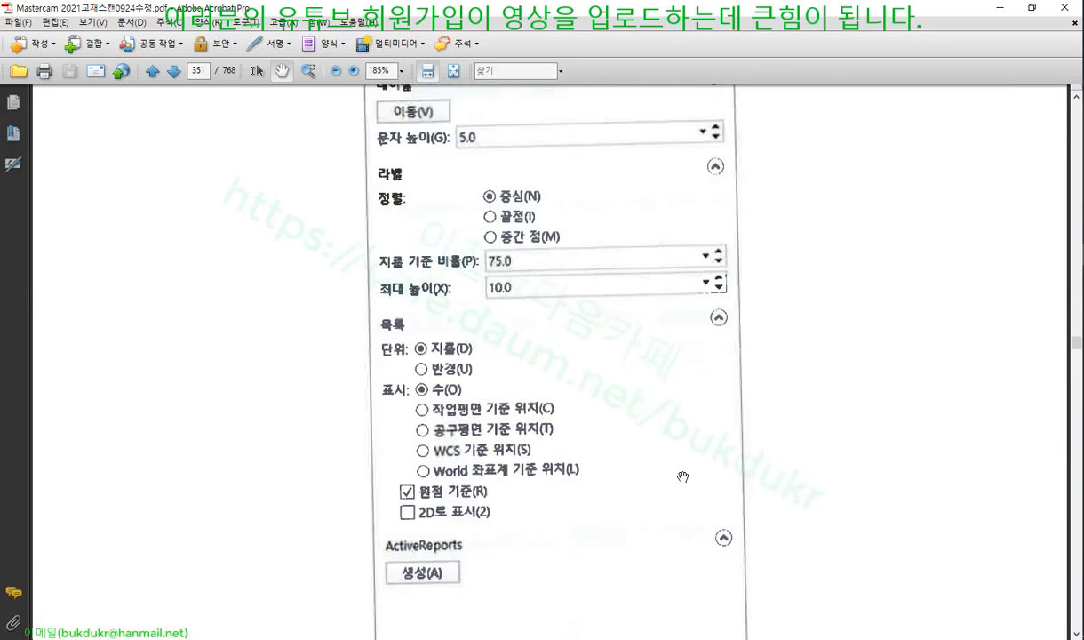
pyautogui.scroll(3, 676, 452)
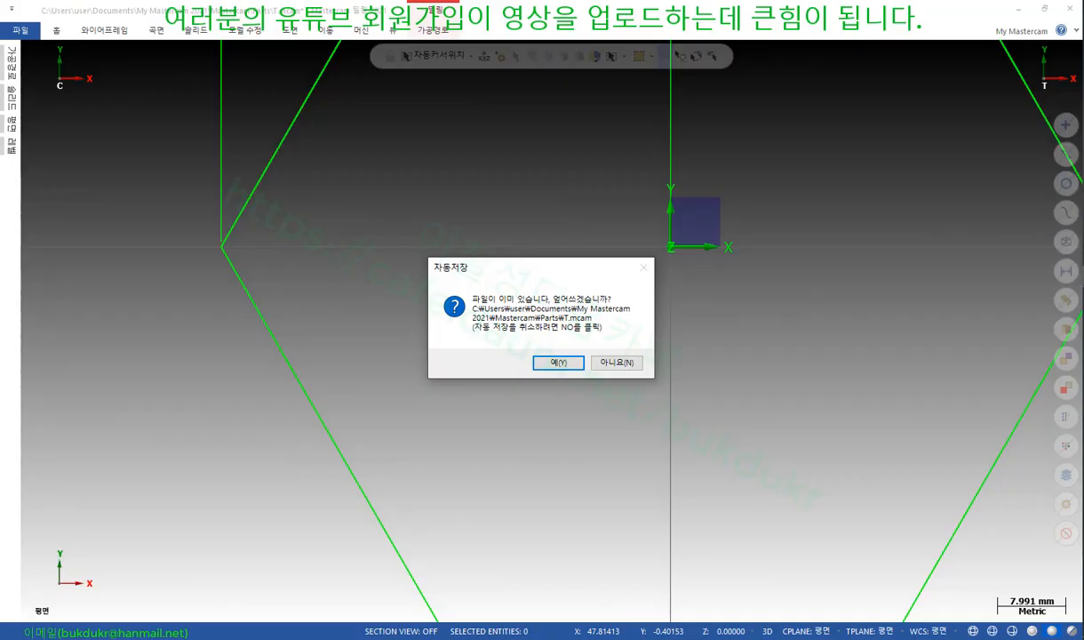
# Decline overwriting T.mcam and switch the drawing to Isometric view
pyautogui.click(617, 362)
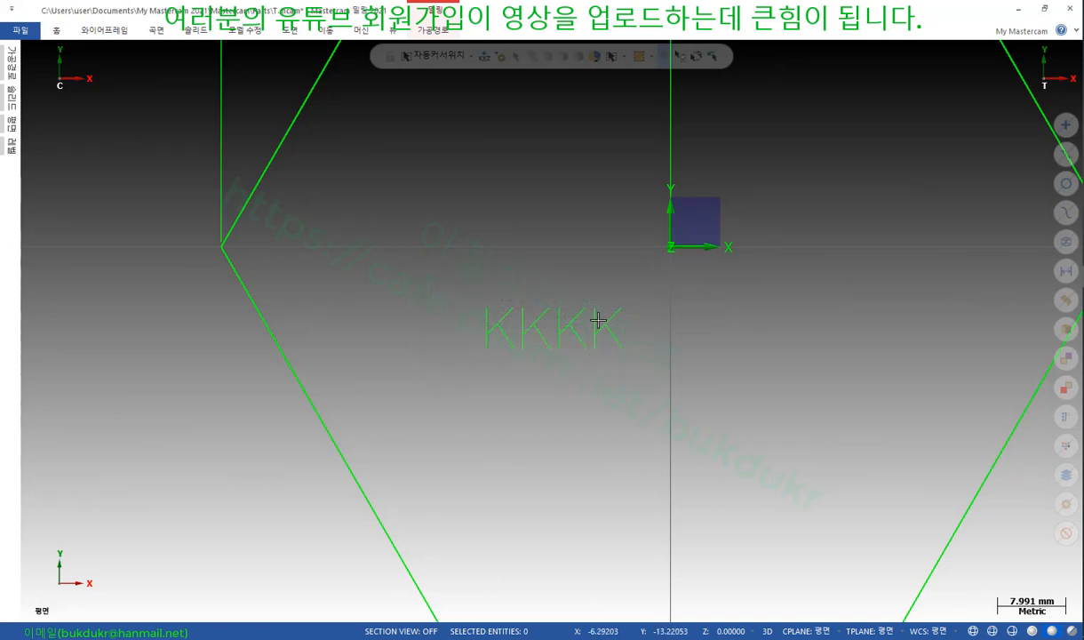
pyautogui.scroll(-5, 617, 276)
pyautogui.rightClick(617, 267)
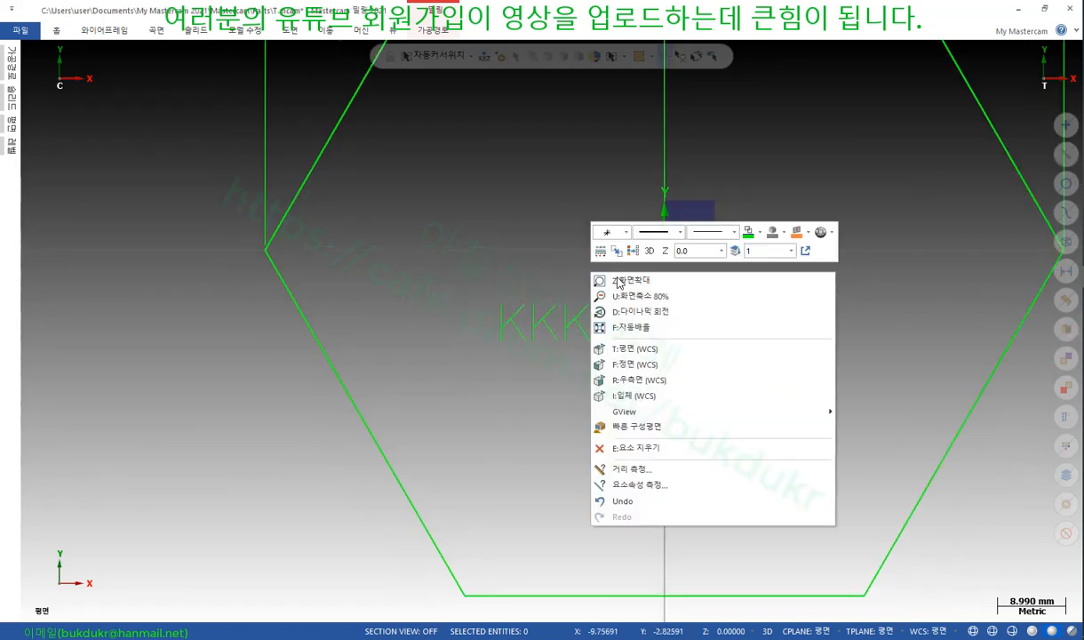
pyautogui.click(647, 395)
# Window-select all ten entities and delete them
pyautogui.scroll(-5, 690, 359)
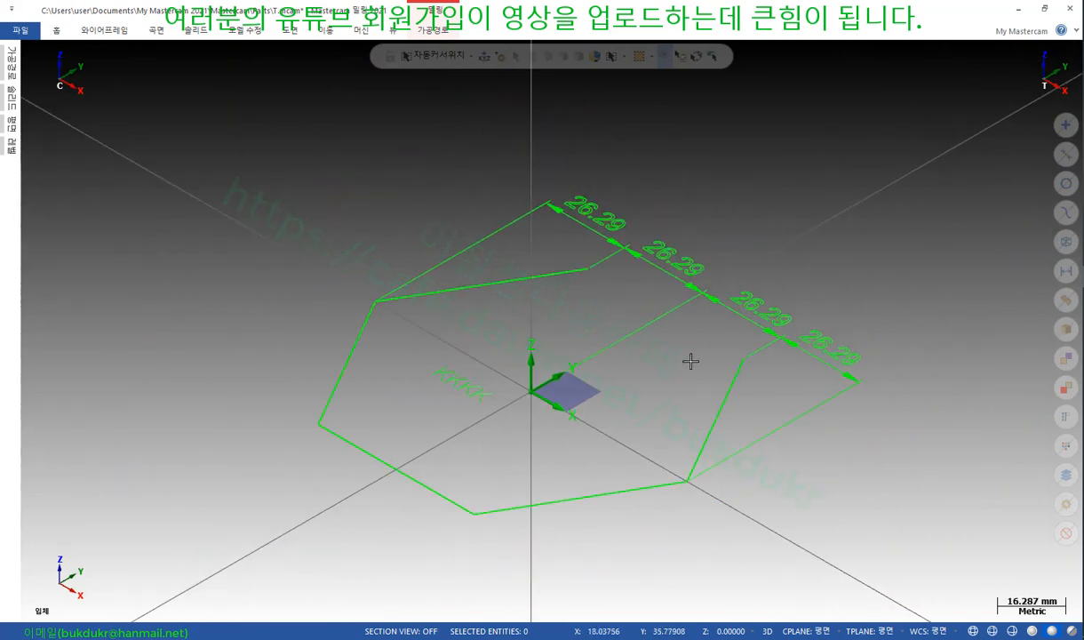
pyautogui.moveTo(877, 164); pyautogui.dragTo(393, 506)
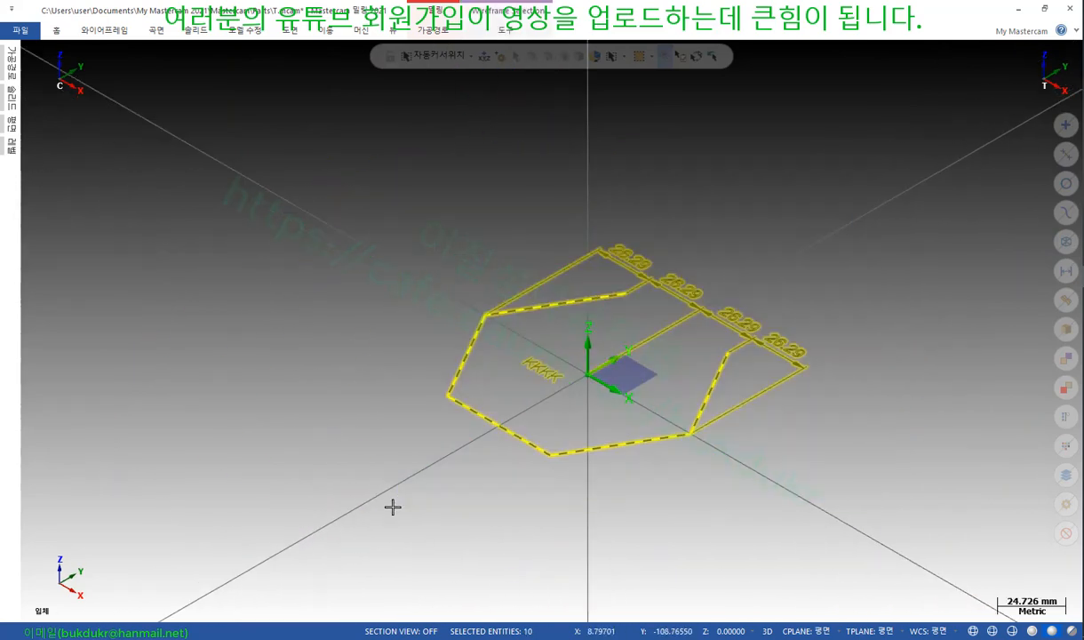
pyautogui.press('Delete')
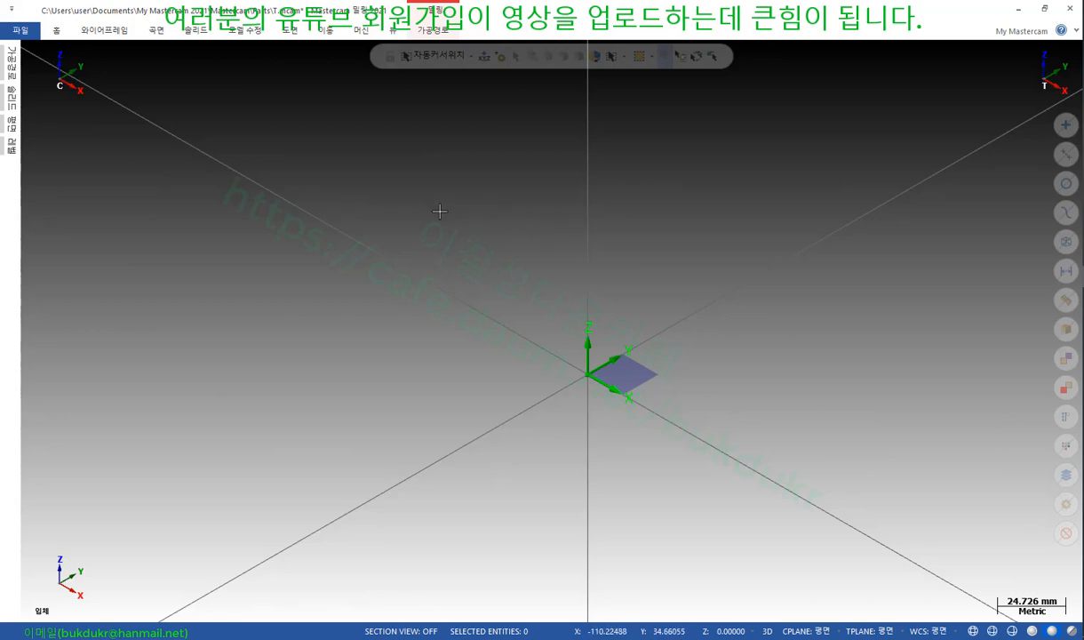
# Draw six scattered 10 mm diameter circles with Circle Center Point
pyautogui.click(112, 39)
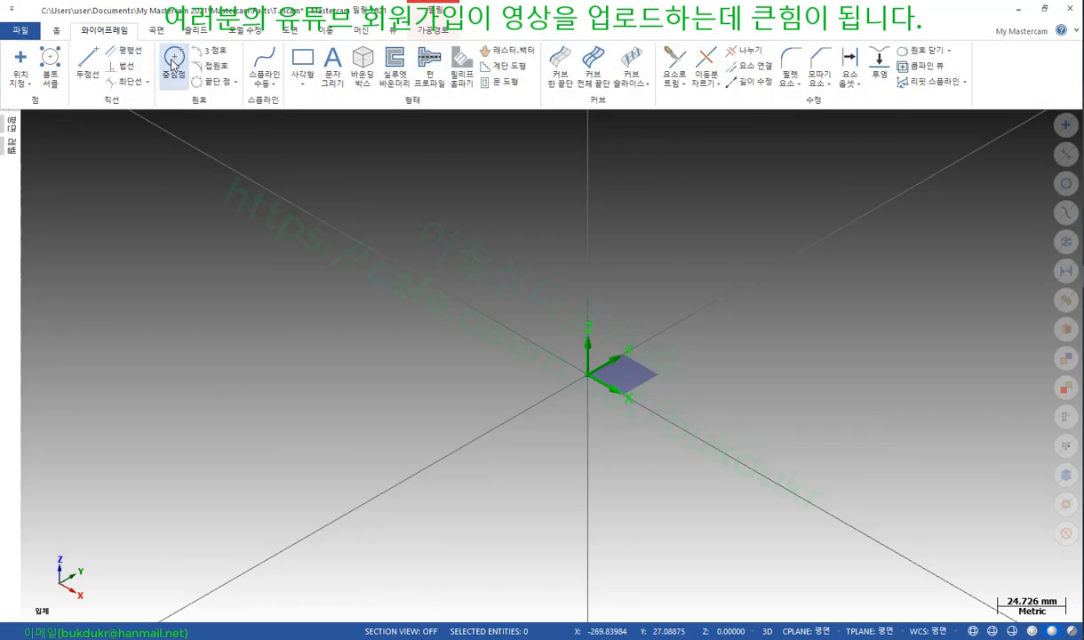
pyautogui.click(166, 62)
pyautogui.click(136, 261)
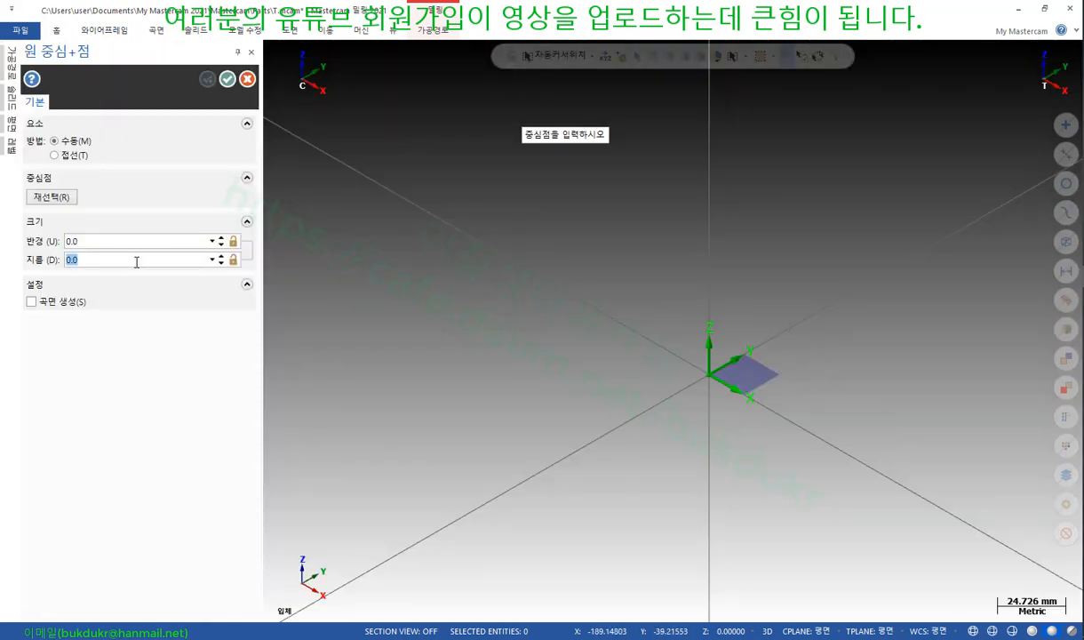
pyautogui.write('10')
pyautogui.press('Return')
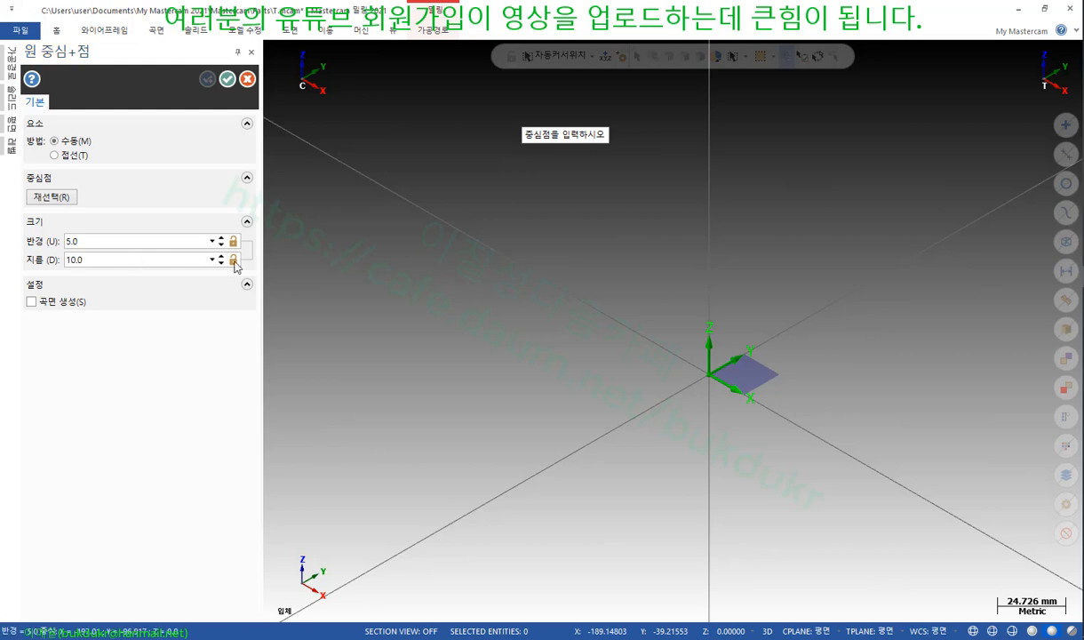
pyautogui.click(560, 313)
pyautogui.click(592, 274)
pyautogui.click(639, 266)
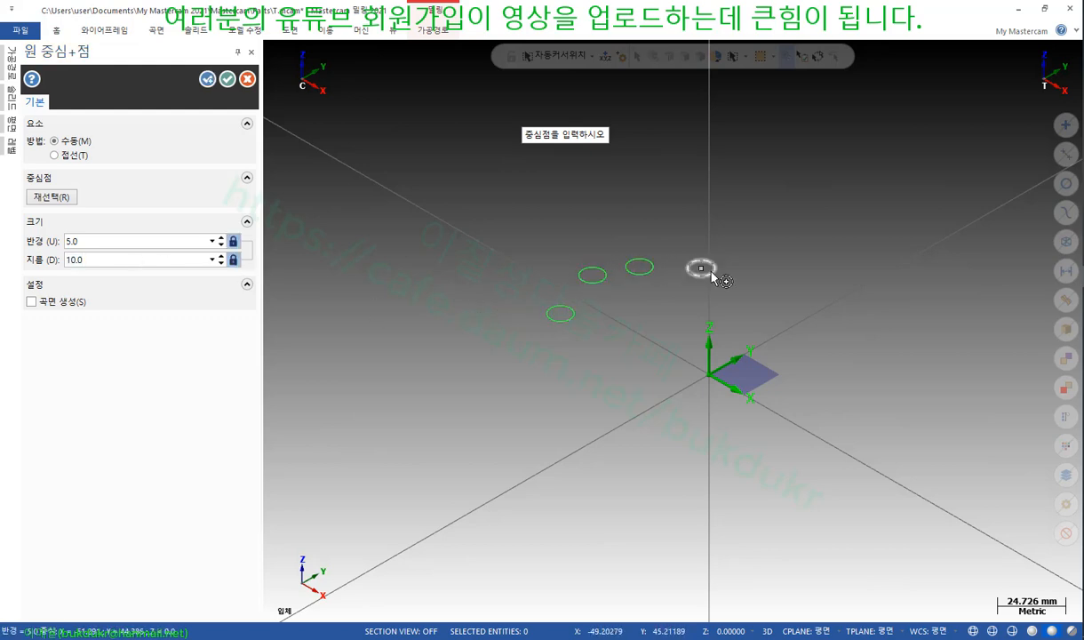
pyautogui.click(701, 268)
pyautogui.click(745, 273)
pyautogui.click(799, 291)
# Add four 15 mm diameter circles
pyautogui.click(159, 261)
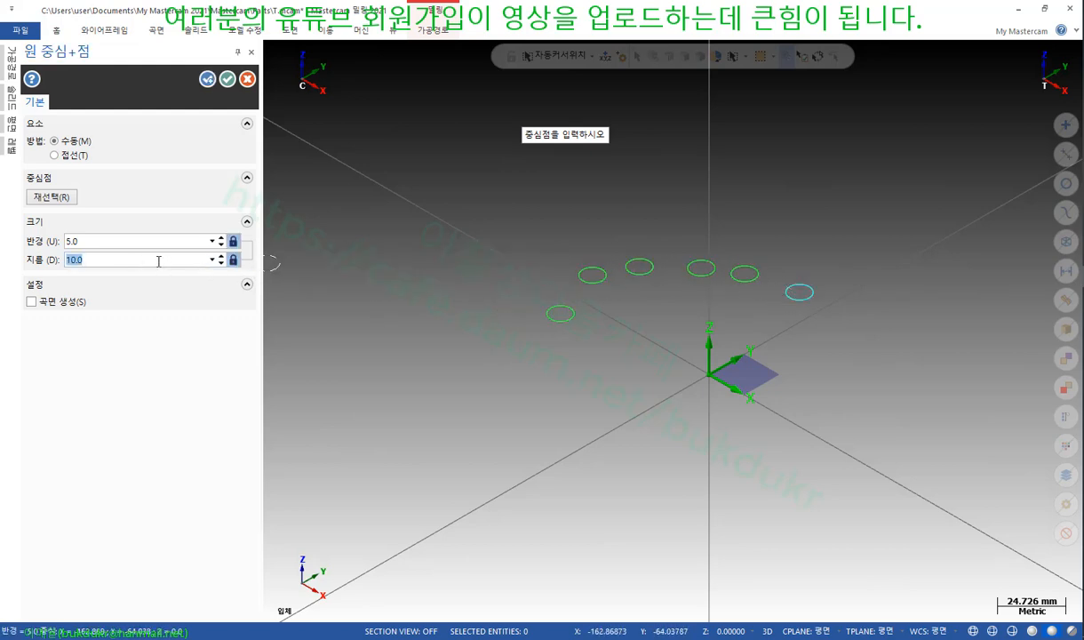
pyautogui.write('15')
pyautogui.press('Return')
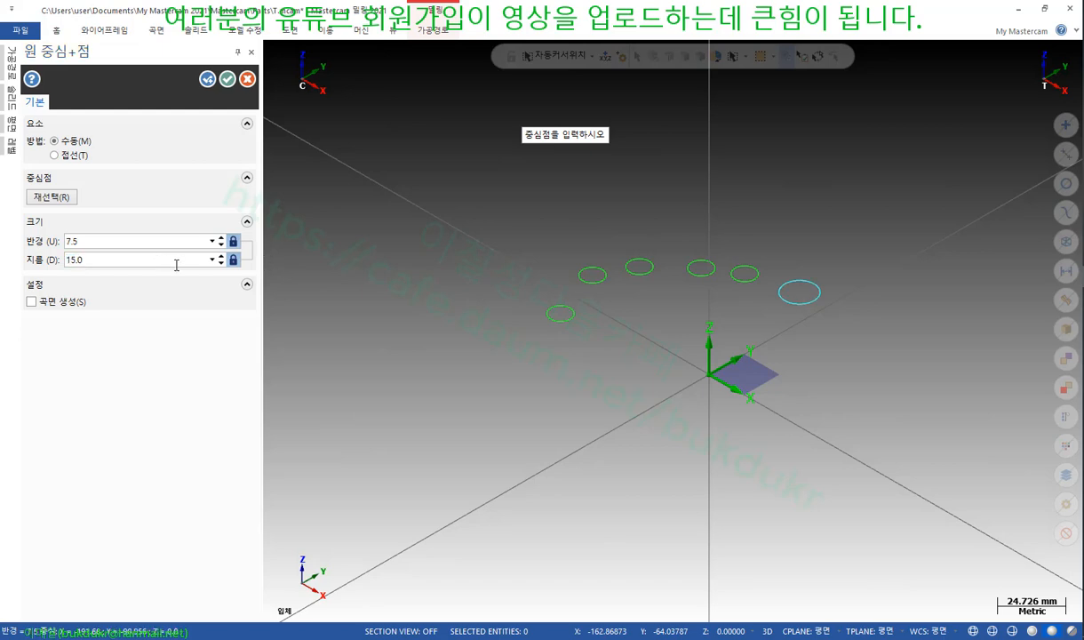
pyautogui.click(505, 271)
pyautogui.click(576, 203)
pyautogui.click(623, 189)
pyautogui.click(699, 186)
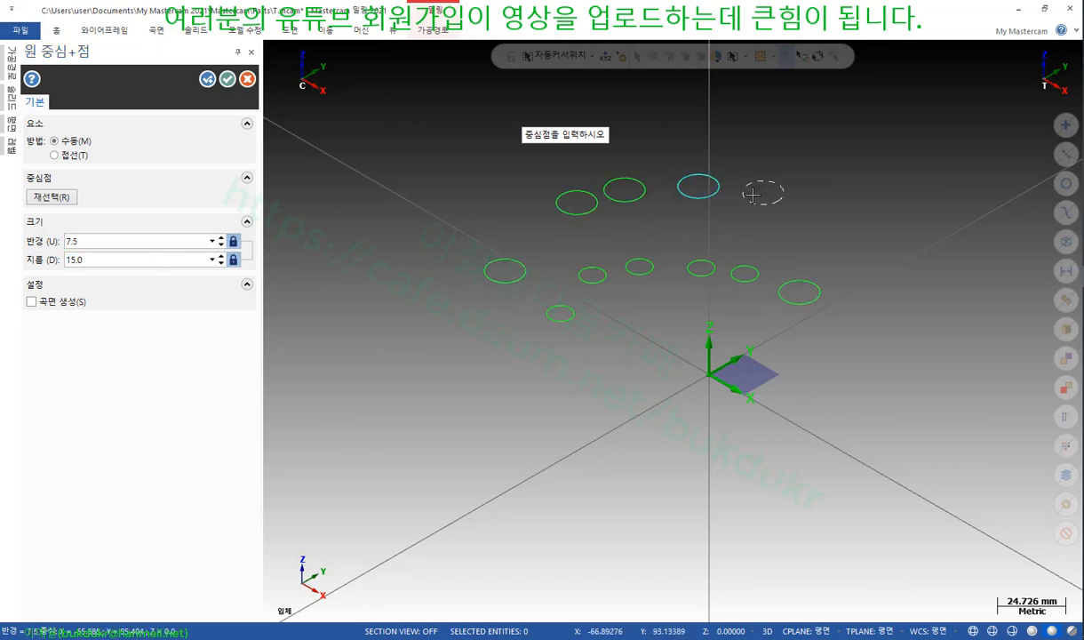
# Add four 20 mm diameter circles and finish the circle command
pyautogui.click(126, 260)
pyautogui.write('20')
pyautogui.press('Return')
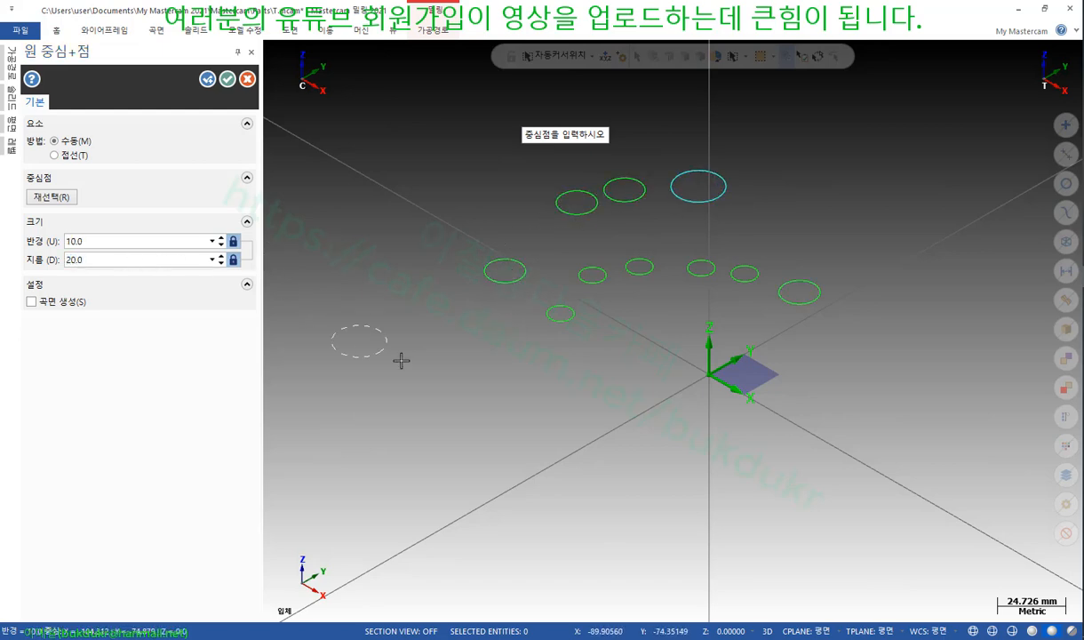
pyautogui.click(548, 378)
pyautogui.click(618, 340)
pyautogui.click(638, 317)
pyautogui.click(837, 200)
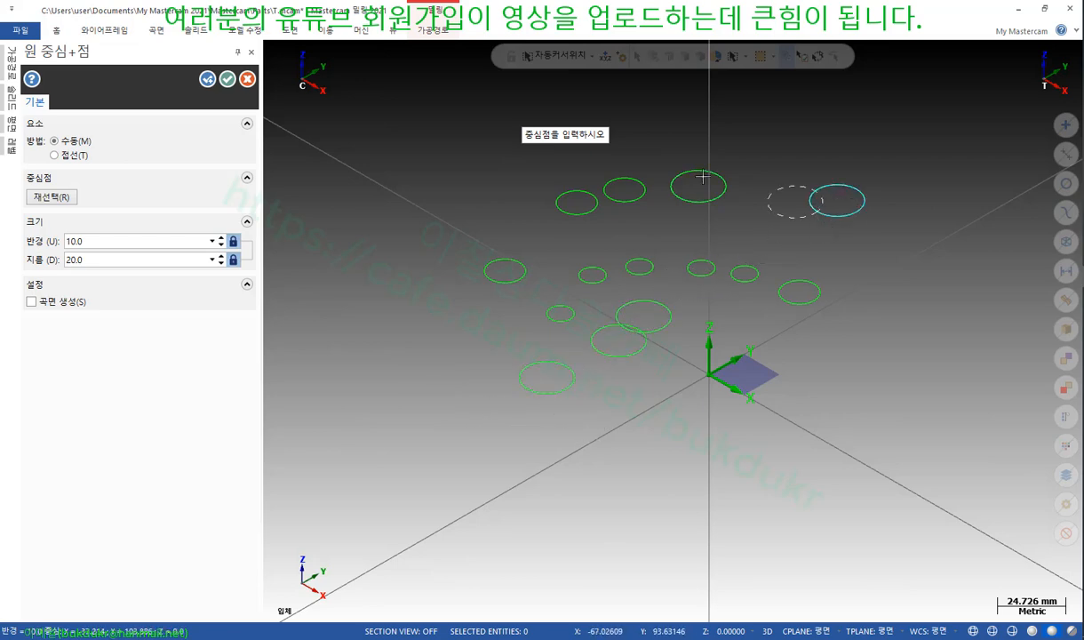
pyautogui.click(228, 79)
pyautogui.scroll(-2, 525, 248)
pyautogui.moveTo(562, 243)
pyautogui.mouseDown(button='middle')
pyautogui.moveTo(582, 295)
pyautogui.moveTo(496, 268)
pyautogui.moveTo(582, 245)
pyautogui.mouseUp(button='middle')
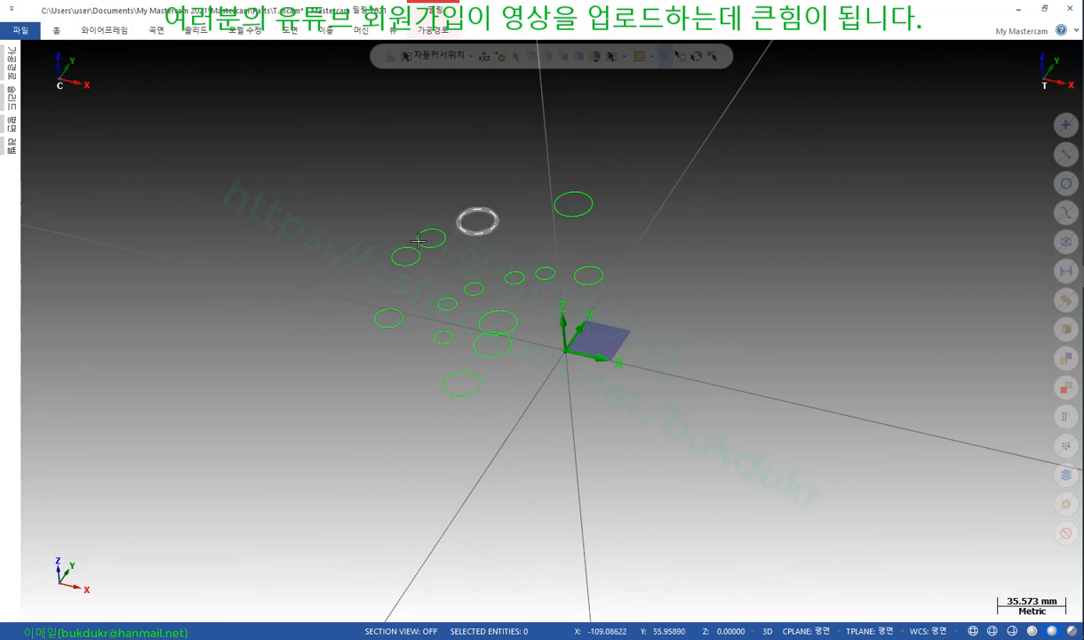
# Start a hole table and window-select all the circles as holes
pyautogui.click(291, 30)
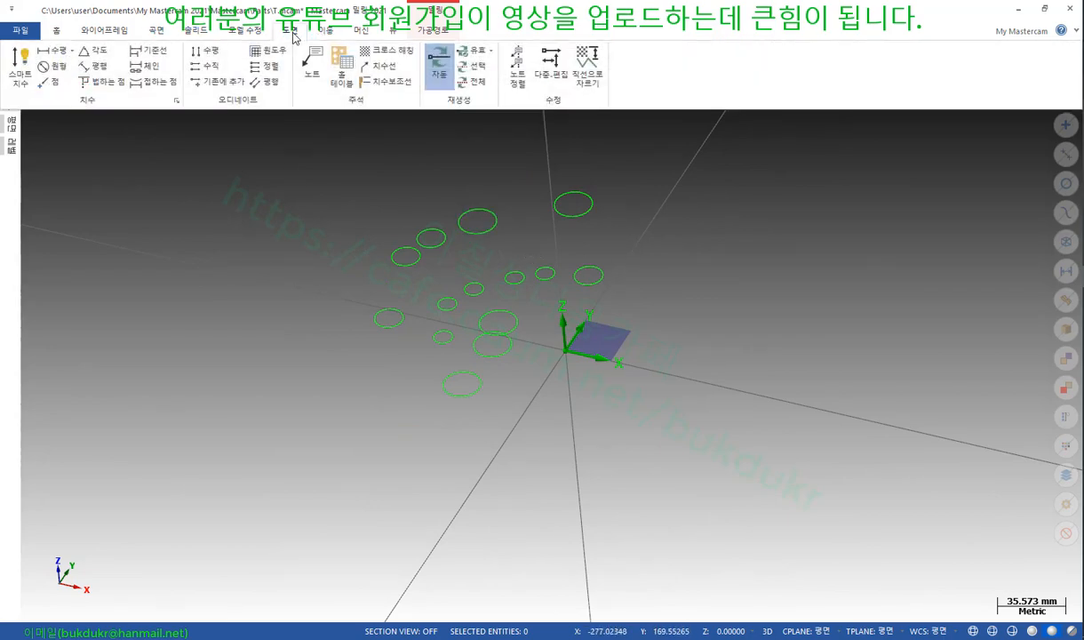
pyautogui.click(343, 66)
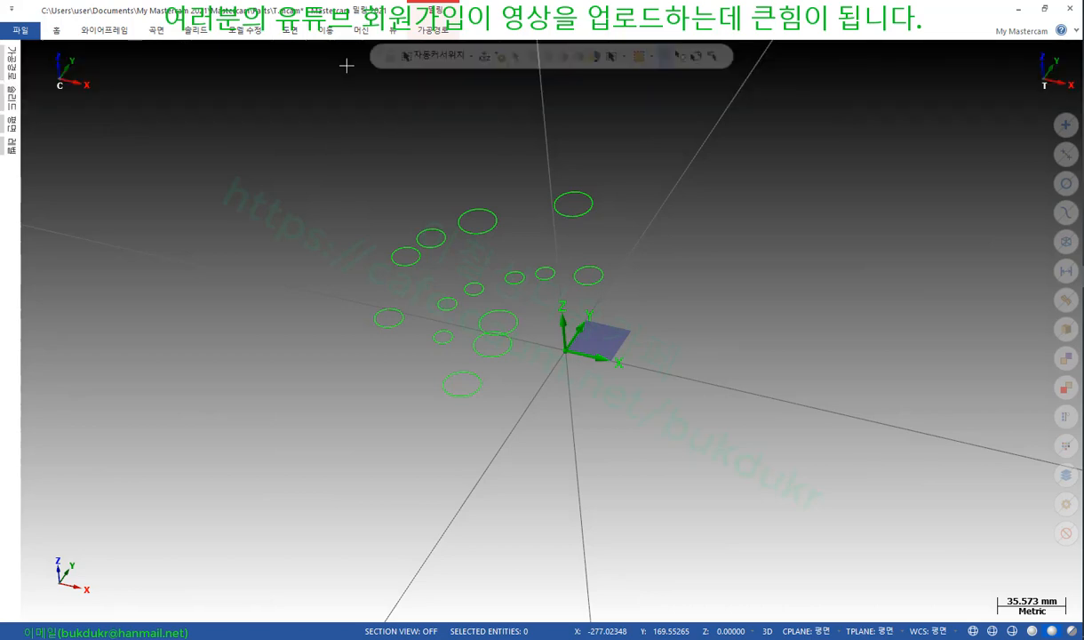
pyautogui.scroll(-7, 506, 415)
pyautogui.scroll(4, 717, 380)
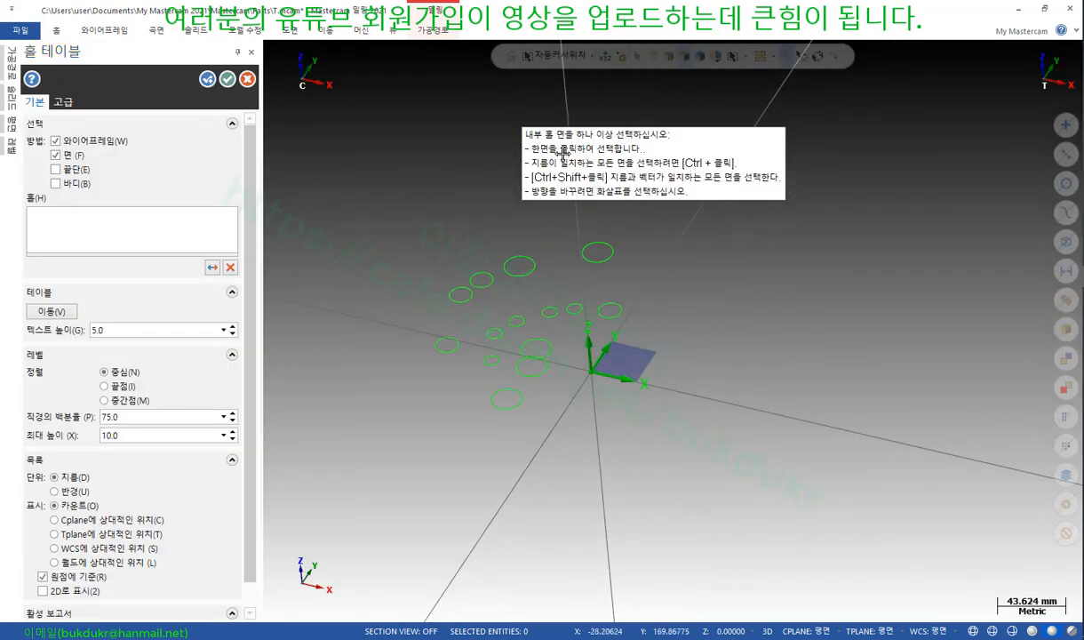
pyautogui.scroll(-5, 671, 401)
pyautogui.moveTo(779, 482); pyautogui.dragTo(436, 228)
pyautogui.scroll(4, 680, 313)
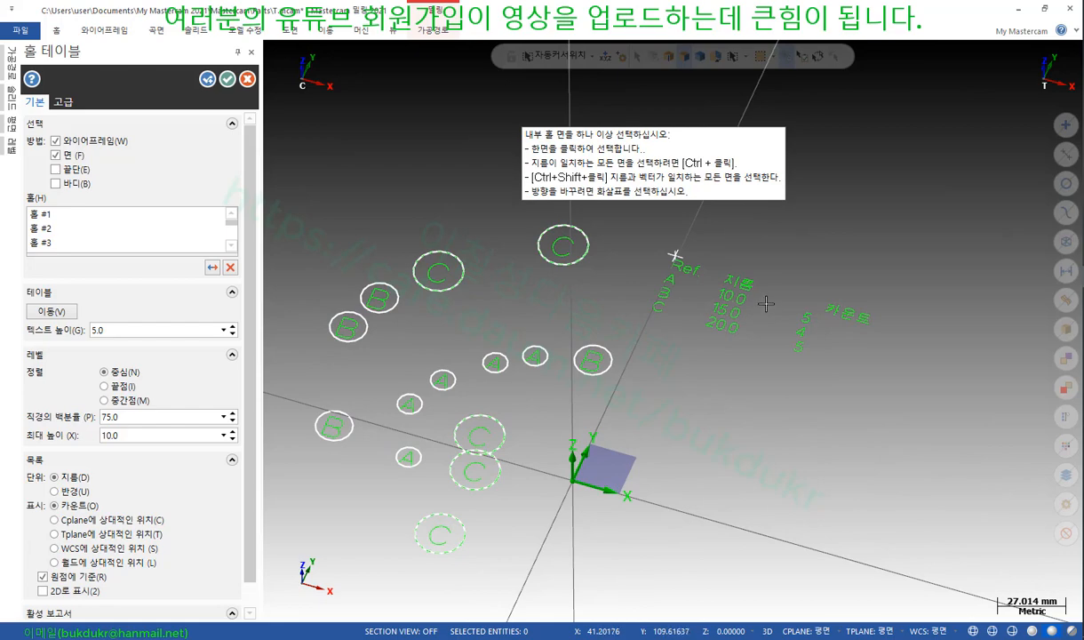
pyautogui.scroll(-1, 734, 292)
pyautogui.scroll(1, 690, 246)
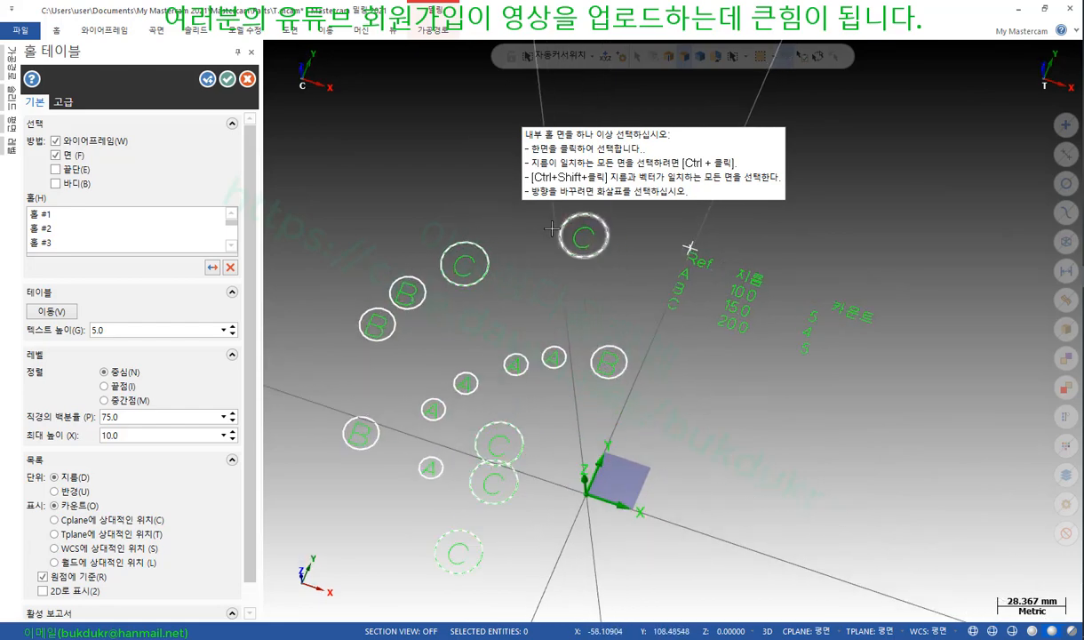
# Add the top C hole and switch hole size units from Diameter to Radius
pyautogui.click(582, 252)
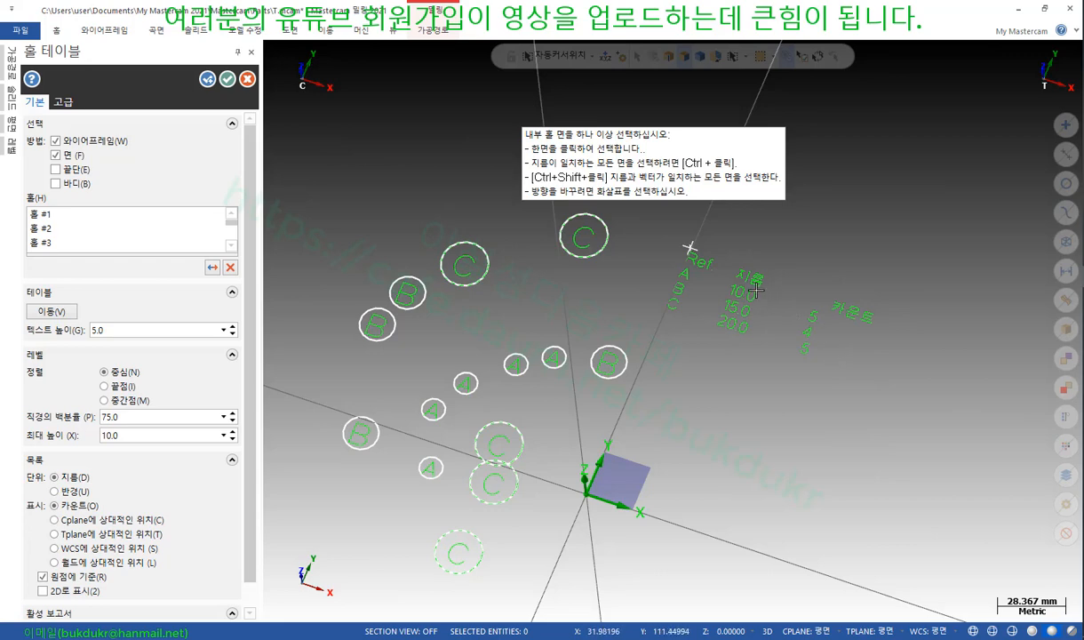
pyautogui.click(54, 492)
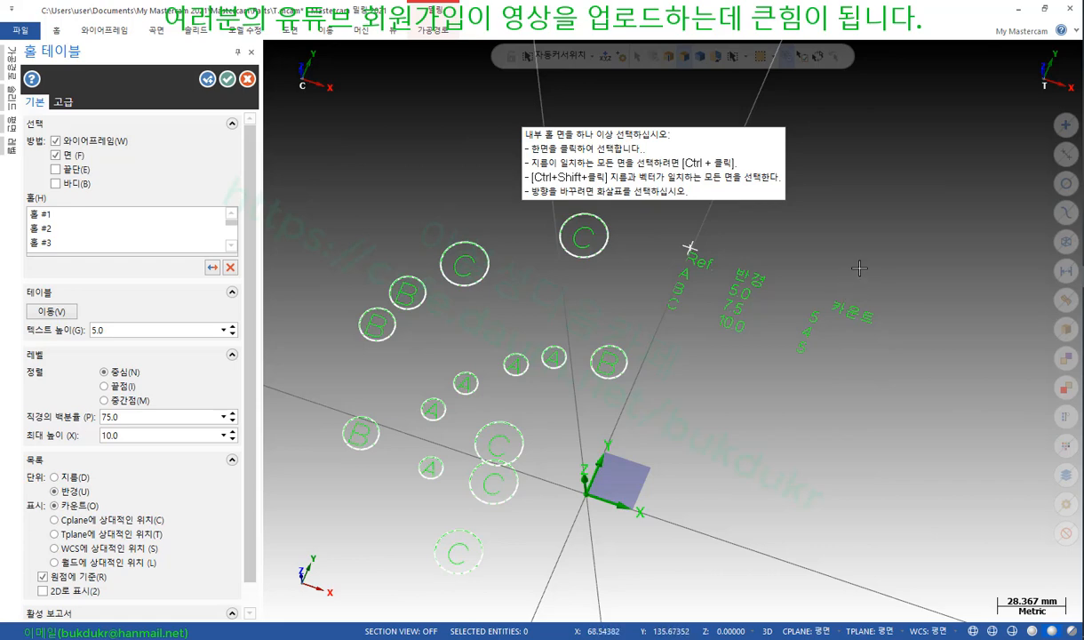
pyautogui.scroll(-2, 866, 265)
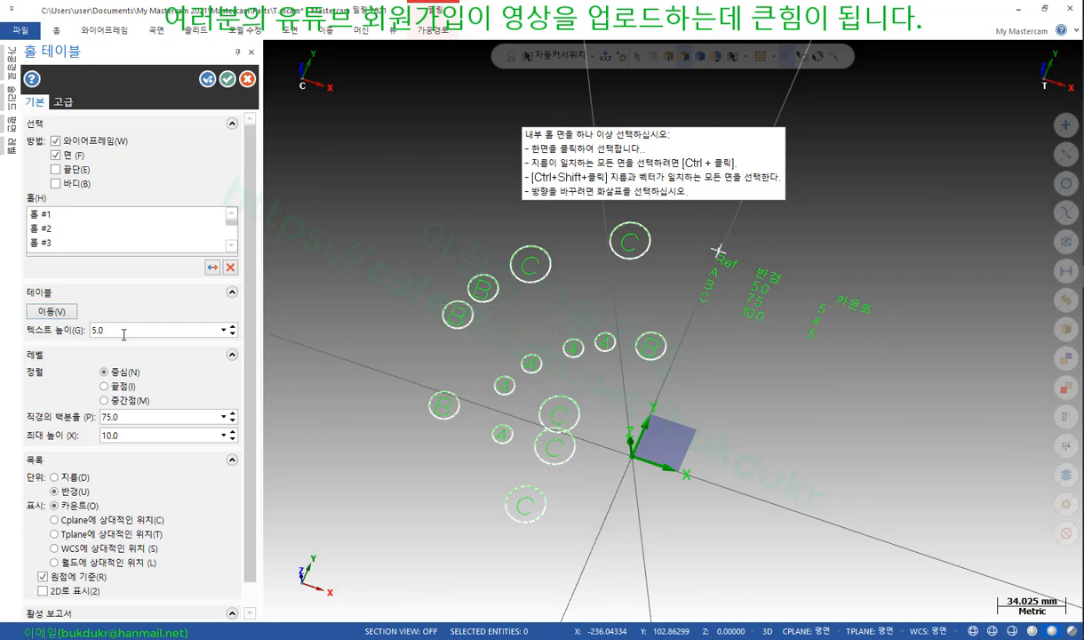
# Set the hole table text height to 7.0 and move the table to a new spot
pyautogui.click(232, 326)
pyautogui.click(232, 326)
pyautogui.click(62, 313)
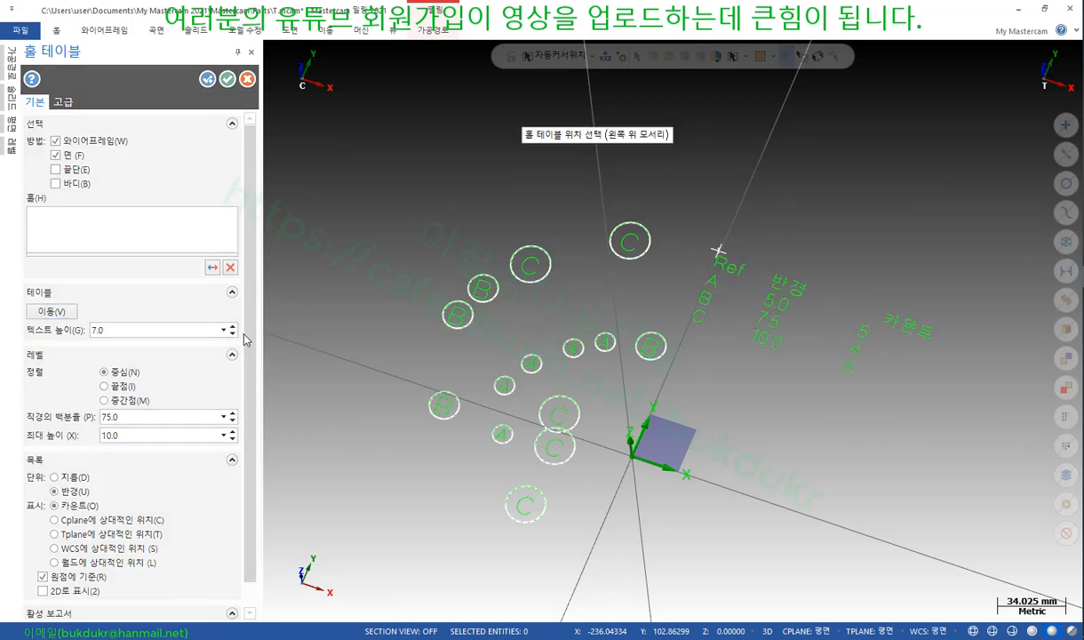
pyautogui.click(780, 322)
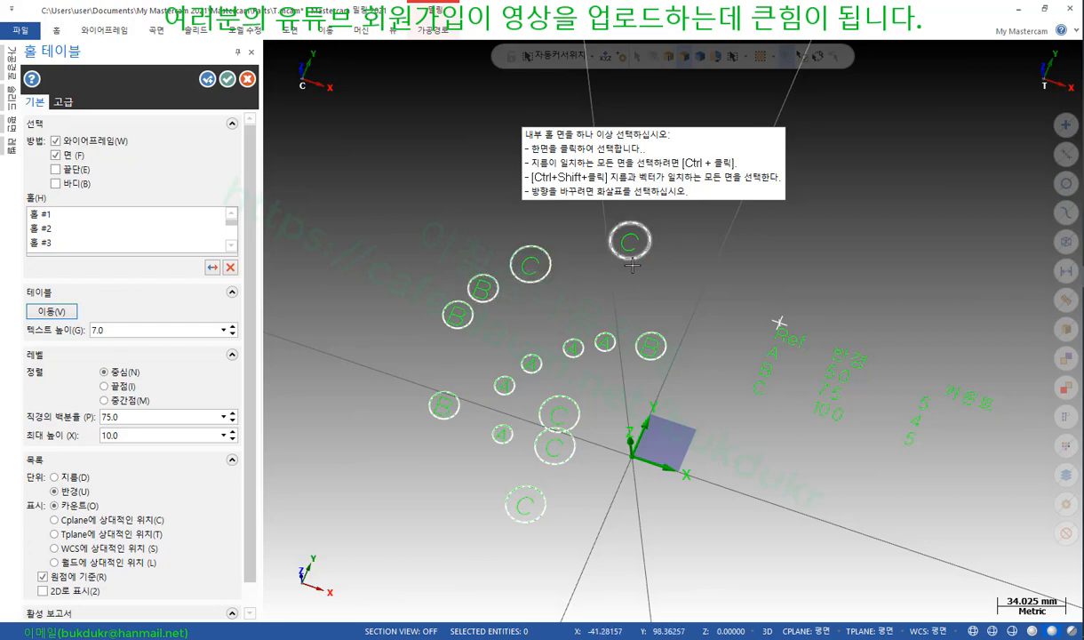
pyautogui.scroll(-2, 507, 355)
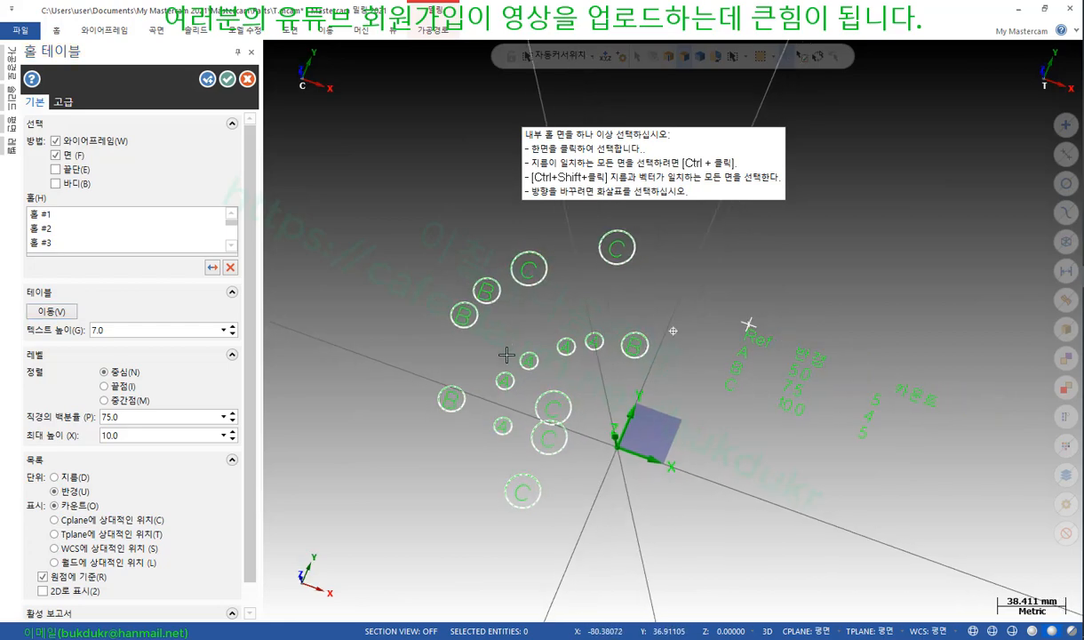
pyautogui.scroll(3, 533, 378)
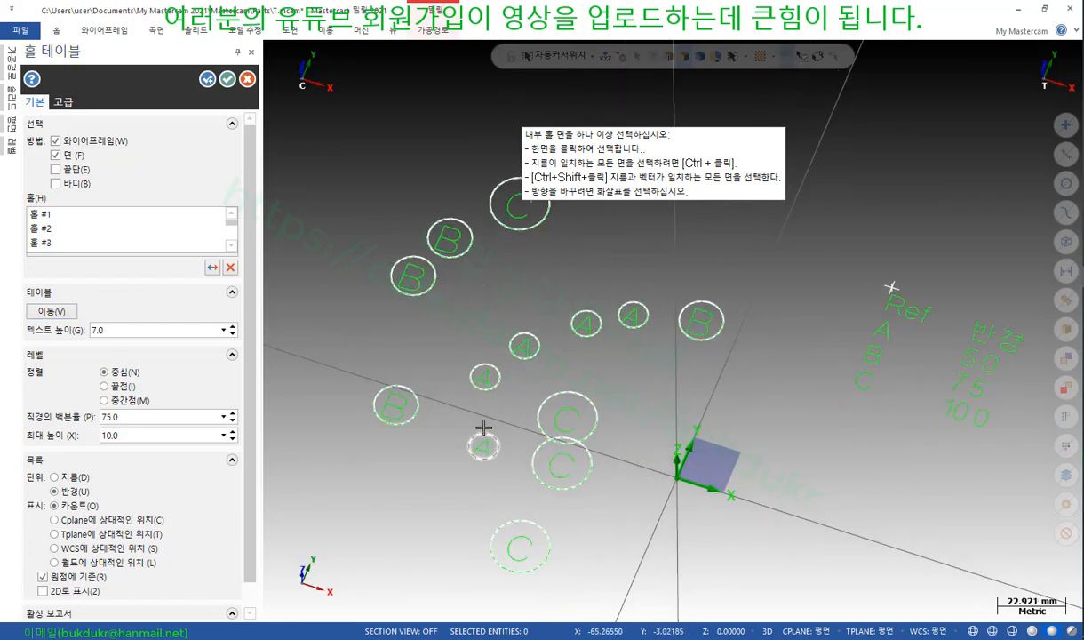
pyautogui.scroll(-1, 492, 368)
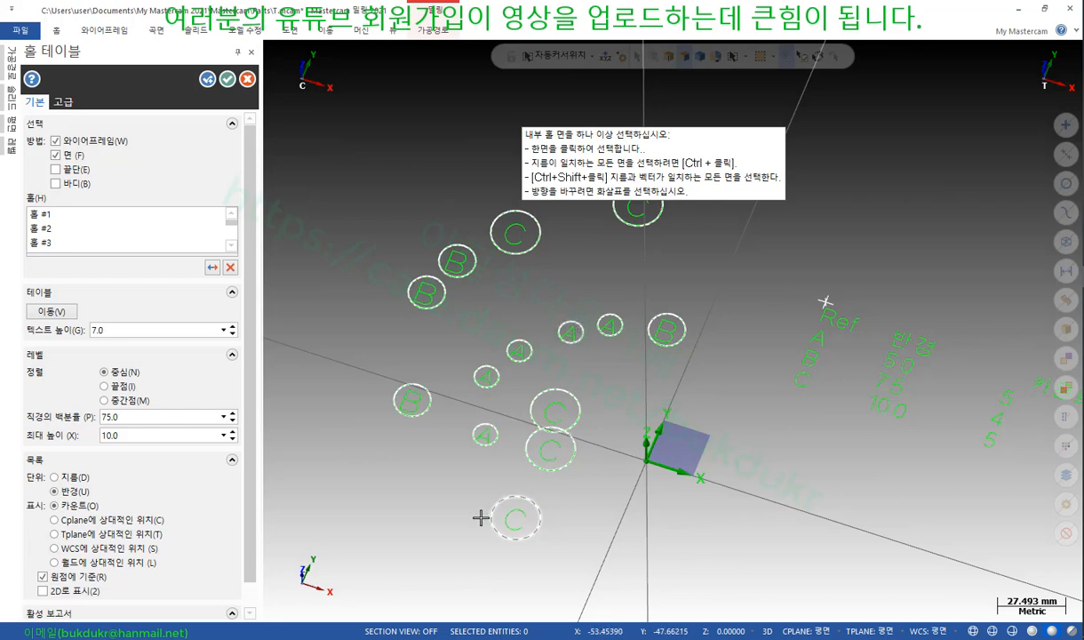
pyautogui.scroll(3, 481, 513)
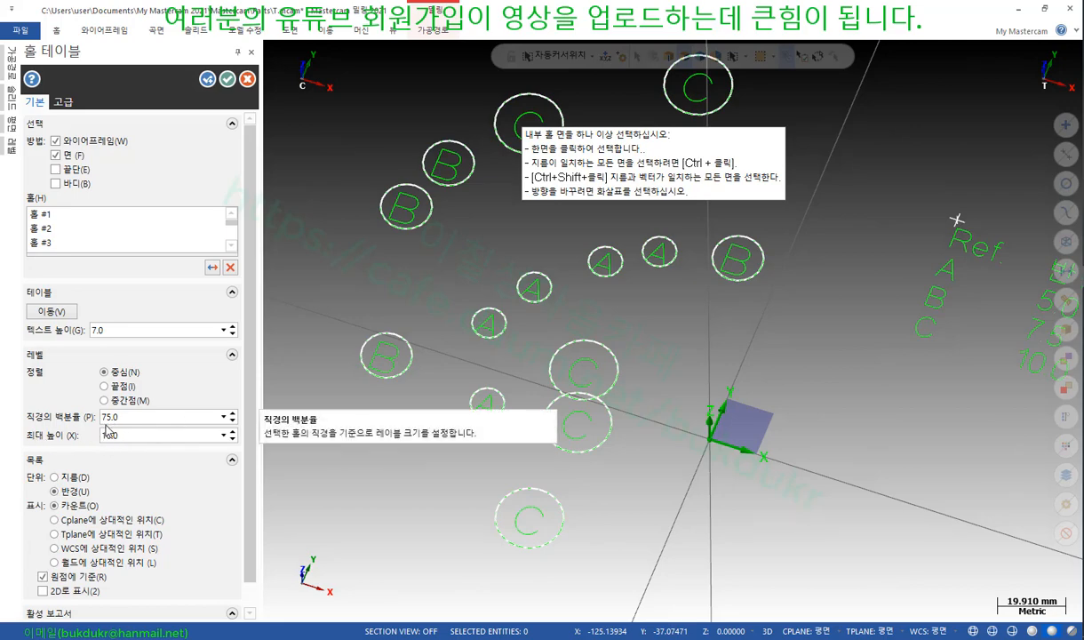
# Set label size to 50% of diameter, then cancel the hole table
pyautogui.click(232, 421)
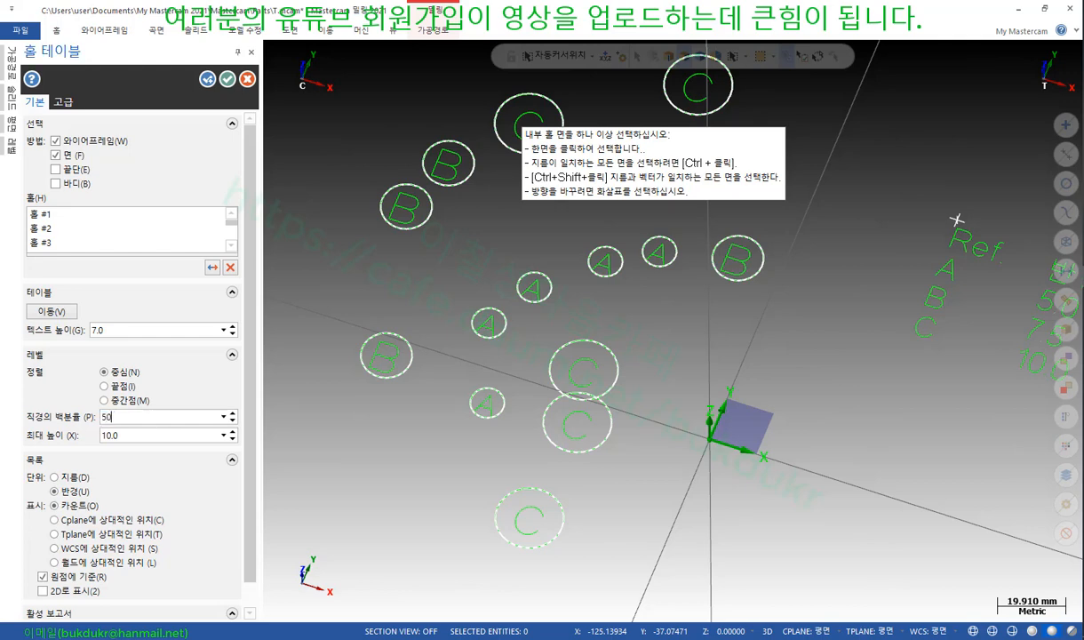
pyautogui.write('50')
pyautogui.press('Return')
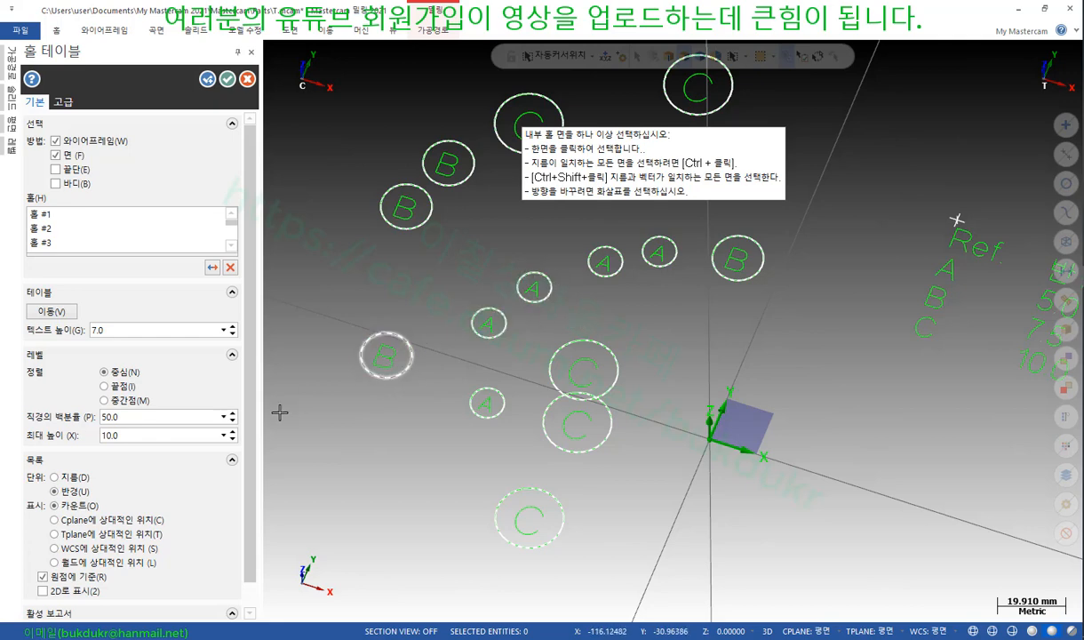
pyautogui.scroll(-5, 519, 334)
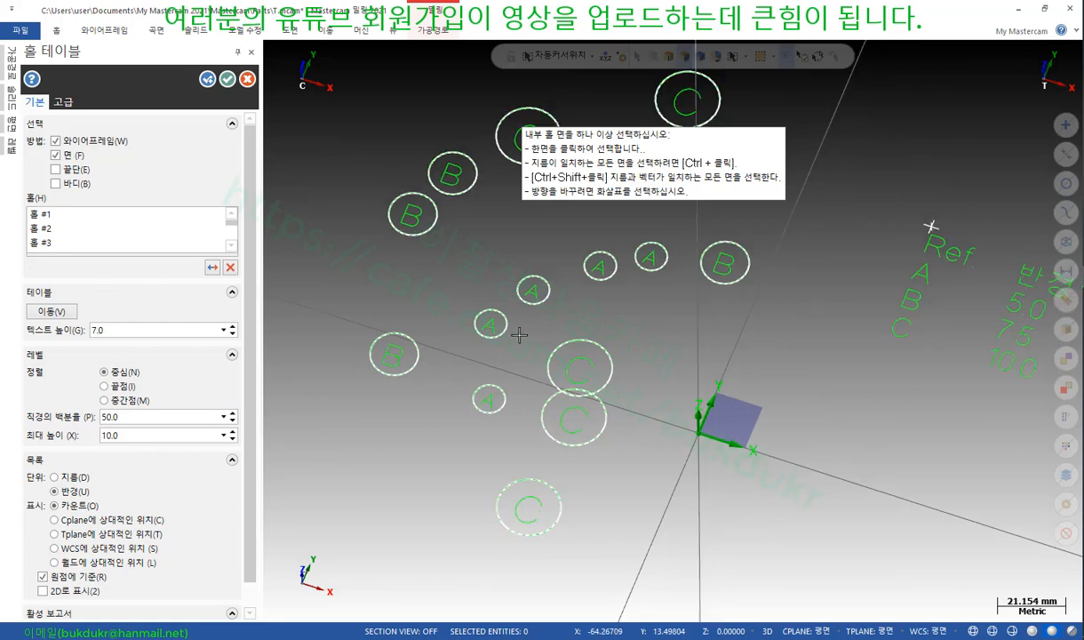
pyautogui.scroll(2, 707, 310)
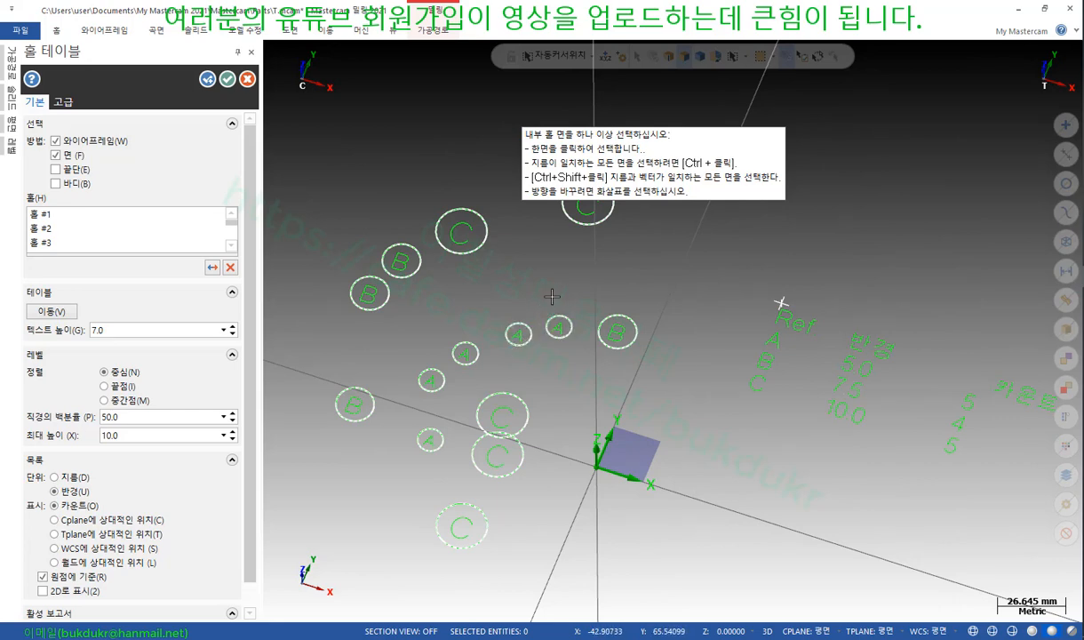
pyautogui.scroll(-1, 554, 294)
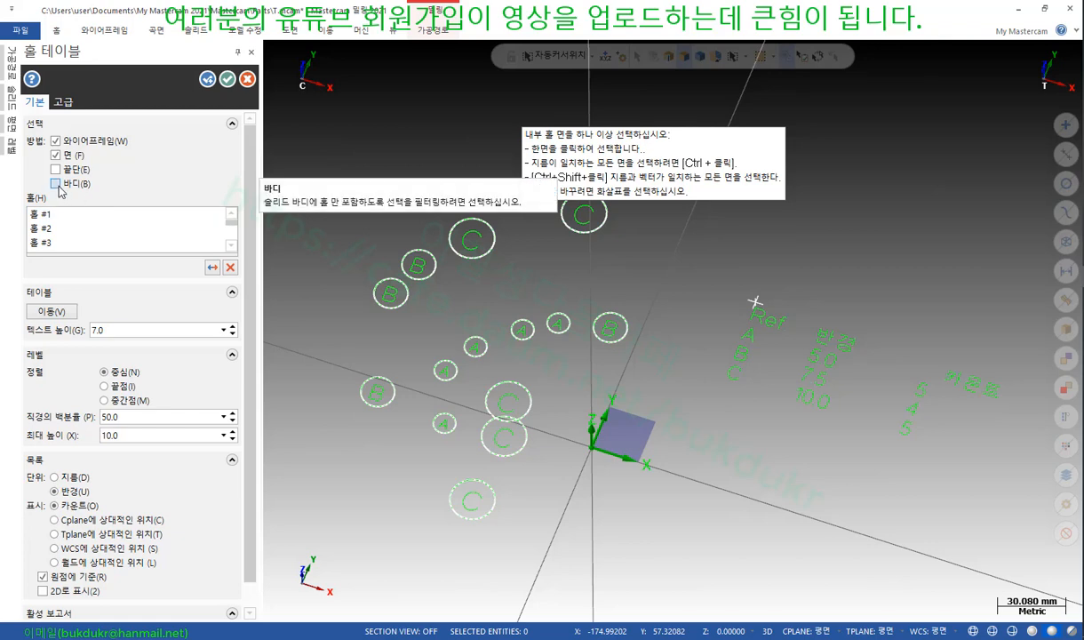
pyautogui.click(247, 81)
# Delete one of the large circles and switch to Top view
pyautogui.scroll(3, 356, 453)
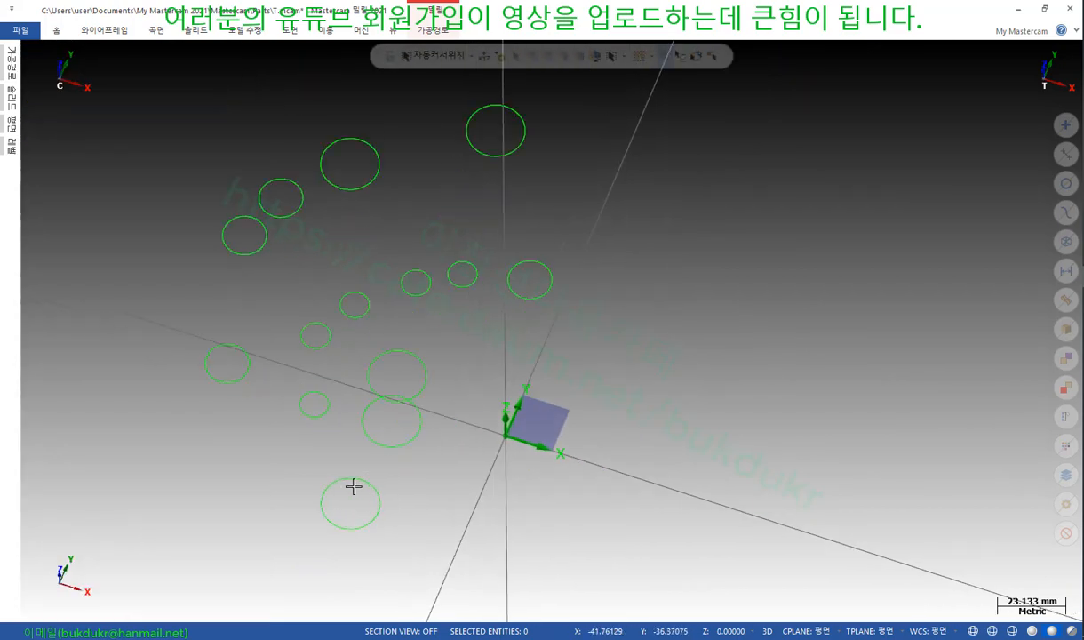
pyautogui.click(391, 441)
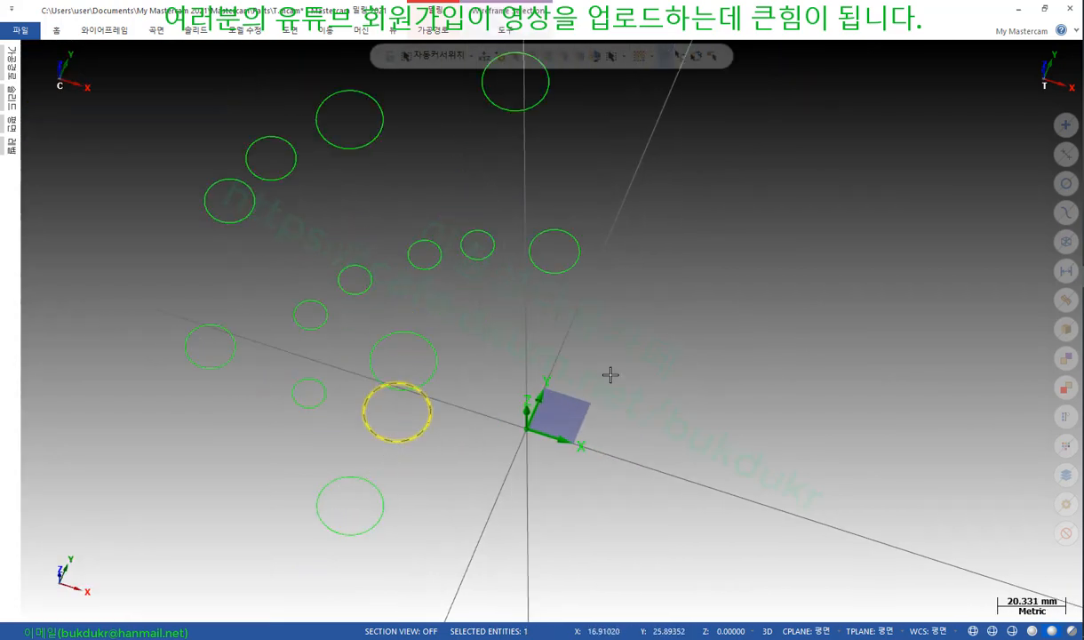
pyautogui.press('Delete')
pyautogui.rightClick(721, 222)
pyautogui.click(713, 281)
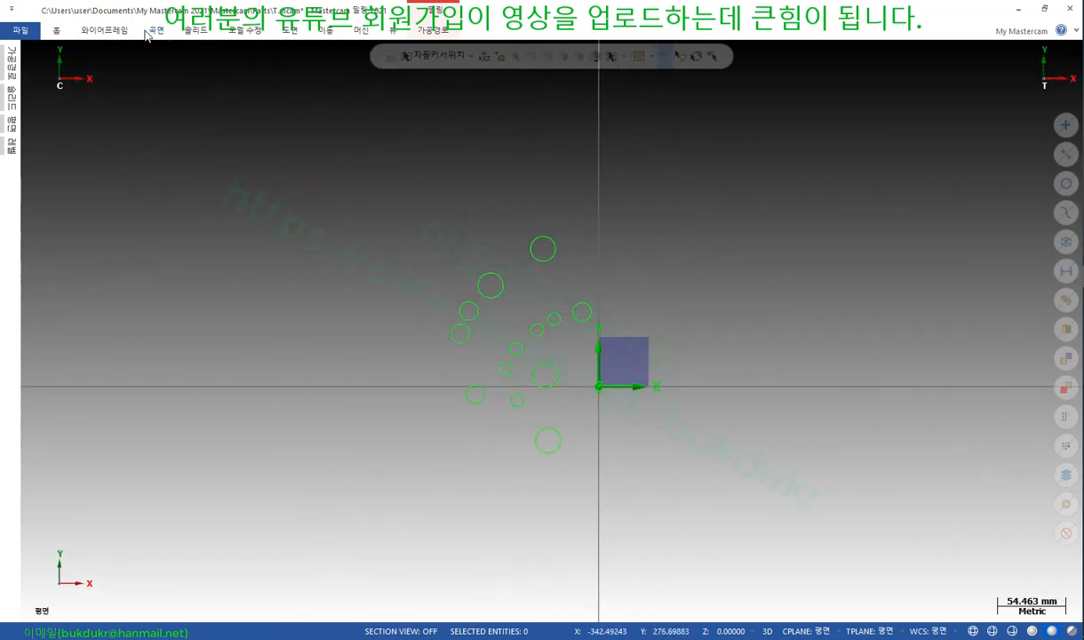
# Draw a rectangle enclosing all remaining circles, then return to Isometric view
pyautogui.click(115, 32)
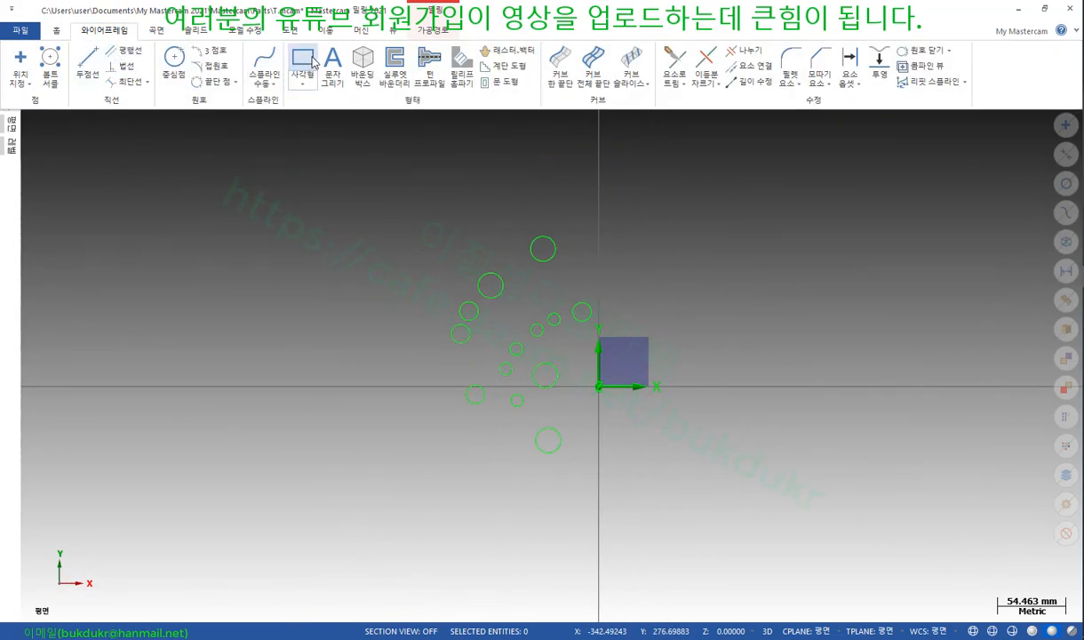
pyautogui.click(396, 182)
pyautogui.click(506, 207)
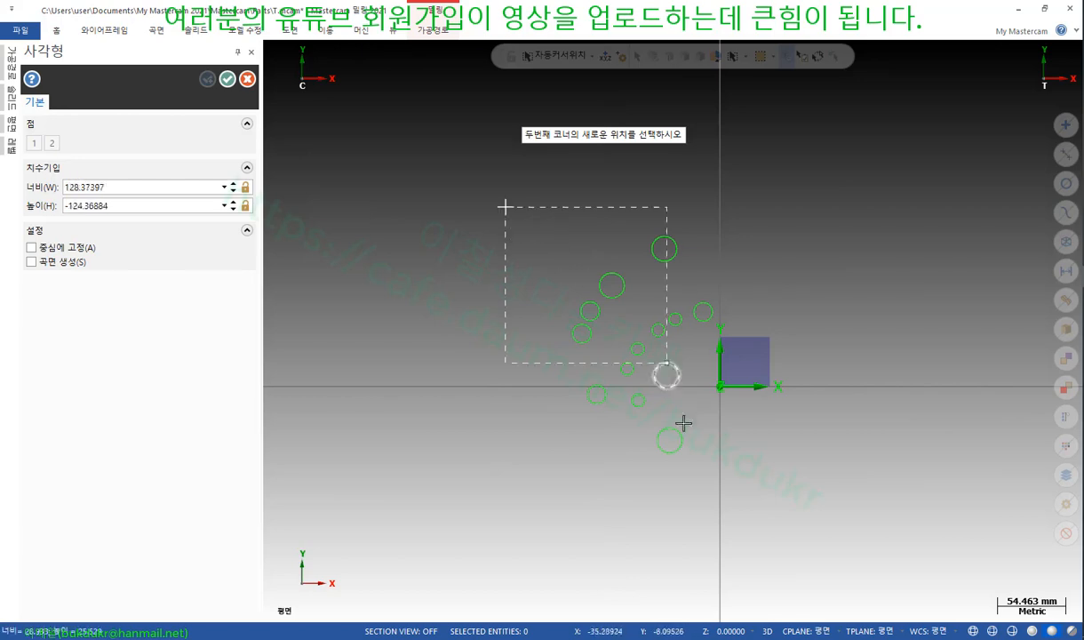
pyautogui.click(735, 505)
pyautogui.click(227, 79)
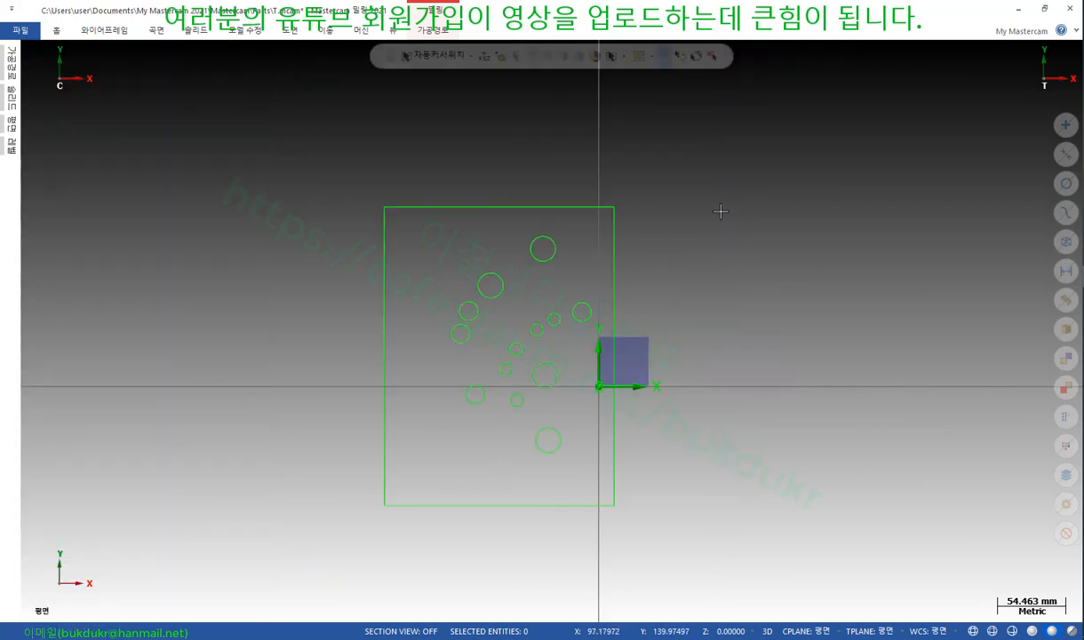
pyautogui.rightClick(747, 226)
pyautogui.click(765, 331)
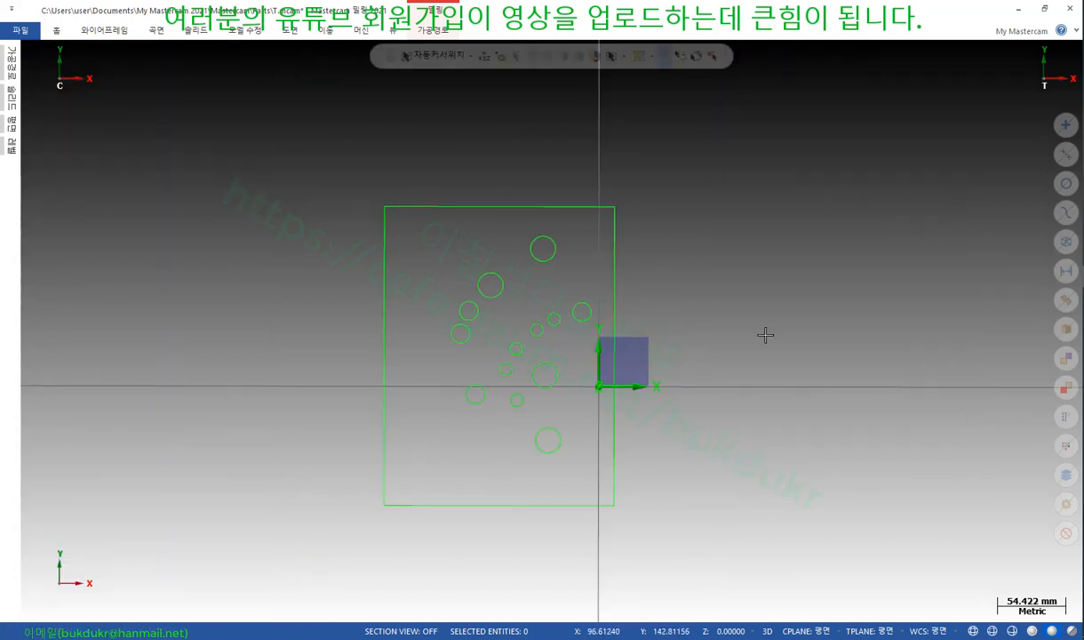
# Extrude the rectangle and circle chains downward into a solid block with holes
pyautogui.click(194, 31)
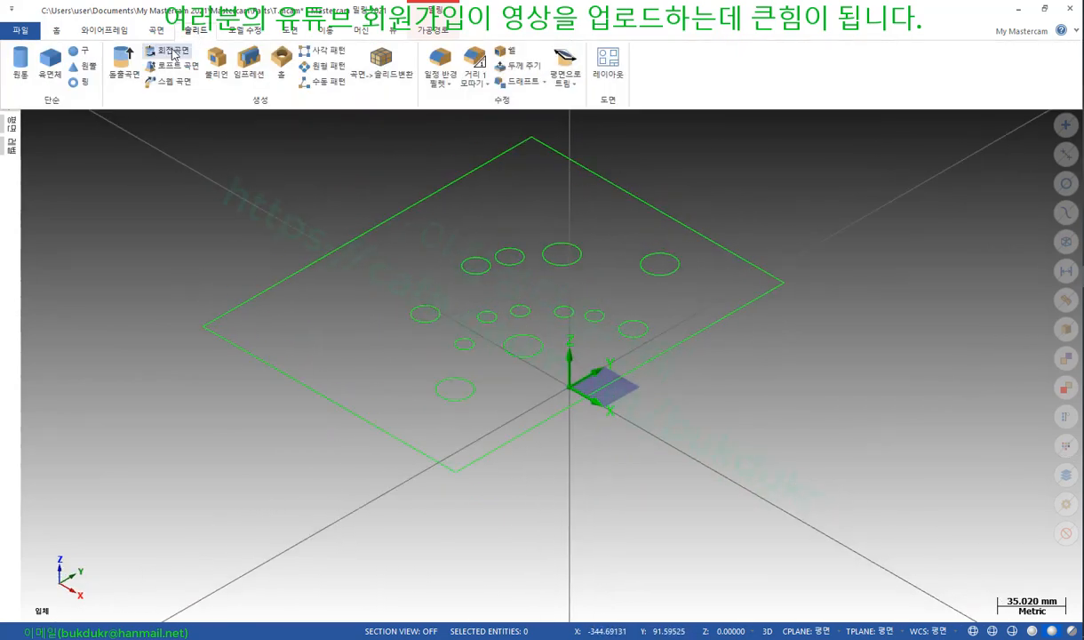
pyautogui.click(123, 68)
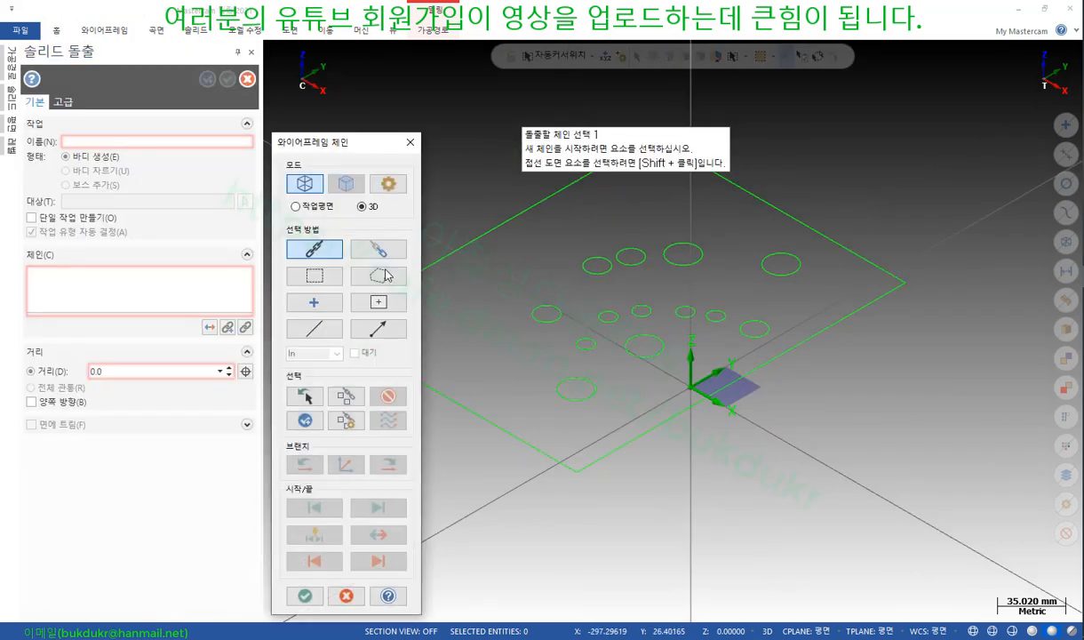
pyautogui.click(377, 302)
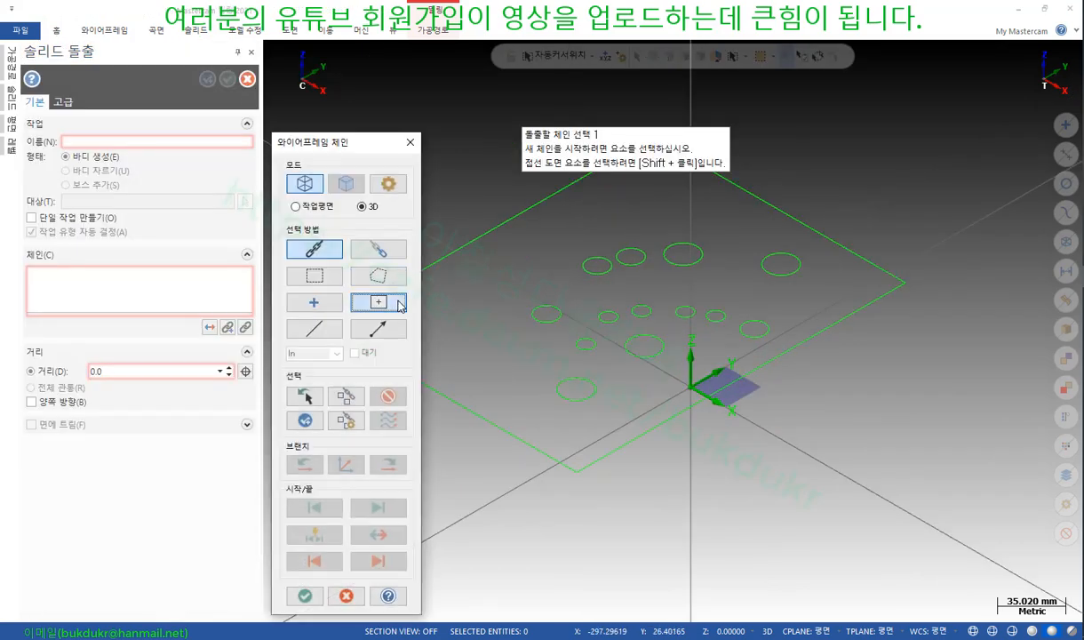
pyautogui.click(528, 274)
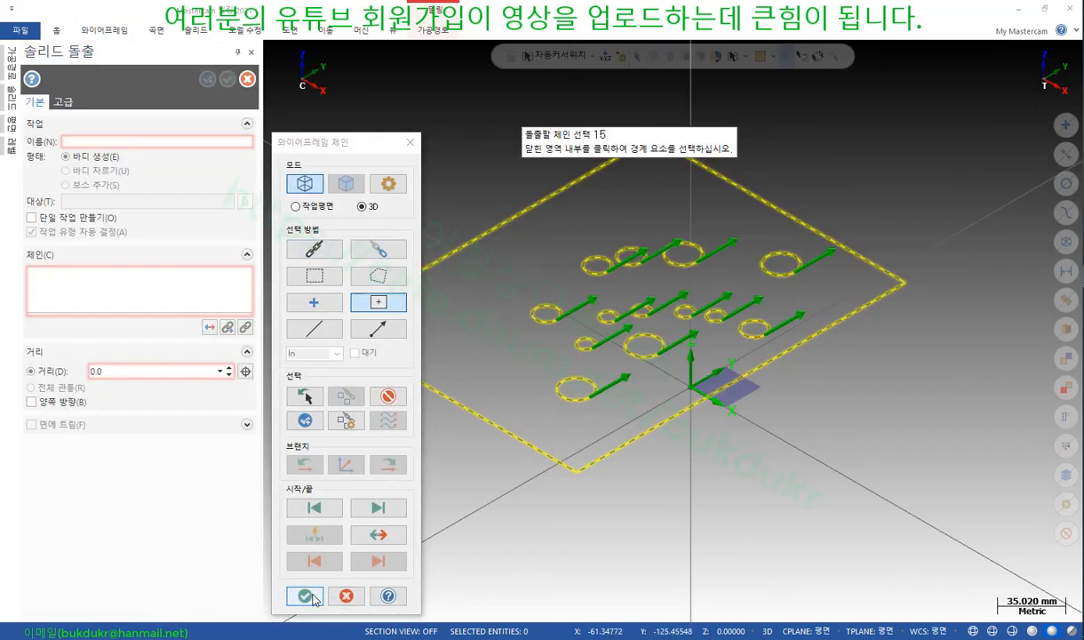
pyautogui.click(305, 596)
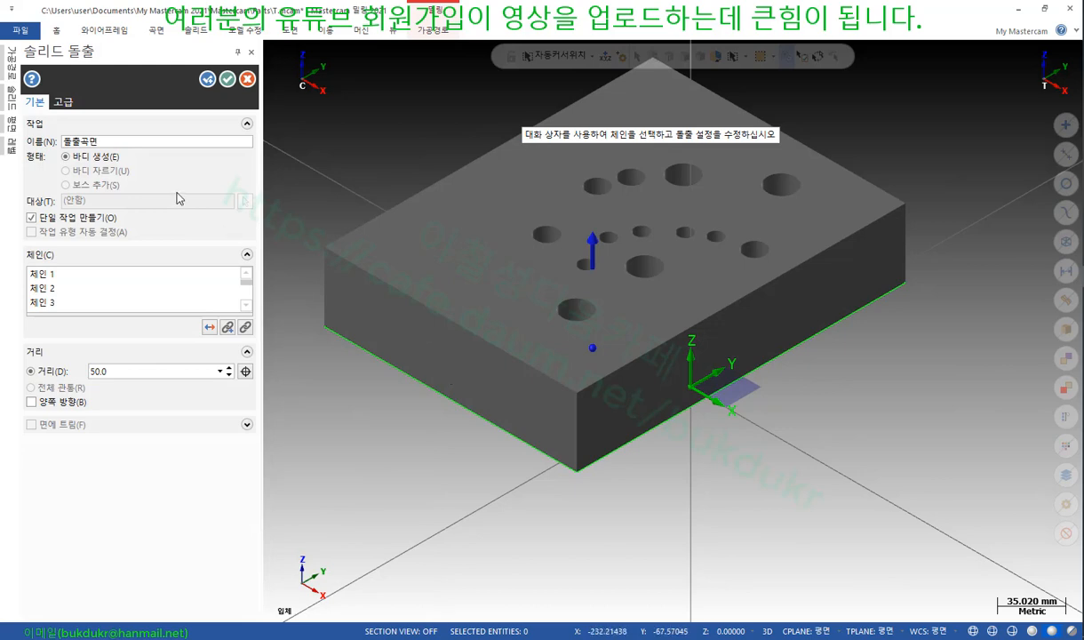
pyautogui.click(209, 327)
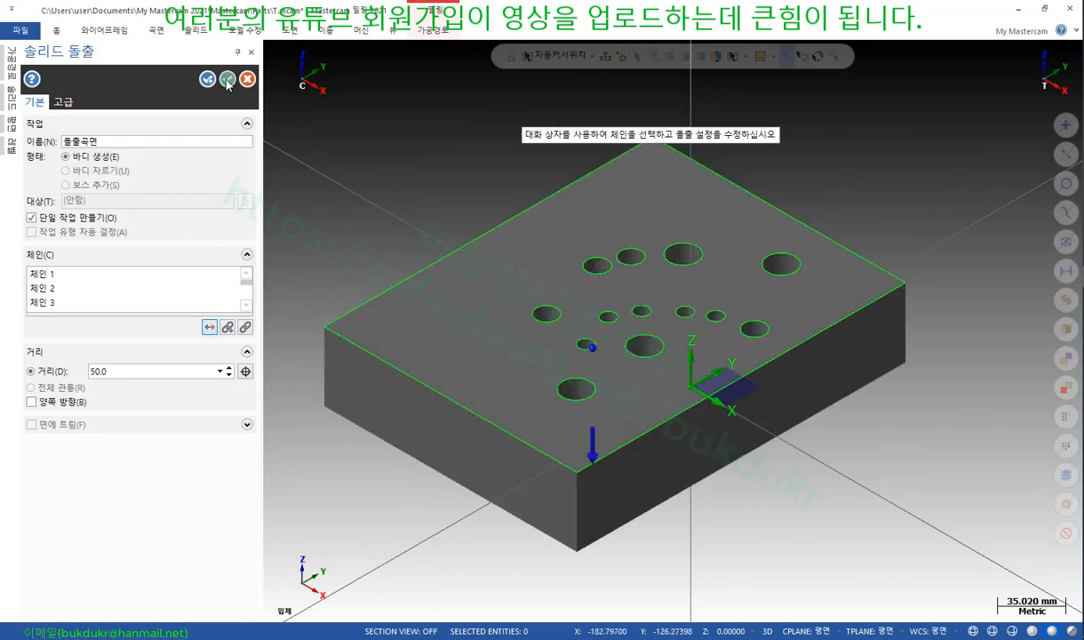
pyautogui.click(228, 79)
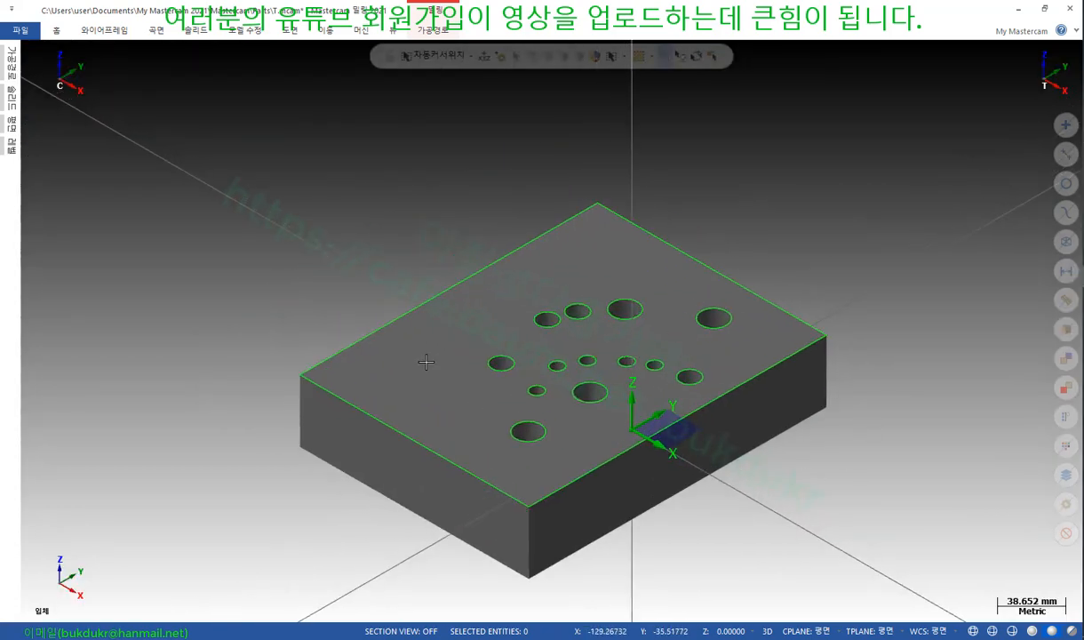
# Blank the 17 leftover wireframe edges and deselect the block
pyautogui.click(448, 361)
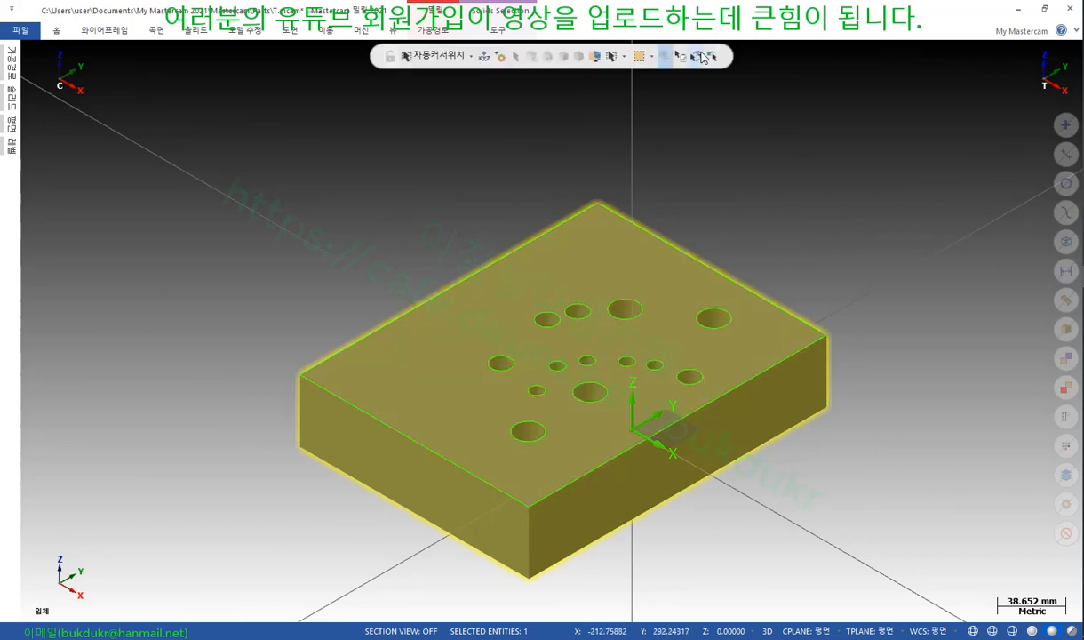
pyautogui.click(663, 56)
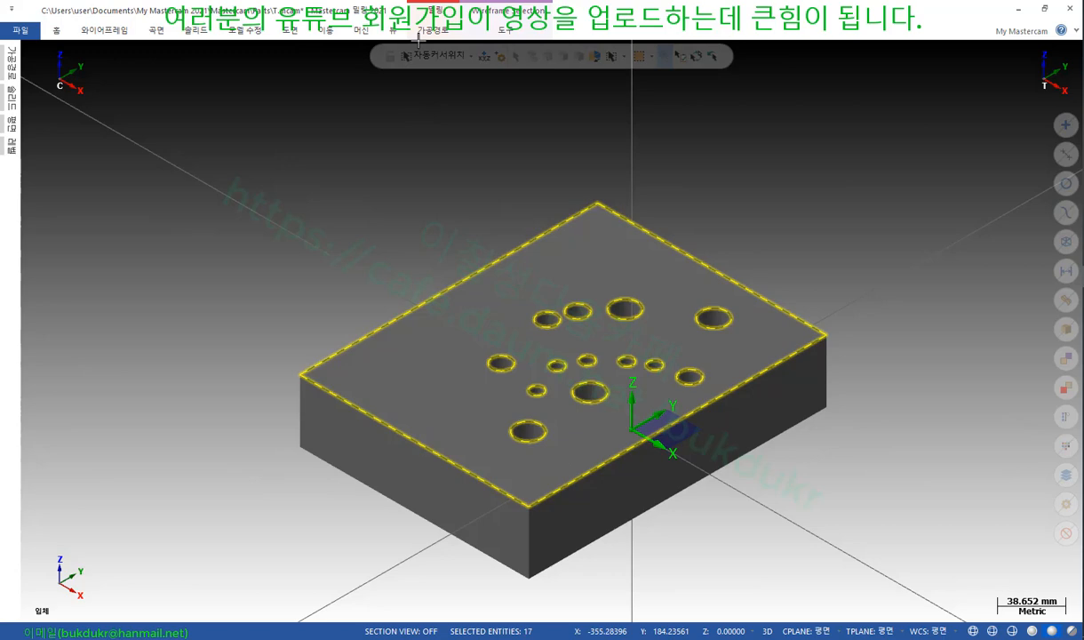
pyautogui.click(55, 32)
pyautogui.click(517, 82)
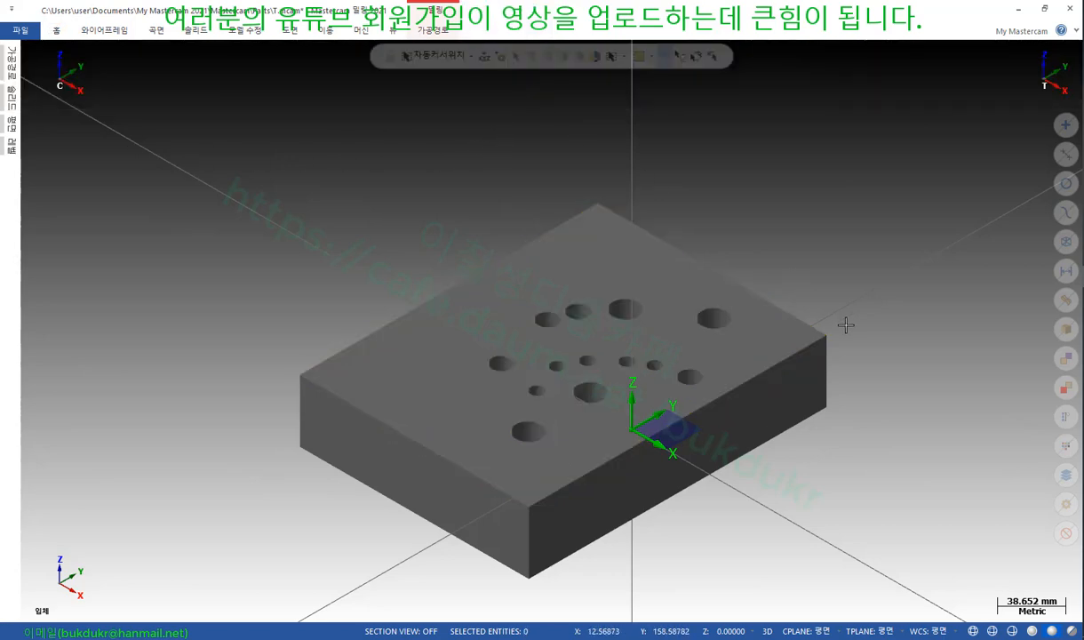
pyautogui.scroll(-2, 846, 324)
pyautogui.click(663, 260)
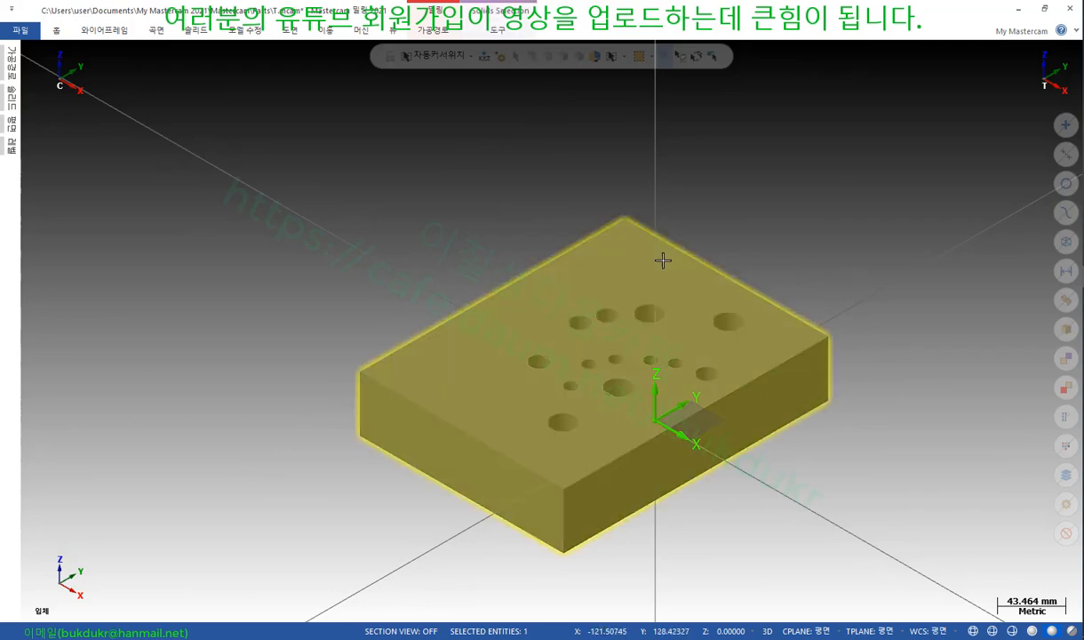
pyautogui.press('Escape')
pyautogui.scroll(2, 842, 340)
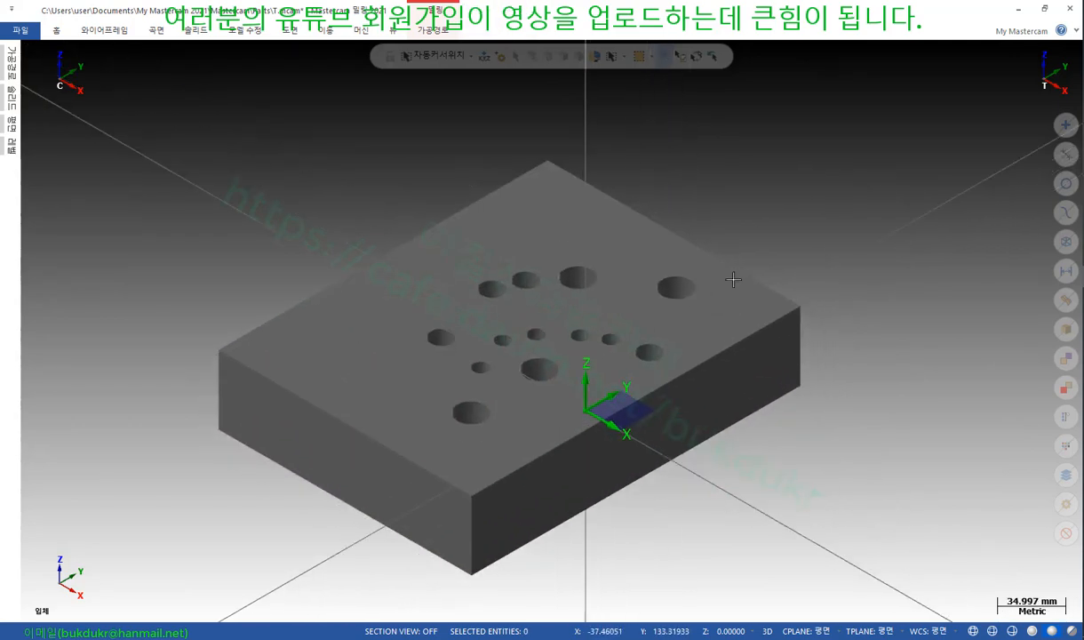
pyautogui.click(290, 31)
# Create a hole table from the solid body, tagging holes A, B and C
pyautogui.click(341, 79)
pyautogui.click(59, 184)
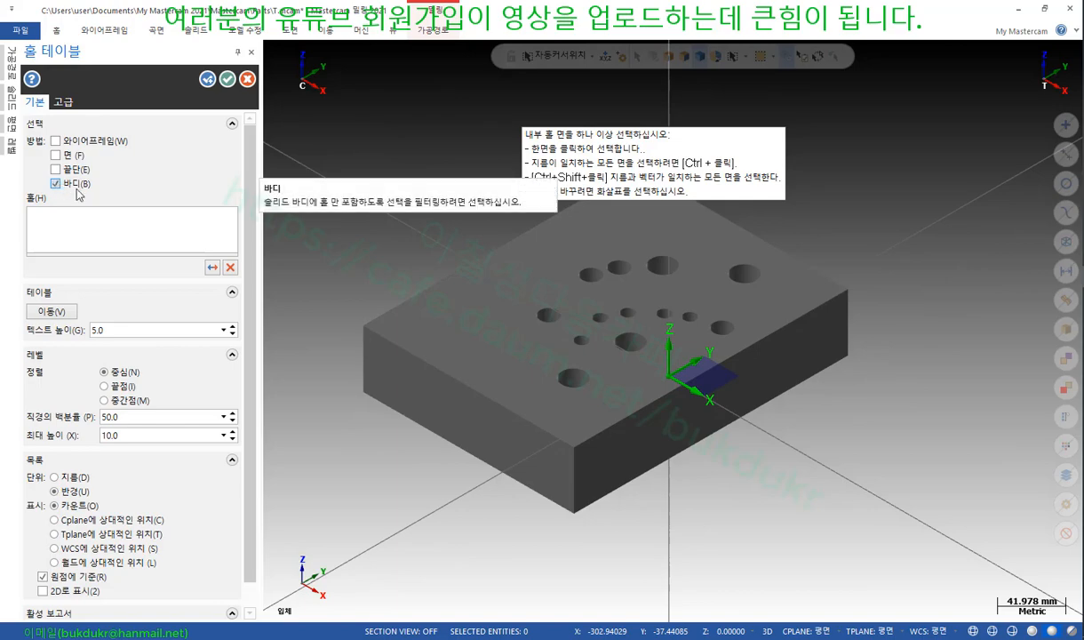
pyautogui.click(472, 286)
pyautogui.scroll(-3, 431, 472)
pyautogui.scroll(5, 597, 339)
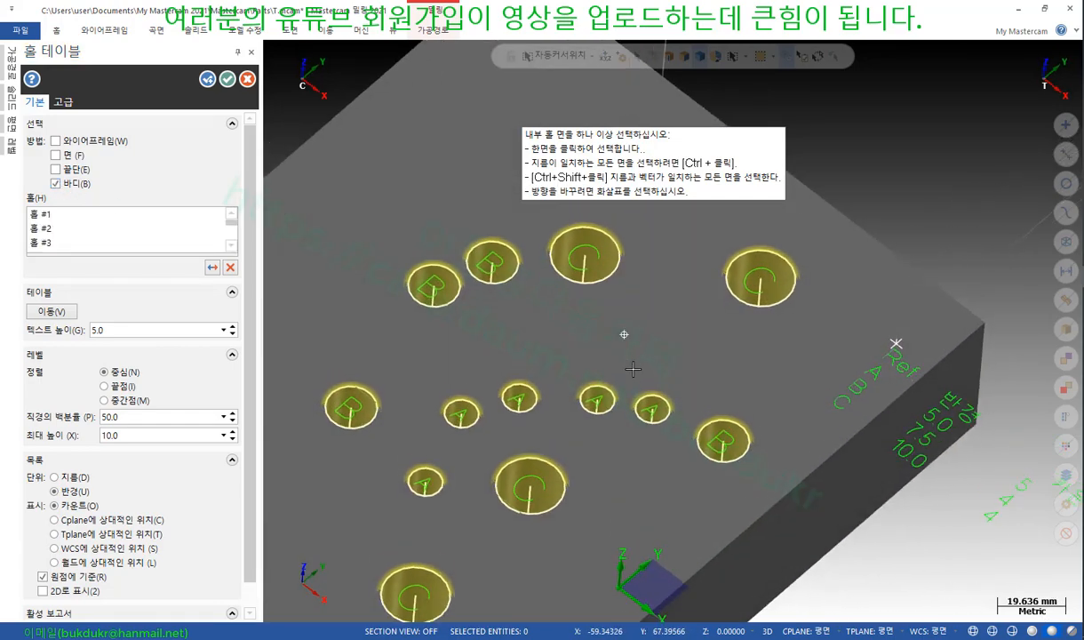
pyautogui.moveTo(633, 368); pyautogui.dragTo(634, 372, button='middle')
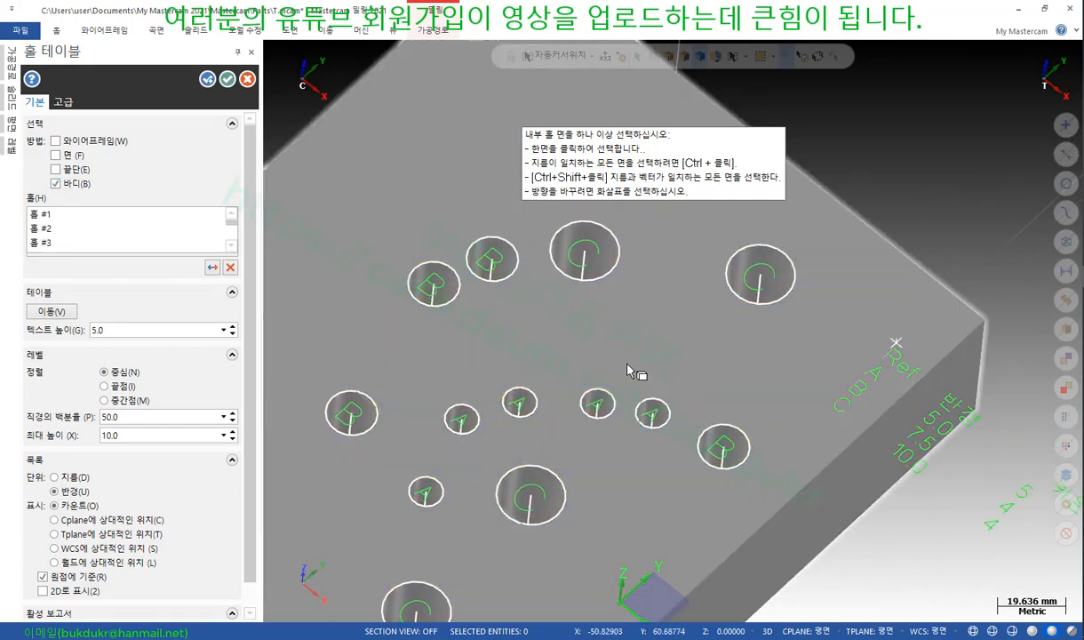
pyautogui.scroll(-3, 607, 313)
pyautogui.moveTo(606, 310)
pyautogui.mouseDown(button='middle')
pyautogui.moveTo(624, 343)
pyautogui.moveTo(671, 347)
pyautogui.moveTo(731, 375)
pyautogui.moveTo(680, 352)
pyautogui.moveTo(640, 356)
pyautogui.moveTo(667, 351)
pyautogui.moveTo(646, 335)
pyautogui.moveTo(656, 381)
pyautogui.moveTo(686, 353)
pyautogui.moveTo(670, 309)
pyautogui.moveTo(645, 303)
pyautogui.mouseUp(button='middle')
pyautogui.scroll(1, 624, 344)
pyautogui.scroll(4, 749, 402)
pyautogui.scroll(1, 750, 435)
pyautogui.scroll(-3, 622, 339)
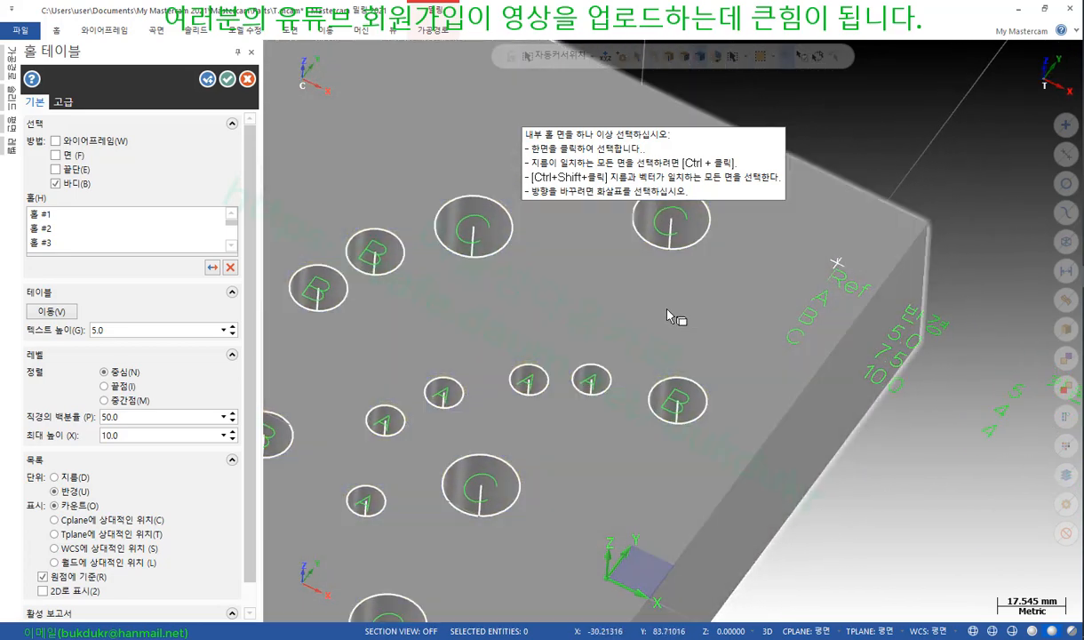
pyautogui.click(229, 80)
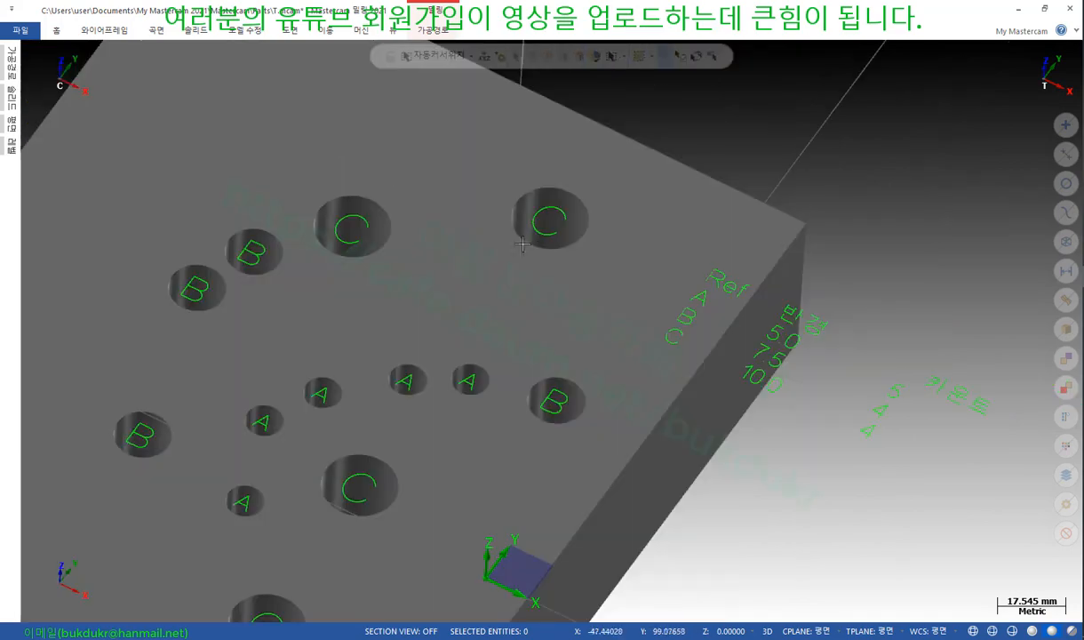
# Orbit the block to inspect the hole labels, then switch to the textbook PDF
pyautogui.scroll(-3, 537, 252)
pyautogui.moveTo(537, 252)
pyautogui.mouseDown(button='middle')
pyautogui.moveTo(545, 295)
pyautogui.moveTo(515, 317)
pyautogui.moveTo(501, 284)
pyautogui.moveTo(542, 271)
pyautogui.moveTo(542, 251)
pyautogui.moveTo(551, 261)
pyautogui.moveTo(581, 245)
pyautogui.mouseUp(button='middle')
pyautogui.scroll(5, 544, 224)
pyautogui.scroll(-5, 624, 209)
pyautogui.scroll(4, 561, 308)
pyautogui.moveTo(617, 280)
pyautogui.mouseDown(button='middle')
pyautogui.moveTo(566, 274)
pyautogui.moveTo(593, 242)
pyautogui.moveTo(630, 249)
pyautogui.moveTo(610, 263)
pyautogui.mouseUp(button='middle')
pyautogui.scroll(-2, 599, 244)
pyautogui.scroll(-1, 611, 260)
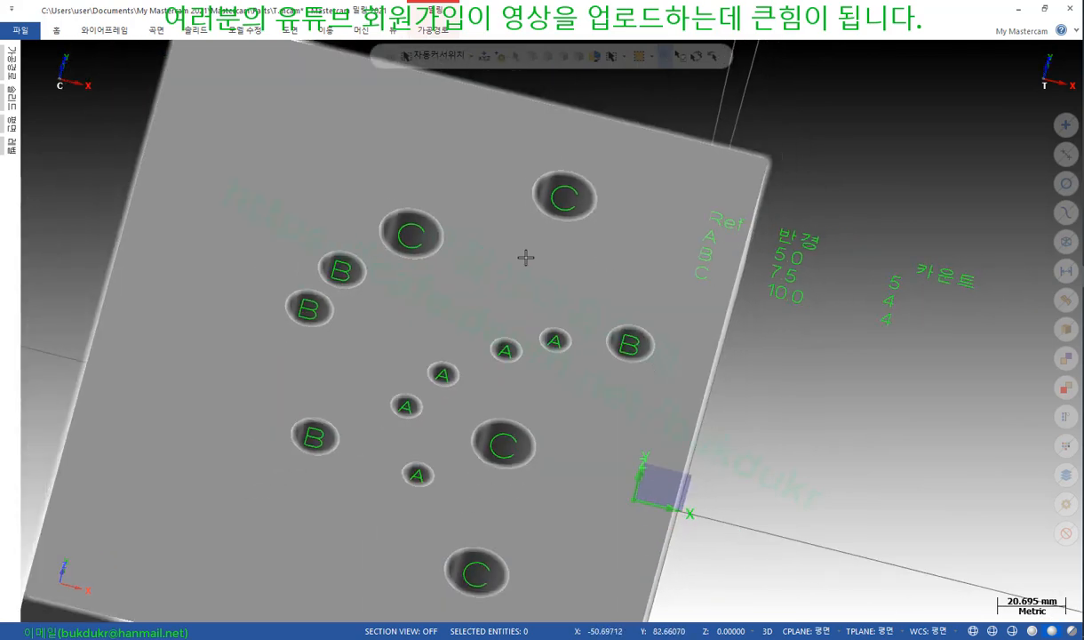
pyautogui.scroll(-1, 501, 246)
pyautogui.moveTo(501, 247)
pyautogui.mouseDown(button='middle')
pyautogui.moveTo(513, 273)
pyautogui.moveTo(501, 267)
pyautogui.mouseUp(button='middle')
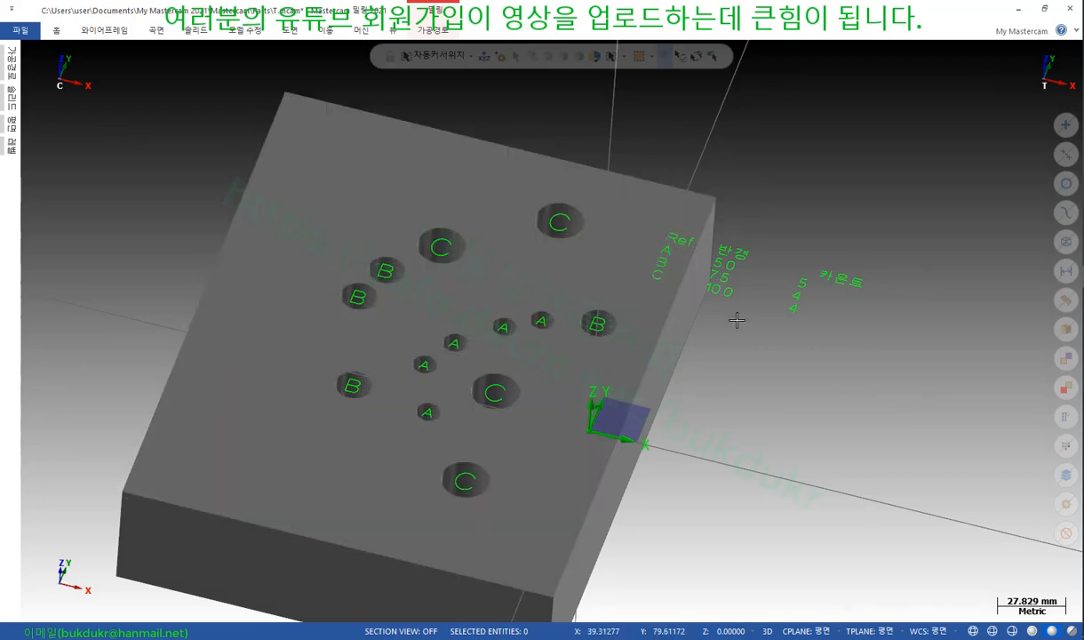
pyautogui.hotkey('alt', 'Tab')
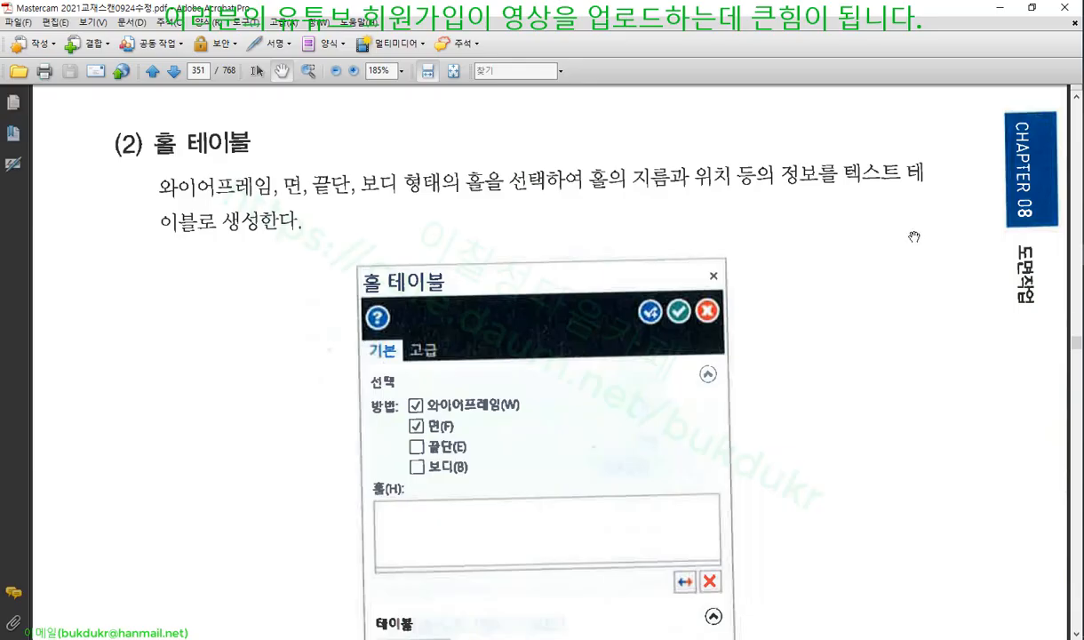
# Scroll the textbook to page 352's leader and extension line sections, then return to Mastercam
pyautogui.scroll(-9, 613, 249)
pyautogui.scroll(-10, 615, 251)
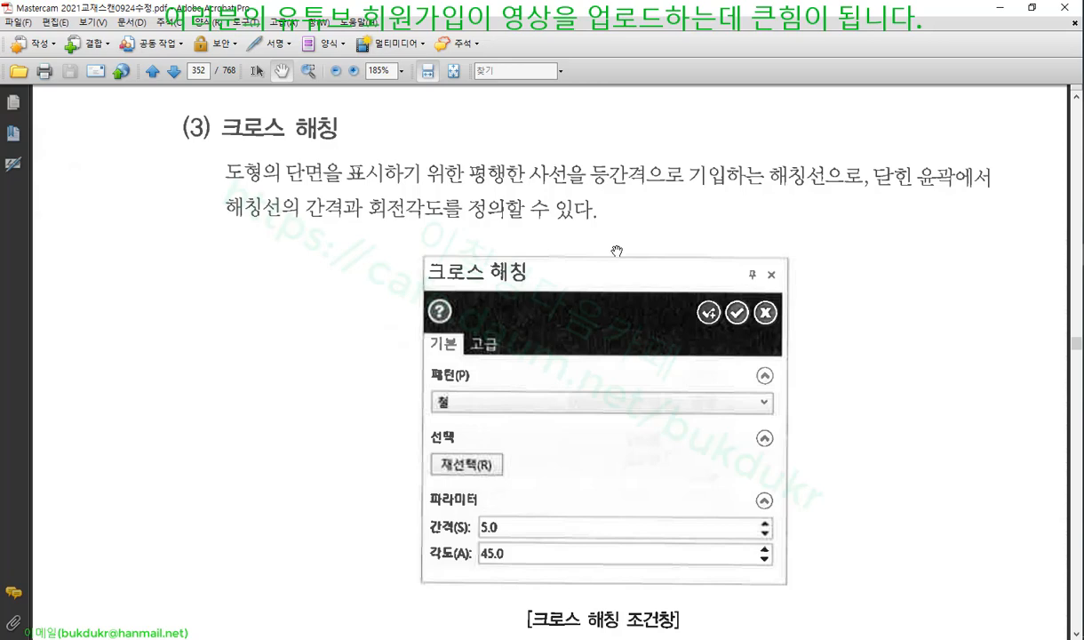
pyautogui.scroll(-8, 626, 245)
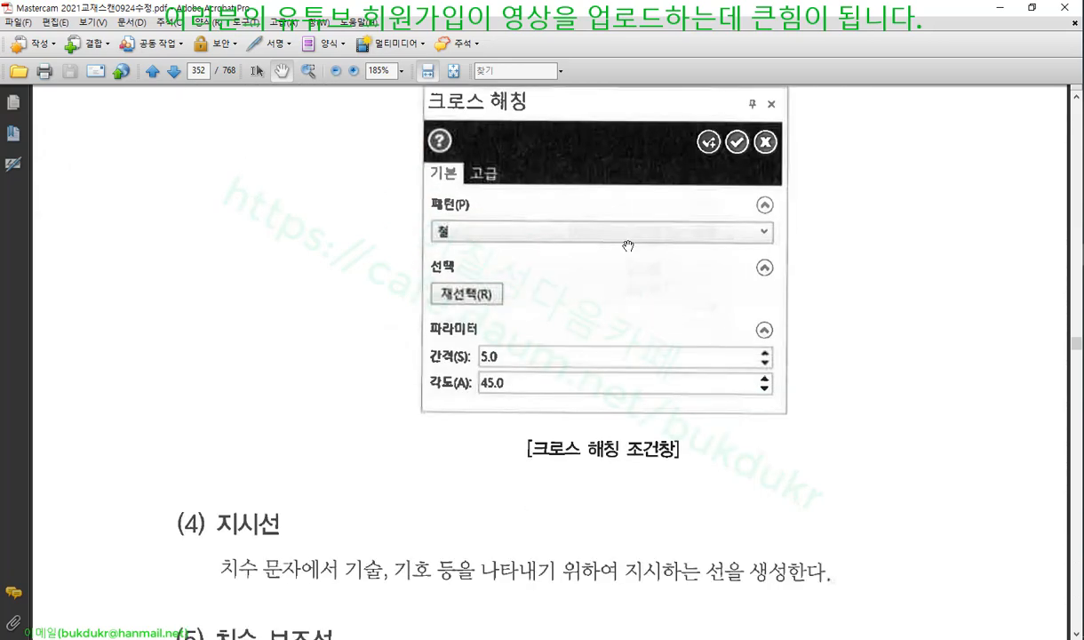
pyautogui.hotkey('alt', 'Tab')
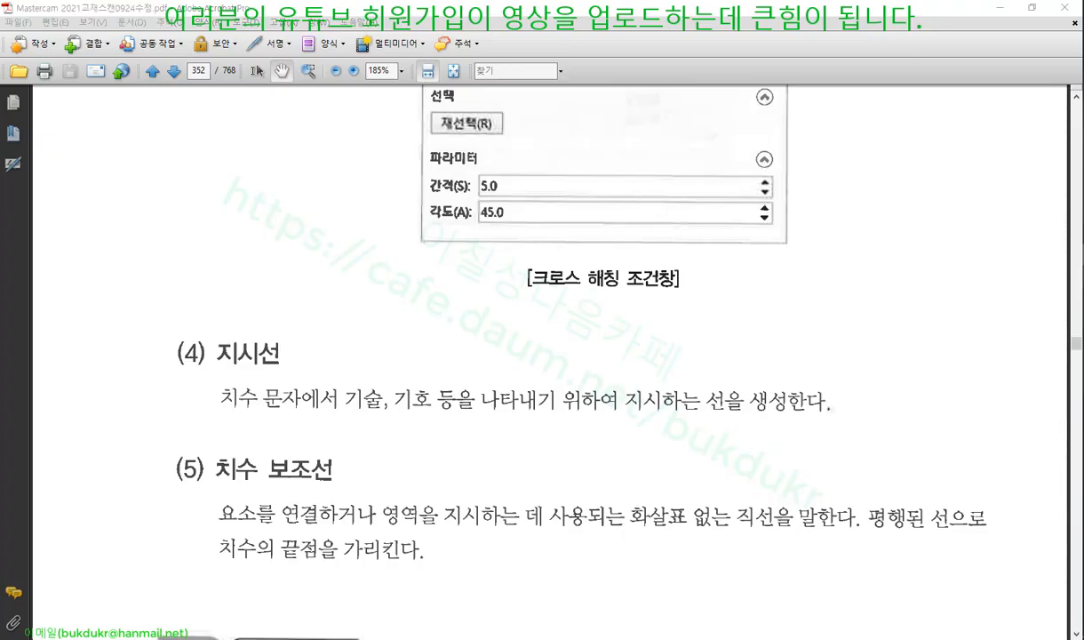
pyautogui.scroll(-3, 697, 288)
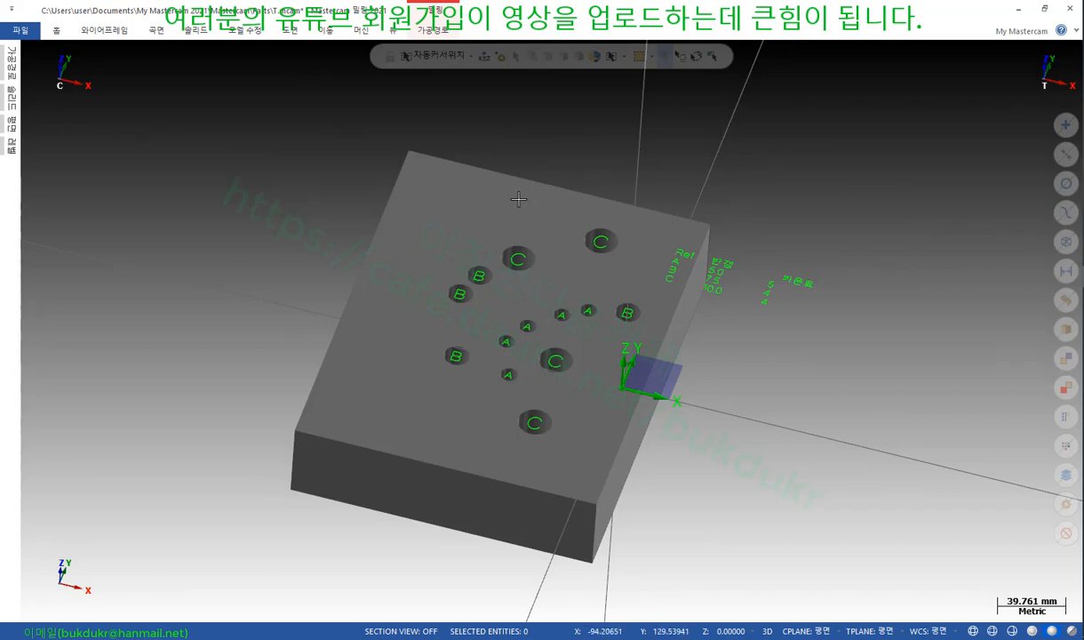
# Undo the hole labels and hole table with Ctrl+Z, leaving only the plain drilled block
pyautogui.scroll(-1, 604, 170)
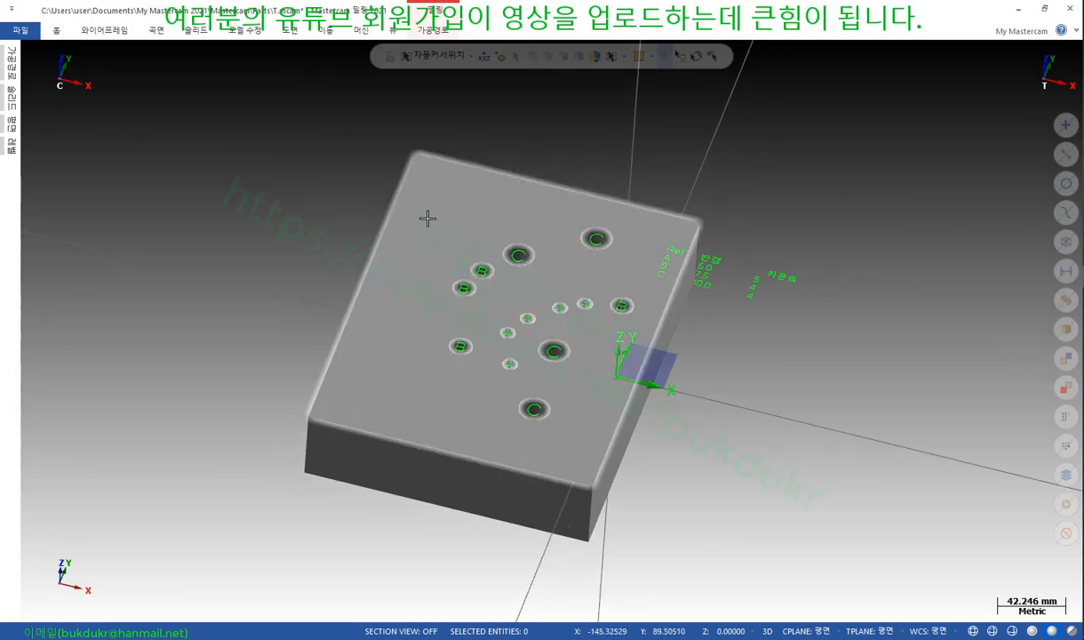
pyautogui.moveTo(431, 222)
pyautogui.mouseDown(button='middle')
pyautogui.moveTo(404, 200)
pyautogui.moveTo(431, 209)
pyautogui.mouseUp(button='middle')
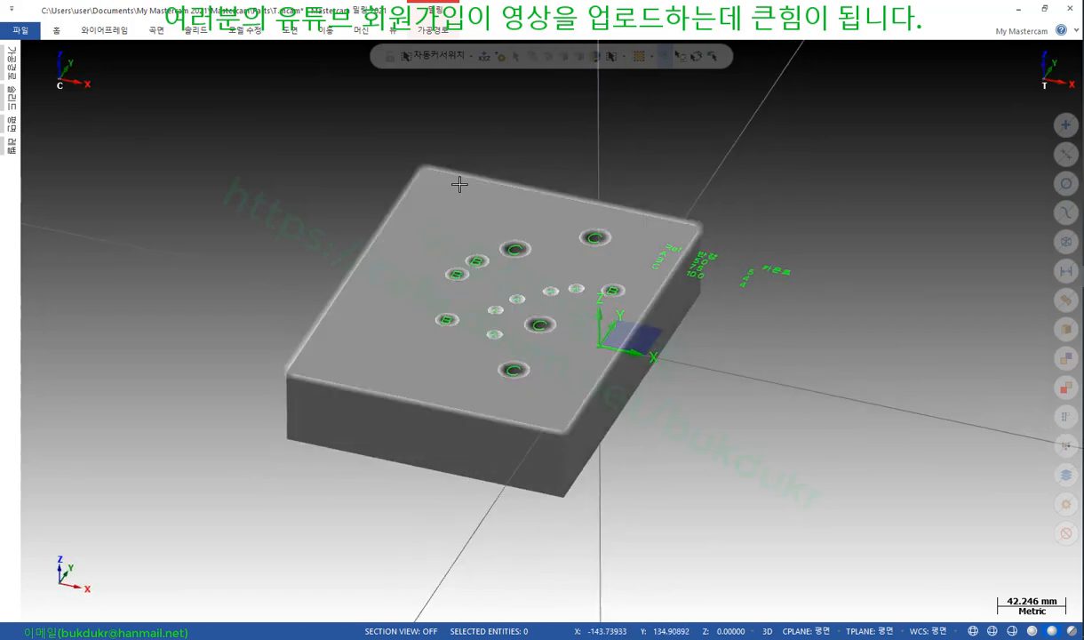
pyautogui.hotkey('ctrl', 'z')
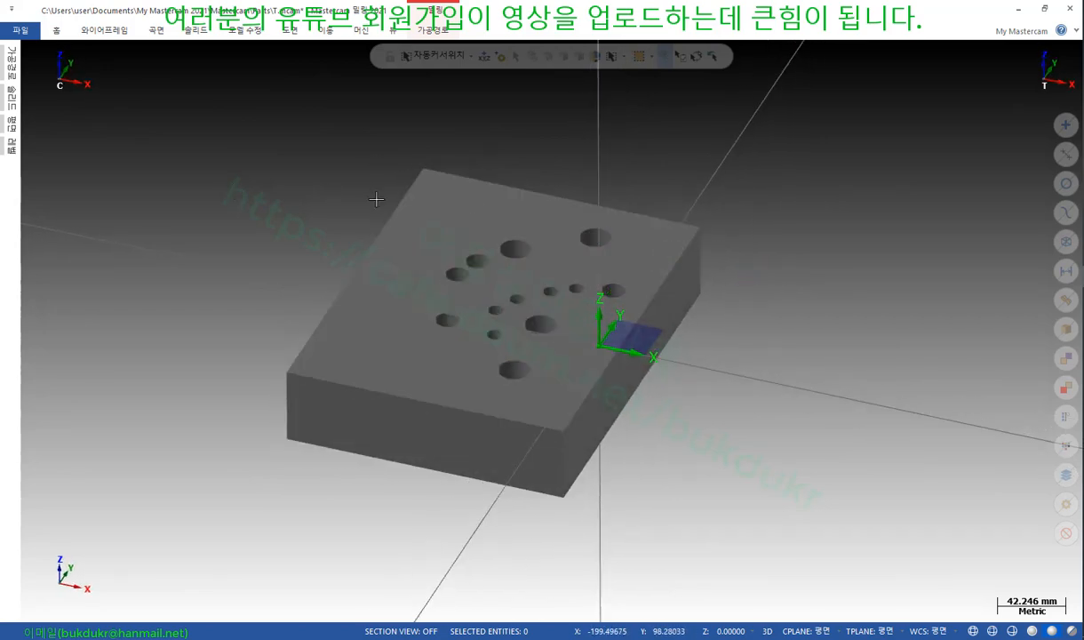
pyautogui.scroll(4, 388, 246)
pyautogui.moveTo(457, 208); pyautogui.dragTo(441, 206, button='middle')
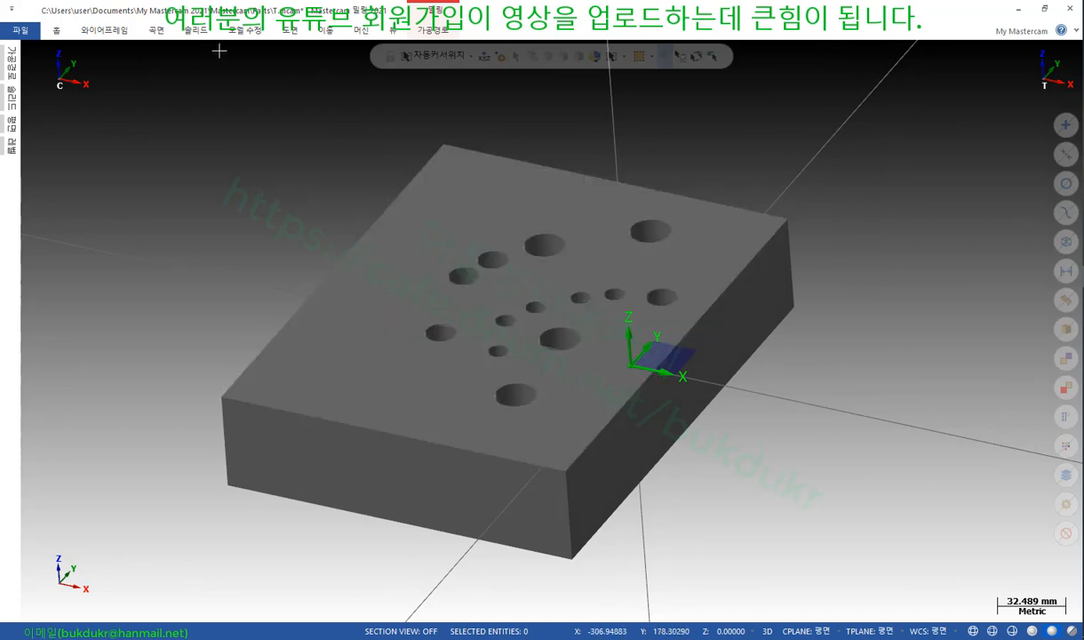
pyautogui.click(104, 30)
# Slice the block with a Y-plane through a hole edge at Y 9.01 to create section curves
pyautogui.click(640, 61)
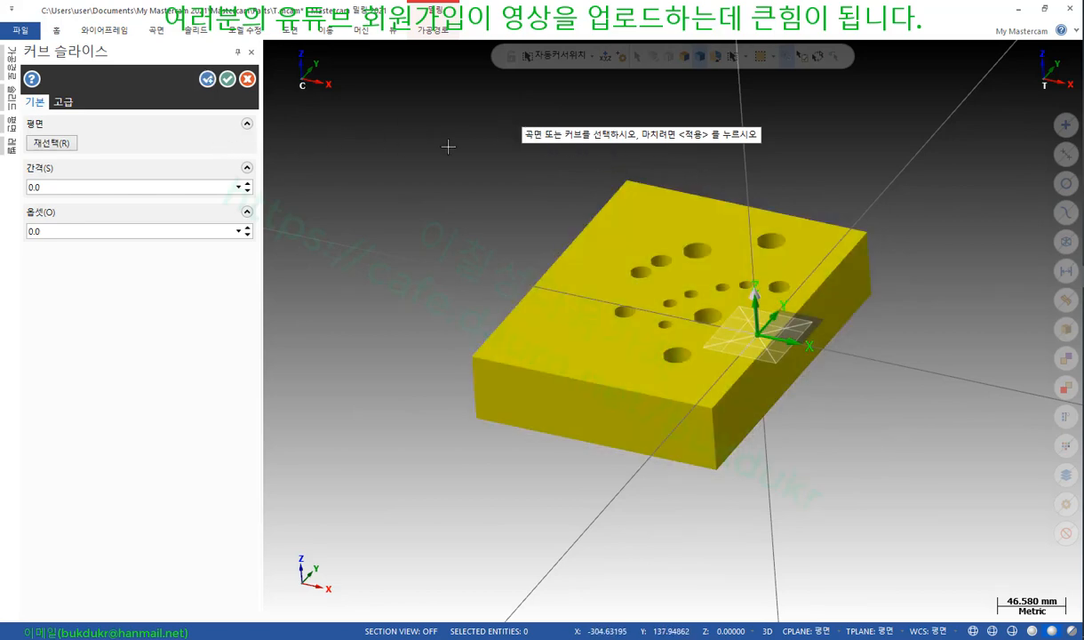
pyautogui.click(60, 143)
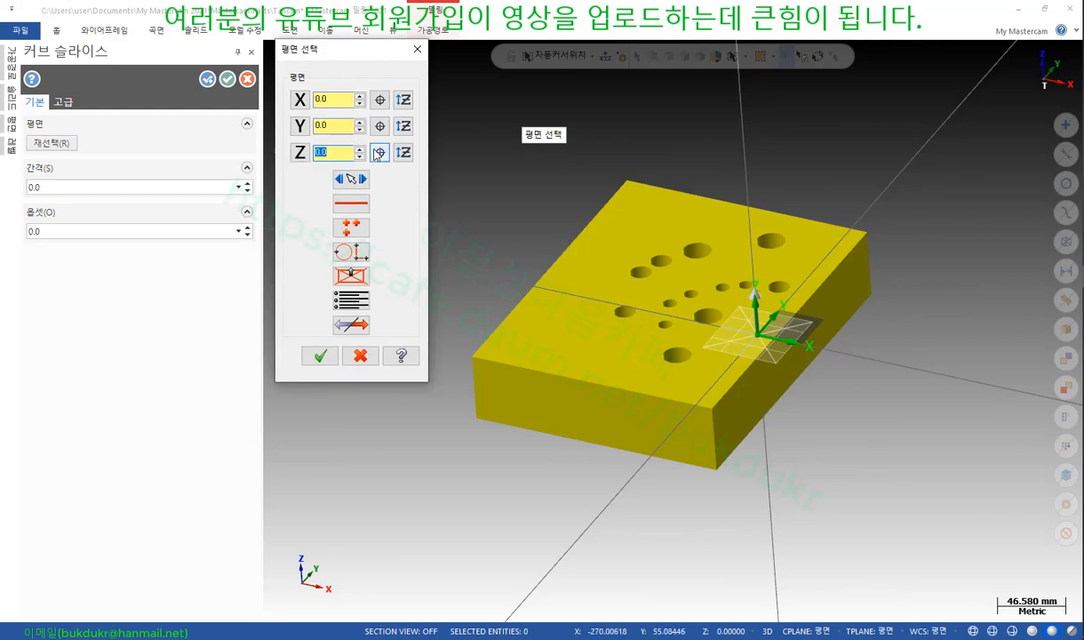
pyautogui.click(301, 127)
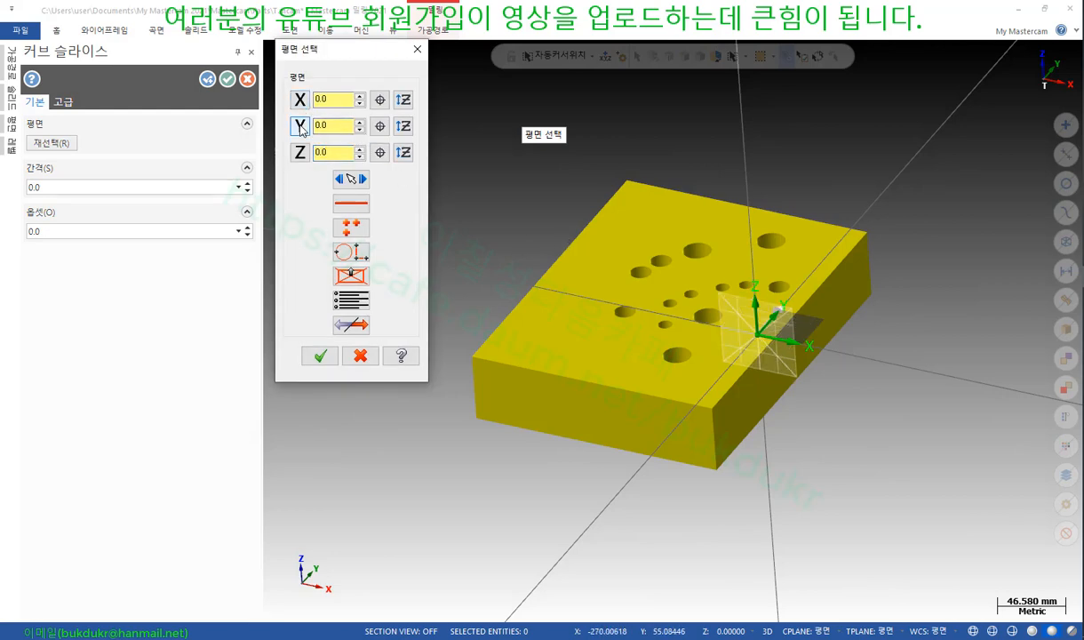
pyautogui.click(378, 127)
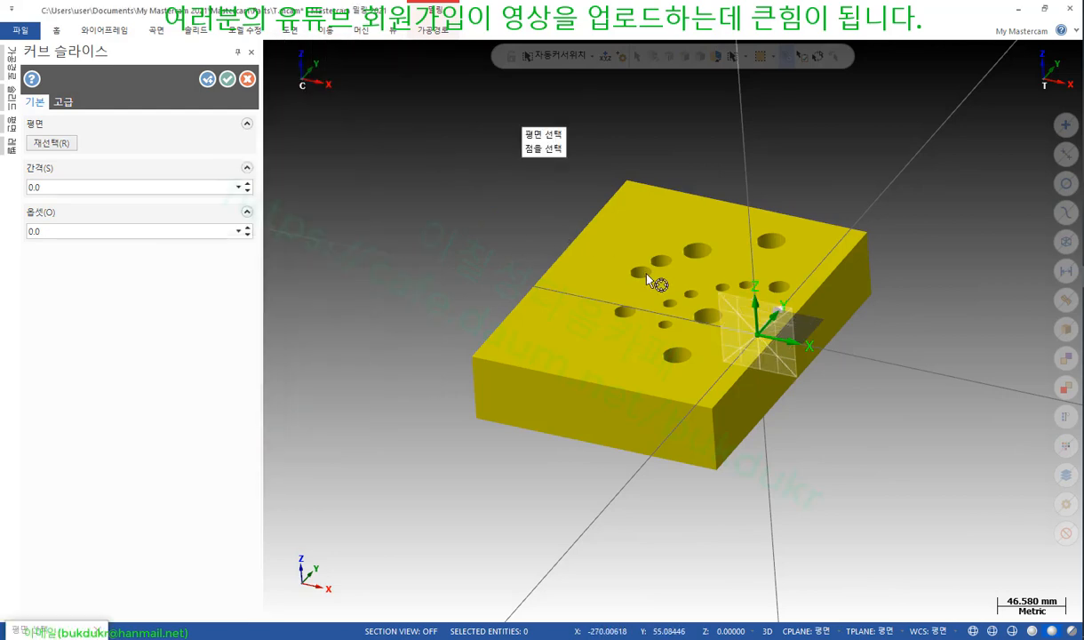
pyautogui.click(715, 321)
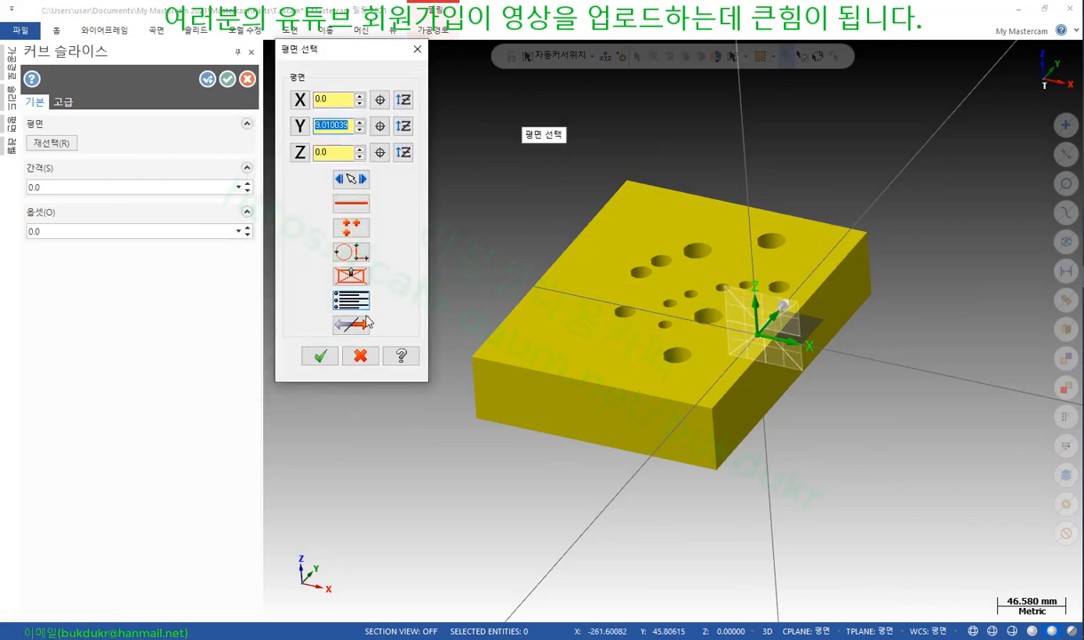
pyautogui.click(320, 356)
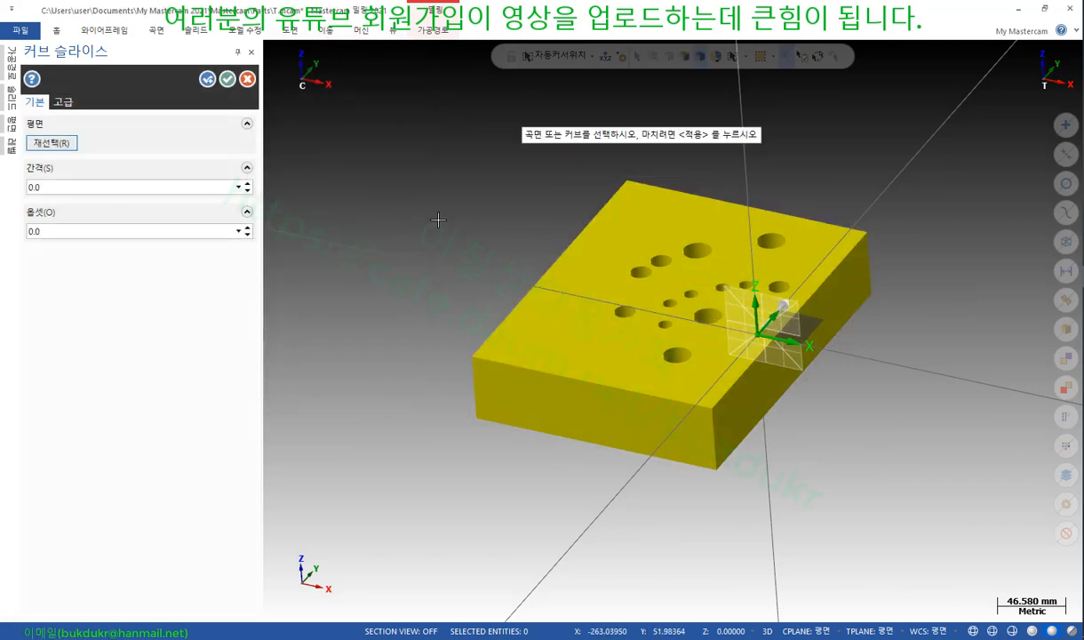
pyautogui.click(208, 80)
pyautogui.click(227, 79)
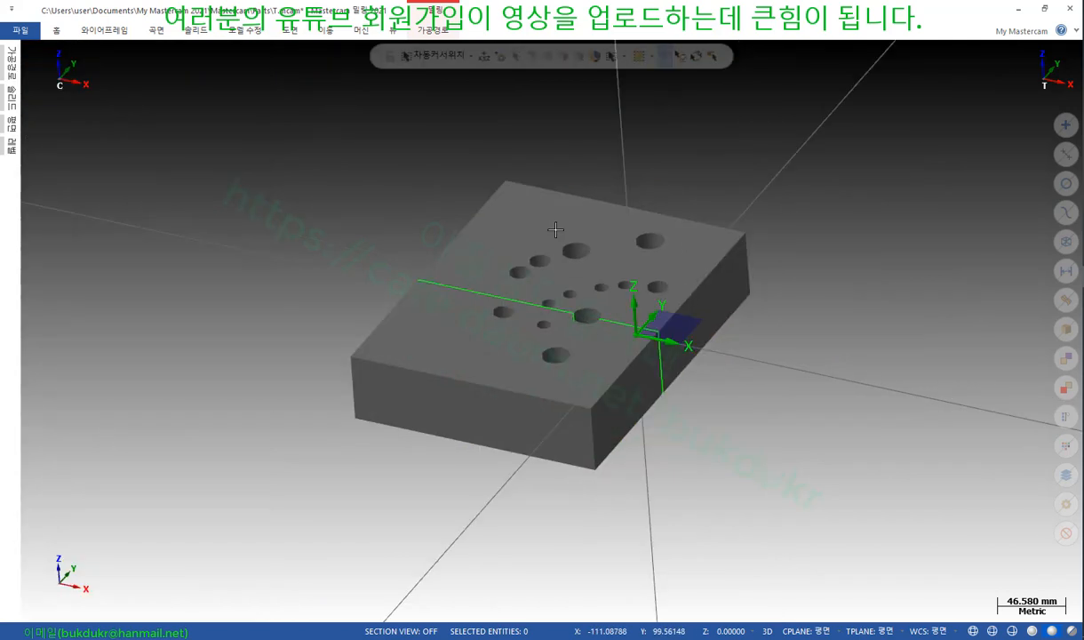
# Select the two slice outlines and hide everything else with Alt+E
pyautogui.scroll(2, 571, 266)
pyautogui.scroll(1, 571, 266)
pyautogui.click(441, 325)
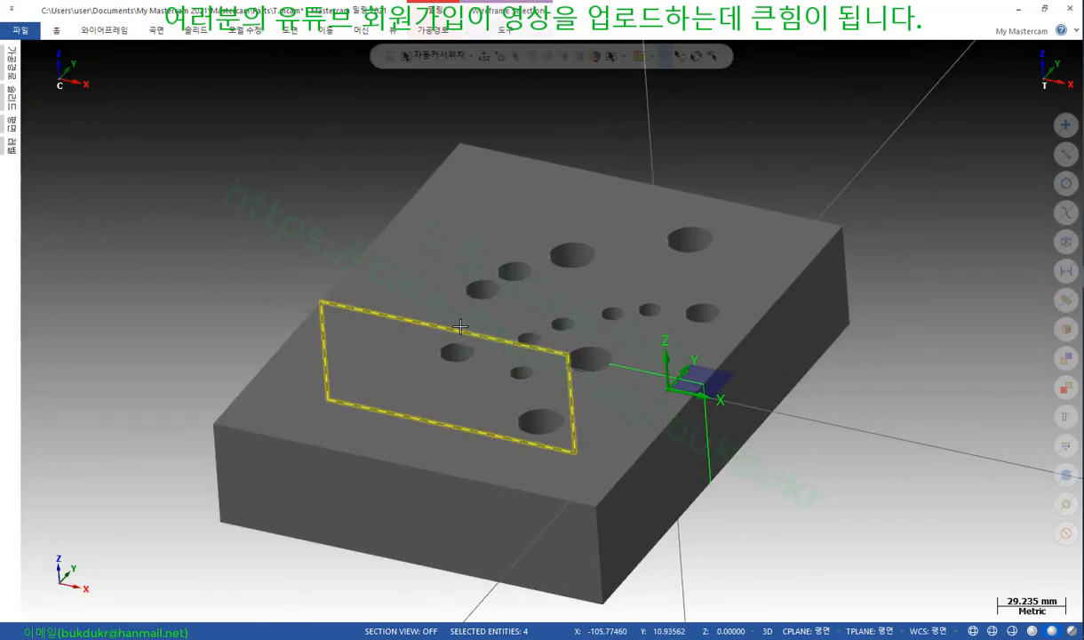
pyautogui.click(636, 366)
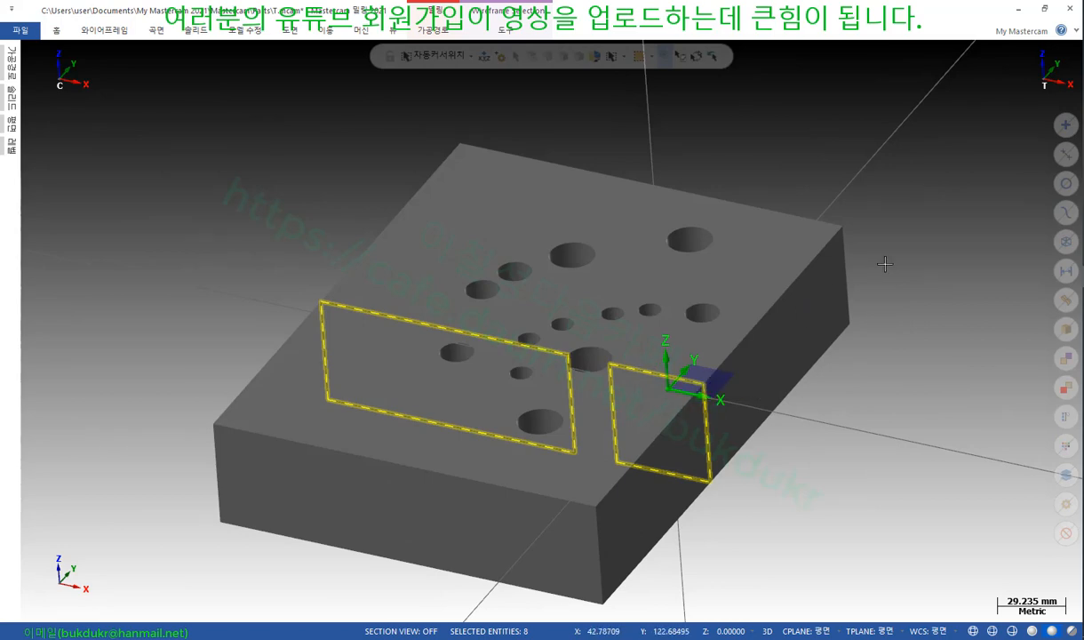
pyautogui.hotkey('alt', 'e')
pyautogui.moveTo(551, 330)
pyautogui.mouseDown(button='middle')
pyautogui.moveTo(615, 264)
pyautogui.moveTo(612, 211)
pyautogui.mouseUp(button='middle')
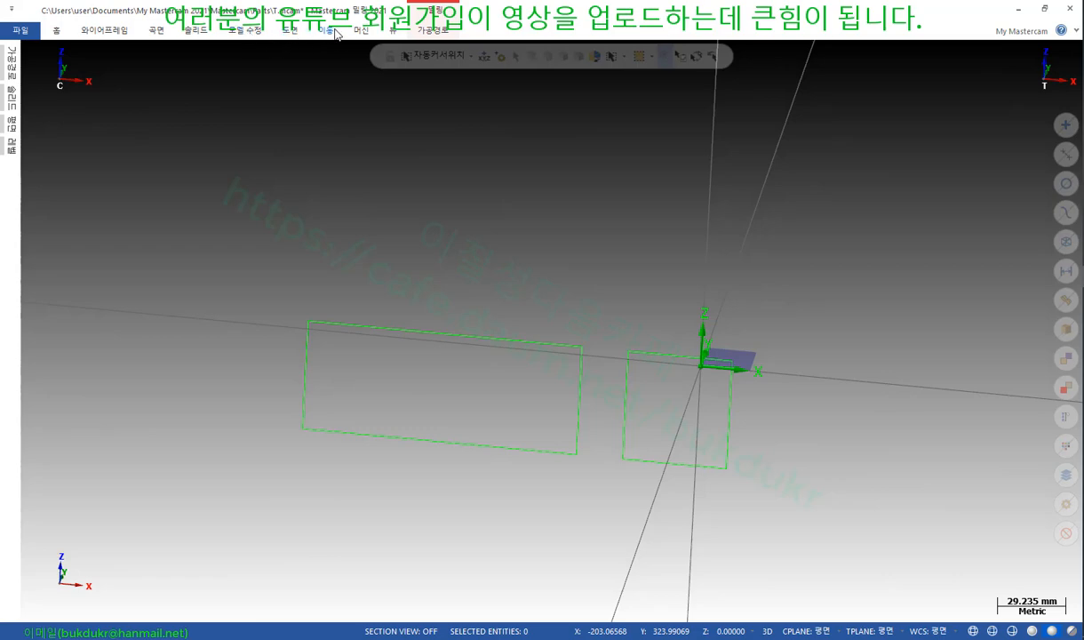
# Set the construction and tool planes to Front (정면)
pyautogui.click(394, 32)
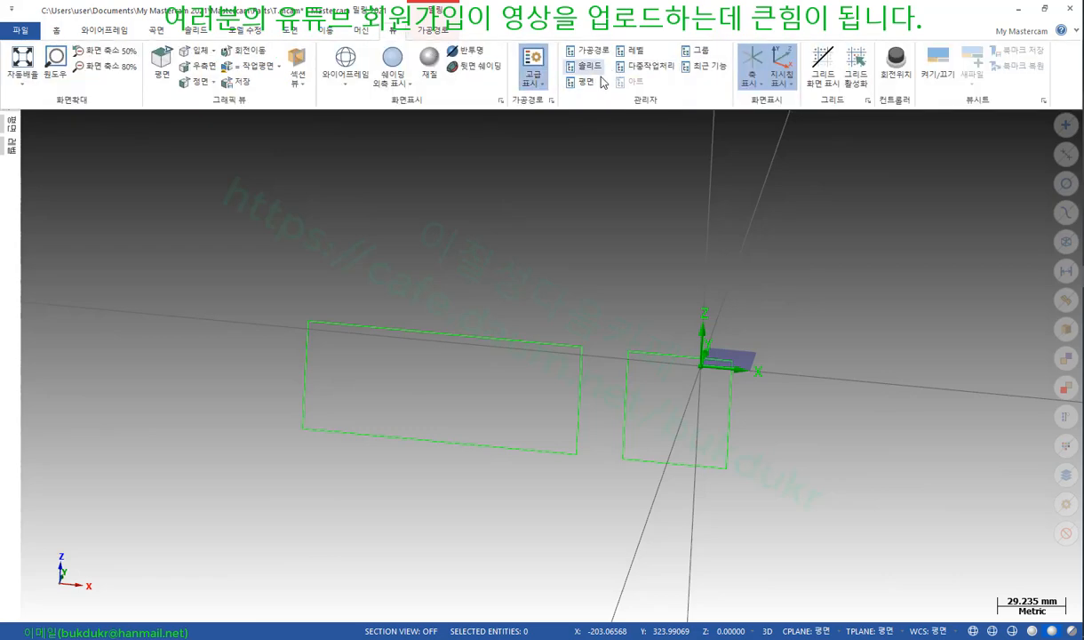
pyautogui.click(590, 84)
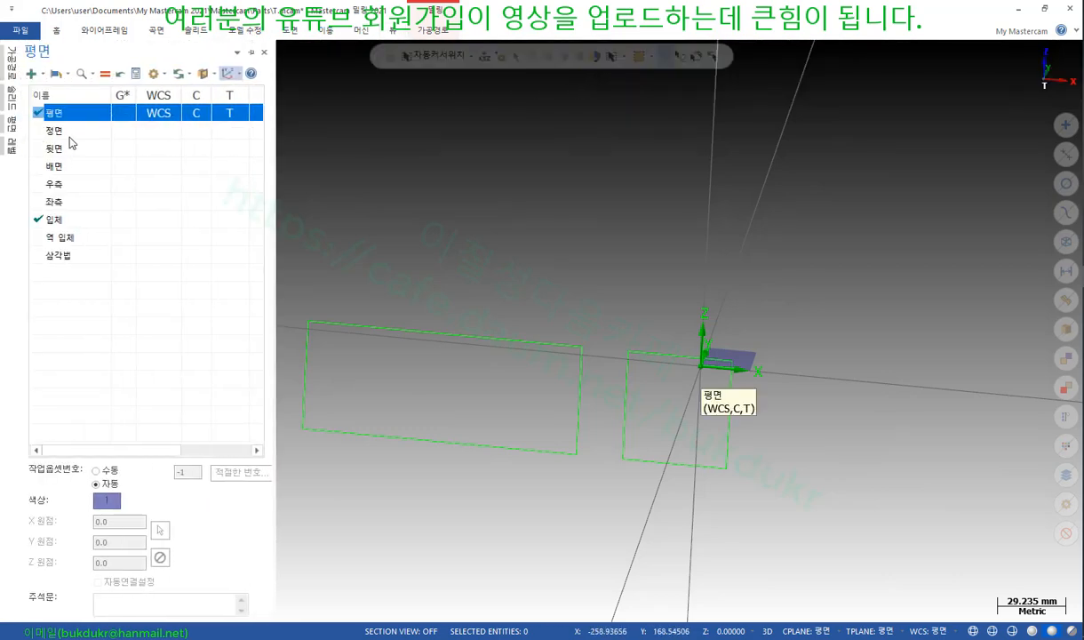
pyautogui.click(197, 132)
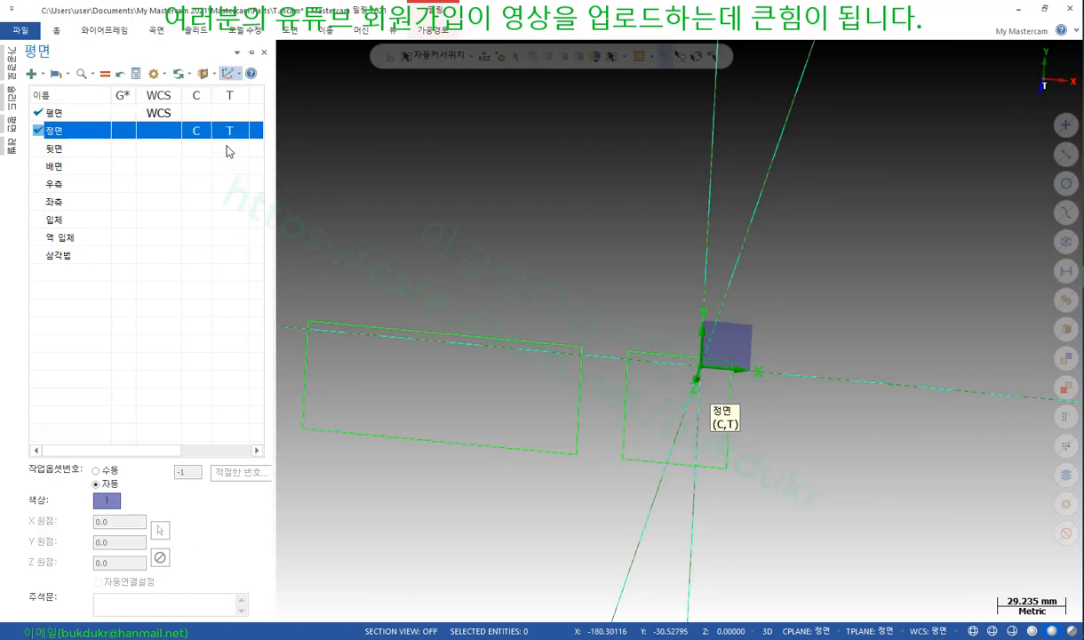
pyautogui.scroll(-4, 492, 338)
pyautogui.moveTo(492, 339); pyautogui.dragTo(618, 313, button='middle')
pyautogui.scroll(3, 618, 313)
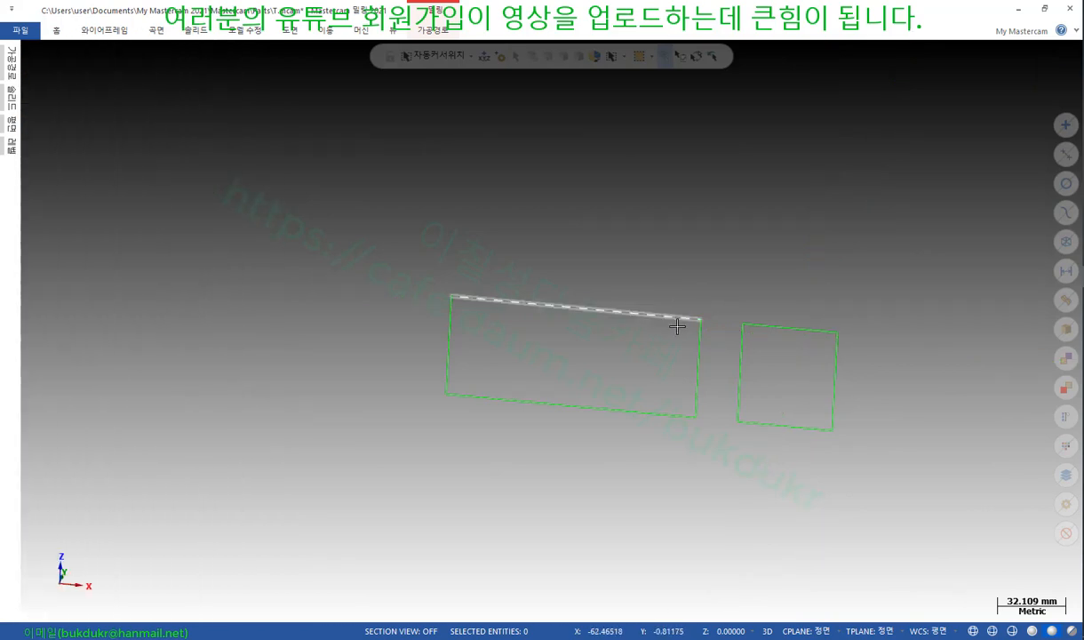
# Start a cross-hatch on the left and right chained rectangle outlines
pyautogui.click(292, 31)
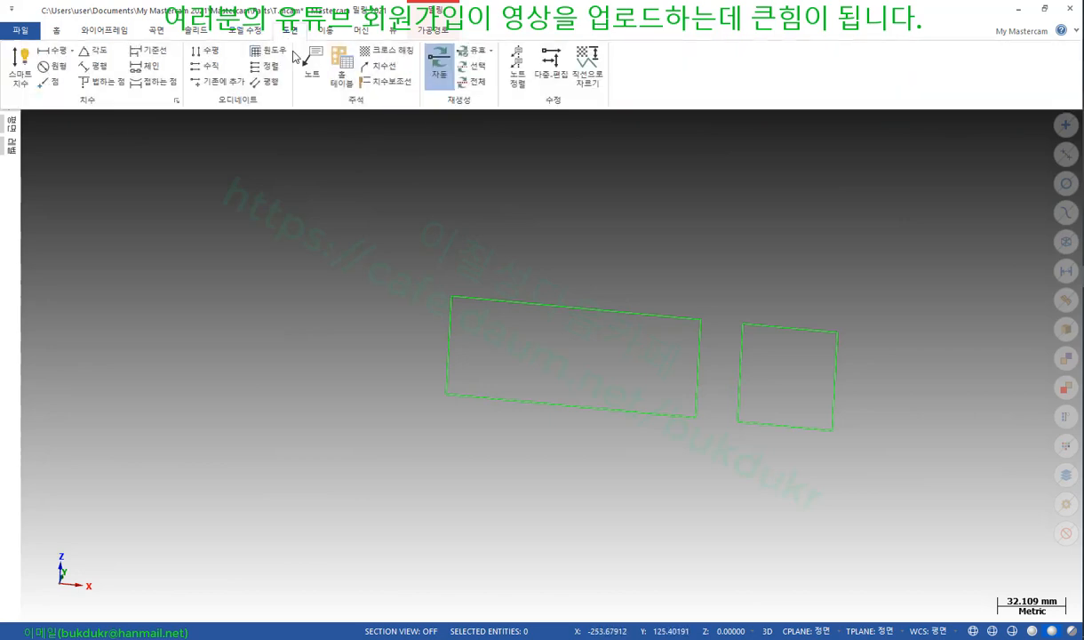
pyautogui.click(380, 52)
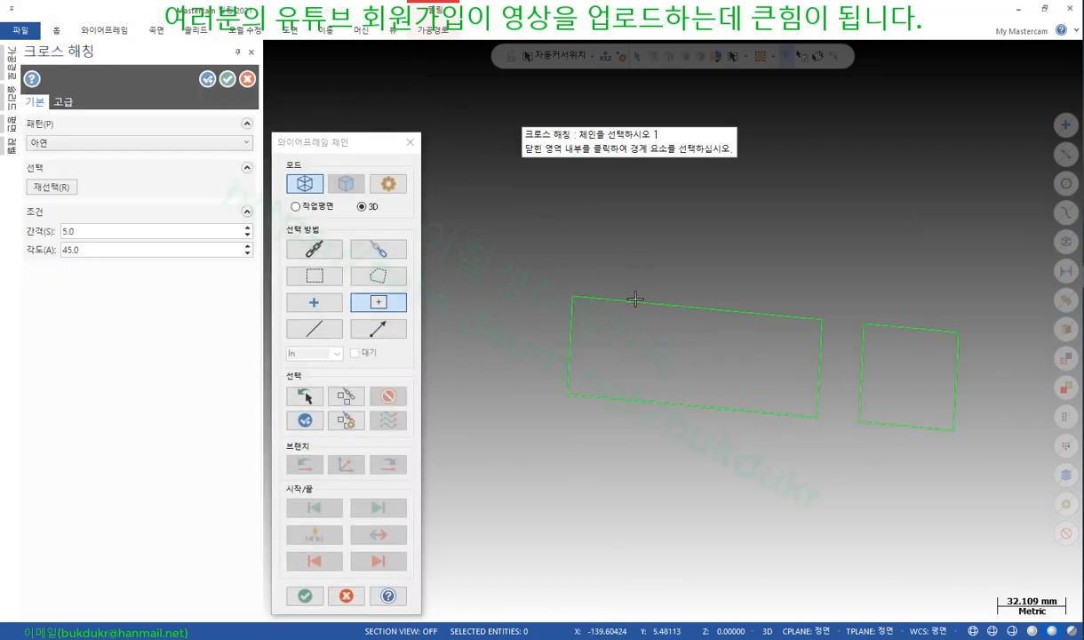
pyautogui.click(314, 251)
pyautogui.click(649, 304)
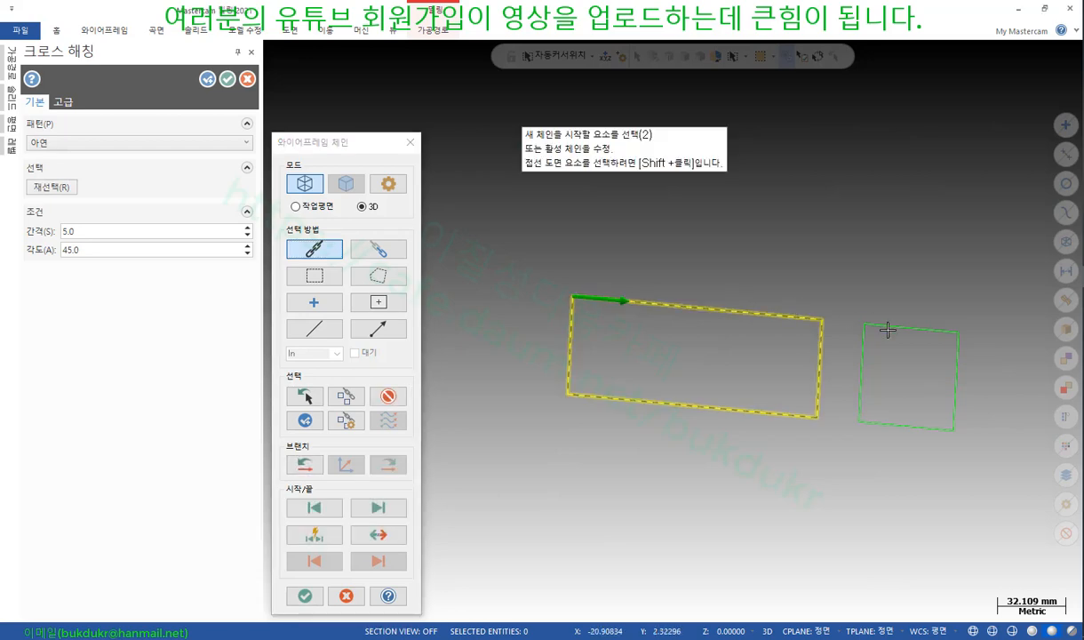
pyautogui.click(892, 328)
pyautogui.click(304, 596)
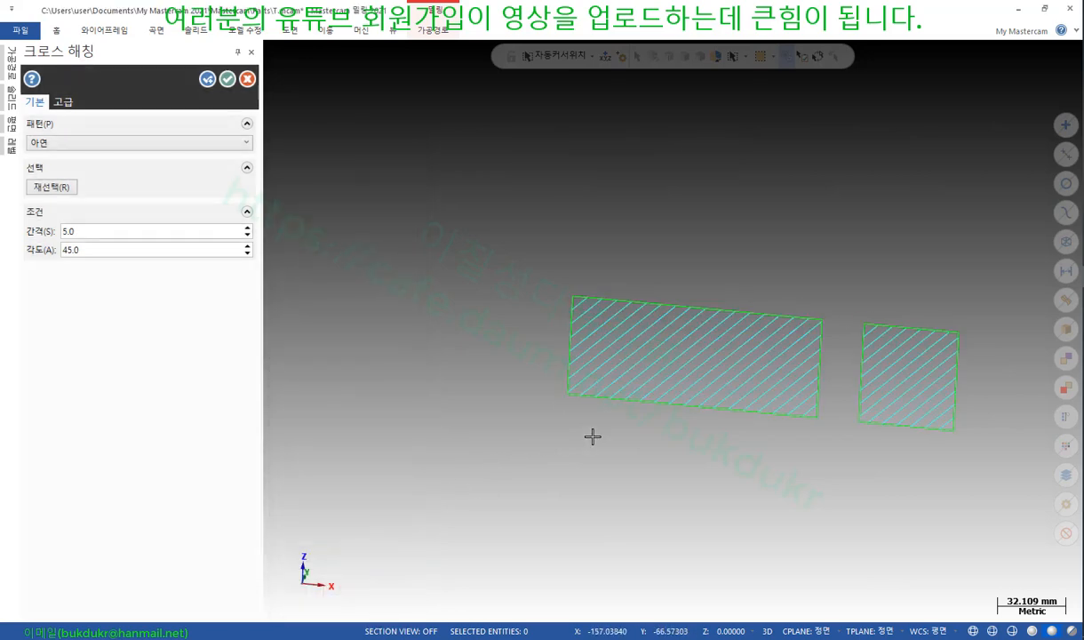
pyautogui.scroll(2, 924, 382)
pyautogui.moveTo(748, 319); pyautogui.dragTo(782, 337, button='middle')
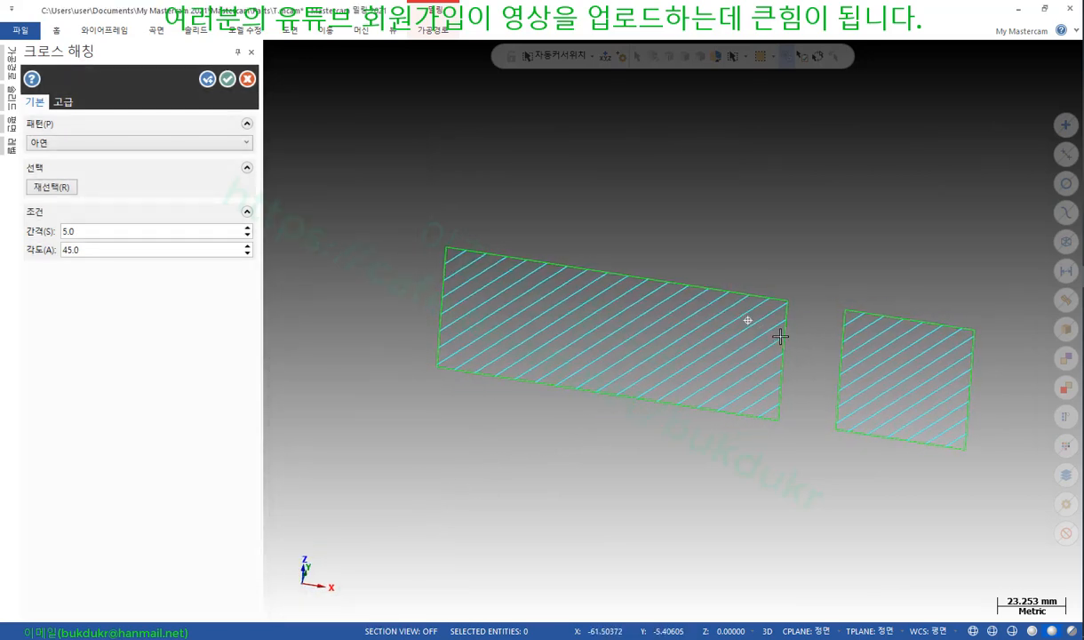
# Try several hatch patterns, keep 아연 with 5.0 spacing and 45.0° angle, and finish
pyautogui.click(62, 148)
pyautogui.click(61, 170)
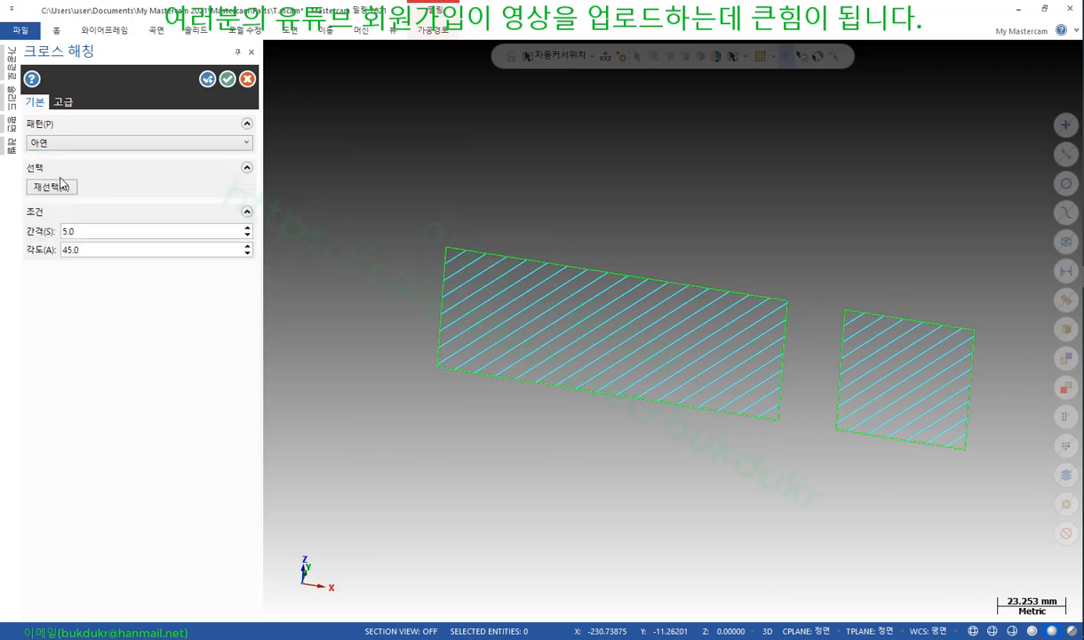
pyautogui.click(76, 143)
pyautogui.click(76, 227)
pyautogui.click(142, 147)
pyautogui.click(68, 159)
pyautogui.click(64, 104)
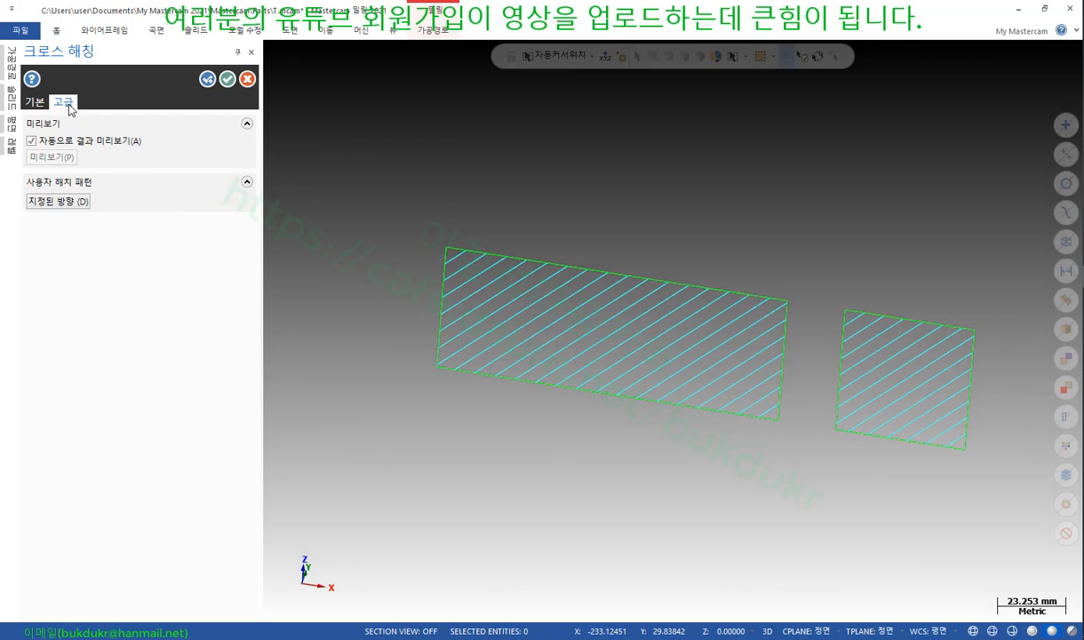
pyautogui.click(36, 103)
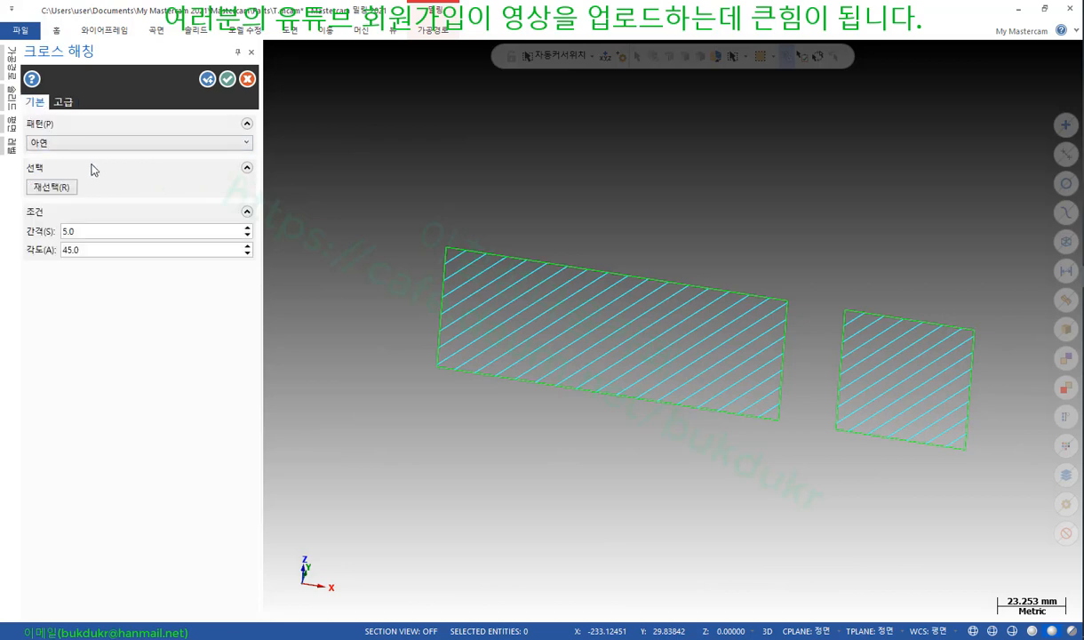
pyautogui.click(98, 230)
pyautogui.click(109, 253)
pyautogui.click(228, 79)
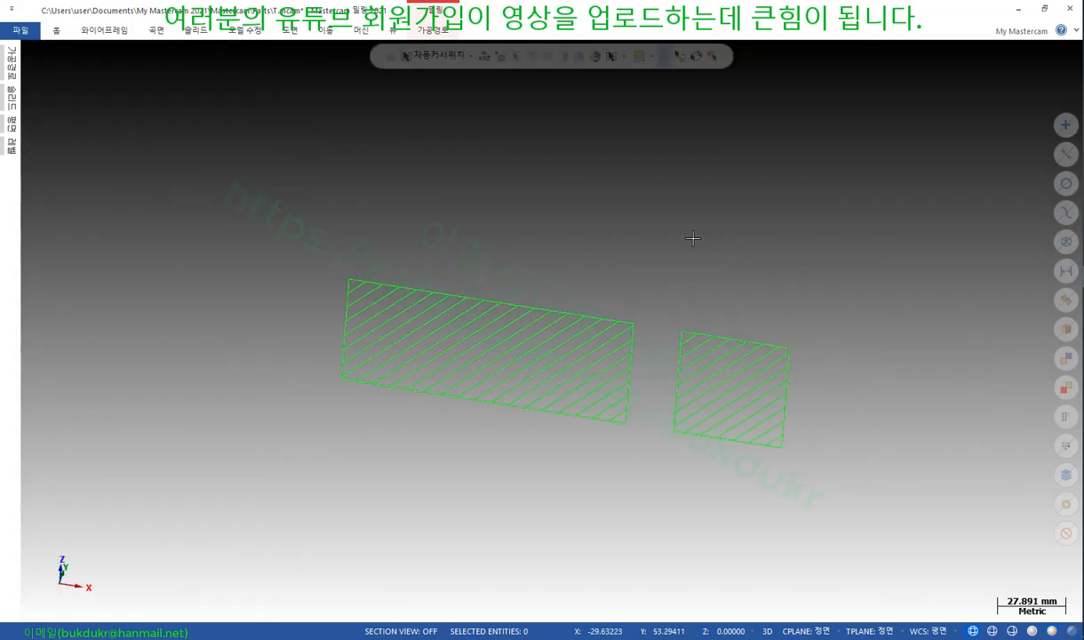
# Unhide the block, shade it, make it translucent, and orbit to a near-top view
pyautogui.hotkey('alt', 'e')
pyautogui.moveTo(685, 234)
pyautogui.mouseDown(button='middle')
pyautogui.moveTo(665, 193)
pyautogui.moveTo(658, 211)
pyautogui.mouseUp(button='middle')
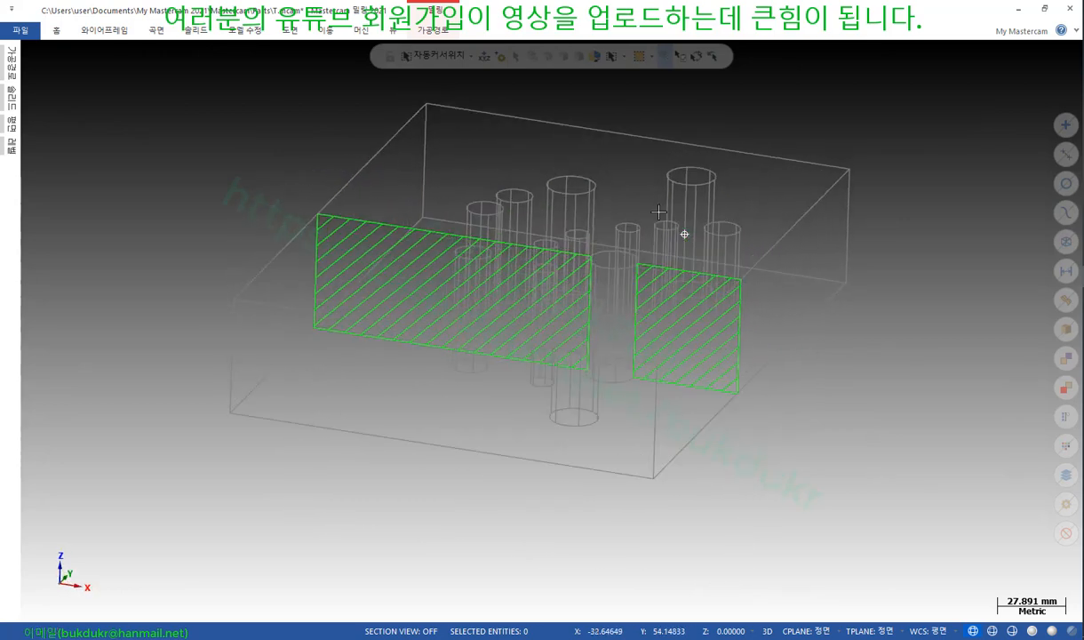
pyautogui.hotkey('alt', 's')
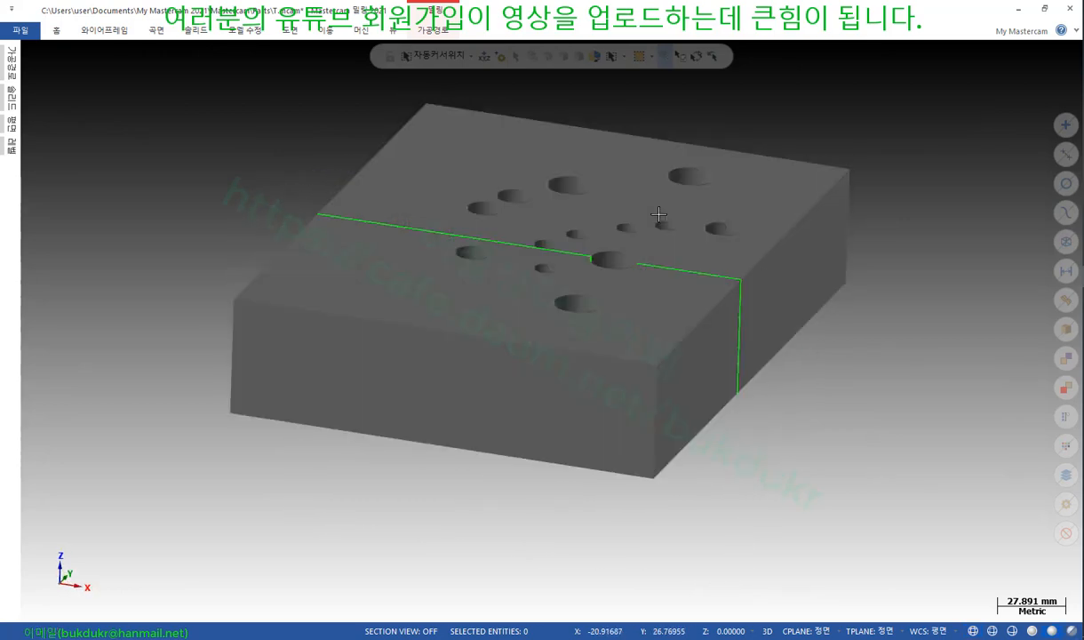
pyautogui.click(395, 31)
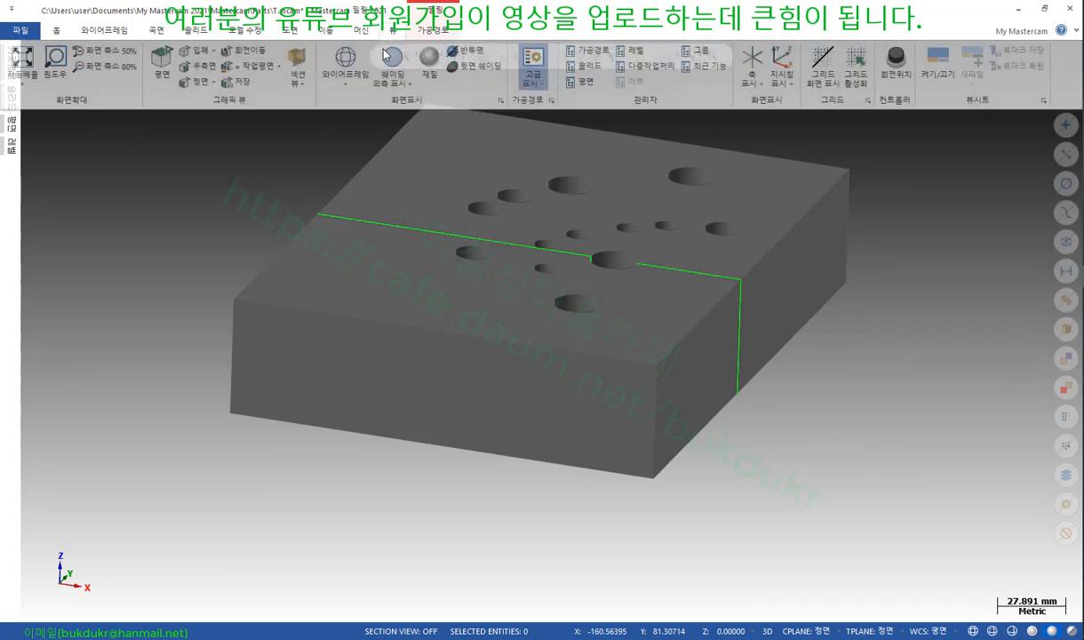
pyautogui.click(439, 55)
pyautogui.scroll(2, 547, 200)
pyautogui.moveTo(547, 201)
pyautogui.mouseDown(button='middle')
pyautogui.moveTo(589, 206)
pyautogui.moveTo(603, 276)
pyautogui.mouseUp(button='middle')
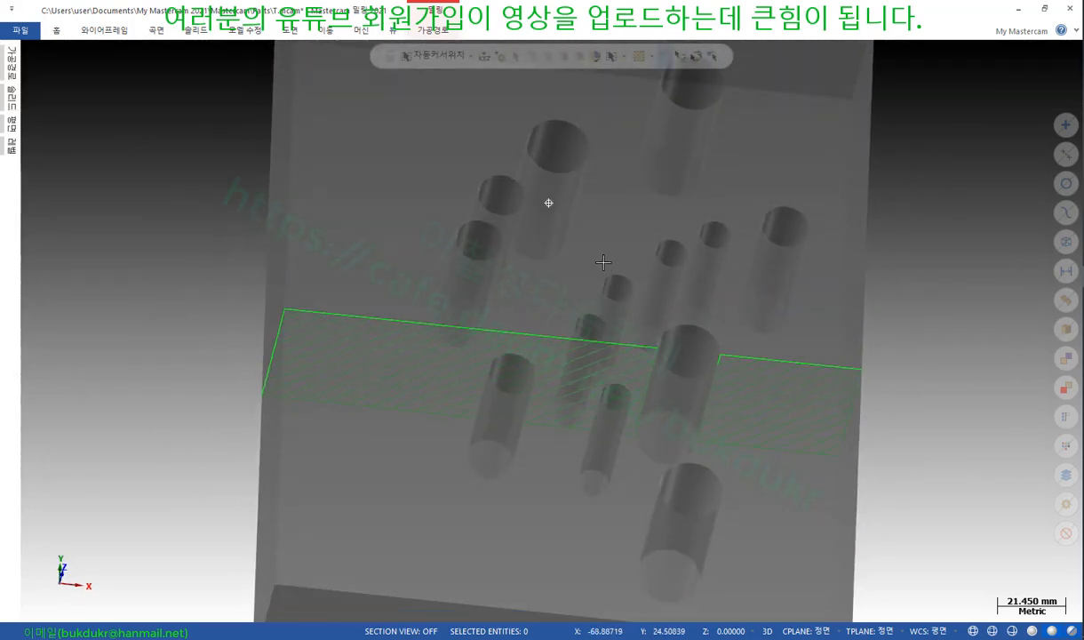
pyautogui.scroll(2, 777, 474)
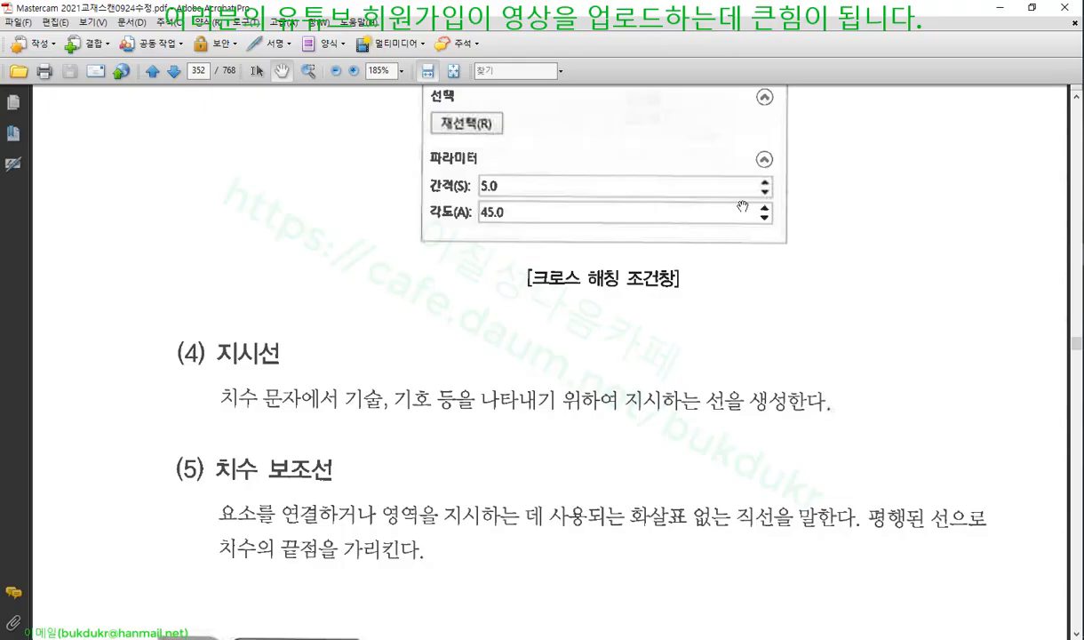
# Scroll the textbook to page 353's explanation of the four regeneration options
pyautogui.scroll(-4, 521, 291)
pyautogui.scroll(4, 523, 294)
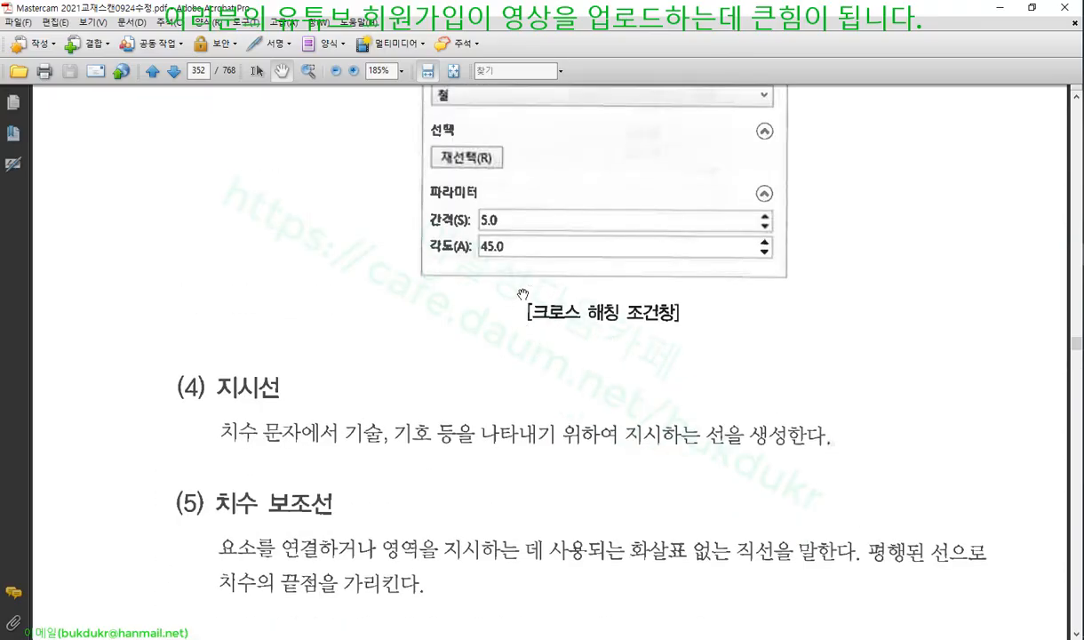
pyautogui.scroll(4, 526, 299)
pyautogui.scroll(-2, 526, 299)
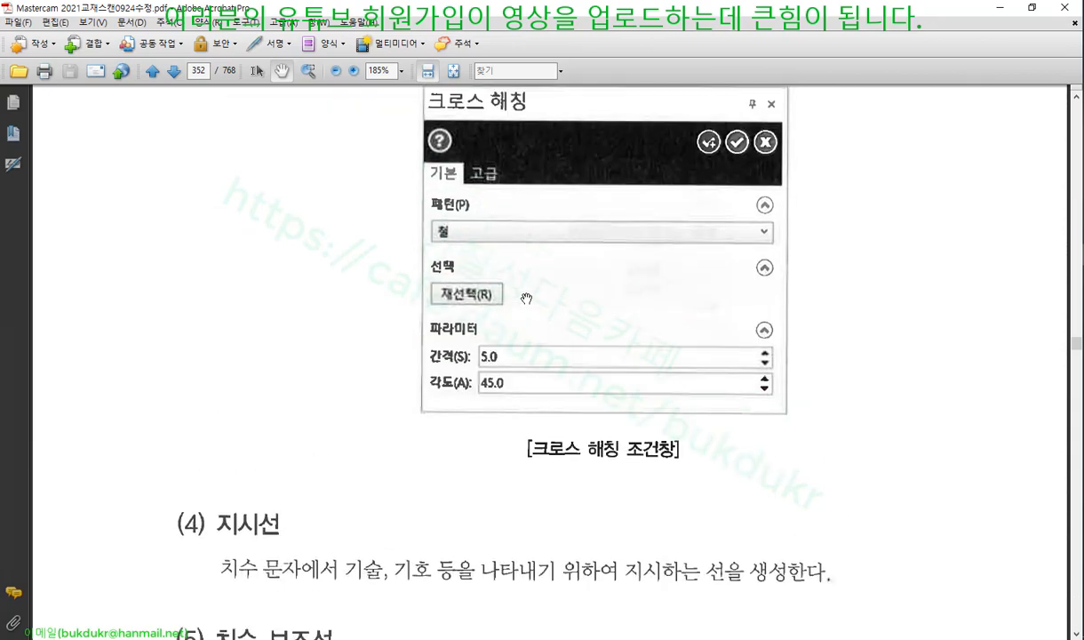
pyautogui.scroll(-4, 526, 299)
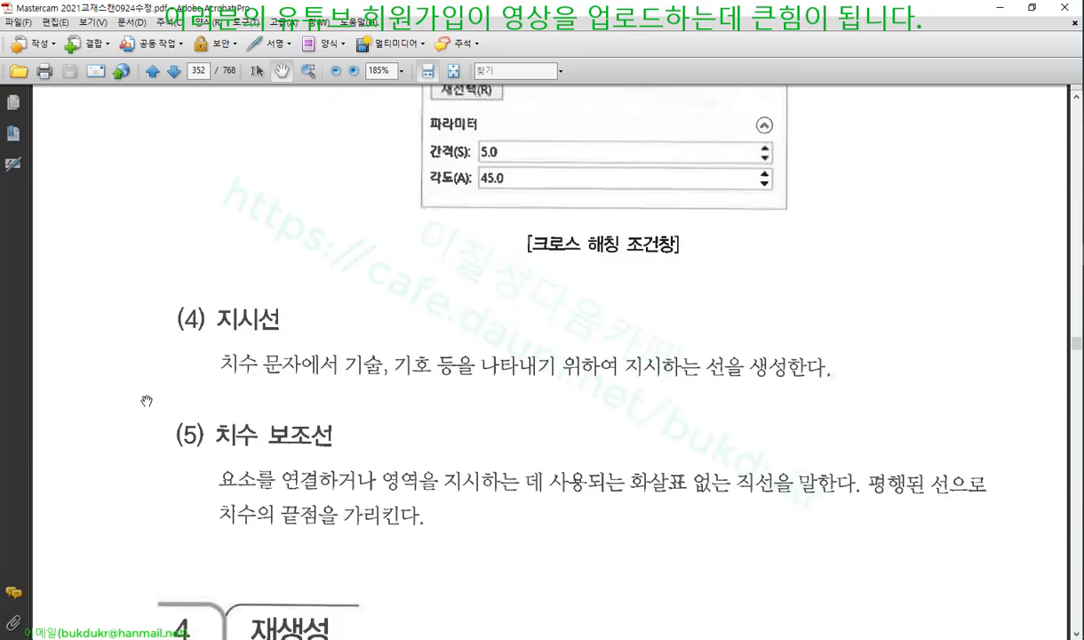
pyautogui.scroll(-2, 322, 285)
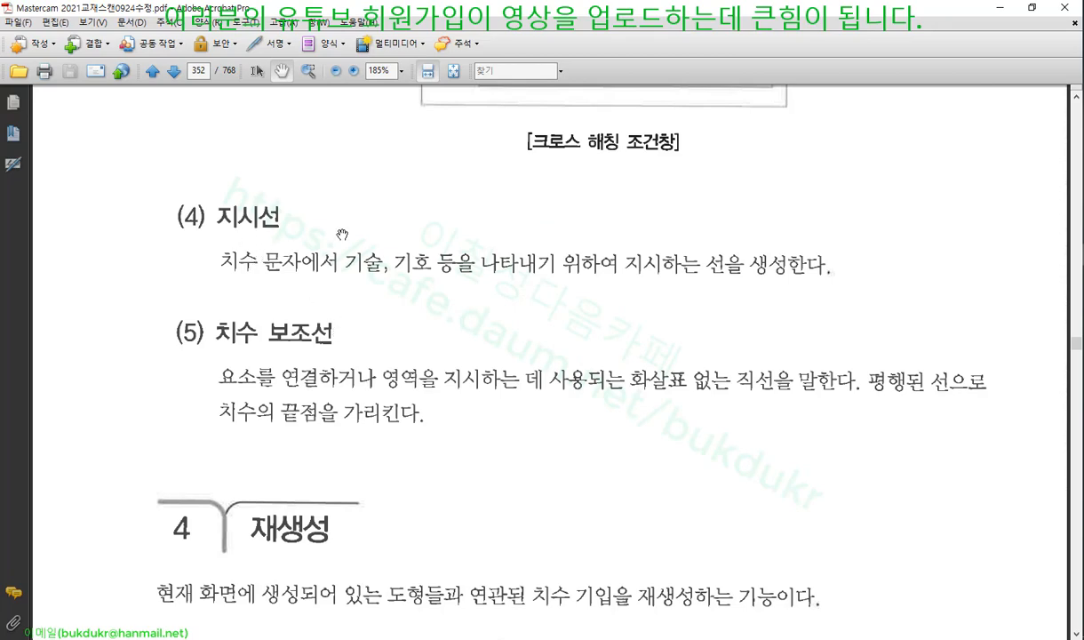
pyautogui.scroll(-7, 355, 236)
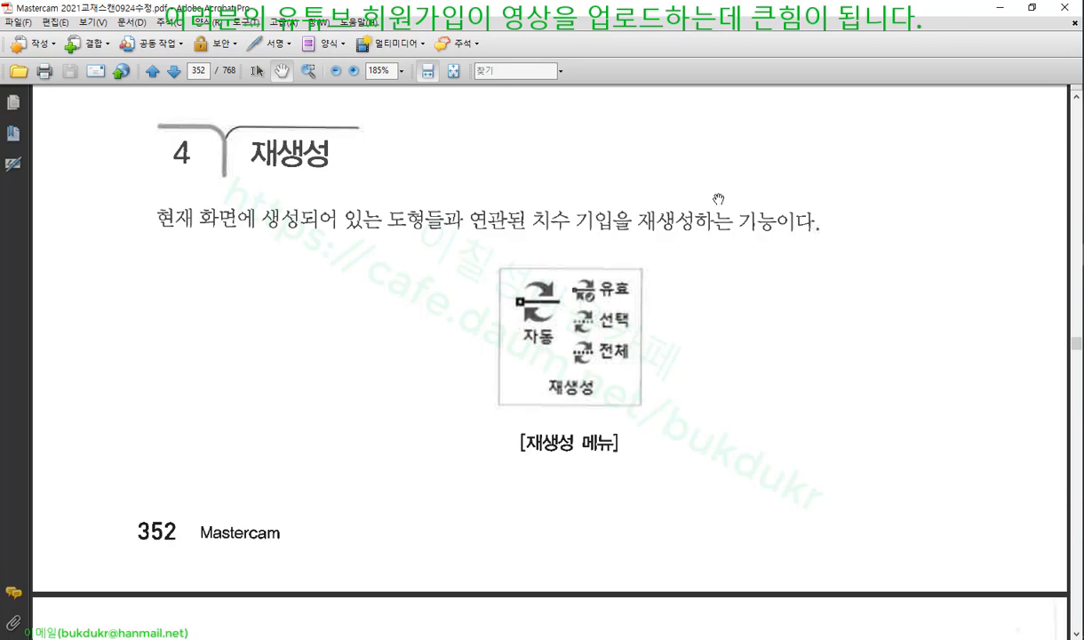
pyautogui.scroll(-8, 719, 199)
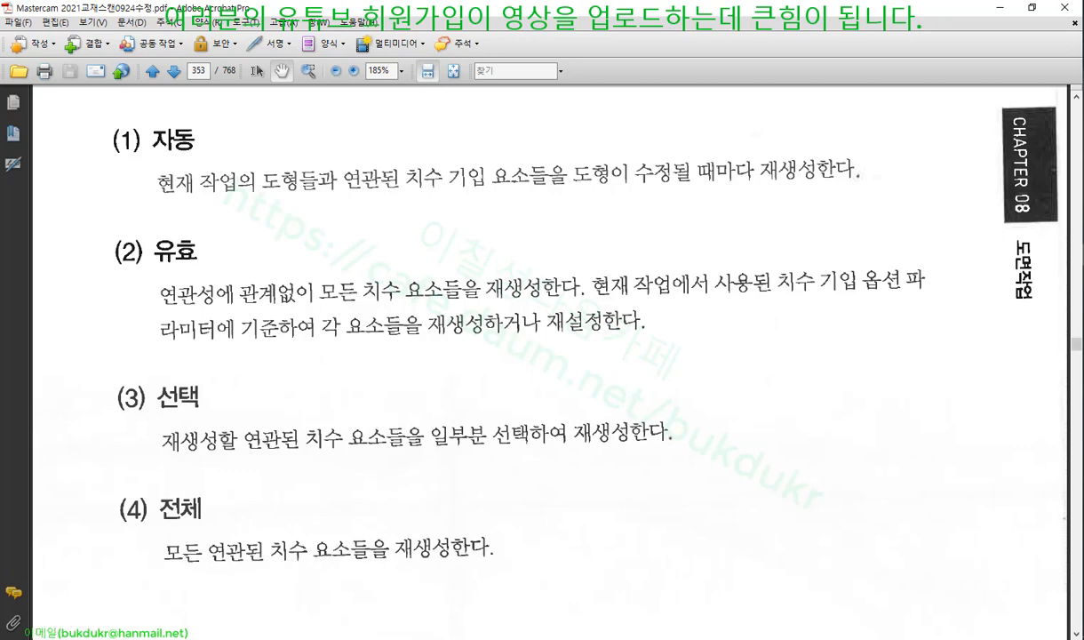
# Mark up the (2) 유효 paragraph with red pen lines, then clear all the markings
pyautogui.moveTo(114, 346)
pyautogui.mouseDown()
pyautogui.moveTo(903, 333)
pyautogui.moveTo(918, 246)
pyautogui.moveTo(313, 191)
pyautogui.moveTo(98, 251)
pyautogui.moveTo(110, 345)
pyautogui.mouseUp()
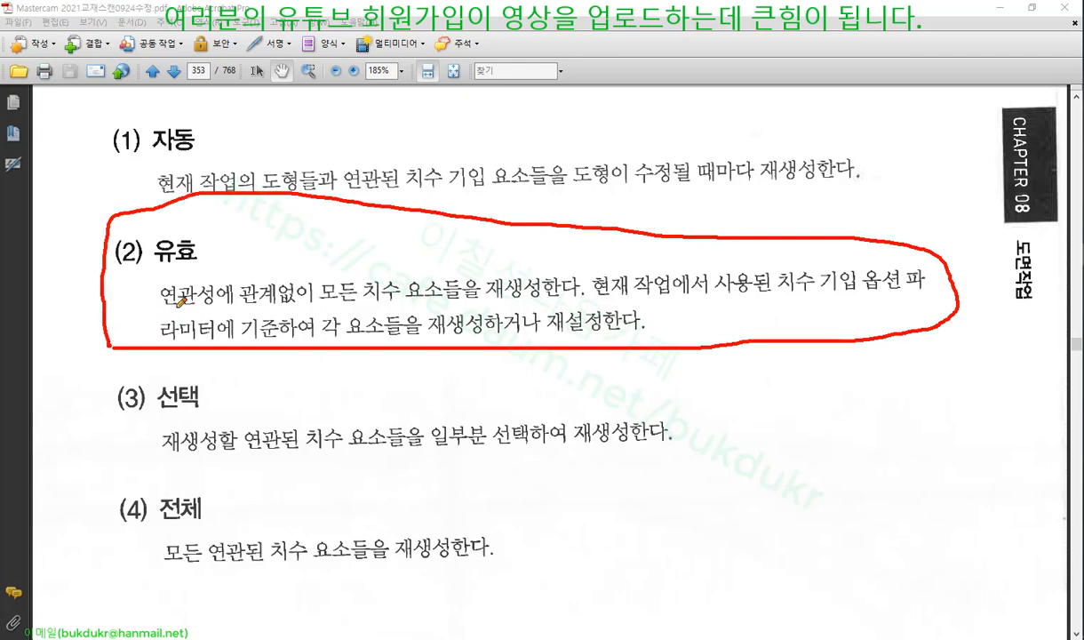
pyautogui.moveTo(159, 308)
pyautogui.mouseDown()
pyautogui.moveTo(313, 309)
pyautogui.moveTo(322, 286)
pyautogui.moveTo(443, 259)
pyautogui.moveTo(471, 300)
pyautogui.moveTo(338, 311)
pyautogui.mouseUp()
pyautogui.moveTo(490, 302); pyautogui.dragTo(583, 300)
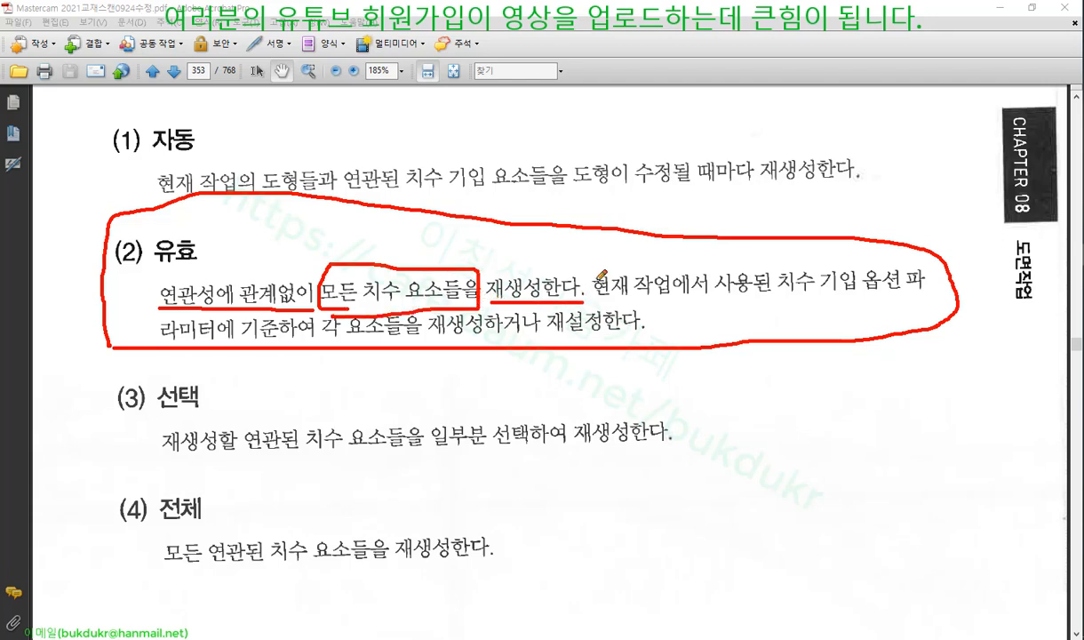
pyautogui.moveTo(610, 253)
pyautogui.mouseDown()
pyautogui.moveTo(580, 308)
pyautogui.moveTo(922, 300)
pyautogui.mouseUp()
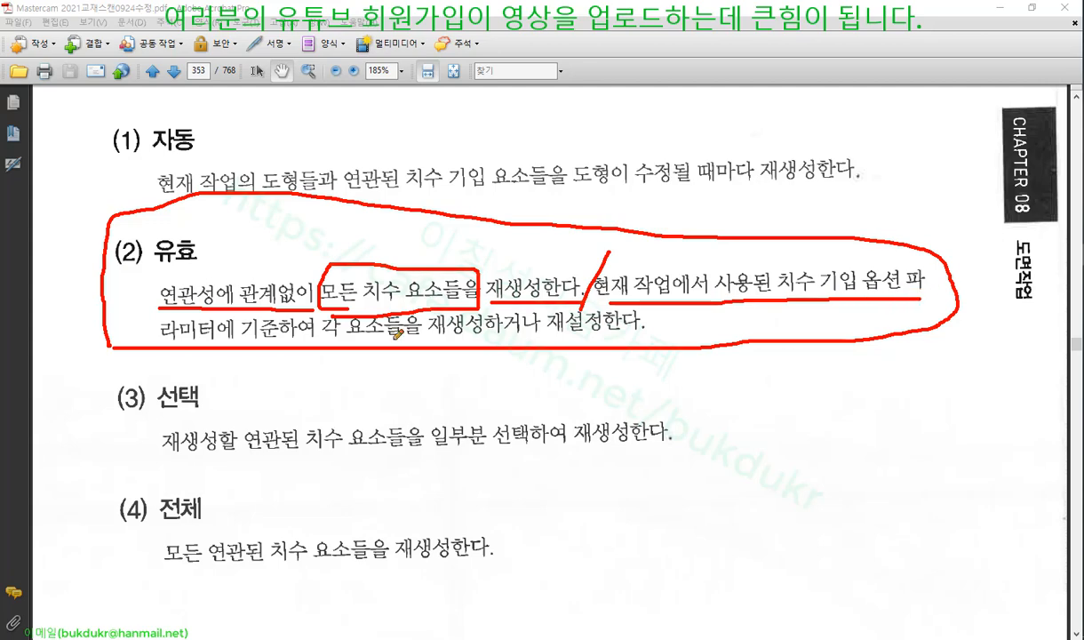
pyautogui.moveTo(162, 360); pyautogui.dragTo(325, 364)
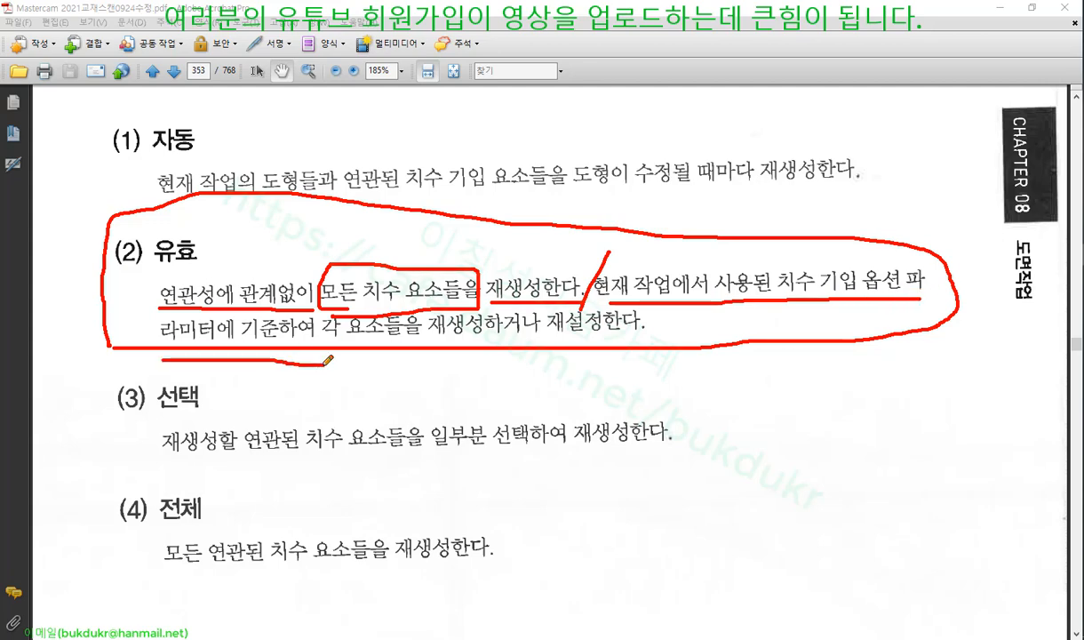
pyautogui.rightClick(833, 183)
pyautogui.click(865, 331)
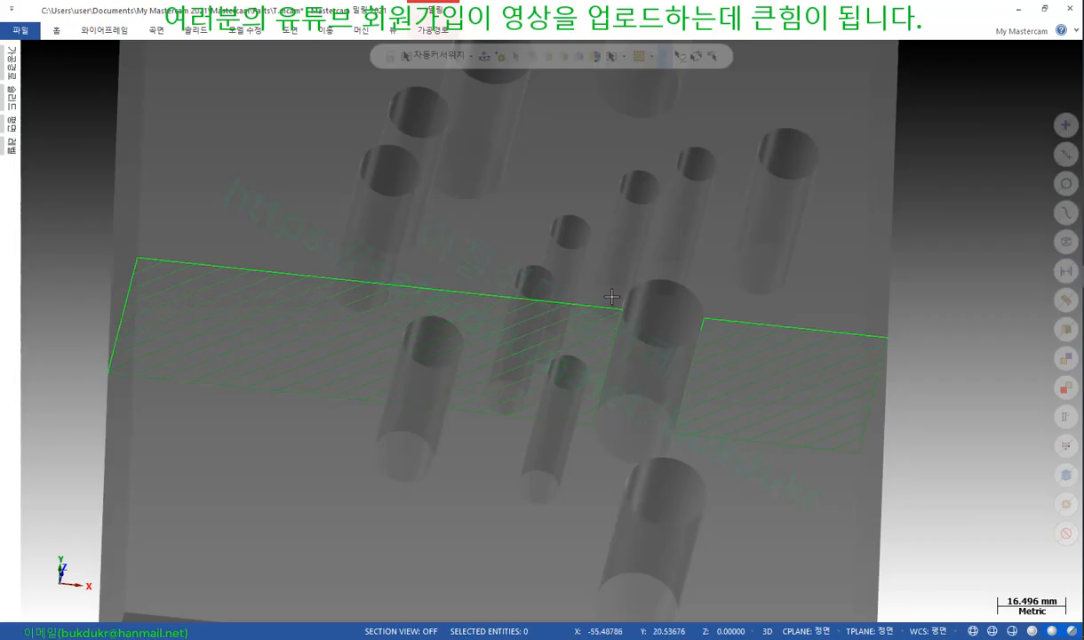
# Switch to the top view and start Circle Center Point, dismissing the warning
pyautogui.scroll(-10, 281, 302)
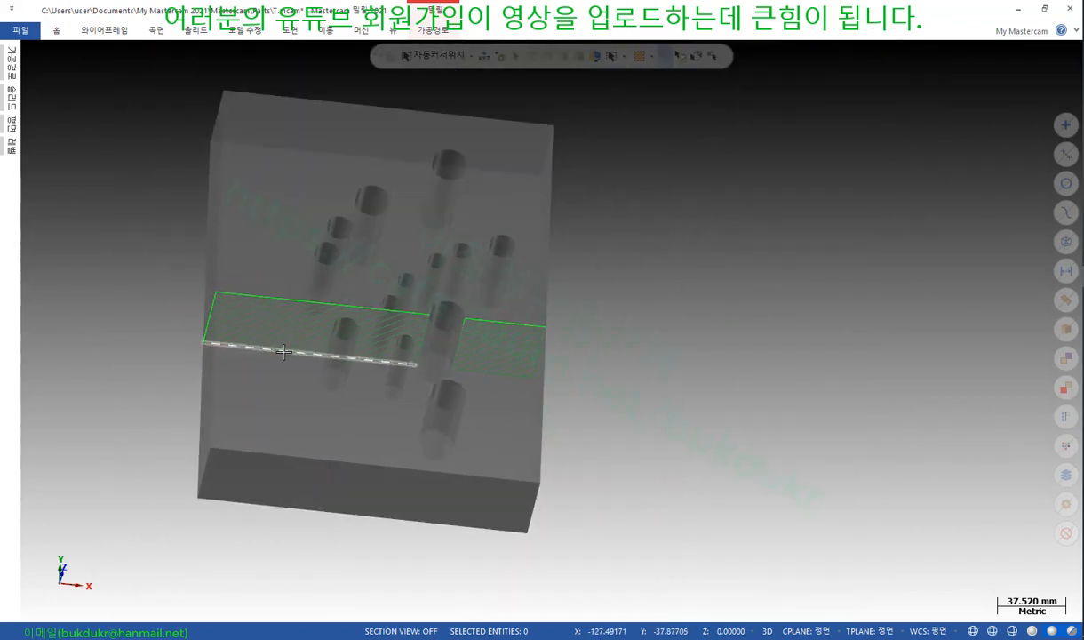
pyautogui.rightClick(648, 211)
pyautogui.click(675, 277)
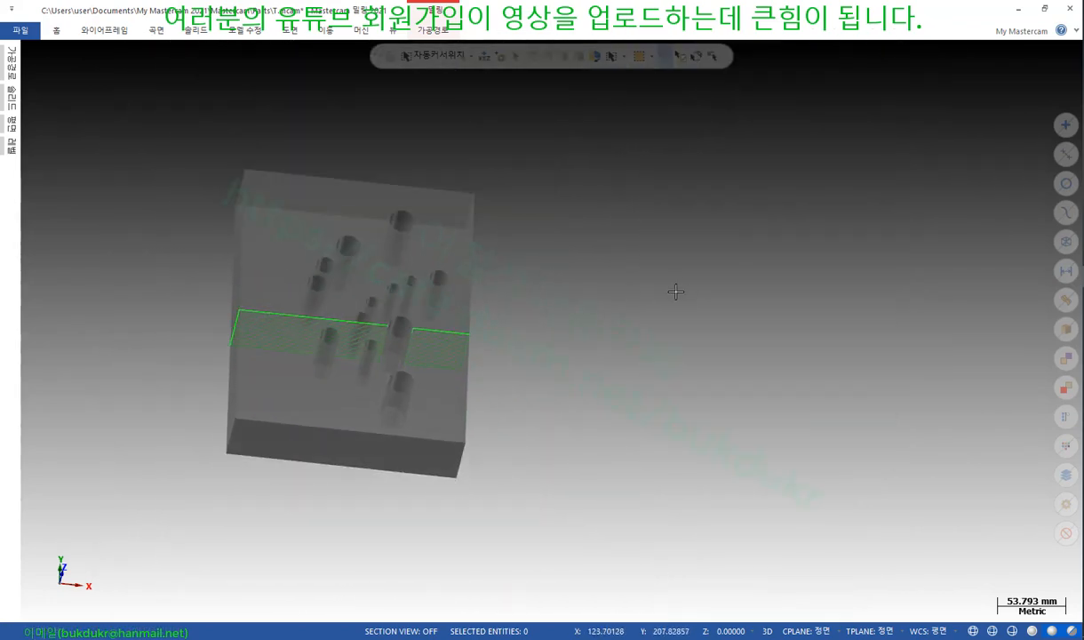
pyautogui.scroll(-4, 369, 340)
pyautogui.scroll(3, 692, 354)
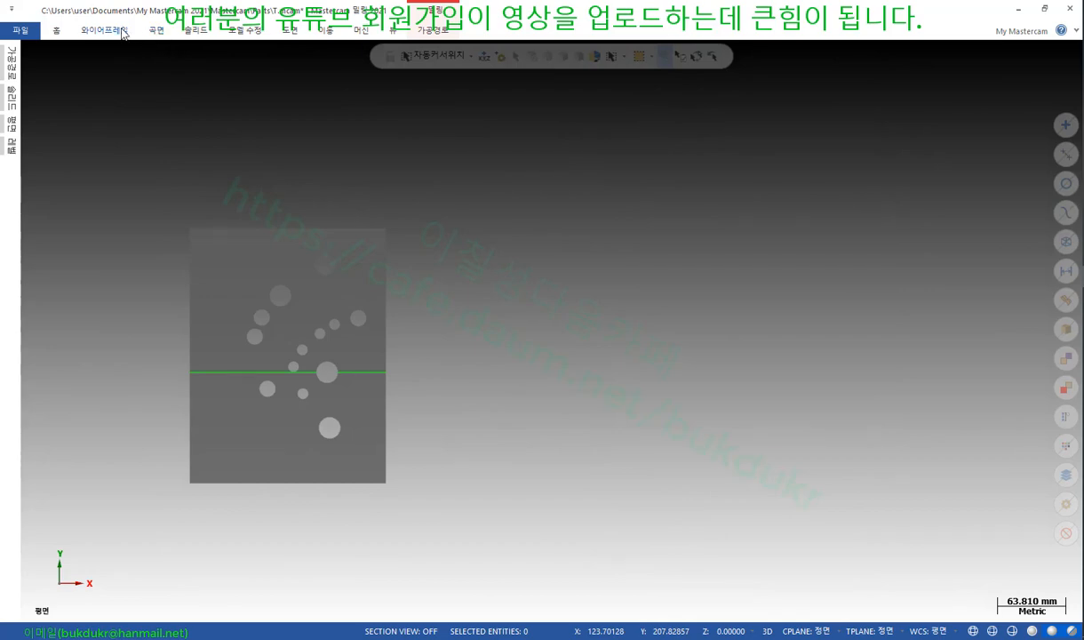
pyautogui.click(122, 32)
pyautogui.click(167, 64)
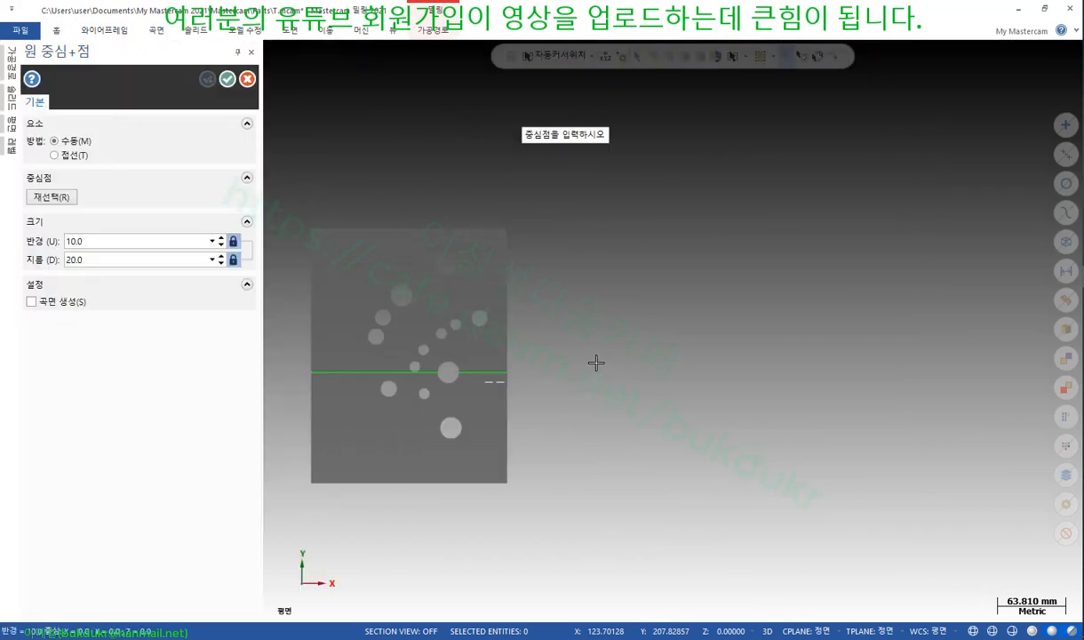
pyautogui.click(607, 354)
# Set Top as the construction and tool plane and place five Ø20 circles right of the block
pyautogui.click(13, 124)
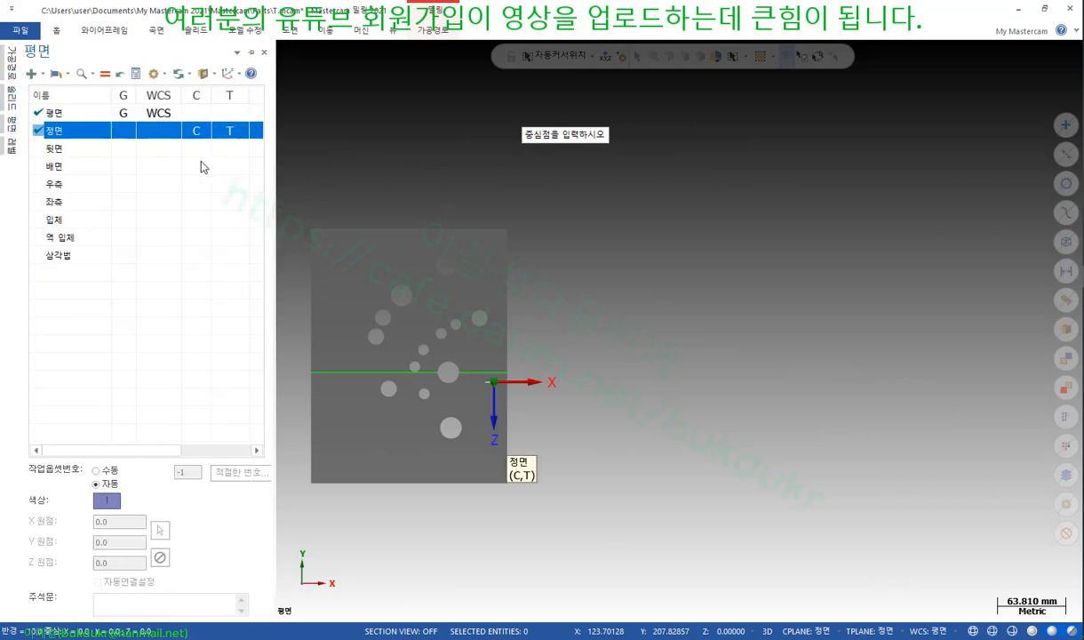
pyautogui.click(199, 119)
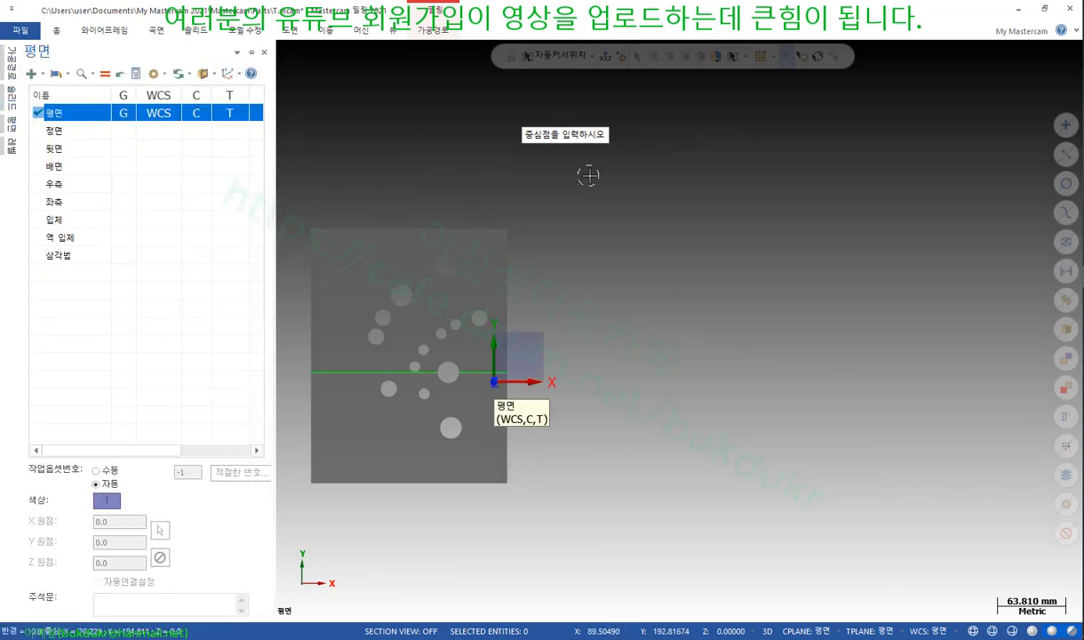
pyautogui.click(641, 289)
pyautogui.click(709, 245)
pyautogui.click(756, 330)
pyautogui.click(673, 396)
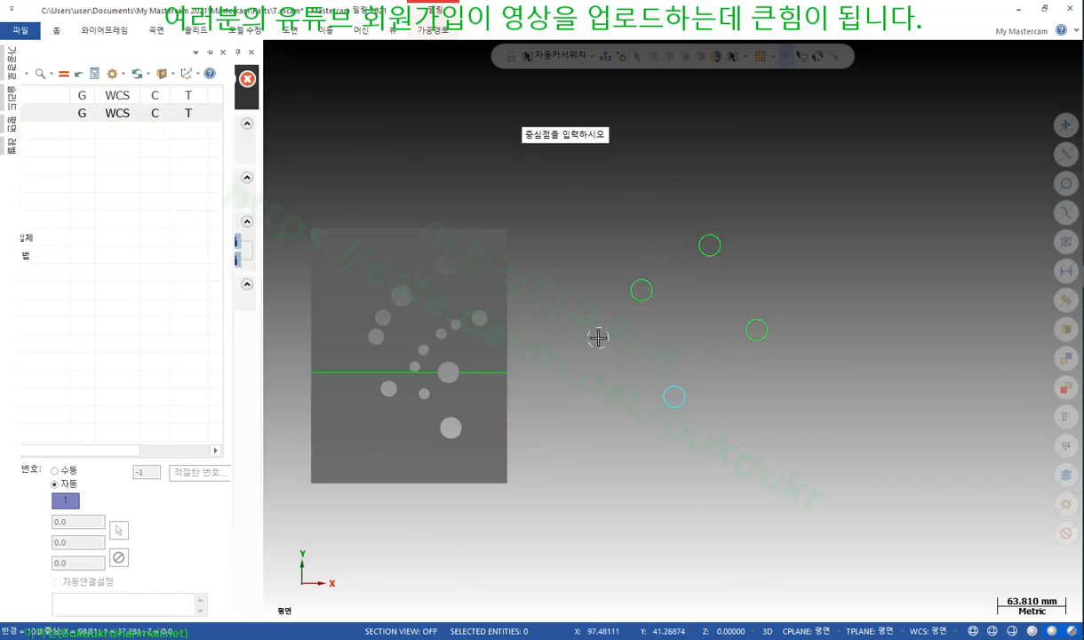
pyautogui.click(598, 337)
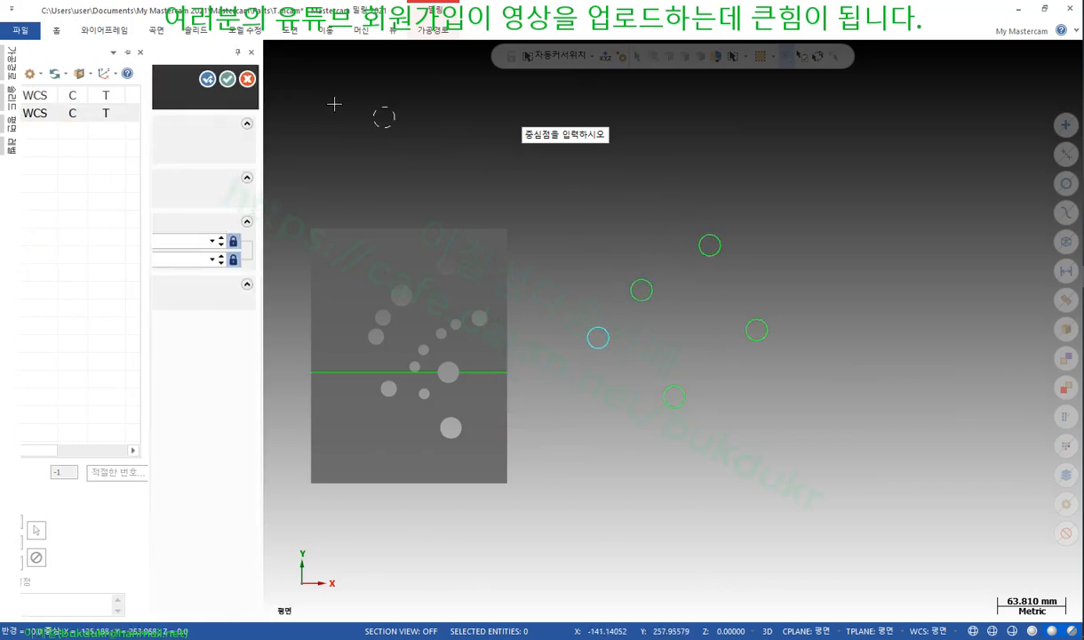
pyautogui.click(247, 80)
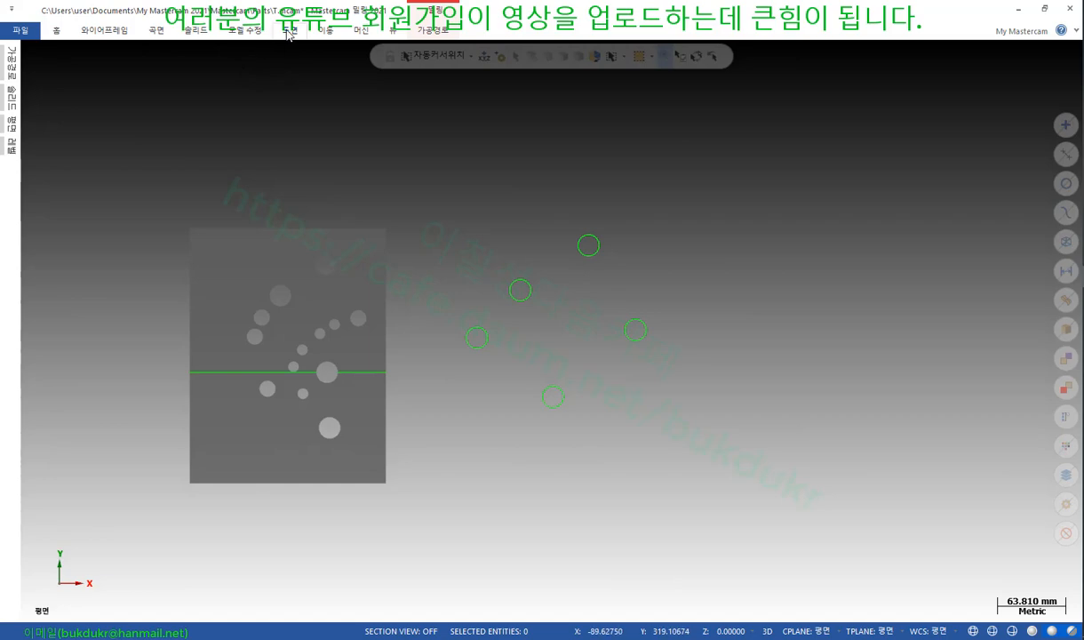
# Add Ø20 smart dimensions to the right-hand and lower circles
pyautogui.click(289, 30)
pyautogui.click(19, 63)
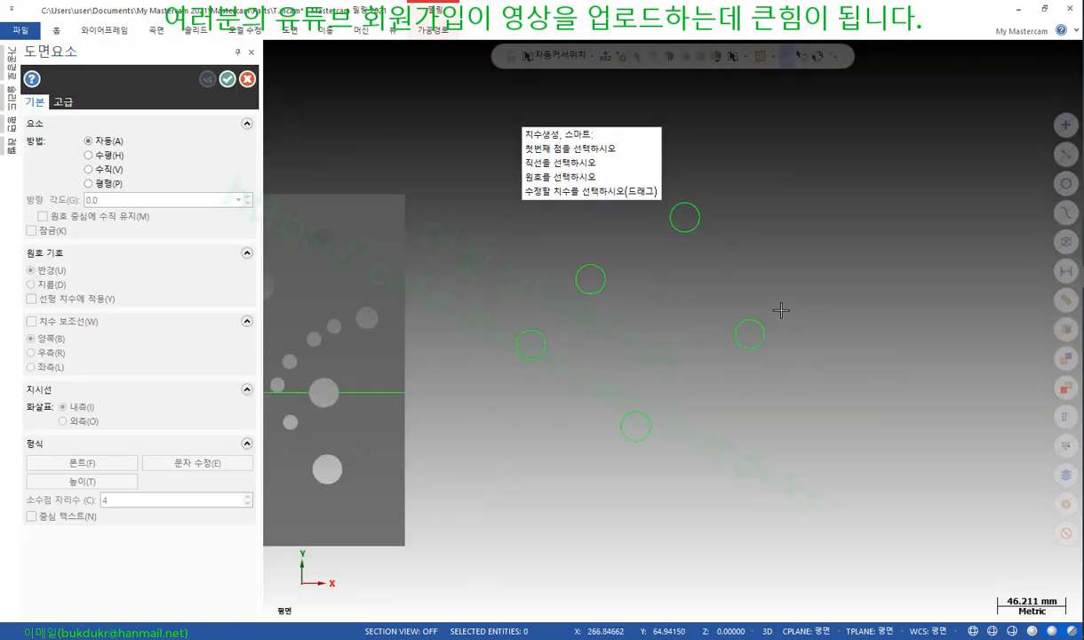
pyautogui.click(746, 332)
pyautogui.click(774, 264)
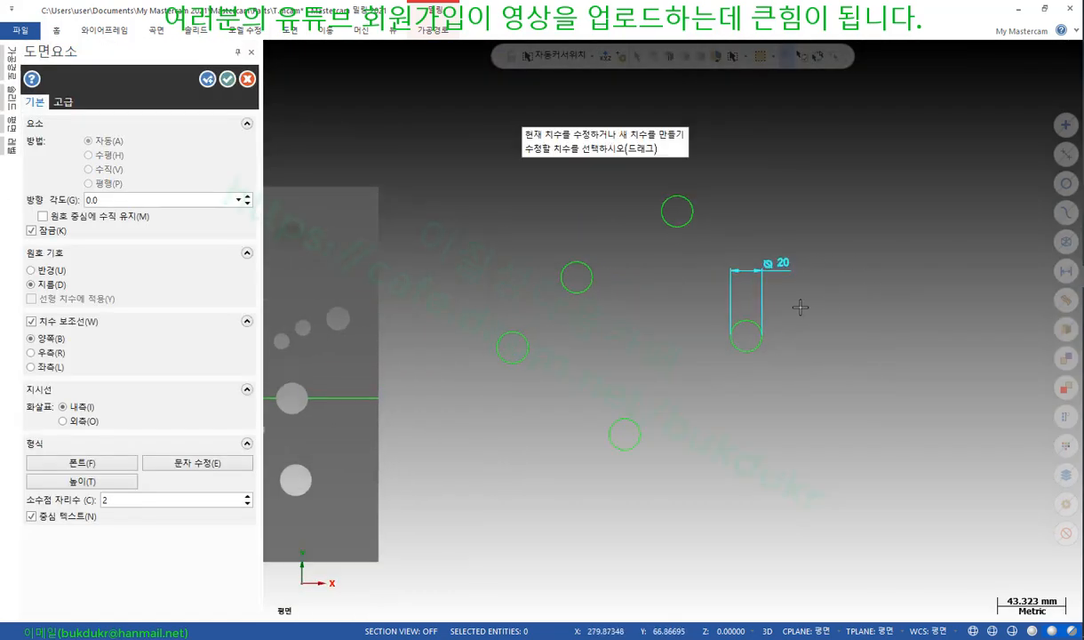
pyautogui.scroll(2, 799, 306)
pyautogui.click(586, 476)
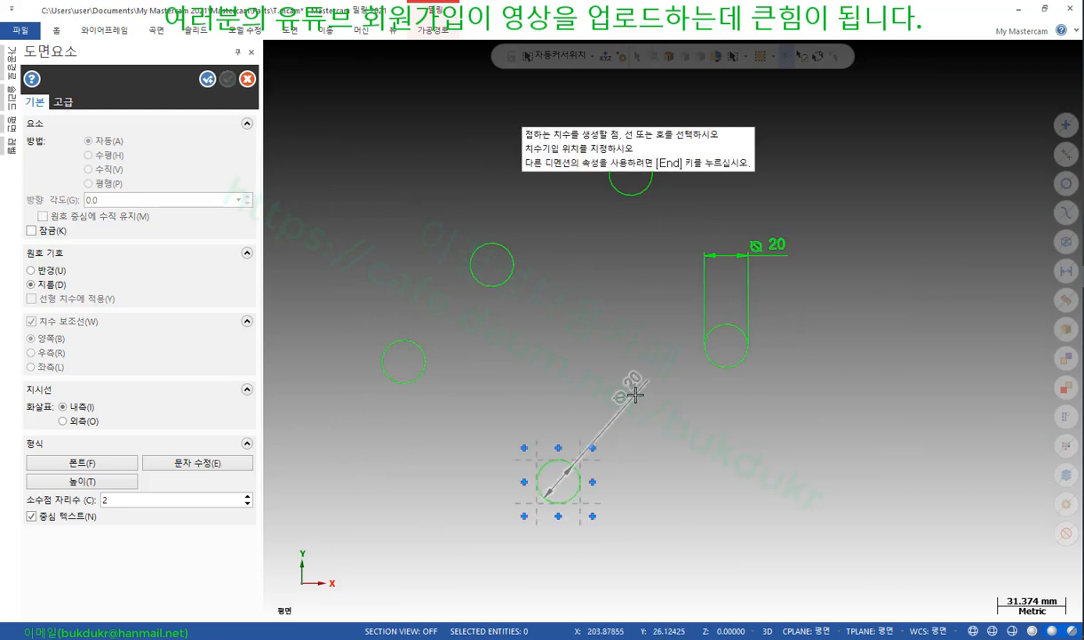
pyautogui.click(633, 389)
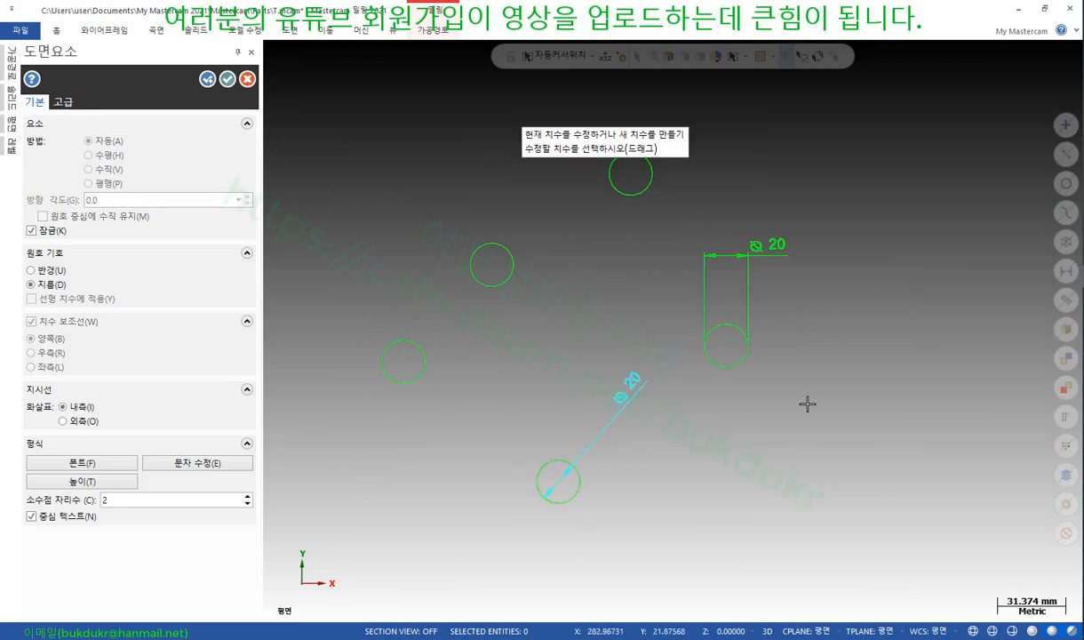
# Set the dimension text height to 2 and dimension the upper-left circle Ø20
pyautogui.click(122, 466)
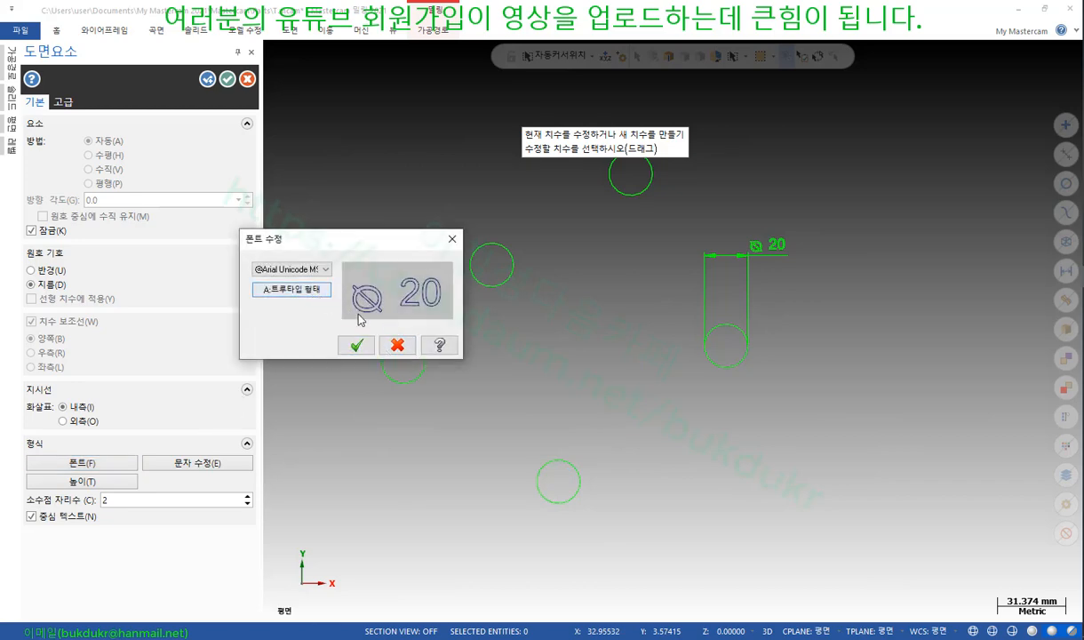
pyautogui.click(398, 345)
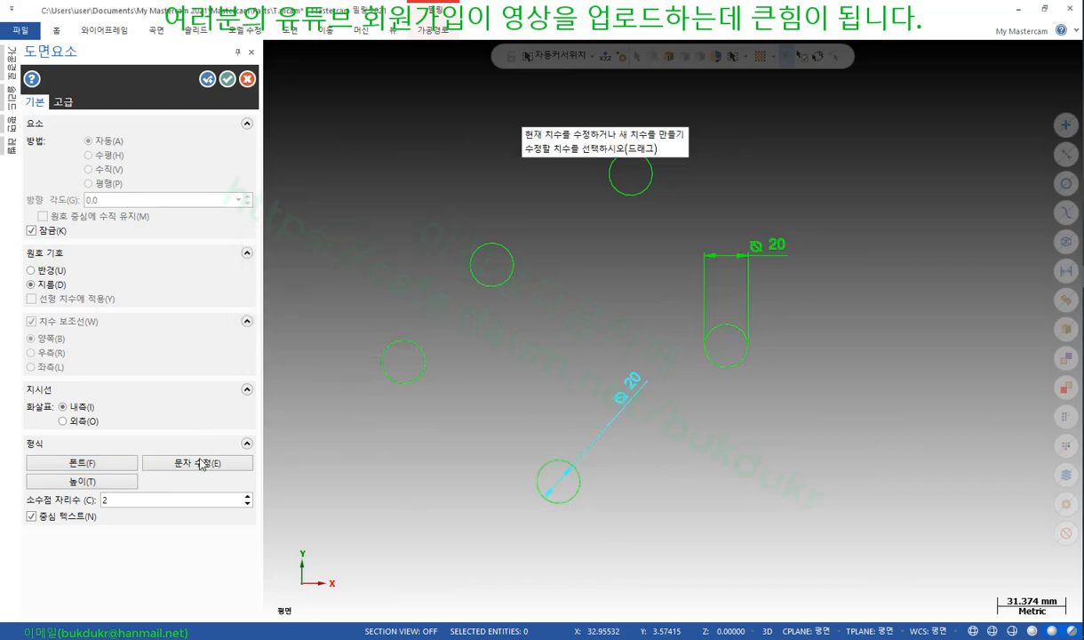
pyautogui.click(81, 481)
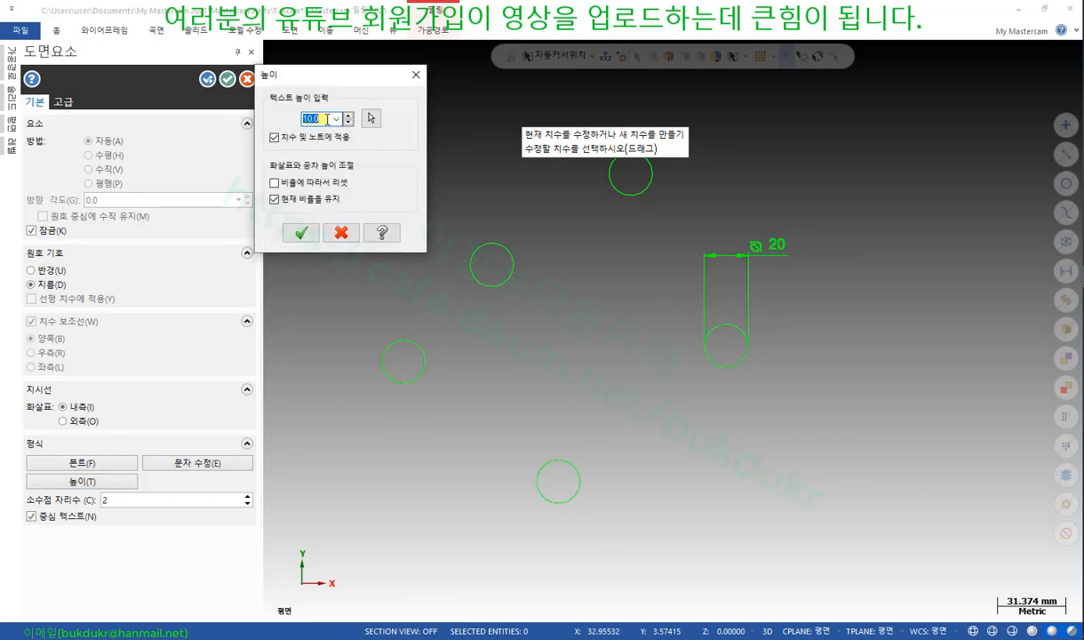
pyautogui.click(301, 233)
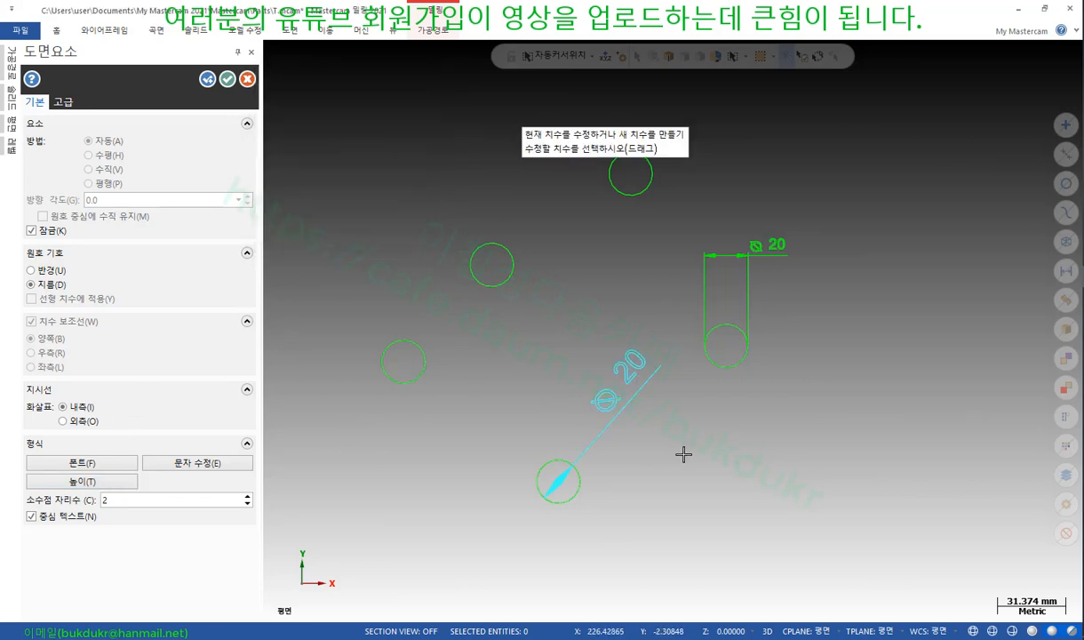
pyautogui.click(505, 282)
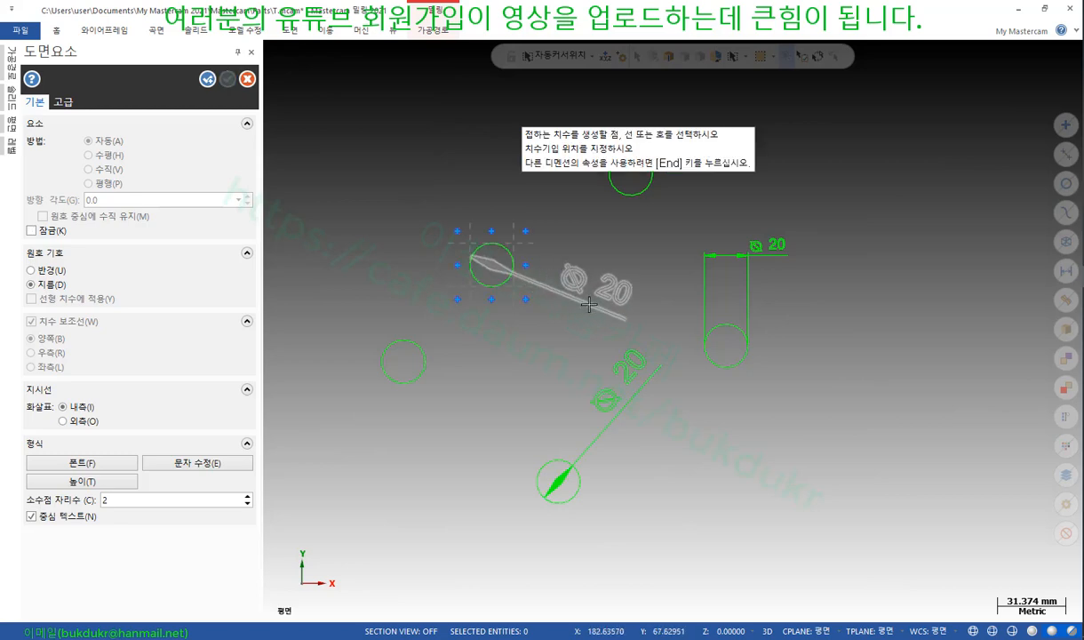
pyautogui.click(589, 305)
pyautogui.click(124, 480)
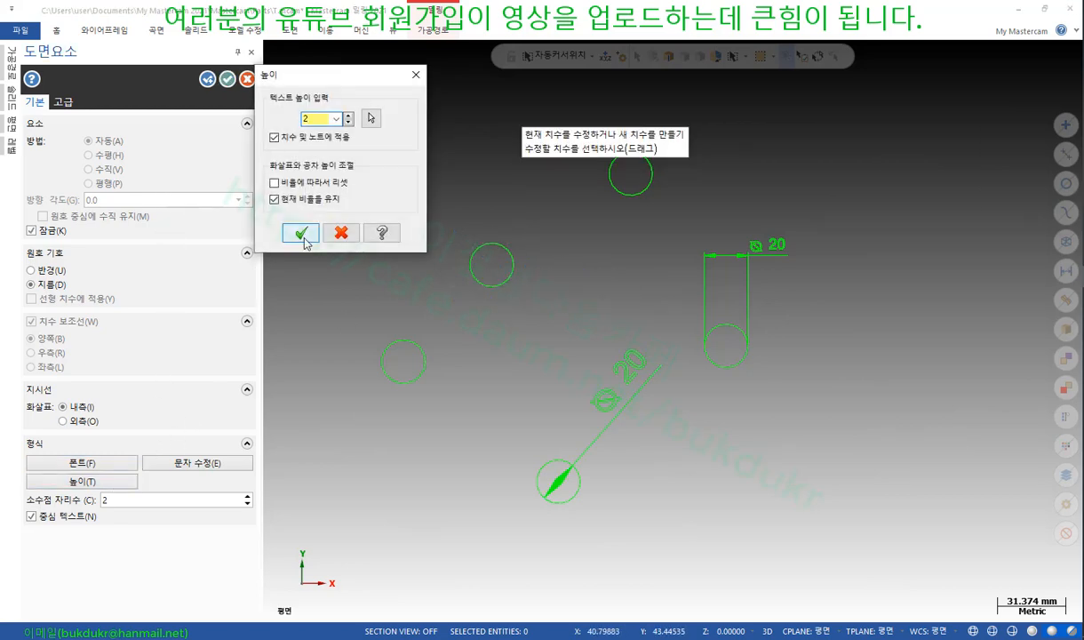
pyautogui.click(301, 232)
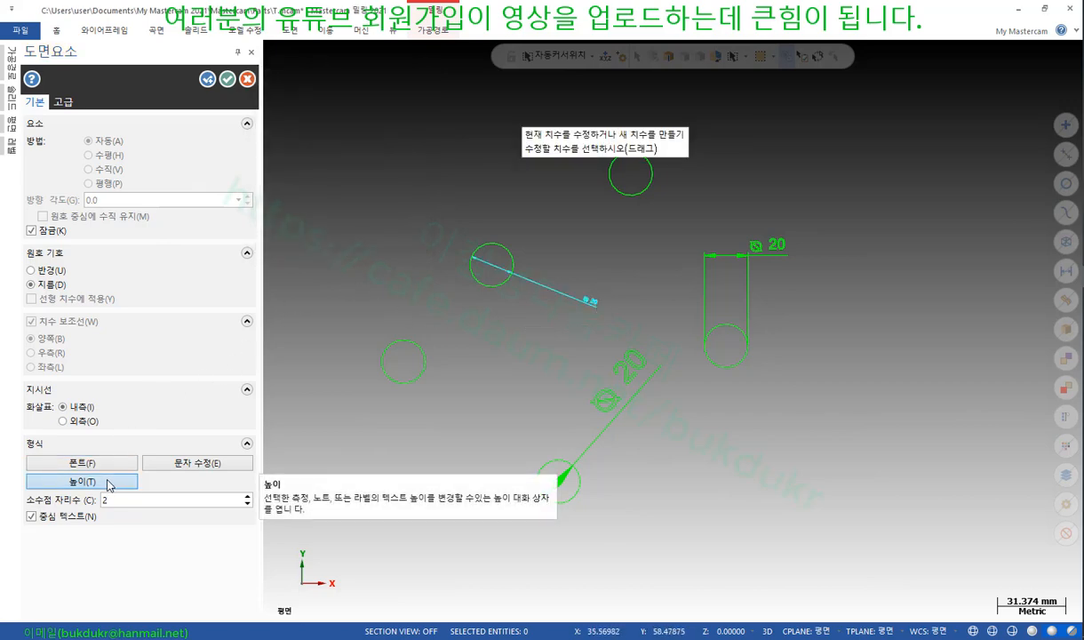
pyautogui.click(228, 79)
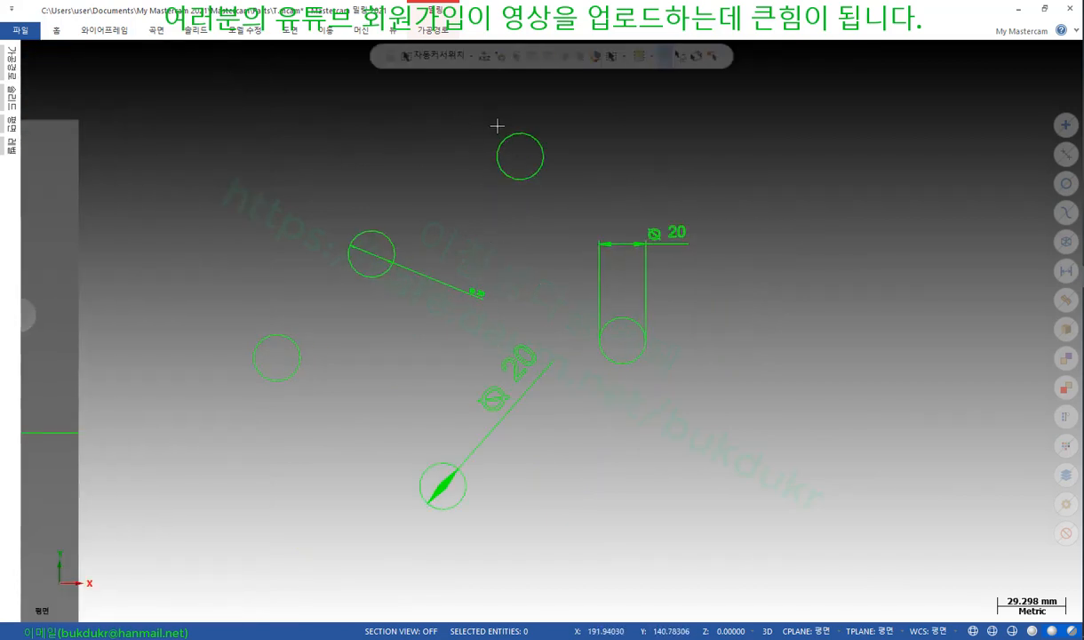
# Regenerate all valid (유효) drafting entities and close the report
pyautogui.click(291, 34)
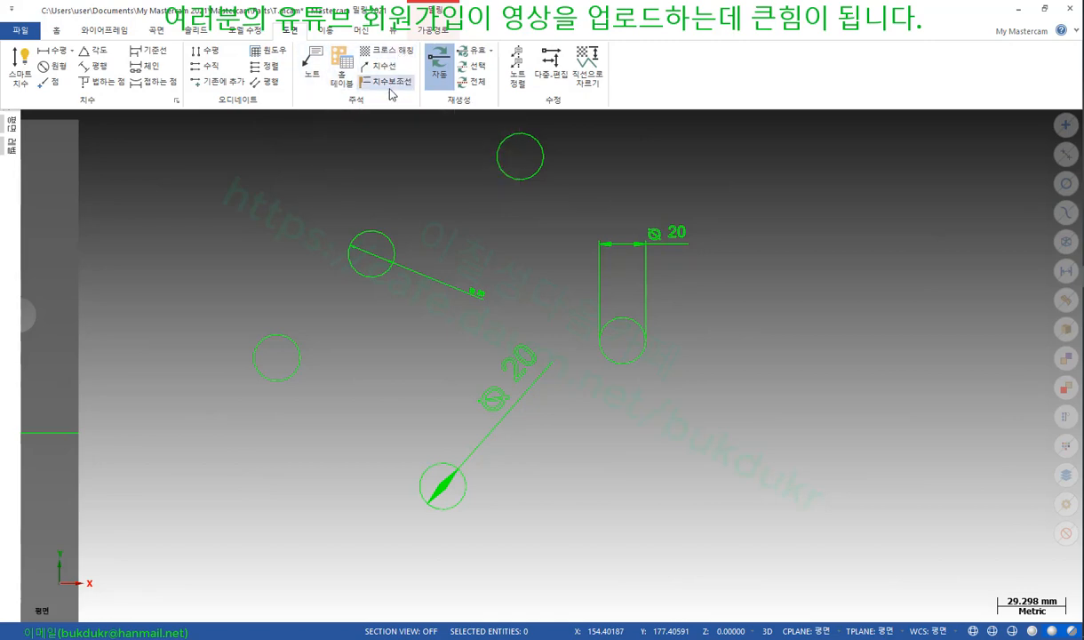
pyautogui.click(468, 53)
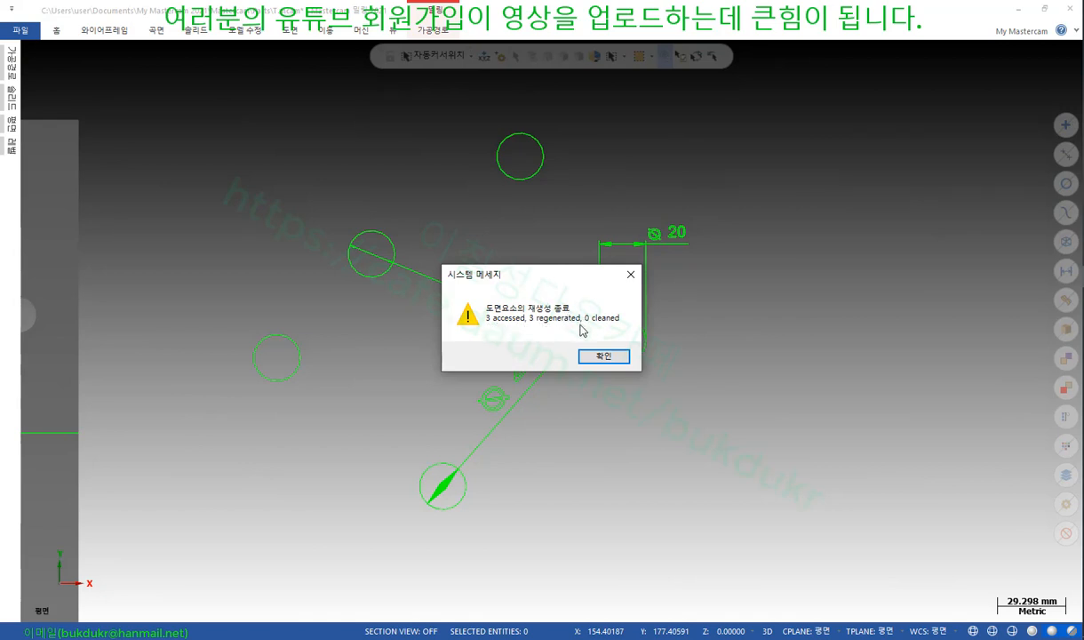
pyautogui.click(604, 357)
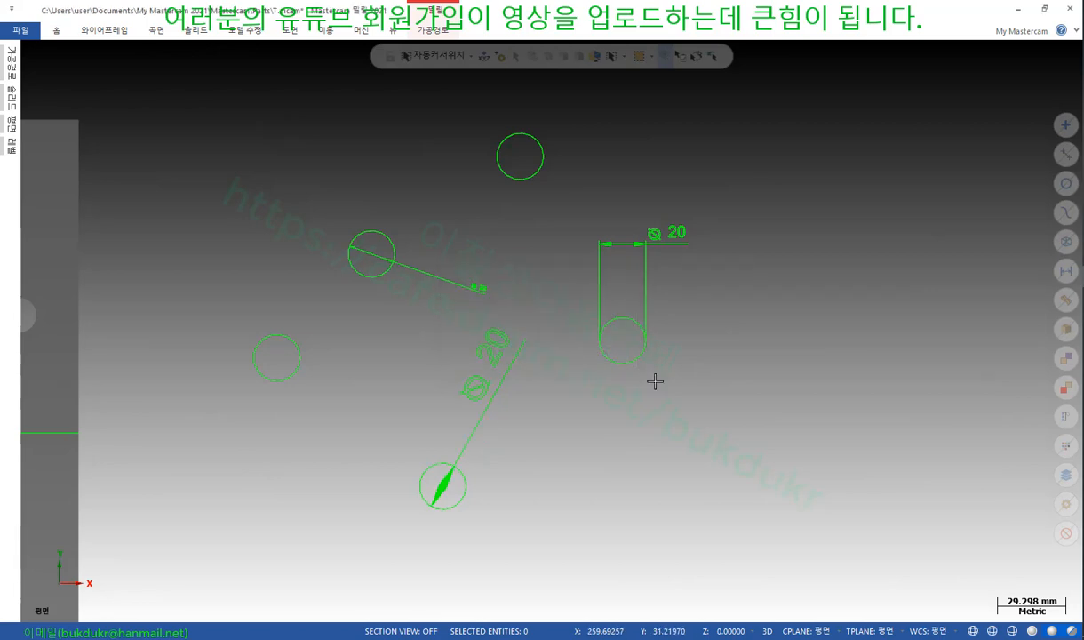
pyautogui.scroll(2, 600, 365)
pyautogui.scroll(-4, 600, 365)
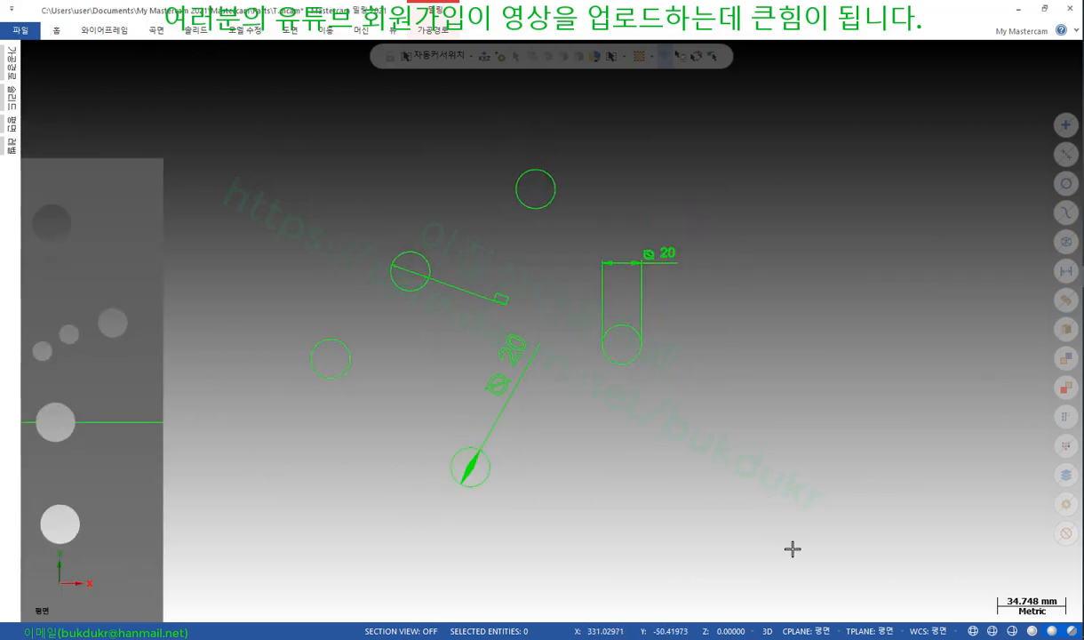
# Window-select all circles and dimensions, regenerate them as associative, then clear the selection
pyautogui.moveTo(786, 558); pyautogui.dragTo(219, 123)
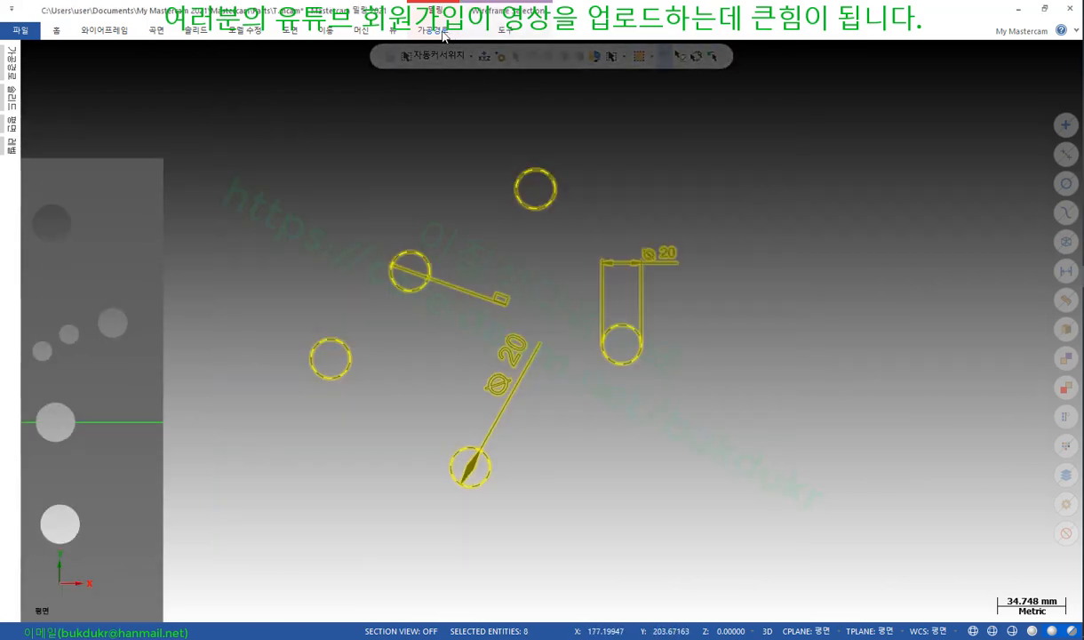
pyautogui.click(291, 30)
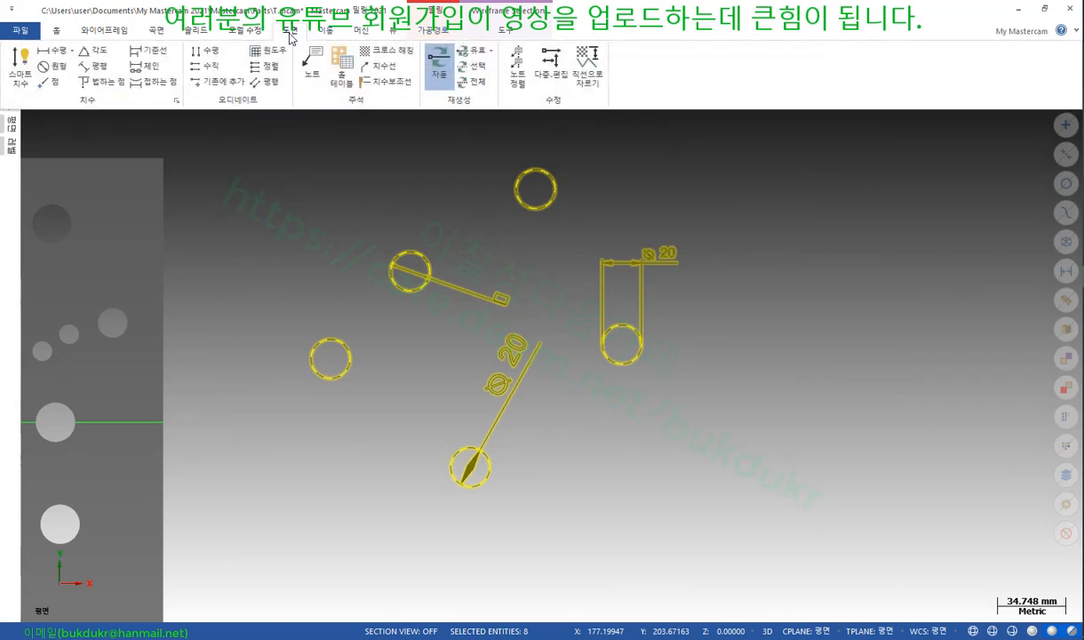
pyautogui.click(490, 53)
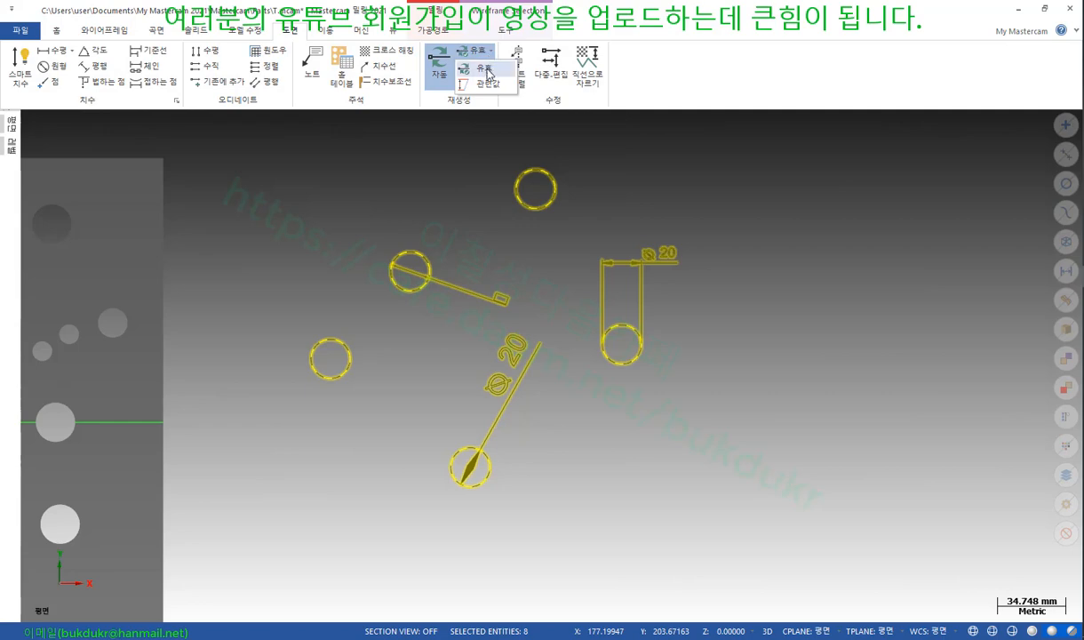
pyautogui.click(485, 83)
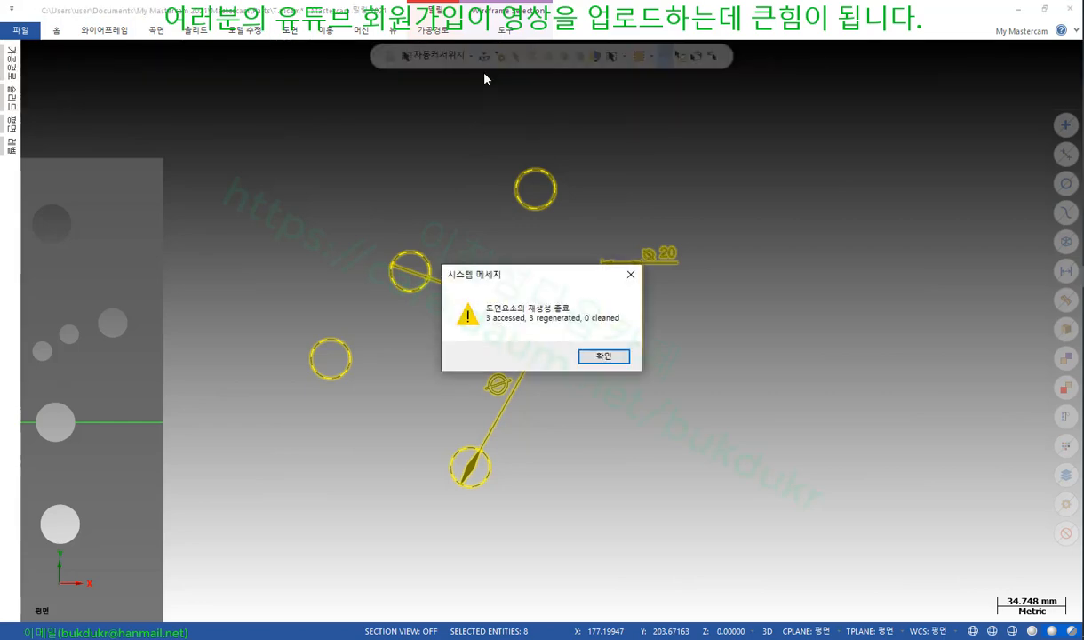
pyautogui.click(604, 357)
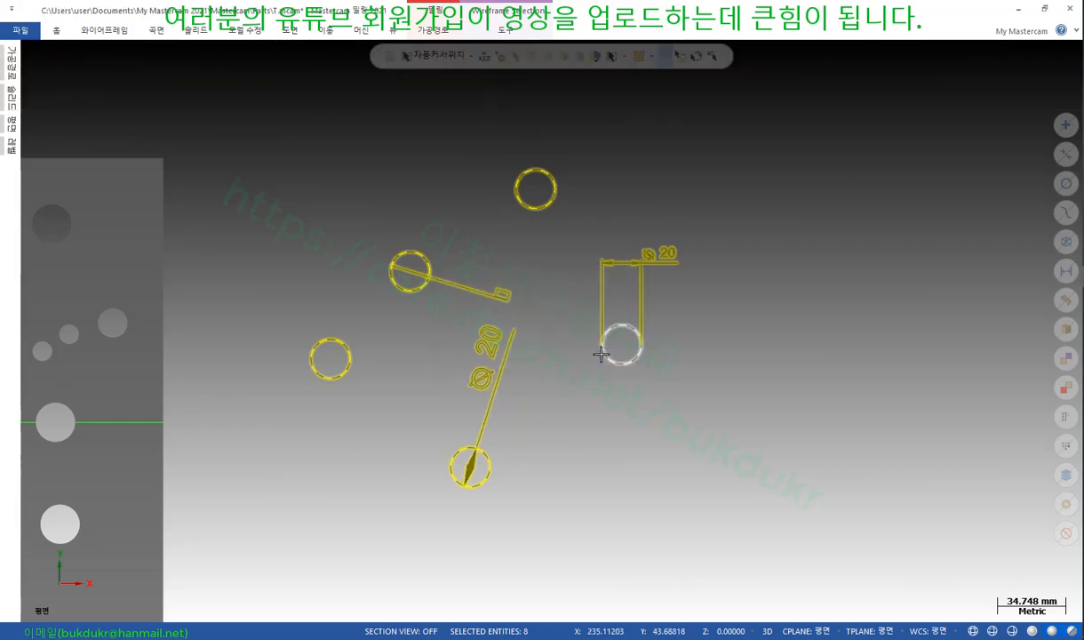
pyautogui.scroll(-2, 748, 337)
pyautogui.scroll(3, 458, 317)
pyautogui.scroll(-1, 533, 373)
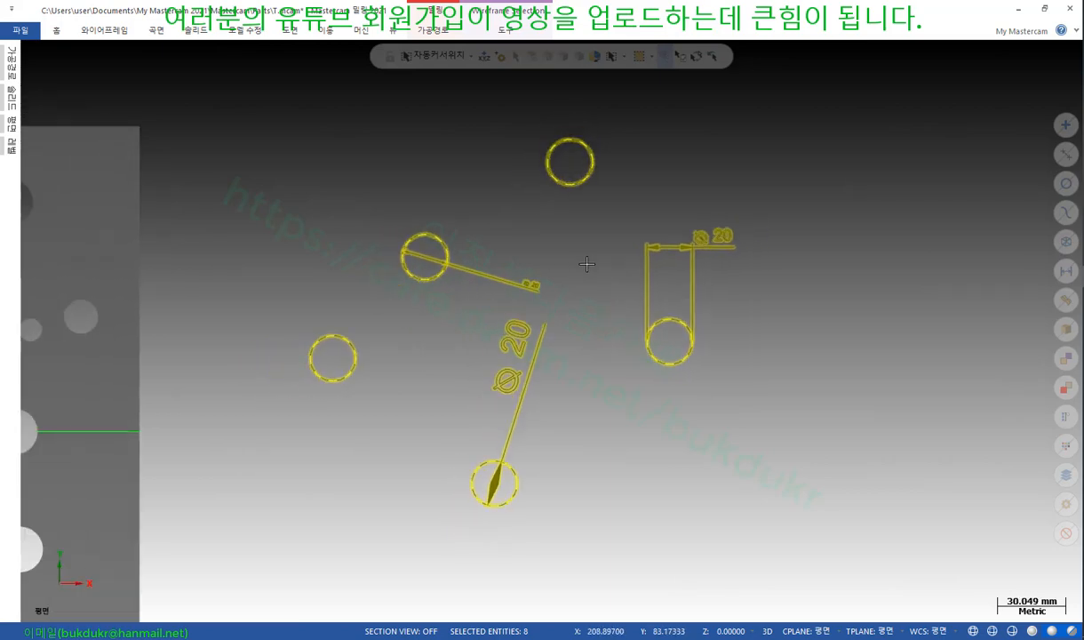
pyautogui.press('Escape')
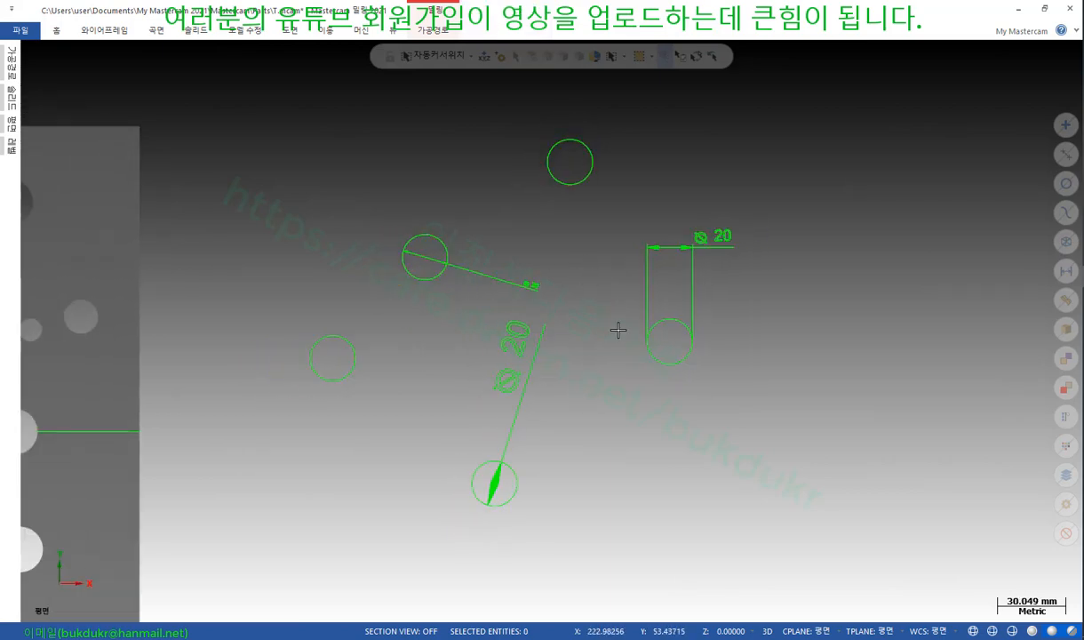
pyautogui.scroll(1, 617, 329)
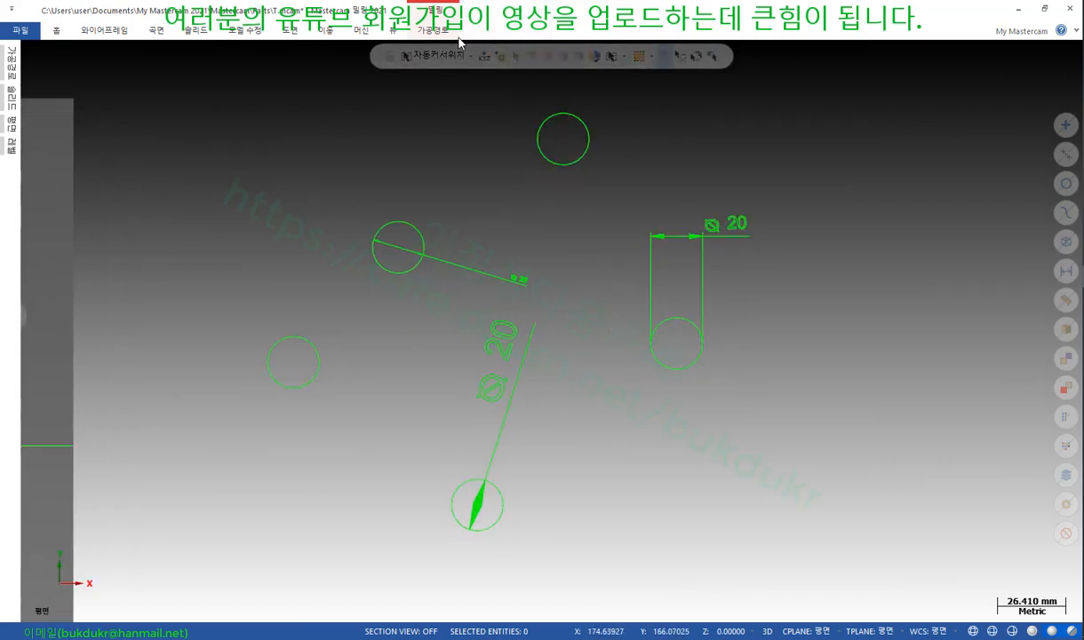
pyautogui.click(299, 31)
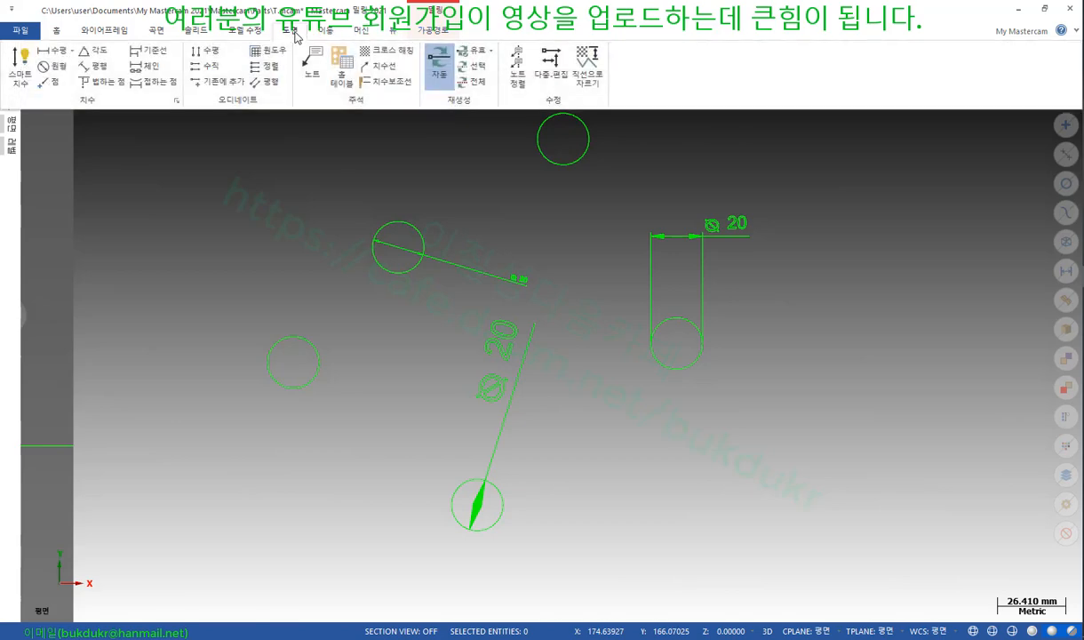
pyautogui.click(553, 71)
pyautogui.scroll(-2, 610, 384)
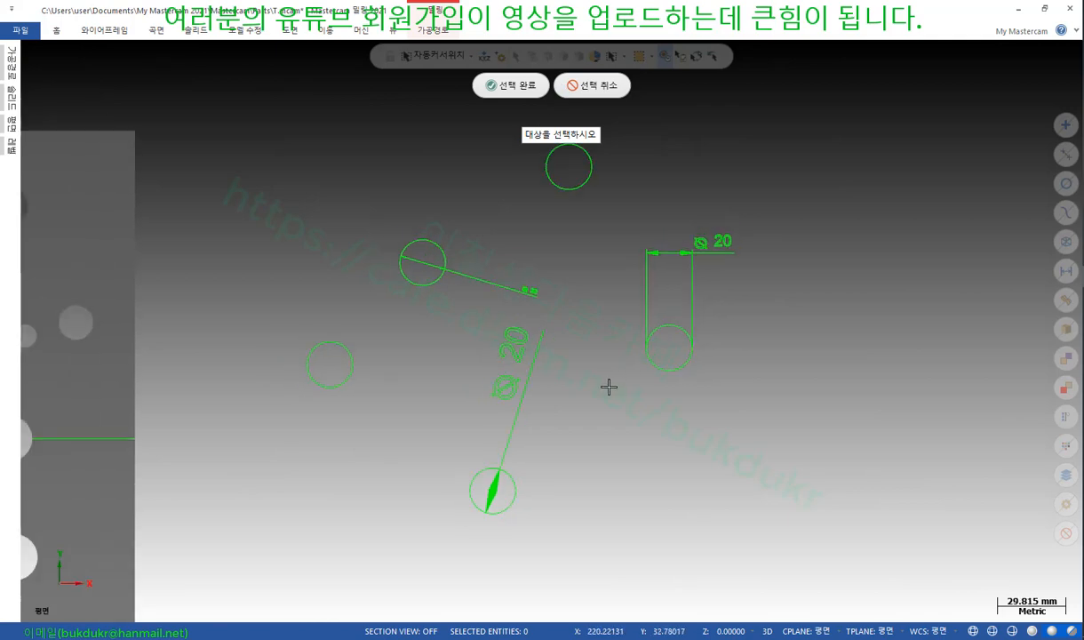
pyautogui.moveTo(770, 514); pyautogui.dragTo(351, 156)
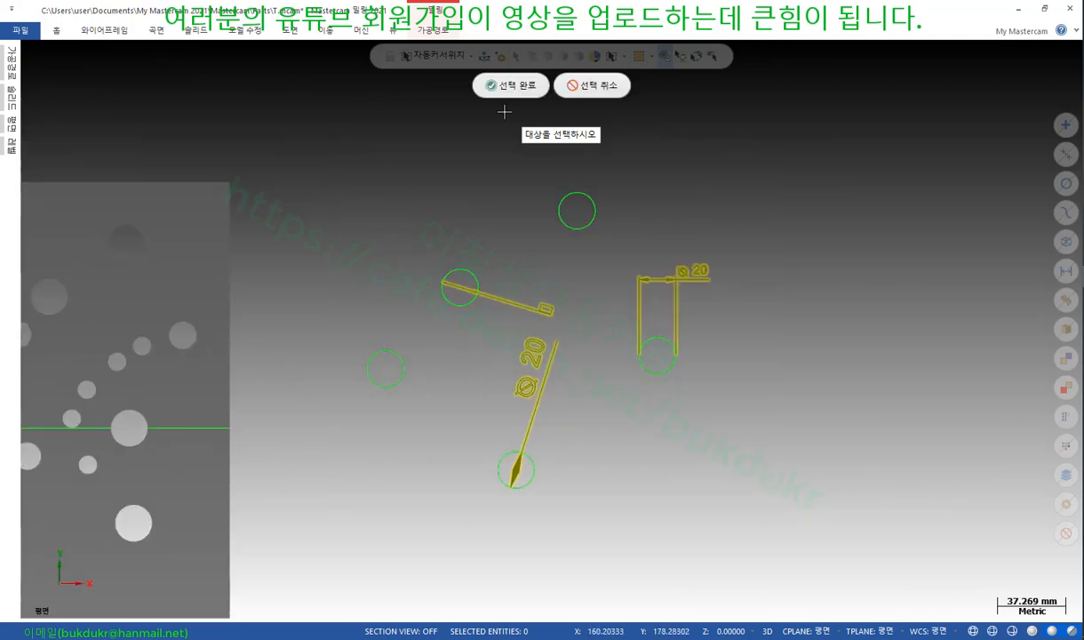
pyautogui.click(511, 86)
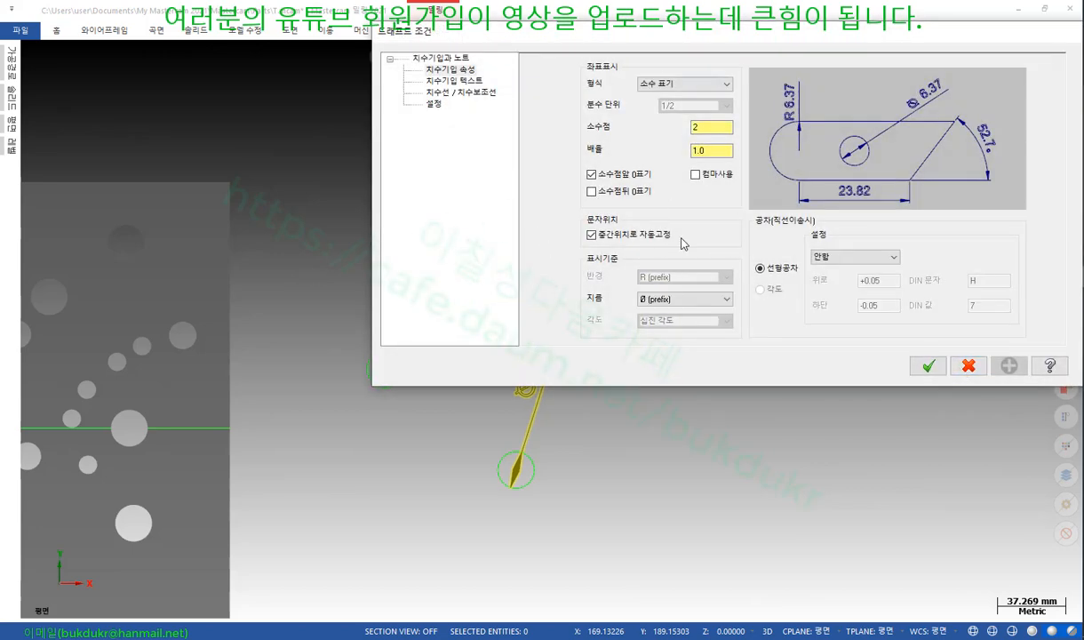
pyautogui.click(928, 365)
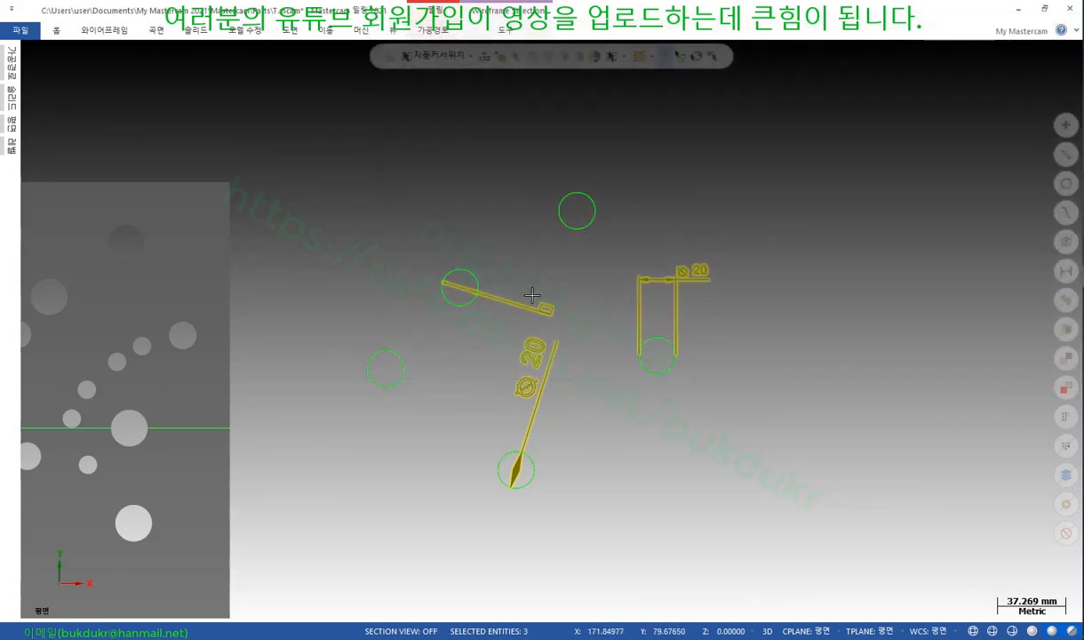
pyautogui.scroll(4, 693, 320)
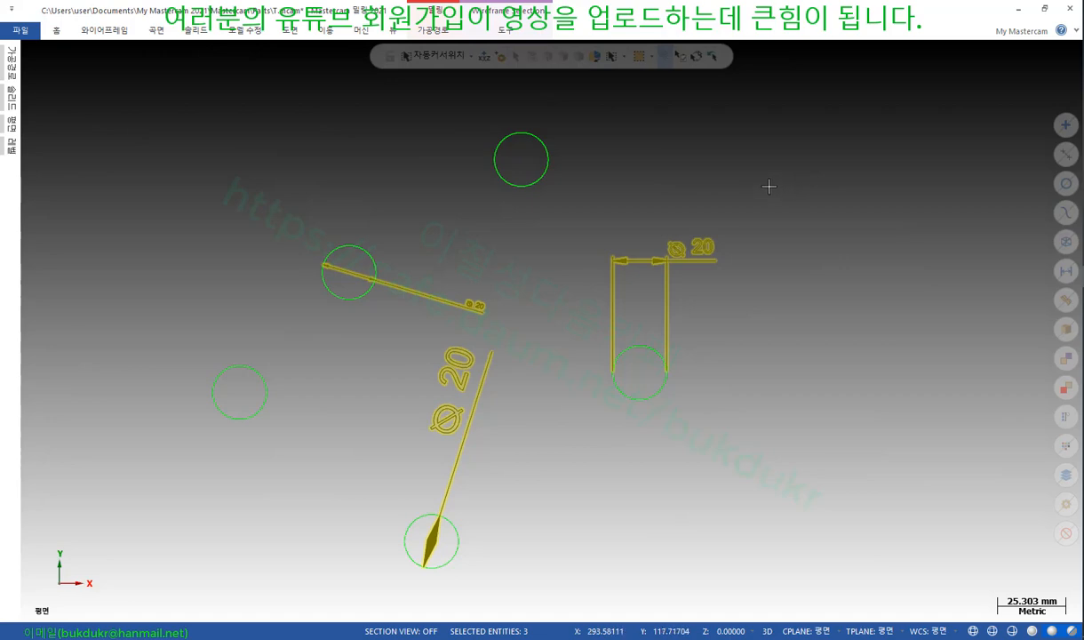
pyautogui.press('Escape')
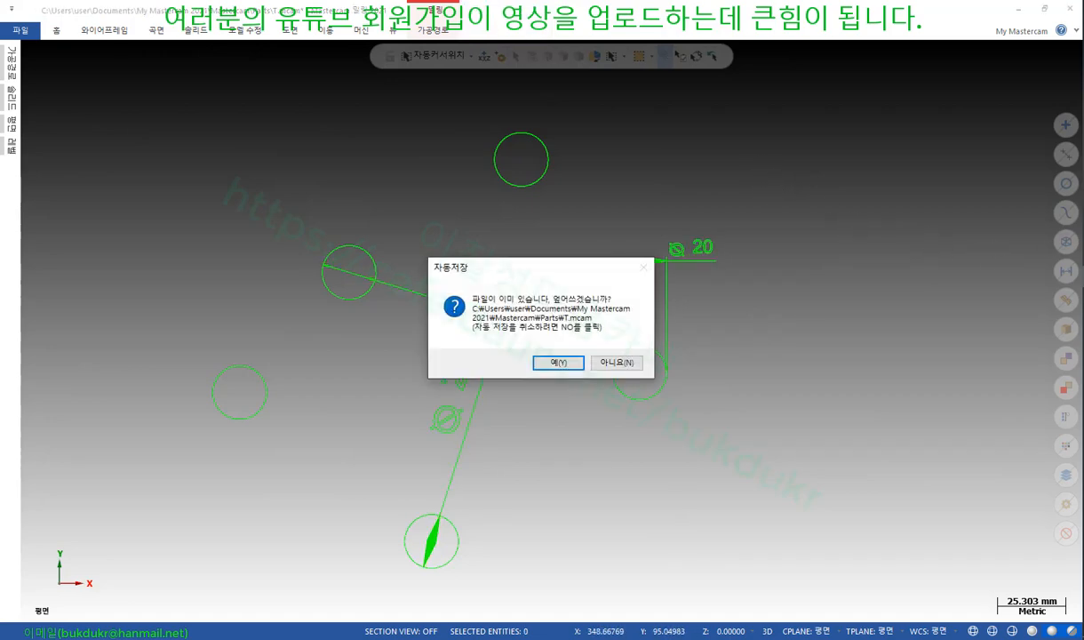
pyautogui.click(615, 362)
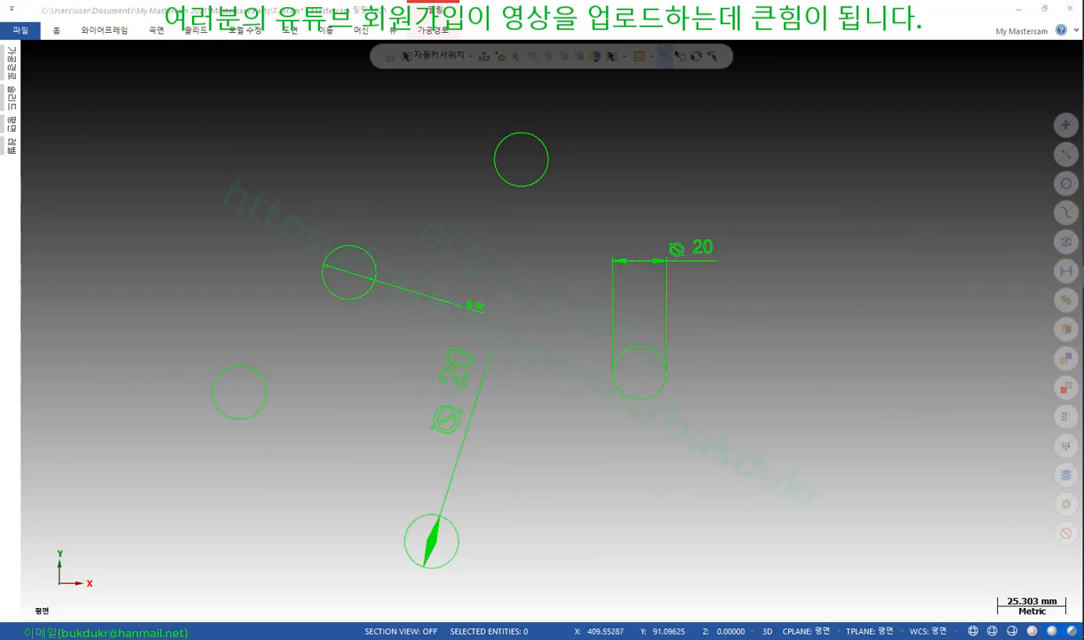
# Bring up the textbook at page 353's 수정 section on 노트 정렬, 다중-편집 and 직선으로 자르기
pyautogui.hotkey('alt', 'Tab')
pyautogui.scroll(-10, 566, 293)
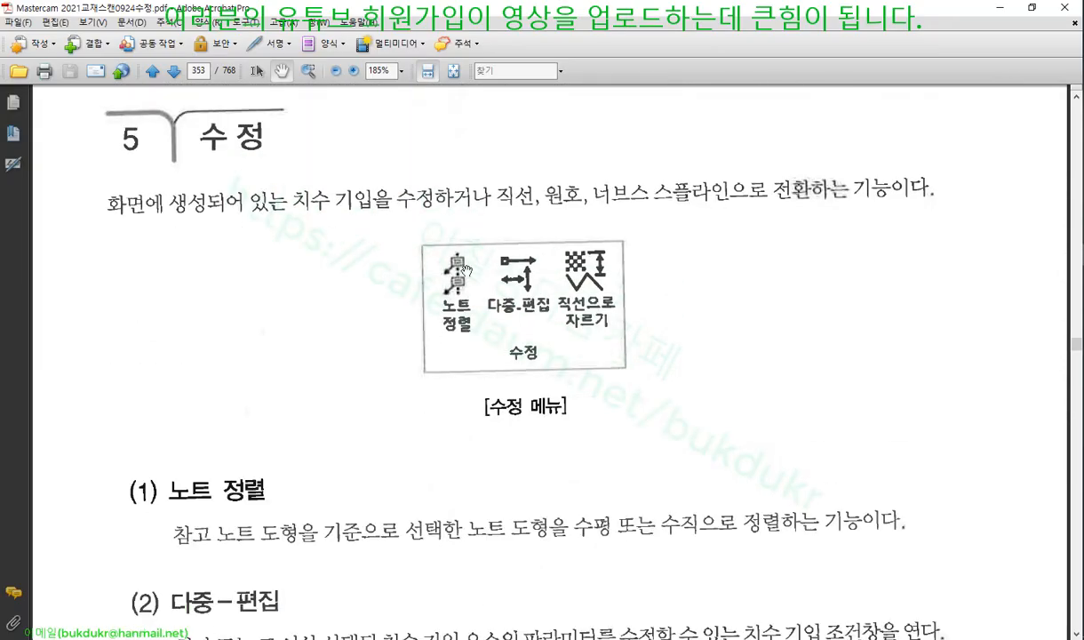
pyautogui.scroll(-3, 368, 261)
pyautogui.scroll(-5, 411, 225)
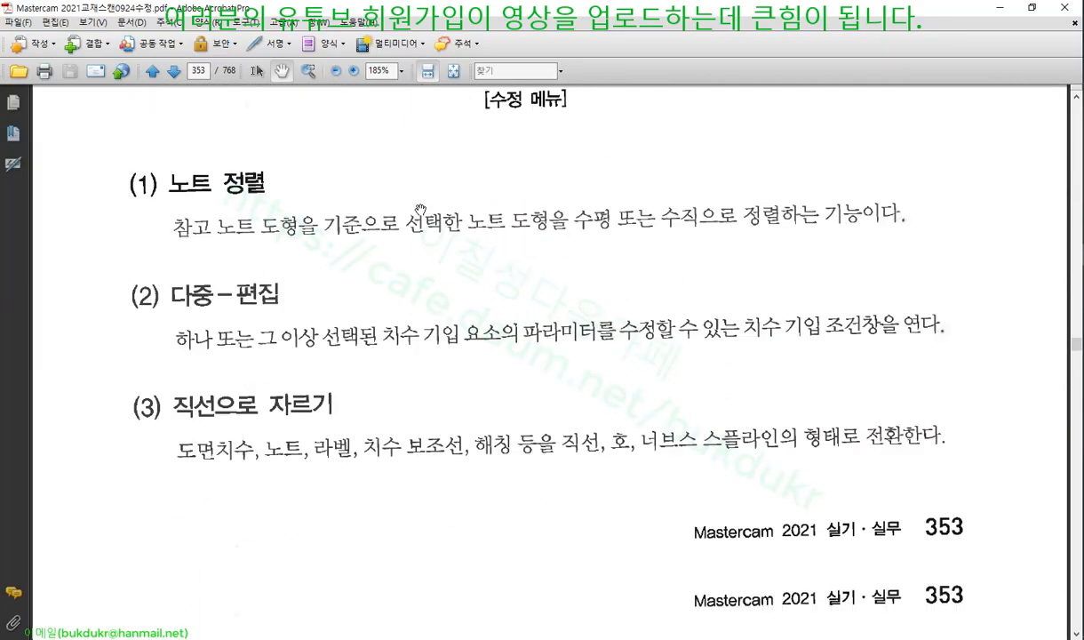
pyautogui.scroll(4, 423, 211)
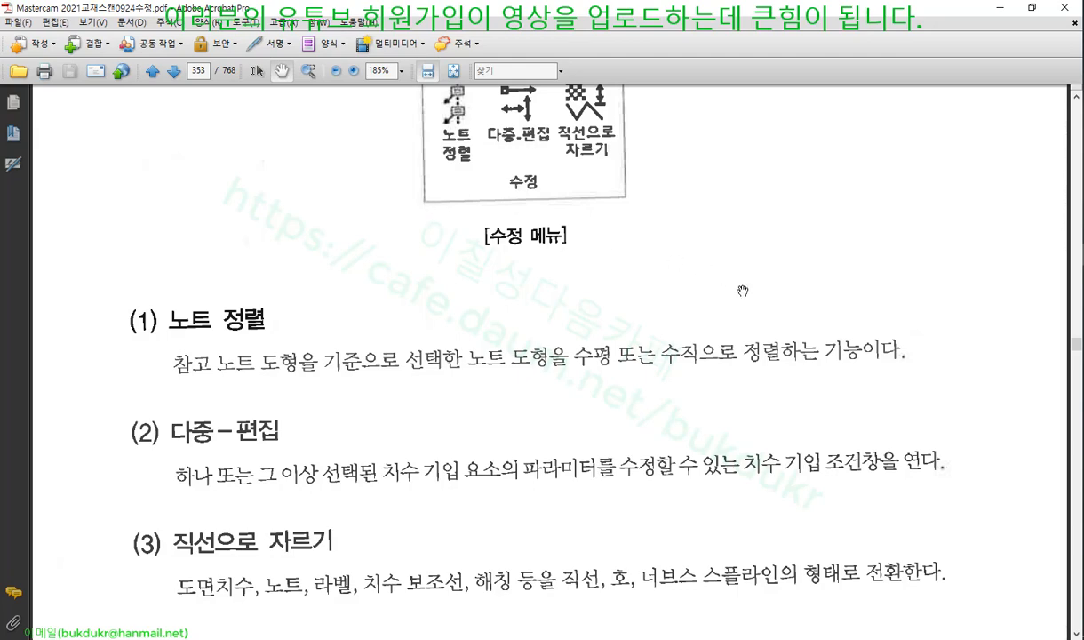
pyautogui.scroll(-2, 742, 294)
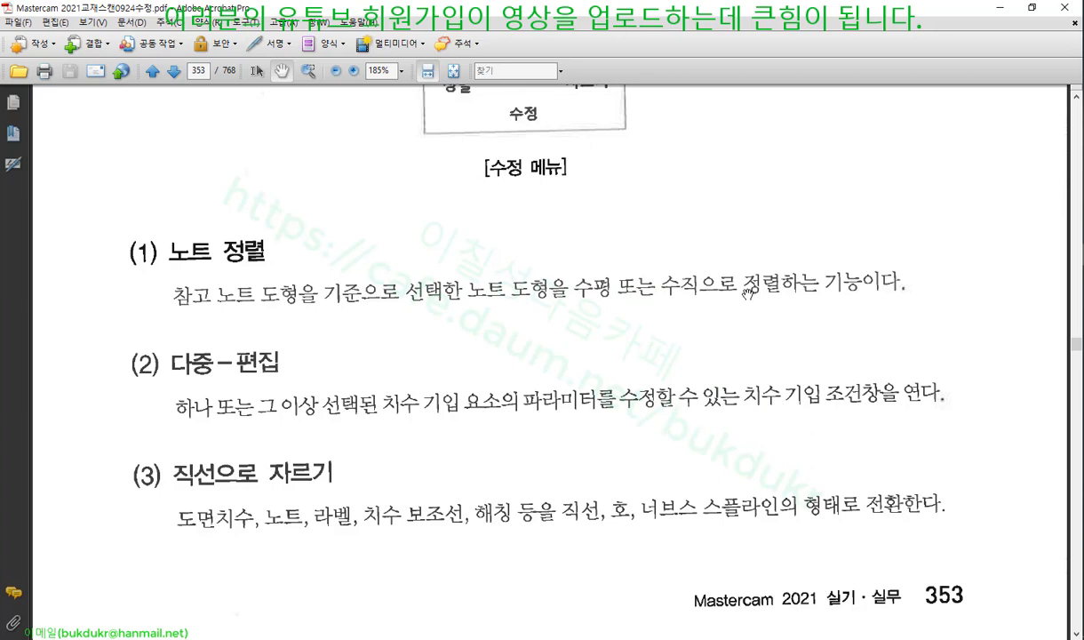